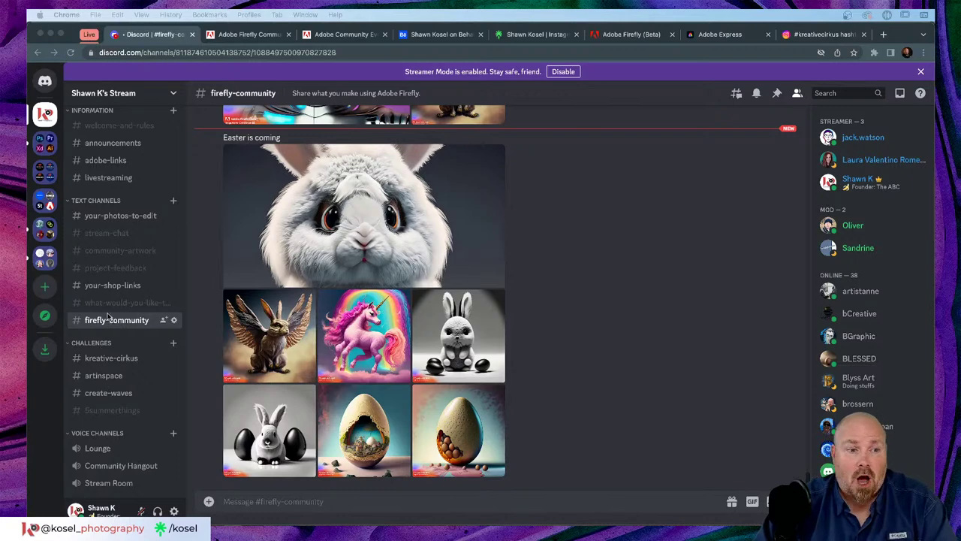
# View the kreative-cirkus challenge channel and the #kreativecirkus Instagram posts, close the Instagram page, and bring up Adobe Firefly (Beta).
pyautogui.click(105, 361)
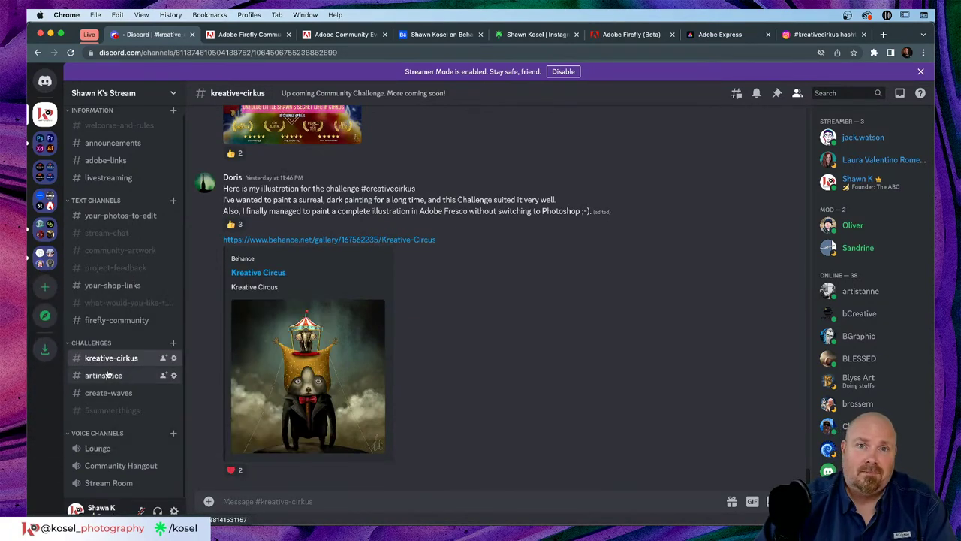
pyautogui.click(825, 34)
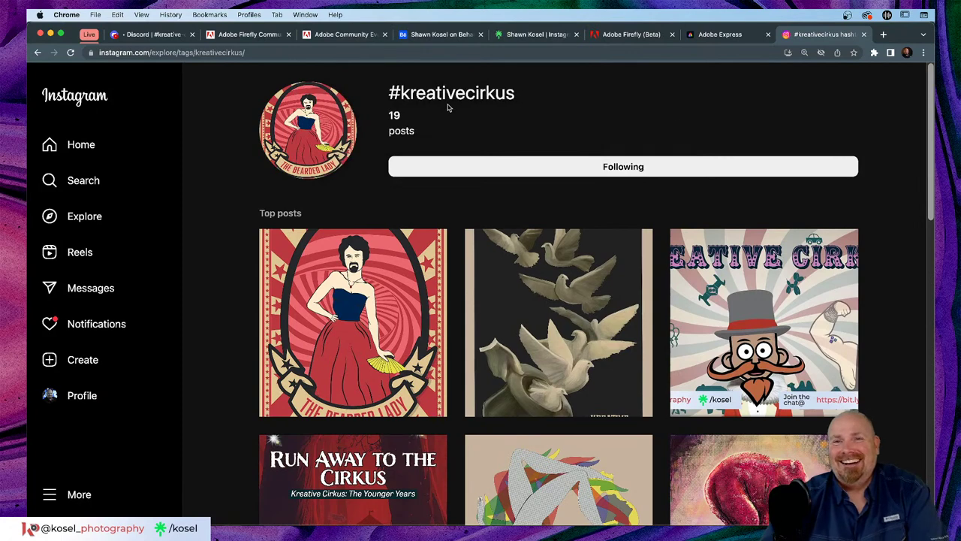
pyautogui.click(863, 34)
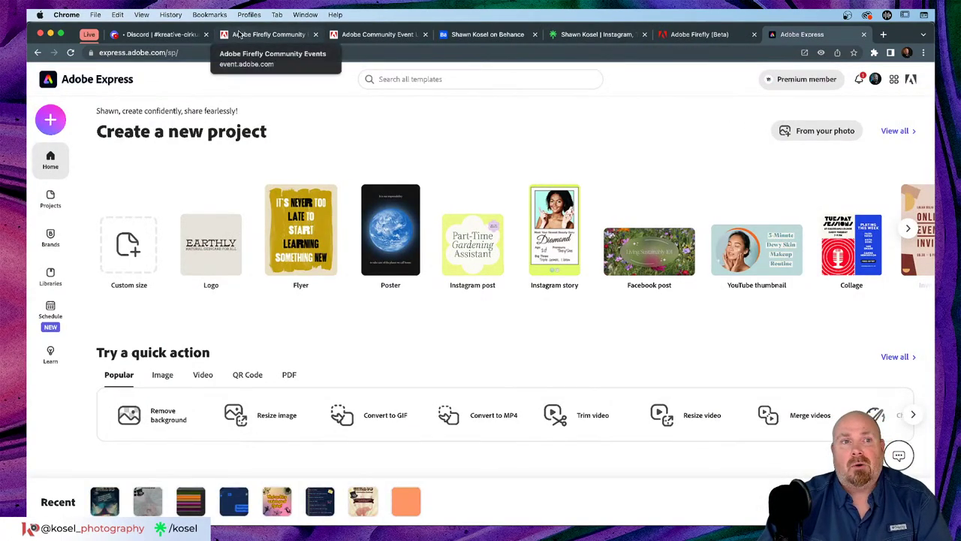
pyautogui.click(710, 35)
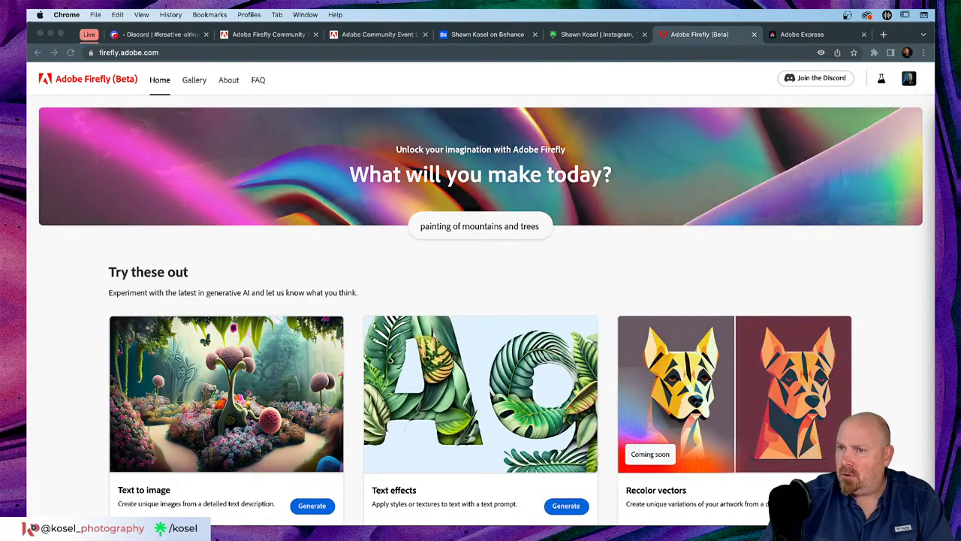
# In Finder, open the Retro folder inside Firefly's Circus folder on the photo drive, reposition the window and minimize it.
pyautogui.press('super+alt+space')
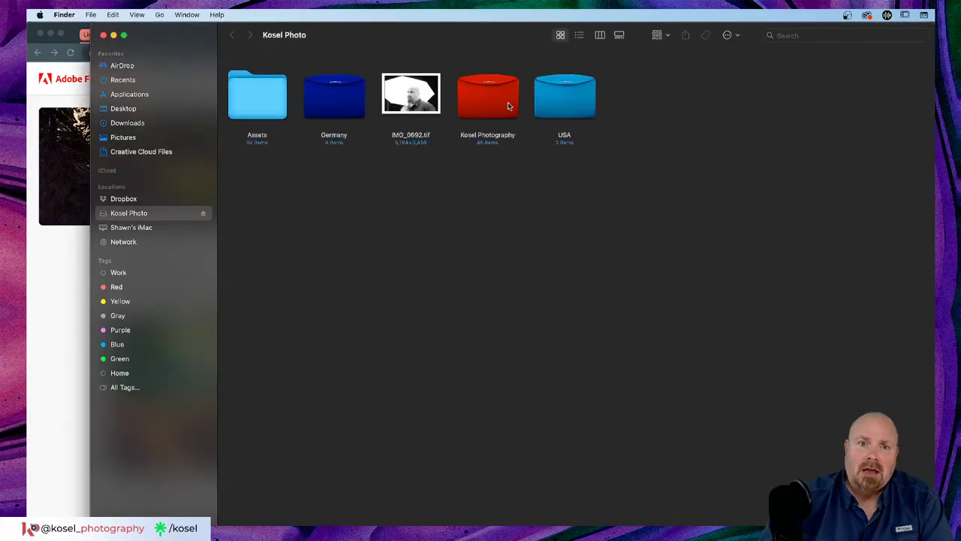
pyautogui.doubleClick(507, 105)
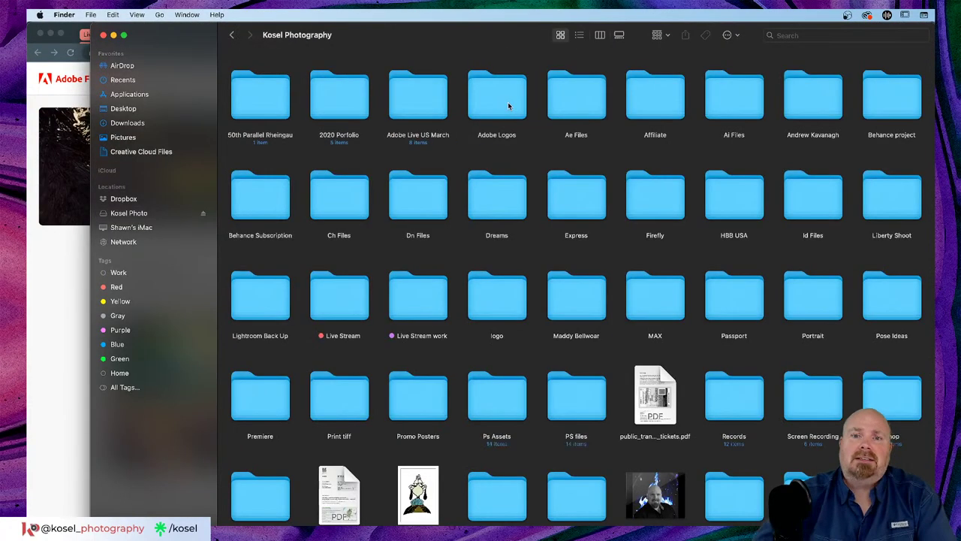
pyautogui.doubleClick(655, 196)
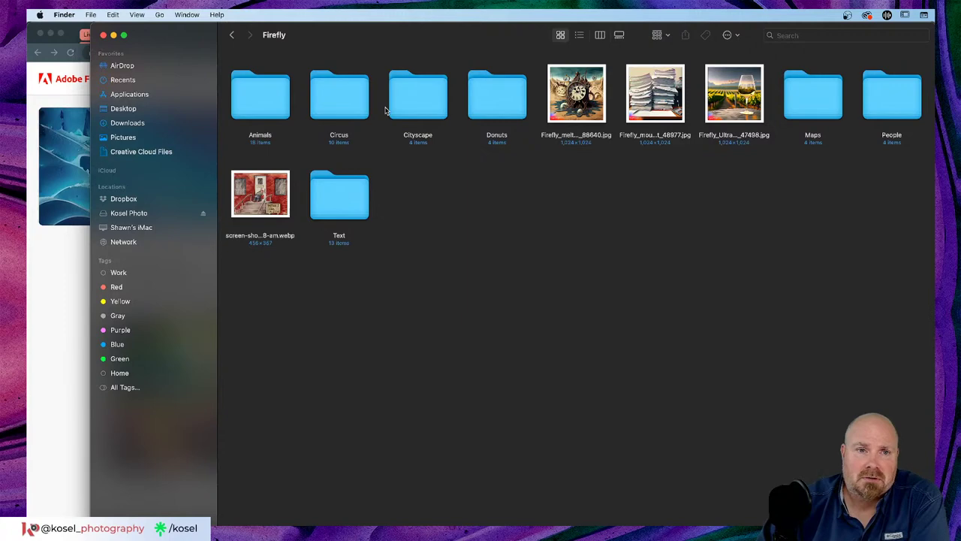
pyautogui.doubleClick(338, 108)
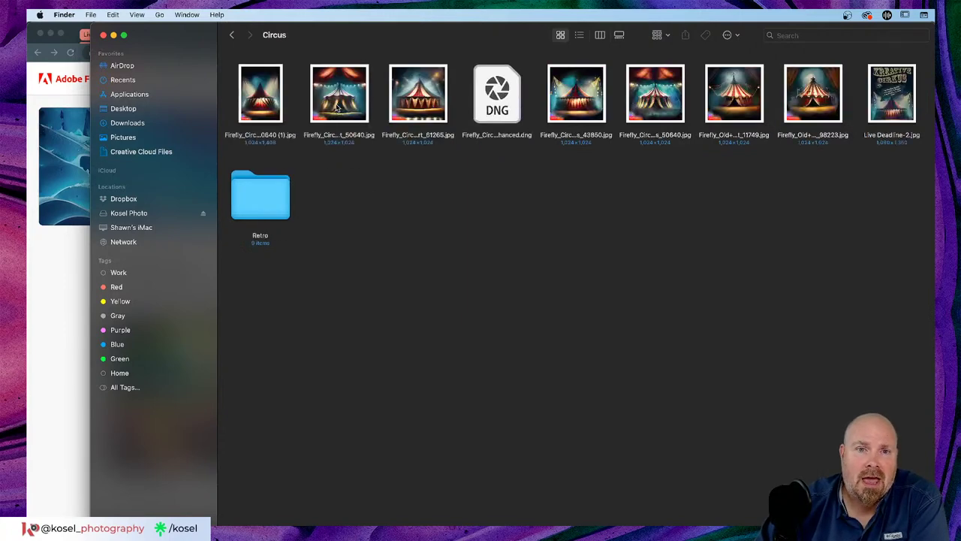
pyautogui.doubleClick(280, 192)
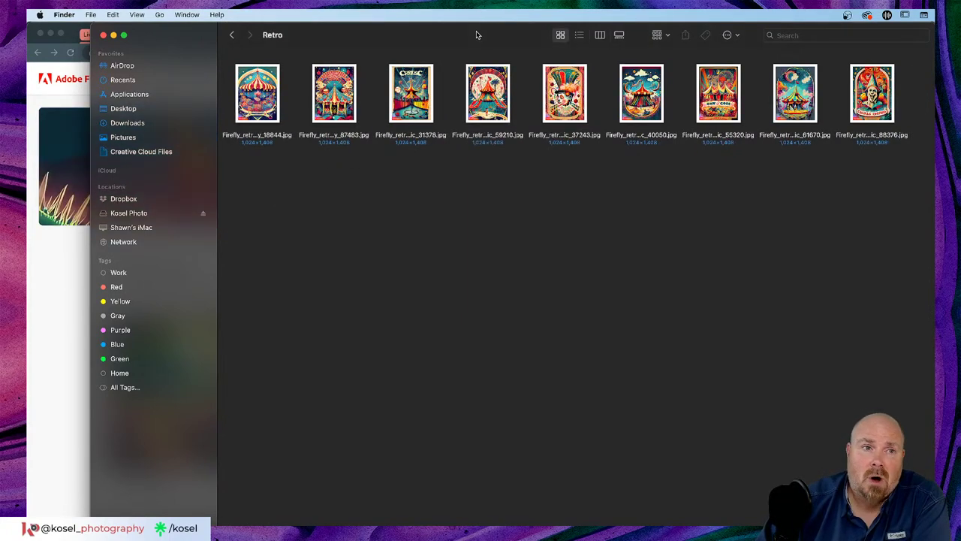
pyautogui.moveTo(475, 32); pyautogui.dragTo(412, 26)
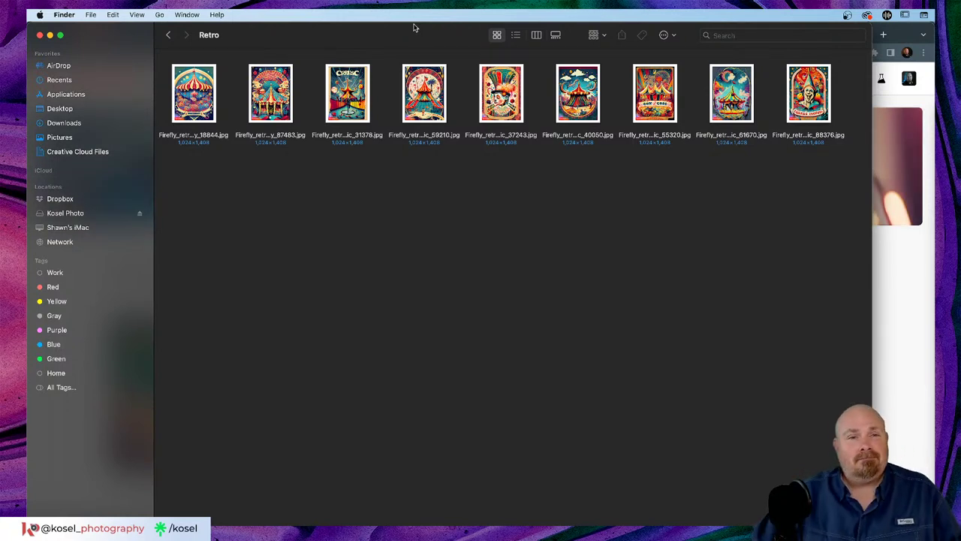
pyautogui.click(50, 36)
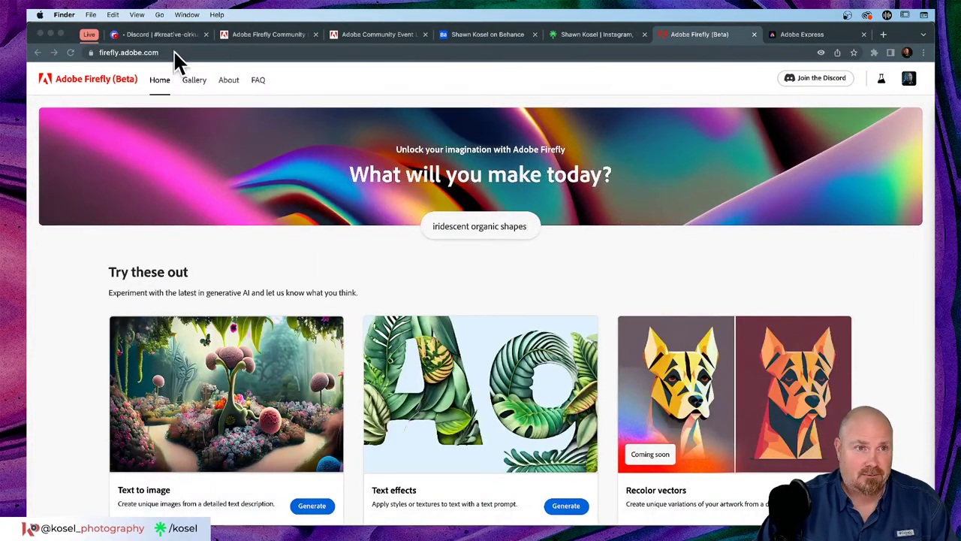
# Open the crystal-ball movie poster from Discord's kreative-cirkus channel at full size in its own browser page.
pyautogui.click(178, 35)
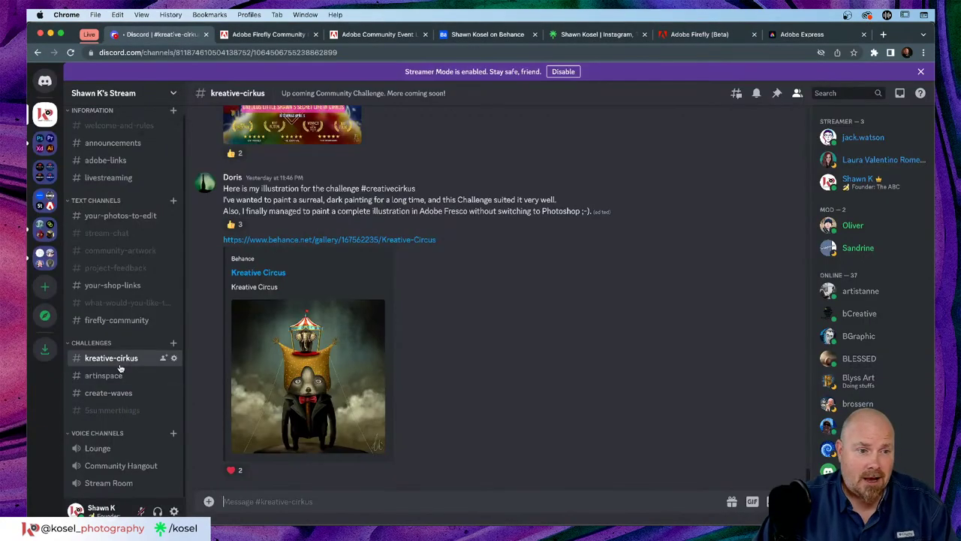
pyautogui.scroll(5, 338, 361)
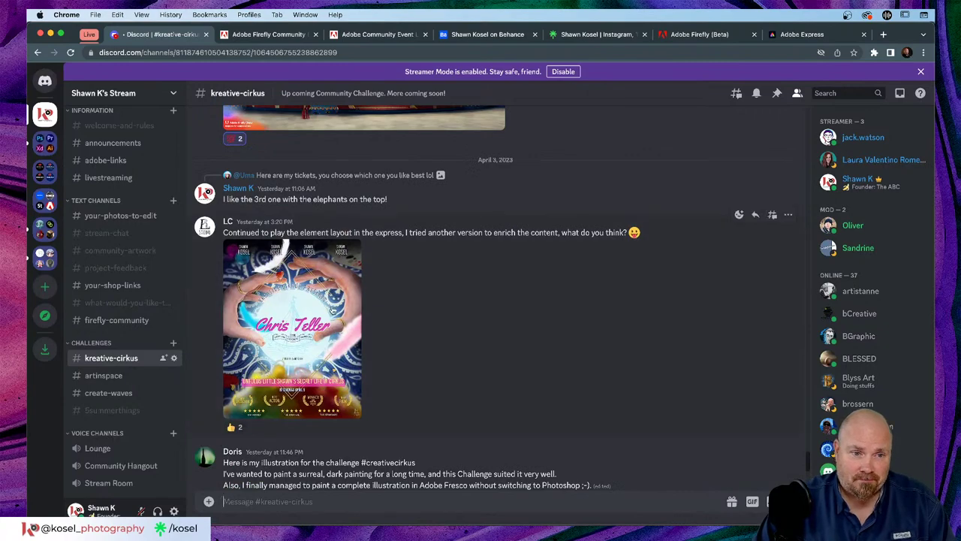
pyautogui.click(333, 310)
pyautogui.click(392, 454)
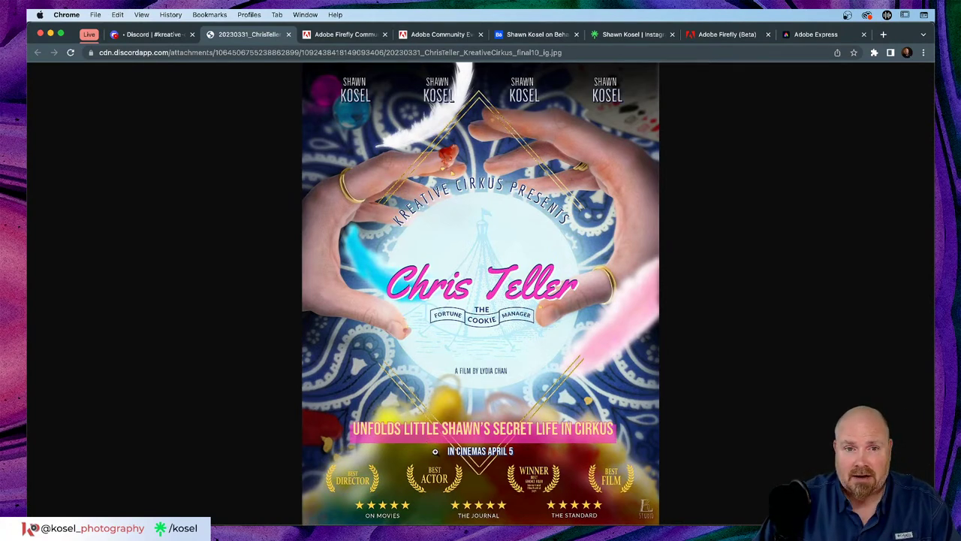
# Examine the poster's fingertip and Kreative Cirkus Presents lettering with screen magnification, and return to the Discord channel with the image preview closed.
pyautogui.press('alt+super+8')
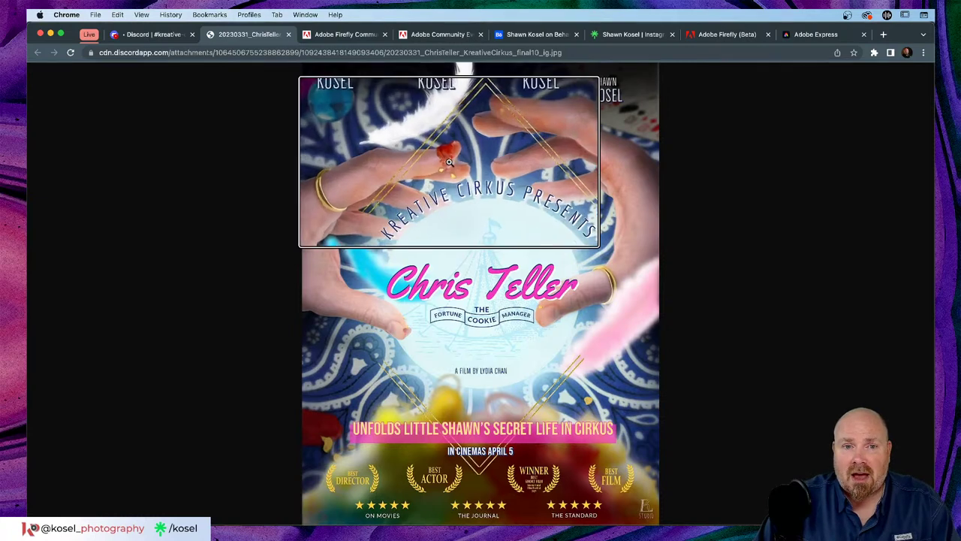
pyautogui.press('alt+super+equal')
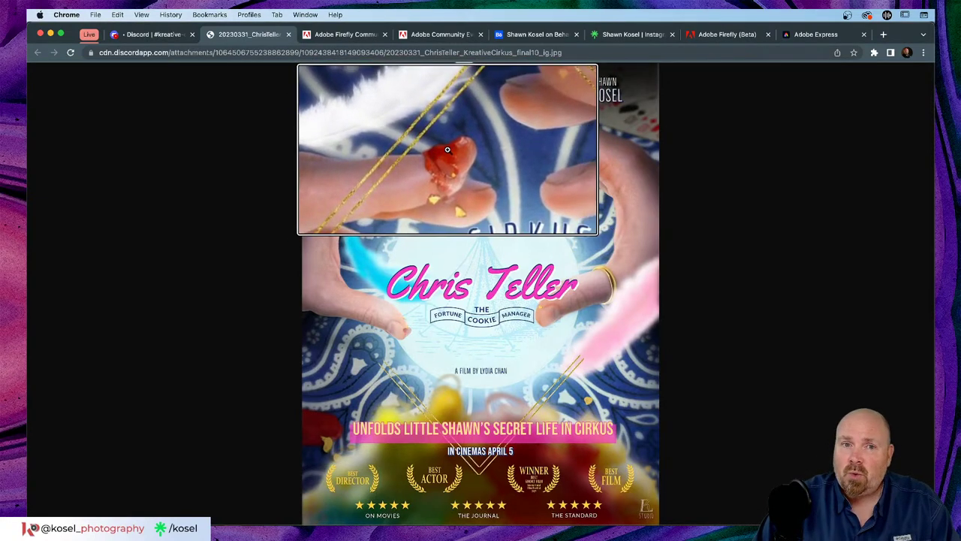
pyautogui.press('alt+super+8')
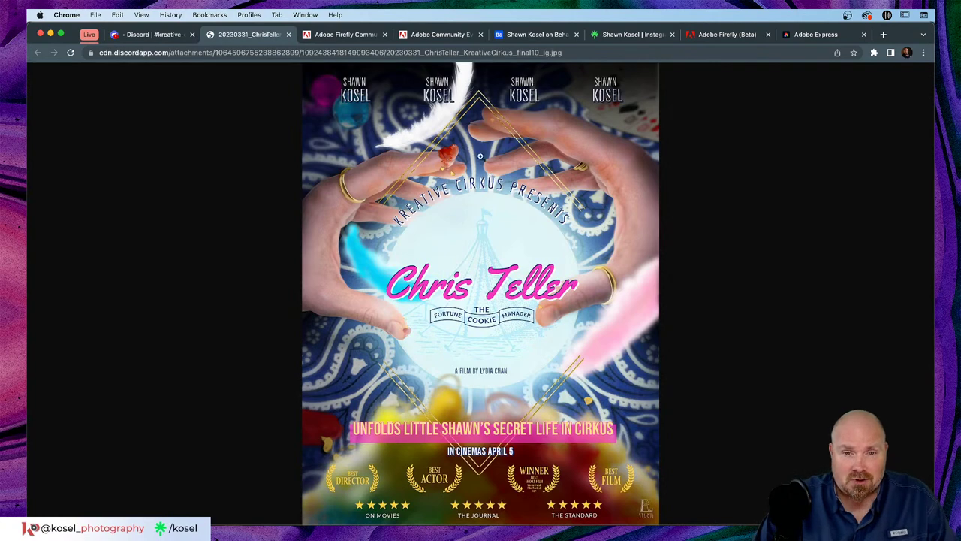
pyautogui.press('alt+super+8')
pyautogui.press('alt+super+equal')
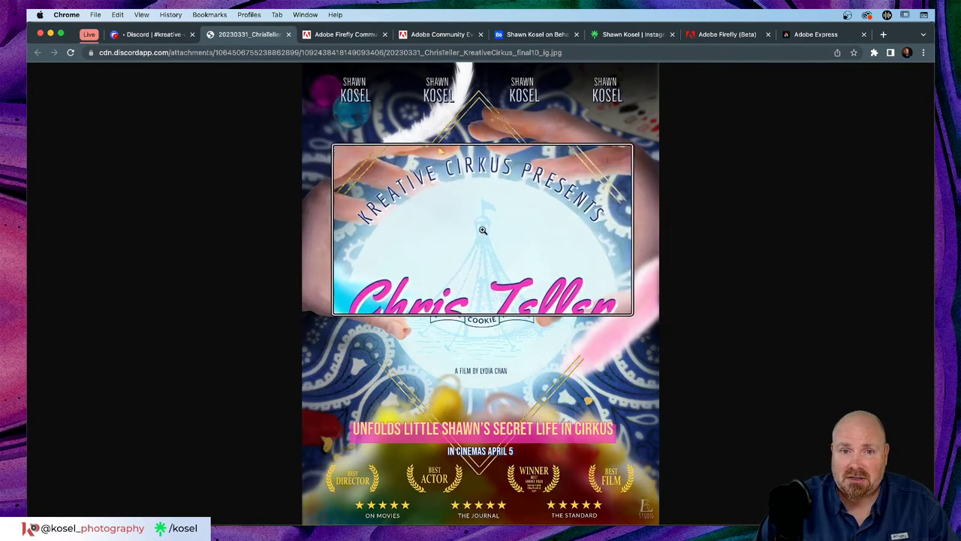
pyautogui.press('alt+super+minus')
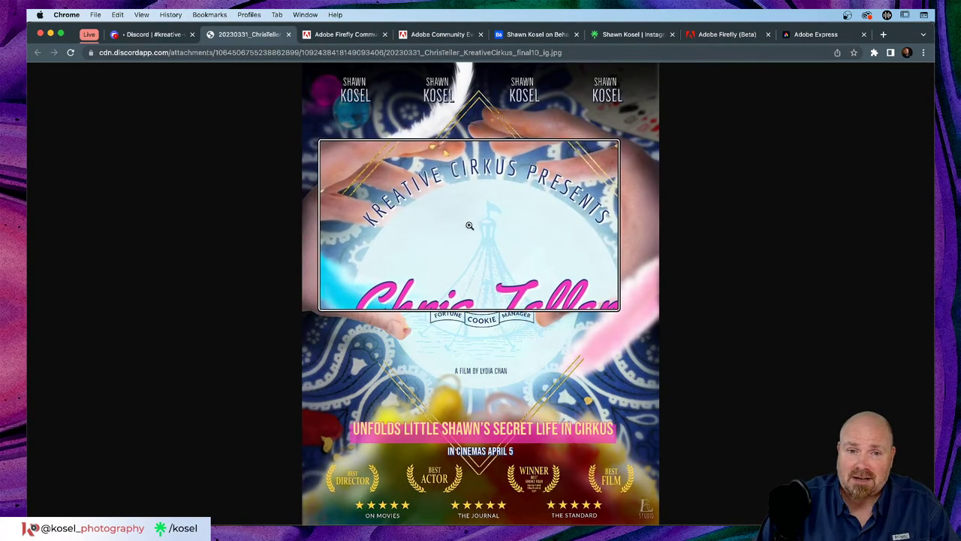
pyautogui.press('alt+super+8')
pyautogui.press('alt+super+8')
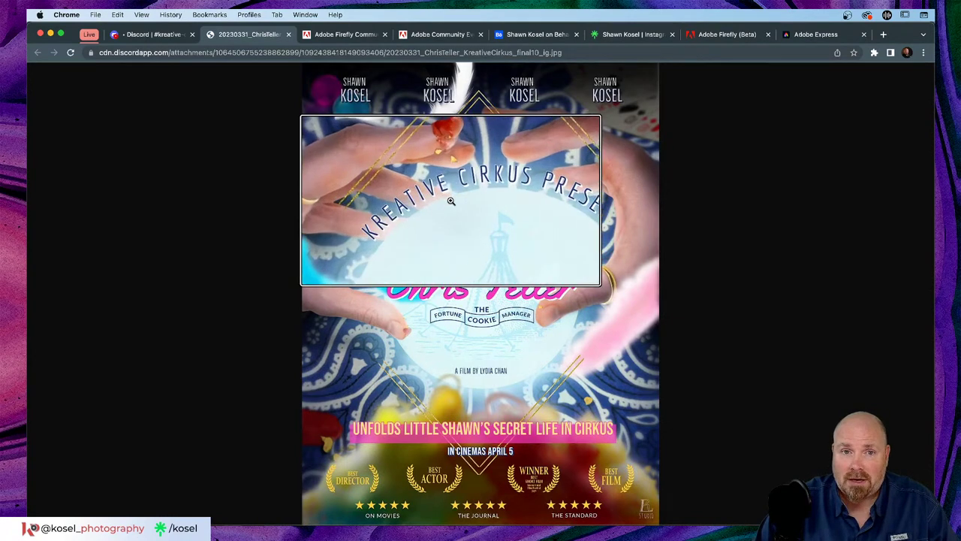
pyautogui.press('alt+super+8')
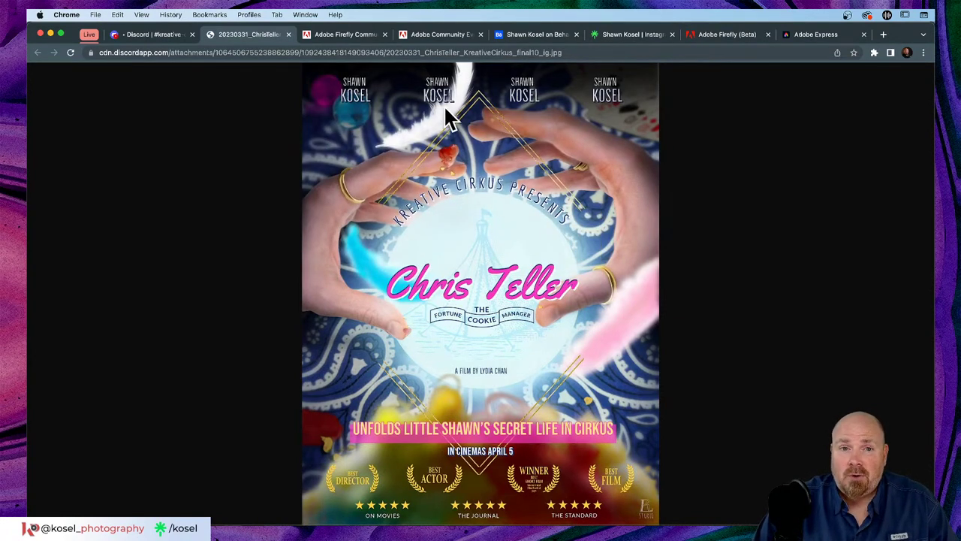
pyautogui.press('alt+super+8')
pyautogui.press('alt+super+8')
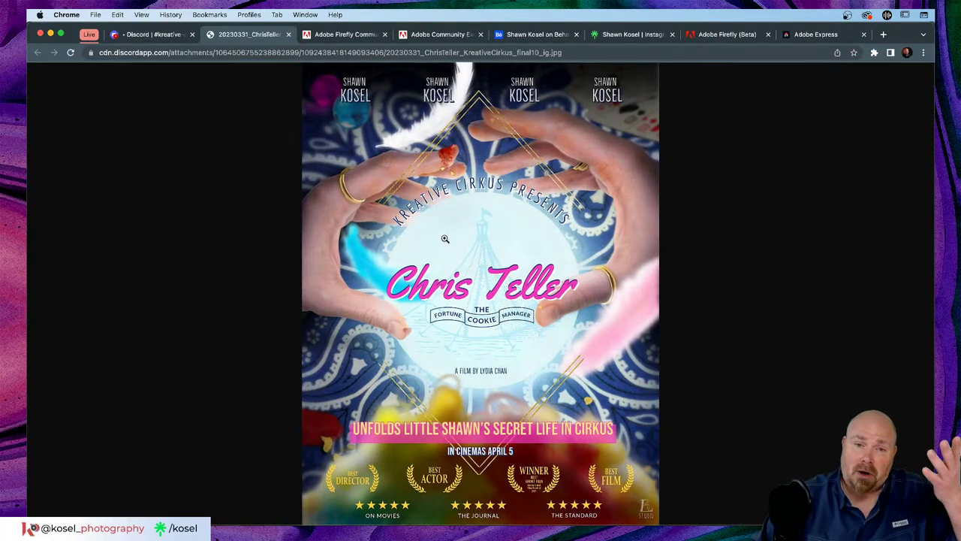
pyautogui.press('alt+super+8')
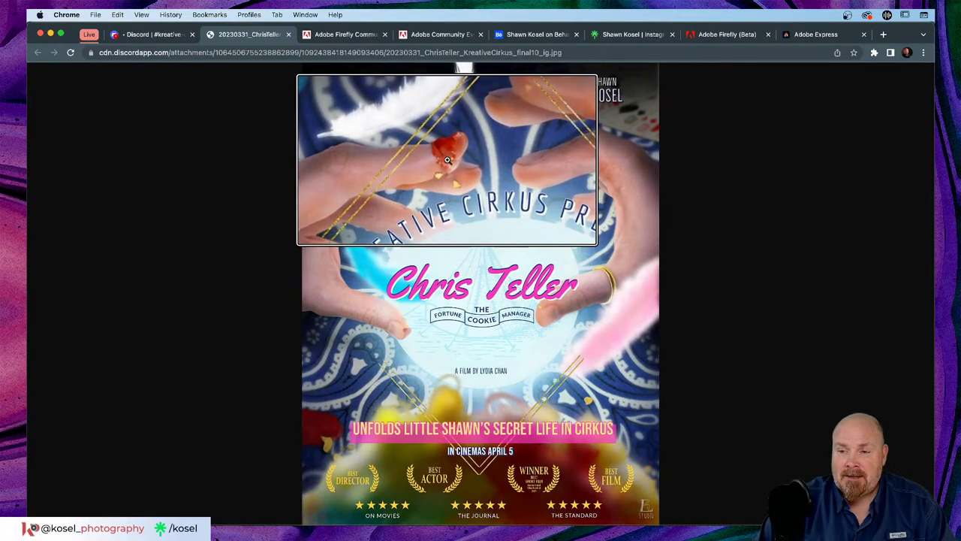
pyautogui.press('alt+super+8')
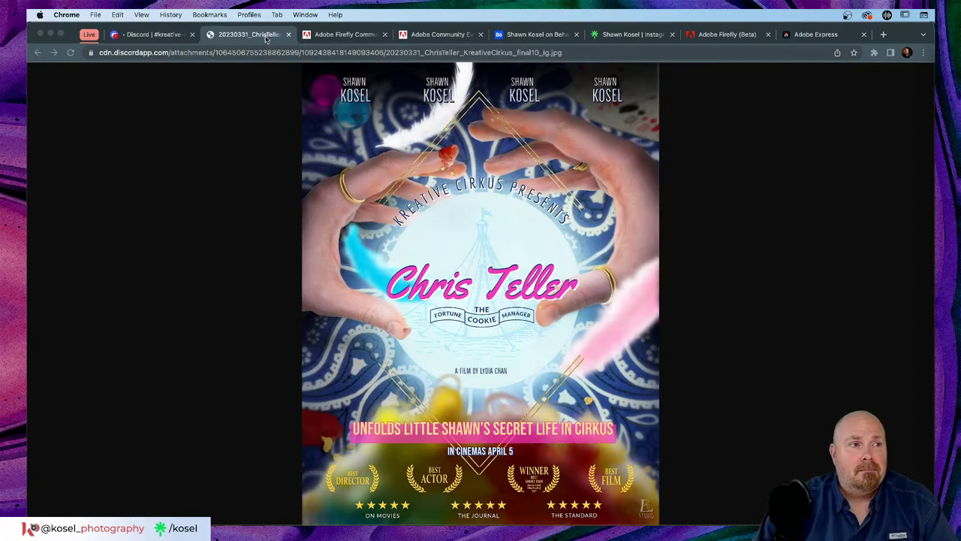
pyautogui.click(150, 35)
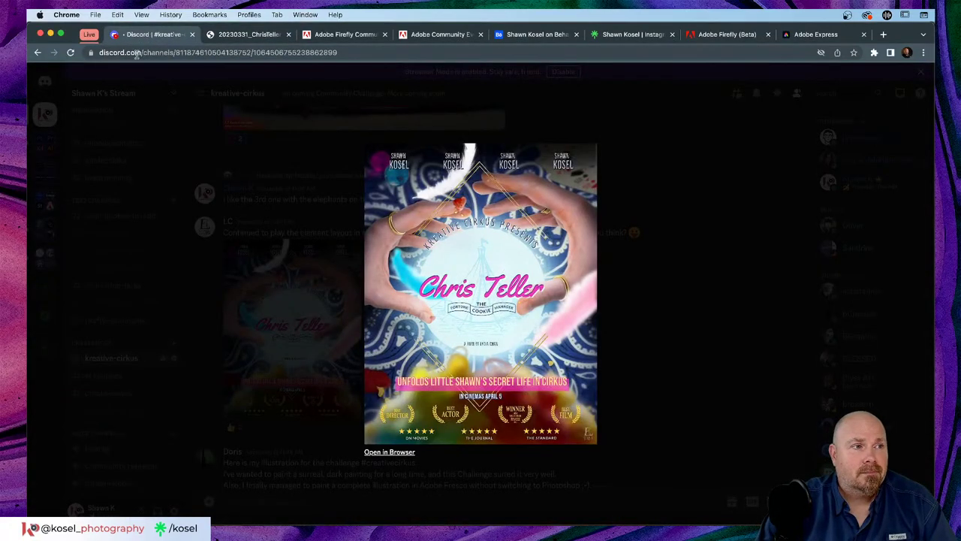
pyautogui.click(685, 224)
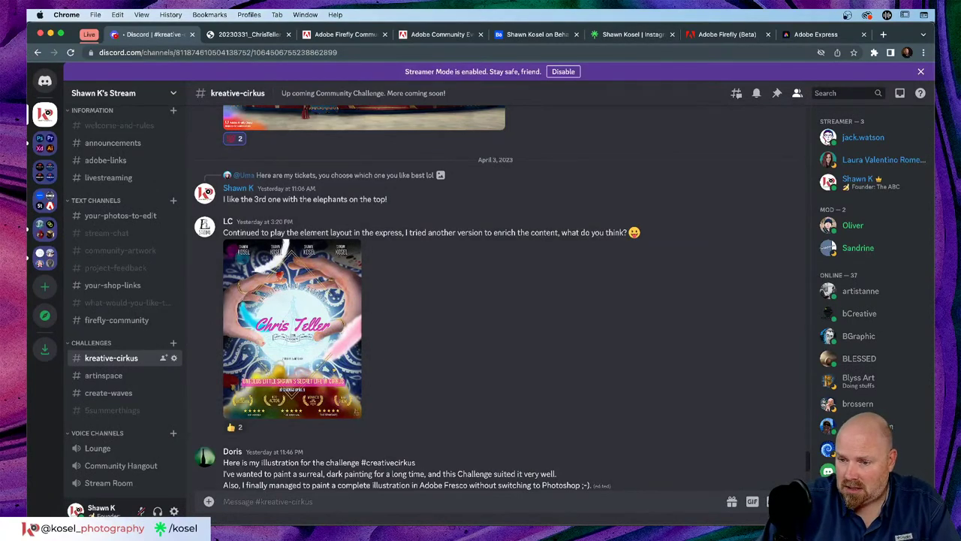
# Switch to Finder, preview the first retro circus poster, and resize and reposition the preview to show the whole image.
pyautogui.press('super+Tab')
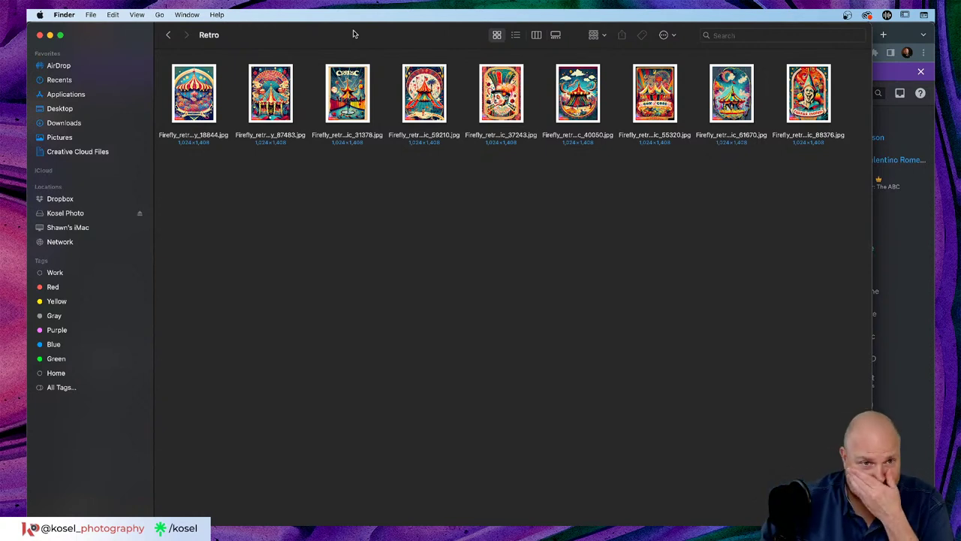
pyautogui.click(195, 92)
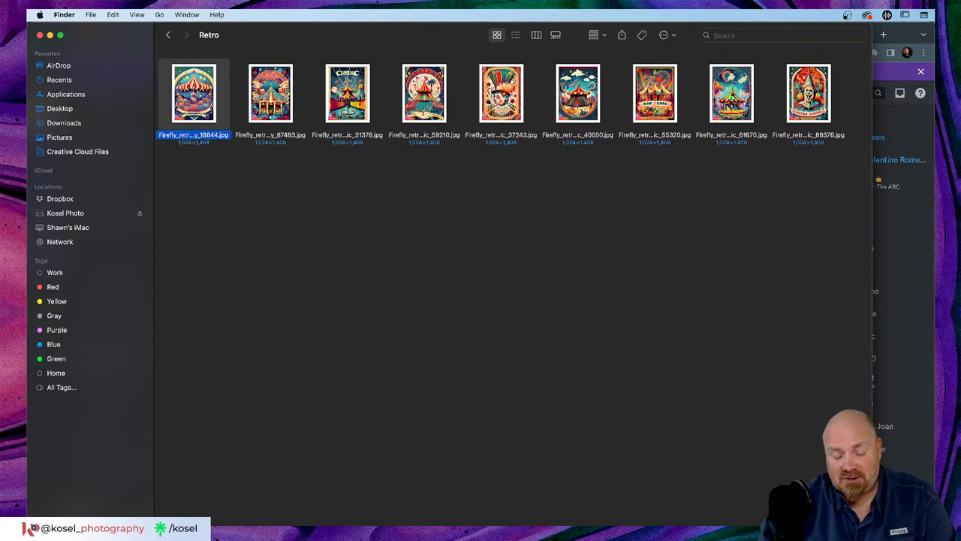
pyautogui.press('space')
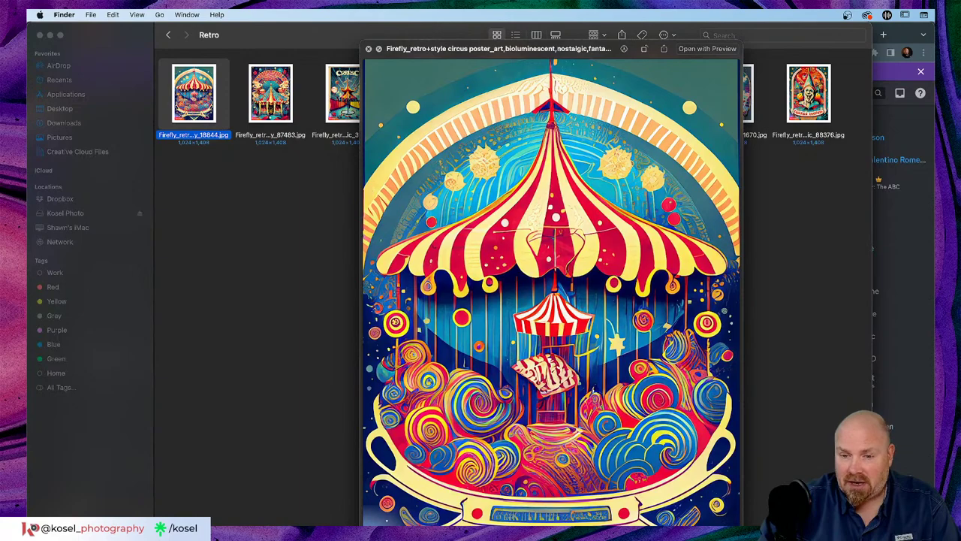
pyautogui.moveTo(742, 525); pyautogui.dragTo(677, 504)
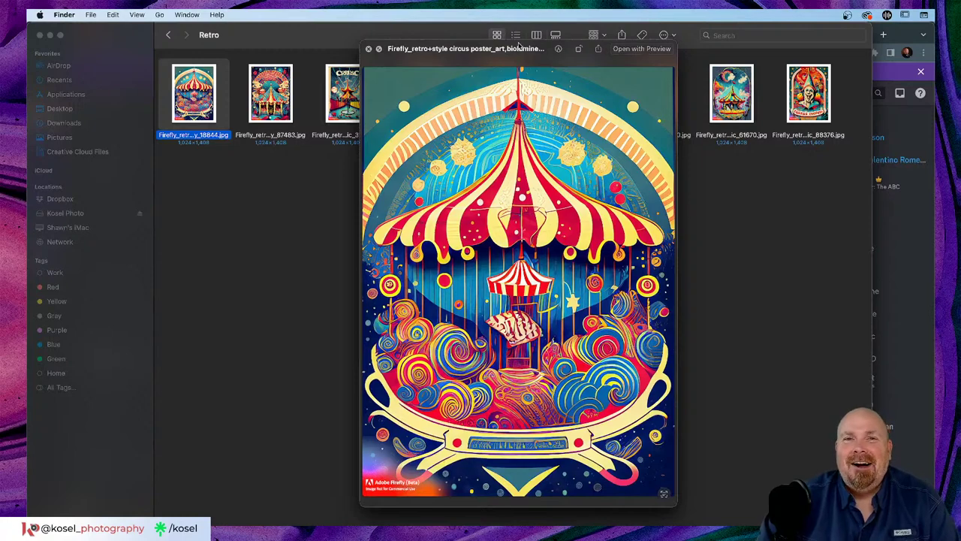
pyautogui.moveTo(518, 45); pyautogui.dragTo(464, 34)
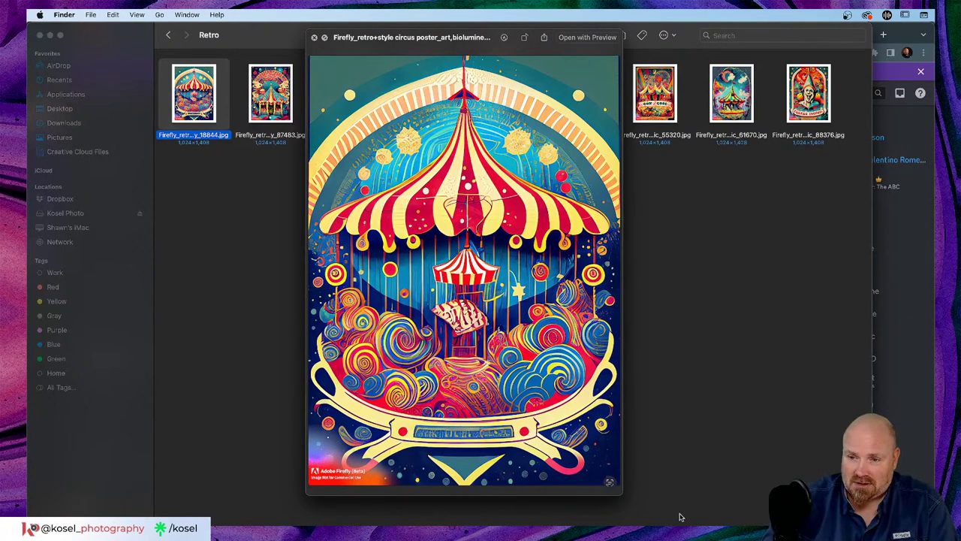
pyautogui.moveTo(625, 495); pyautogui.dragTo(646, 522)
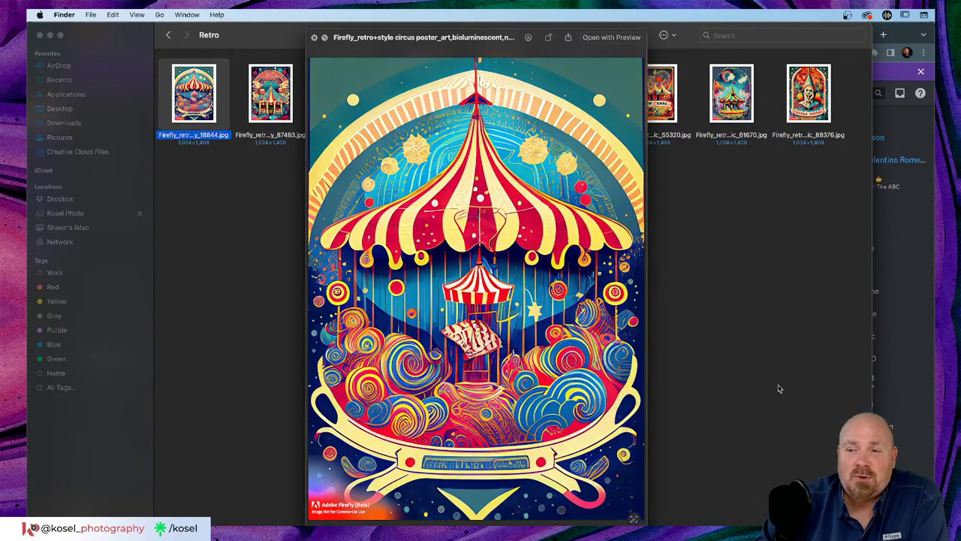
# Review the remaining retro circus posters one by one in the preview, and close the preview and the Retro folder window.
pyautogui.press('Right')
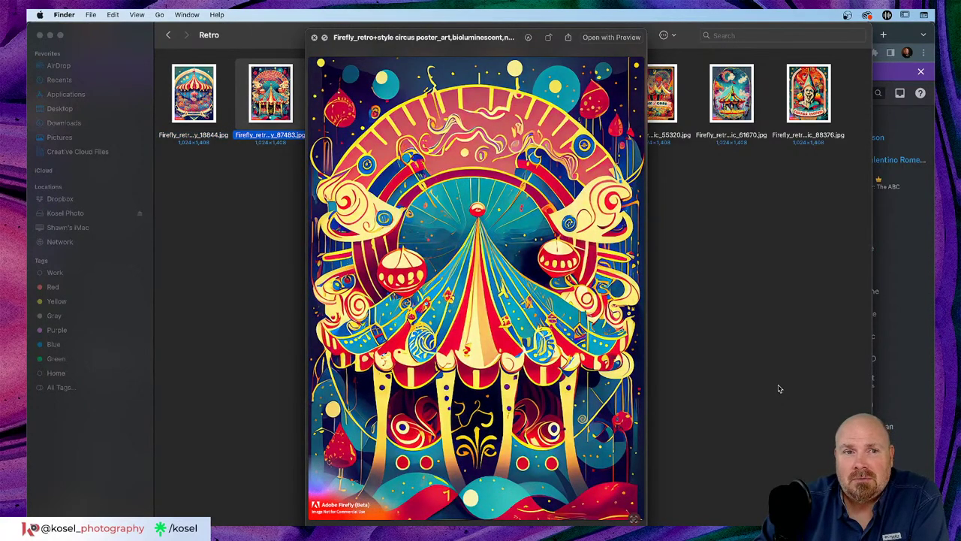
pyautogui.press('Right')
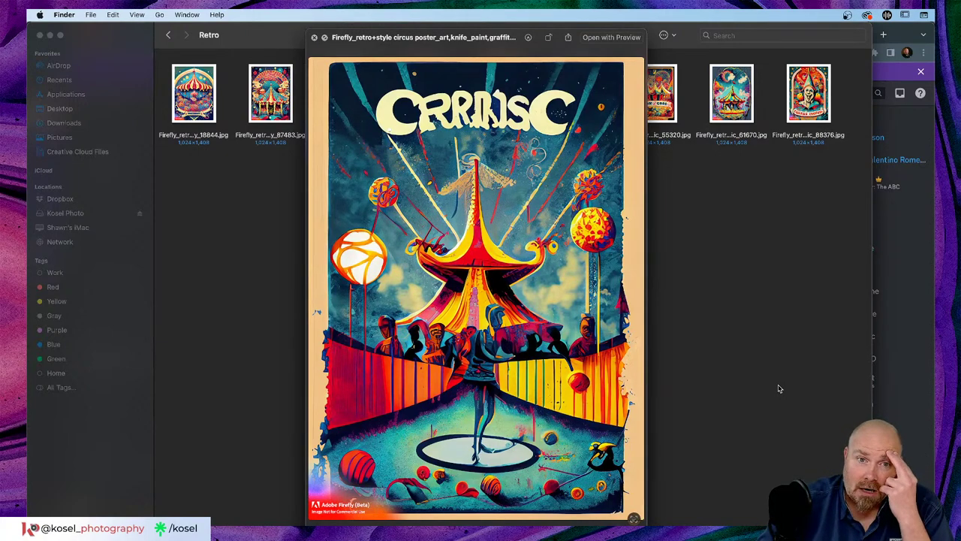
pyautogui.press('Right')
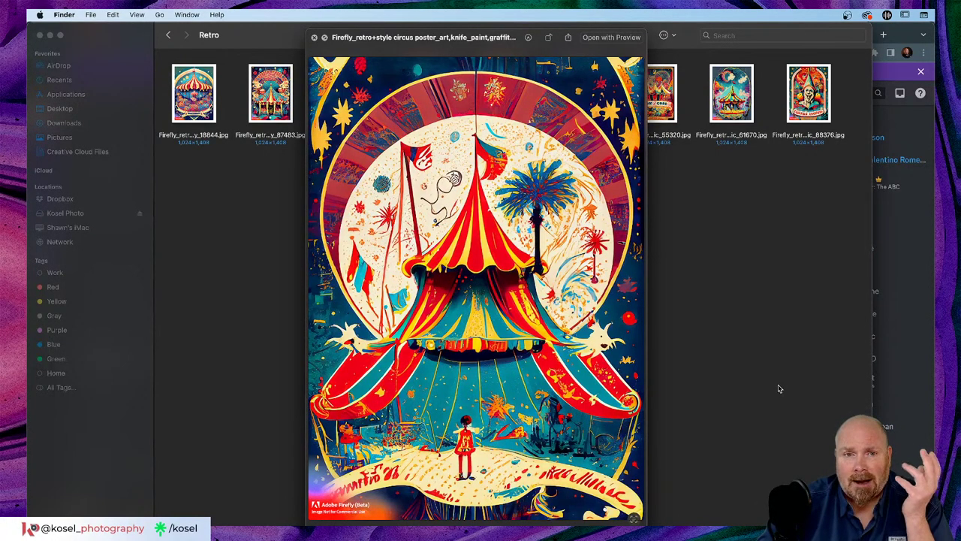
pyautogui.press('Right')
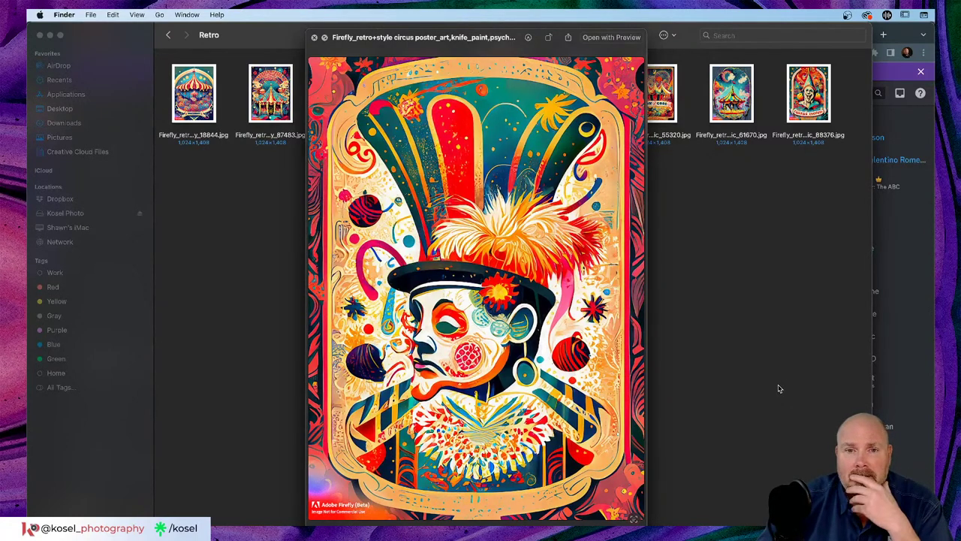
pyautogui.press('Right')
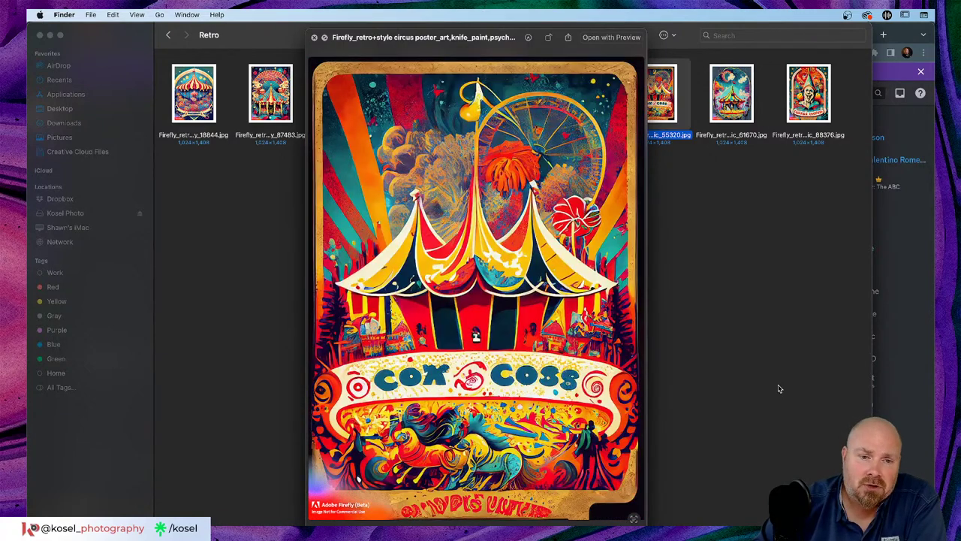
pyautogui.press('Right')
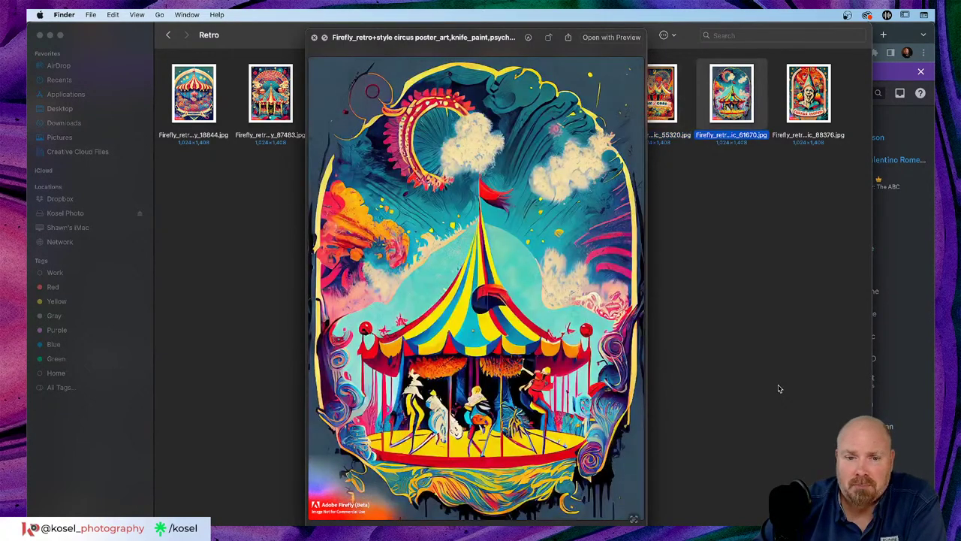
pyautogui.press('Right')
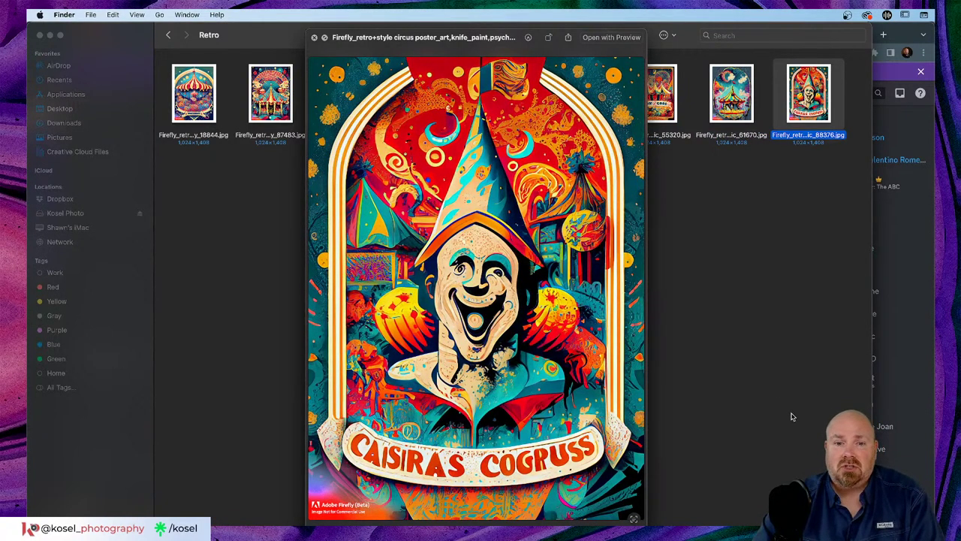
pyautogui.press('space')
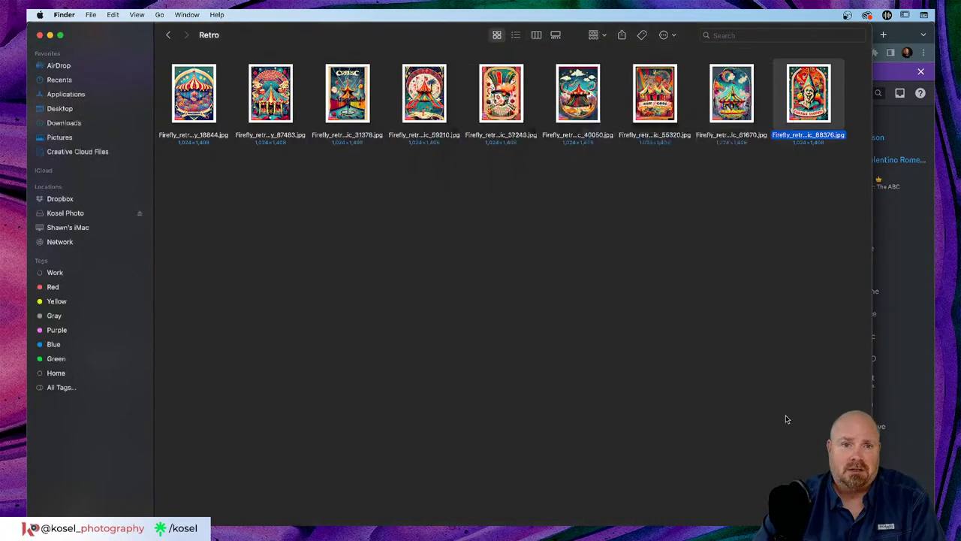
pyautogui.click(39, 35)
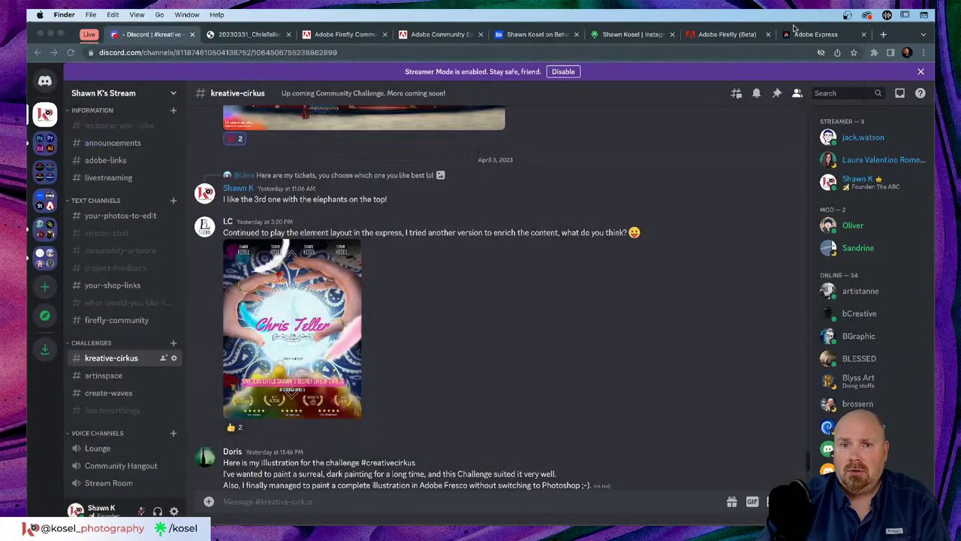
# View the Adobe Firefly home page, and close the browser pages for the Firefly community, London community event and crystal-ball poster.
pyautogui.click(708, 40)
pyautogui.scroll(-2, 289, 319)
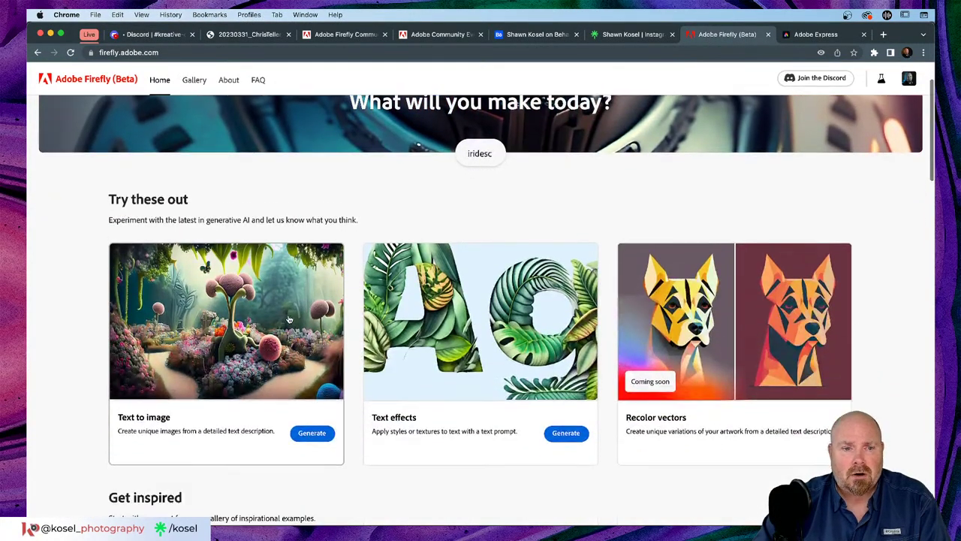
pyautogui.scroll(2, 288, 319)
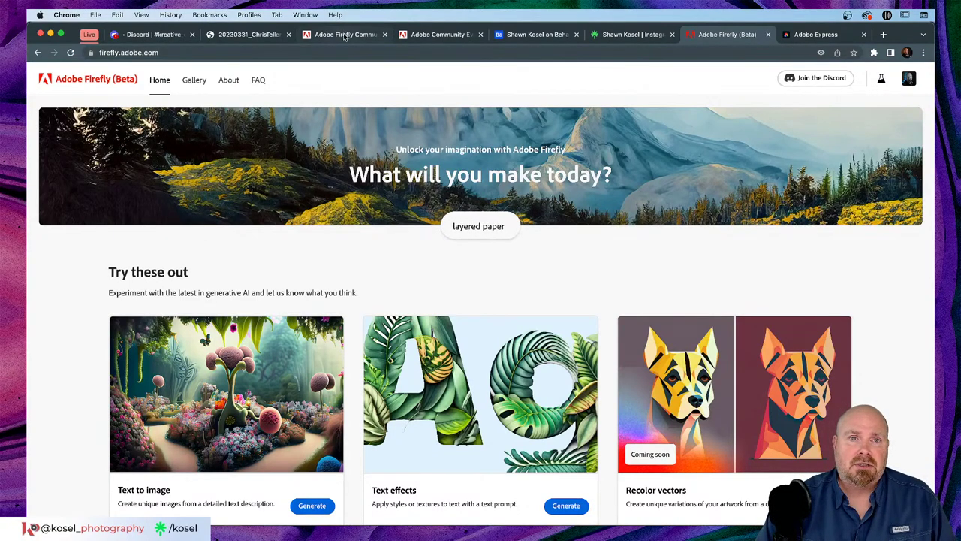
pyautogui.click(368, 34)
pyautogui.click(384, 35)
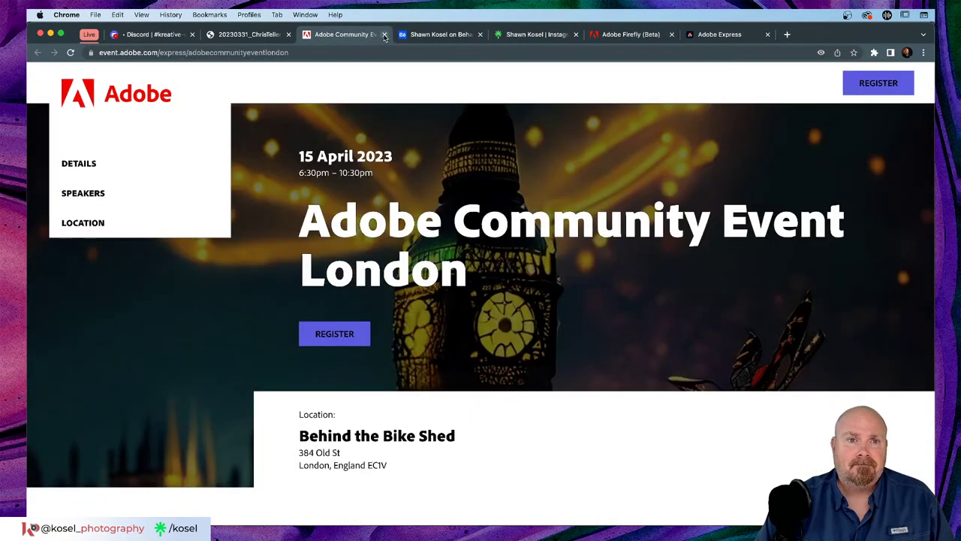
pyautogui.click(383, 34)
pyautogui.click(255, 35)
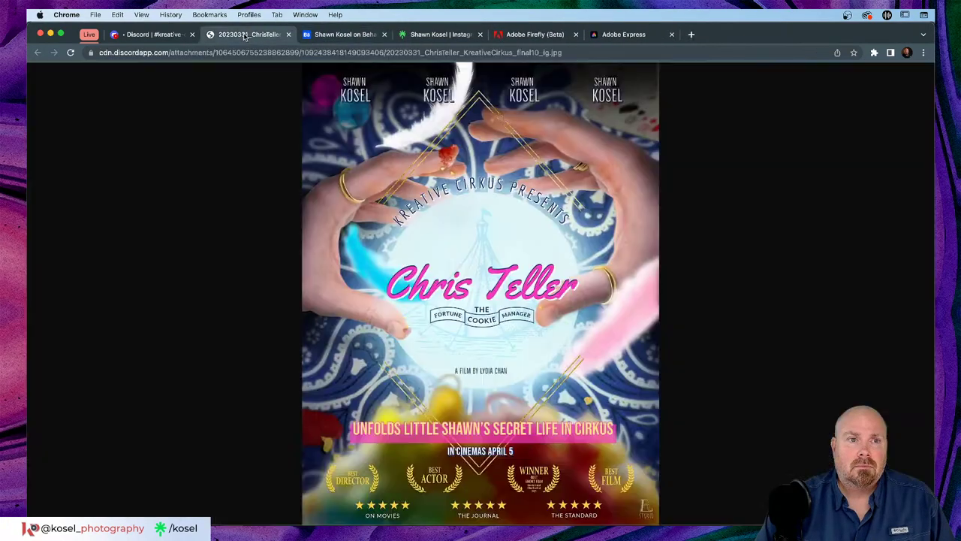
pyautogui.click(286, 34)
pyautogui.click(266, 34)
# Open Adobe Stock in a new browser page and search all assets for Retro Circus Poster.
pyautogui.click(593, 33)
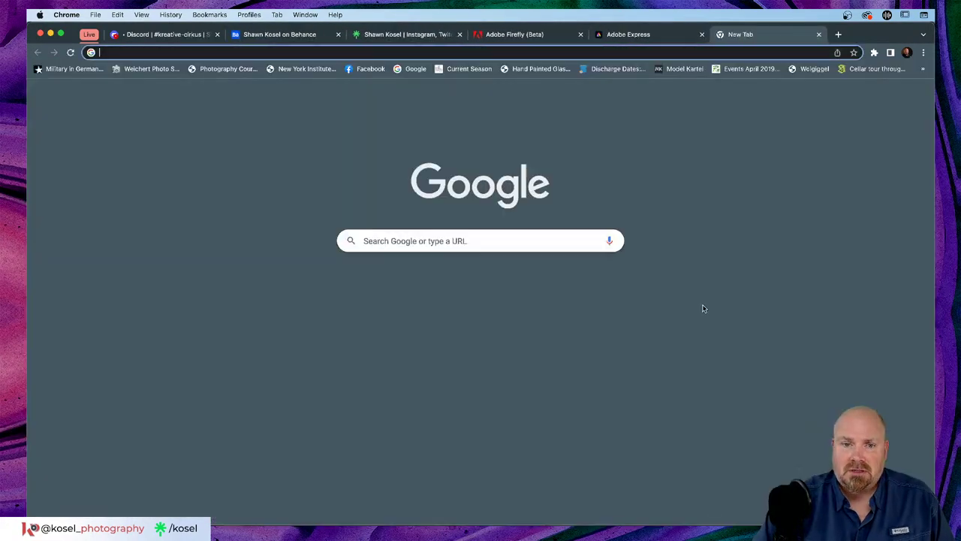
pyautogui.click(568, 283)
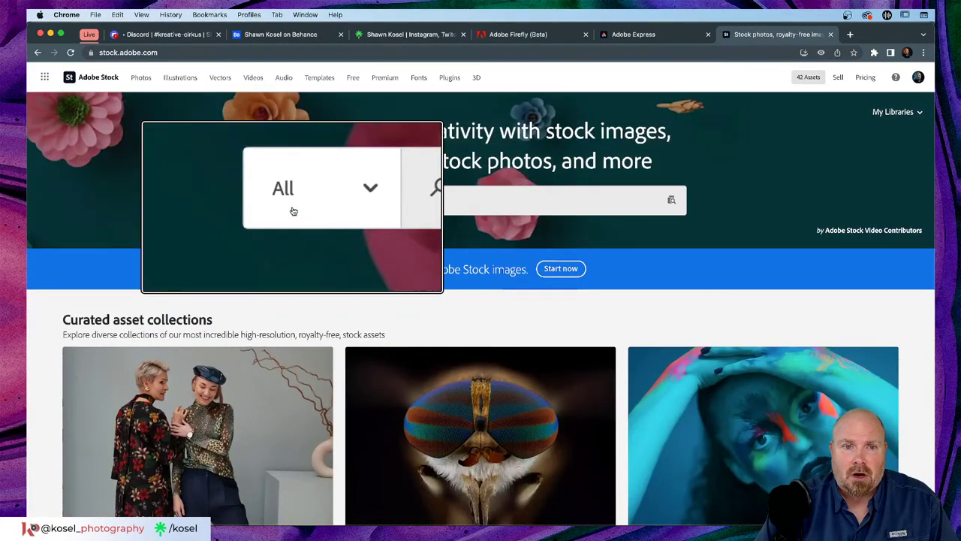
pyautogui.click(397, 200)
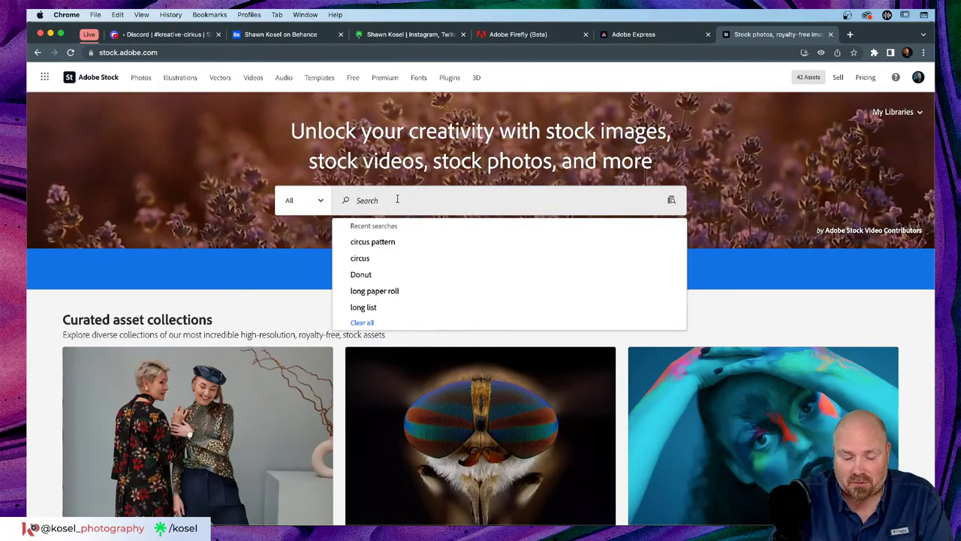
pyautogui.write('Retro')
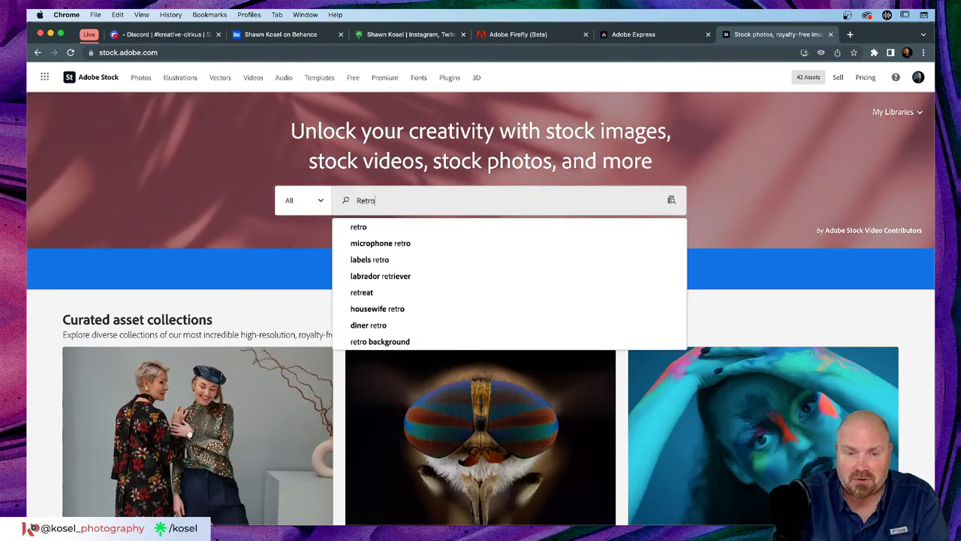
pyautogui.write(' Cir')
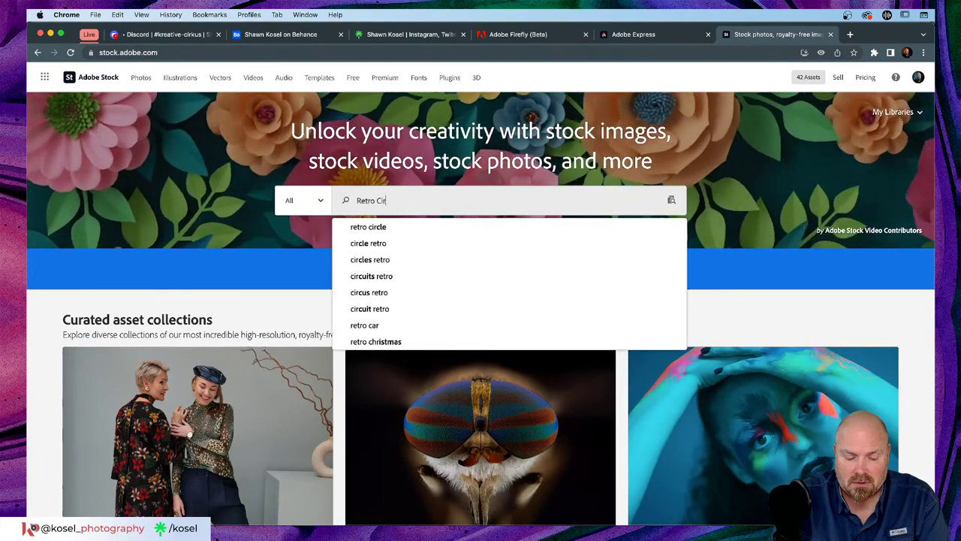
pyautogui.write('cus Pos')
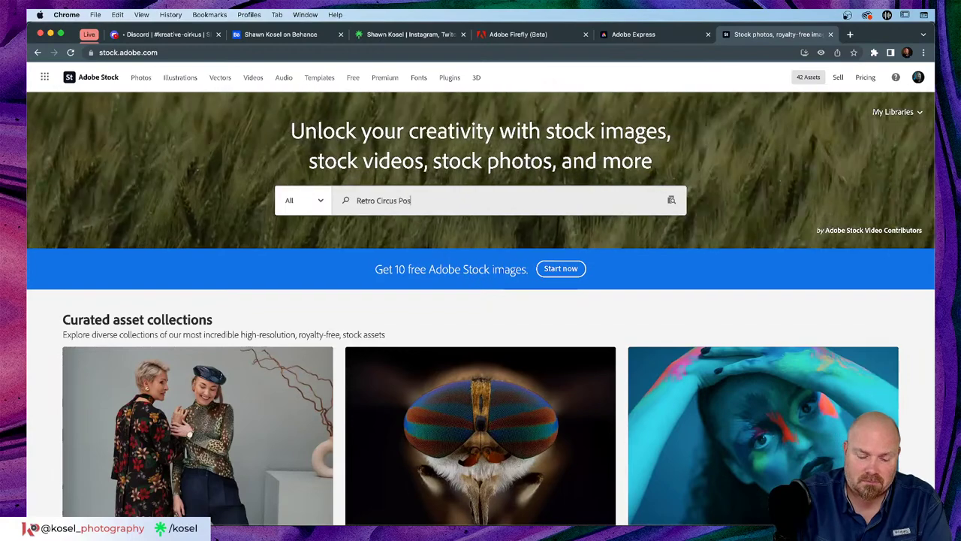
pyautogui.write('ter')
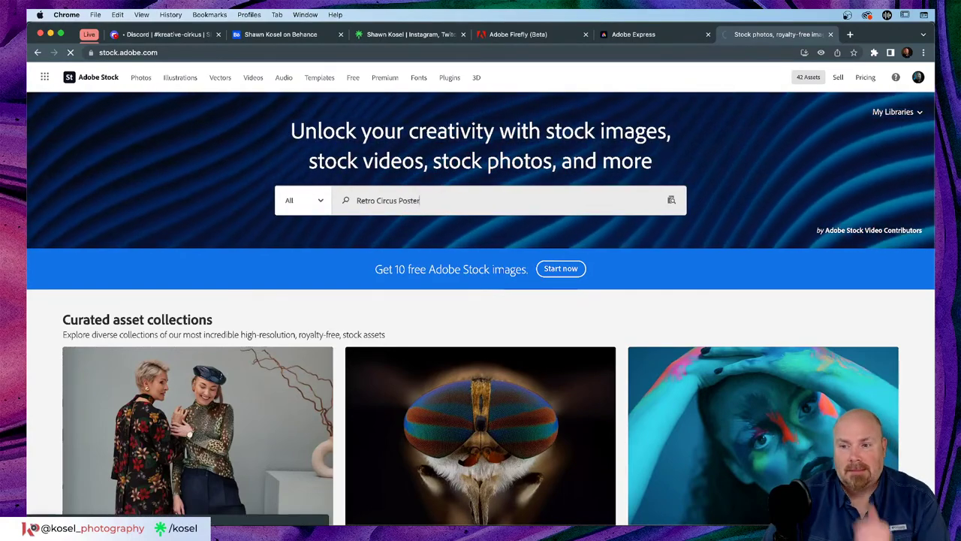
pyautogui.press('Return')
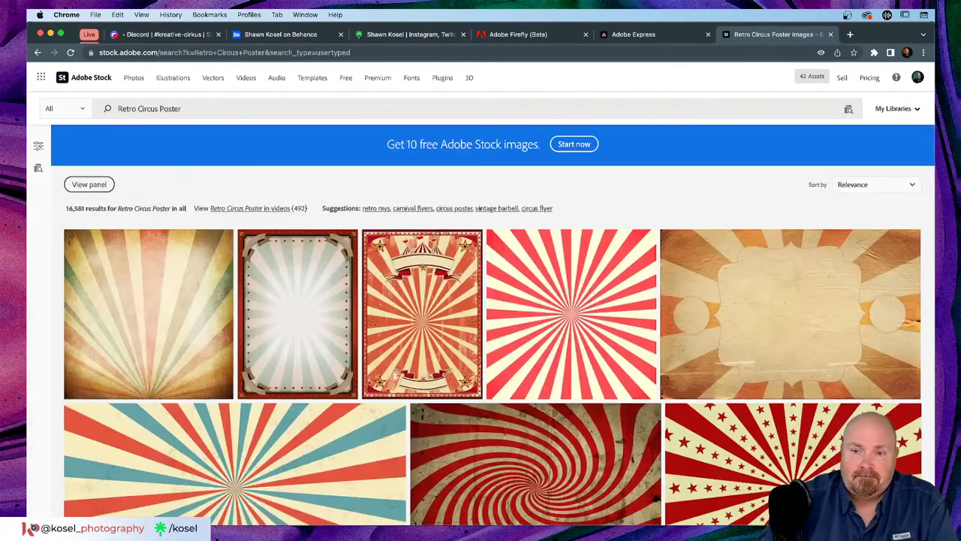
# Examine the Adobe Stock results for retro circus poster styles, typography, backgrounds and illustrations.
pyautogui.scroll(-5, 411, 305)
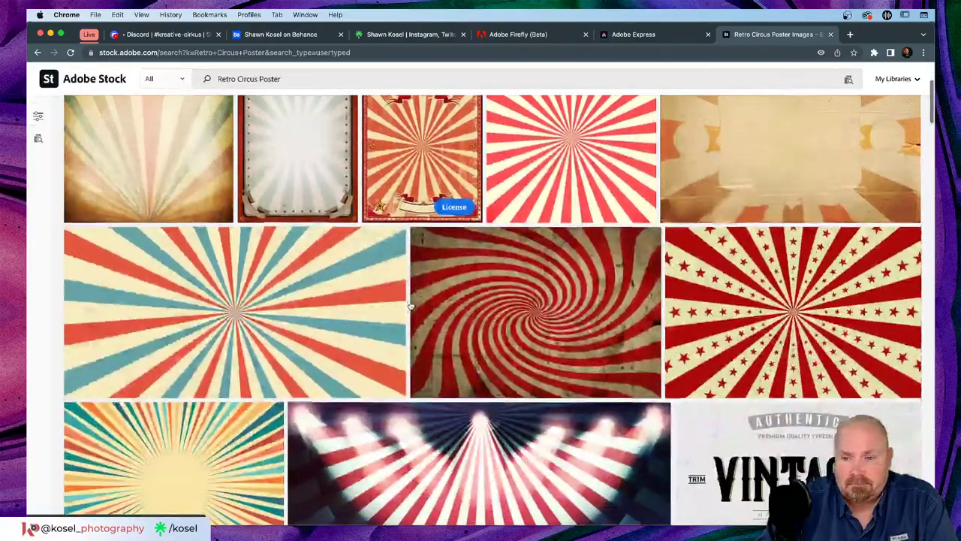
pyautogui.scroll(-8, 411, 306)
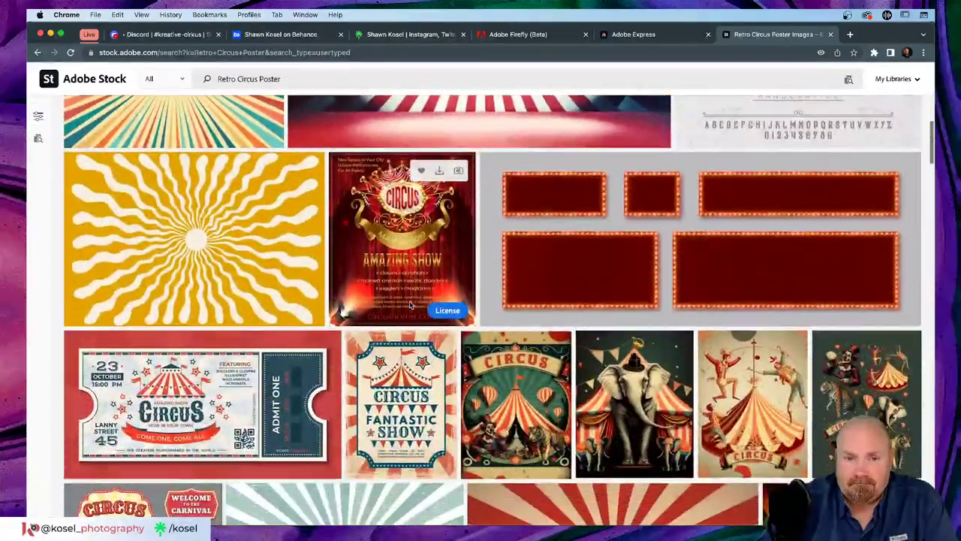
pyautogui.scroll(-5, 411, 306)
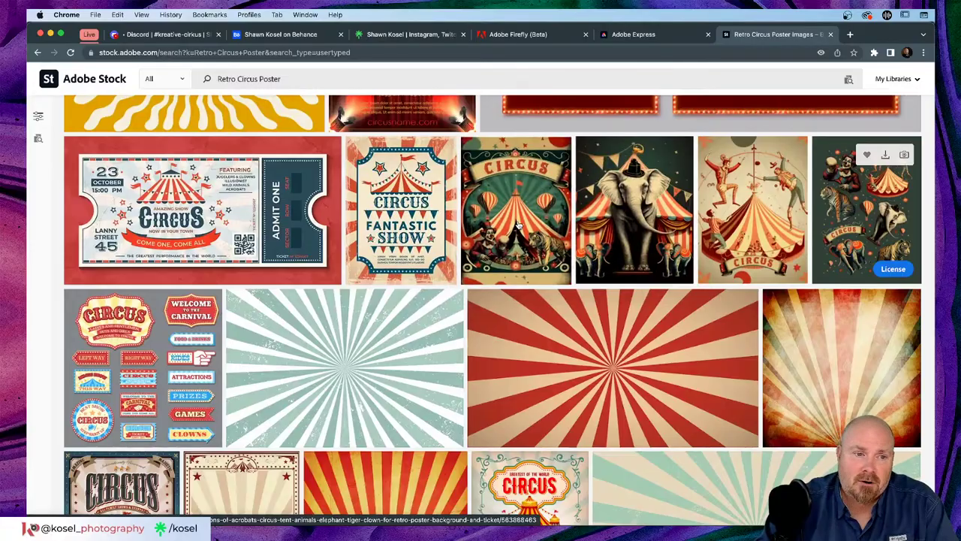
pyautogui.scroll(-5, 518, 224)
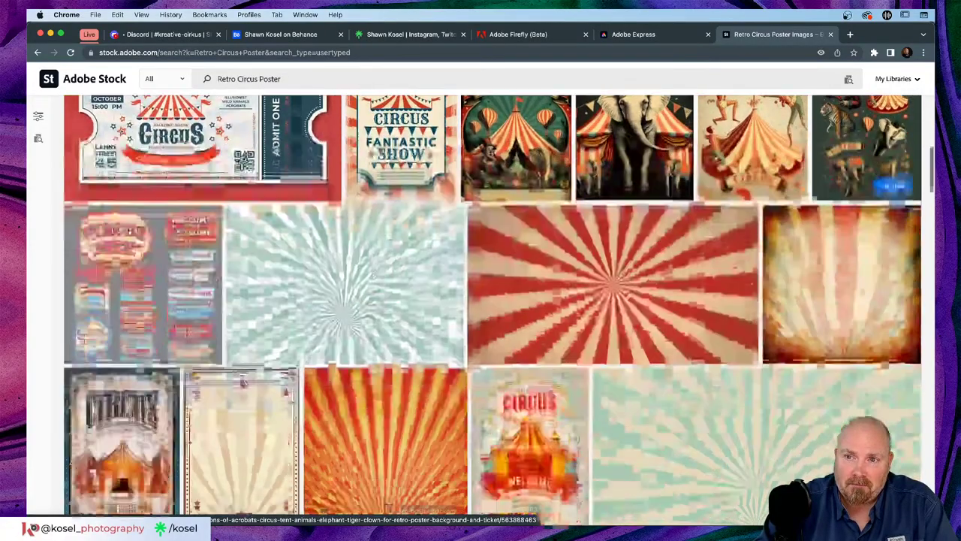
pyautogui.scroll(-3, 518, 223)
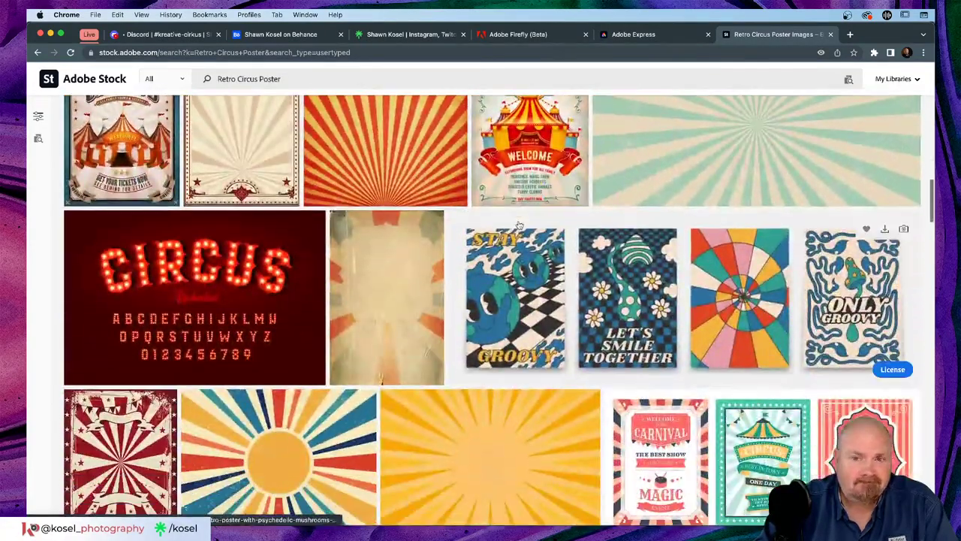
pyautogui.scroll(-3, 518, 224)
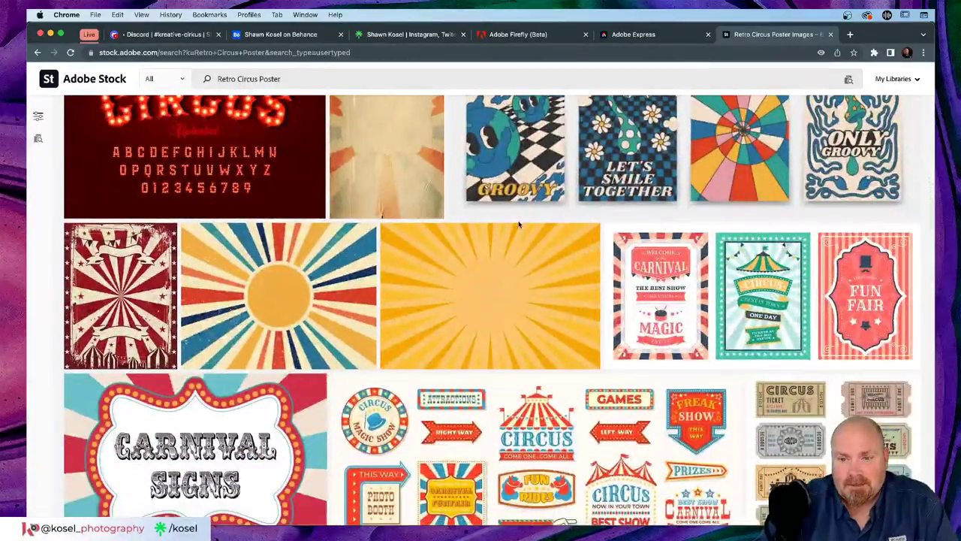
pyautogui.scroll(-3, 518, 224)
pyautogui.scroll(-2, 518, 224)
pyautogui.scroll(-2, 518, 224)
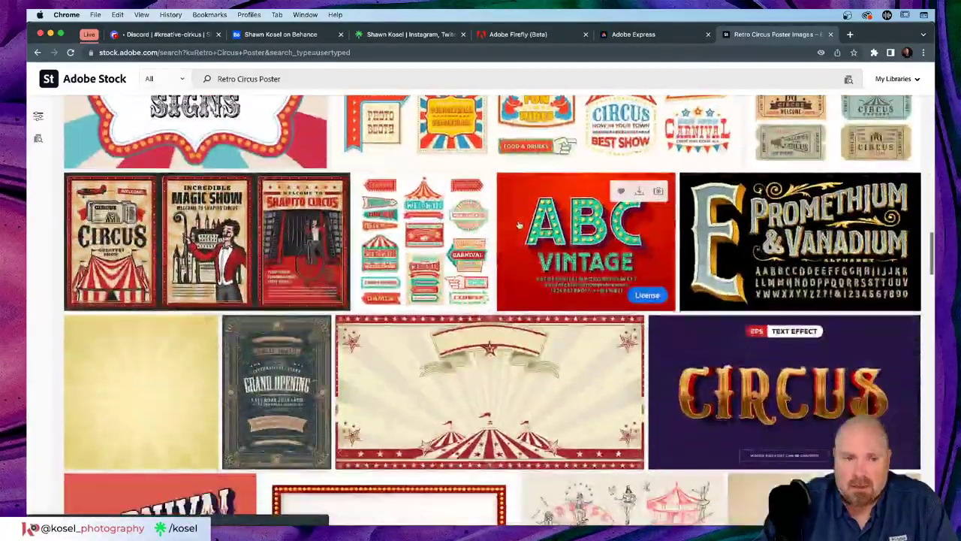
pyautogui.scroll(-3, 518, 224)
pyautogui.scroll(-5, 518, 224)
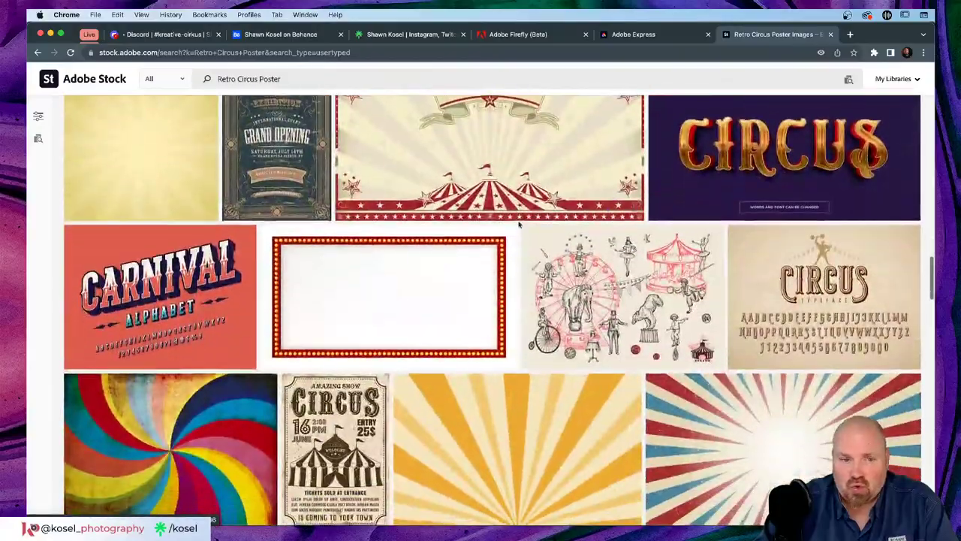
pyautogui.scroll(-3, 518, 224)
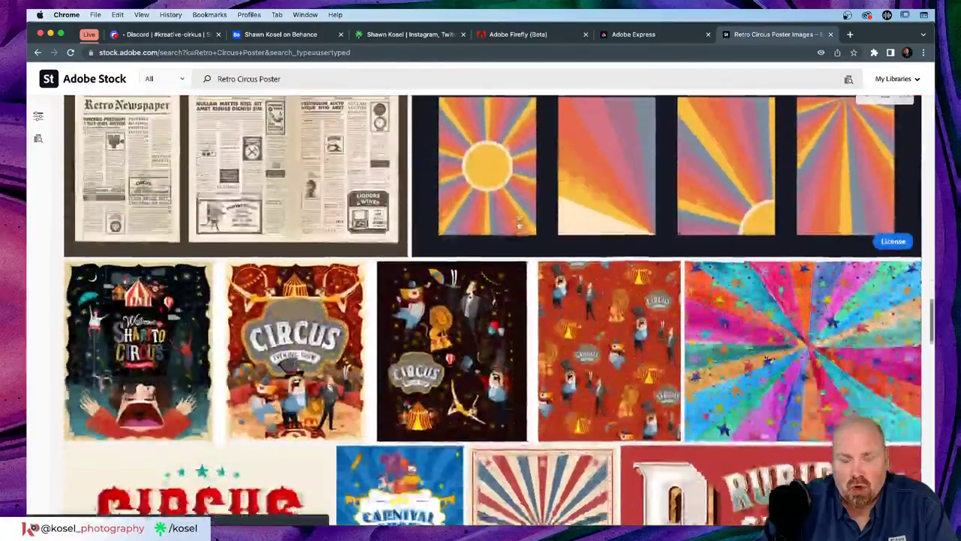
pyautogui.scroll(-3, 518, 224)
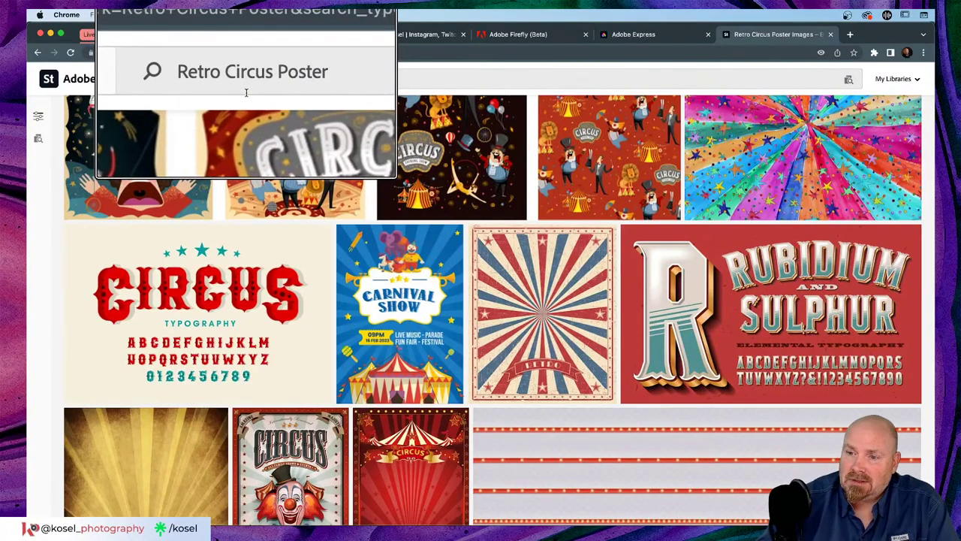
# Return to the Adobe Firefly page and open the Text to image generator.
pyautogui.click(539, 39)
pyautogui.scroll(-5, 133, 315)
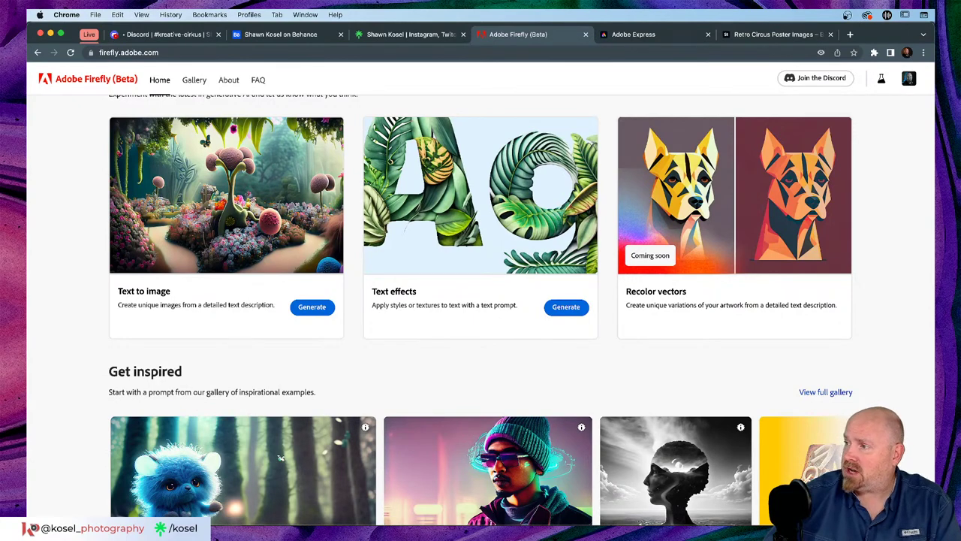
pyautogui.click(310, 307)
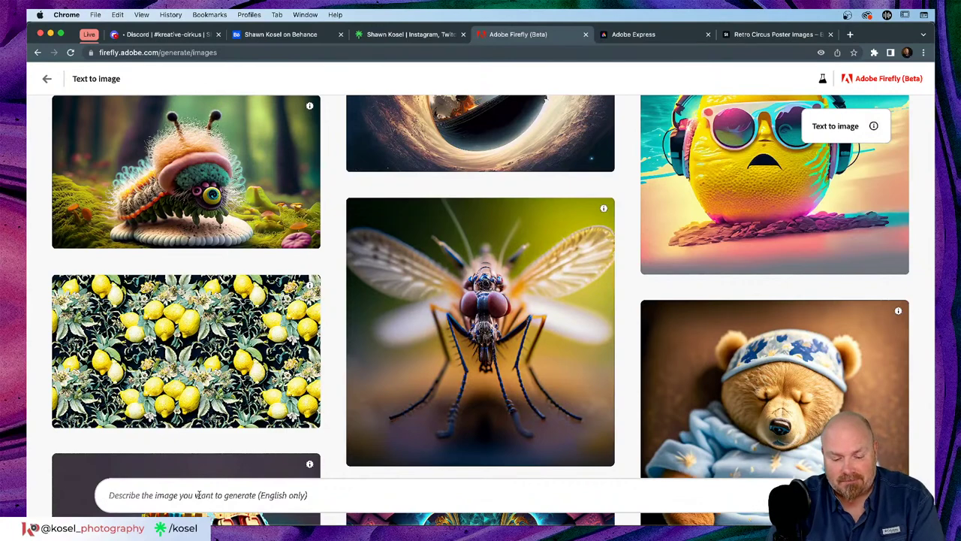
# Generate images from the prompt "Retro Circus Poster".
pyautogui.write('Re')
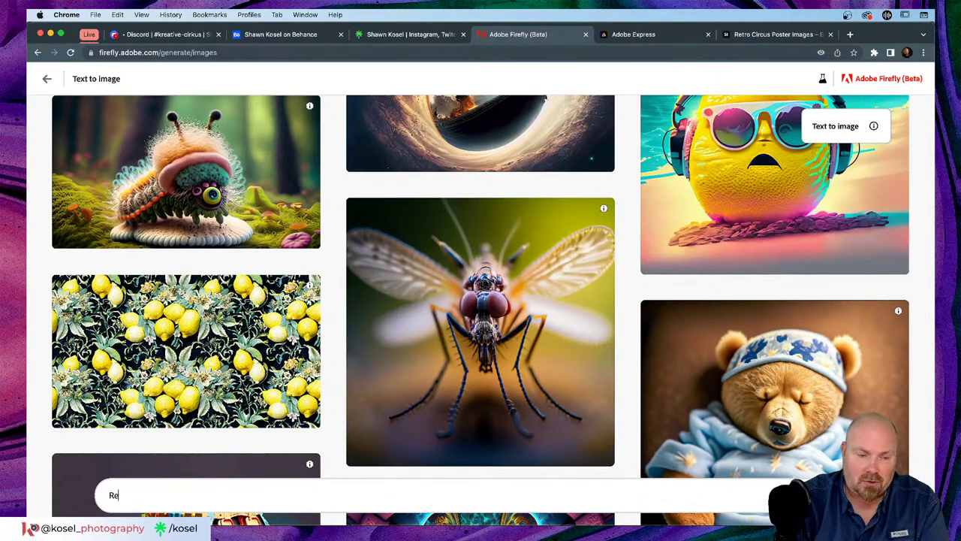
pyautogui.write('tro ')
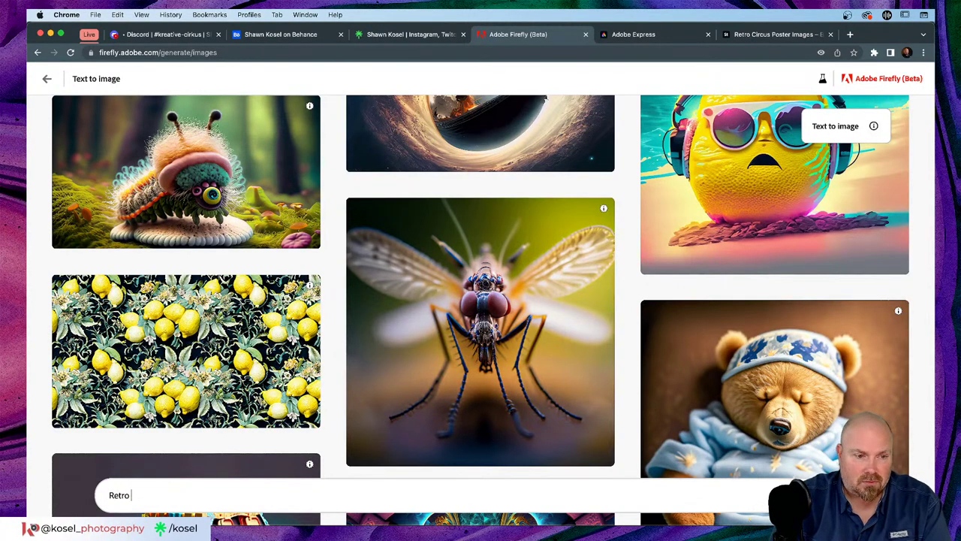
pyautogui.write('Cir')
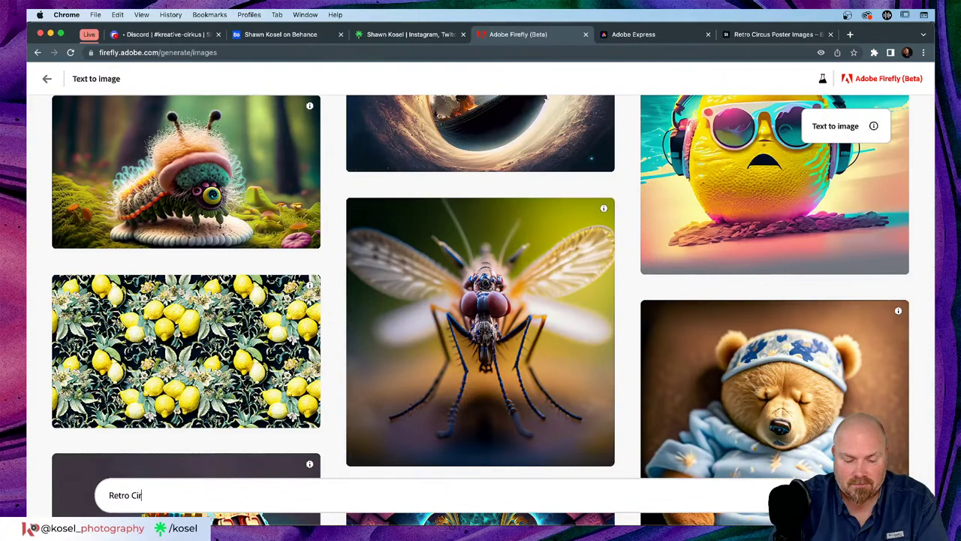
pyautogui.write('cus')
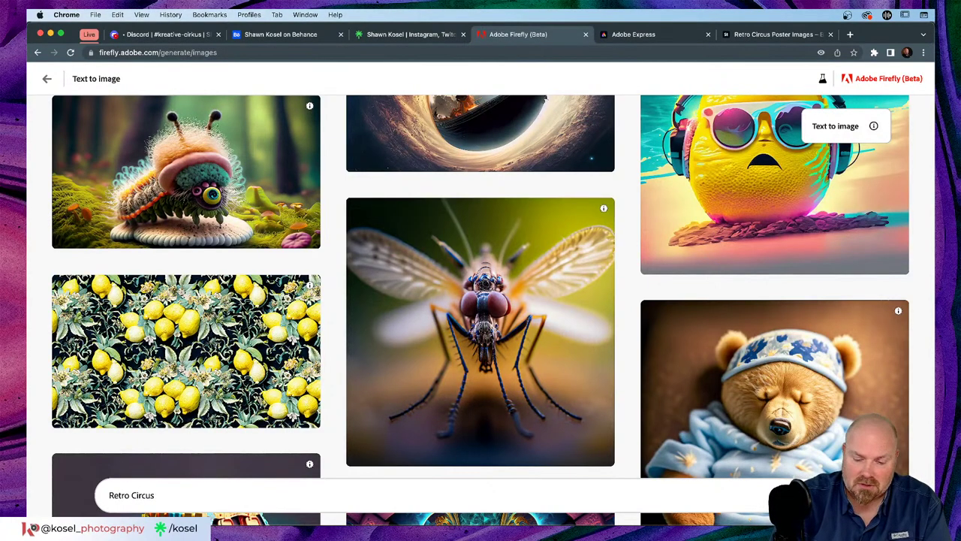
pyautogui.write(' Poster')
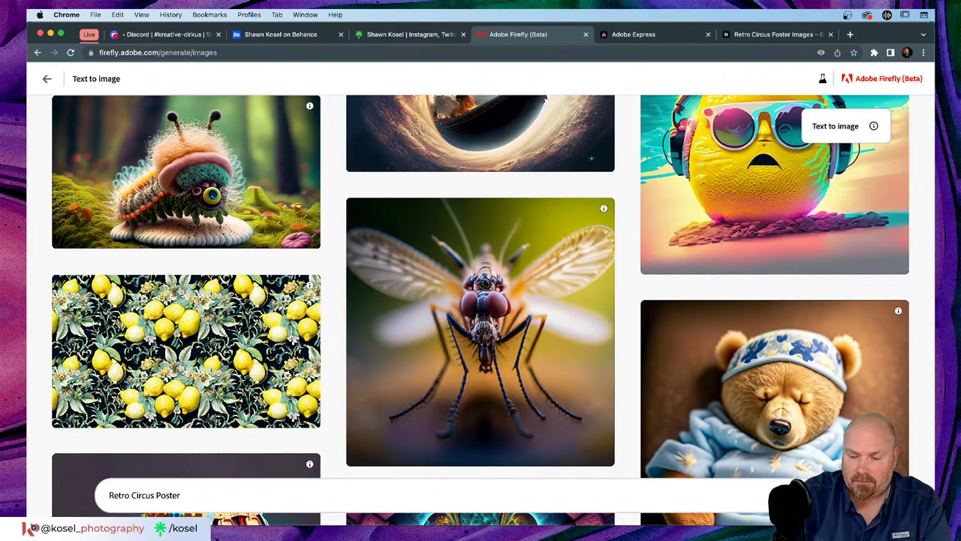
pyautogui.press('Return')
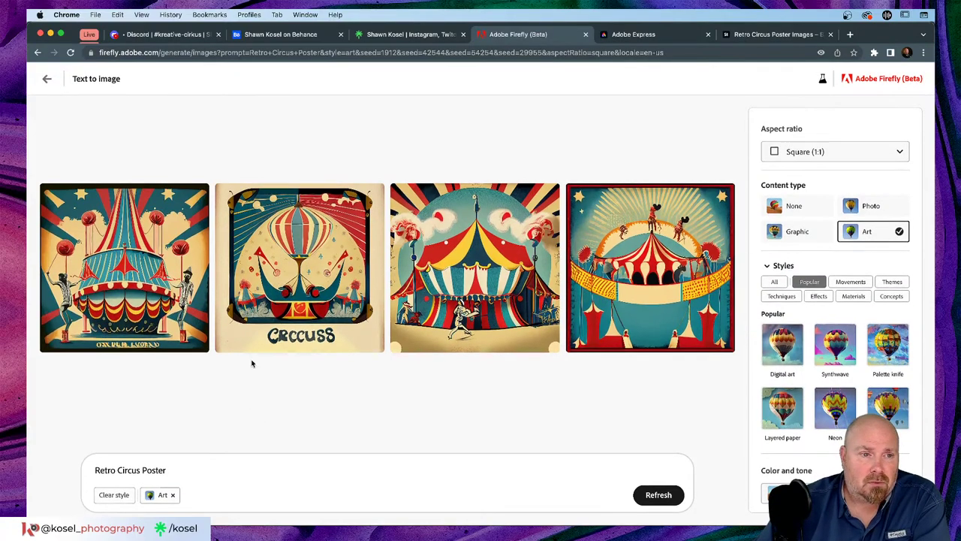
# View the four generated square circus images enlarged one by one, and close the enlarged view.
pyautogui.click(314, 282)
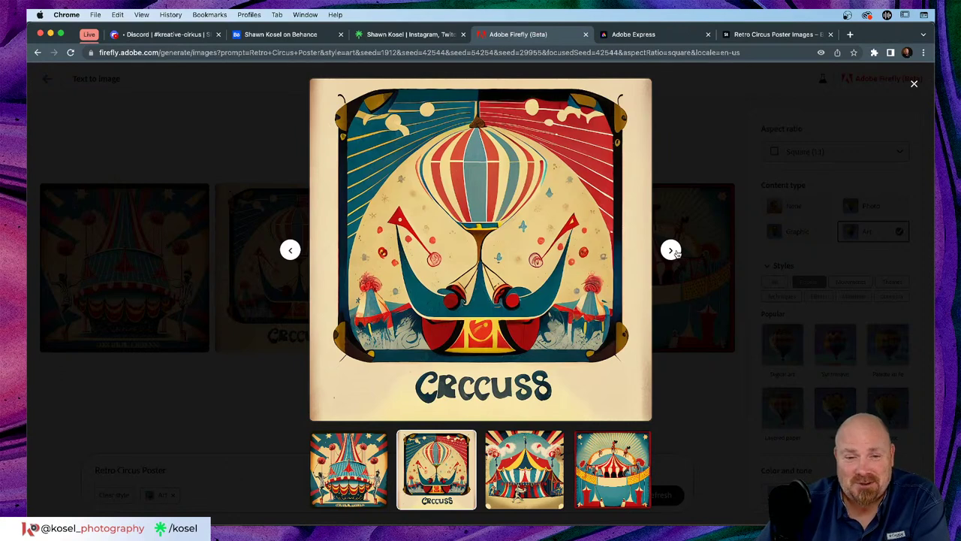
pyautogui.click(670, 251)
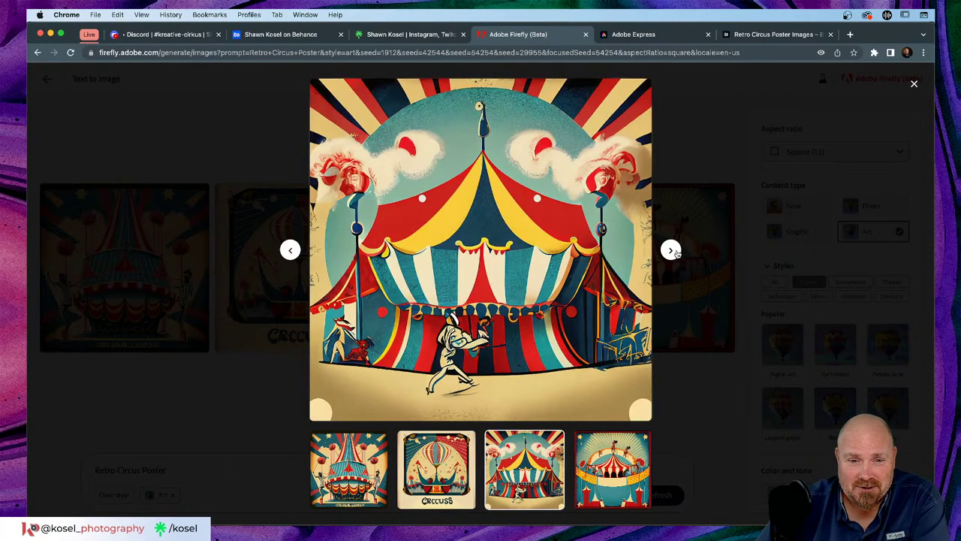
pyautogui.click(670, 251)
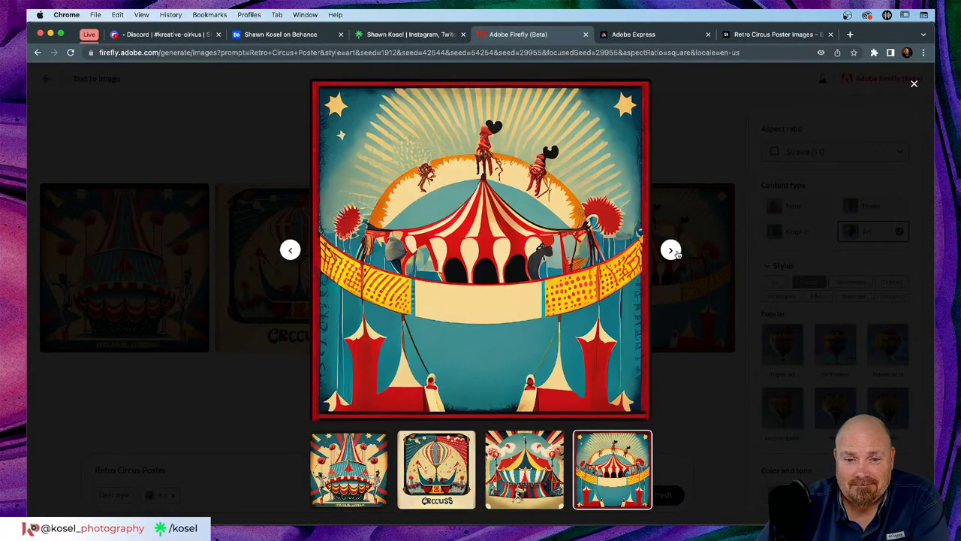
pyautogui.click(670, 251)
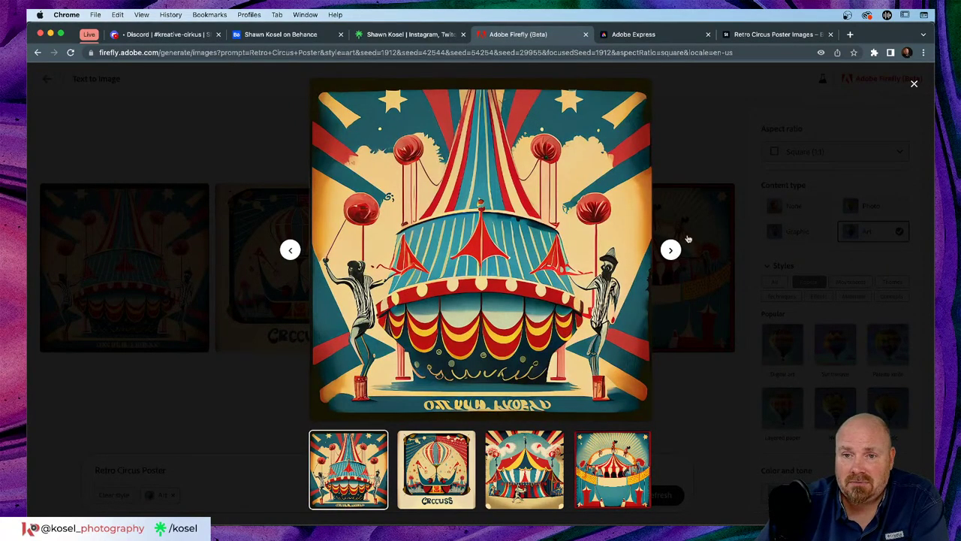
pyautogui.click(725, 148)
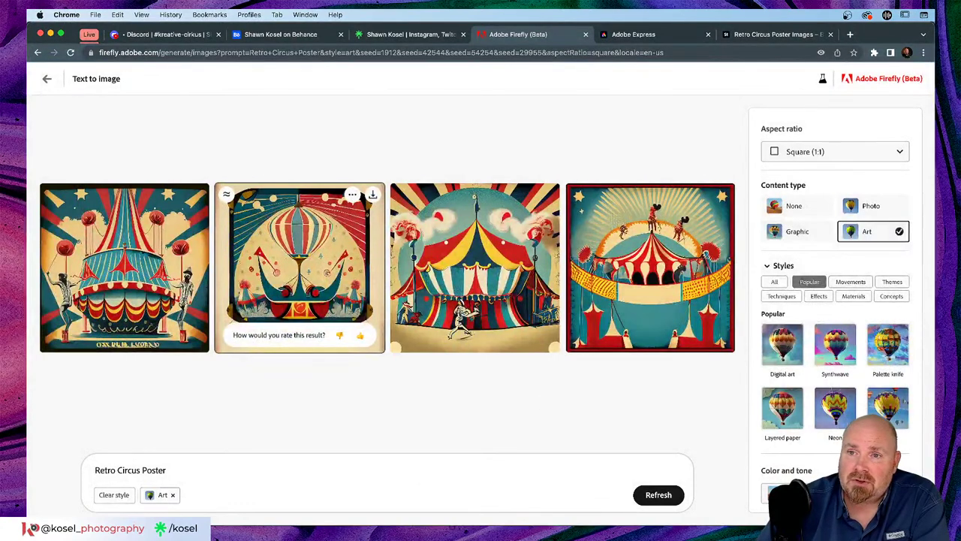
# Change the aspect ratio of the generated images to Portrait (3:4).
pyautogui.click(899, 151)
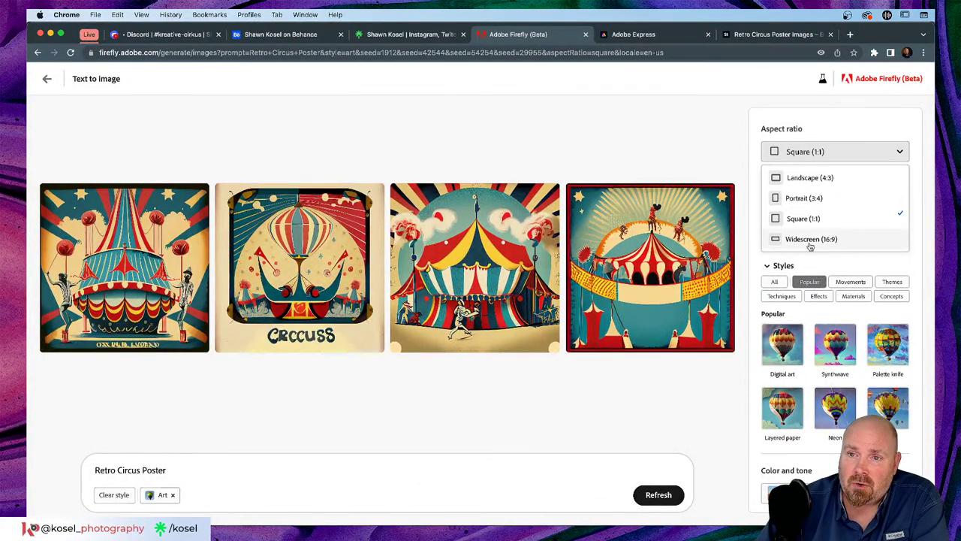
pyautogui.click(799, 199)
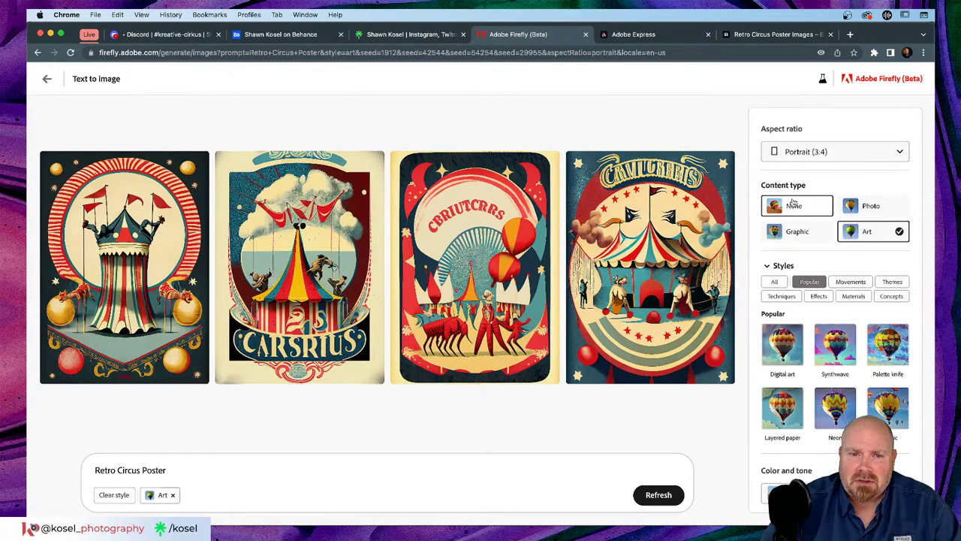
pyautogui.moveTo(532, 292)
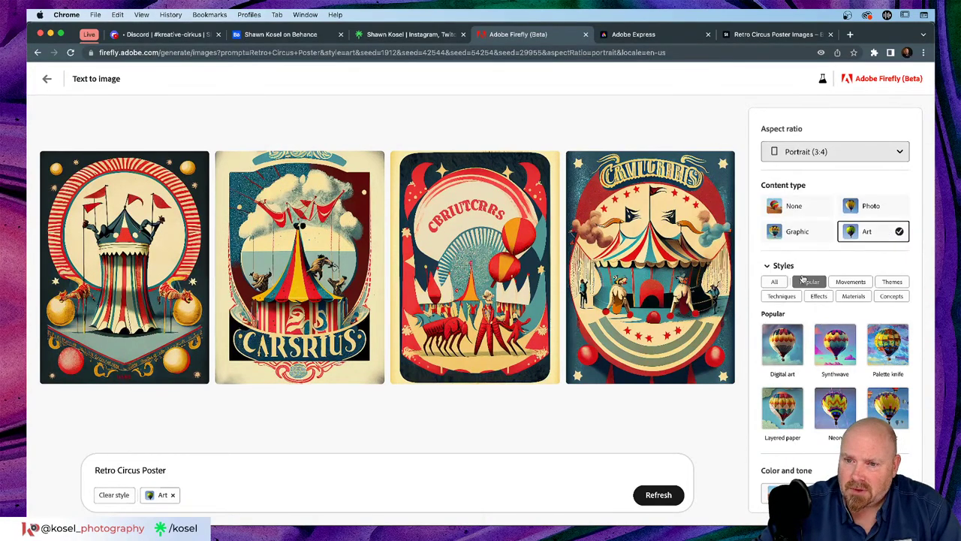
# Add the popular style Chaotic and the movement style Psychedelic to the Retro Circus Poster prompt.
pyautogui.scroll(-2, 805, 276)
pyautogui.scroll(-1, 809, 271)
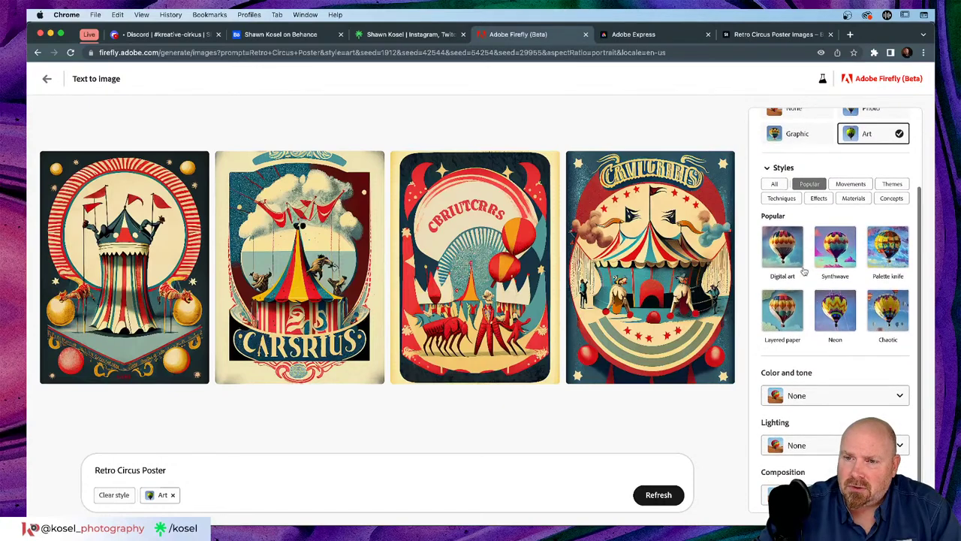
pyautogui.click(886, 318)
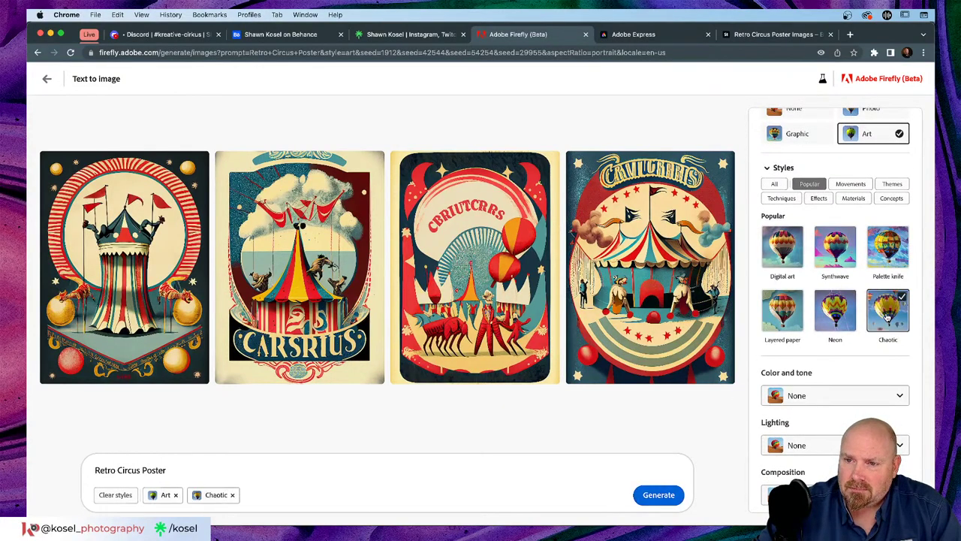
pyautogui.click(860, 185)
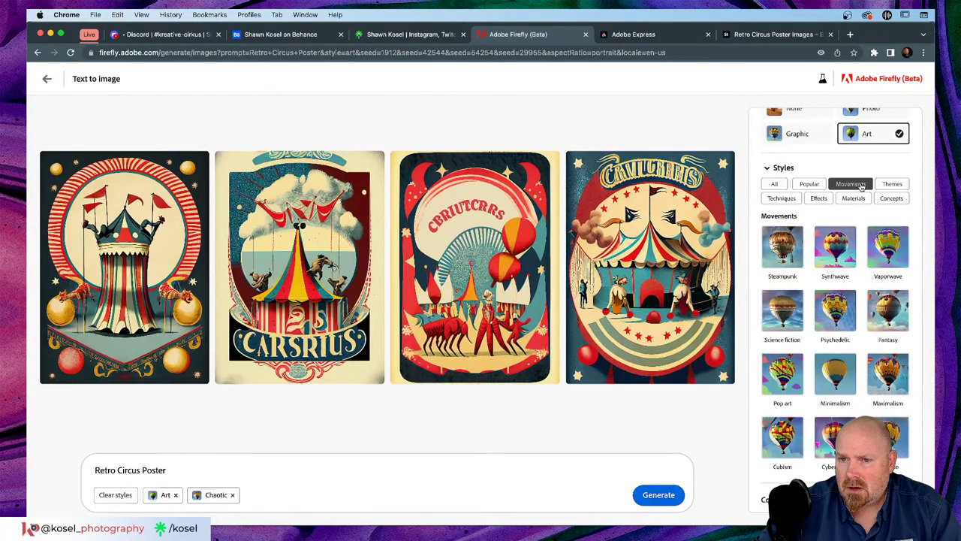
pyautogui.scroll(-1, 832, 254)
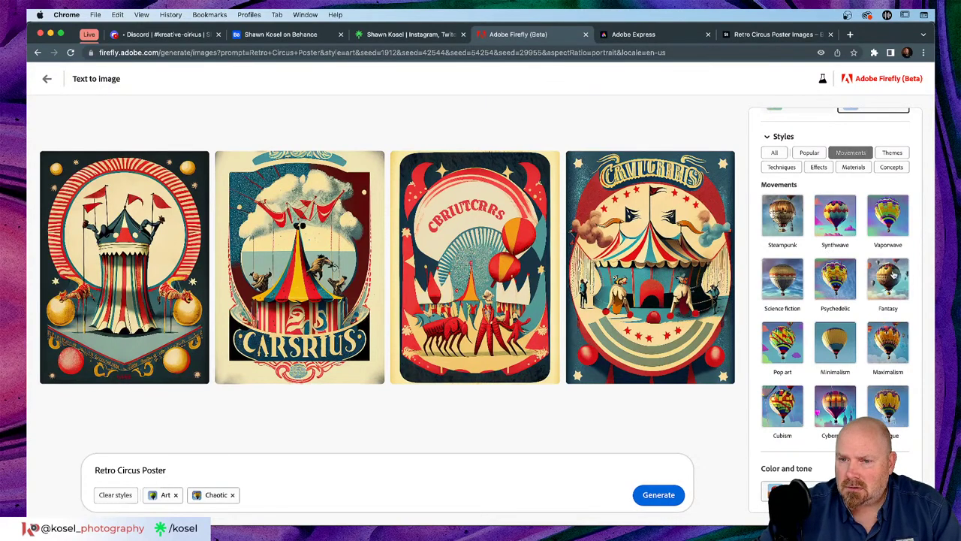
pyautogui.click(833, 280)
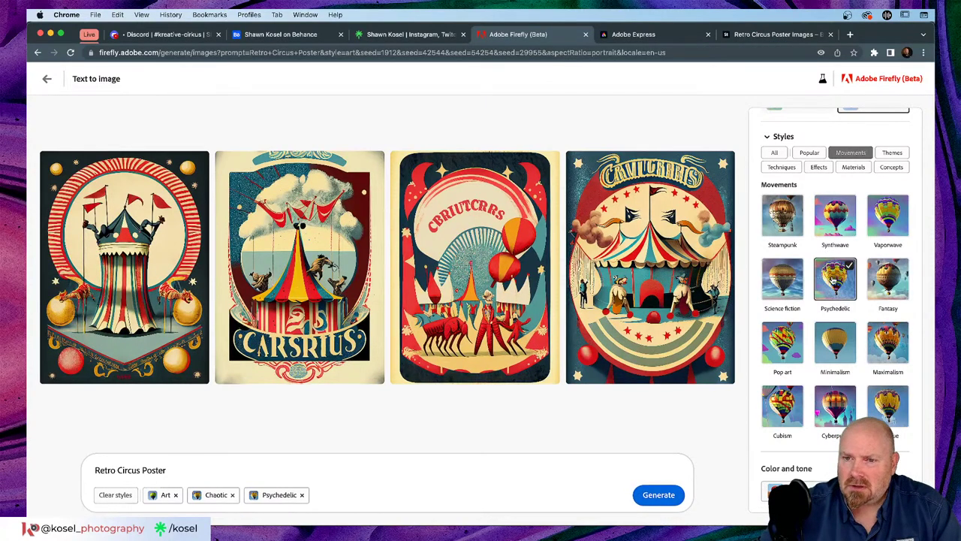
# Look through the theme and popular styles, add the Palette knife technique, and generate the posters with the chosen styles.
pyautogui.click(891, 153)
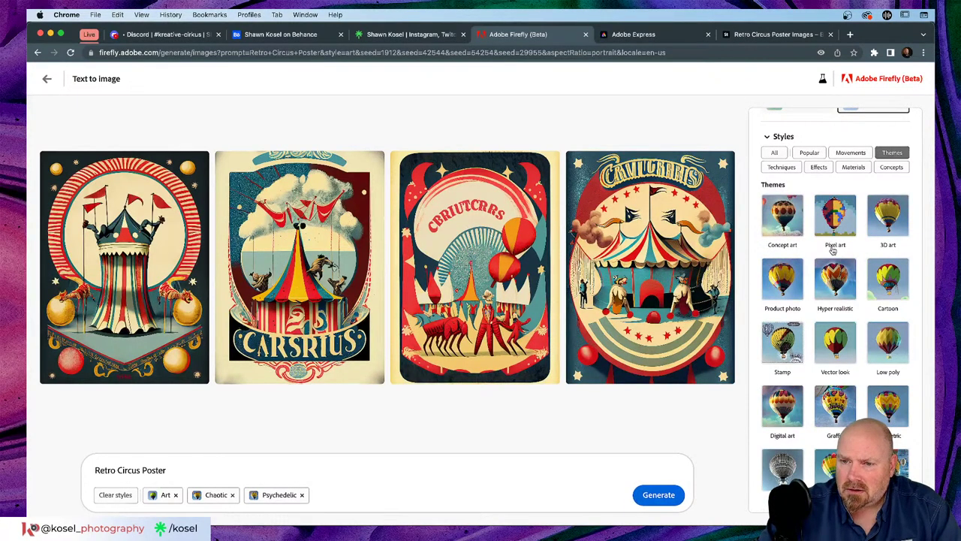
pyautogui.scroll(-1, 833, 253)
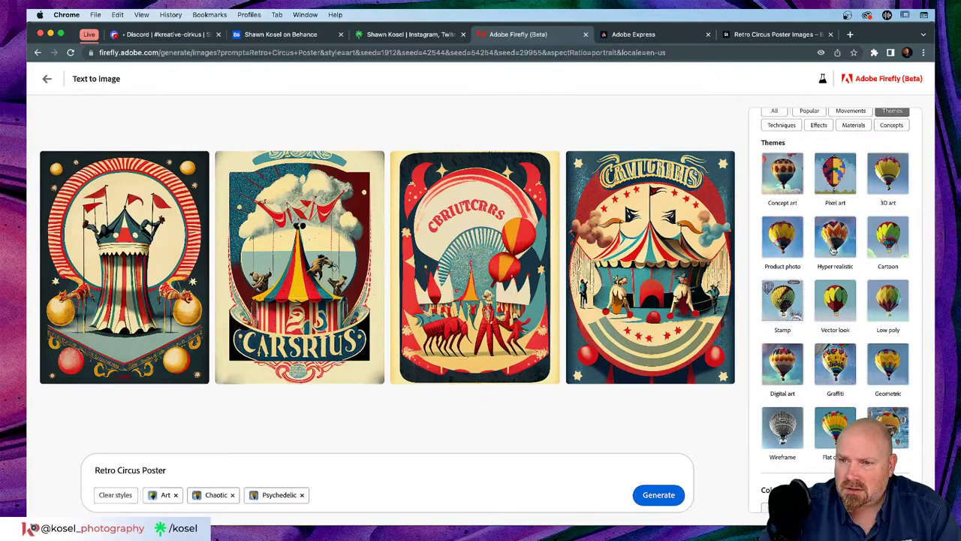
pyautogui.scroll(2, 832, 252)
pyautogui.click(807, 190)
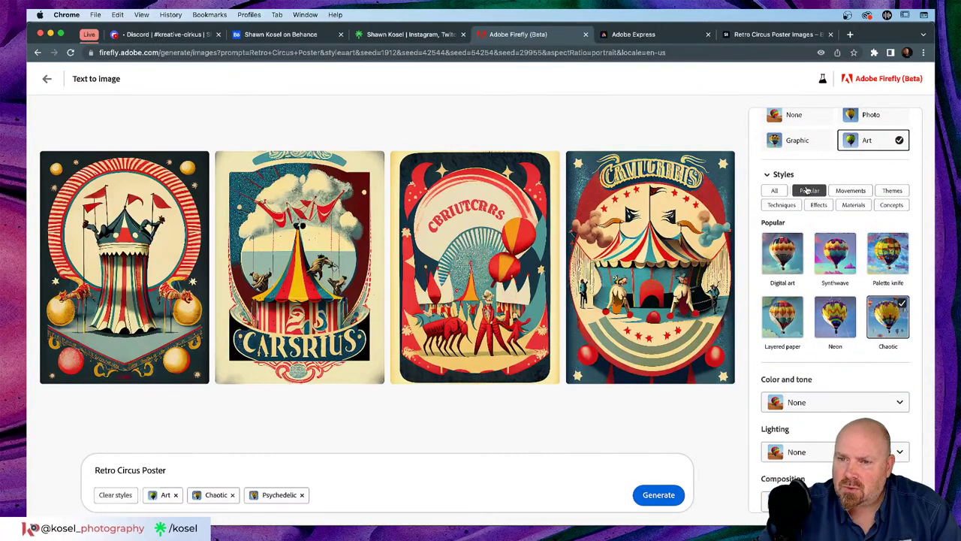
pyautogui.click(782, 206)
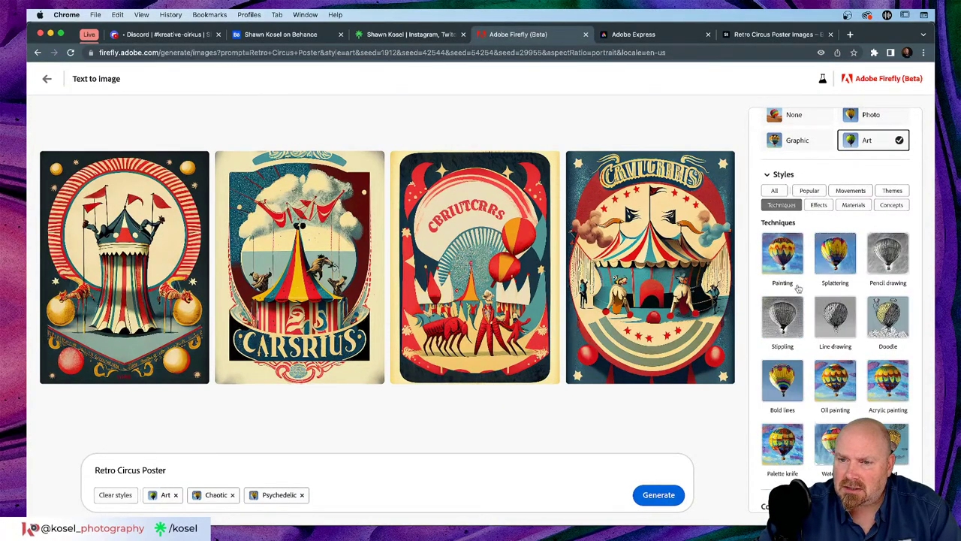
pyautogui.scroll(-2, 826, 297)
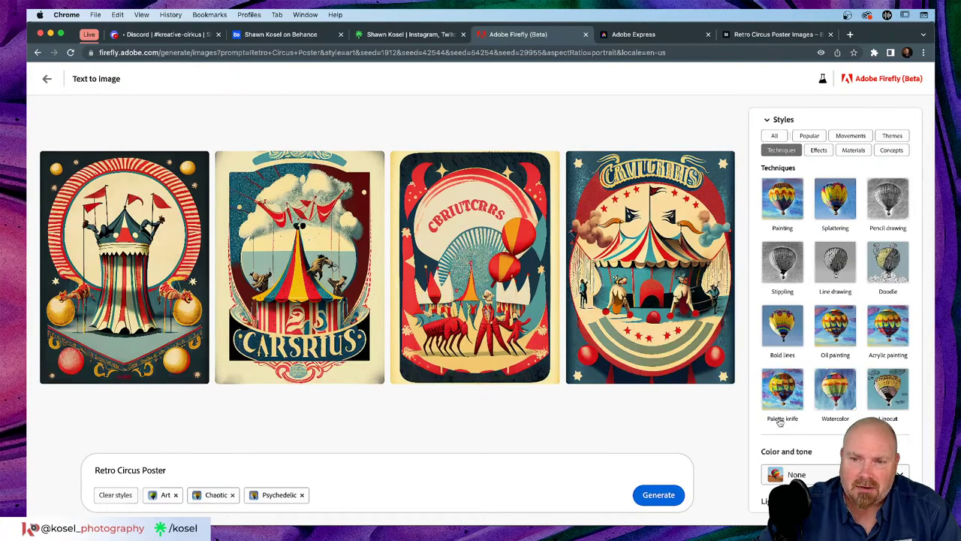
pyautogui.click(783, 390)
pyautogui.click(659, 496)
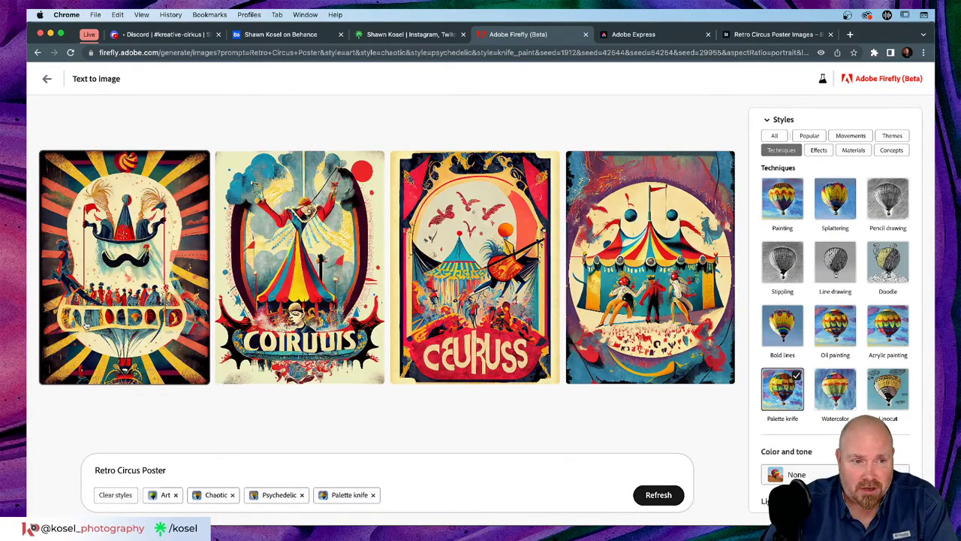
# Examine the four restyled portrait posters enlarged one after another, and close the enlarged view.
pyautogui.click(133, 284)
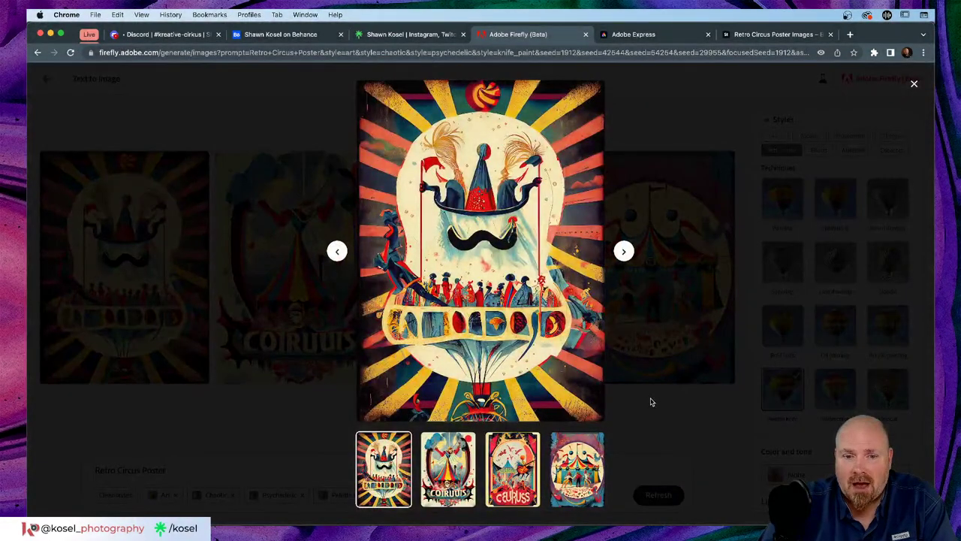
pyautogui.click(624, 252)
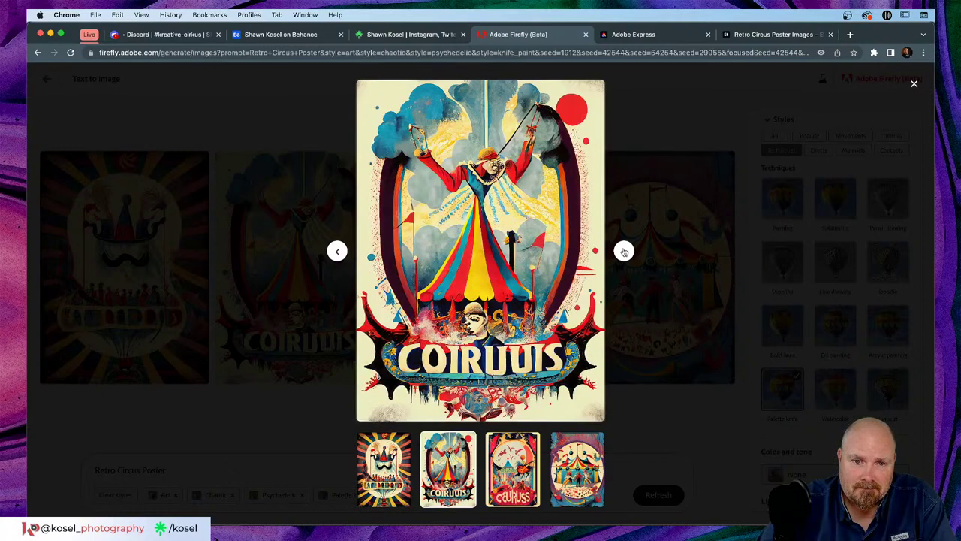
pyautogui.click(624, 252)
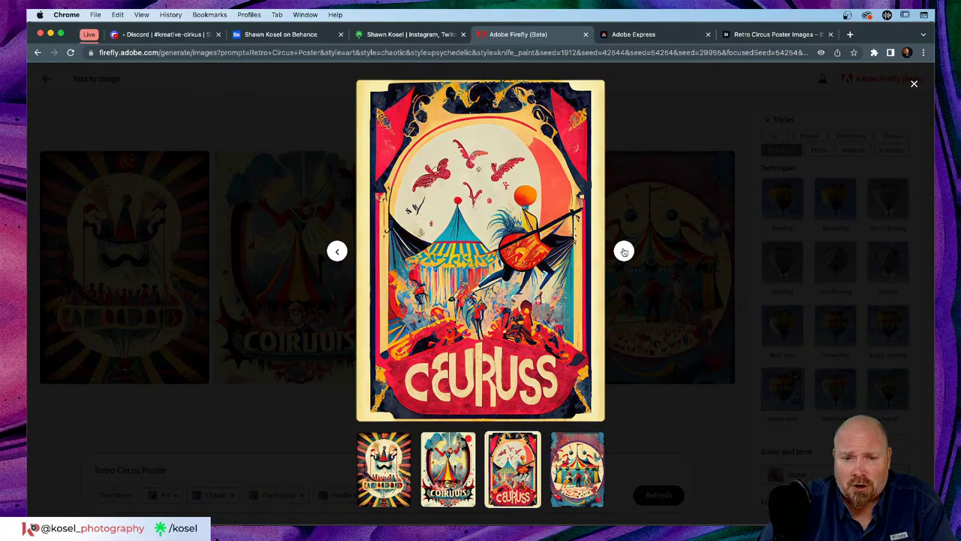
pyautogui.click(624, 253)
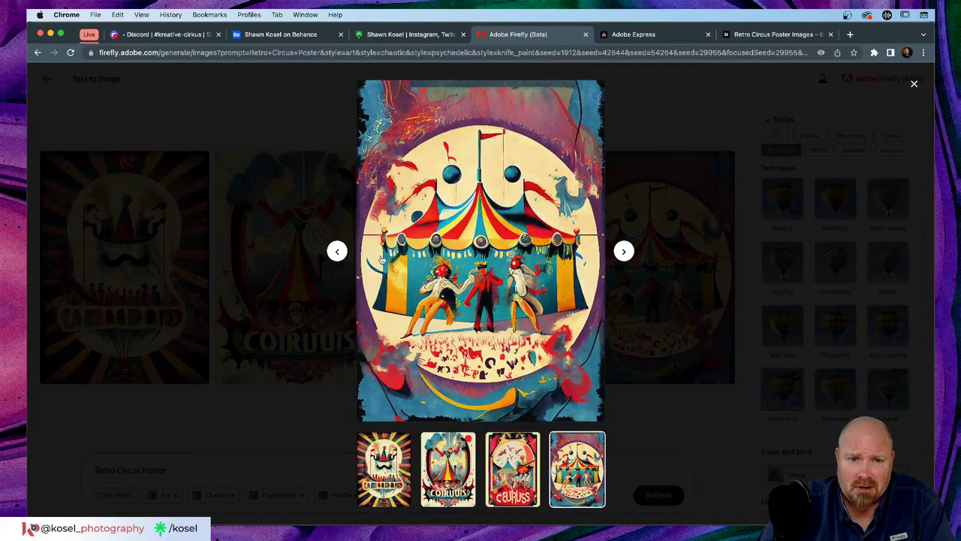
pyautogui.click(671, 427)
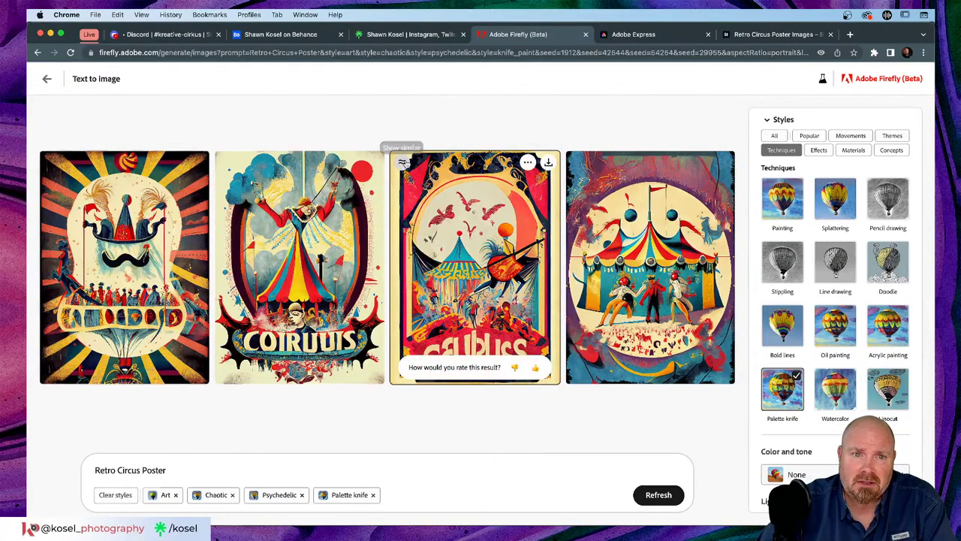
# Generate posters similar to the third one, with the rider and red birds in front of the moon, and look over the technique styles.
pyautogui.click(402, 162)
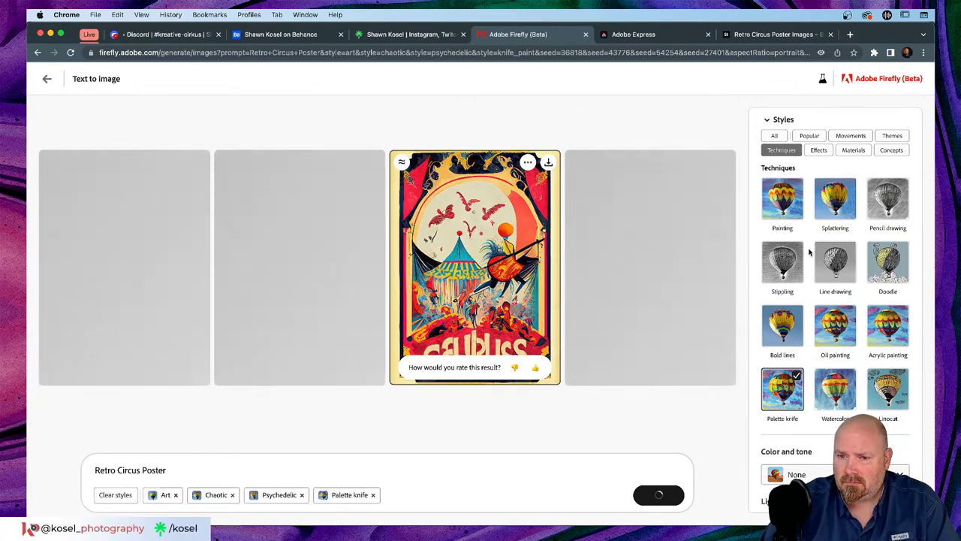
pyautogui.scroll(-1, 810, 253)
pyautogui.scroll(1, 809, 253)
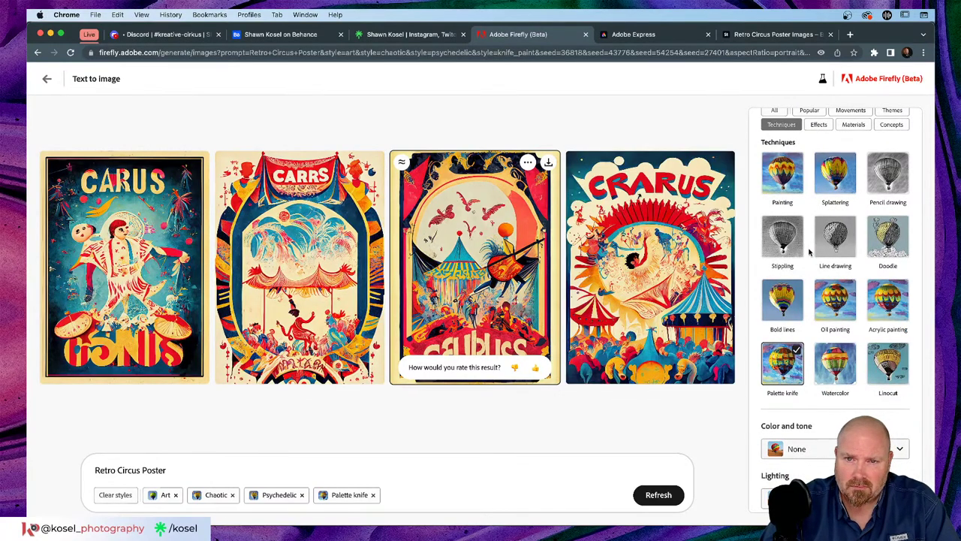
pyautogui.scroll(2, 812, 252)
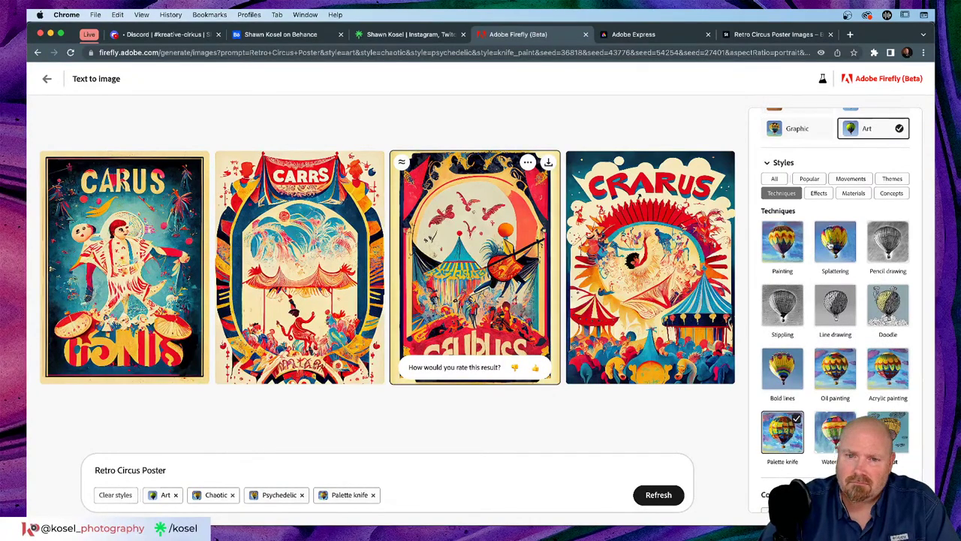
# Look over the remaining technique styles and add the Bioluminescent effect to the poster prompt.
pyautogui.scroll(-2, 830, 250)
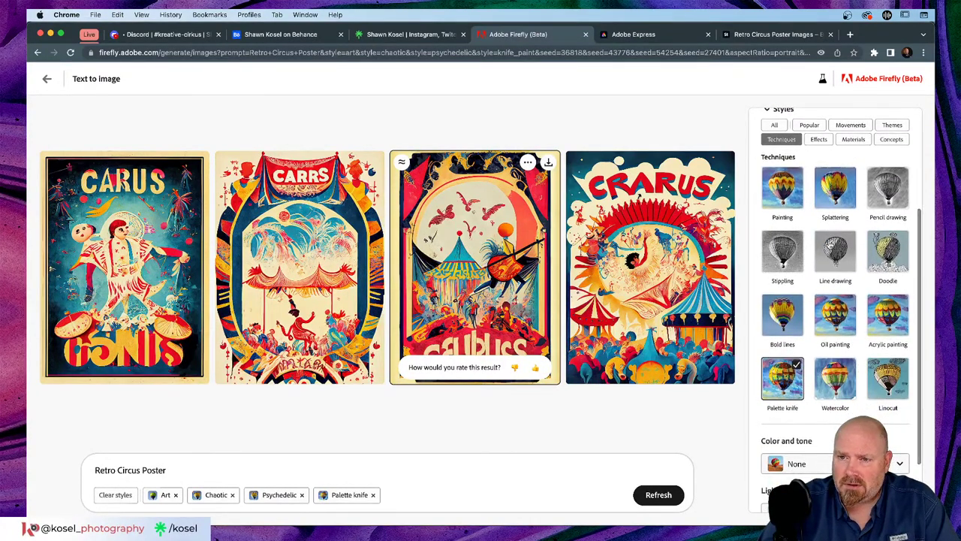
pyautogui.scroll(-2, 826, 248)
pyautogui.scroll(4, 822, 225)
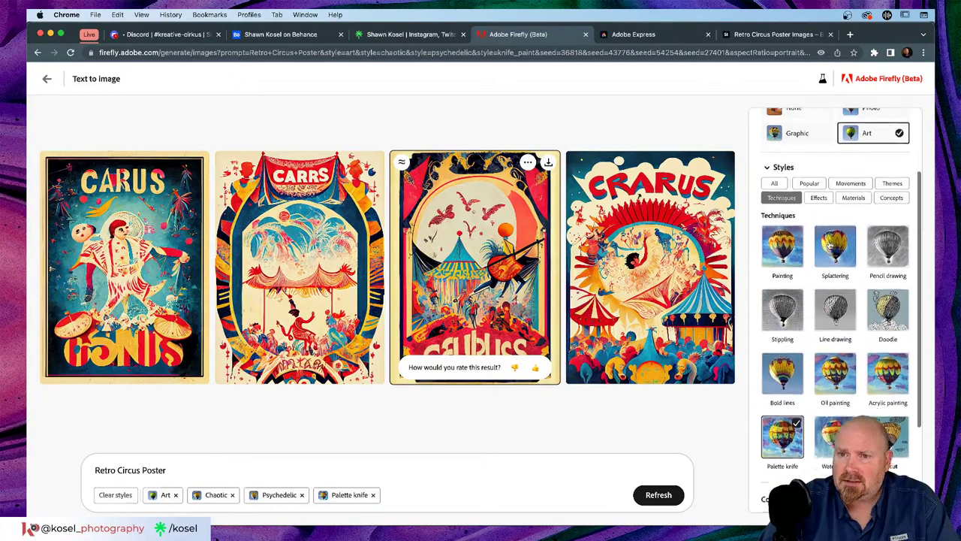
pyautogui.click(819, 208)
pyautogui.scroll(-1, 821, 211)
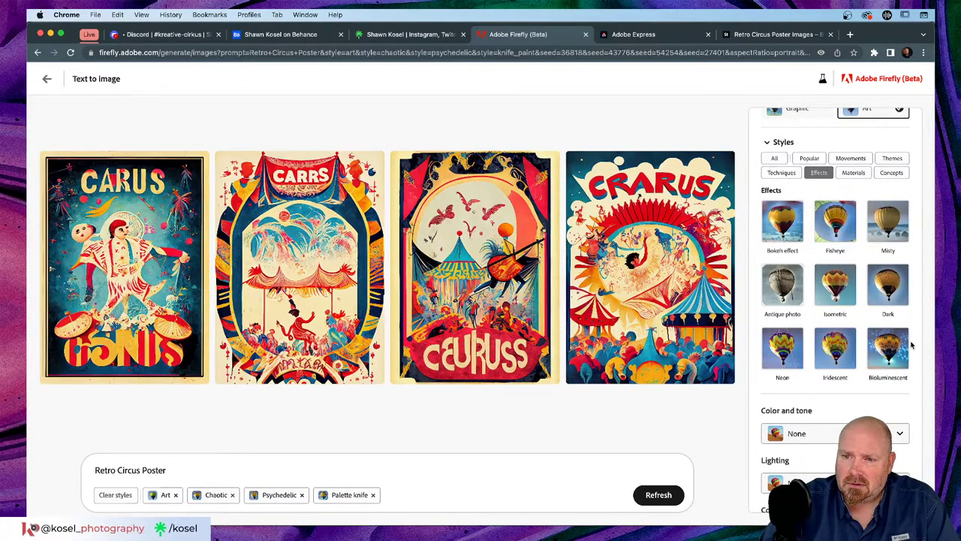
pyautogui.click(887, 349)
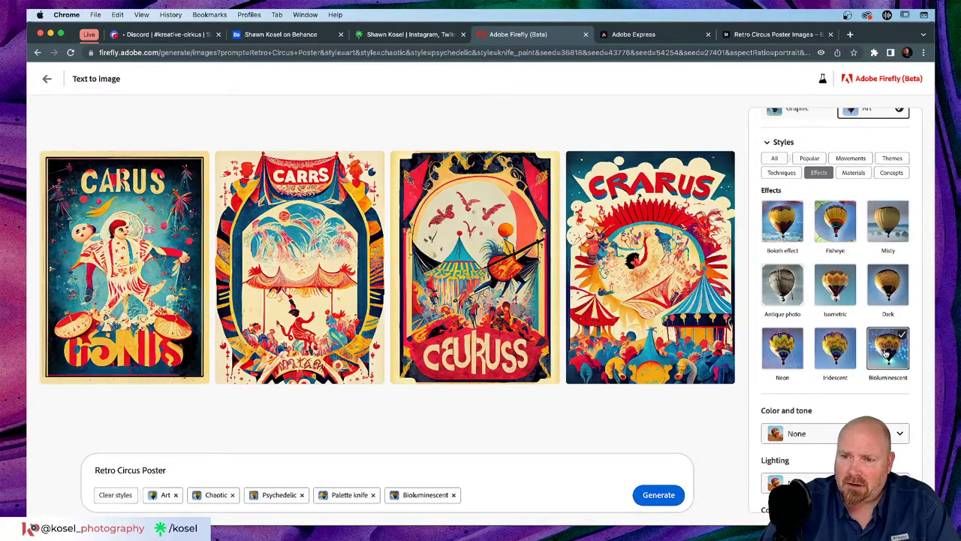
# Add the Nostalgic concept style, remove the Chaotic style, and generate the posters with the updated styles.
pyautogui.click(856, 173)
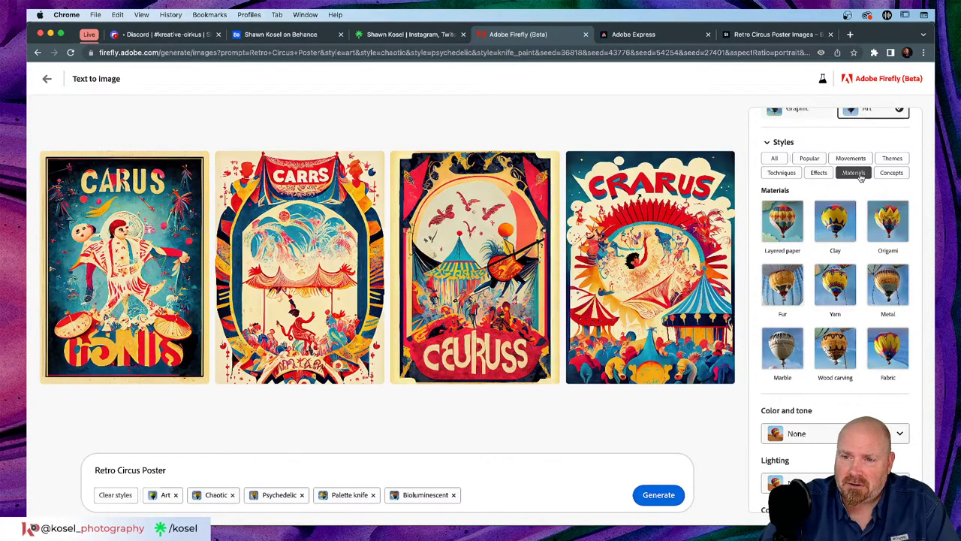
pyautogui.click(891, 173)
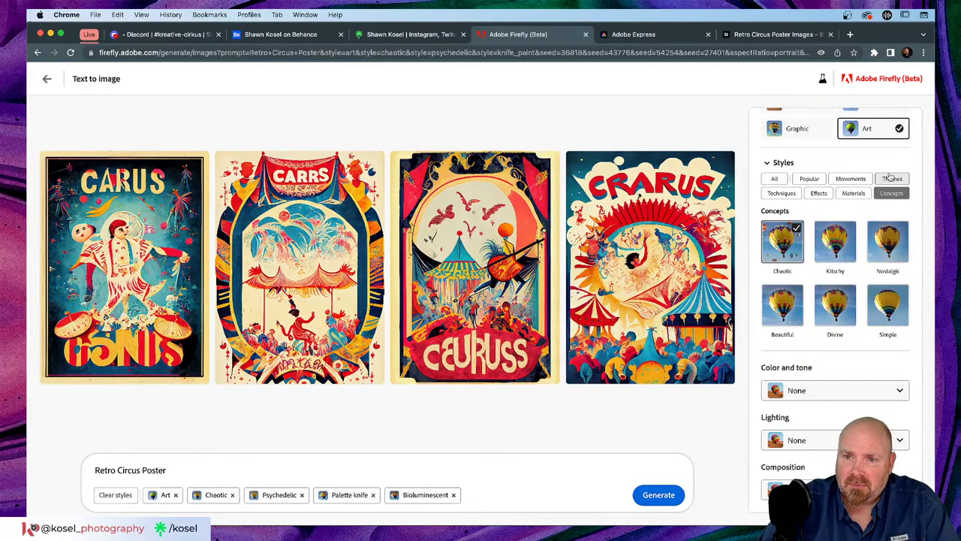
pyautogui.click(887, 248)
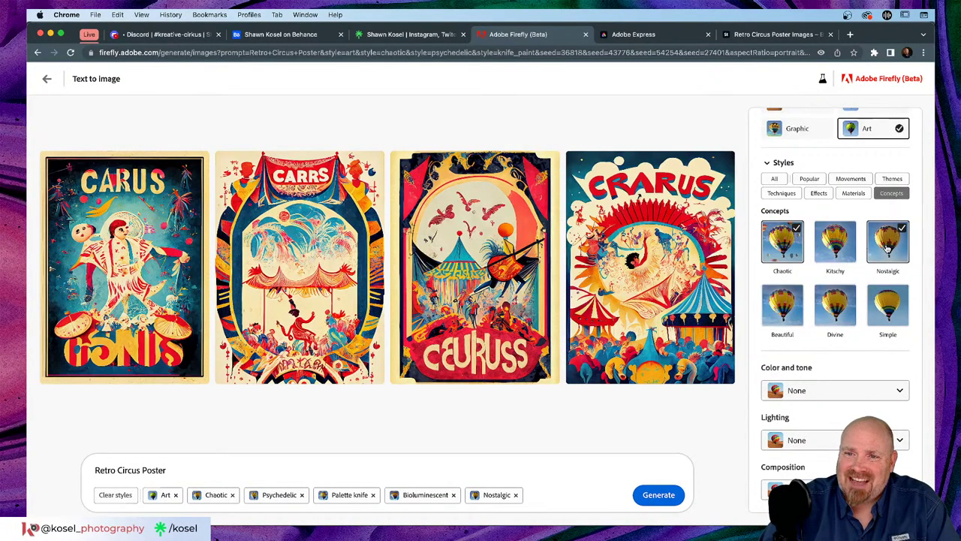
pyautogui.click(798, 231)
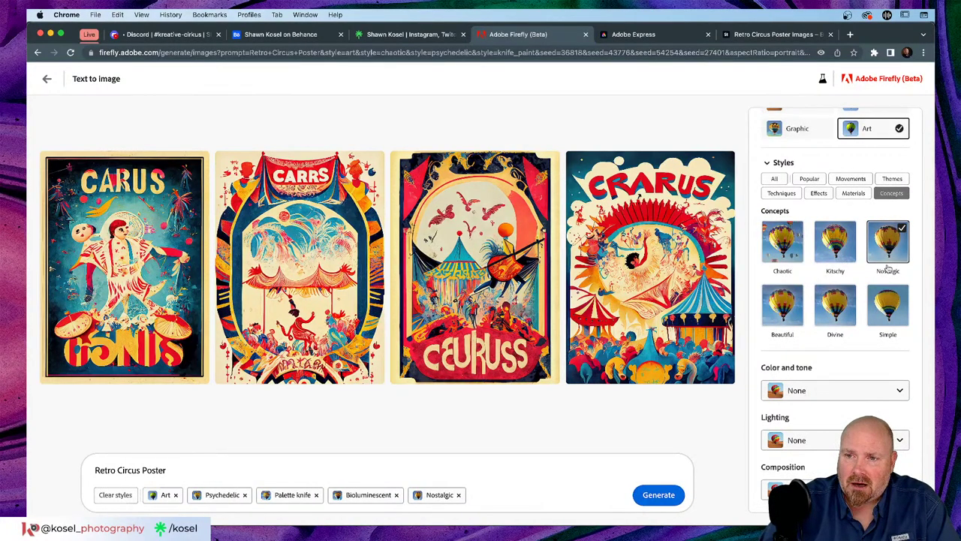
pyautogui.click(670, 494)
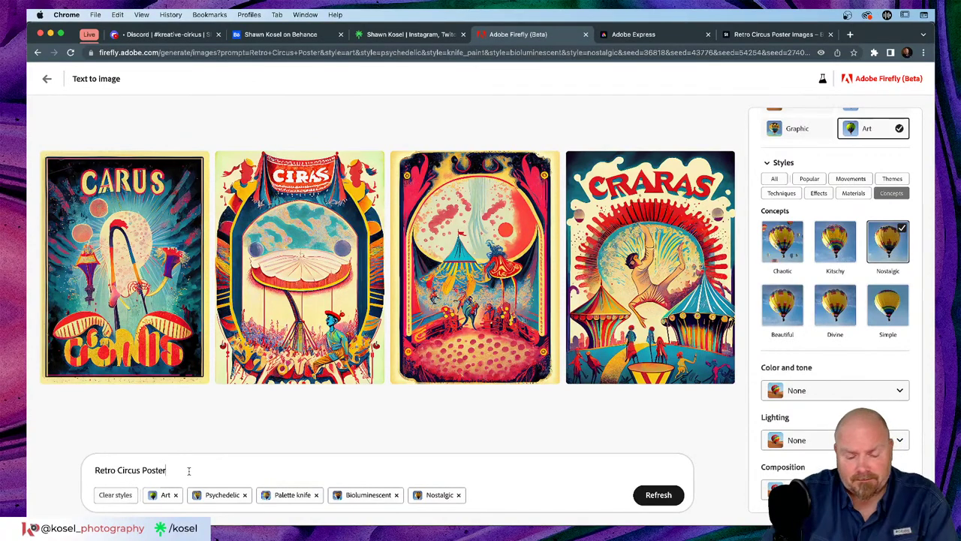
# Extend the prompt to read Retro Circus Poster, text "Cirkus" and generate the posters.
pyautogui.write(', text')
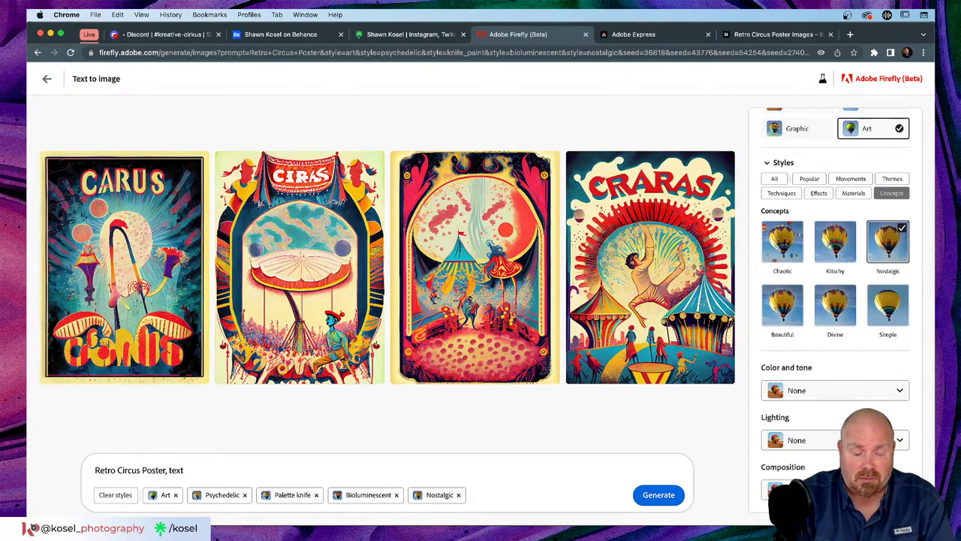
pyautogui.write(' "C')
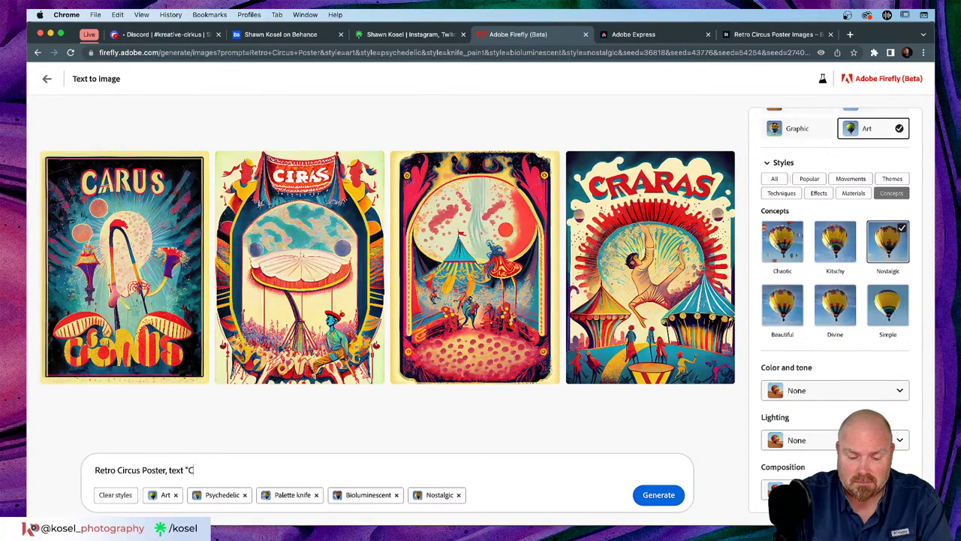
pyautogui.write('irkus"')
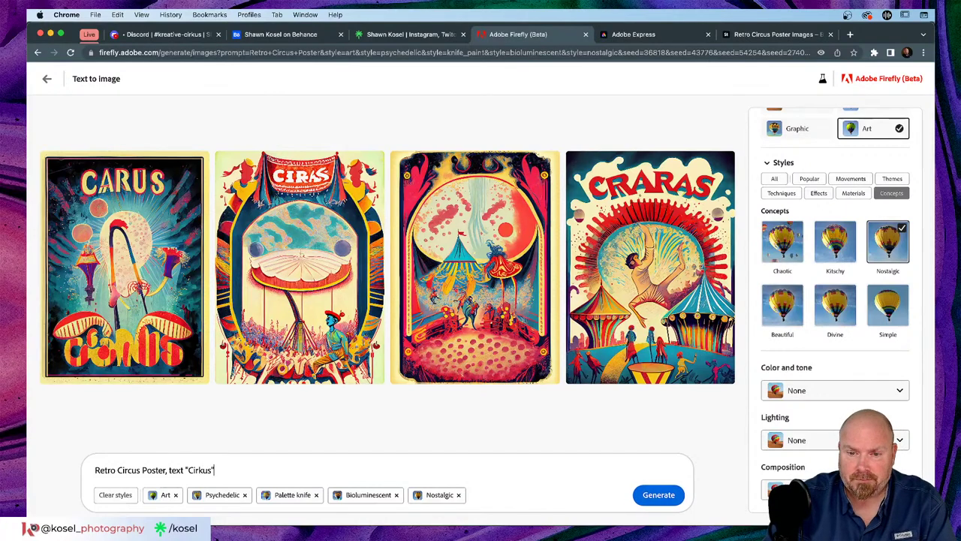
pyautogui.click(667, 495)
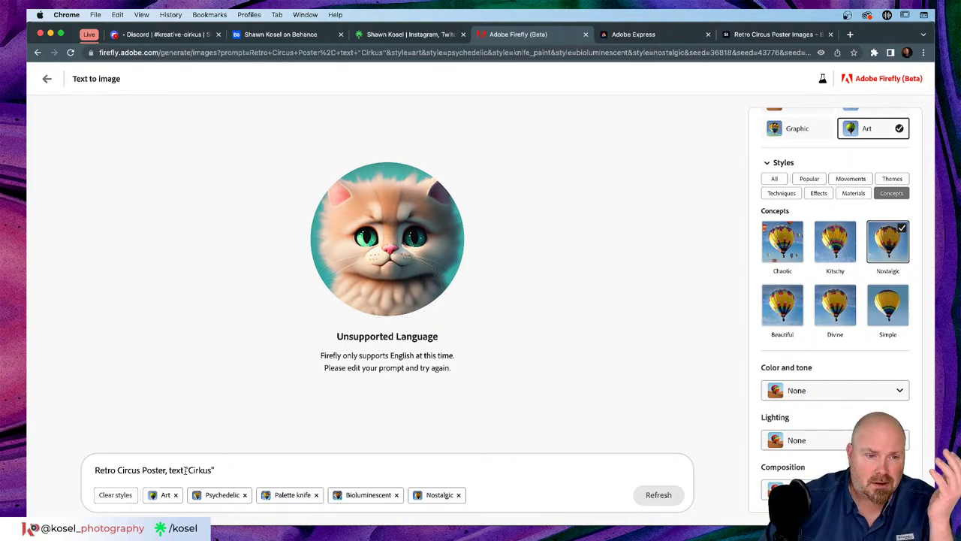
# Remove the space before the quoted word, retry, and change the word's spelling to "Circus" to generate the posters.
pyautogui.press('BackSpace')
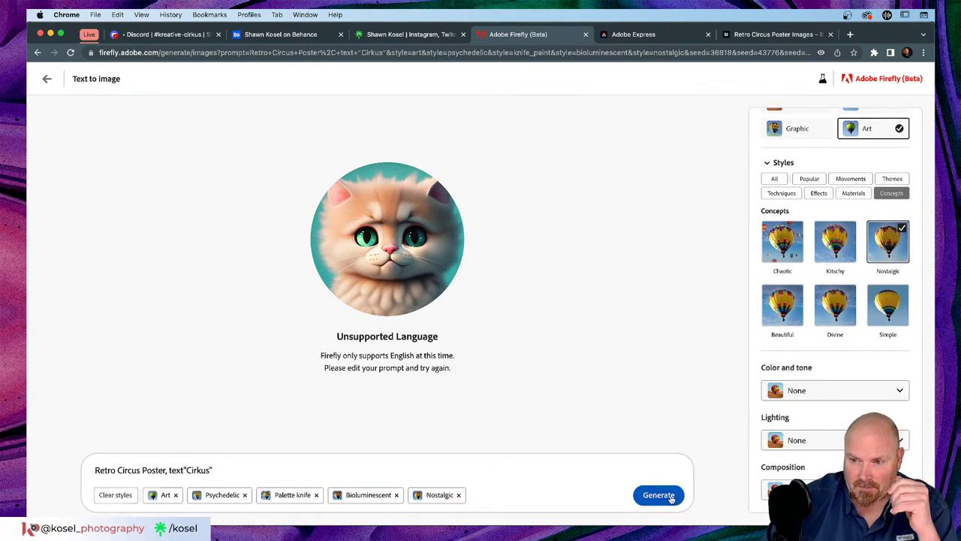
pyautogui.click(671, 494)
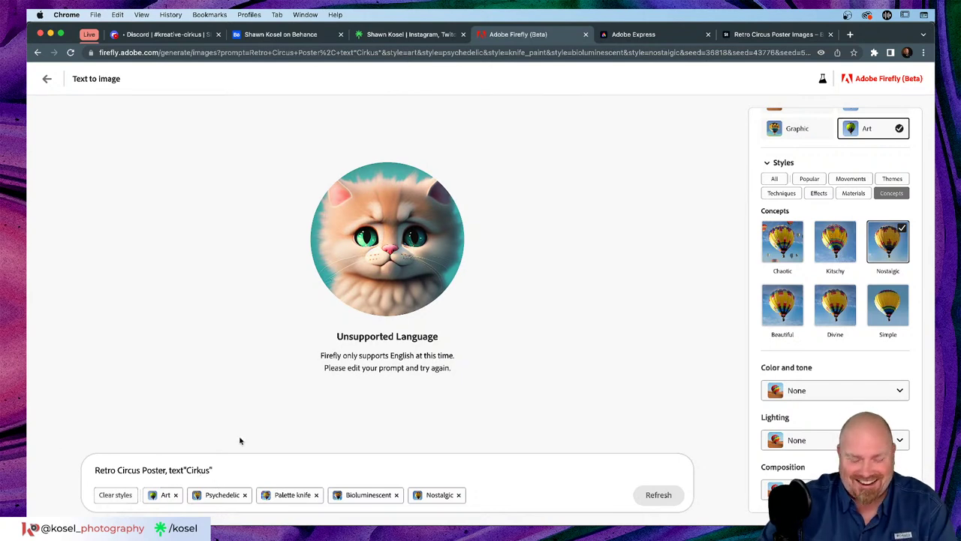
pyautogui.press('BackSpace')
pyautogui.write('c')
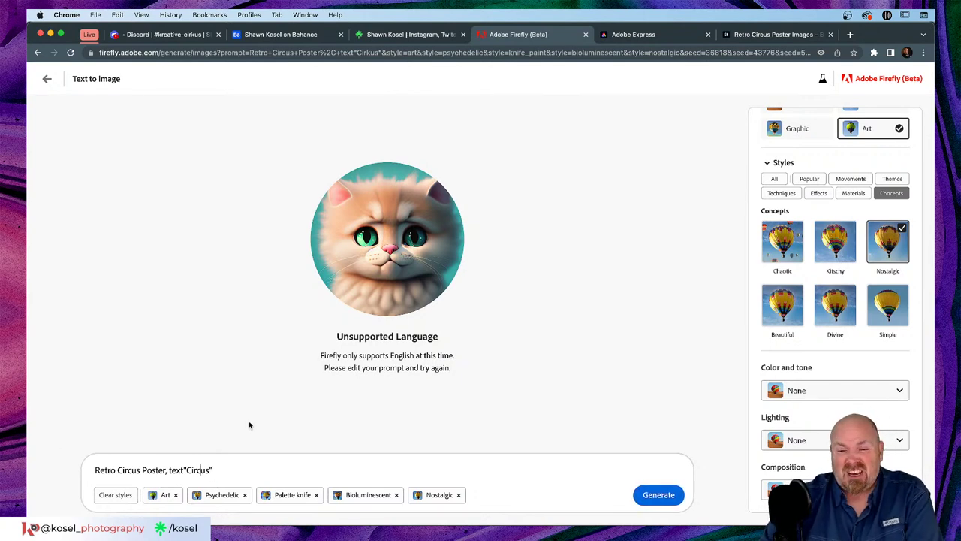
pyautogui.click(669, 496)
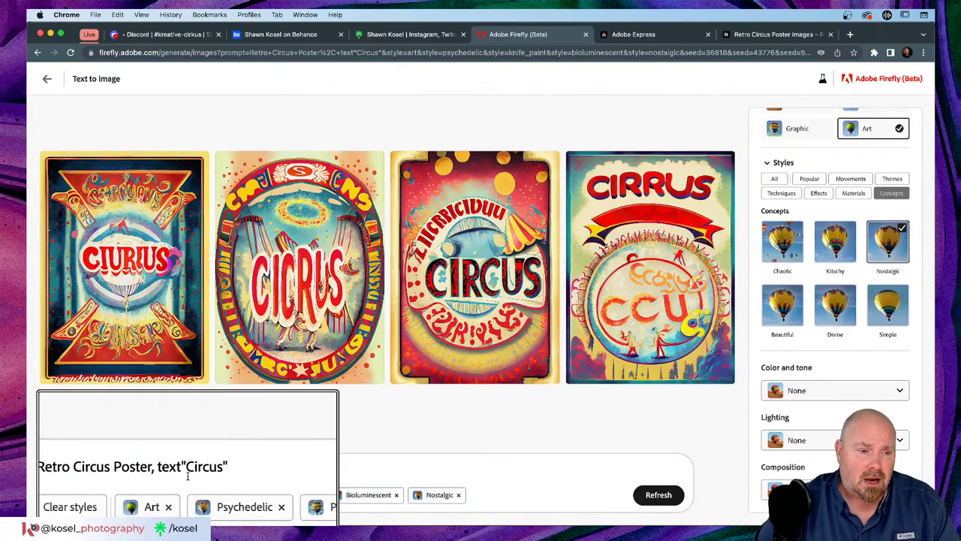
# Insert Tent before Poster in the prompt, generate the posters, and generate variations similar to the fourth one.
pyautogui.click(142, 469)
pyautogui.write('Tent')
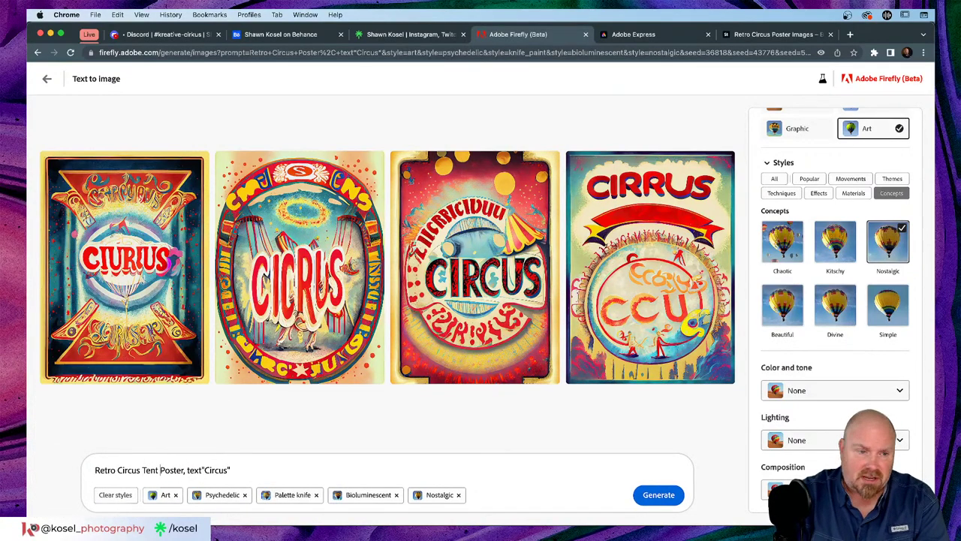
pyautogui.press('Return')
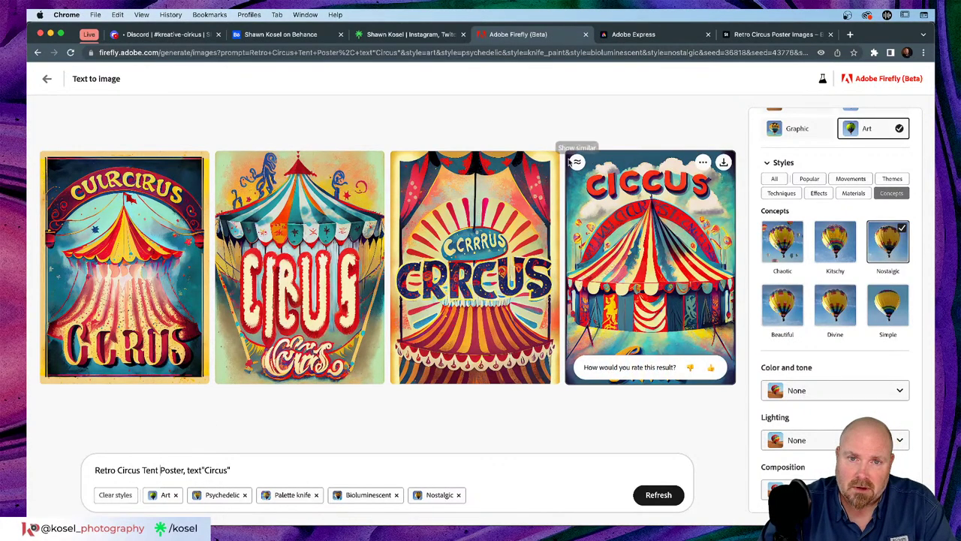
pyautogui.click(577, 163)
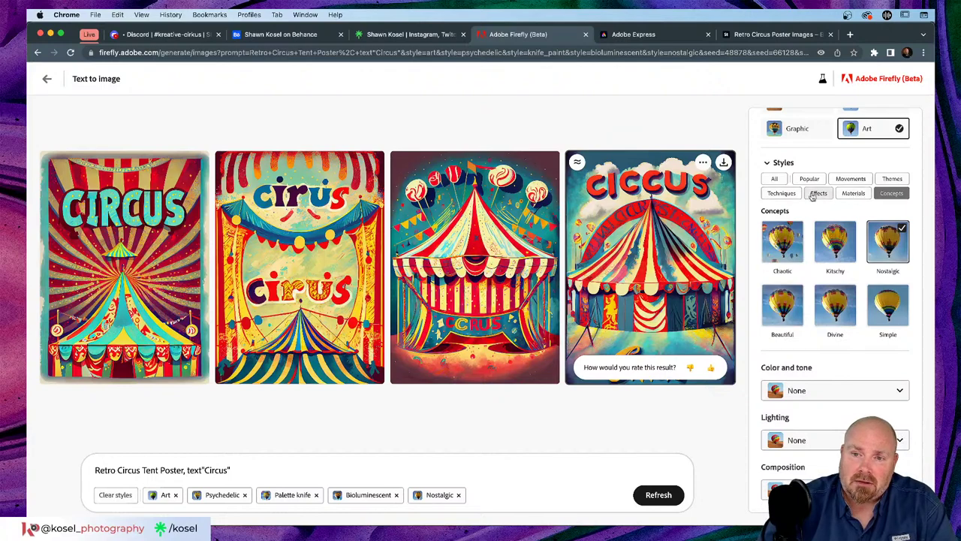
# Replace the Psychedelic movement style with Steampunk and generate the tent posters again.
pyautogui.scroll(3, 830, 317)
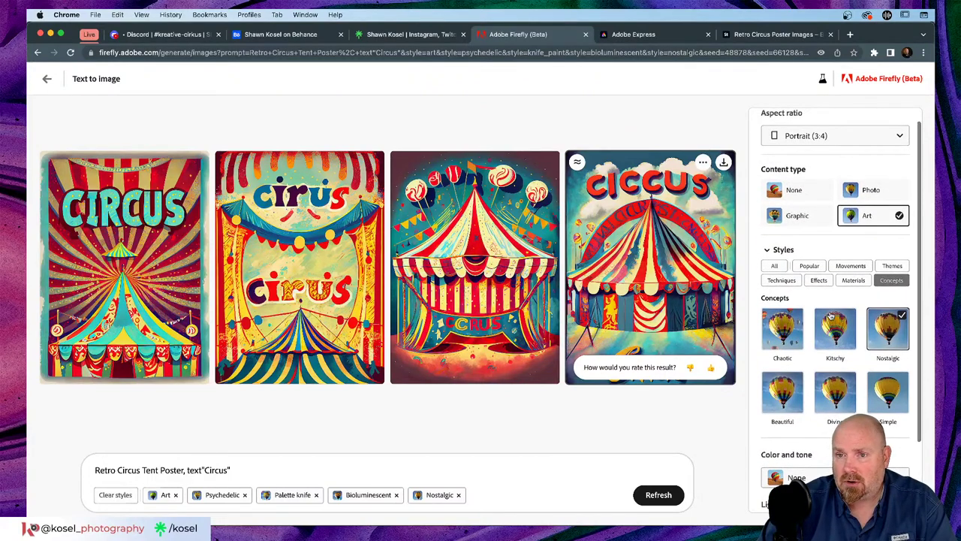
pyautogui.click(809, 267)
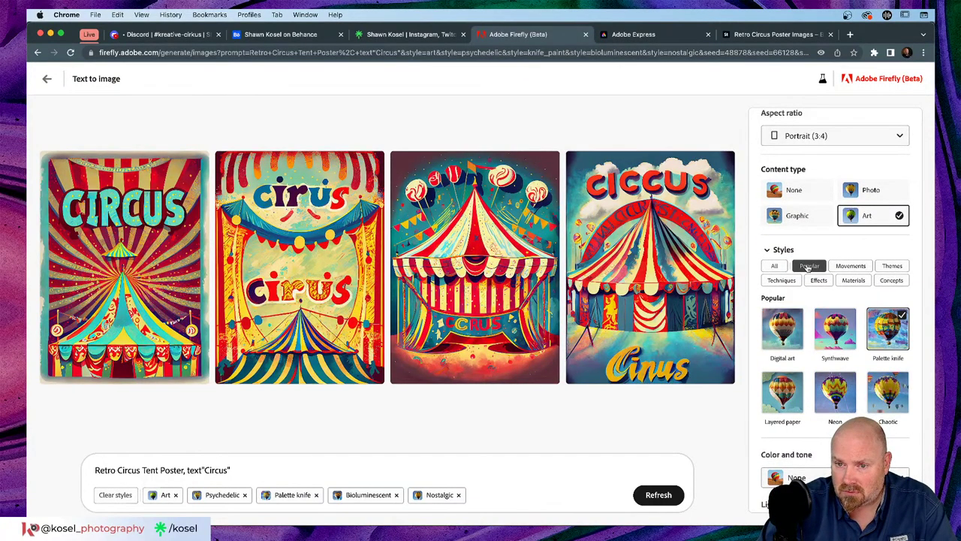
pyautogui.scroll(-1, 809, 266)
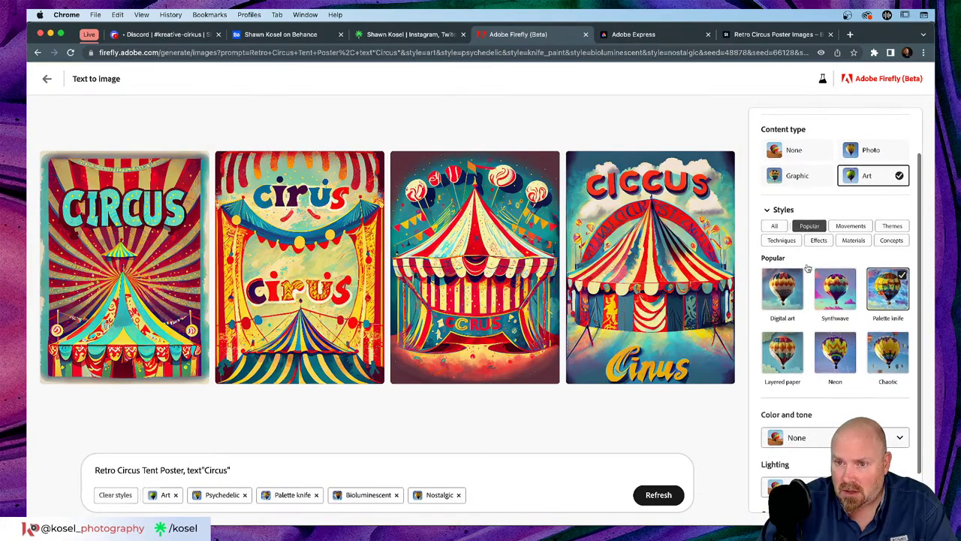
pyautogui.click(851, 225)
pyautogui.click(782, 285)
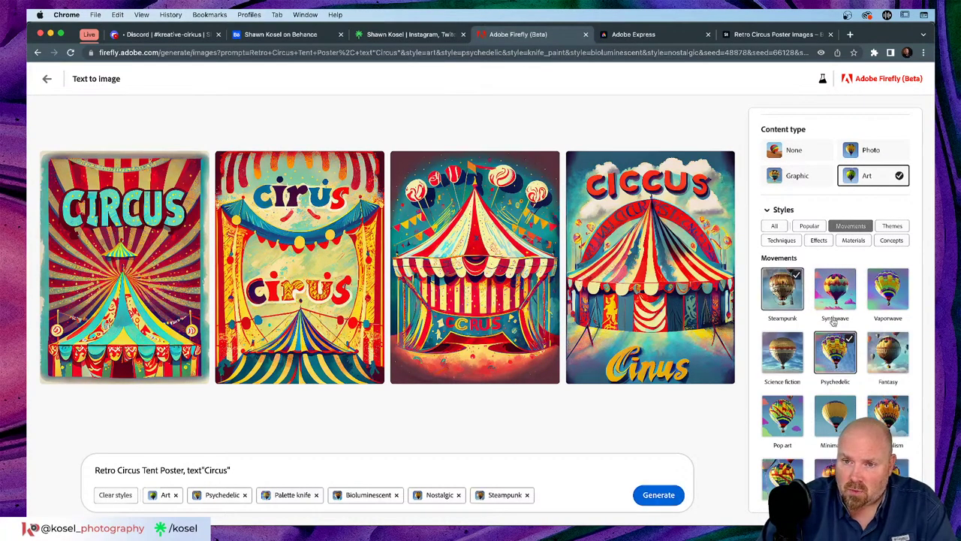
pyautogui.click(852, 343)
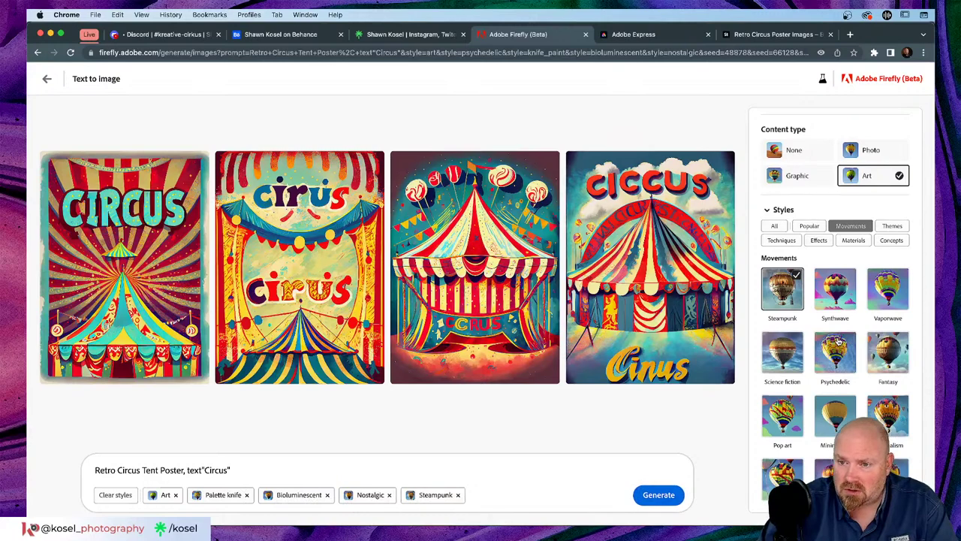
pyautogui.scroll(-2, 838, 340)
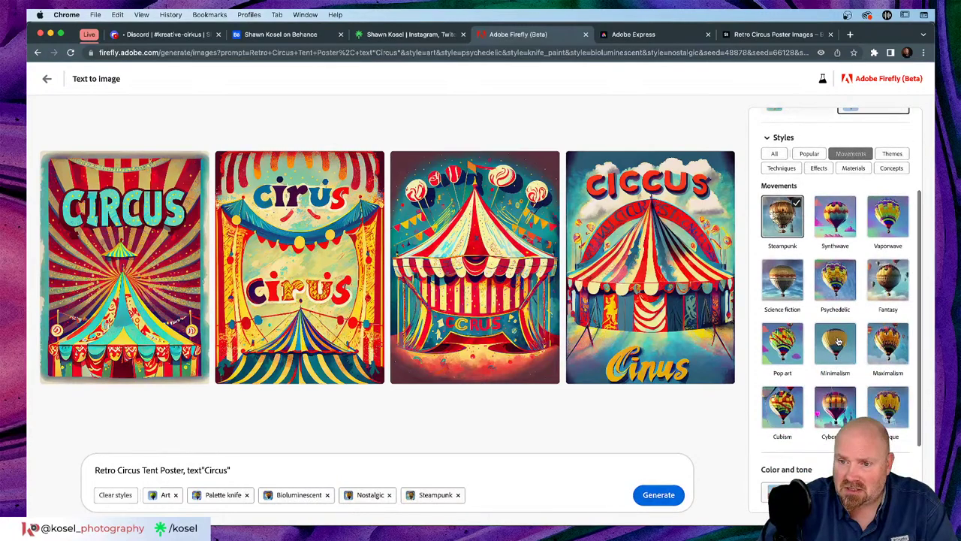
pyautogui.click(642, 493)
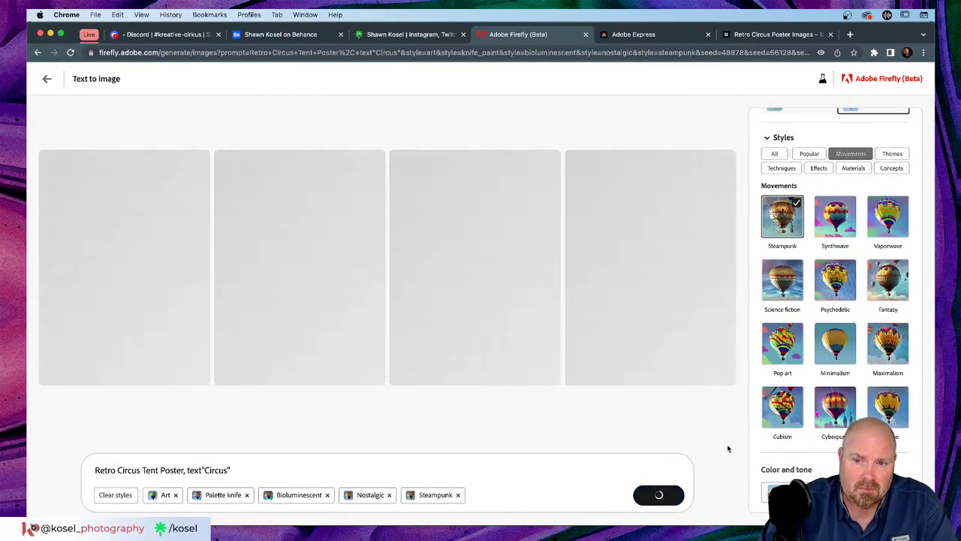
pyautogui.scroll(-3, 823, 403)
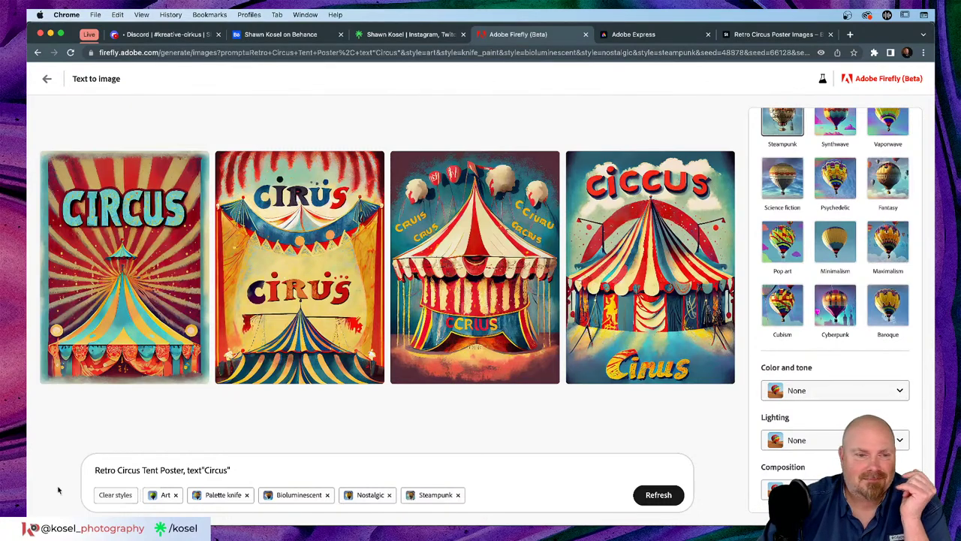
# Delete the quoted text request from the end of the prompt, leaving "Retro Circus Tent Poster,".
pyautogui.press('BackSpace')
pyautogui.press('BackSpace')
pyautogui.press('BackSpace')
pyautogui.press('BackSpace')
pyautogui.press('BackSpace')
pyautogui.press('BackSpace')
pyautogui.press('BackSpace')
pyautogui.press('BackSpace')
pyautogui.press('BackSpace')
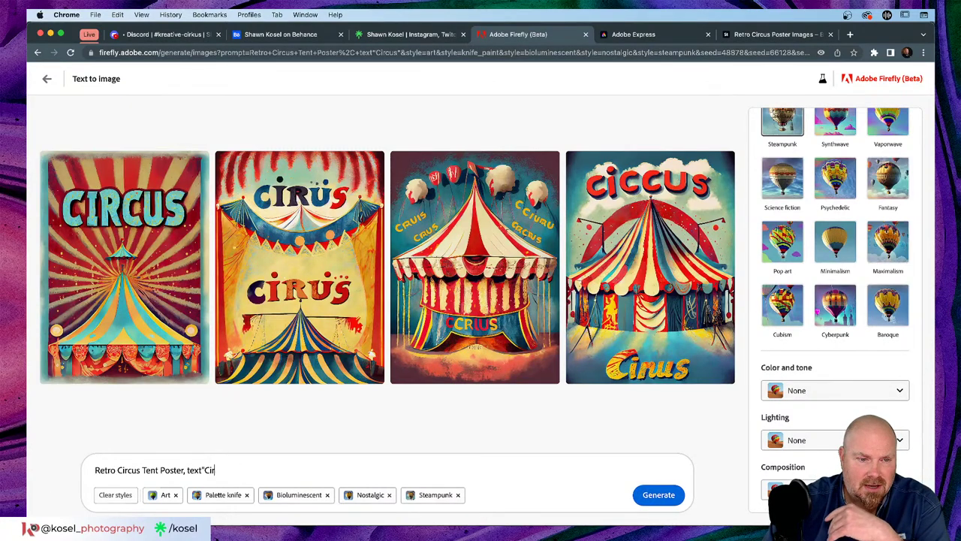
pyautogui.press('BackSpace')
pyautogui.press('BackSpace')
pyautogui.press('BackSpace')
pyautogui.press('BackSpace')
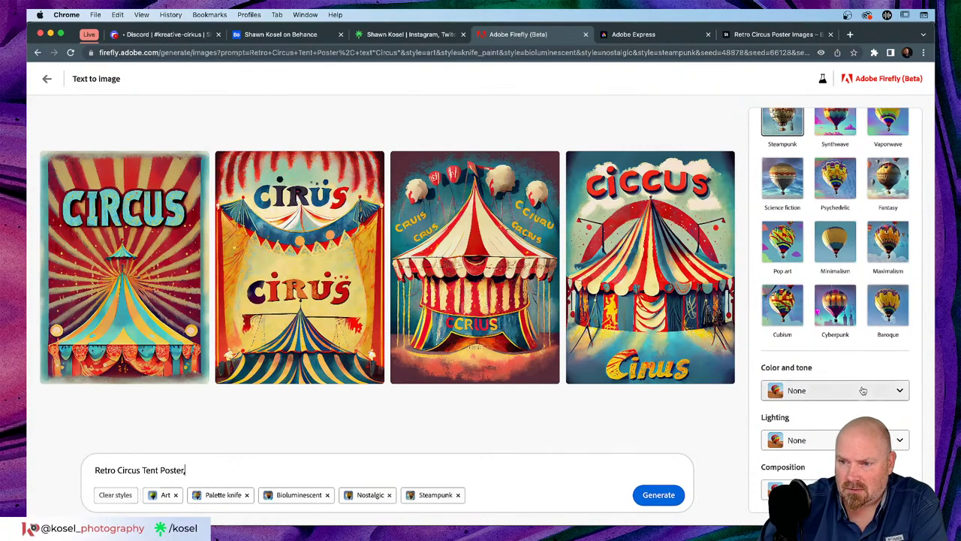
# Set the color and tone to Warm tone and generate the posters from the shortened prompt.
pyautogui.click(901, 390)
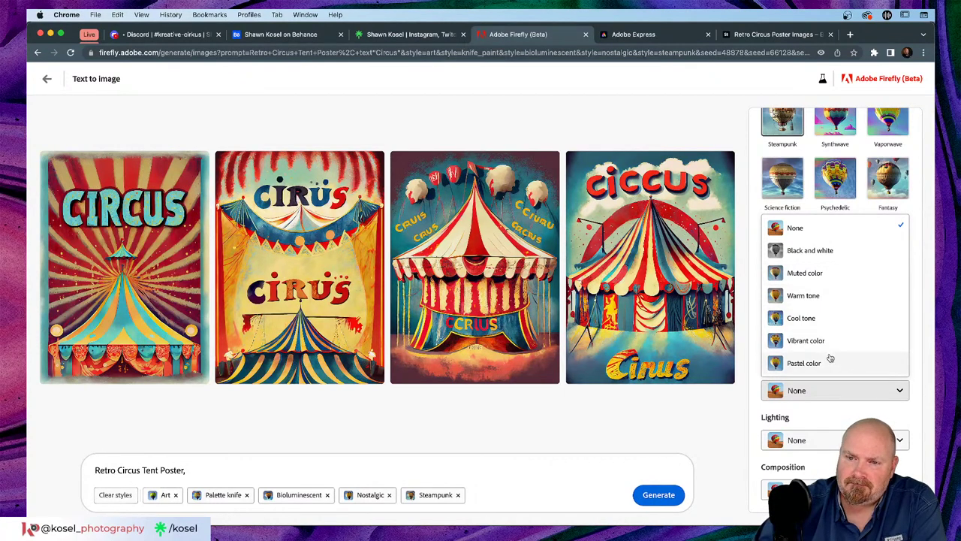
pyautogui.click(836, 297)
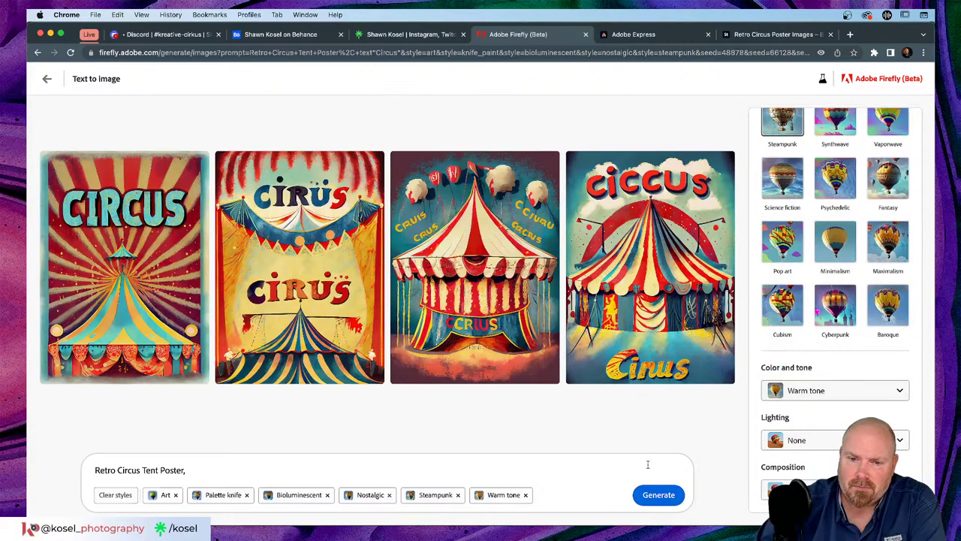
pyautogui.click(654, 495)
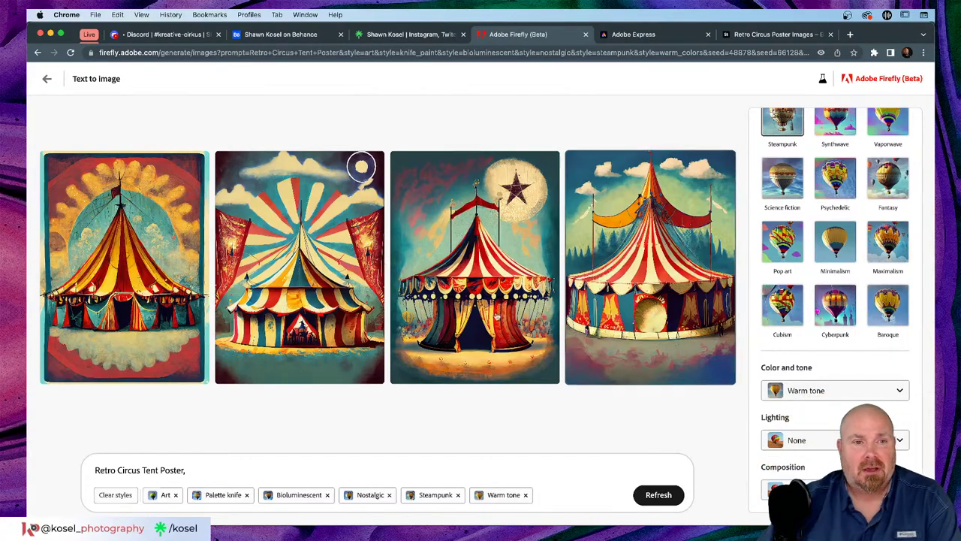
# View the four generated tent posters enlarged one by one, and download the first one, accepting the included Content Credentials.
pyautogui.click(165, 300)
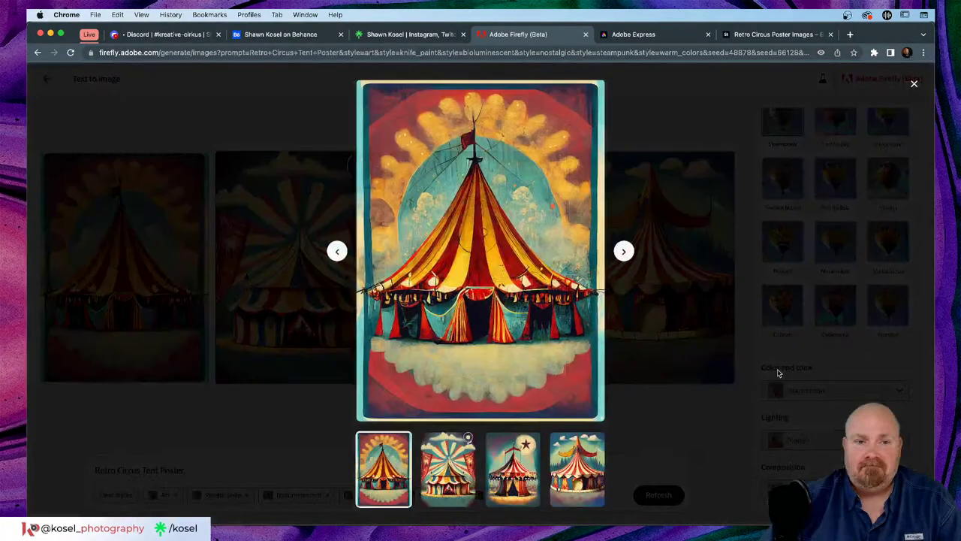
pyautogui.click(624, 252)
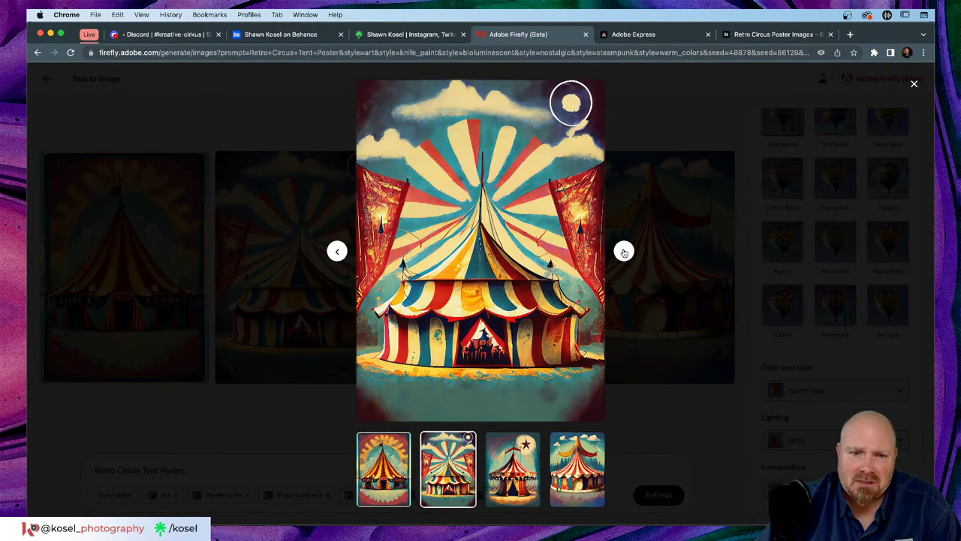
pyautogui.click(624, 253)
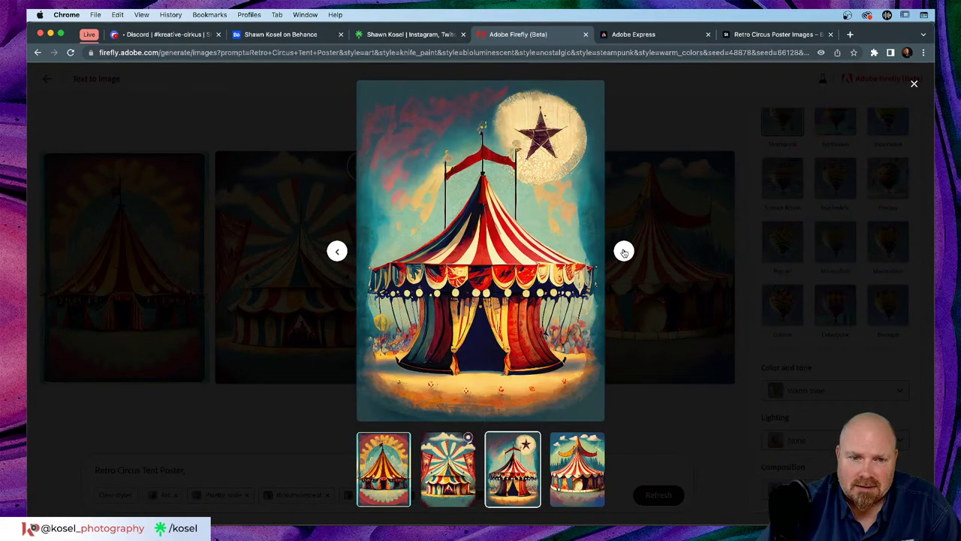
pyautogui.click(624, 252)
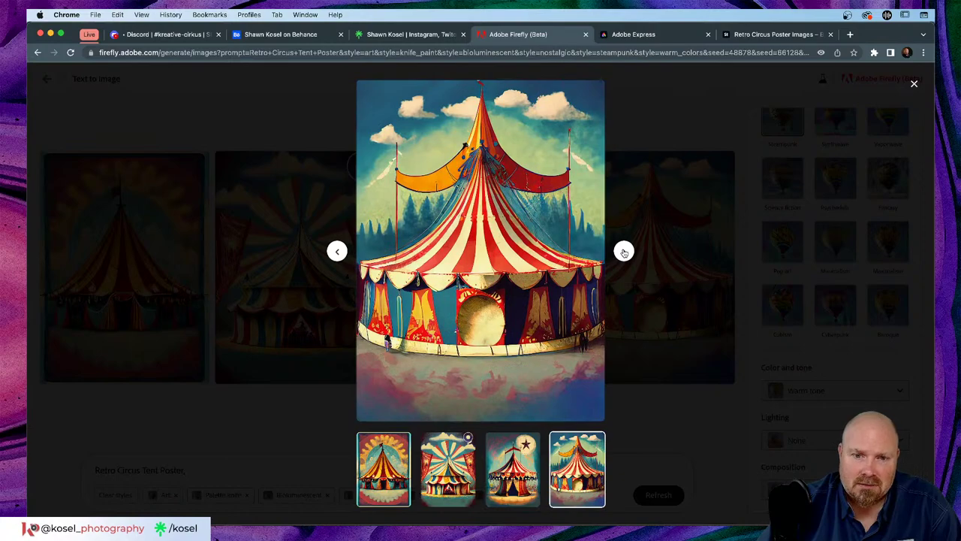
pyautogui.press('Escape')
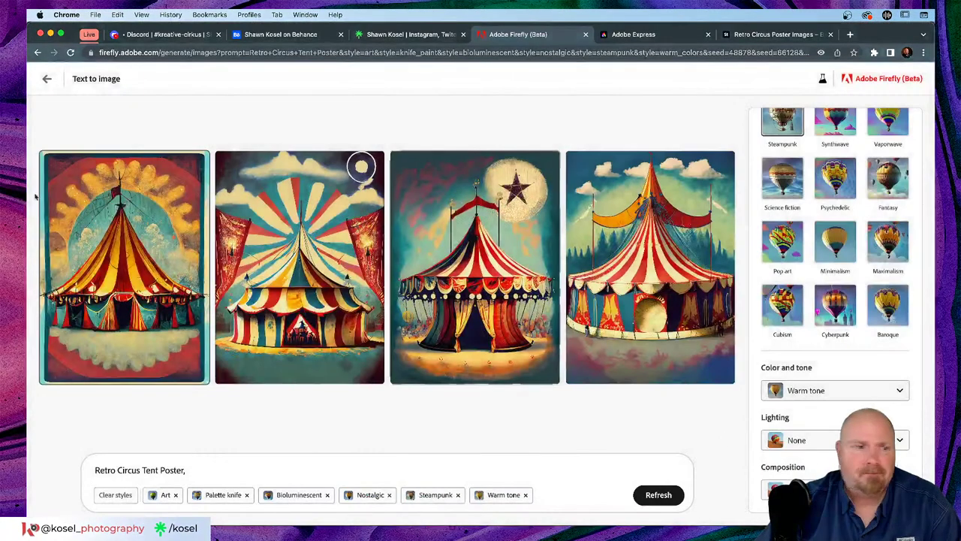
pyautogui.click(197, 162)
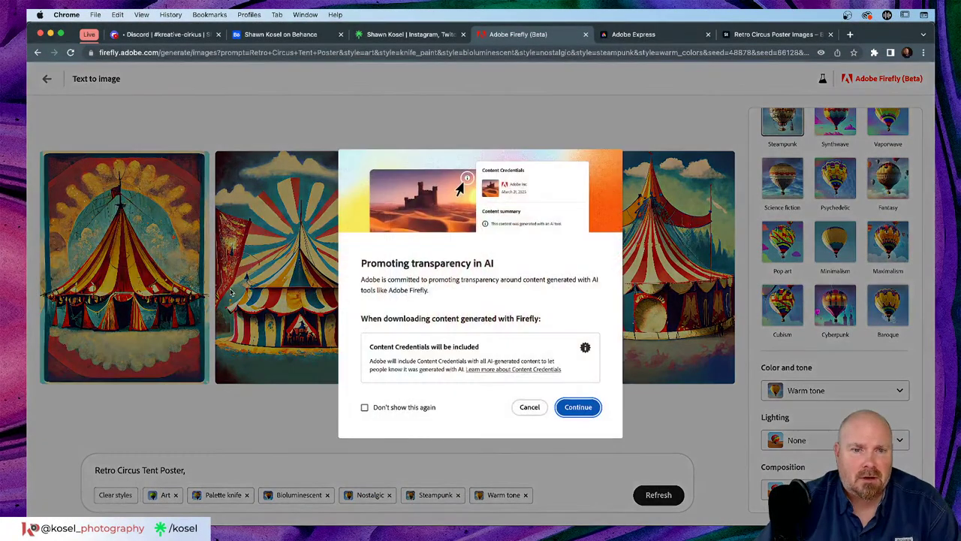
pyautogui.click(583, 408)
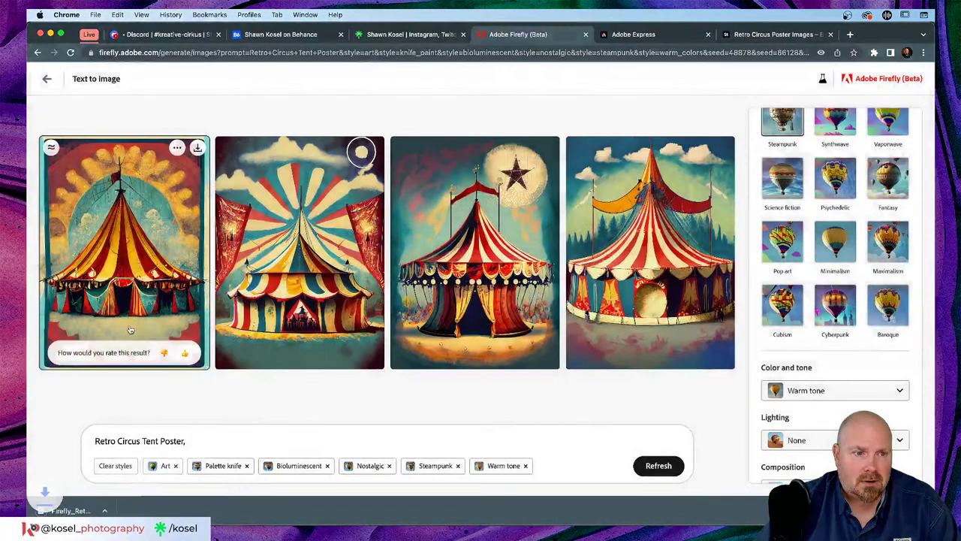
# Rate the first poster positively and submit feedback with High-quality output and Great for inspiration.
pyautogui.click(184, 352)
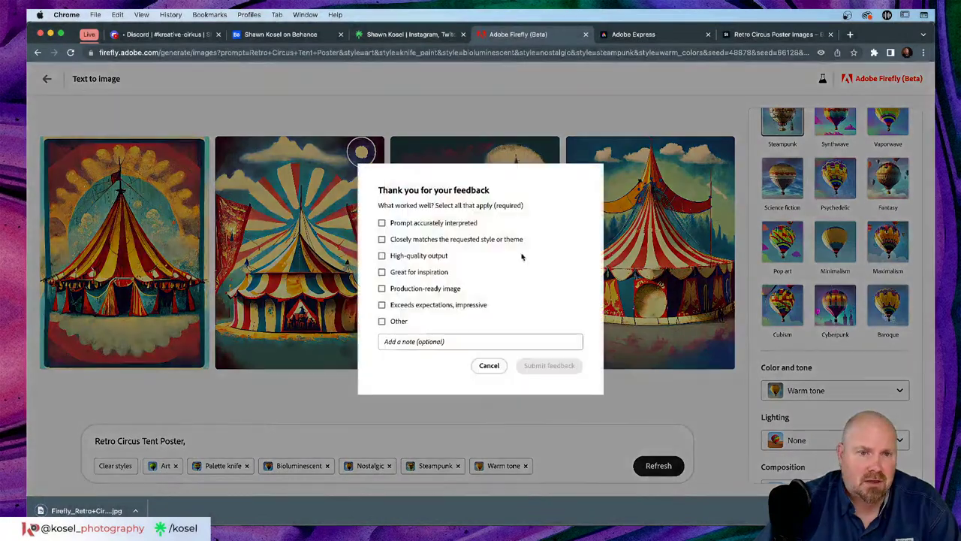
pyautogui.click(382, 255)
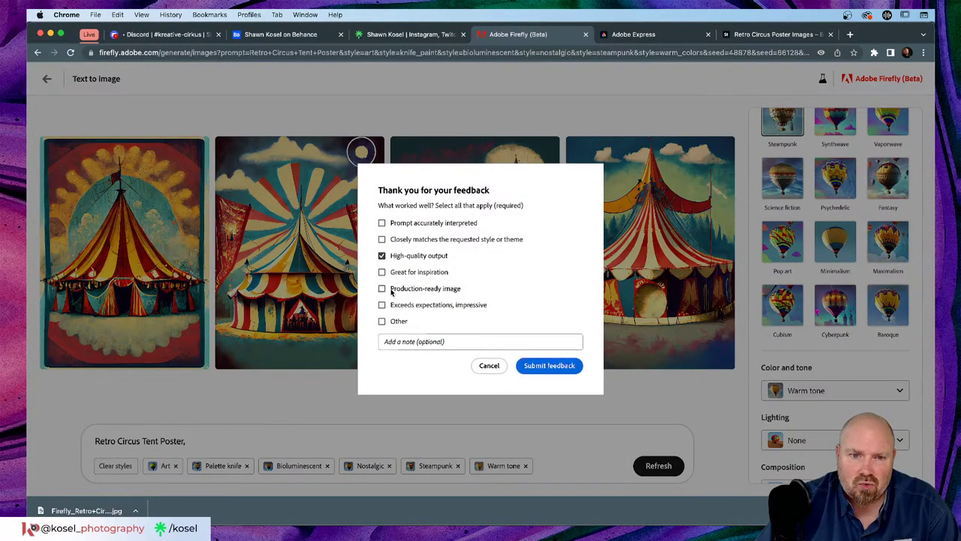
pyautogui.click(382, 272)
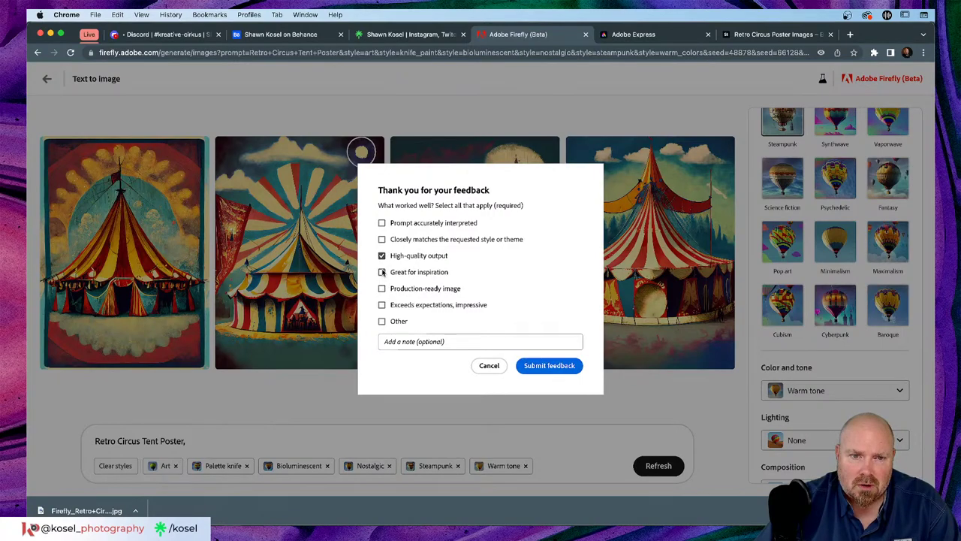
pyautogui.click(556, 366)
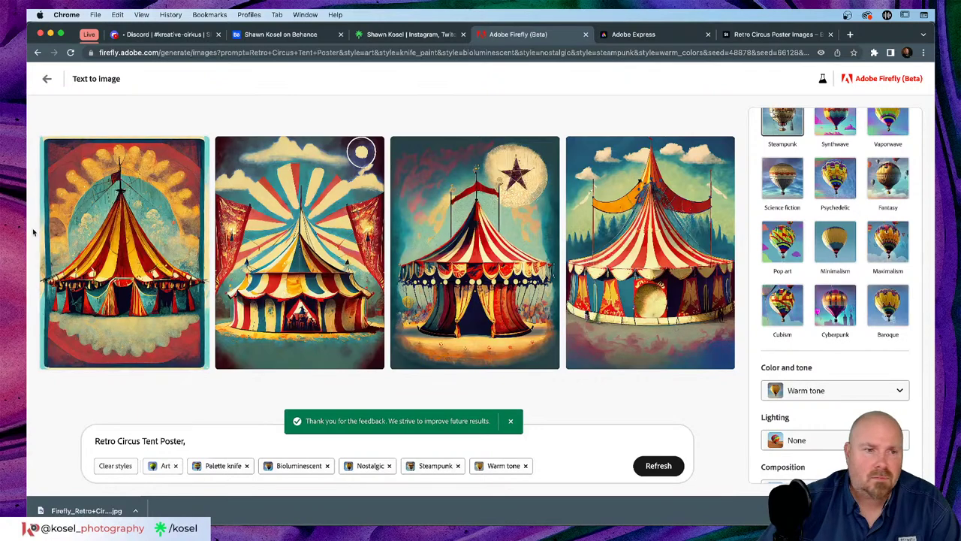
# Generate variations similar to the first poster and download the third result with its Content Credentials.
pyautogui.moveTo(89, 156)
pyautogui.click(51, 148)
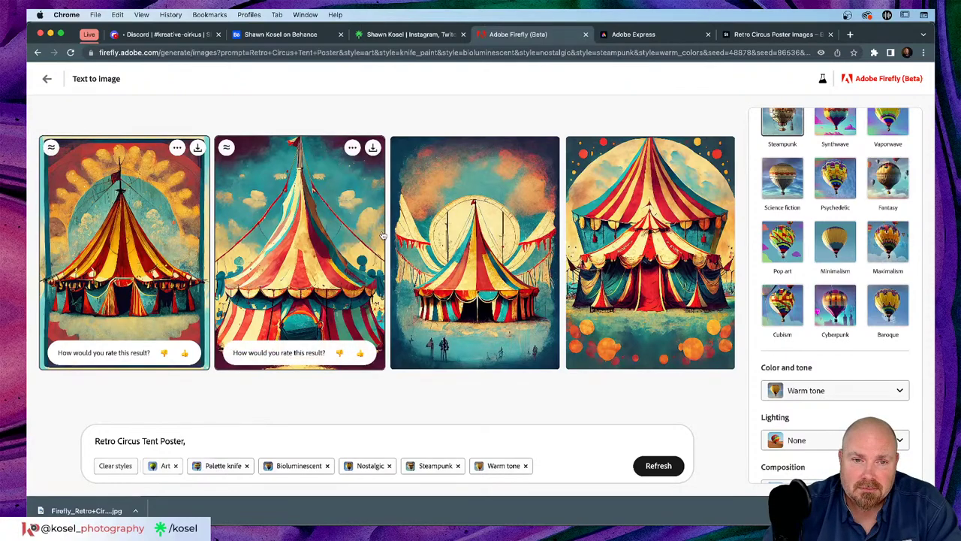
pyautogui.moveTo(490, 295)
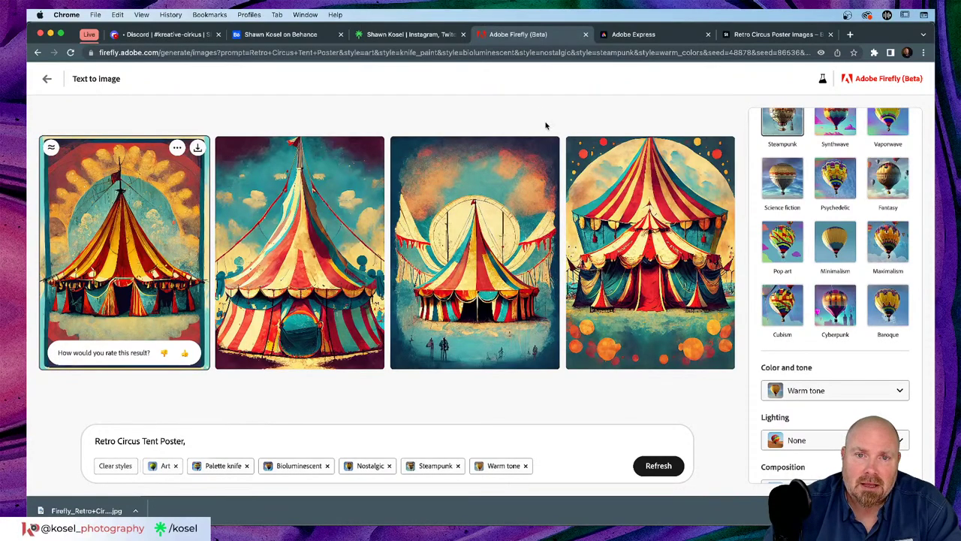
pyautogui.click(549, 150)
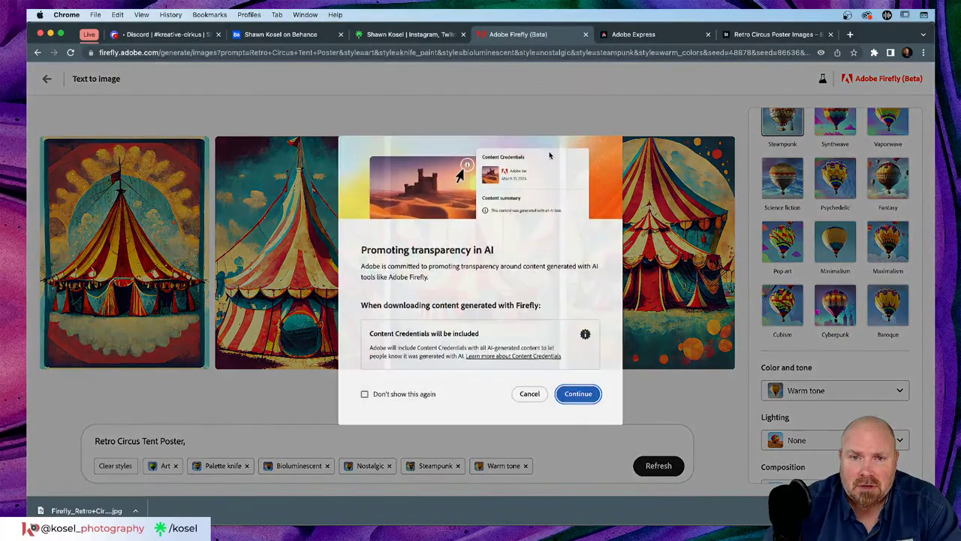
pyautogui.click(580, 391)
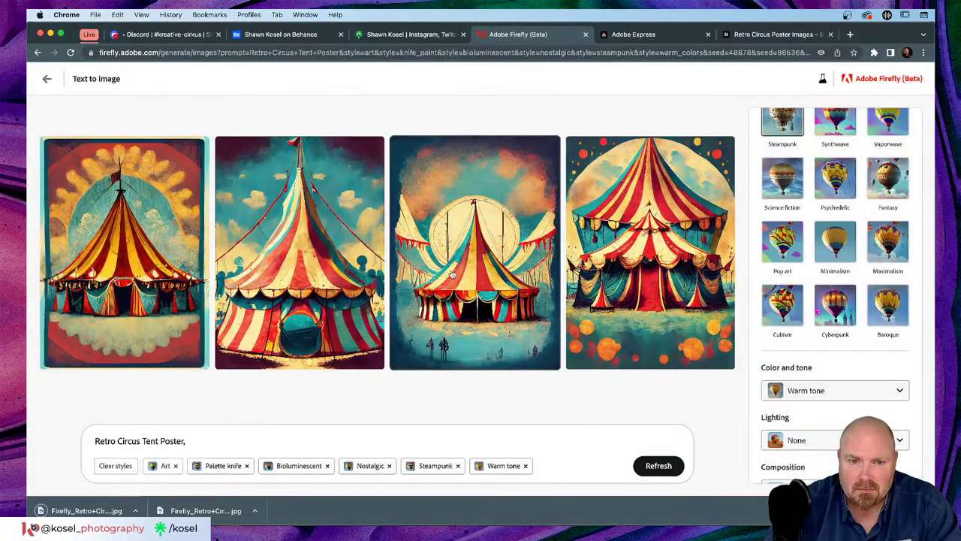
# Generate variations similar to the third poster, and return to the Text to image gallery.
pyautogui.click(402, 147)
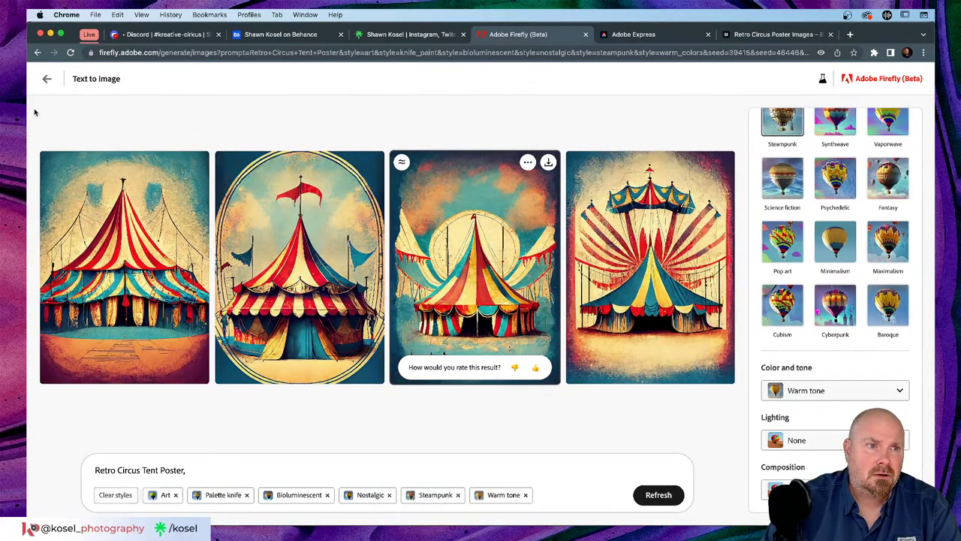
pyautogui.click(46, 79)
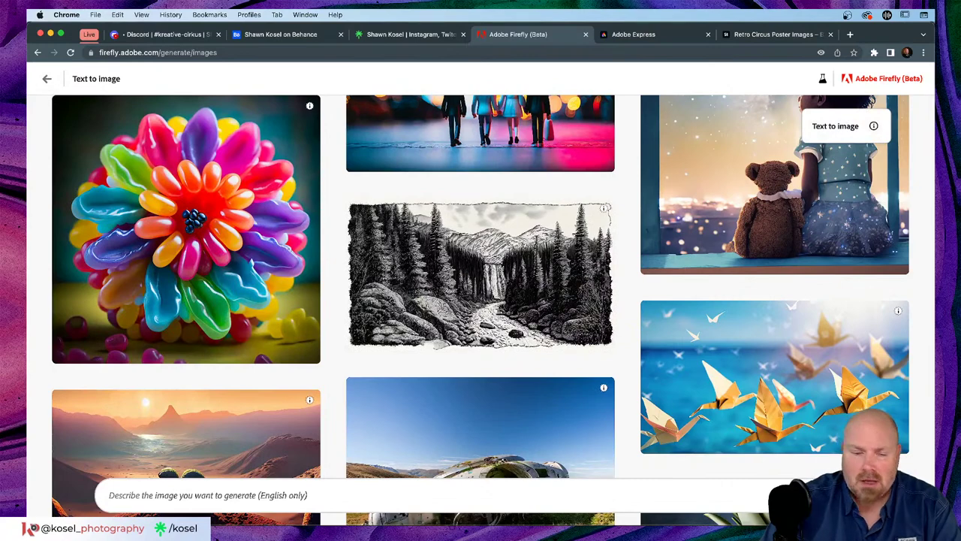
# Check the two downloaded posters in Finder's Downloads folder and switch to Photoshop with both opened.
pyautogui.press('super+Tab')
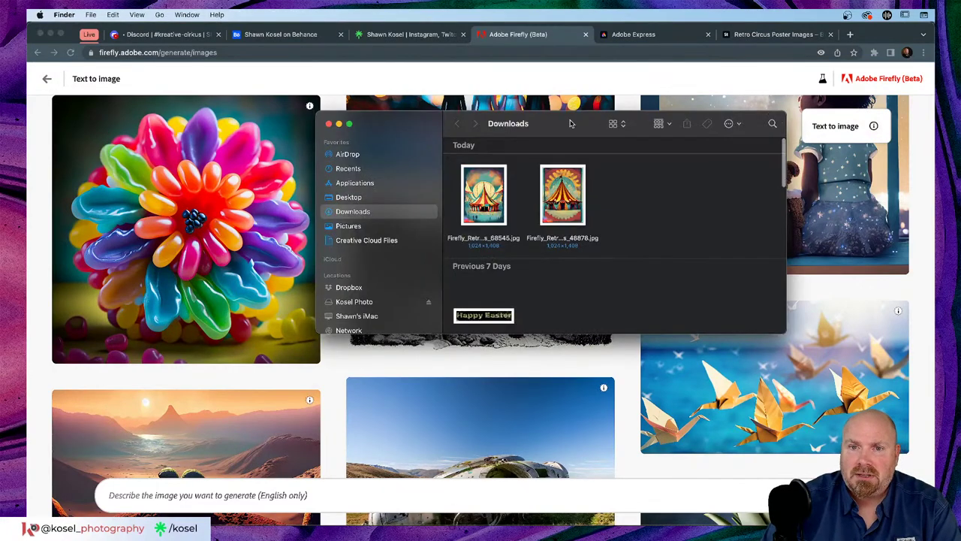
pyautogui.press('super+w')
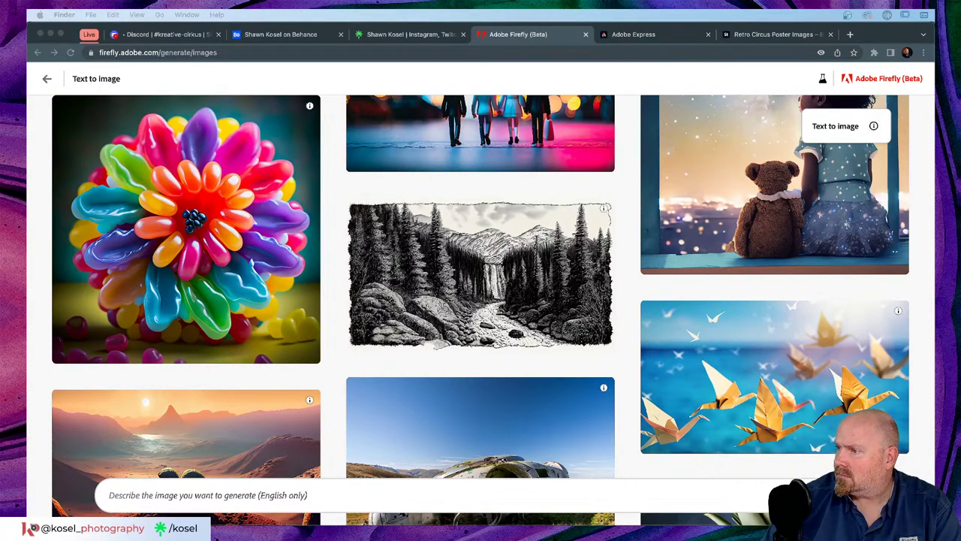
pyautogui.press('super+Tab')
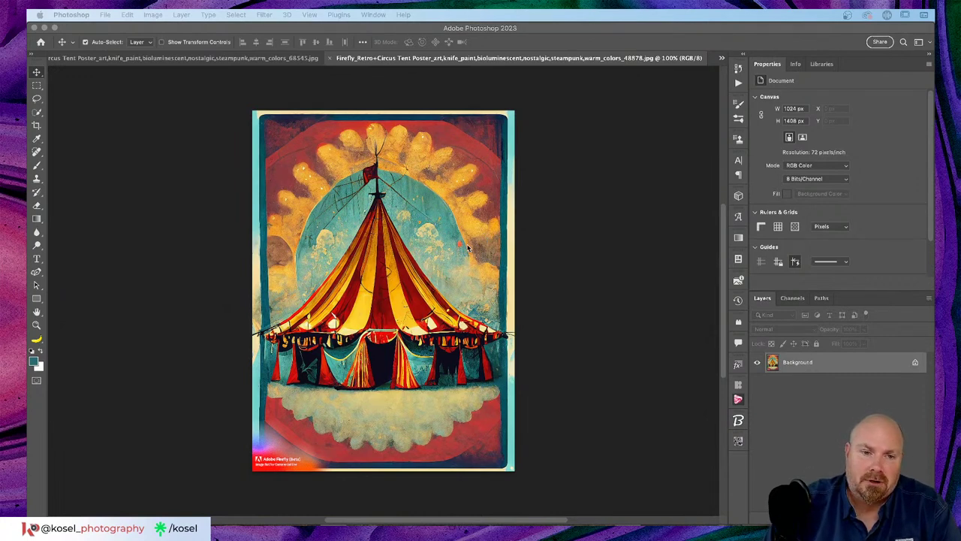
# Compare the two open posters and close the yellow-and-red tent one, keeping the poster with the pale disc behind the tent.
pyautogui.click(255, 60)
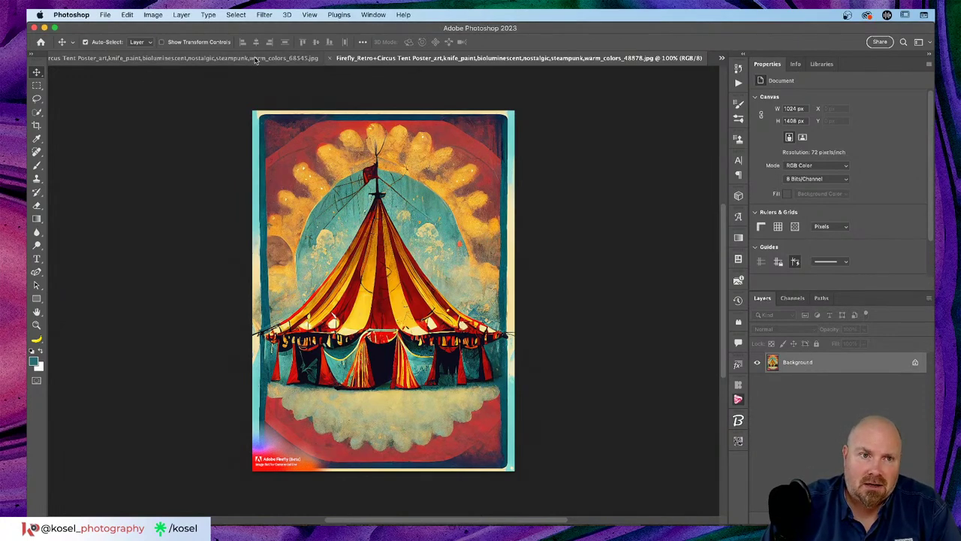
pyautogui.click(255, 59)
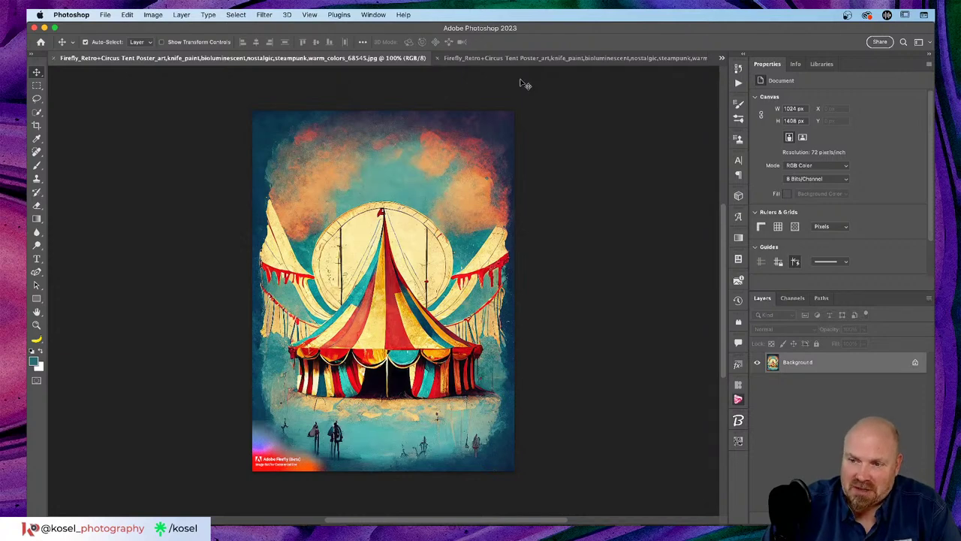
pyautogui.click(495, 58)
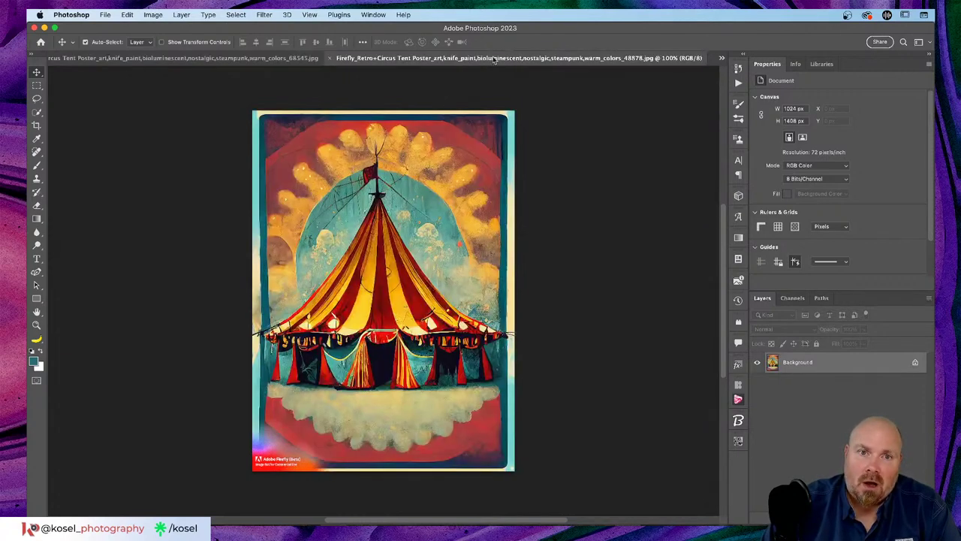
pyautogui.click(331, 59)
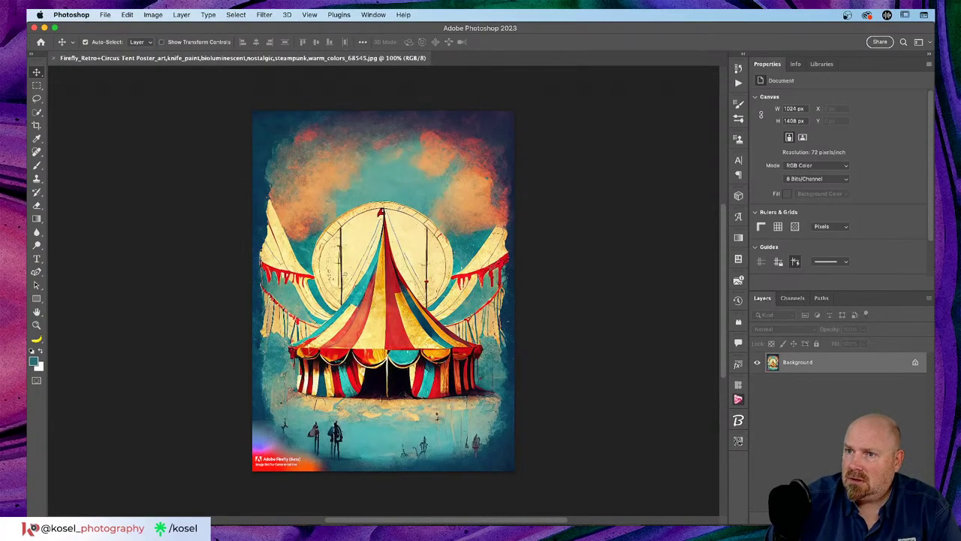
# Switch to Finder, open the photography folder in a smaller window, and clear it from view.
pyautogui.press('super+Tab')
pyautogui.press('super+Tab')
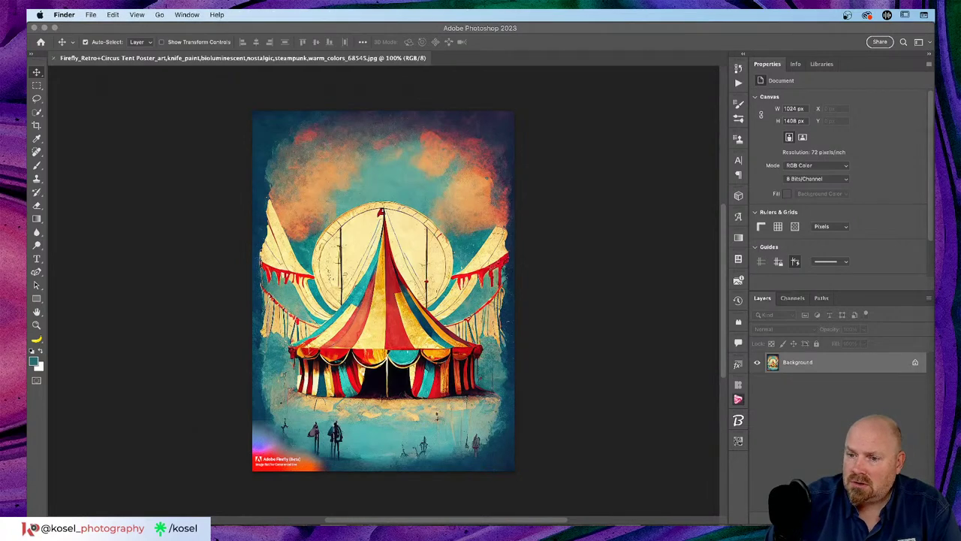
pyautogui.doubleClick(505, 94)
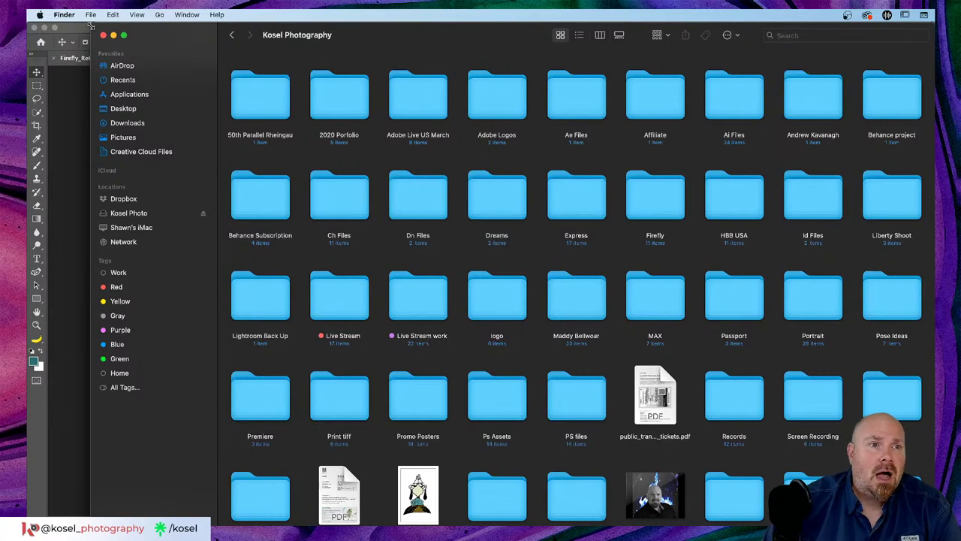
pyautogui.moveTo(91, 24); pyautogui.dragTo(298, 141)
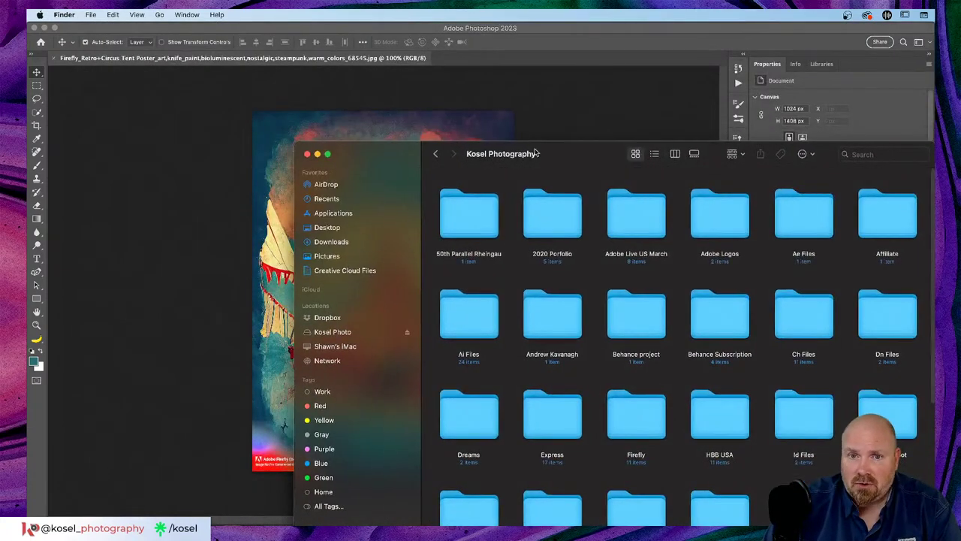
pyautogui.press('super+w')
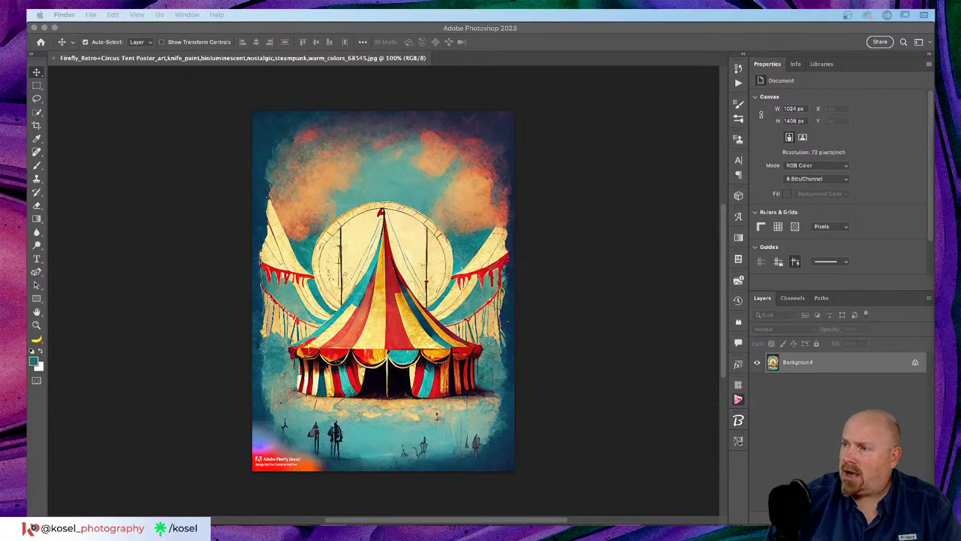
# Preview the saved retro-style Firefly circus posters one after another in Finder, shrinking the preview window to show the whole image.
pyautogui.press('space')
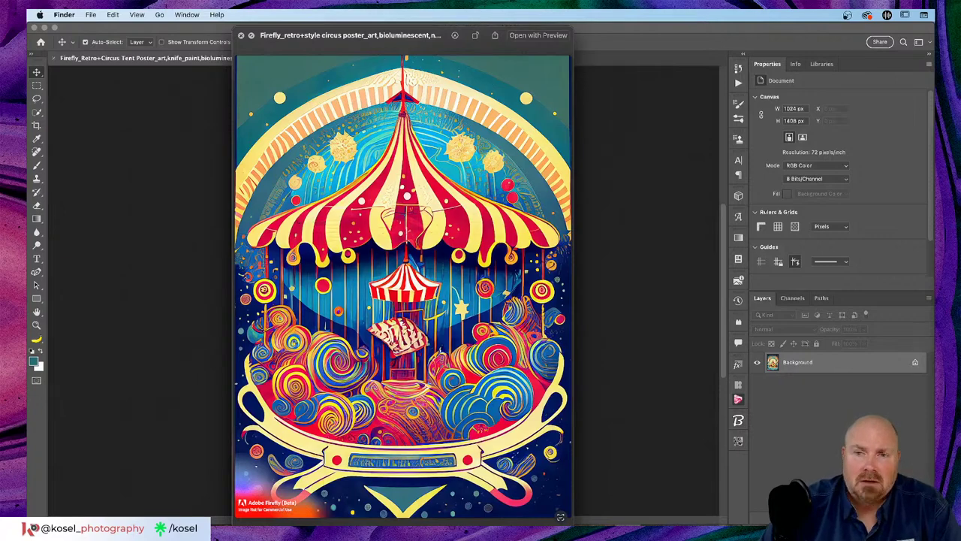
pyautogui.press('Down')
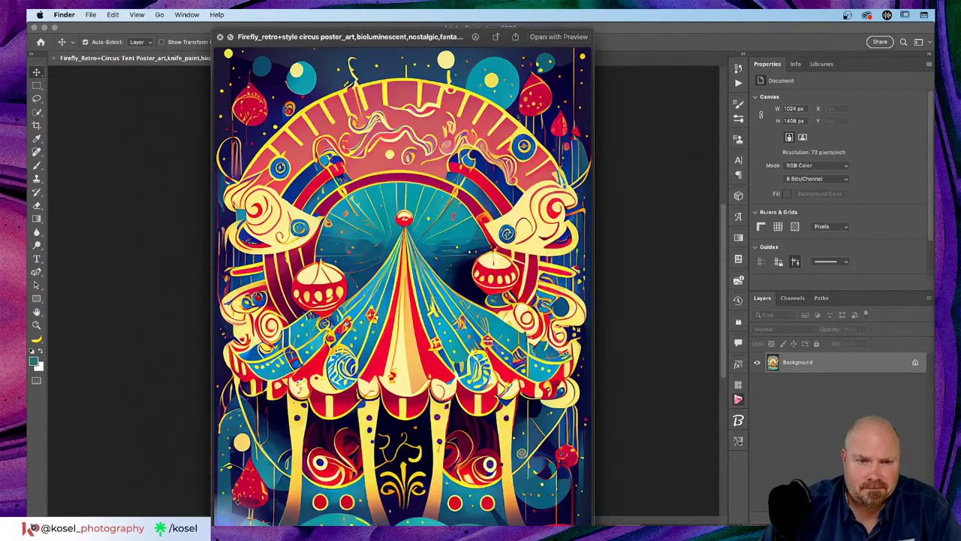
pyautogui.press('Down')
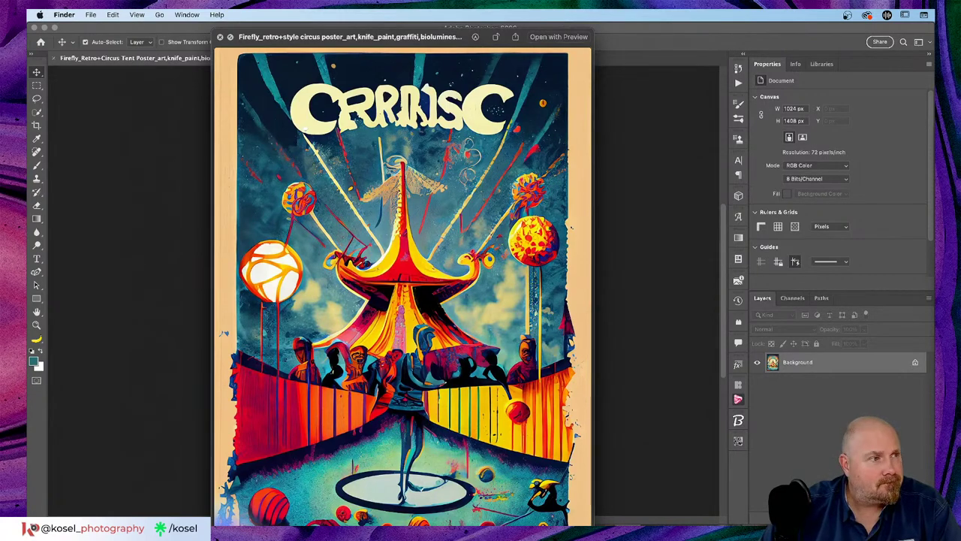
pyautogui.press('Down')
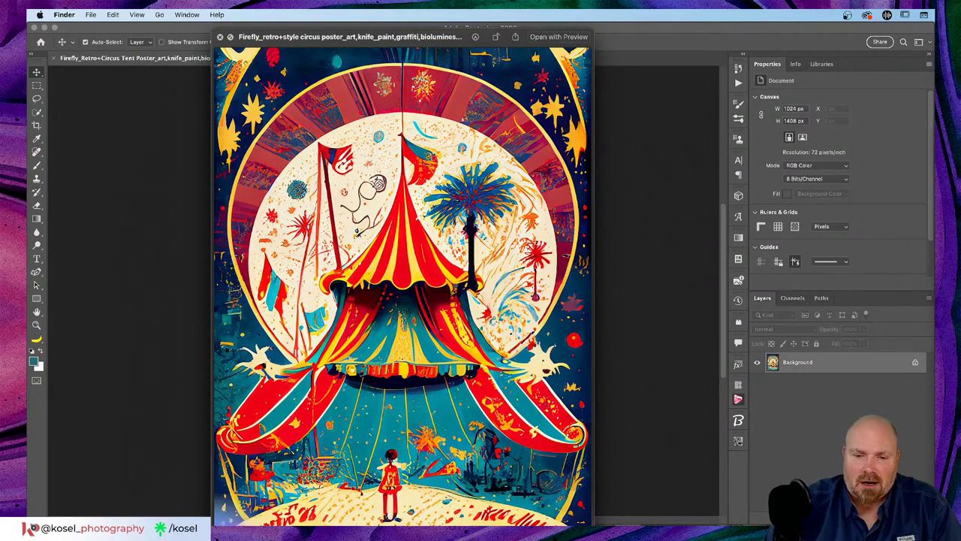
pyautogui.moveTo(593, 528); pyautogui.dragTo(579, 512)
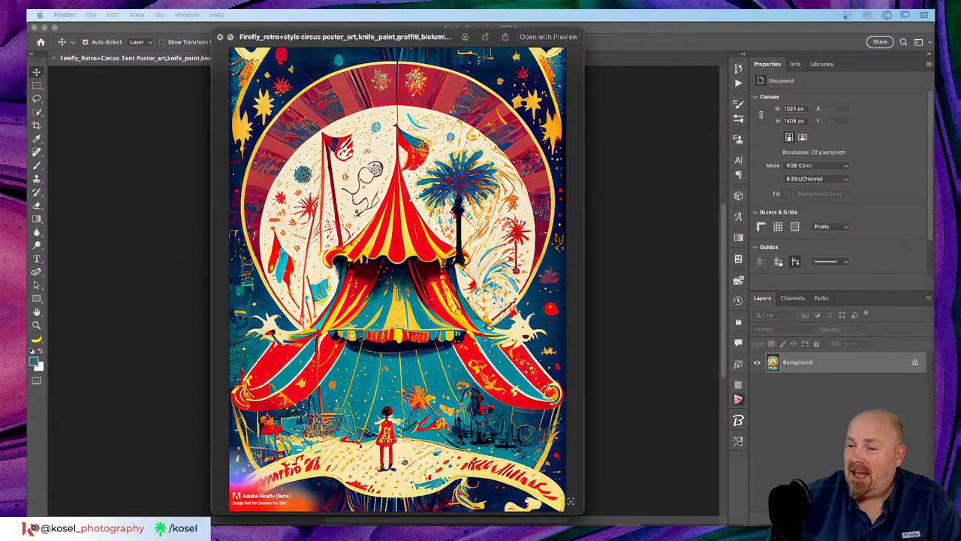
pyautogui.press('Down')
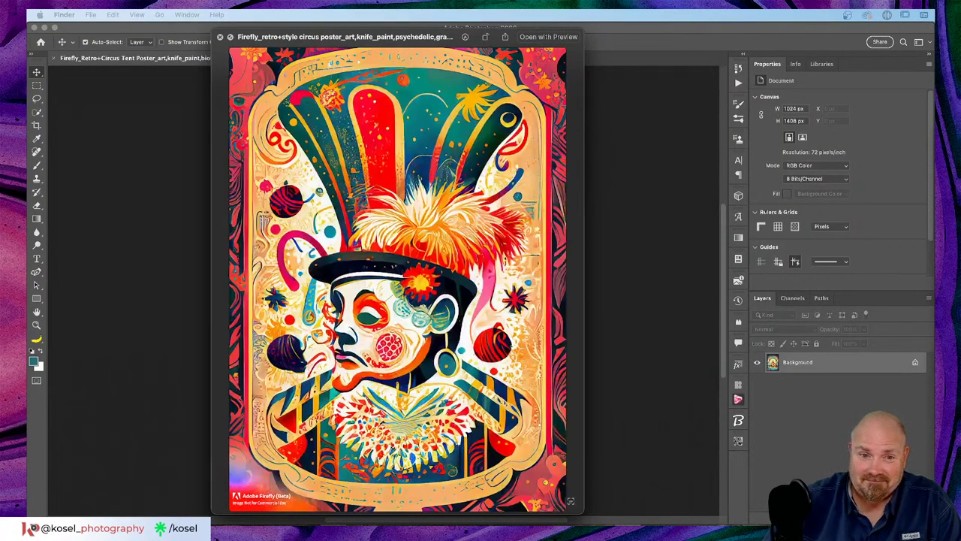
pyautogui.press('Down')
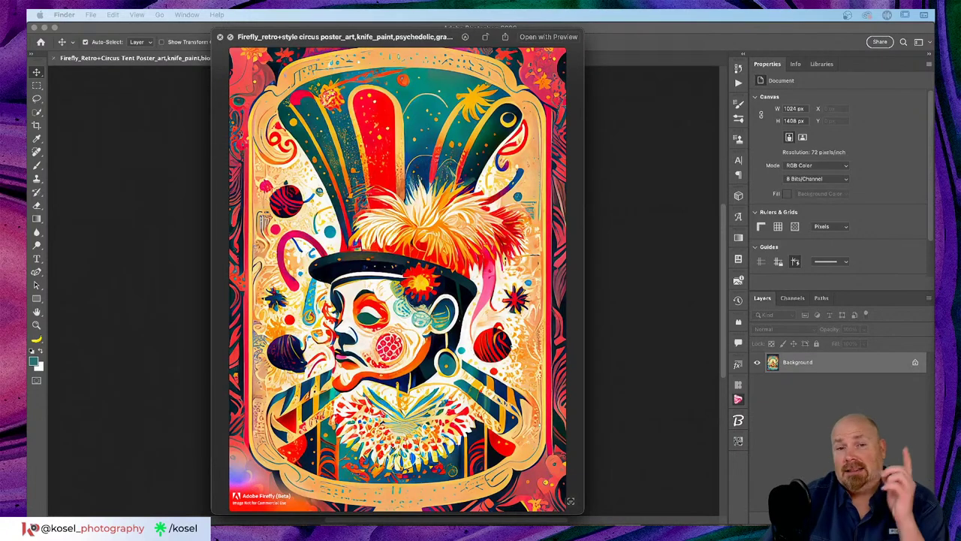
# Look through the remaining psychedelic and graffiti circus posters in the Finder preview, and close the preview on the CRRINSC poster.
pyautogui.press('Up')
pyautogui.press('Up')
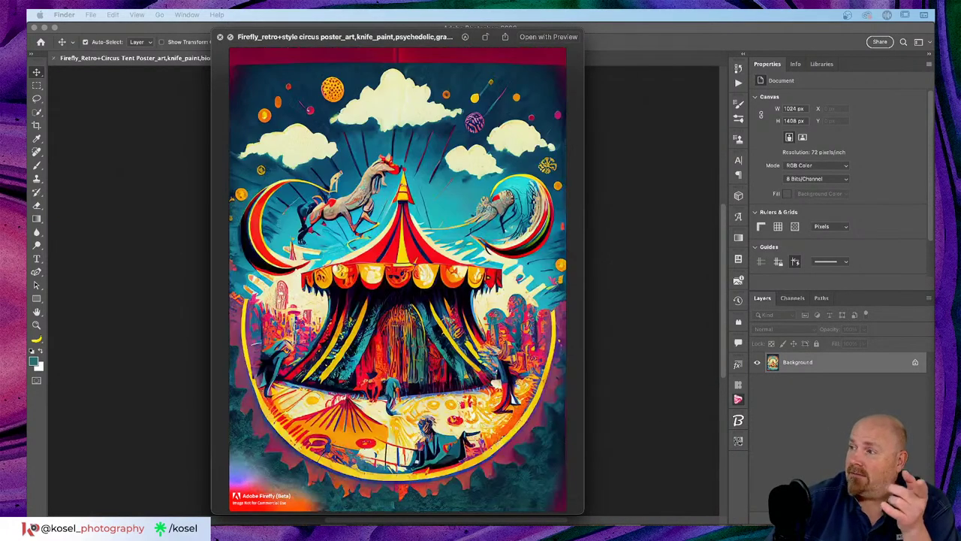
pyautogui.press('Down')
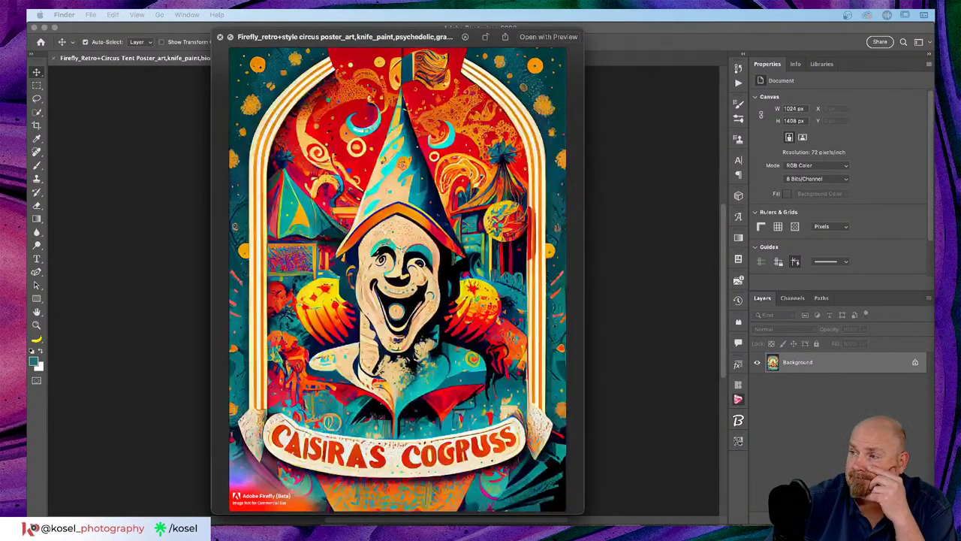
pyautogui.press('Down')
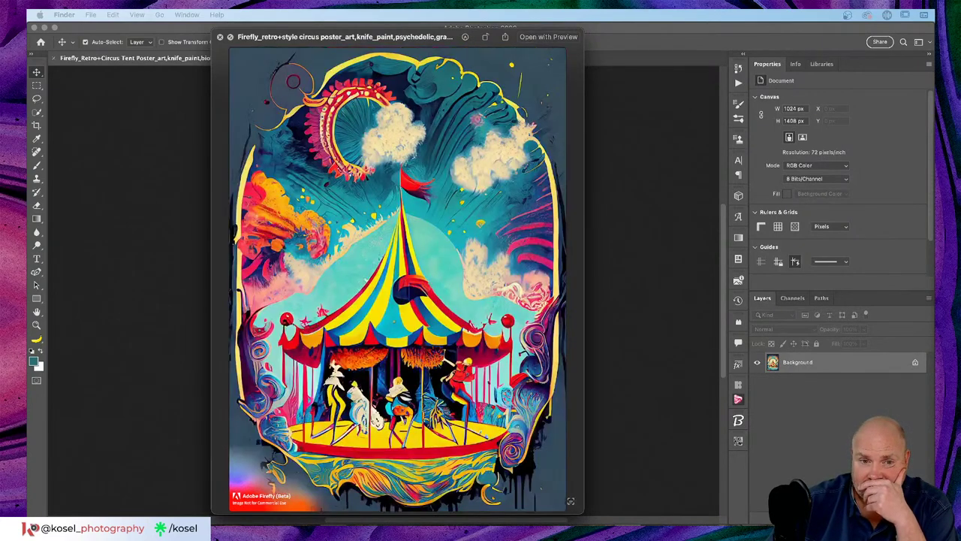
pyautogui.press('Down')
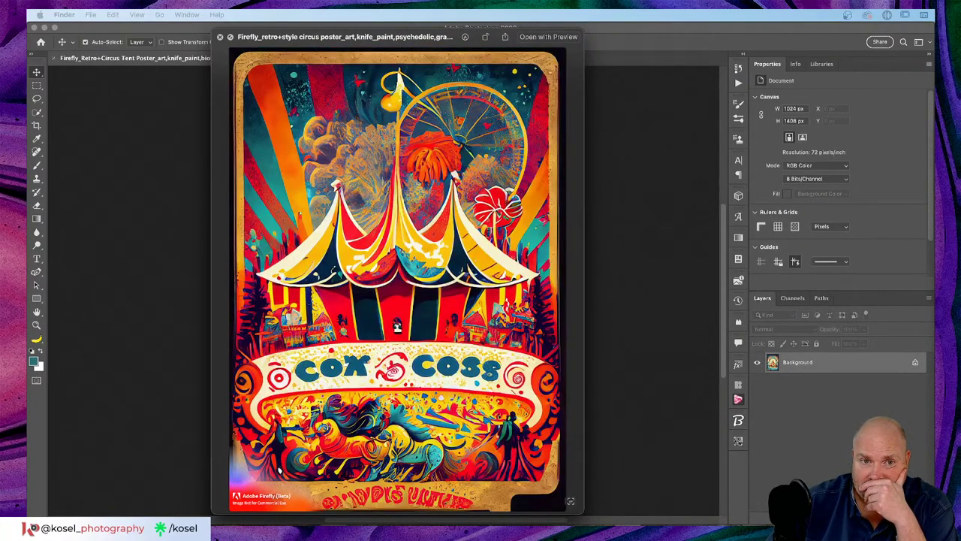
pyautogui.press('Down')
pyautogui.press('Down')
pyautogui.press('Down')
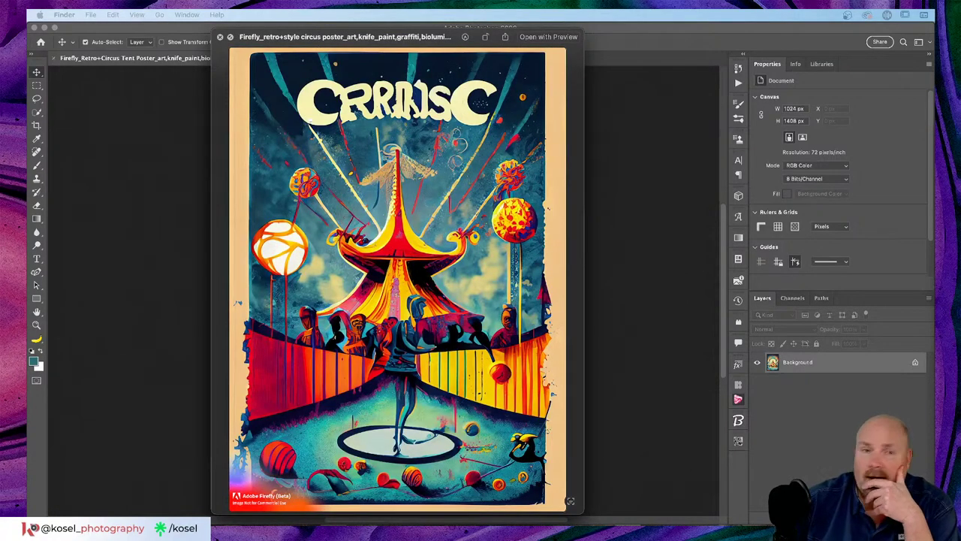
pyautogui.click(220, 36)
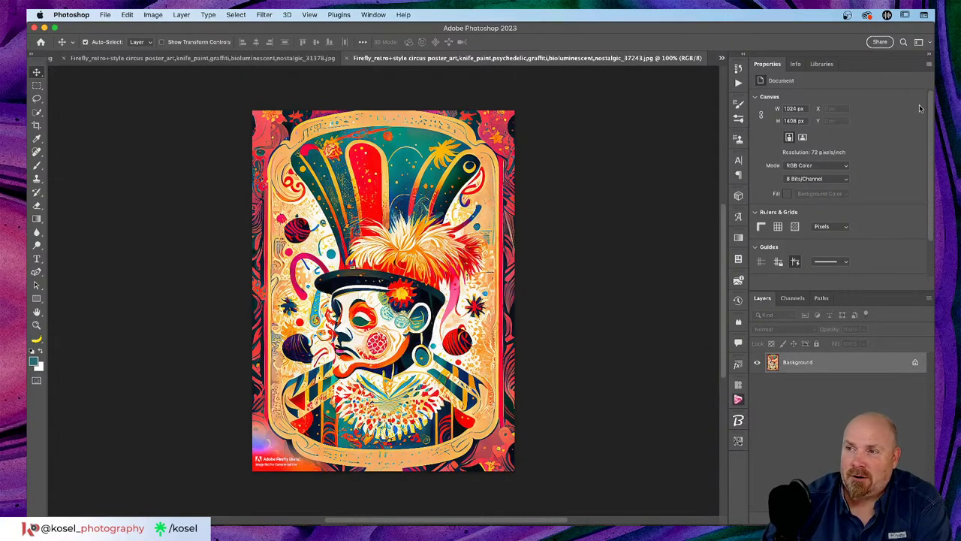
# Compare the three open posters in Photoshop and return to the striped tent poster with the pale disc.
pyautogui.press('super+Tab')
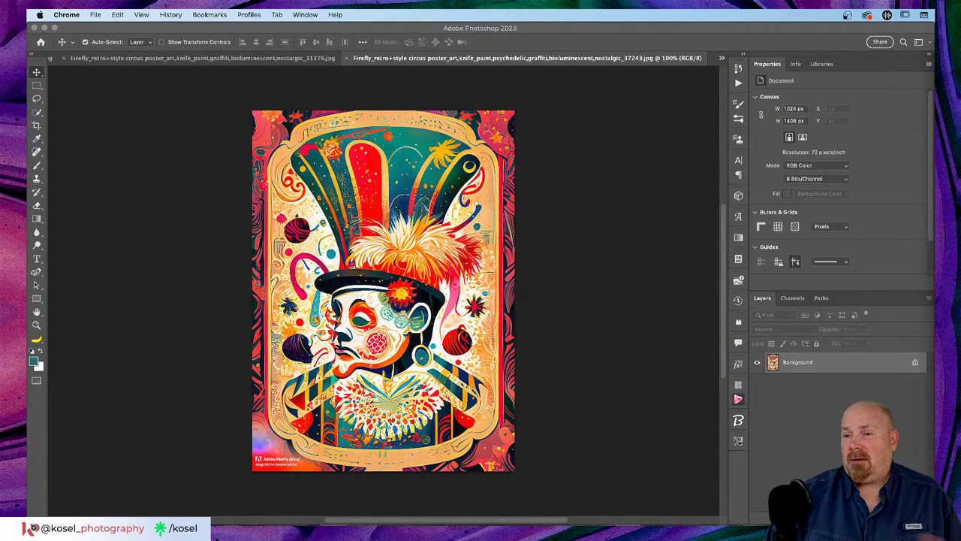
pyautogui.press('super+Tab')
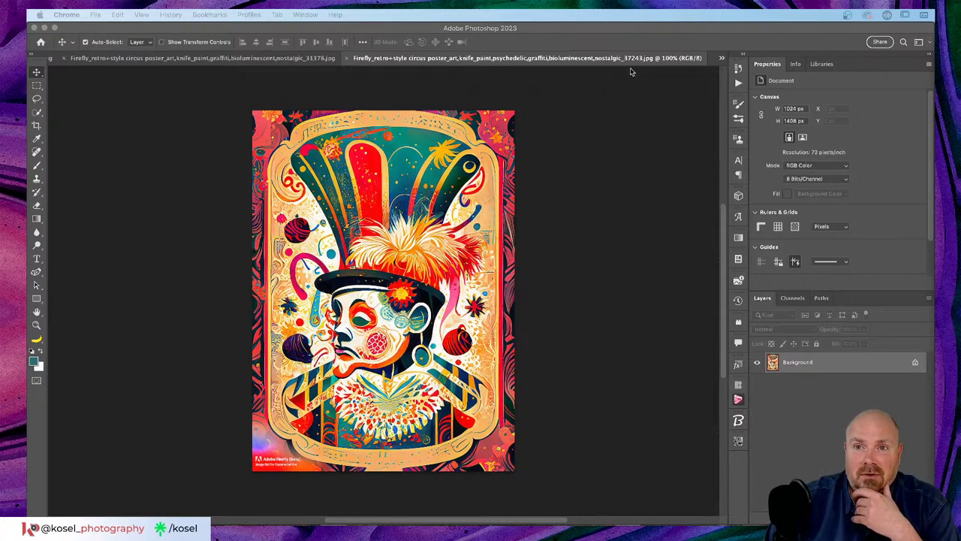
pyautogui.click(232, 60)
pyautogui.click(231, 60)
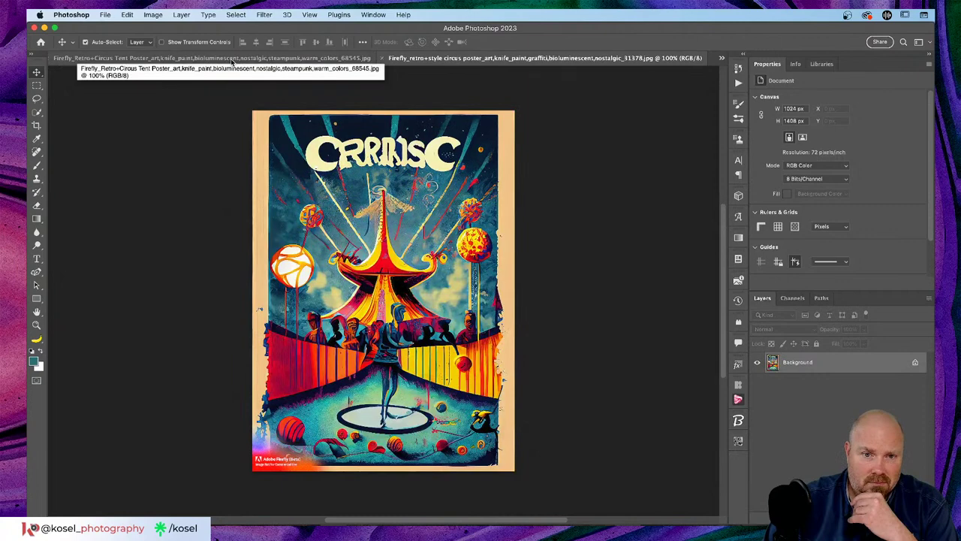
pyautogui.click(722, 59)
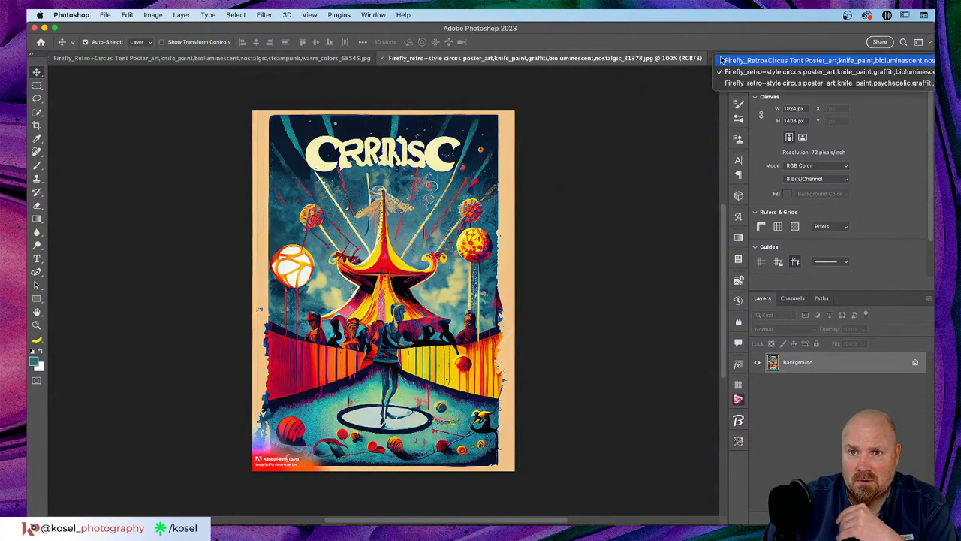
pyautogui.click(745, 84)
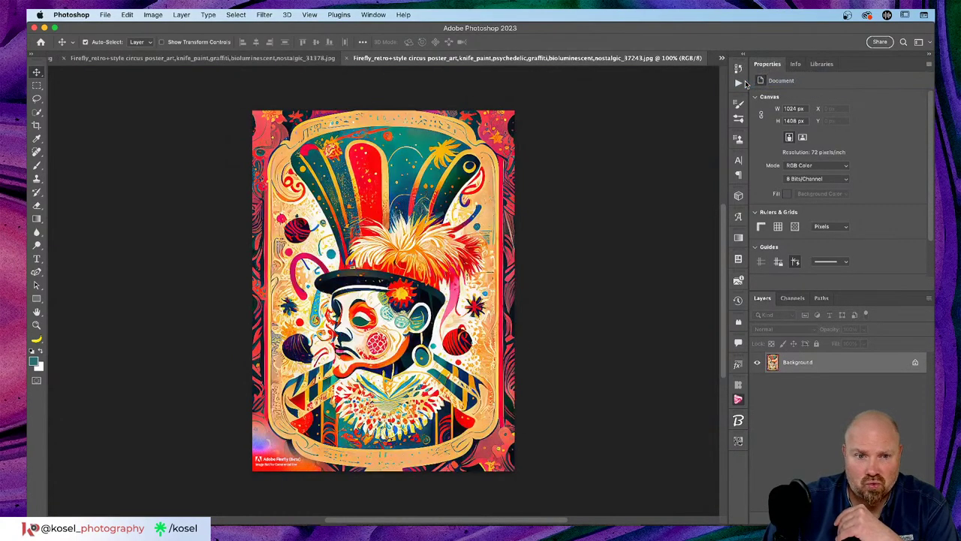
pyautogui.click(722, 59)
pyautogui.click(749, 63)
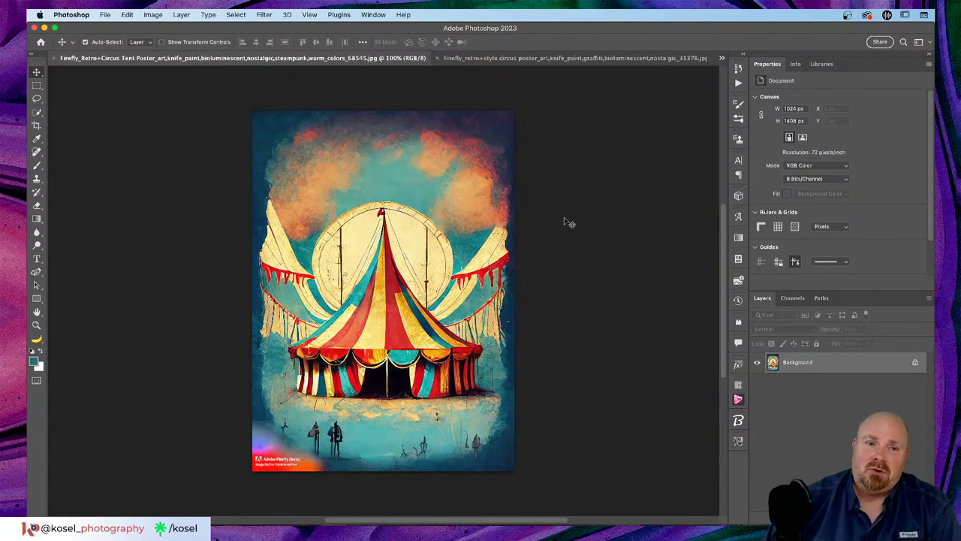
# Enable Content Credentials (Beta) for the striped tent poster.
pyautogui.click(738, 259)
pyautogui.click(738, 260)
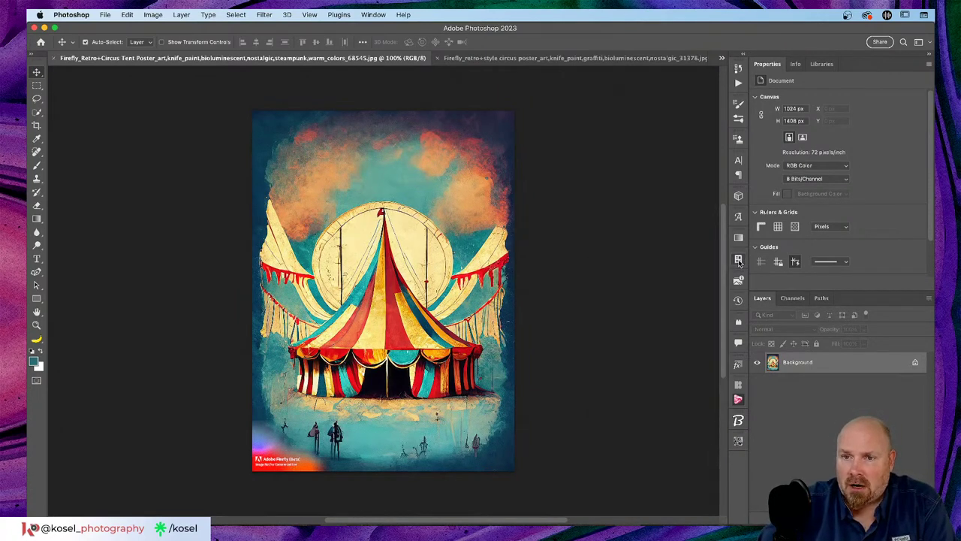
pyautogui.click(738, 280)
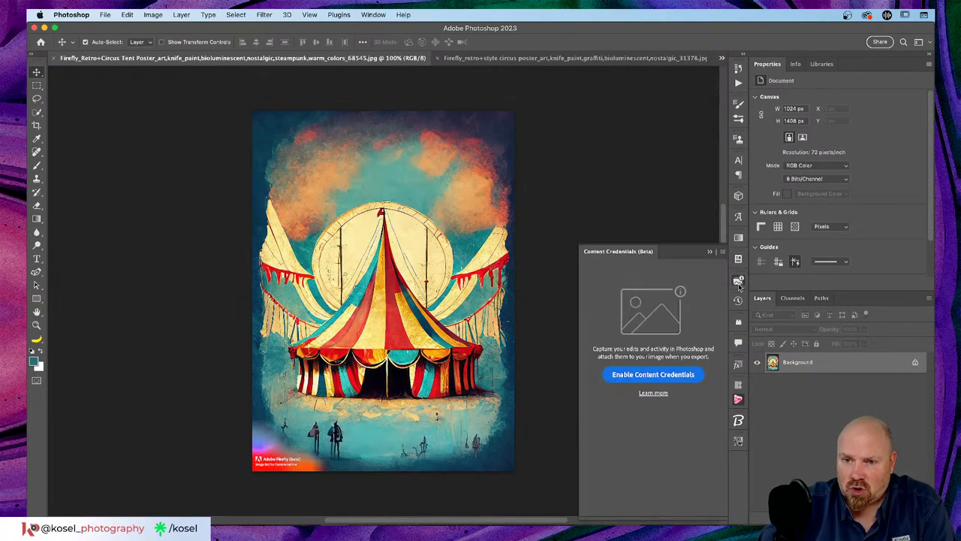
pyautogui.click(636, 380)
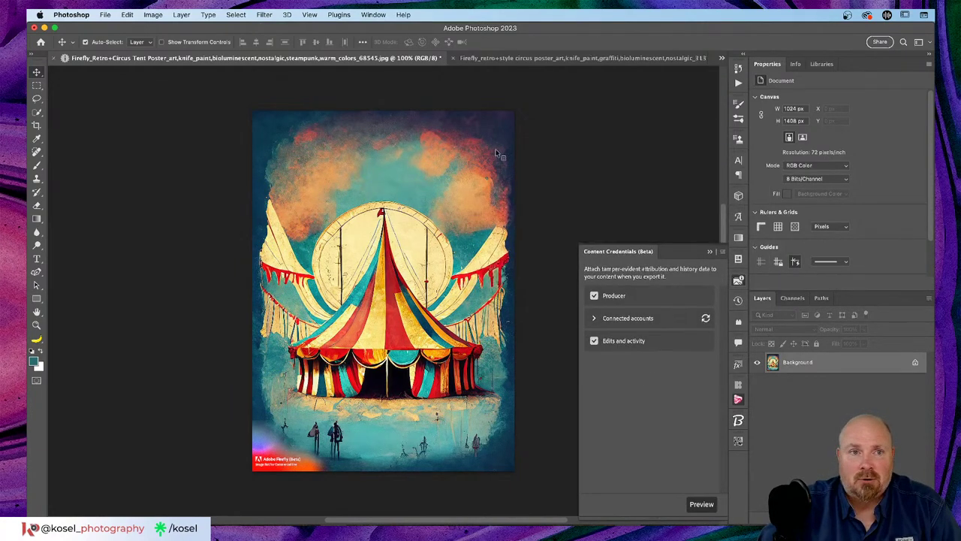
# Check where Content Credentials (Beta) is listed among the workspace options, and preview the credentials attached to the tent poster.
pyautogui.click(373, 15)
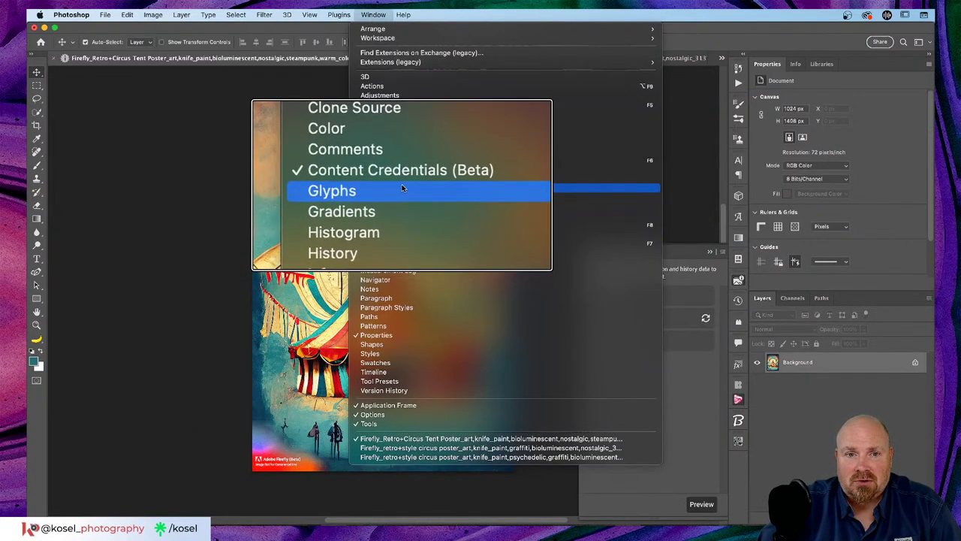
pyautogui.click(434, 25)
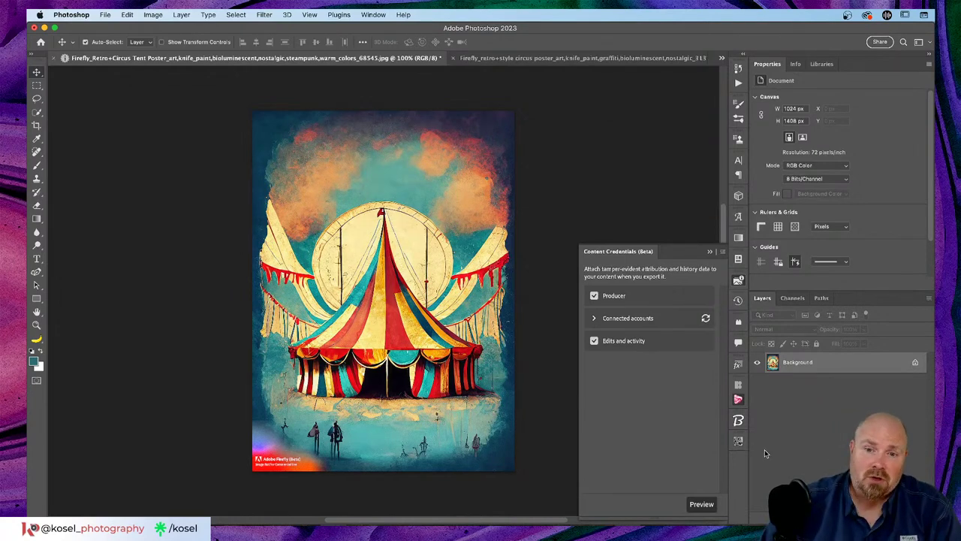
pyautogui.click(701, 503)
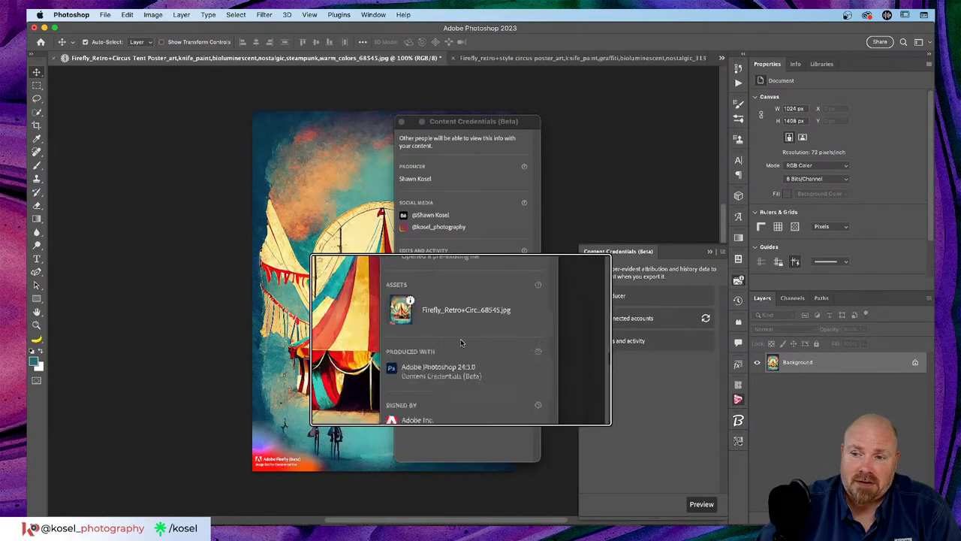
pyautogui.click(401, 121)
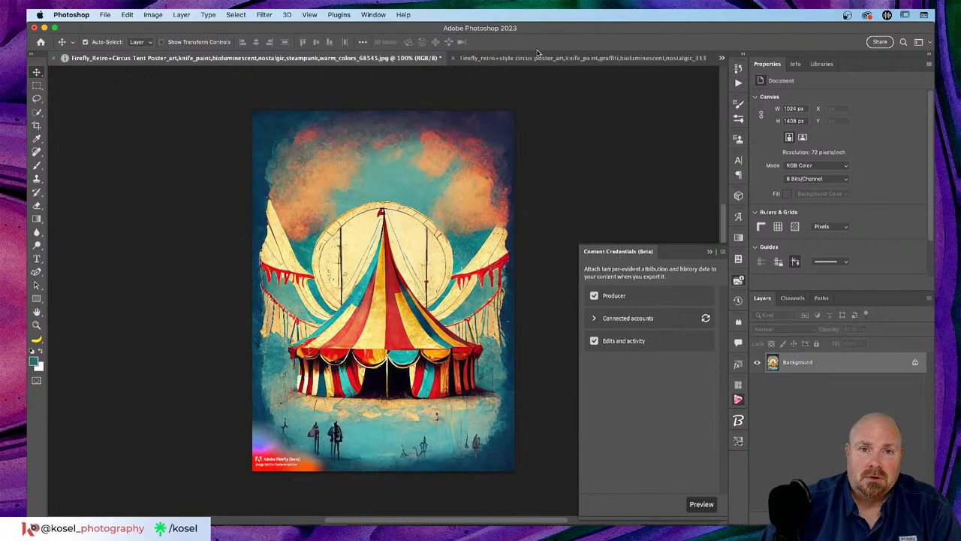
# Enable Content Credentials for the graffiti circus poster and the top-hat clown poster, and collapse the credentials panel.
pyautogui.click(538, 58)
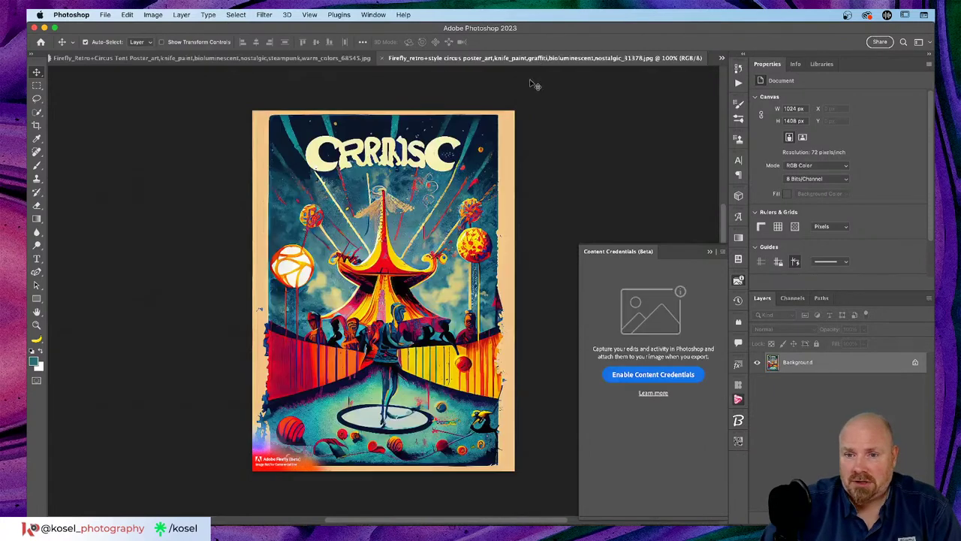
pyautogui.click(671, 375)
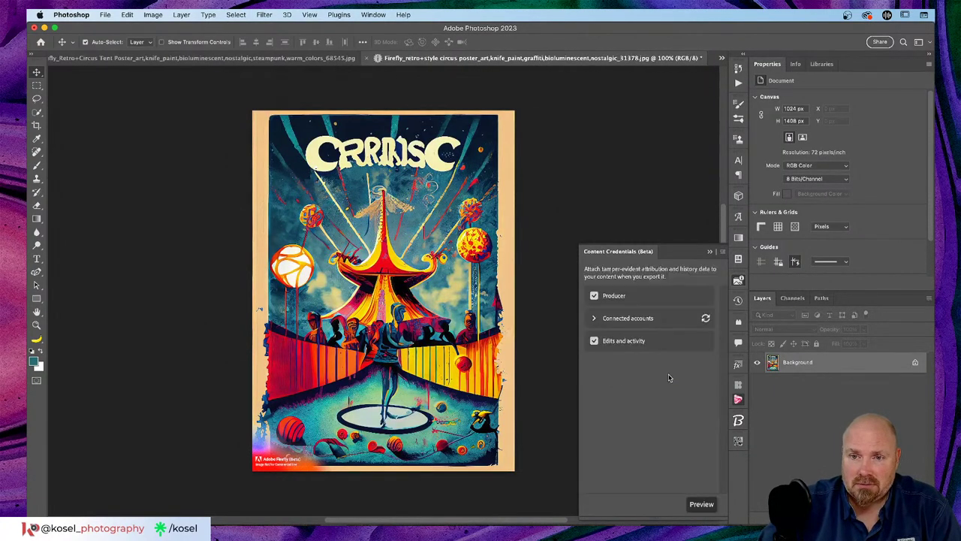
pyautogui.click(722, 58)
pyautogui.click(798, 61)
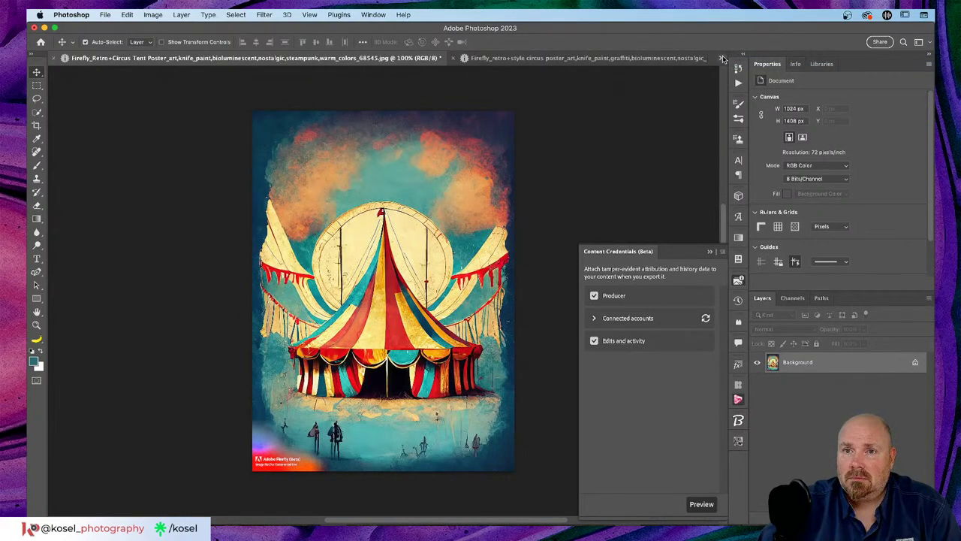
pyautogui.click(721, 58)
pyautogui.click(820, 82)
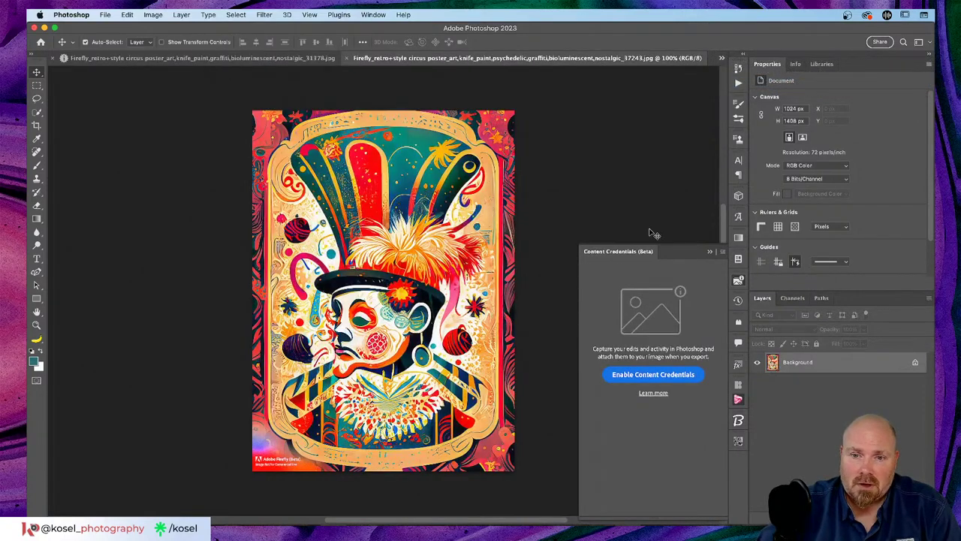
pyautogui.click(646, 374)
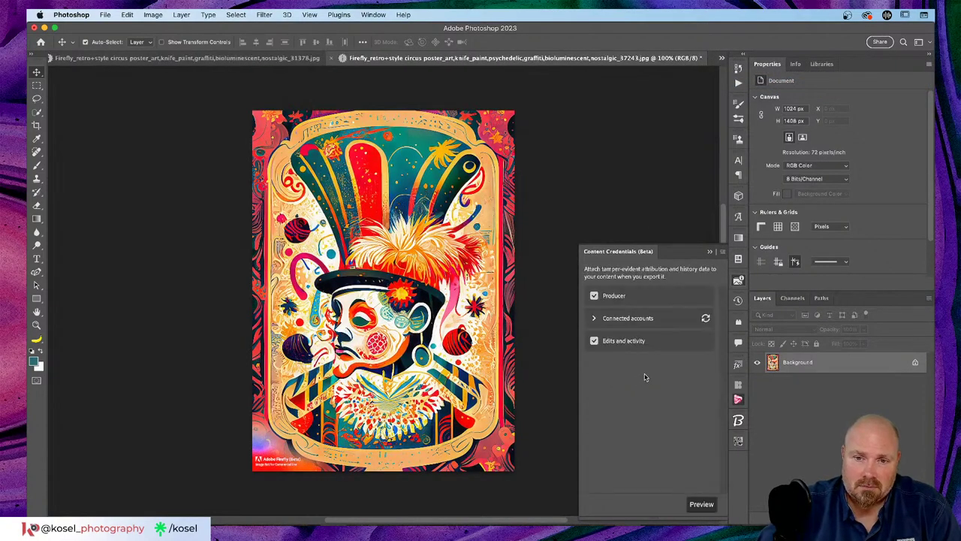
pyautogui.click(710, 252)
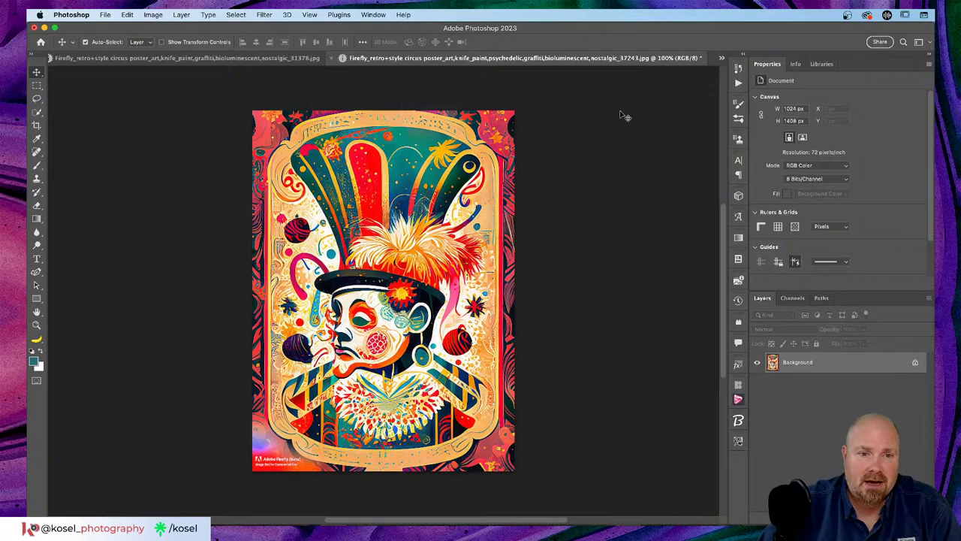
# Return to the striped tent poster and add a placeholder text line in the sky above the tent.
pyautogui.click(161, 58)
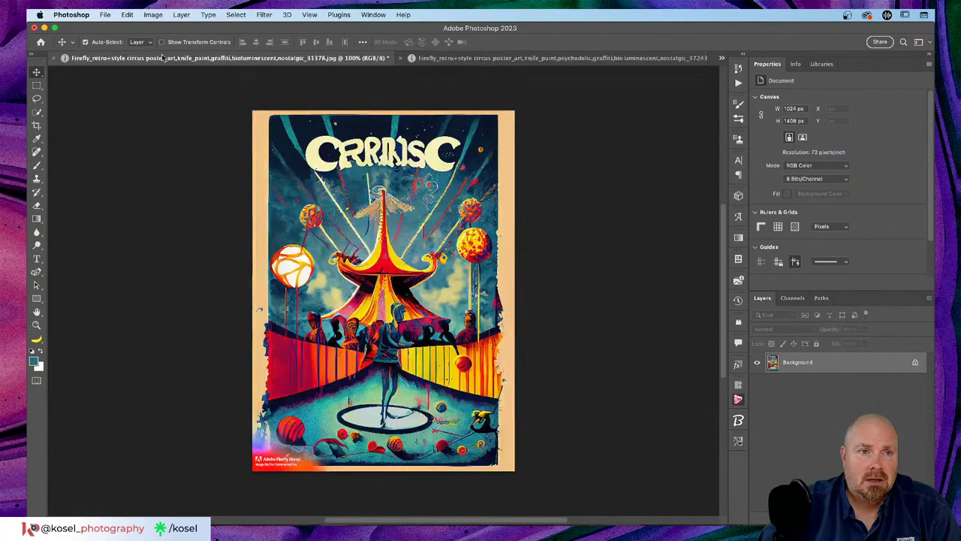
pyautogui.click(722, 58)
pyautogui.click(748, 62)
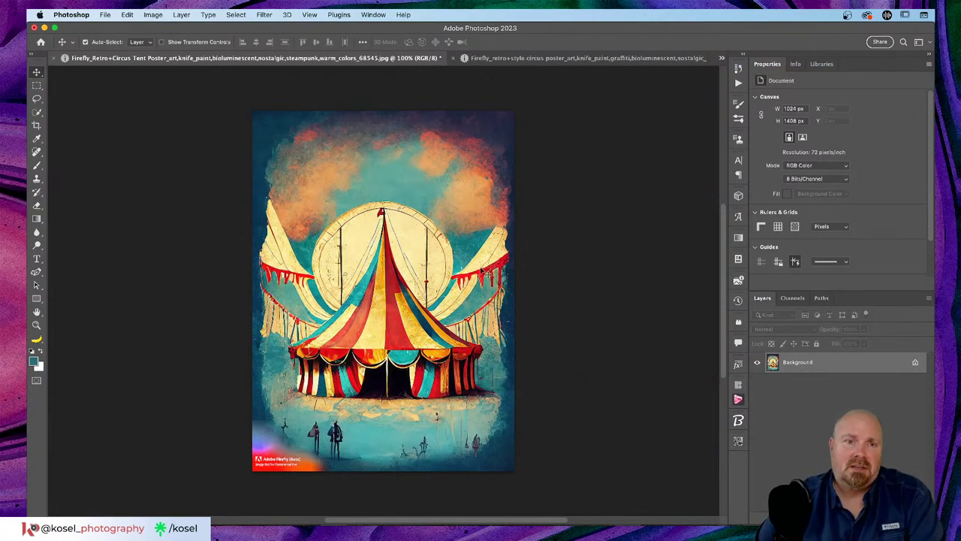
pyautogui.press('t')
pyautogui.click(384, 174)
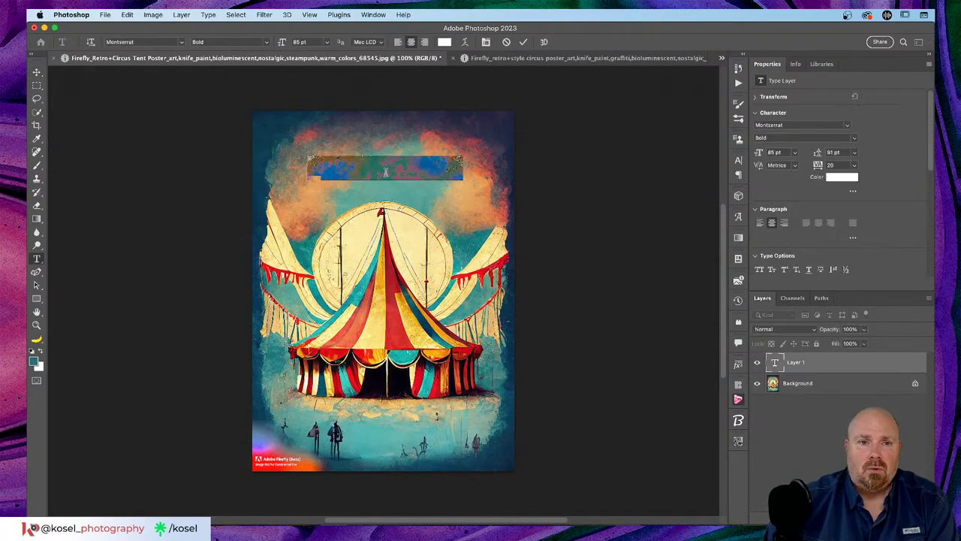
# Set the placeholder text's font to Zebrawood Std Regular and commit the text layer.
pyautogui.click(812, 124)
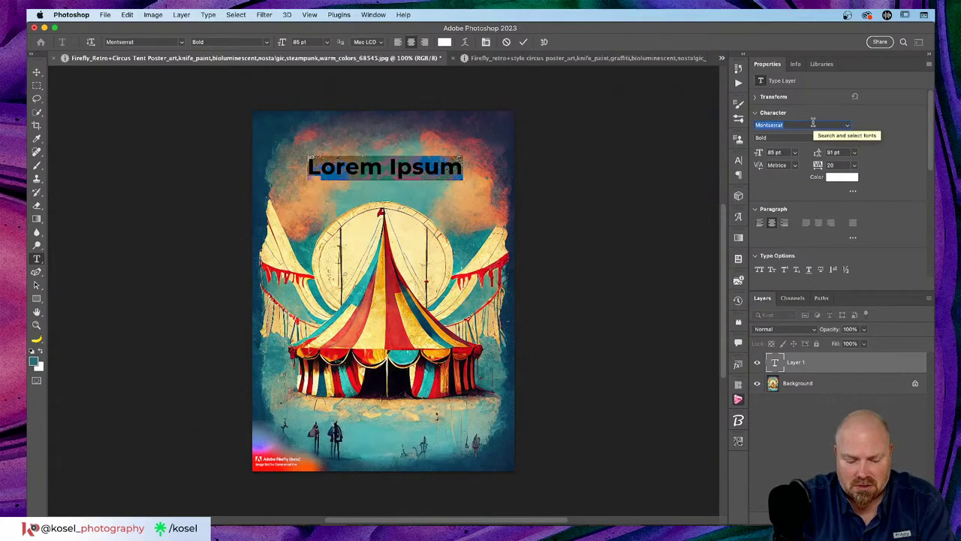
pyautogui.write('z')
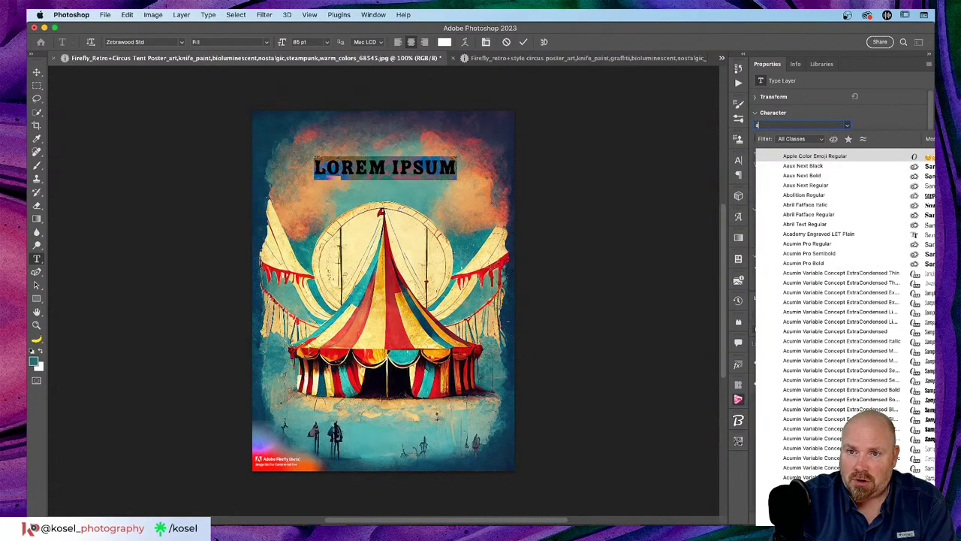
pyautogui.press('BackSpace')
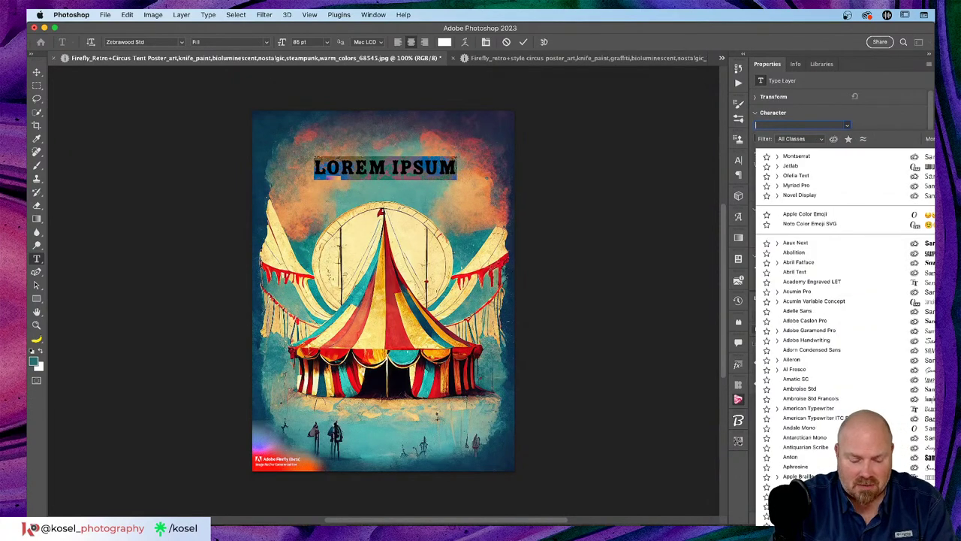
pyautogui.write('Zebr')
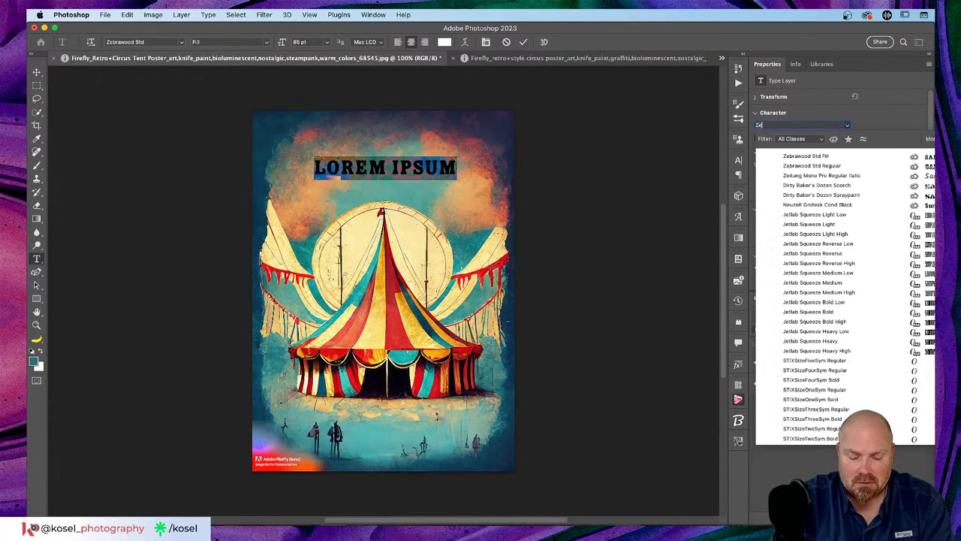
pyautogui.click(814, 166)
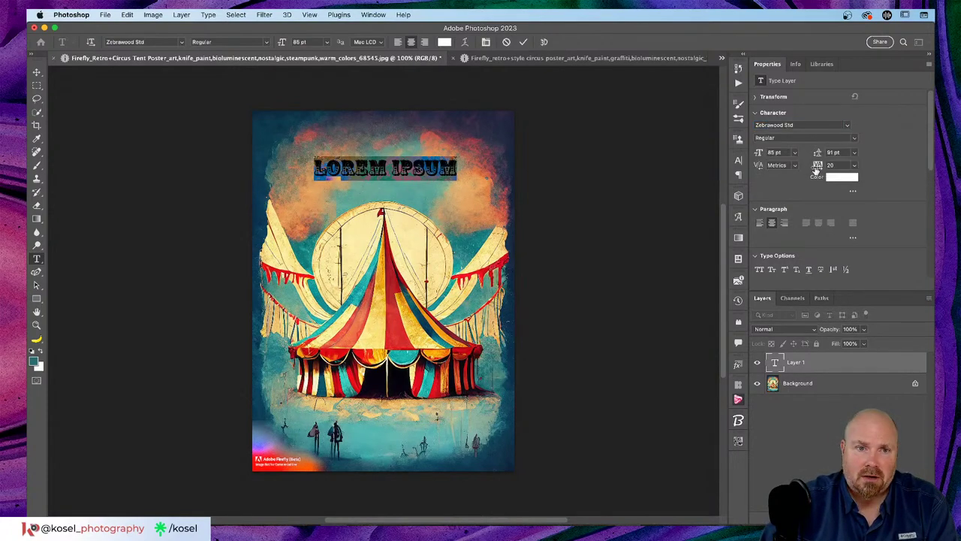
pyautogui.click(93, 107)
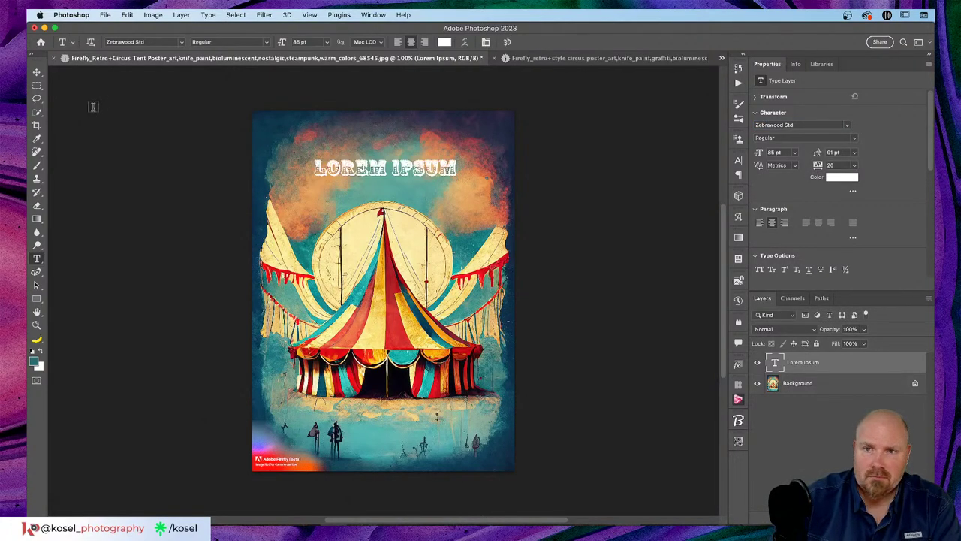
pyautogui.click(823, 64)
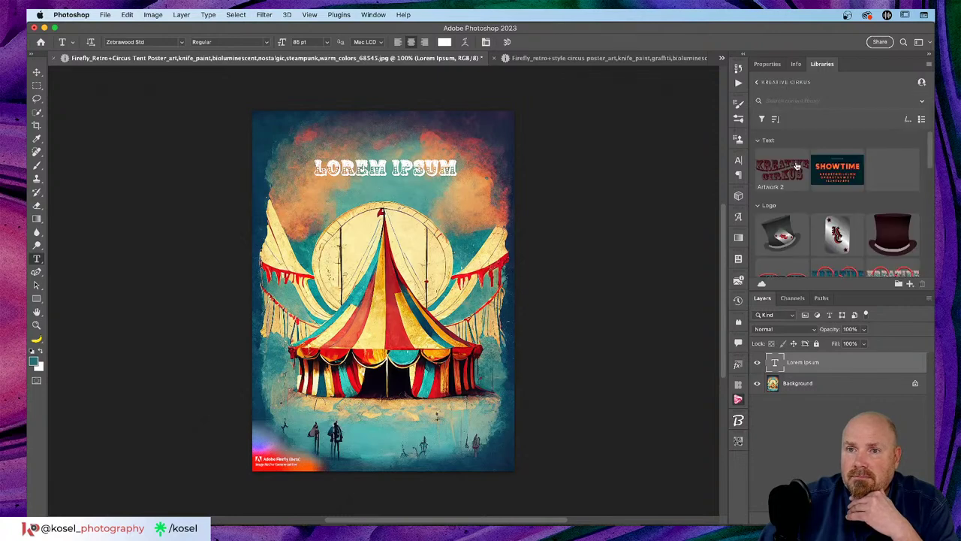
pyautogui.scroll(-10, 797, 162)
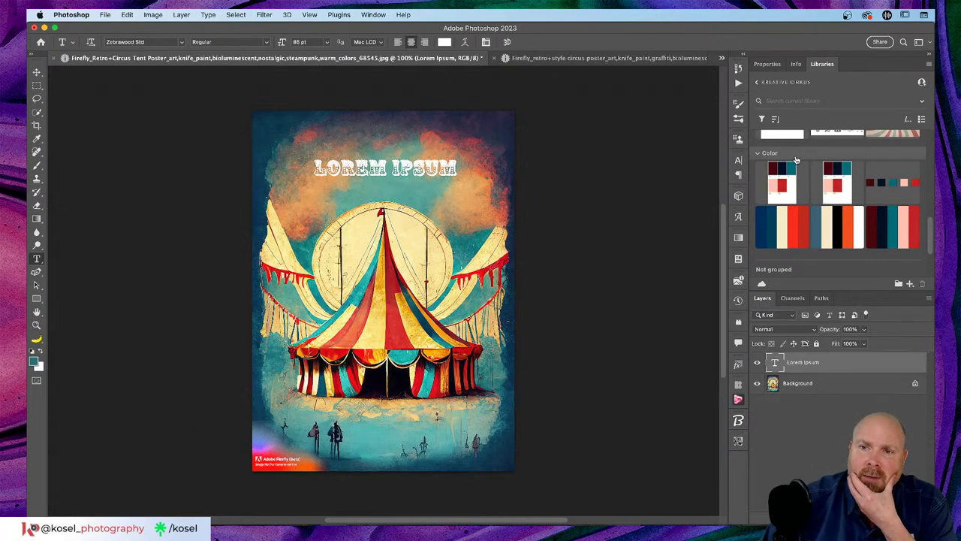
# Recolour the placeholder title with dark blue 0c3c56 sampled from the edge of the poster artwork.
pyautogui.press('super+0')
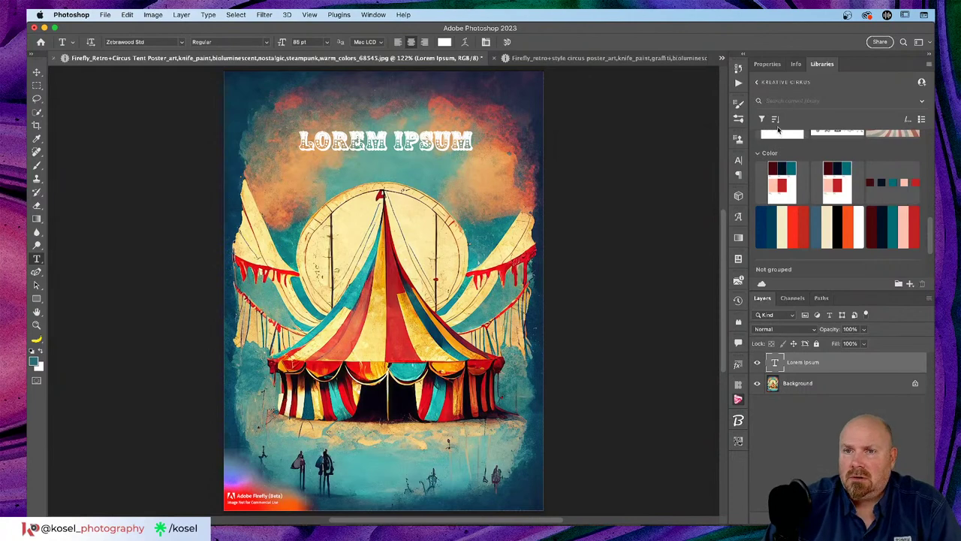
pyautogui.click(778, 67)
pyautogui.click(842, 177)
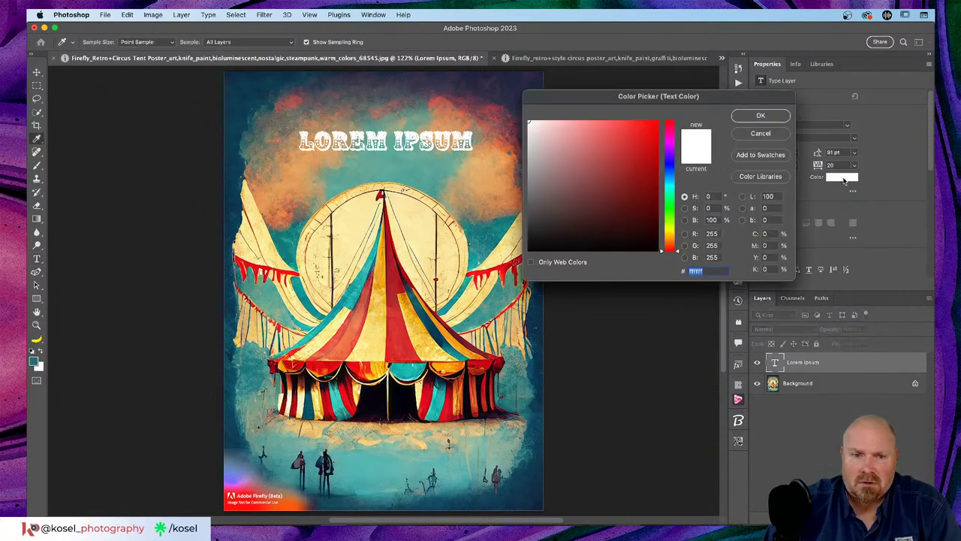
pyautogui.moveTo(692, 98); pyautogui.dragTo(767, 90)
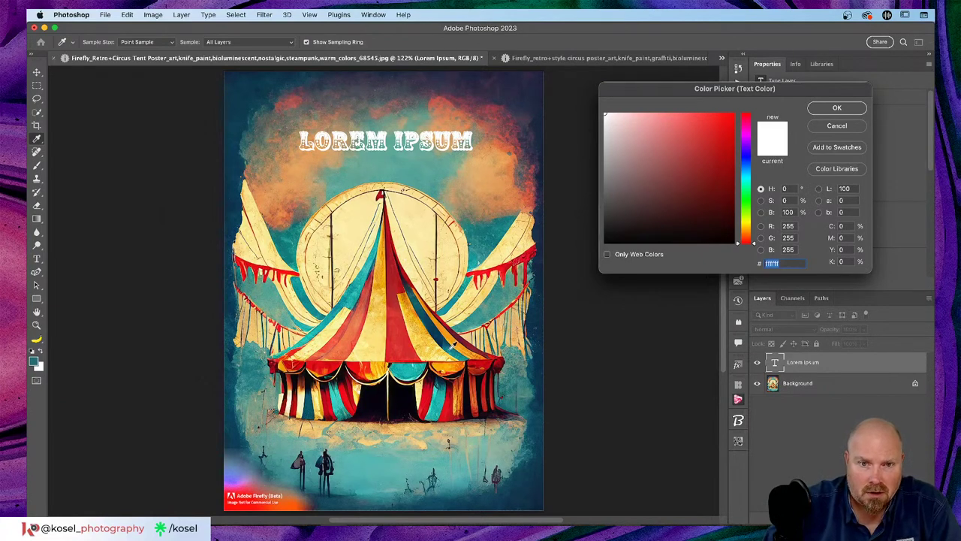
pyautogui.click(491, 175)
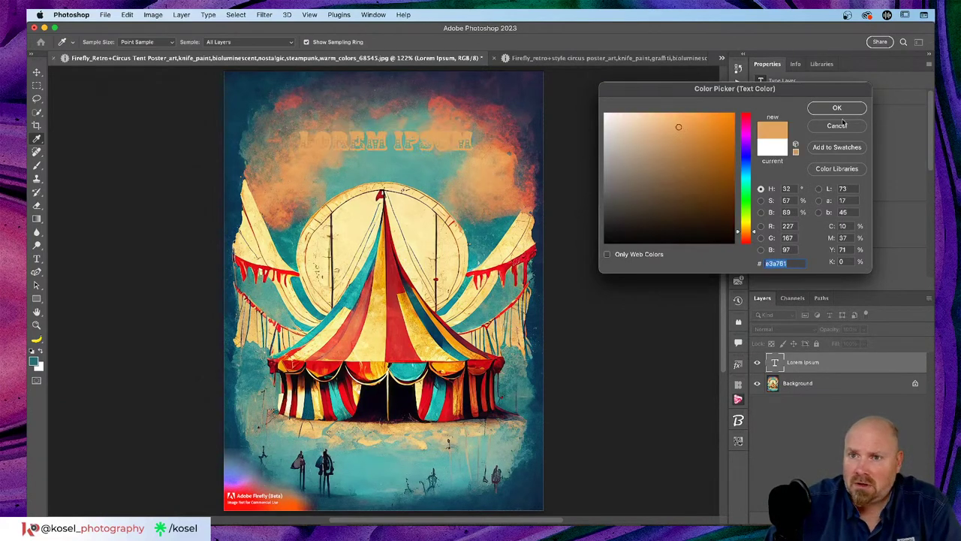
pyautogui.click(378, 340)
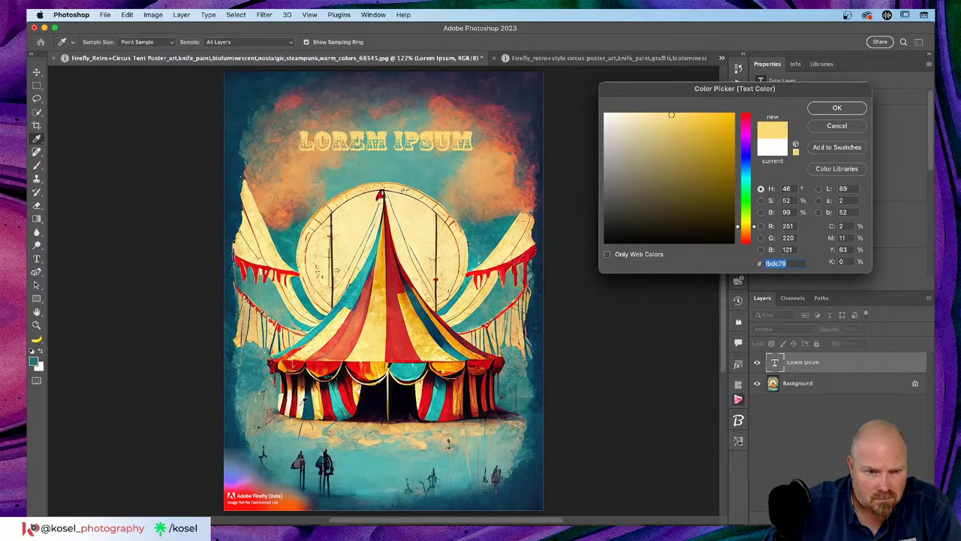
pyautogui.click(305, 402)
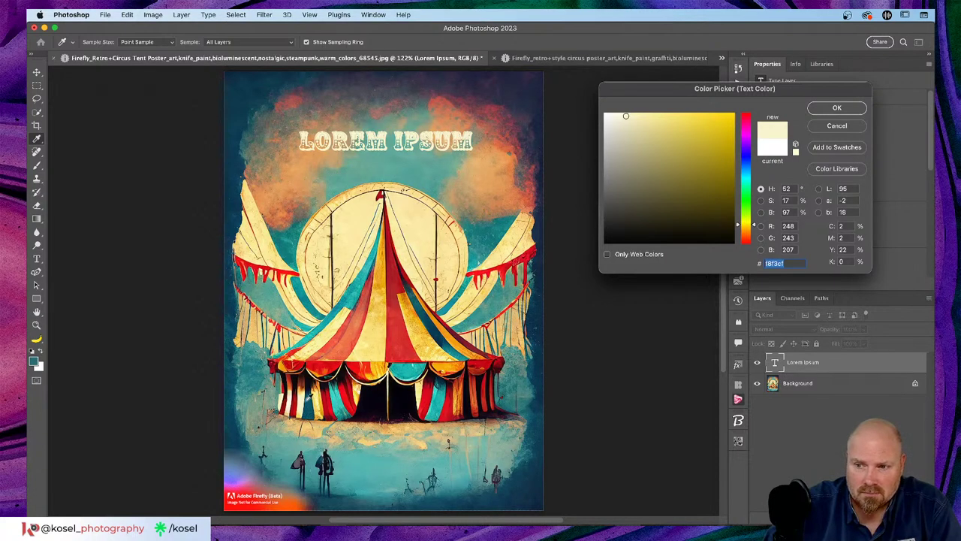
pyautogui.click(291, 401)
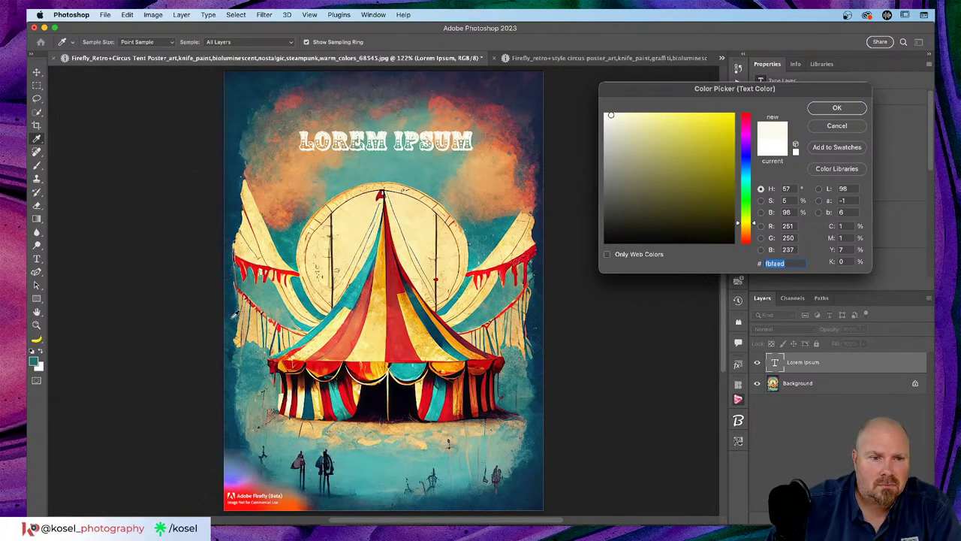
pyautogui.click(234, 315)
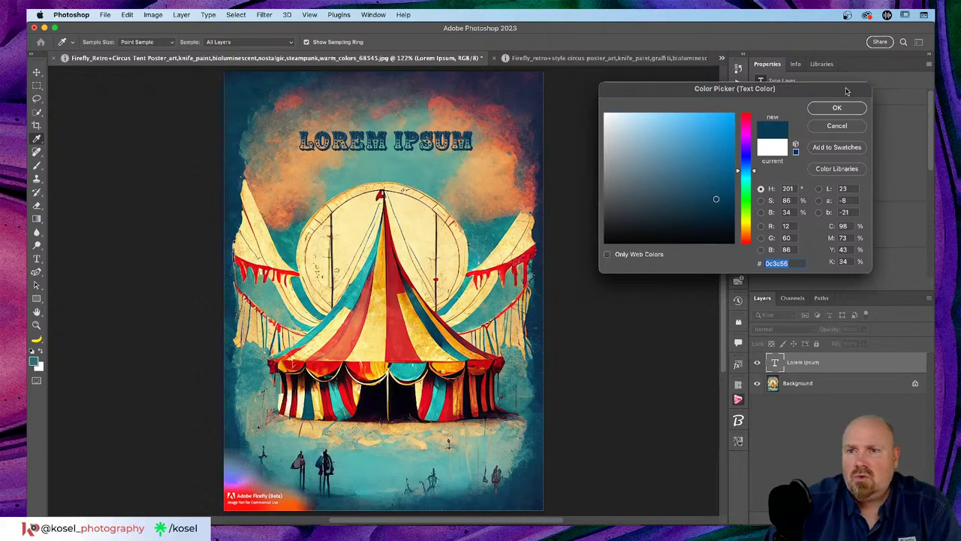
pyautogui.click(837, 108)
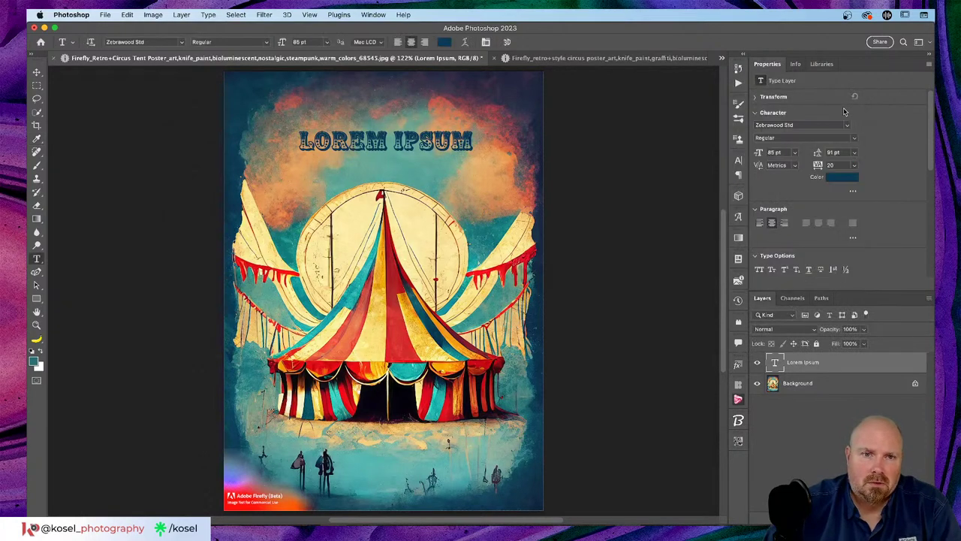
# Move the placeholder title down so it sits just above the round disc behind the tent.
pyautogui.click(36, 72)
pyautogui.moveTo(406, 148); pyautogui.dragTo(399, 174)
pyautogui.moveTo(399, 172); pyautogui.dragTo(398, 171)
# Replace the placeholder text with "Kreative Cirkus" and commit the text layer.
pyautogui.press('t')
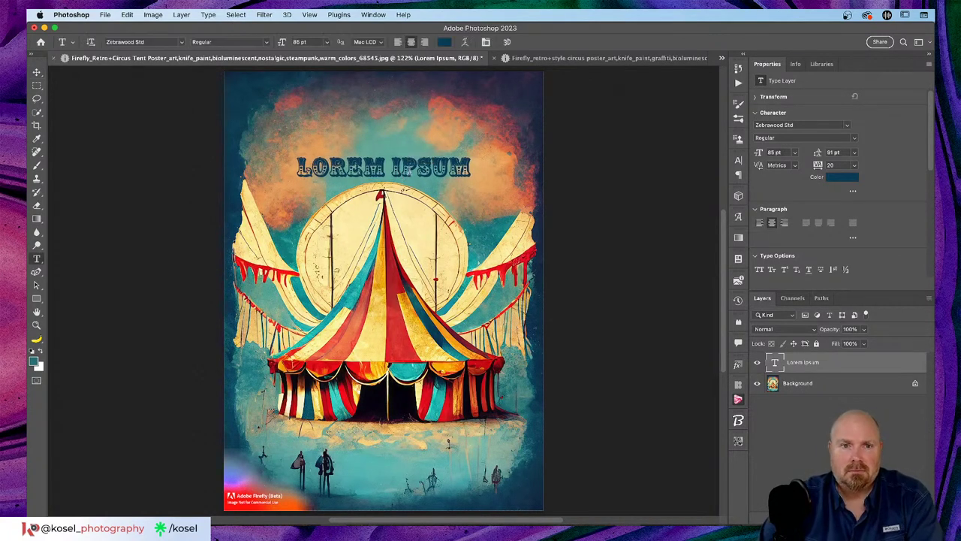
pyautogui.click(405, 171)
pyautogui.press('super+a')
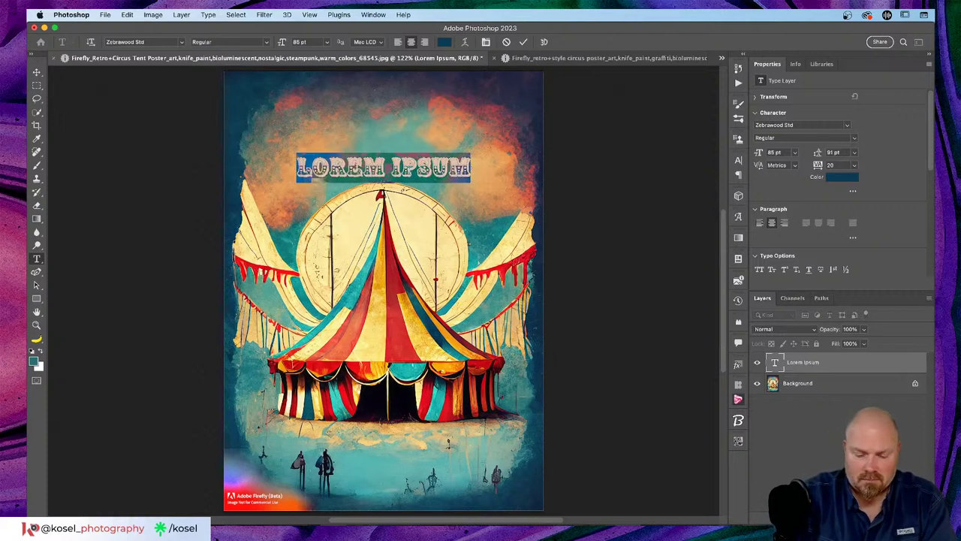
pyautogui.write('KREATI')
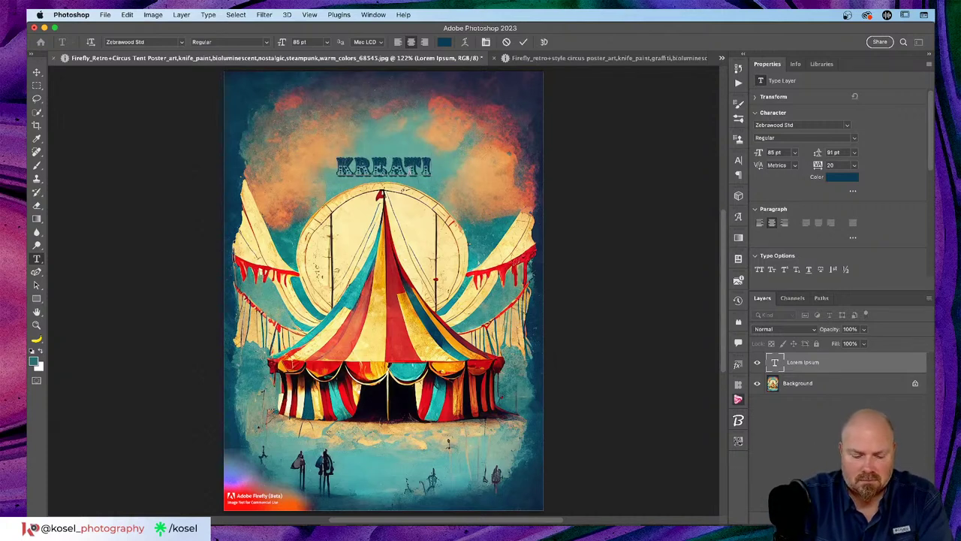
pyautogui.write('VE')
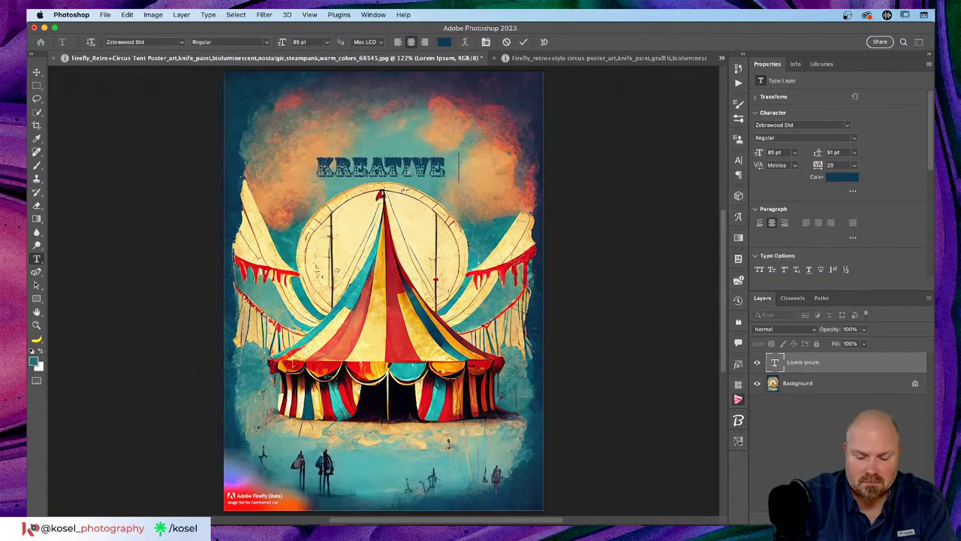
pyautogui.write(' CIR')
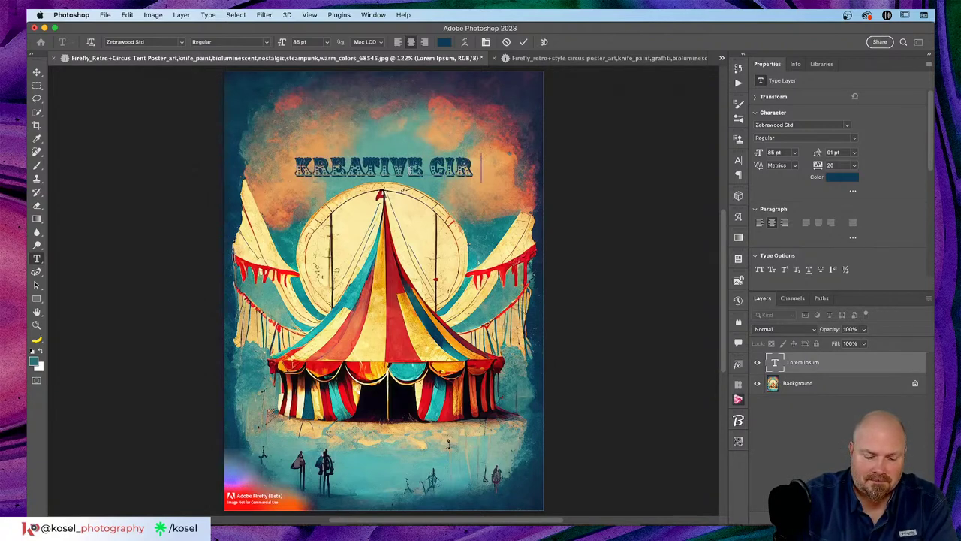
pyautogui.write('KUS')
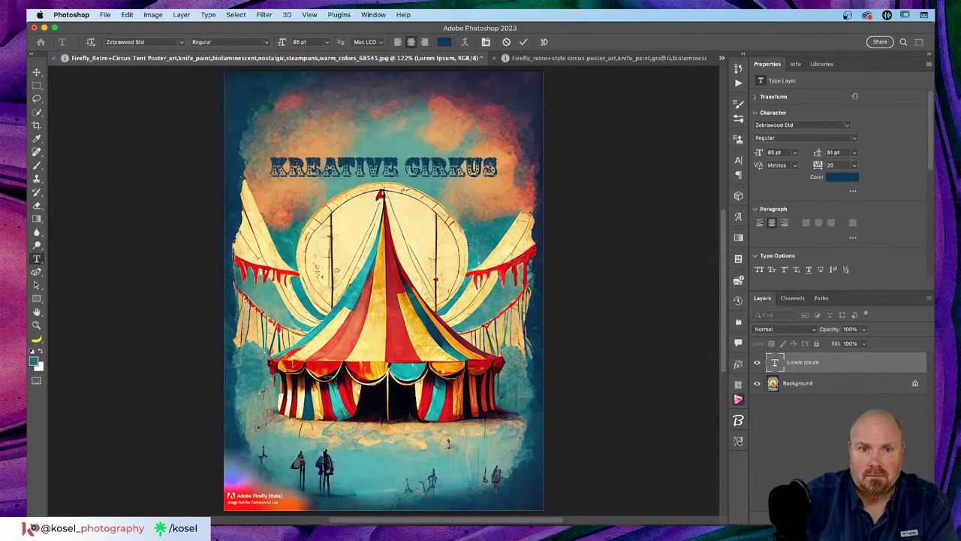
pyautogui.click(523, 42)
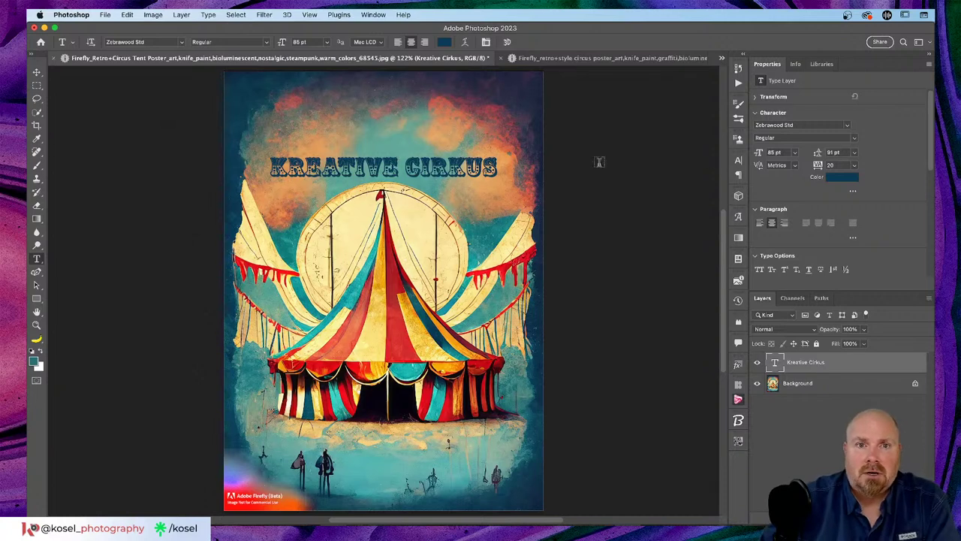
# Warp the Kreative Cirkus title with a horizontal Arc at +70% bend and position it curving over the tent's disc.
pyautogui.click(466, 43)
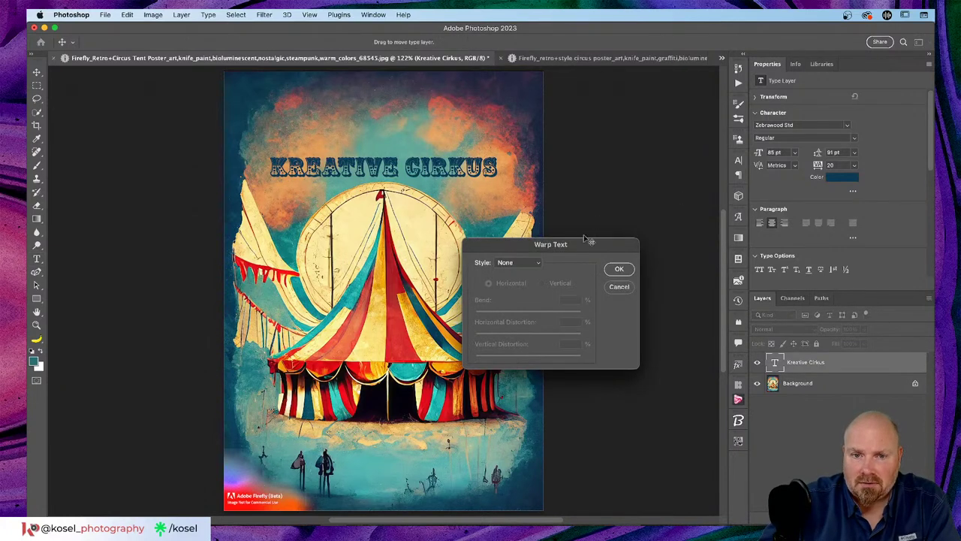
pyautogui.moveTo(583, 240); pyautogui.dragTo(665, 114)
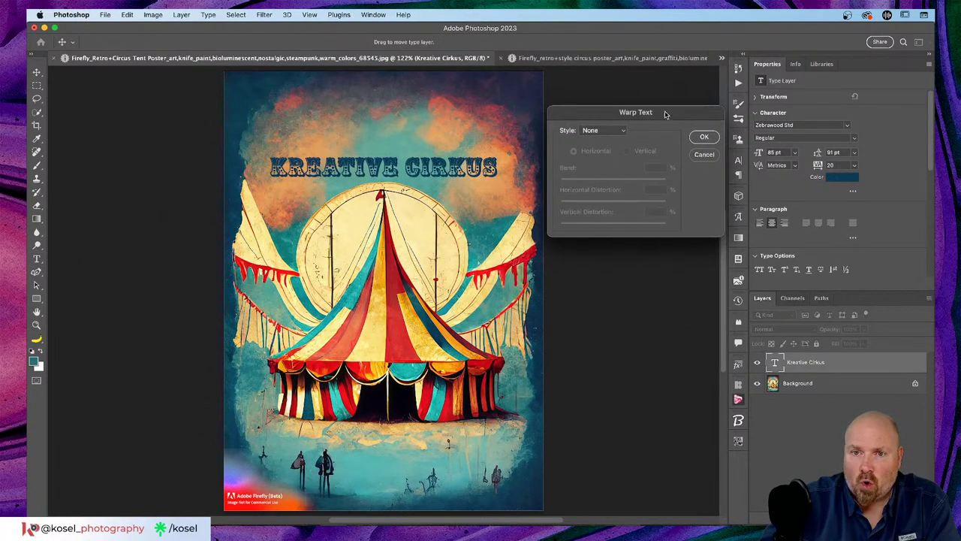
pyautogui.click(621, 131)
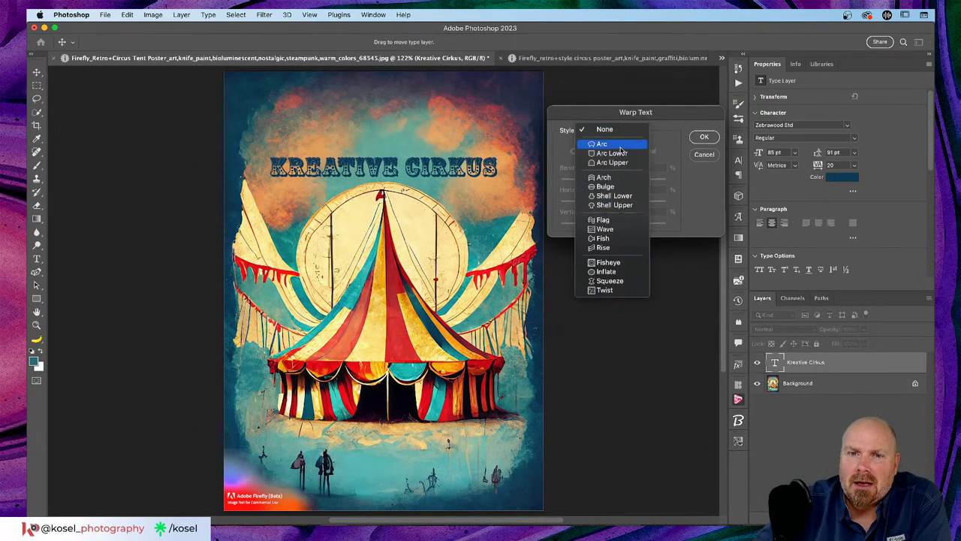
pyautogui.click(621, 145)
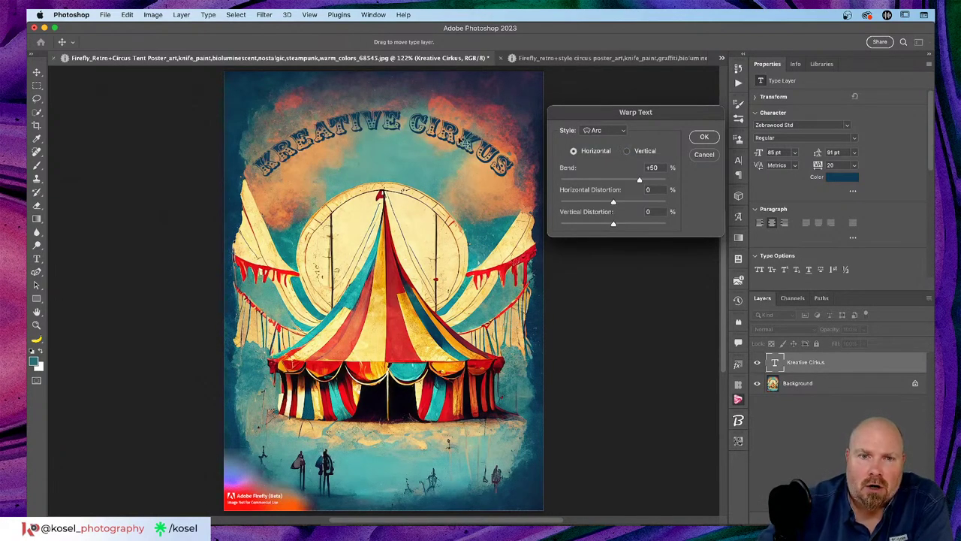
pyautogui.moveTo(454, 139); pyautogui.dragTo(448, 182)
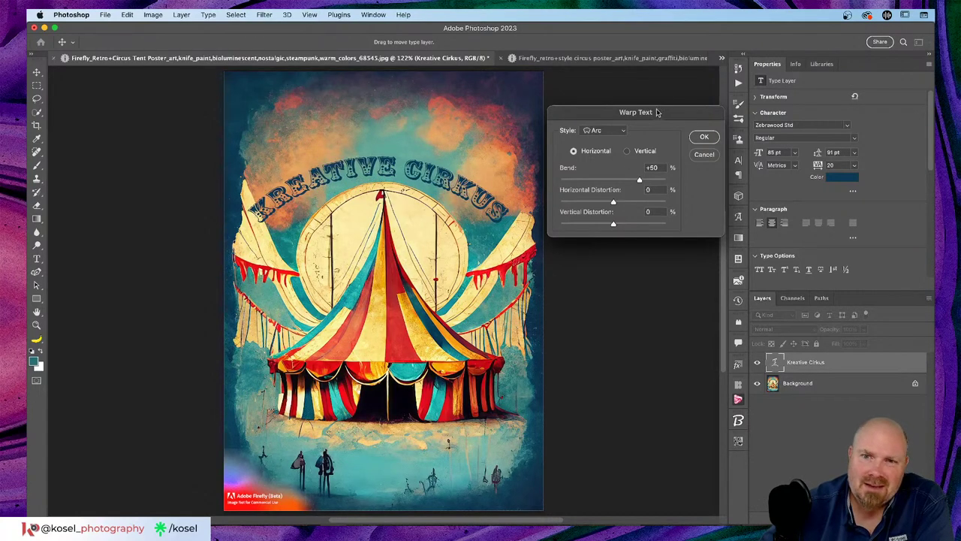
pyautogui.moveTo(657, 114); pyautogui.dragTo(684, 98)
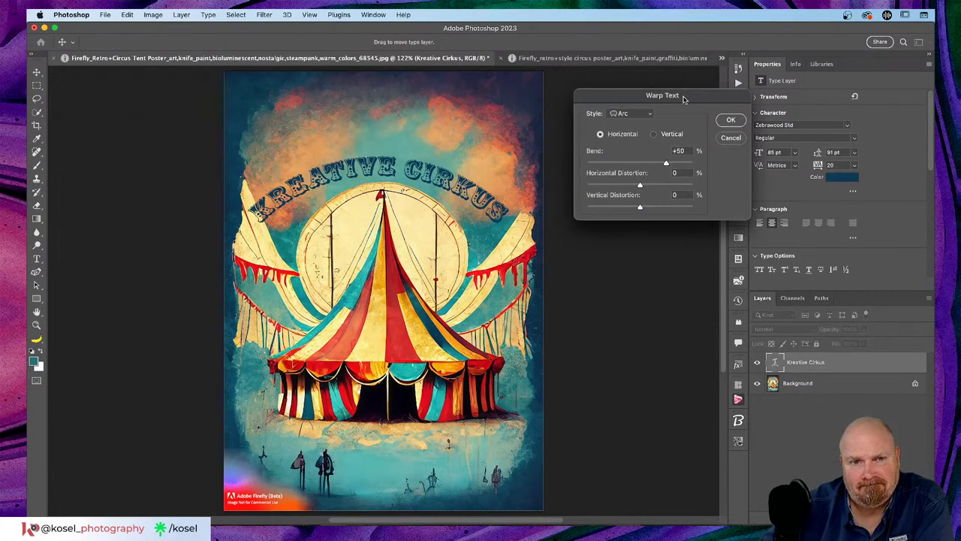
pyautogui.moveTo(666, 164); pyautogui.dragTo(677, 164)
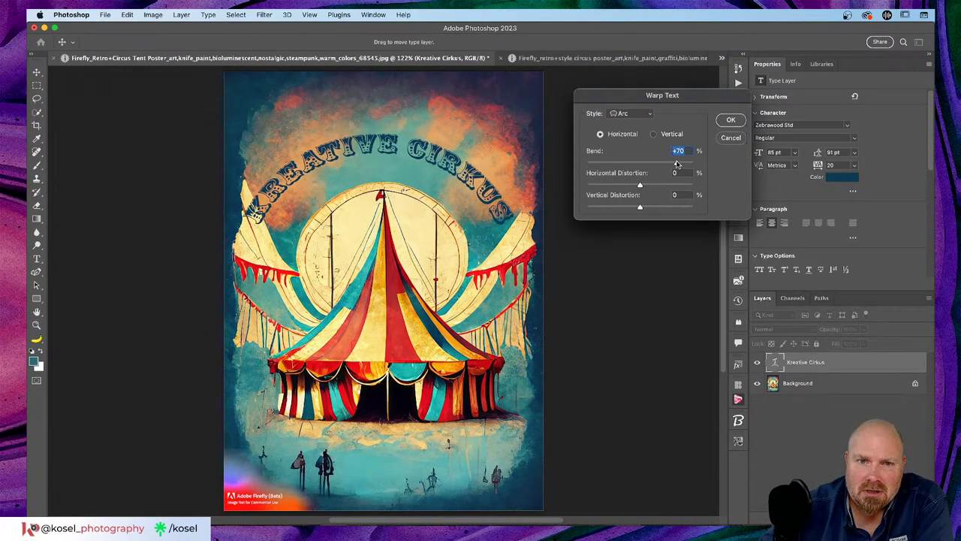
pyautogui.click(732, 121)
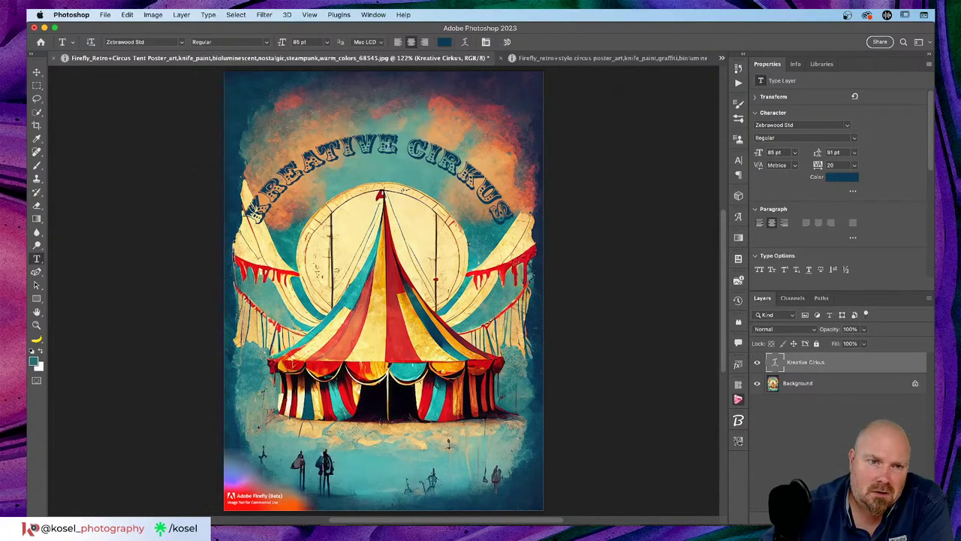
pyautogui.press('v')
pyautogui.moveTo(385, 155); pyautogui.dragTo(391, 140)
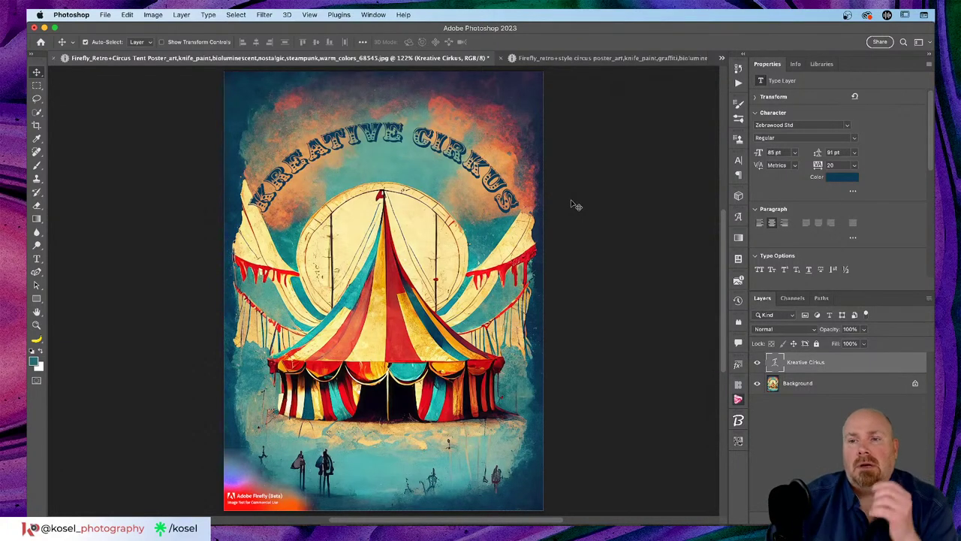
# Place the Artwork 2 lettering from the Kreative Cirkus library beneath the arched title and commit the placement.
pyautogui.click(822, 64)
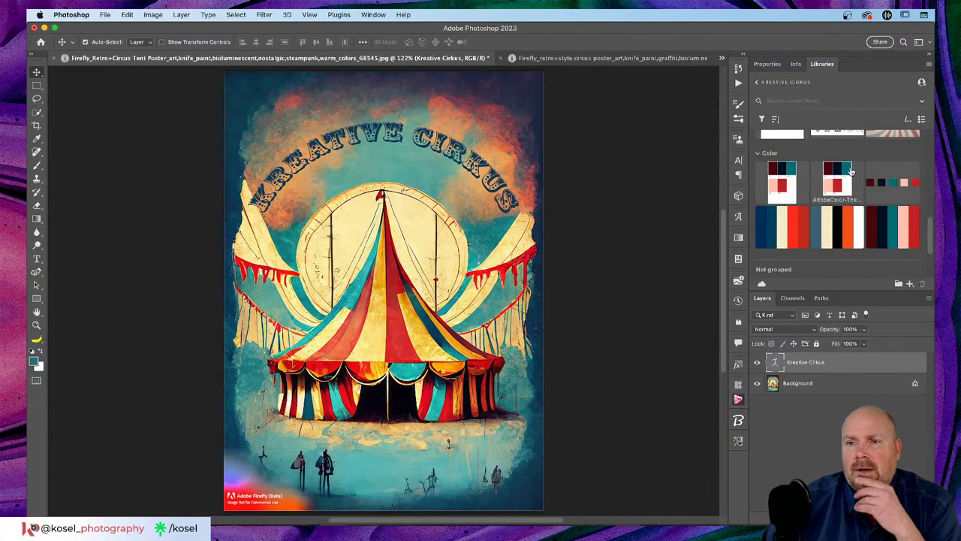
pyautogui.scroll(-5, 841, 173)
pyautogui.scroll(3, 850, 165)
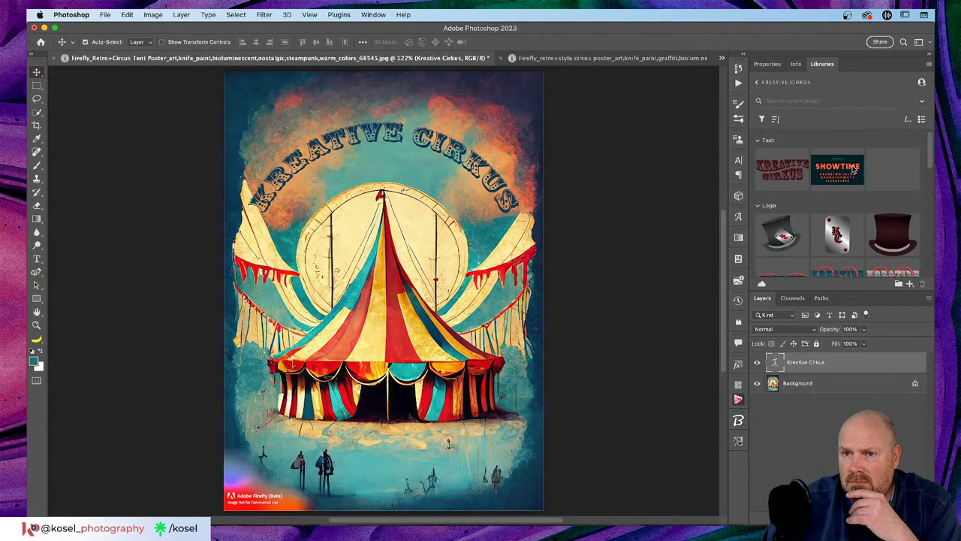
pyautogui.moveTo(781, 169); pyautogui.dragTo(383, 181)
pyautogui.click(528, 42)
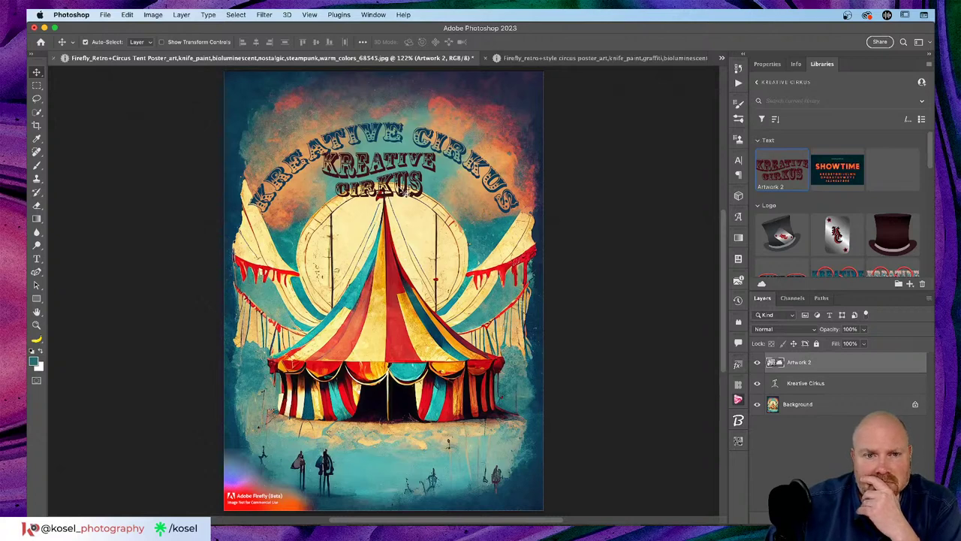
# Apply a Color Overlay to the Artwork 2 lettering in cream f9e6a4, sampled from the disc behind the tent.
pyautogui.doubleClick(854, 361)
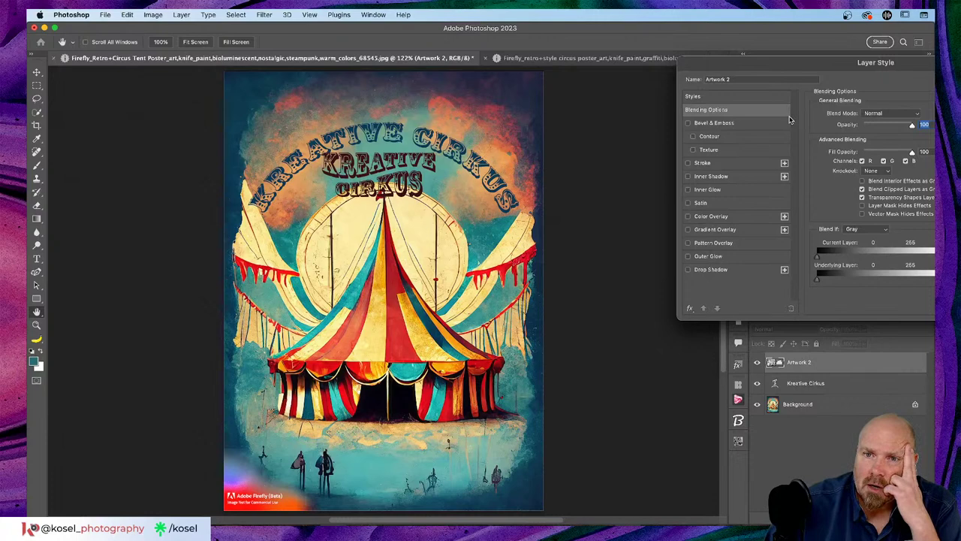
pyautogui.click(739, 216)
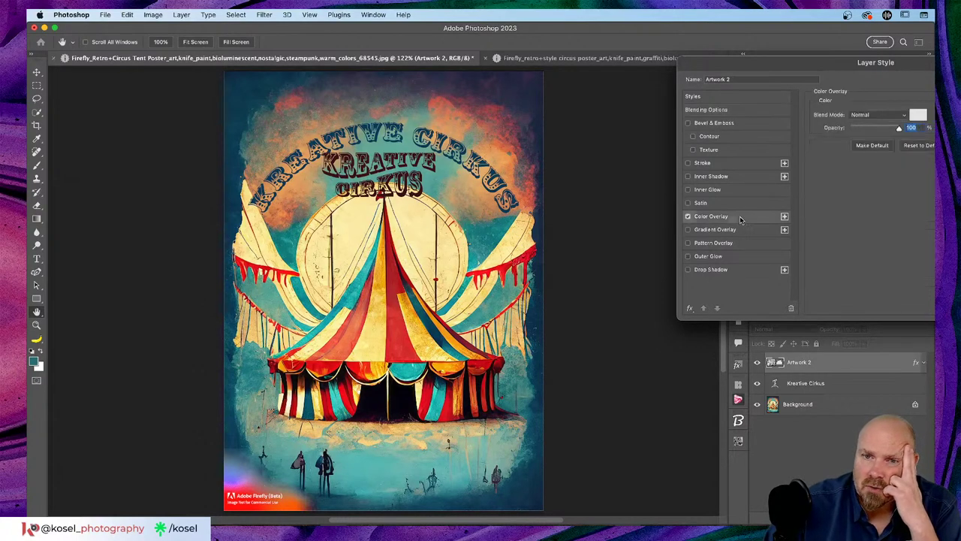
pyautogui.click(918, 115)
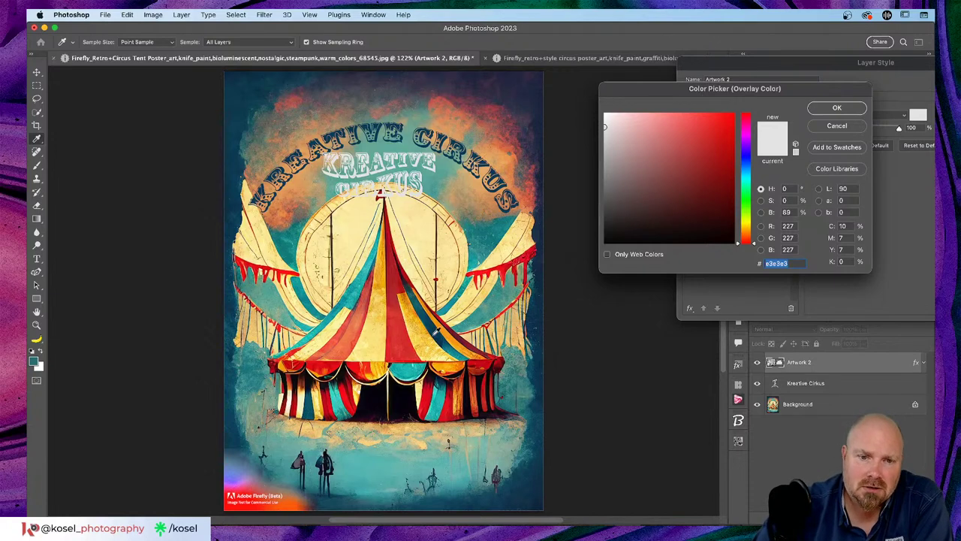
pyautogui.click(427, 336)
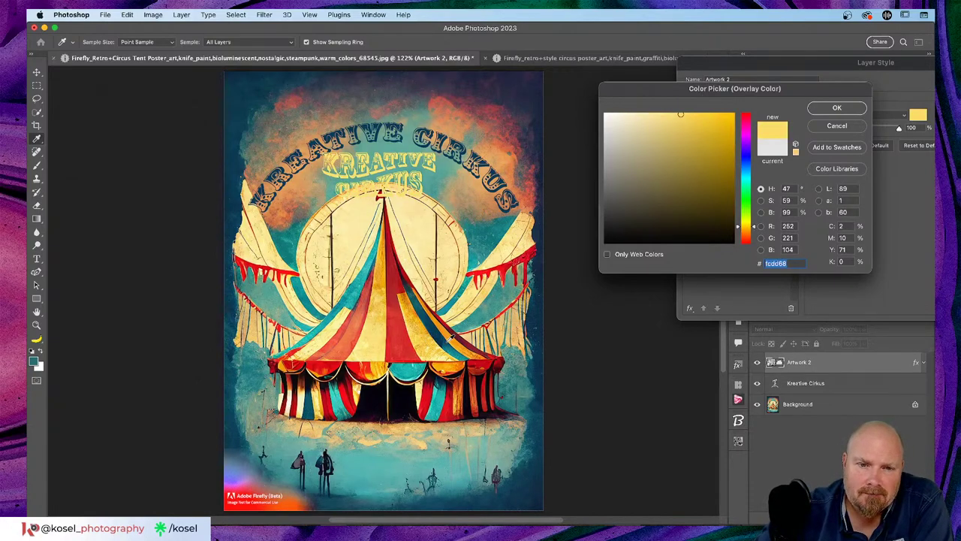
pyautogui.click(484, 292)
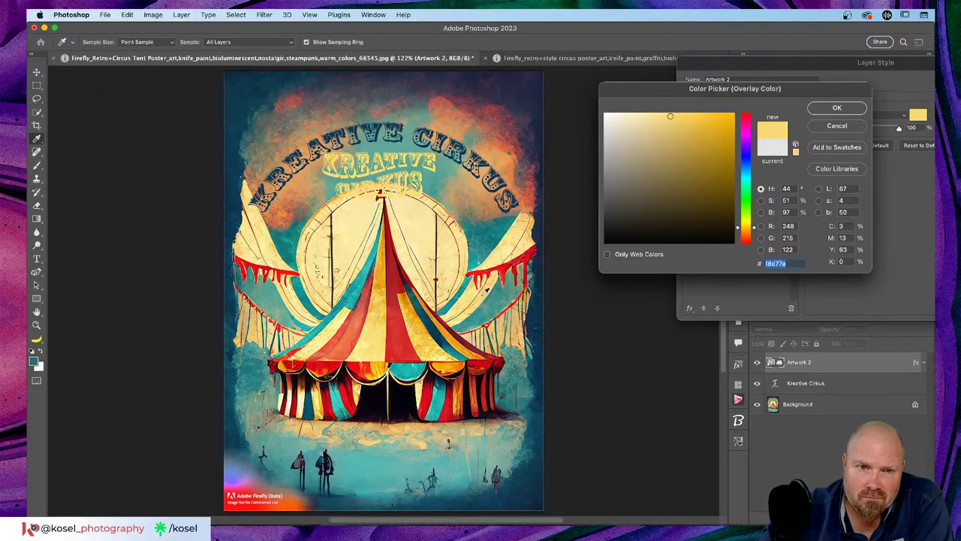
pyautogui.click(476, 290)
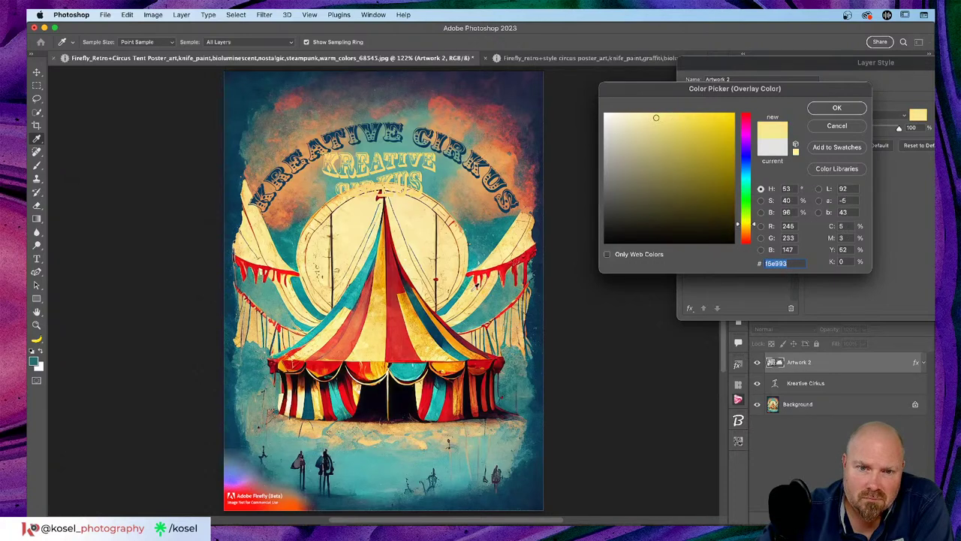
pyautogui.click(414, 209)
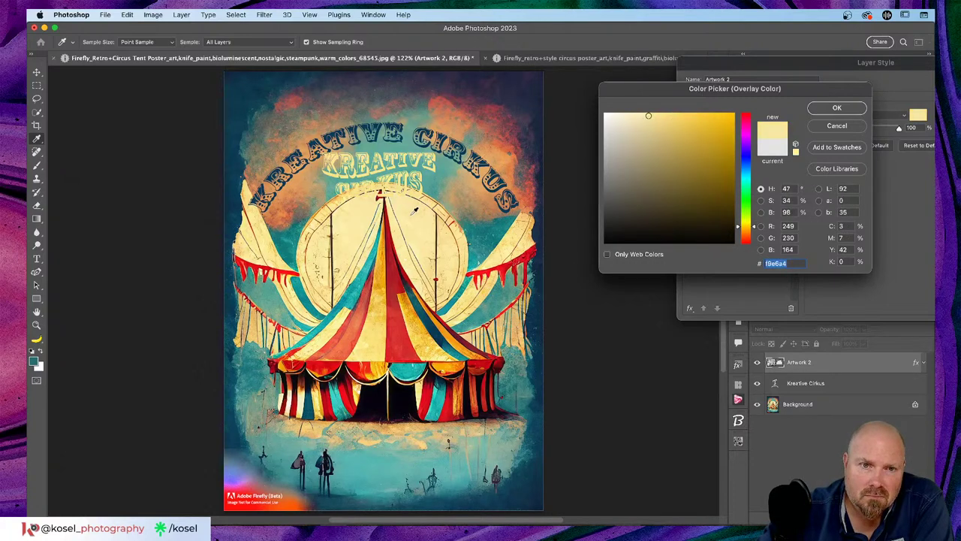
pyautogui.click(839, 108)
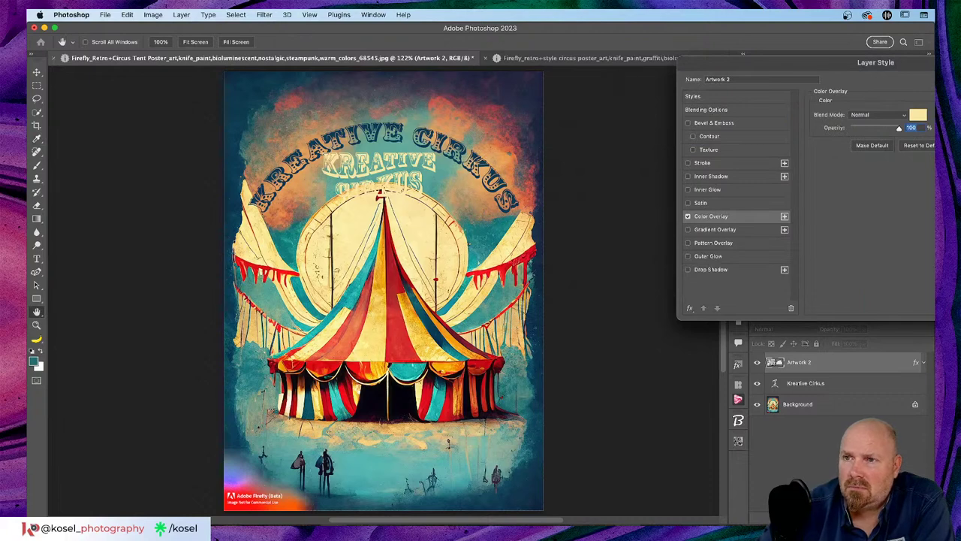
pyautogui.press('Return')
# Move the Artwork 2 lettering to the top of the poster, enlarge it to about 255%, centre it horizontally and commit the transform.
pyautogui.click(394, 171)
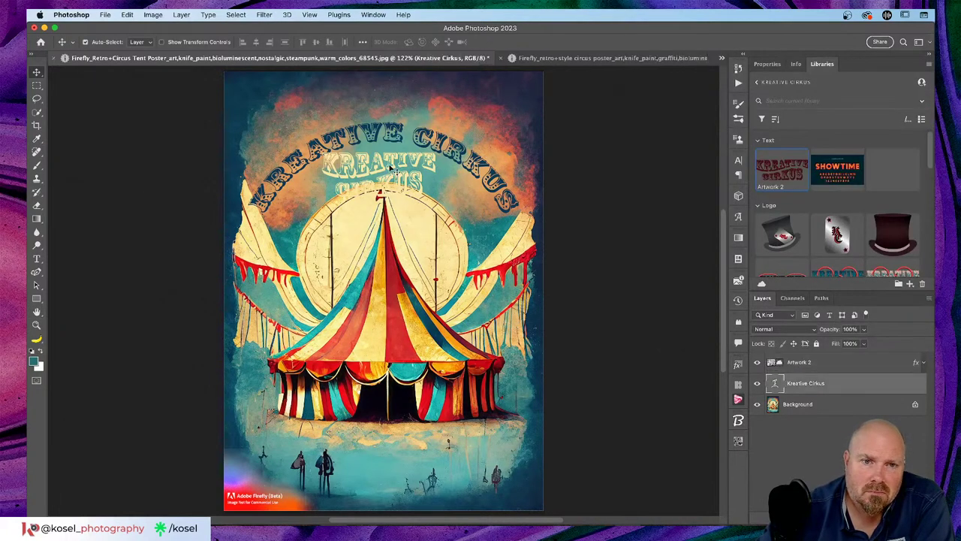
pyautogui.moveTo(390, 169); pyautogui.dragTo(383, 116)
pyautogui.press('super+t')
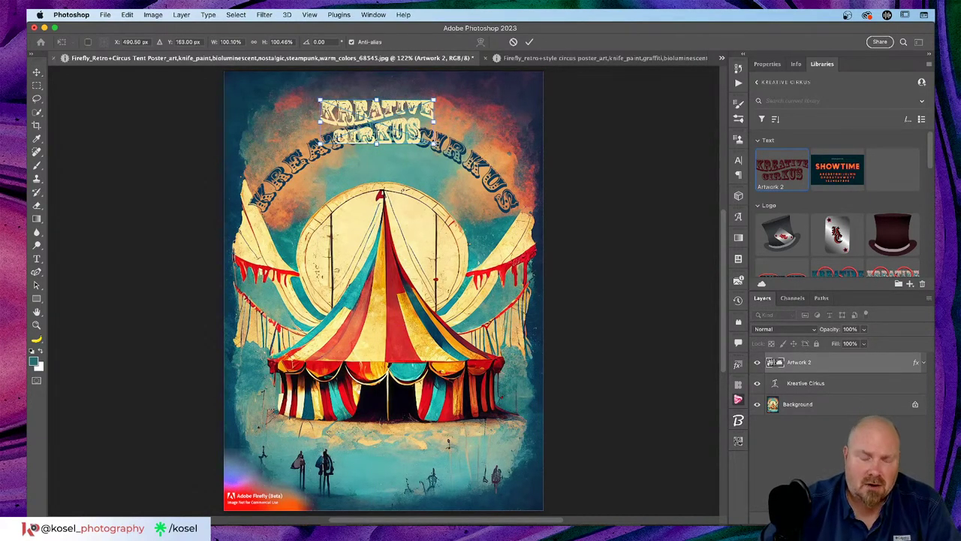
pyautogui.moveTo(434, 143); pyautogui.dragTo(534, 183)
pyautogui.moveTo(448, 180); pyautogui.dragTo(366, 166)
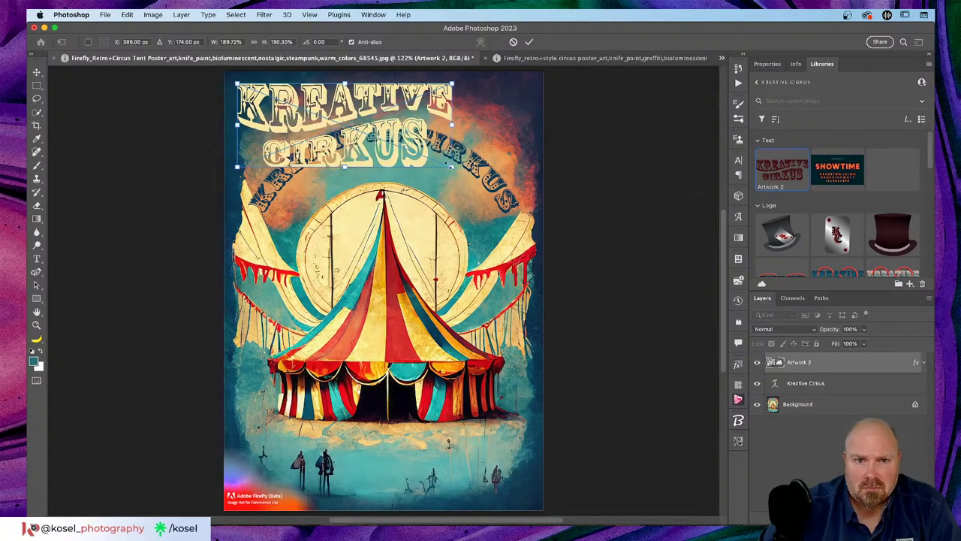
pyautogui.moveTo(453, 167); pyautogui.dragTo(526, 196)
pyautogui.moveTo(423, 189); pyautogui.dragTo(425, 188)
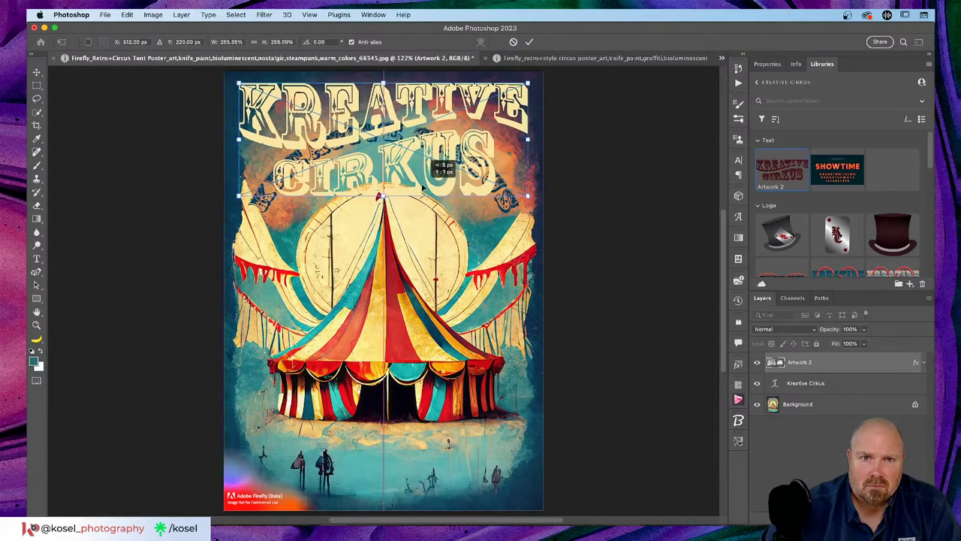
pyautogui.click(529, 42)
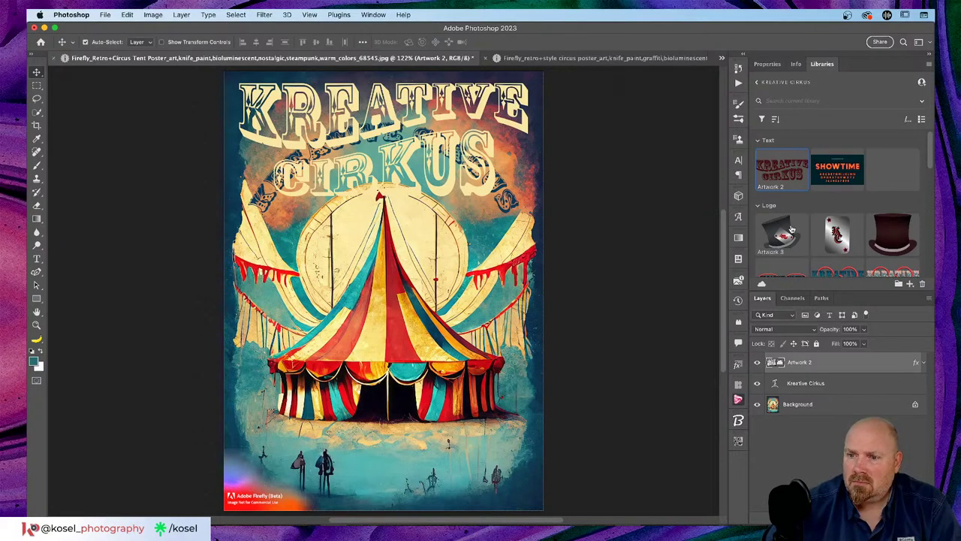
# Change the Artwork 2 lettering's Color Overlay to coral red f25e44, sampled from a red stripe on the tent.
pyautogui.doubleClick(861, 364)
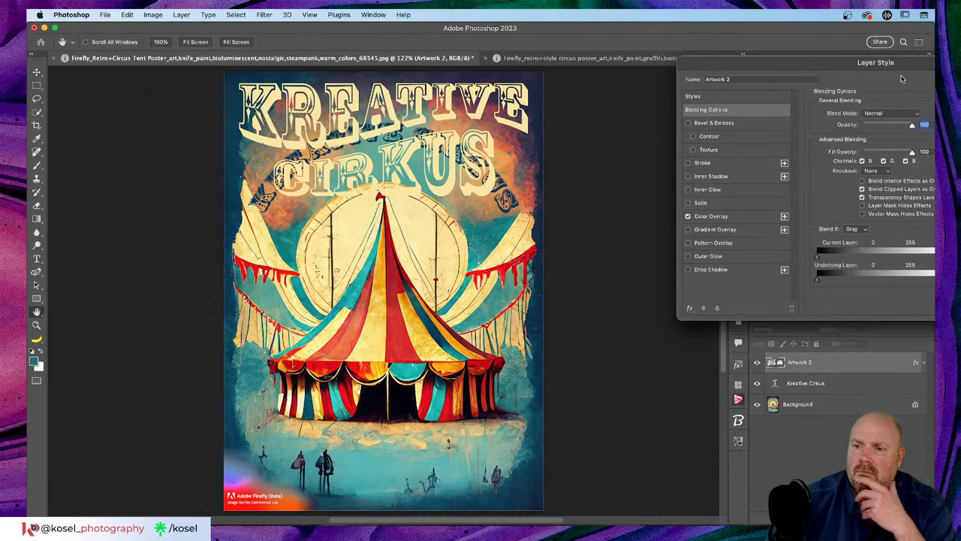
pyautogui.moveTo(914, 67); pyautogui.dragTo(542, 148)
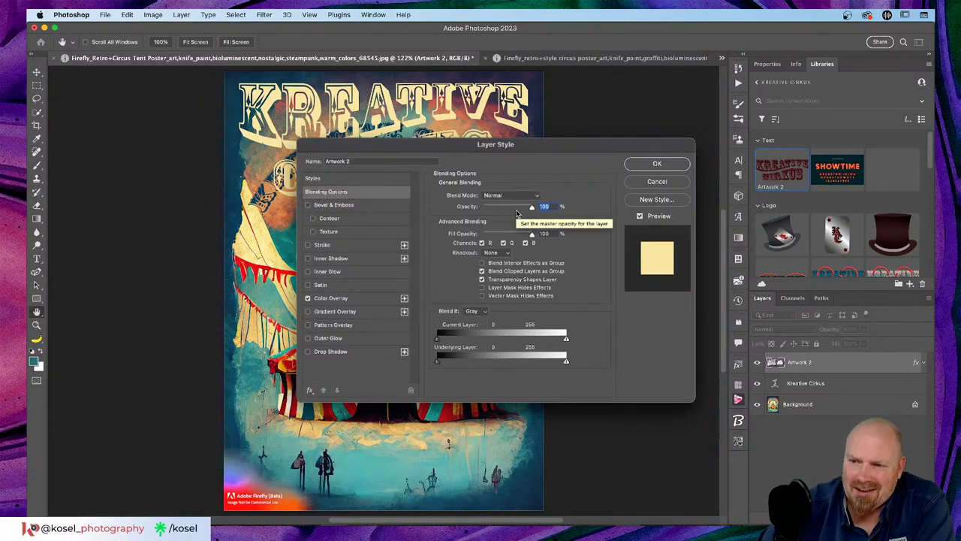
pyautogui.click(330, 298)
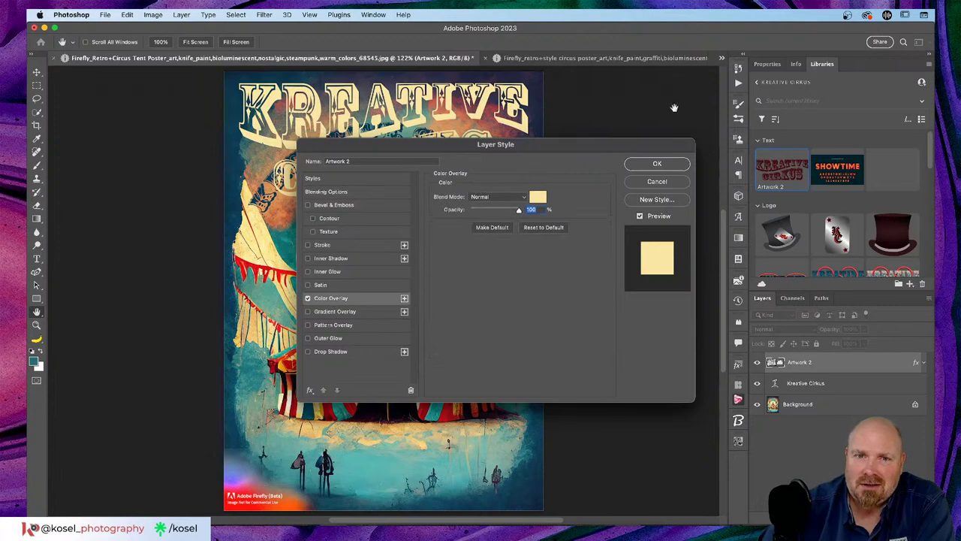
pyautogui.moveTo(583, 146); pyautogui.dragTo(827, 144)
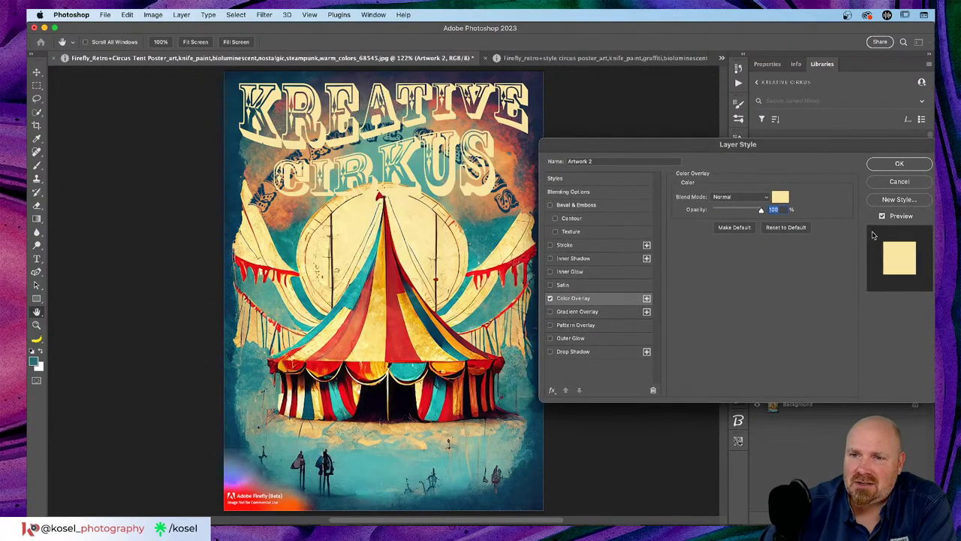
pyautogui.click(780, 197)
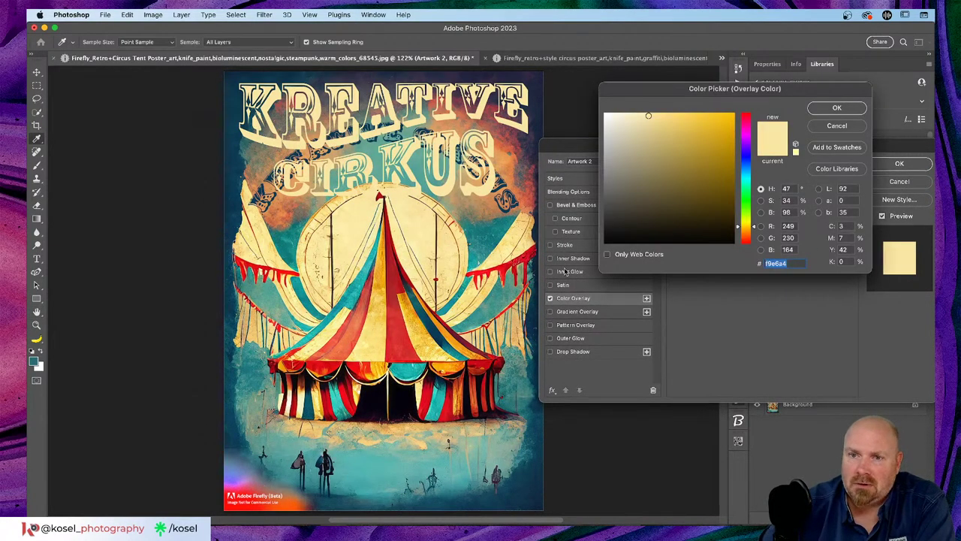
pyautogui.click(407, 345)
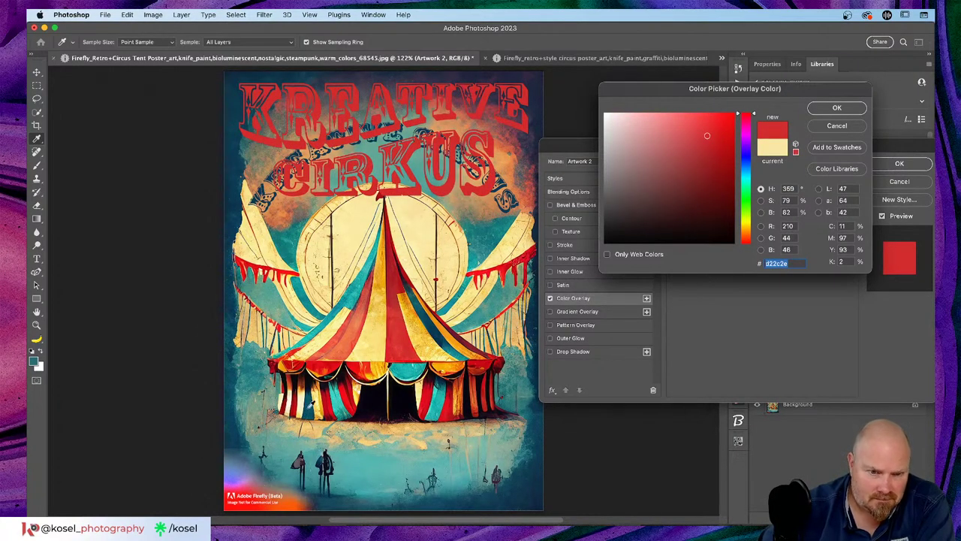
pyautogui.click(308, 408)
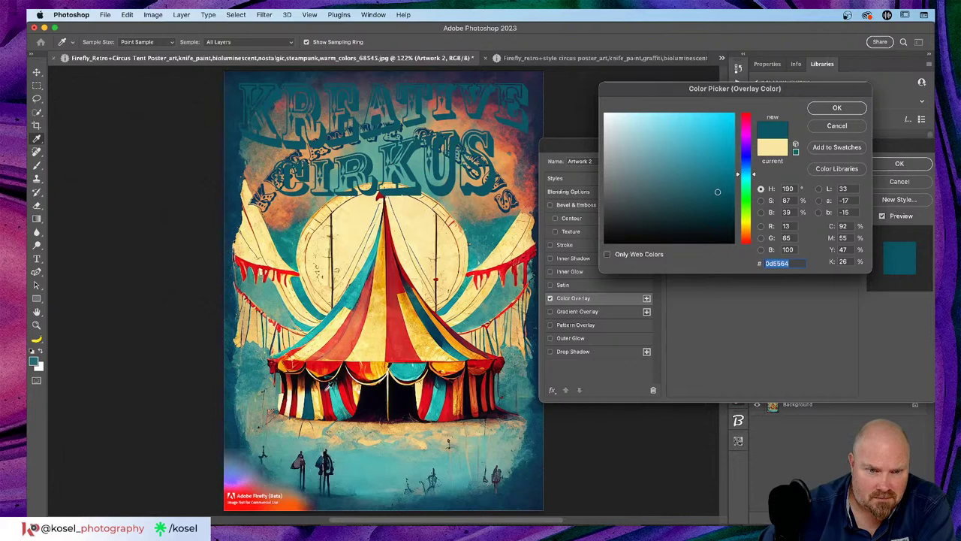
pyautogui.click(334, 388)
pyautogui.click(346, 342)
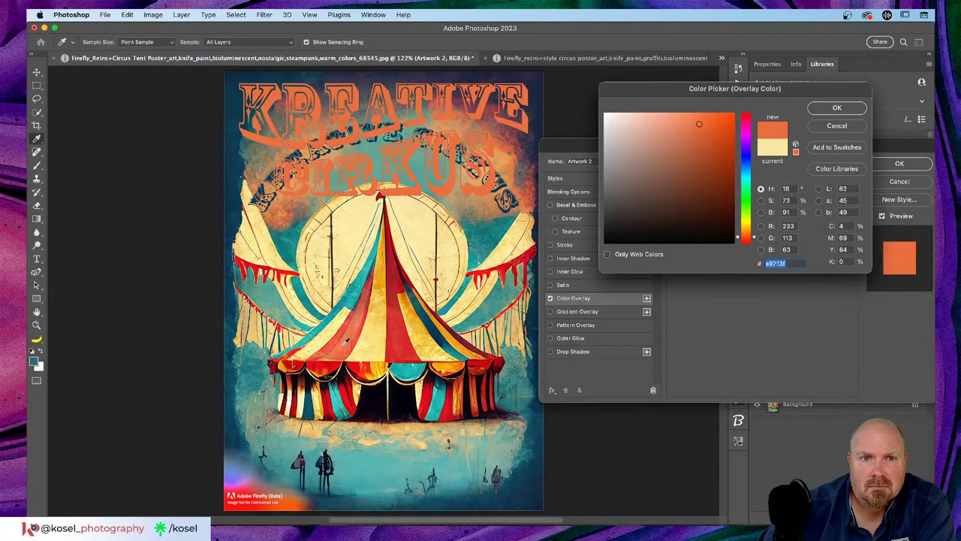
pyautogui.click(337, 339)
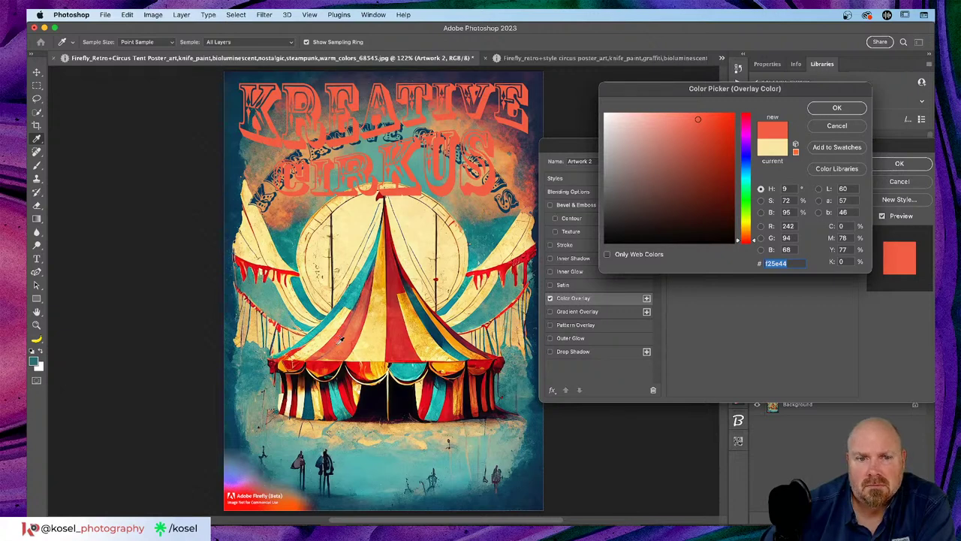
pyautogui.click(843, 112)
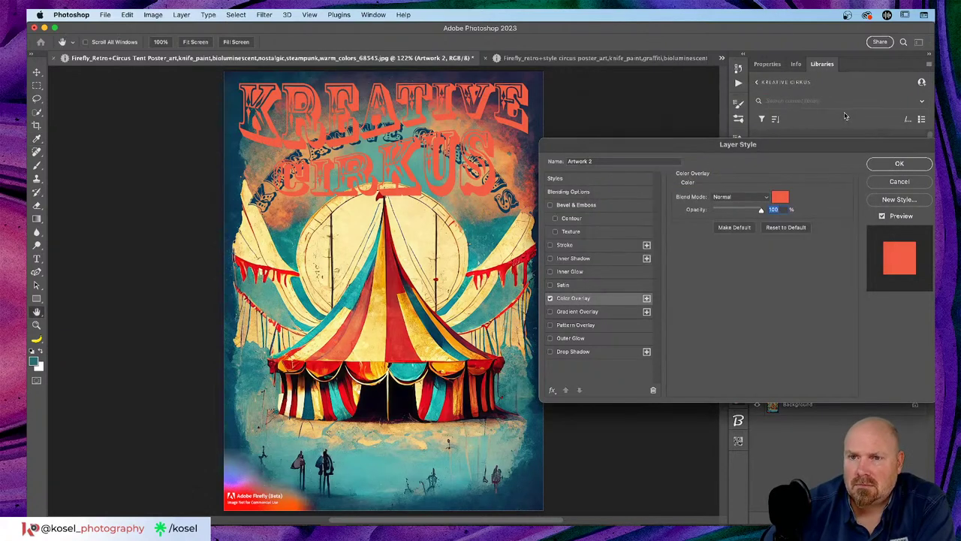
pyautogui.click(899, 164)
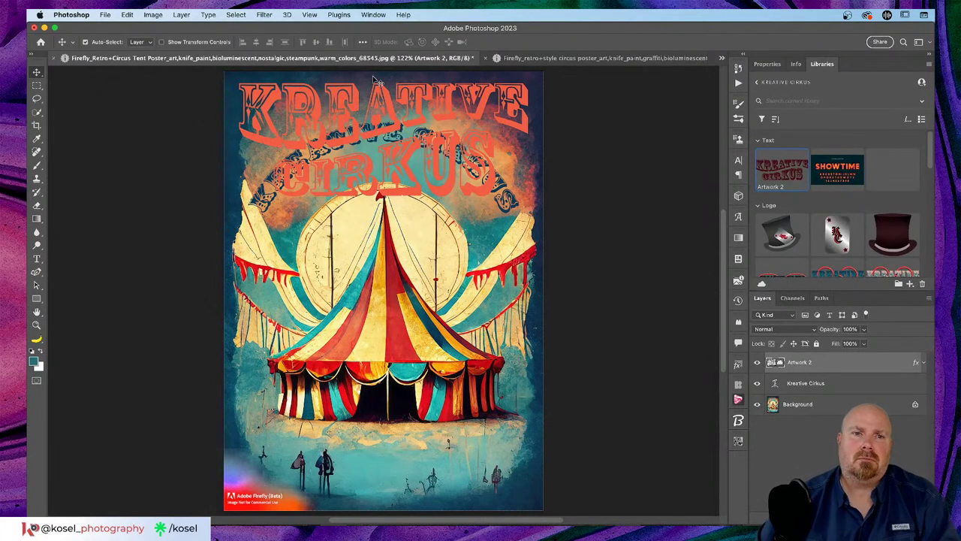
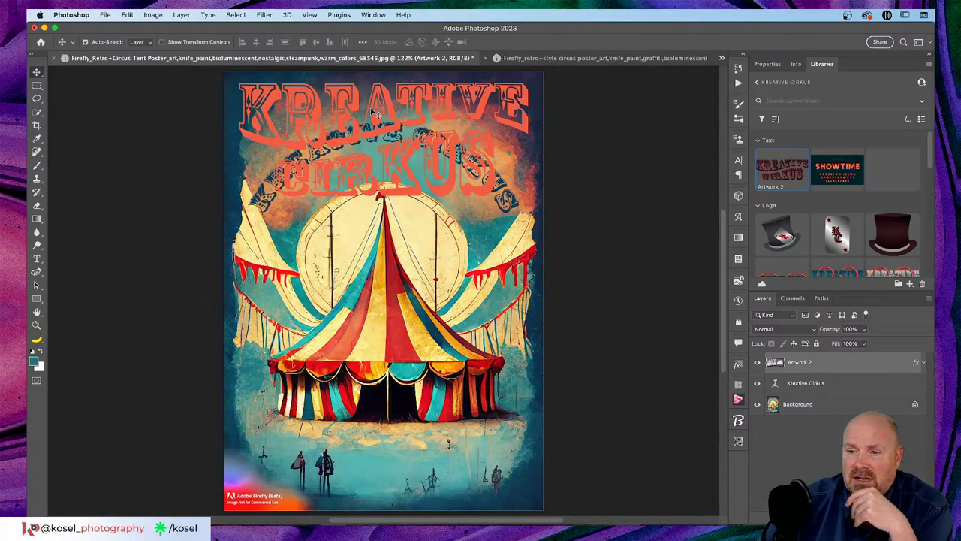
# Move the arched Kreative Cirkus title down over the tent's lower roof, then select the Artwork 2 lettering.
pyautogui.click(384, 129)
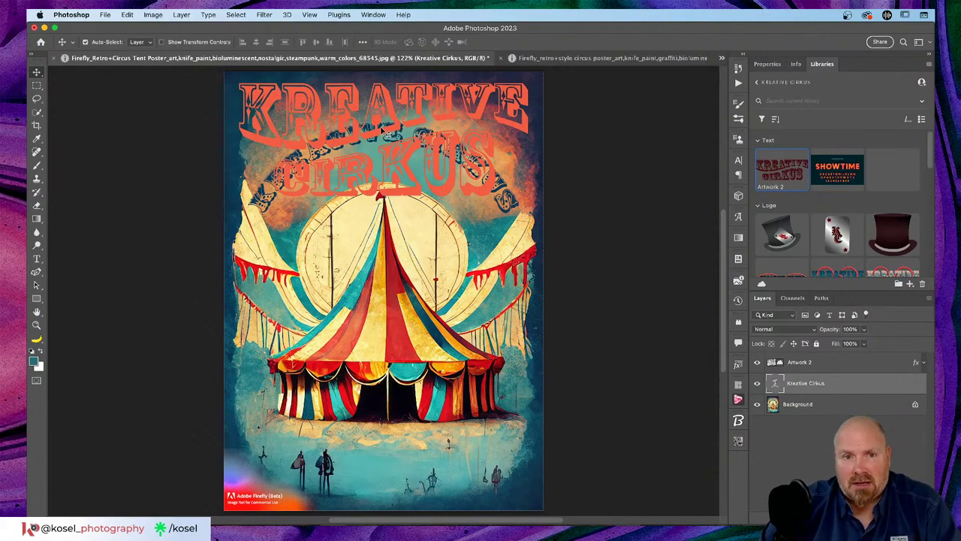
pyautogui.moveTo(384, 129); pyautogui.dragTo(389, 301)
pyautogui.click(403, 149)
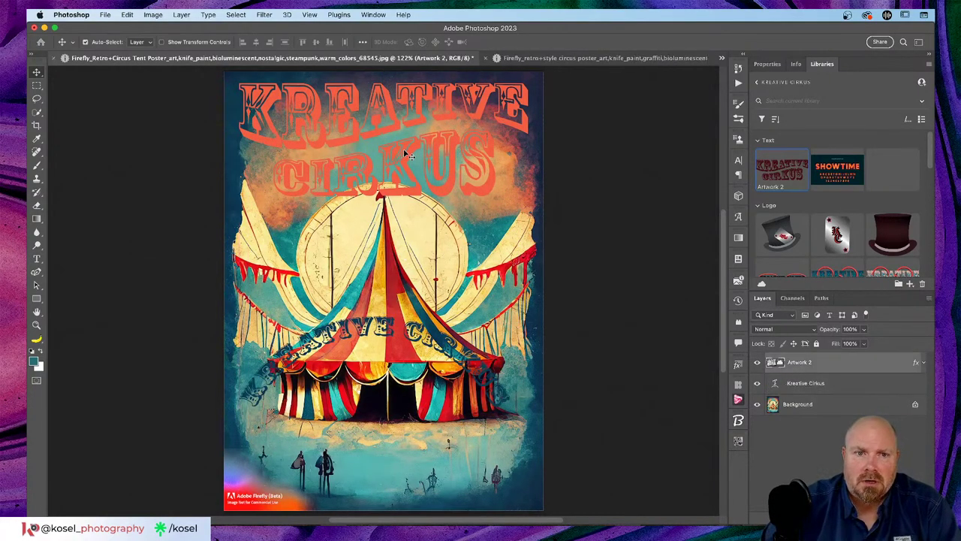
pyautogui.press('super+t')
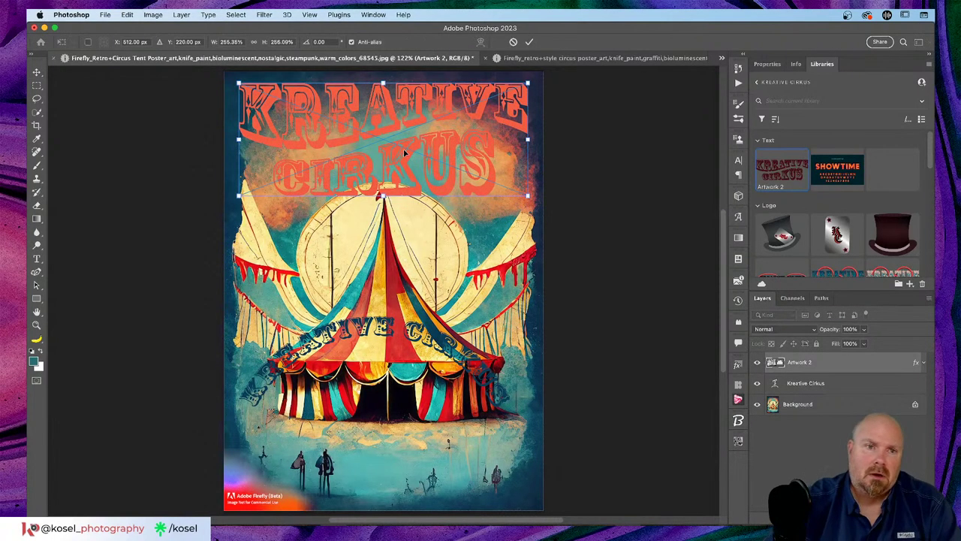
pyautogui.moveTo(529, 83); pyautogui.dragTo(490, 111)
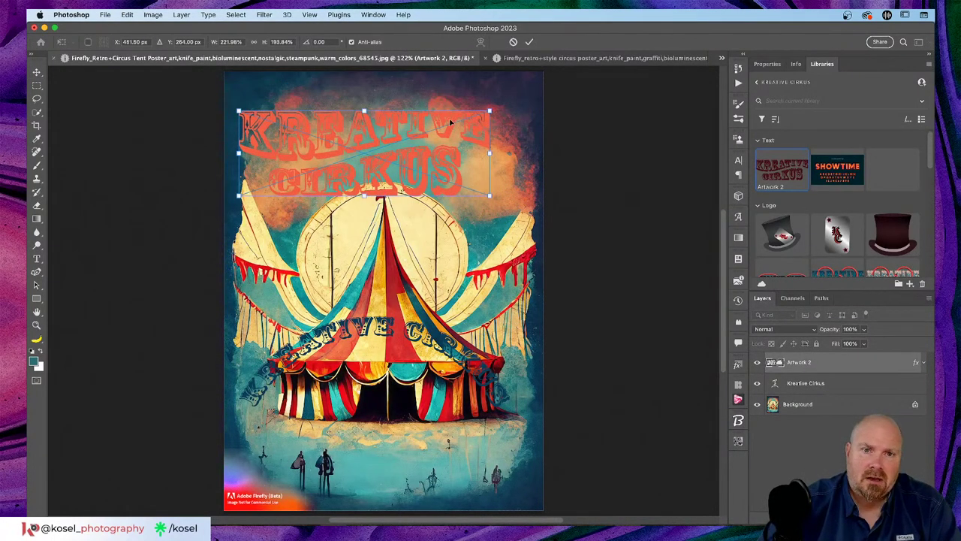
pyautogui.click(512, 42)
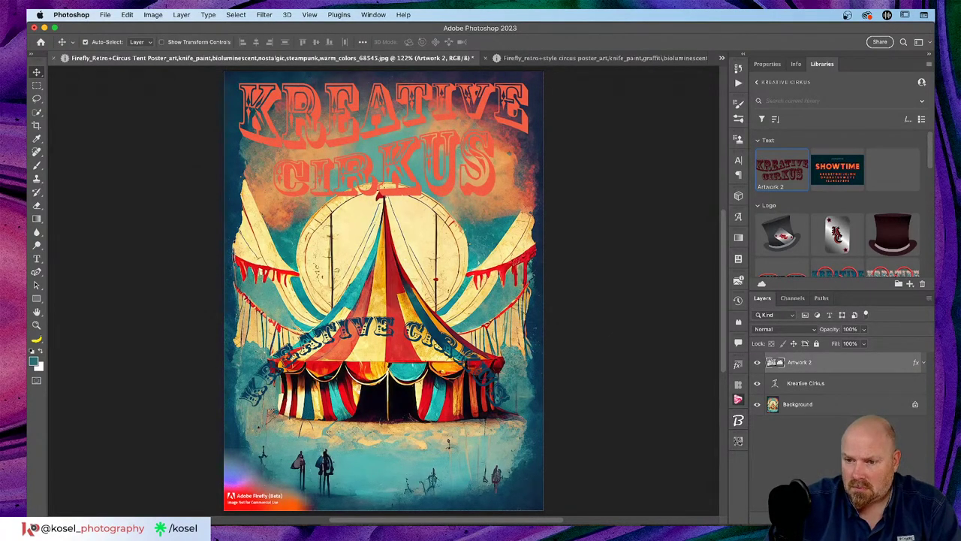
# Delete the Artwork 2 lettering from the poster.
pyautogui.press('BackSpace')
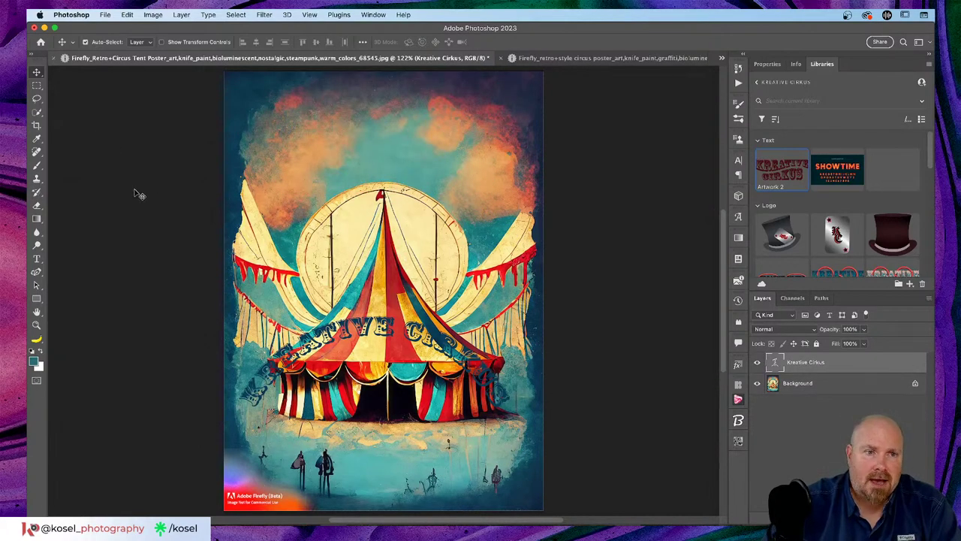
pyautogui.press('y')
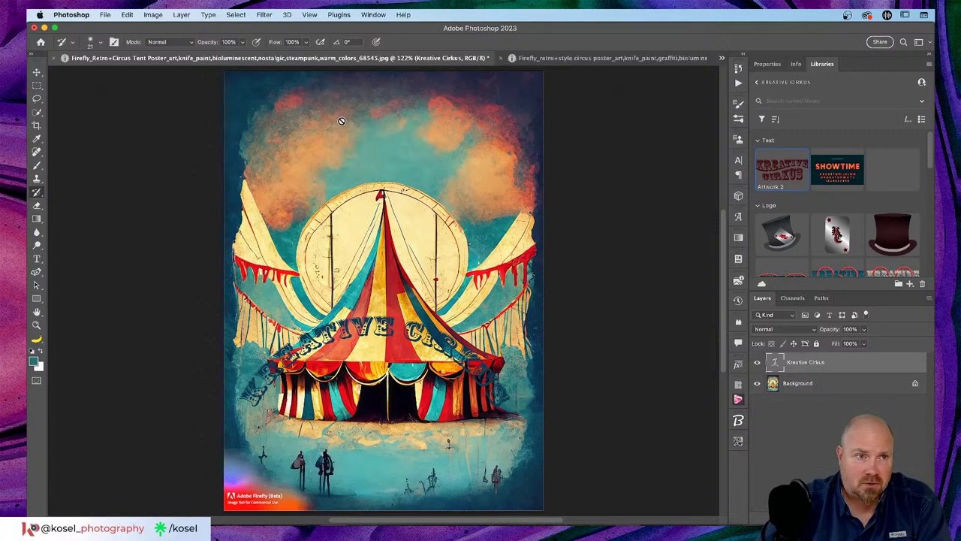
# Add a two-line text layer reading KREATIVE CIRKUS in the sky above the tent, set in 85 pt Zebrawood Std Regular.
pyautogui.press('t')
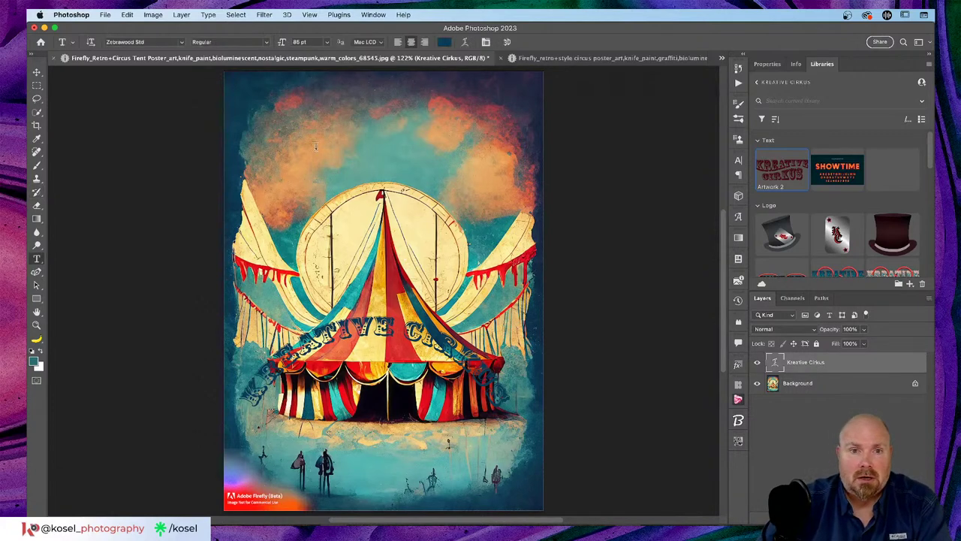
pyautogui.click(336, 131)
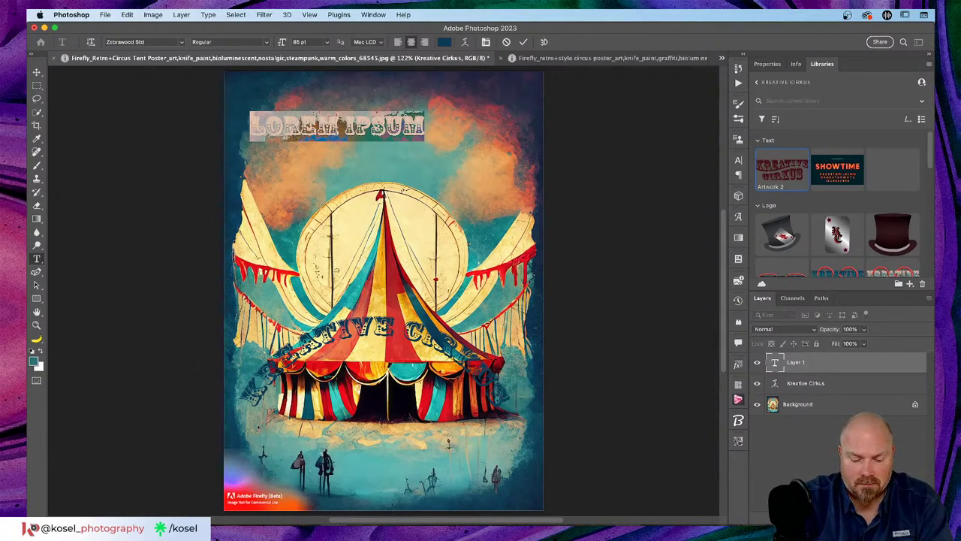
pyautogui.write('KREA')
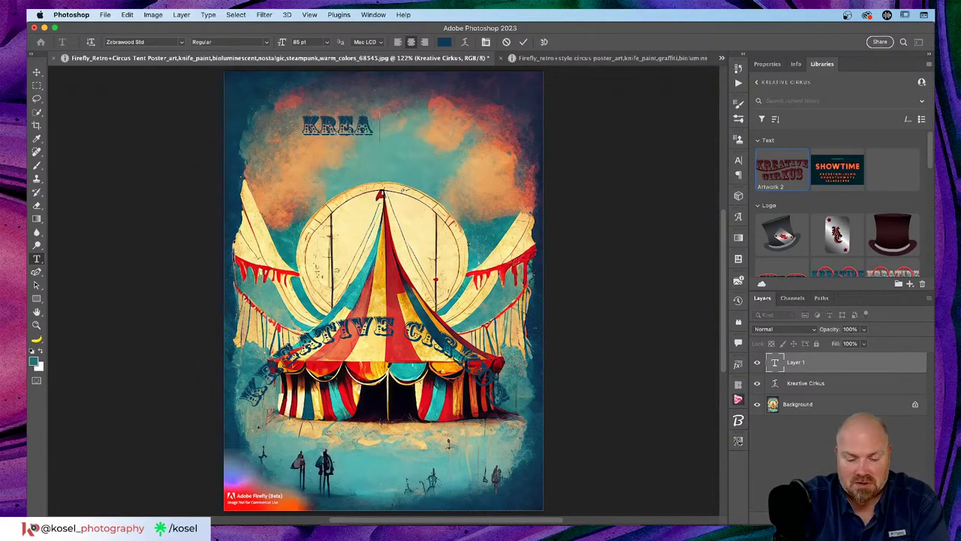
pyautogui.write('TIVE')
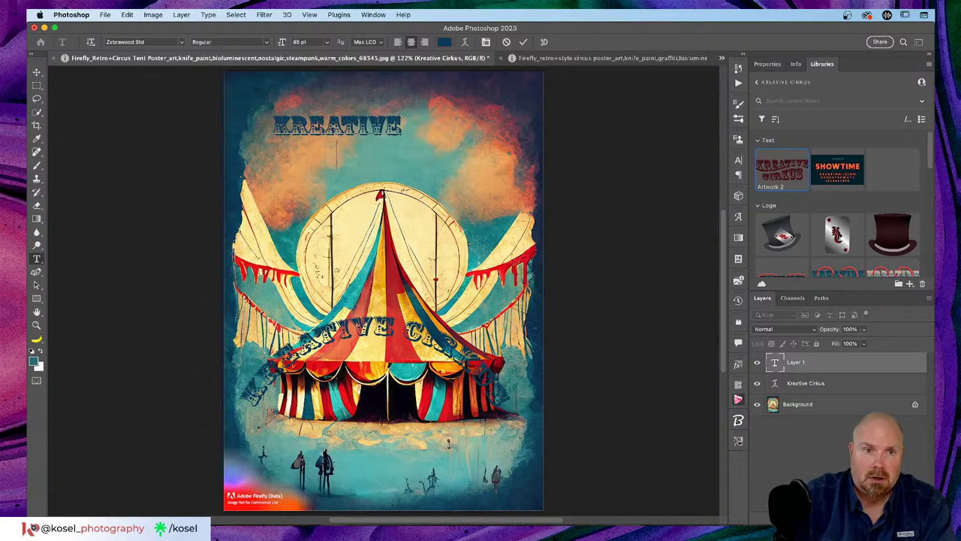
pyautogui.press('Return')
pyautogui.write('CIRKUS')
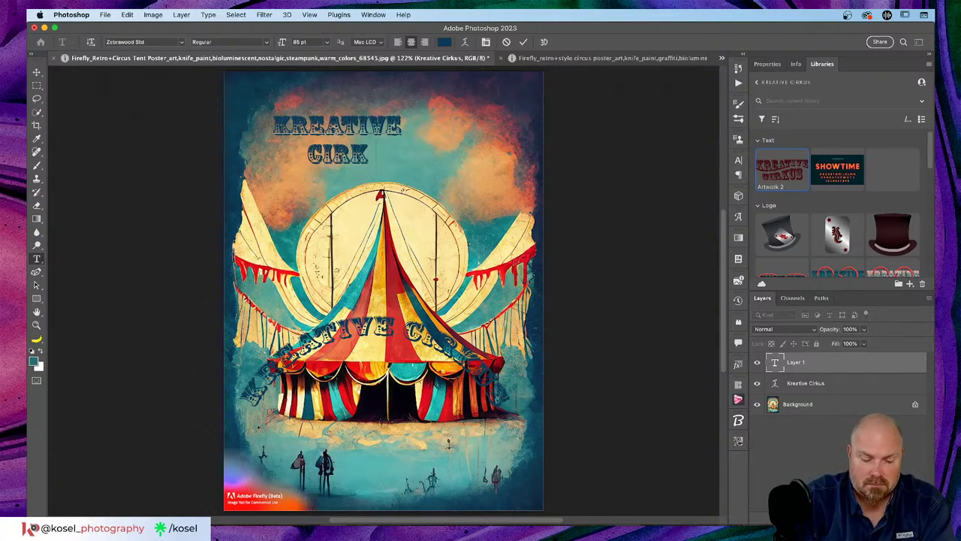
pyautogui.click(523, 42)
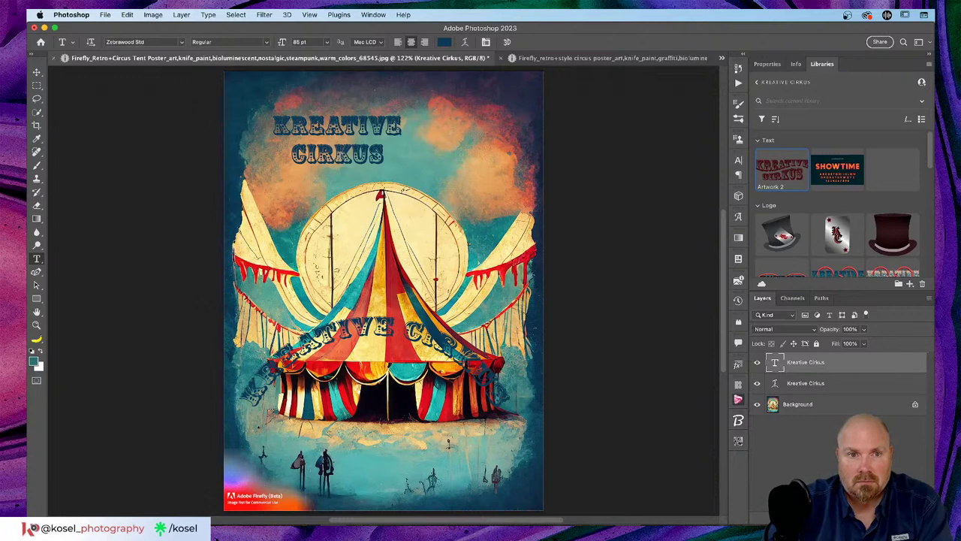
# Set the two-line title's leading to 72 pt and kerning to 0, and commit the text edit.
pyautogui.press('Return')
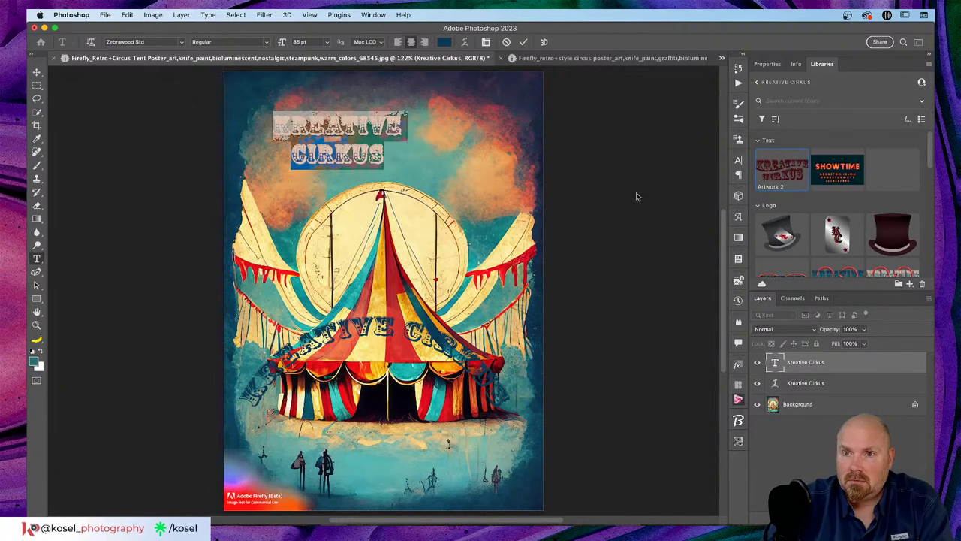
pyautogui.click(767, 64)
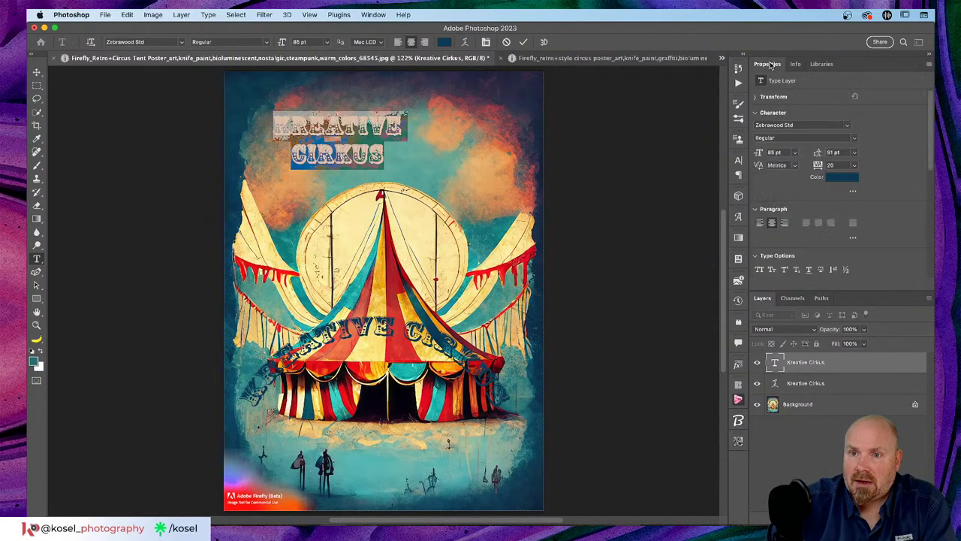
pyautogui.moveTo(818, 154); pyautogui.dragTo(806, 154)
pyautogui.click(797, 165)
pyautogui.click(787, 187)
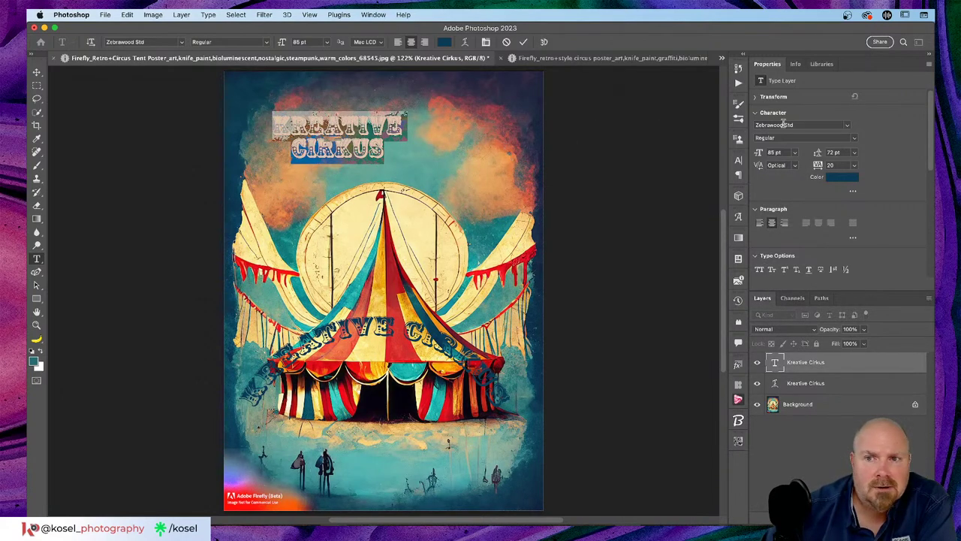
pyautogui.moveTo(761, 169); pyautogui.dragTo(761, 169)
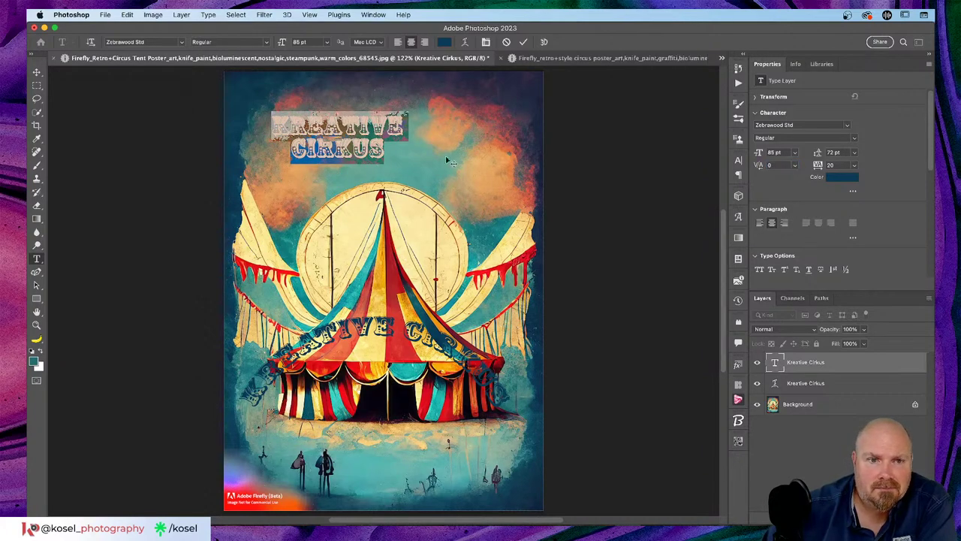
pyautogui.press('super+plus')
pyautogui.press('super+plus')
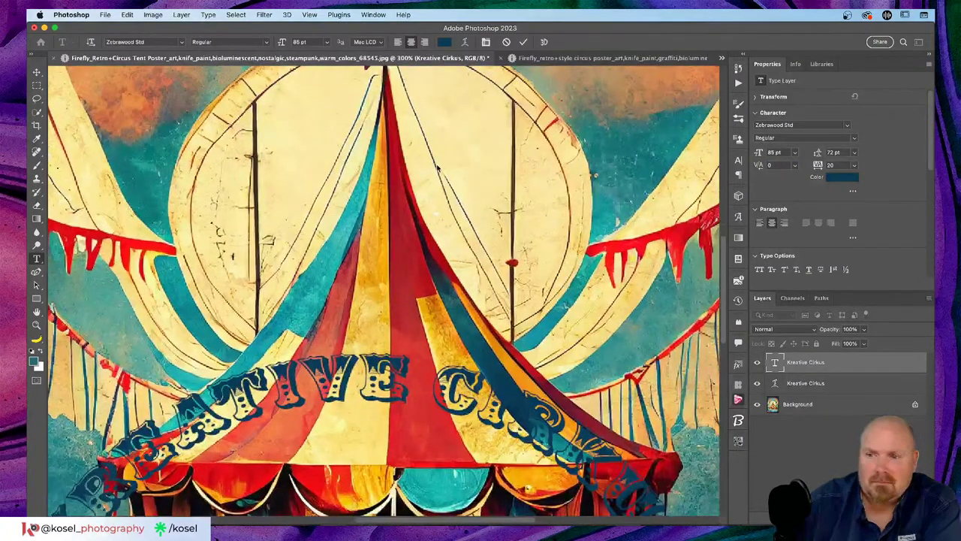
pyautogui.scroll(5, 440, 172)
pyautogui.scroll(-10, 440, 180)
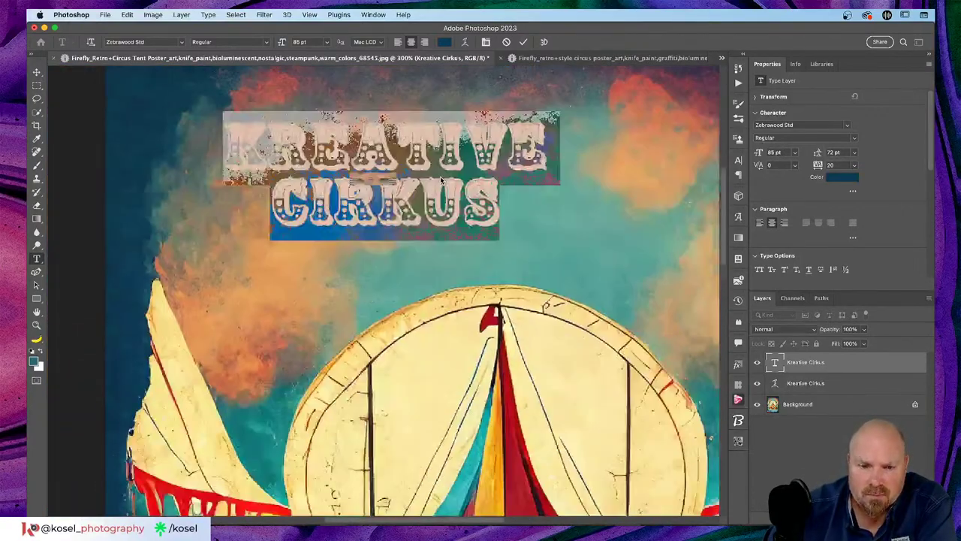
pyautogui.scroll(2, 440, 181)
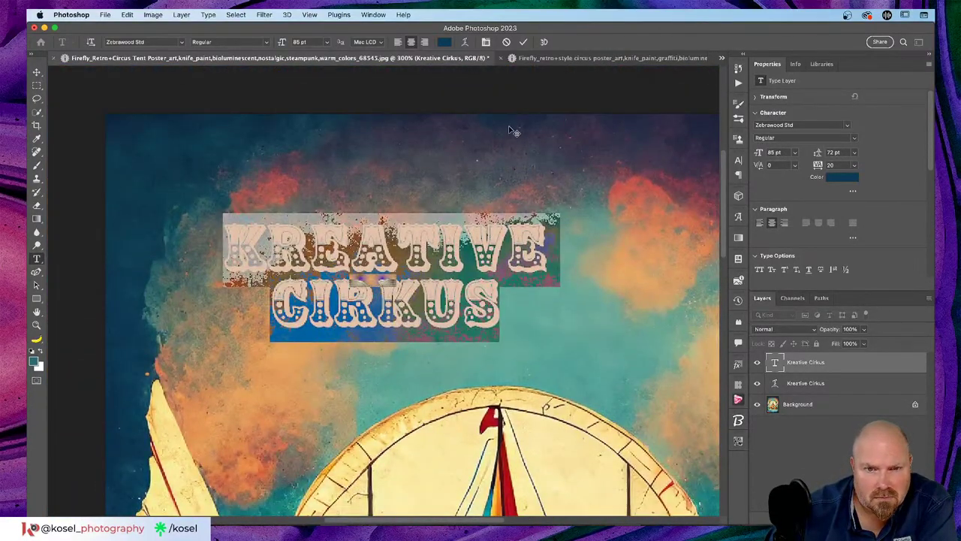
pyautogui.click(524, 42)
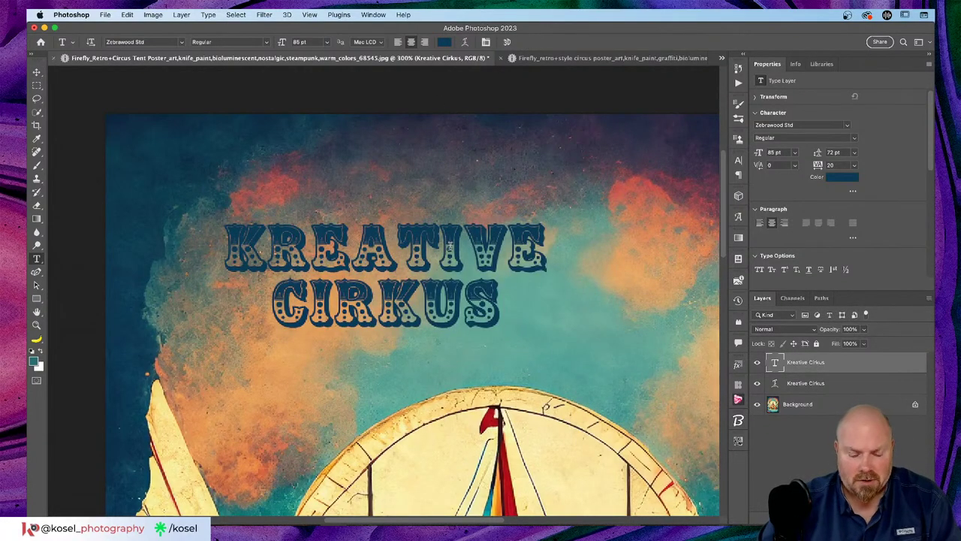
# Duplicate the two-line title just below the original and set the copy's font style to Fill.
pyautogui.press('v')
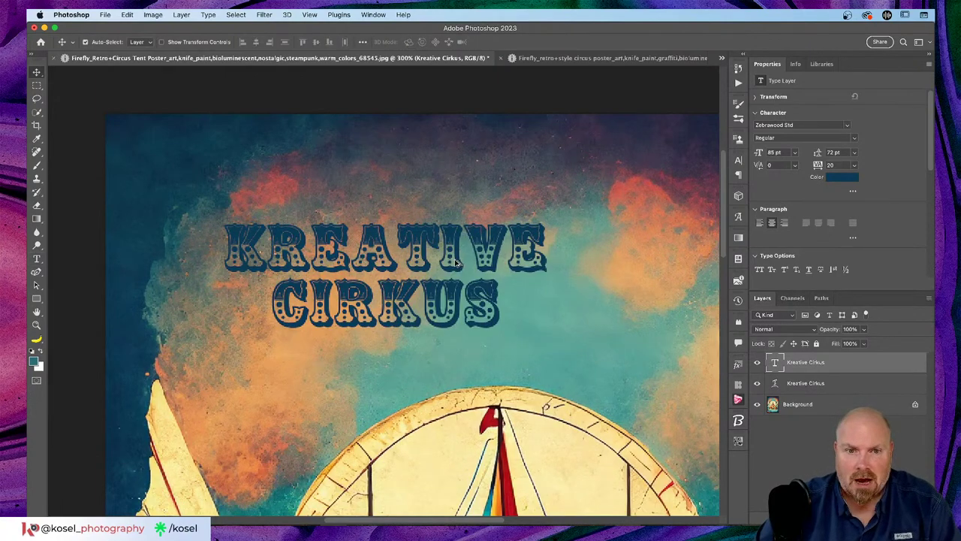
pyautogui.moveTo(458, 262); pyautogui.dragTo(546, 404)
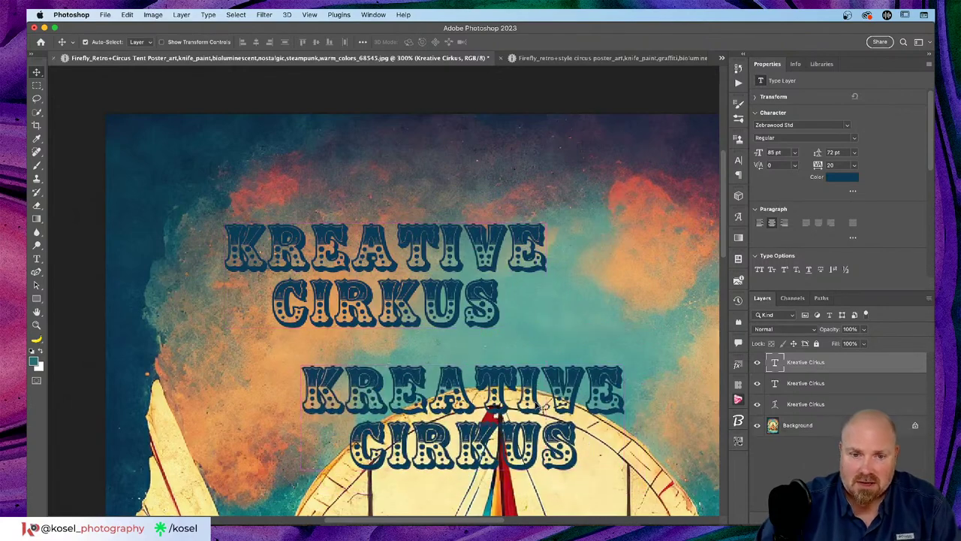
pyautogui.press('t')
pyautogui.click(523, 396)
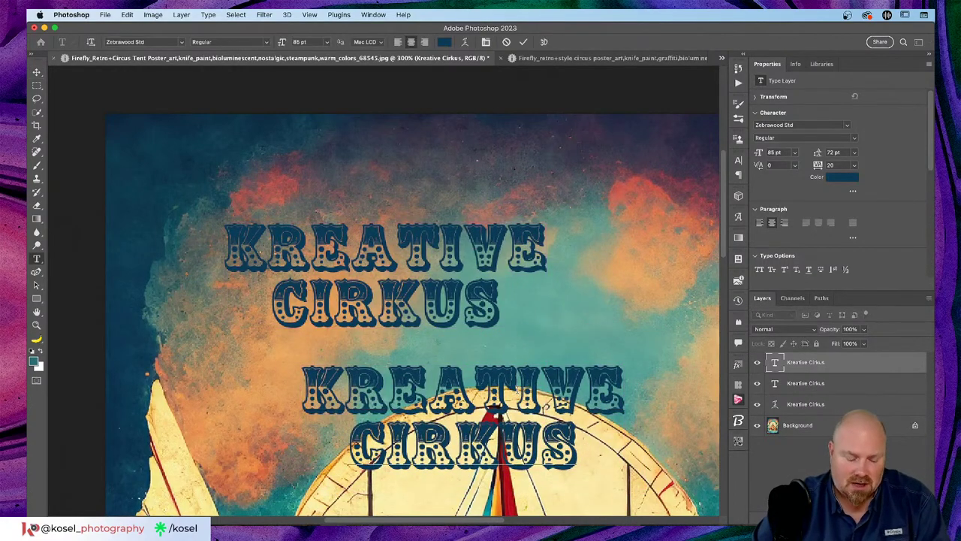
pyautogui.press('super+a')
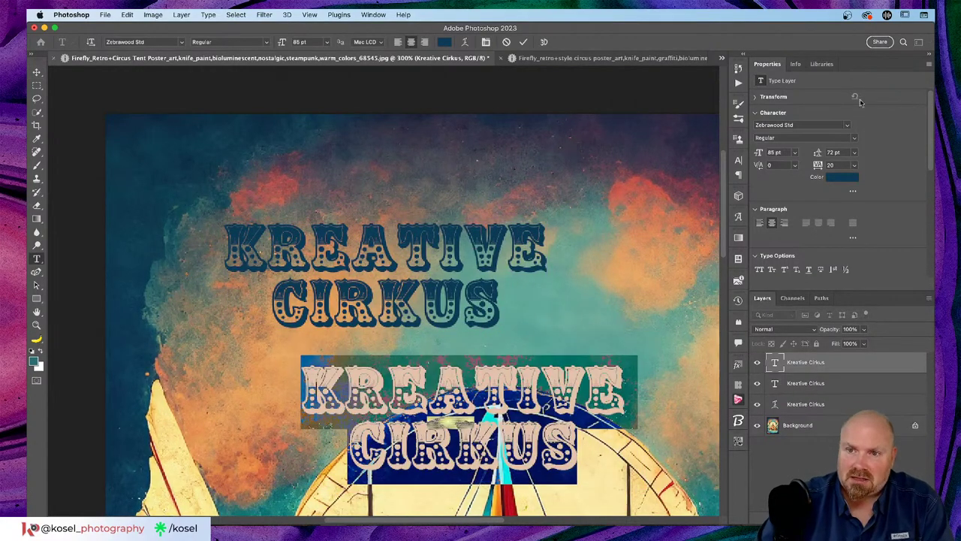
pyautogui.click(852, 141)
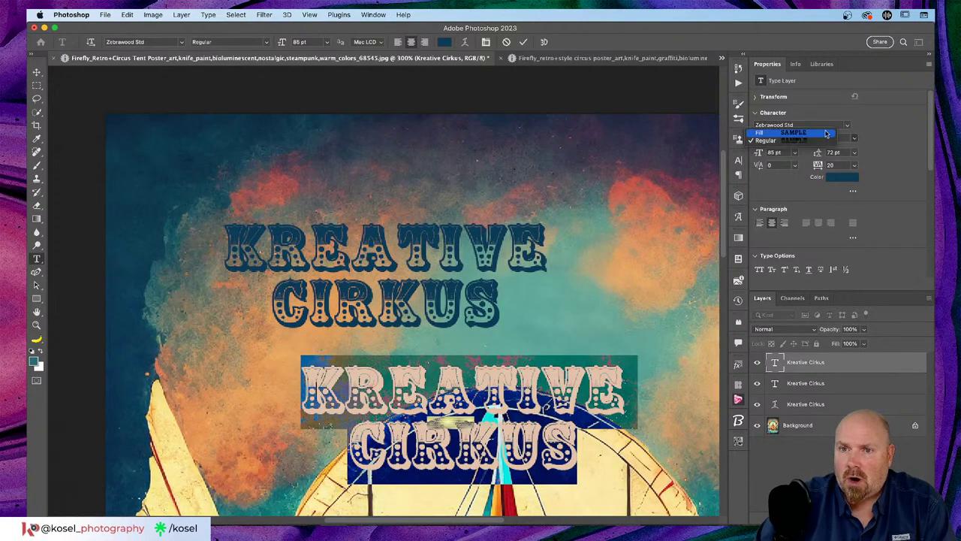
pyautogui.click(773, 134)
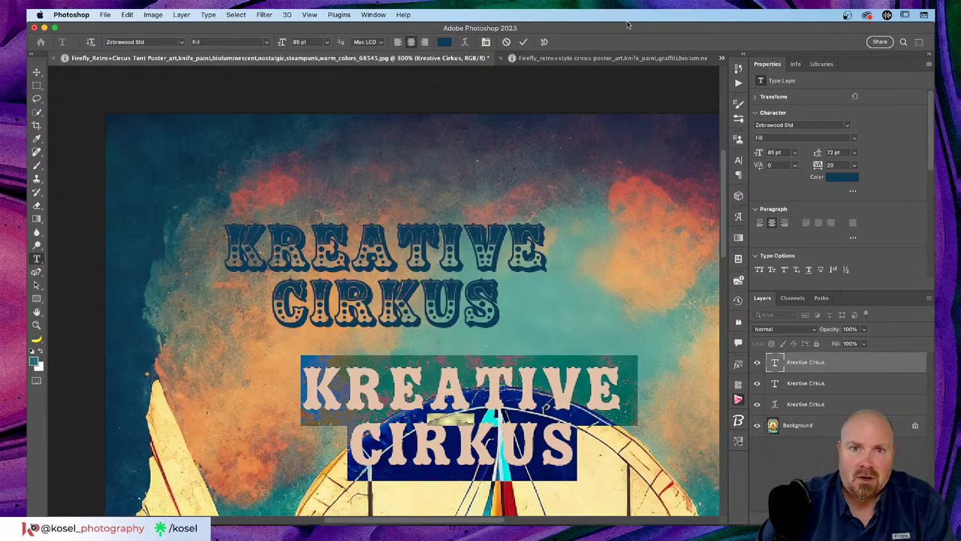
pyautogui.click(523, 42)
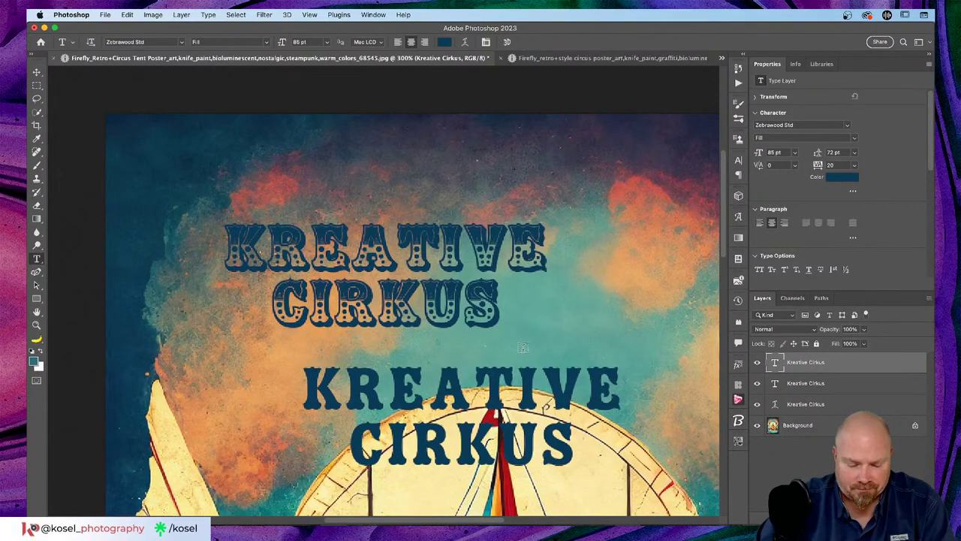
# Change the duplicate title's text color to pale cream fdeaa6, sampled from the circle behind the tent.
pyautogui.click(847, 178)
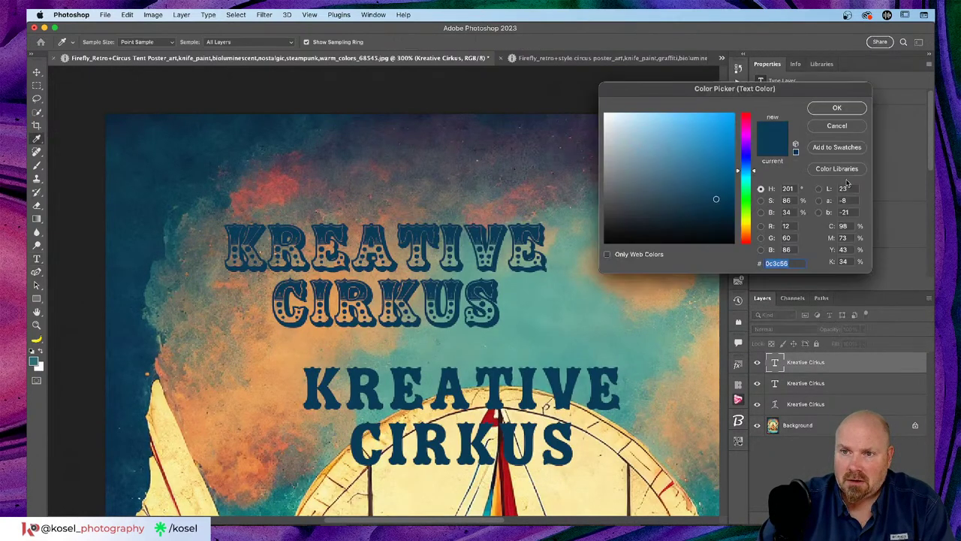
pyautogui.click(593, 474)
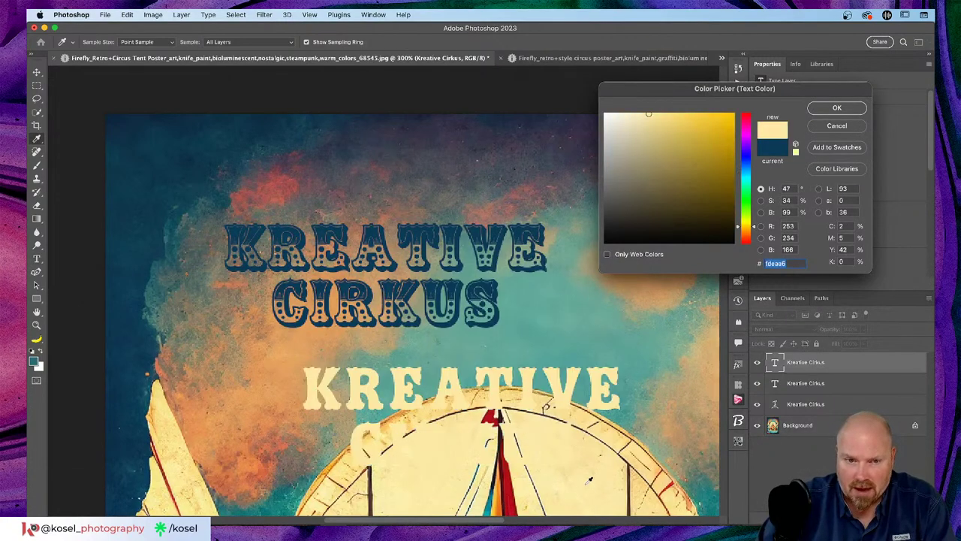
pyautogui.click(854, 109)
# Align the cream title copy exactly over the blue title and place its layer beneath the blue one.
pyautogui.press('v')
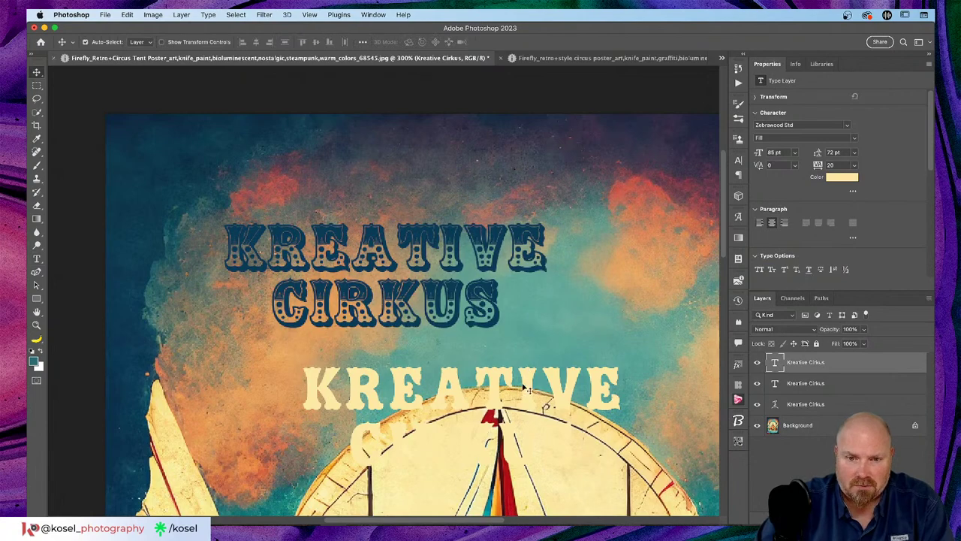
pyautogui.moveTo(530, 388); pyautogui.dragTo(455, 242)
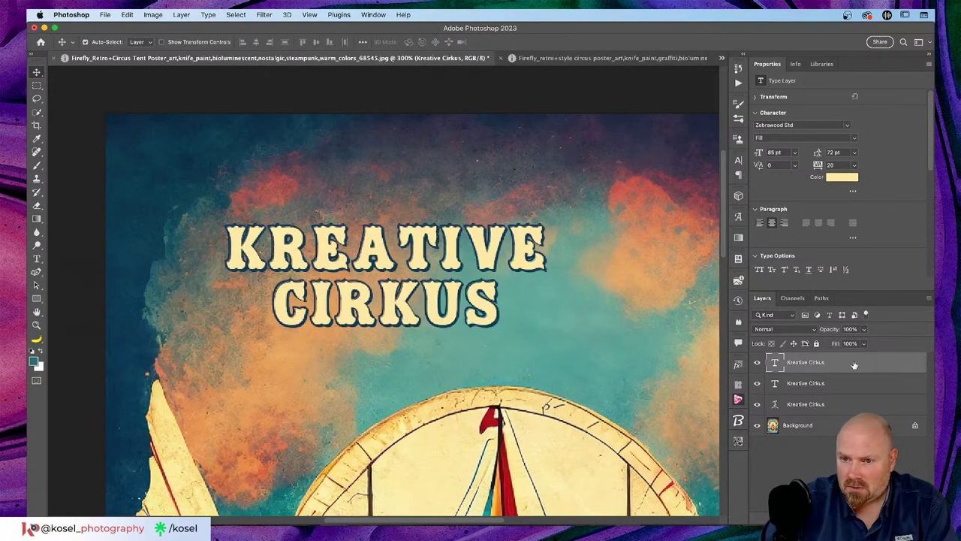
pyautogui.moveTo(854, 364); pyautogui.dragTo(853, 398)
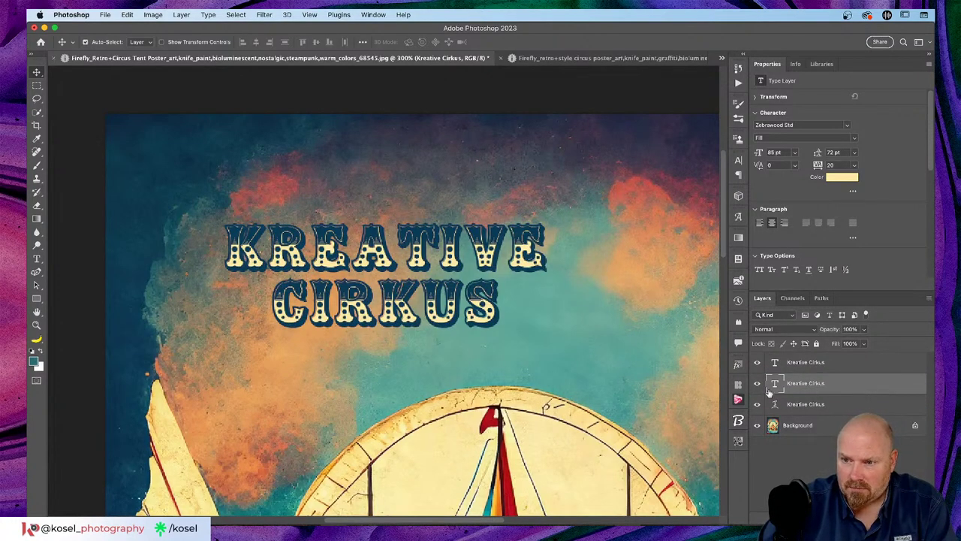
# Rename the cream title's layer as Kreative Cirkus back.
pyautogui.doubleClick(802, 385)
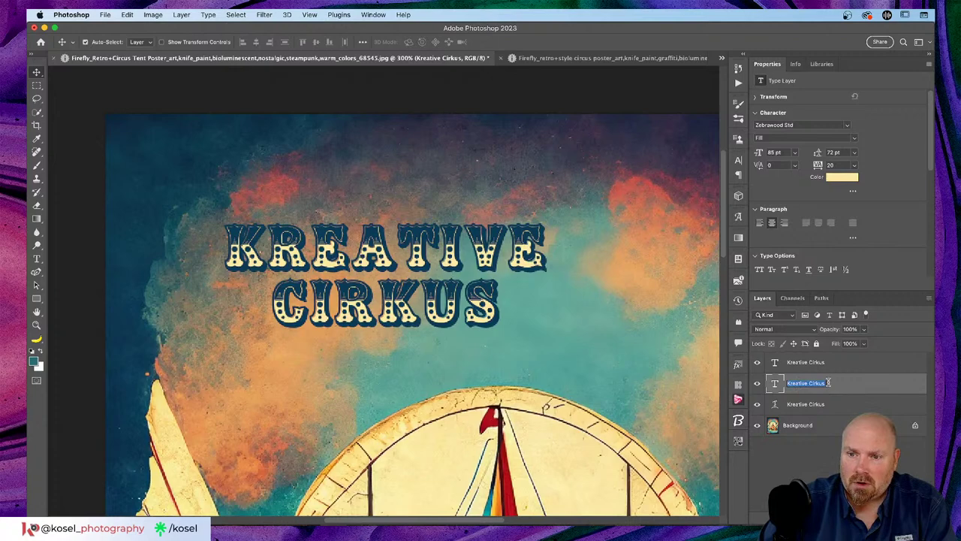
pyautogui.click(829, 383)
pyautogui.write('bac')
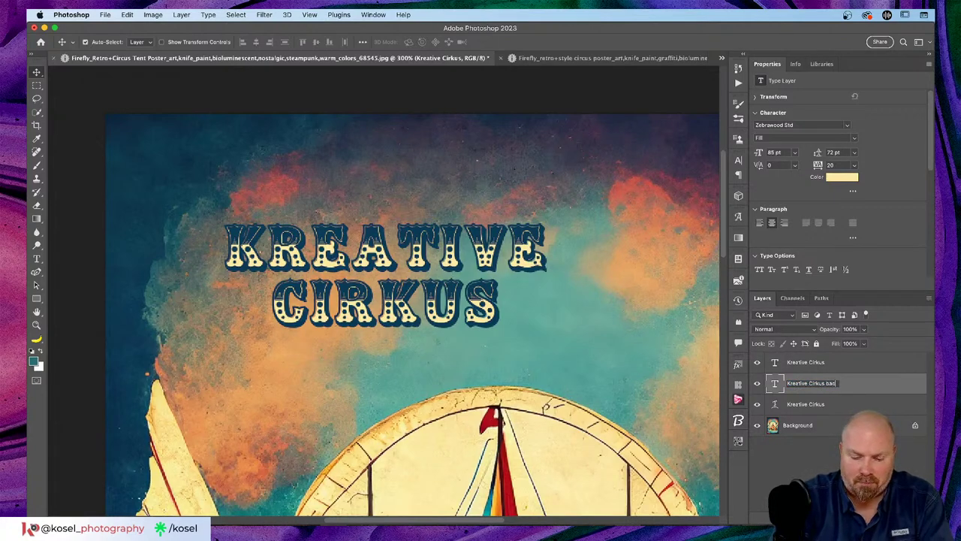
pyautogui.write('k')
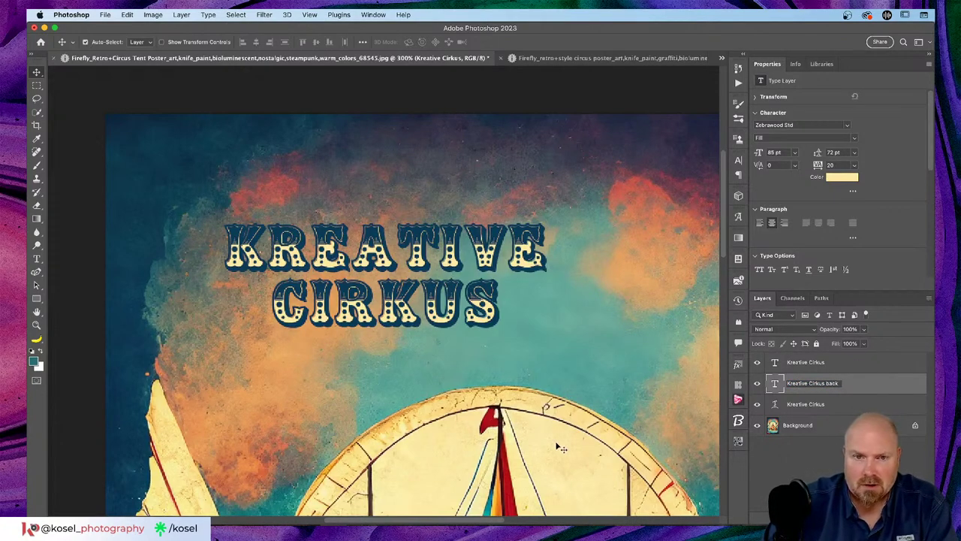
pyautogui.press('super+0')
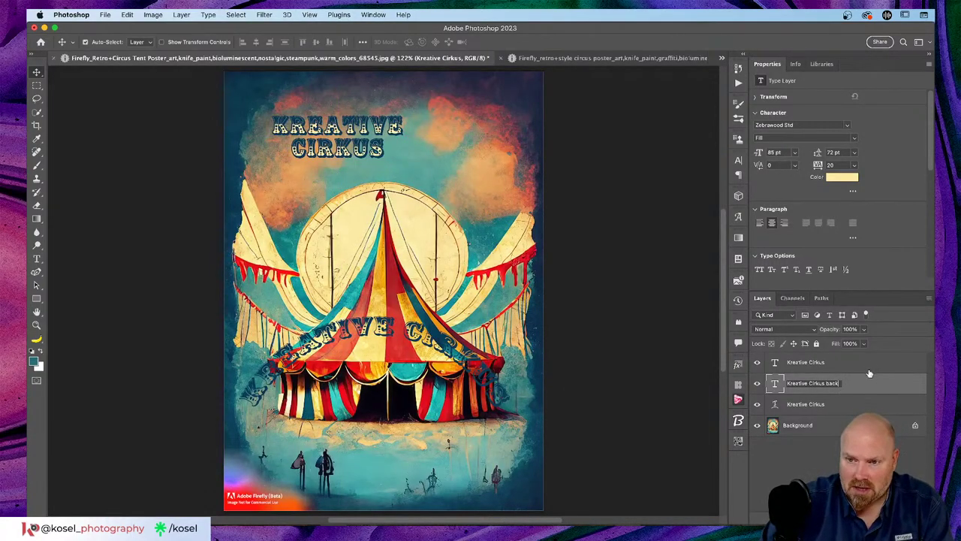
pyautogui.press('Return')
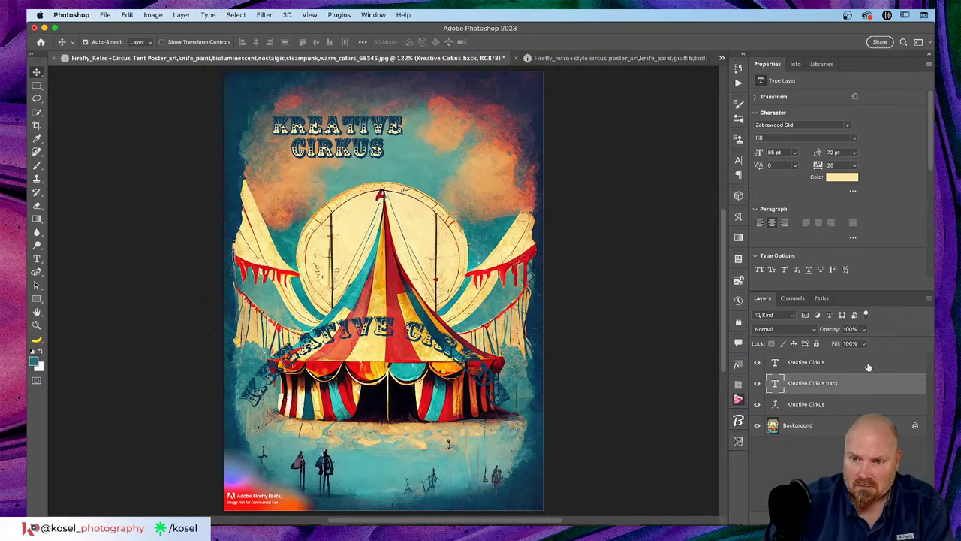
# Group the blue title layer with the Kreative Cirkus back layer and name the group Title.
pyautogui.keyDown('shift'); pyautogui.click(851, 366); pyautogui.keyUp('shift')
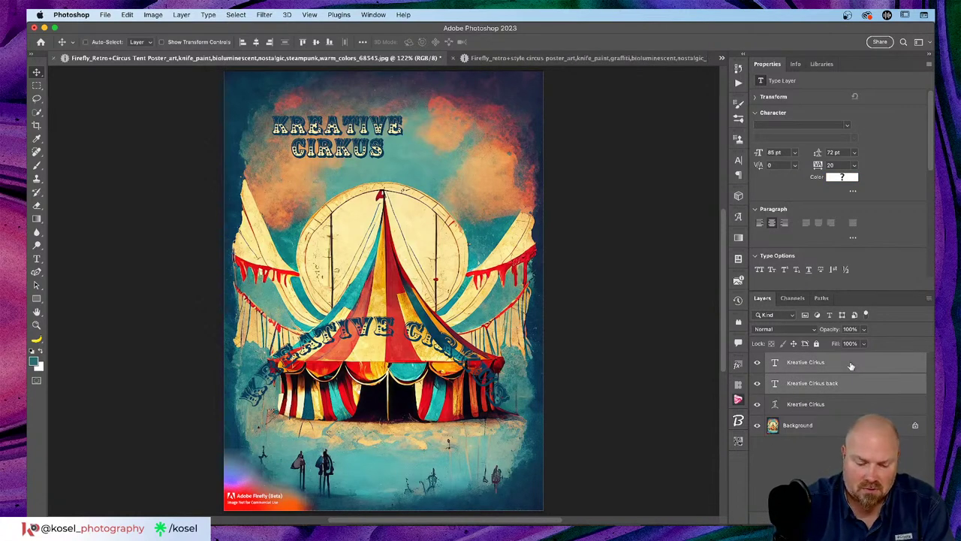
pyautogui.press('super+g')
pyautogui.doubleClick(795, 358)
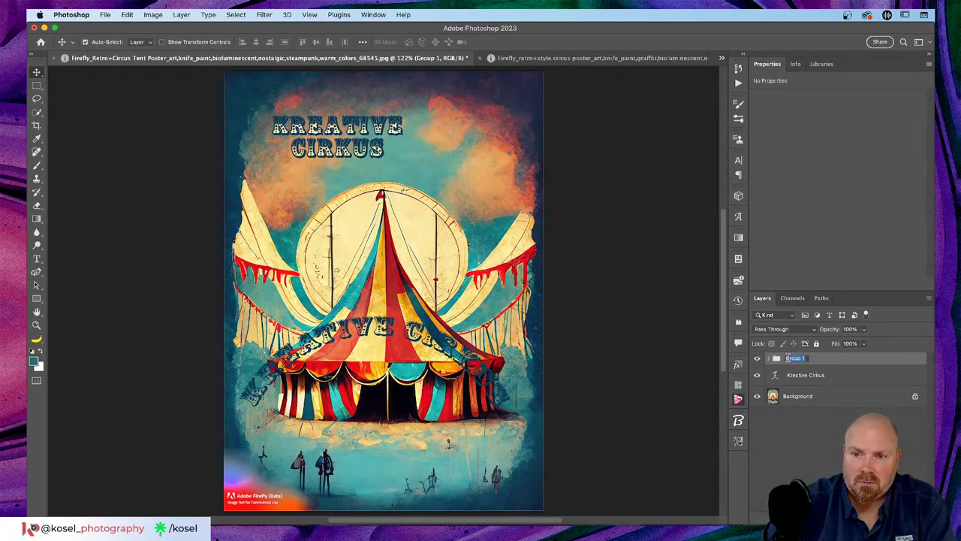
pyautogui.write('Title')
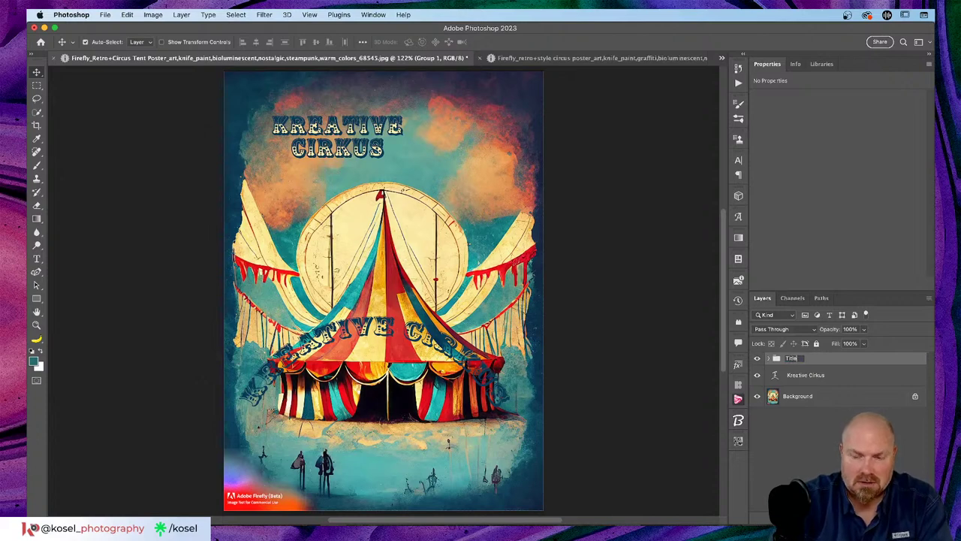
pyautogui.press('Return')
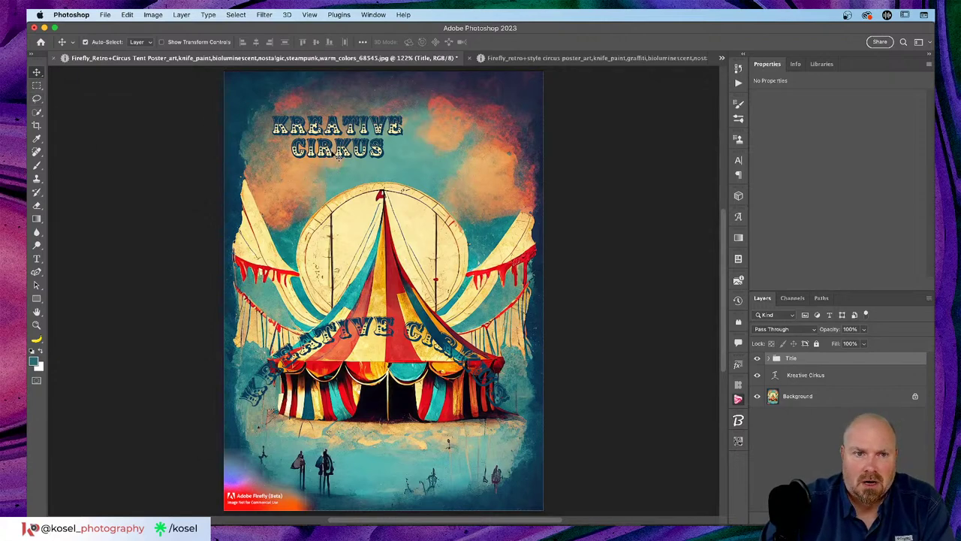
pyautogui.moveTo(344, 156); pyautogui.dragTo(415, 163)
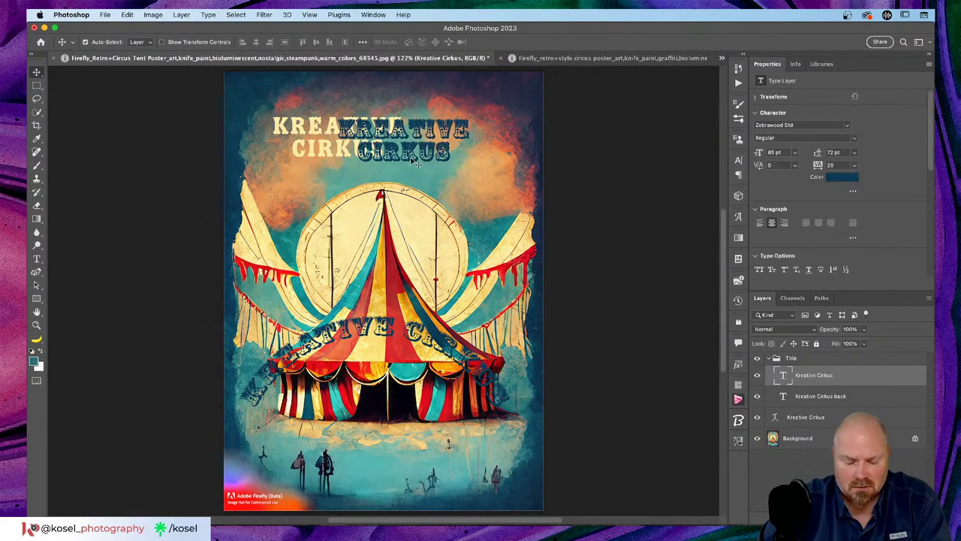
pyautogui.press('super+a')
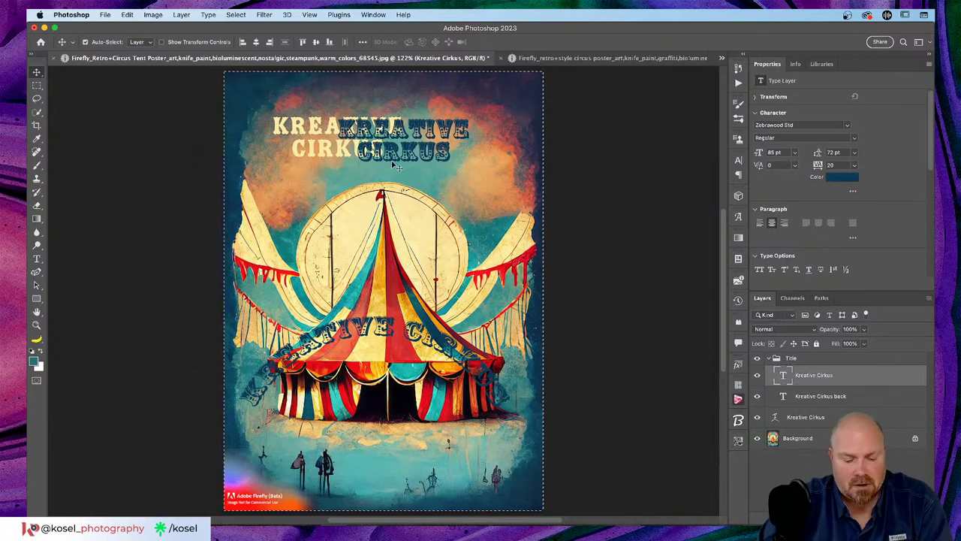
pyautogui.press('super')
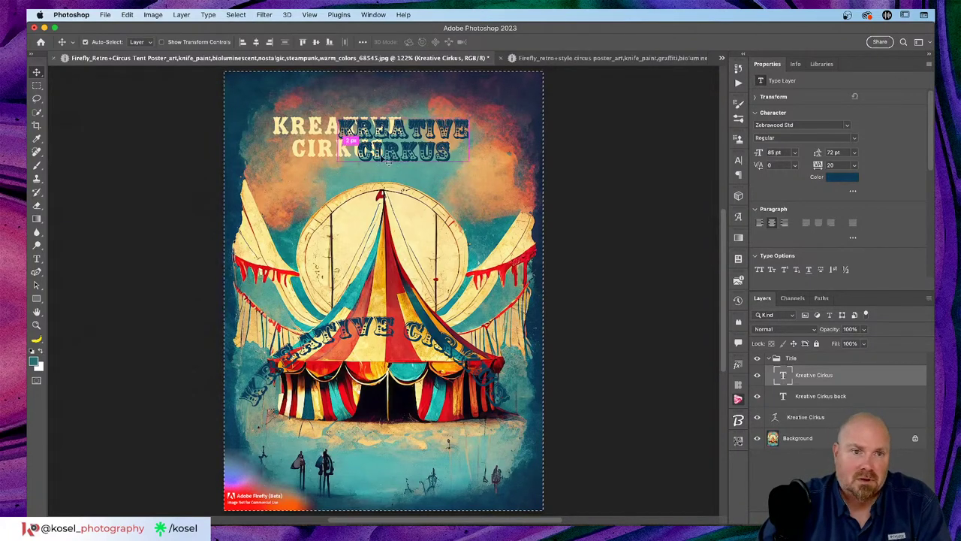
pyautogui.press('super+z')
pyautogui.press('super+z')
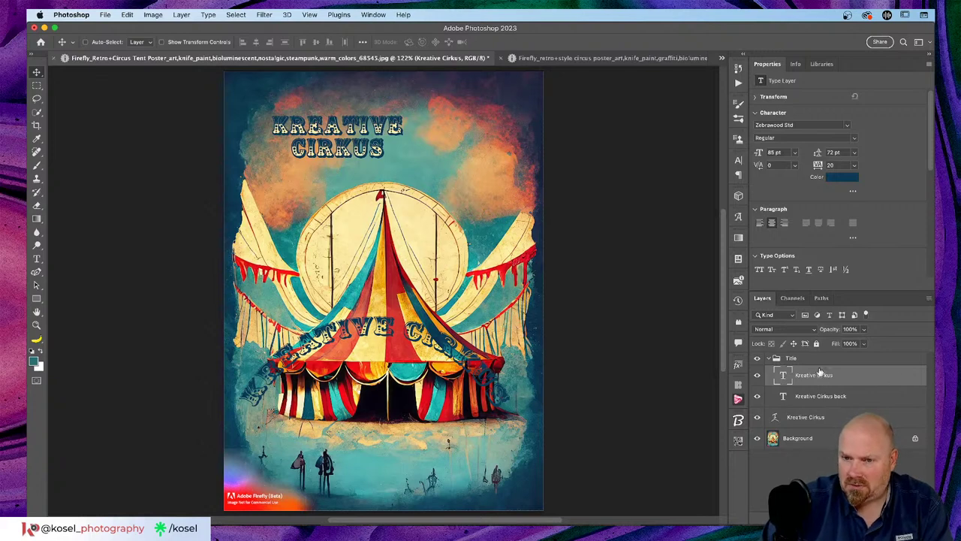
# Convert the collapsed Title group to a smart object and center it in the sky above the tent at about X 302, Y 157 px.
pyautogui.click(768, 359)
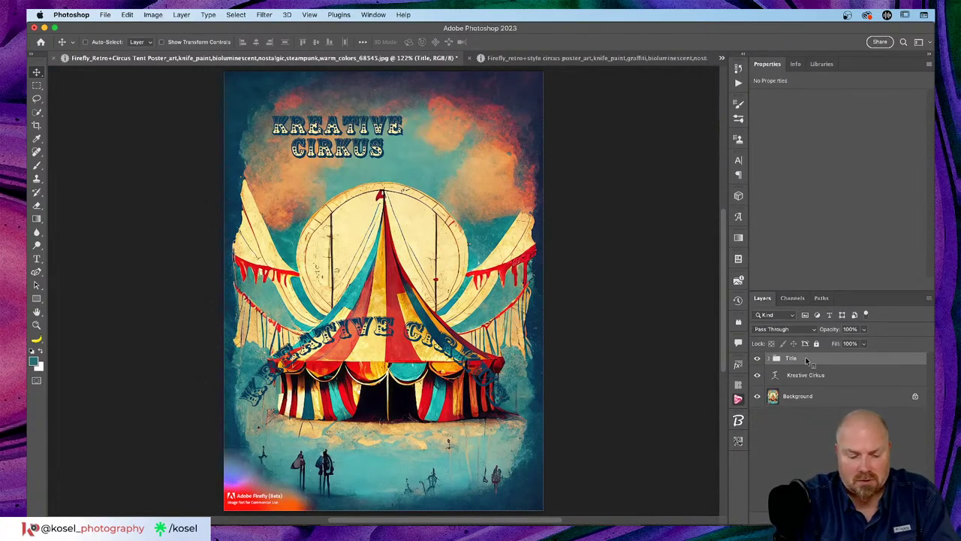
pyautogui.press('super+alt+s')
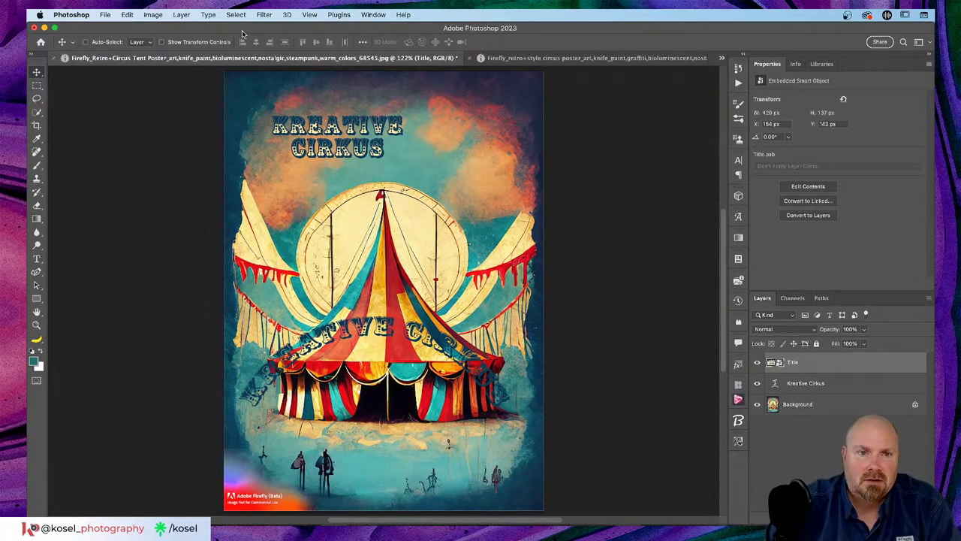
pyautogui.moveTo(351, 147); pyautogui.dragTo(409, 133)
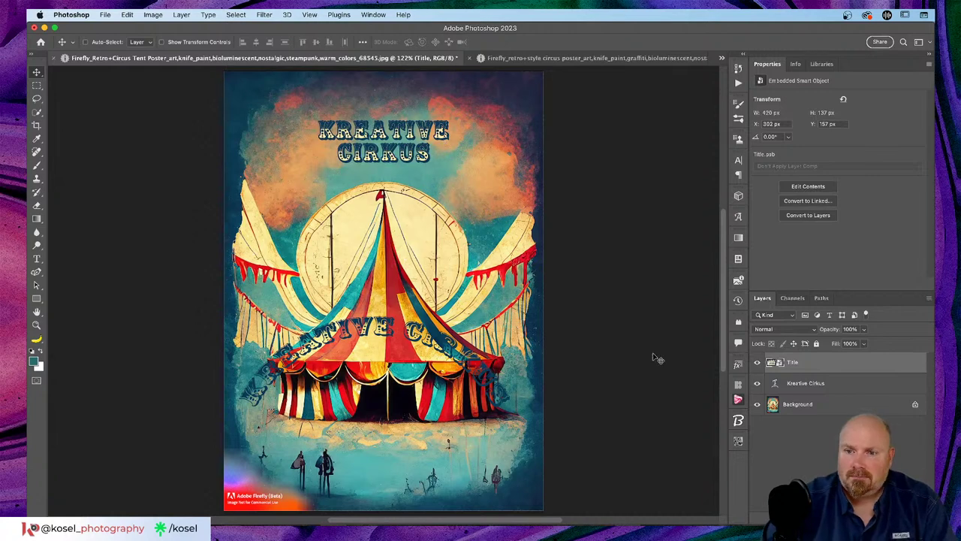
# Open the contents of the Title smart object for editing.
pyautogui.doubleClick(774, 362)
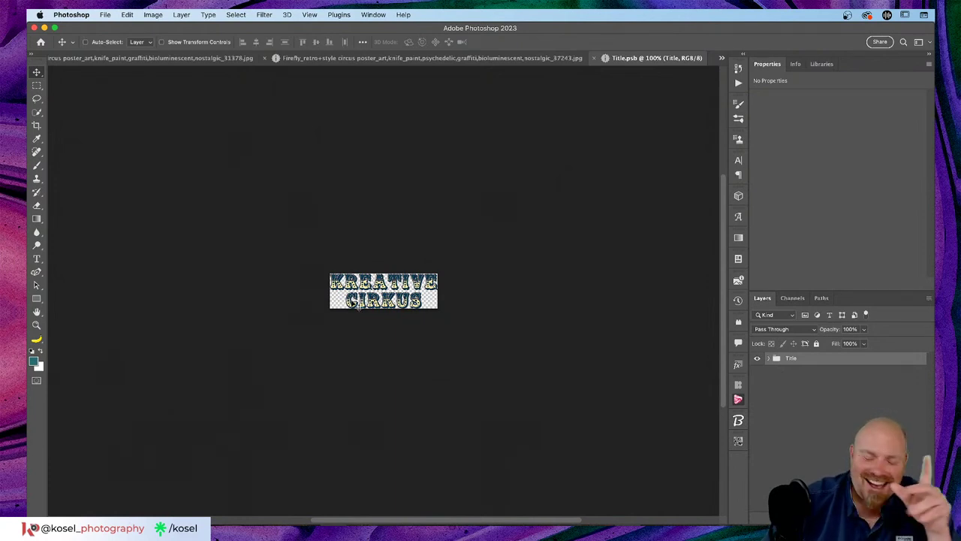
pyautogui.press('super+plus')
pyautogui.press('super+plus')
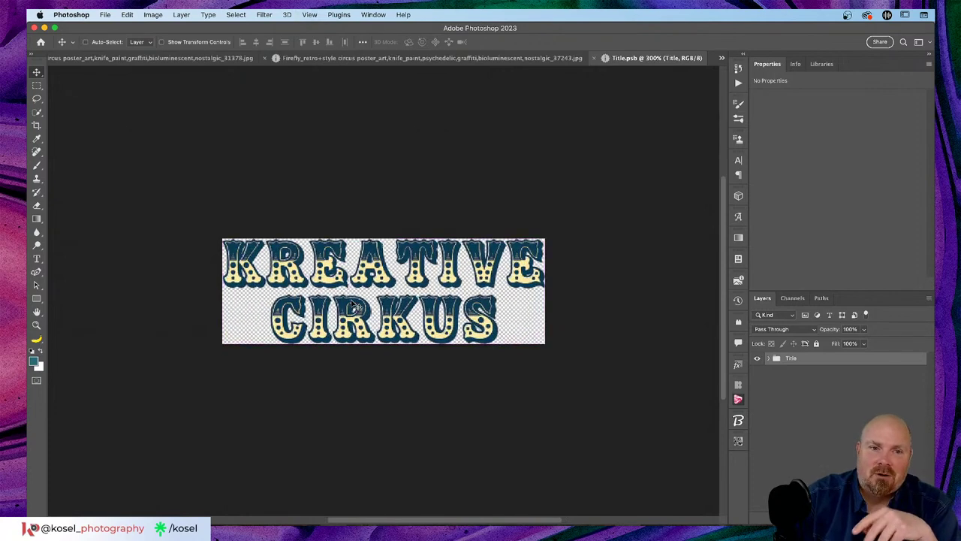
pyautogui.scroll(-1, 448, 289)
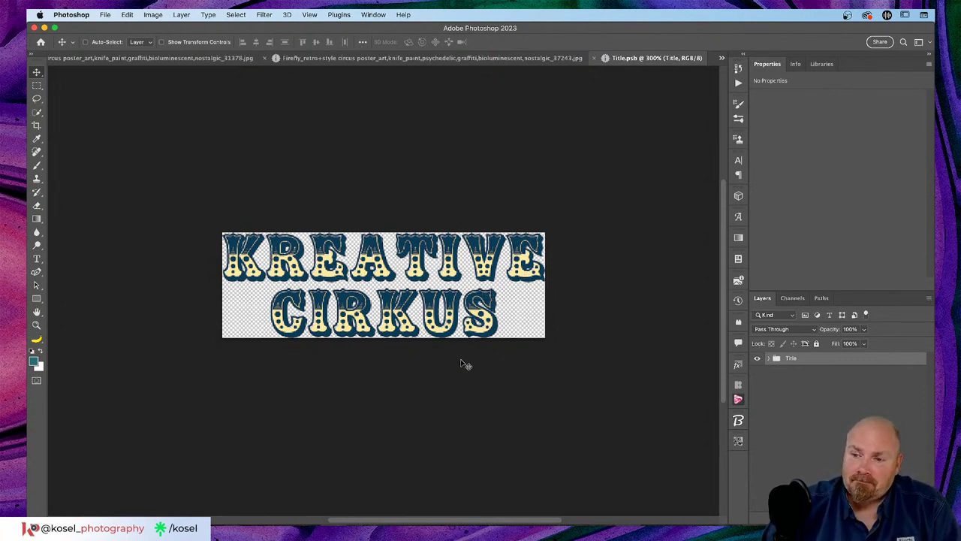
# Start resizing the Title.psb canvas and triple its width to 1260 pixels.
pyautogui.click(131, 15)
pyautogui.moveTo(156, 16)
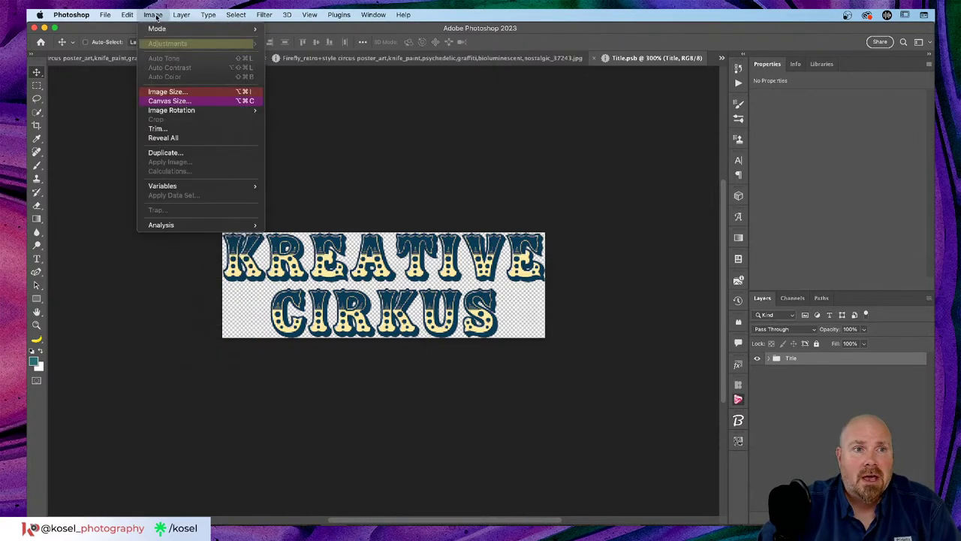
pyautogui.click(170, 101)
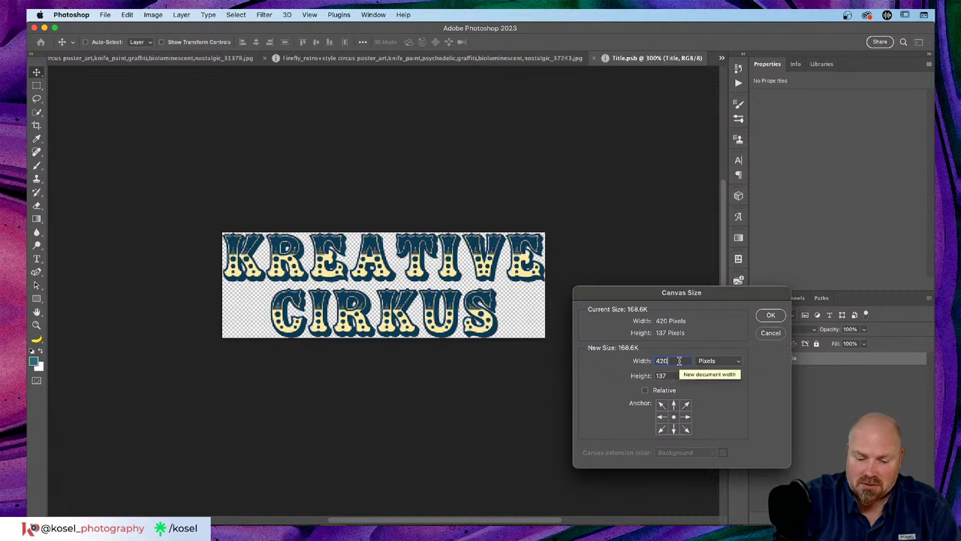
pyautogui.click(679, 361)
pyautogui.write('*')
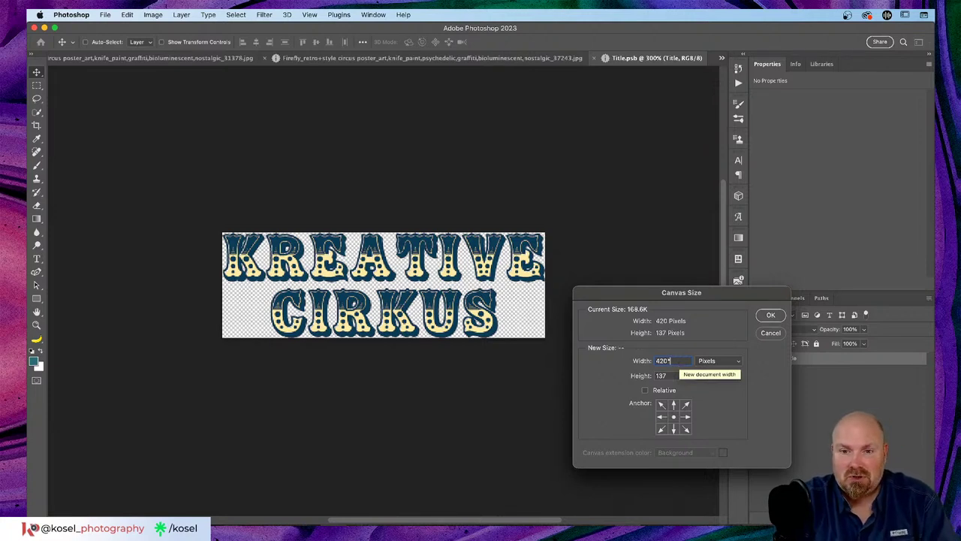
pyautogui.write('3')
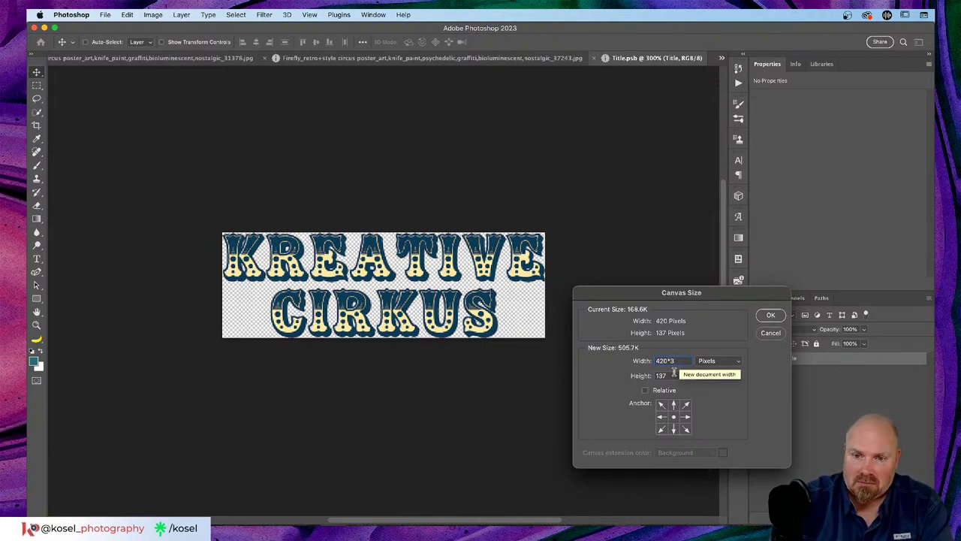
pyautogui.press('Tab')
# Triple the canvas height as 137*3 pixels and apply the new size with the title anchored in the center.
pyautogui.write('*')
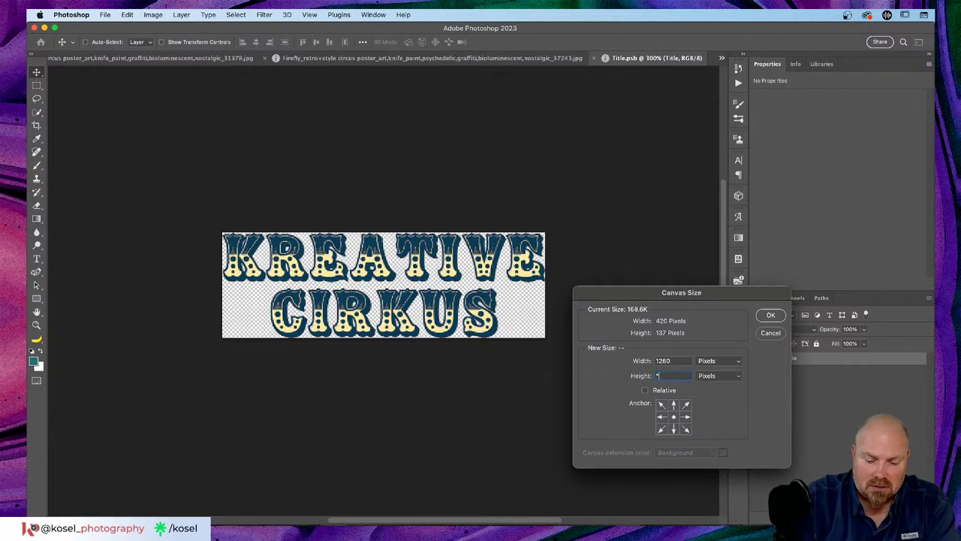
pyautogui.write('3')
pyautogui.press('Tab')
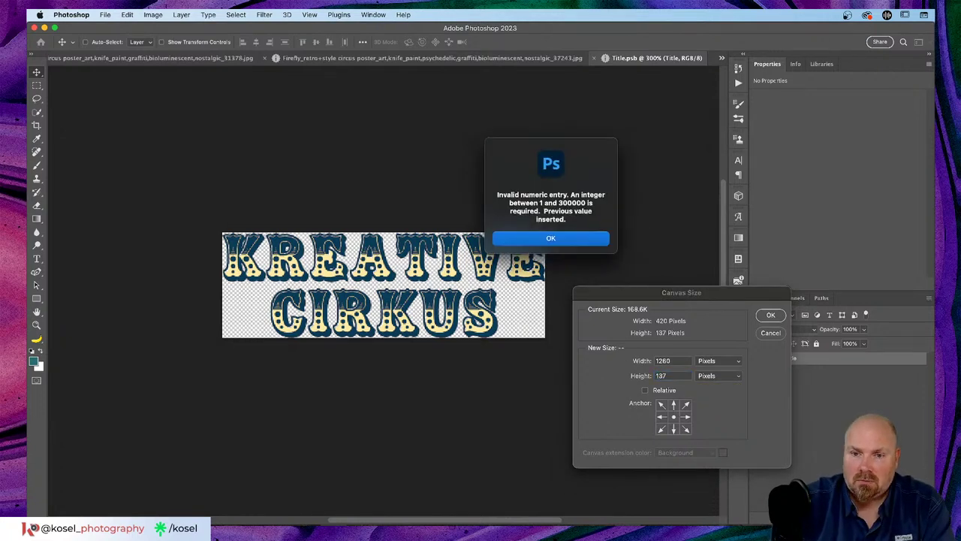
pyautogui.click(556, 240)
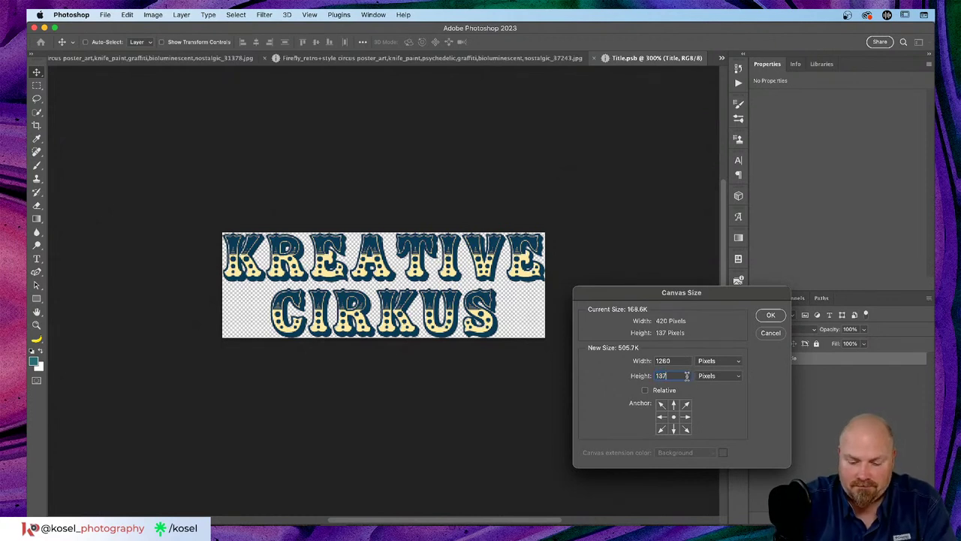
pyautogui.write('*')
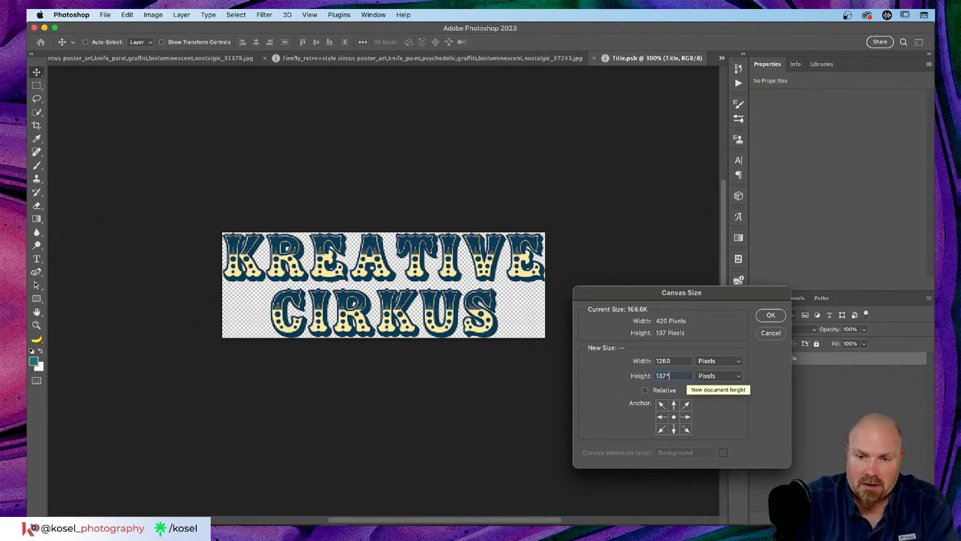
pyautogui.write('3')
pyautogui.press('Return')
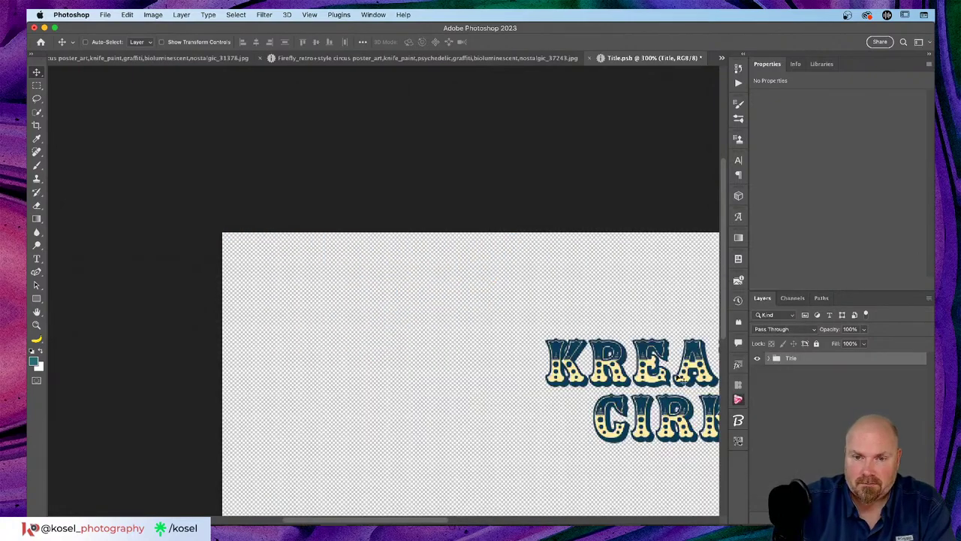
pyautogui.hscroll(5, 535, 279)
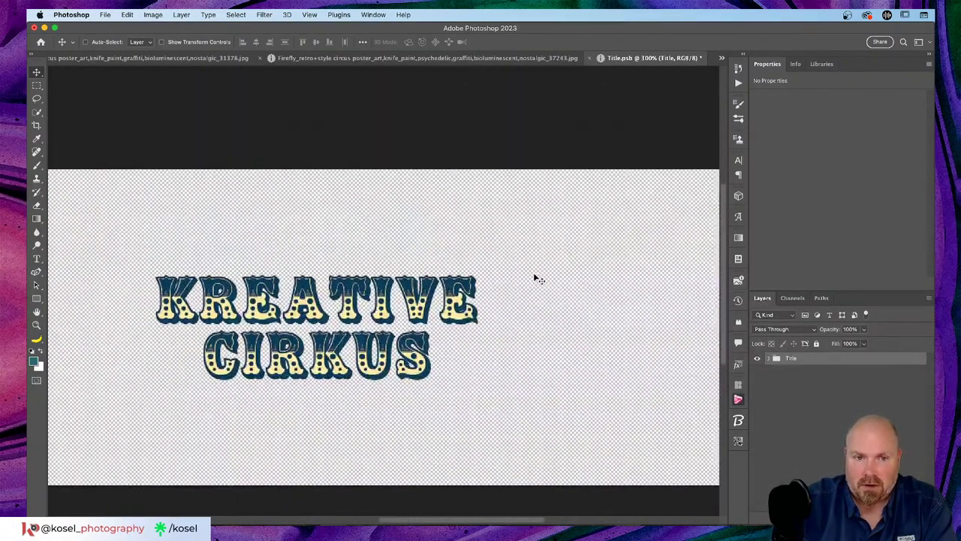
pyautogui.press('super+minus')
pyautogui.press('super+minus')
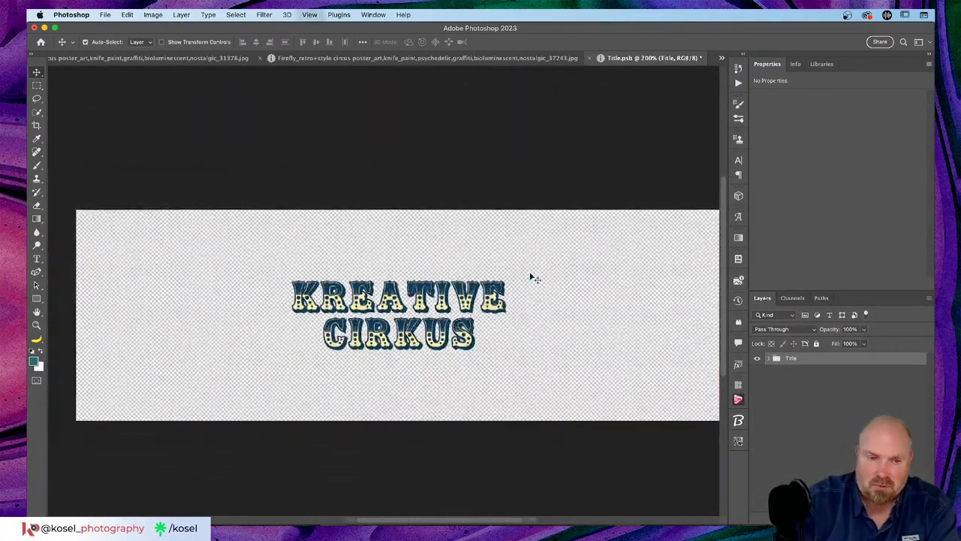
pyautogui.hscroll(3, 493, 288)
pyautogui.hscroll(-3, 491, 288)
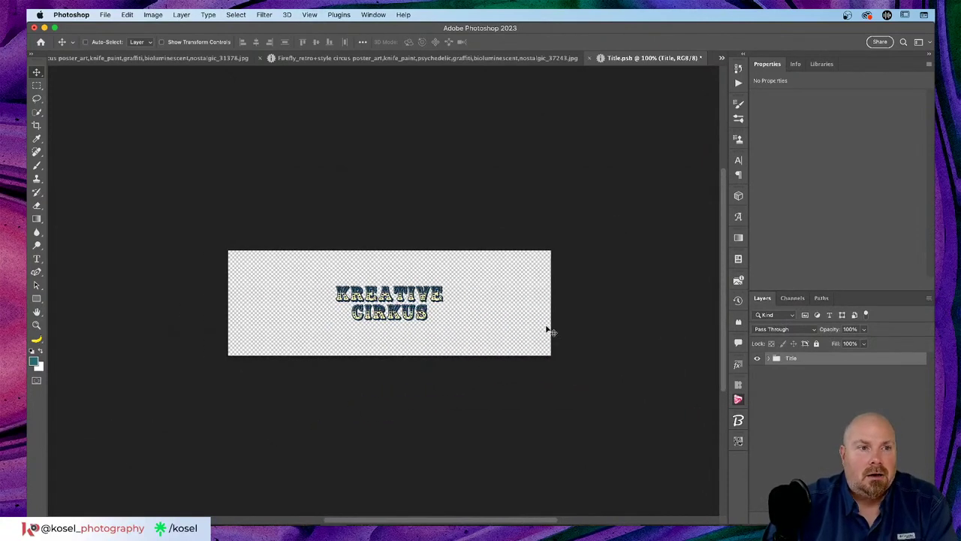
# Try a horizontal Wave text warp with +50% bend on the Kreative Cirkus and Kreative Cirkus back layers together.
pyautogui.click(768, 358)
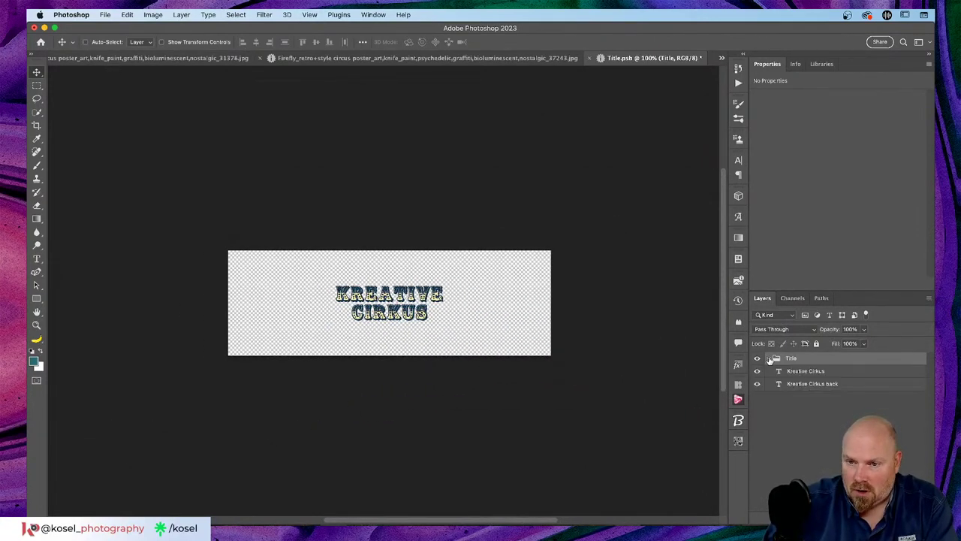
pyautogui.click(846, 373)
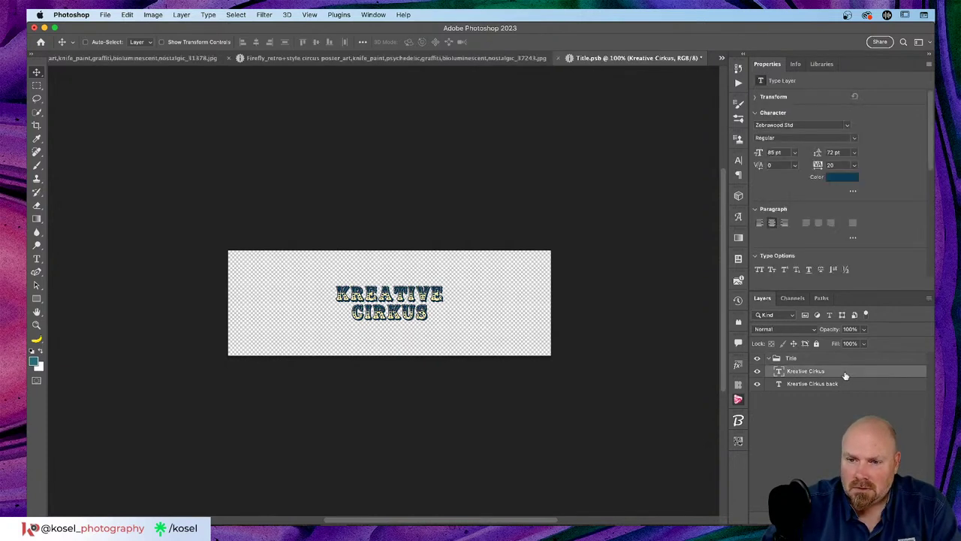
pyautogui.keyDown('shift'); pyautogui.click(845, 385); pyautogui.keyUp('shift')
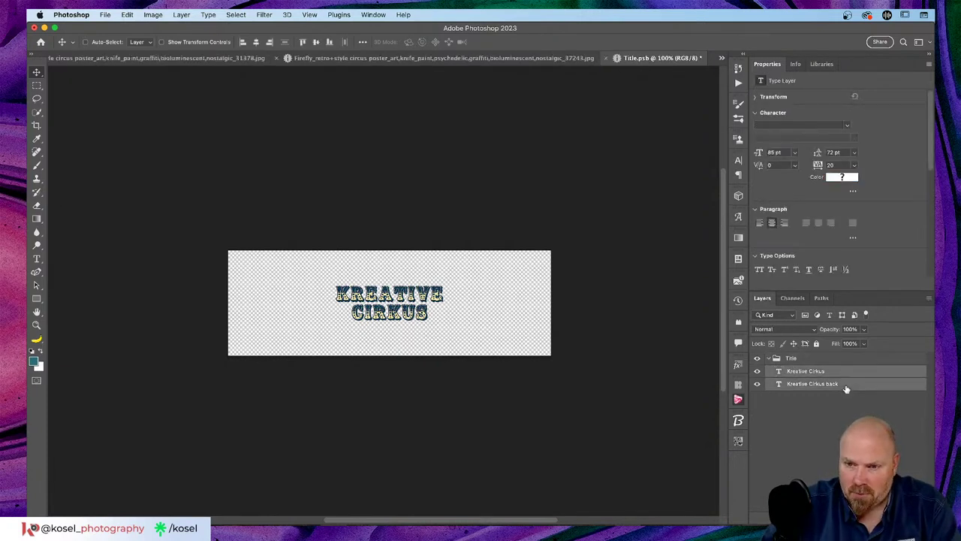
pyautogui.press('t')
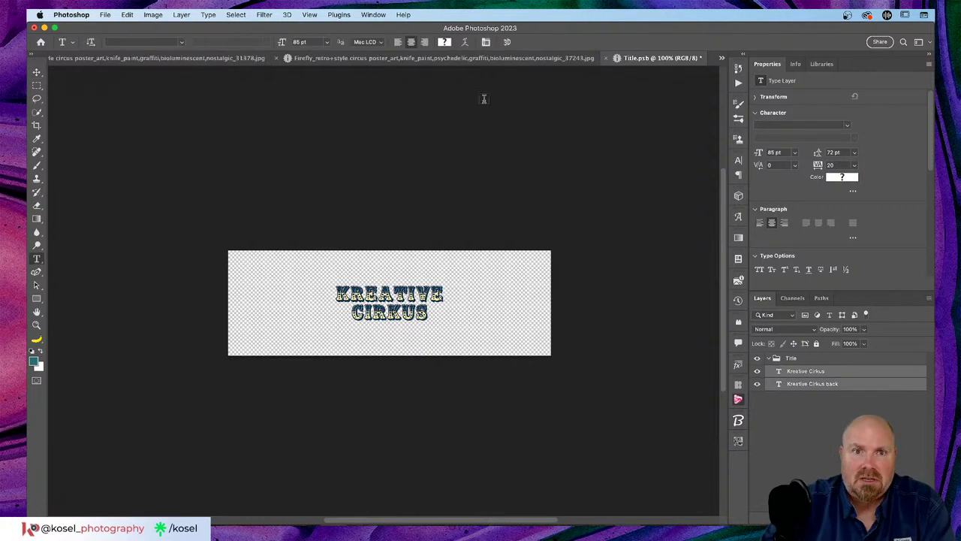
pyautogui.click(464, 44)
pyautogui.click(676, 115)
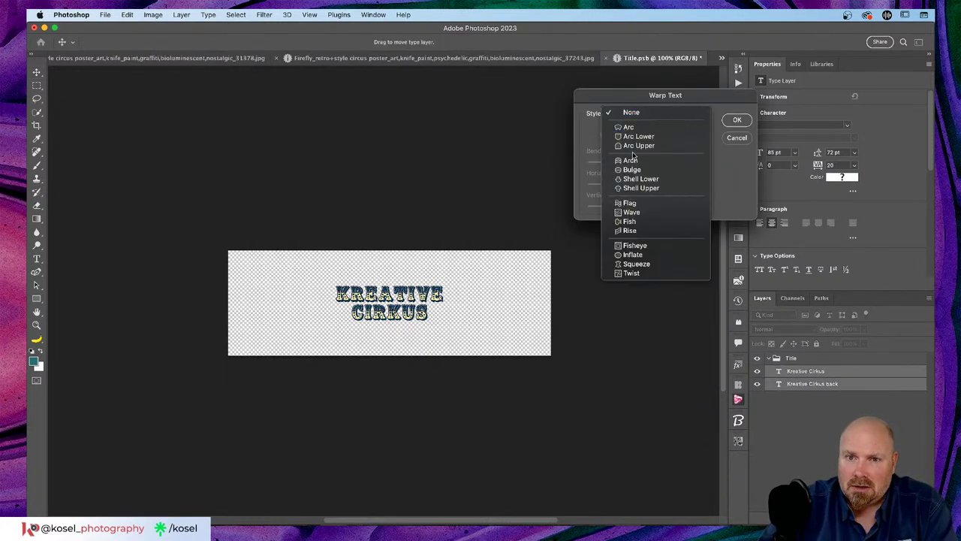
pyautogui.click(653, 211)
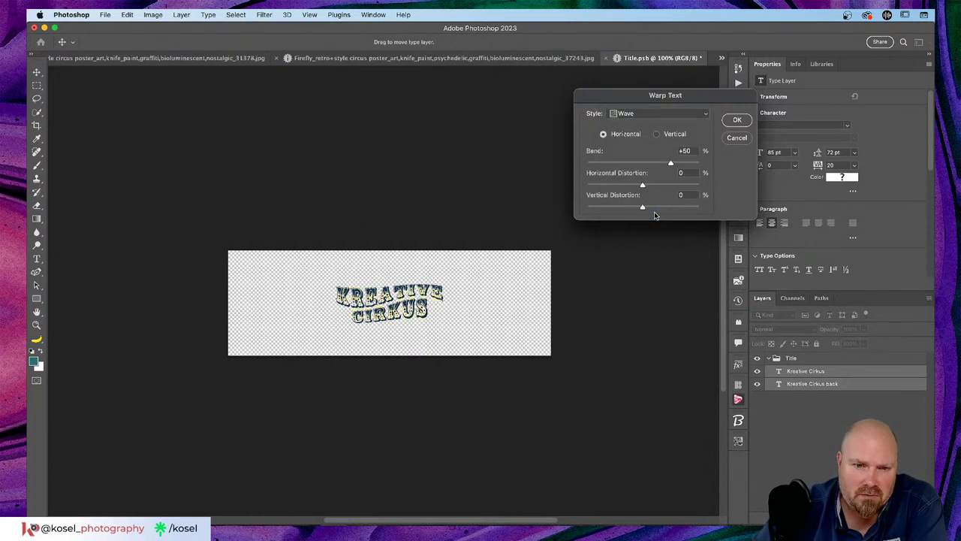
pyautogui.click(736, 139)
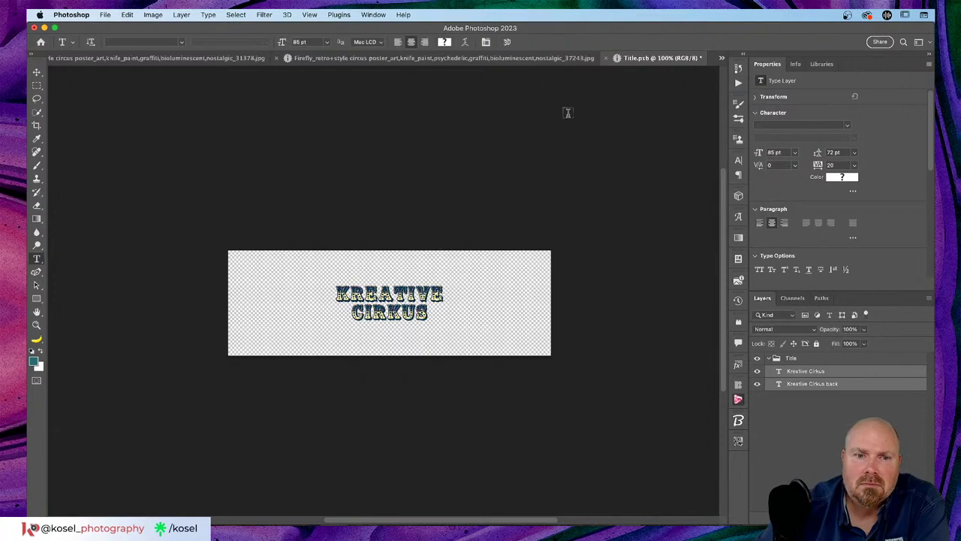
pyautogui.click(464, 43)
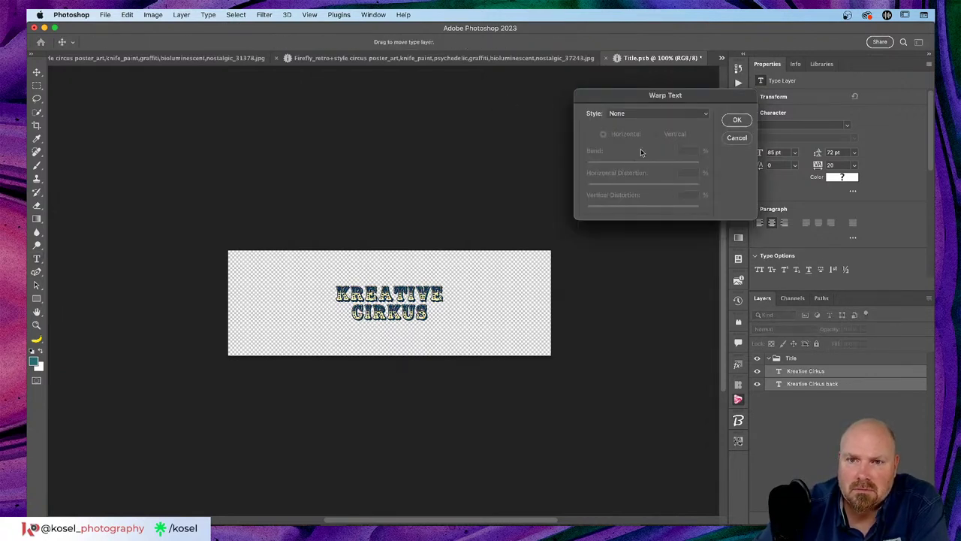
pyautogui.click(662, 113)
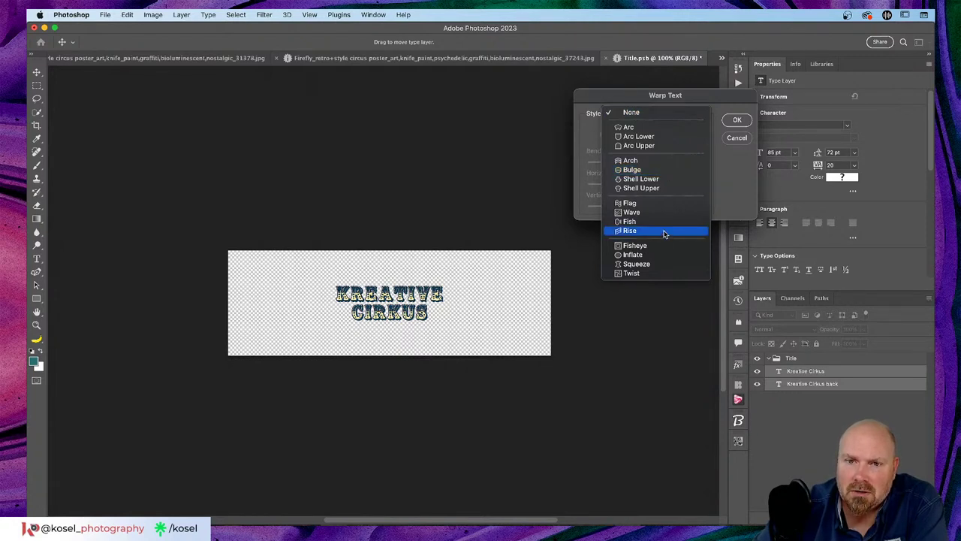
pyautogui.click(401, 93)
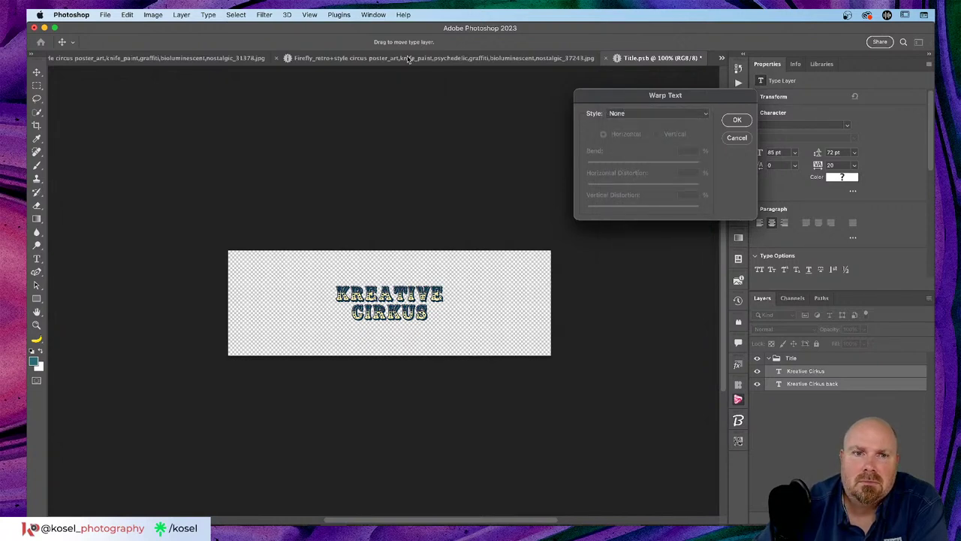
pyautogui.click(736, 137)
# Return to the circus tent poster and place Artwork 2 from the KREATIVE CIRKUS library beside the big circle, below the title.
pyautogui.click(443, 60)
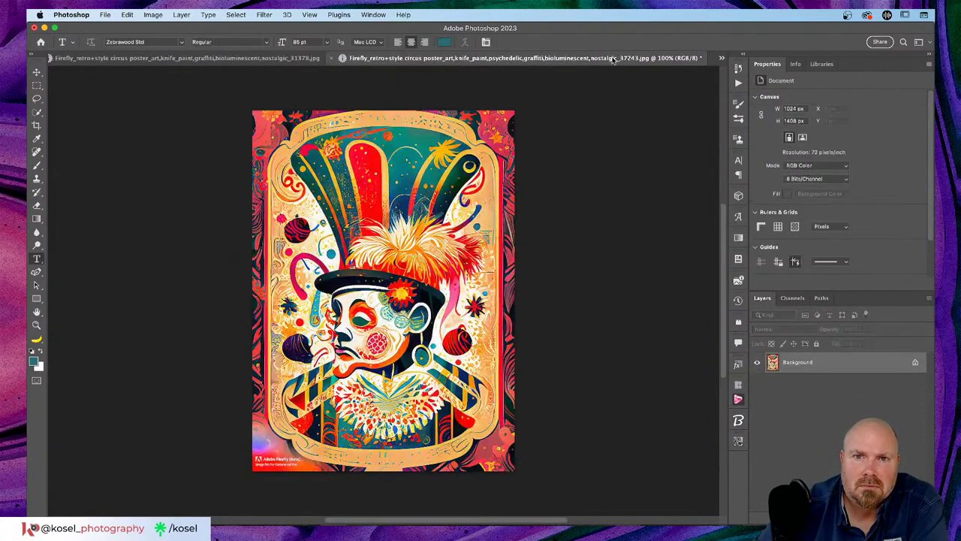
pyautogui.click(720, 59)
pyautogui.click(727, 61)
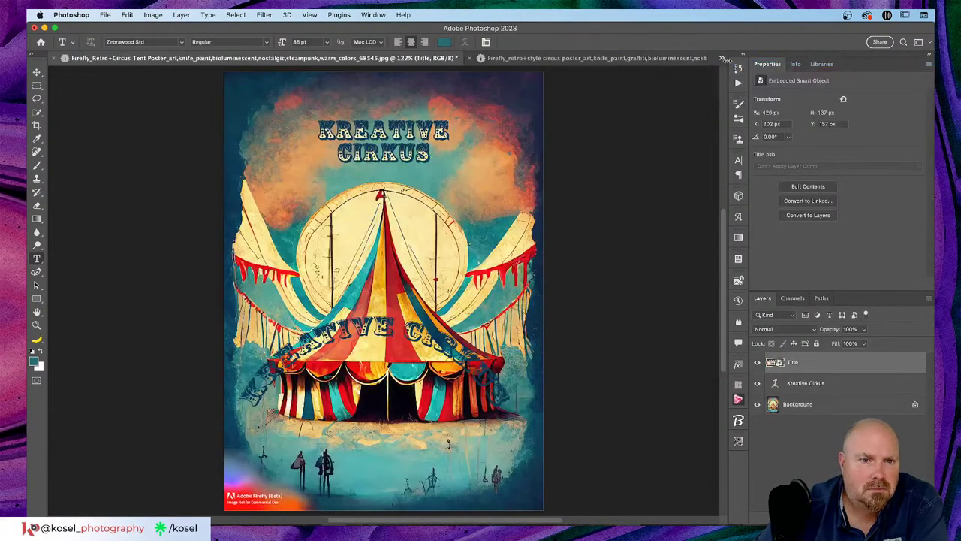
pyautogui.click(821, 64)
pyautogui.moveTo(769, 179); pyautogui.dragTo(337, 181)
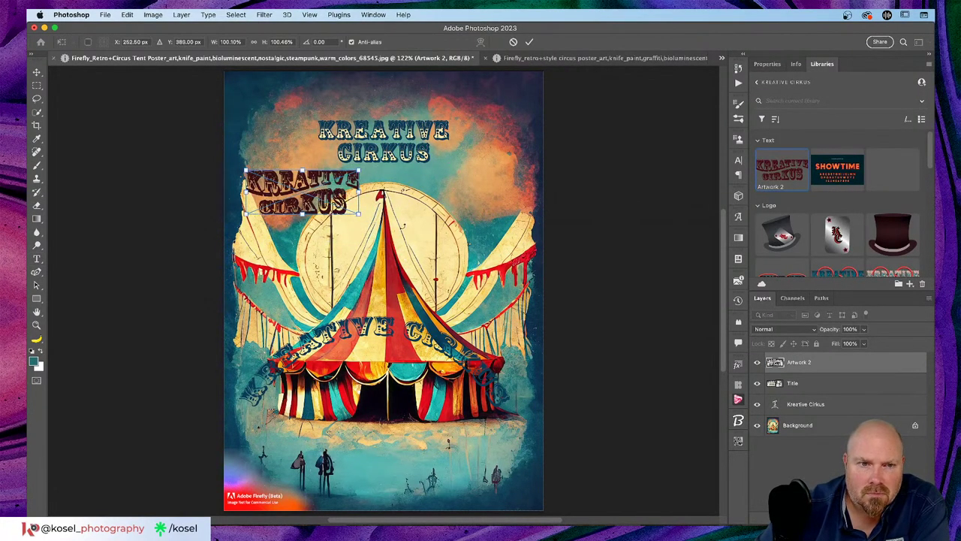
# Cancel the placement of the Artwork 2 graphic and switch to the Title.psb document.
pyautogui.click(513, 41)
pyautogui.click(720, 59)
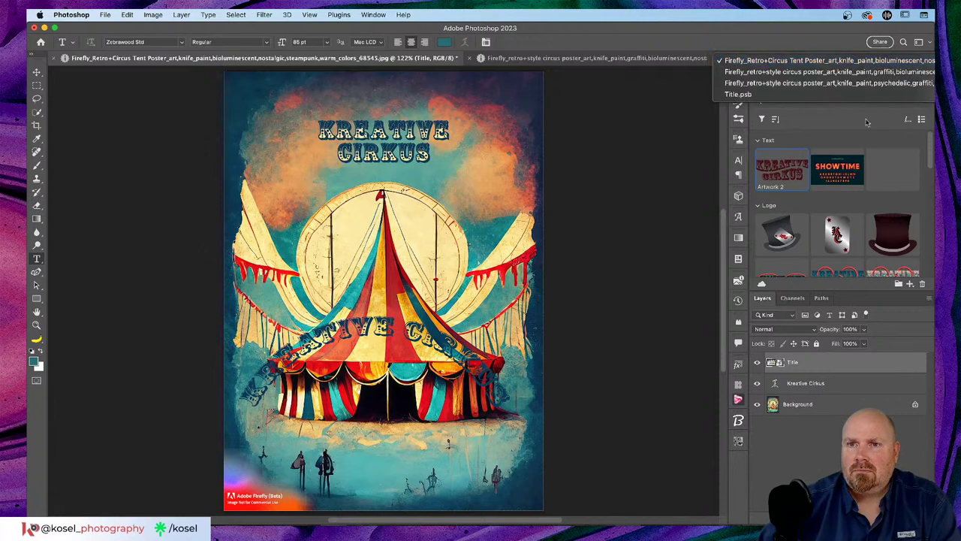
pyautogui.click(765, 94)
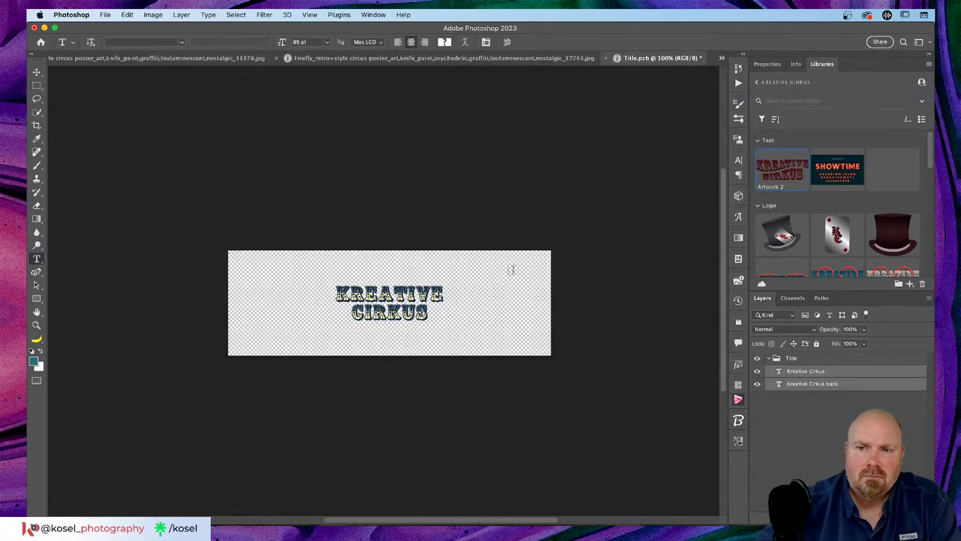
# Warp both Kreative Cirkus text layers together with the horizontal Wave style at a +50% bend.
pyautogui.click(849, 375)
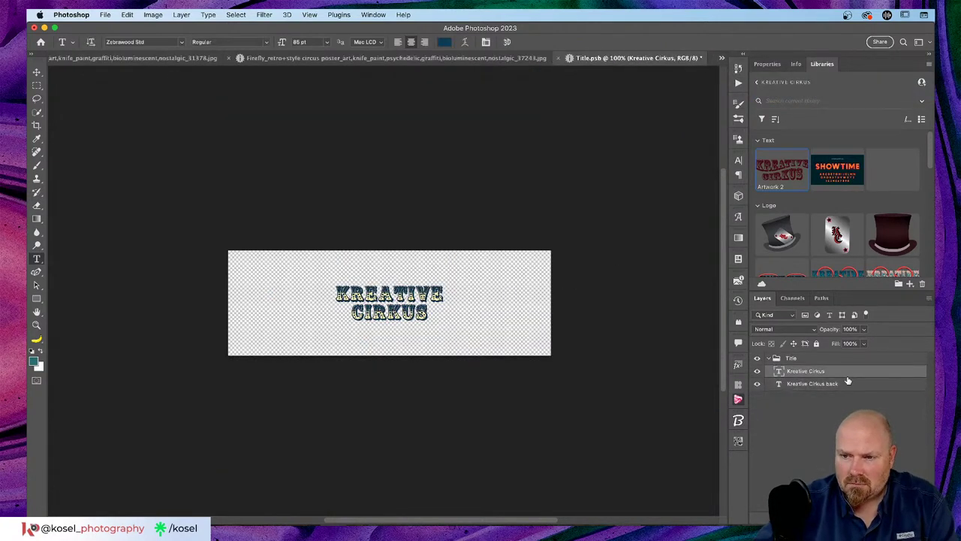
pyautogui.keyDown('shift'); pyautogui.click(845, 384); pyautogui.keyUp('shift')
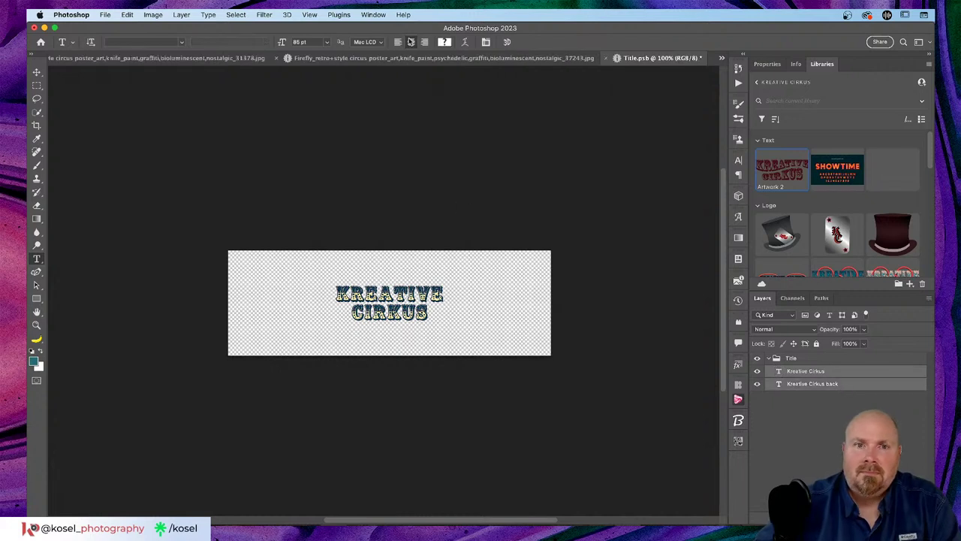
pyautogui.click(465, 42)
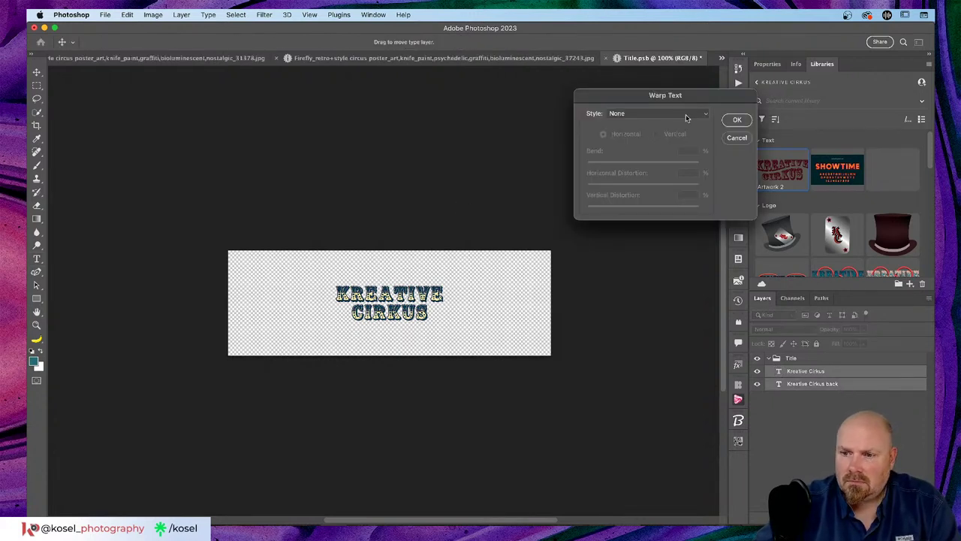
pyautogui.click(686, 116)
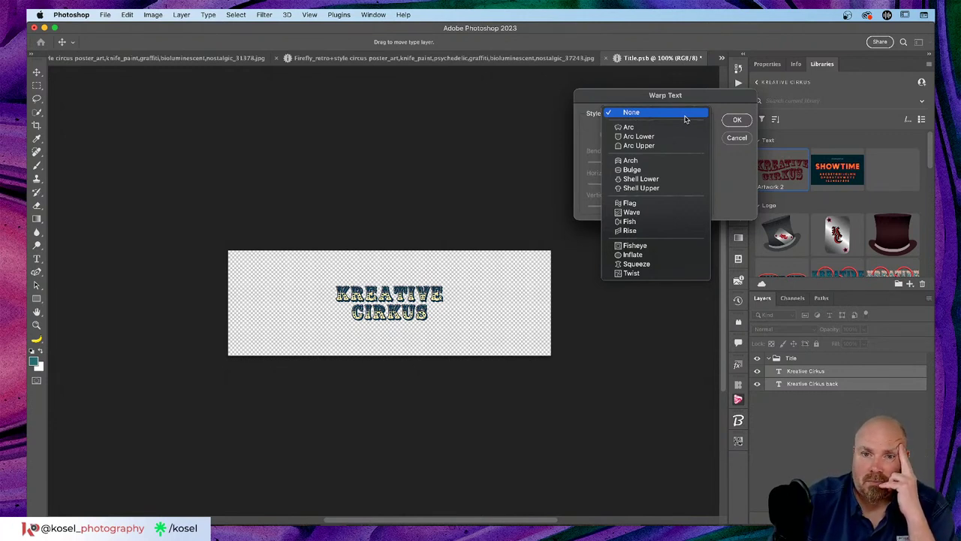
pyautogui.click(633, 213)
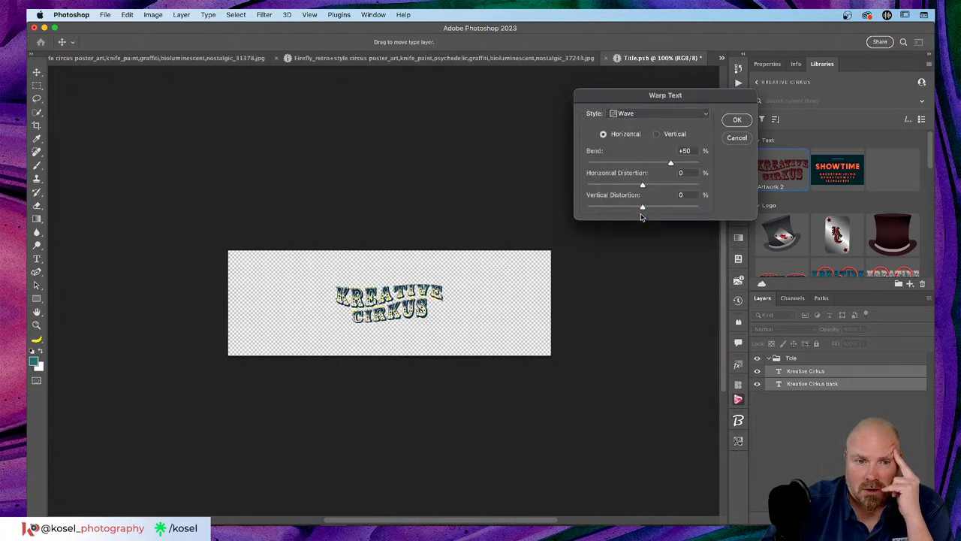
pyautogui.scroll(2, 489, 297)
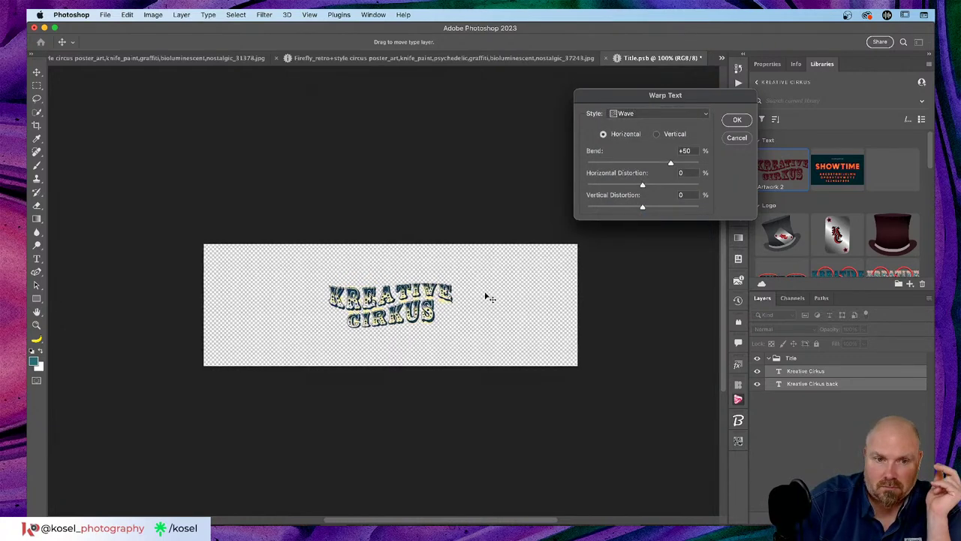
pyautogui.press('super+equal')
pyautogui.press('super+equal')
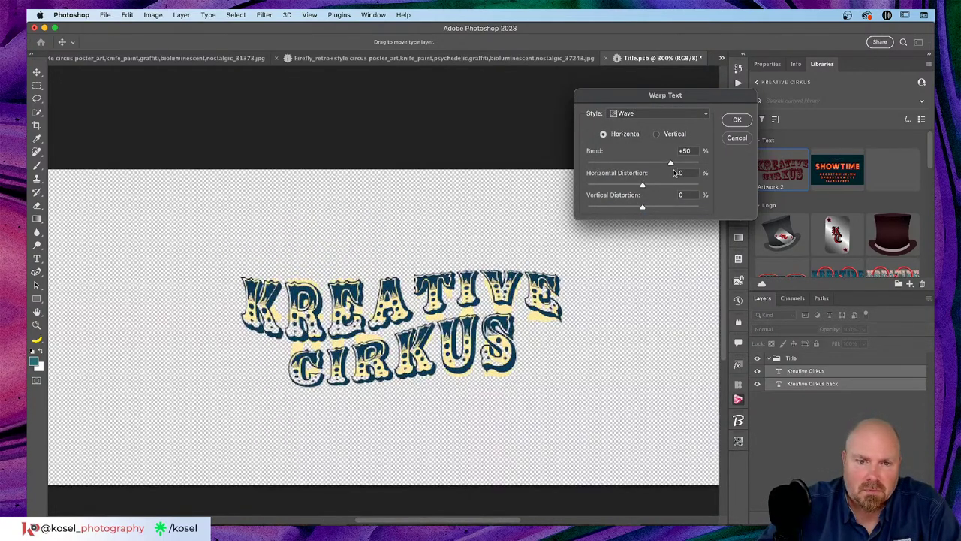
pyautogui.moveTo(671, 163)
pyautogui.mouseDown()
pyautogui.moveTo(680, 164)
pyautogui.moveTo(670, 164)
pyautogui.mouseUp()
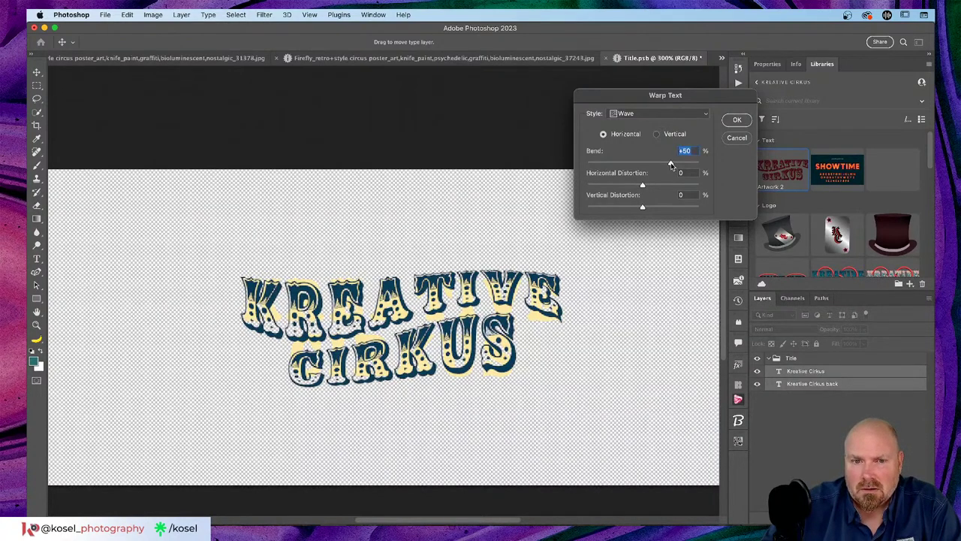
pyautogui.click(736, 121)
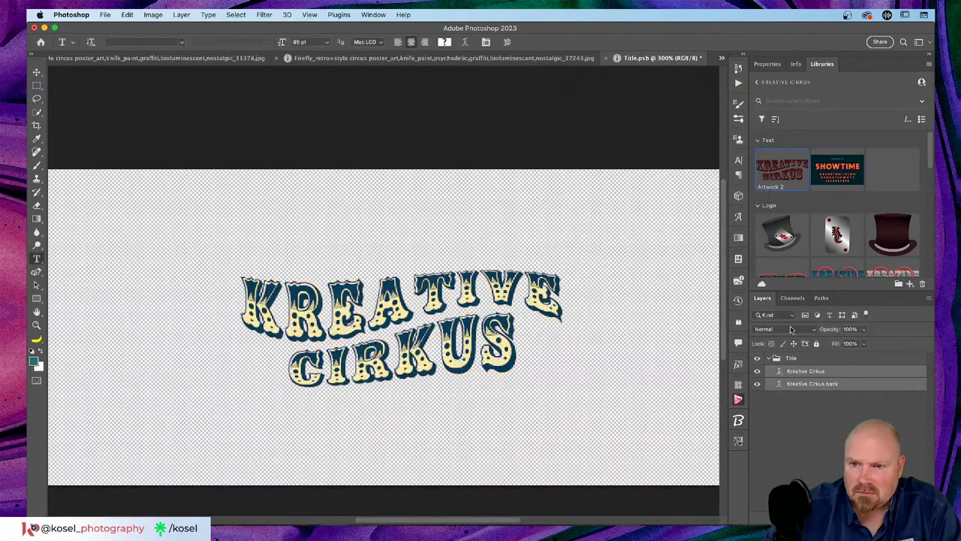
# Darken the front Kreative Cirkus text layer's color to the navy blue #093046.
pyautogui.click(825, 384)
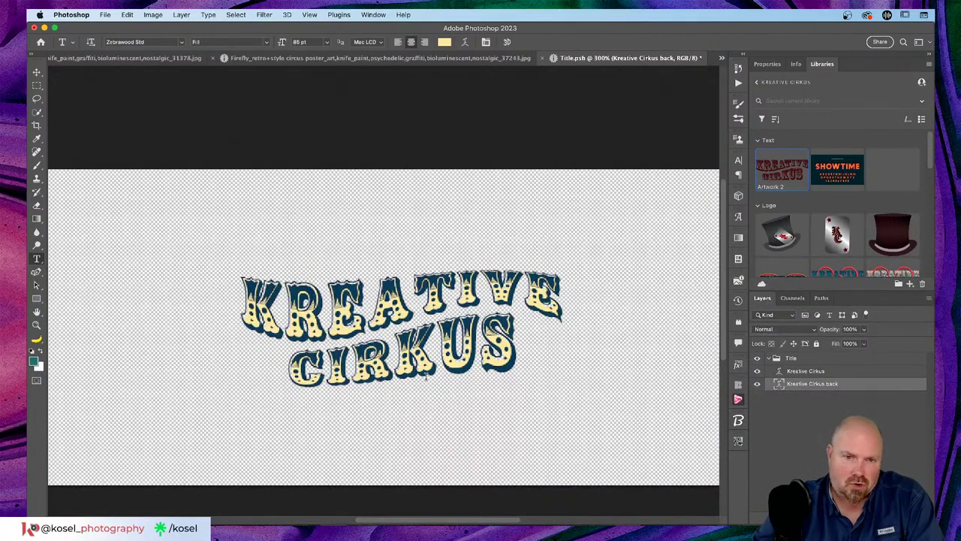
pyautogui.click(831, 372)
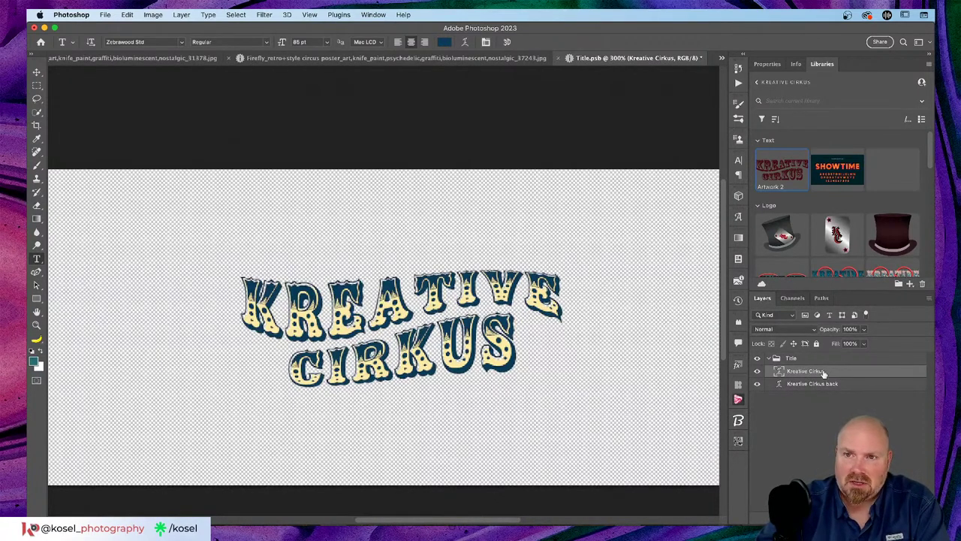
pyautogui.click(767, 64)
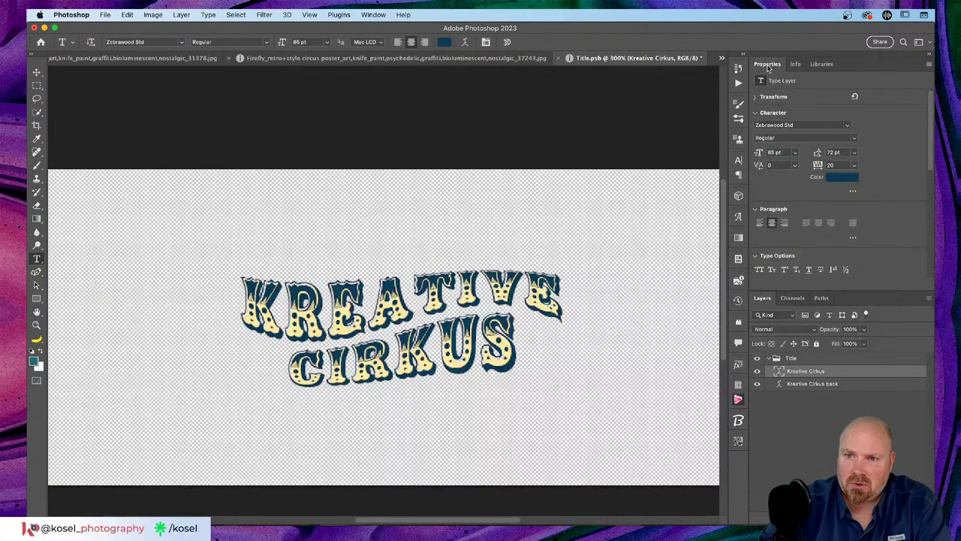
pyautogui.click(843, 177)
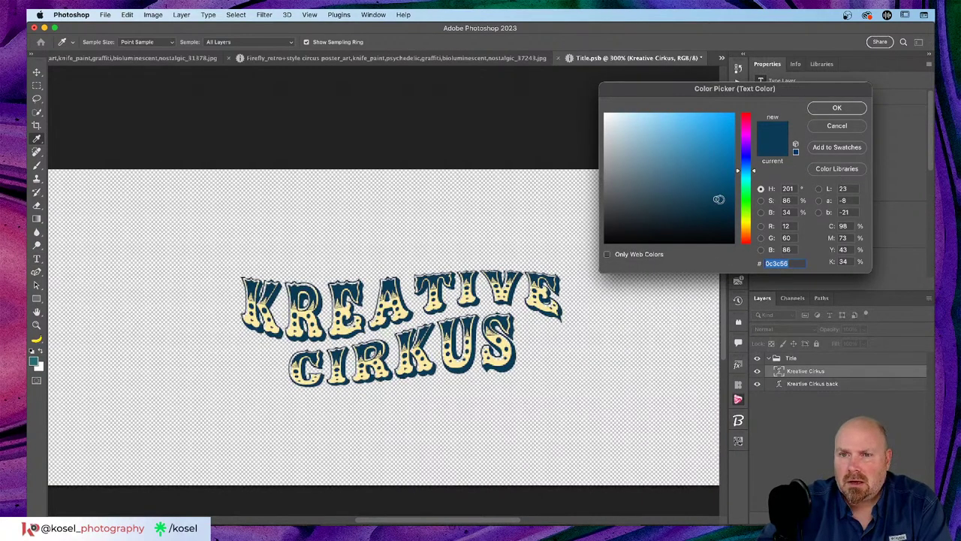
pyautogui.moveTo(718, 199); pyautogui.dragTo(718, 207)
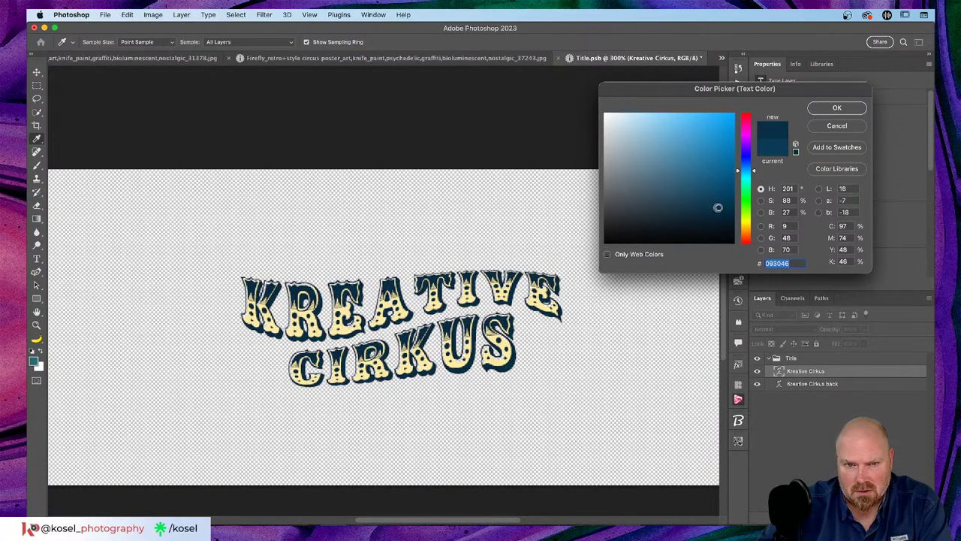
pyautogui.click(837, 107)
# Save Title.psb and return to the Retro Circus Tent poster to inspect the updated title up close.
pyautogui.press('super+s')
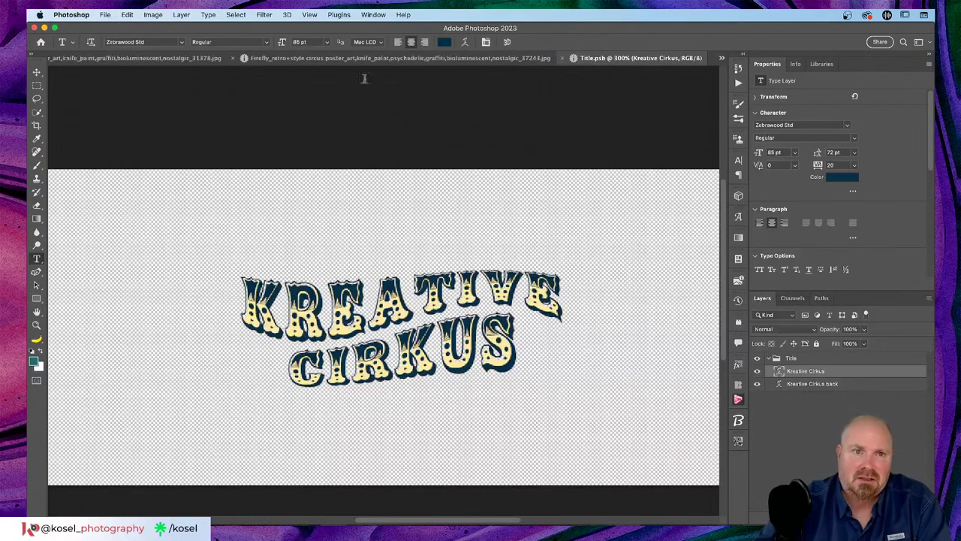
pyautogui.click(563, 58)
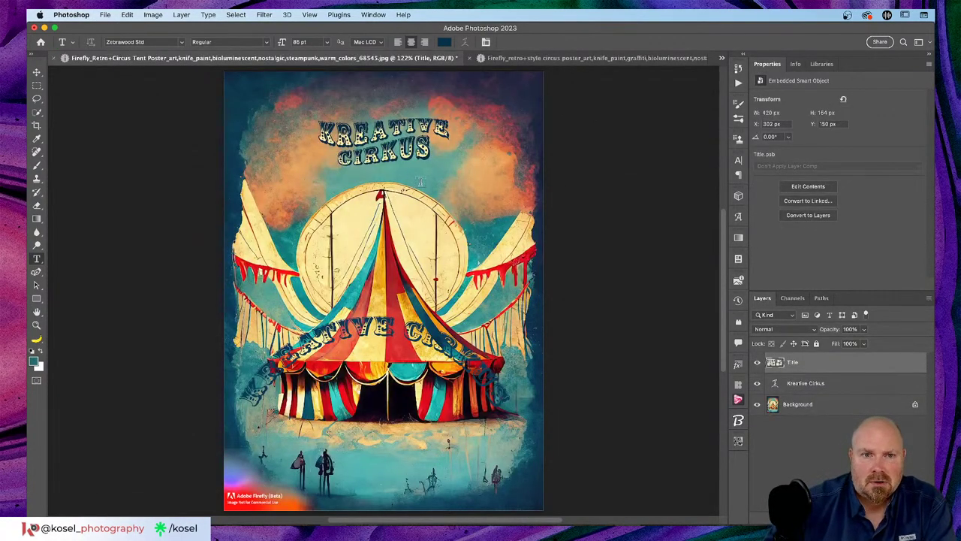
pyautogui.press('super+equal')
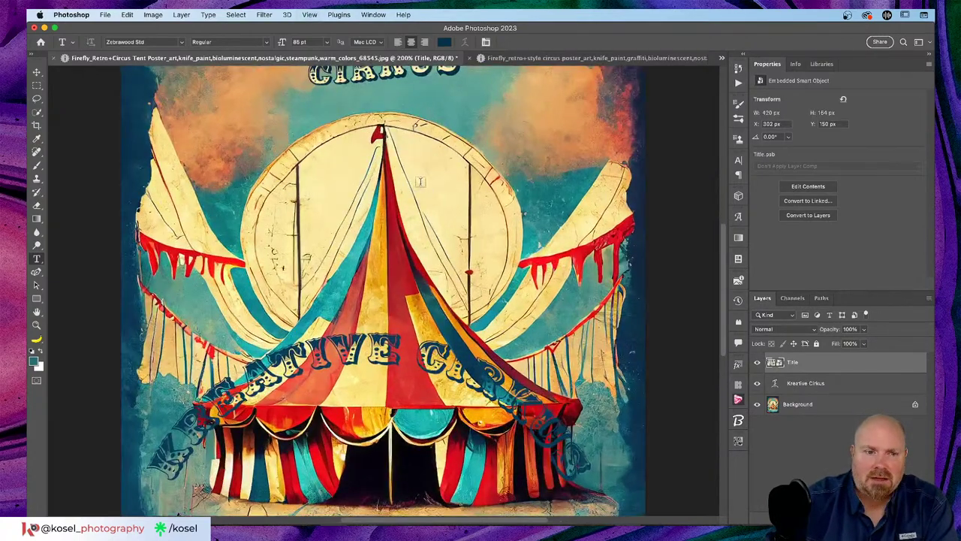
pyautogui.scroll(5, 421, 181)
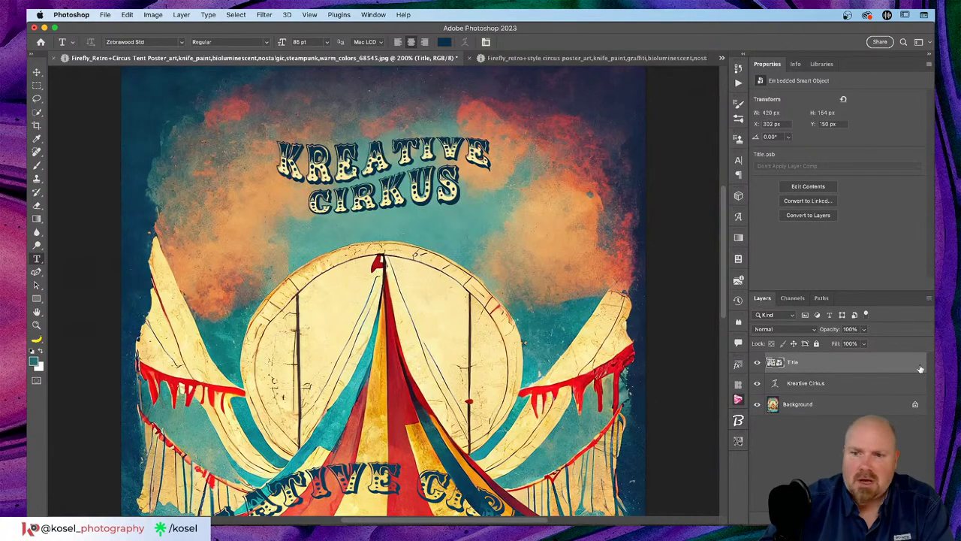
# Unlock the poster's Background layer, duplicate it and make the upper copy a smart object.
pyautogui.click(893, 404)
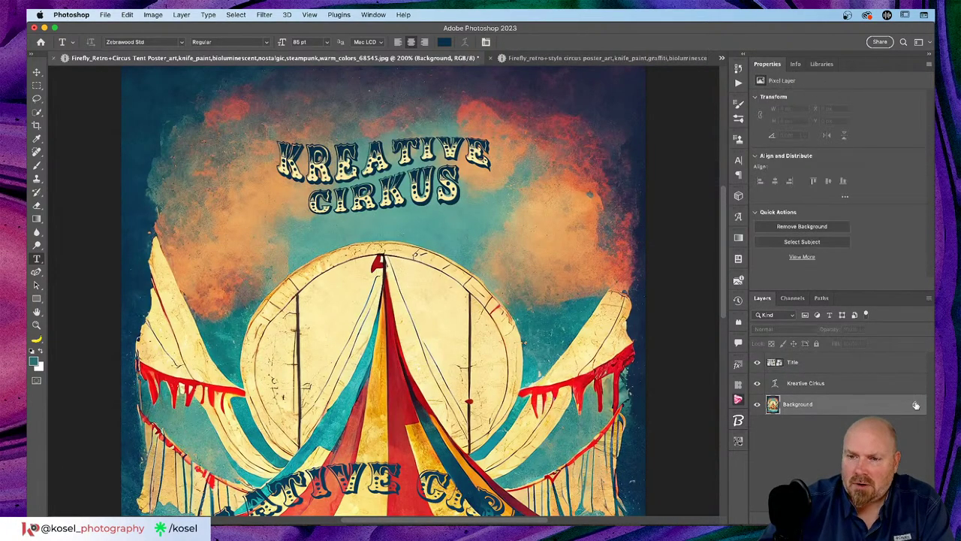
pyautogui.click(915, 406)
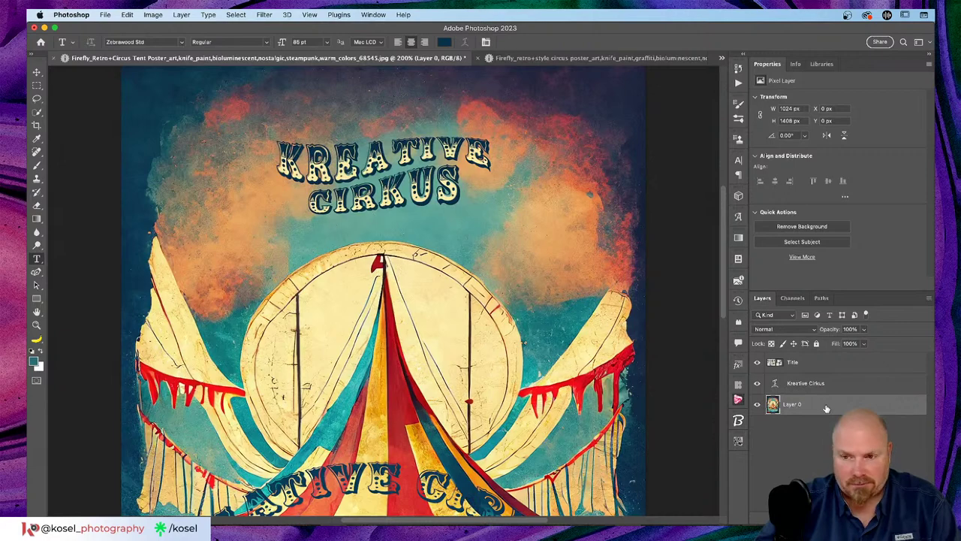
pyautogui.press('super+j')
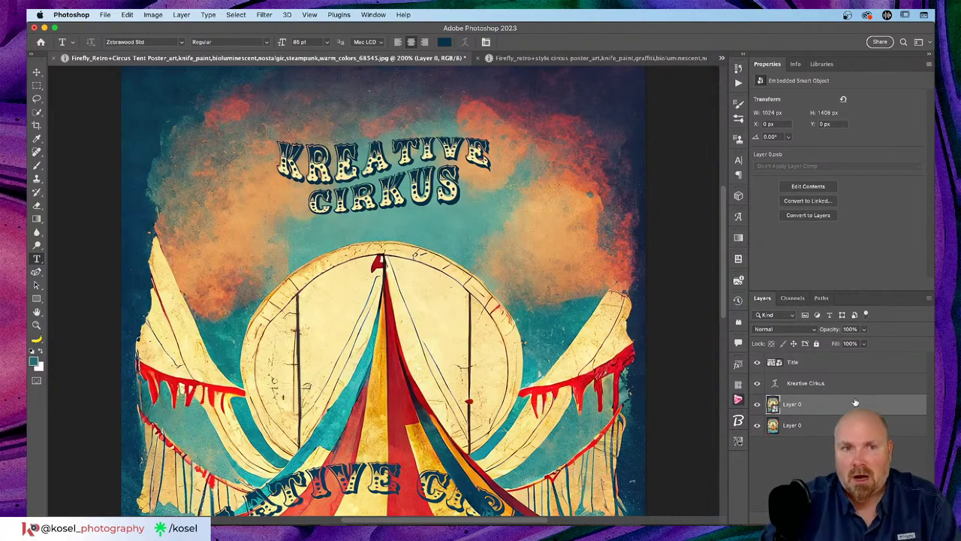
# Apply the Super Zoom neural filter to the upper poster copy at 2x with enhanced image details, output to a new layer.
pyautogui.click(264, 15)
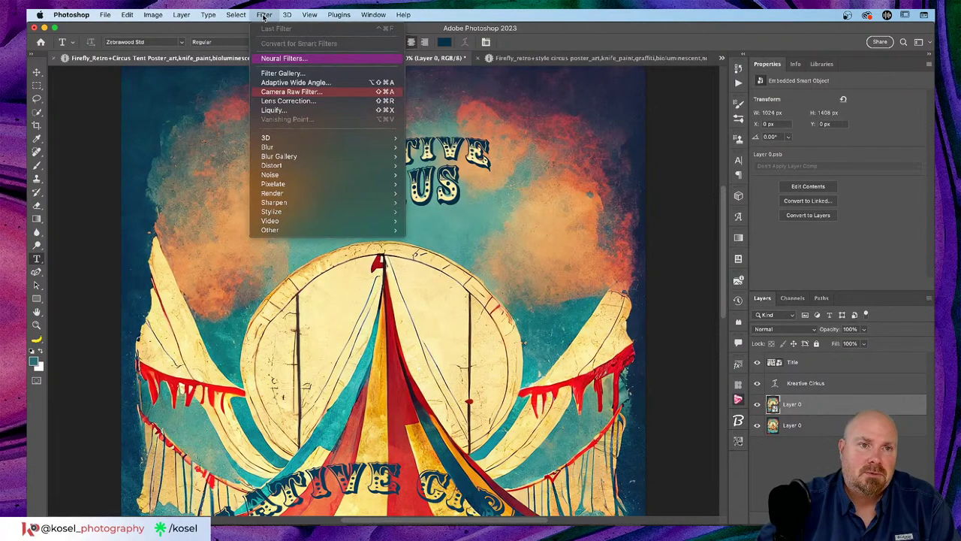
pyautogui.click(295, 58)
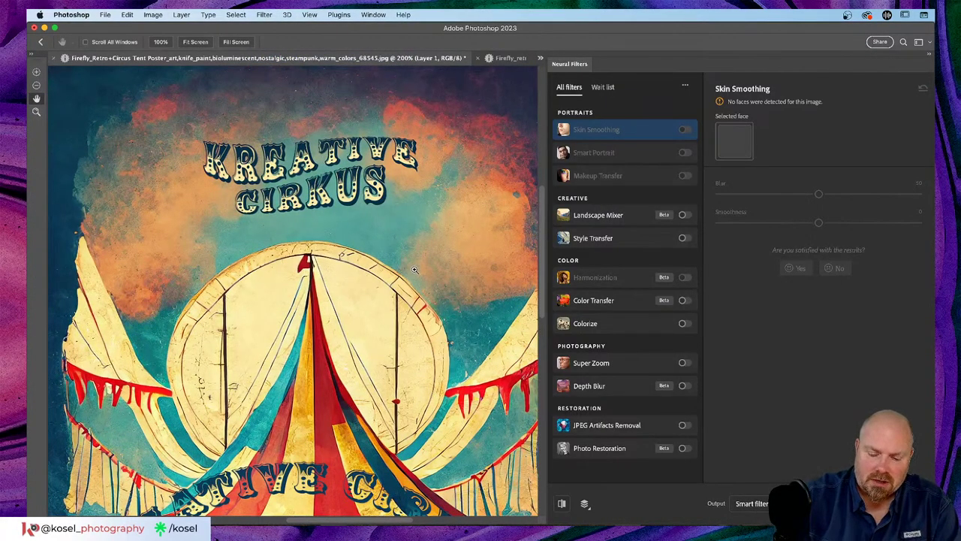
pyautogui.press('super+minus')
pyautogui.press('super+minus')
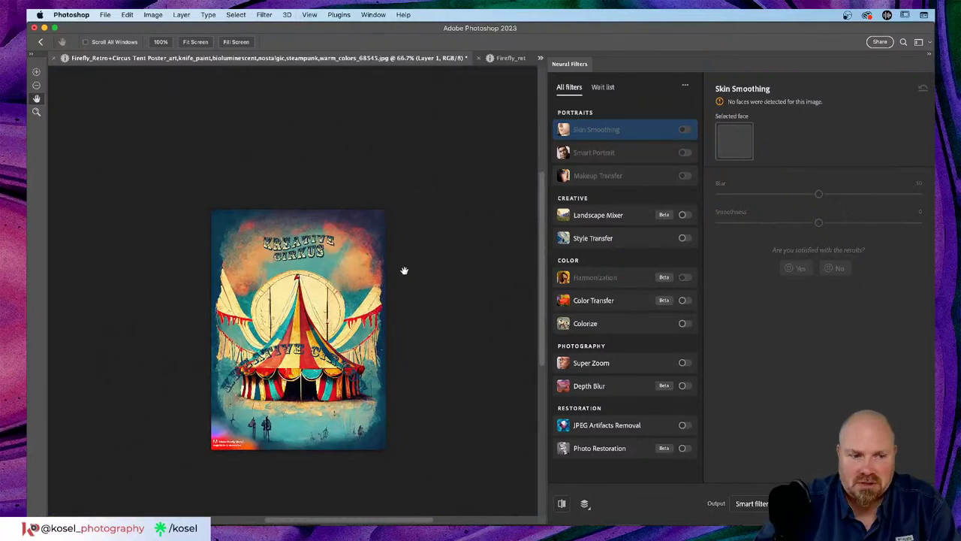
pyautogui.moveTo(404, 271); pyautogui.dragTo(431, 259)
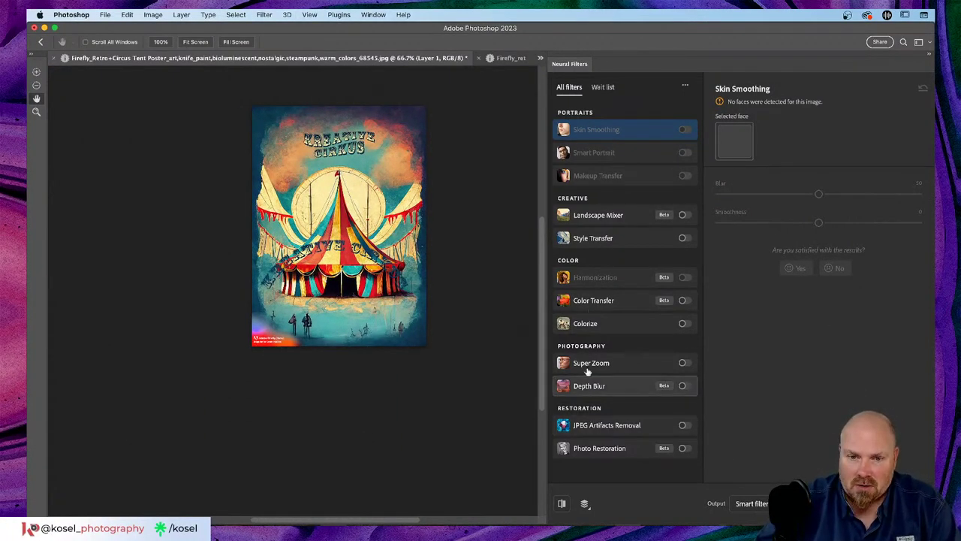
pyautogui.moveTo(591, 369)
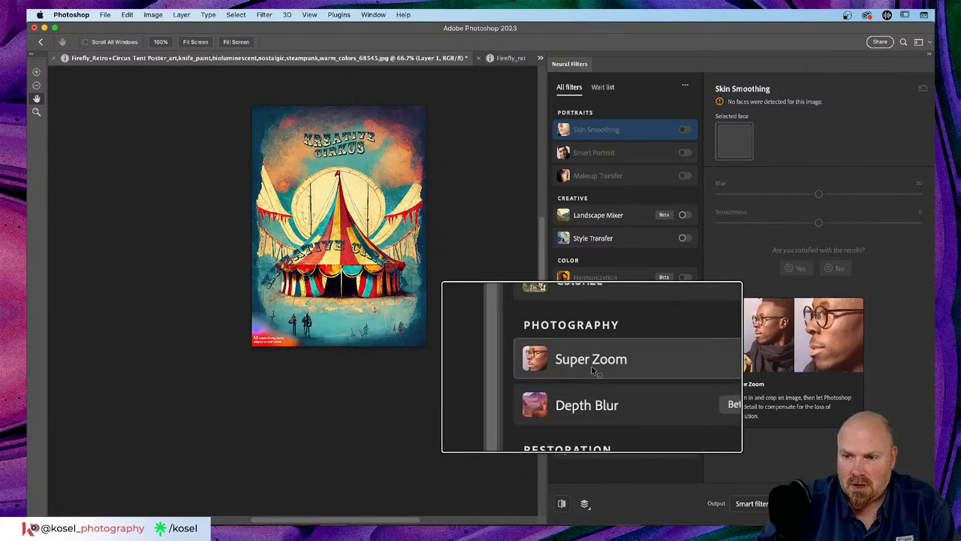
pyautogui.click(683, 363)
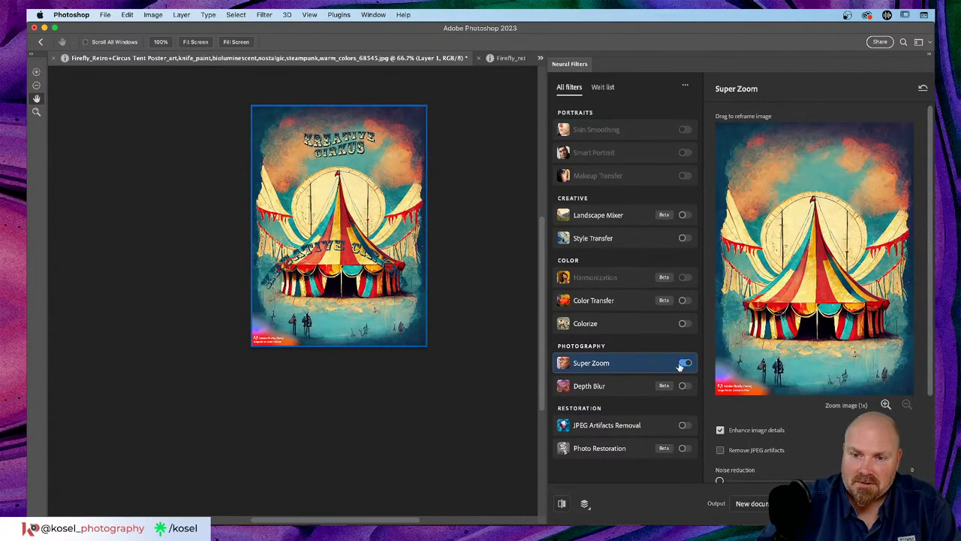
pyautogui.click(885, 405)
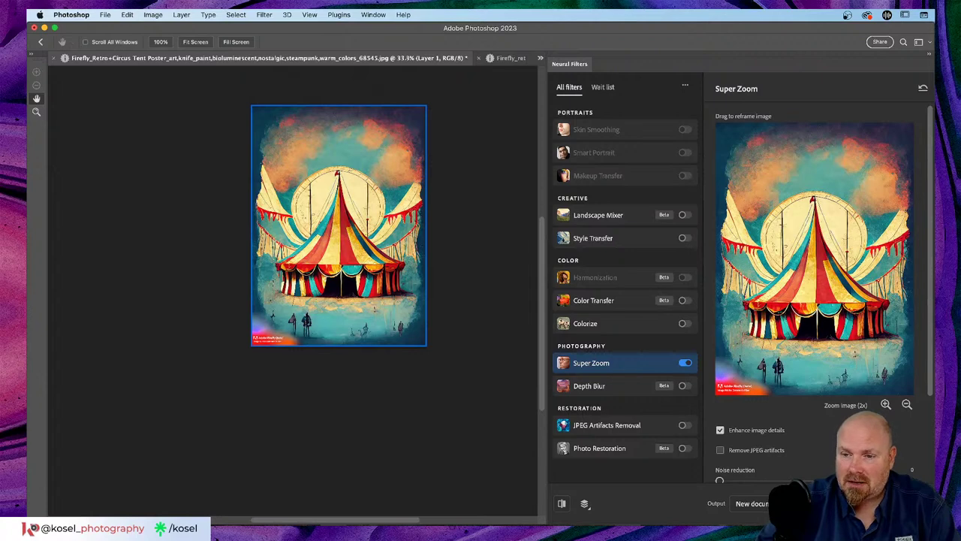
pyautogui.scroll(-3, 815, 285)
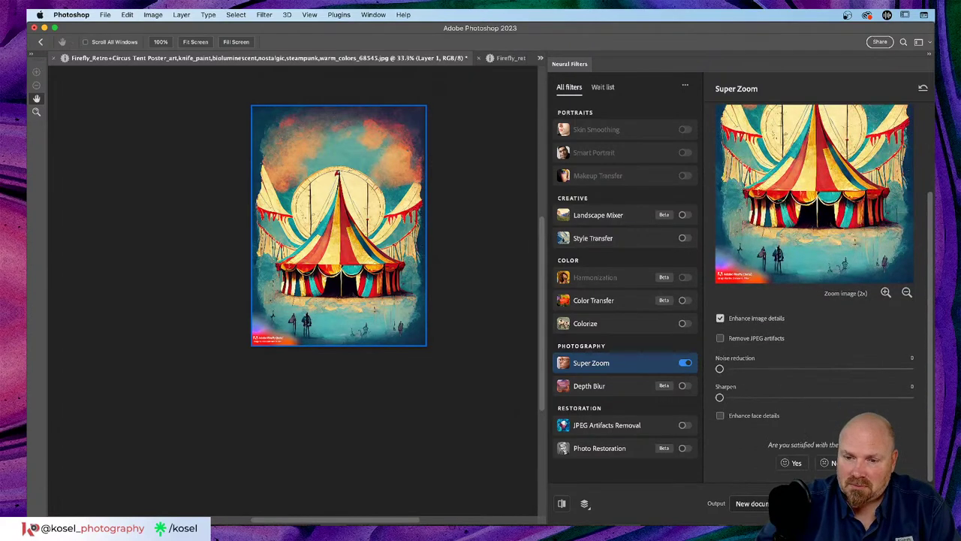
pyautogui.click(750, 523)
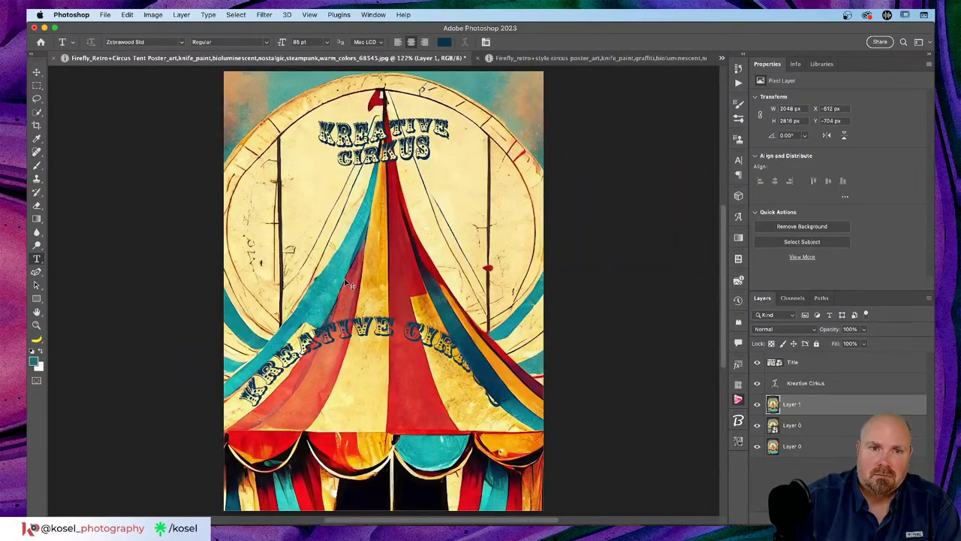
# Expand the canvas with Reveal All to include the whole enlarged poster layer.
pyautogui.press('super+minus')
pyautogui.press('super+minus')
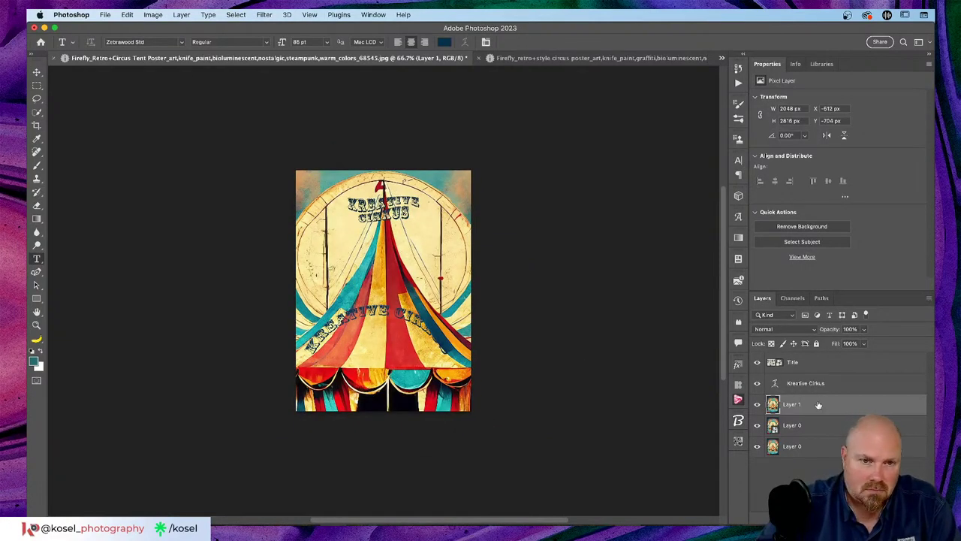
pyautogui.click(105, 15)
pyautogui.moveTo(153, 15)
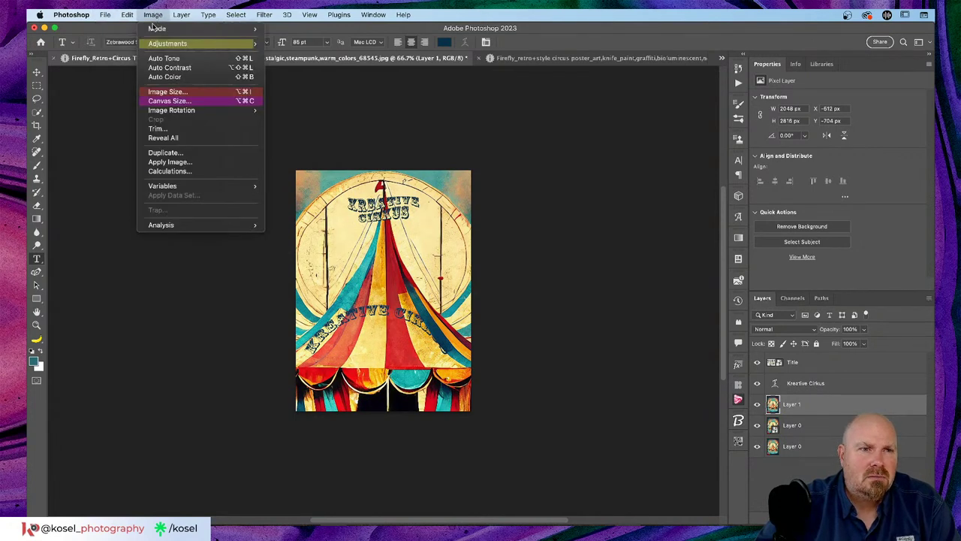
pyautogui.click(163, 139)
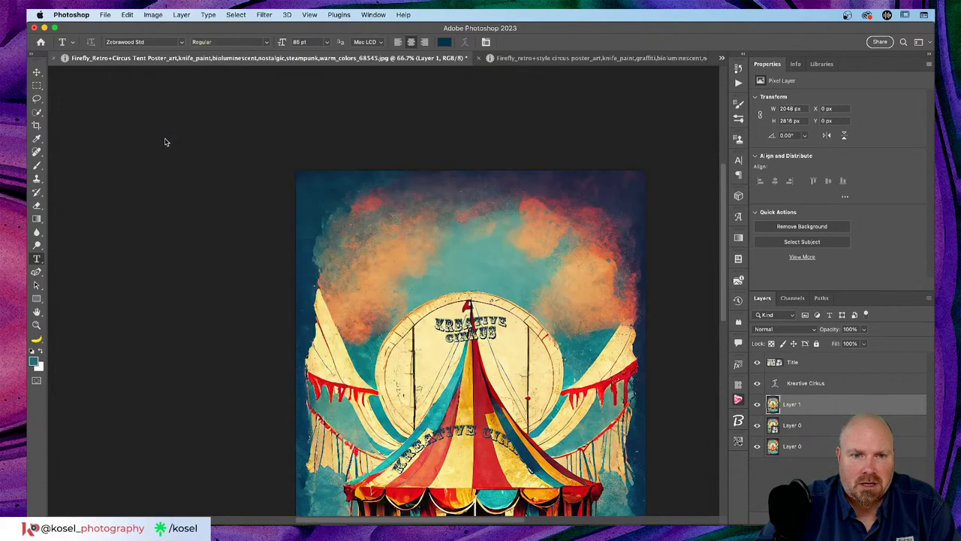
# Stack the original-size poster smart object above the upscaled poster layer and position it over the enlarged tent's left side.
pyautogui.scroll(-5, 503, 292)
pyautogui.hscroll(3, 503, 291)
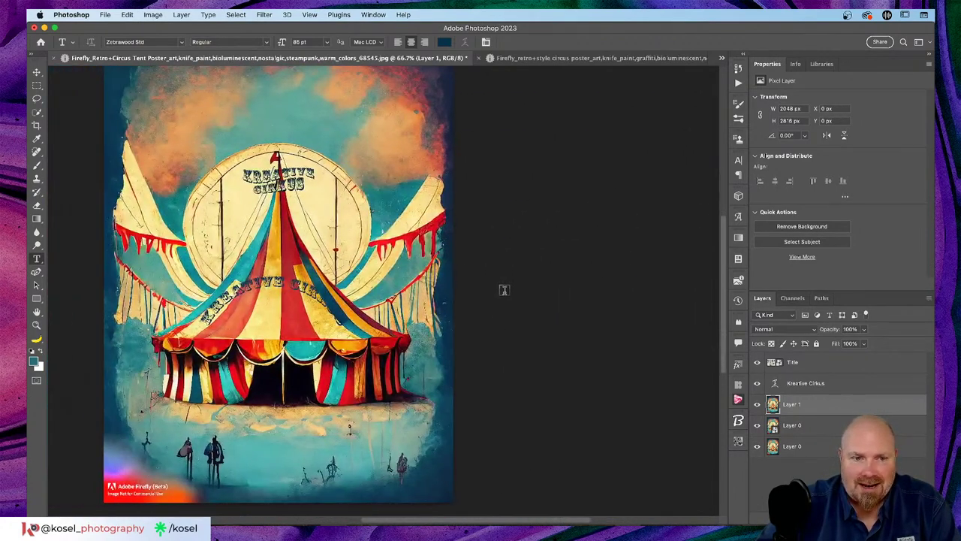
pyautogui.press('super+0')
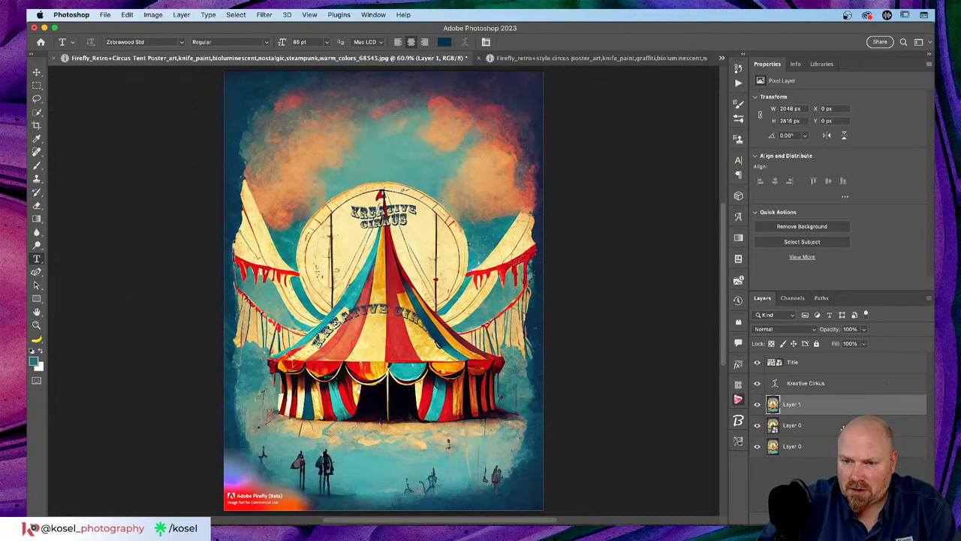
pyautogui.moveTo(842, 427); pyautogui.dragTo(836, 395)
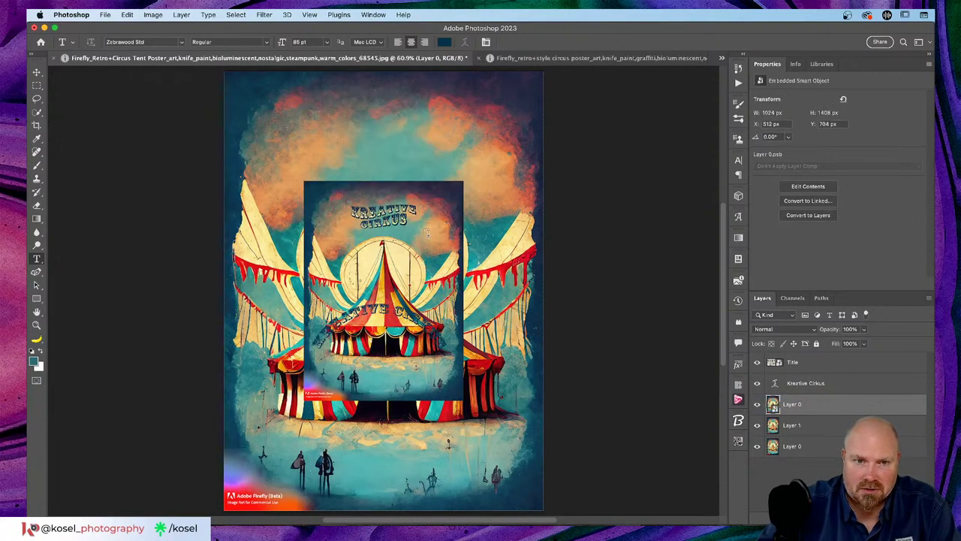
pyautogui.press('v')
pyautogui.moveTo(432, 259); pyautogui.dragTo(464, 186)
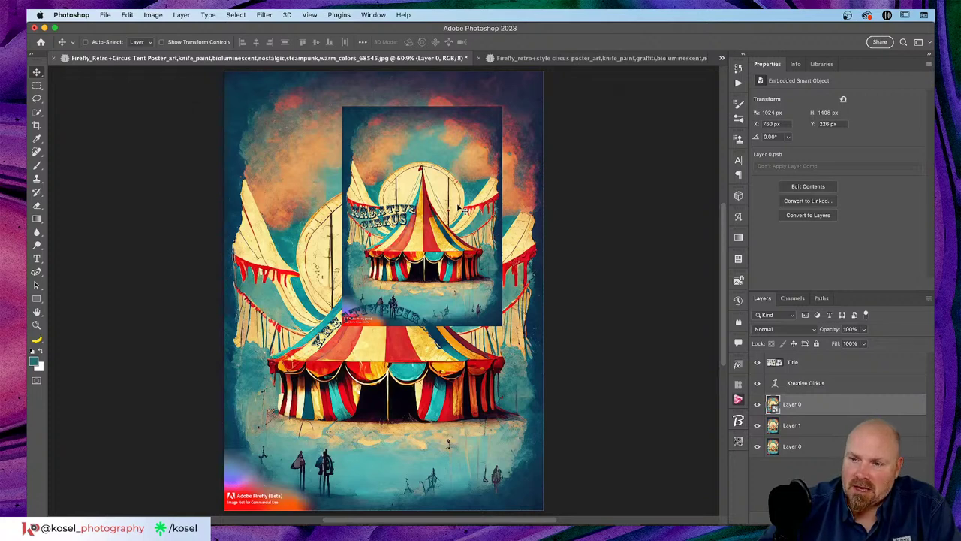
pyautogui.moveTo(455, 199); pyautogui.dragTo(464, 235)
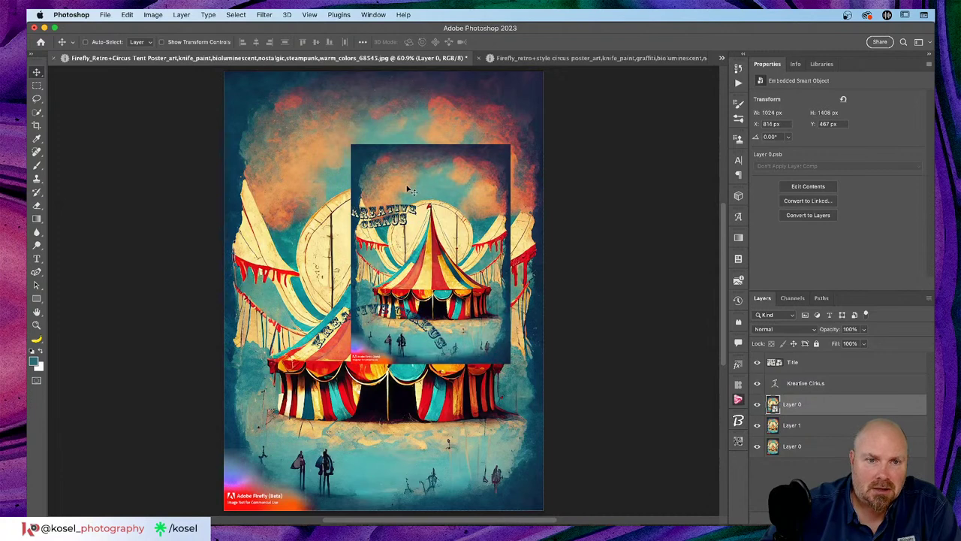
pyautogui.moveTo(412, 183); pyautogui.dragTo(330, 215)
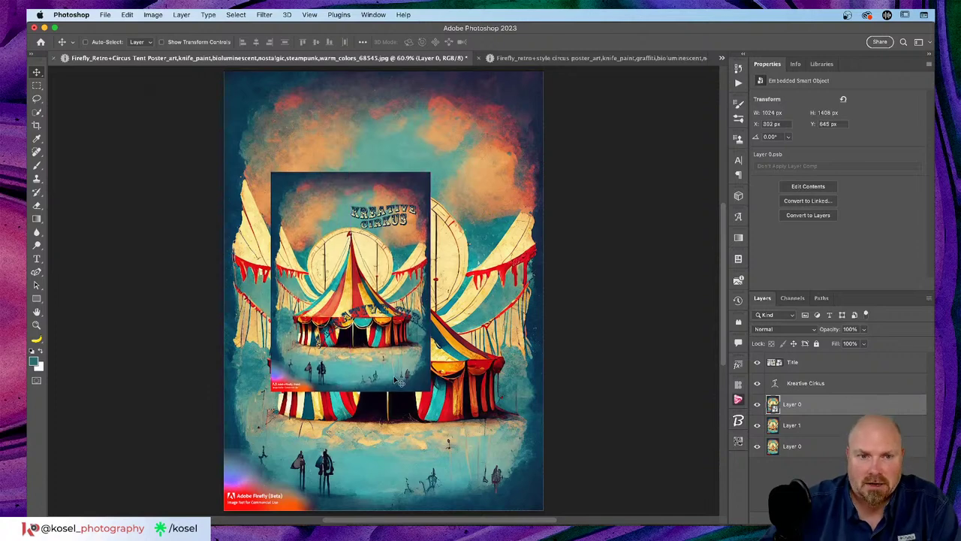
# Compare the edge and texture detail of the original-size poster with the upscaled poster at 600% zoom.
pyautogui.press('super')
pyautogui.scroll(-2, 422, 335)
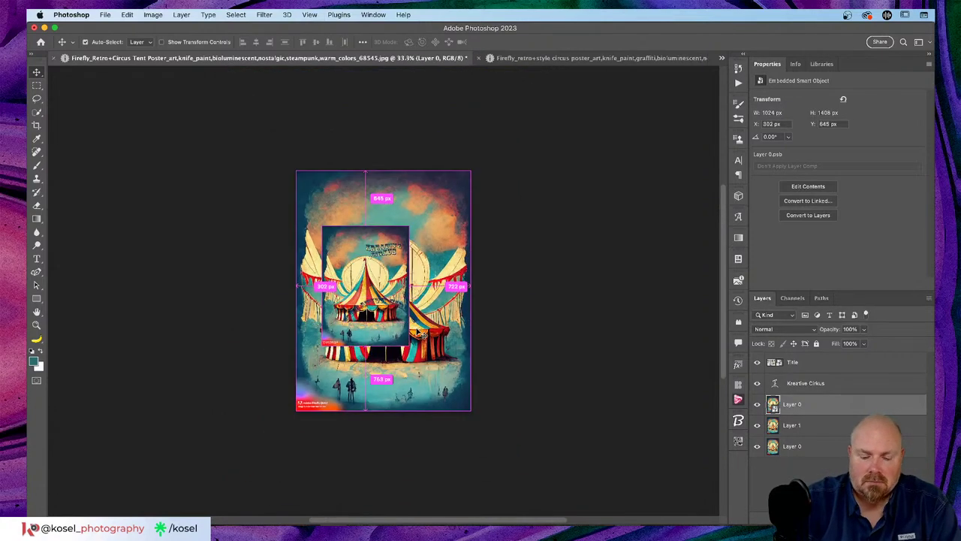
pyautogui.scroll(2, 422, 335)
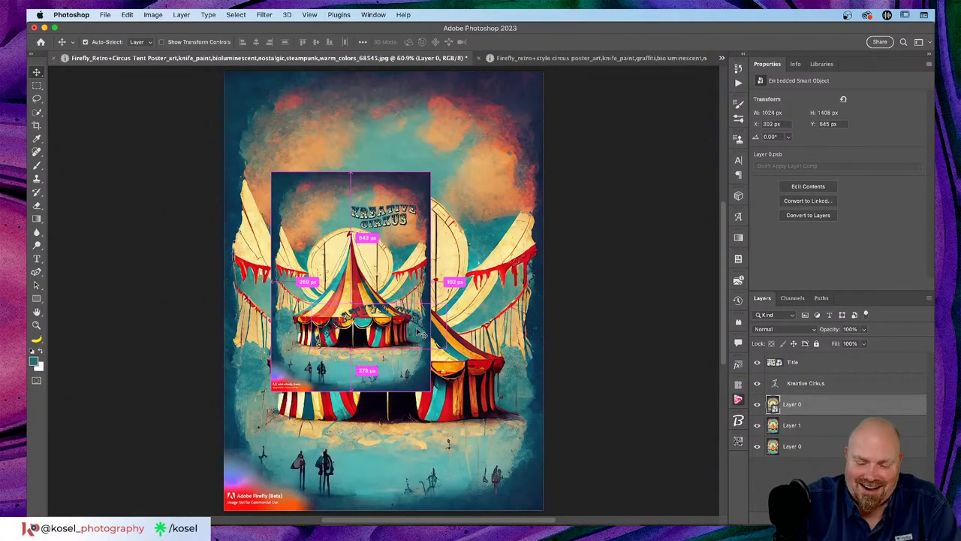
pyautogui.scroll(1, 422, 335)
pyautogui.scroll(10, 422, 335)
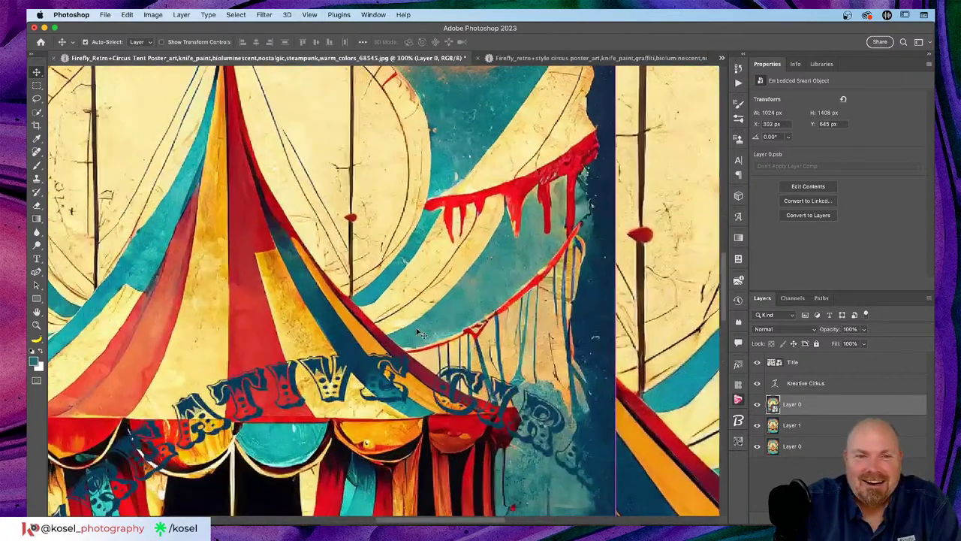
pyautogui.scroll(1, 422, 335)
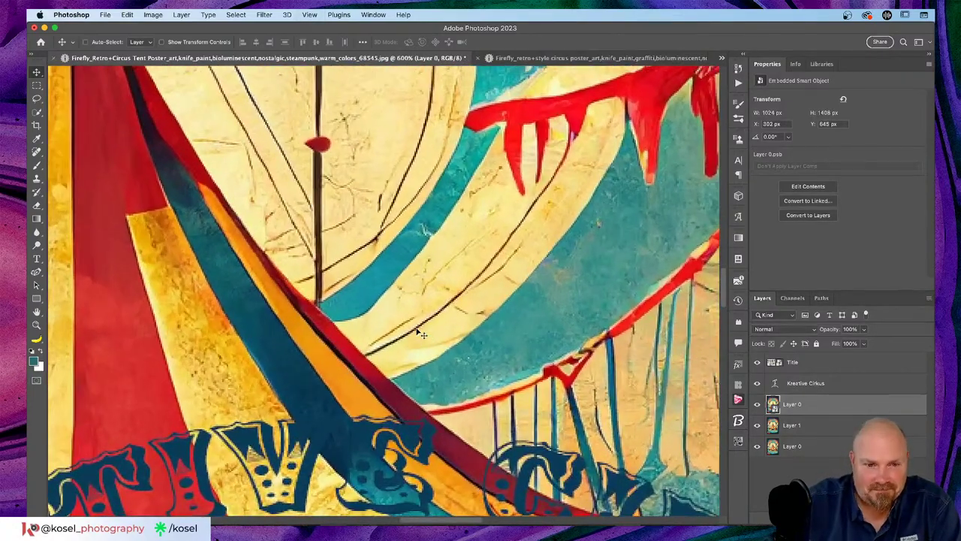
pyautogui.scroll(-3, 422, 335)
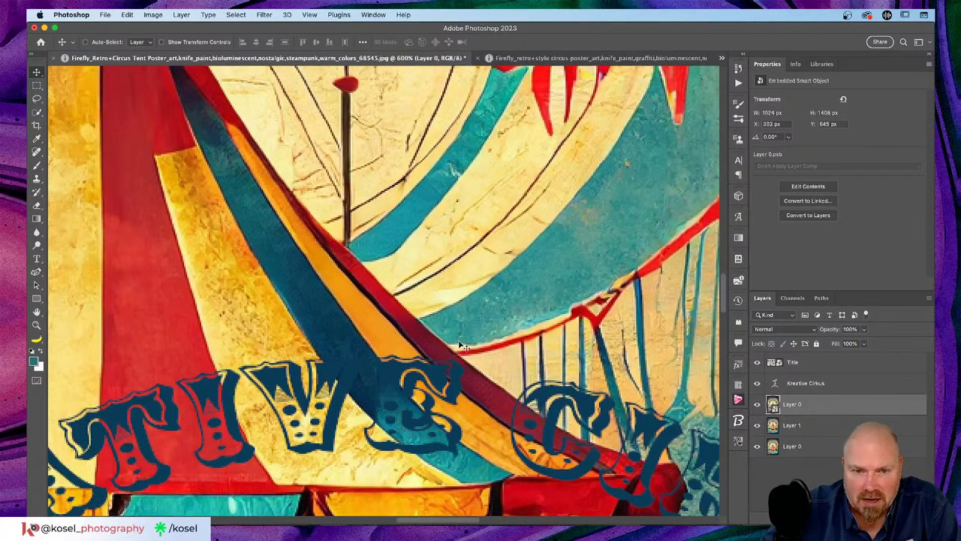
pyautogui.moveTo(463, 345); pyautogui.dragTo(415, 315)
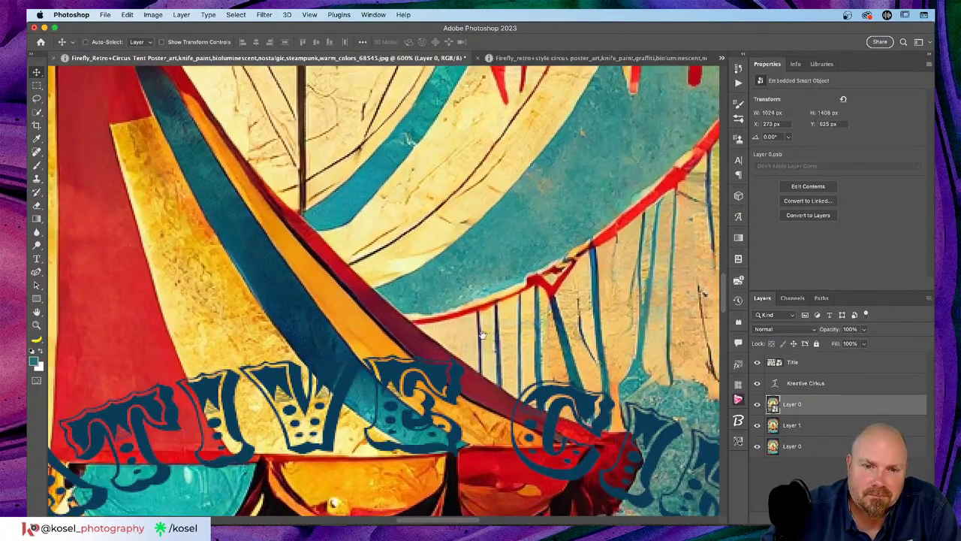
pyautogui.moveTo(482, 334); pyautogui.dragTo(408, 329)
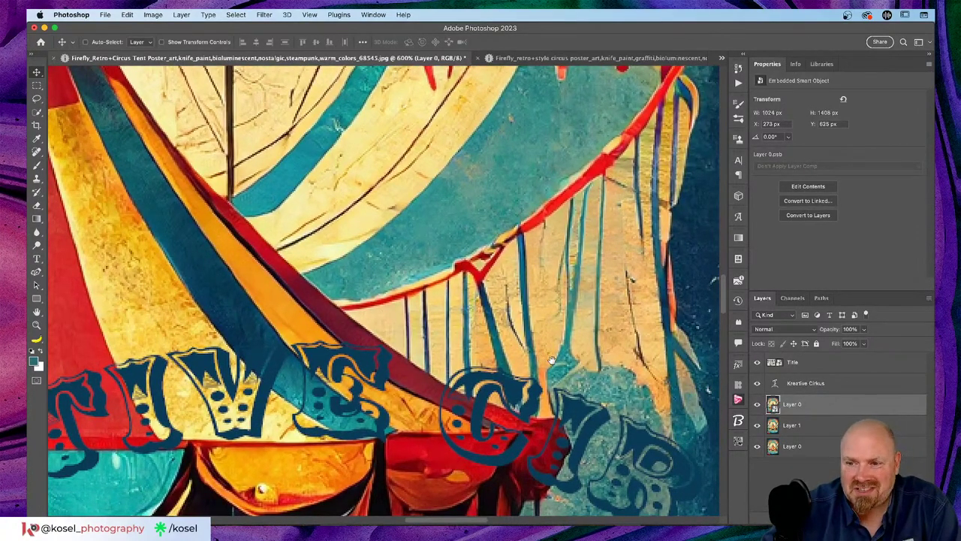
pyautogui.moveTo(552, 361); pyautogui.dragTo(518, 359)
pyautogui.moveTo(590, 376); pyautogui.dragTo(250, 250)
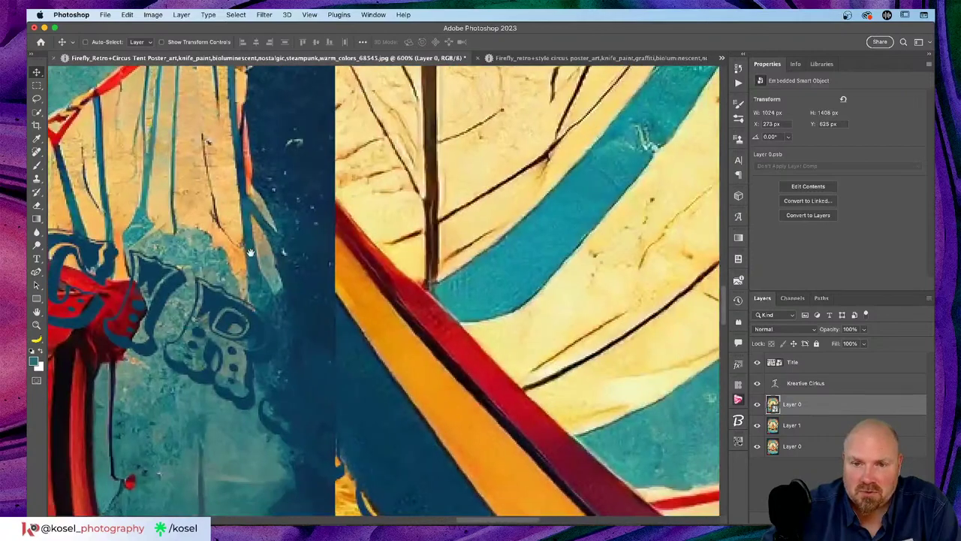
pyautogui.moveTo(403, 333); pyautogui.dragTo(251, 197)
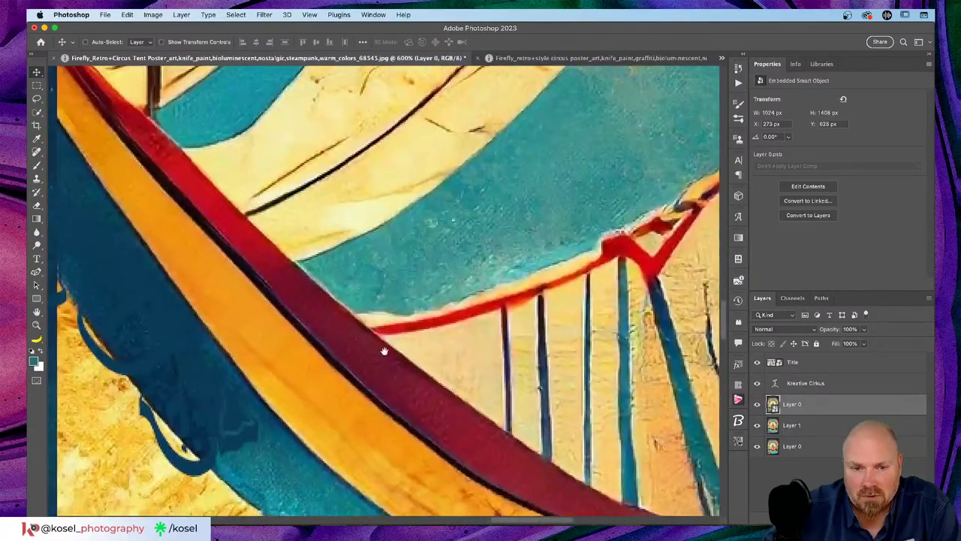
pyautogui.moveTo(382, 345); pyautogui.dragTo(423, 230)
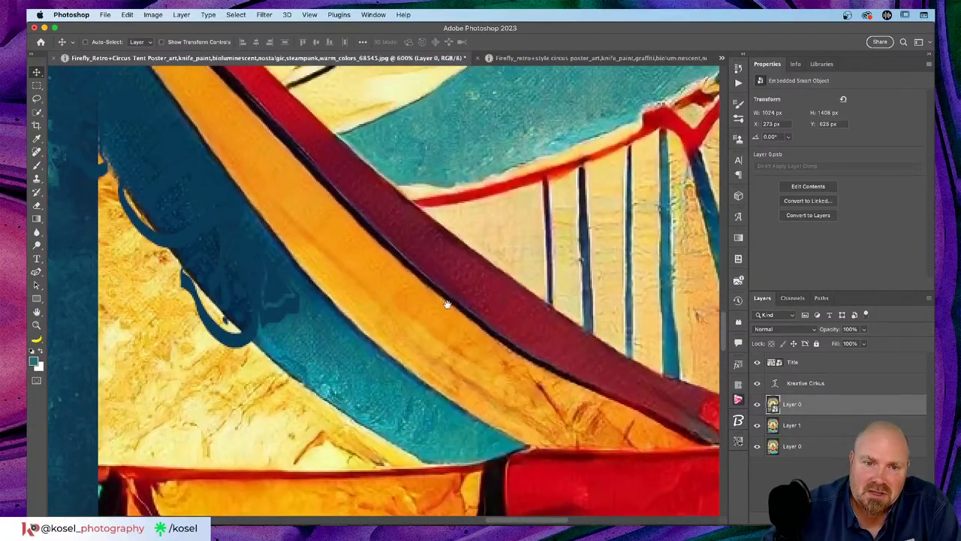
pyautogui.moveTo(253, 272); pyautogui.dragTo(463, 251)
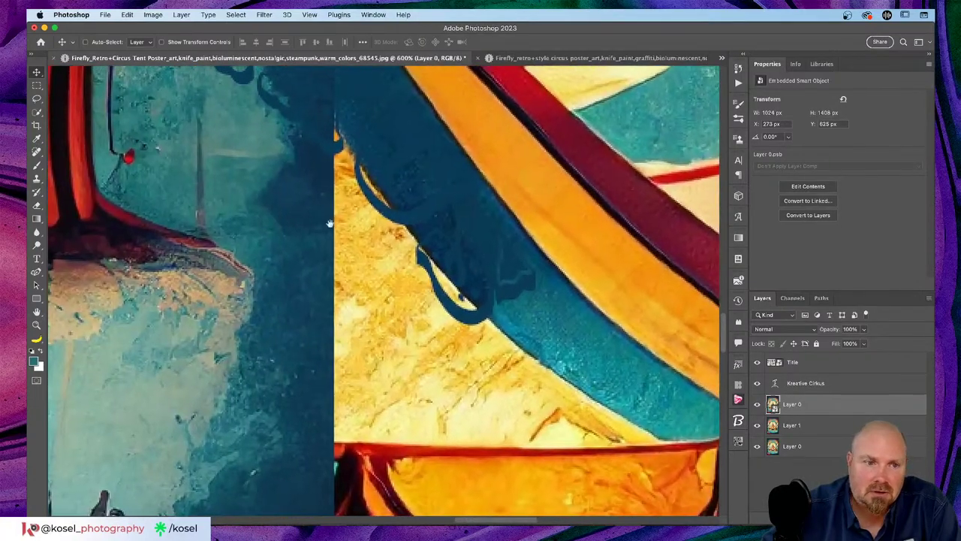
pyautogui.moveTo(328, 223); pyautogui.dragTo(458, 350)
pyautogui.moveTo(353, 271); pyautogui.dragTo(400, 355)
pyautogui.moveTo(300, 248); pyautogui.dragTo(402, 336)
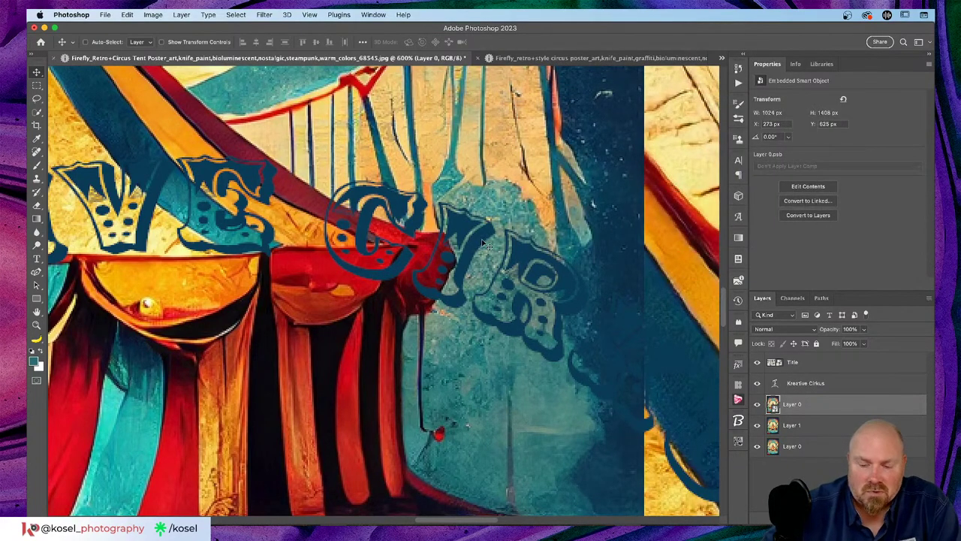
pyautogui.press('super+0')
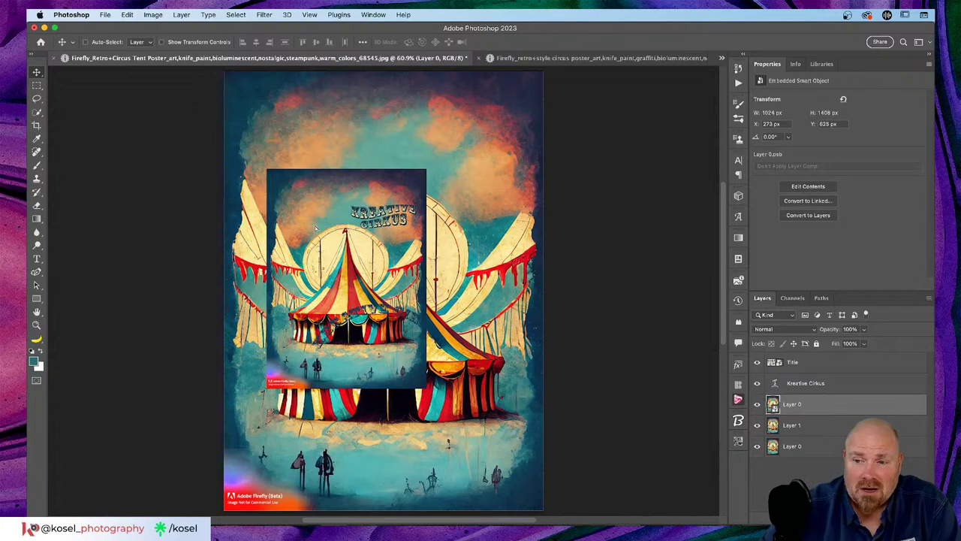
# Delete the original-size poster smart object and undo the stray move of the upscaled poster layer.
pyautogui.moveTo(314, 229); pyautogui.dragTo(285, 130)
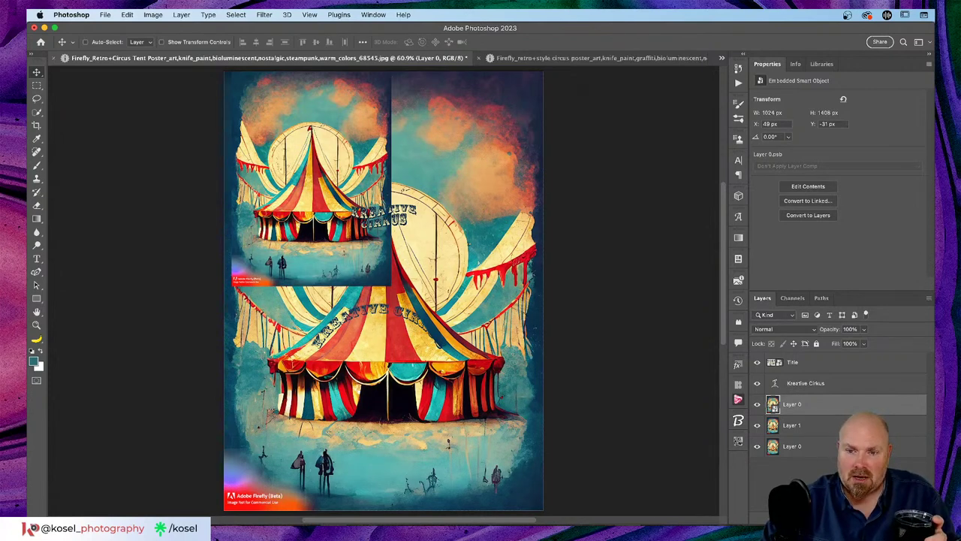
pyautogui.press('Delete')
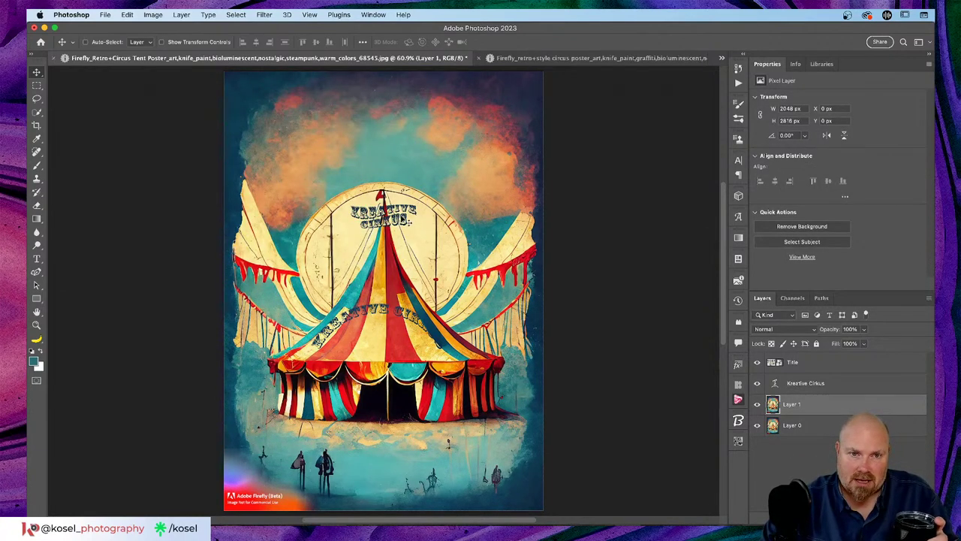
pyautogui.moveTo(405, 228)
pyautogui.mouseDown()
pyautogui.moveTo(429, 190)
pyautogui.moveTo(413, 211)
pyautogui.mouseUp()
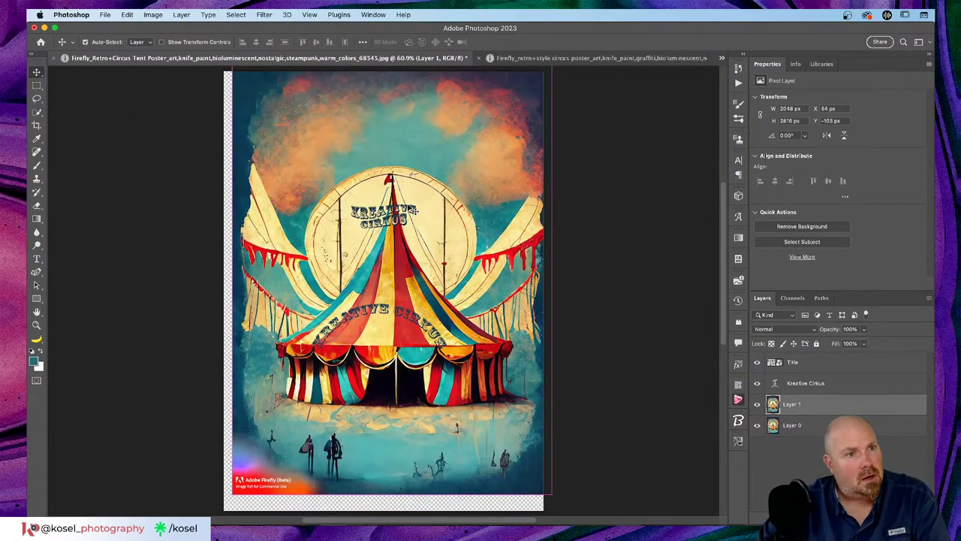
pyautogui.press('super+z')
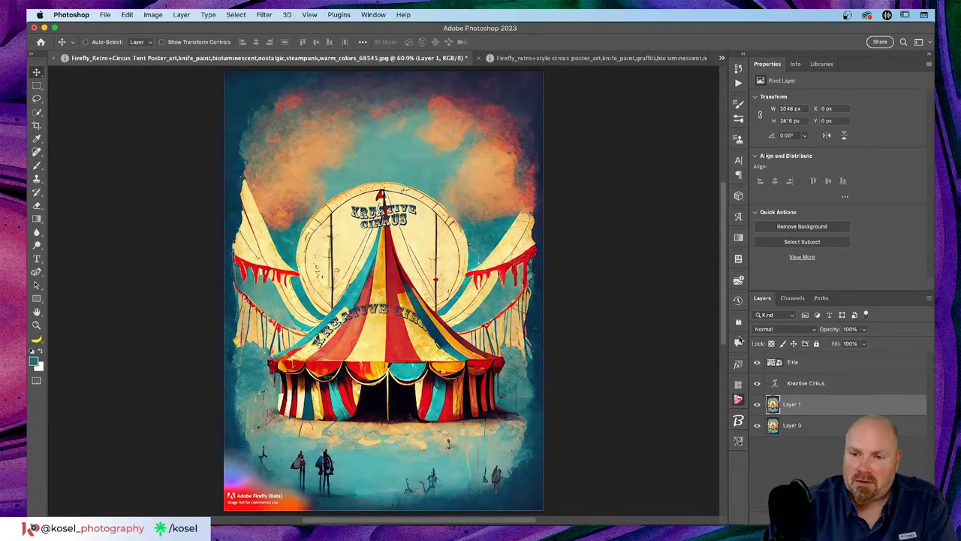
# Preview the pattern that Extract from Image generates from the upscaled poster layer and close it without saving.
pyautogui.click(857, 383)
pyautogui.click(834, 405)
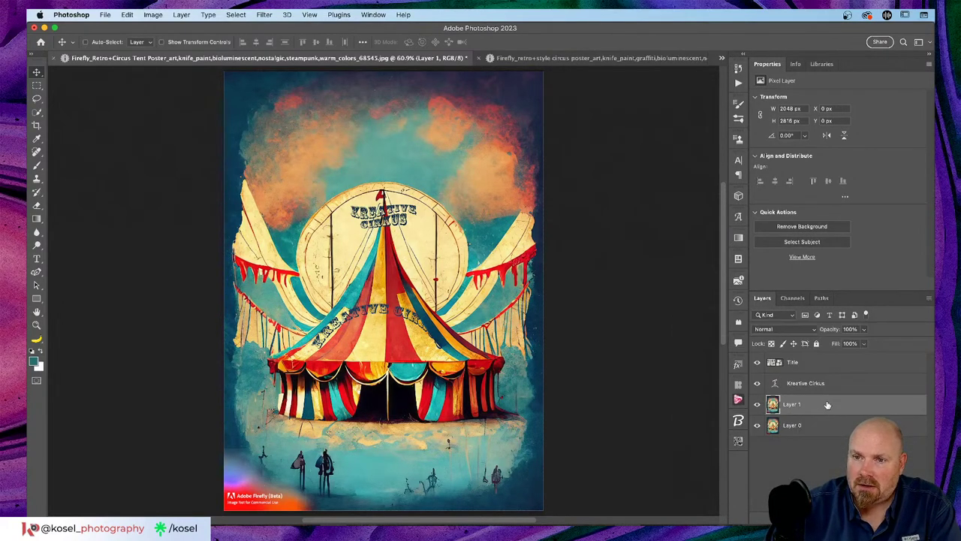
pyautogui.click(821, 64)
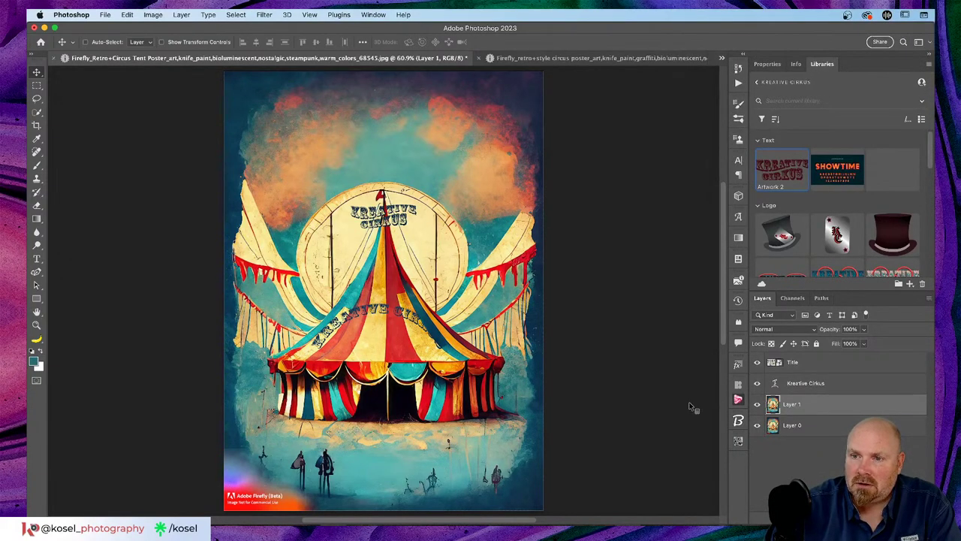
pyautogui.click(910, 284)
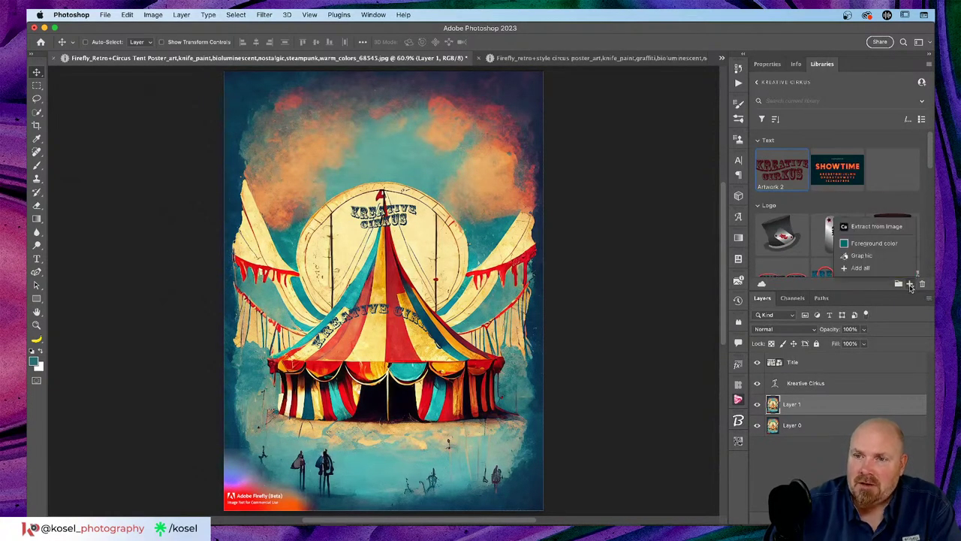
pyautogui.click(876, 225)
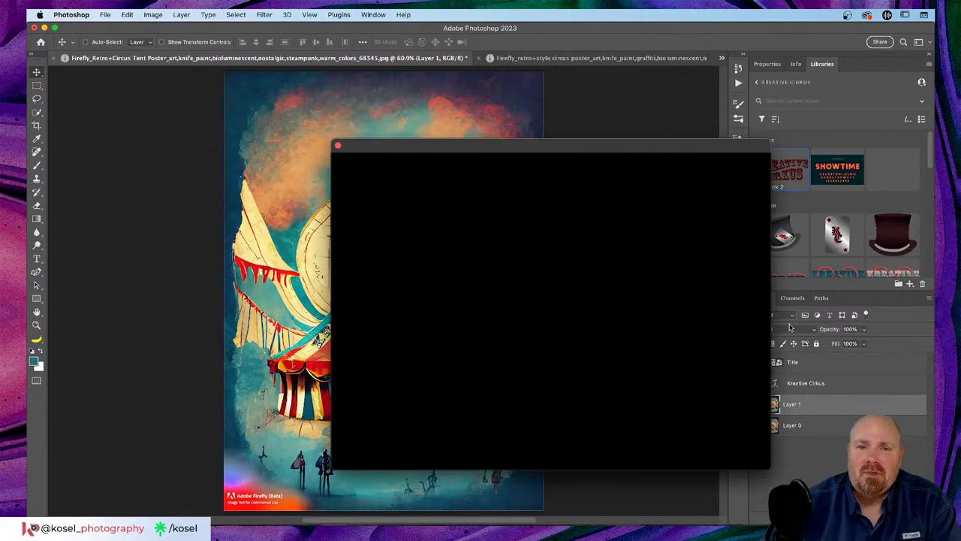
pyautogui.moveTo(565, 148); pyautogui.dragTo(446, 76)
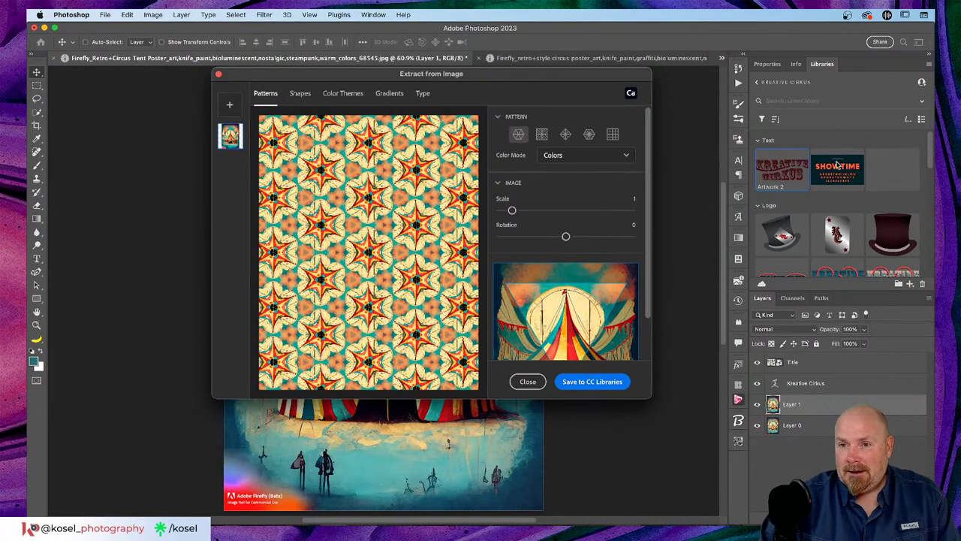
pyautogui.click(526, 380)
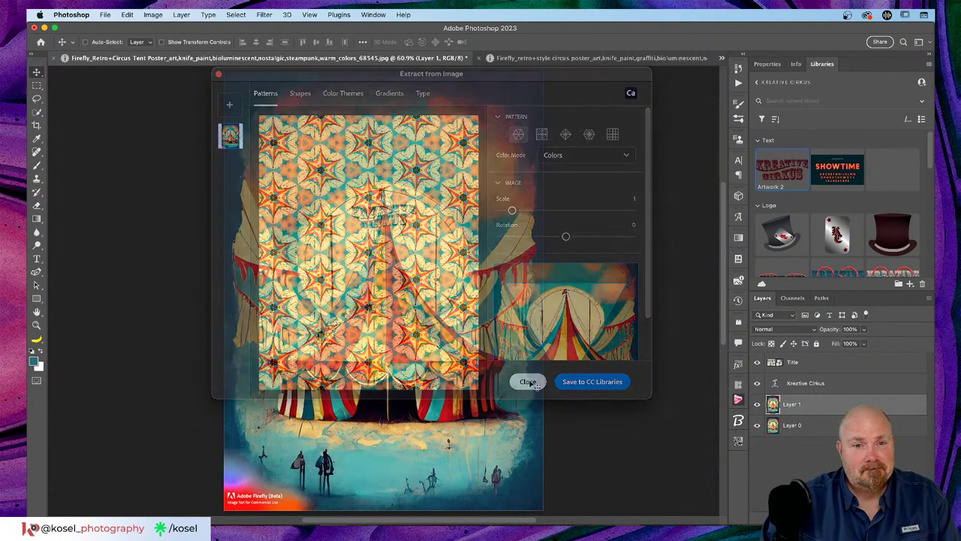
# Try placing the ungrouped diamond pattern from the Kreative Cirkus library over the circus tent, and cancel the placement.
pyautogui.scroll(-3, 861, 182)
pyautogui.scroll(3, 861, 178)
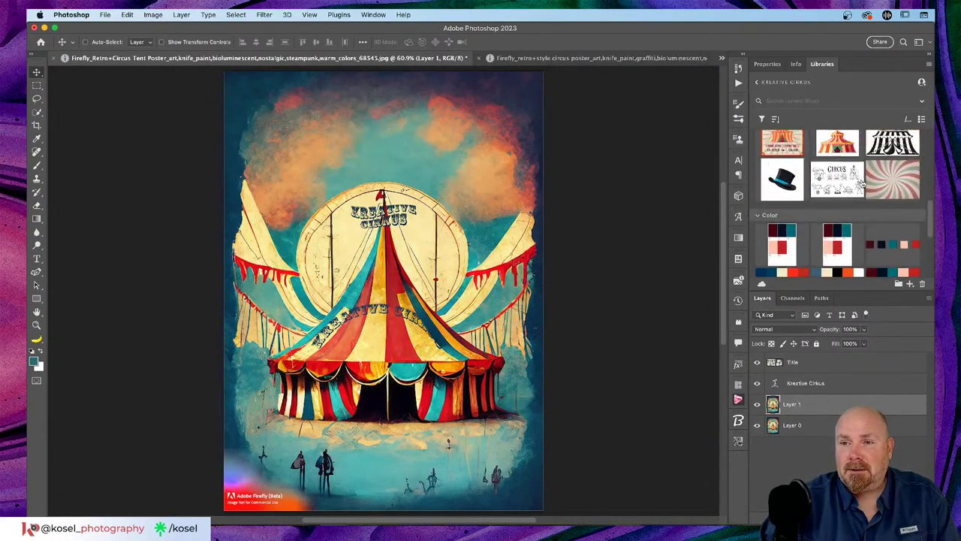
pyautogui.scroll(-6, 861, 178)
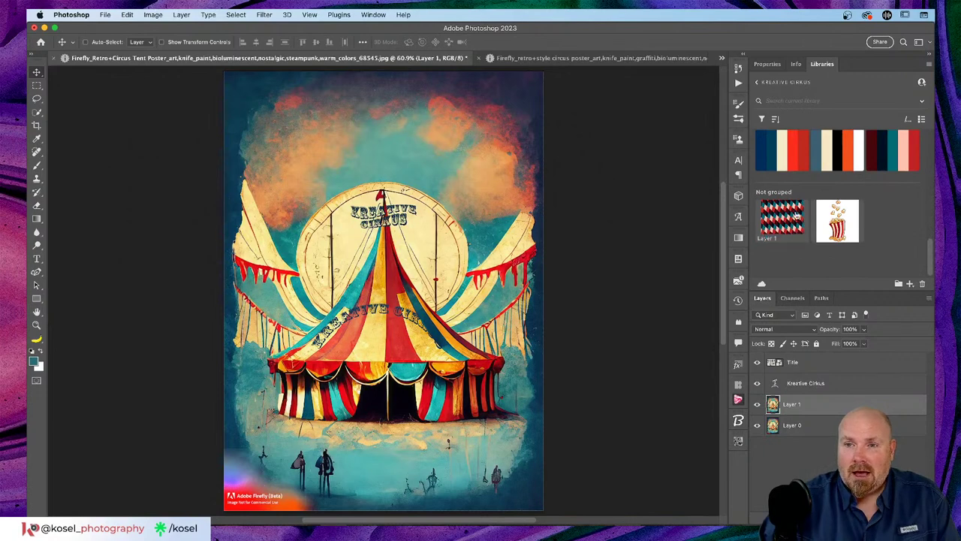
pyautogui.moveTo(785, 226)
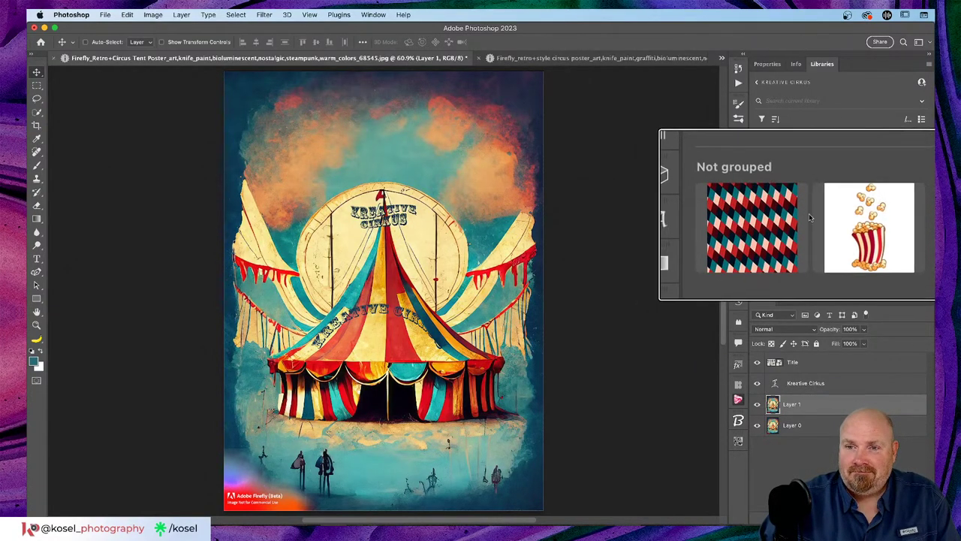
pyautogui.moveTo(782, 218); pyautogui.dragTo(412, 265)
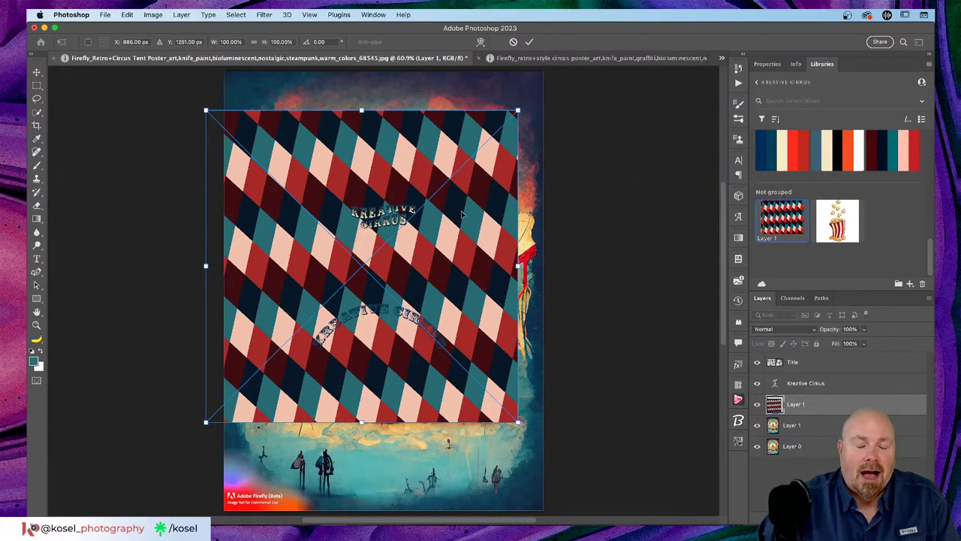
pyautogui.moveTo(462, 210); pyautogui.dragTo(485, 200)
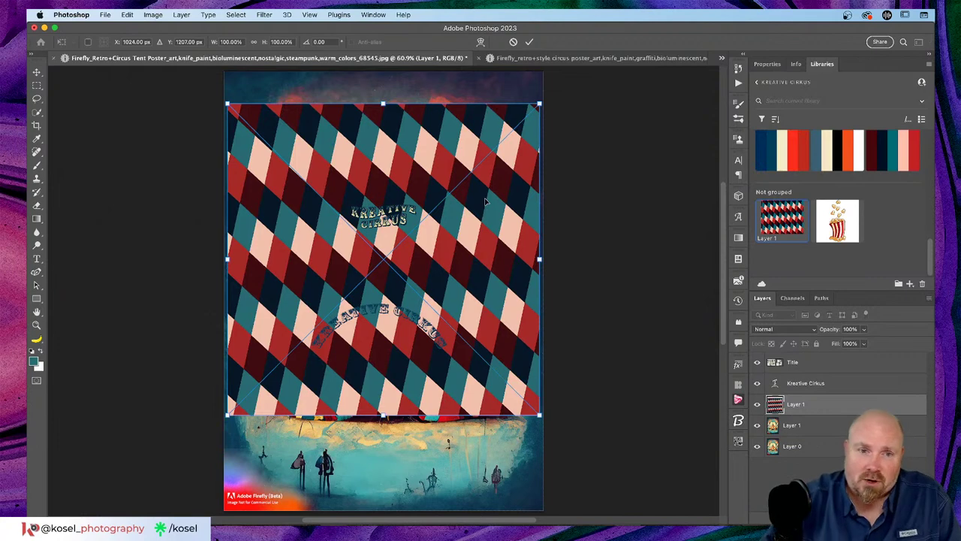
pyautogui.moveTo(485, 242); pyautogui.dragTo(487, 246)
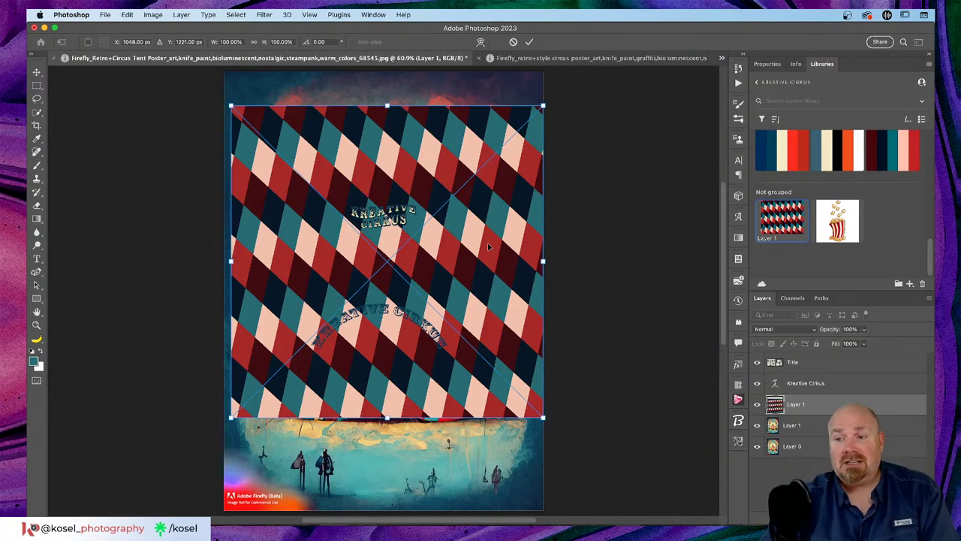
pyautogui.click(513, 42)
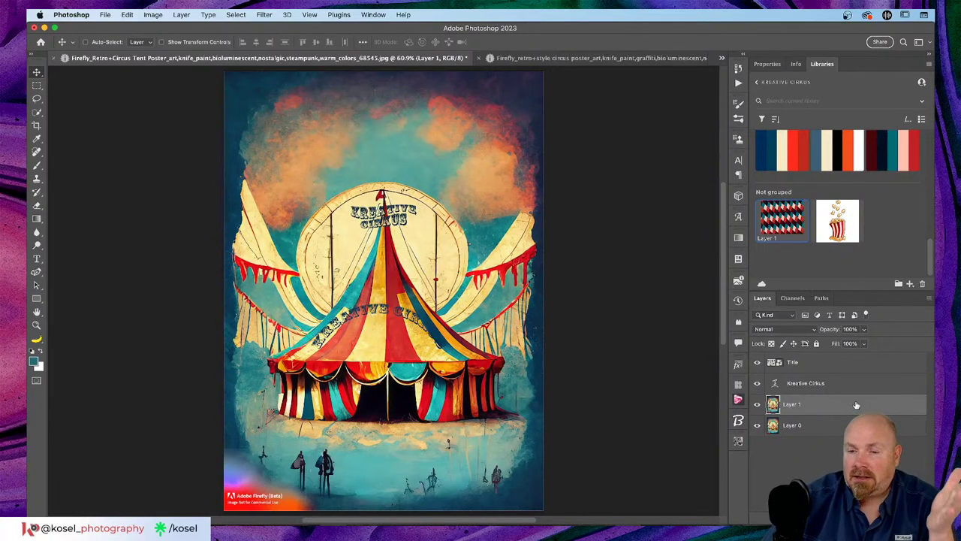
# Review the open graffiti and psychedelic circus poster documents, and return to the circus tent poster.
pyautogui.click(518, 59)
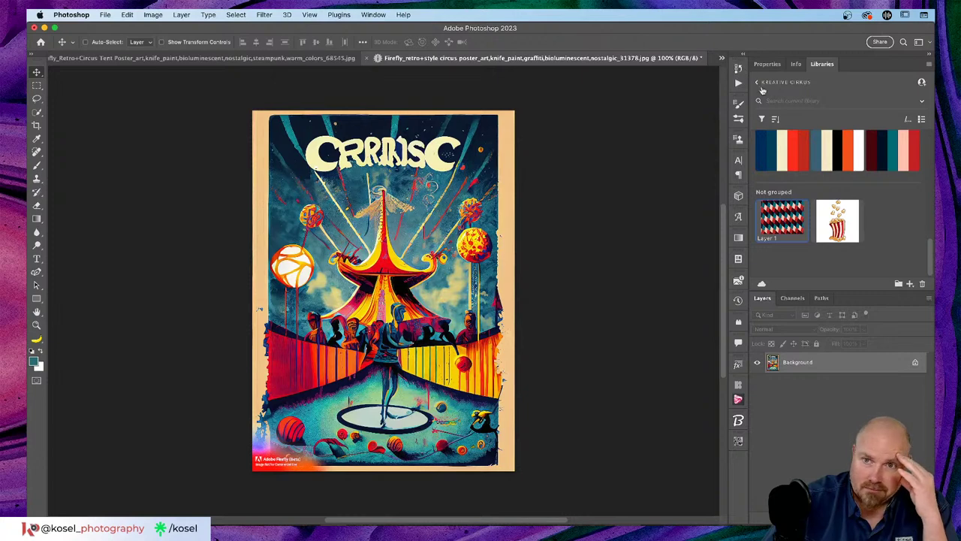
pyautogui.click(721, 58)
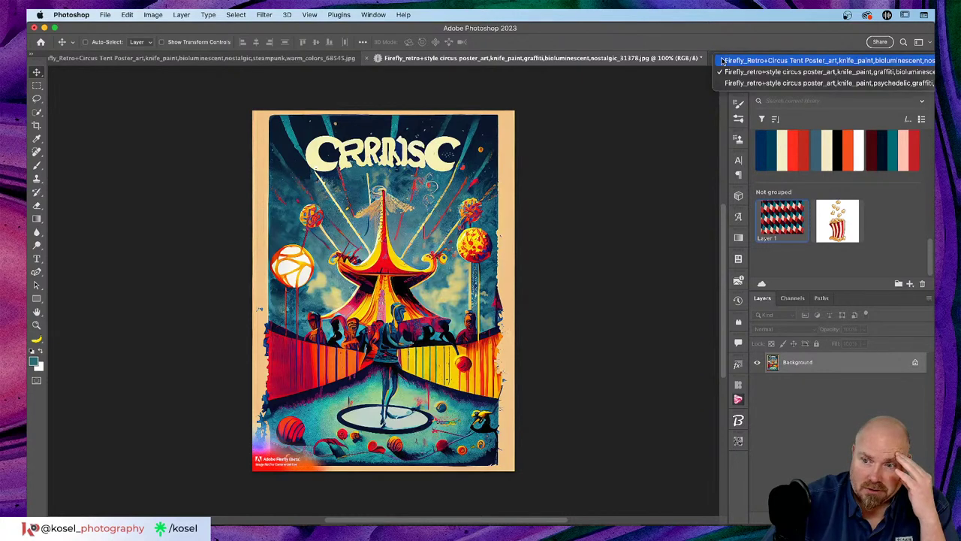
pyautogui.click(790, 83)
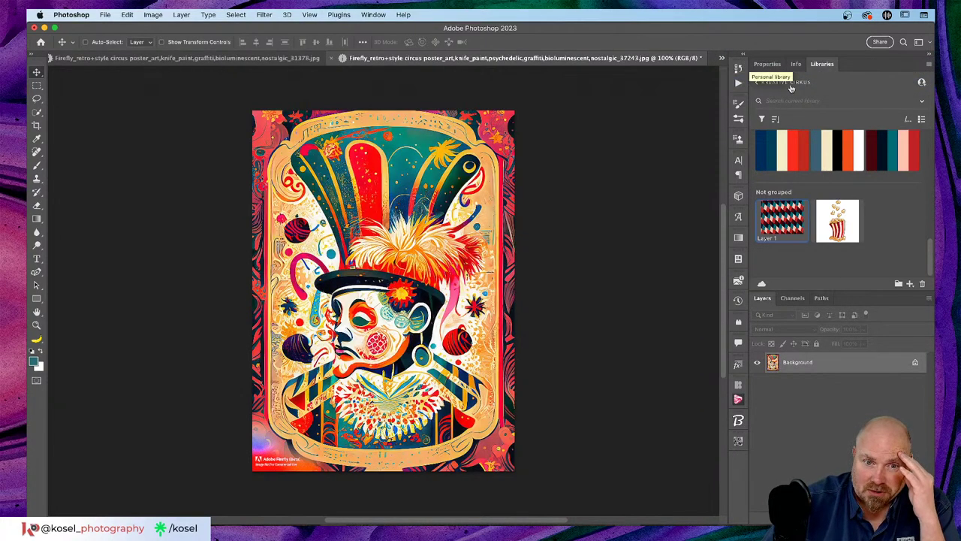
pyautogui.hotkey('ctrl', 'Tab')
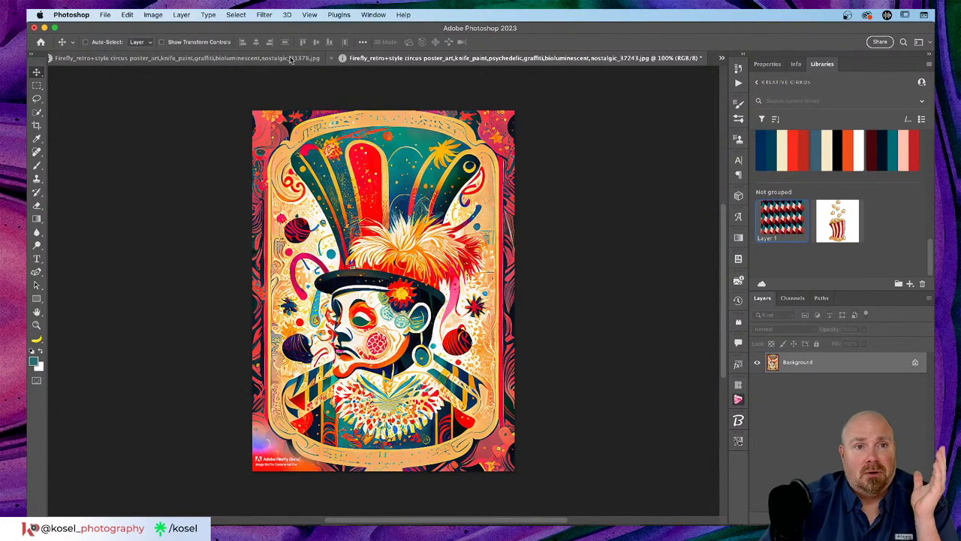
pyautogui.click(722, 58)
pyautogui.click(784, 60)
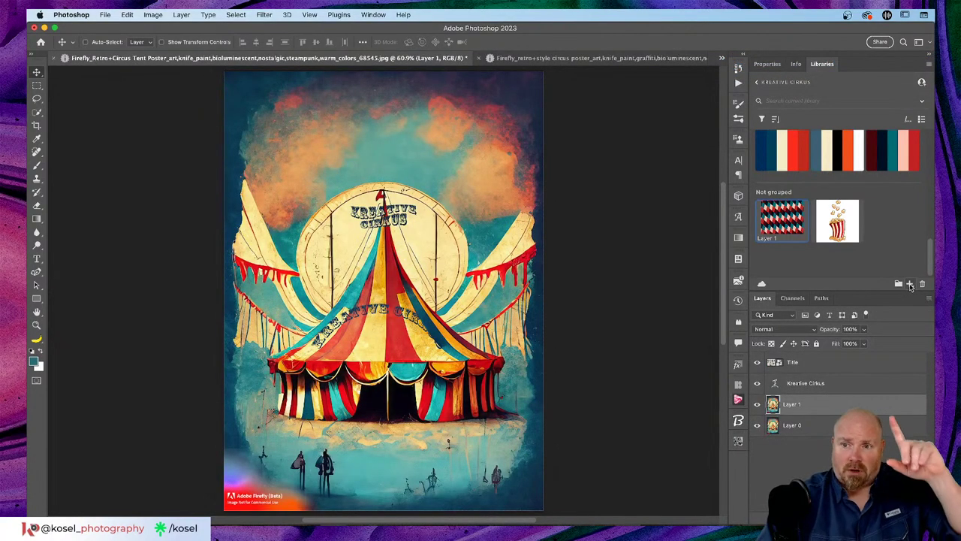
# Open Extract from Image on the upscaled poster layer and show its color themes.
pyautogui.click(909, 285)
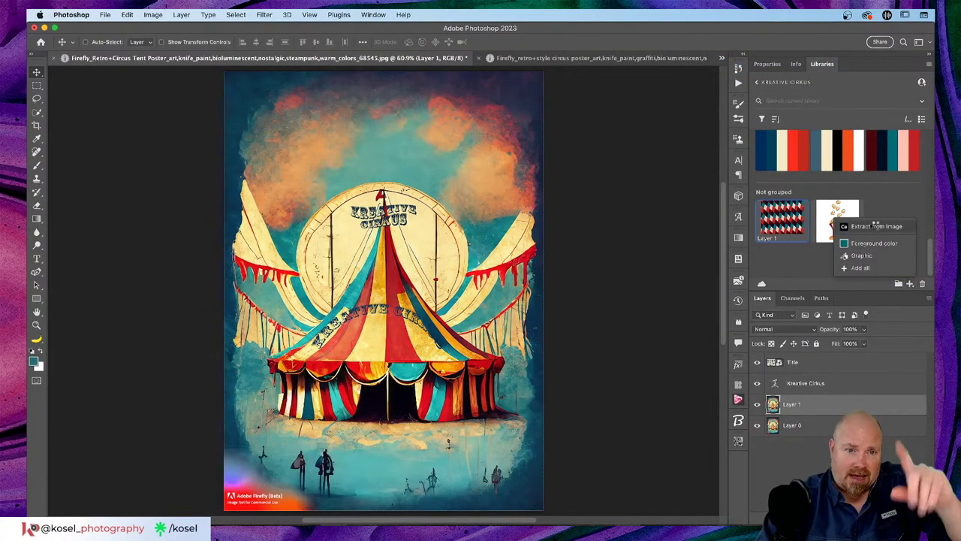
pyautogui.click(871, 239)
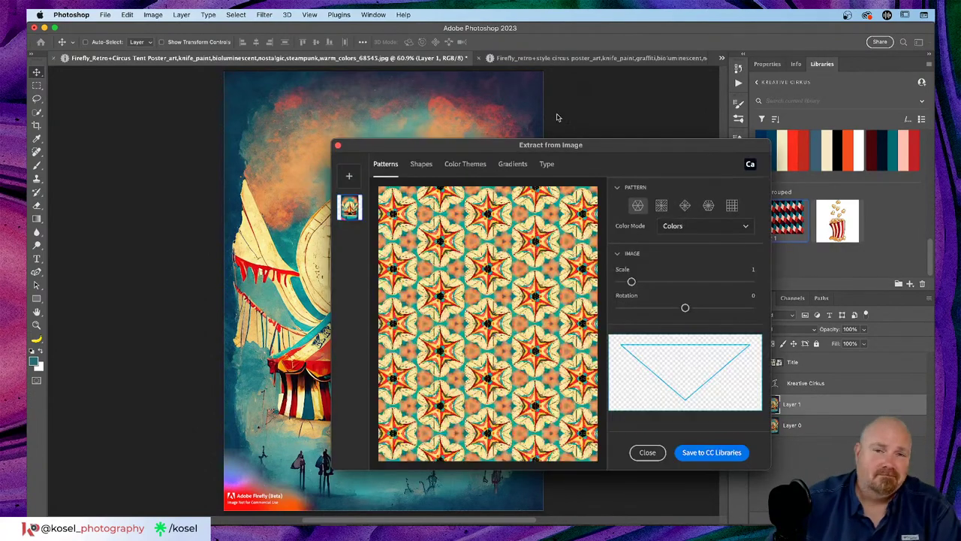
pyautogui.moveTo(593, 139); pyautogui.dragTo(479, 79)
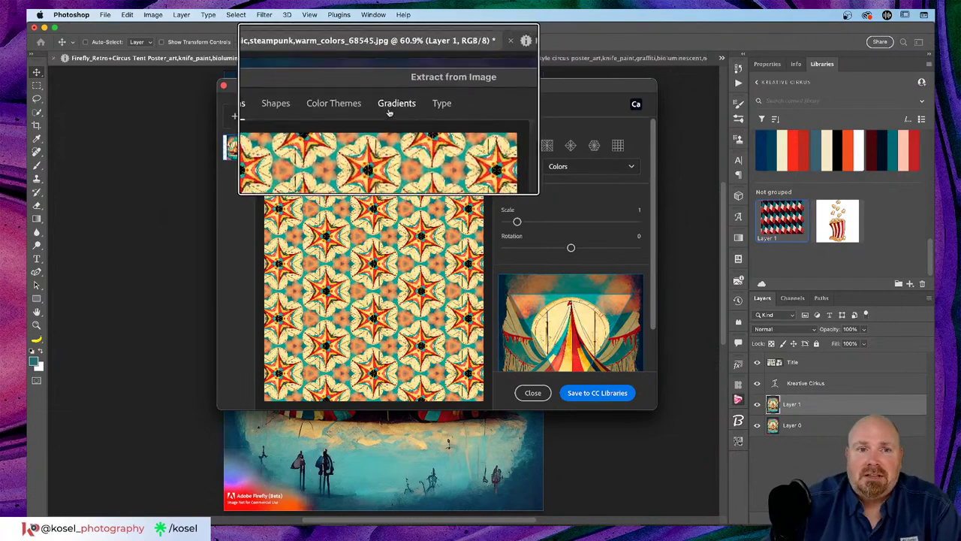
pyautogui.click(347, 106)
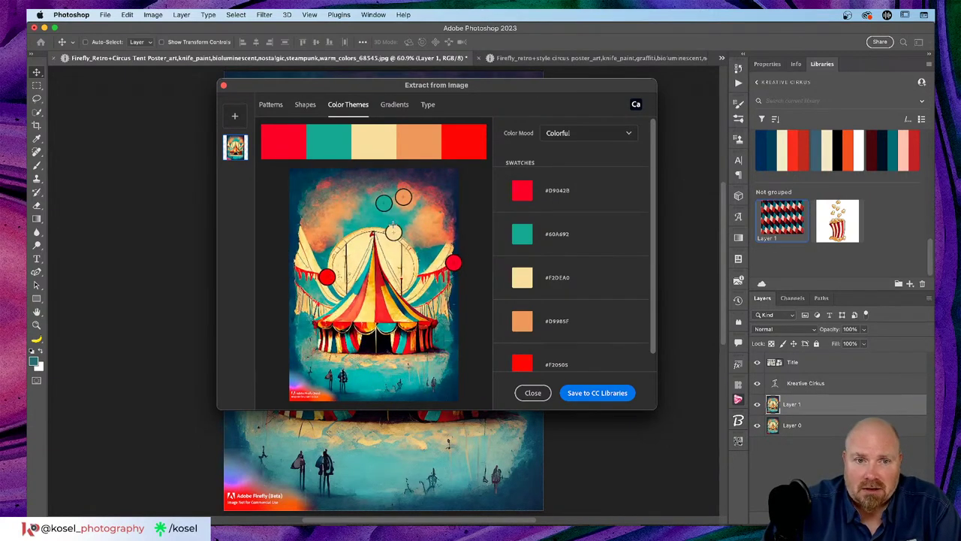
# Resample three theme swatches from the artwork: dark blue and teal-blue from the tent, and dusty pink from the clouds.
pyautogui.moveTo(383, 202); pyautogui.dragTo(404, 311)
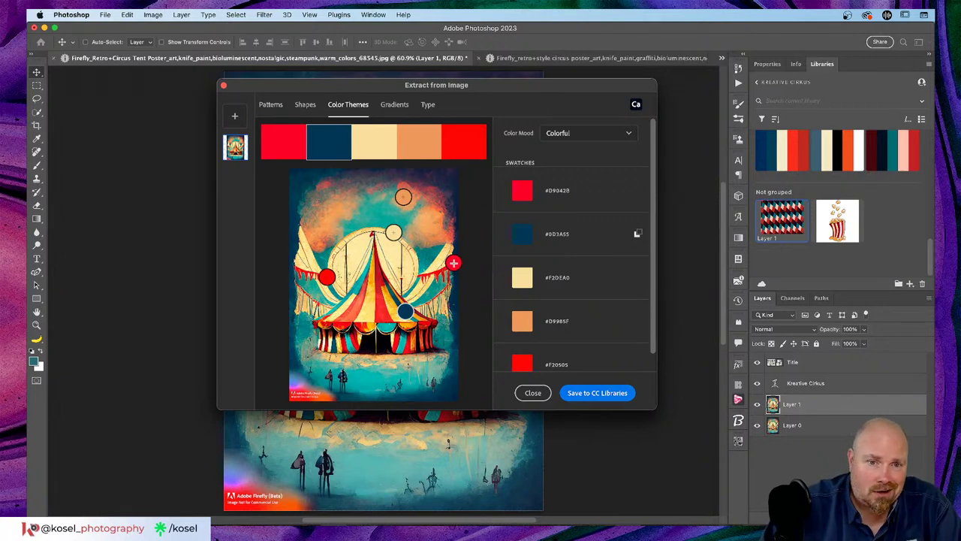
pyautogui.moveTo(453, 262); pyautogui.dragTo(333, 343)
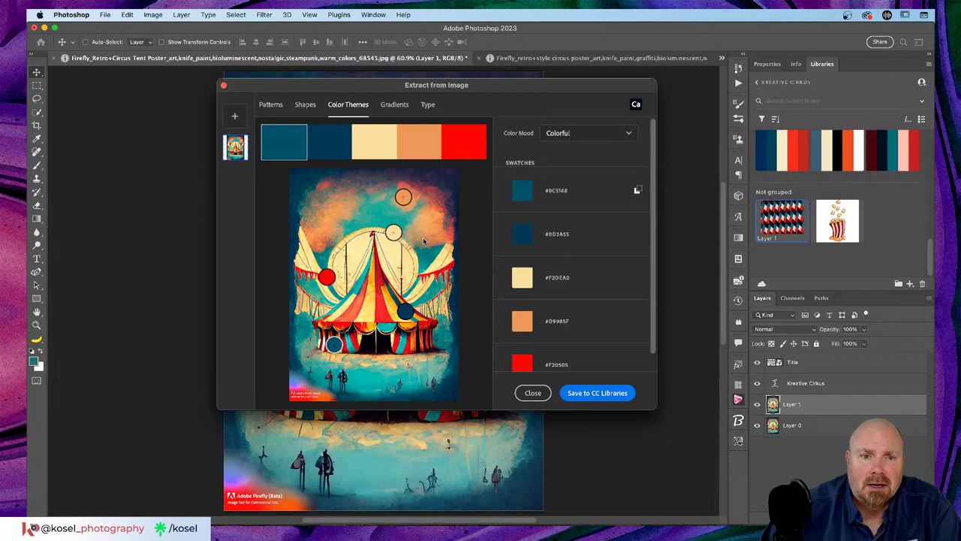
pyautogui.moveTo(403, 196); pyautogui.dragTo(412, 189)
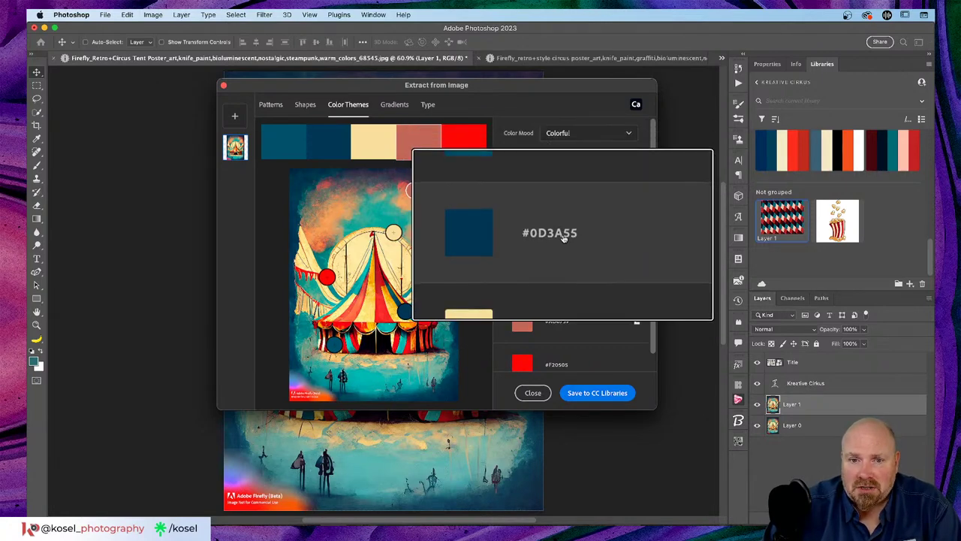
# Compare the color themes generated from the artwork by the Muted, Dark, Bright and Colorful moods.
pyautogui.click(617, 133)
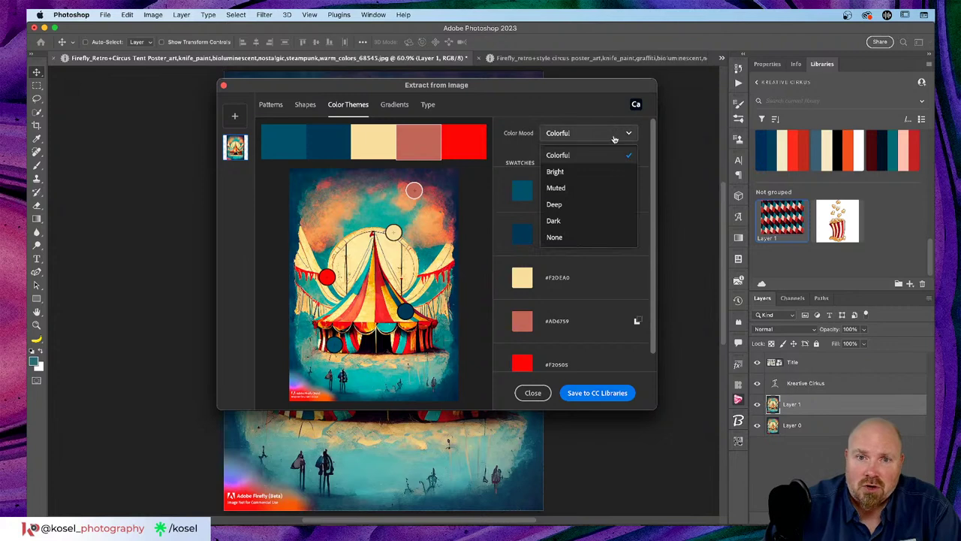
pyautogui.click(557, 188)
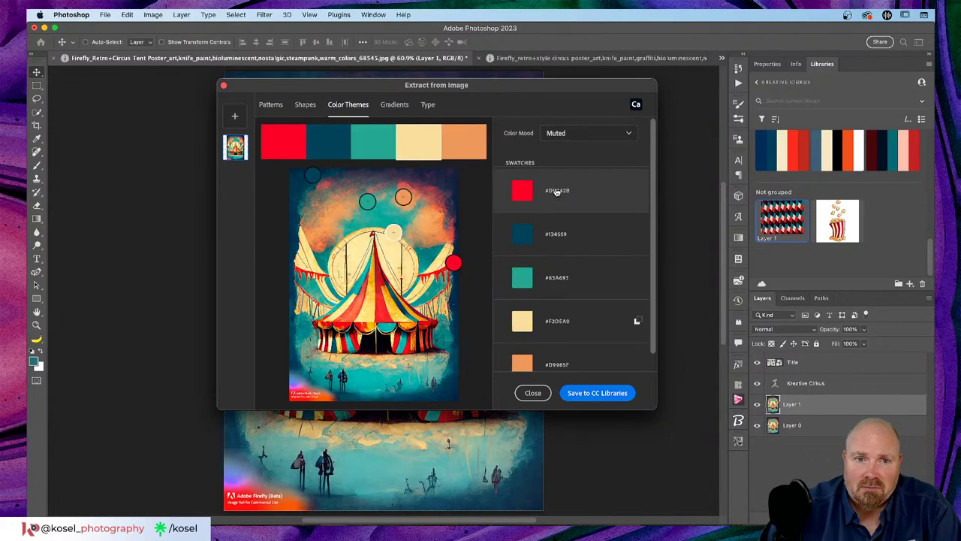
pyautogui.click(587, 134)
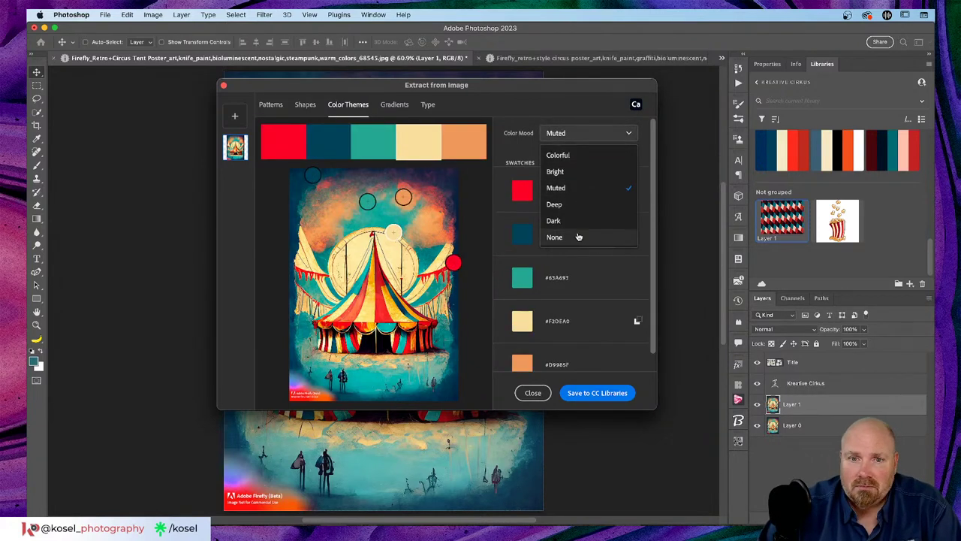
pyautogui.click(555, 220)
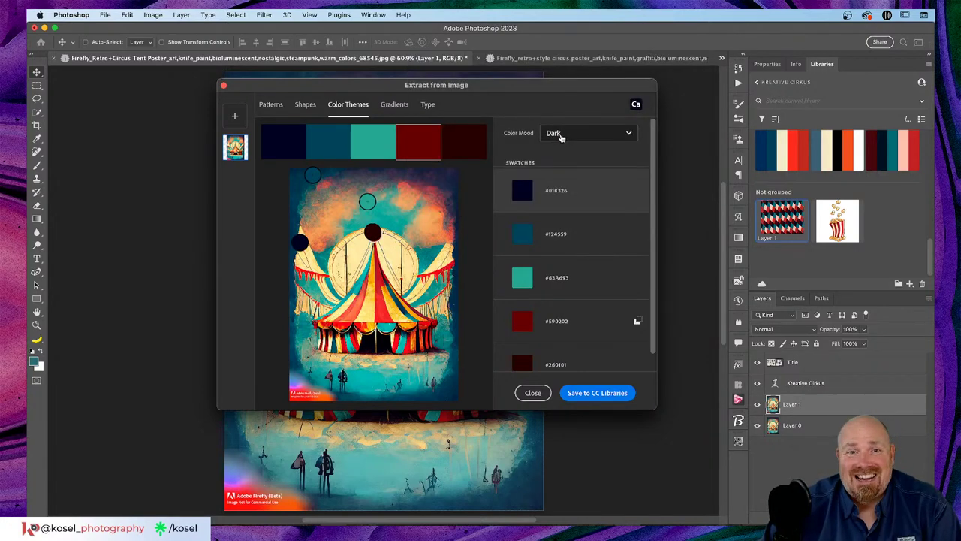
pyautogui.click(559, 137)
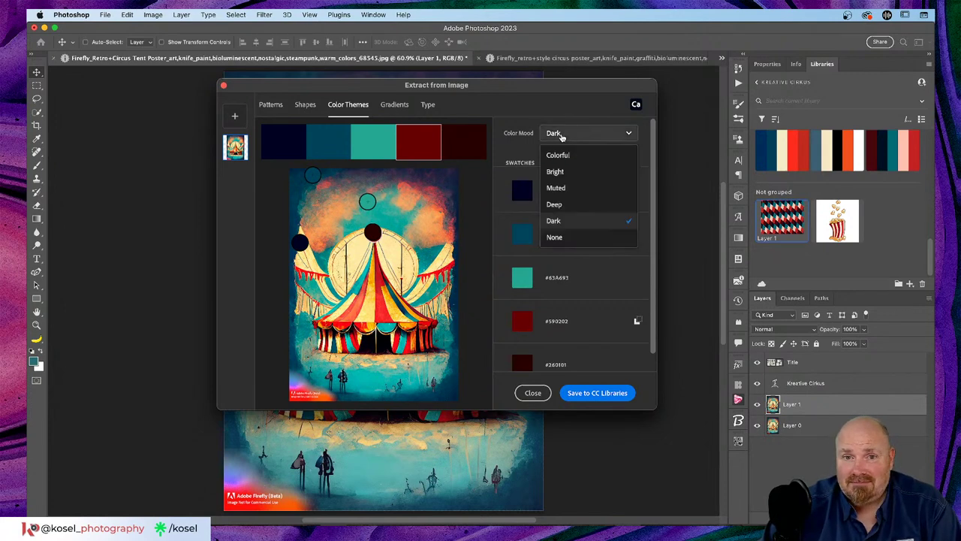
pyautogui.click(567, 172)
pyautogui.click(579, 133)
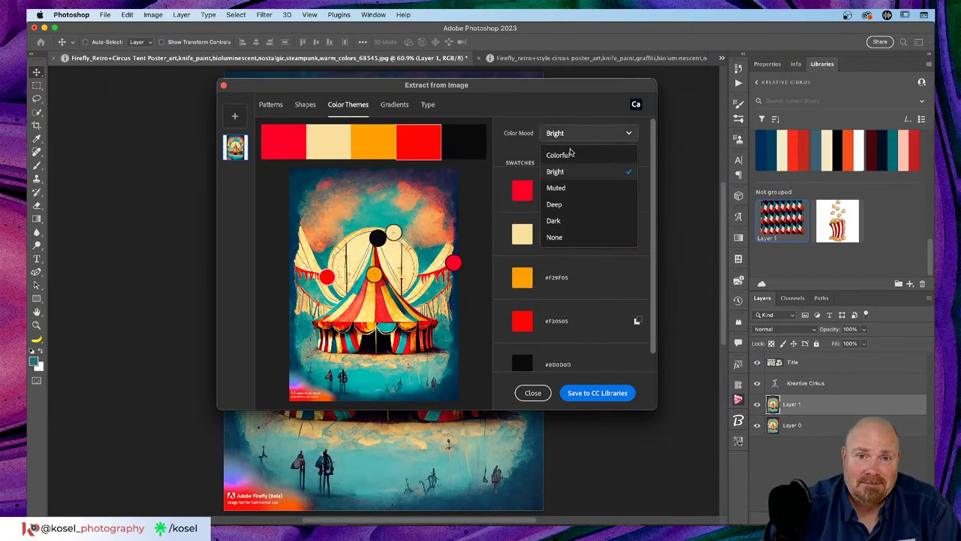
pyautogui.click(570, 157)
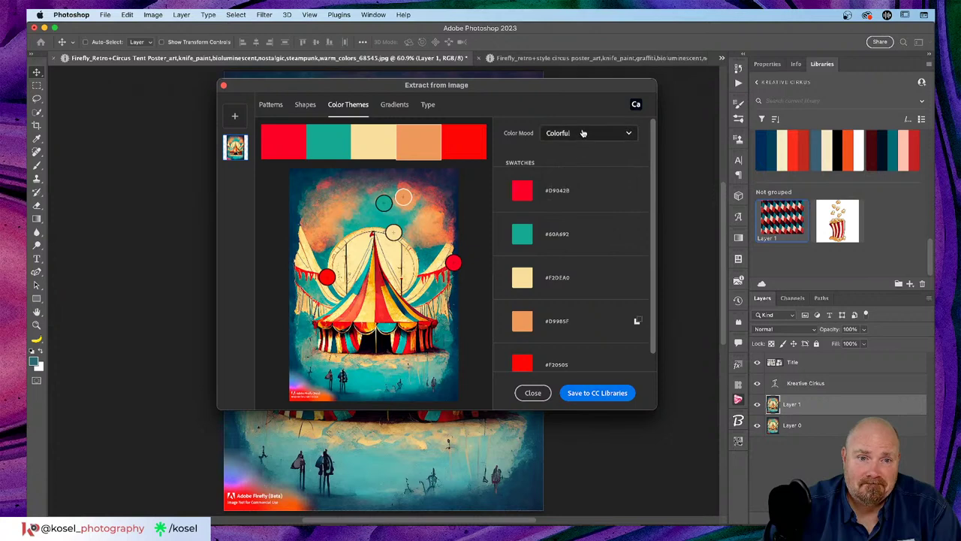
# Set the color mood to Deep and save the resulting color theme to the Kreative Cirkus library.
pyautogui.click(583, 133)
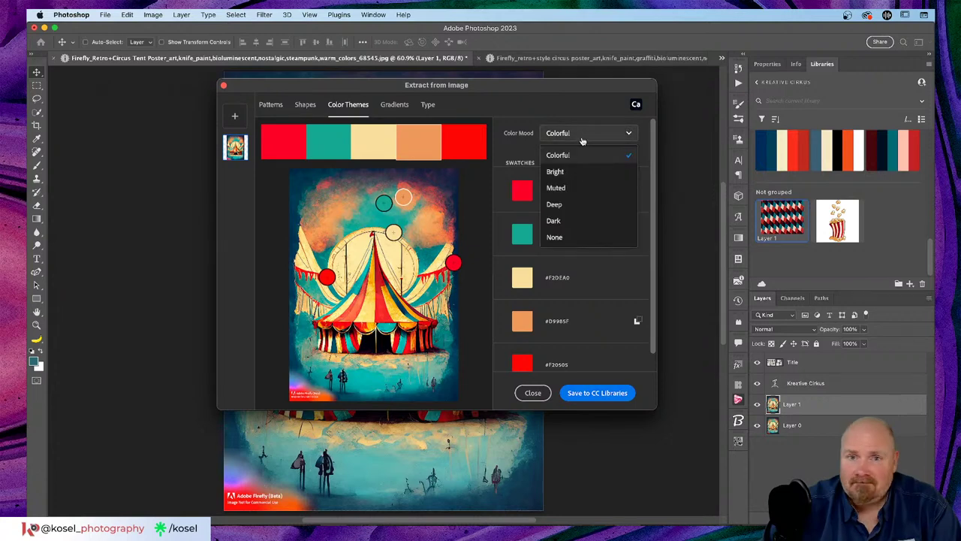
pyautogui.click(576, 201)
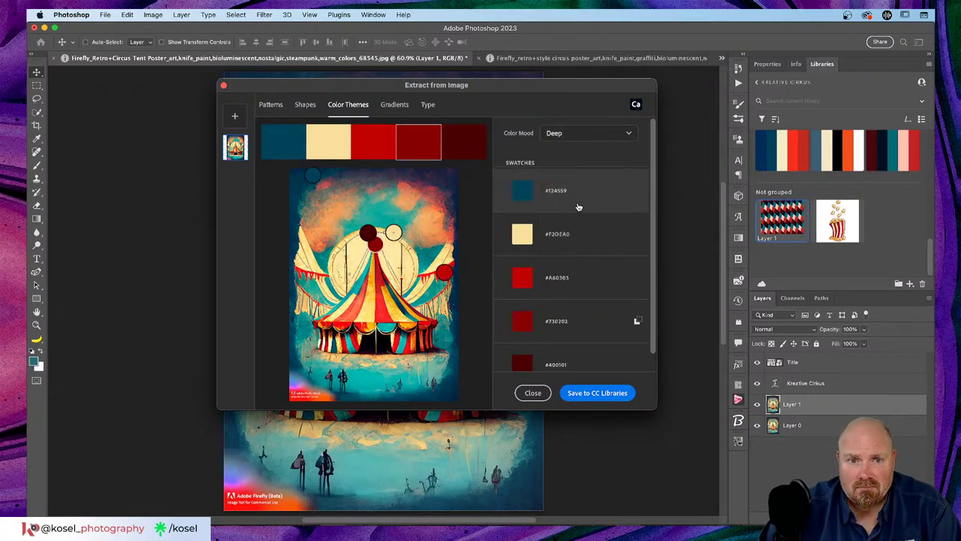
pyautogui.scroll(-1, 572, 360)
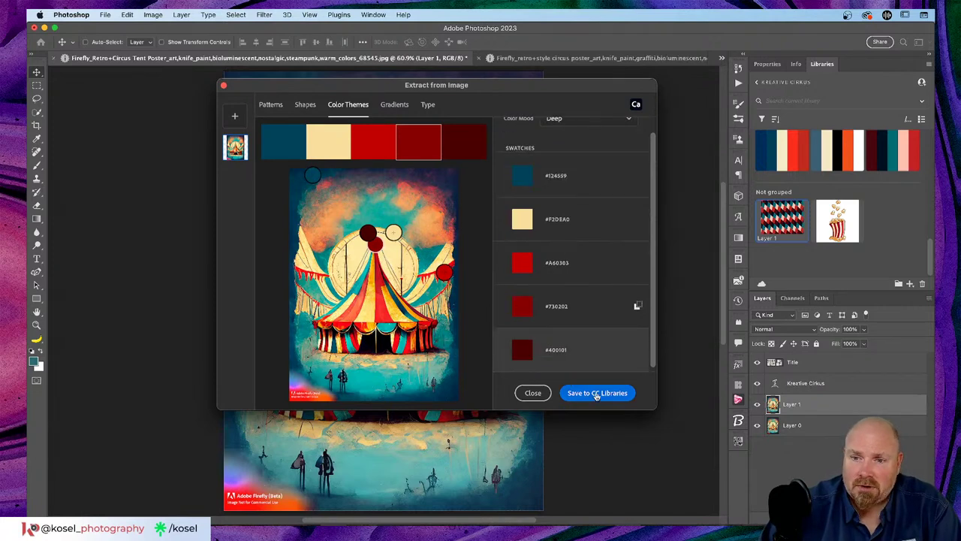
pyautogui.click(597, 393)
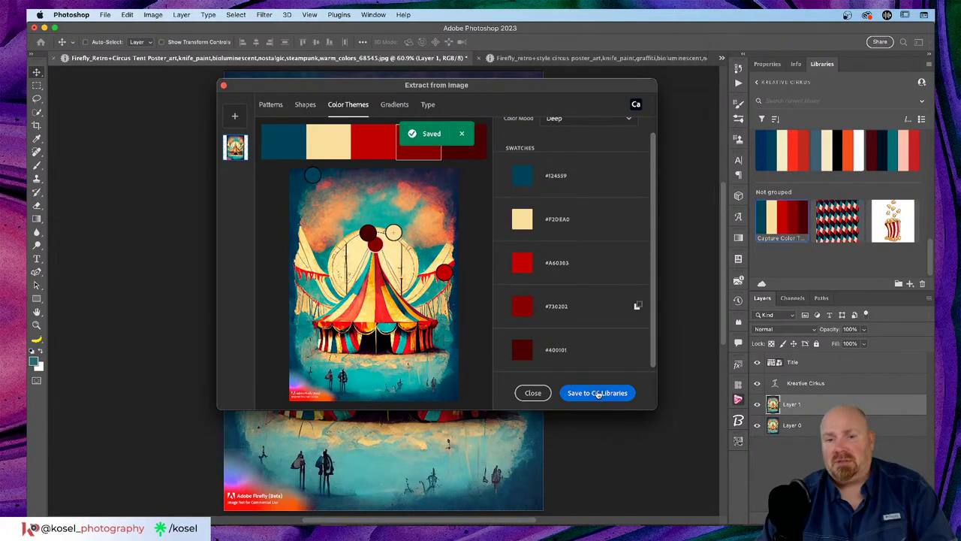
# Return to pattern extraction, set the image scale to 0.9 and enlarge the Extract from Image dialog.
pyautogui.click(271, 108)
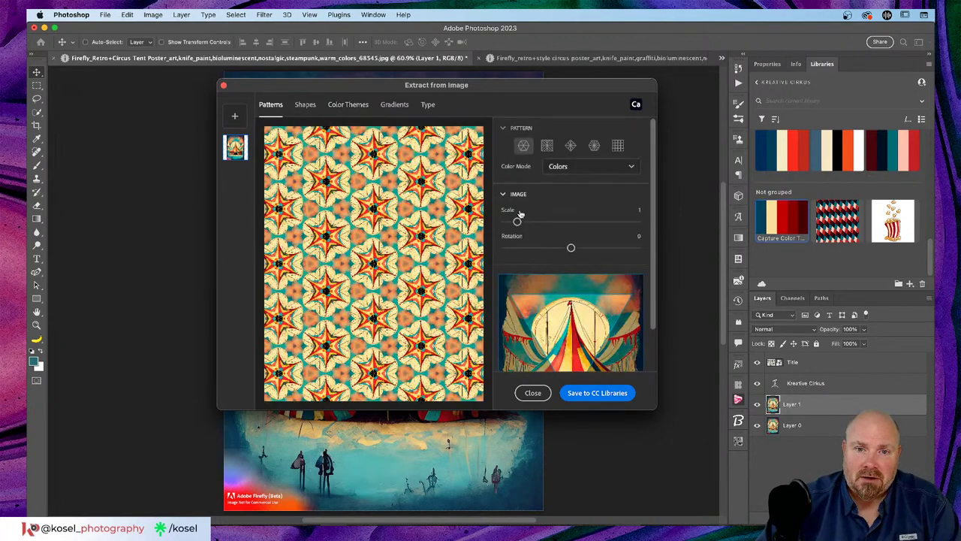
pyautogui.moveTo(516, 223); pyautogui.dragTo(515, 223)
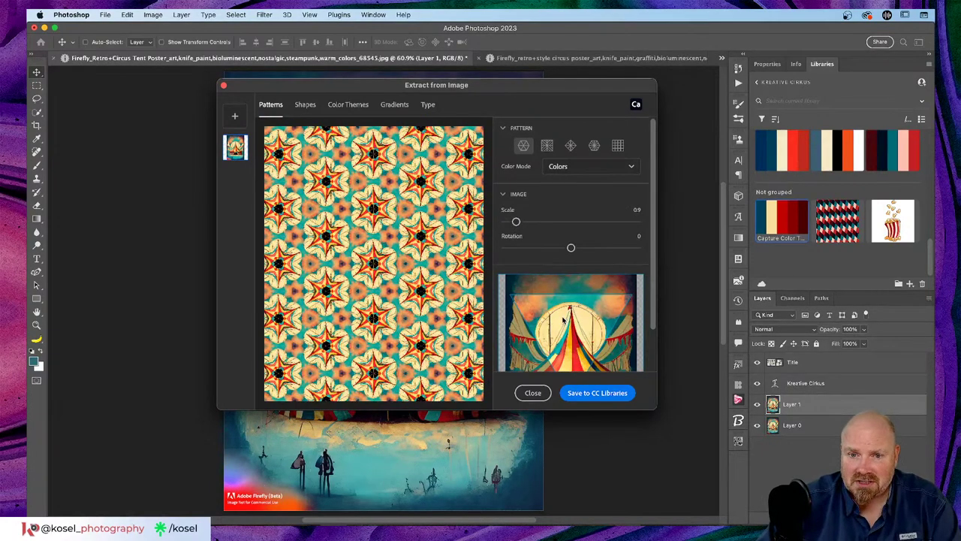
pyautogui.scroll(-3, 563, 320)
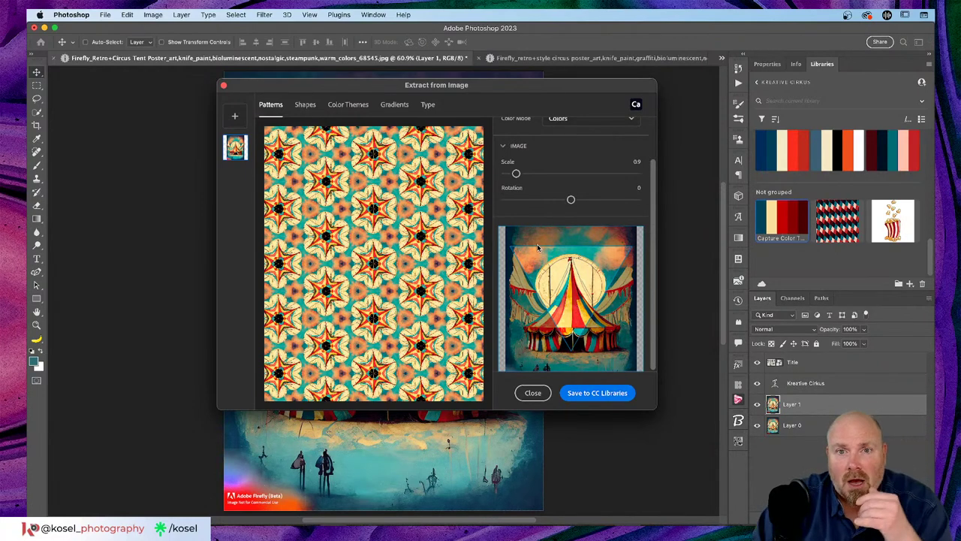
pyautogui.scroll(1, 538, 244)
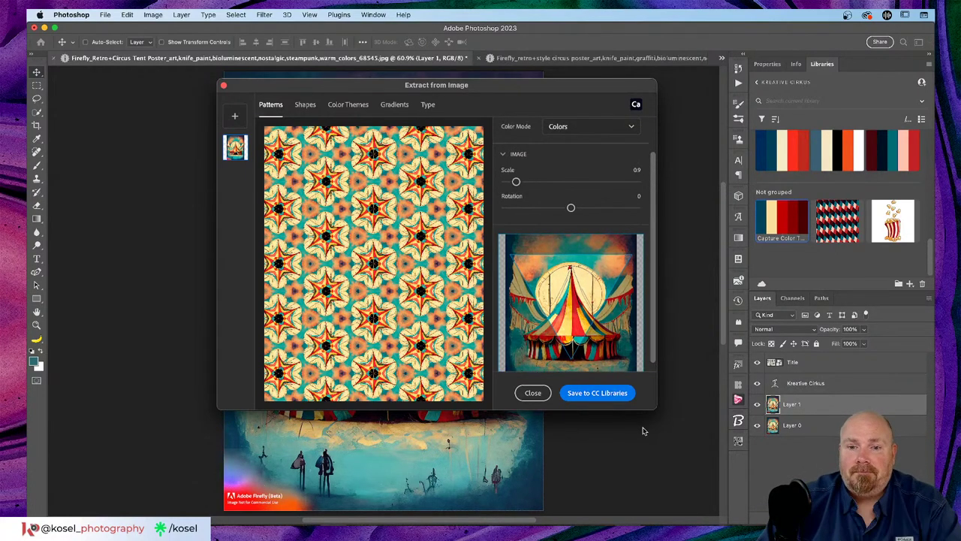
pyautogui.moveTo(658, 407); pyautogui.dragTo(804, 505)
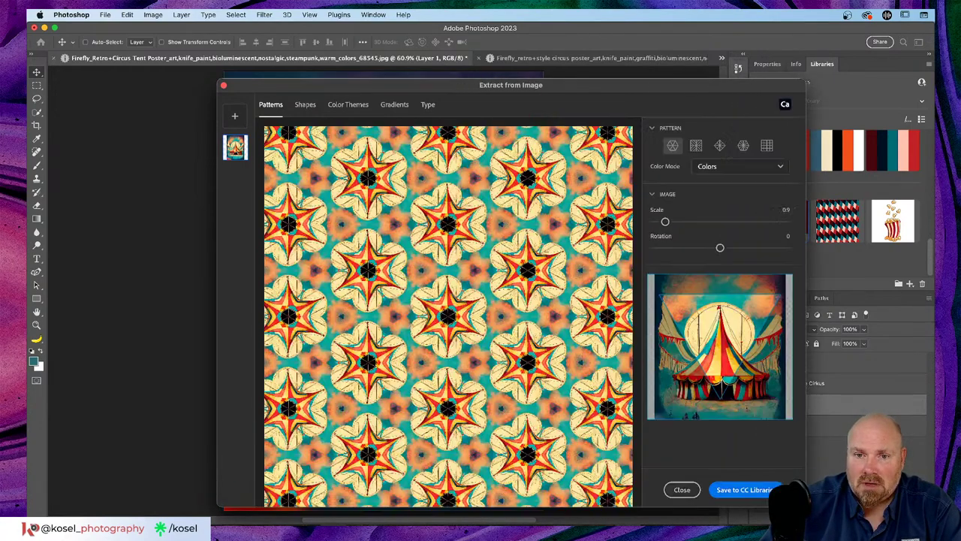
# Reposition the Extract from Image dialog and compare the artwork's square, diamond, twelve-segment hexagon and plain grid pattern tilings.
pyautogui.moveTo(590, 86); pyautogui.dragTo(503, 56)
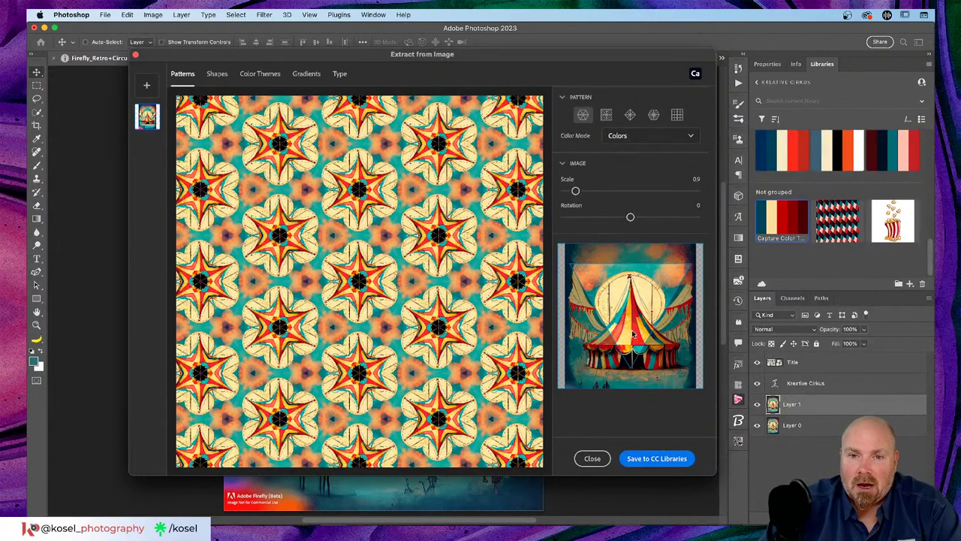
pyautogui.click(644, 136)
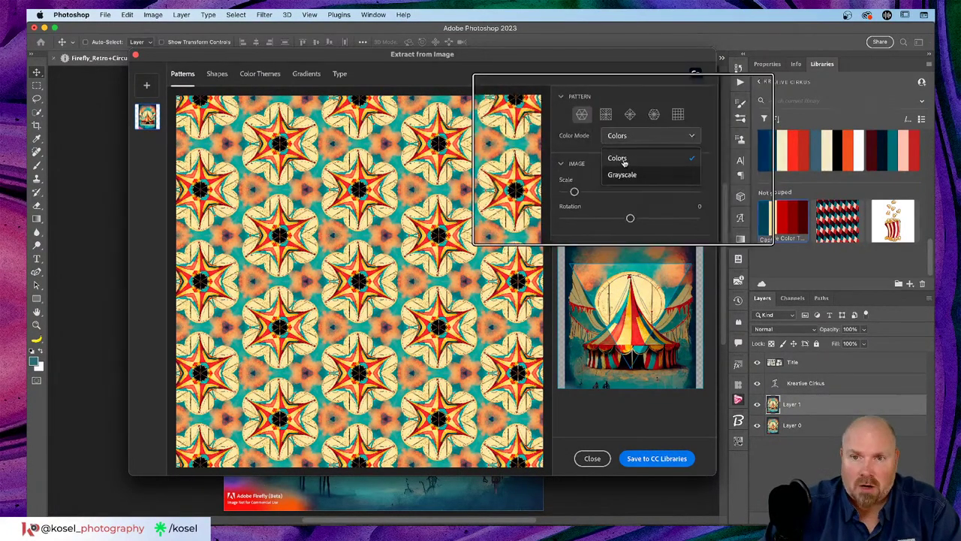
pyautogui.click(606, 114)
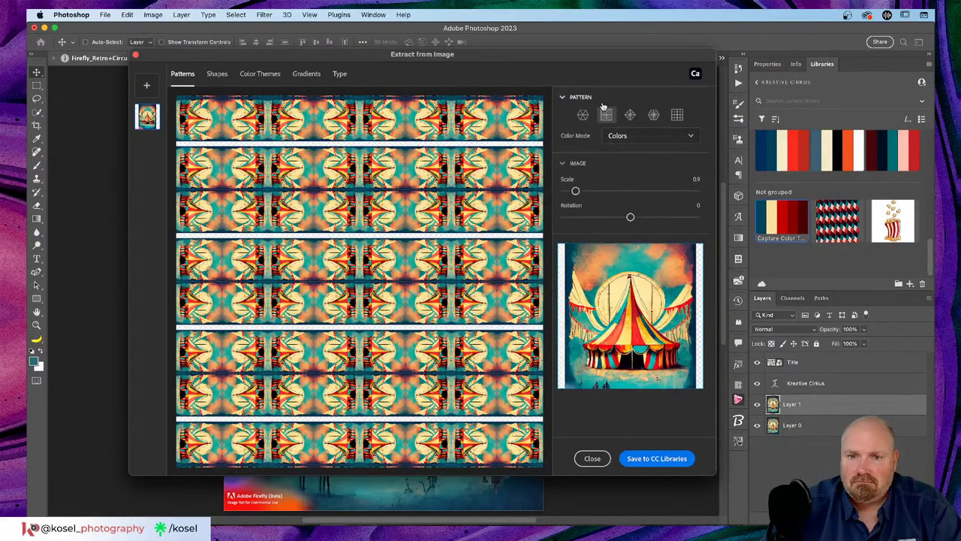
pyautogui.click(629, 115)
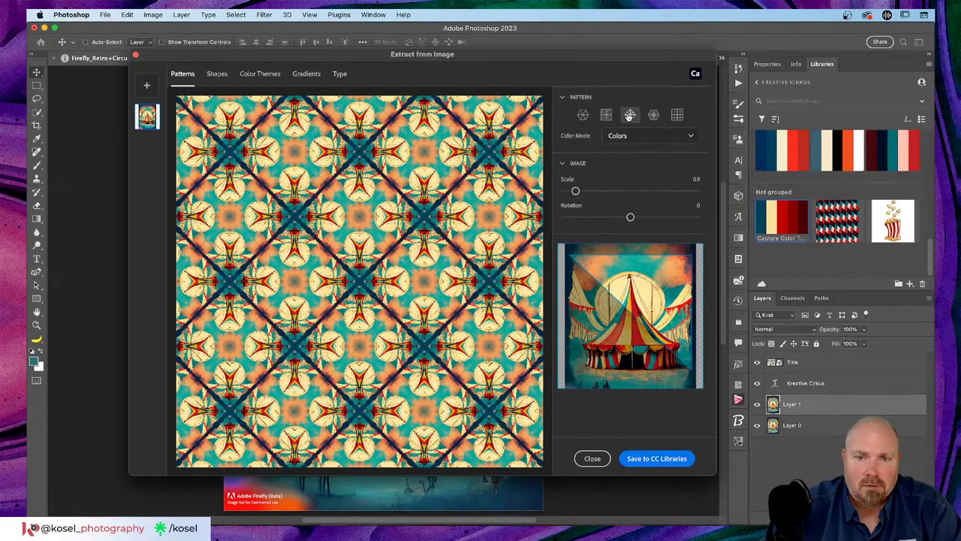
pyautogui.click(653, 115)
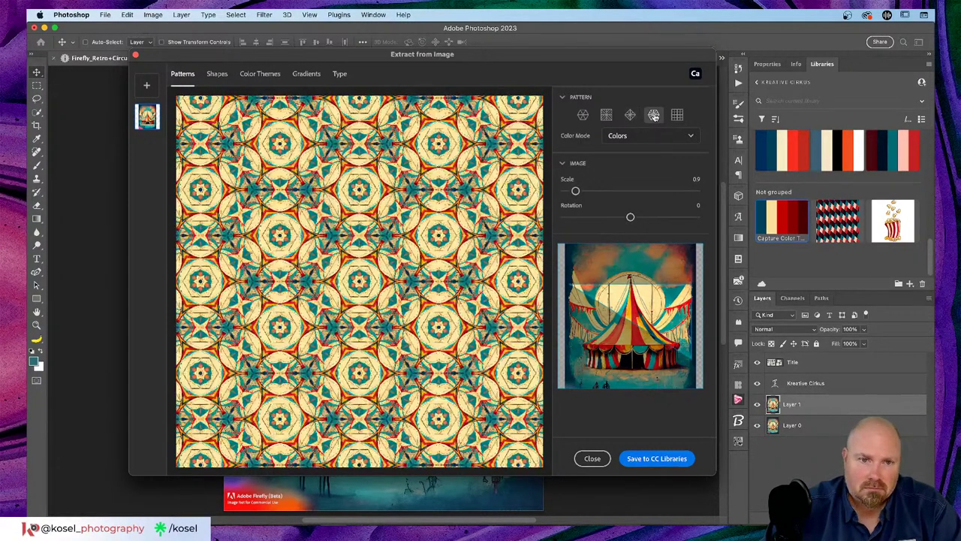
pyautogui.click(677, 115)
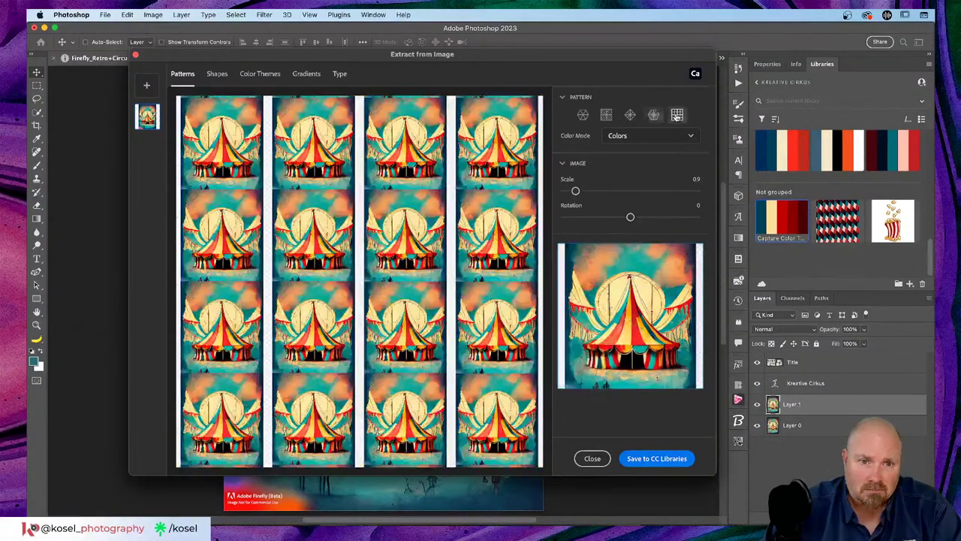
pyautogui.click(654, 115)
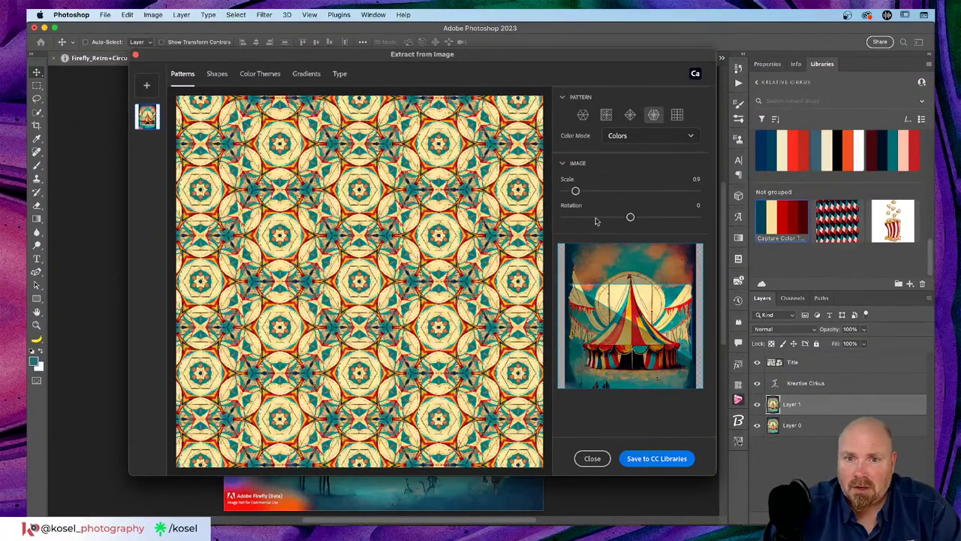
# Apply the diamond tiling, set the image scale to 1.7 and shift the sampled area onto the tent's striped canopy.
pyautogui.click(629, 114)
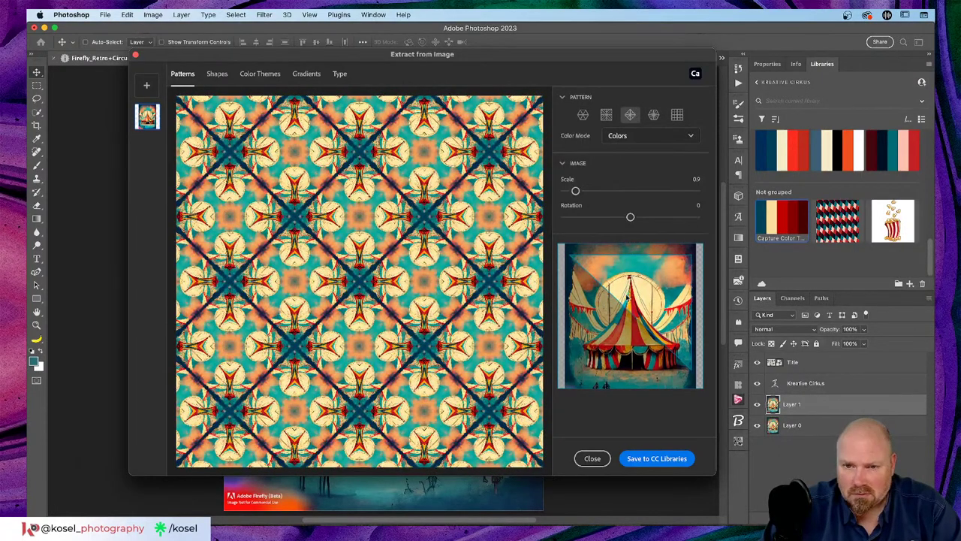
pyautogui.moveTo(629, 296); pyautogui.dragTo(627, 297)
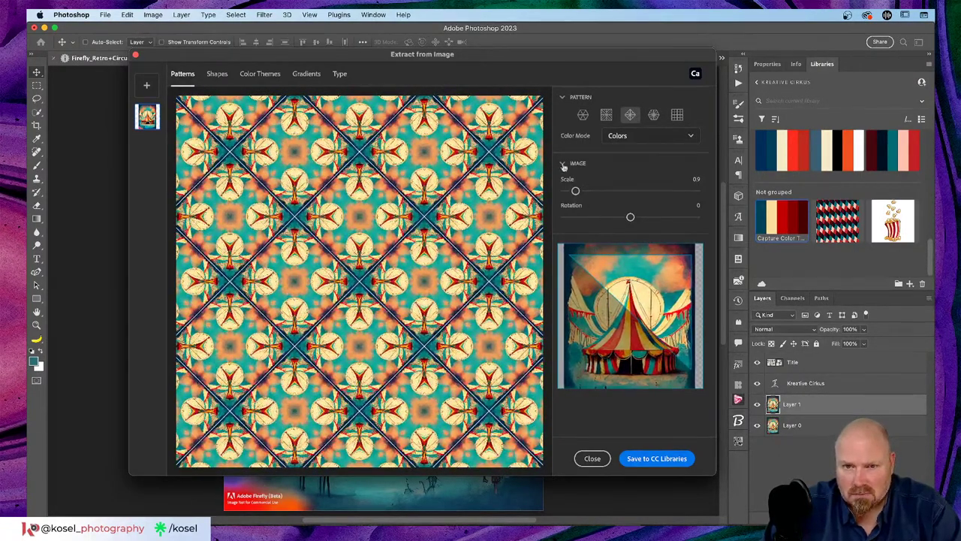
pyautogui.moveTo(575, 191); pyautogui.dragTo(584, 191)
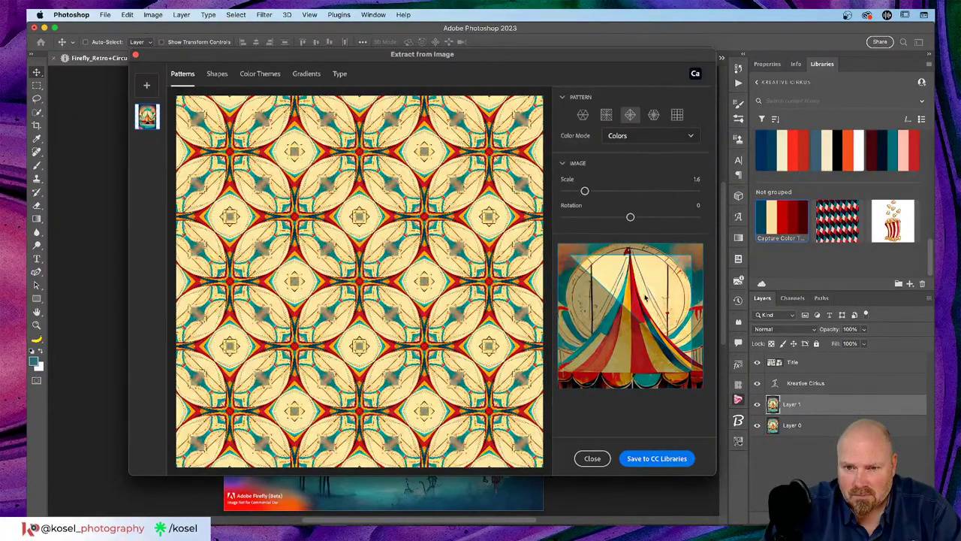
pyautogui.moveTo(644, 297); pyautogui.dragTo(664, 288)
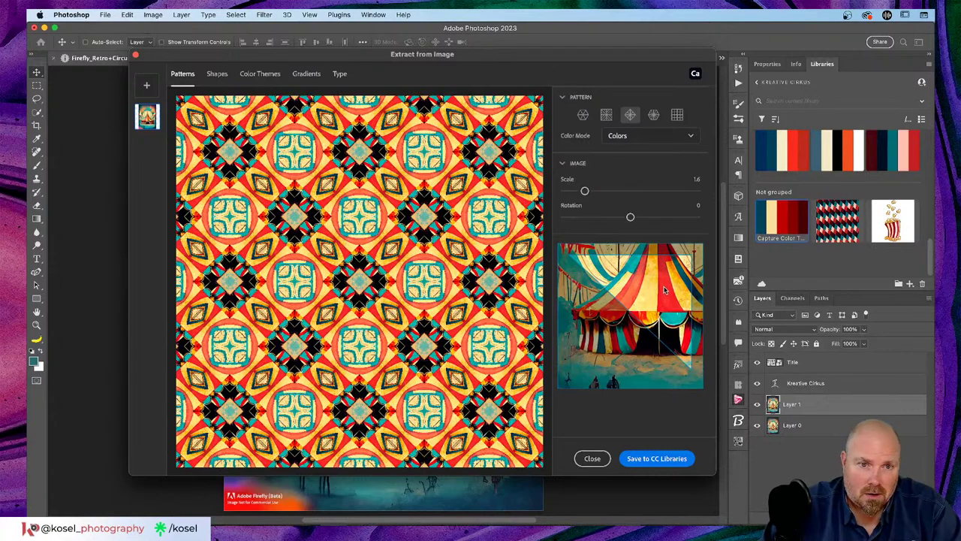
pyautogui.moveTo(664, 290); pyautogui.dragTo(653, 296)
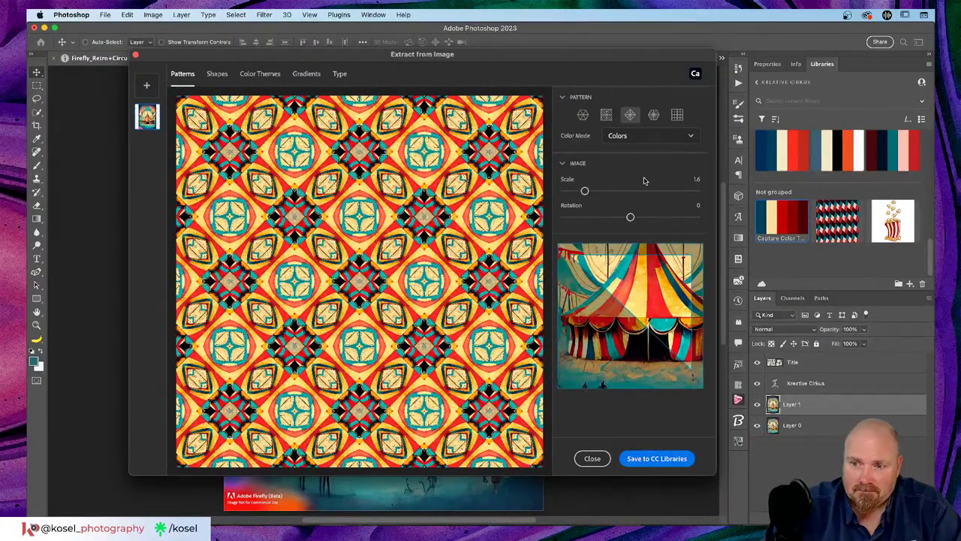
pyautogui.moveTo(585, 190); pyautogui.dragTo(585, 191)
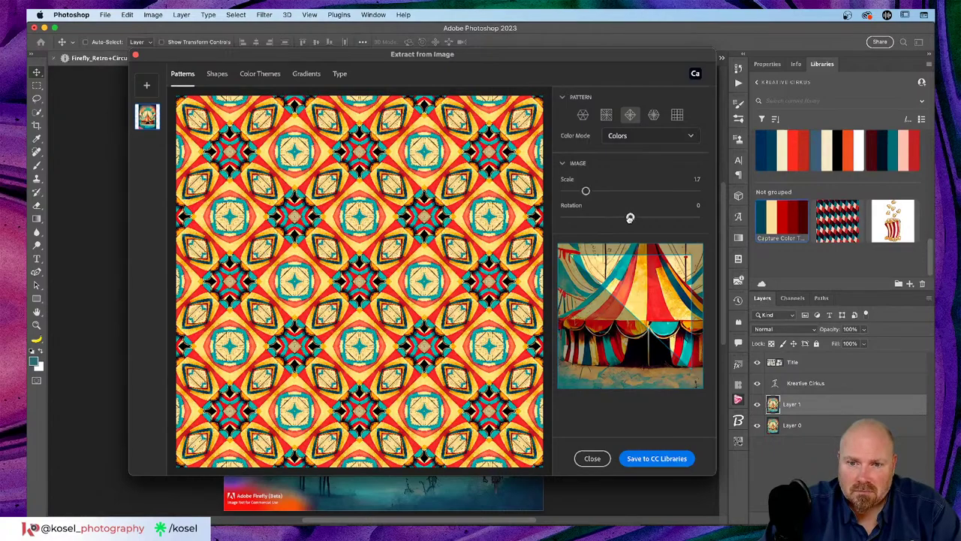
# Try the square mirrored tiling with the source image rotated to -71, and bring the rotation back to 1.
pyautogui.moveTo(630, 218); pyautogui.dragTo(605, 219)
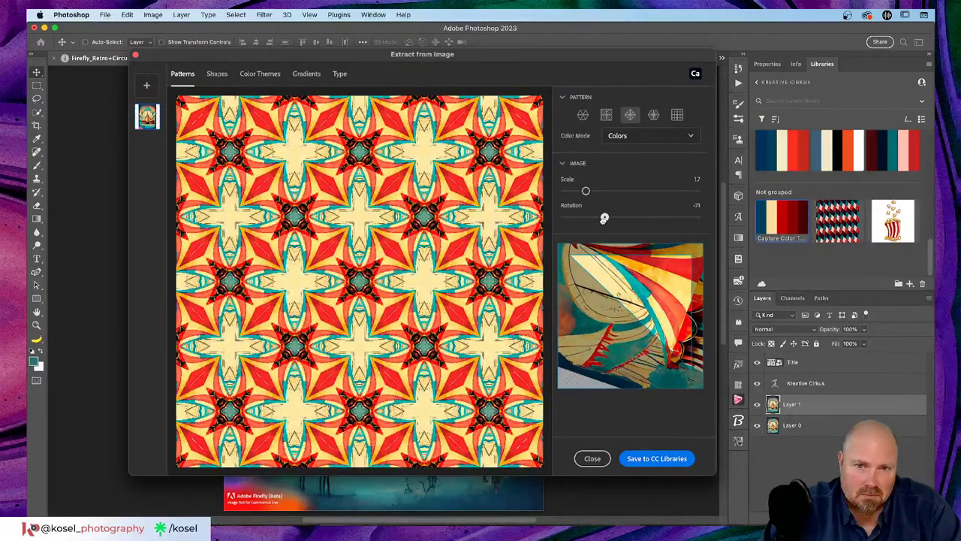
pyautogui.click(606, 114)
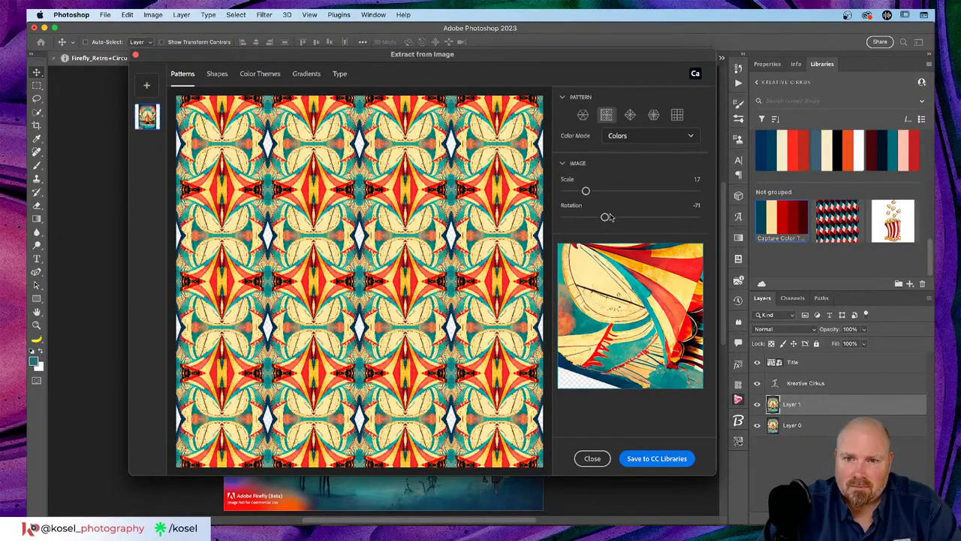
pyautogui.moveTo(604, 217); pyautogui.dragTo(632, 218)
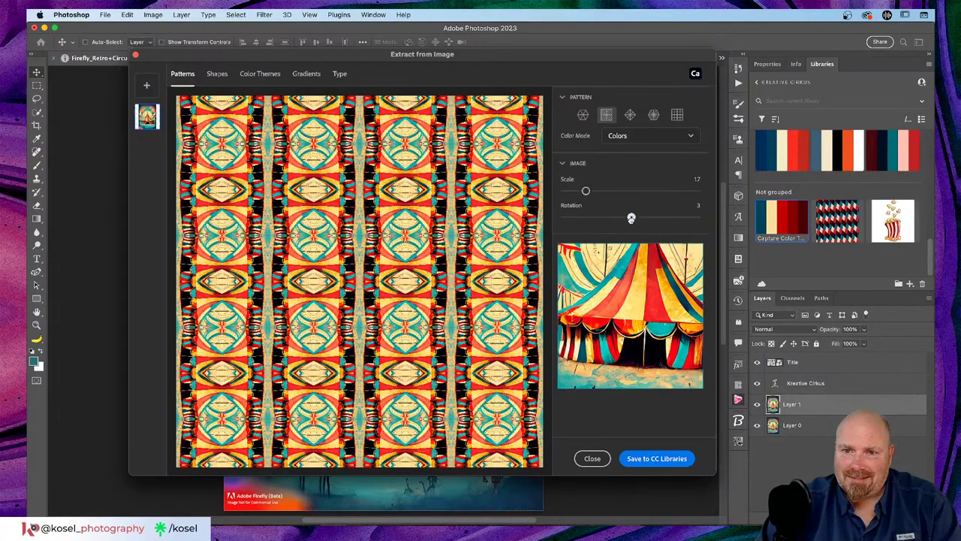
pyautogui.moveTo(631, 217); pyautogui.dragTo(630, 218)
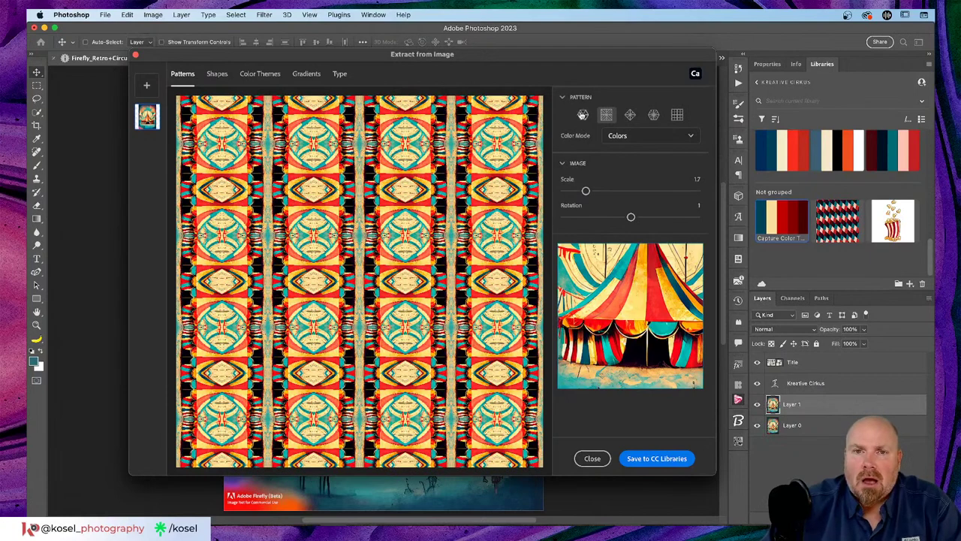
# Compare the three-fold hexagon and diamond tilings with the new rotation, and settle on the twelve-segment hexagon tiling.
pyautogui.click(582, 114)
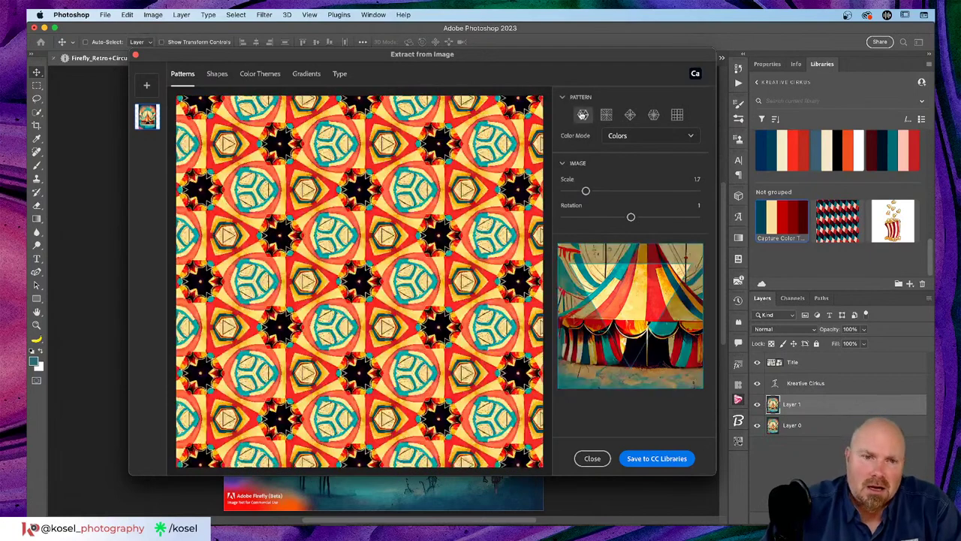
pyautogui.click(630, 115)
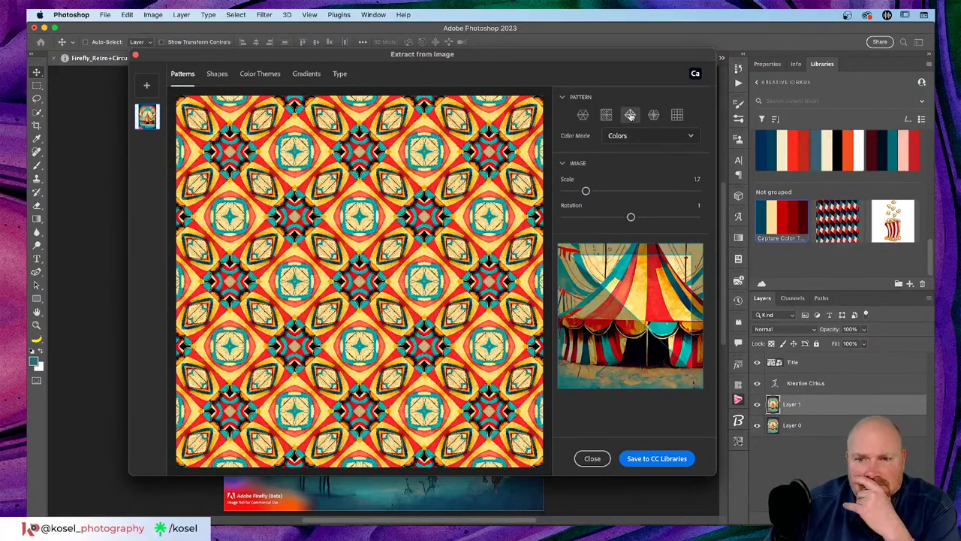
pyautogui.click(654, 115)
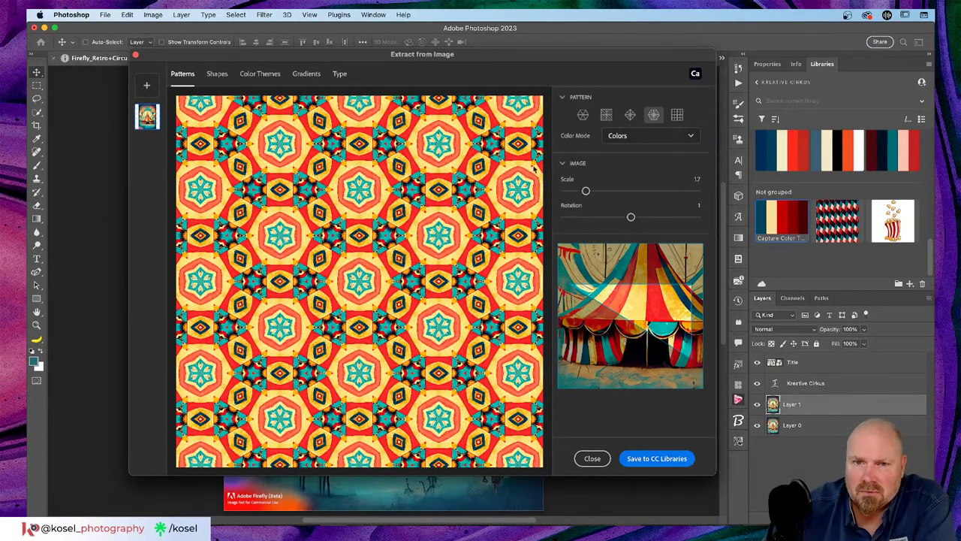
# Enlarge the source image to scale 2.6 and move the sampled area down to the tent's scalloped awning and entrance.
pyautogui.moveTo(587, 190); pyautogui.dragTo(597, 190)
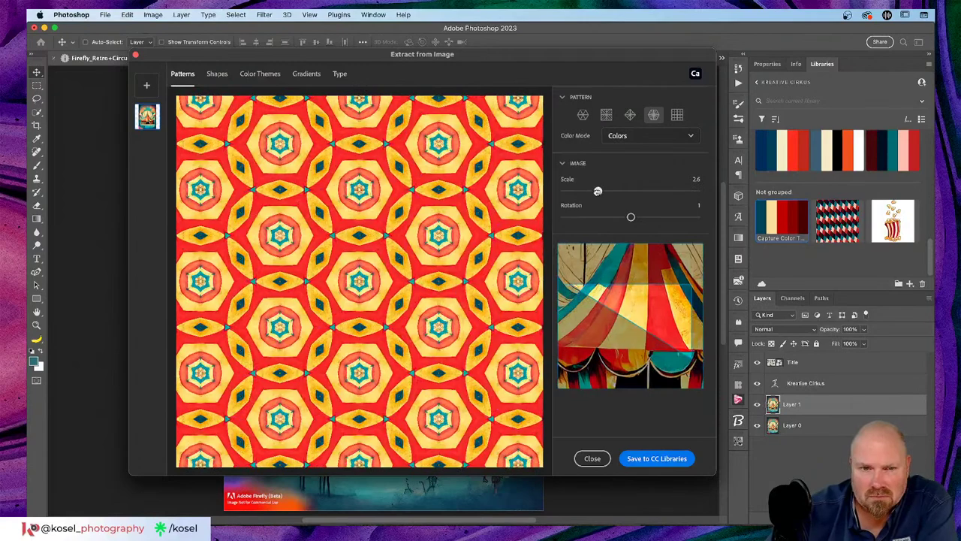
pyautogui.moveTo(652, 358); pyautogui.dragTo(662, 269)
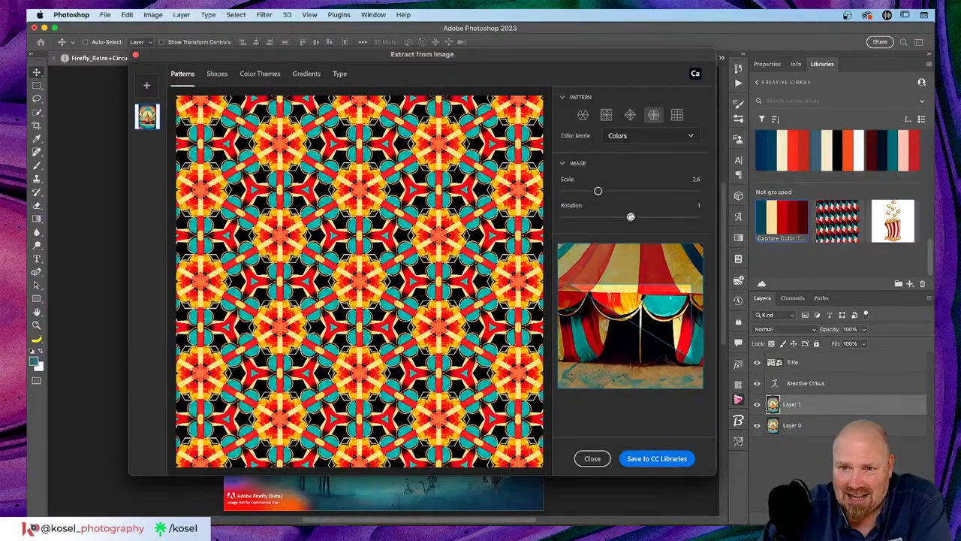
pyautogui.moveTo(631, 217); pyautogui.dragTo(630, 217)
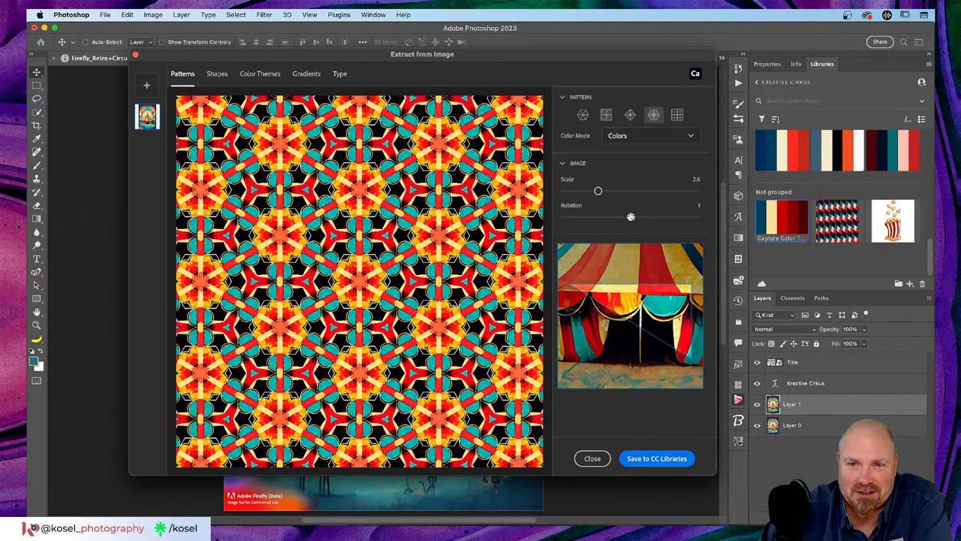
pyautogui.moveTo(631, 217); pyautogui.dragTo(631, 217)
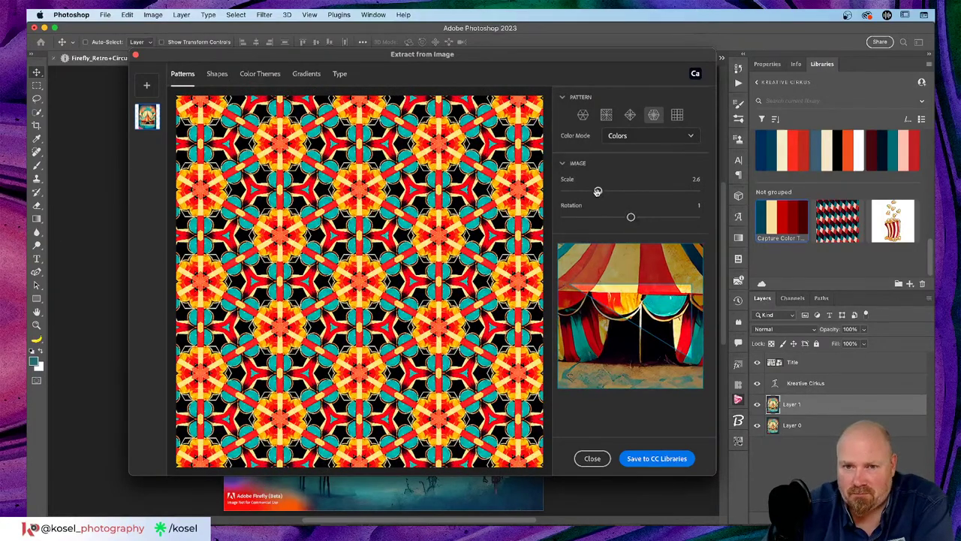
# Set the image scale to 2.9 and move the sampled area up over the roof stripes to the tent's peak.
pyautogui.moveTo(598, 190); pyautogui.dragTo(601, 191)
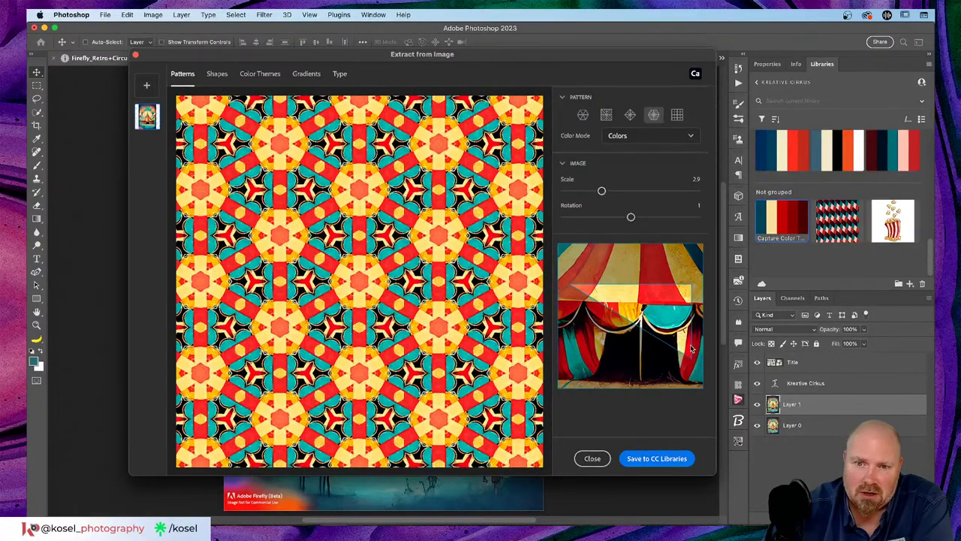
pyautogui.moveTo(674, 331); pyautogui.dragTo(659, 404)
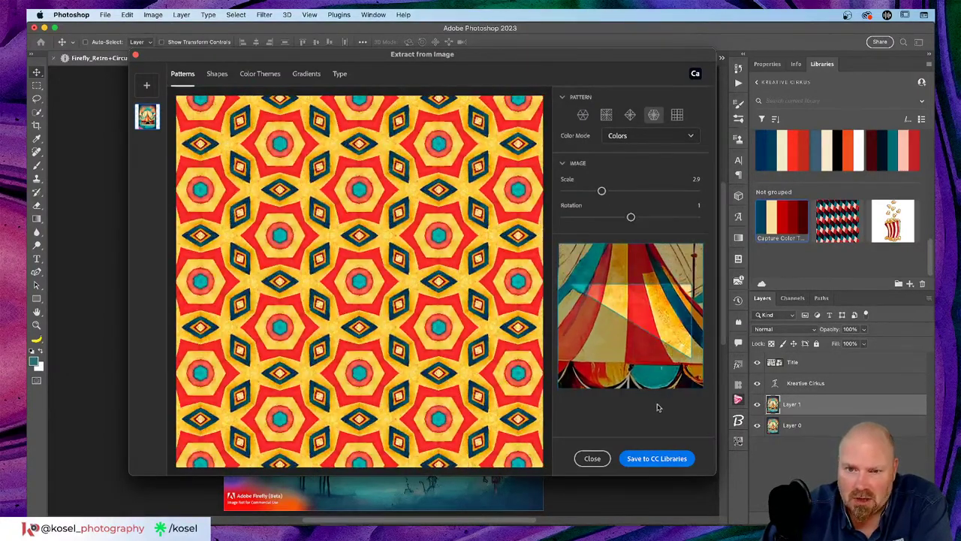
pyautogui.moveTo(665, 298); pyautogui.dragTo(670, 343)
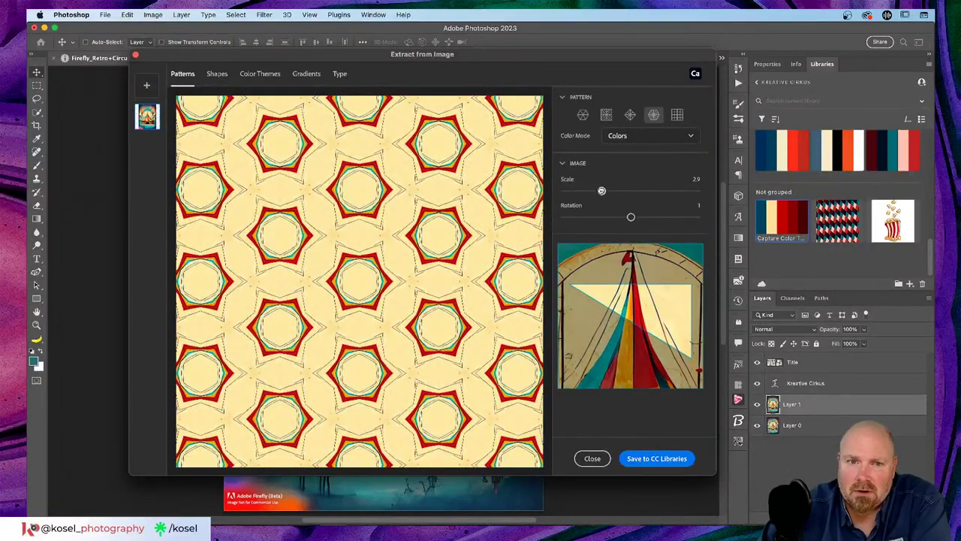
# Set the image scale to 1.6 and try sampling the sky before placing the sampled area on the tent's striped roof.
pyautogui.moveTo(601, 190); pyautogui.dragTo(584, 191)
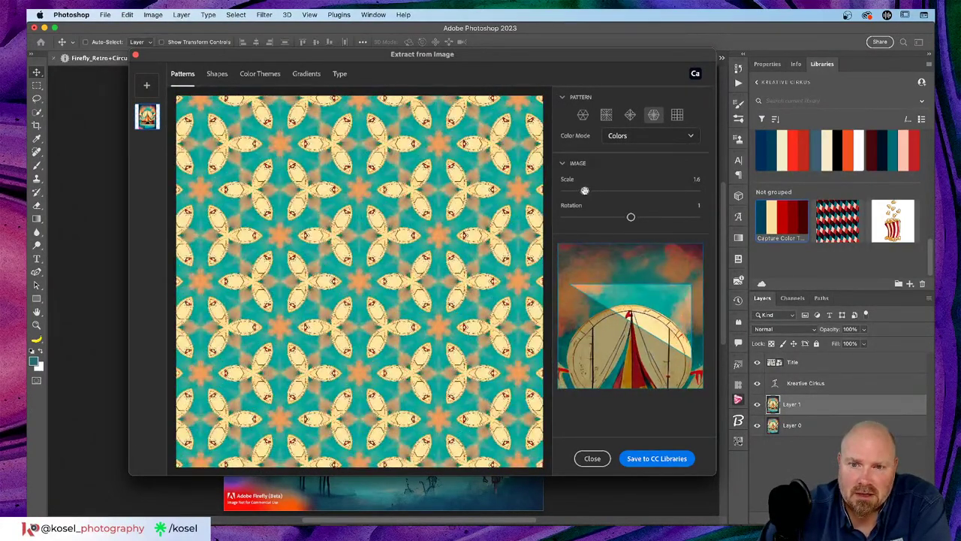
pyautogui.moveTo(639, 321); pyautogui.dragTo(669, 353)
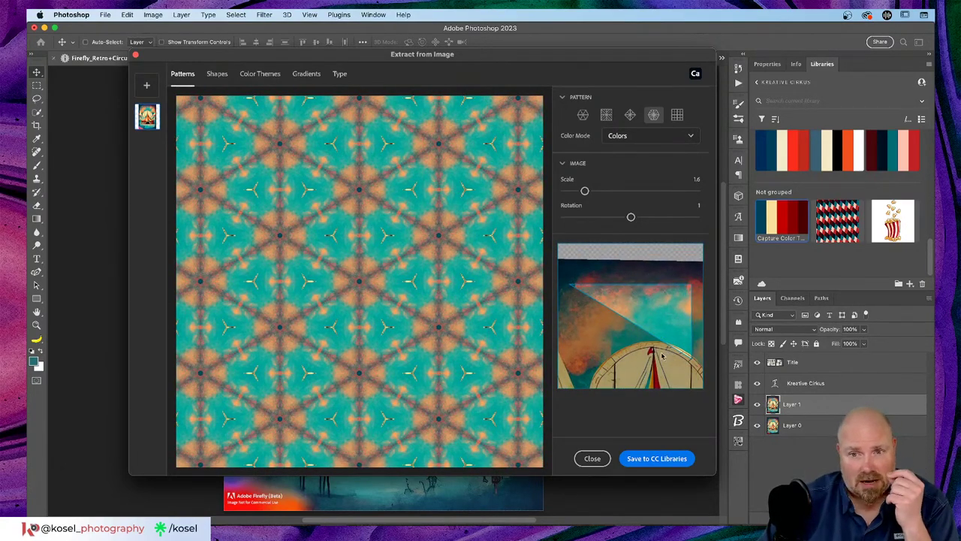
pyautogui.moveTo(661, 356); pyautogui.dragTo(667, 270)
pyautogui.moveTo(664, 323); pyautogui.dragTo(657, 239)
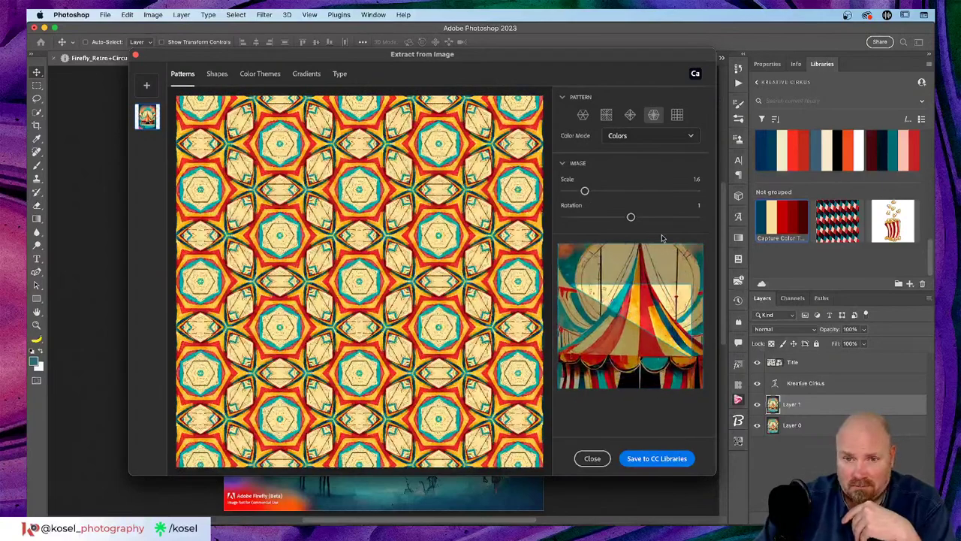
pyautogui.moveTo(661, 325); pyautogui.dragTo(664, 300)
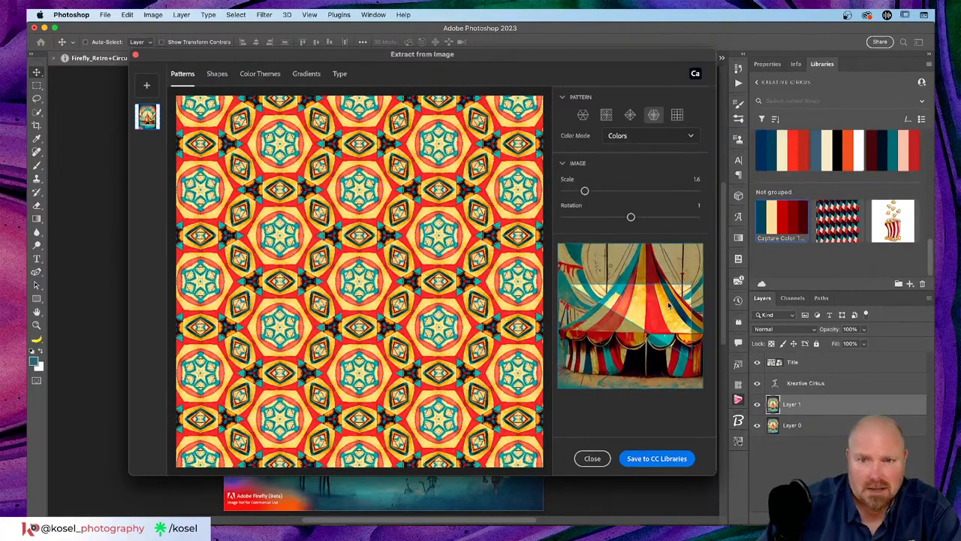
# Set the image scale to 1.3 and shift the sampled area toward the tent's entrance, side wall and teal ground.
pyautogui.moveTo(585, 191); pyautogui.dragTo(578, 192)
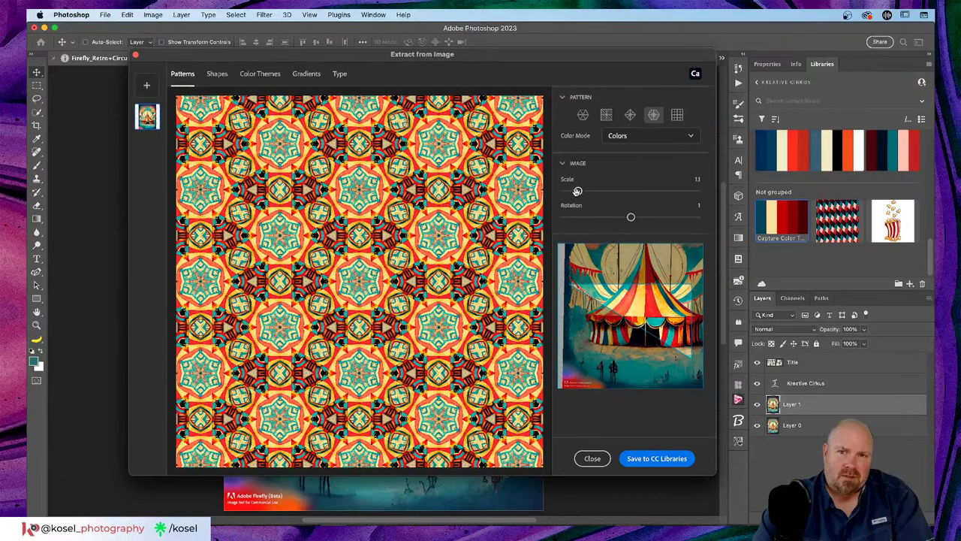
pyautogui.moveTo(578, 190); pyautogui.dragTo(580, 191)
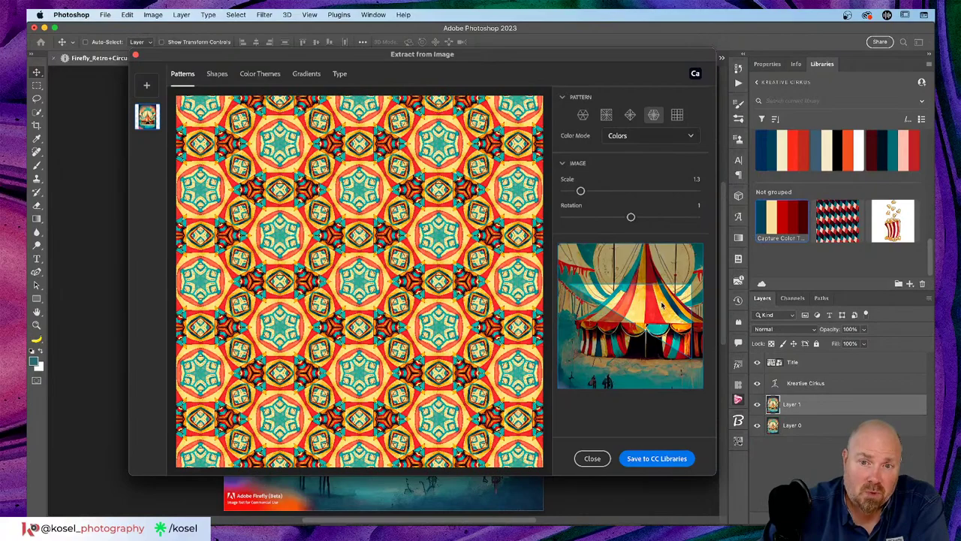
pyautogui.moveTo(662, 304); pyautogui.dragTo(627, 289)
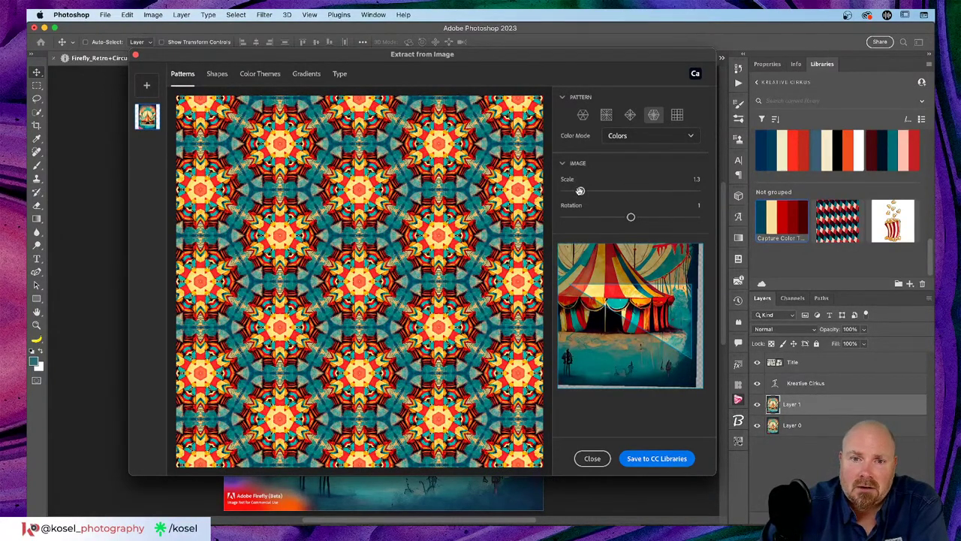
pyautogui.moveTo(580, 191); pyautogui.dragTo(580, 192)
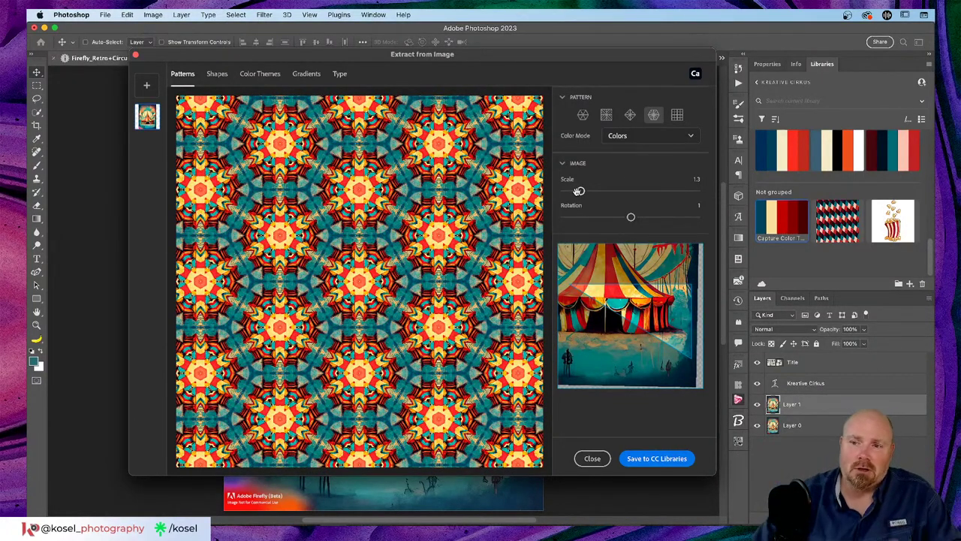
# Save the kaleidoscopic tent pattern to the CC library and close the image extraction dialog.
pyautogui.click(650, 461)
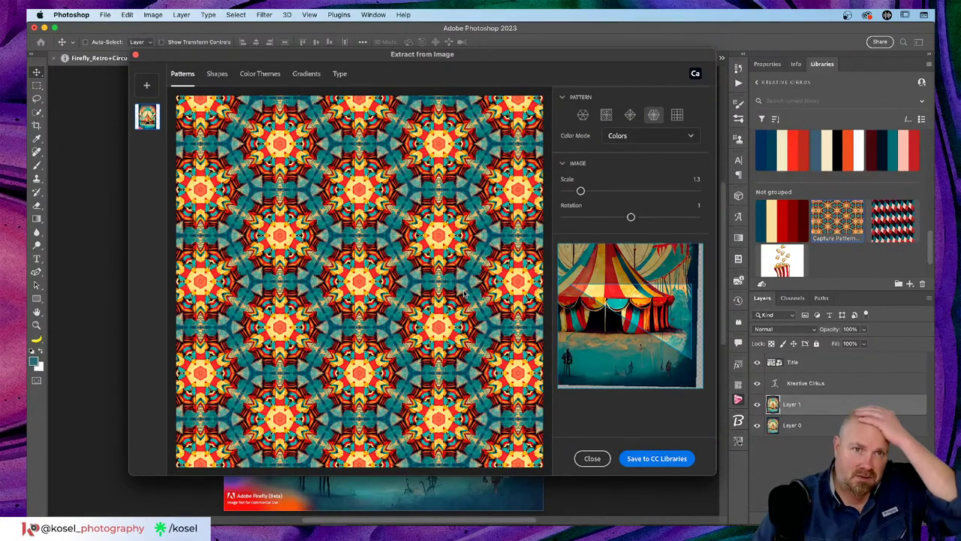
pyautogui.click(593, 458)
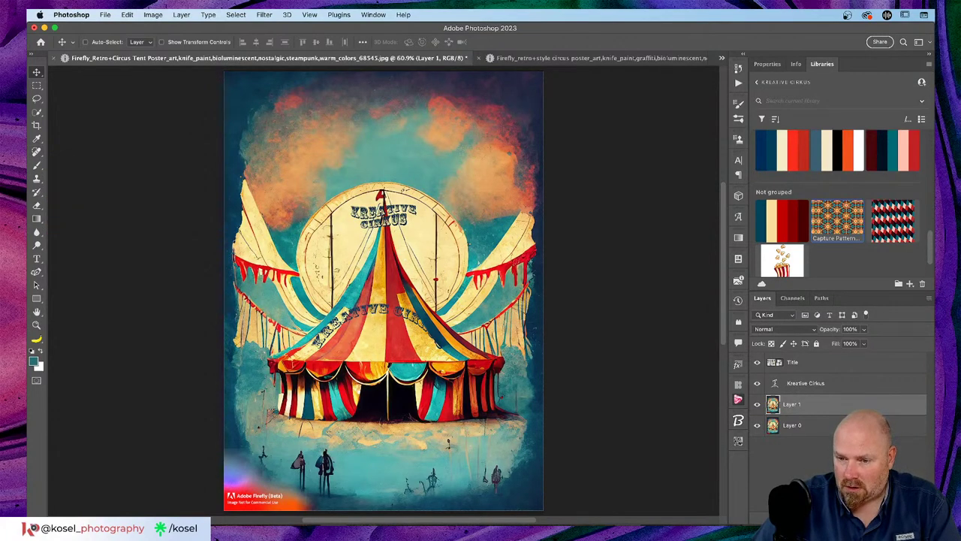
# Try the saved kaleidoscopic pattern as a pattern fill at 11% and 33% scale, cancel it, and delete the leaf pattern fill layer.
pyautogui.click(836, 220)
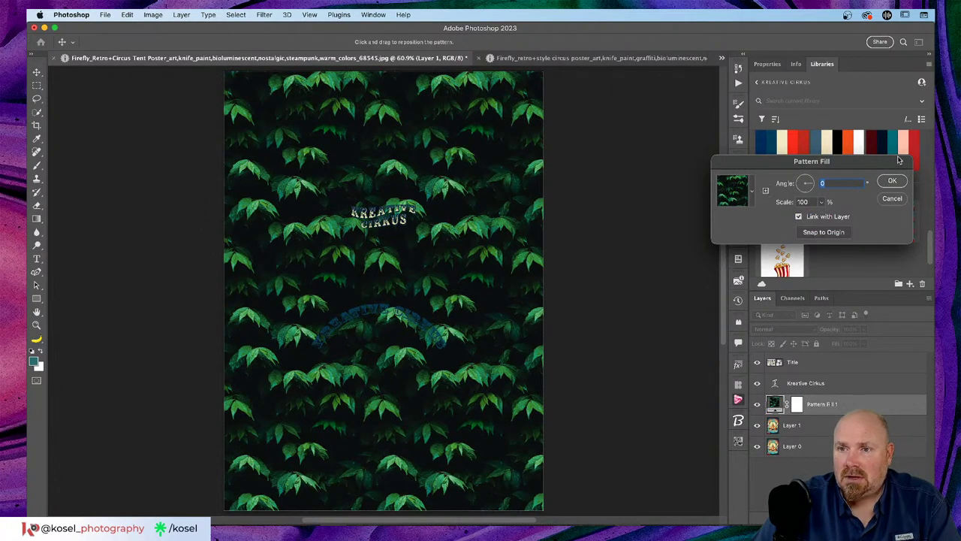
pyautogui.click(884, 184)
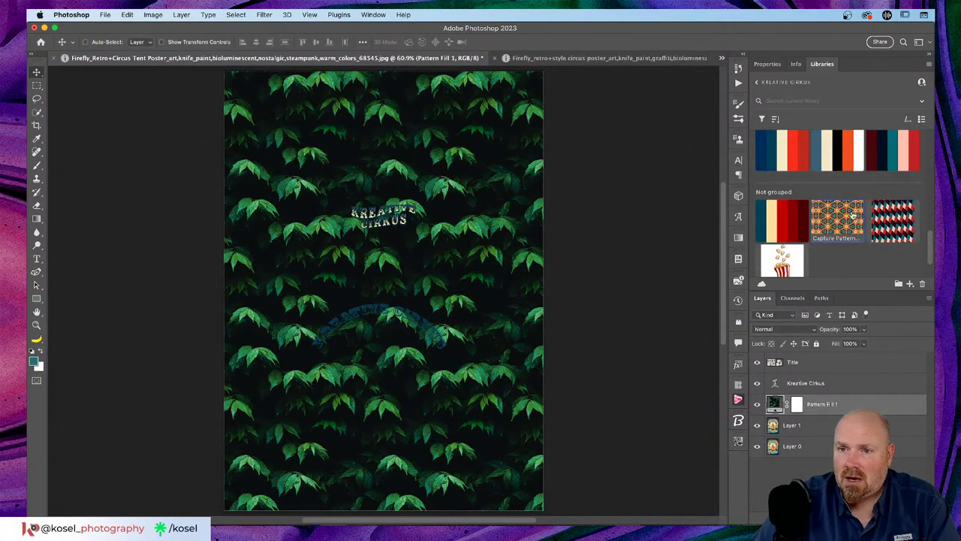
pyautogui.click(839, 217)
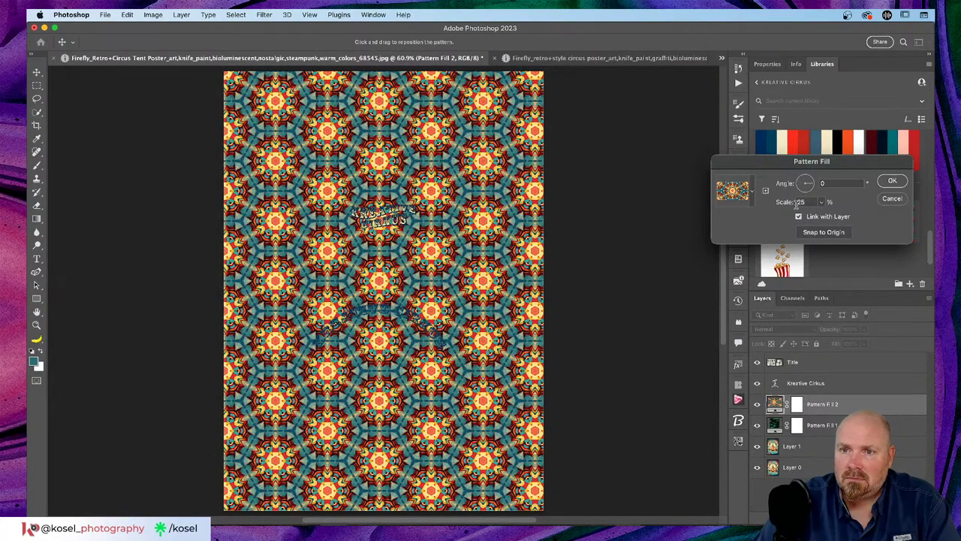
pyautogui.moveTo(779, 204); pyautogui.dragTo(779, 204)
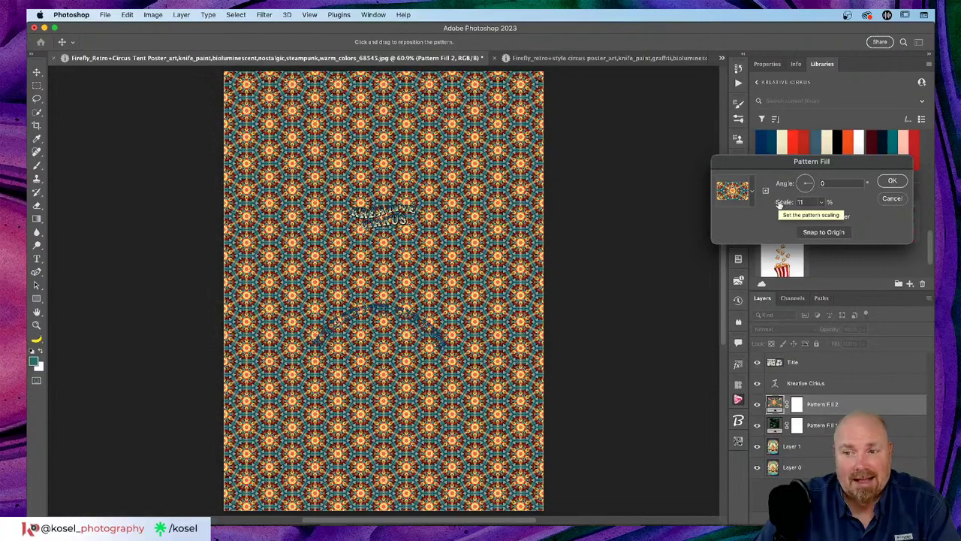
pyautogui.moveTo(779, 204); pyautogui.dragTo(789, 205)
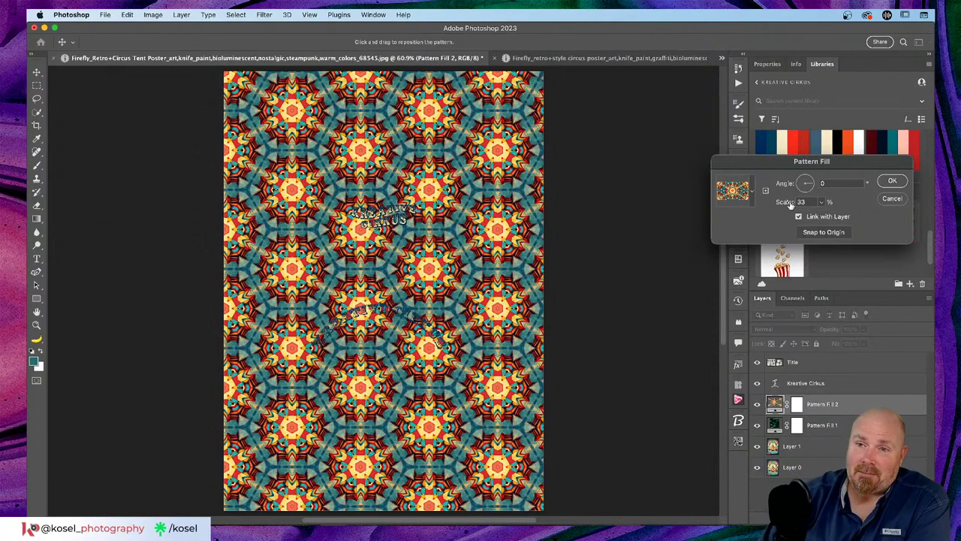
pyautogui.click(893, 199)
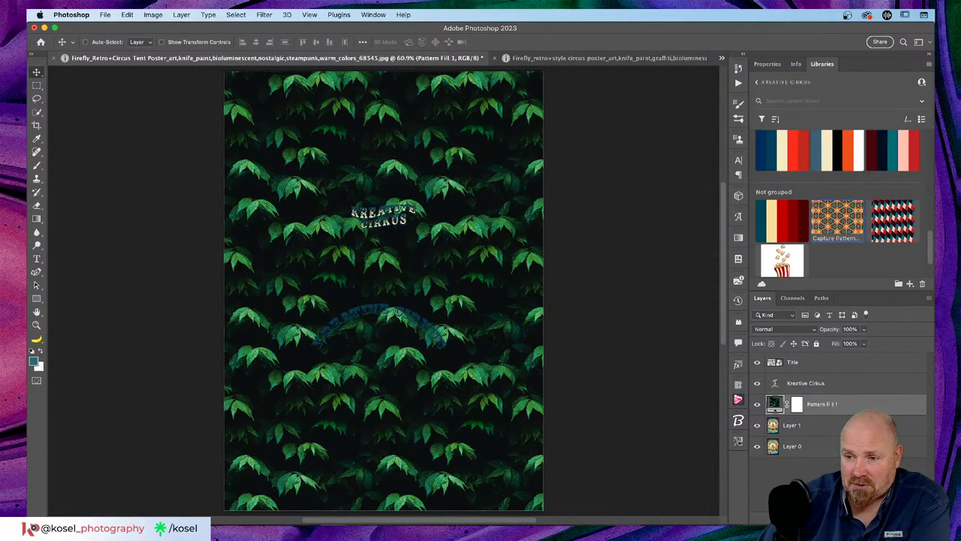
pyautogui.press('BackSpace')
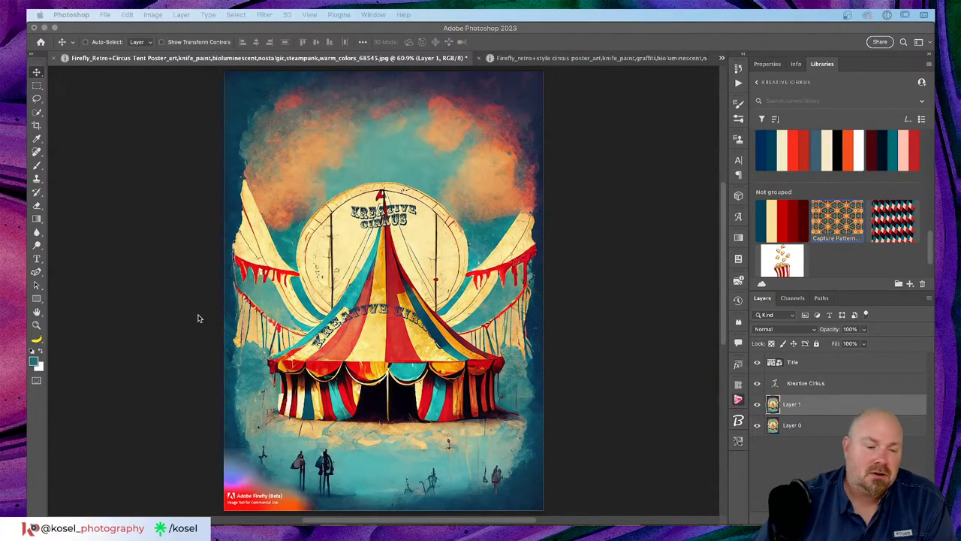
# Move the Title layer into the sky above the tent and enlarge it to about 332% so it spans the poster.
pyautogui.click(394, 224)
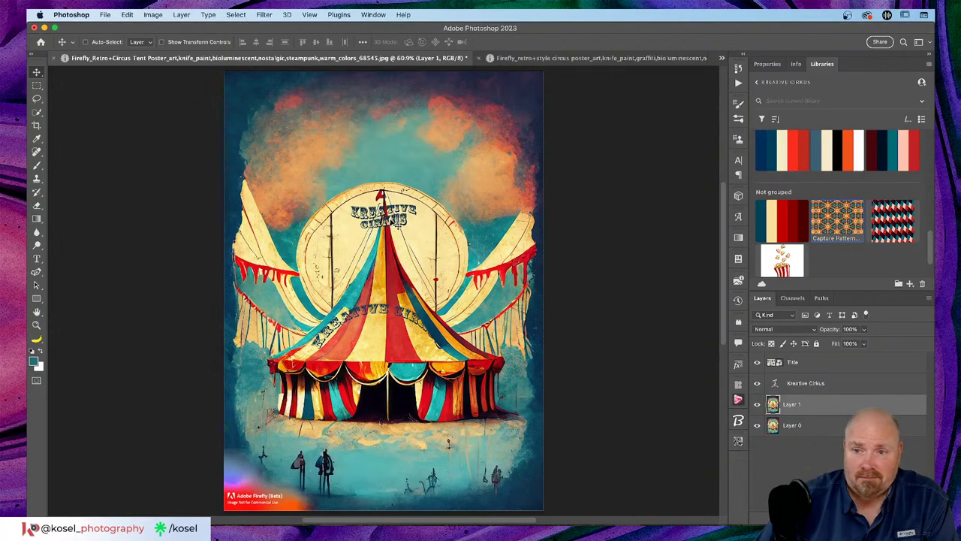
pyautogui.click(829, 385)
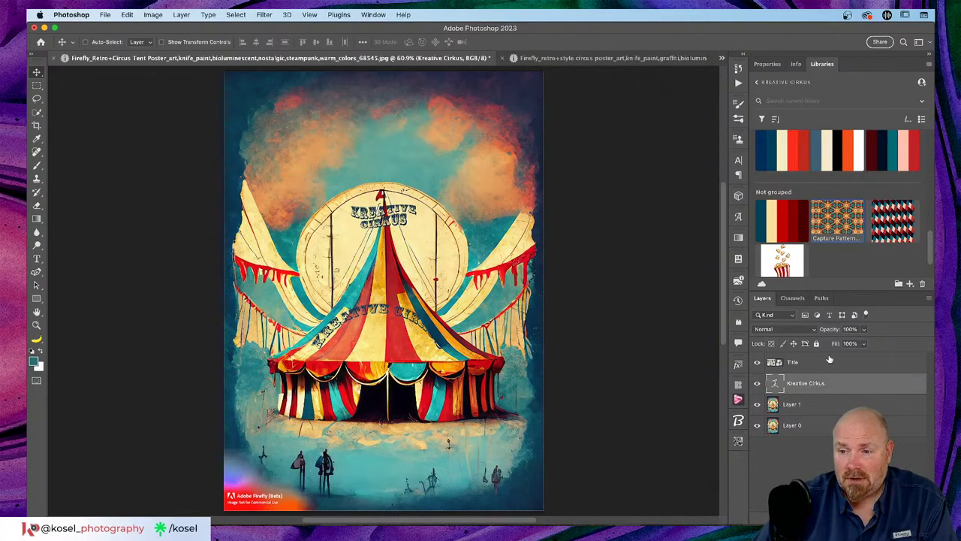
pyautogui.click(828, 362)
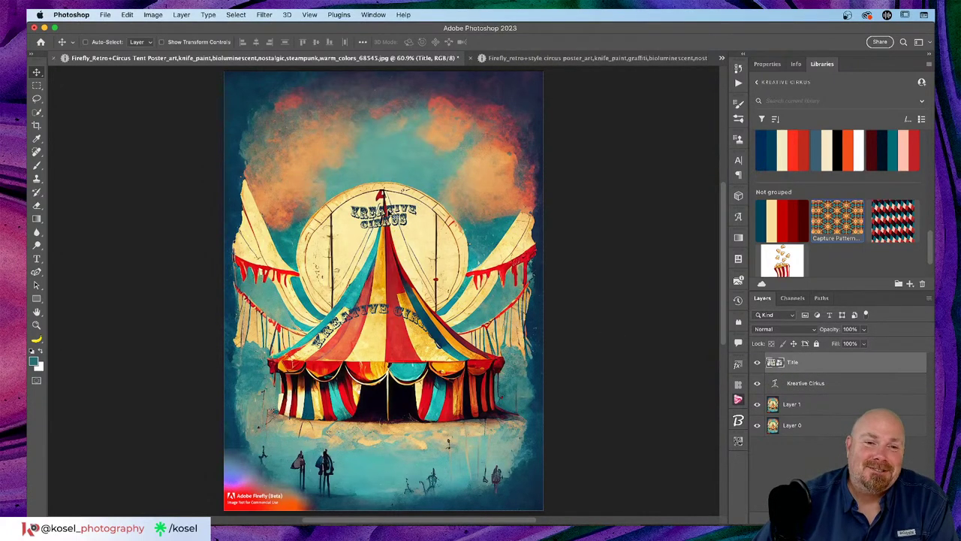
pyautogui.moveTo(385, 214); pyautogui.dragTo(376, 134)
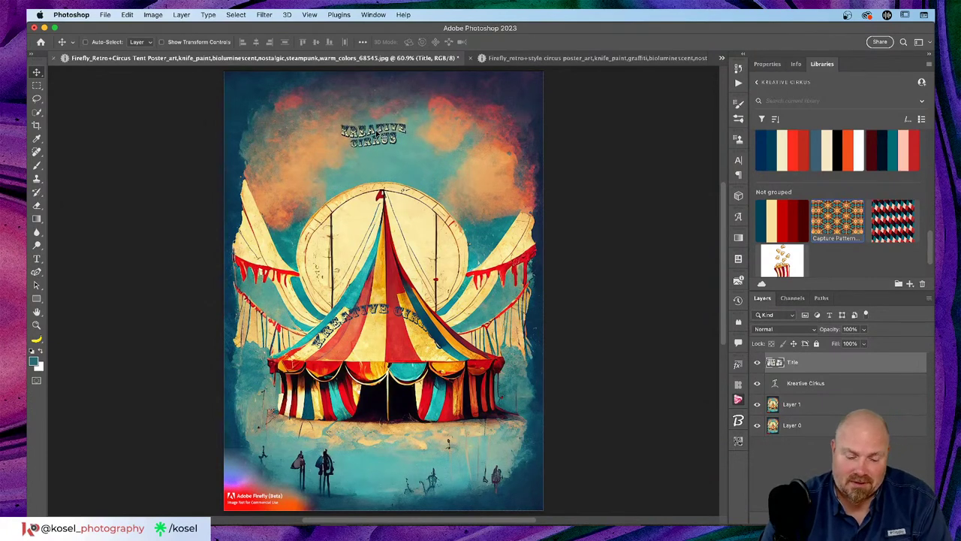
pyautogui.press('super+t')
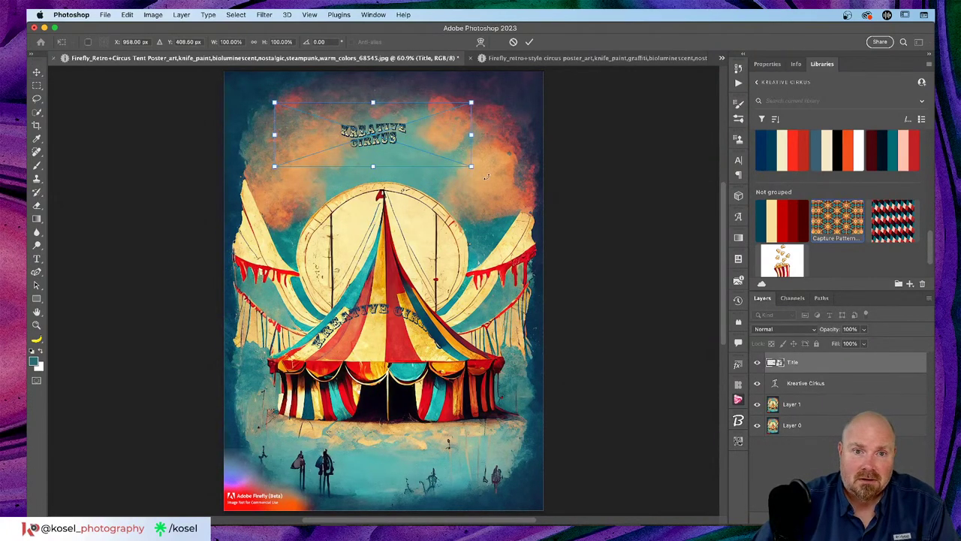
pyautogui.moveTo(471, 167); pyautogui.dragTo(618, 214)
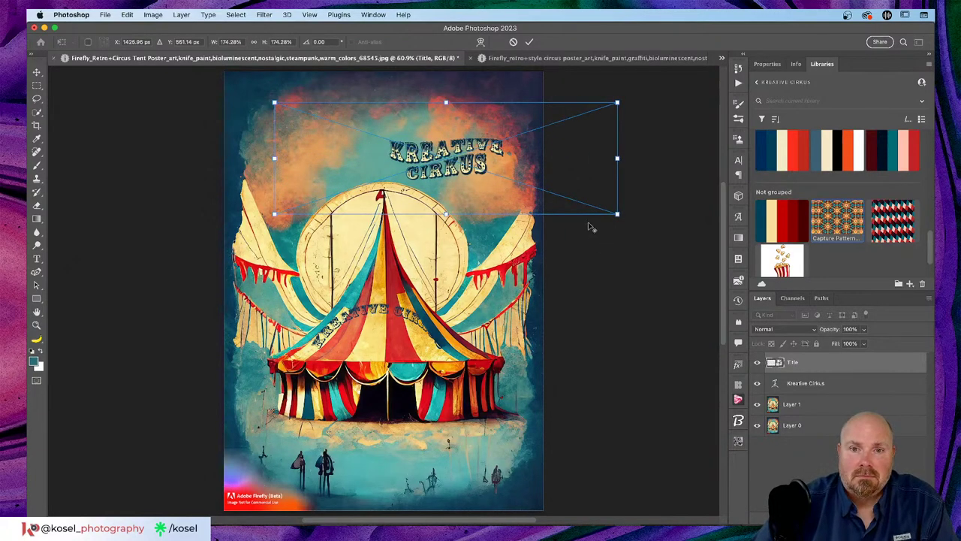
pyautogui.moveTo(274, 215); pyautogui.dragTo(130, 296)
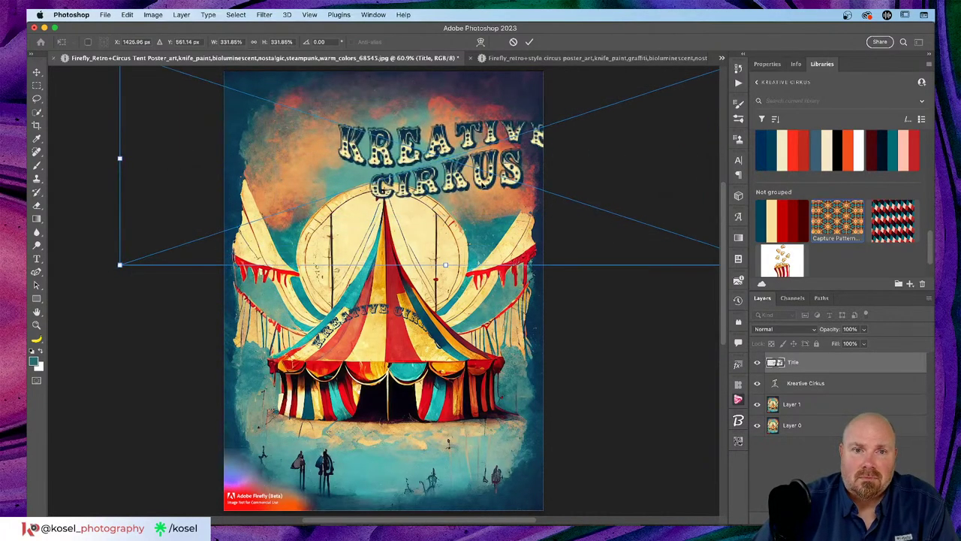
pyautogui.moveTo(421, 173); pyautogui.dragTo(357, 154)
pyautogui.click(531, 40)
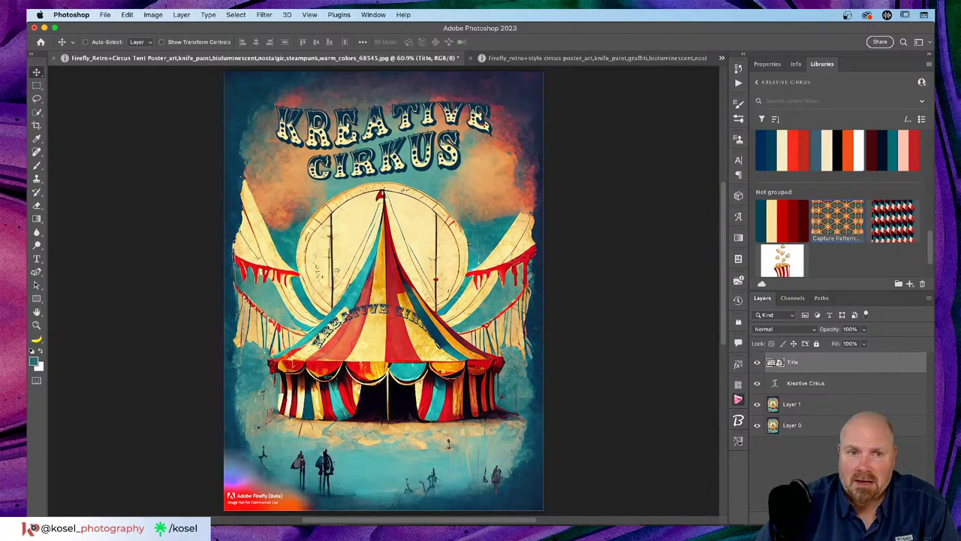
# Delete the Title layer and the arched Kreative Cirkus text layer, leaving only the tent artwork.
pyautogui.press('BackSpace')
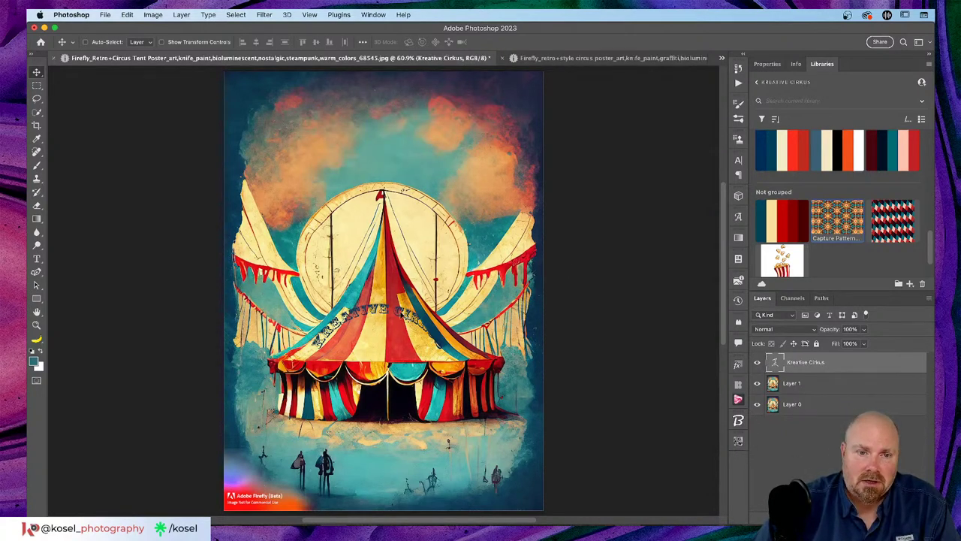
pyautogui.moveTo(406, 317); pyautogui.dragTo(409, 148)
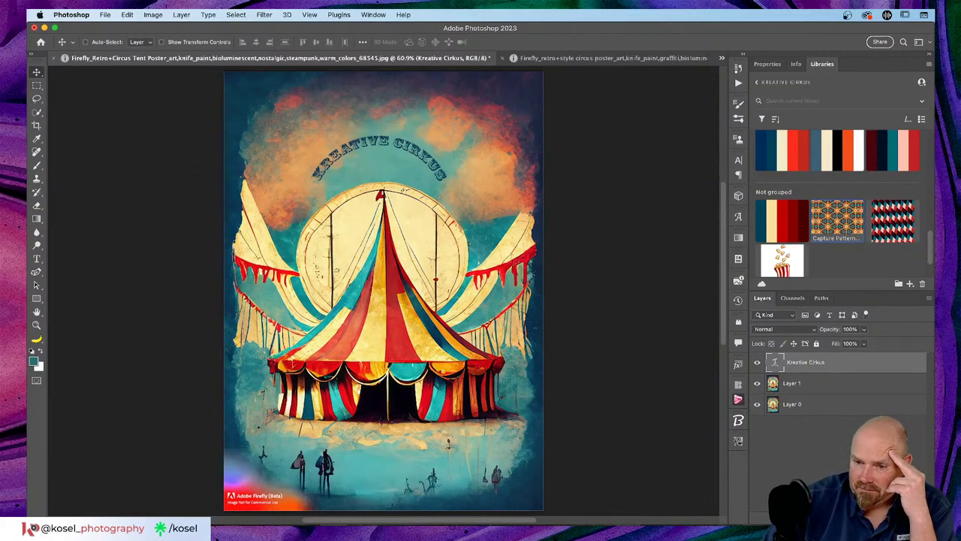
pyautogui.press('Delete')
# Add centered Zebrawood Std point text reading "KREATIVE CIRKUS" in the sky above the tent.
pyautogui.press('t')
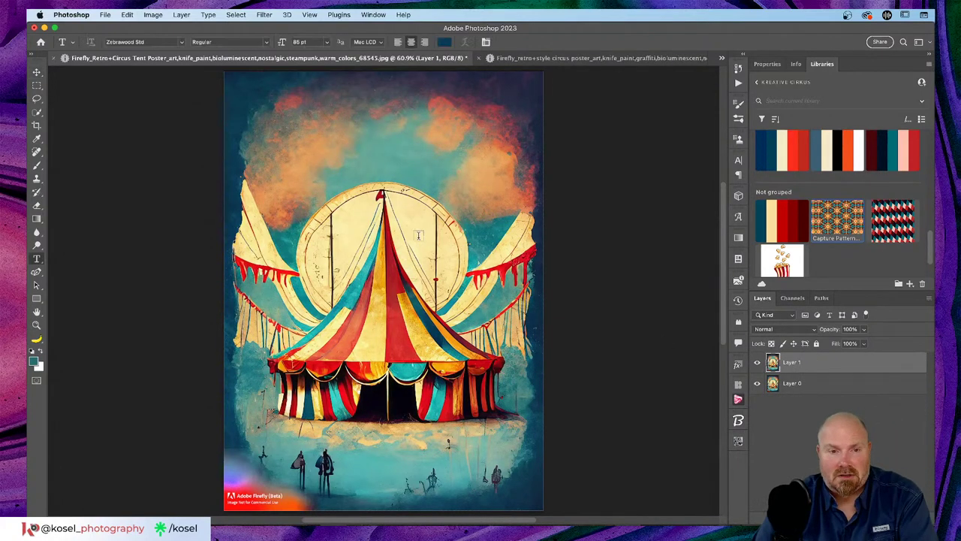
pyautogui.click(380, 148)
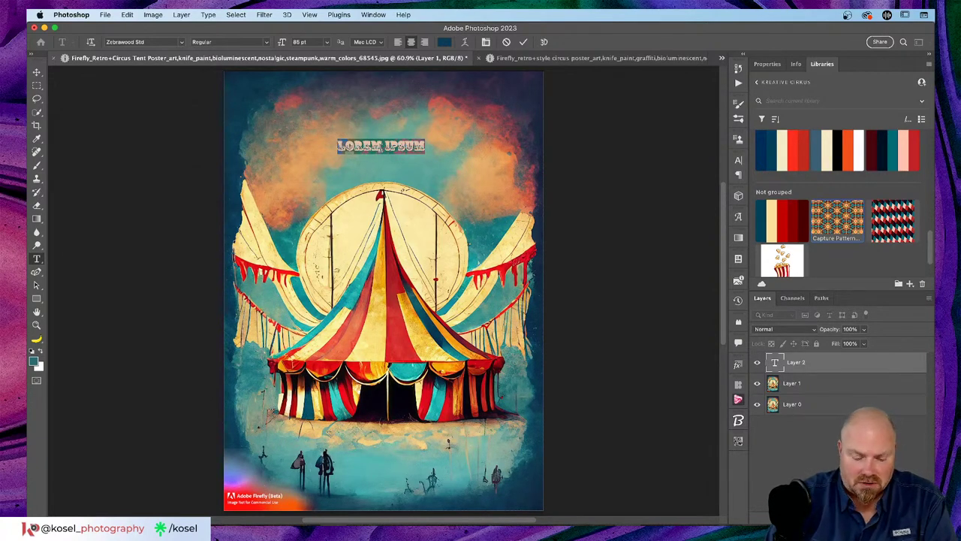
pyautogui.press('BackSpace')
pyautogui.write('KRE')
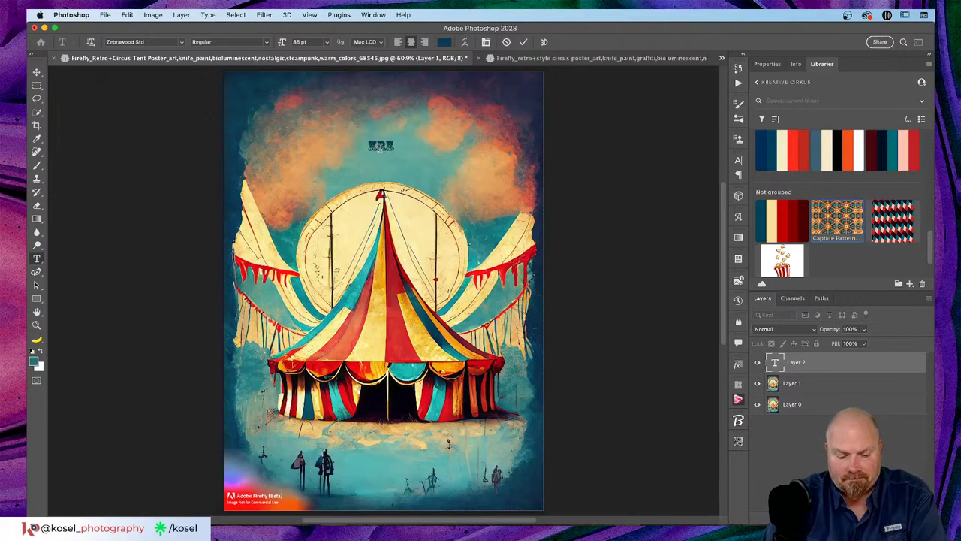
pyautogui.write('ATIVE')
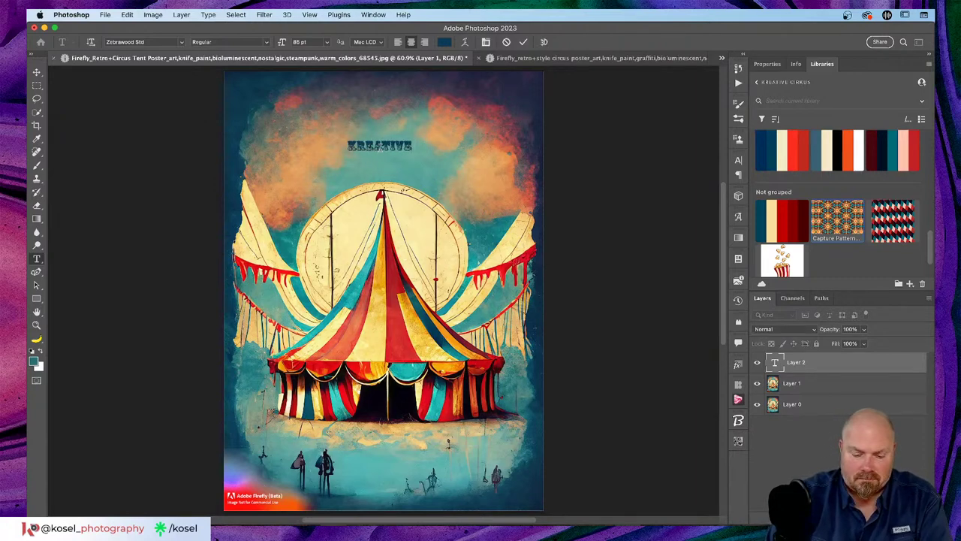
pyautogui.write(' CIRCUS')
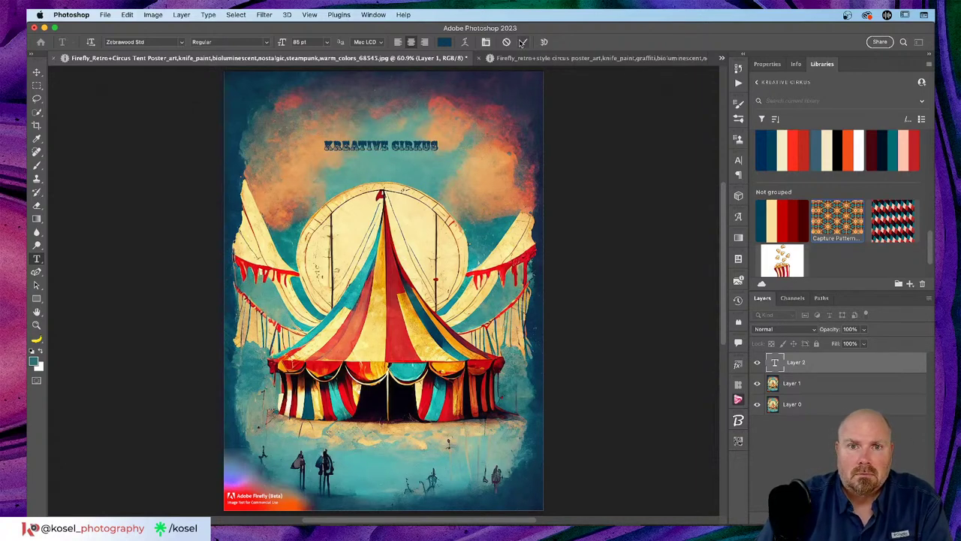
# Try to enlarge the new title text to 175 pt and undo the size change.
pyautogui.click(770, 66)
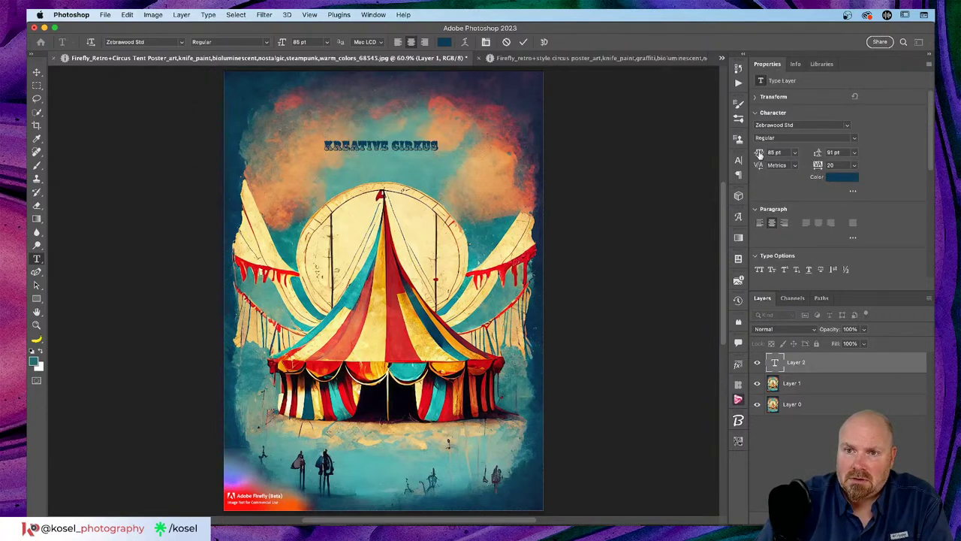
pyautogui.moveTo(758, 154); pyautogui.dragTo(805, 154)
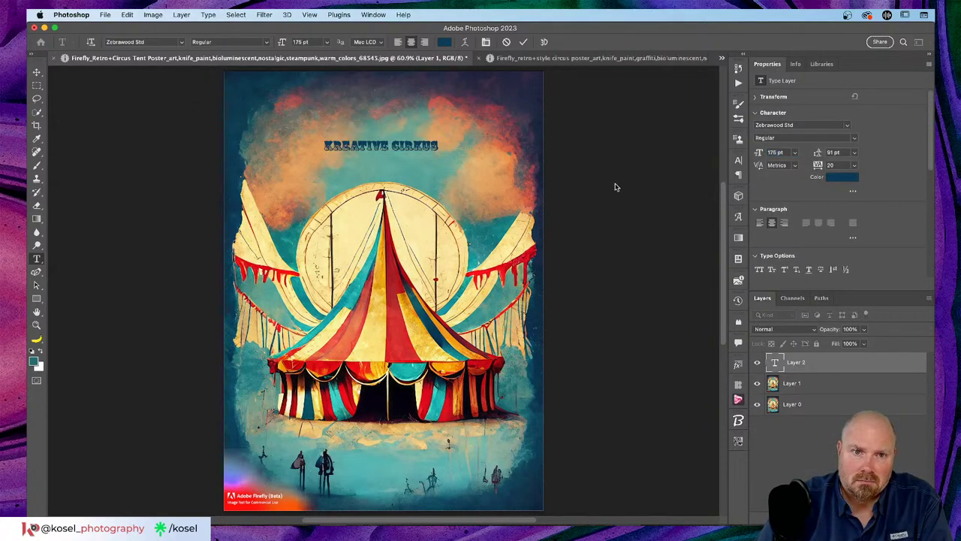
pyautogui.hotkey('ctrl', 'z')
pyautogui.hotkey('ctrl', 'a')
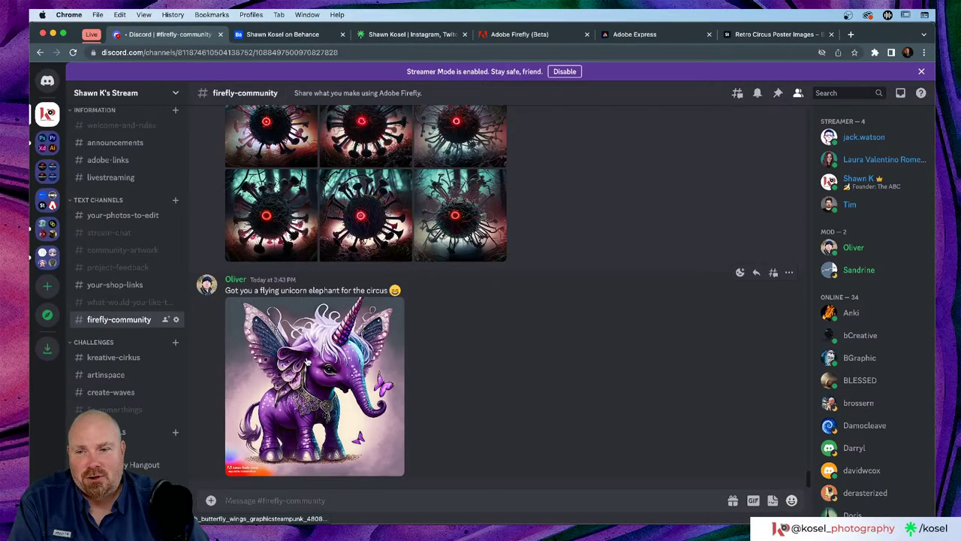
# View the flying unicorn elephant image enlarged in Discord, look through the surrounding posts, and switch back to Photoshop.
pyautogui.click(307, 361)
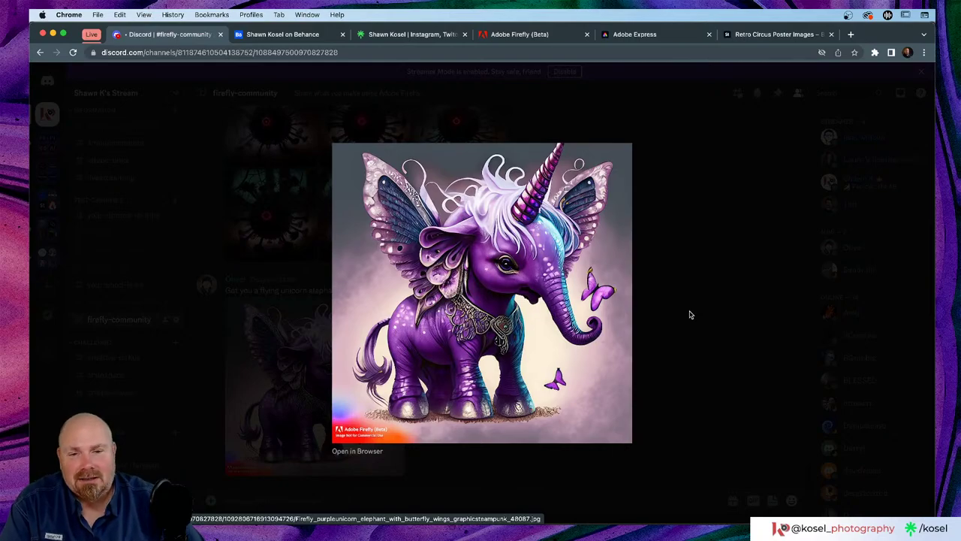
pyautogui.click(691, 314)
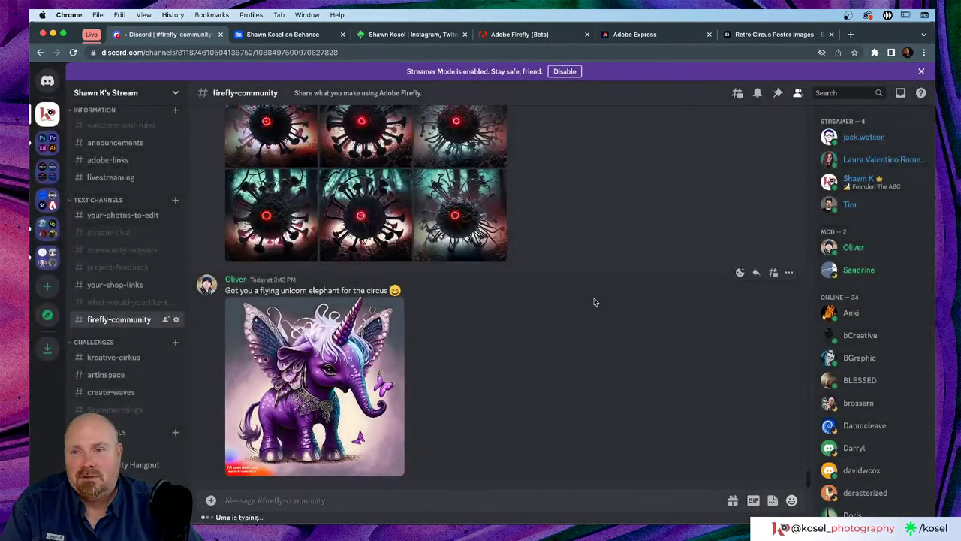
pyautogui.scroll(2, 593, 300)
pyautogui.scroll(3, 594, 300)
pyautogui.scroll(-5, 638, 315)
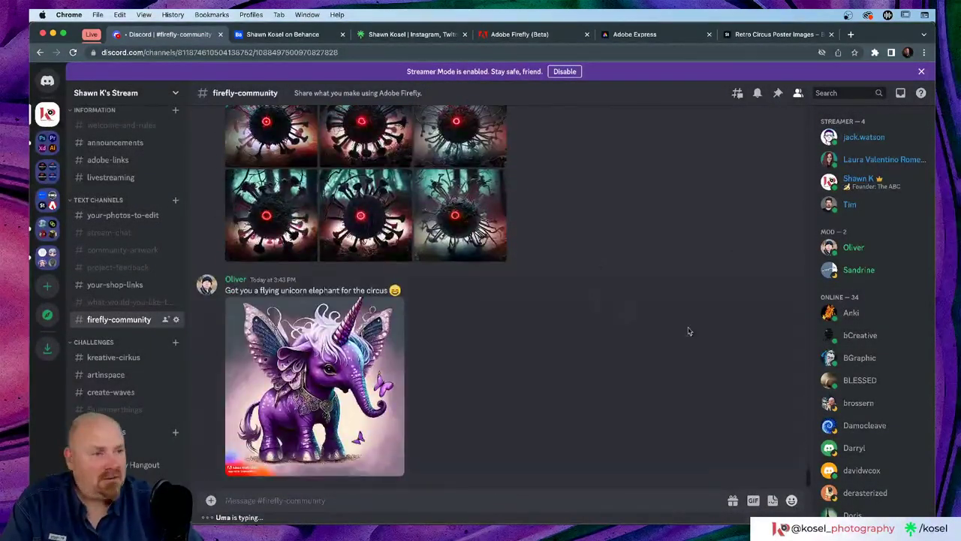
pyautogui.press('super+Tab')
pyautogui.press('super+Tab')
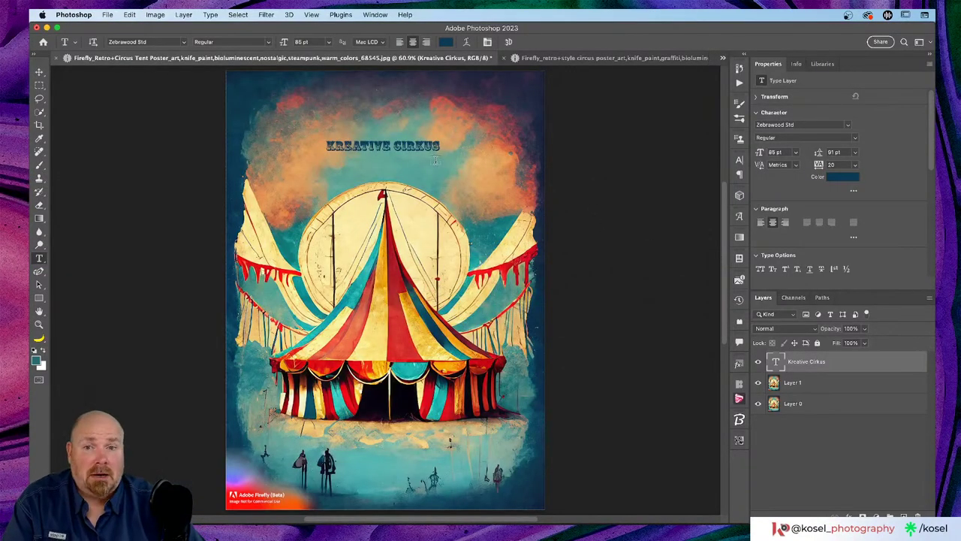
# Set the entire KREATIVE CIRKUS title text to 184 pt.
pyautogui.click(415, 145)
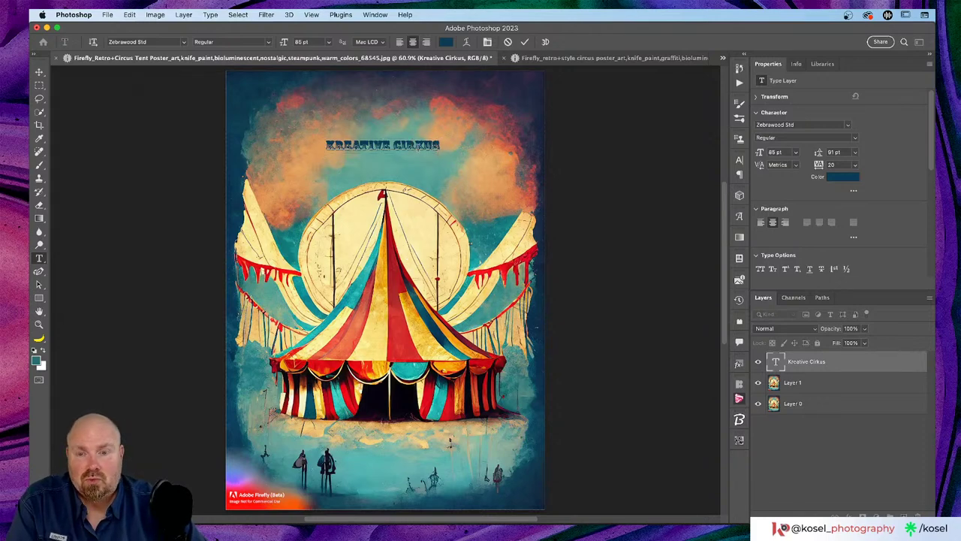
pyautogui.press('super+a')
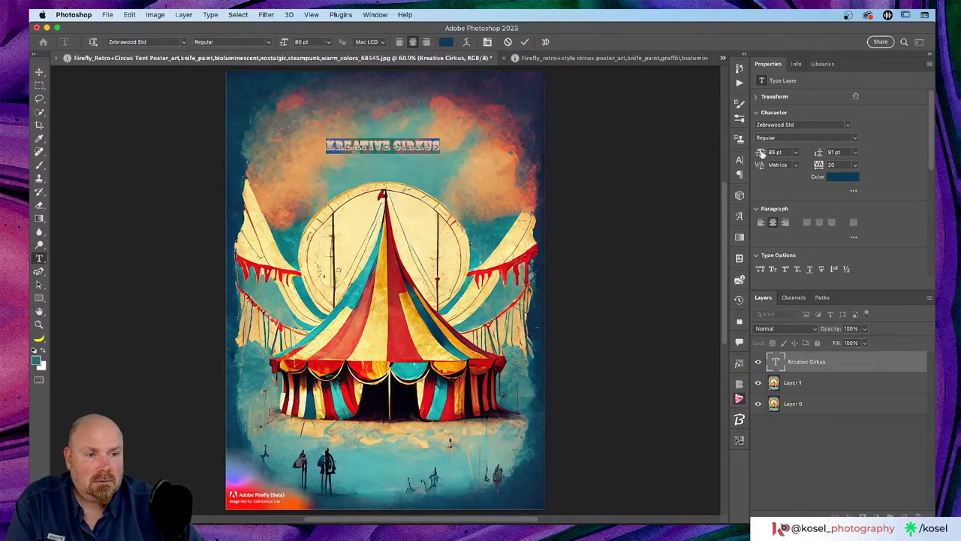
pyautogui.moveTo(760, 153); pyautogui.dragTo(814, 154)
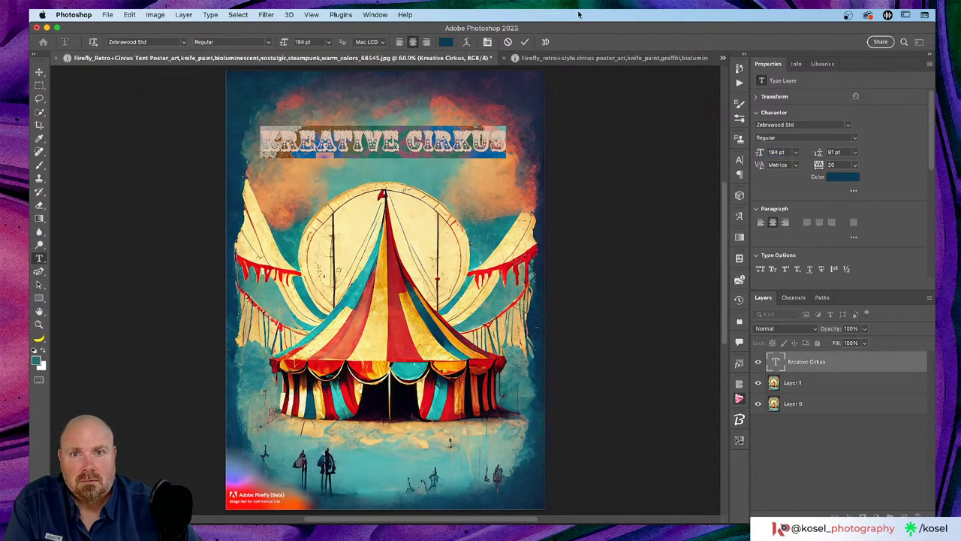
pyautogui.click(524, 41)
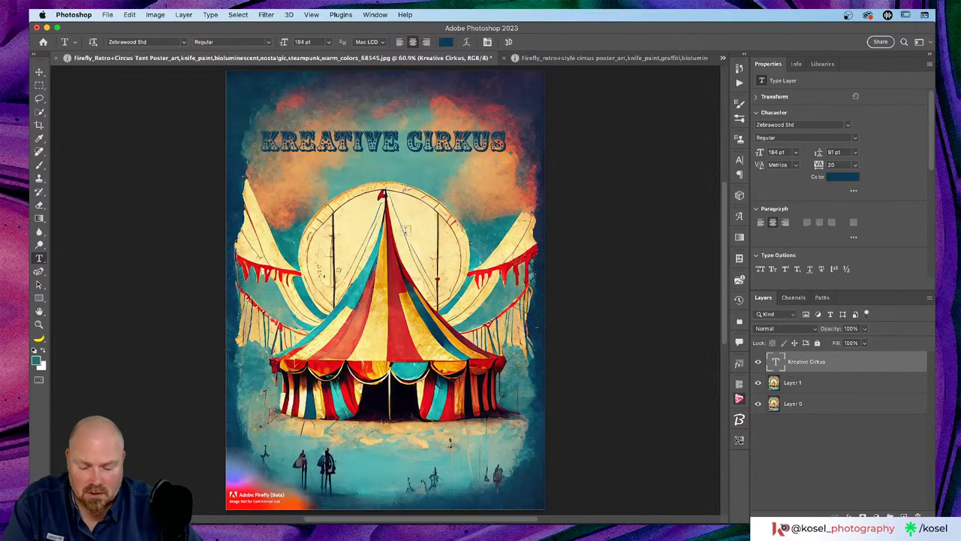
# Duplicate the KREATIVE CIRKUS title directly above the original and set the copy's Zebrawood Std font style to Fill.
pyautogui.press('v')
pyautogui.moveTo(398, 146); pyautogui.dragTo(393, 114)
pyautogui.press('t')
pyautogui.click(450, 111)
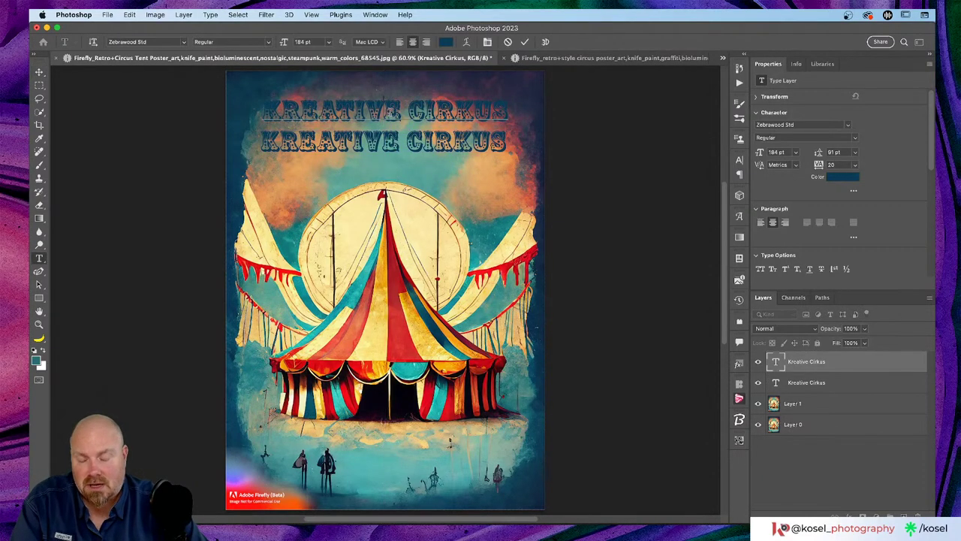
pyautogui.hotkey('ctrl', 'a')
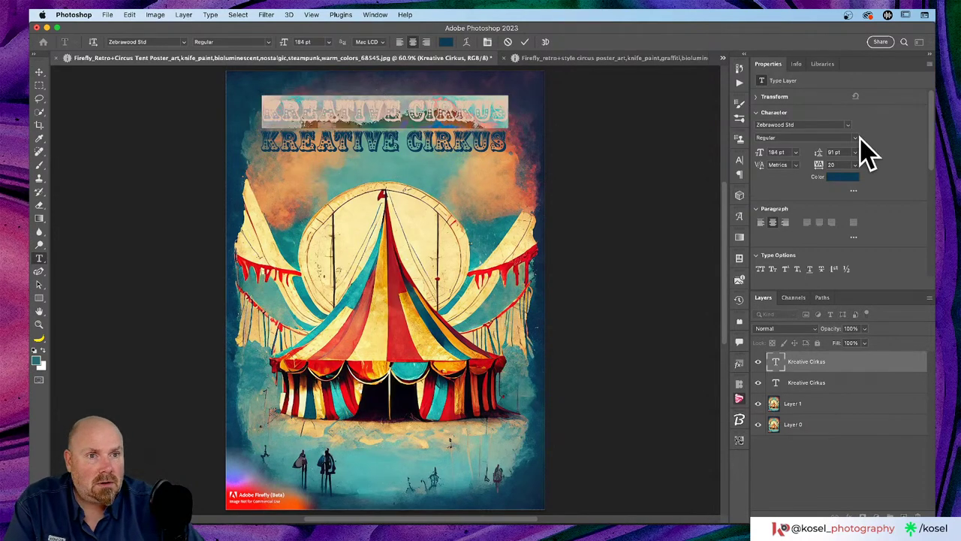
pyautogui.click(855, 138)
pyautogui.click(794, 133)
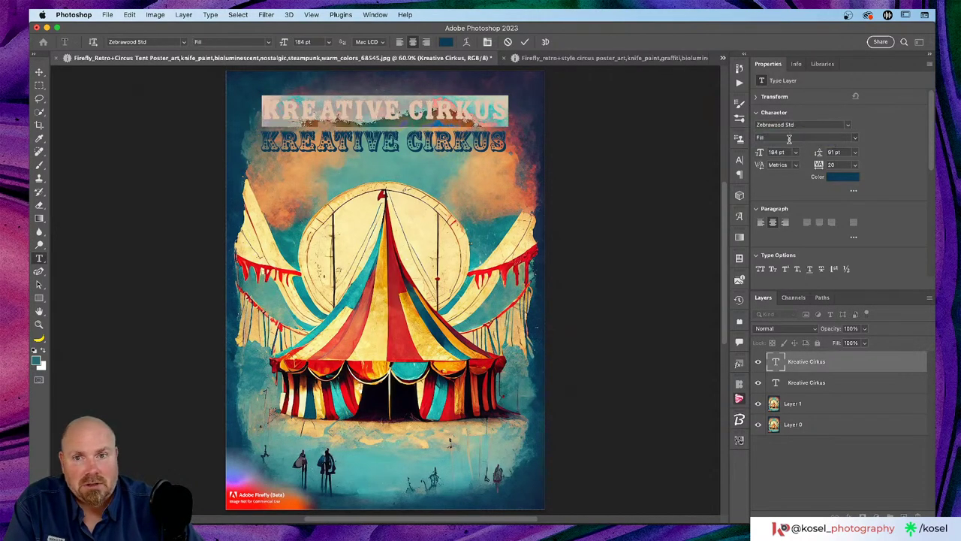
# Color the duplicated Fill title with the cream sampled from the round disc behind the tent.
pyautogui.click(842, 177)
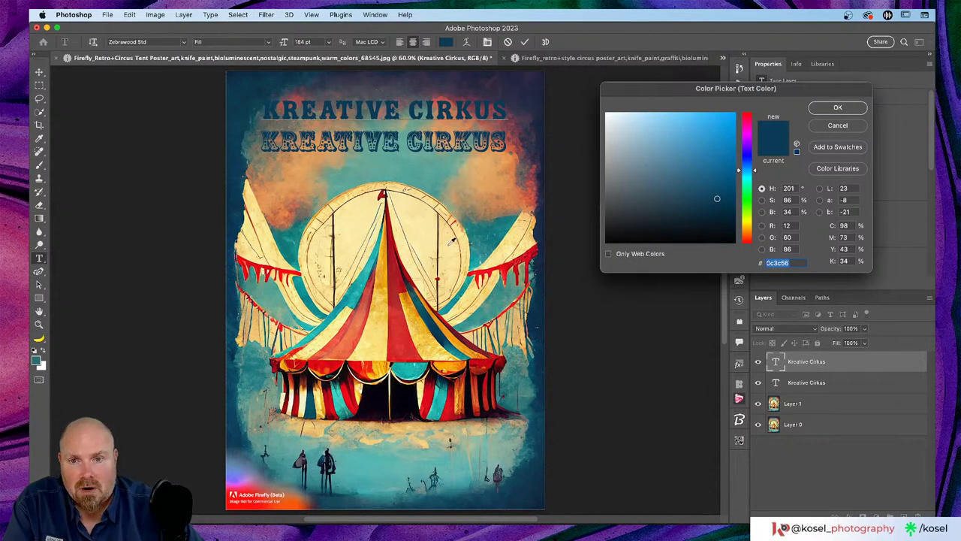
pyautogui.click(421, 206)
pyautogui.click(845, 112)
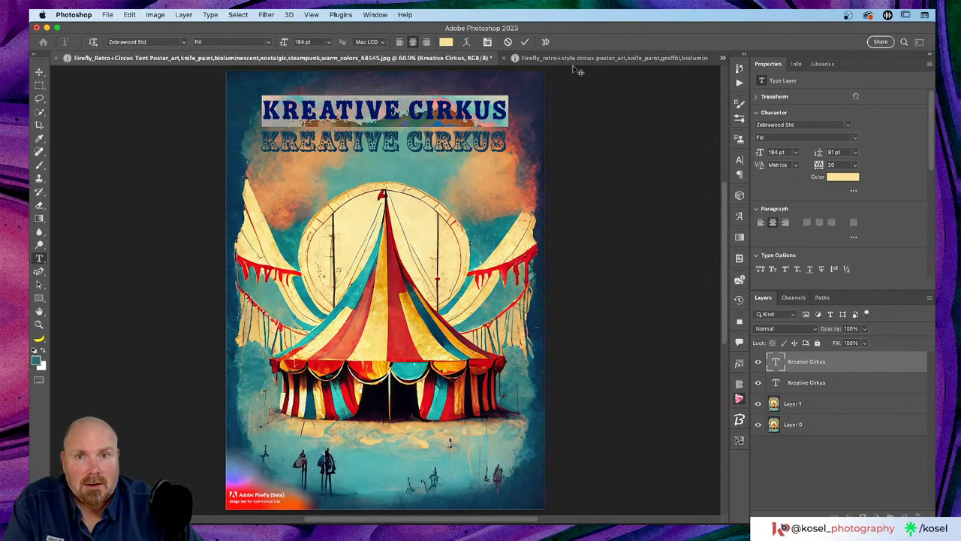
pyautogui.click(524, 42)
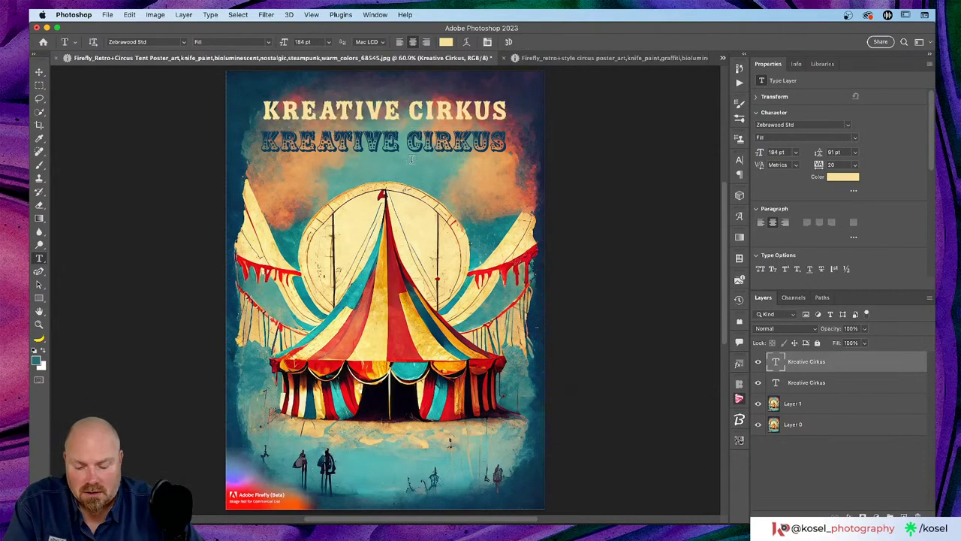
# Place the cream Fill title beneath the blue Regular title in the layer order and align it behind the decorated letters.
pyautogui.click(862, 381)
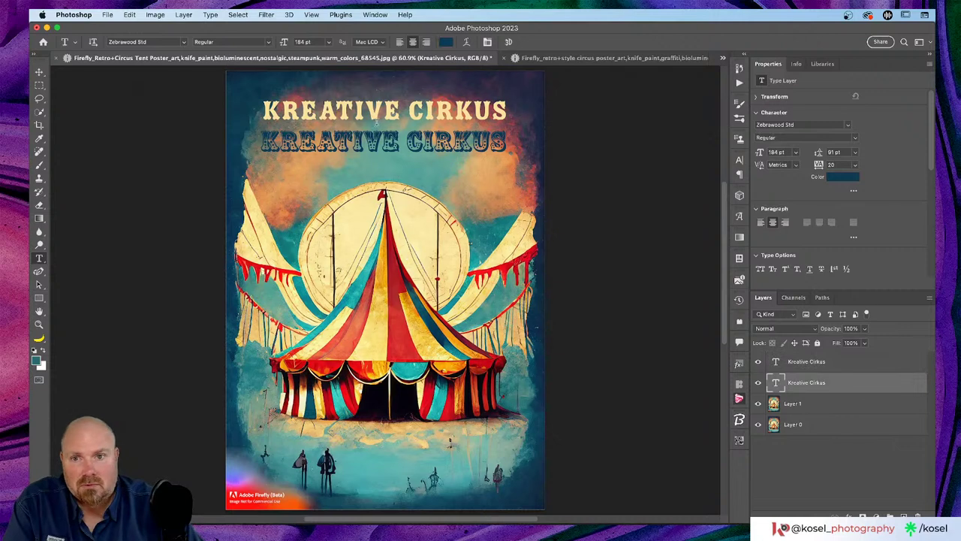
pyautogui.moveTo(830, 382); pyautogui.dragTo(829, 386)
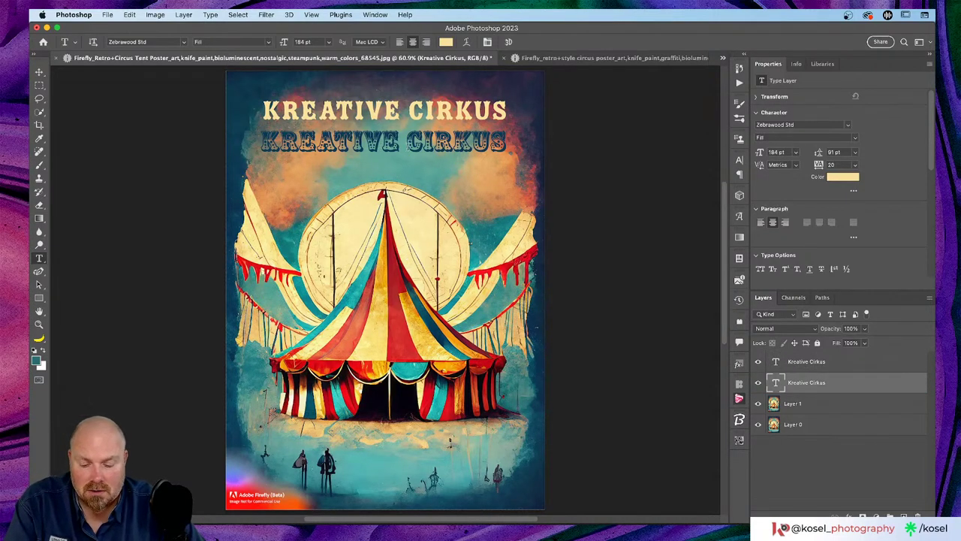
pyautogui.press('v')
pyautogui.moveTo(414, 152); pyautogui.dragTo(411, 175)
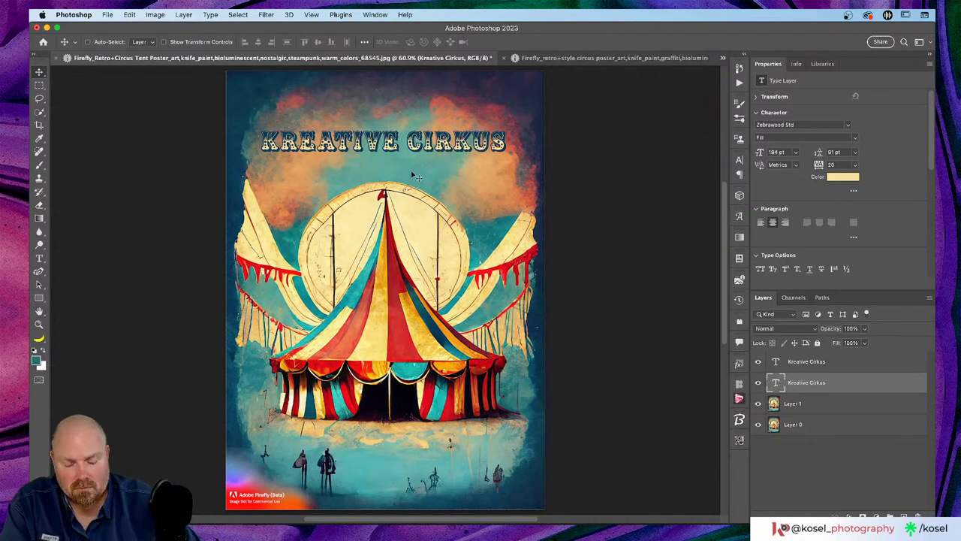
pyautogui.press('super+1')
pyautogui.press('super+=')
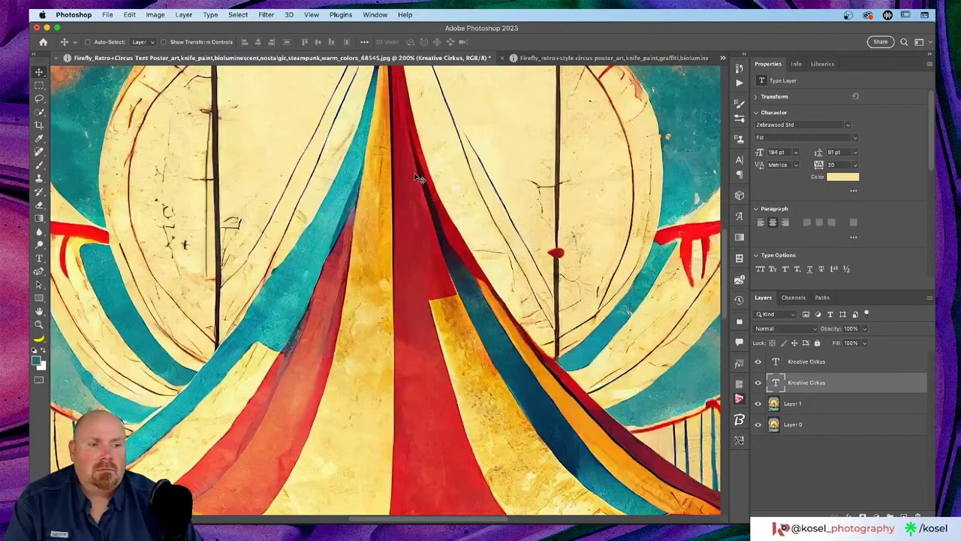
pyautogui.scroll(10, 416, 177)
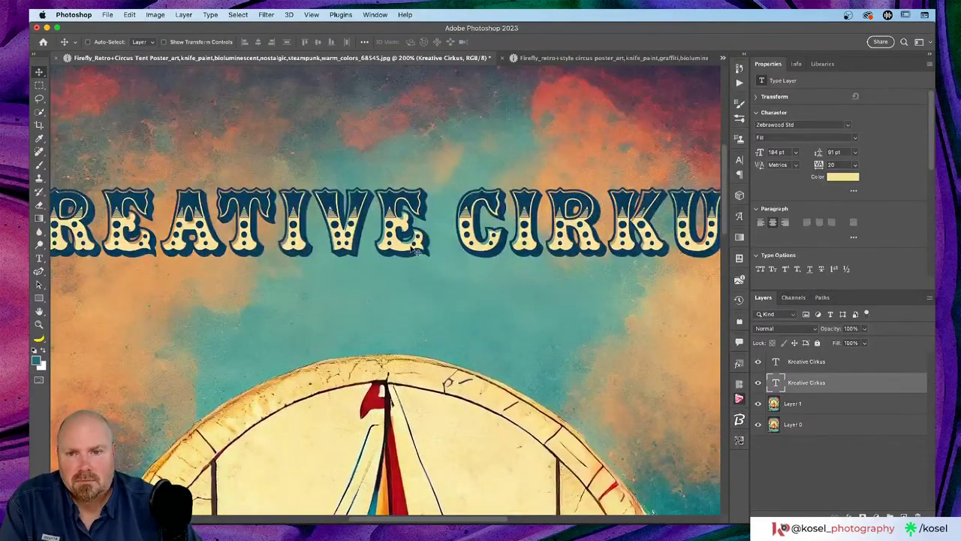
pyautogui.moveTo(402, 248); pyautogui.dragTo(404, 246)
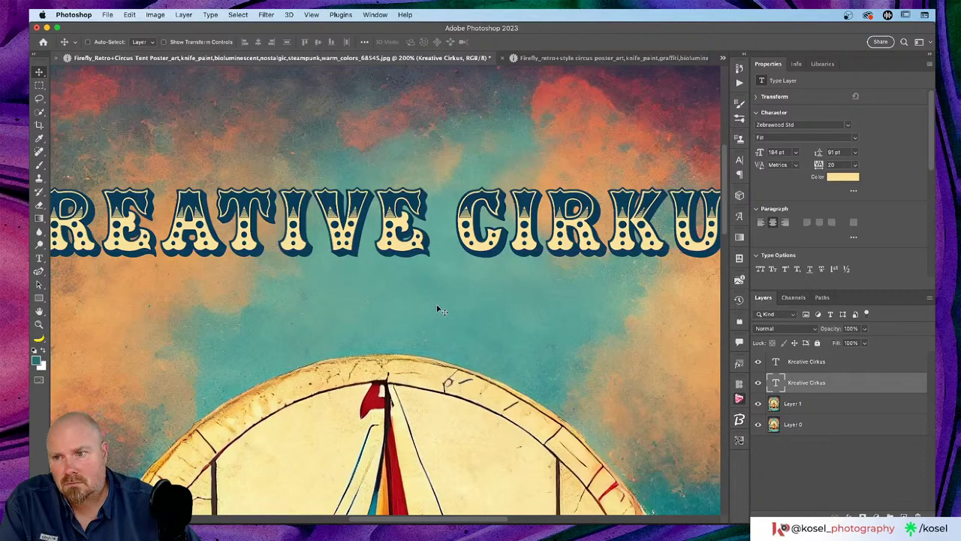
# Group both Kreative Cirkus type layers and name the group Text.
pyautogui.hscroll(-10, 440, 309)
pyautogui.hscroll(10, 439, 307)
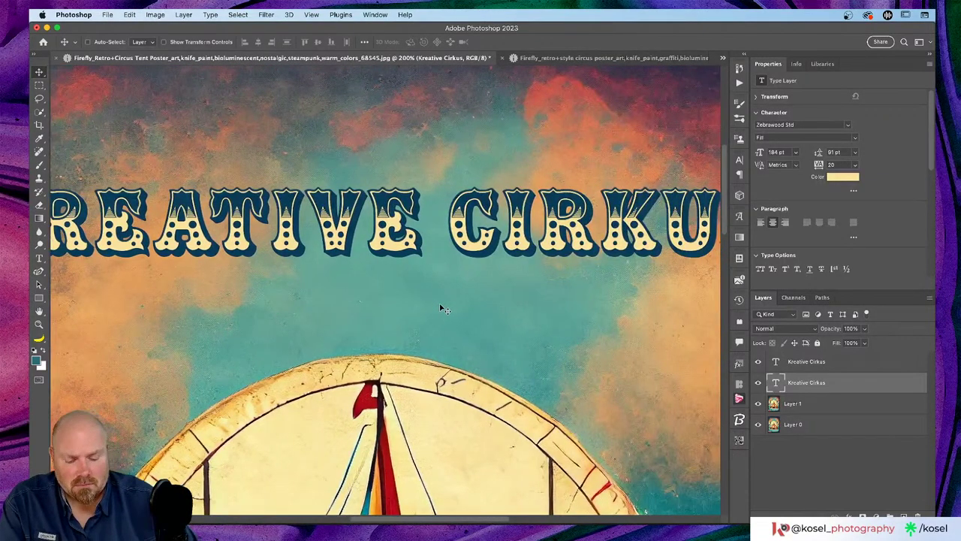
pyautogui.press('super')
pyautogui.press('super+minus')
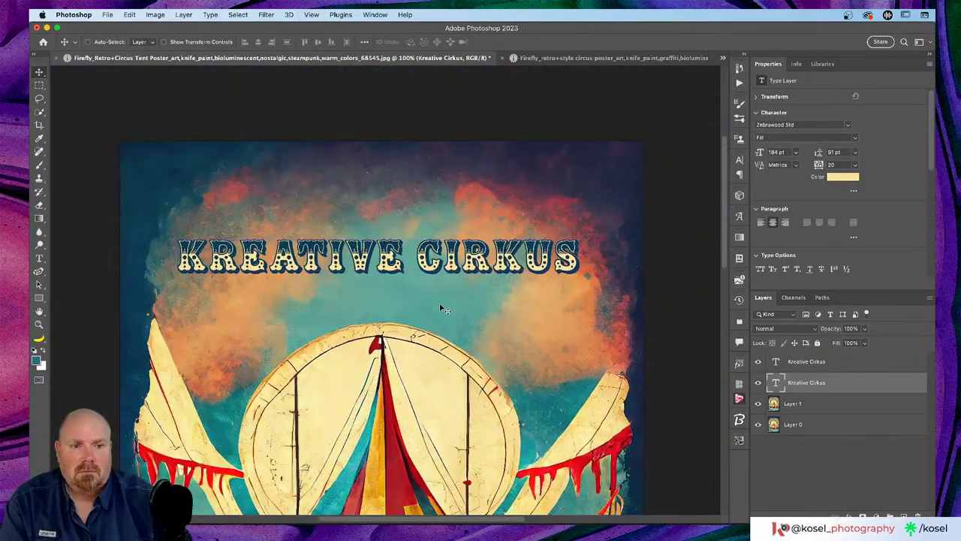
pyautogui.keyDown('shift'); pyautogui.click(840, 363); pyautogui.keyUp('shift')
pyautogui.press('super+g')
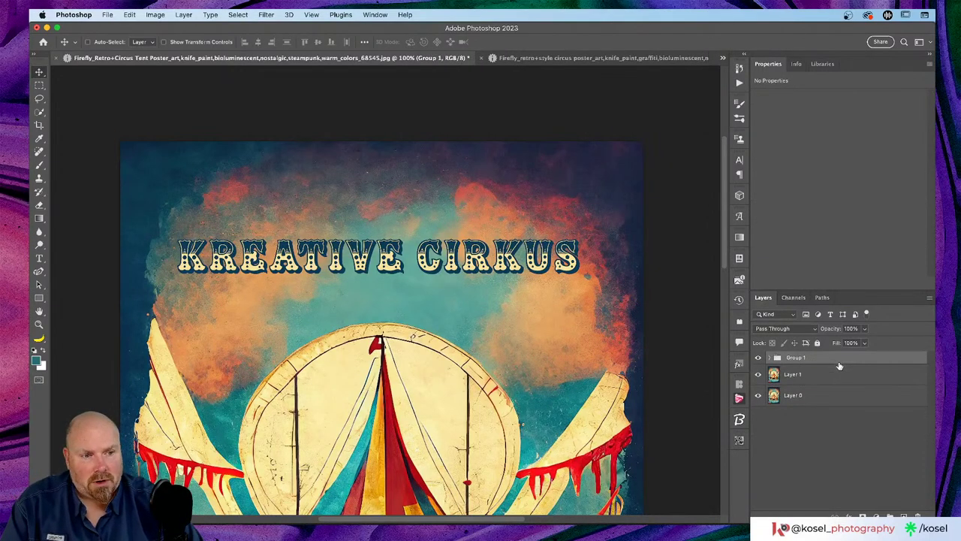
pyautogui.doubleClick(795, 357)
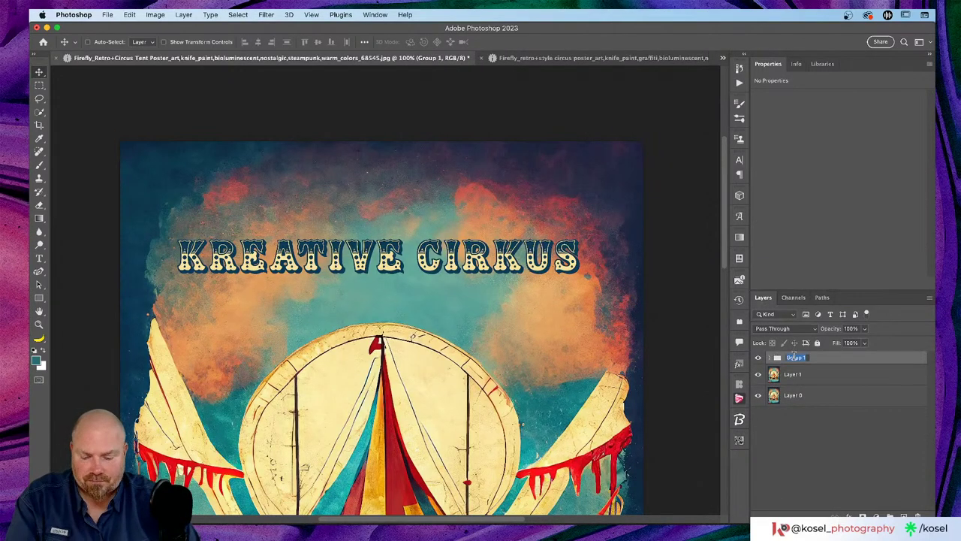
pyautogui.write('Text')
pyautogui.press('Return')
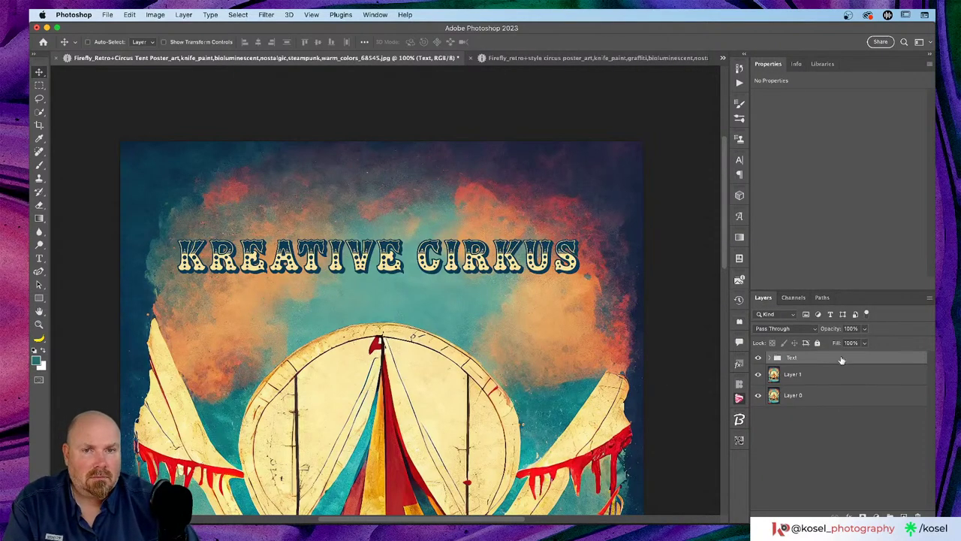
# Warp both title layers inside the Text group with a horizontal Arc style at +50% bend.
pyautogui.press('t')
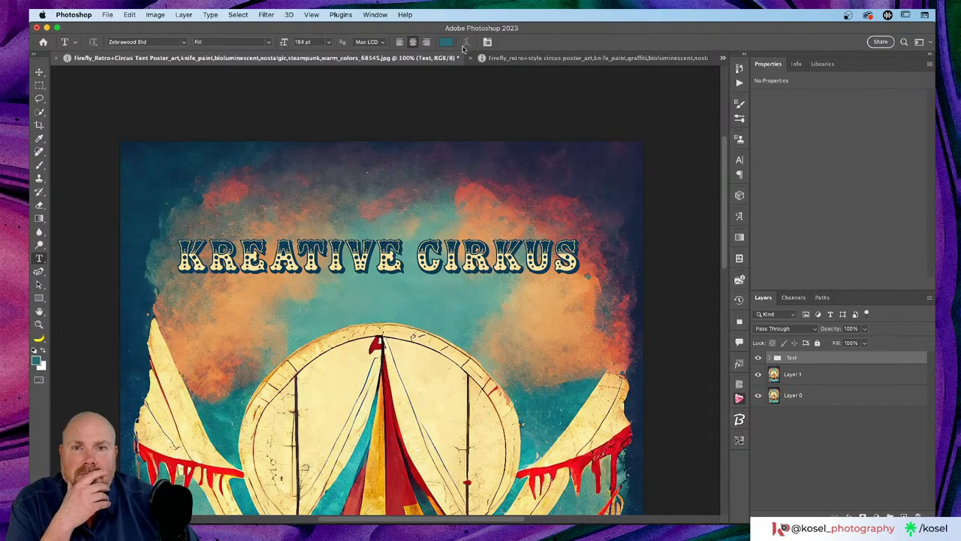
pyautogui.click(769, 358)
pyautogui.click(831, 374)
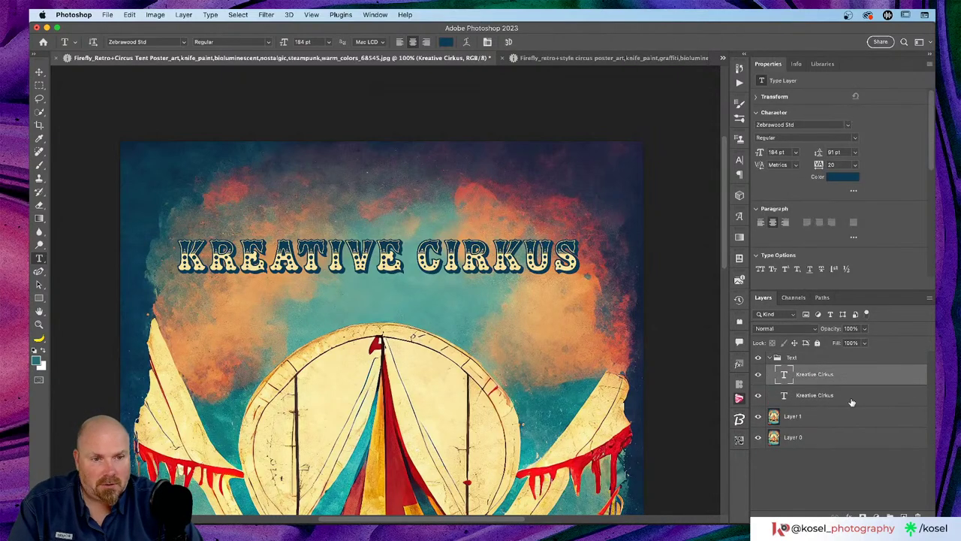
pyautogui.keyDown('shift'); pyautogui.click(851, 402); pyautogui.keyUp('shift')
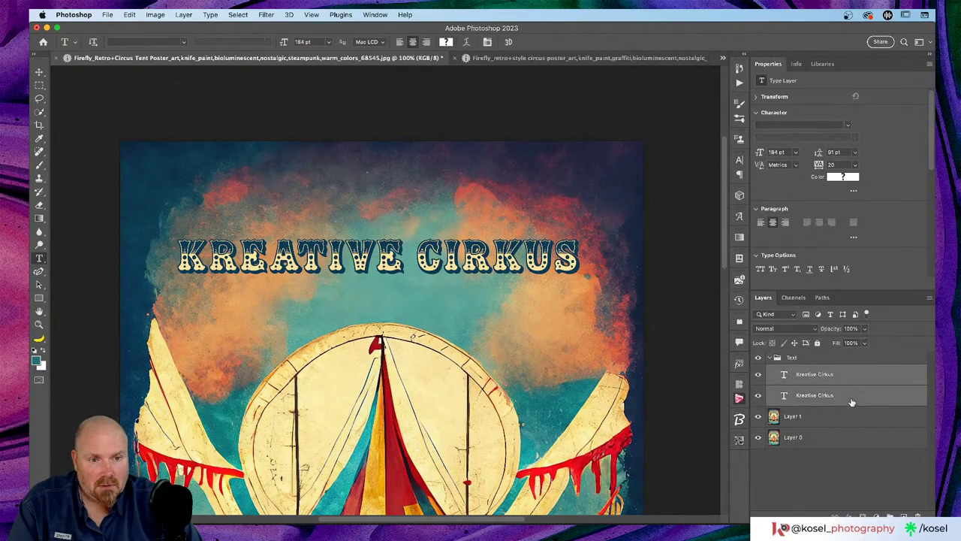
pyautogui.click(466, 42)
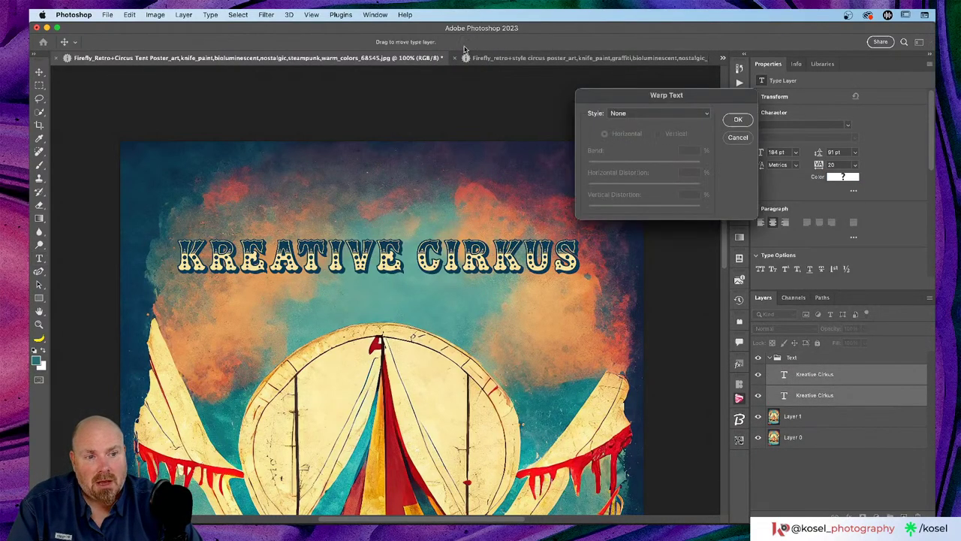
pyautogui.click(686, 117)
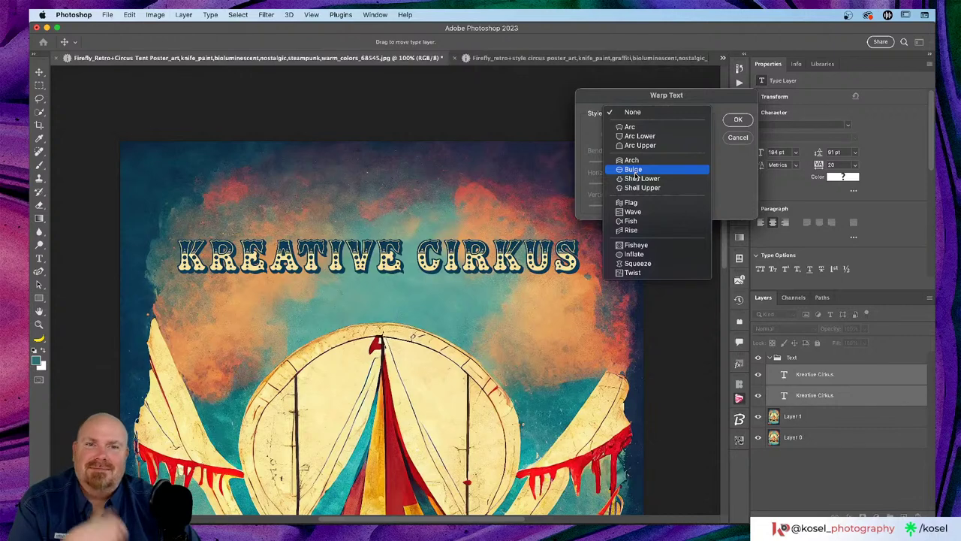
pyautogui.click(635, 129)
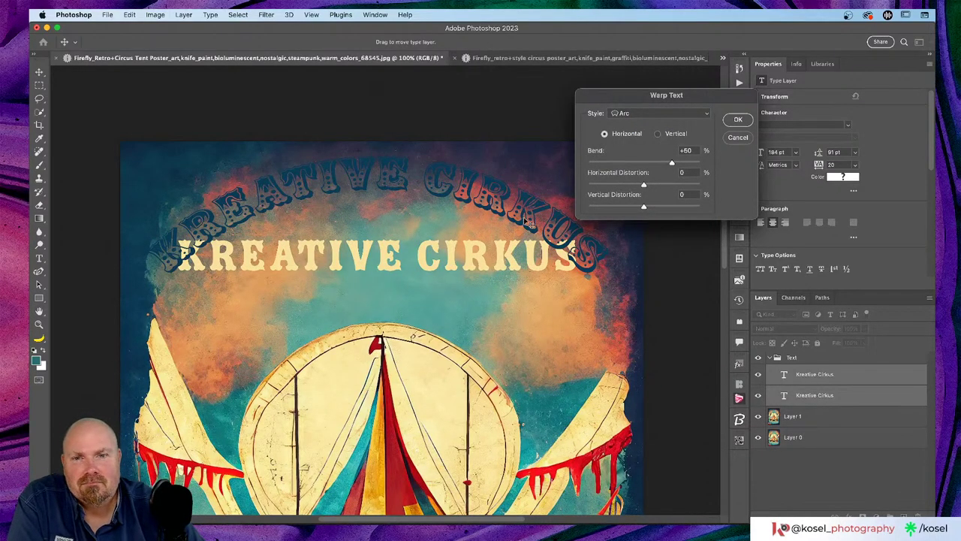
pyautogui.click(738, 120)
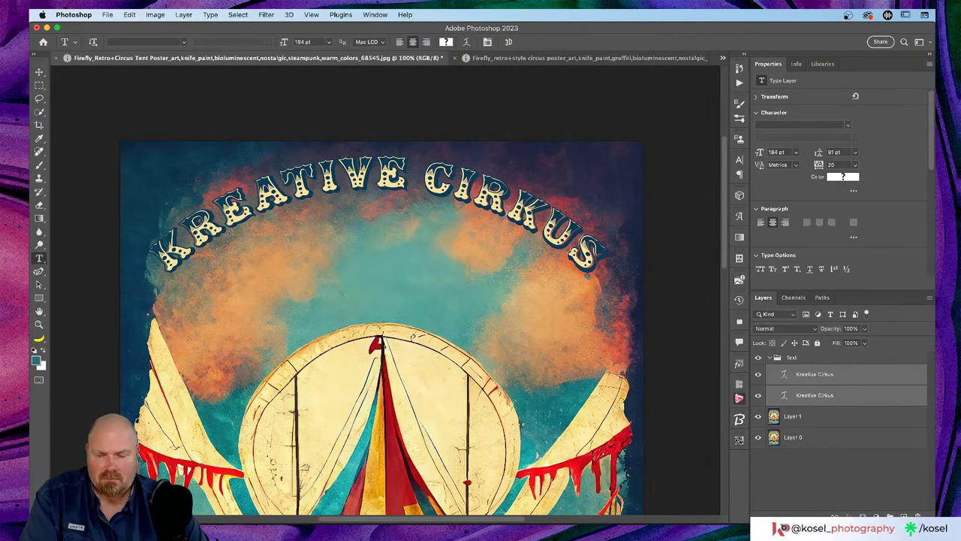
# Reposition the arched title, moving it as the whole Text group so it curves centered across the upper sky above the tent.
pyautogui.press('v')
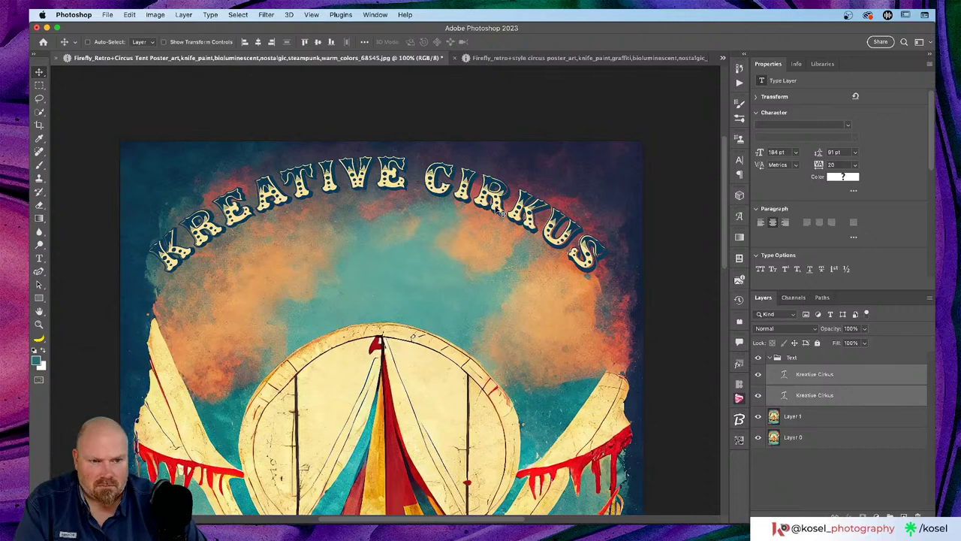
pyautogui.moveTo(500, 212); pyautogui.dragTo(505, 273)
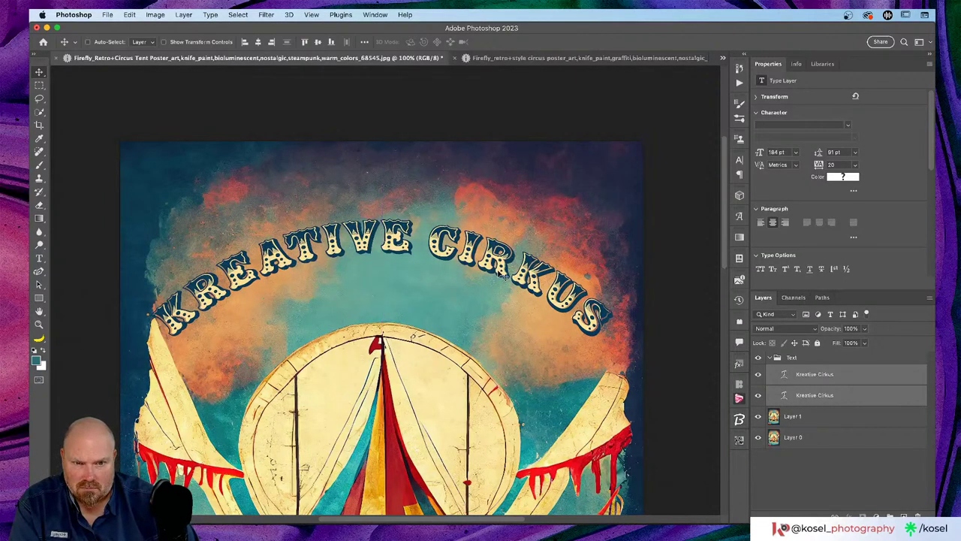
pyautogui.press('super+0')
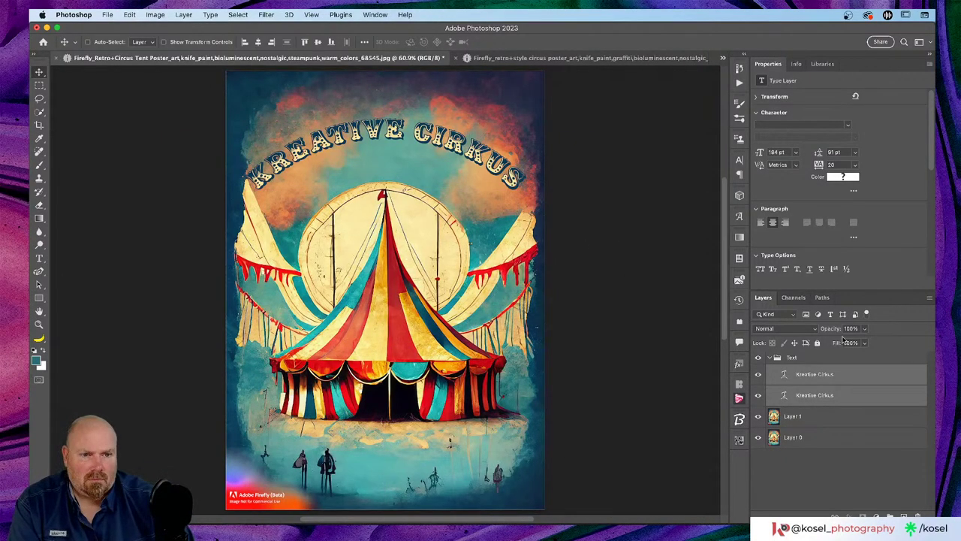
pyautogui.click(804, 378)
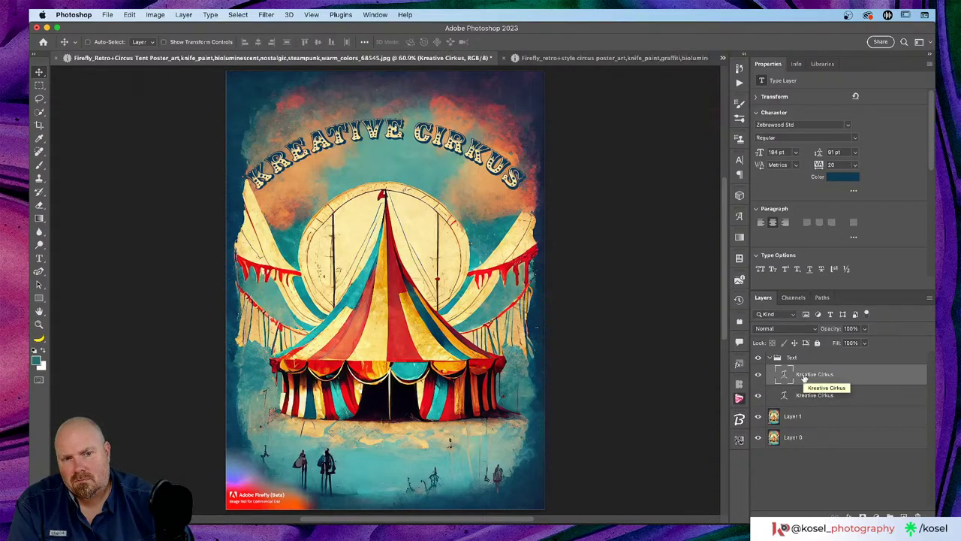
pyautogui.click(770, 359)
pyautogui.click(769, 358)
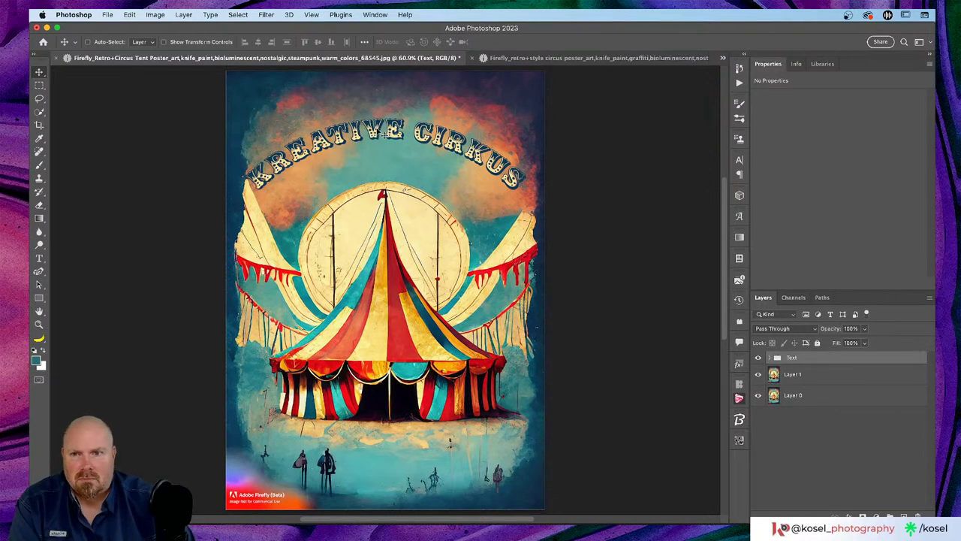
pyautogui.moveTo(383, 134); pyautogui.dragTo(385, 86)
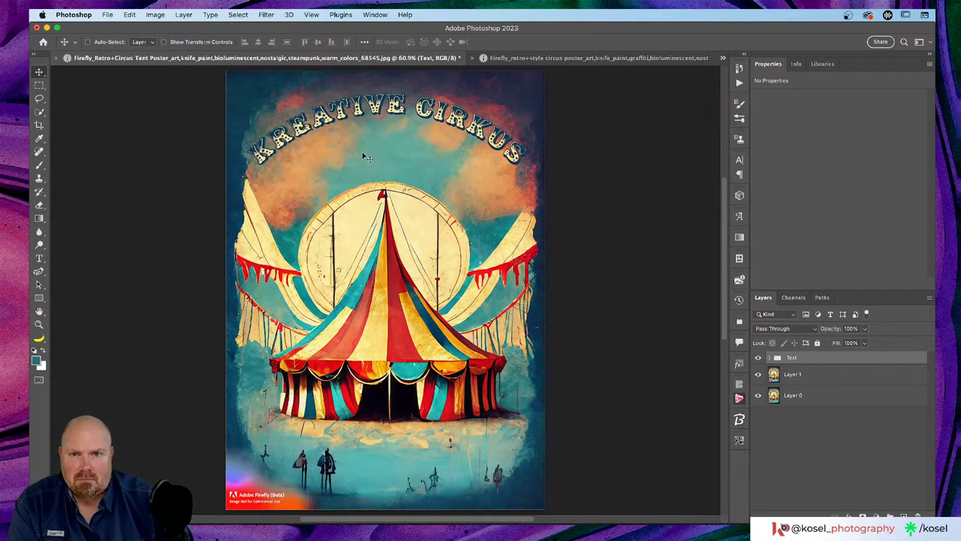
pyautogui.moveTo(399, 119); pyautogui.dragTo(394, 115)
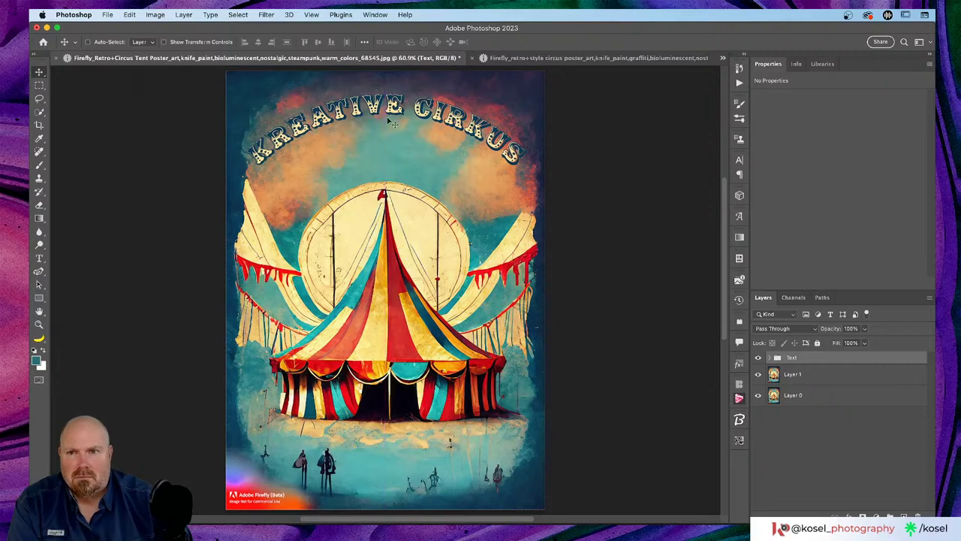
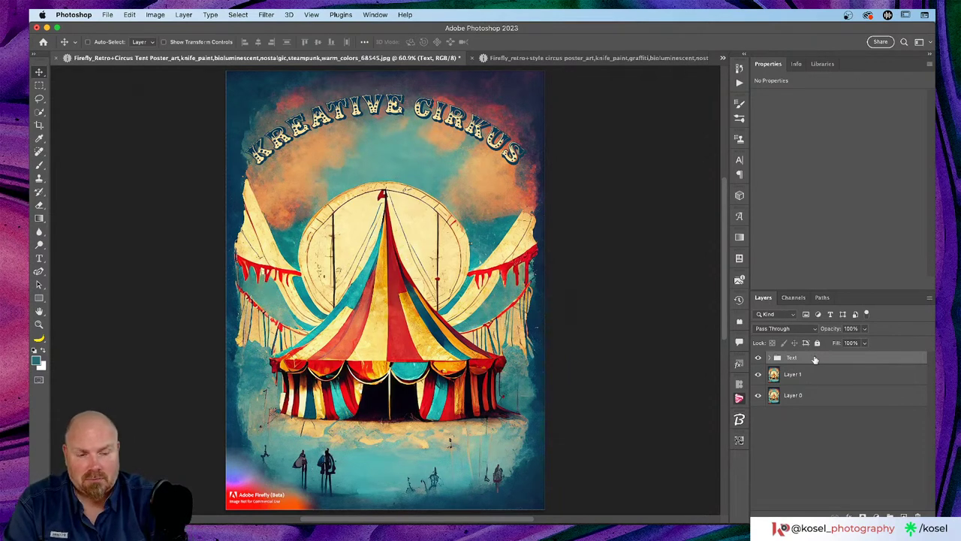
# Duplicate the Text group and place the copy directly below the first arched title, ready for text editing.
pyautogui.press('super+j')
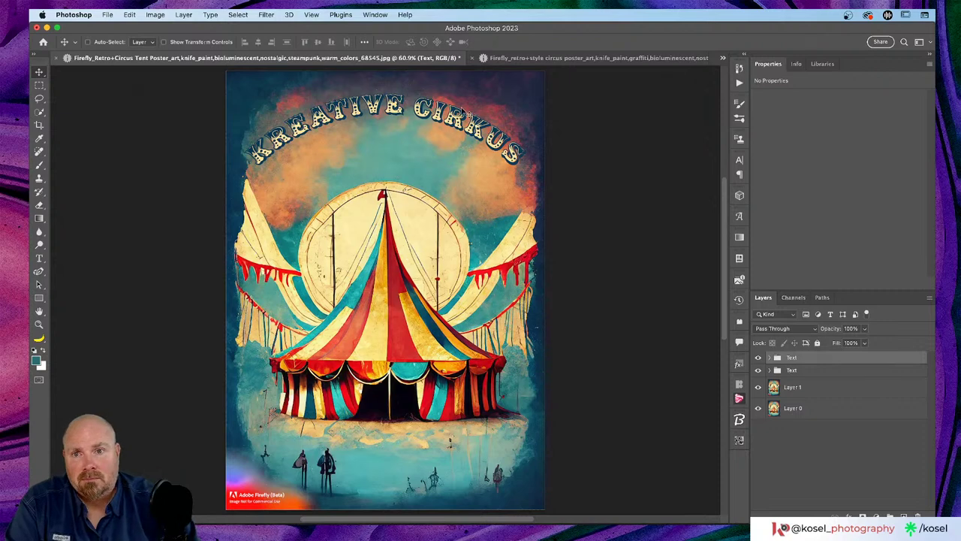
pyautogui.moveTo(399, 115); pyautogui.dragTo(402, 158)
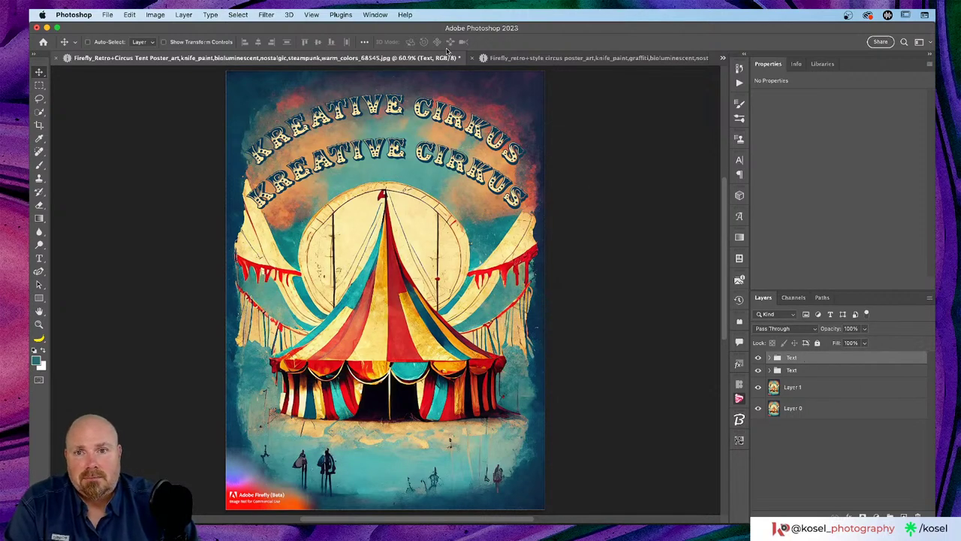
pyautogui.press('t')
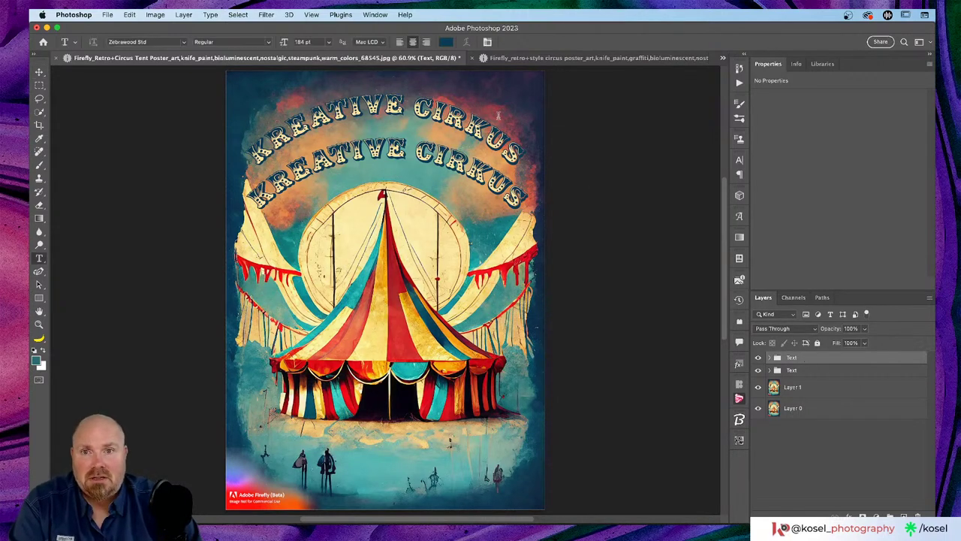
# Remove the warp from both title layers in the duplicated Text group and move the straight text up beneath the arched title.
pyautogui.click(771, 360)
pyautogui.click(867, 377)
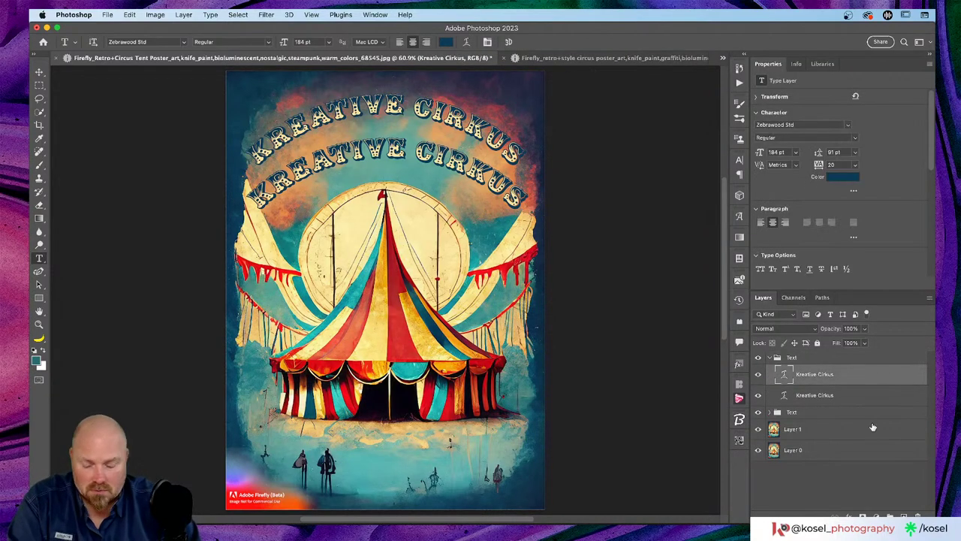
pyautogui.keyDown('shift'); pyautogui.click(860, 397); pyautogui.keyUp('shift')
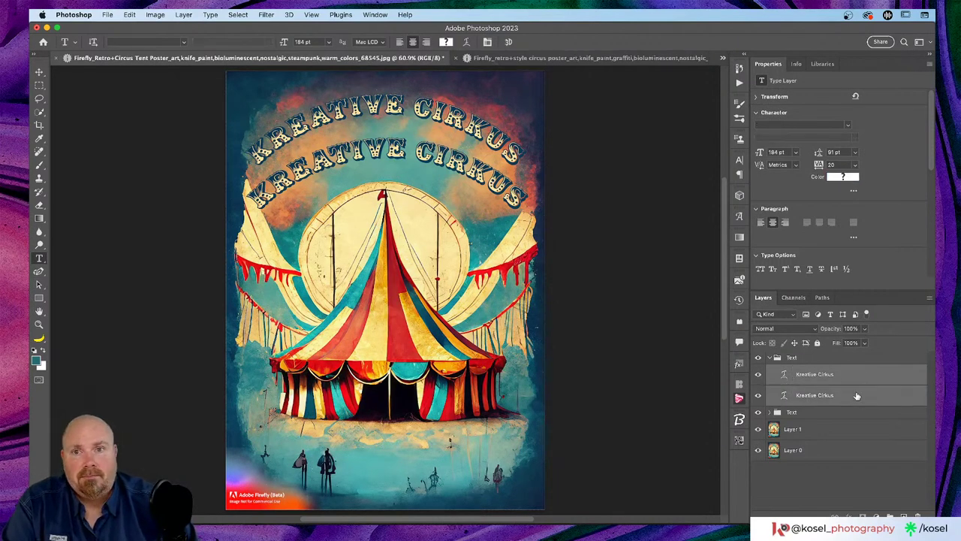
pyautogui.click(466, 42)
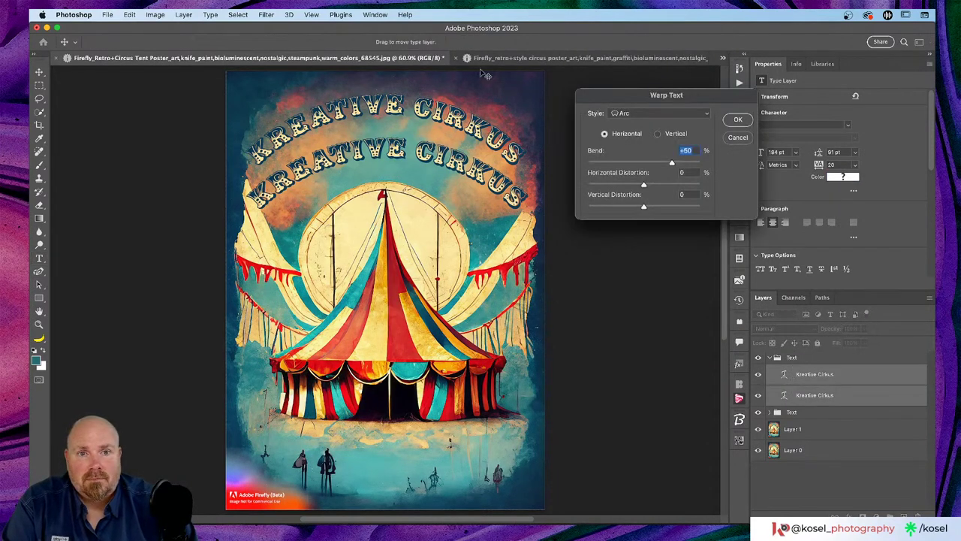
pyautogui.click(662, 112)
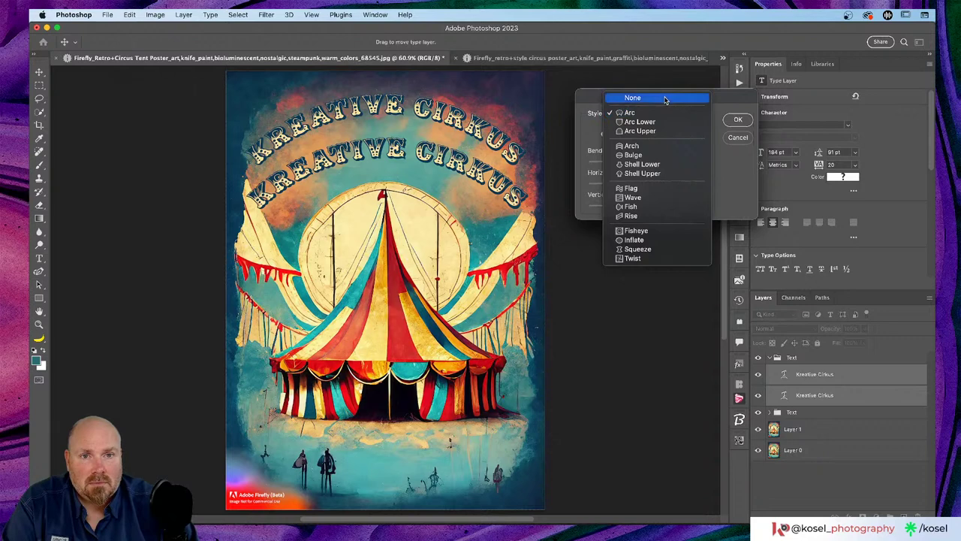
pyautogui.click(665, 98)
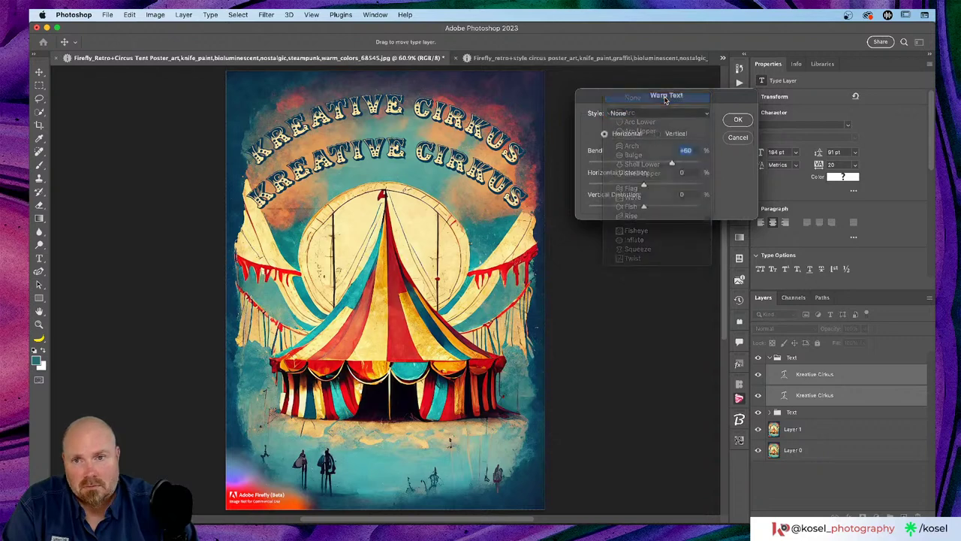
pyautogui.click(735, 120)
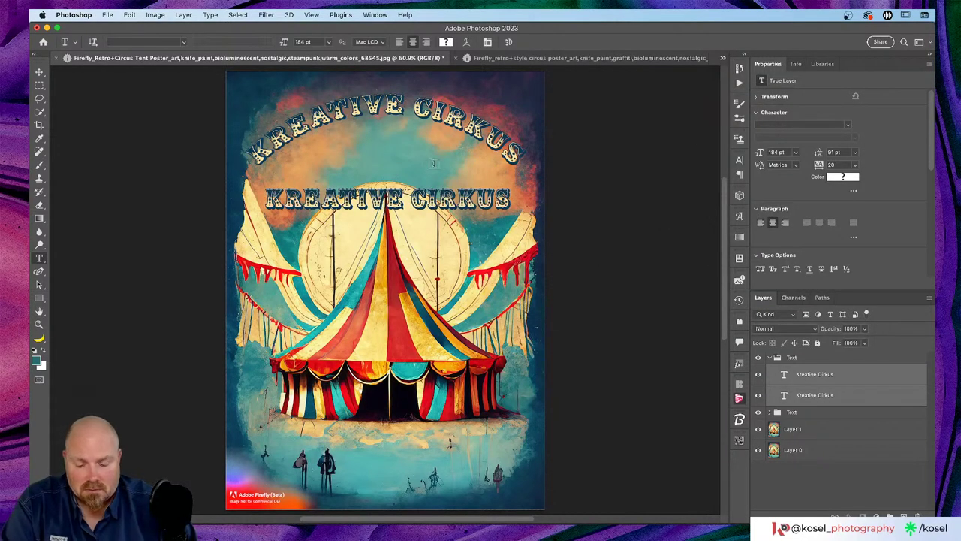
pyautogui.moveTo(427, 204); pyautogui.dragTo(431, 147)
# Break the dark blue straight title onto two lines, with Kreative above Cirkus.
pyautogui.press('t')
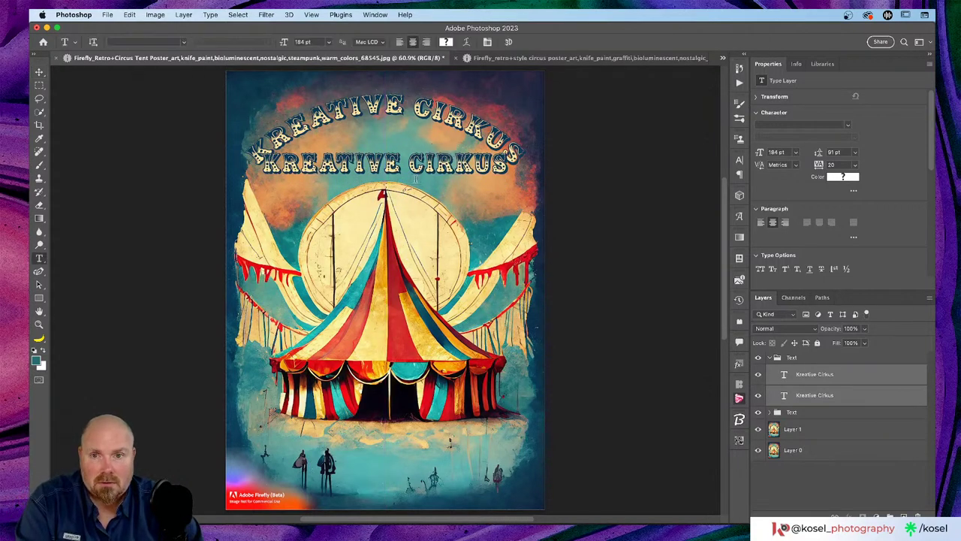
pyautogui.click(408, 163)
pyautogui.hotkey('ctrl', 'a')
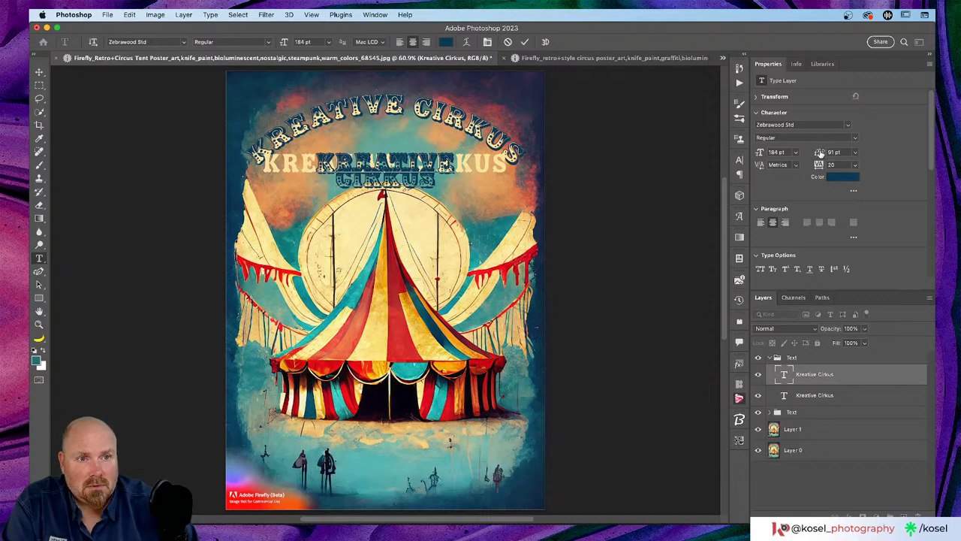
pyautogui.moveTo(820, 152)
pyautogui.mouseDown()
pyautogui.moveTo(806, 154)
pyautogui.moveTo(815, 153)
pyautogui.mouseUp()
pyautogui.click(524, 43)
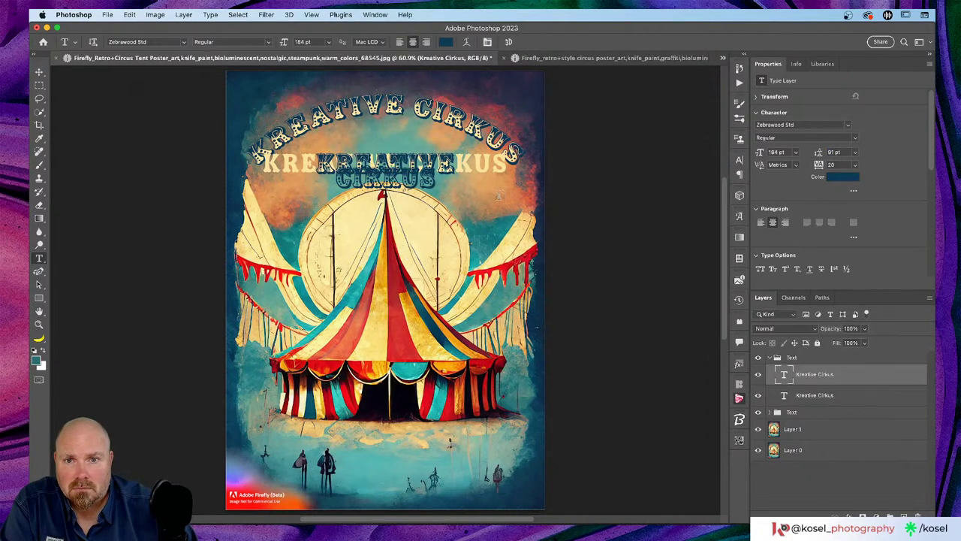
# Delete the cream Fill layer of the straight title from the upper Text group.
pyautogui.press('v')
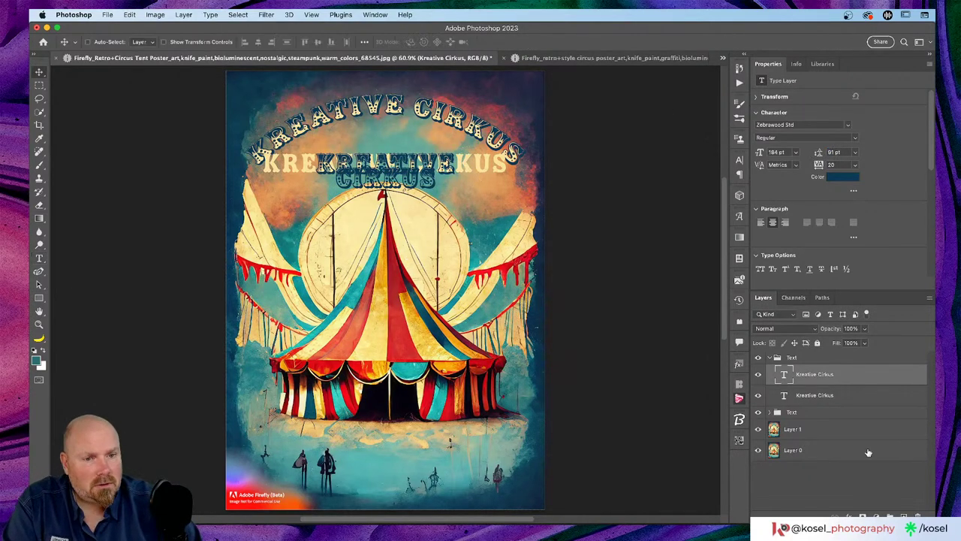
pyautogui.click(826, 395)
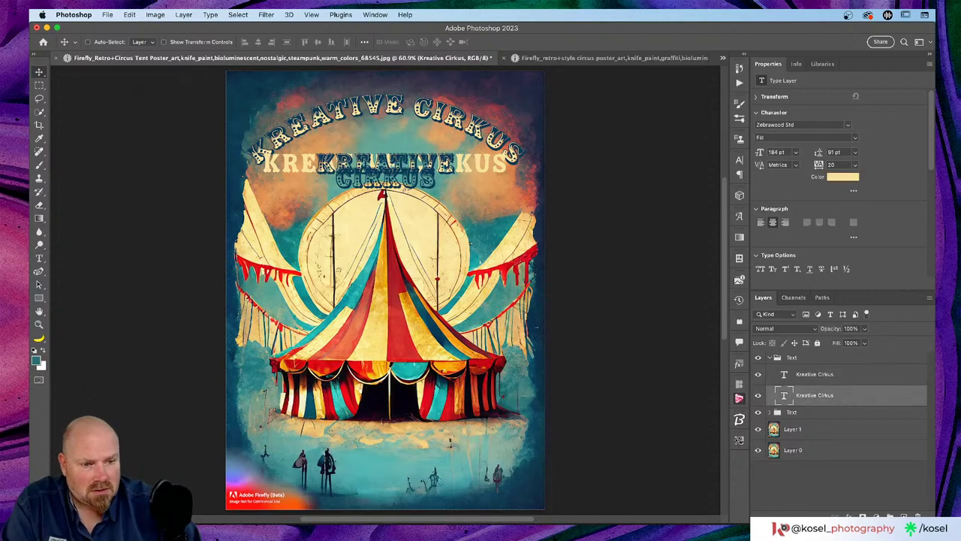
pyautogui.press('BackSpace')
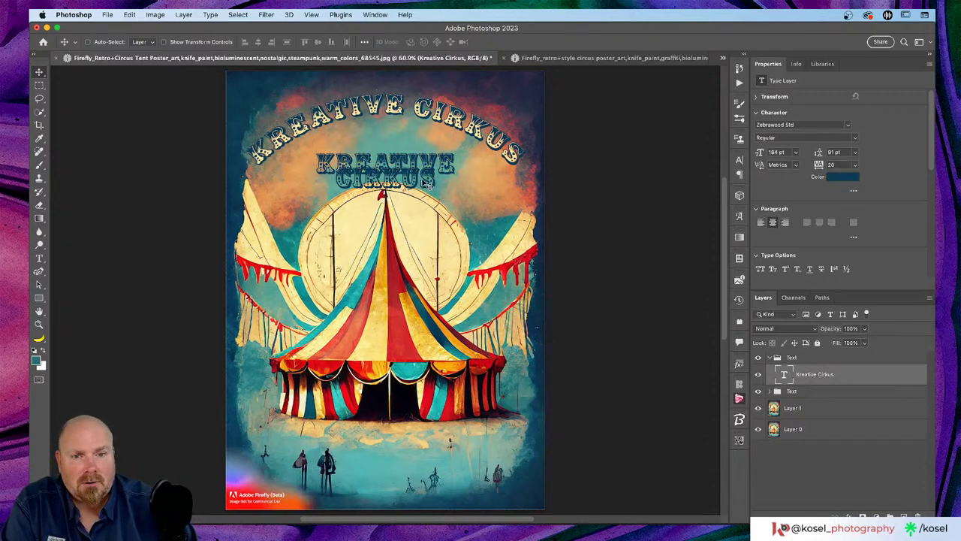
# Set the two-line Kreative Cirkus text to 190 pt size with 171 pt leading.
pyautogui.doubleClick(417, 173)
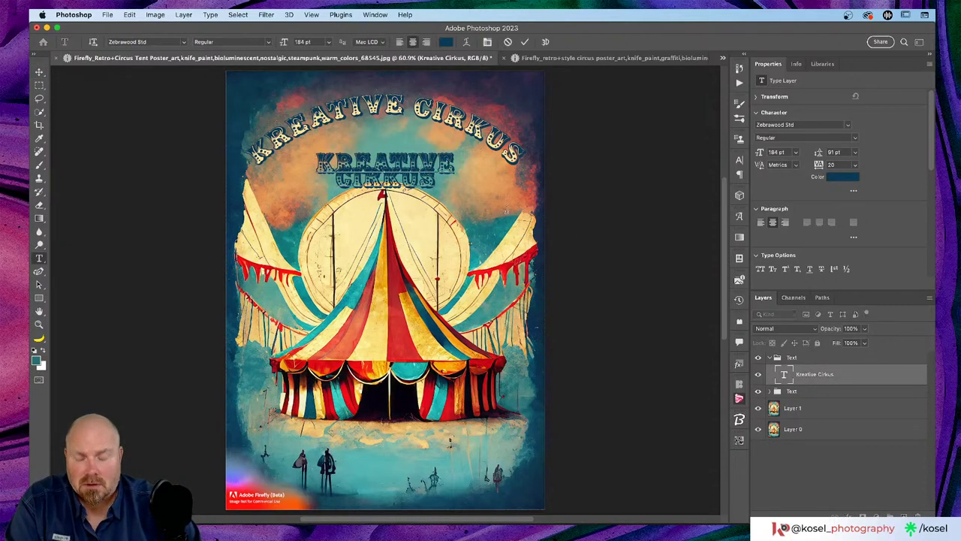
pyautogui.press('super+a')
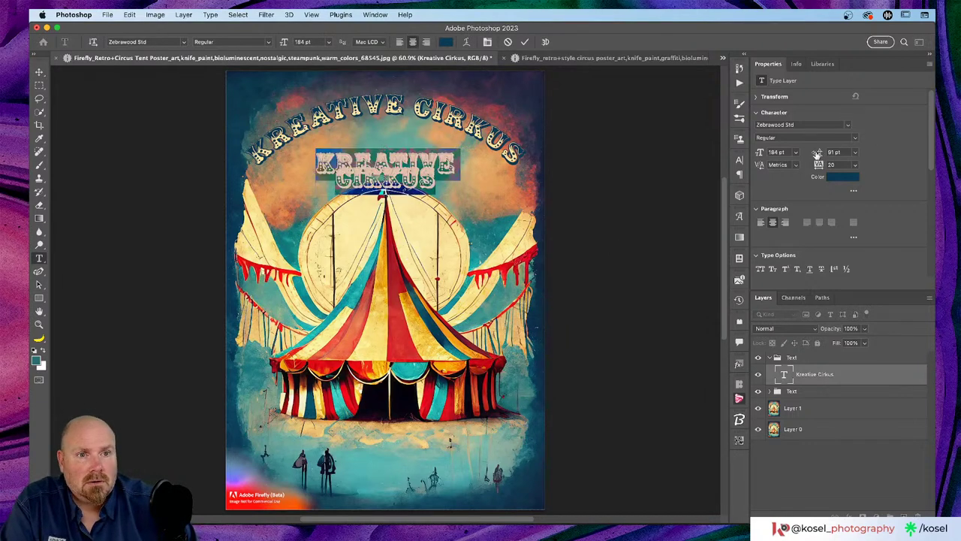
pyautogui.moveTo(818, 152); pyautogui.dragTo(851, 152)
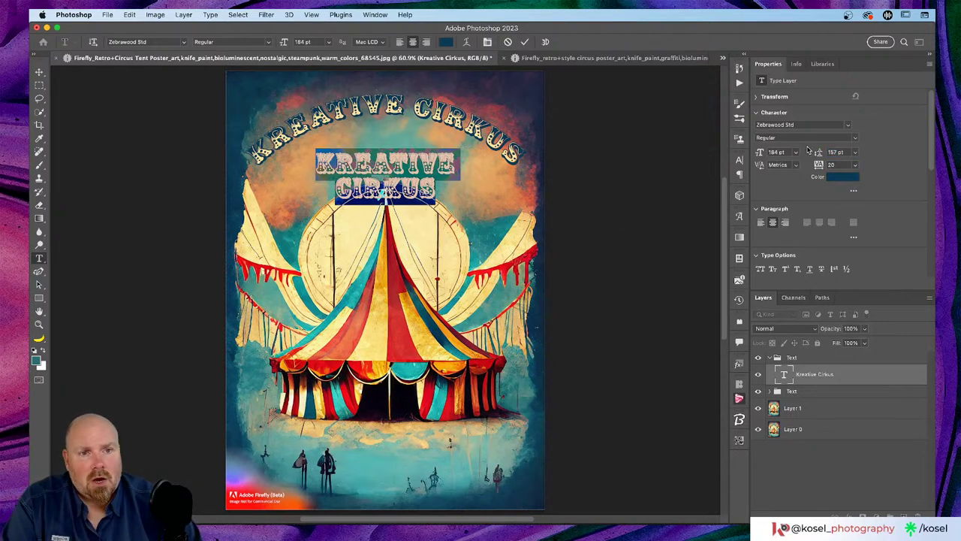
pyautogui.moveTo(761, 153); pyautogui.dragTo(824, 153)
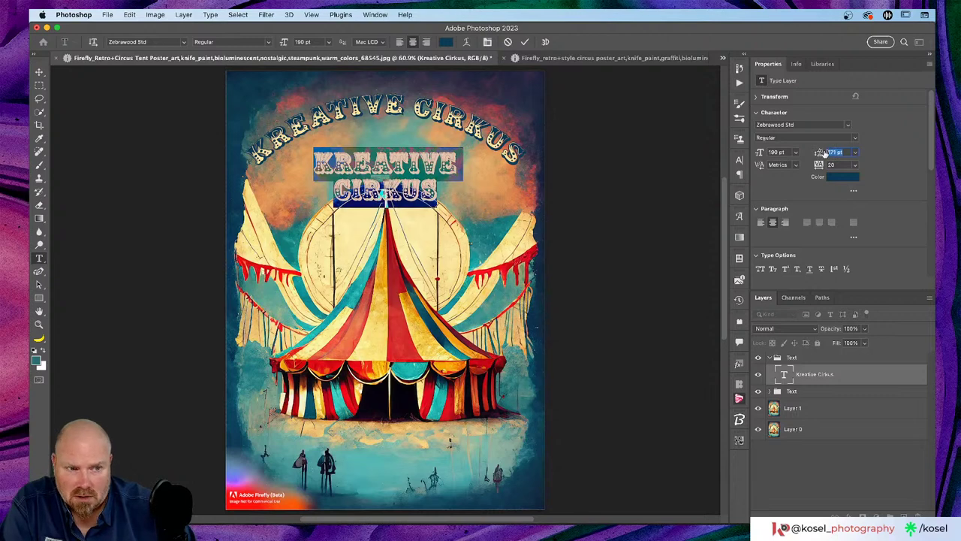
pyautogui.click(524, 42)
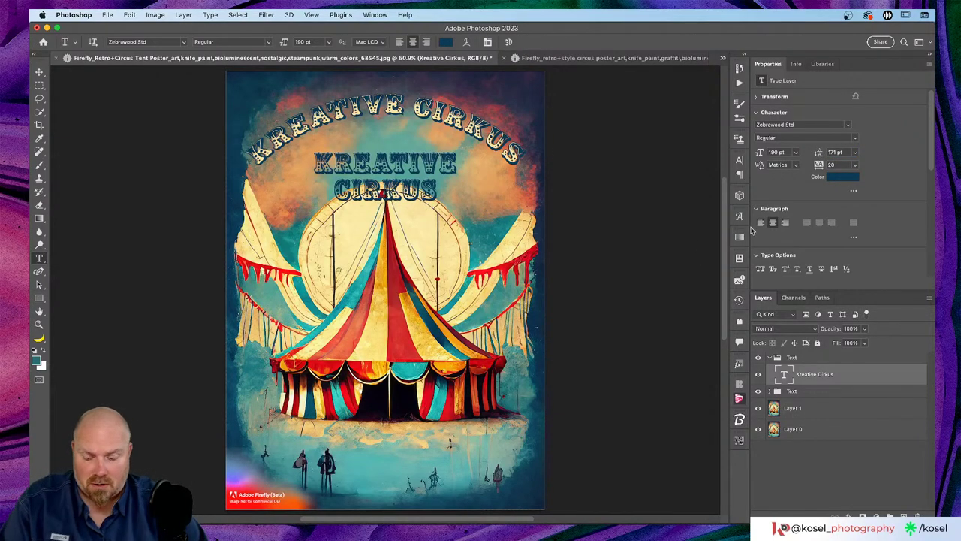
# Duplicate the two-line title directly below itself and switch the copy to the Zebrawood Std Fill style.
pyautogui.press('v')
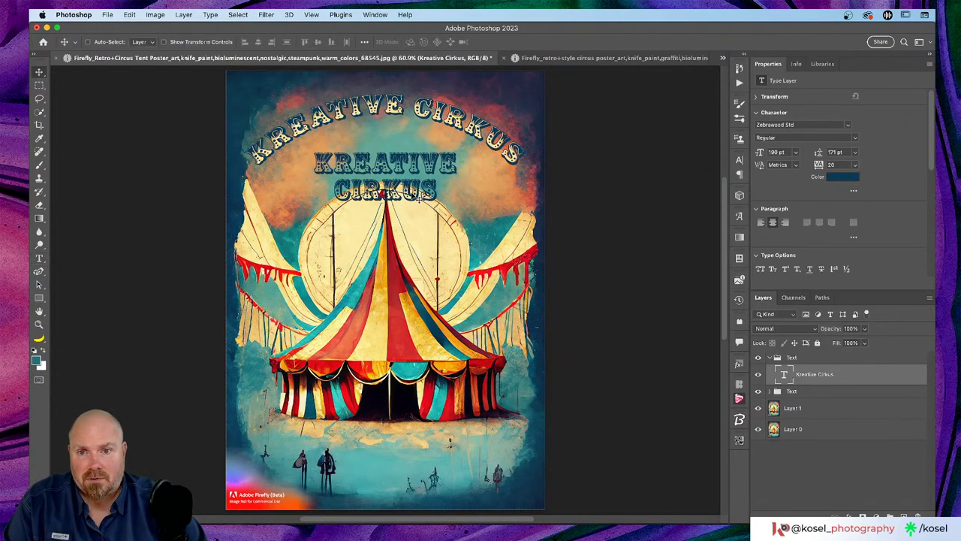
pyautogui.moveTo(418, 200); pyautogui.dragTo(411, 242)
pyautogui.press('t')
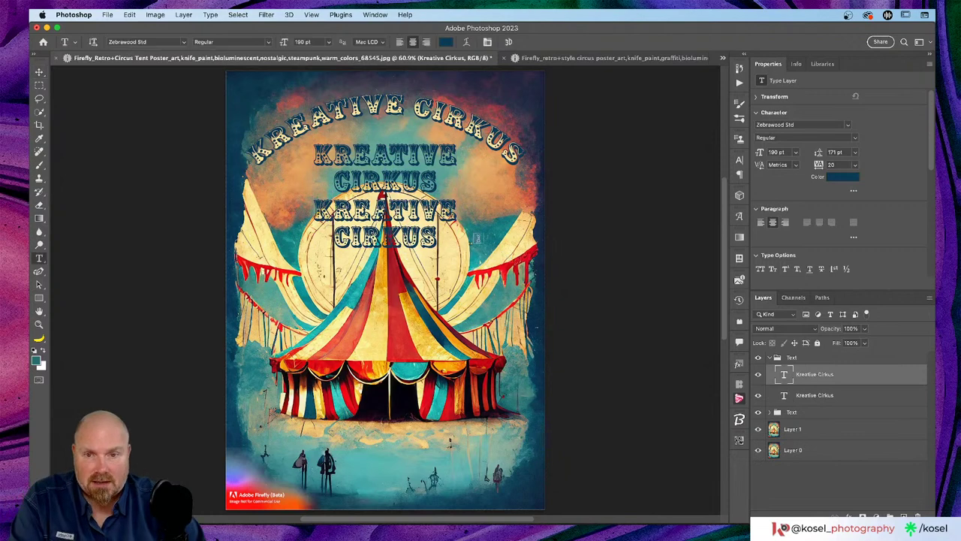
pyautogui.click(385, 214)
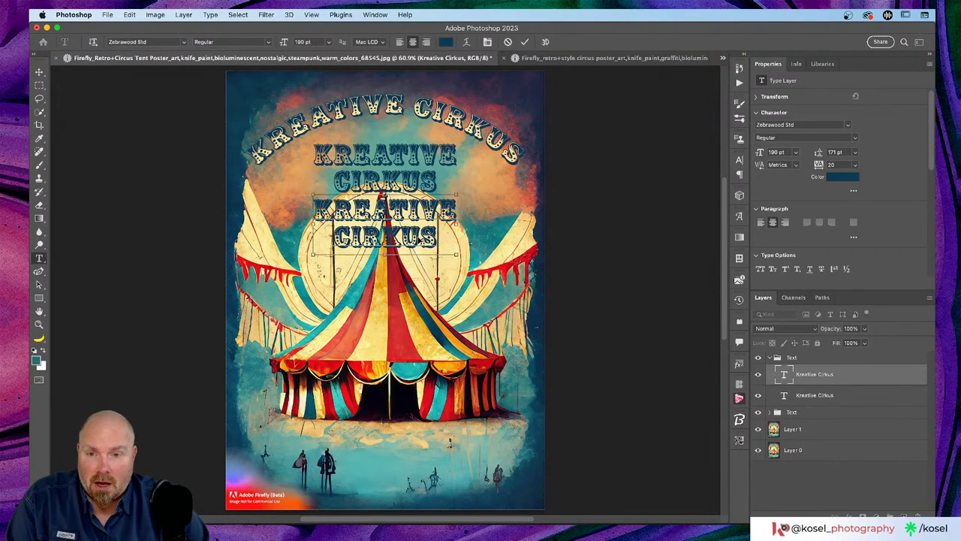
pyautogui.press('super+a')
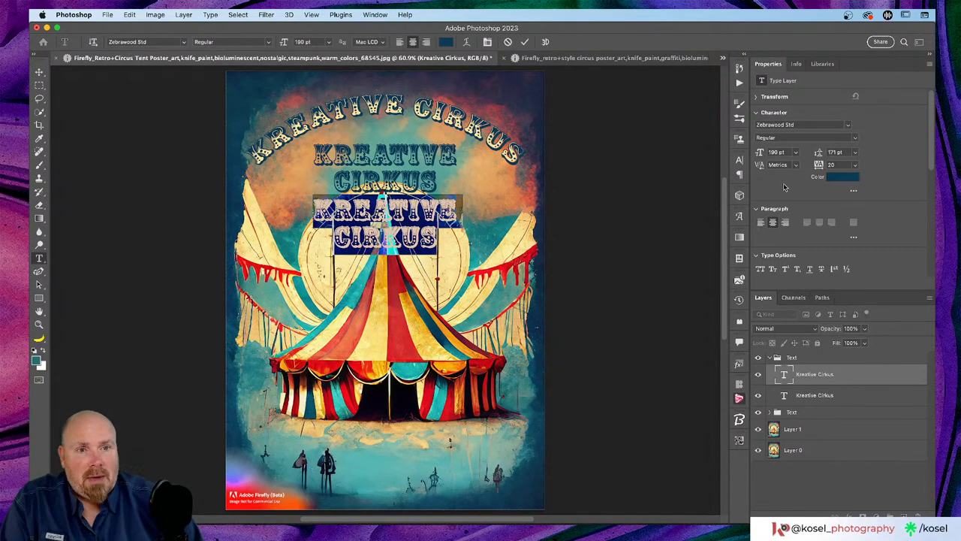
pyautogui.click(853, 140)
pyautogui.click(761, 138)
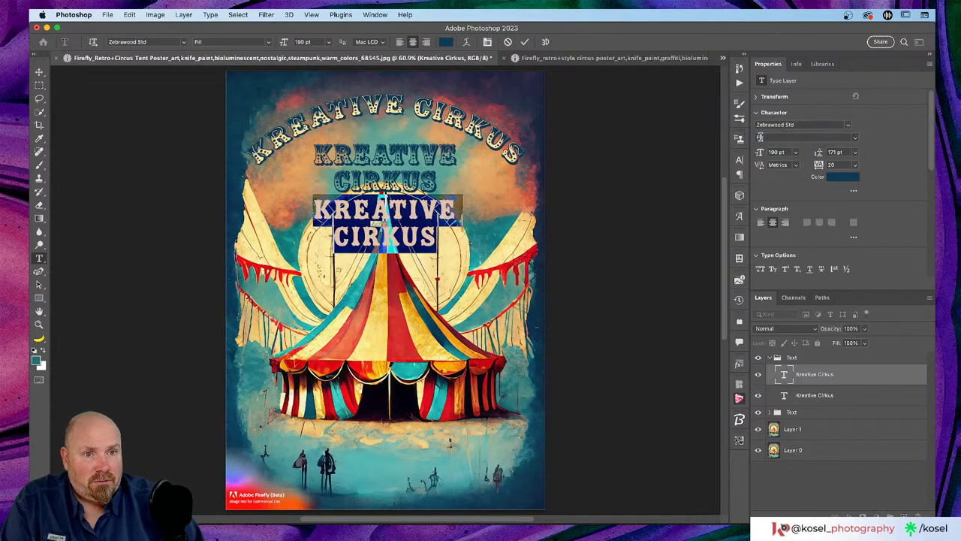
# Recolor the Fill copy with the cream #fbe79f sampled from the disc behind the tent.
pyautogui.click(842, 178)
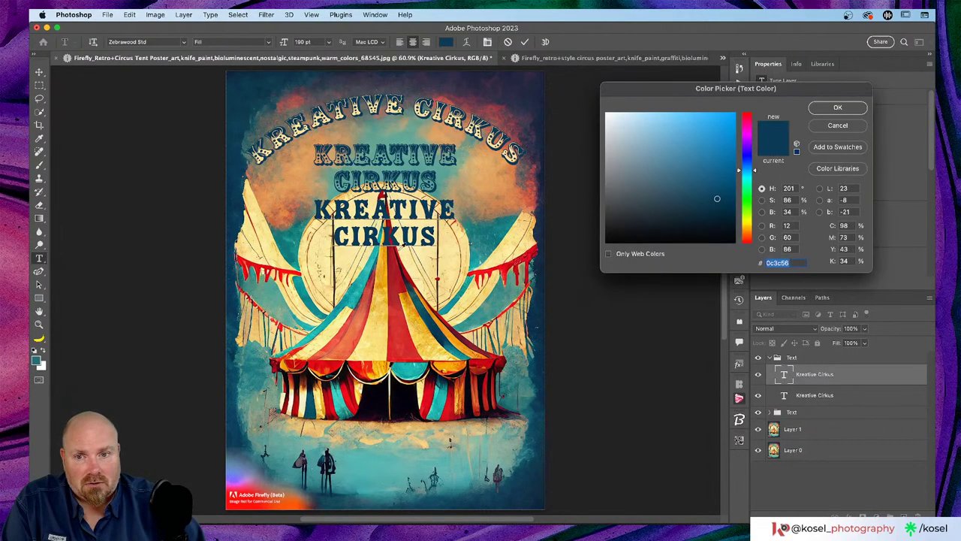
pyautogui.click(411, 256)
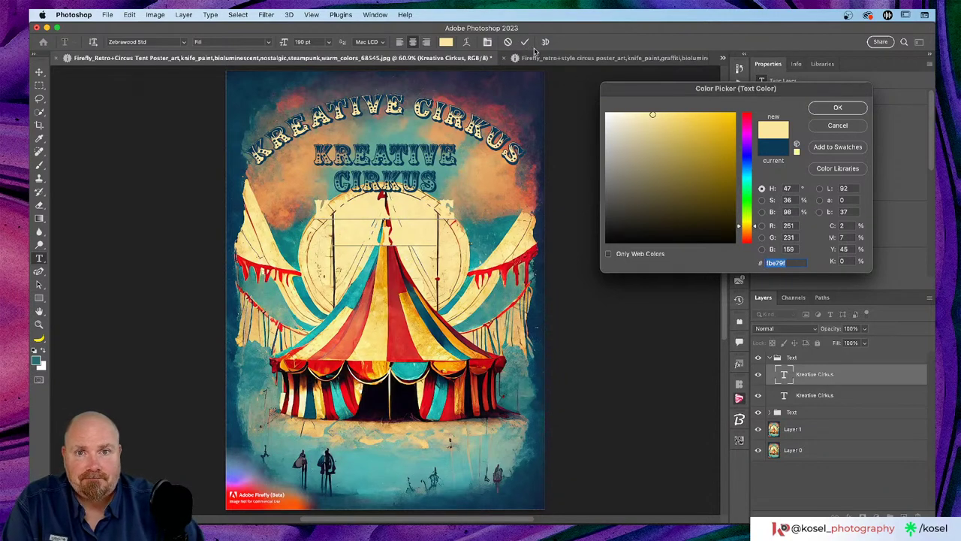
pyautogui.click(838, 108)
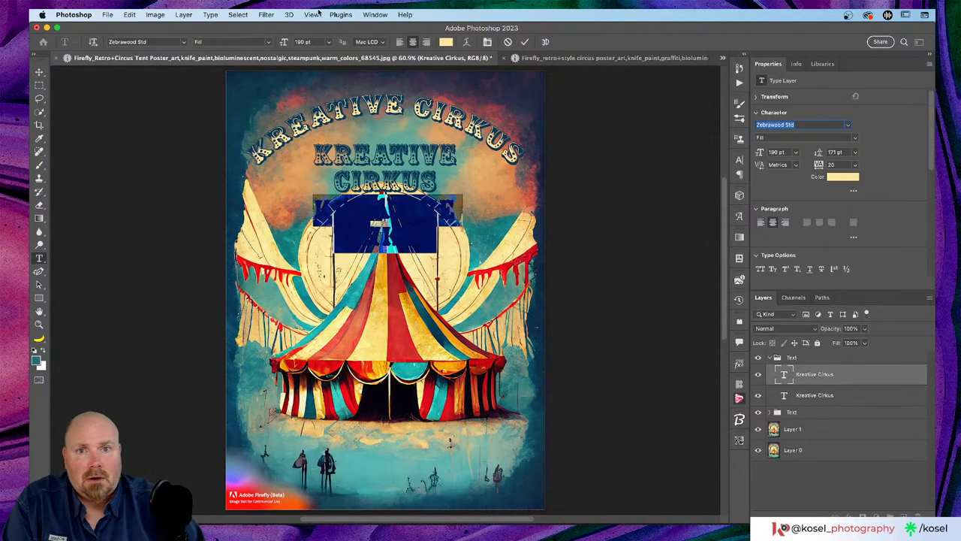
pyautogui.click(525, 42)
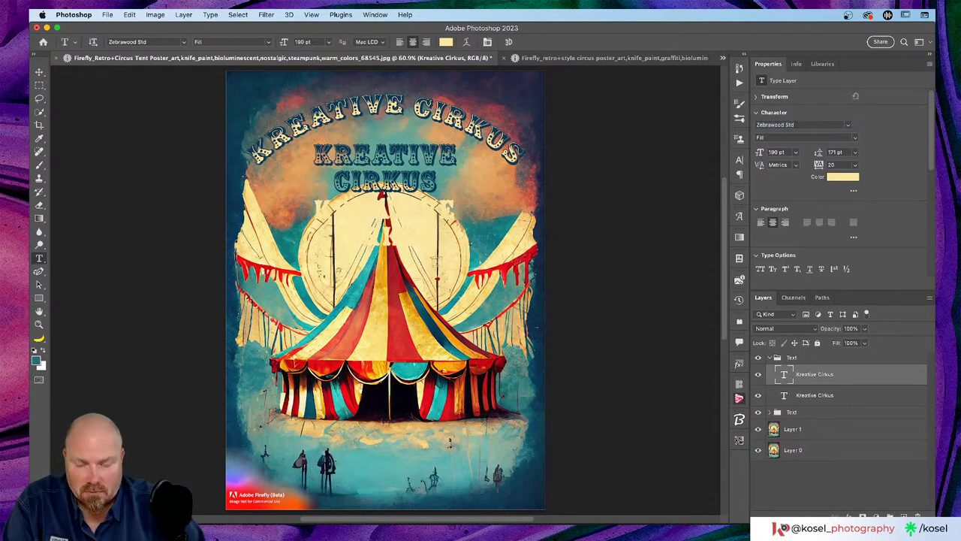
# Align the vertical centers of both two-line layers and move the cream layer behind the dark blue one, into the lower Text group.
pyautogui.press('v')
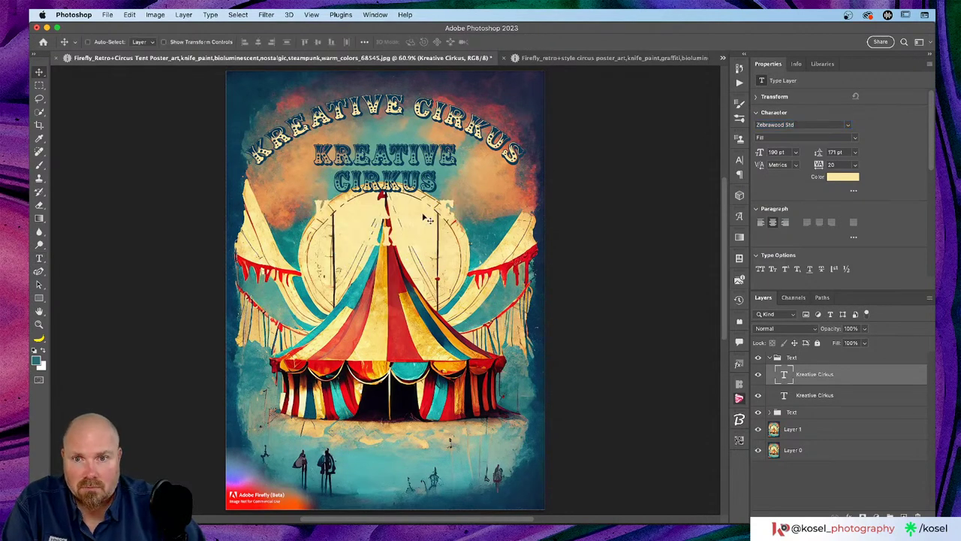
pyautogui.keyDown('shift'); pyautogui.click(855, 394); pyautogui.keyUp('shift')
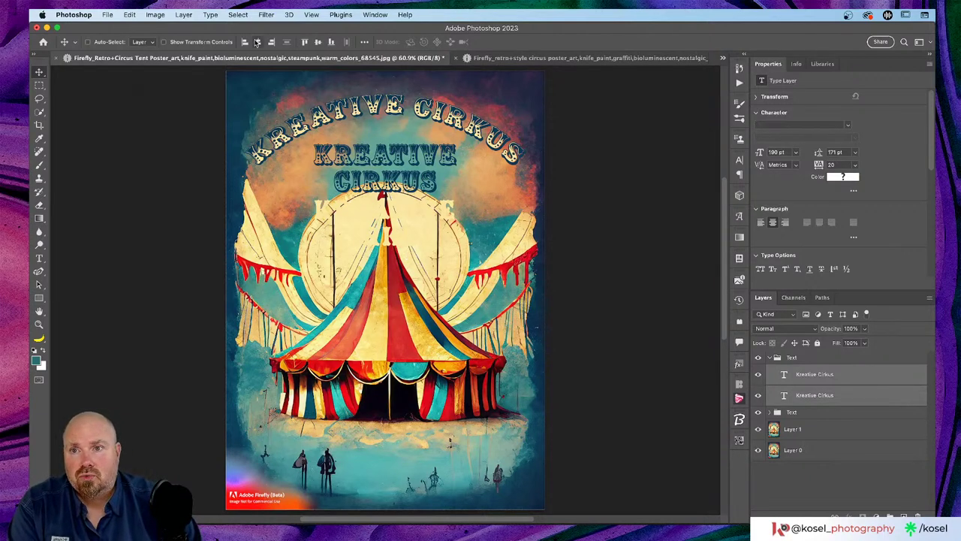
pyautogui.click(319, 42)
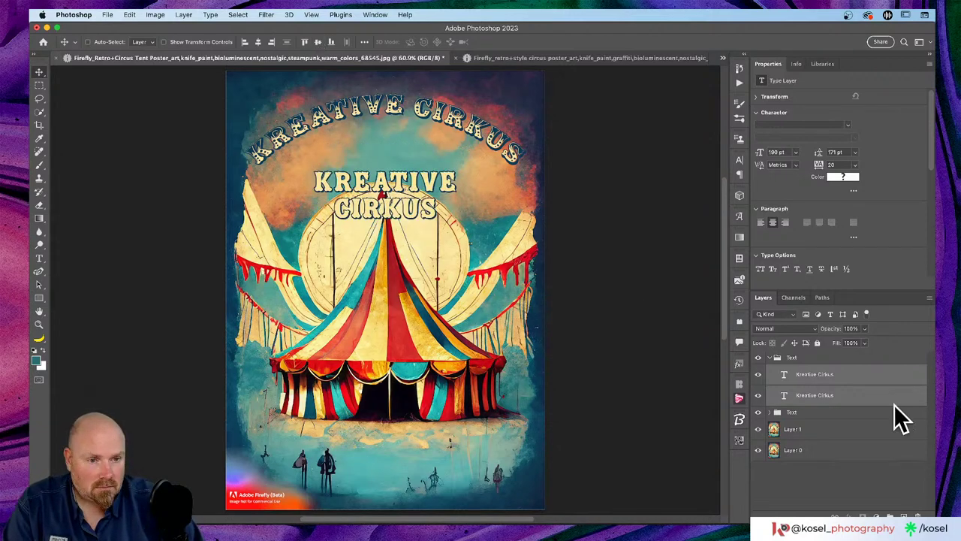
pyautogui.click(858, 395)
pyautogui.moveTo(858, 392); pyautogui.dragTo(858, 412)
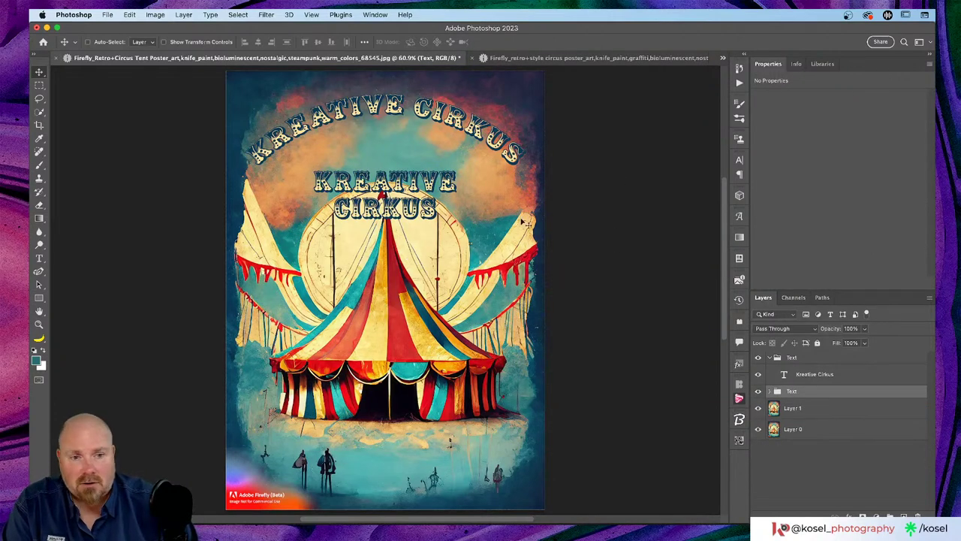
# Try moving the upper Text group up closer to the arched title, and undo the move.
pyautogui.click(794, 359)
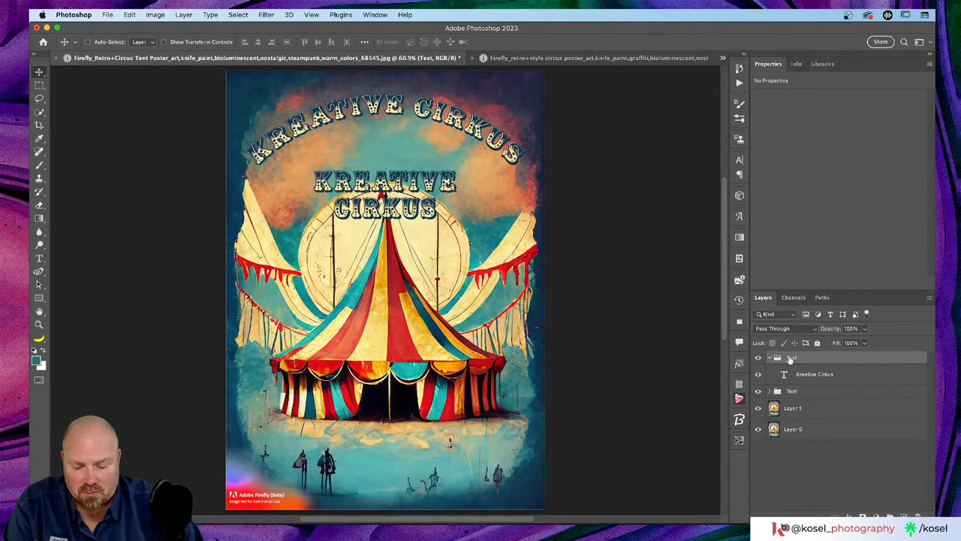
pyautogui.moveTo(405, 184); pyautogui.dragTo(405, 145)
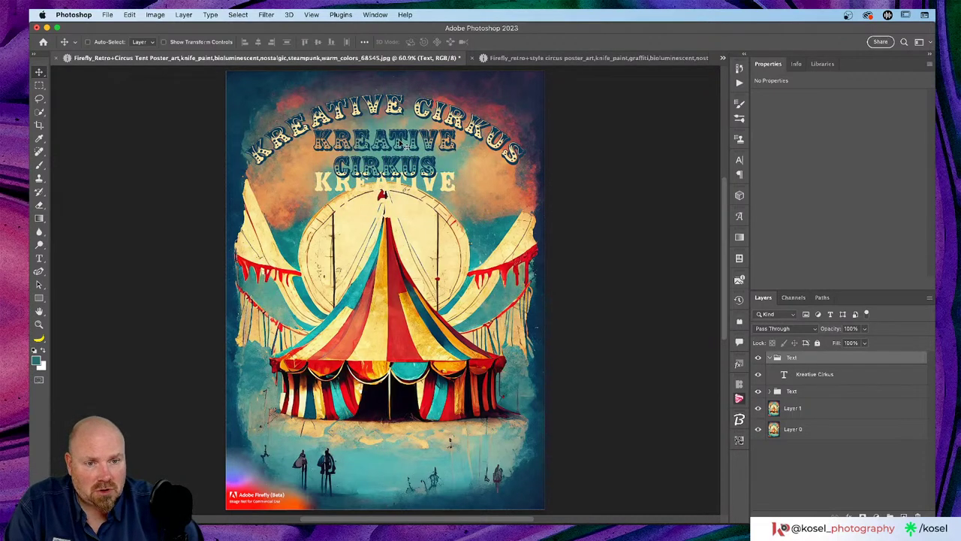
pyautogui.press('super')
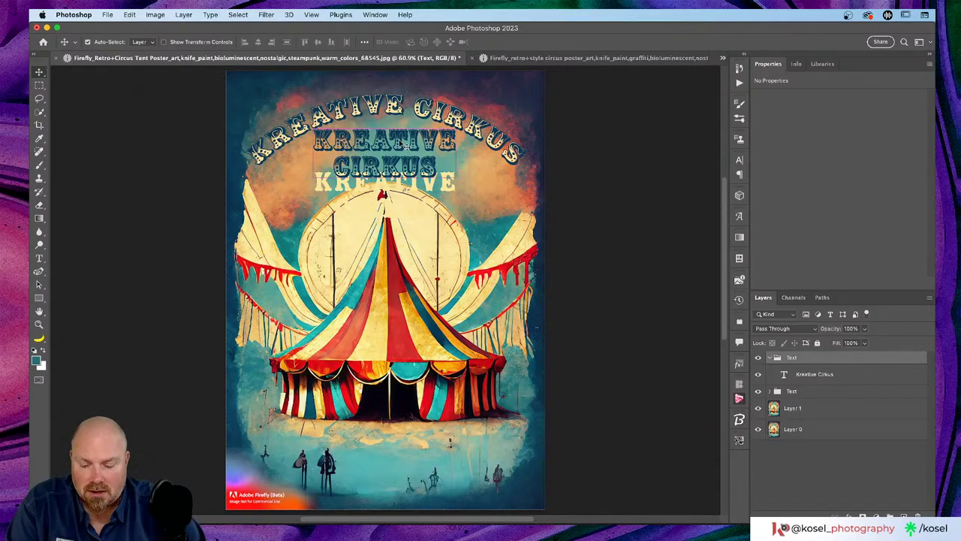
pyautogui.press('super+z')
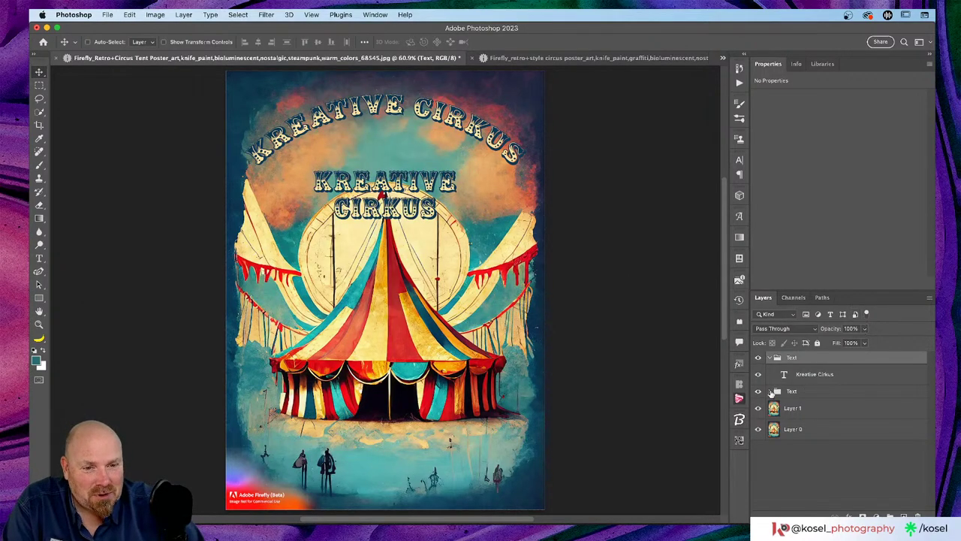
# Move the cream two-line title layer into the upper Text group, beneath the dark blue one, and shift that group up under the arched title.
pyautogui.click(771, 392)
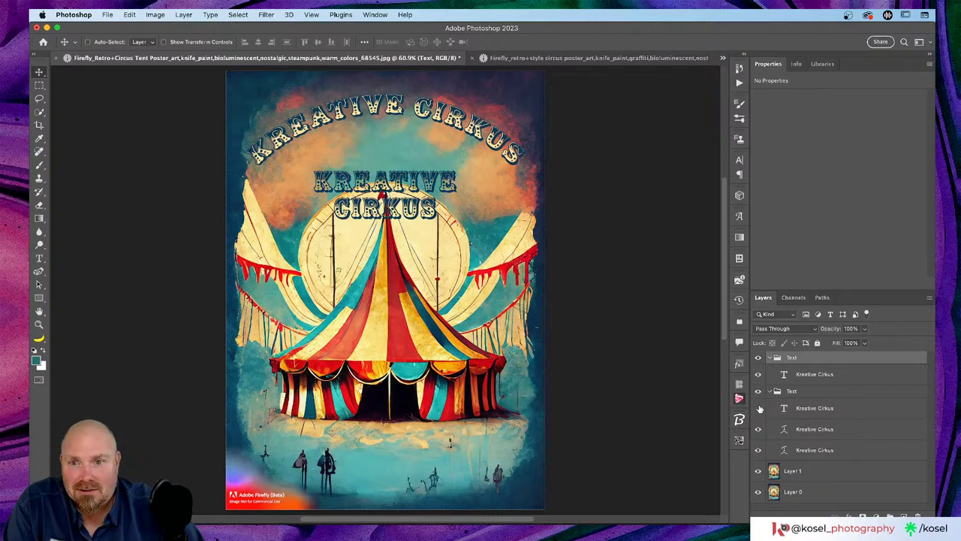
pyautogui.moveTo(854, 407); pyautogui.dragTo(850, 376)
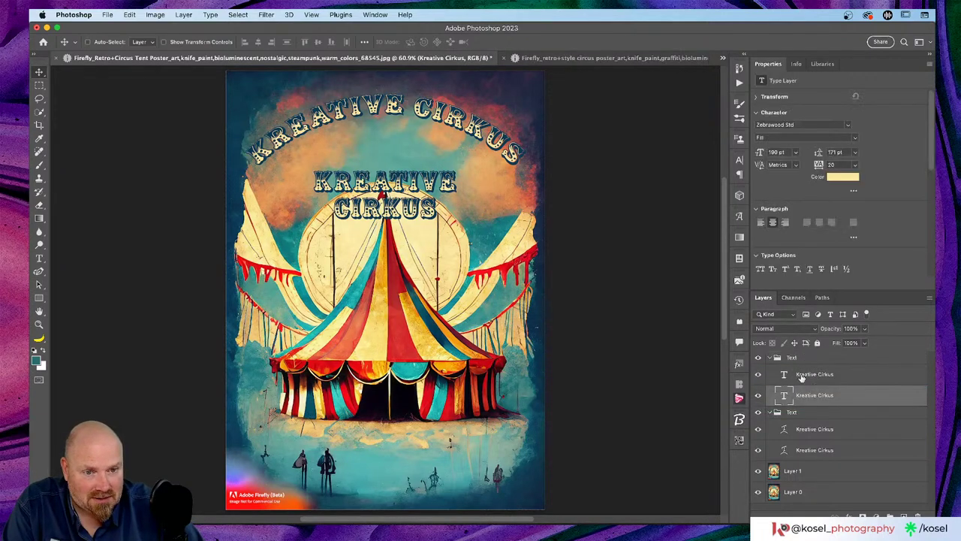
pyautogui.click(770, 412)
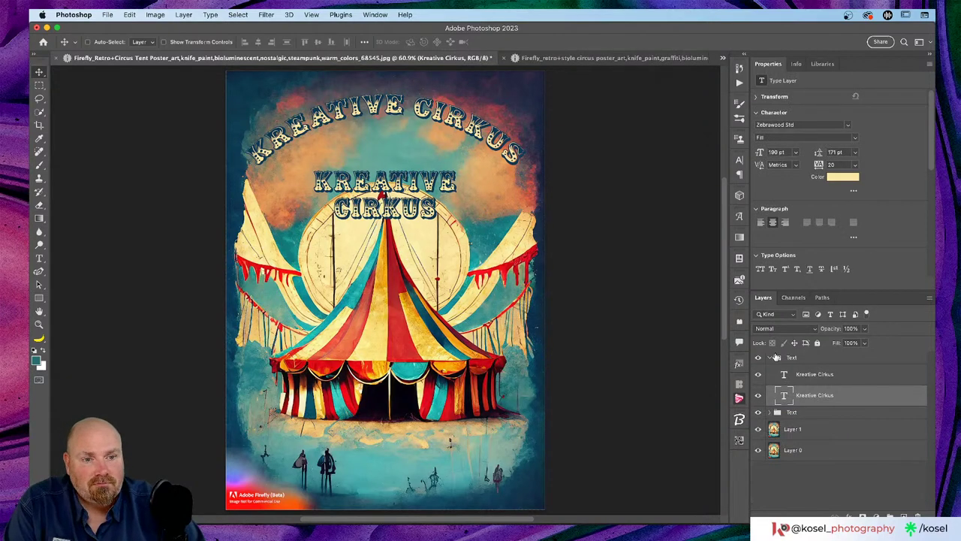
pyautogui.click(769, 358)
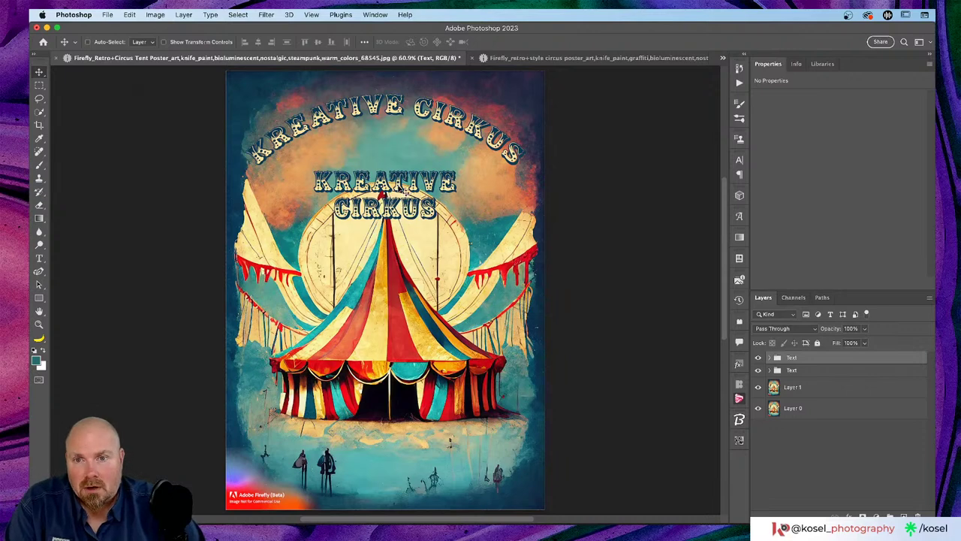
pyautogui.moveTo(405, 197); pyautogui.dragTo(409, 159)
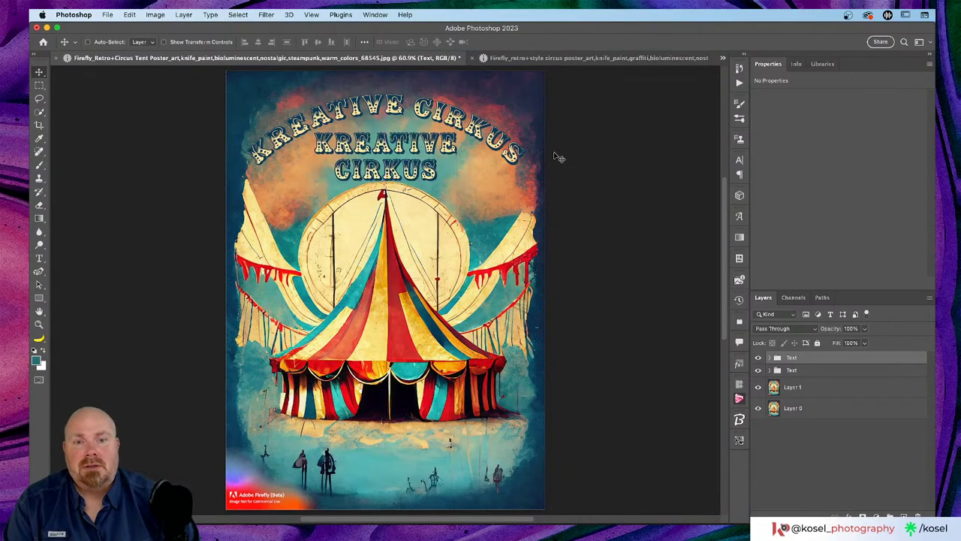
# Apply a horizontal Arc text warp at its default bend to both two-line Kreative Cirkus layers together.
pyautogui.click(770, 358)
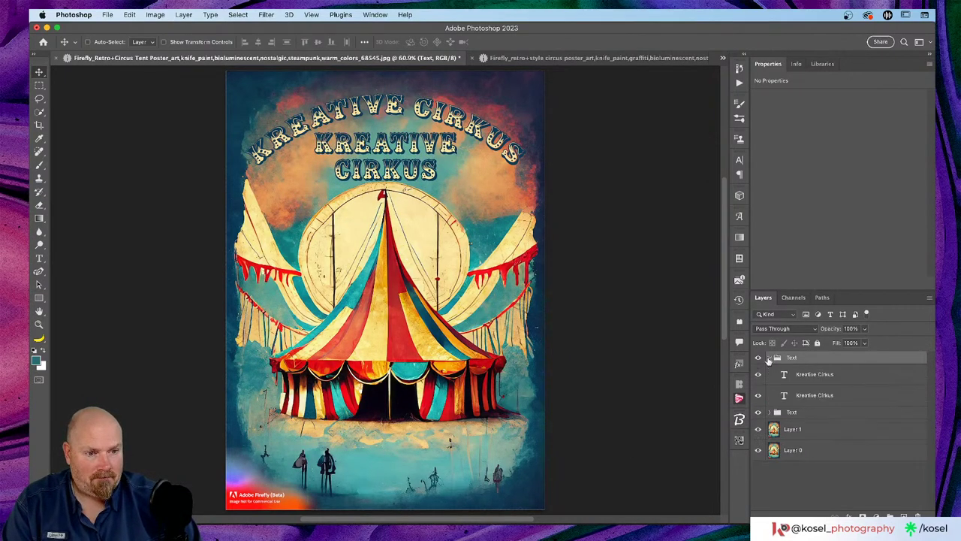
pyautogui.click(846, 374)
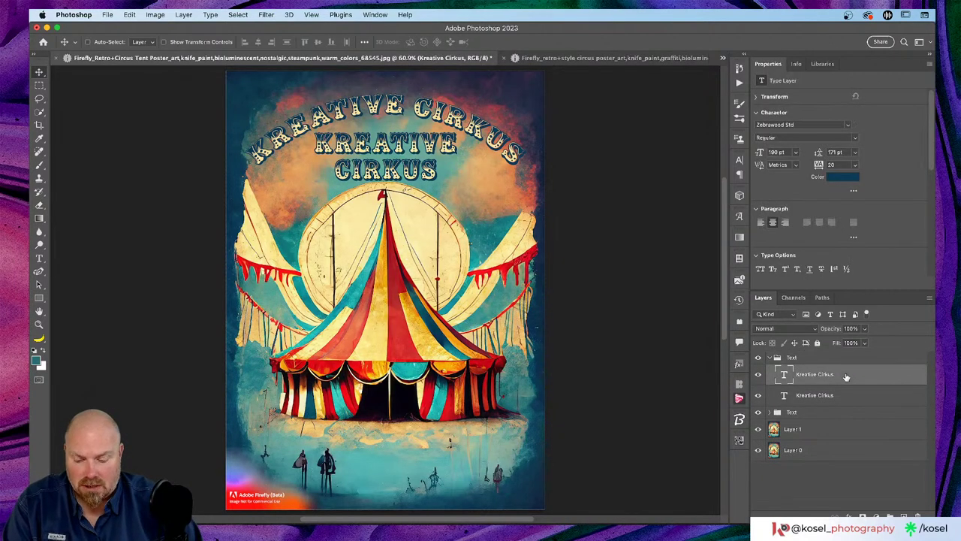
pyautogui.keyDown('shift'); pyautogui.click(848, 396); pyautogui.keyUp('shift')
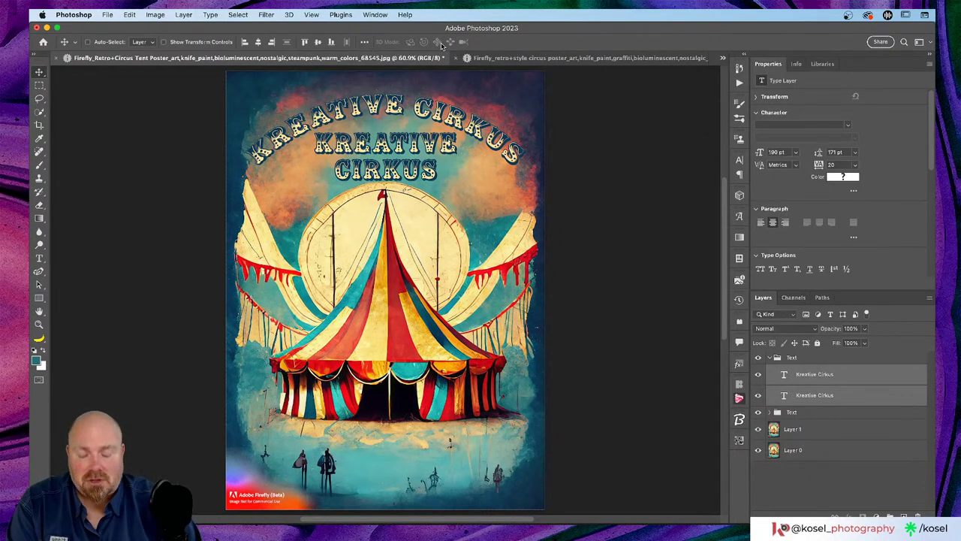
pyautogui.press('t')
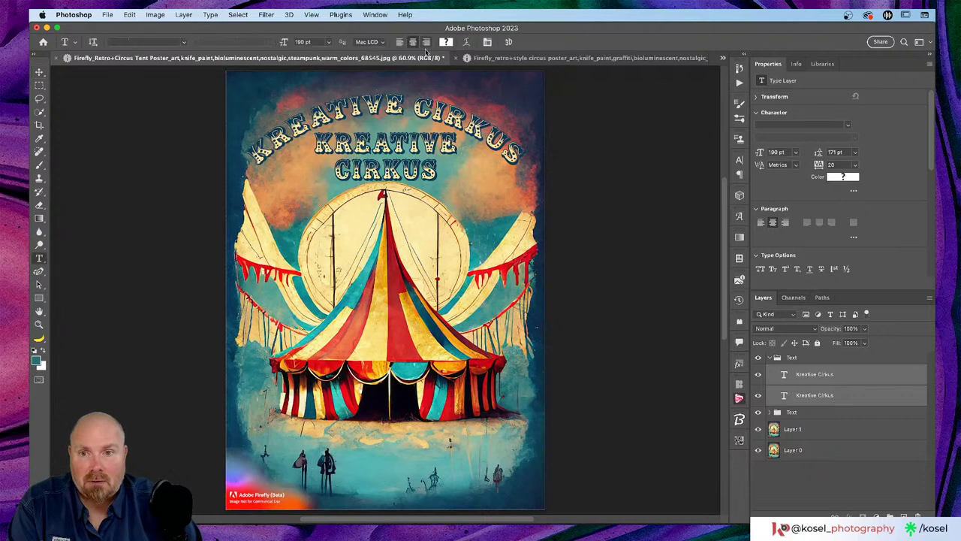
pyautogui.click(465, 42)
pyautogui.click(706, 114)
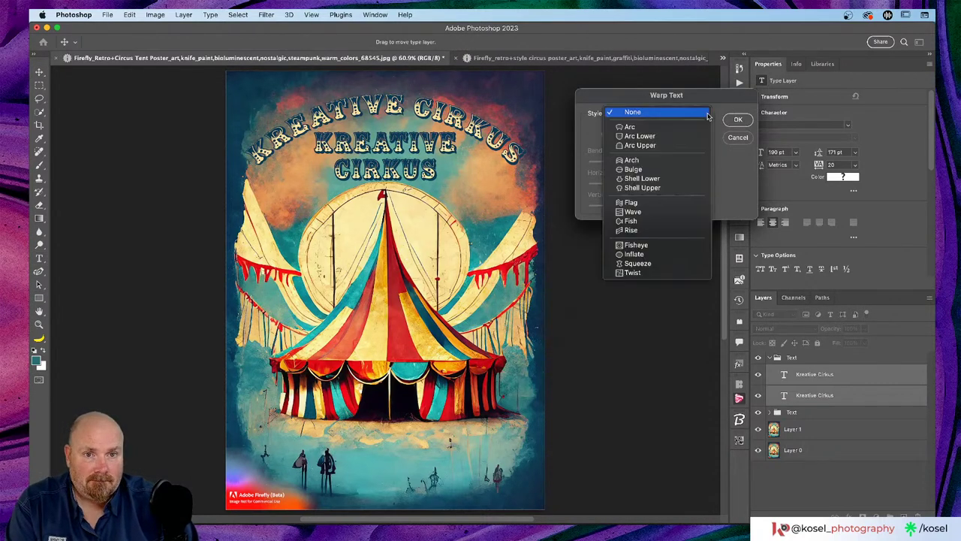
pyautogui.click(671, 126)
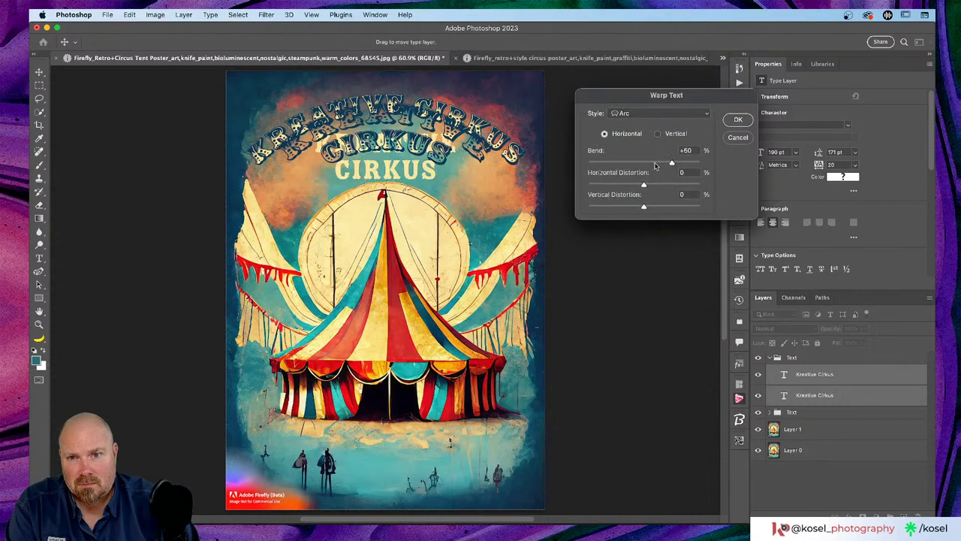
pyautogui.click(738, 120)
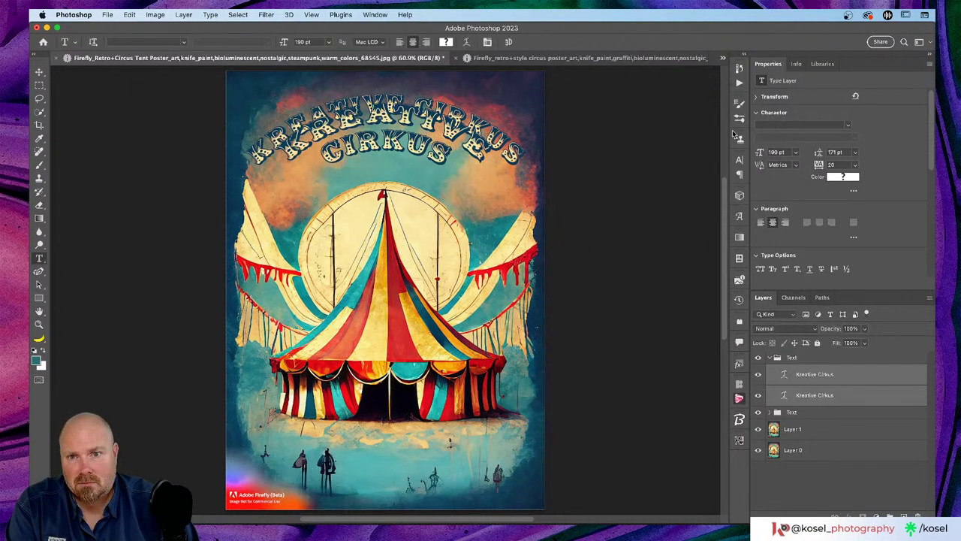
# Move the warped two-line title down clear of the one-line arched title, and hide the lower Text group.
pyautogui.press('v')
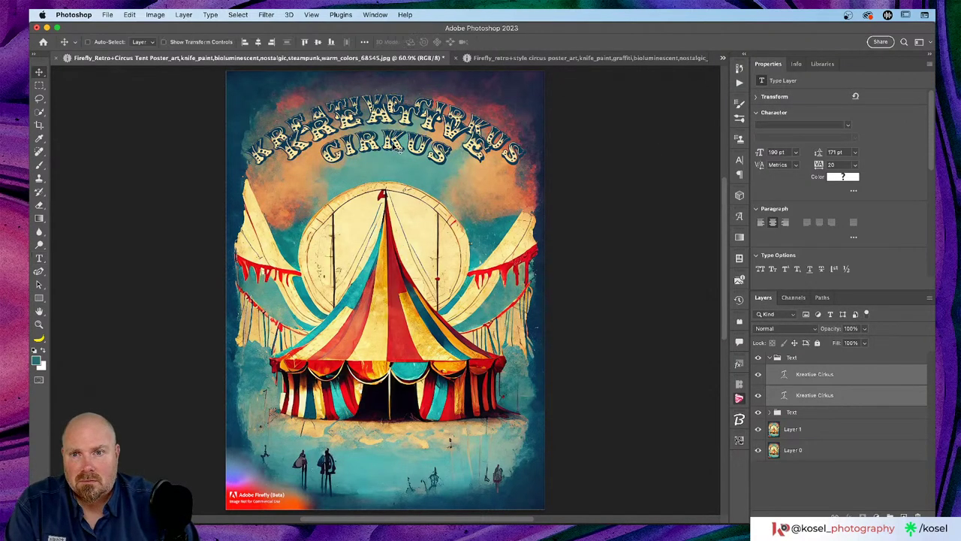
pyautogui.moveTo(413, 130); pyautogui.dragTo(420, 159)
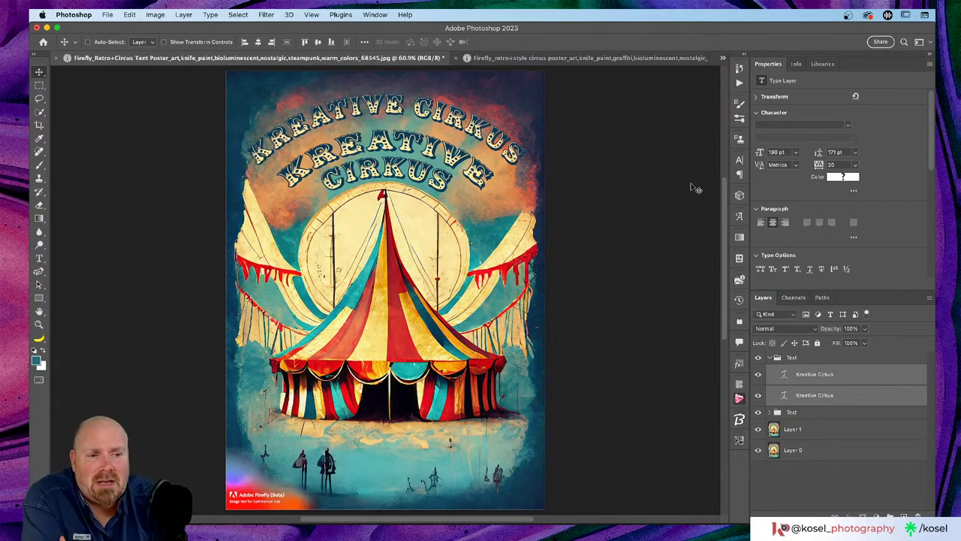
pyautogui.click(757, 413)
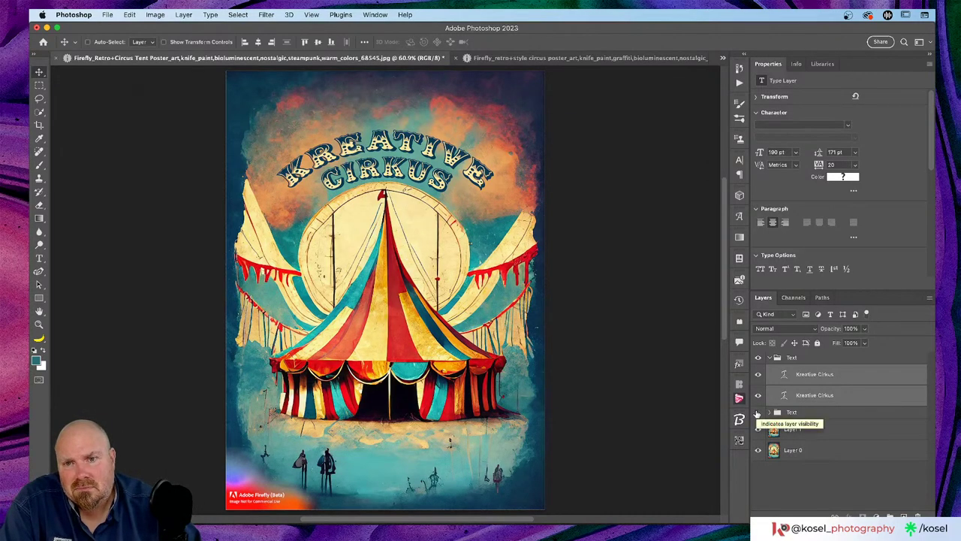
pyautogui.click(768, 357)
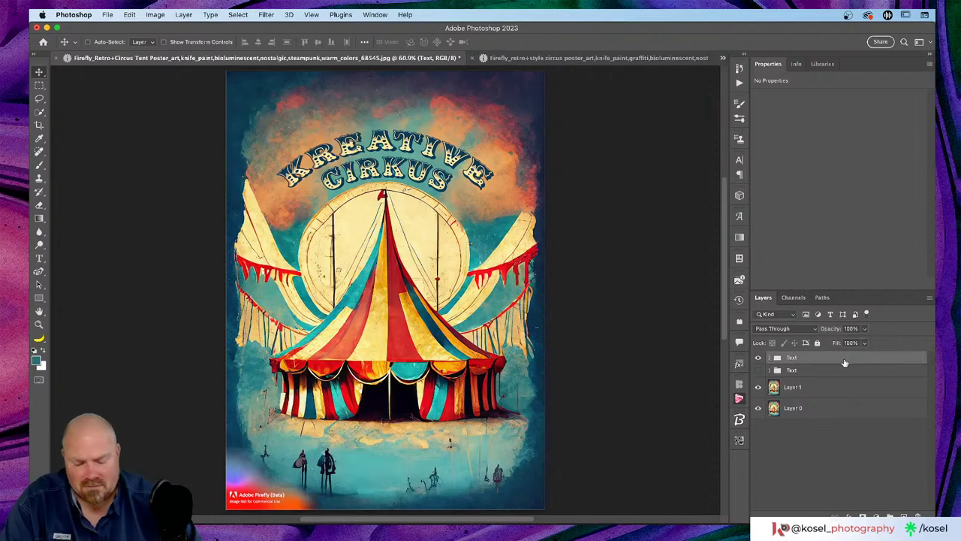
# Turn on CMYK proof colors, scale the upper Text group to about 122% and move it up near the poster's top edge.
pyautogui.press('super+y')
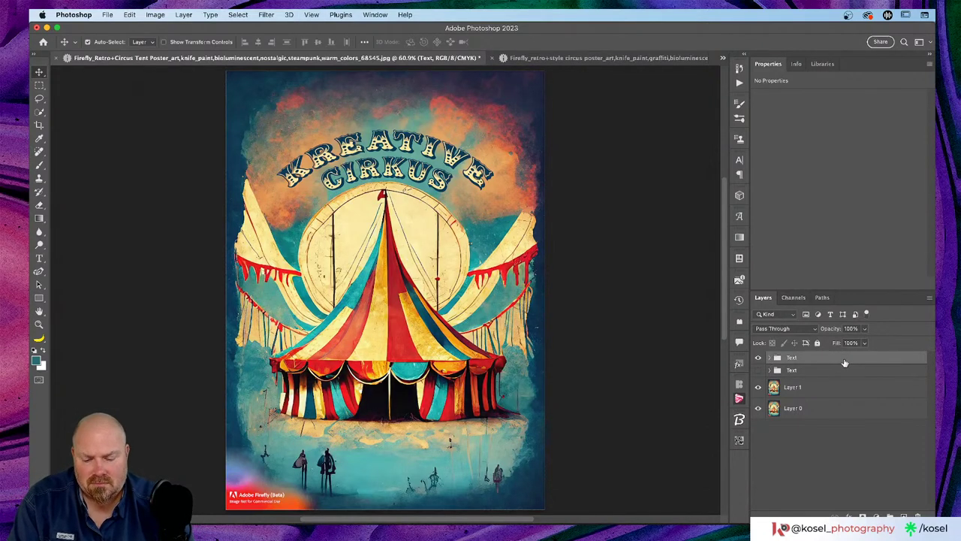
pyautogui.press('super+t')
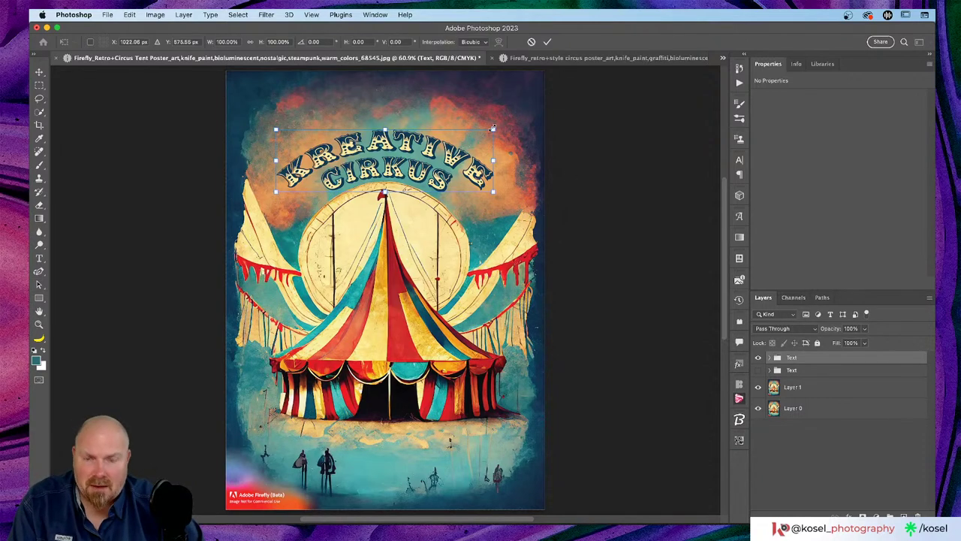
pyautogui.moveTo(493, 128); pyautogui.dragTo(516, 117)
pyautogui.moveTo(402, 165); pyautogui.dragTo(415, 112)
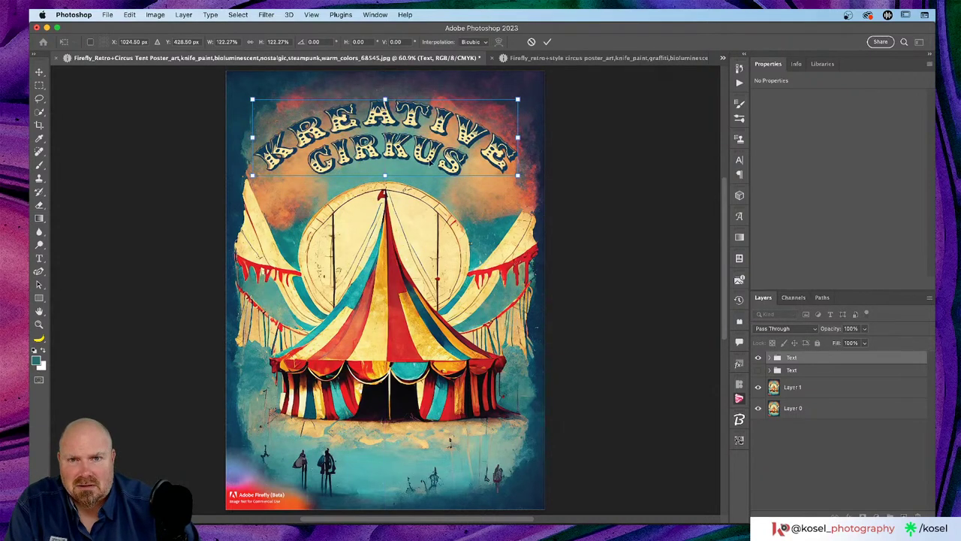
pyautogui.click(547, 42)
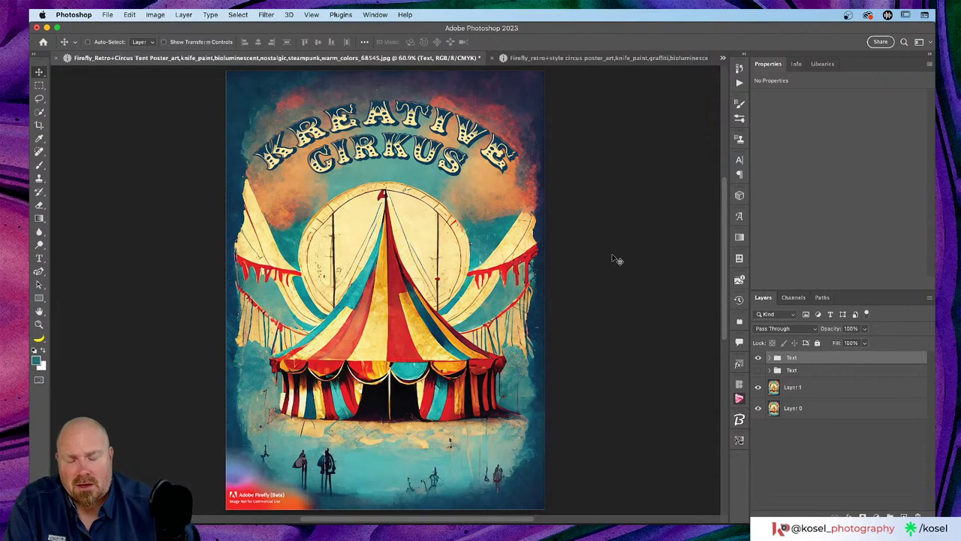
# Judge the poster at a small size and show the one-line arched title's group again to compare both titles.
pyautogui.press('super+minus')
pyautogui.press('super+plus')
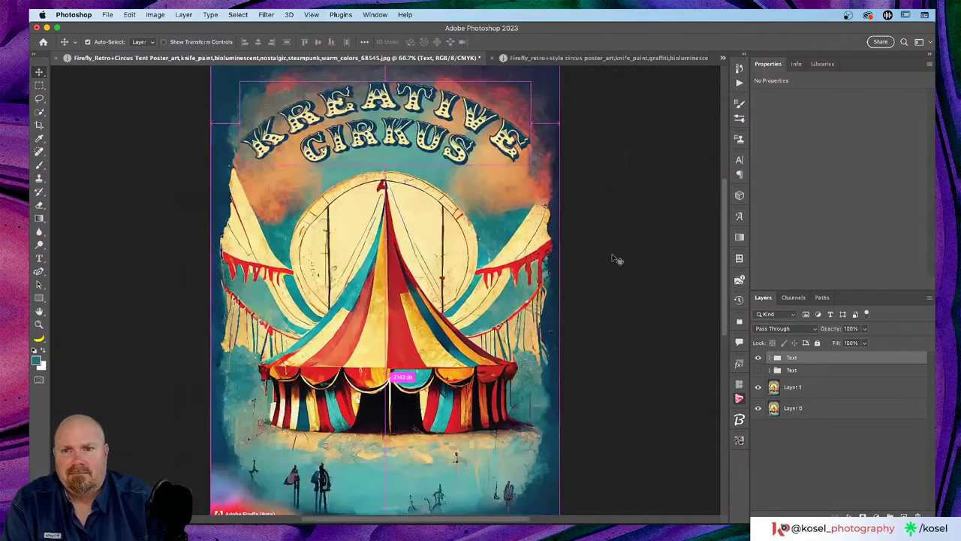
pyautogui.press('super+minus')
pyautogui.press('super+minus')
pyautogui.press('super+minus')
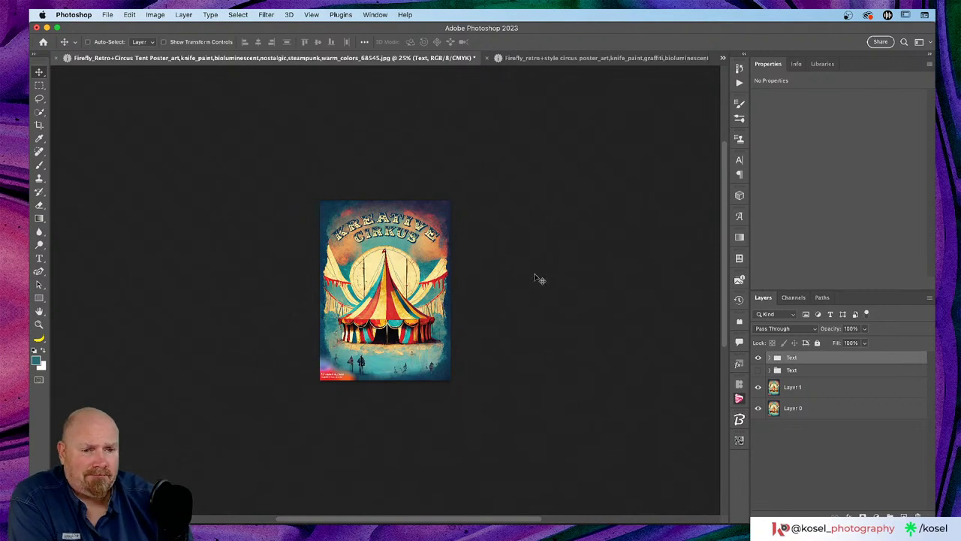
pyautogui.click(758, 370)
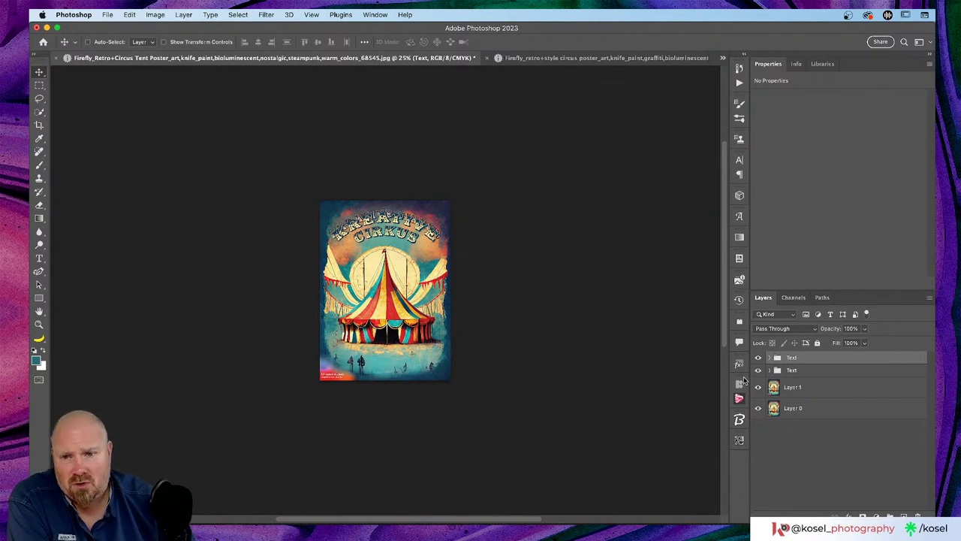
pyautogui.press('super+equal')
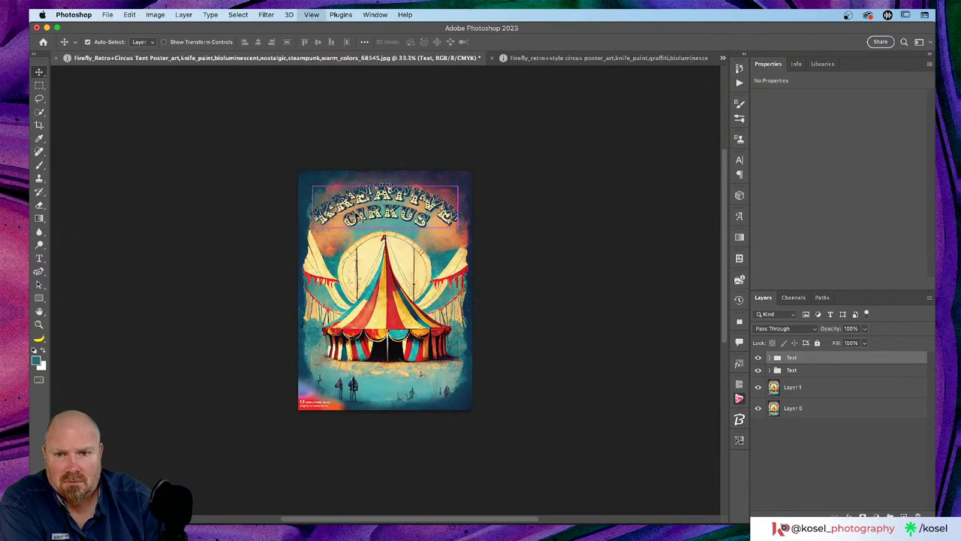
pyautogui.press('super+minus')
pyautogui.press('super+0')
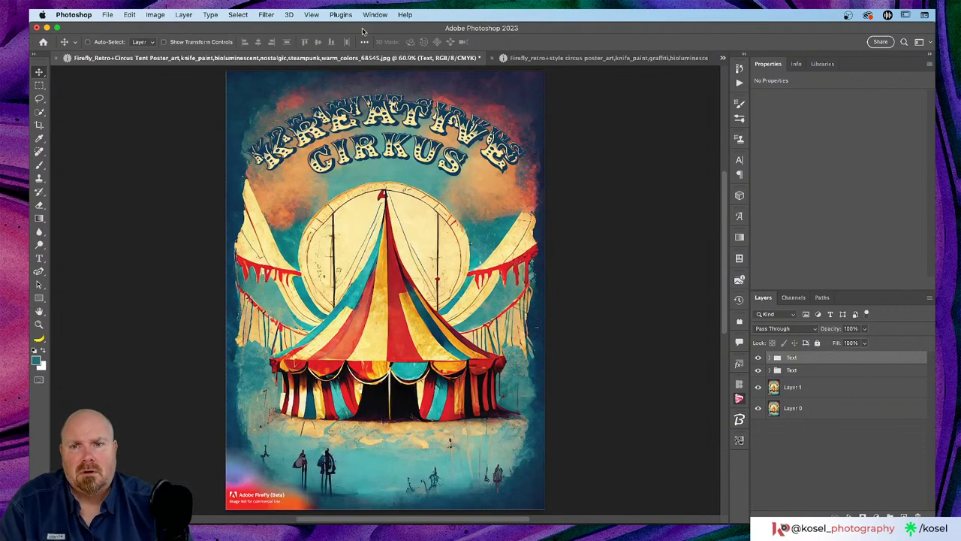
# Try the enlarged two-line title lower under the one-line arch, and return it to its higher position with the one-line title's group hidden.
pyautogui.click(828, 371)
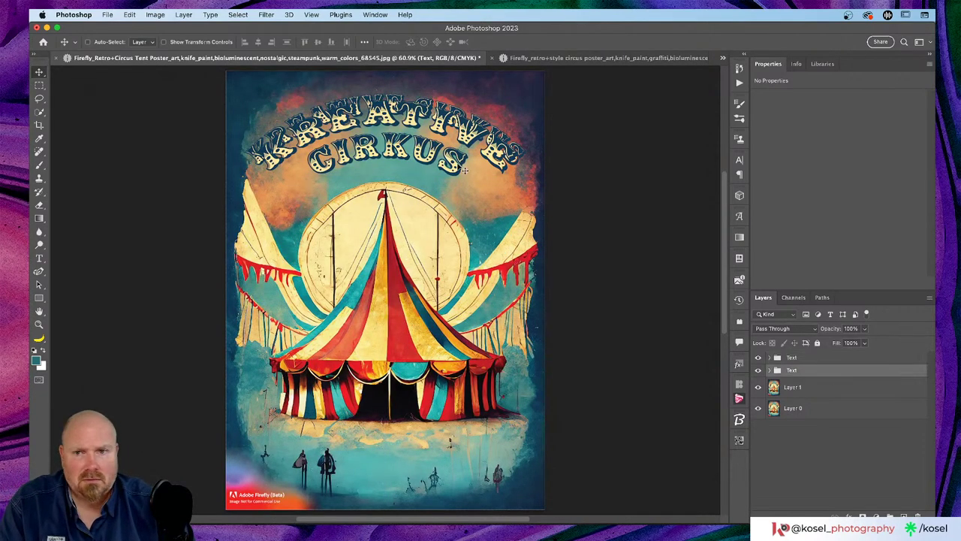
pyautogui.click(845, 359)
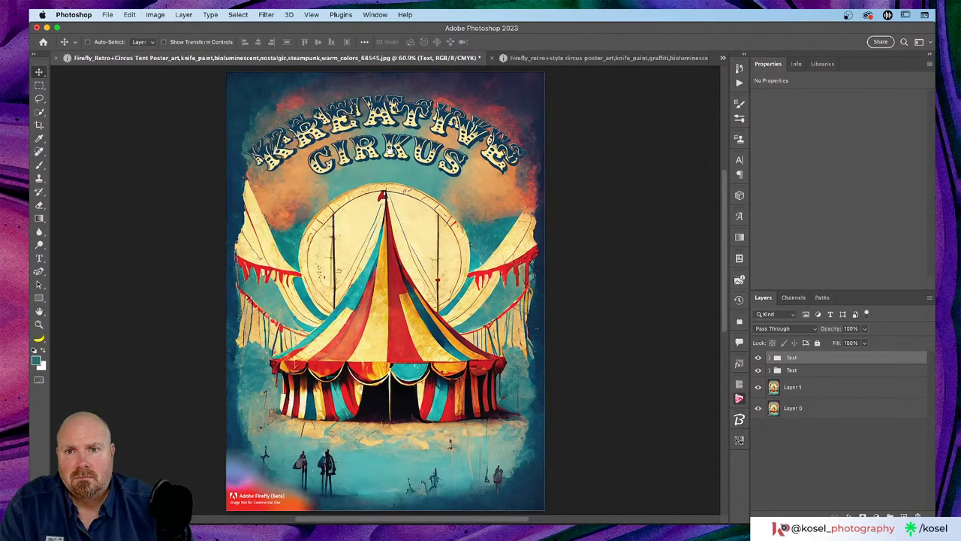
pyautogui.moveTo(397, 156); pyautogui.dragTo(441, 91)
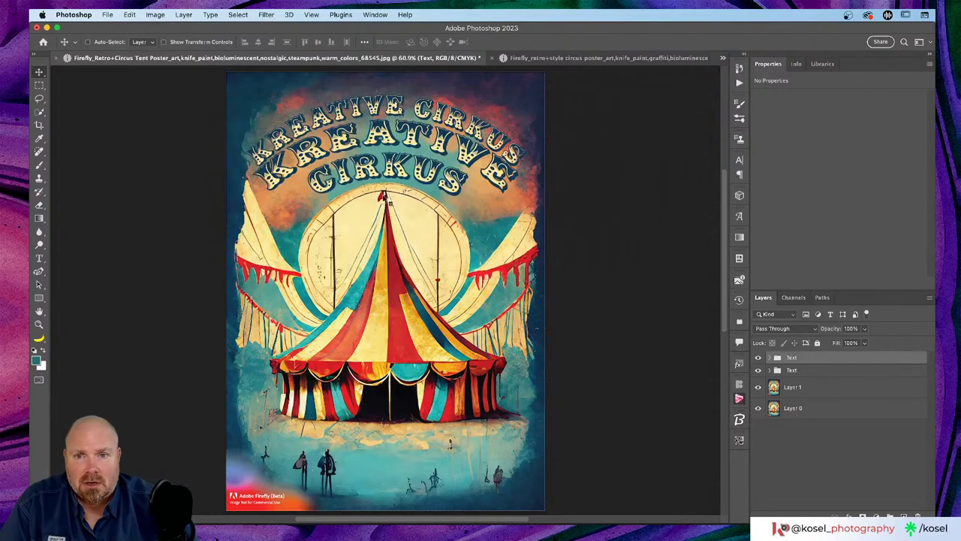
pyautogui.moveTo(385, 106)
pyautogui.mouseDown()
pyautogui.moveTo(377, 103)
pyautogui.moveTo(386, 109)
pyautogui.mouseUp()
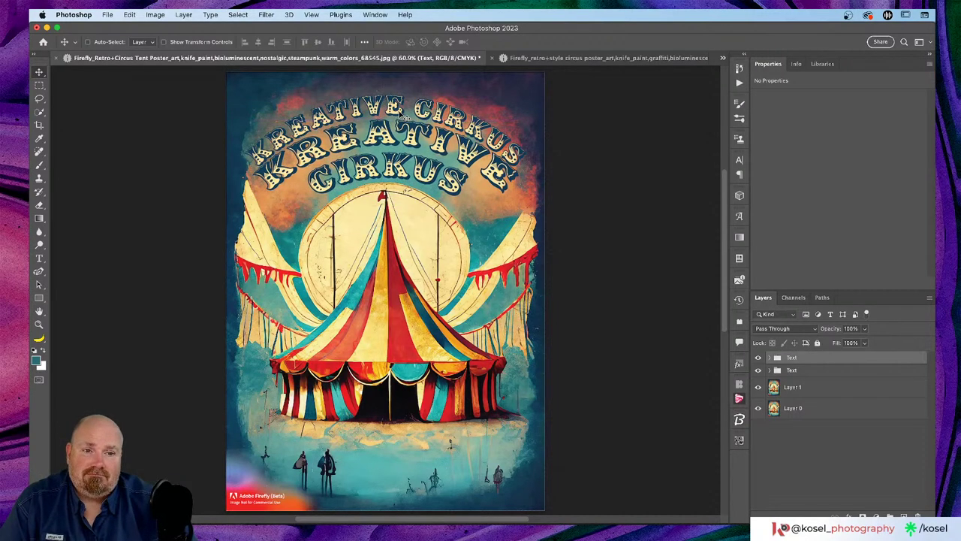
pyautogui.click(759, 371)
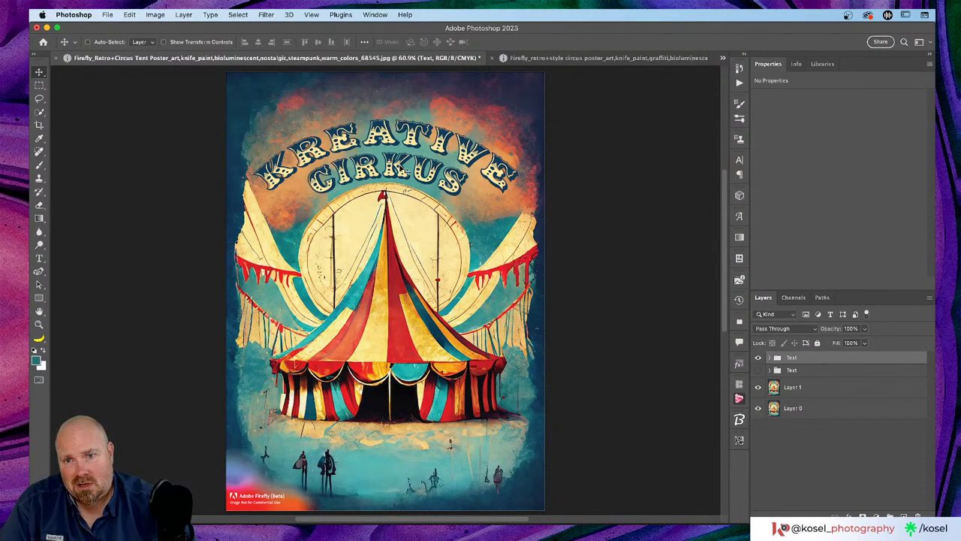
pyautogui.moveTo(393, 172); pyautogui.dragTo(396, 121)
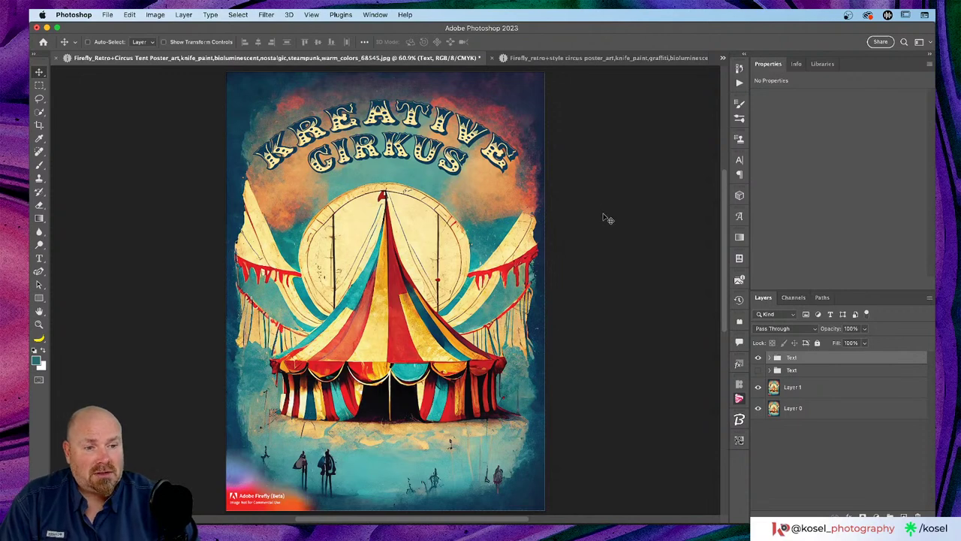
# Save the poster to the Desktop as Deadline.psd in Photoshop format.
pyautogui.click(108, 15)
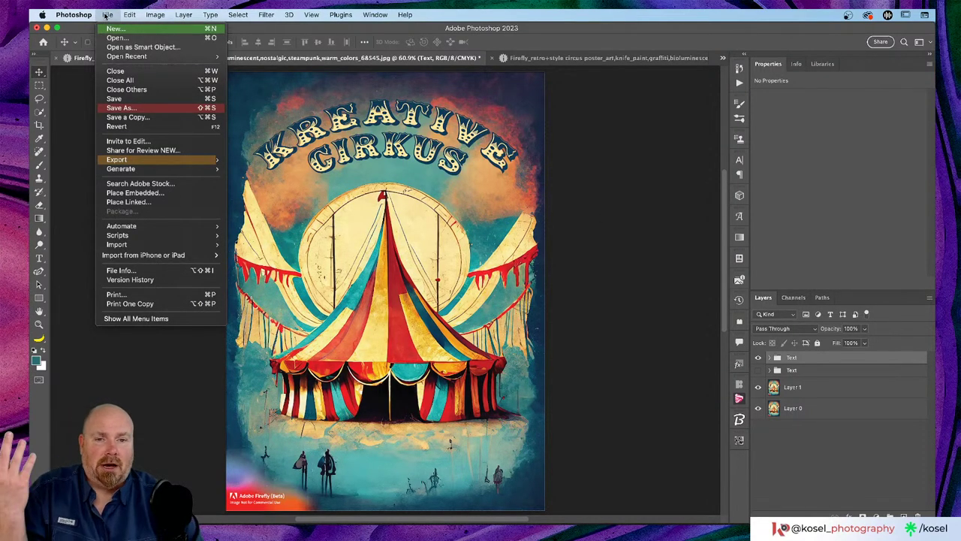
pyautogui.click(122, 108)
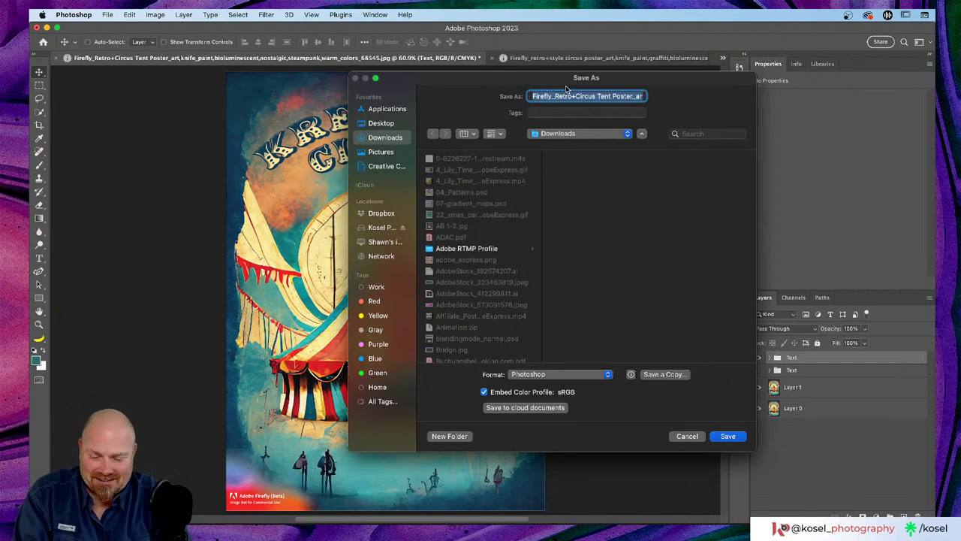
pyautogui.write('Deadline.psd')
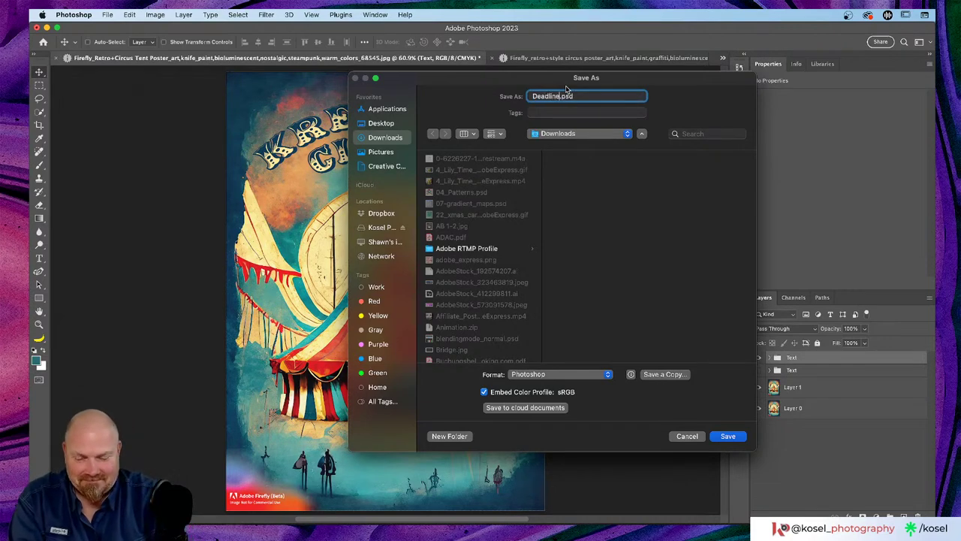
pyautogui.click(382, 123)
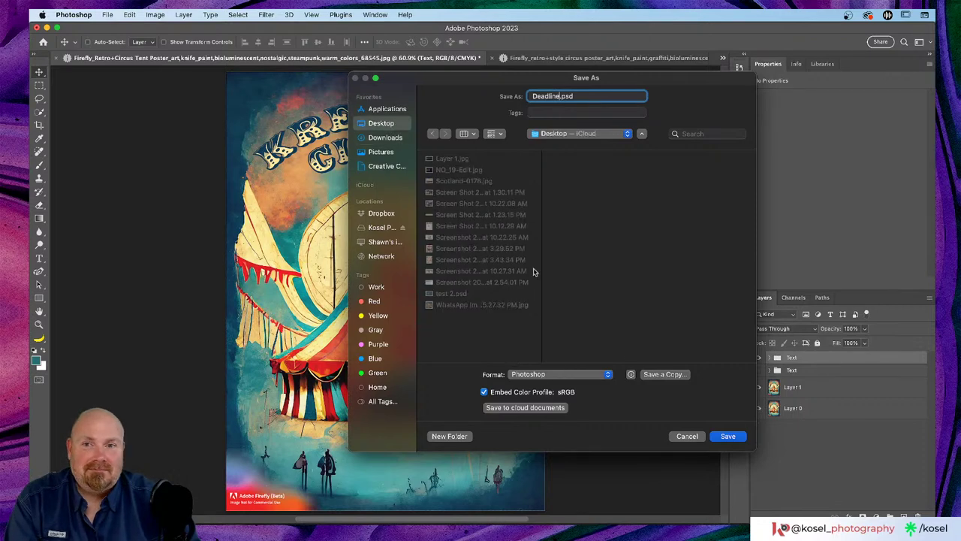
pyautogui.click(728, 436)
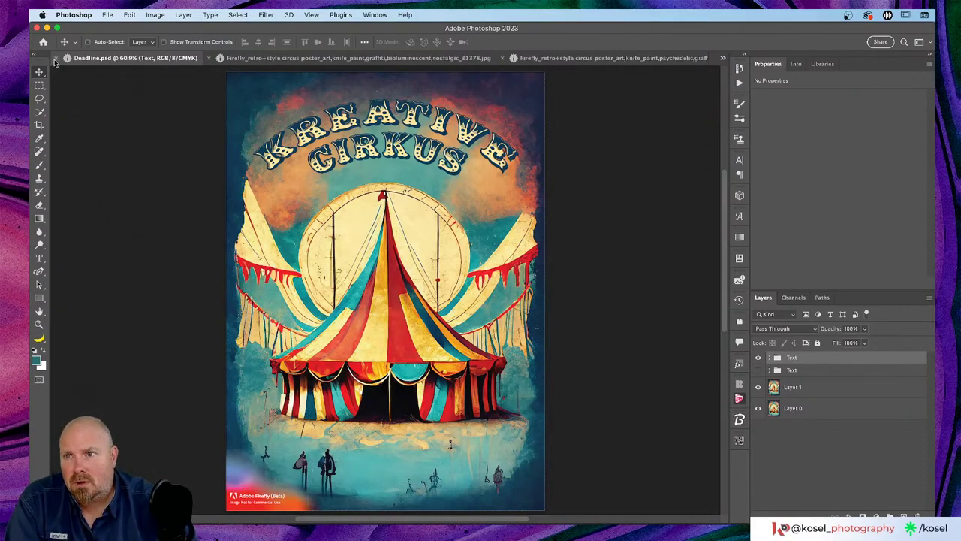
# Add a pattern fill layer directly above Layer 1, using the light grey grainy pattern listed under FB_Turing_Patterns.
pyautogui.press('t')
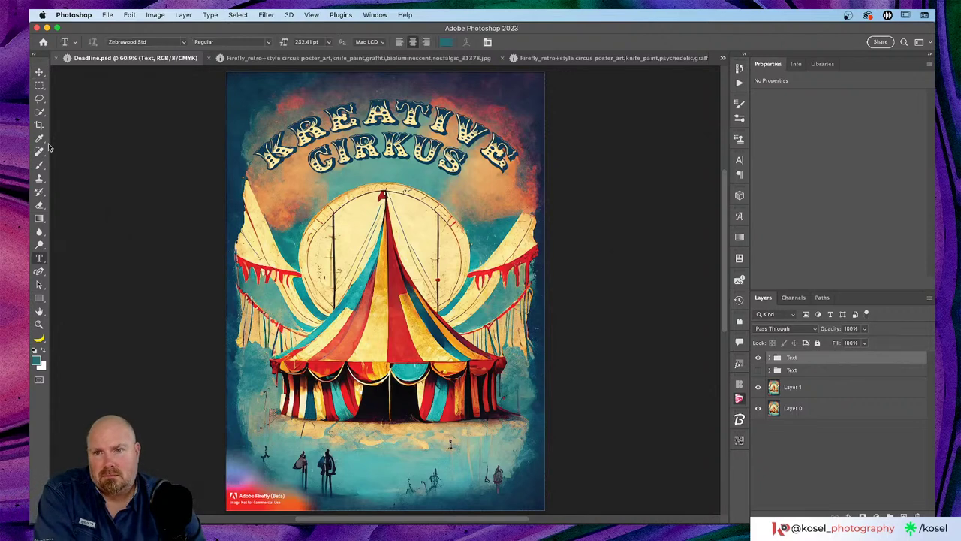
pyautogui.click(841, 388)
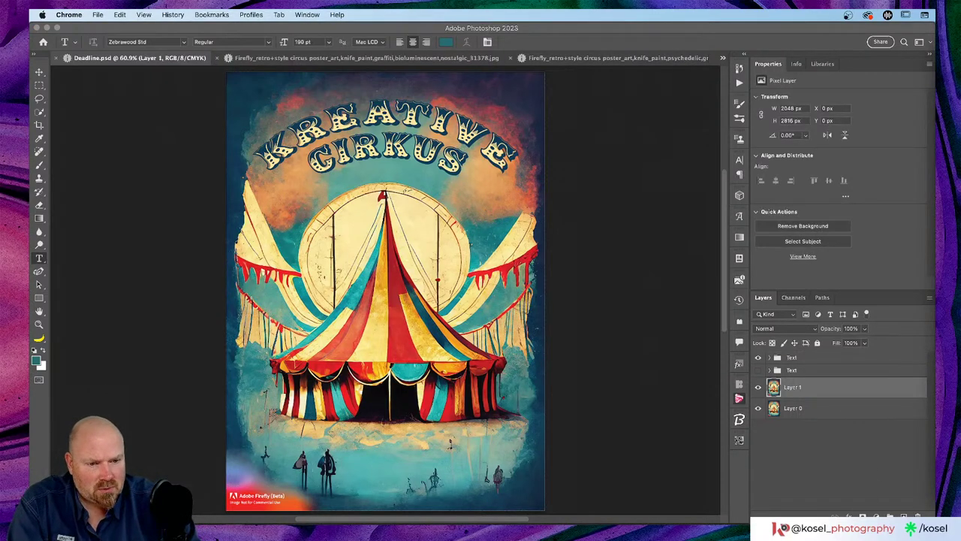
pyautogui.press('super+Tab')
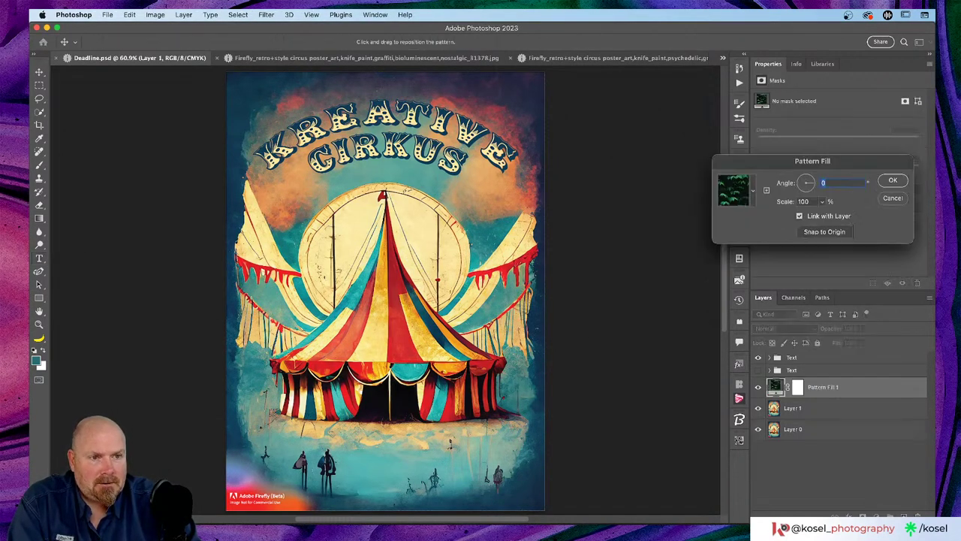
pyautogui.click(752, 189)
pyautogui.scroll(-5, 723, 383)
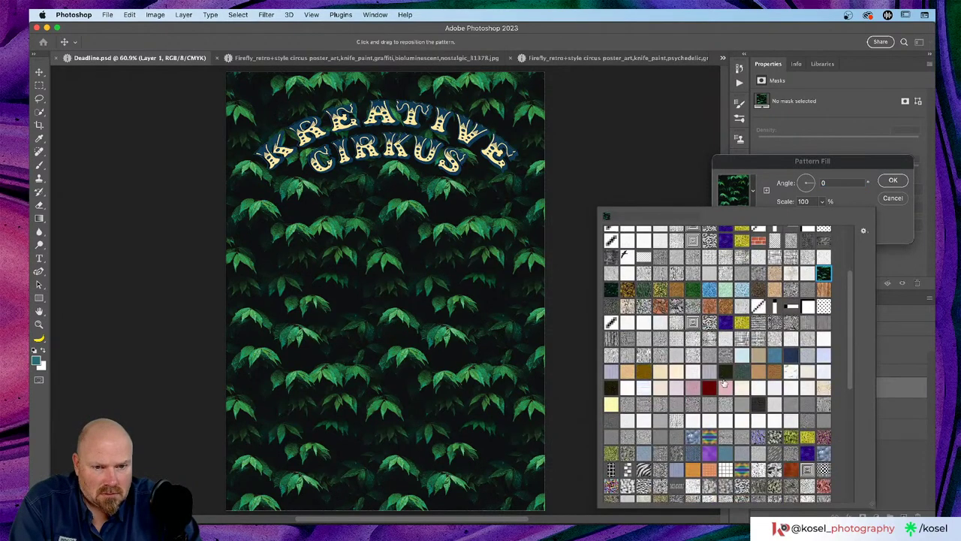
pyautogui.scroll(-10, 723, 383)
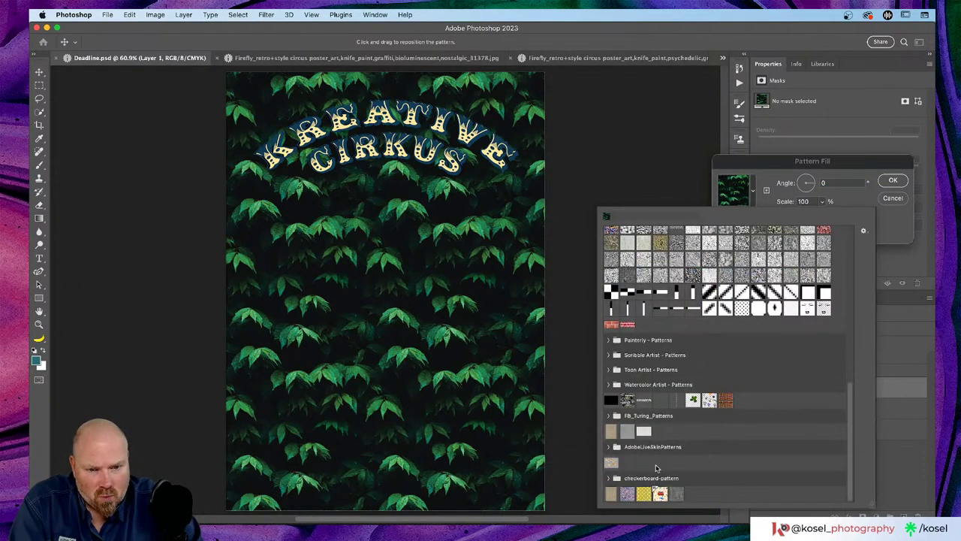
pyautogui.click(610, 493)
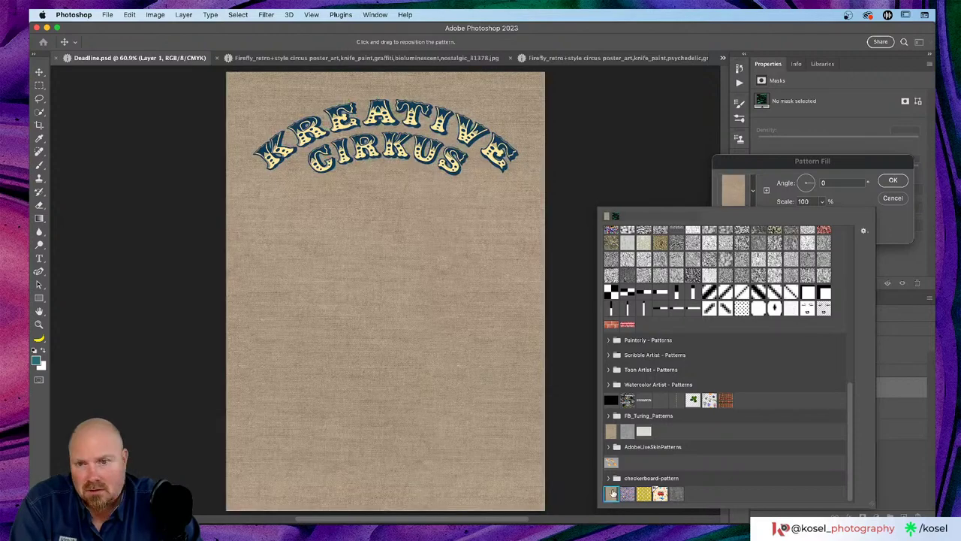
pyautogui.click(676, 493)
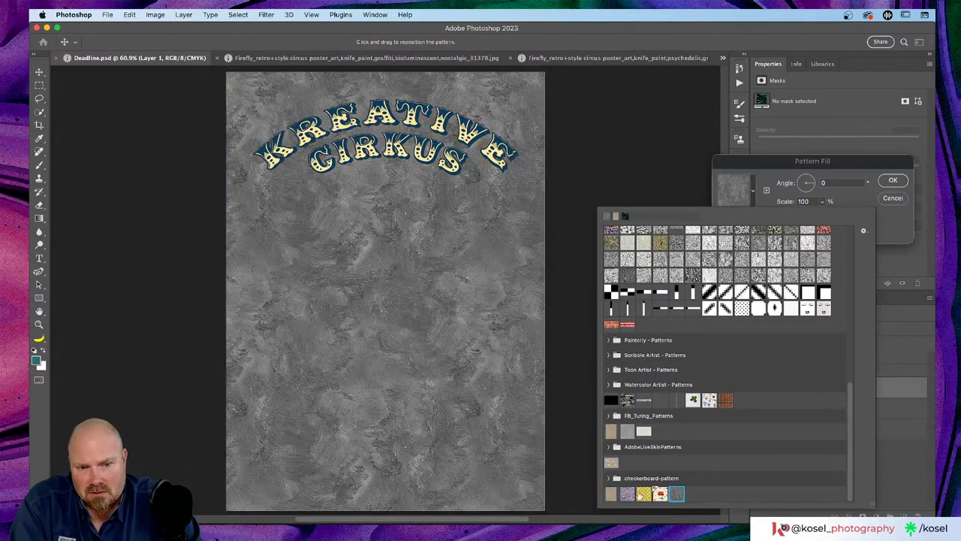
pyautogui.click(611, 493)
pyautogui.click(627, 431)
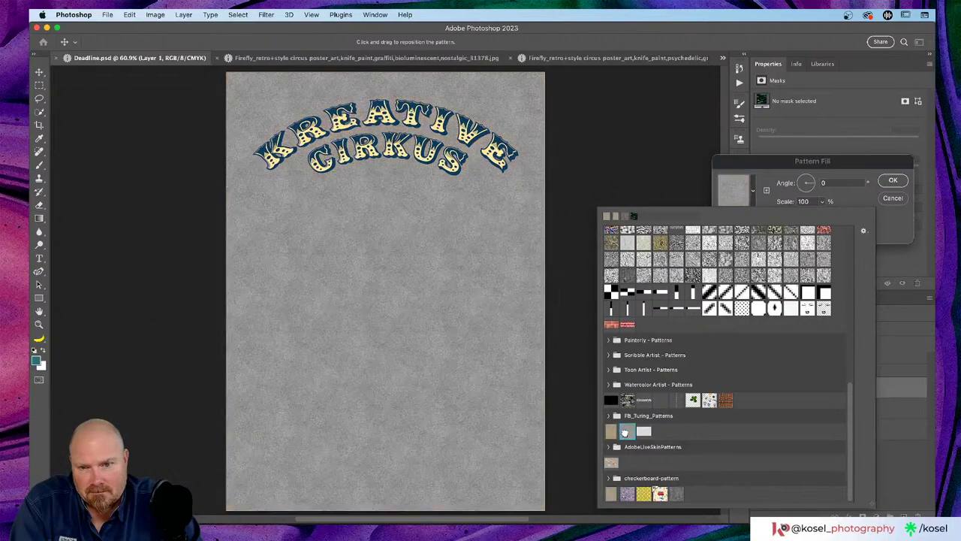
pyautogui.click(851, 177)
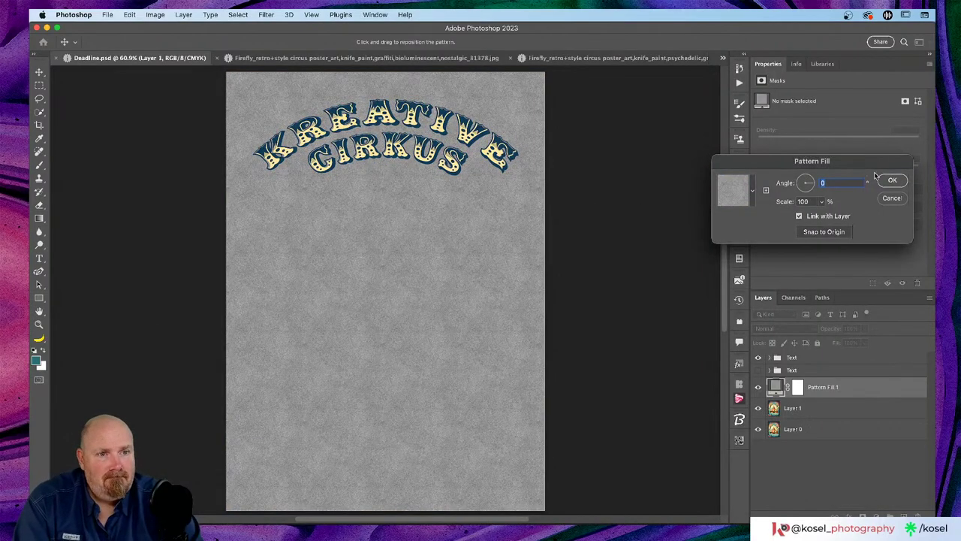
pyautogui.click(889, 182)
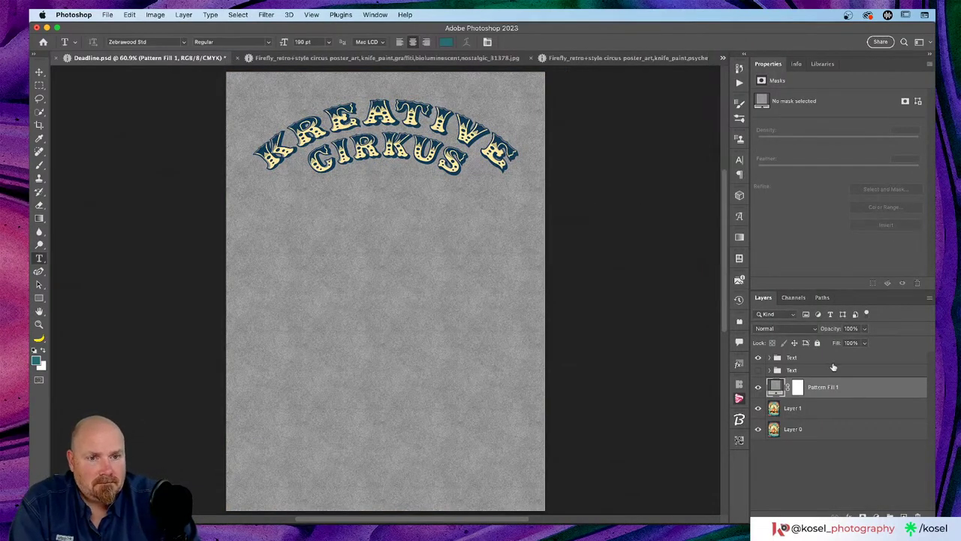
# Set the pattern fill layer's blend mode to Multiply and move it above both Text groups.
pyautogui.click(778, 314)
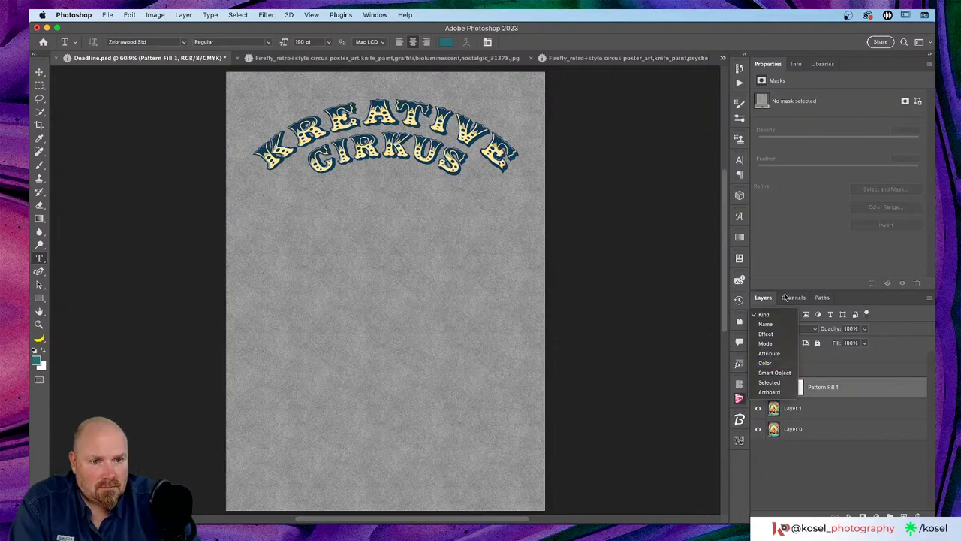
pyautogui.click(793, 320)
pyautogui.click(788, 329)
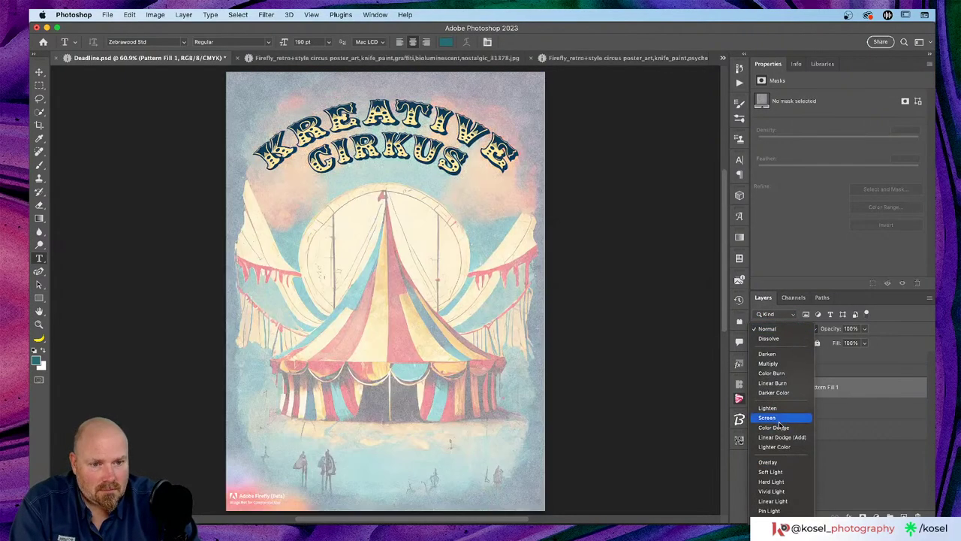
pyautogui.click(783, 365)
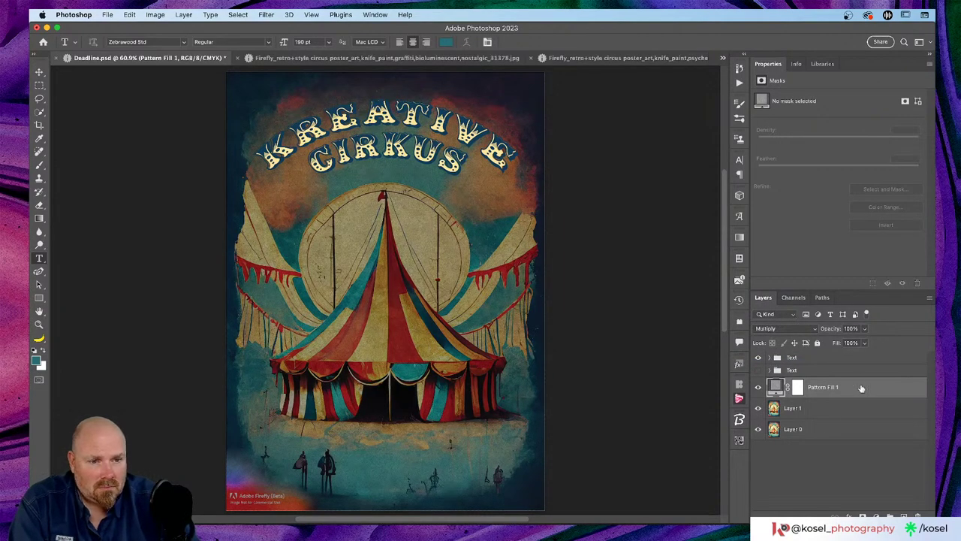
pyautogui.moveTo(861, 387); pyautogui.dragTo(856, 357)
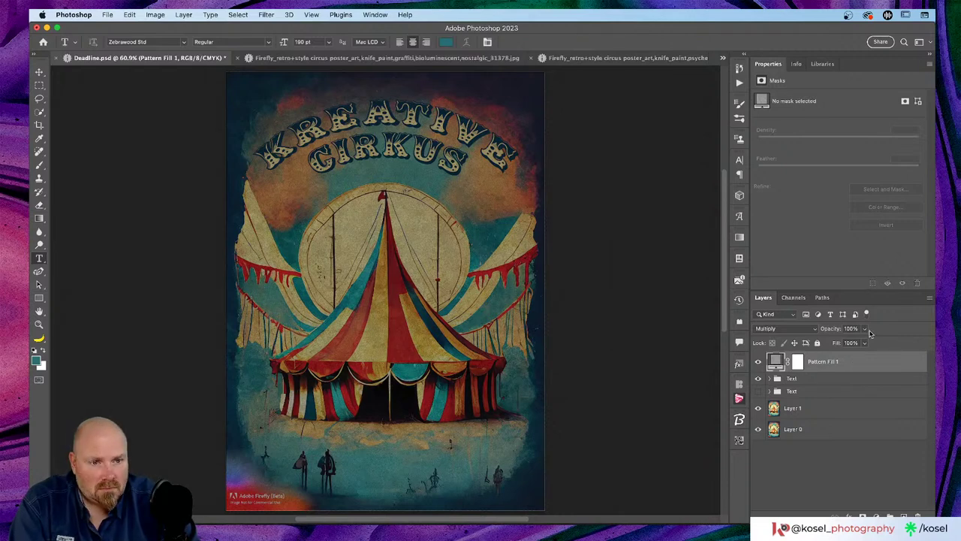
# Lower the pattern fill layer's opacity to 41%, judging the grain on the title up close and on the whole poster.
pyautogui.moveTo(831, 330); pyautogui.dragTo(825, 330)
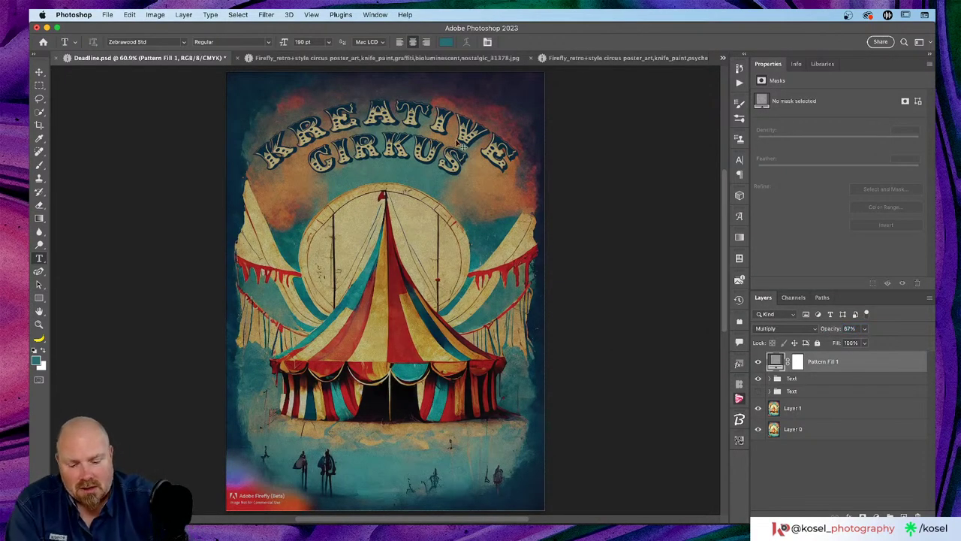
pyautogui.press('super+1')
pyautogui.press('super+plus')
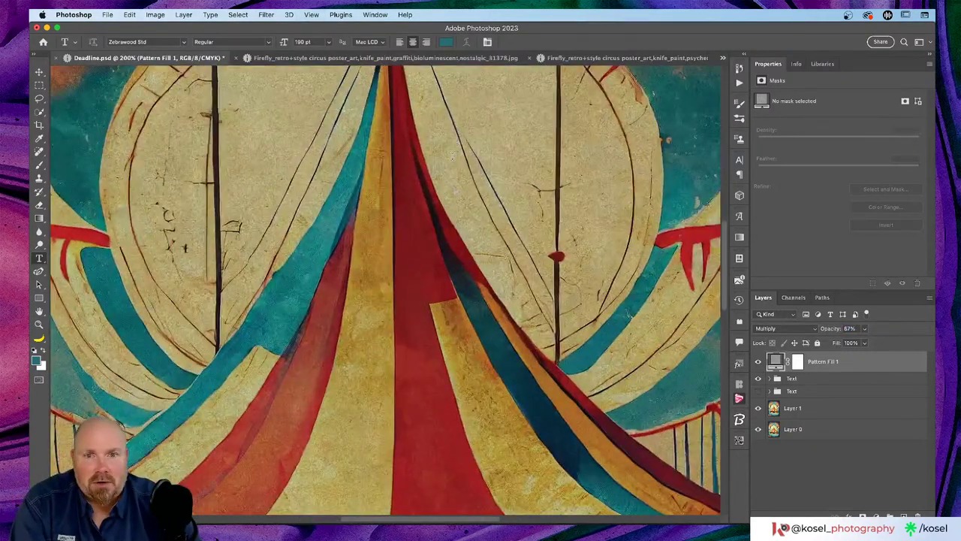
pyautogui.scroll(10, 454, 150)
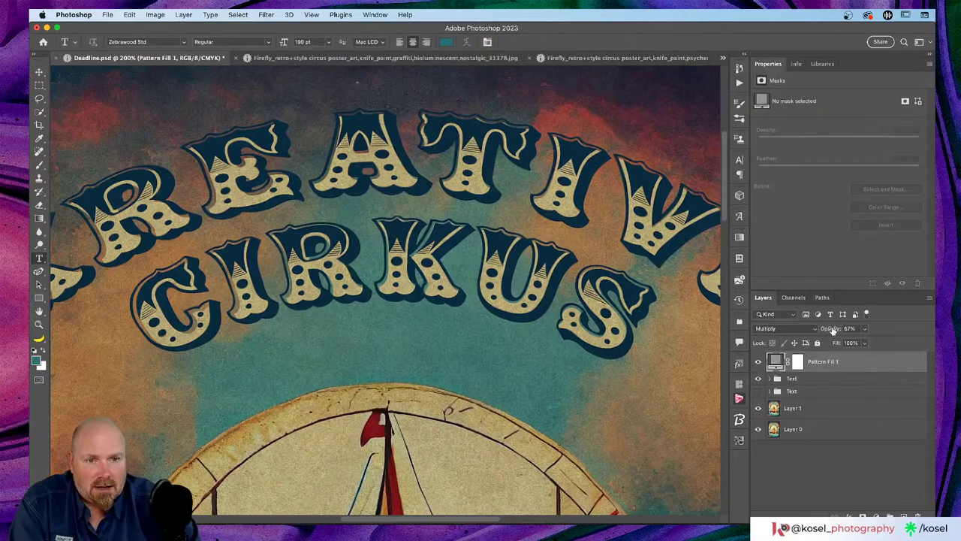
pyautogui.moveTo(837, 330); pyautogui.dragTo(824, 332)
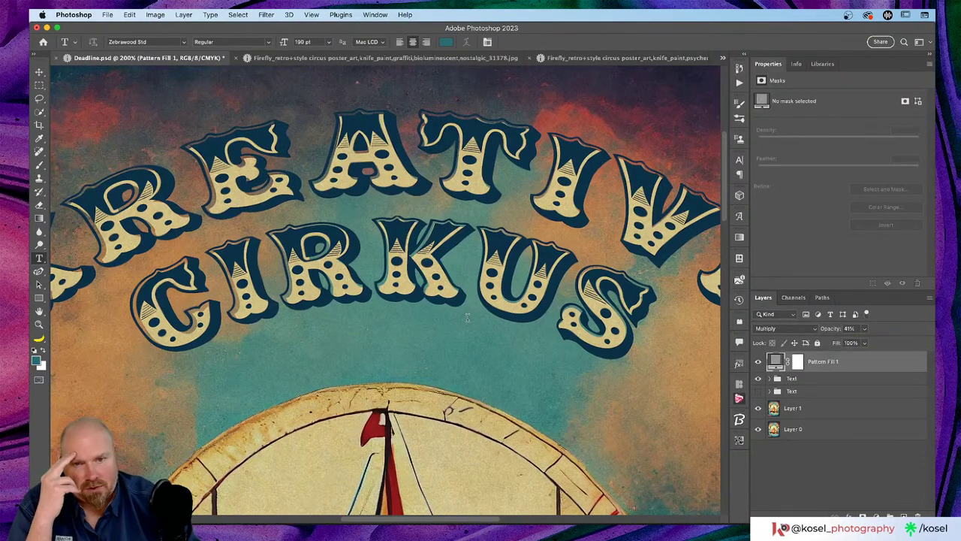
pyautogui.press('super+0')
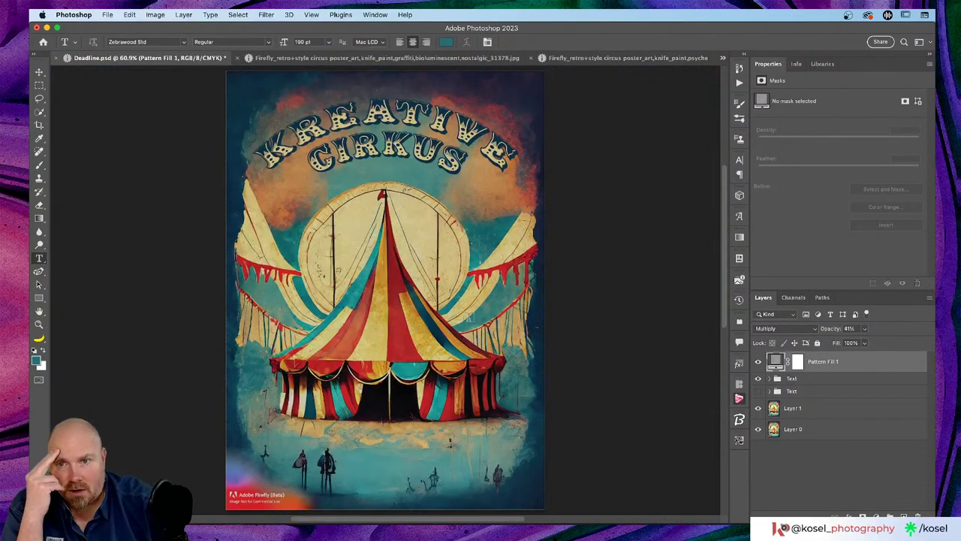
pyautogui.hscroll(-3, 436, 310)
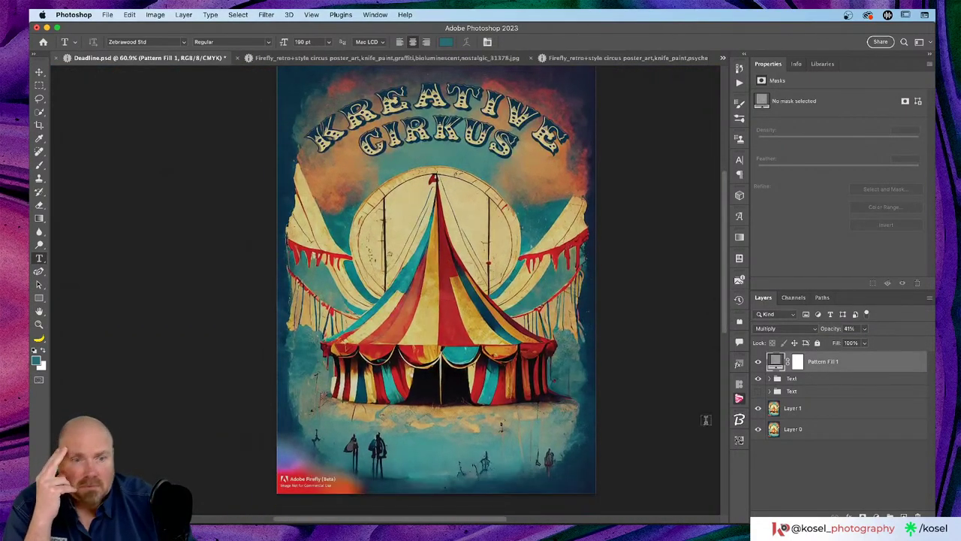
# Delete the hidden lower Text group together with its contents.
pyautogui.click(809, 392)
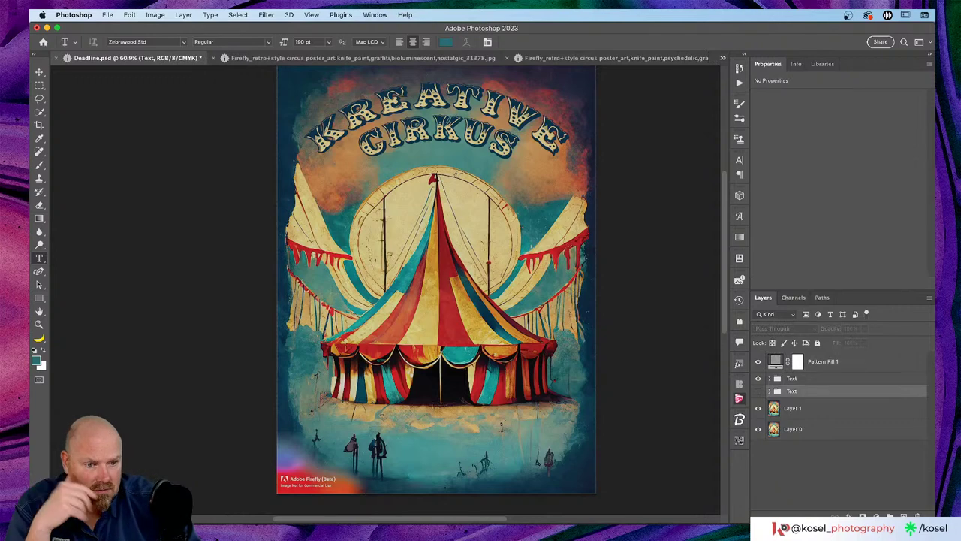
pyautogui.press('BackSpace')
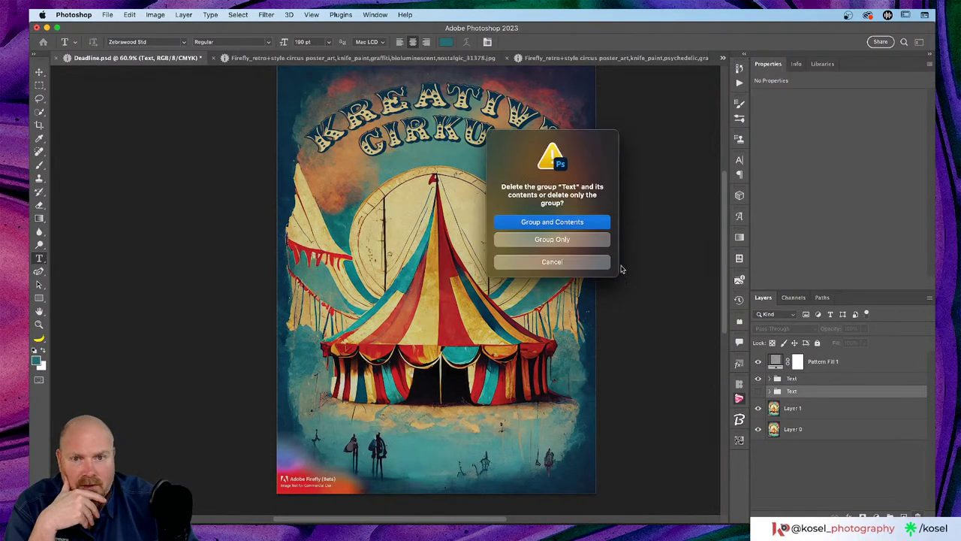
pyautogui.click(558, 240)
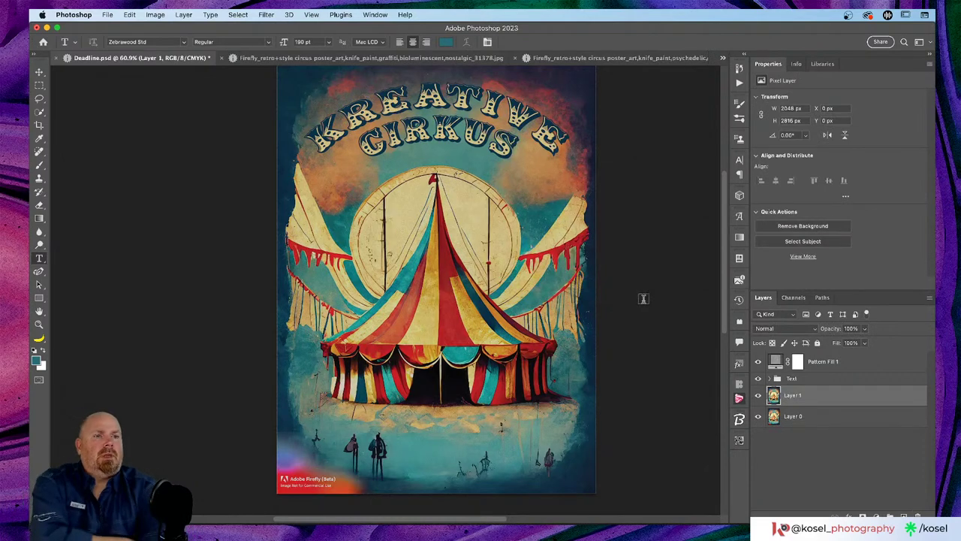
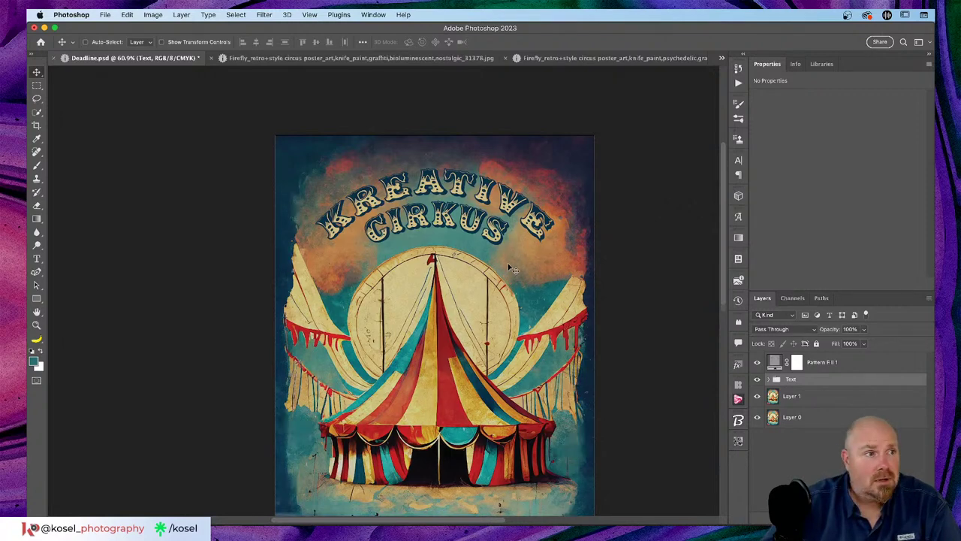
# Add a two-line centred text layer reading DEADLINE / COM in Zebrawood Std at 190 pt over the tent's top, above the Text group.
pyautogui.scroll(-5, 507, 263)
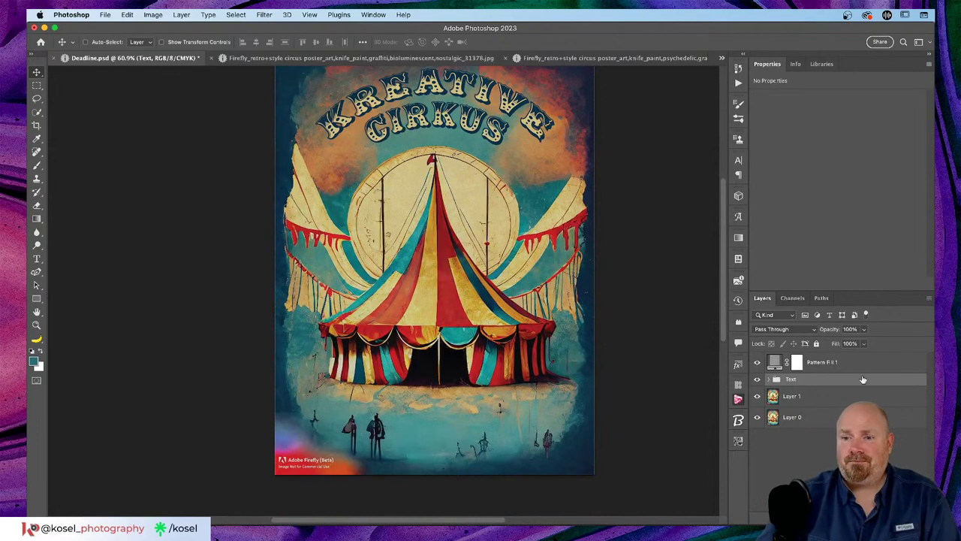
pyautogui.press('t')
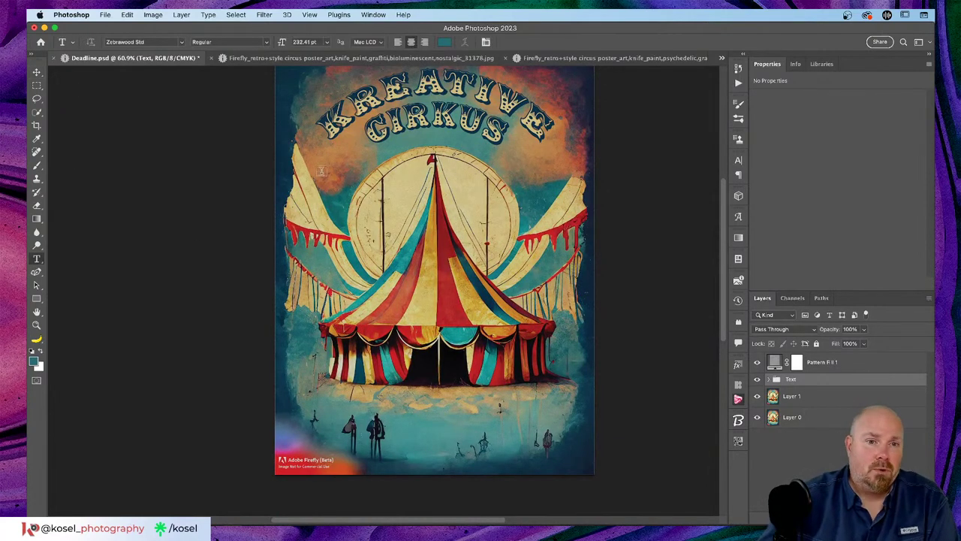
pyautogui.click(392, 192)
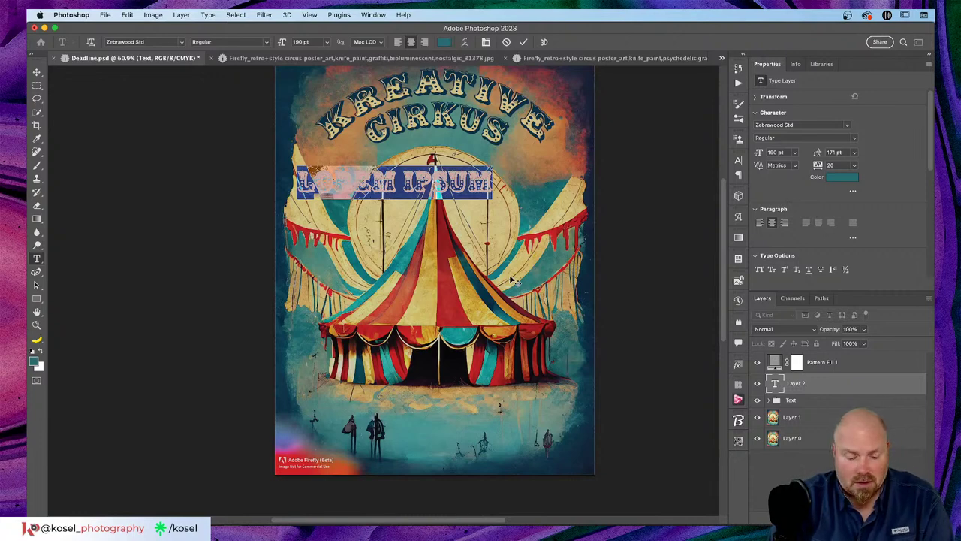
pyautogui.write('DEA')
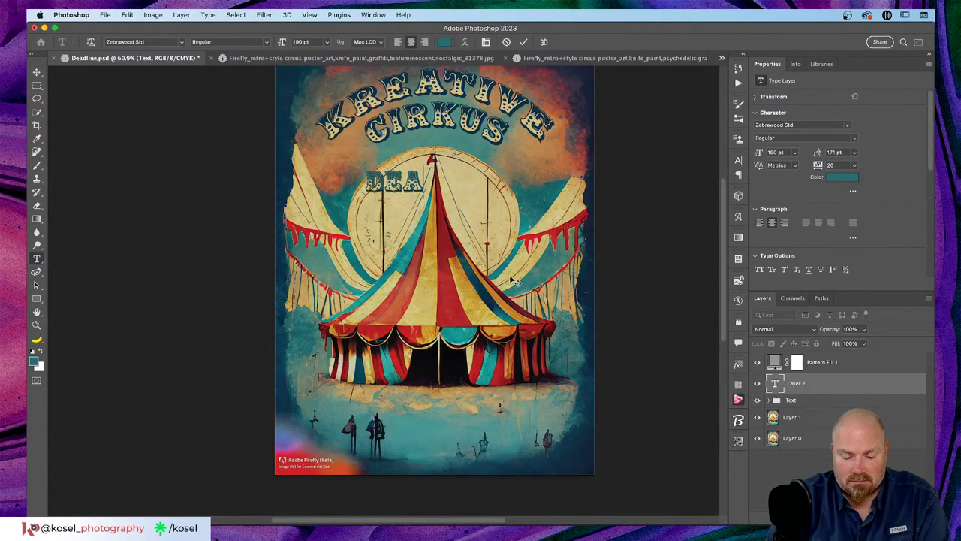
pyautogui.write('DLINE')
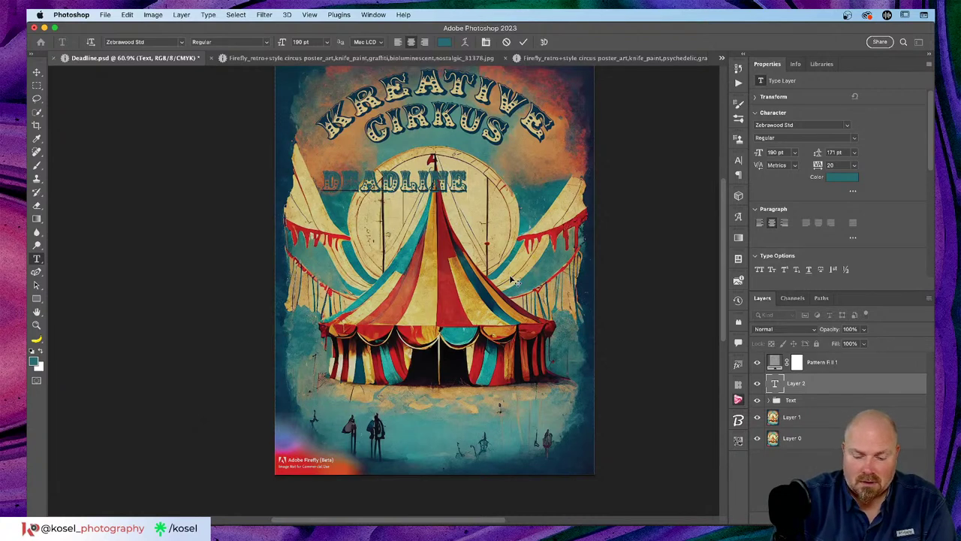
pyautogui.press('Return')
pyautogui.write('COM')
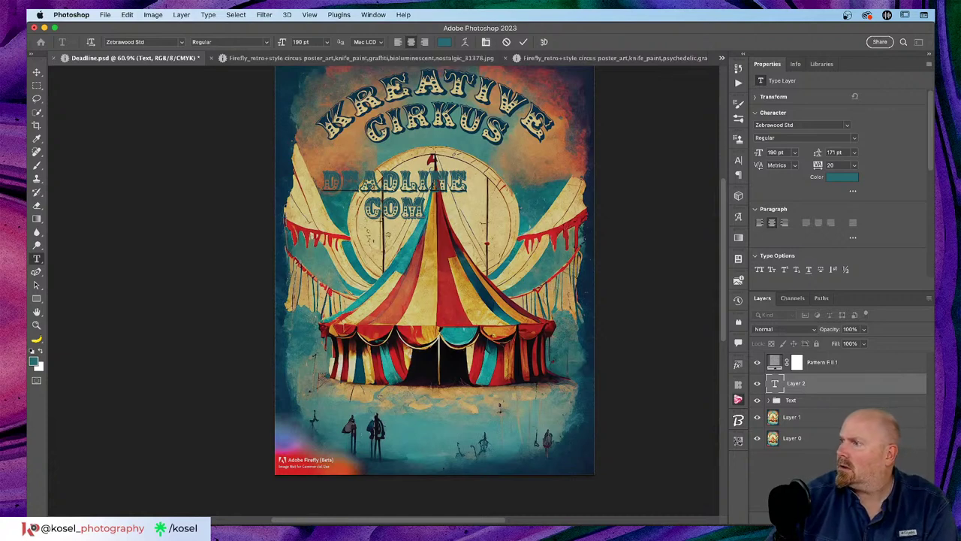
pyautogui.press('super+Return')
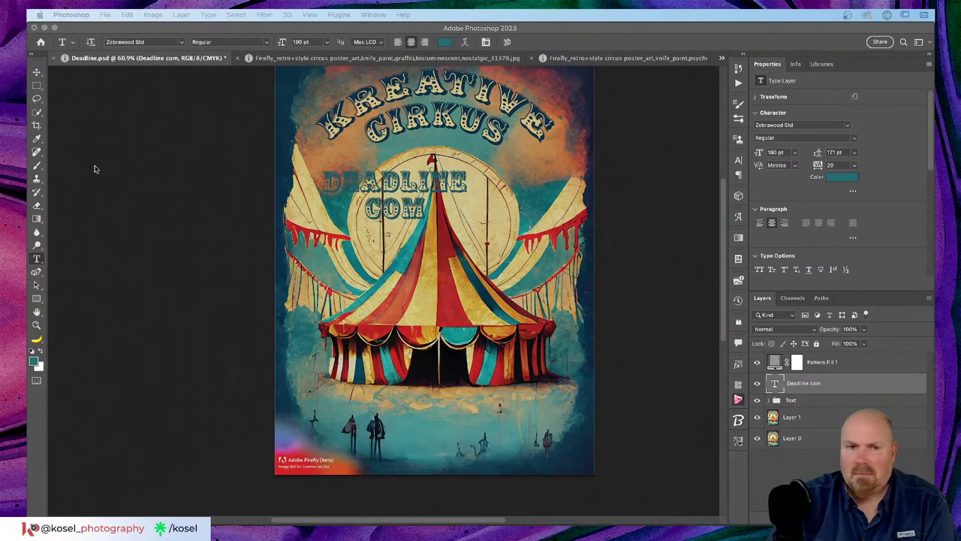
pyautogui.click(404, 208)
pyautogui.click(426, 208)
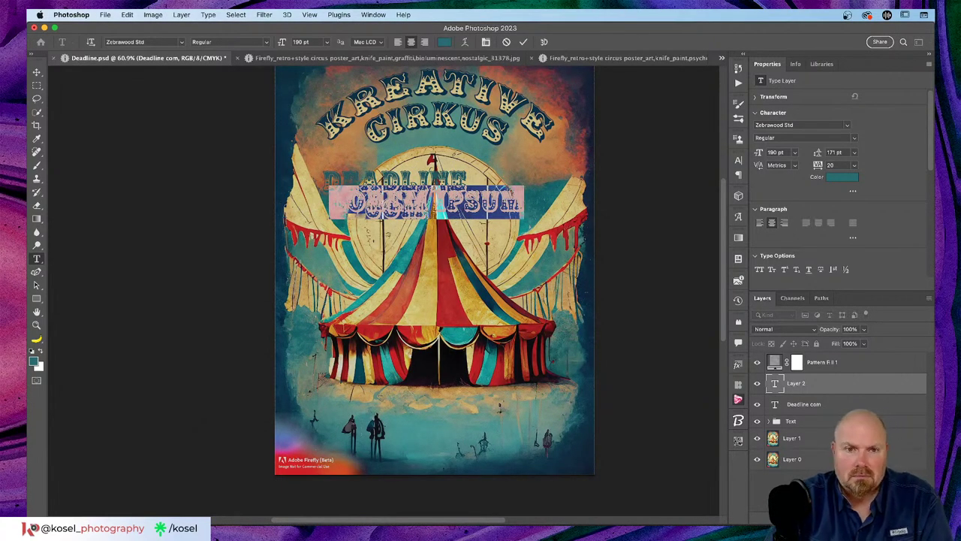
pyautogui.click(506, 41)
# Extend the second line of the deadline text so it reads COMETH.
pyautogui.click(405, 206)
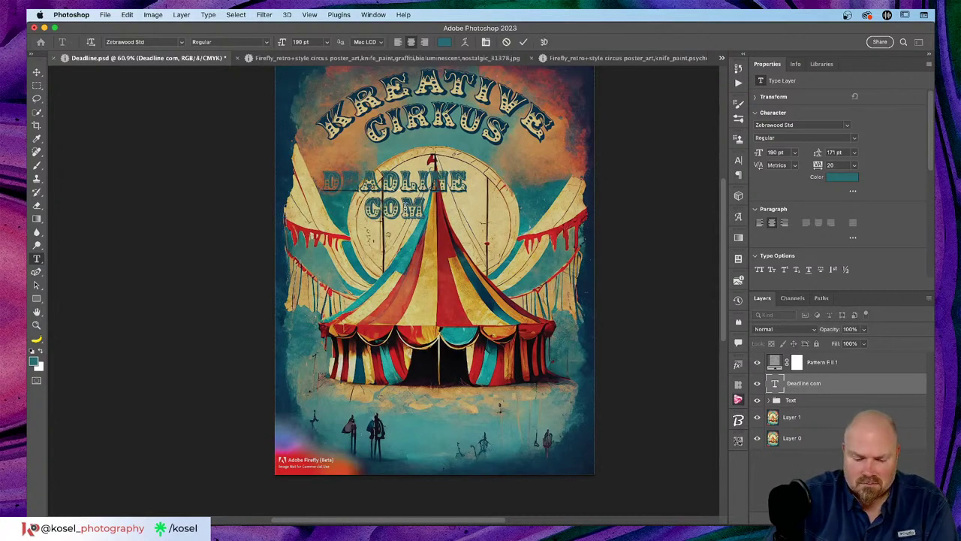
pyautogui.write('ETH')
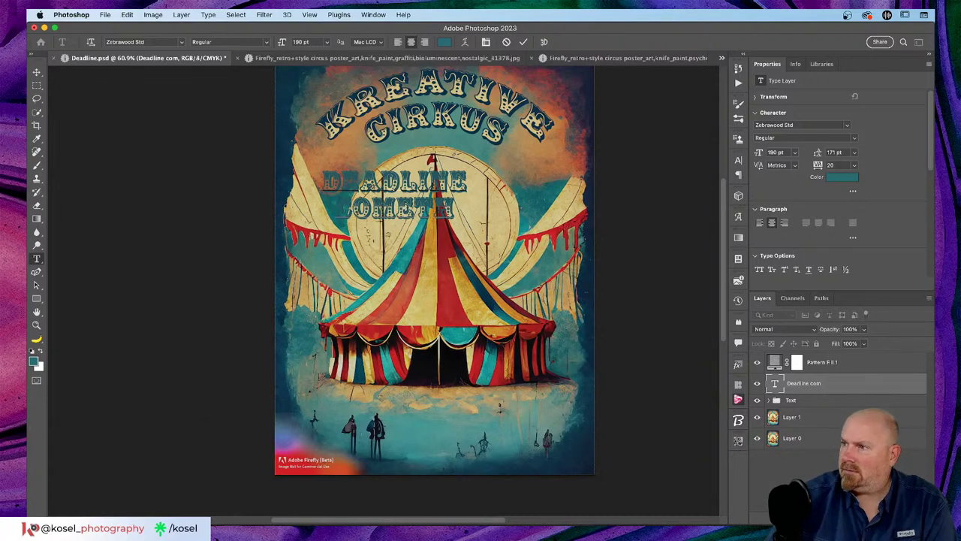
pyautogui.press('super+Return')
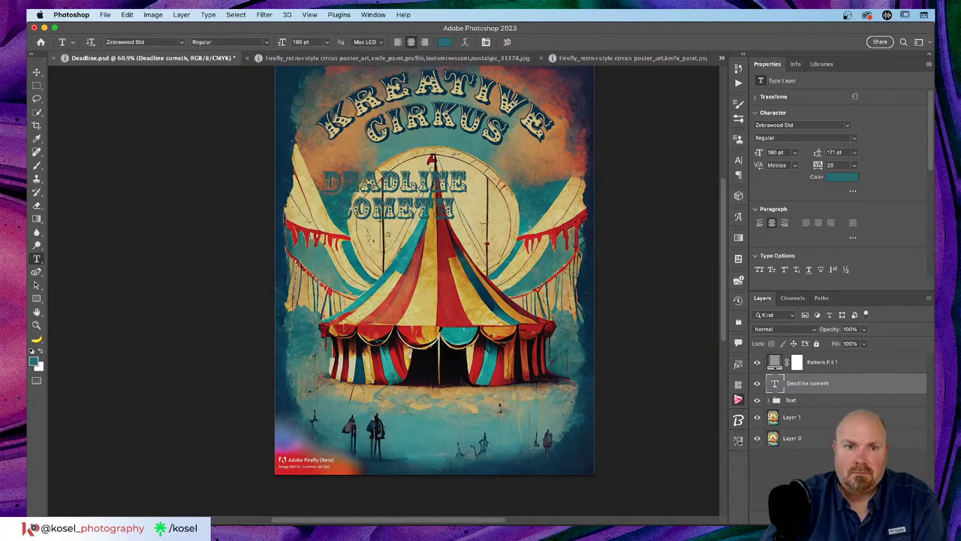
# Change the colour of all the DEADLINE COMETH text to f8f8f8.
pyautogui.click(413, 182)
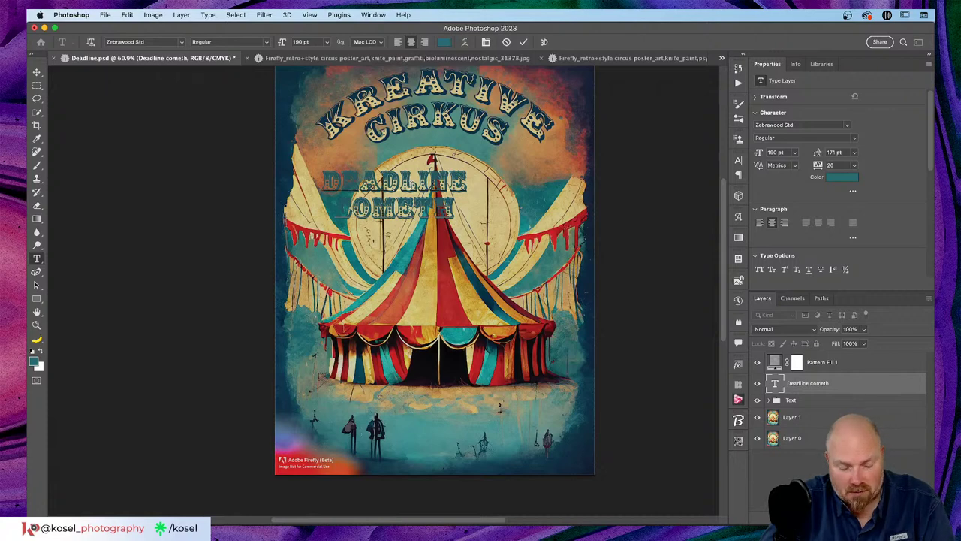
pyautogui.press('super+a')
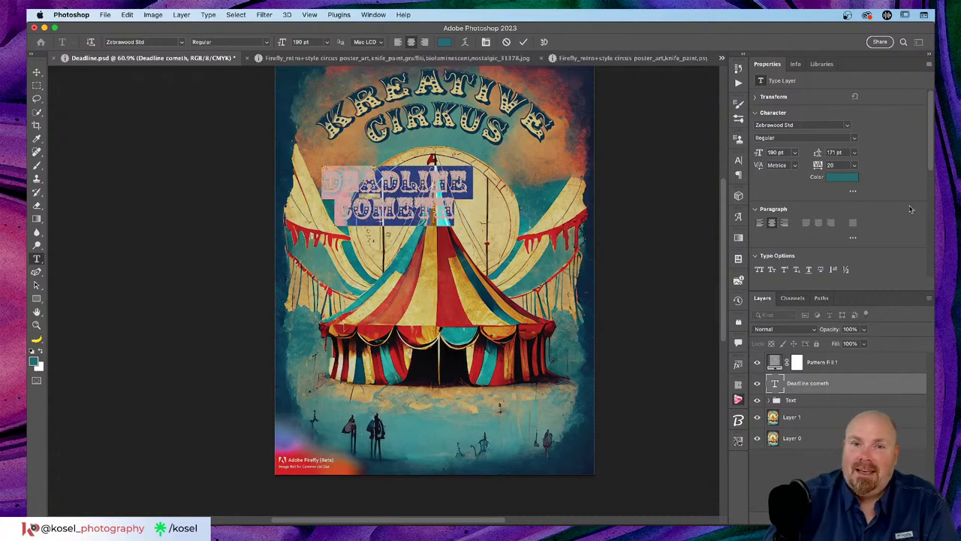
pyautogui.click(848, 126)
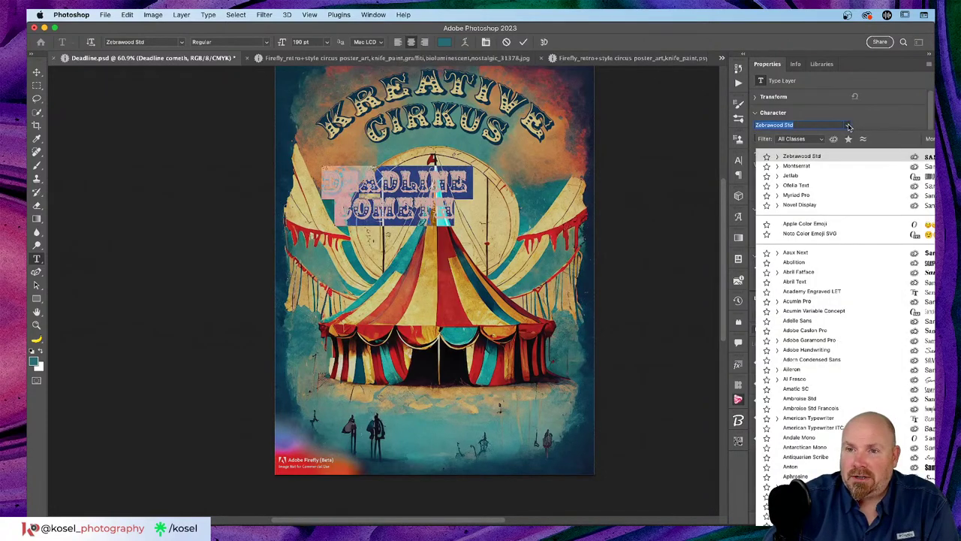
pyautogui.click(849, 125)
pyautogui.click(858, 174)
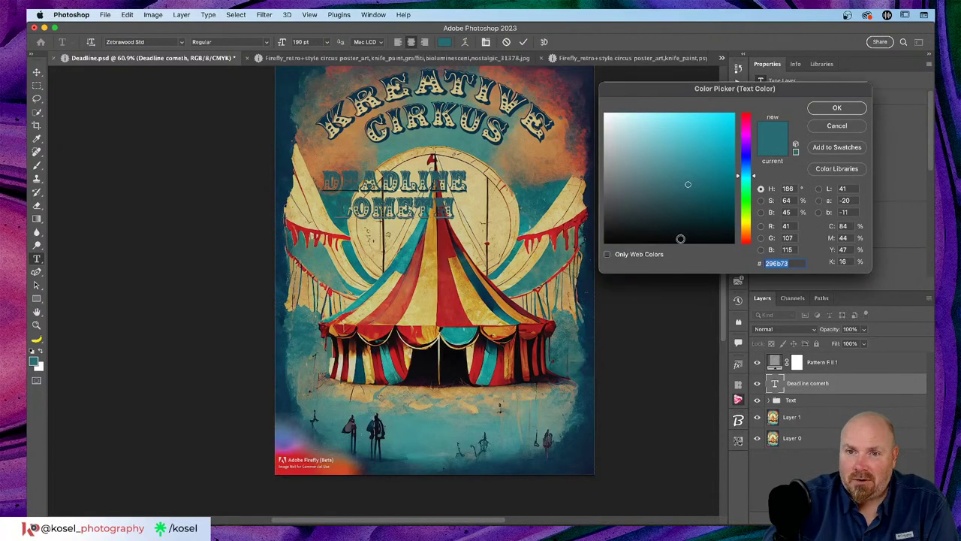
pyautogui.write('f8f8f8')
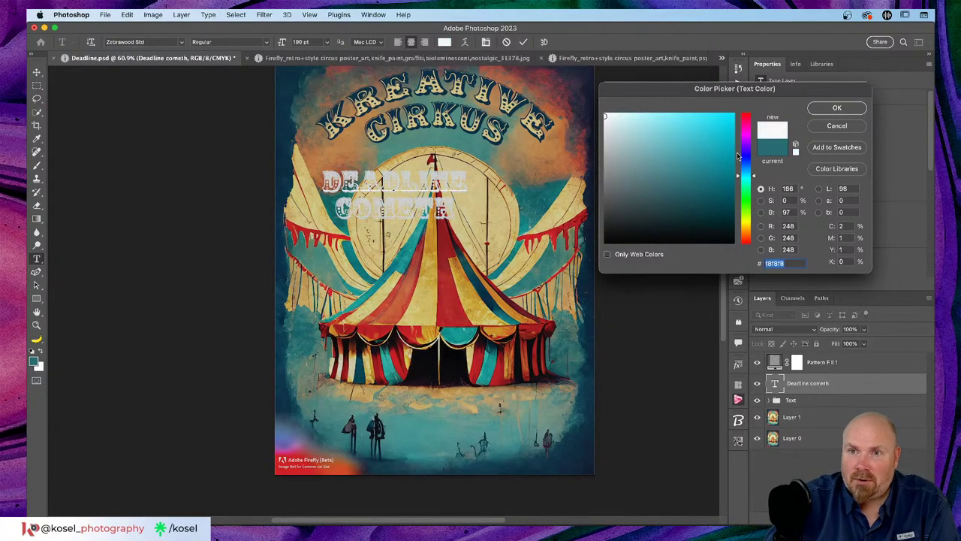
pyautogui.click(832, 108)
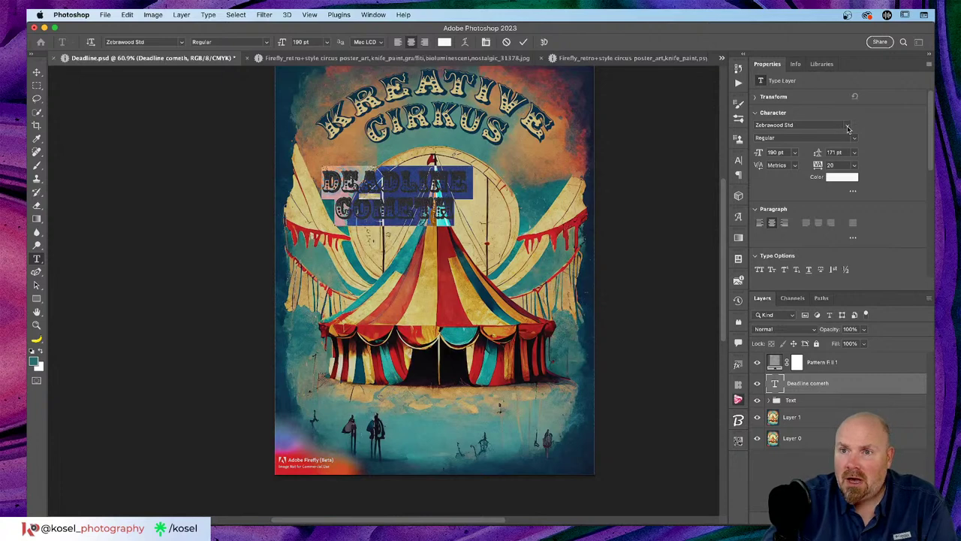
# Filter the font list to Adobe Fonts and preview alternative typefaces such as Birra 2 and Aileron on the DEADLINE COMETH text.
pyautogui.click(847, 126)
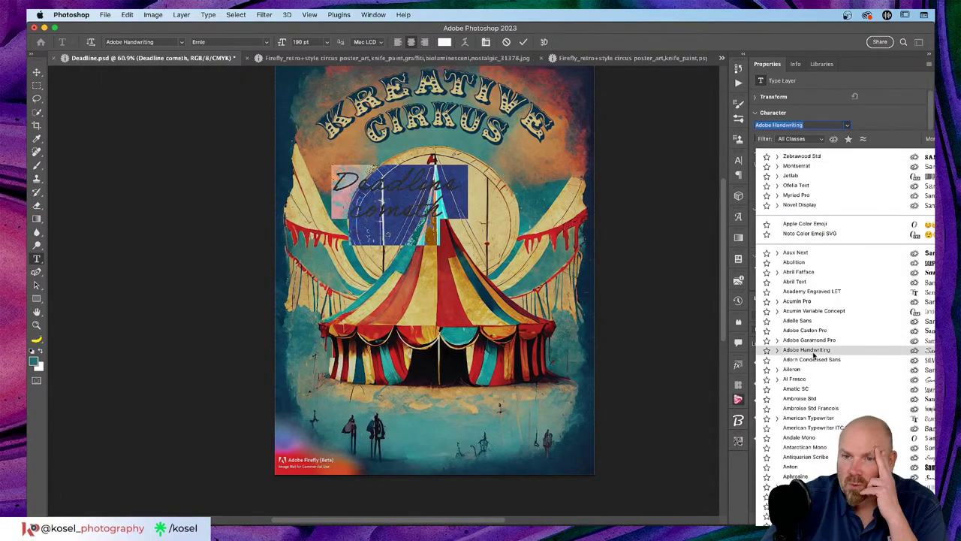
pyautogui.click(834, 139)
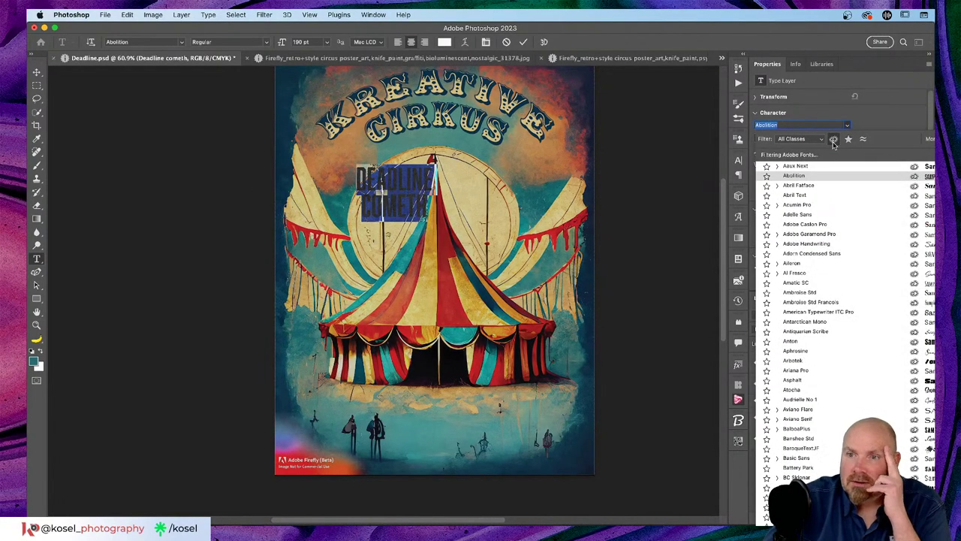
pyautogui.scroll(-5, 793, 346)
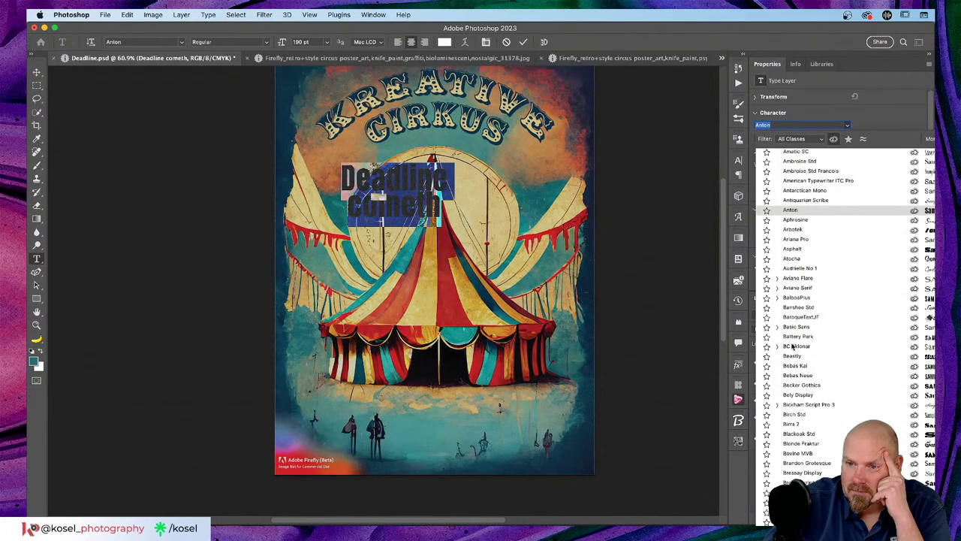
pyautogui.scroll(-3, 792, 346)
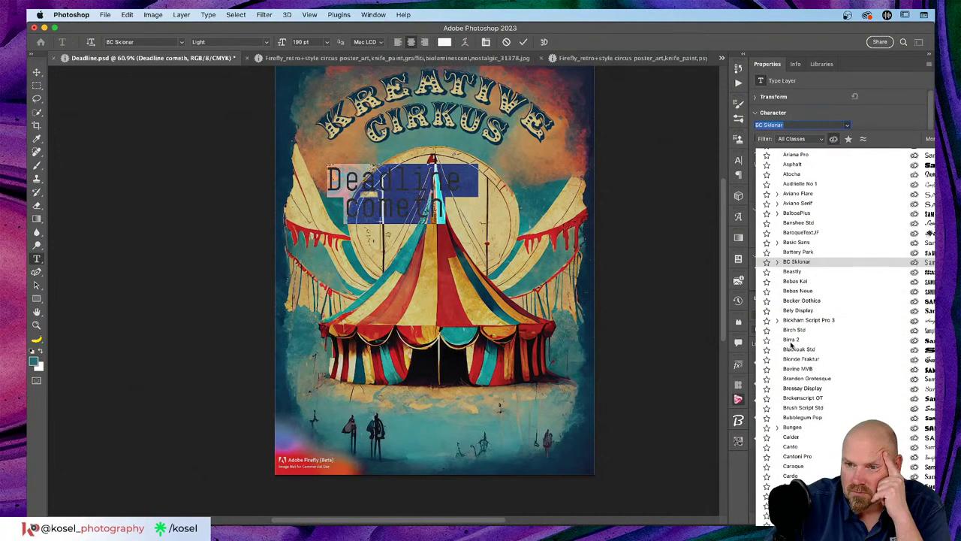
pyautogui.scroll(-4, 792, 347)
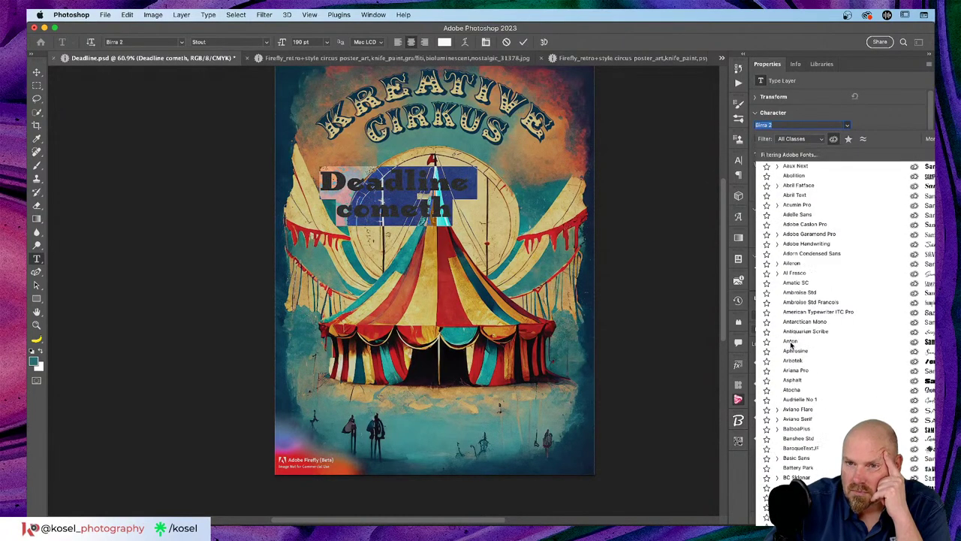
pyautogui.click(792, 263)
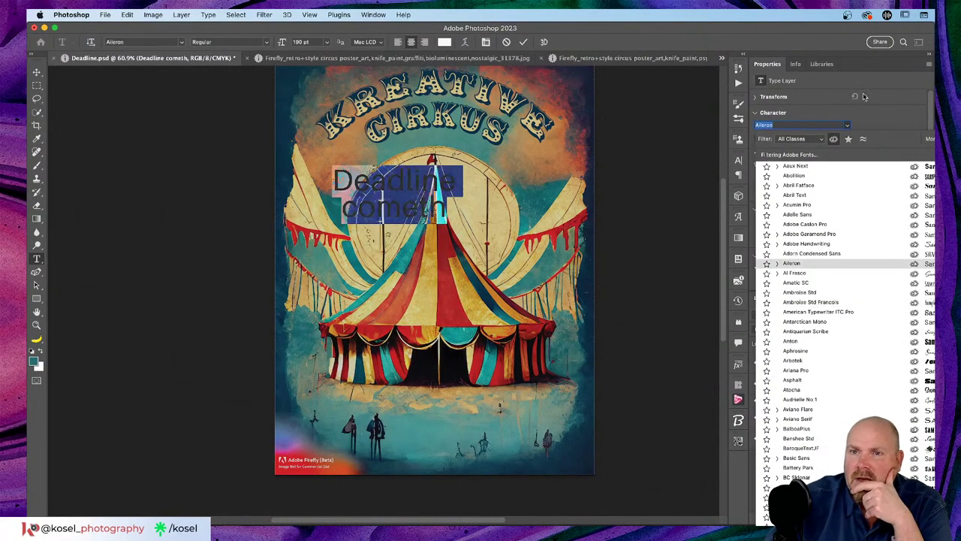
# Search the Adobe Fonts list for "horror" and check the available typefaces again.
pyautogui.write('horr')
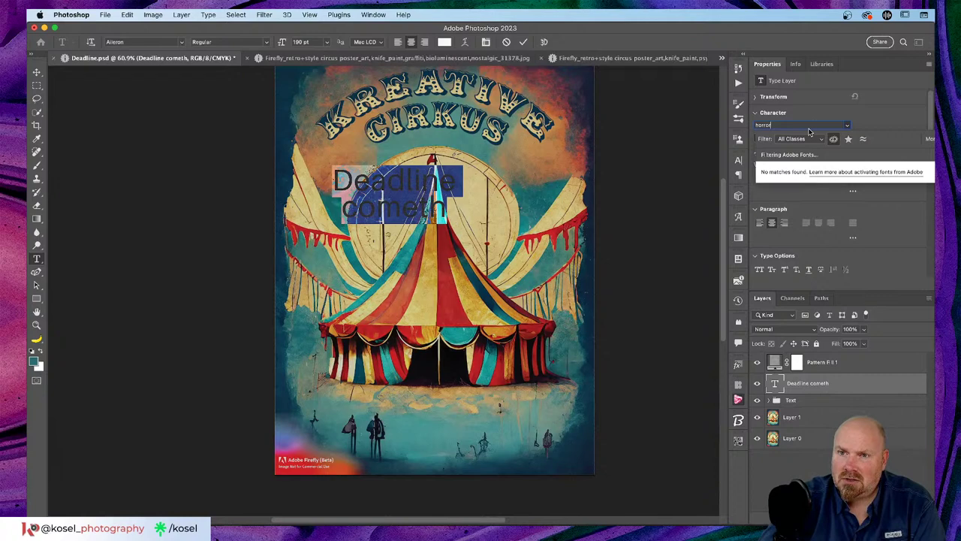
pyautogui.write('or')
pyautogui.press('Return')
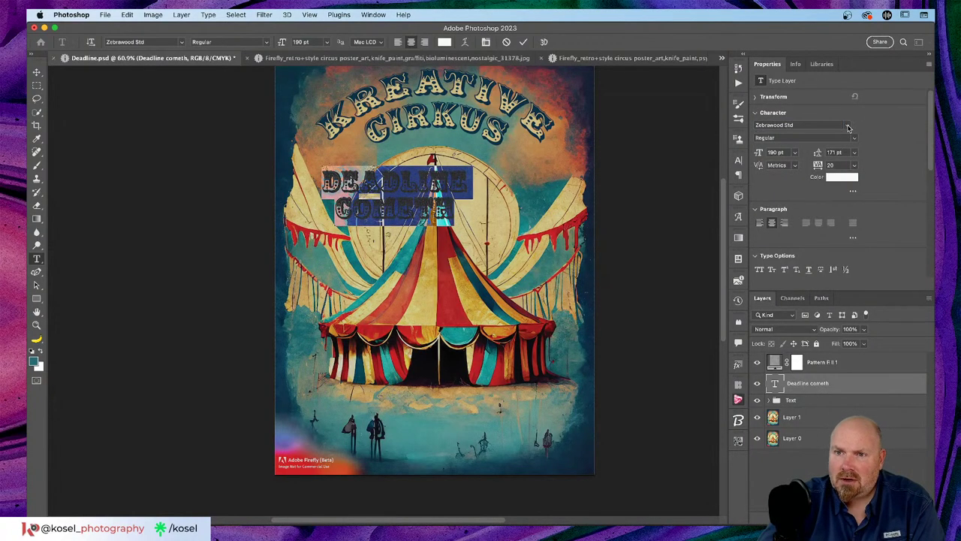
pyautogui.click(848, 126)
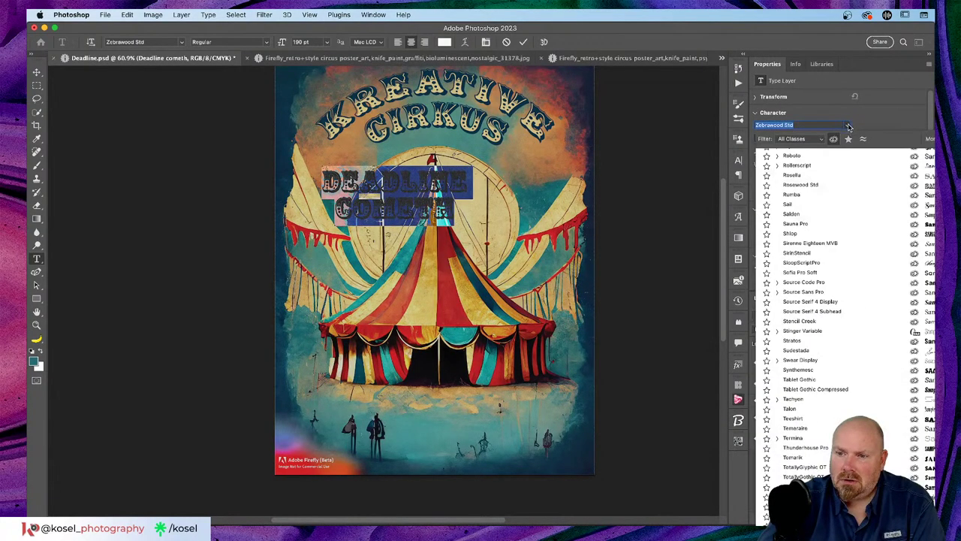
pyautogui.click(846, 126)
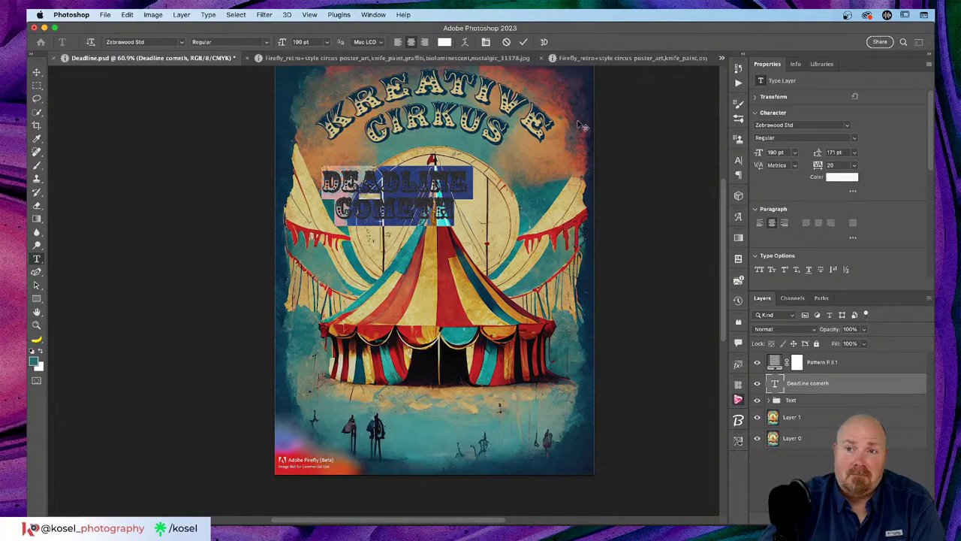
# Switch to Google Chrome and close the Adobe Express and Adobe Stock tabs.
pyautogui.press('super+Tab')
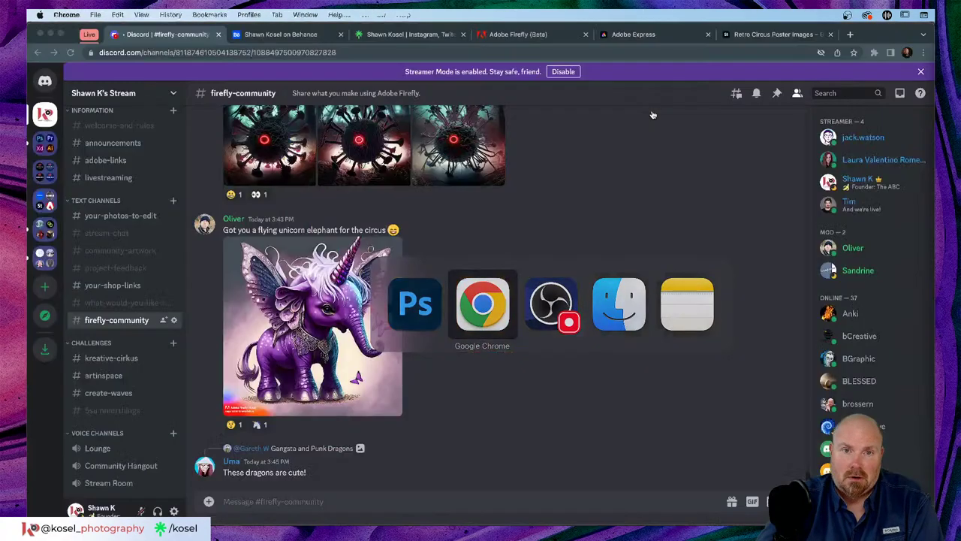
pyautogui.press('super+Tab')
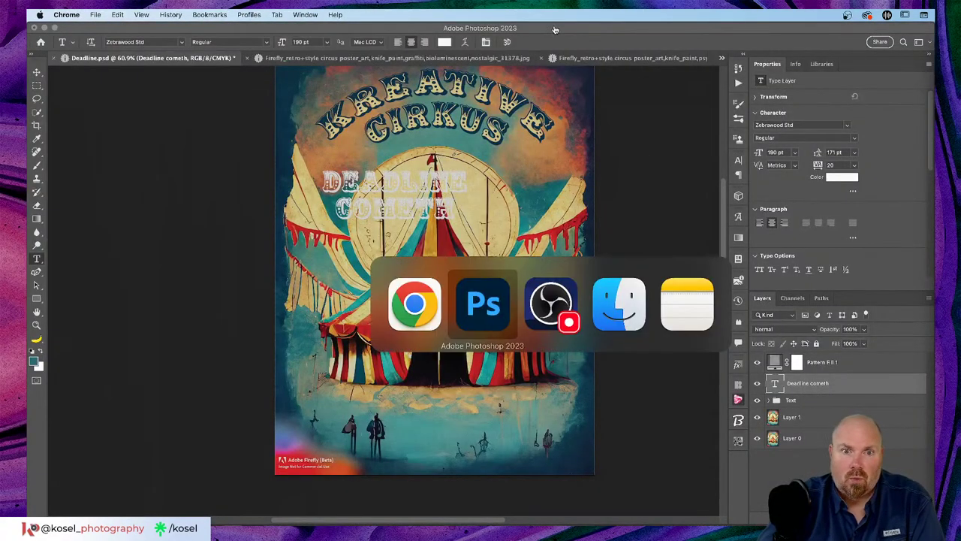
pyautogui.press('super+Tab')
pyautogui.press('super+Tab')
pyautogui.press('super+Tab')
pyautogui.press('super+Tab')
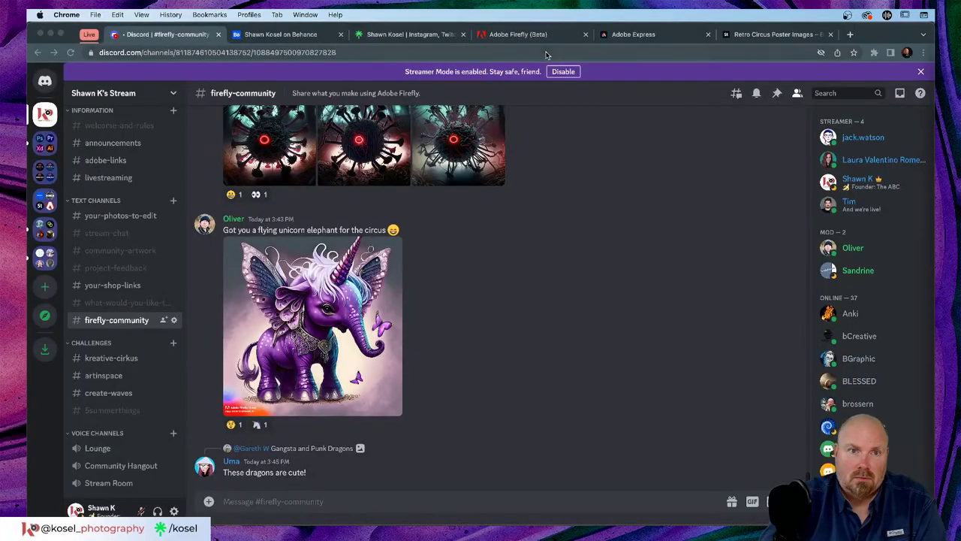
pyautogui.click(667, 38)
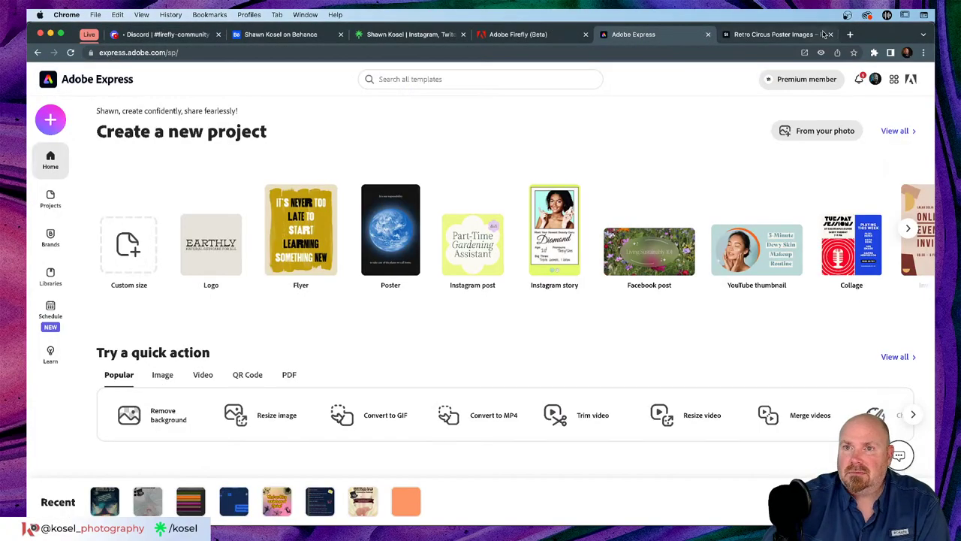
pyautogui.click(707, 34)
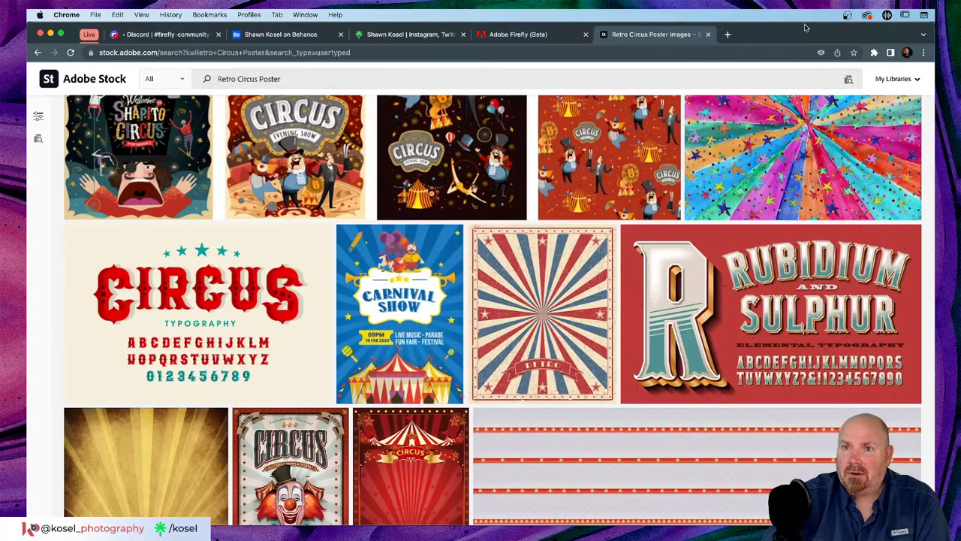
pyautogui.click(707, 34)
# Open a new browser tab and start entering a web search for fonts.
pyautogui.press('super+t')
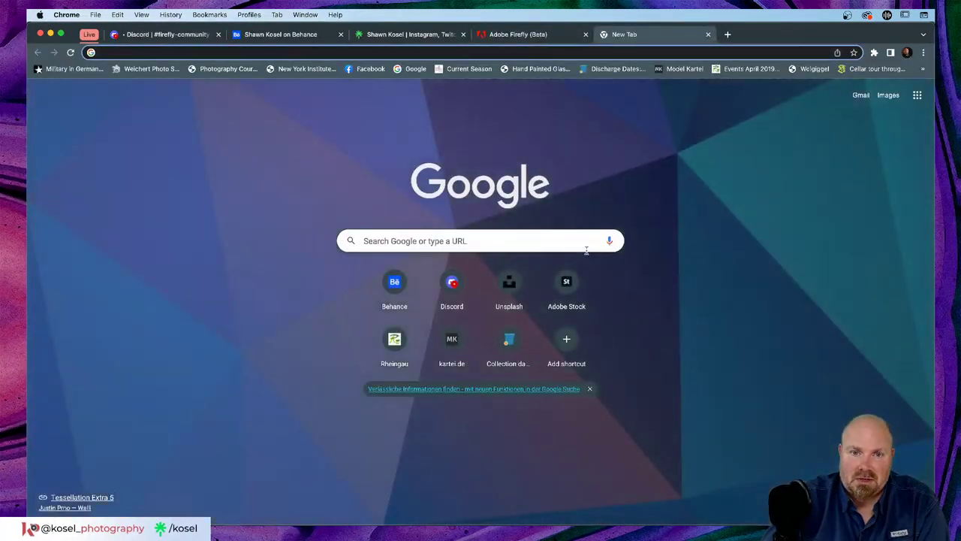
pyautogui.write('fonr')
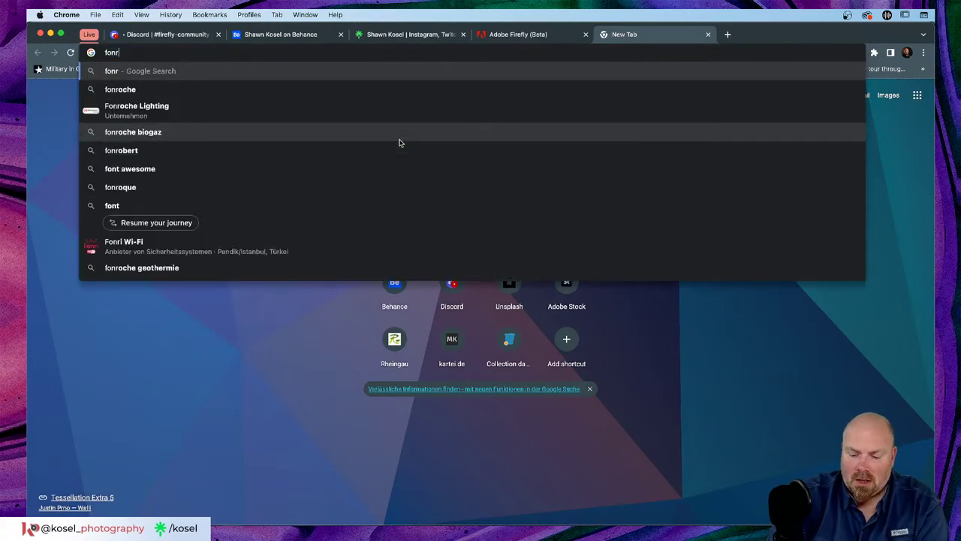
# Open the Adobe Fonts library at fonts.adobe.com/fonts and continue through the sign-in page.
pyautogui.press('BackSpace')
pyautogui.write('ts.adobe.com/fonts')
pyautogui.press('Return')
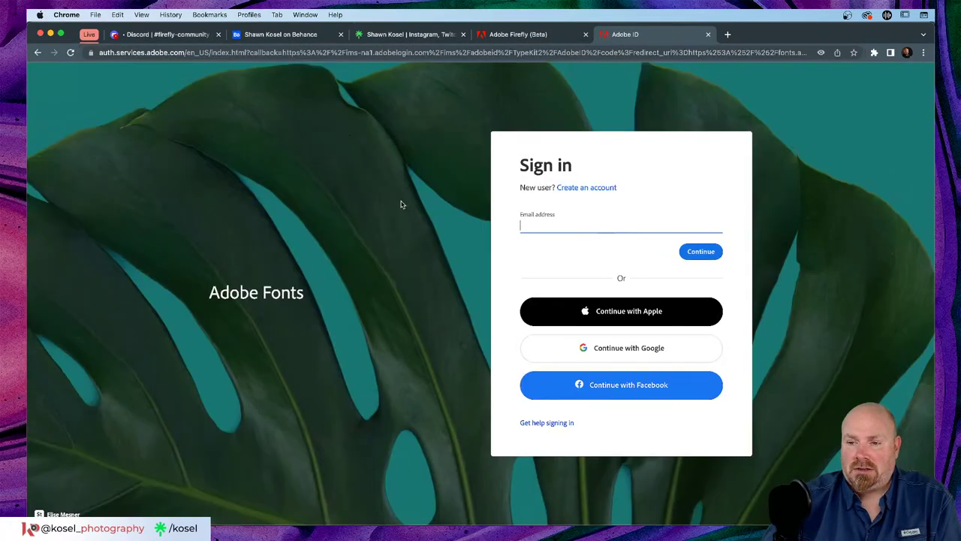
pyautogui.click(702, 252)
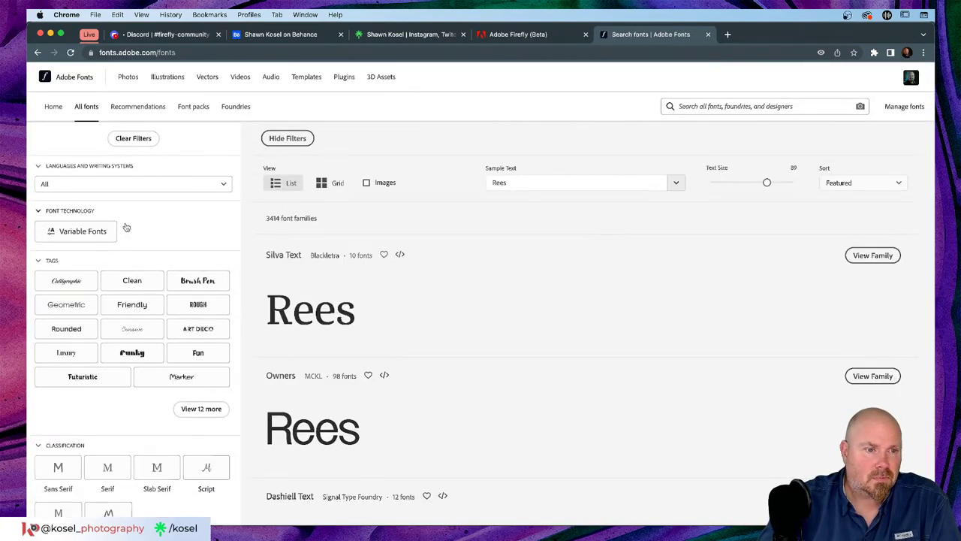
# Expand the full list of font tags and filter the font families by the Horror tag.
pyautogui.scroll(-1, 133, 259)
pyautogui.click(196, 367)
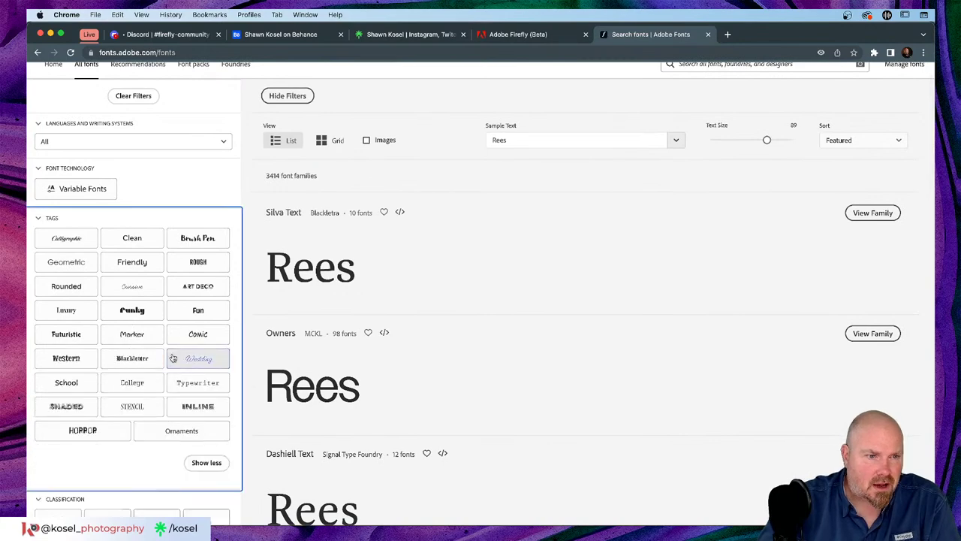
pyautogui.scroll(-1, 171, 348)
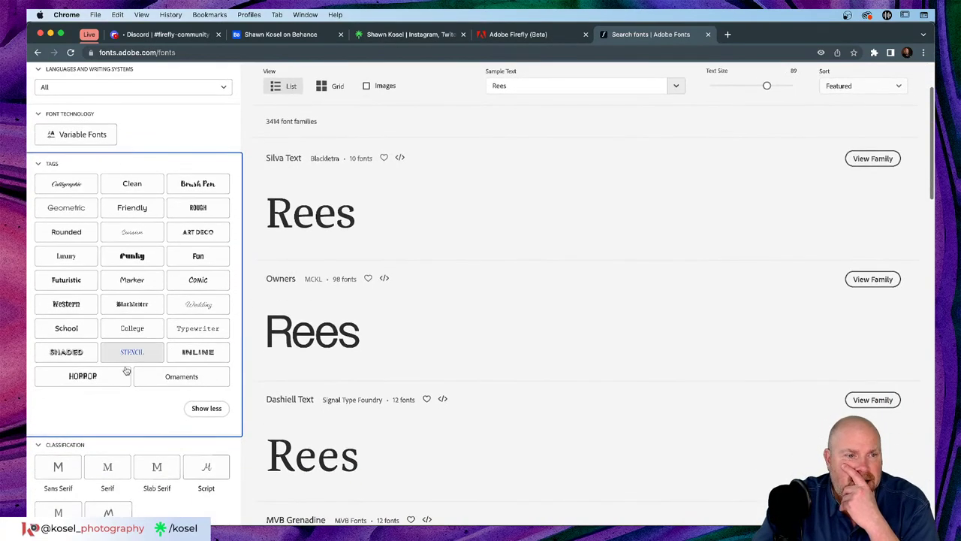
pyautogui.click(110, 375)
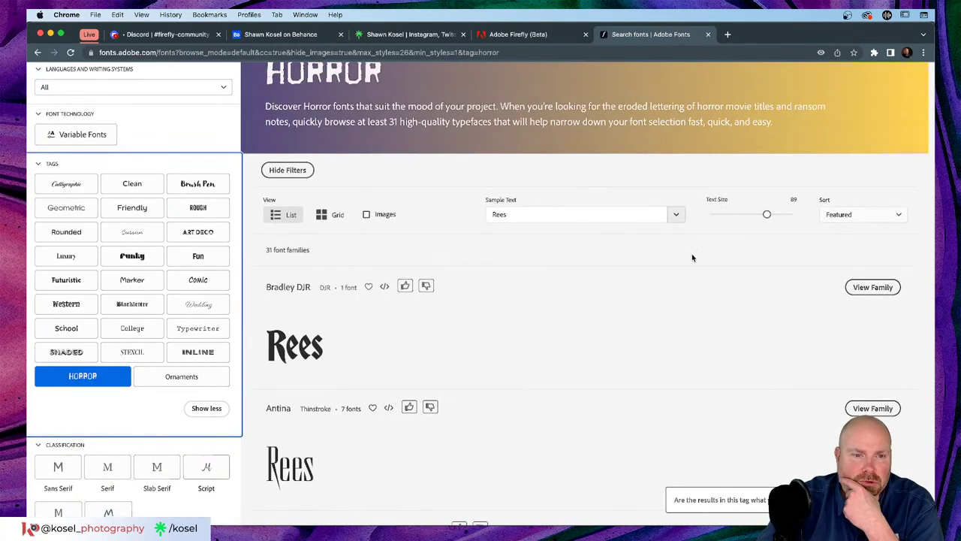
pyautogui.scroll(-3, 569, 300)
pyautogui.scroll(-1, 570, 300)
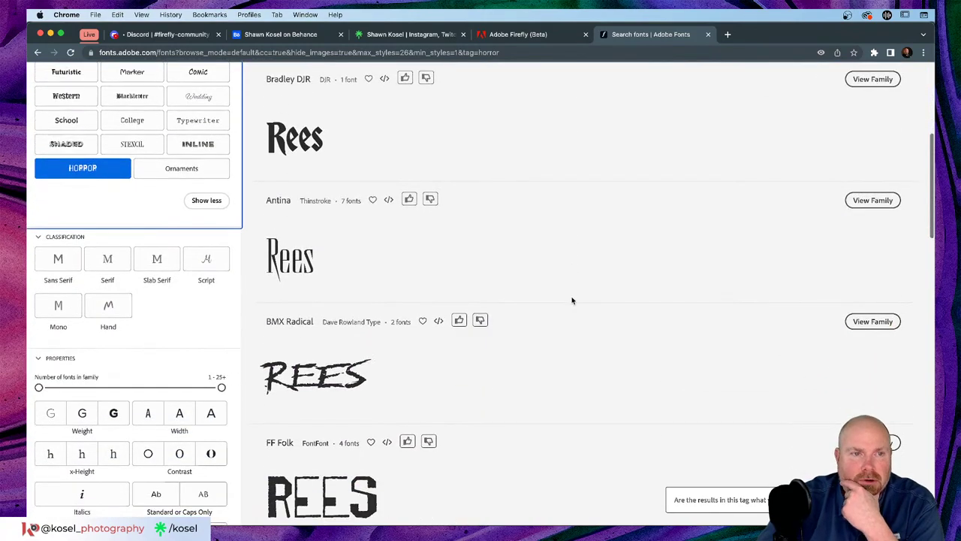
# Set the sample text to "Deadline" and enlarge the preview text size to 120.
pyautogui.scroll(5, 579, 304)
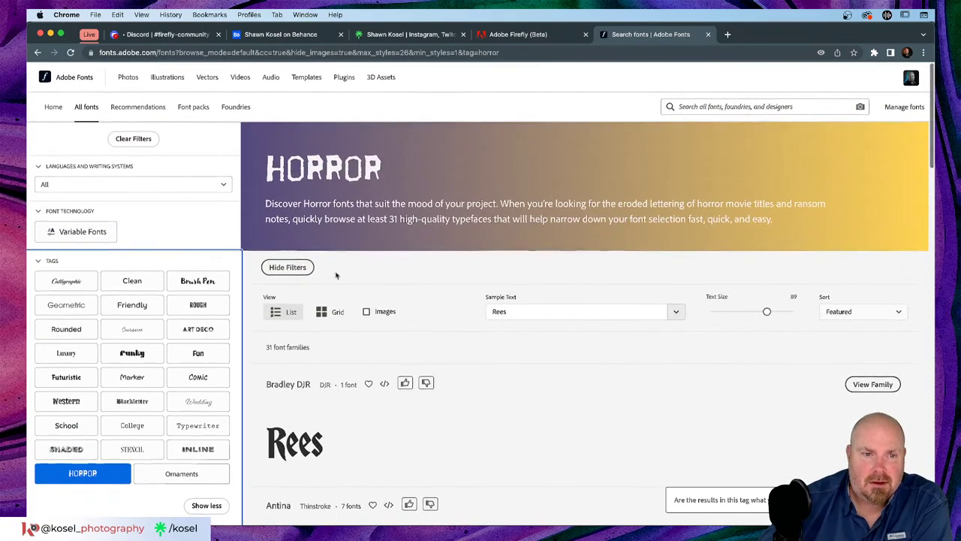
pyautogui.click(516, 312)
pyautogui.moveTo(516, 312); pyautogui.dragTo(459, 310)
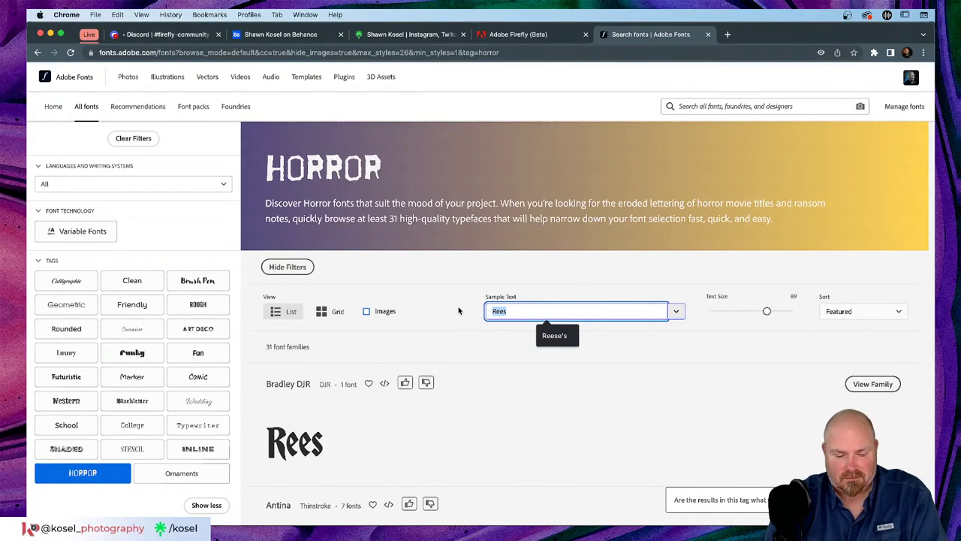
pyautogui.write('Deadlin')
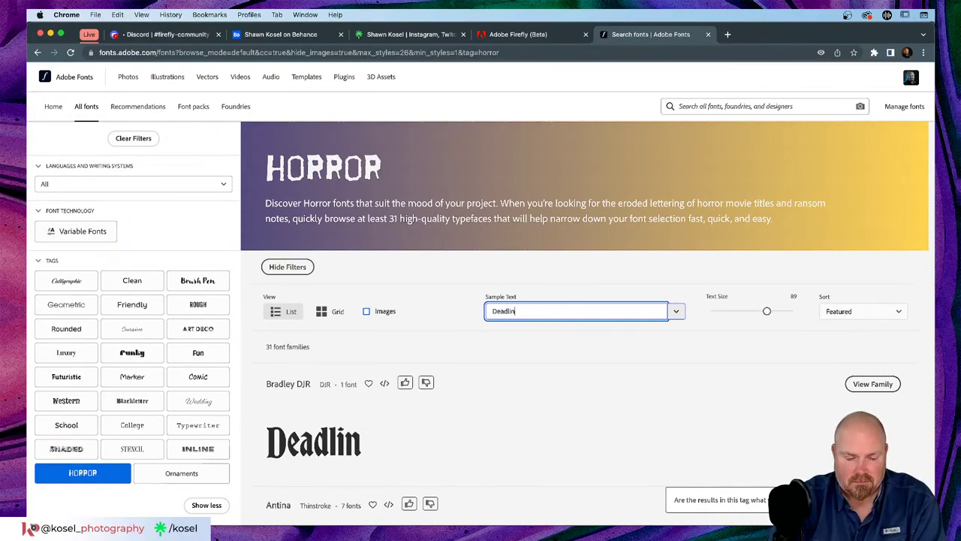
pyautogui.write('e')
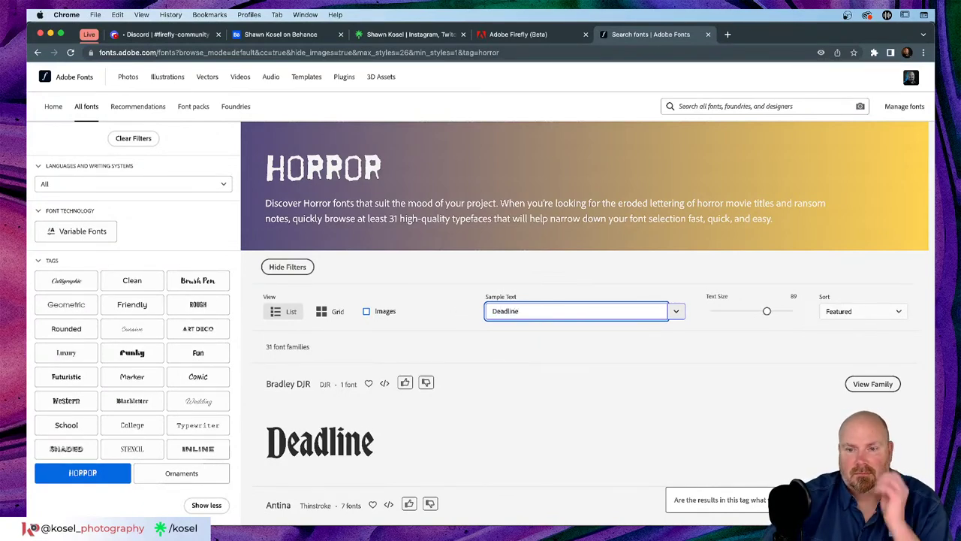
pyautogui.scroll(-3, 491, 290)
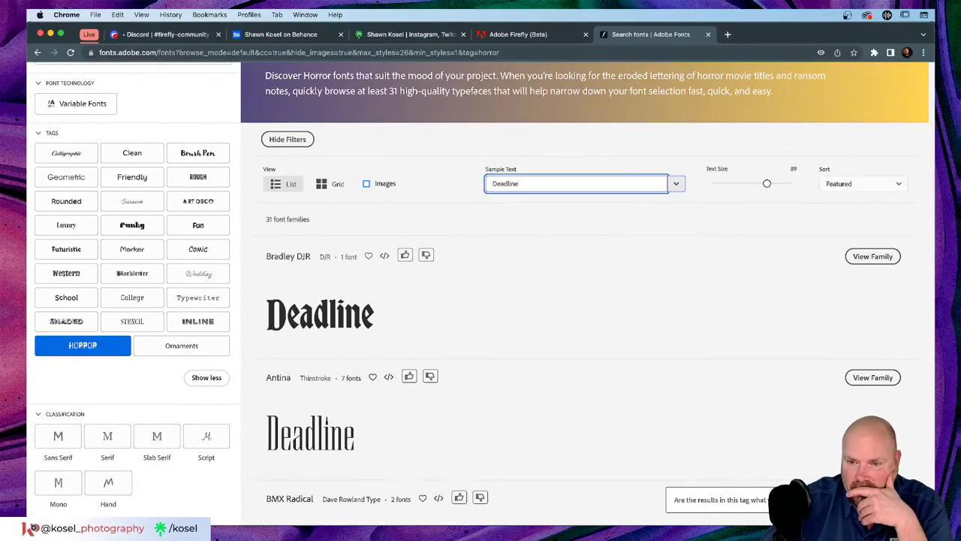
pyautogui.press('Return')
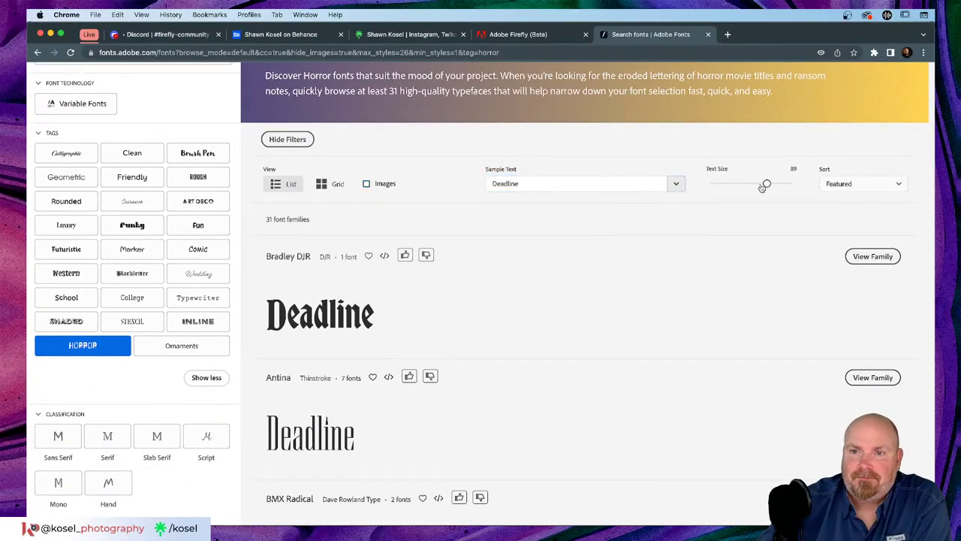
pyautogui.moveTo(768, 184); pyautogui.dragTo(788, 184)
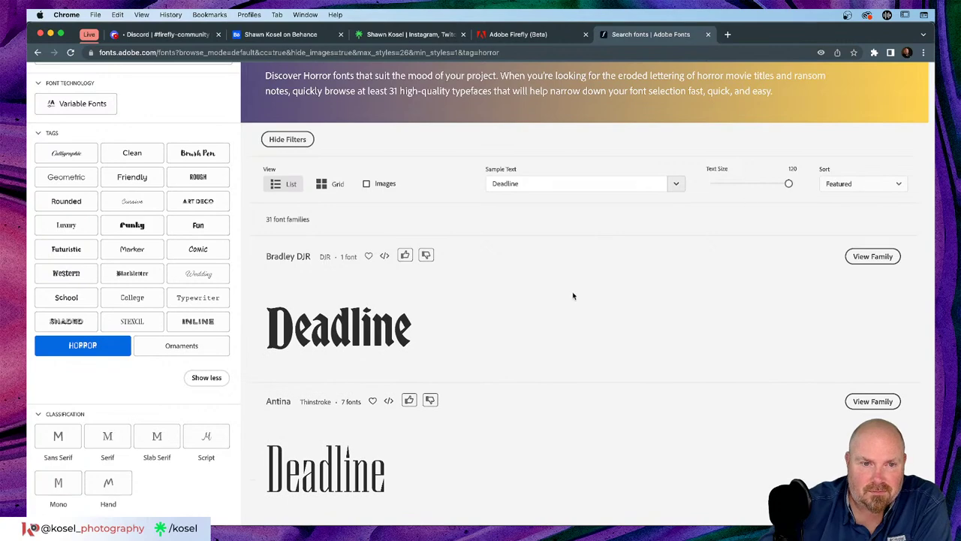
# Examine the "Deadline" previews of the Horror fonts on the first results page.
pyautogui.scroll(-1, 559, 299)
pyautogui.scroll(-4, 561, 296)
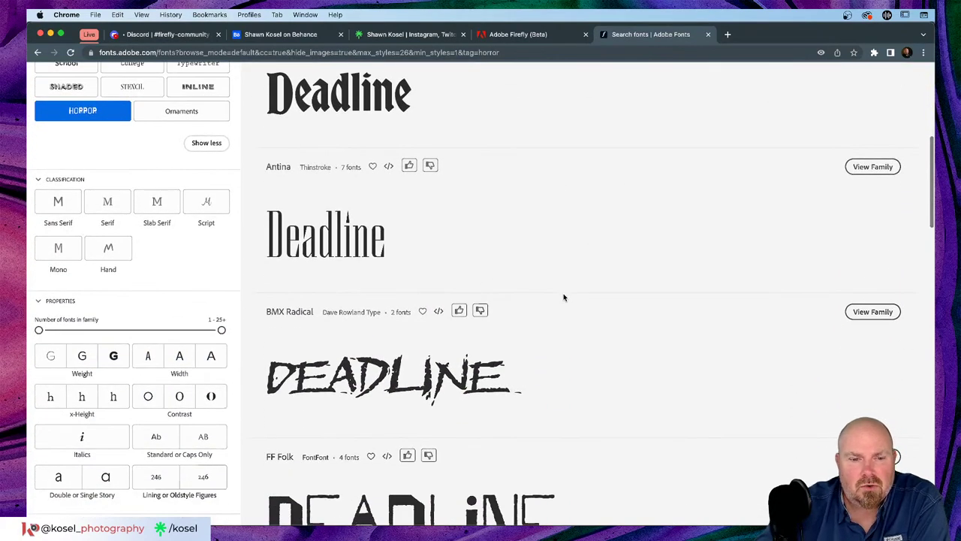
pyautogui.scroll(-2, 564, 297)
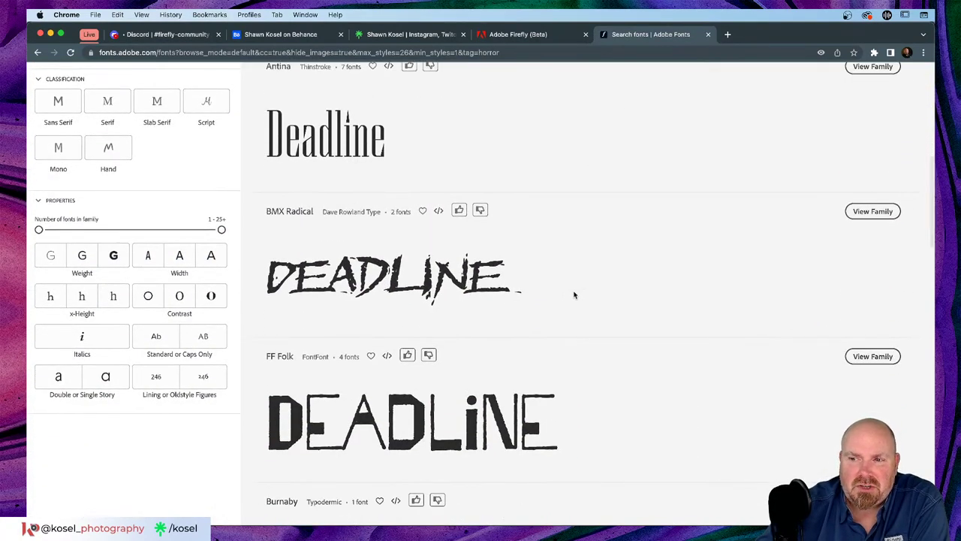
pyautogui.scroll(-4, 575, 295)
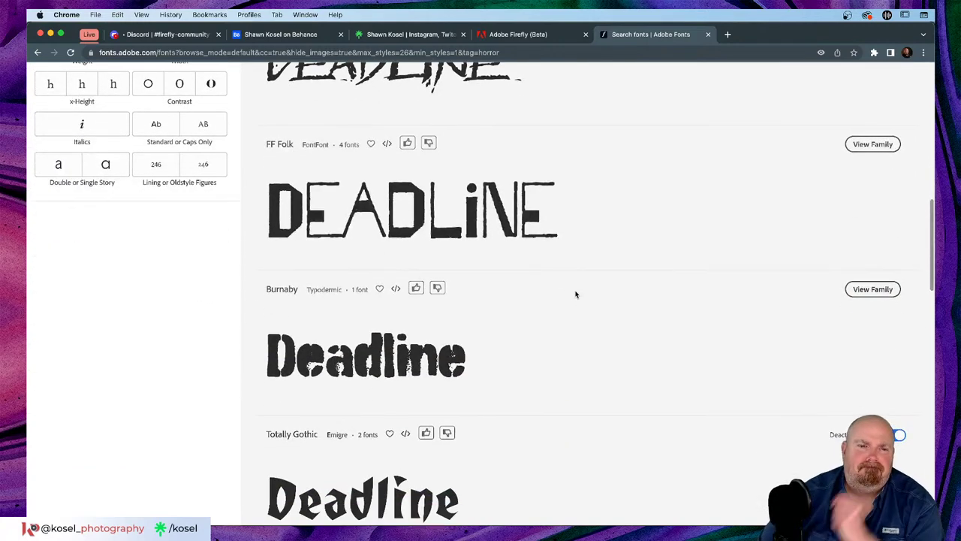
pyautogui.scroll(-5, 576, 294)
pyautogui.scroll(3, 578, 294)
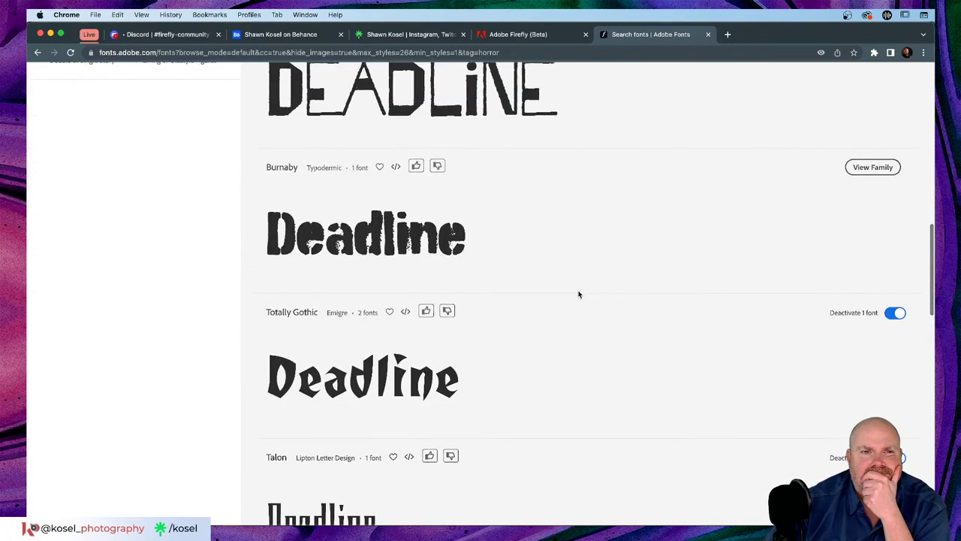
pyautogui.scroll(-5, 578, 294)
pyautogui.scroll(-4, 579, 295)
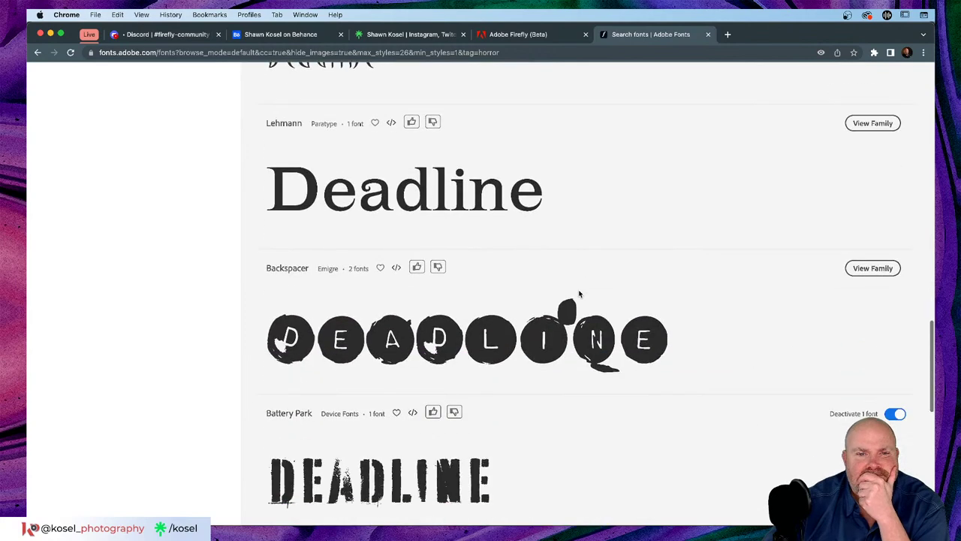
pyautogui.scroll(-2, 579, 294)
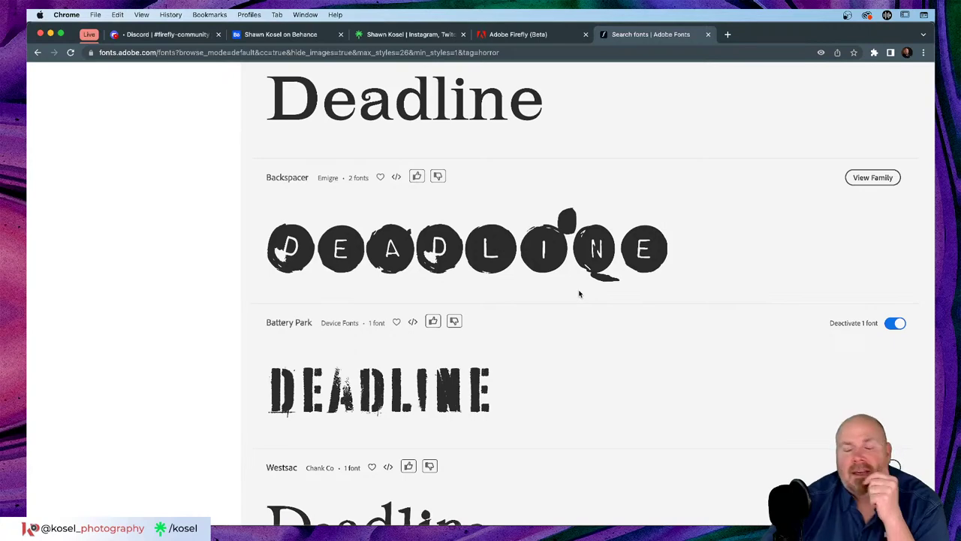
pyautogui.scroll(-3, 579, 294)
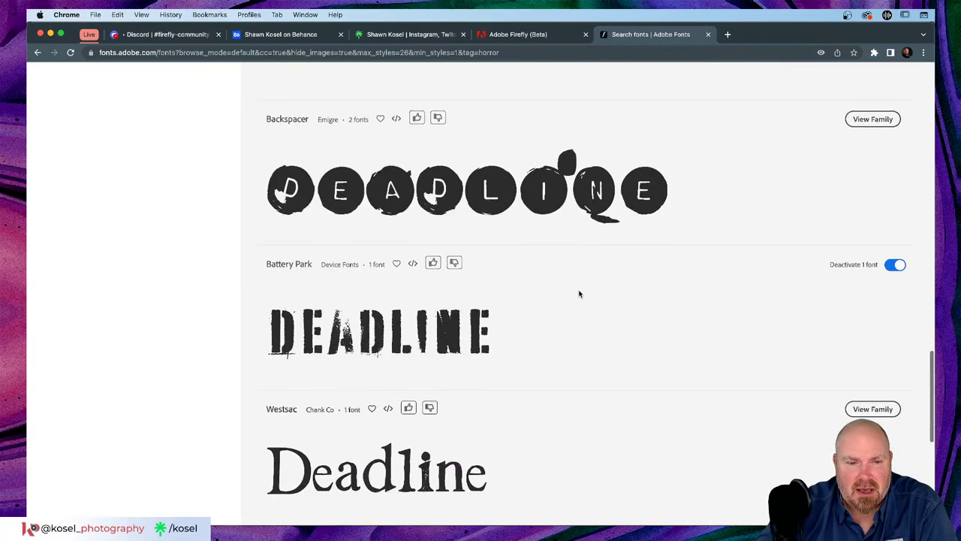
pyautogui.scroll(-4, 579, 295)
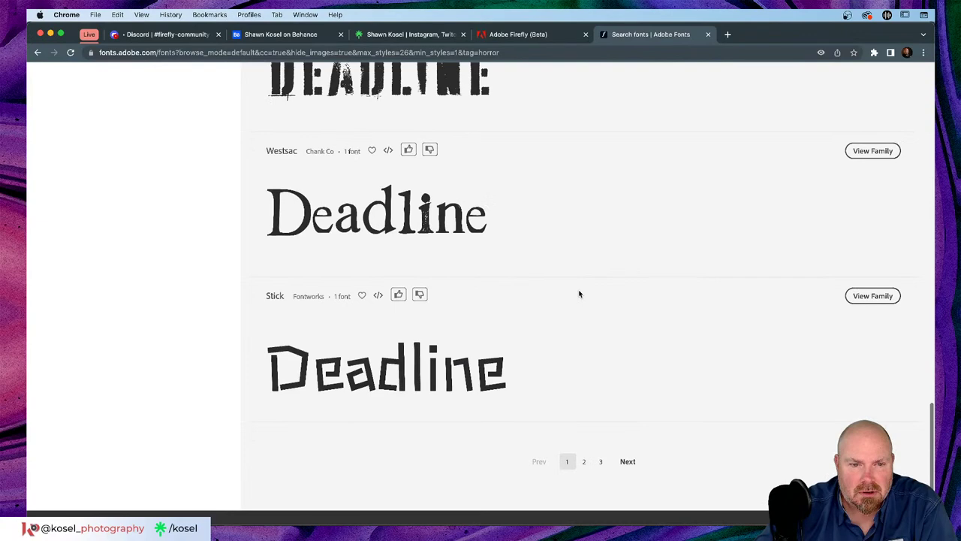
# Go to the second page of Horror fonts and examine their "Deadline" previews.
pyautogui.click(626, 460)
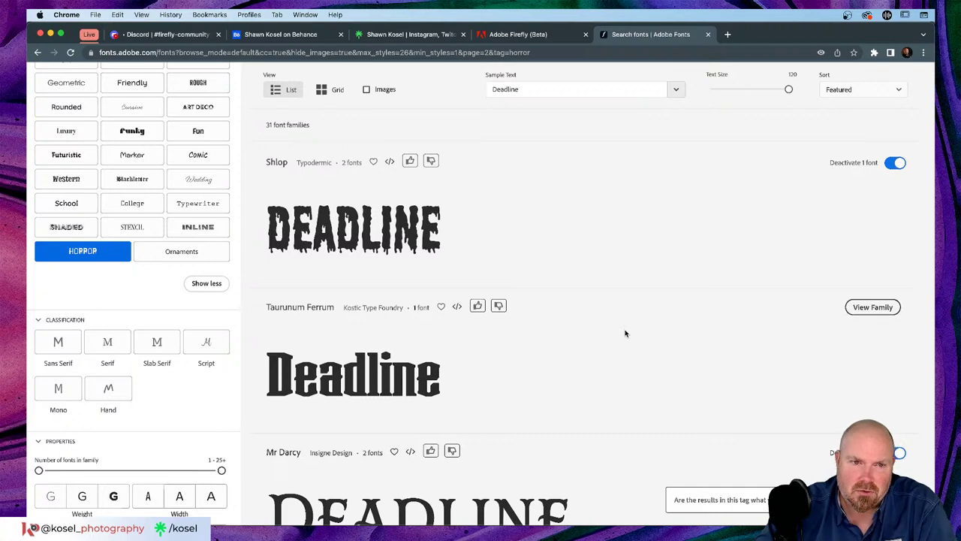
pyautogui.scroll(-2, 627, 335)
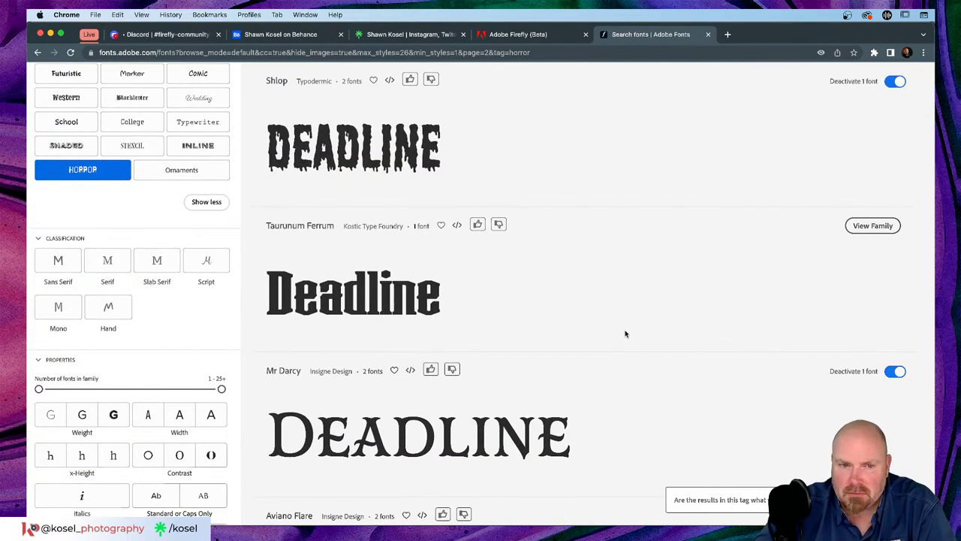
pyautogui.scroll(-12, 626, 333)
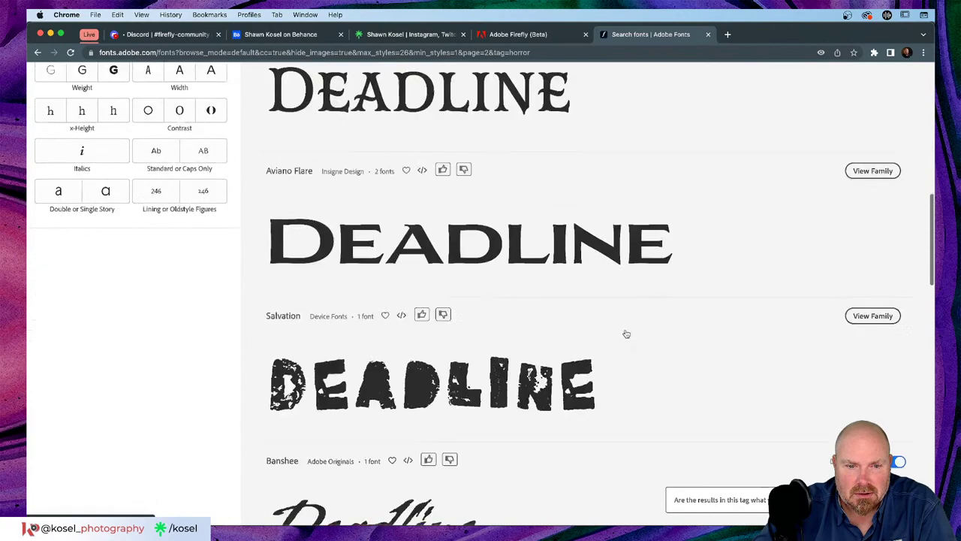
pyautogui.scroll(-8, 626, 334)
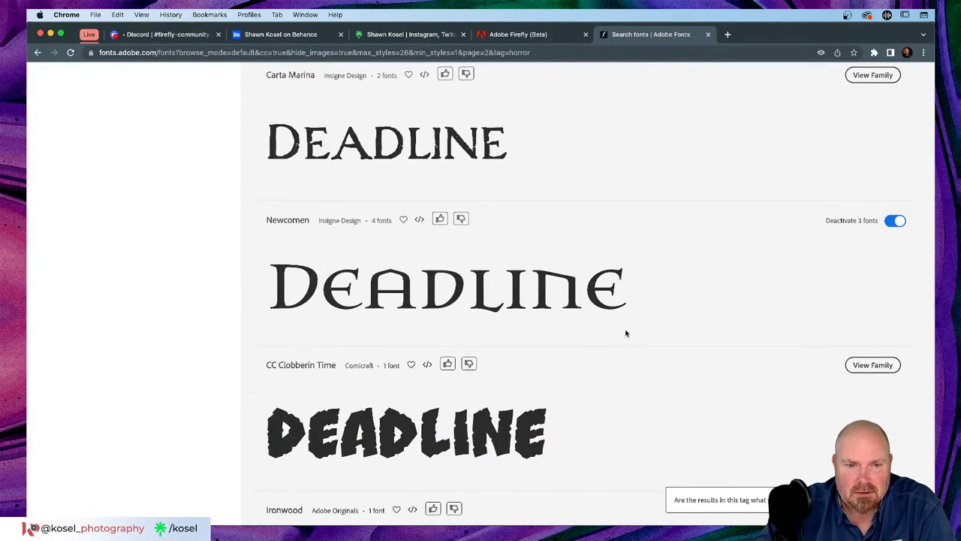
# Switch to Photoshop and change the font of the whole "Deadline cometh" text to Blonde Fraktur.
pyautogui.press('super+Tab')
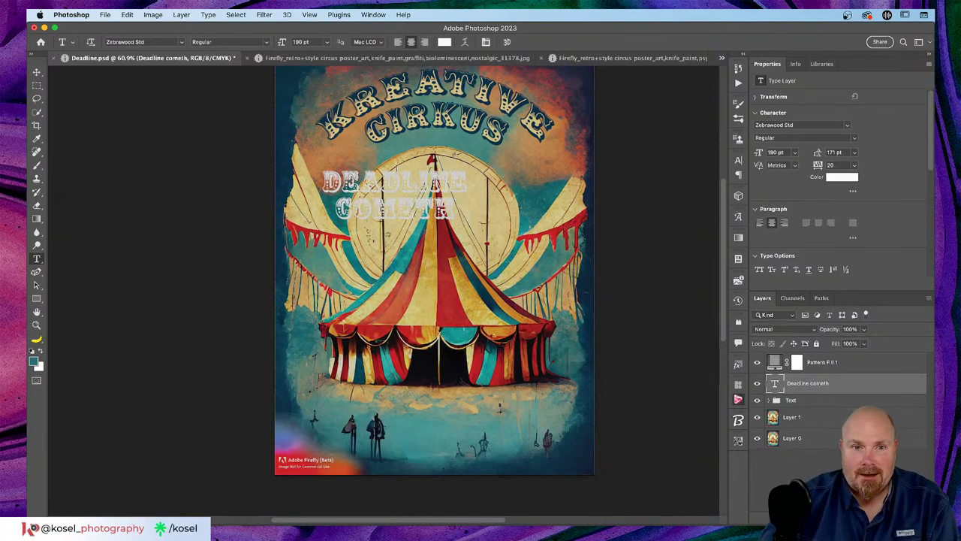
pyautogui.click(402, 178)
pyautogui.press('super+a')
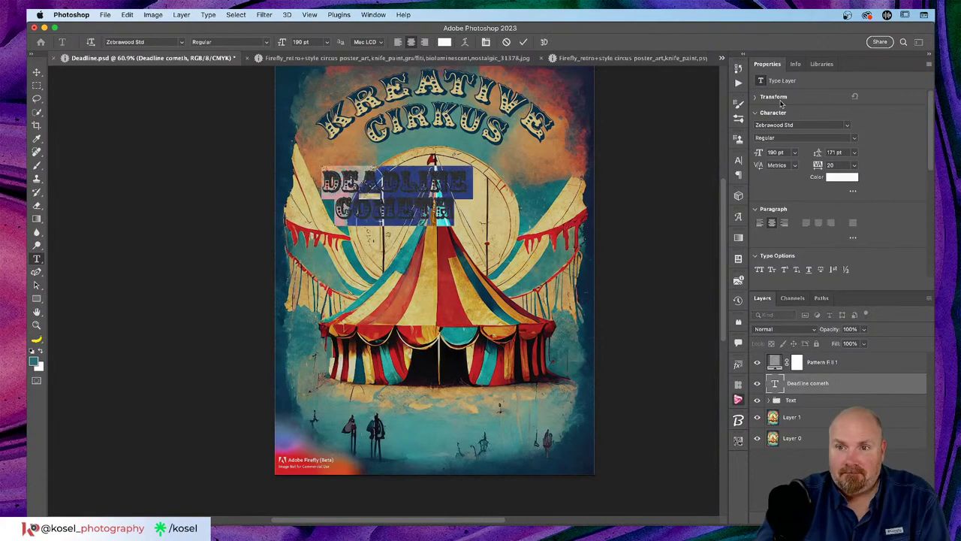
pyautogui.click(814, 124)
pyautogui.write('fr')
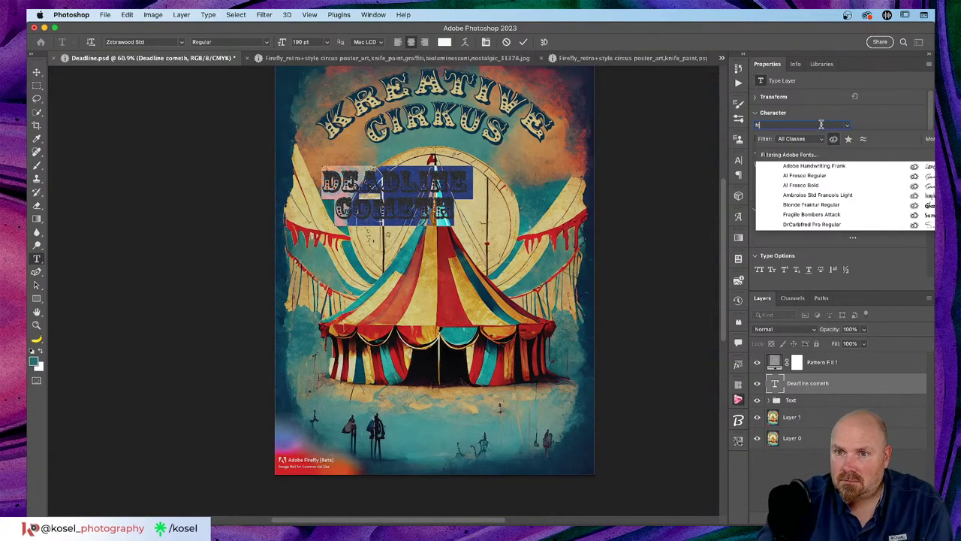
pyautogui.click(815, 204)
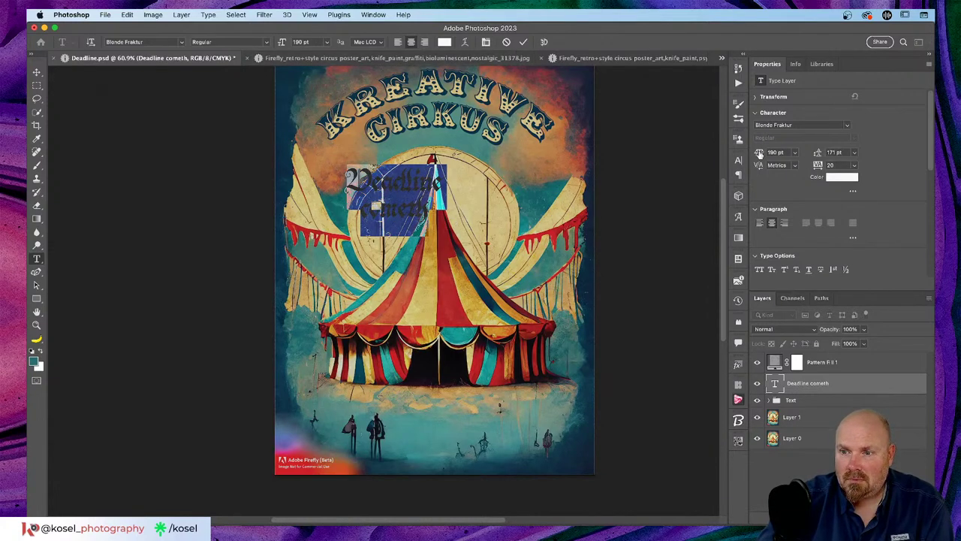
# Set the "Deadline cometh" text to 326 pt with 248 pt leading and move it over the tent's base.
pyautogui.moveTo(757, 156); pyautogui.dragTo(856, 153)
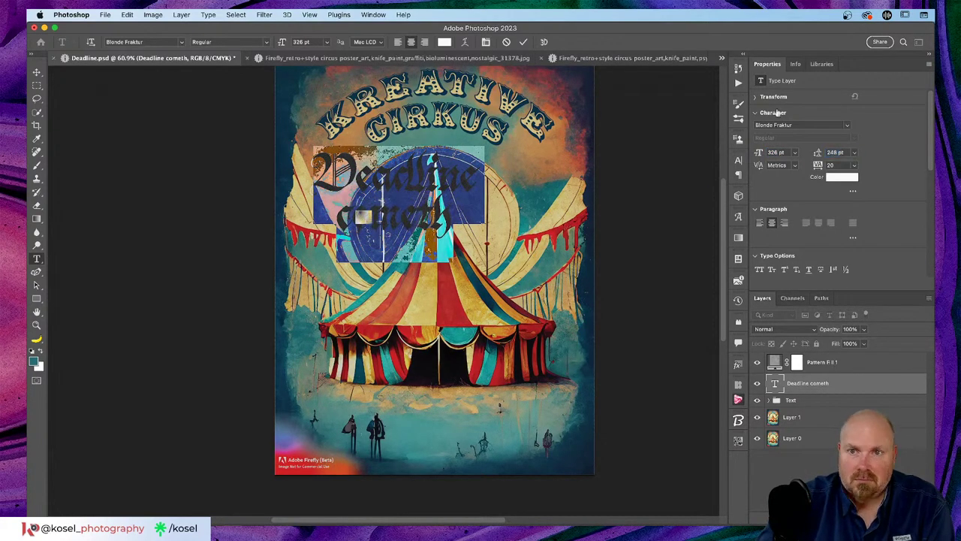
pyautogui.click(523, 42)
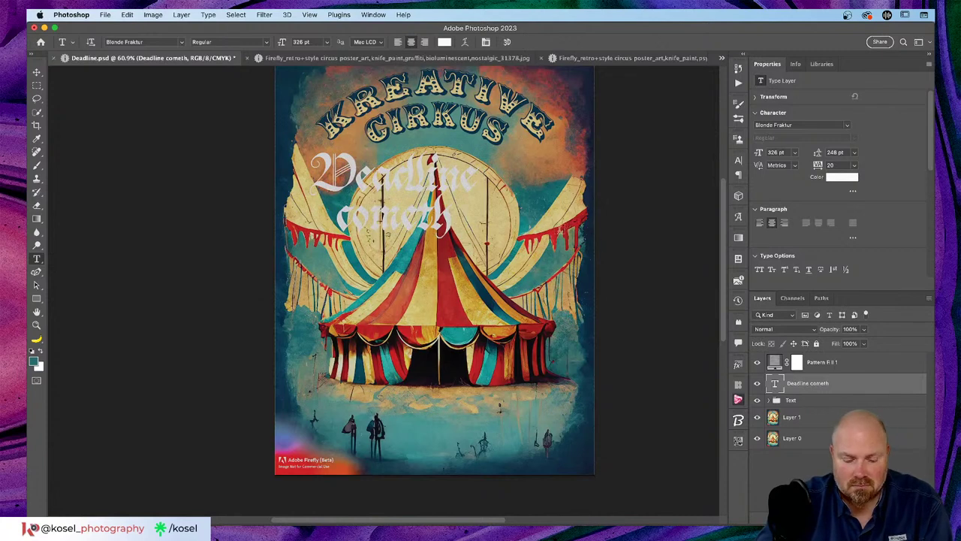
pyautogui.press('v')
pyautogui.moveTo(412, 183); pyautogui.dragTo(470, 335)
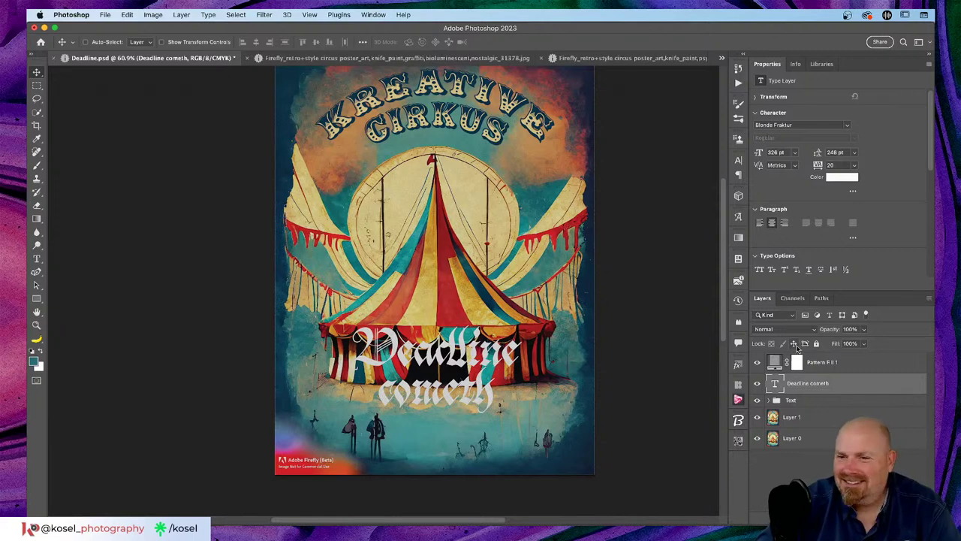
# Recolor the "Deadline cometh" text to near-black 151515 and move it up over the tent's striped roof.
pyautogui.click(855, 178)
pyautogui.moveTo(676, 187); pyautogui.dragTo(605, 232)
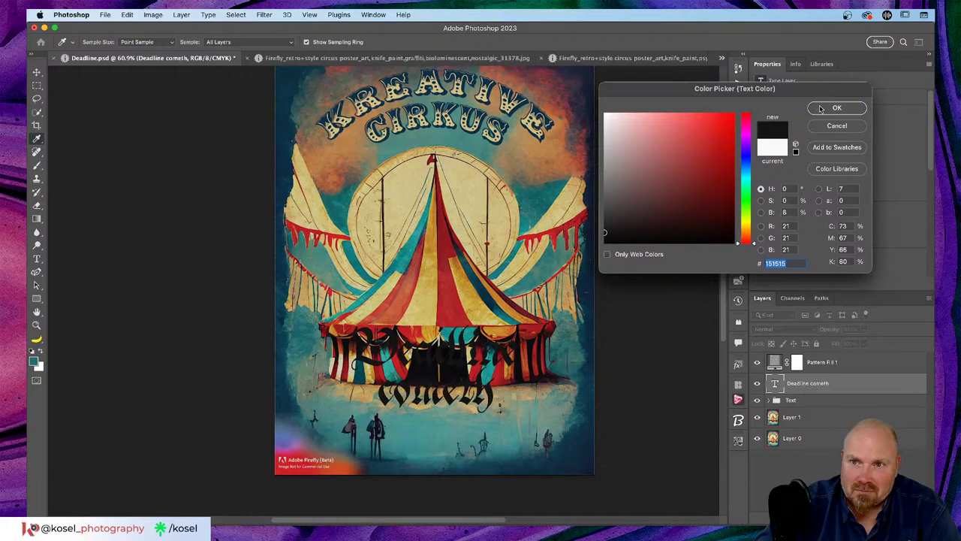
pyautogui.click(835, 108)
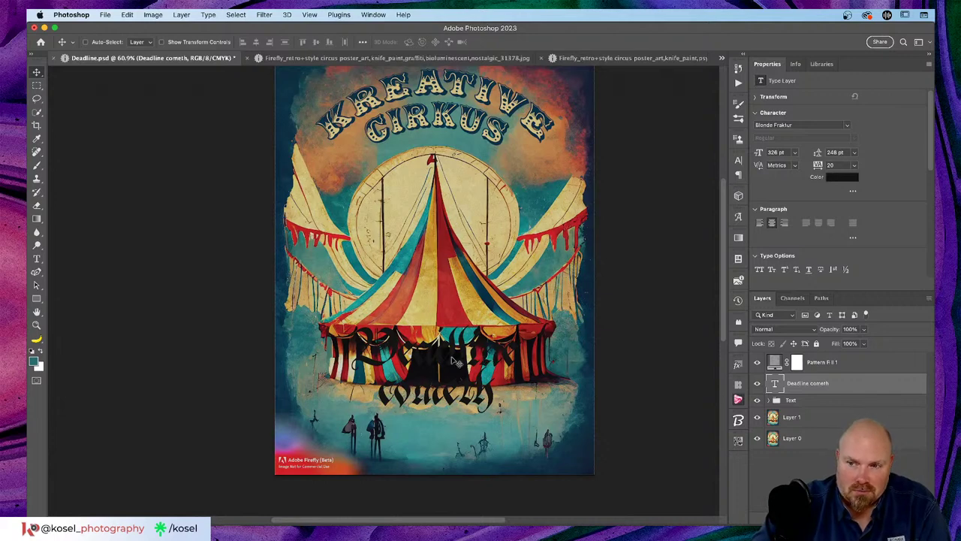
pyautogui.moveTo(463, 352); pyautogui.dragTo(472, 248)
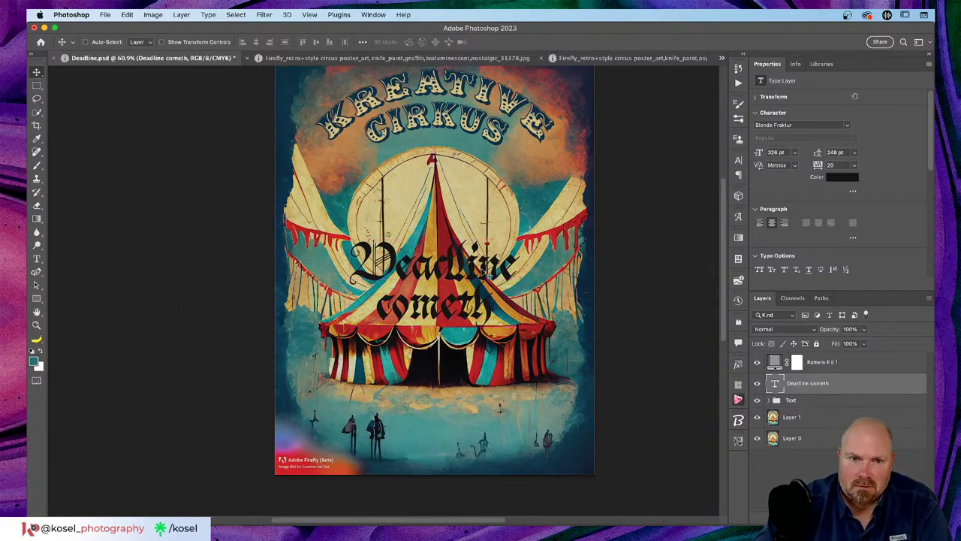
# Move the "Deadline cometh" text below the tent and reduce its font size to 281 pt.
pyautogui.moveTo(470, 276); pyautogui.dragTo(482, 414)
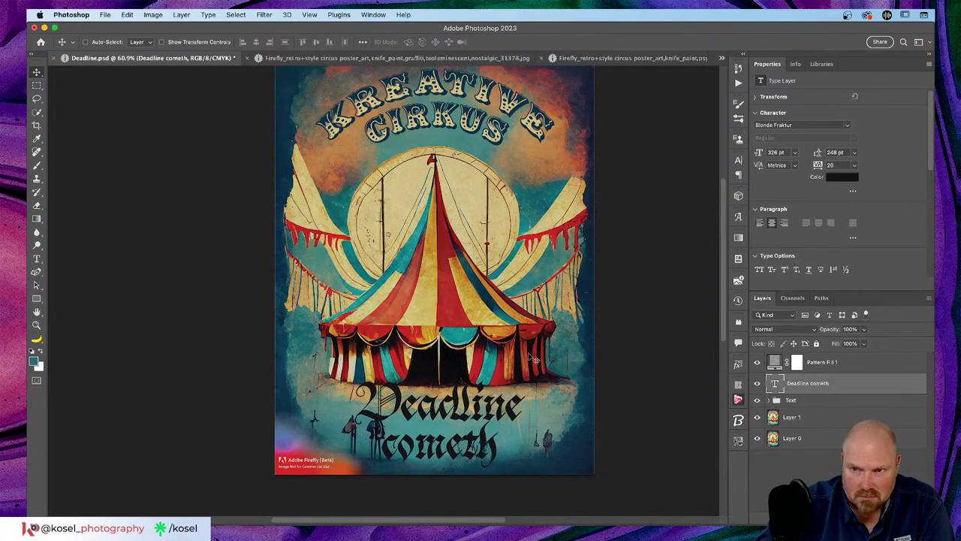
pyautogui.press('t')
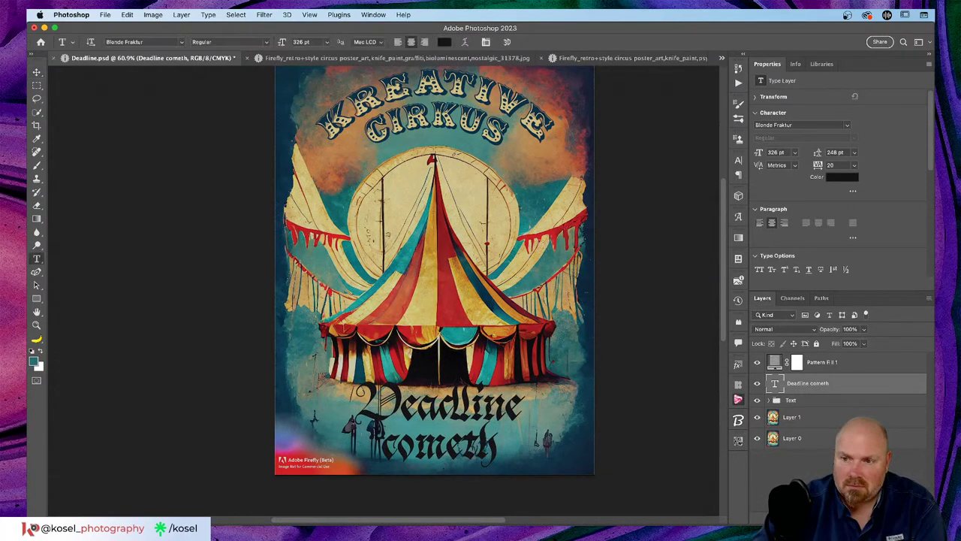
pyautogui.click(446, 473)
pyautogui.hotkey('ctrl', 'a')
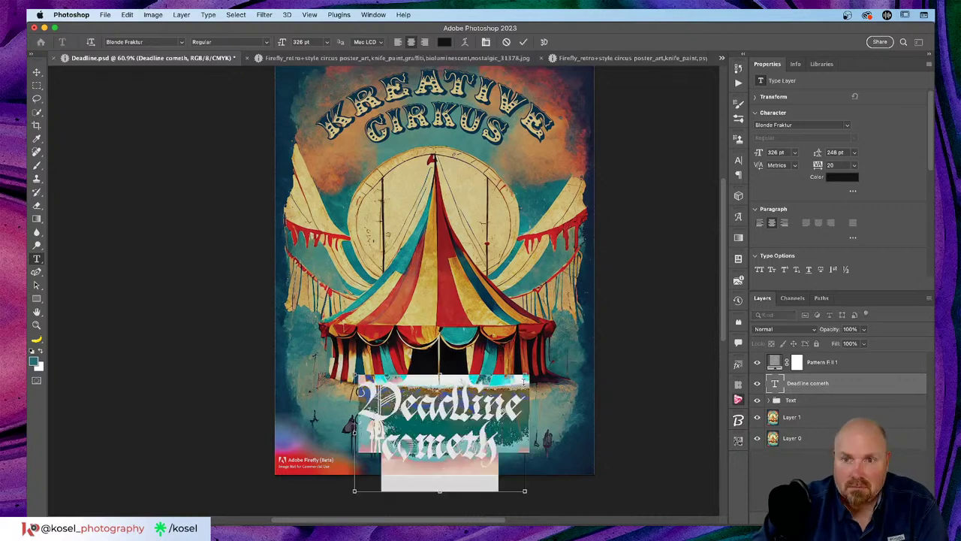
pyautogui.moveTo(761, 152); pyautogui.dragTo(738, 159)
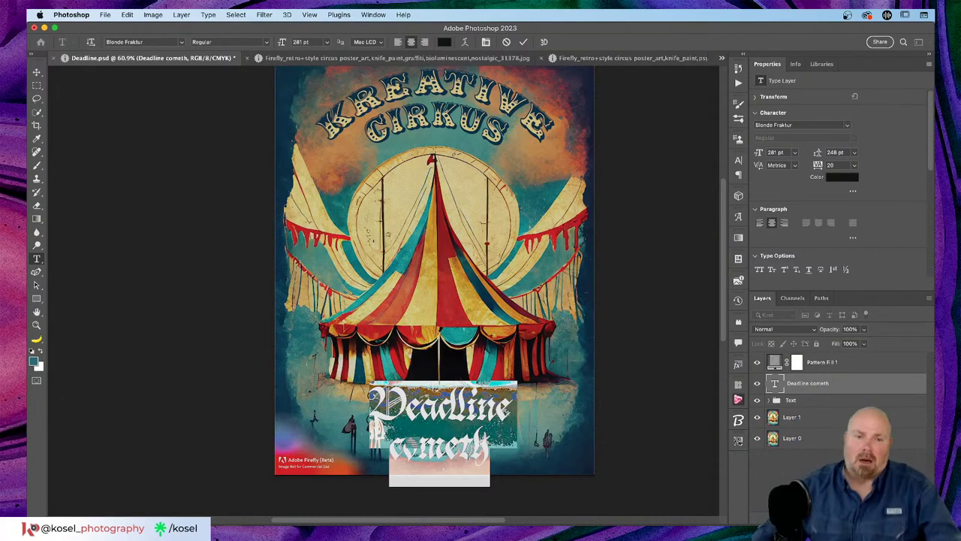
pyautogui.click(637, 355)
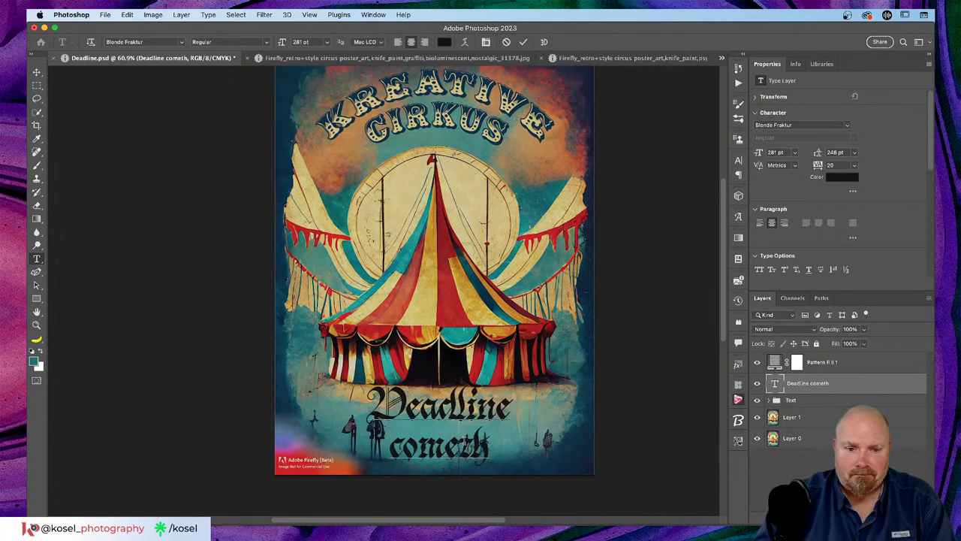
# Delete the word "cometh" so the text layer reads only "Deadline".
pyautogui.moveTo(492, 449); pyautogui.dragTo(339, 457)
pyautogui.press('BackSpace')
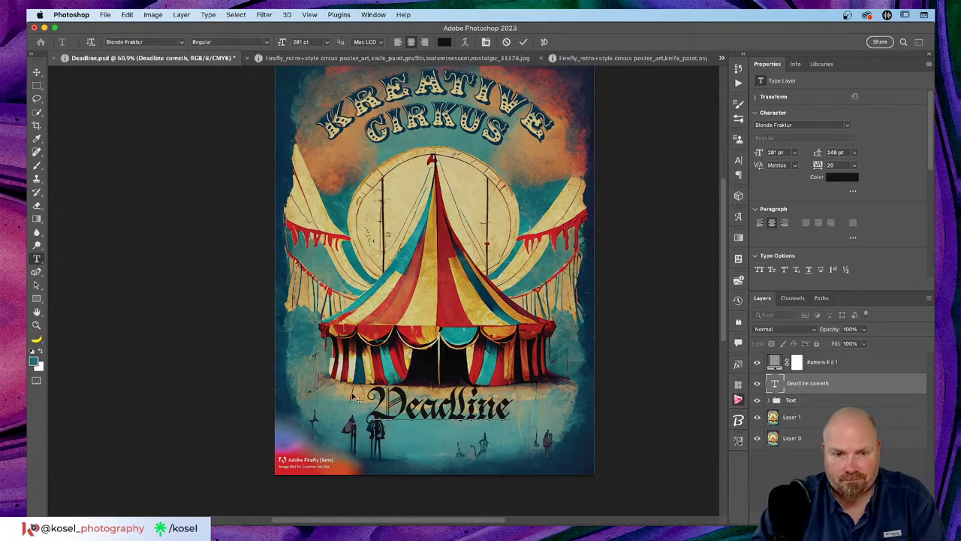
pyautogui.click(523, 42)
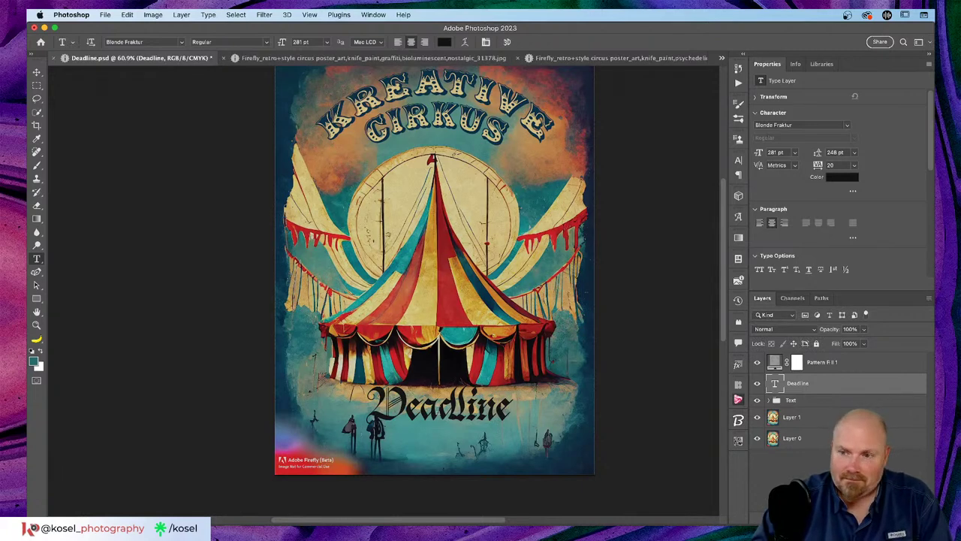
# Move the "Deadline" text up over the pale circle behind the tent's peak and turn off the CMYK proof preview.
pyautogui.press('v')
pyautogui.moveTo(443, 409); pyautogui.dragTo(432, 180)
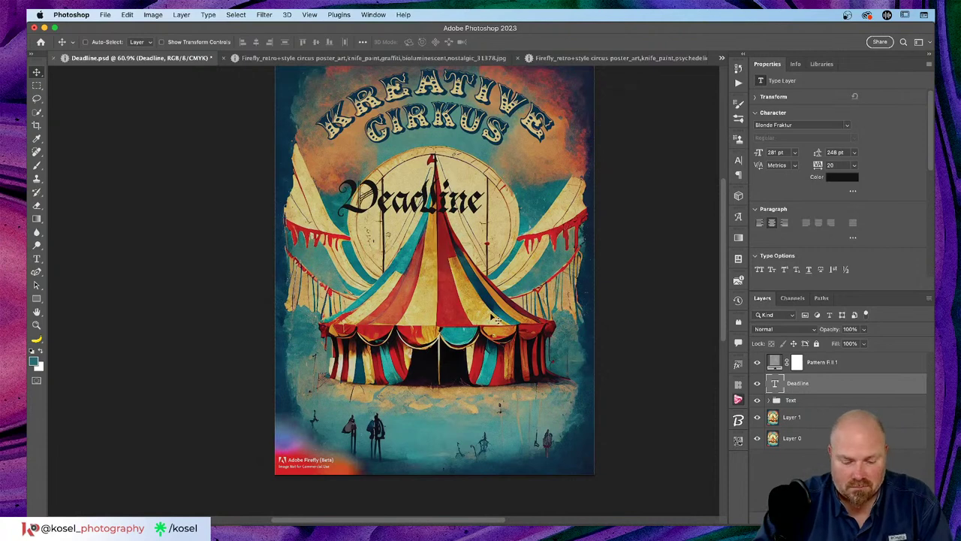
pyautogui.press('super+y')
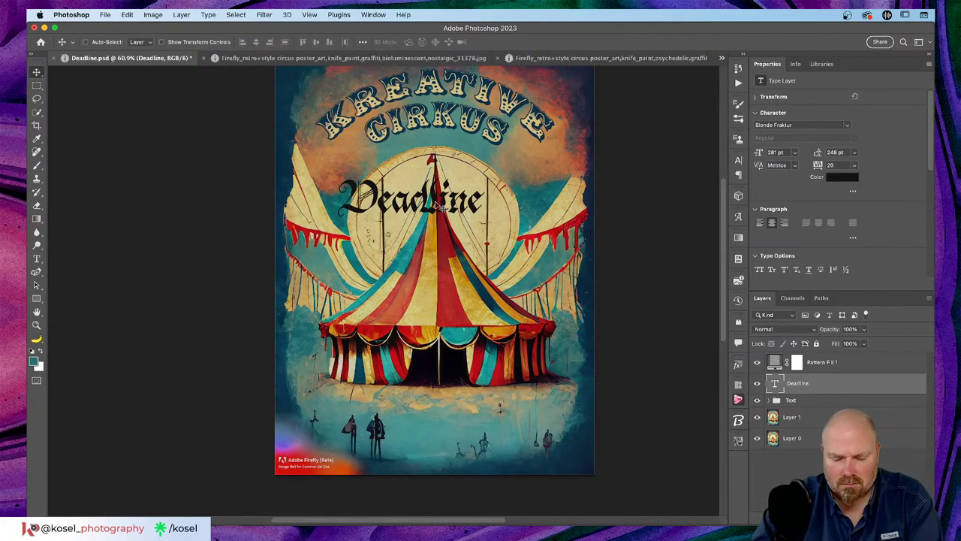
# Scale the "Deadline" text to about 70% and rotate it to about -57° along the tent's left slope inside the circle.
pyautogui.press('super+t')
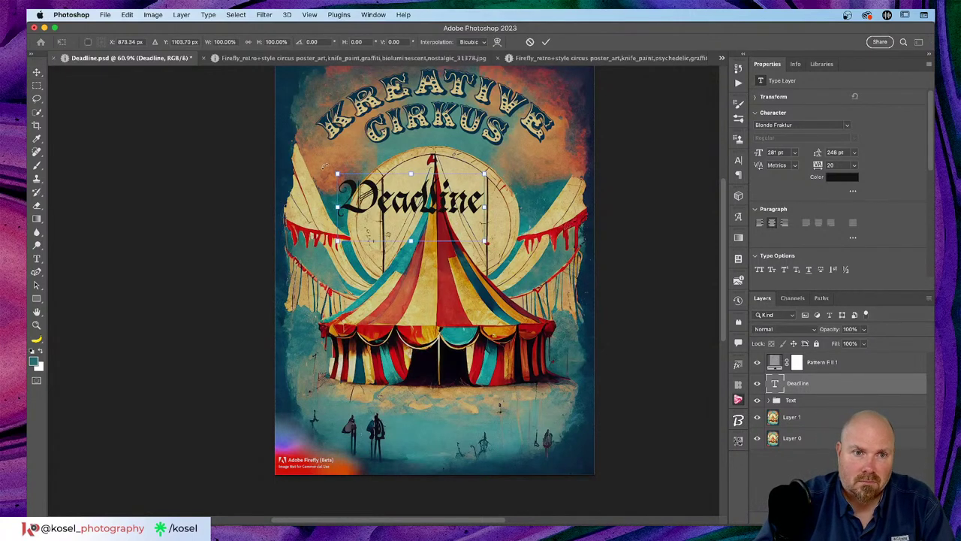
pyautogui.moveTo(325, 171); pyautogui.dragTo(331, 239)
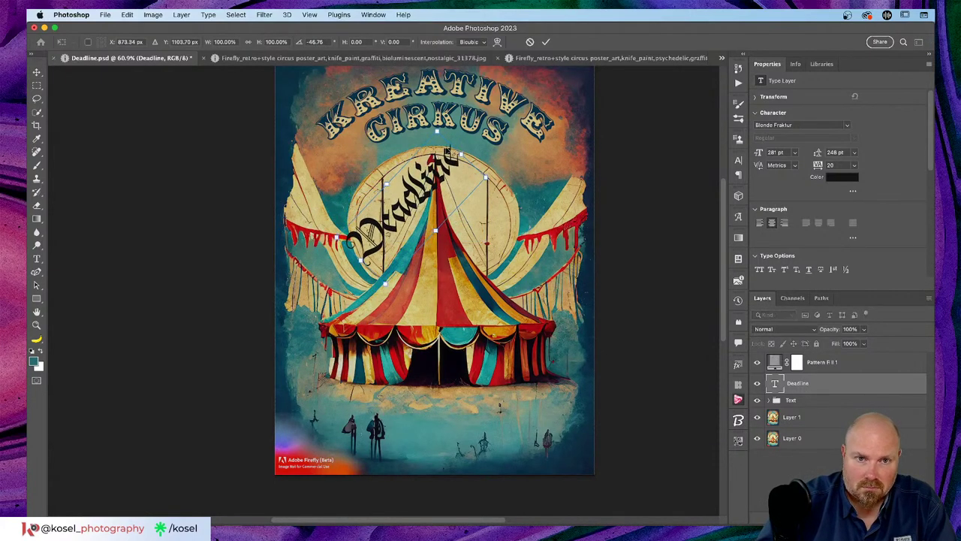
pyautogui.moveTo(460, 154); pyautogui.dragTo(398, 179)
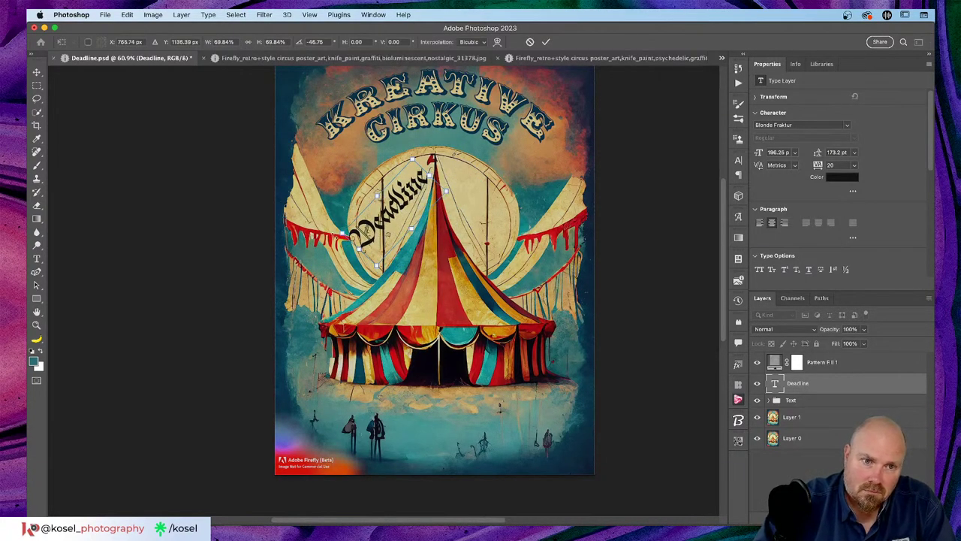
pyautogui.moveTo(344, 234); pyautogui.dragTo(364, 233)
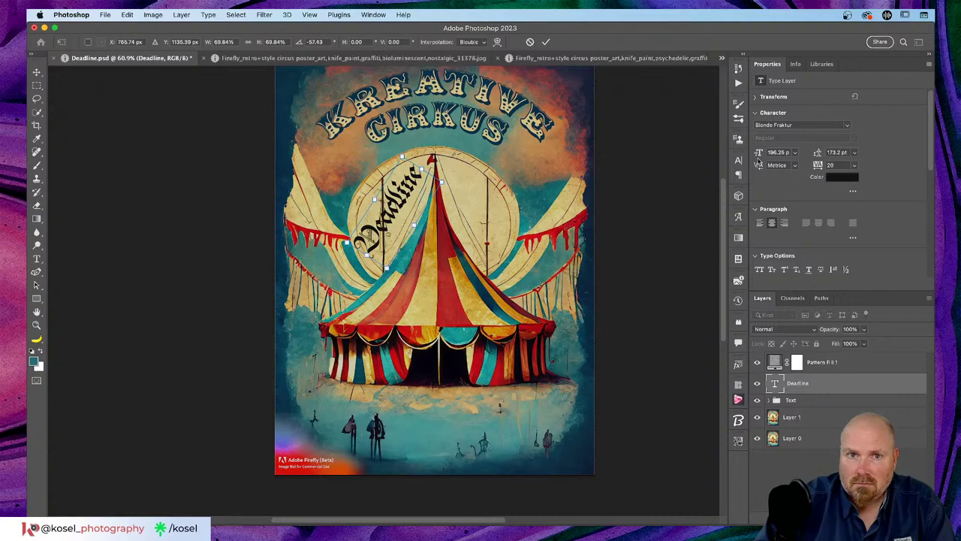
pyautogui.click(545, 42)
# Recolor the "Deadline" text to red b81816, sampled from the bunting.
pyautogui.click(841, 177)
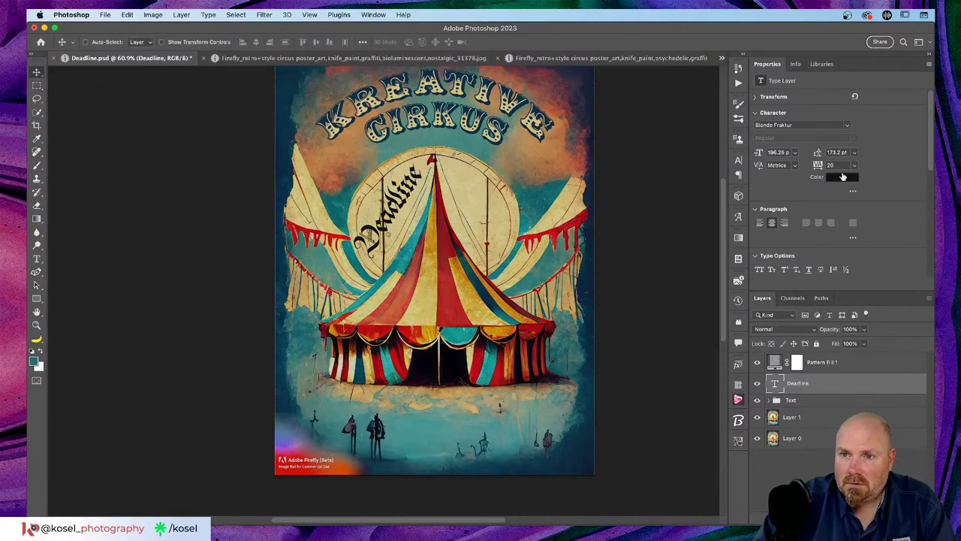
pyautogui.click(568, 222)
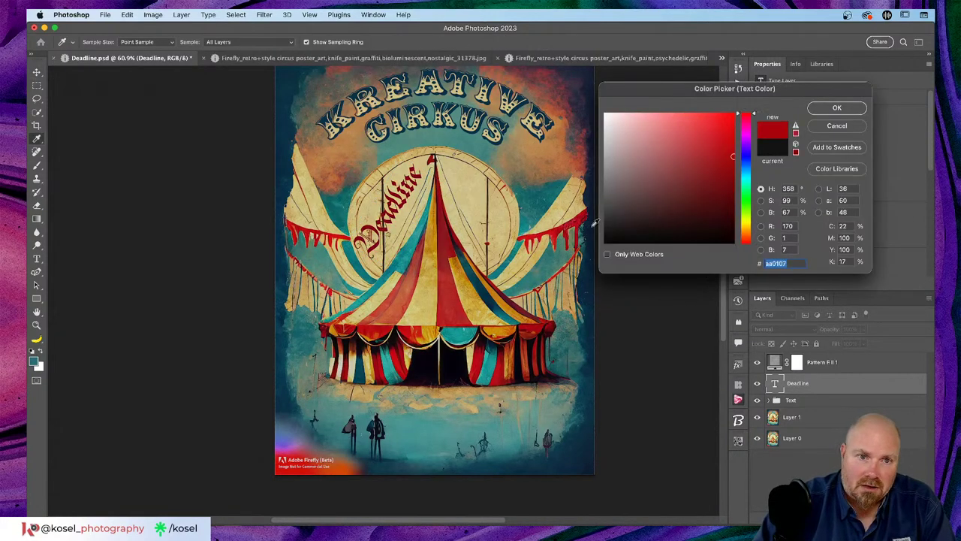
pyautogui.click(327, 227)
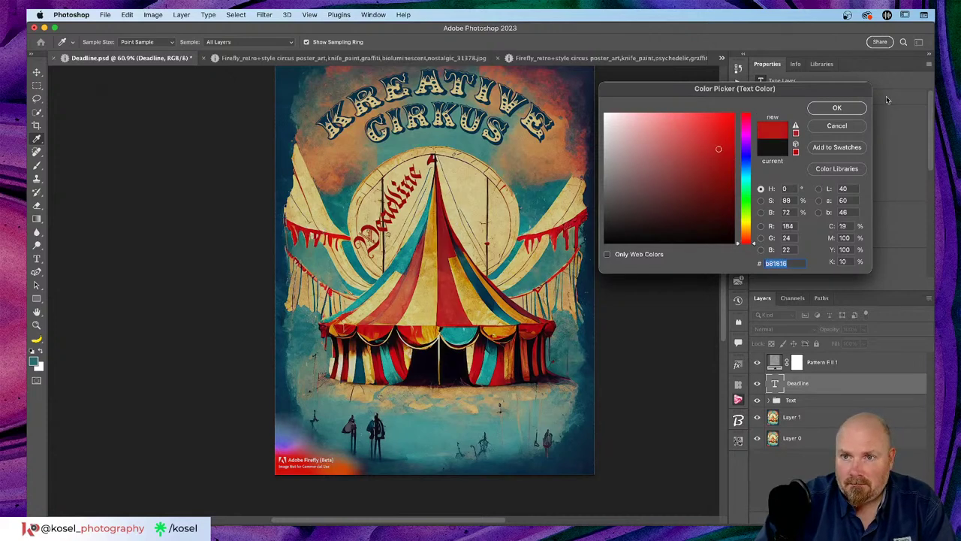
pyautogui.click(836, 108)
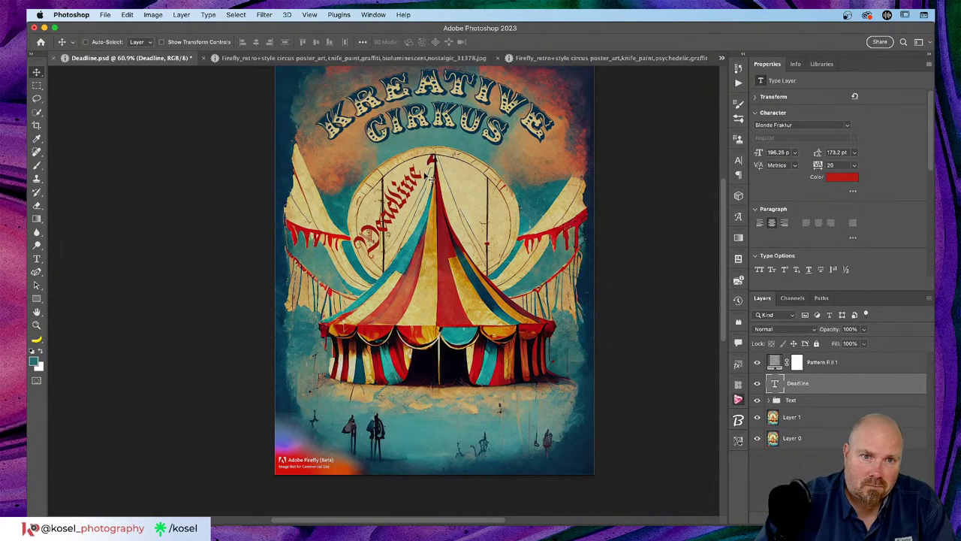
# Duplicate the slanted "Deadline" text onto the circle's right half and rotate the copy about 123° to follow the tent's right slope.
pyautogui.moveTo(405, 194); pyautogui.dragTo(410, 166)
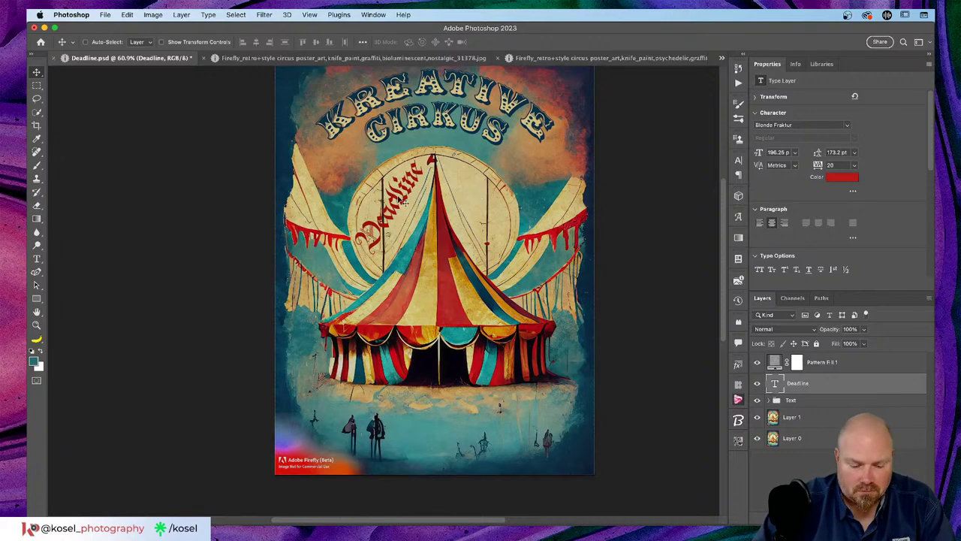
pyautogui.moveTo(394, 203); pyautogui.dragTo(480, 210)
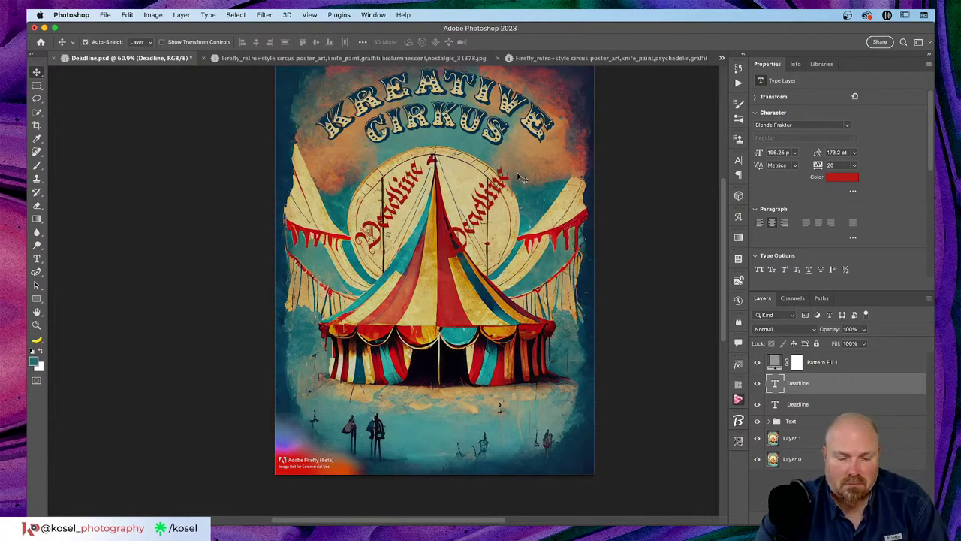
pyautogui.hotkey('ctrl', 't')
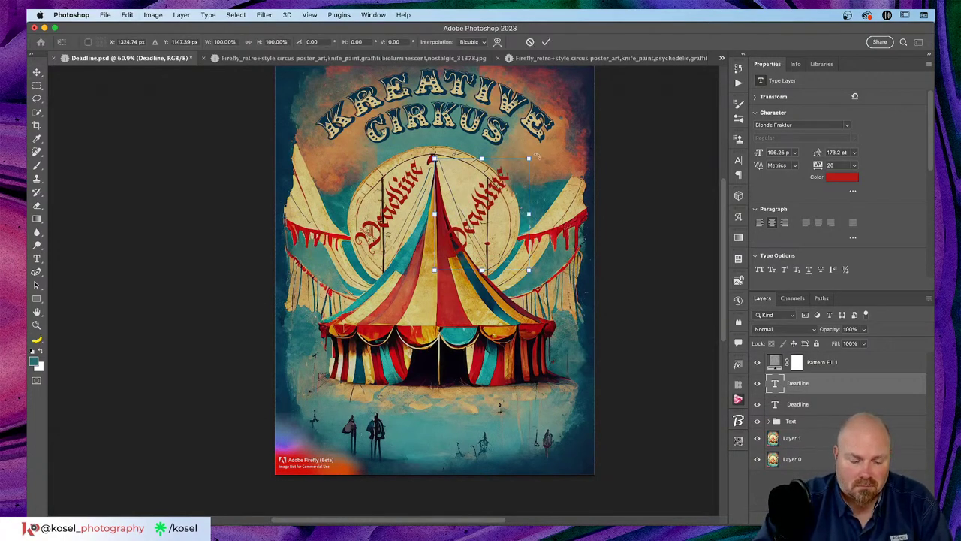
pyautogui.moveTo(537, 156); pyautogui.dragTo(526, 304)
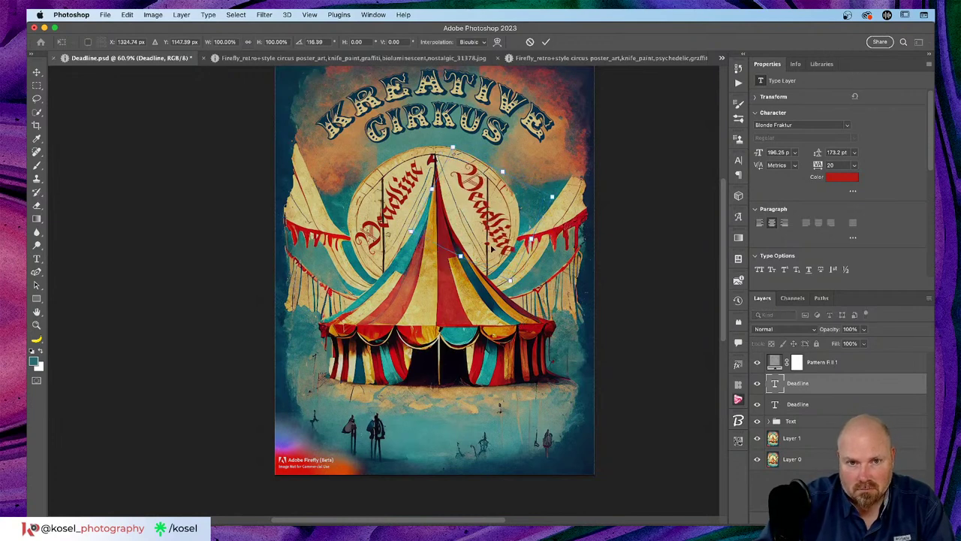
pyautogui.moveTo(506, 225); pyautogui.dragTo(497, 219)
pyautogui.moveTo(554, 190); pyautogui.dragTo(554, 196)
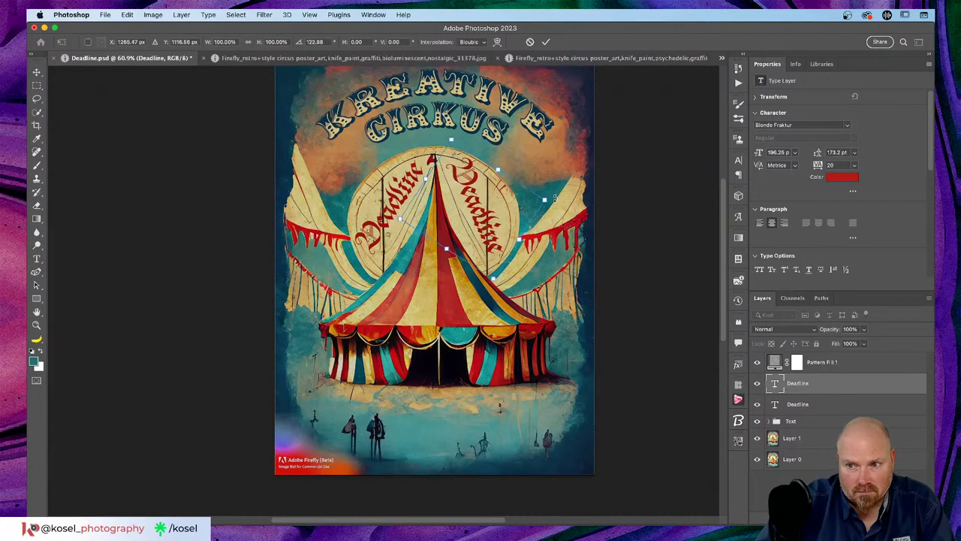
pyautogui.click(546, 41)
# Replace the wording of the right-hand "Deadline" copy with "Cometh".
pyautogui.press('t')
pyautogui.click(478, 211)
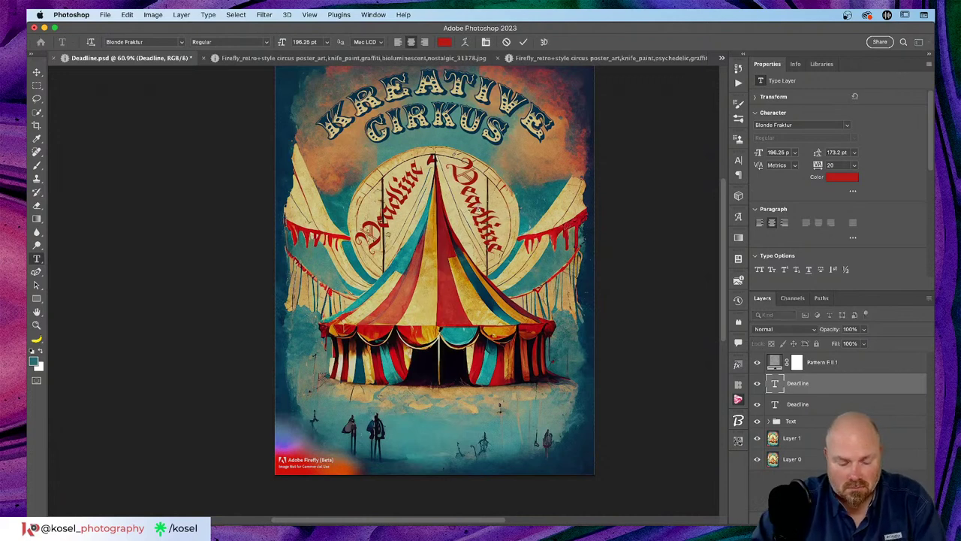
pyautogui.press('super+a')
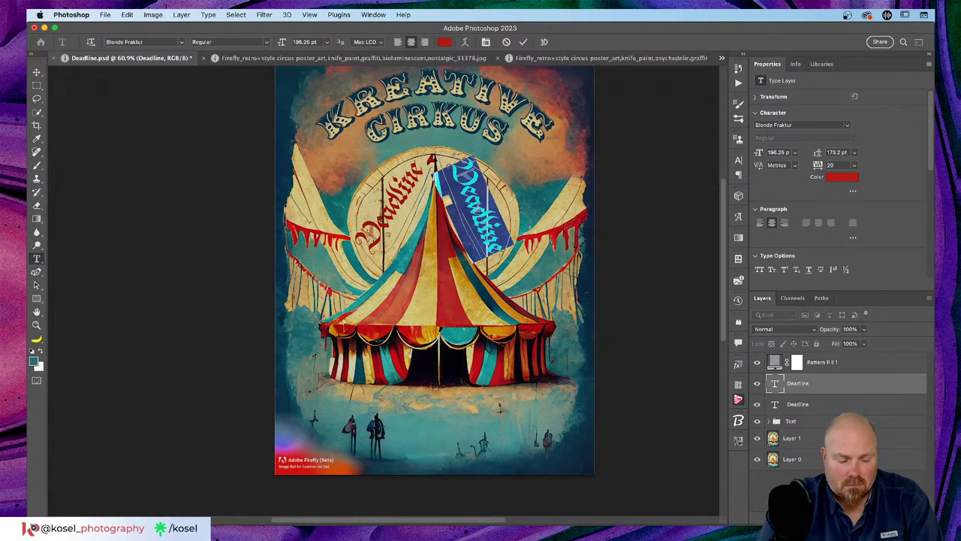
pyautogui.write('Come')
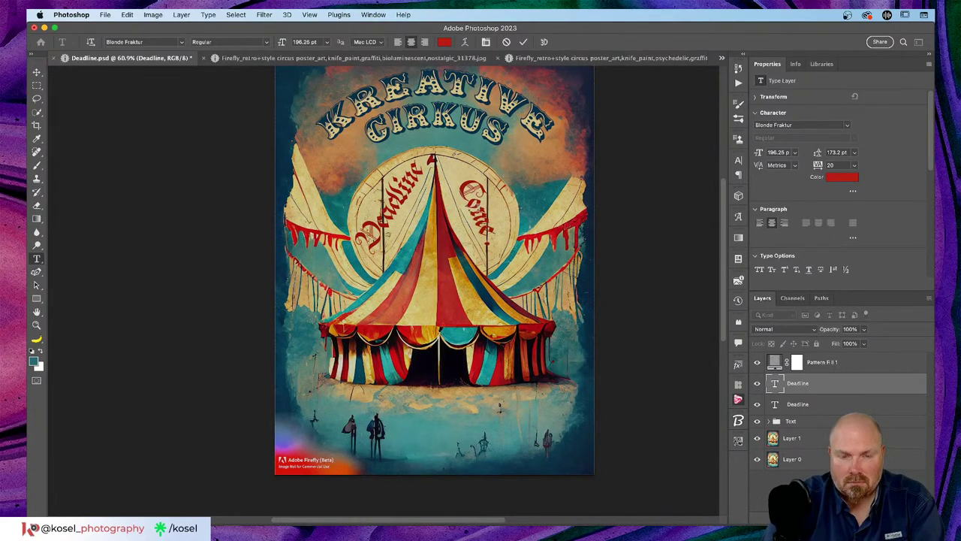
pyautogui.write('t')
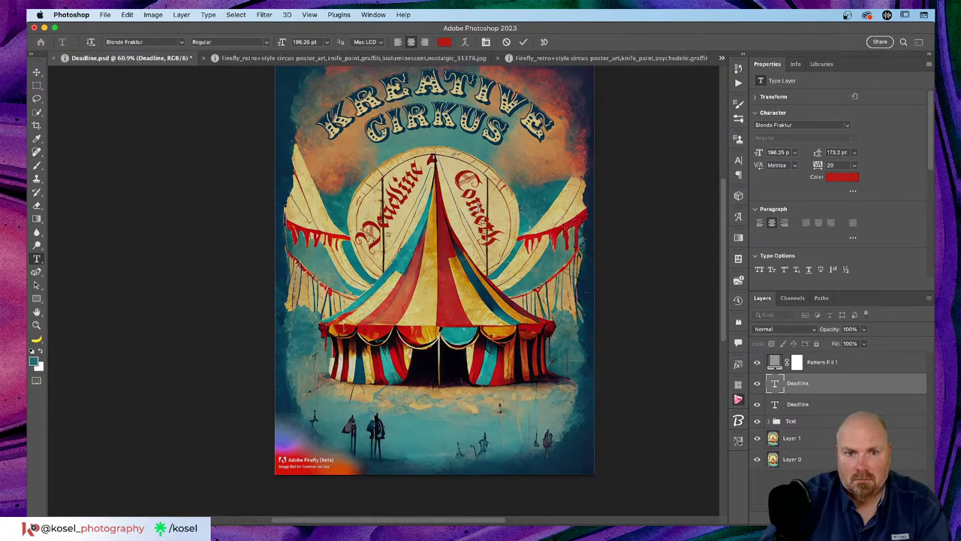
pyautogui.click(523, 41)
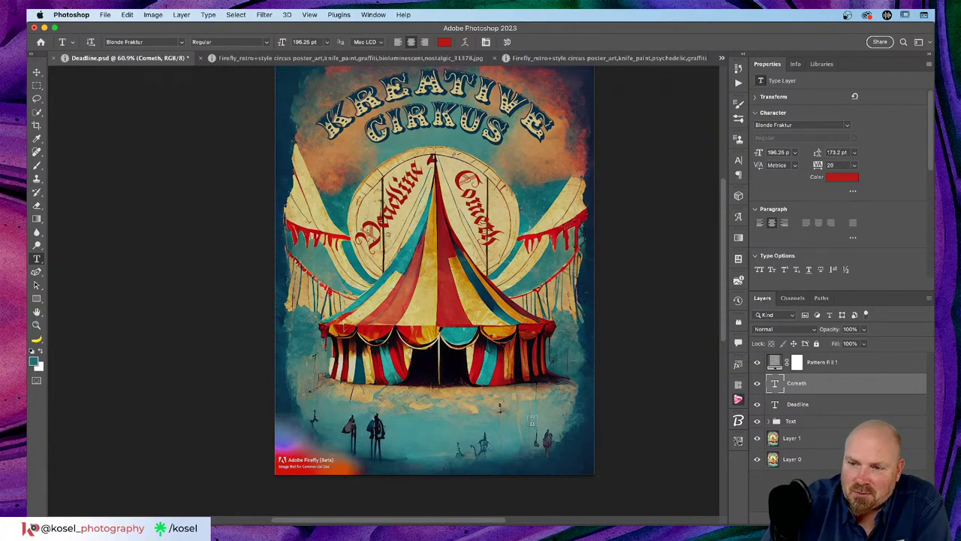
# Recolor the "Cometh" text to dark blue 0d3342, sampled from the poster's upper left edge.
pyautogui.scroll(1, 343, 327)
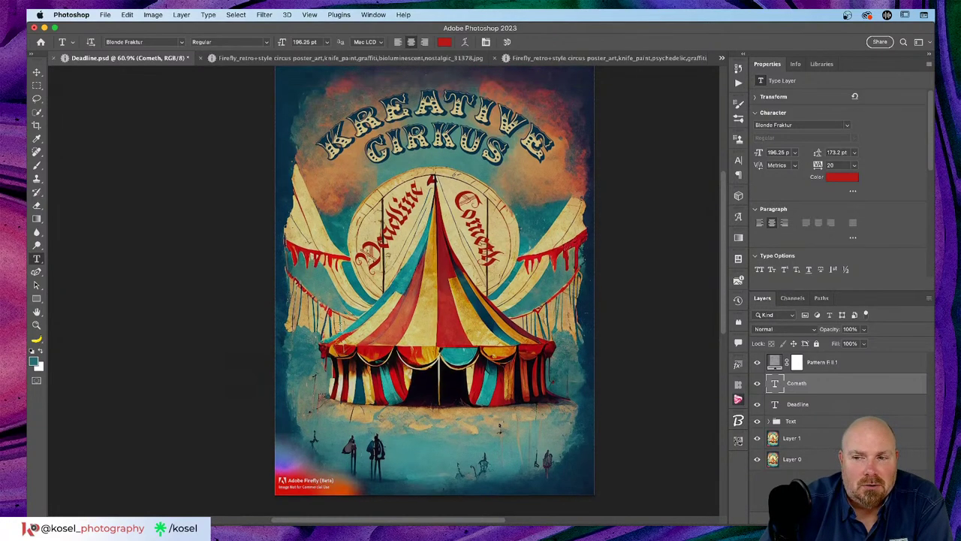
pyautogui.scroll(2, 340, 324)
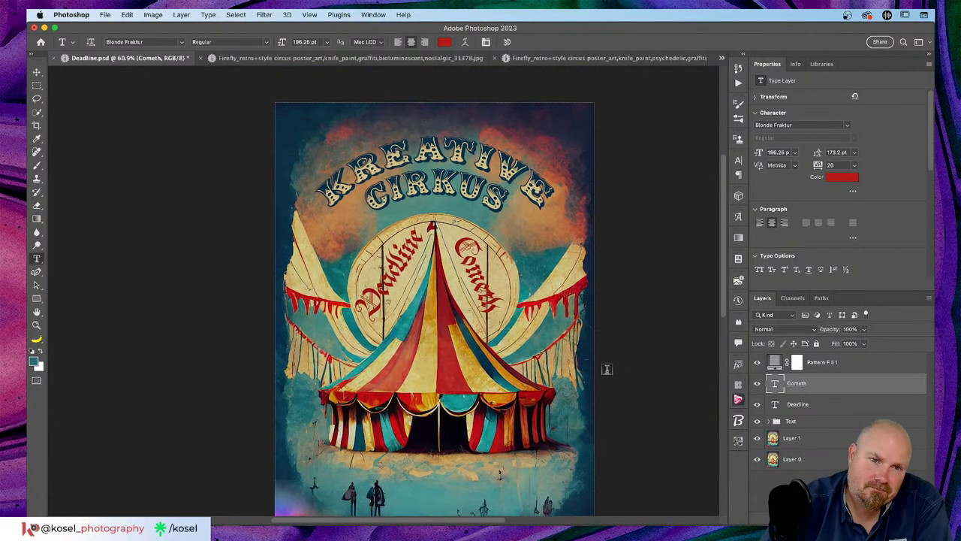
pyautogui.scroll(-3, 411, 200)
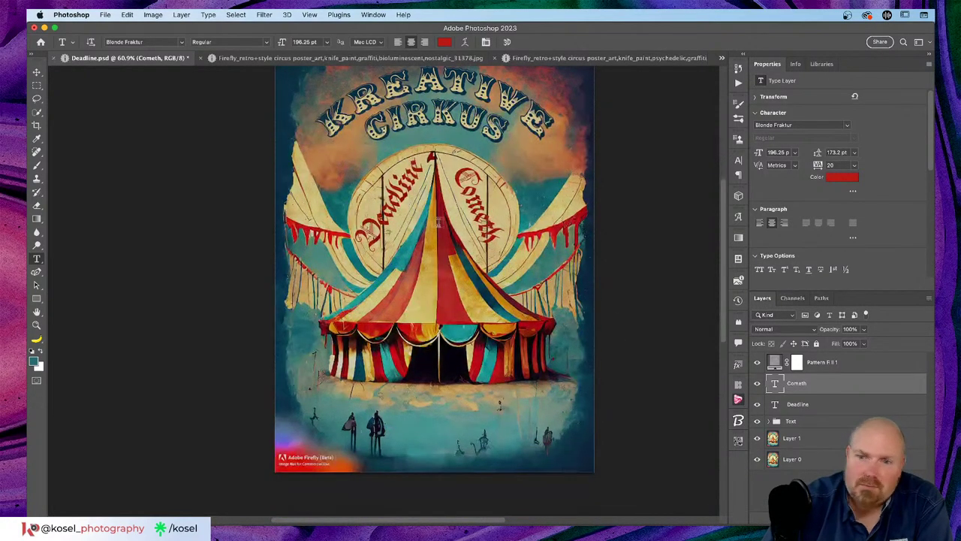
pyautogui.click(837, 176)
pyautogui.click(282, 82)
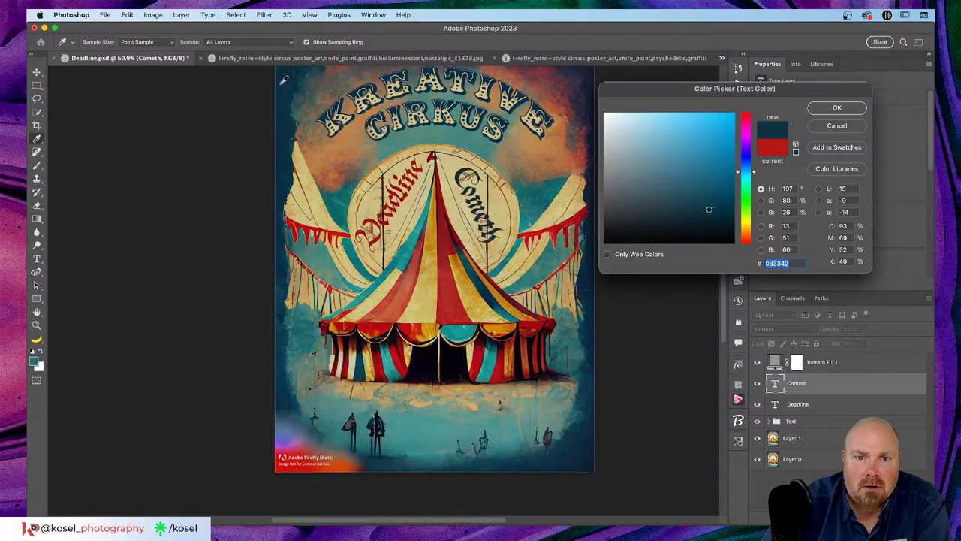
pyautogui.click(833, 108)
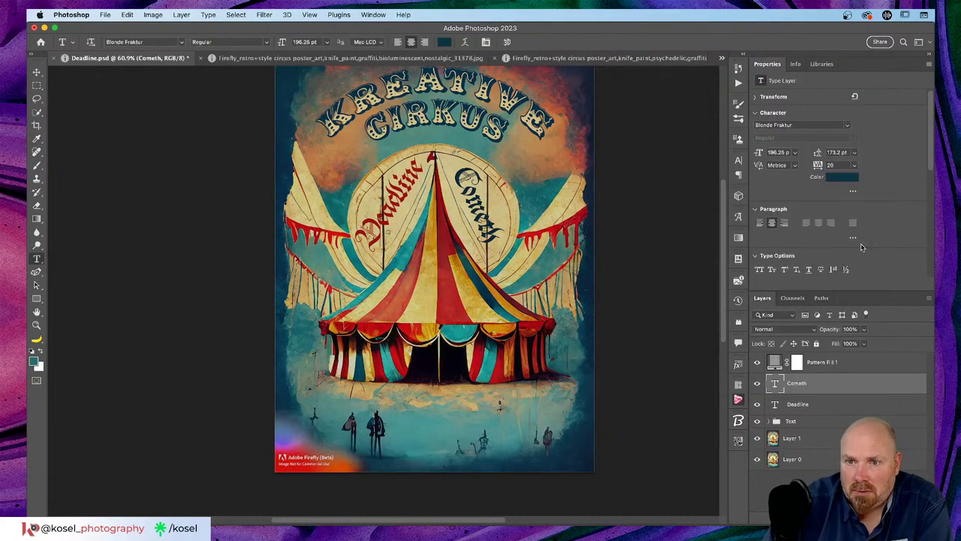
# Recolor the "Deadline" text to dark blue 0e2f3f, sampled from the poster's upper left edge.
pyautogui.click(820, 407)
pyautogui.click(840, 178)
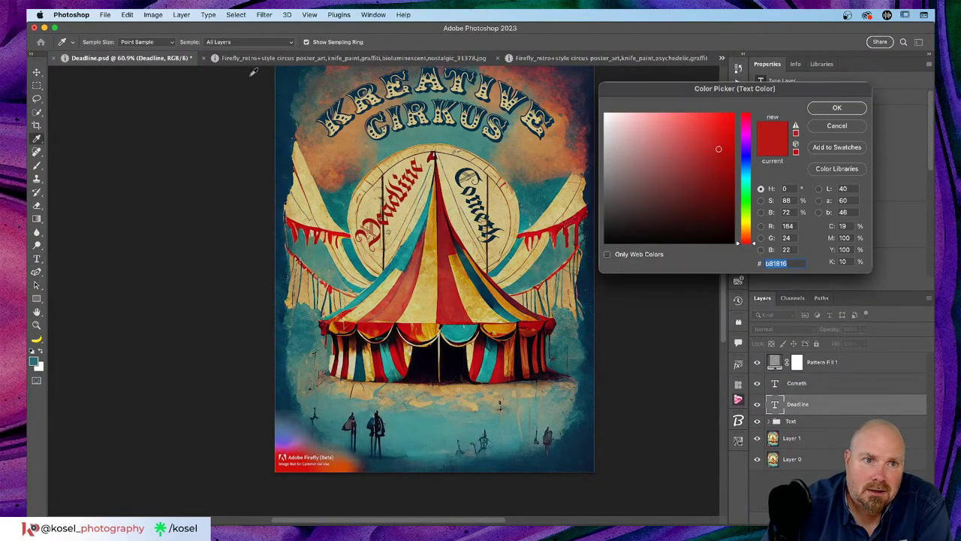
pyautogui.click(278, 71)
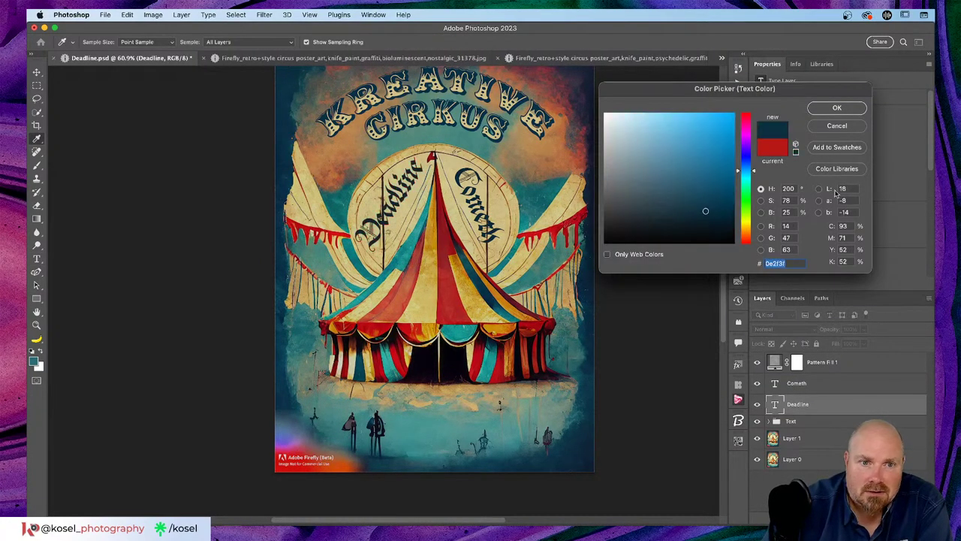
pyautogui.click(836, 109)
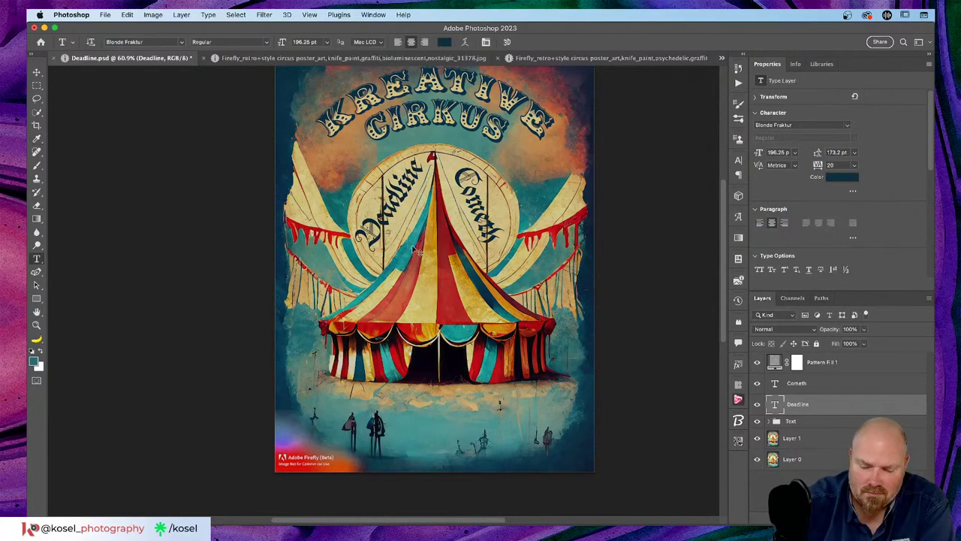
# Examine the whole poster with the recolored "Deadline" and "Cometh" texts beside the tent peak.
pyautogui.hscroll(2, 413, 250)
pyautogui.scroll(2, 412, 250)
pyautogui.press('super+minus')
pyautogui.press('super+minus')
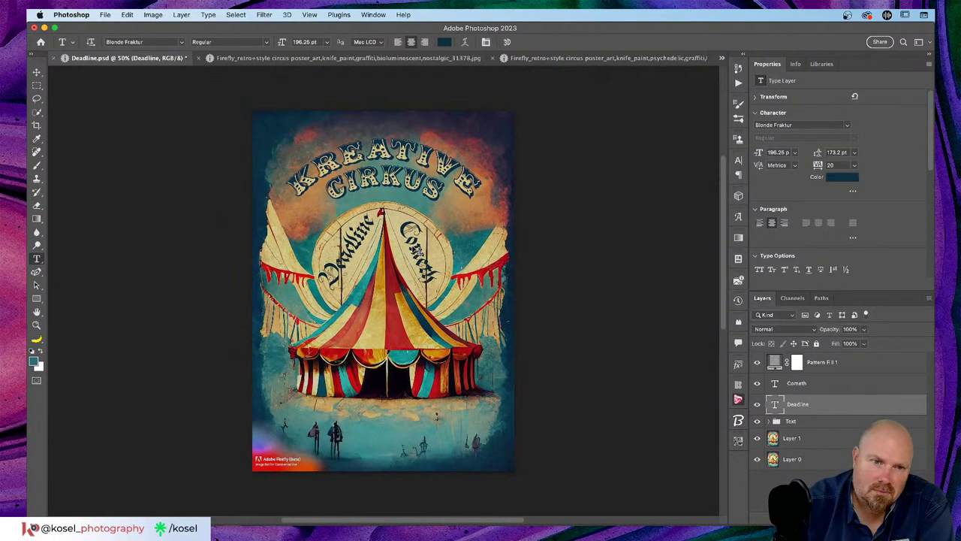
pyautogui.press('super+0')
pyautogui.press('super+minus')
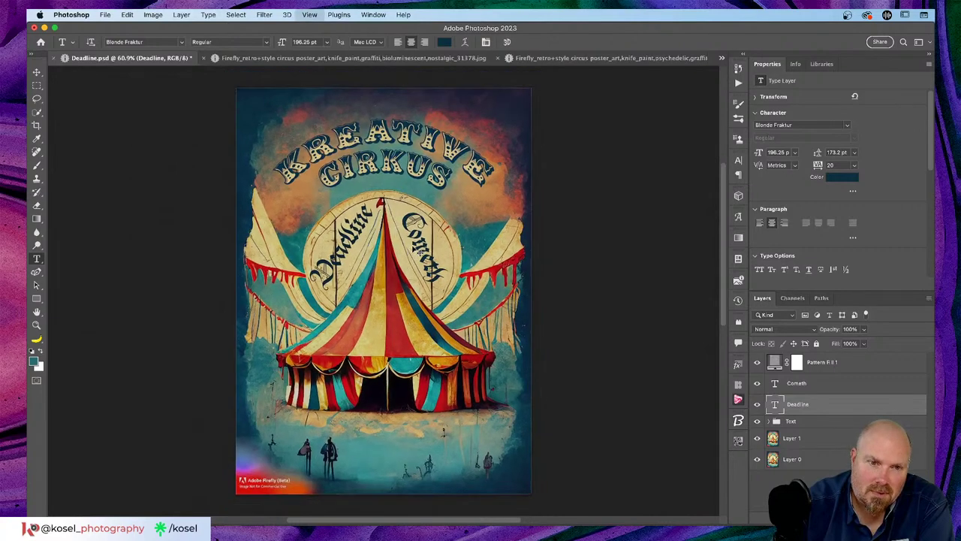
pyautogui.press('super+0')
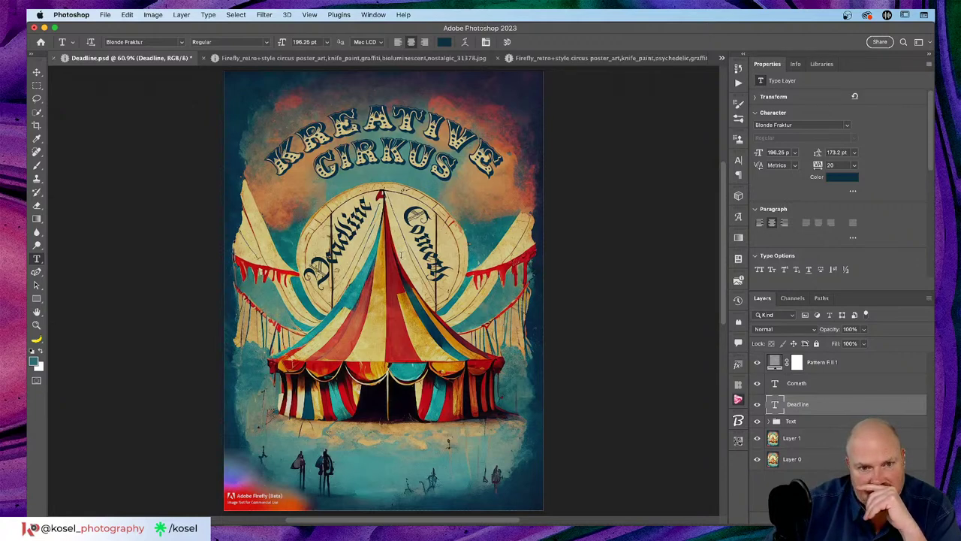
pyautogui.scroll(-2, 401, 256)
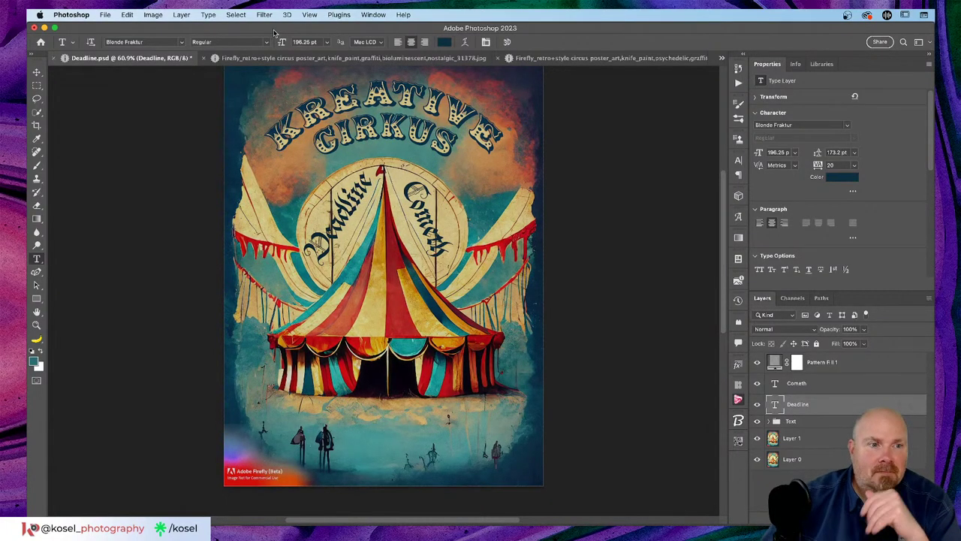
# Look through the Custom Shape library for a banner shape for the poster.
pyautogui.click(36, 342)
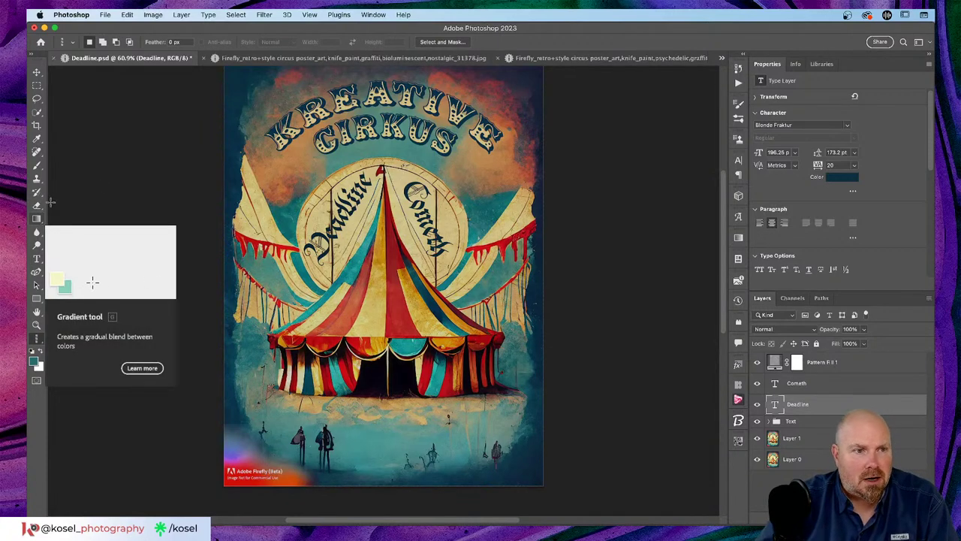
pyautogui.press('super+a')
pyautogui.rightClick(36, 299)
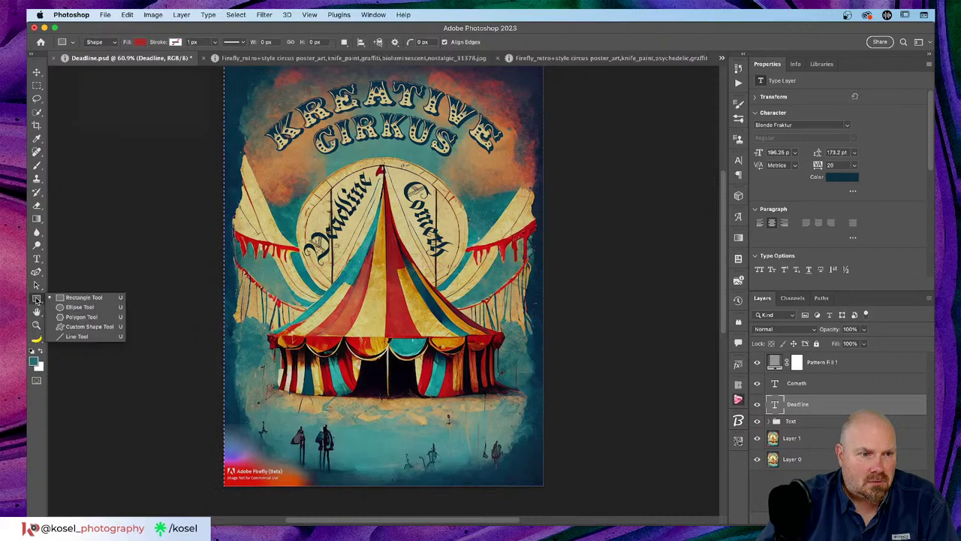
pyautogui.click(81, 337)
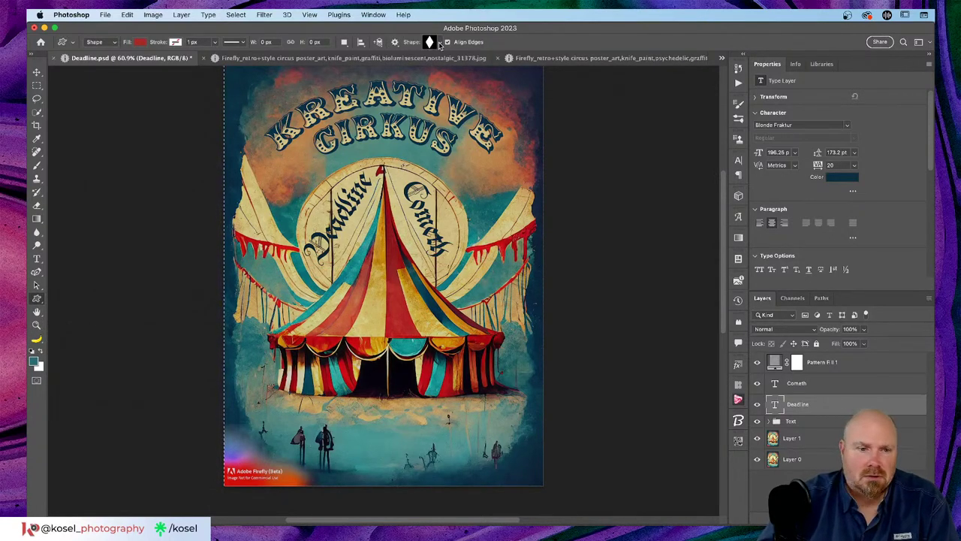
pyautogui.click(439, 43)
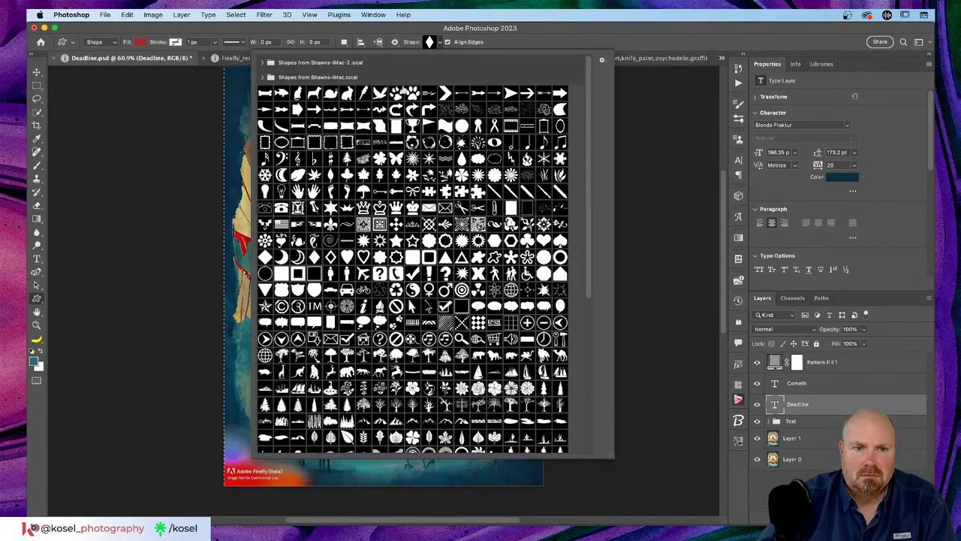
pyautogui.press('Escape')
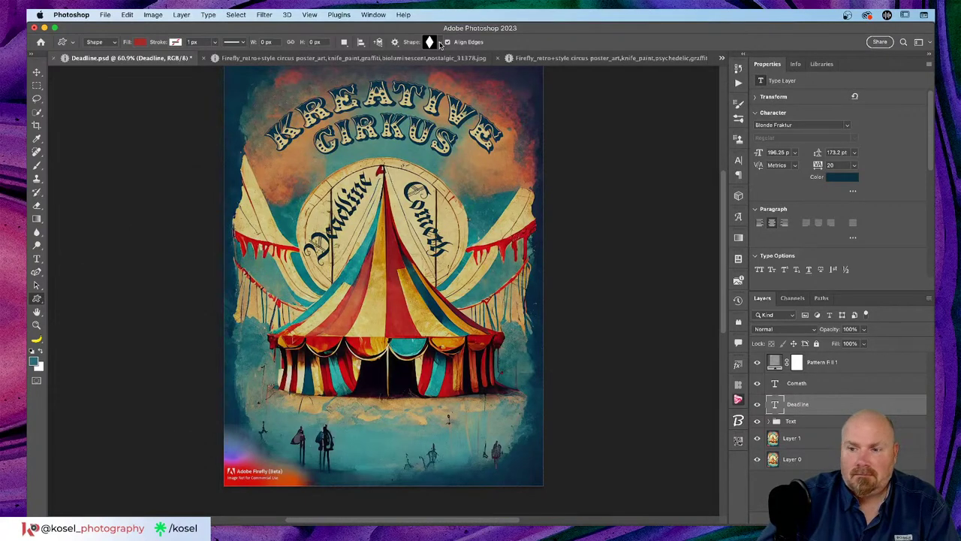
pyautogui.click(439, 44)
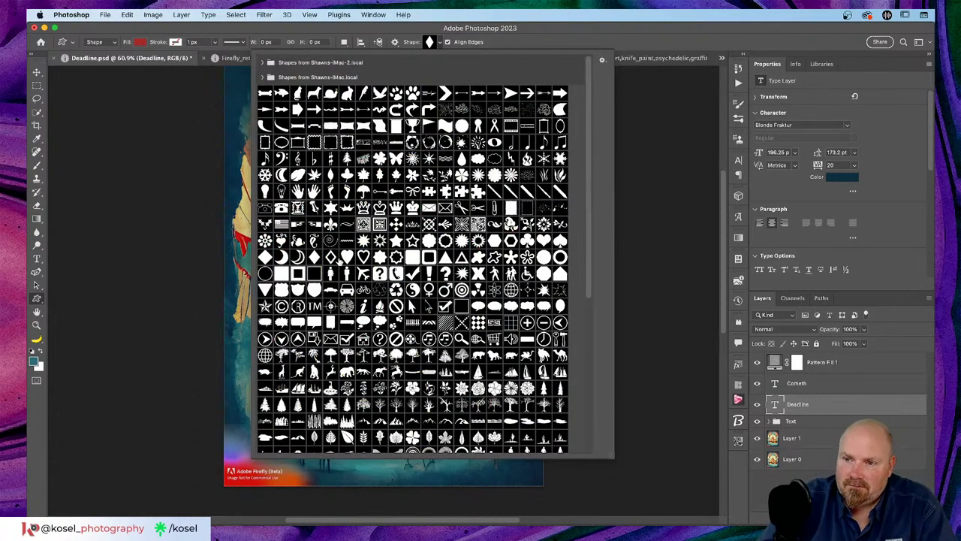
pyautogui.scroll(-5, 339, 261)
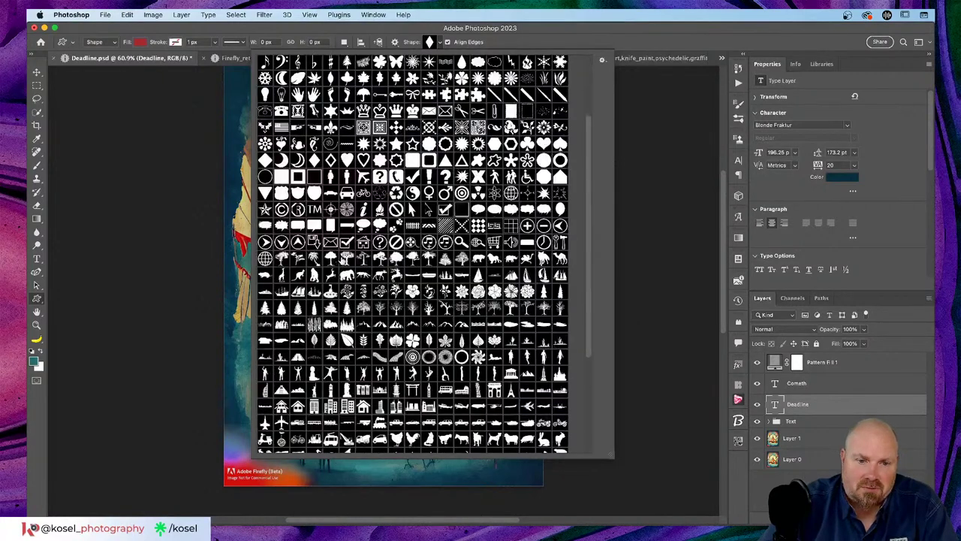
pyautogui.scroll(-1, 374, 254)
pyautogui.scroll(-6, 373, 254)
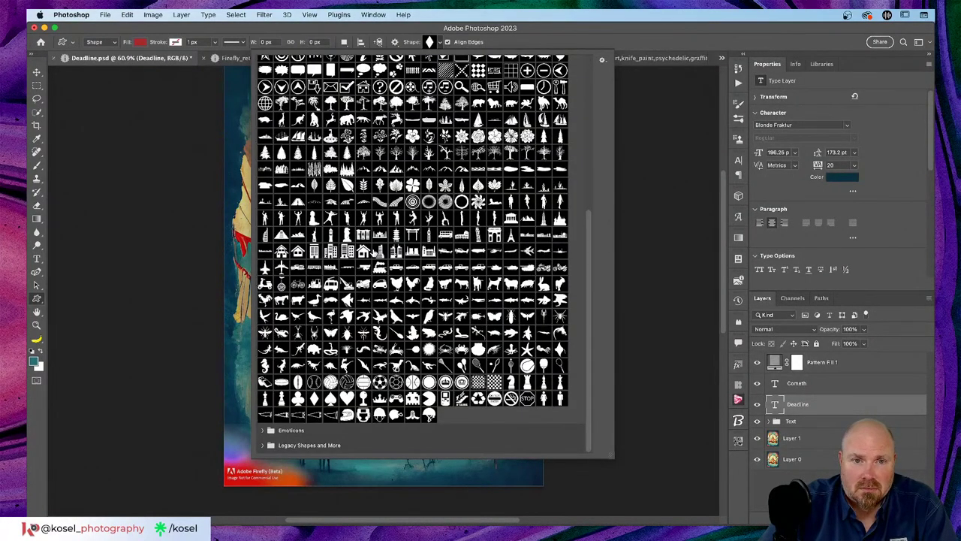
pyautogui.scroll(10, 373, 254)
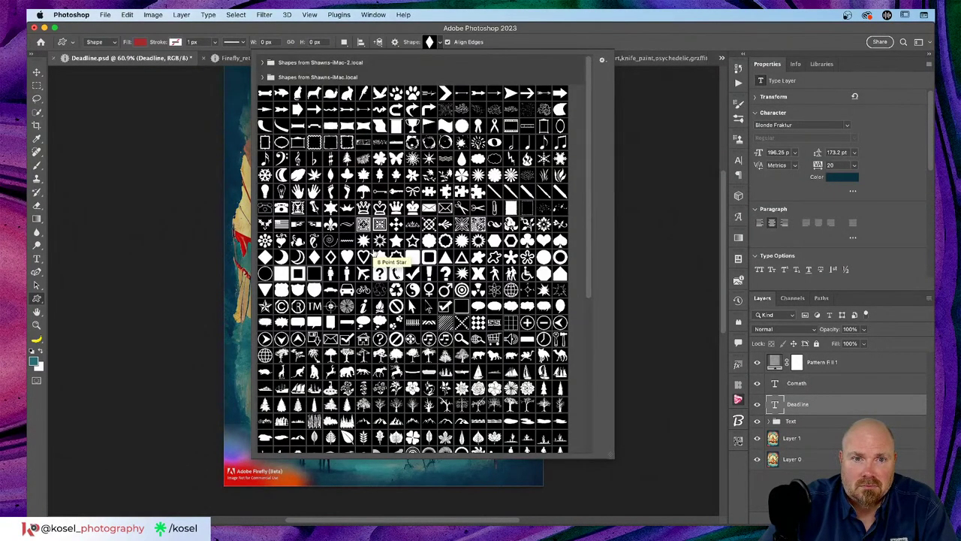
pyautogui.click(454, 33)
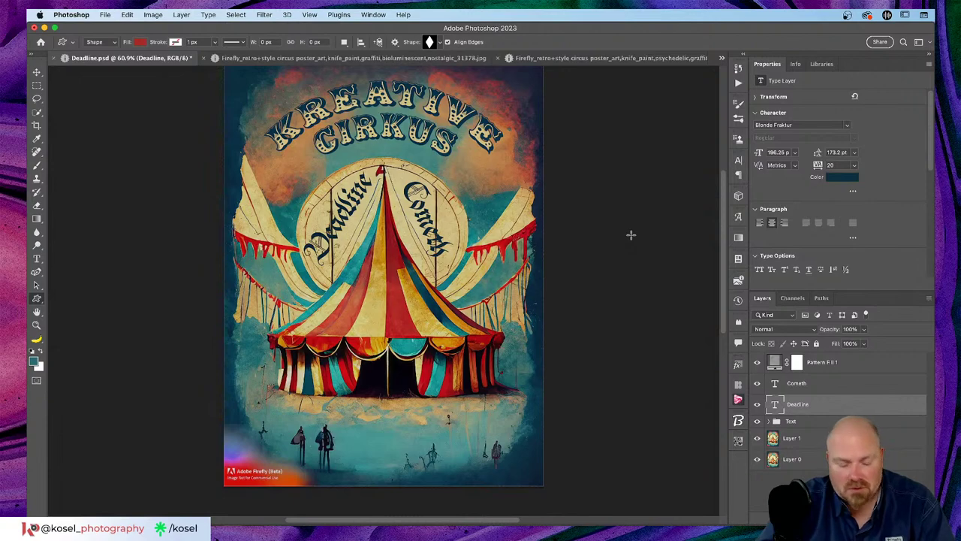
# Switch to Chrome, close the Adobe Fonts page and return to Adobe Firefly's Text to image page.
pyautogui.press('super+Tab')
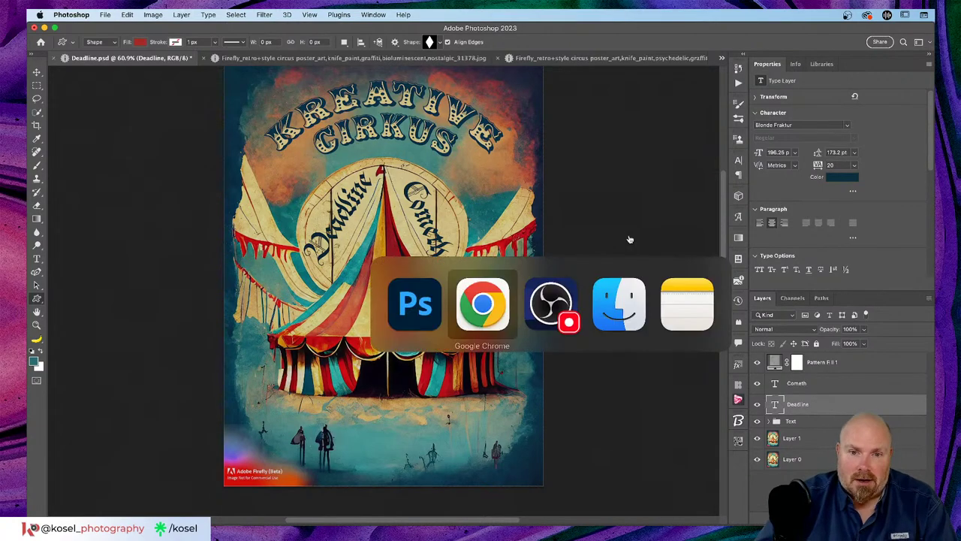
pyautogui.click(546, 36)
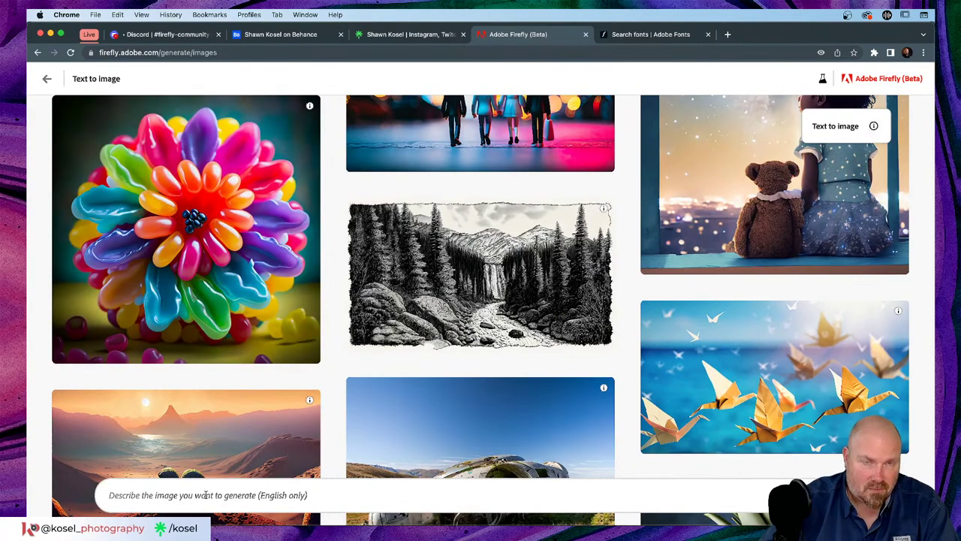
pyautogui.click(404, 38)
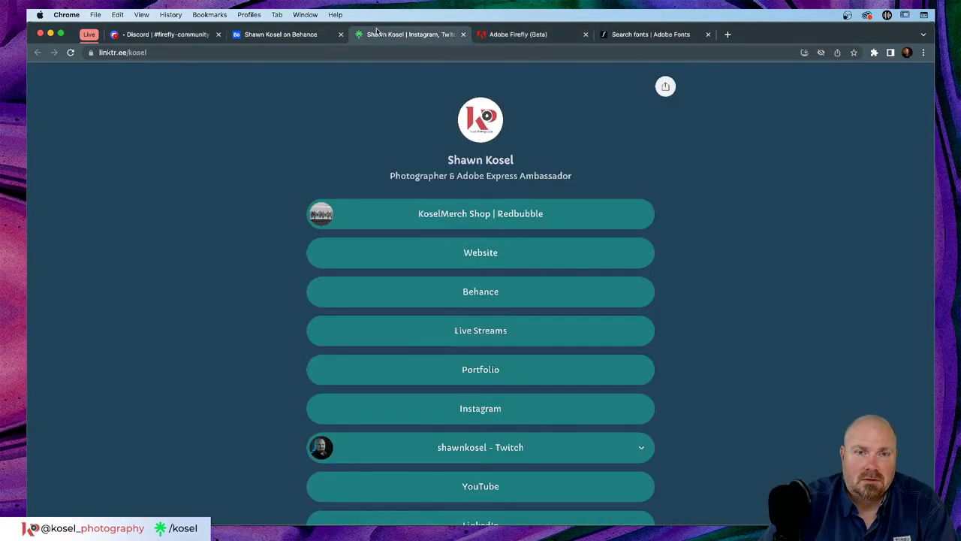
pyautogui.click(642, 35)
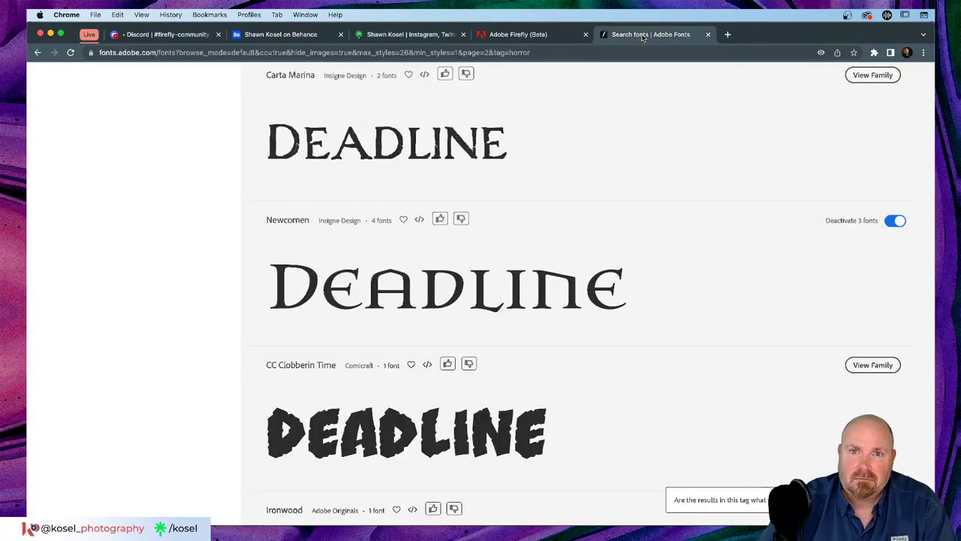
pyautogui.click(708, 34)
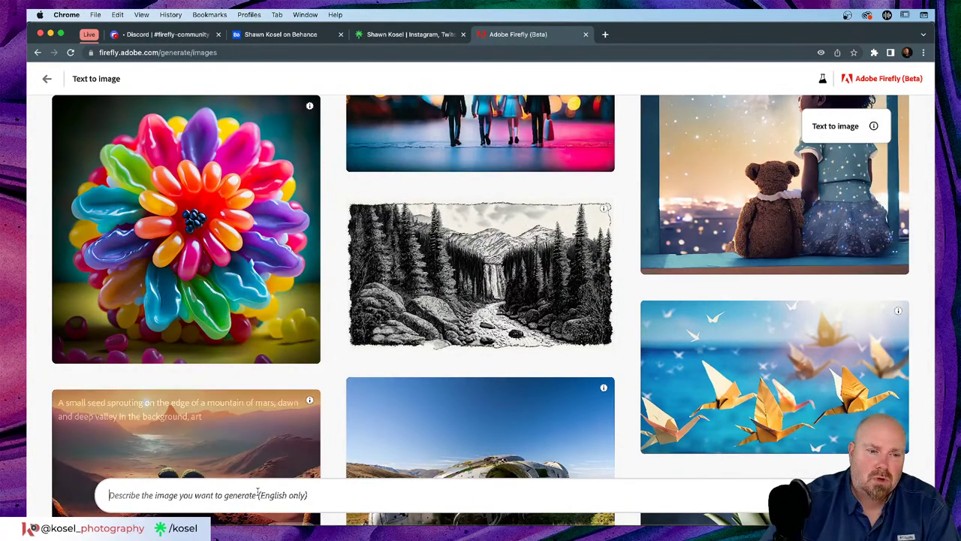
# Generate Firefly images from the prompt "cloth banner on white background".
pyautogui.write('cloth banner on white b')
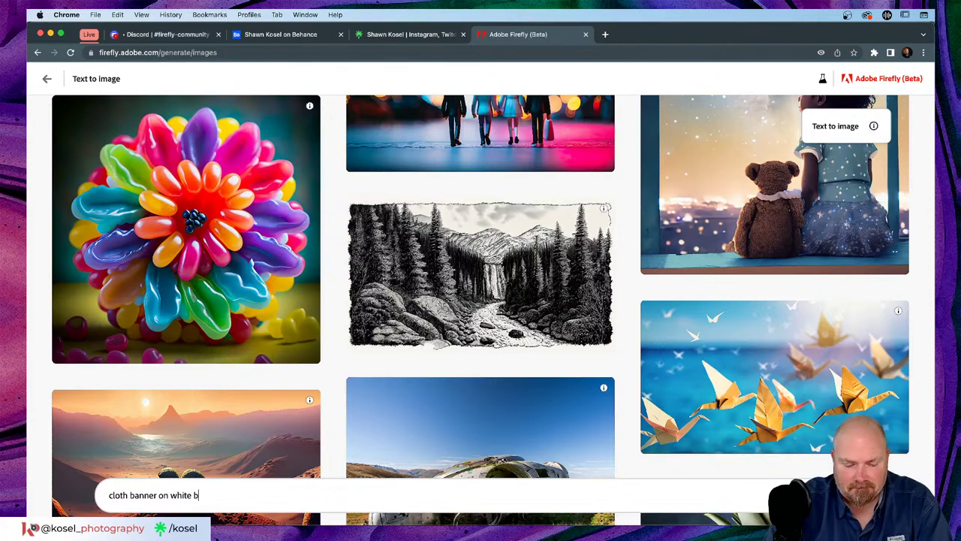
pyautogui.write('ackgrou')
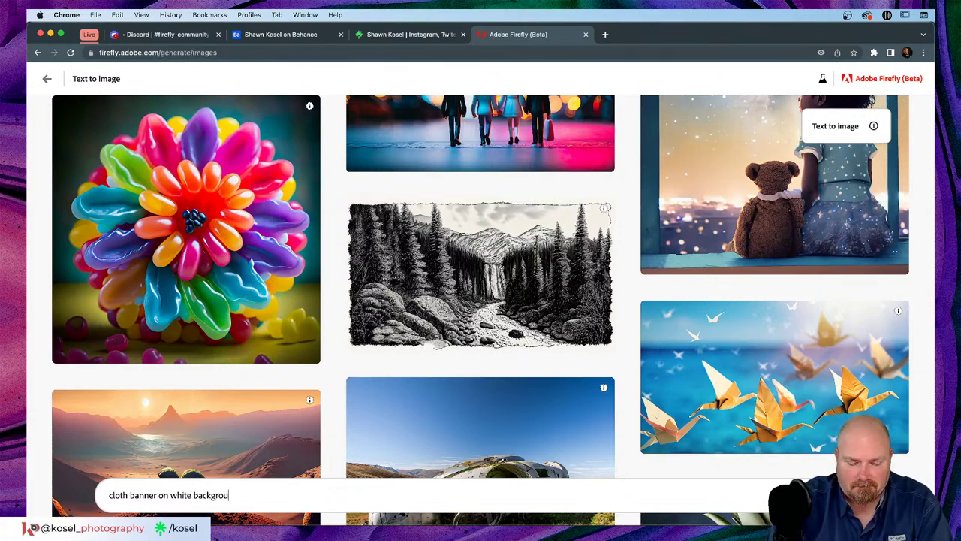
pyautogui.write('nd')
pyautogui.press('Return')
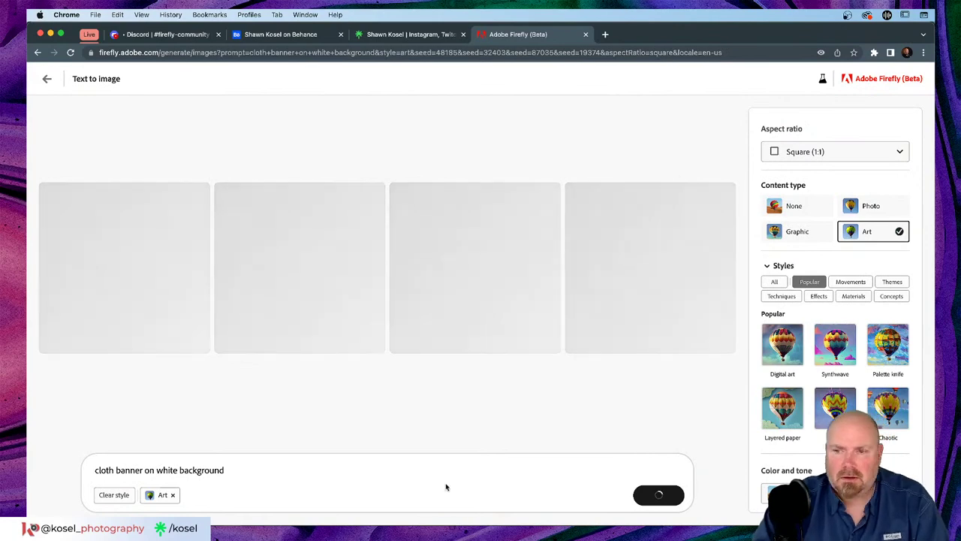
pyautogui.press('super+Tab')
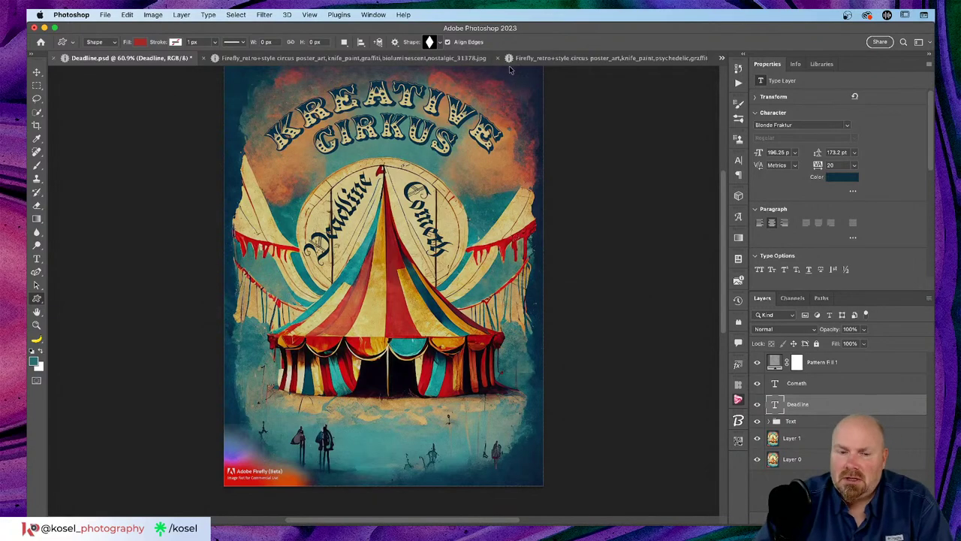
pyautogui.press('super+Tab')
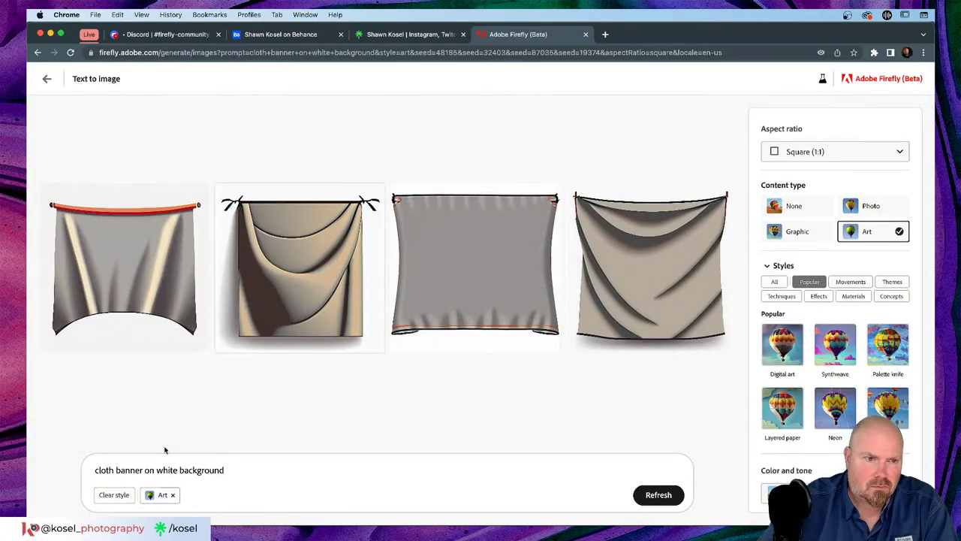
# Add "retro yellow" to the start of the banner prompt and regenerate the images.
pyautogui.click(93, 470)
pyautogui.write('retro ')
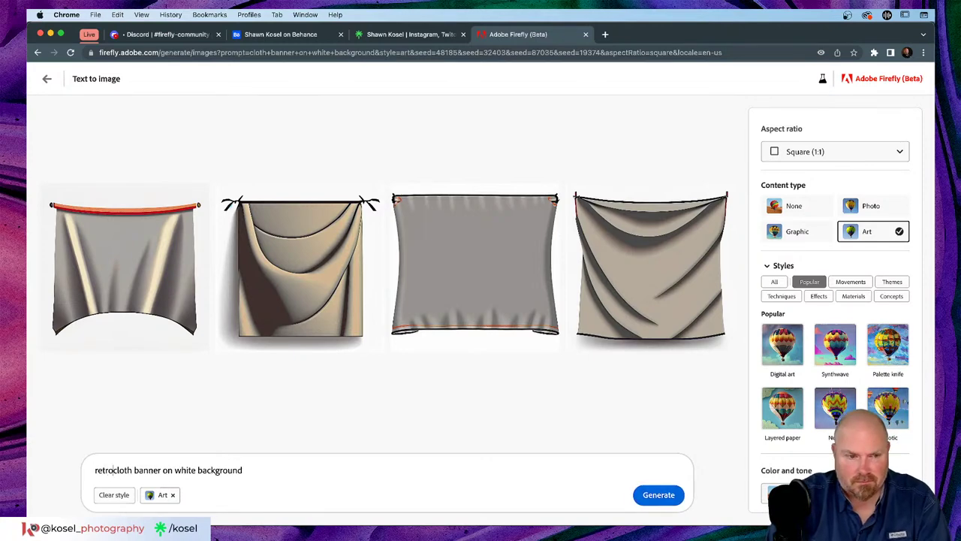
pyautogui.write('yello')
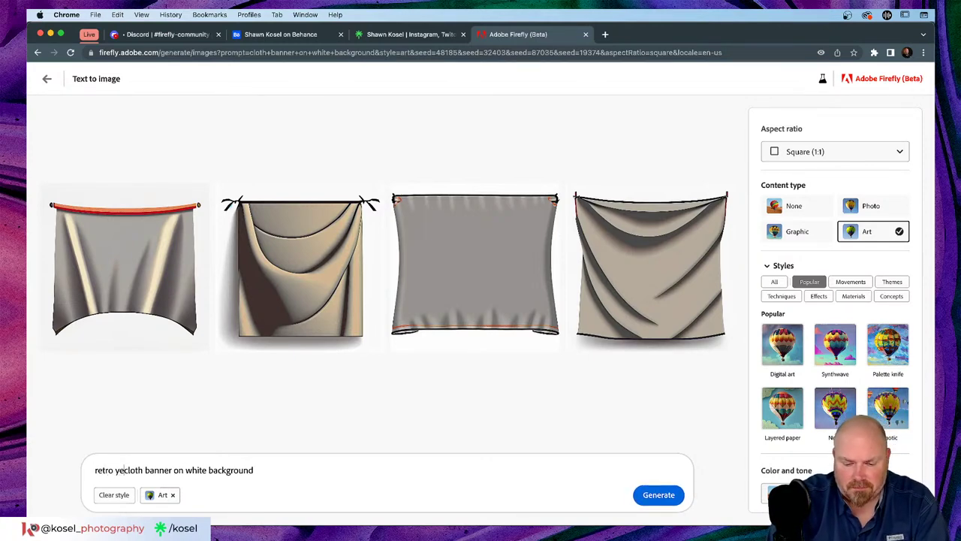
pyautogui.write('w')
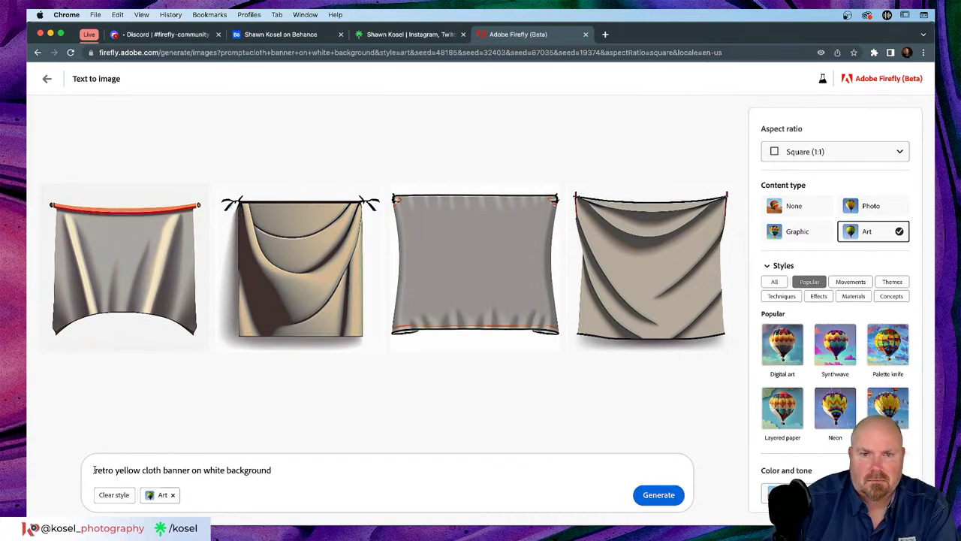
pyautogui.click(658, 497)
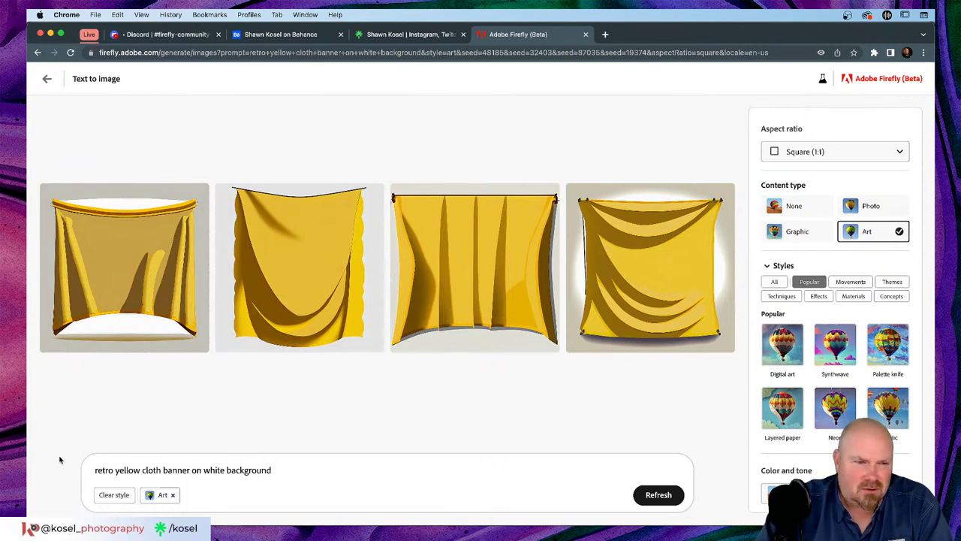
# Replace "yellow" with "tan" in the banner prompt and generate the images in Widescreen (16:9) format.
pyautogui.doubleClick(127, 470)
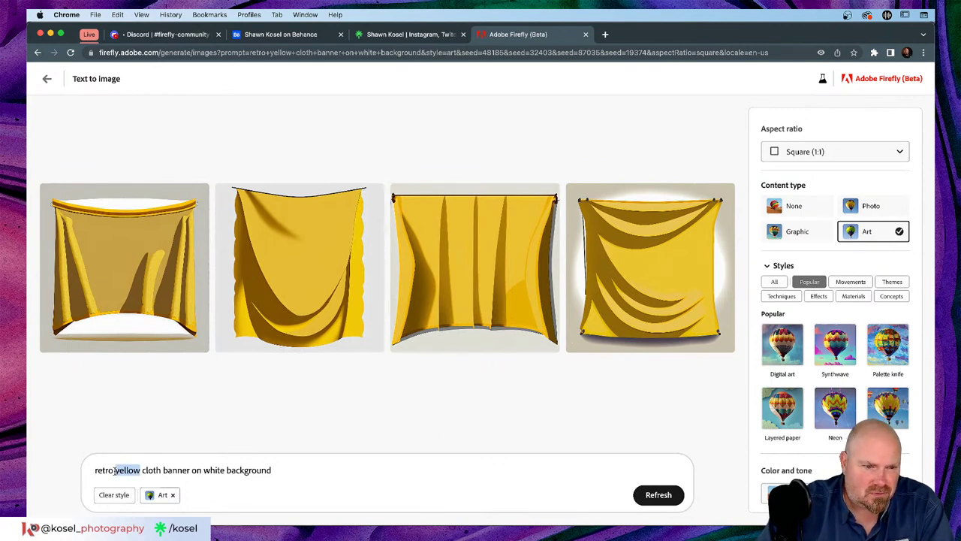
pyautogui.write('tan')
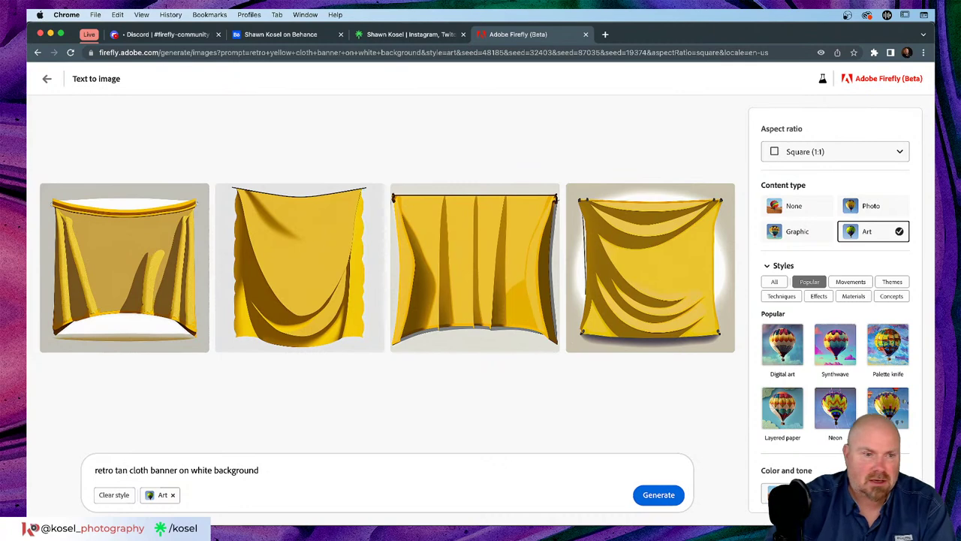
pyautogui.press('Return')
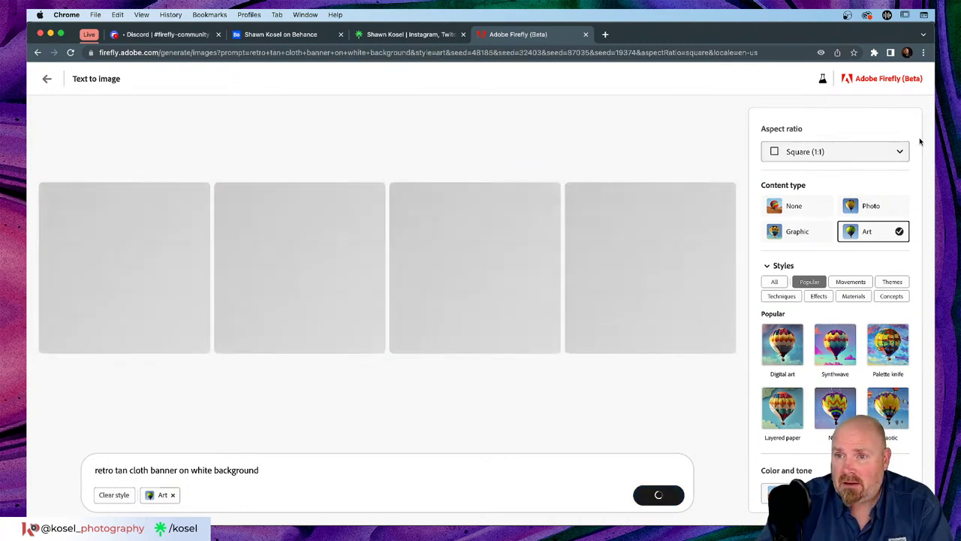
pyautogui.click(900, 153)
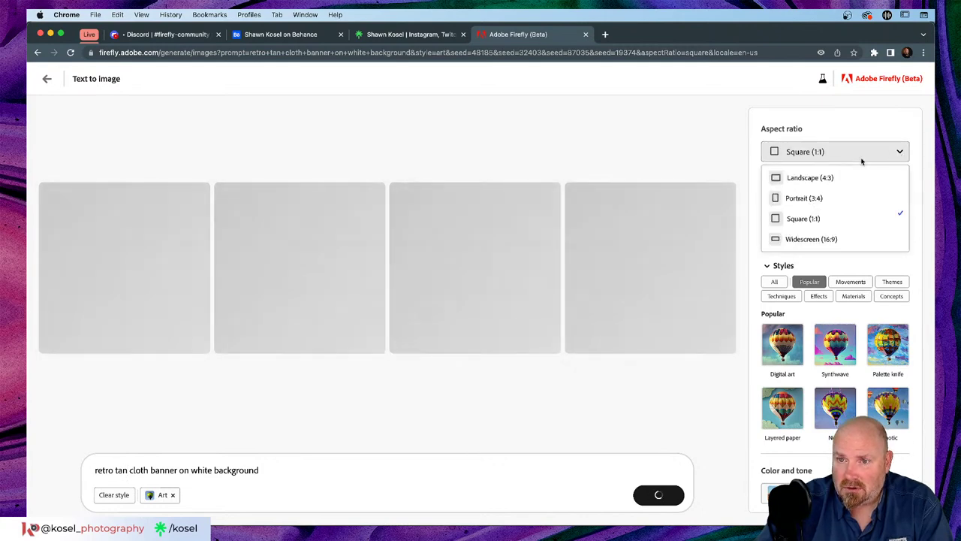
pyautogui.click(804, 239)
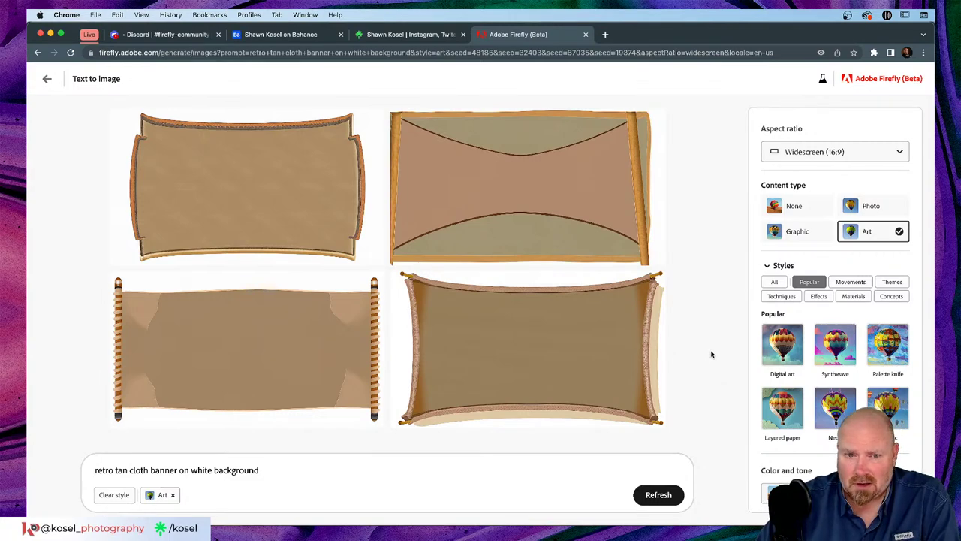
# Generate more images similar to the tan banner stretched between two striped poles.
pyautogui.click(120, 281)
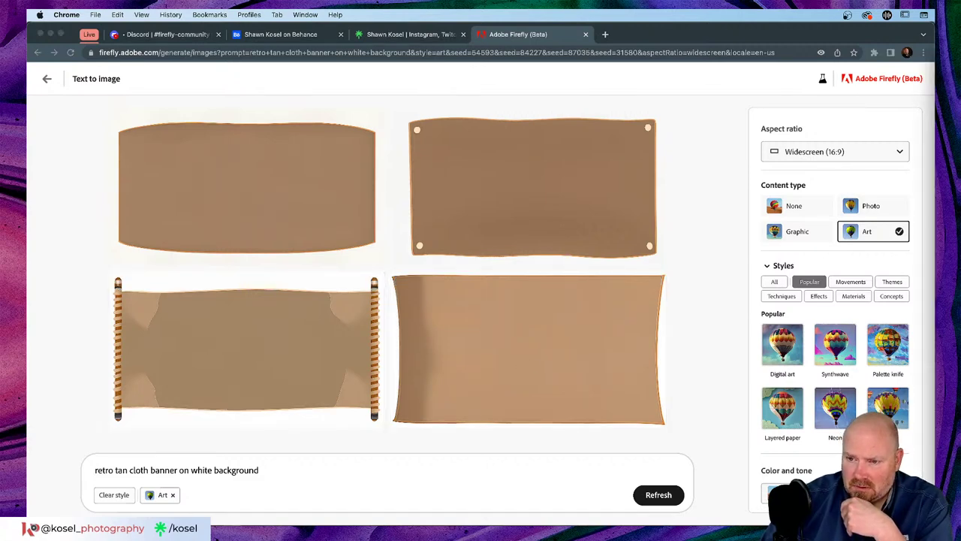
pyautogui.click(646, 296)
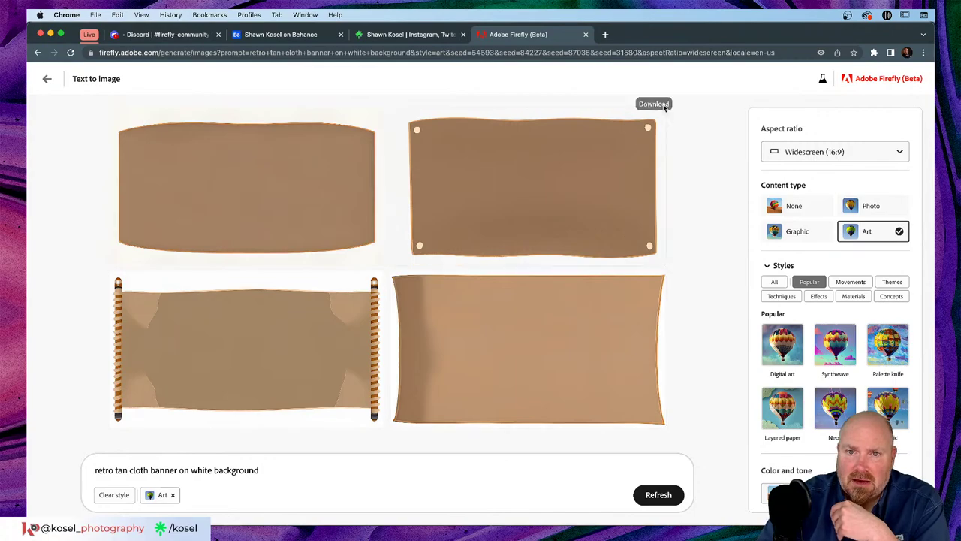
# Download the generated tan cloth banner that has round holes in its four corners.
pyautogui.click(655, 121)
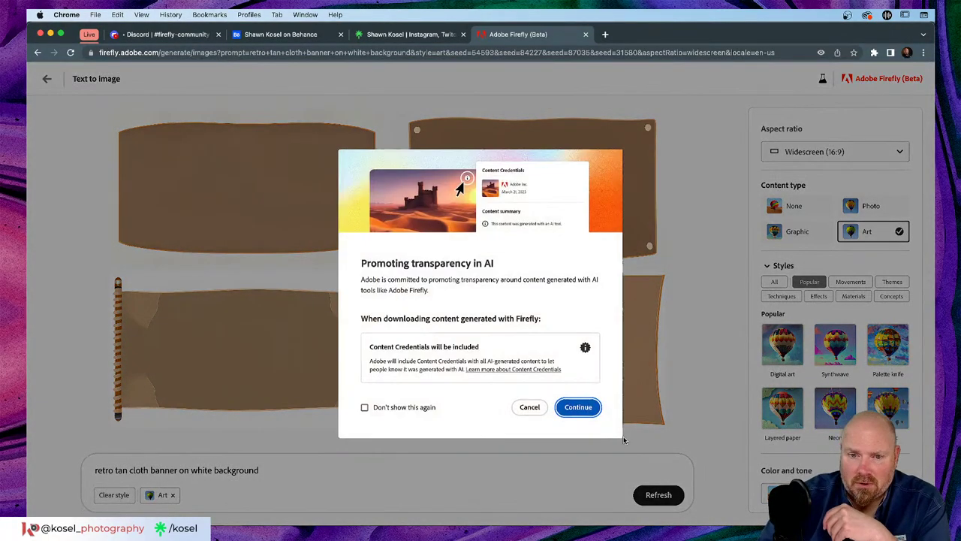
pyautogui.click(578, 406)
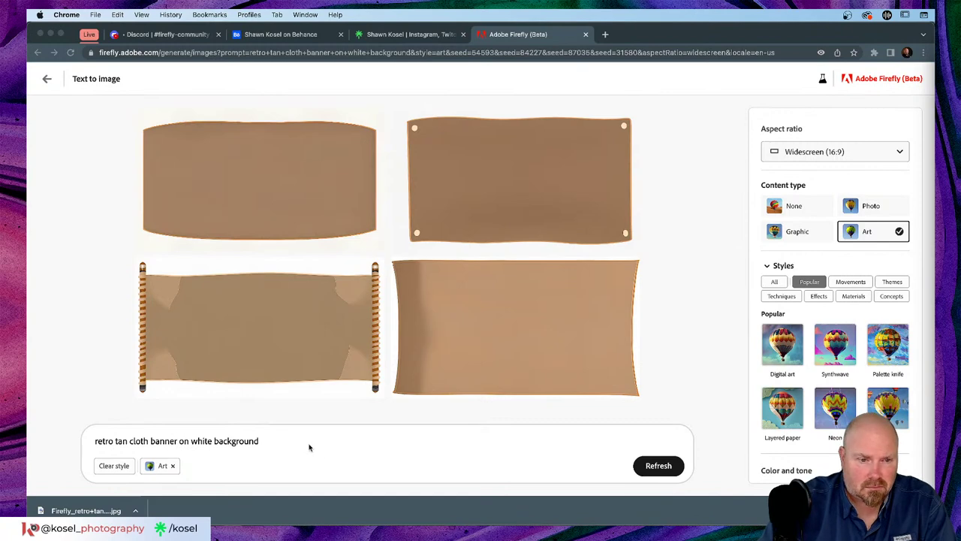
# Replace the prompt with "a ribbon style banner with a white background" and generate the images.
pyautogui.moveTo(308, 447); pyautogui.dragTo(52, 448)
pyautogui.write('a ribbon style banner with a white background')
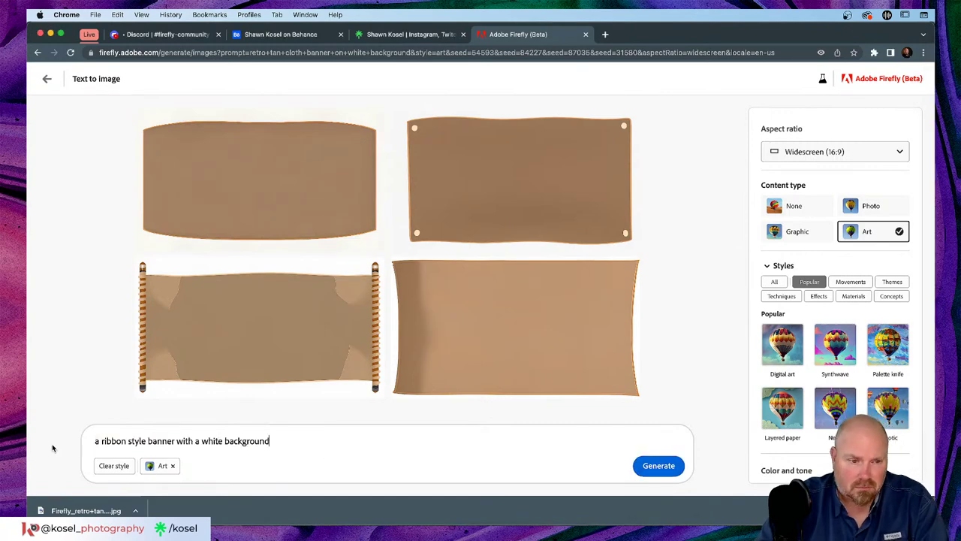
pyautogui.press('Return')
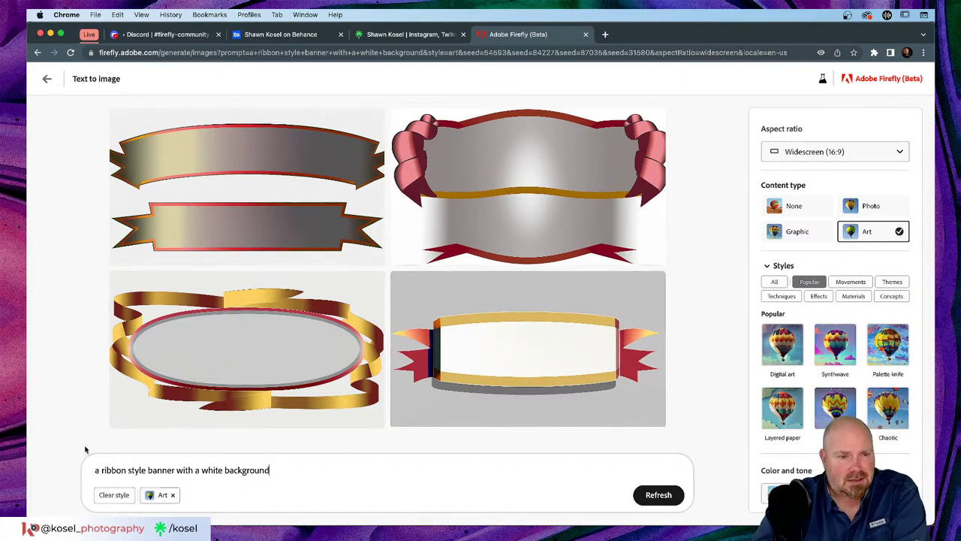
# Use the first ribbon banner result as the reference image and regenerate with the prompt "a tan ribbon style banner with a white background".
pyautogui.moveTo(204, 218)
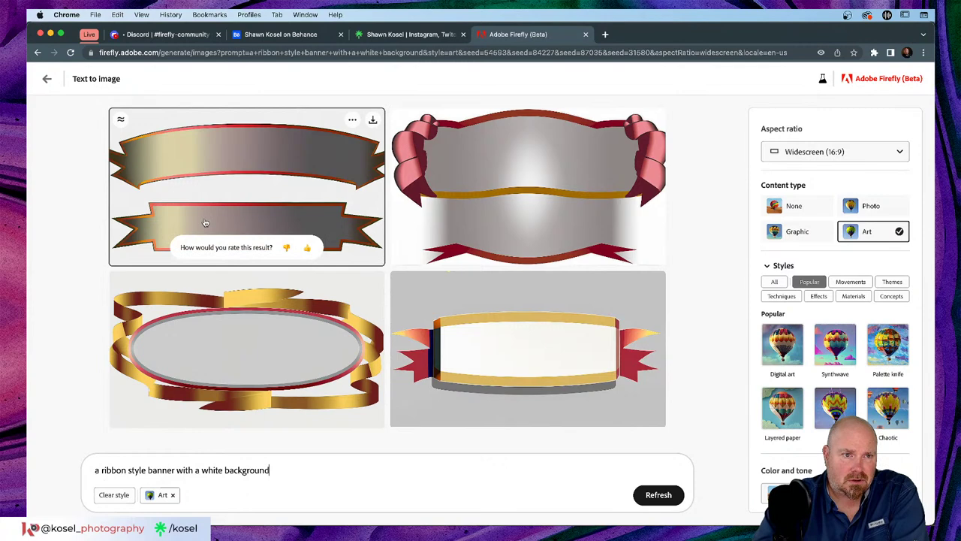
pyautogui.click(352, 121)
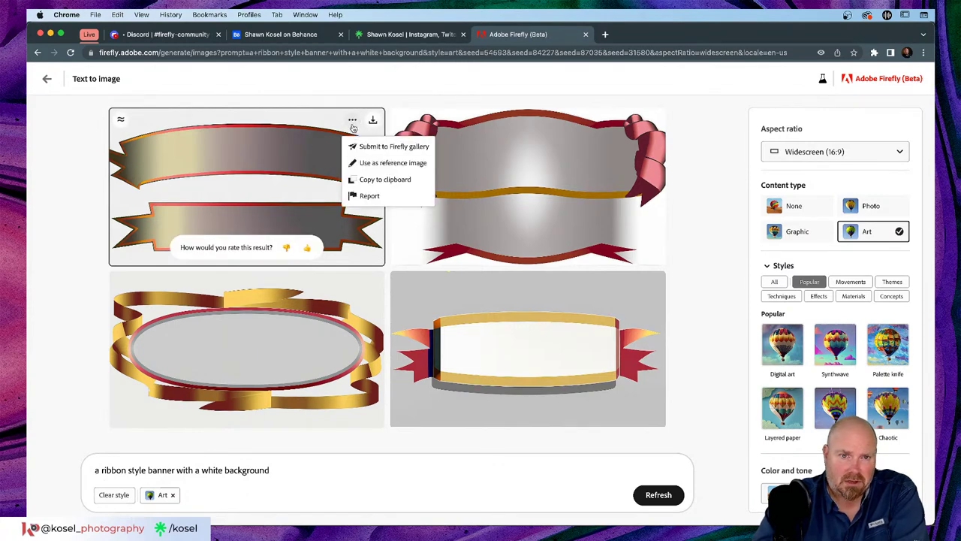
pyautogui.click(370, 164)
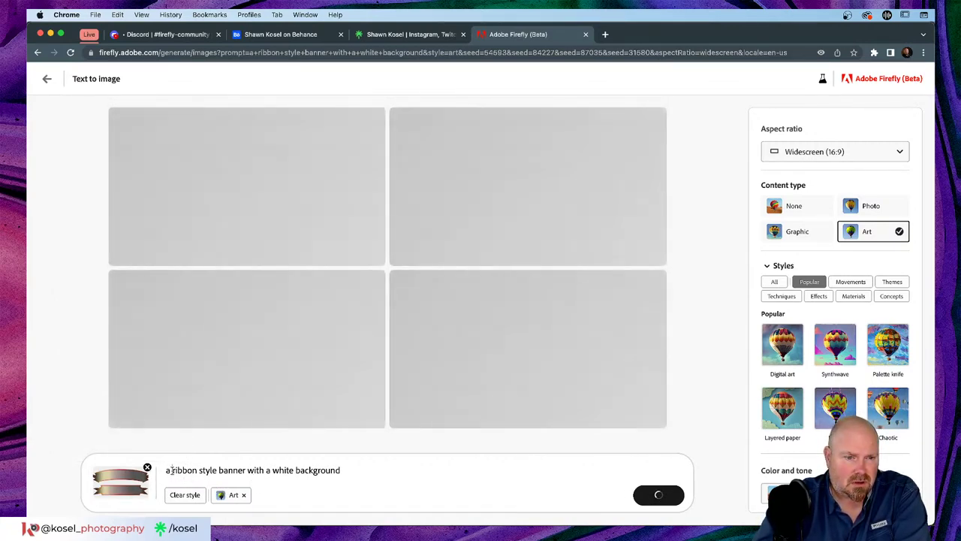
pyautogui.click(172, 470)
pyautogui.write('tan')
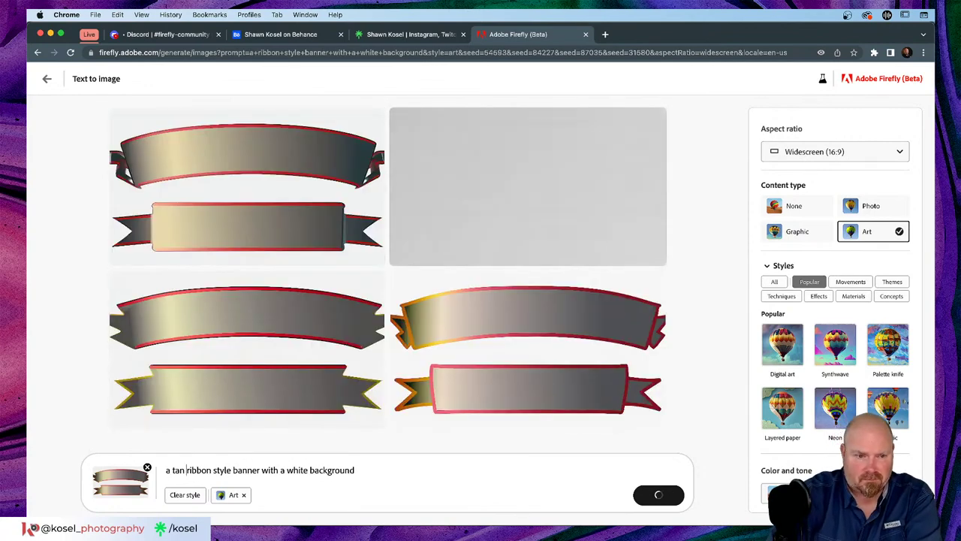
pyautogui.click(668, 494)
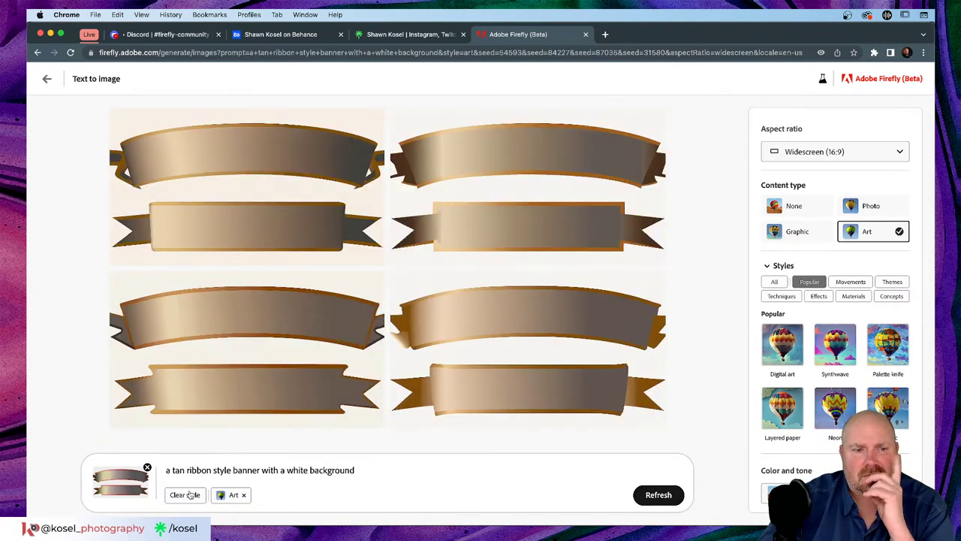
# Replace "ribbon" with "cloth" in the banner prompt and generate the images with the Photo content type.
pyautogui.doubleClick(208, 470)
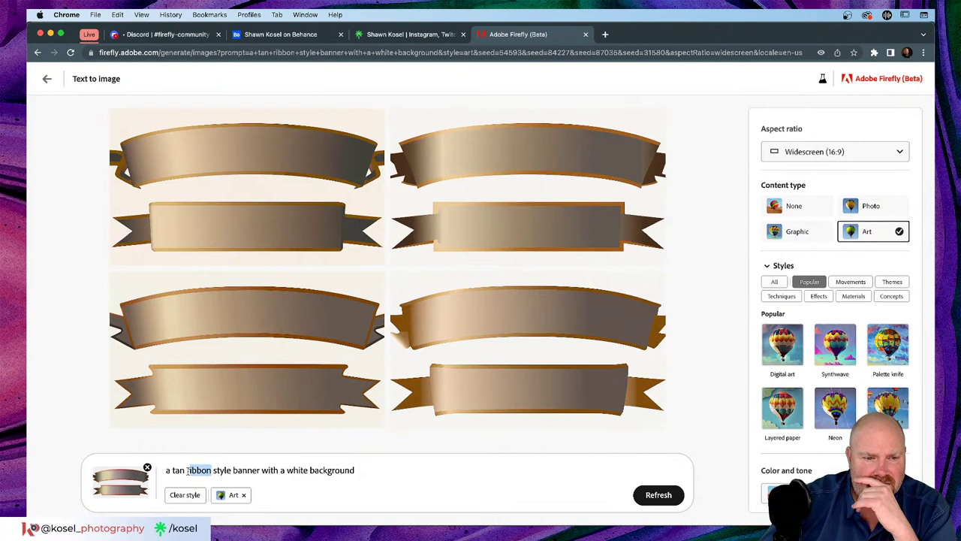
pyautogui.press('BackSpace')
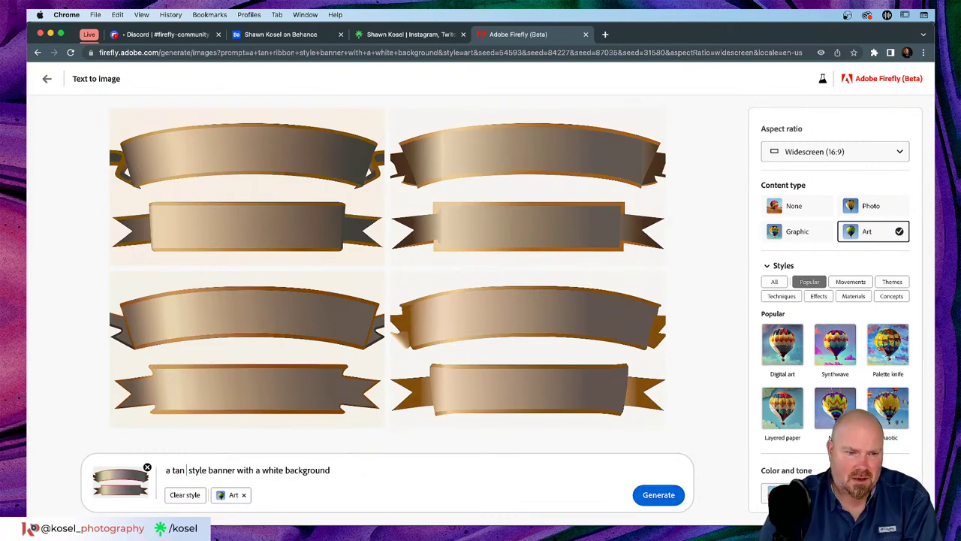
pyautogui.write('cloth')
pyautogui.press('Return')
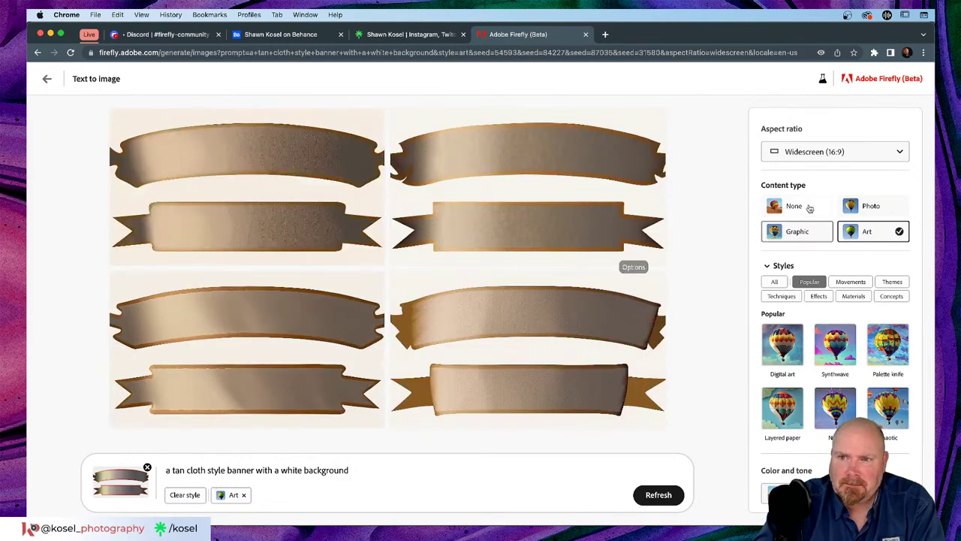
pyautogui.click(867, 206)
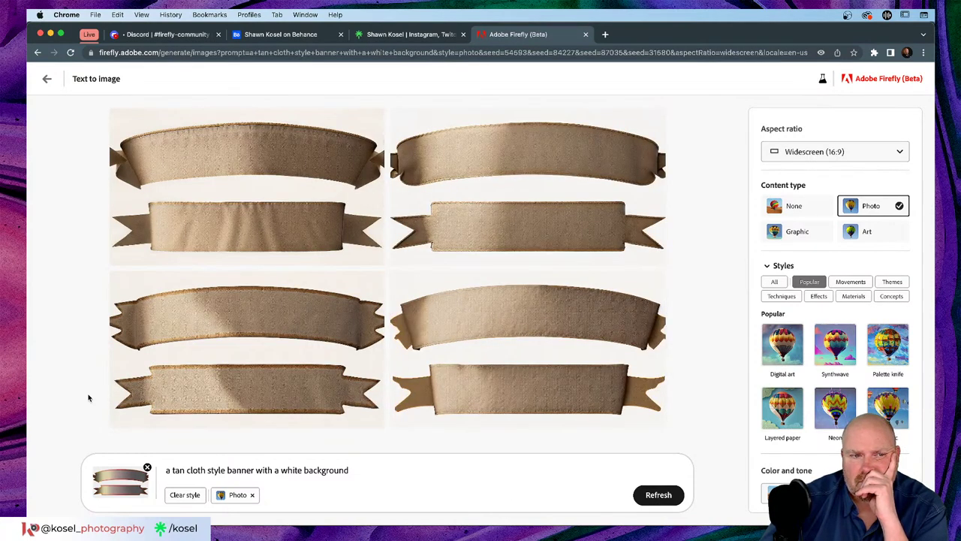
# Download the second cloth banner image, which pairs a rounded-end curved banner with a straight one.
pyautogui.moveTo(567, 364)
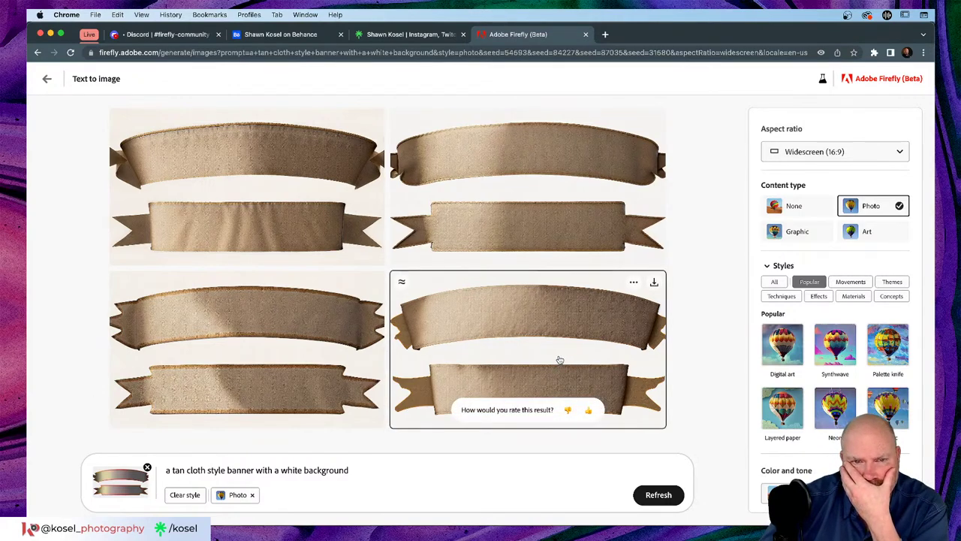
pyautogui.moveTo(617, 222)
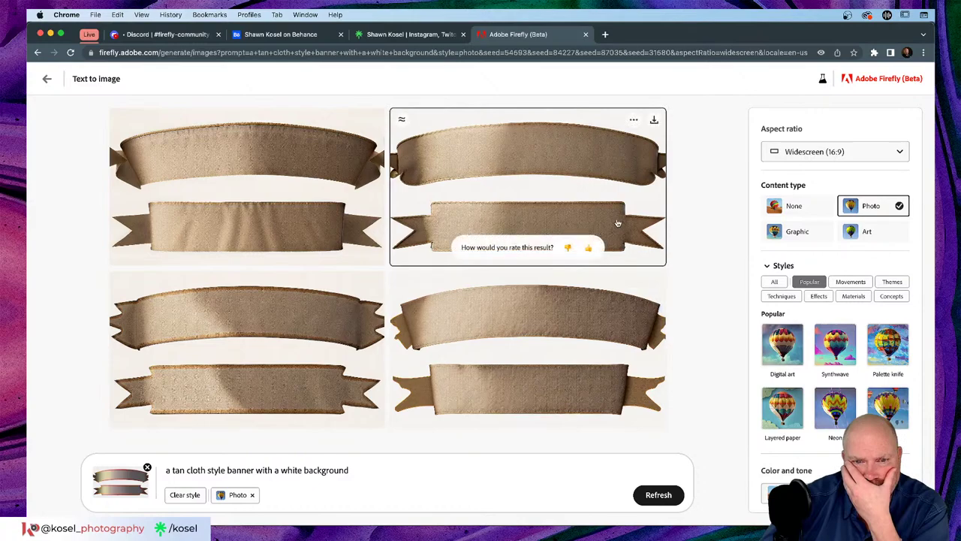
pyautogui.click(654, 119)
pyautogui.click(583, 407)
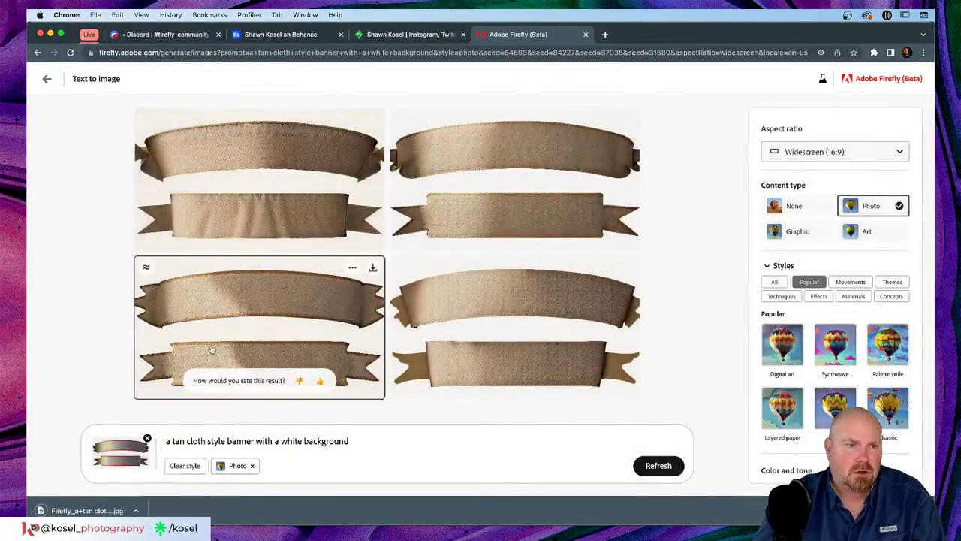
# Open the downloaded tan cloth style banner image from the Downloads folder in Adobe Photoshop 2023 and close the Finder window.
pyautogui.press('super+Tab')
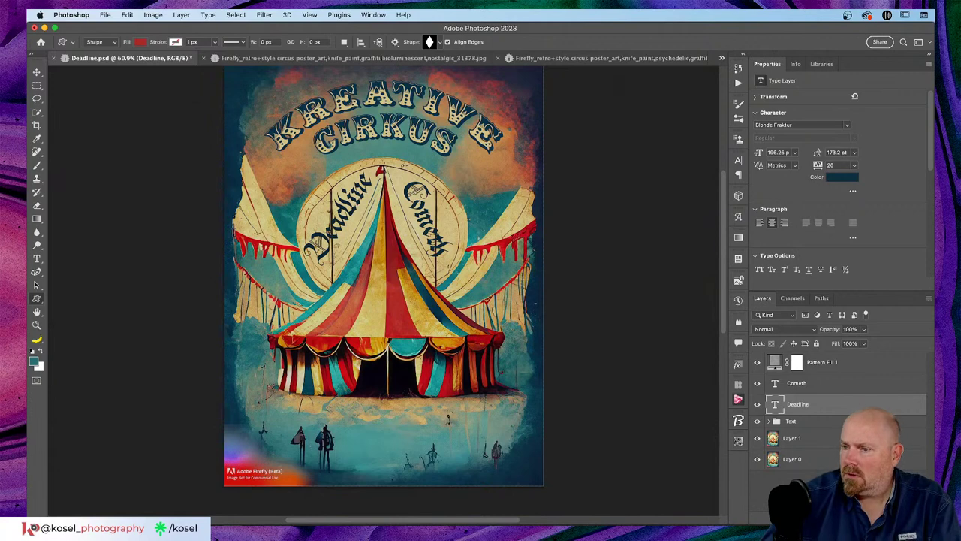
pyautogui.press('super+Tab')
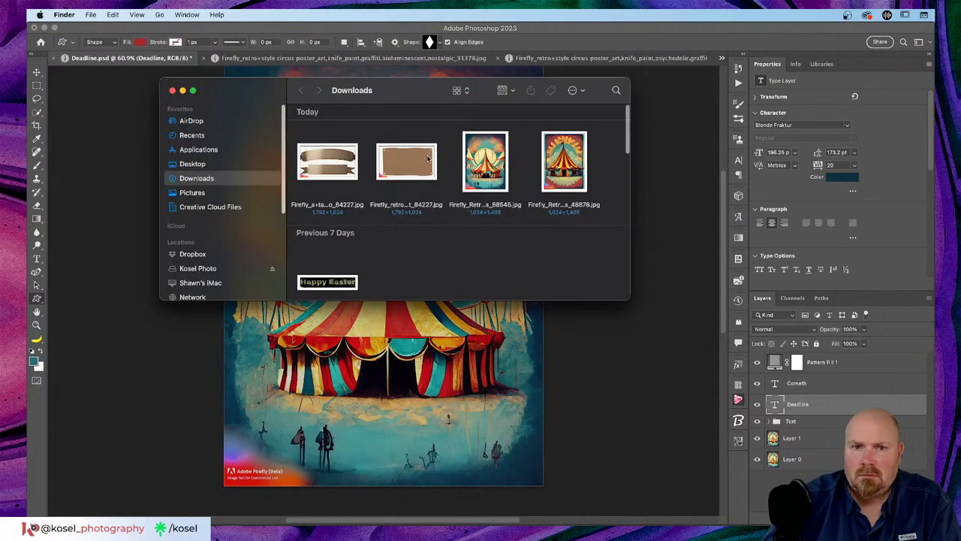
pyautogui.rightClick(340, 166)
pyautogui.moveTo(586, 178)
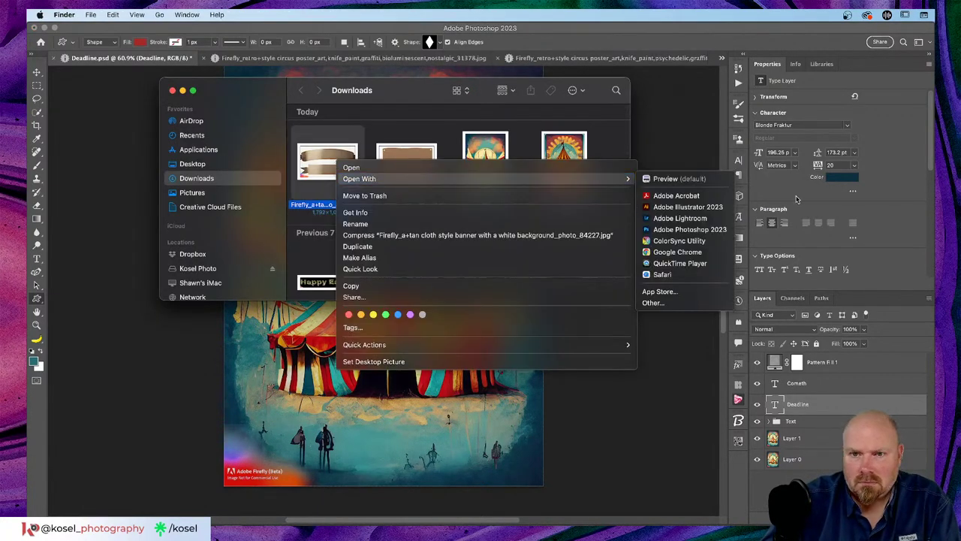
pyautogui.click(690, 229)
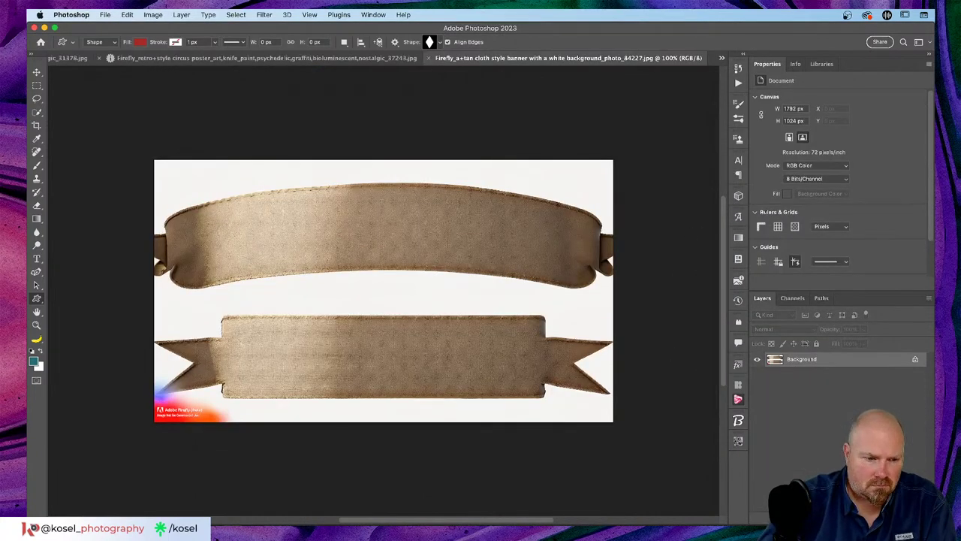
pyautogui.press('super+Tab')
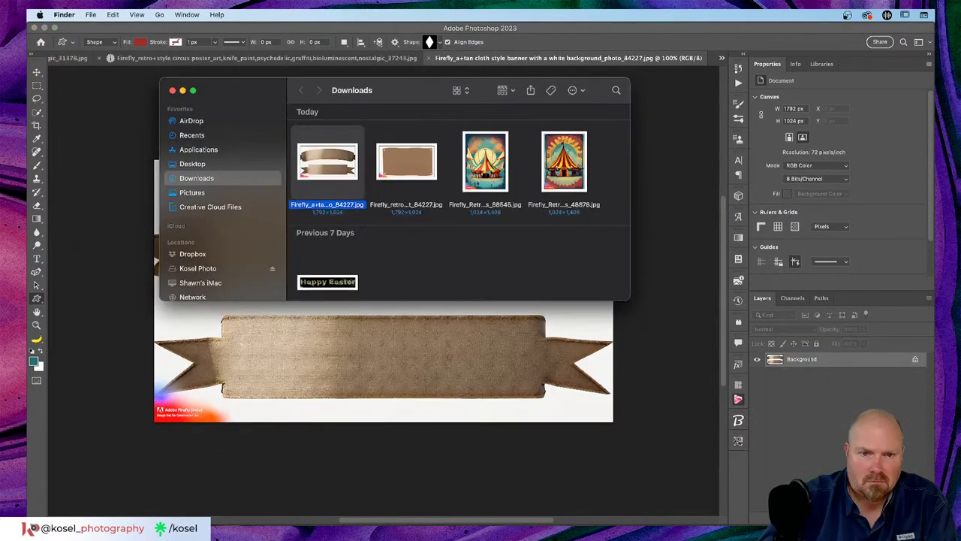
pyautogui.click(171, 90)
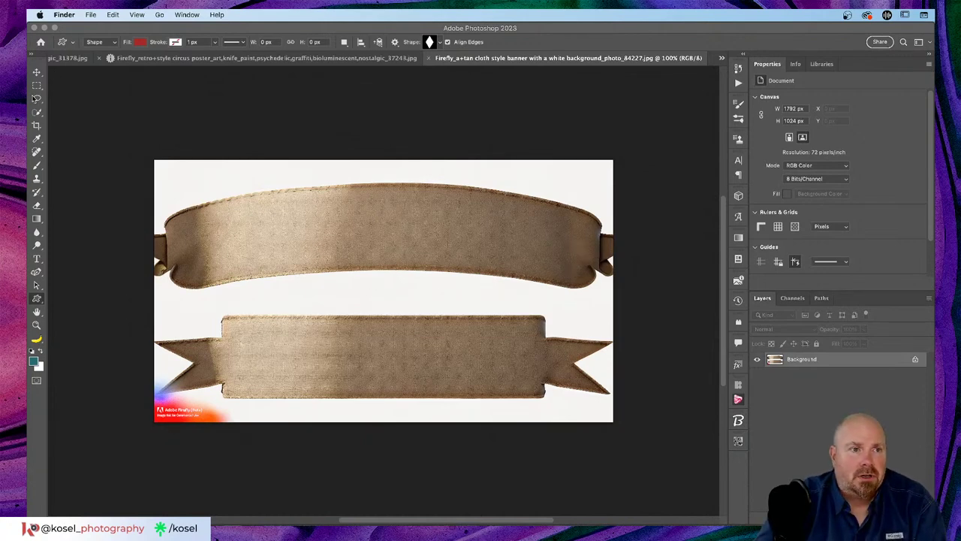
# Select the straight lower banner with the Object Selection tool in Rectangle mode, adding its left ribbon tail to the selection.
pyautogui.click(36, 99)
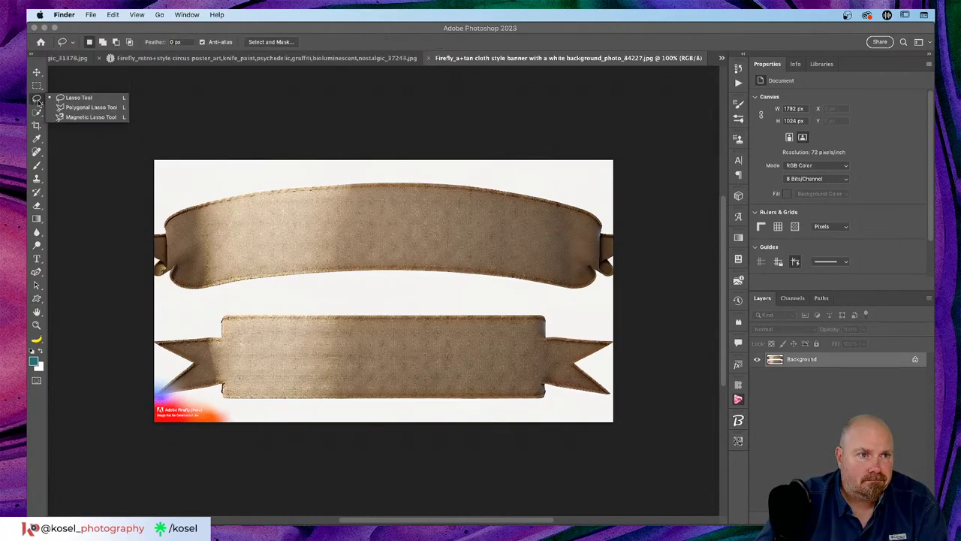
pyautogui.click(39, 114)
pyautogui.click(94, 121)
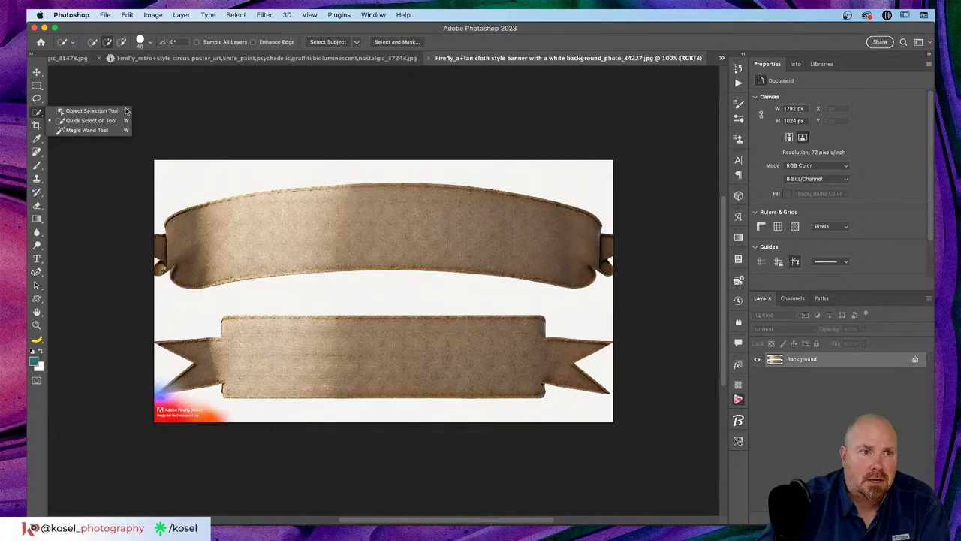
pyautogui.click(87, 111)
pyautogui.click(296, 42)
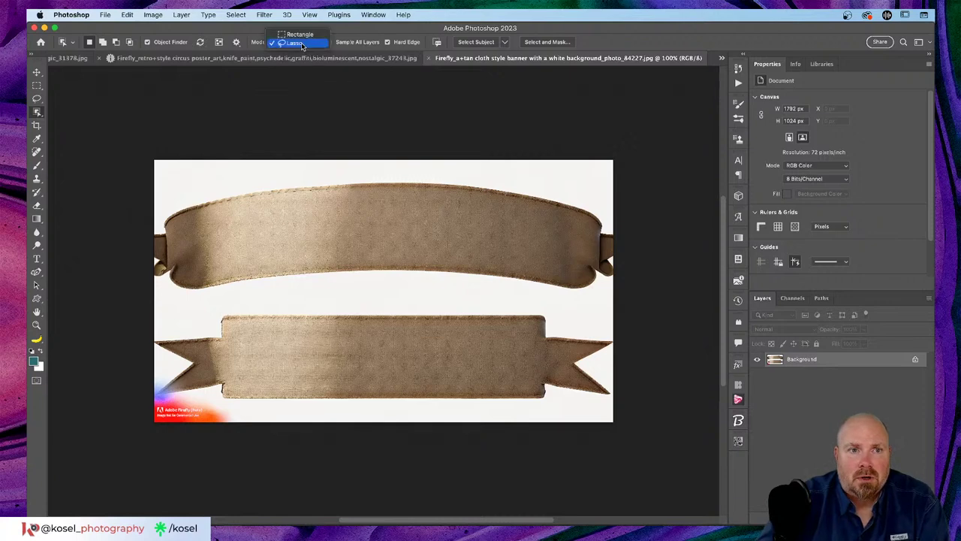
pyautogui.click(297, 34)
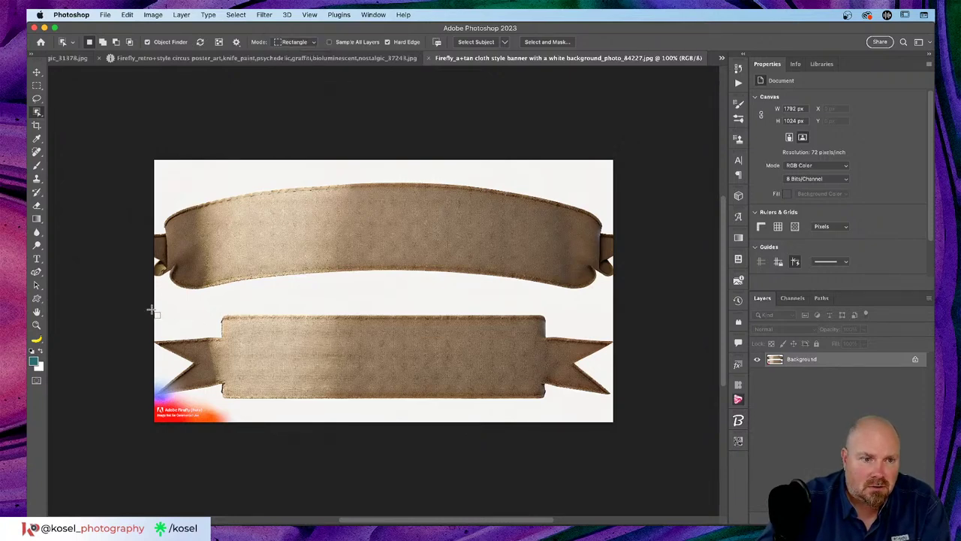
pyautogui.moveTo(150, 304); pyautogui.dragTo(628, 429)
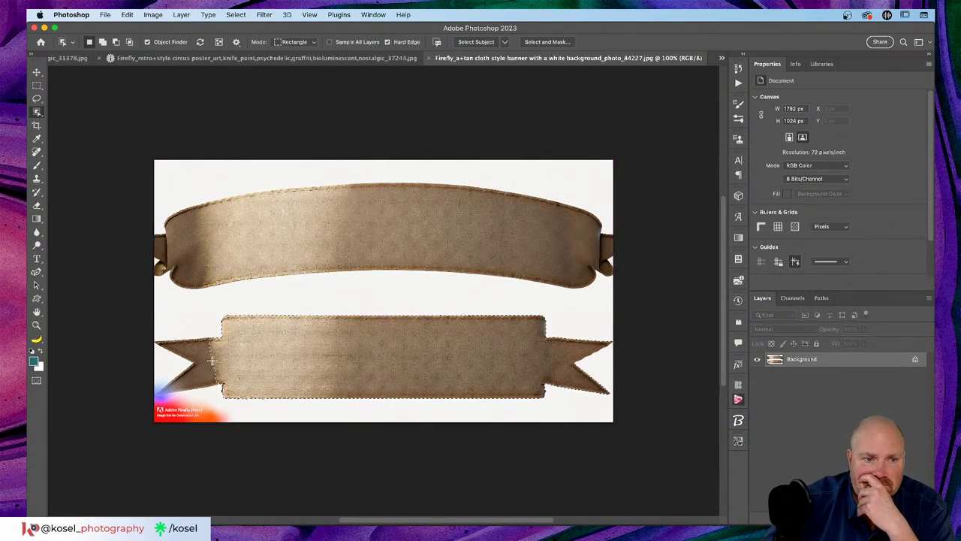
pyautogui.press('shift')
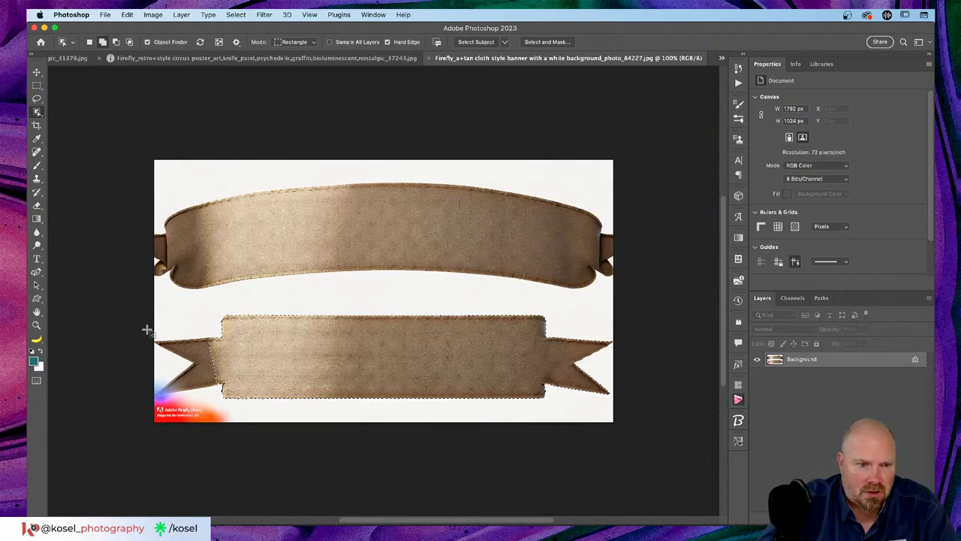
pyautogui.moveTo(142, 331); pyautogui.dragTo(244, 413)
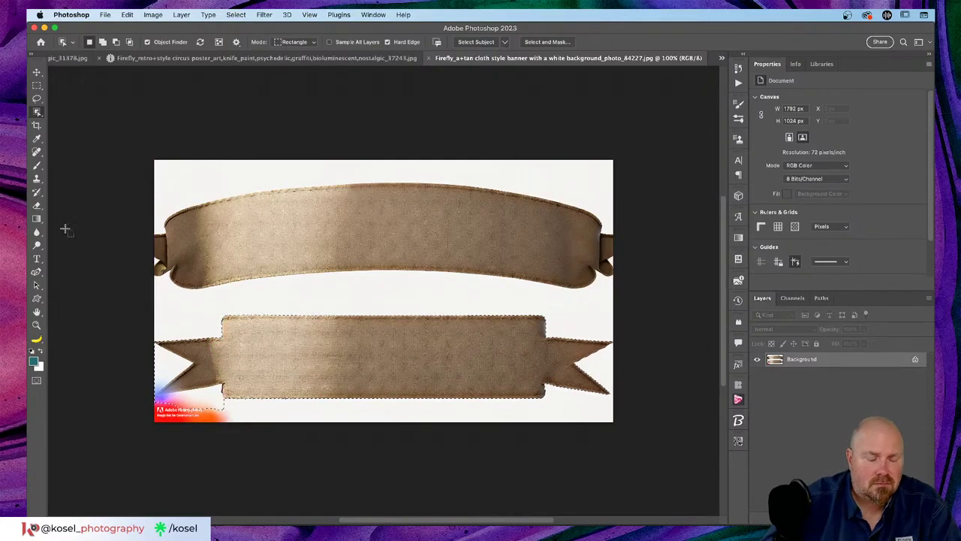
# Subtract the white notch of the banner's left ribbon tail from the selection with the Object Selection tool.
pyautogui.press('super+plus')
pyautogui.press('super+plus')
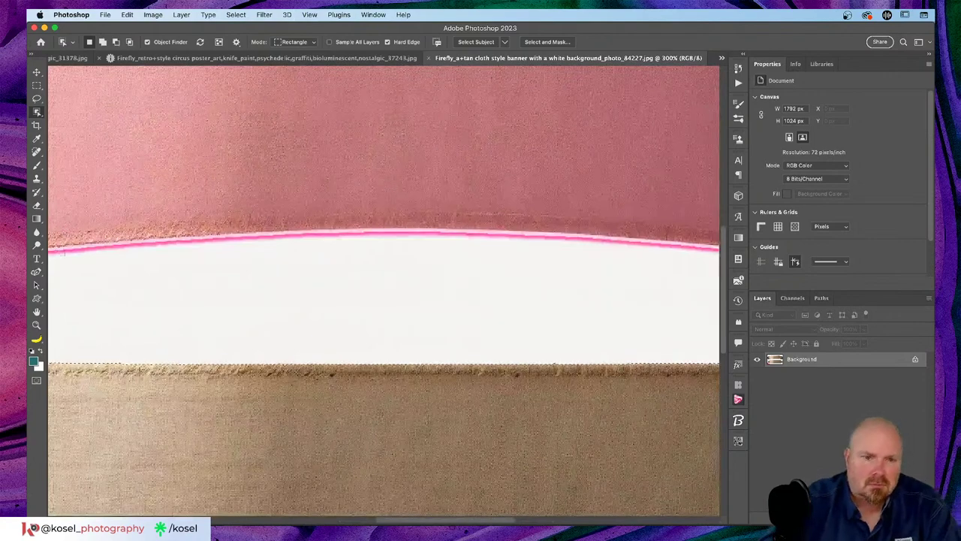
pyautogui.hscroll(-15, 296, 357)
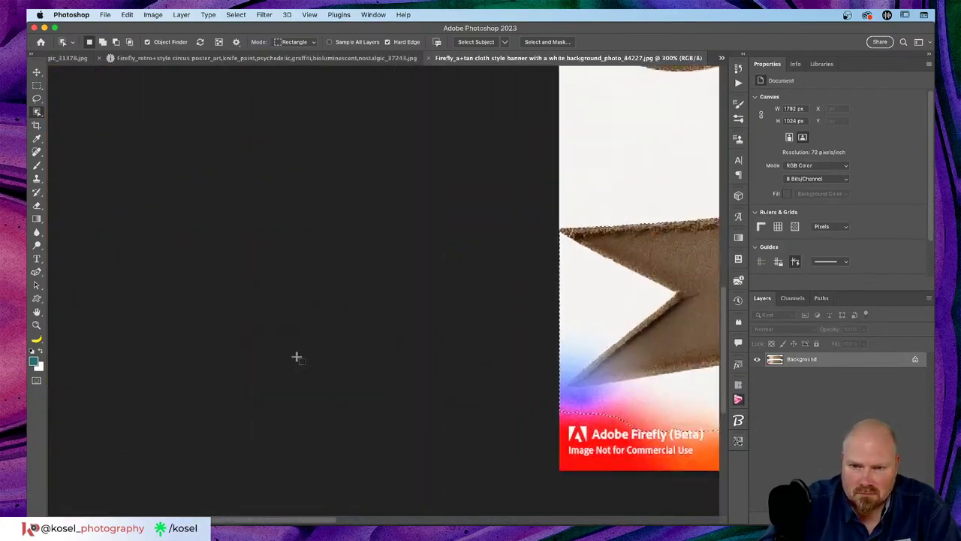
pyautogui.hscroll(6, 297, 357)
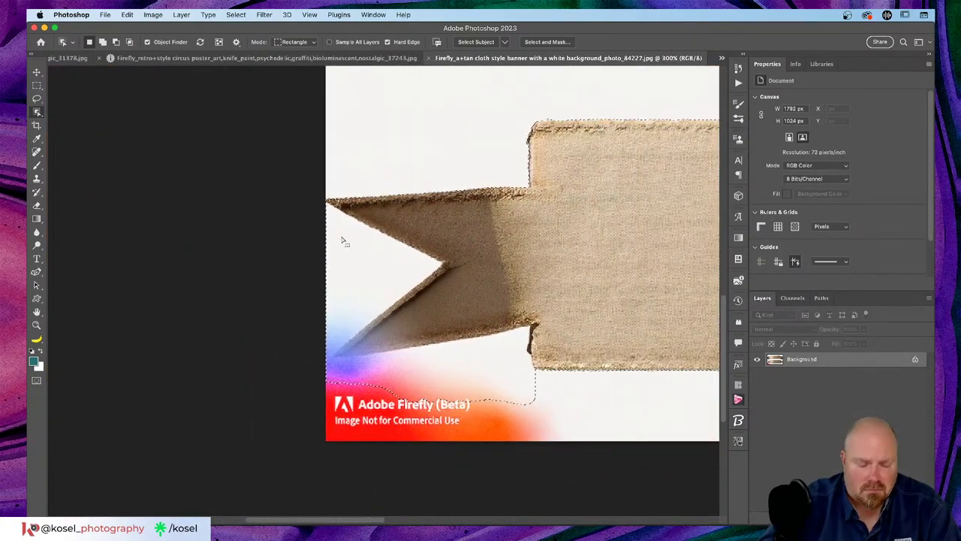
pyautogui.press('alt')
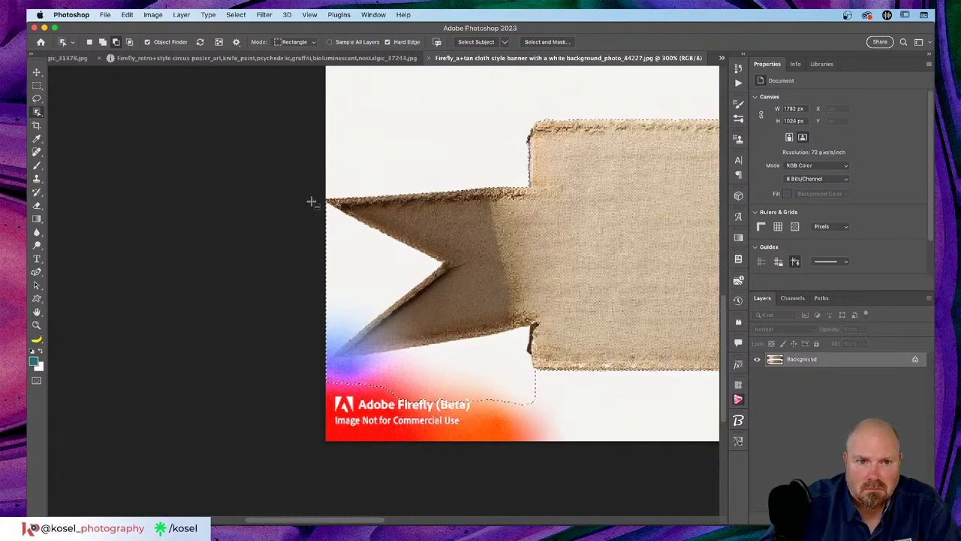
pyautogui.moveTo(311, 202); pyautogui.dragTo(424, 302)
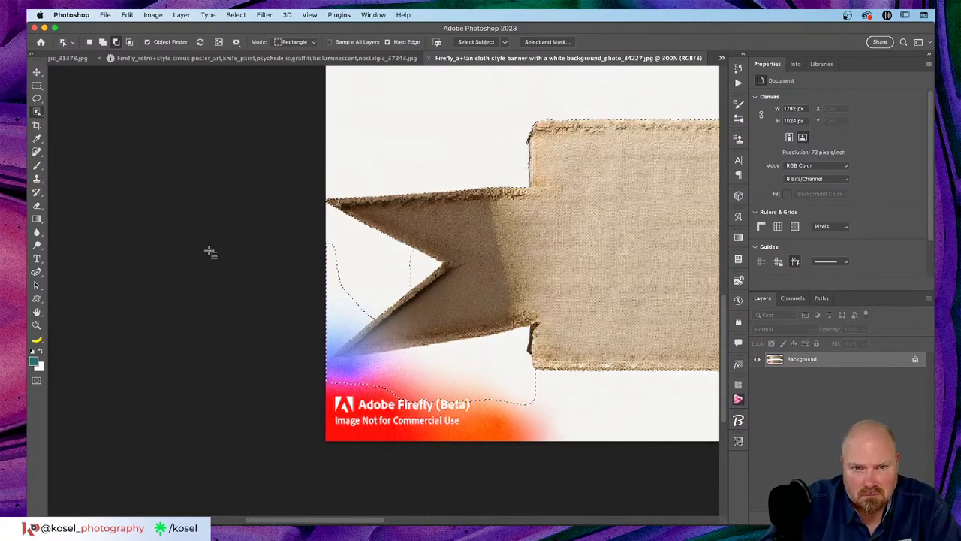
# Clean up the left tail's selection with the Quick Selection tool, removing the remaining background and watermark area and adding the faded tip with a size 10 brush.
pyautogui.rightClick(37, 114)
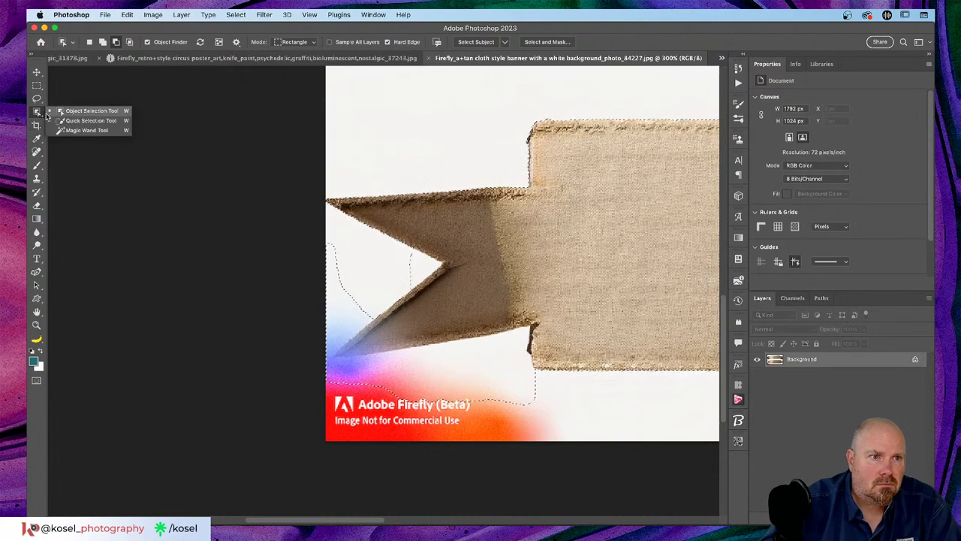
pyautogui.click(89, 120)
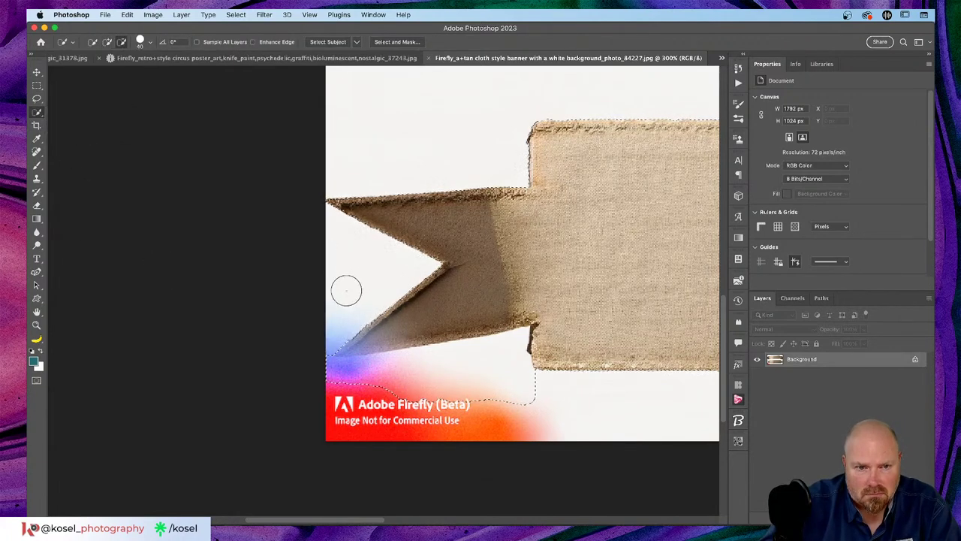
pyautogui.moveTo(326, 311)
pyautogui.mouseDown()
pyautogui.moveTo(468, 393)
pyautogui.moveTo(515, 388)
pyautogui.moveTo(506, 377)
pyautogui.moveTo(540, 388)
pyautogui.mouseUp()
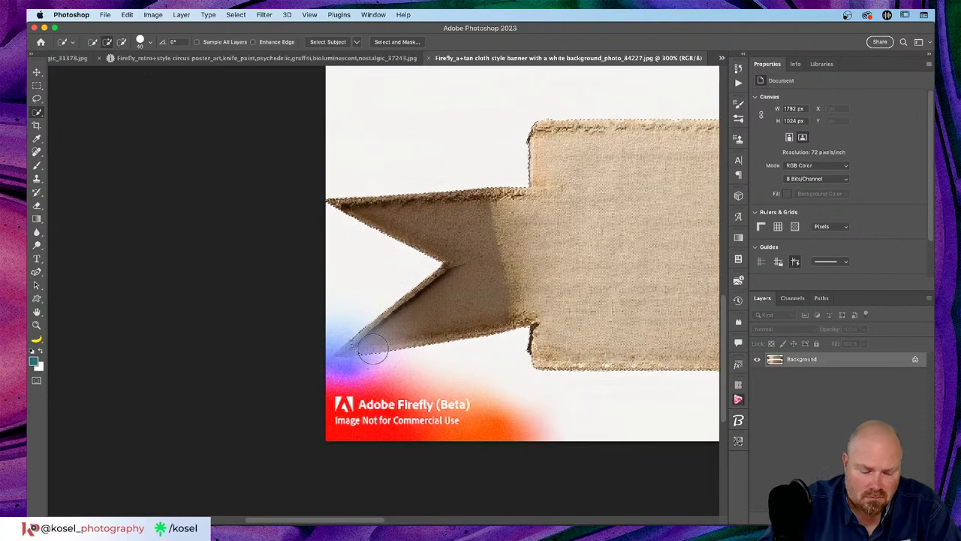
pyautogui.press('[')
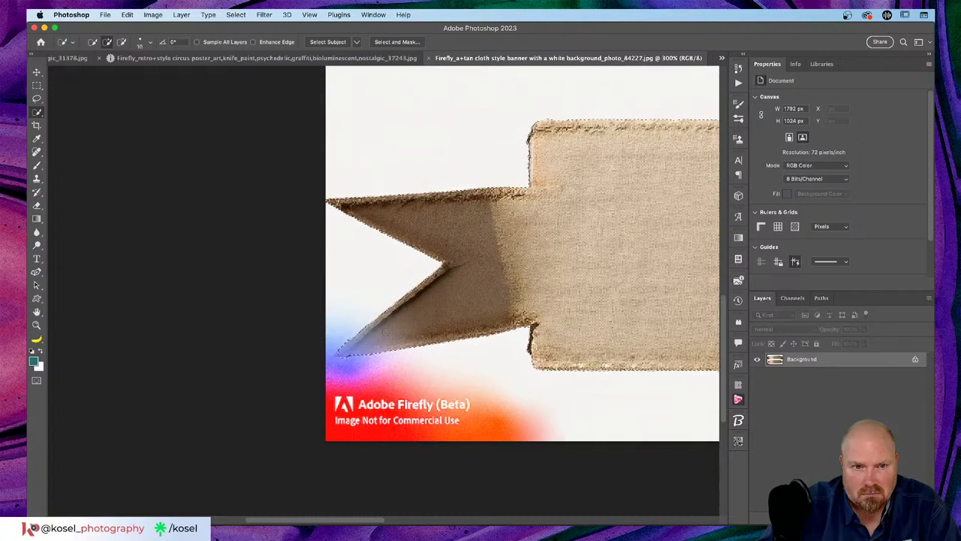
# Refine the selection in Select and Mask with Smooth 8, Feather 1.4 px and Shift Edge -64%, outputting the banner to a new layer.
pyautogui.hscroll(5, 504, 291)
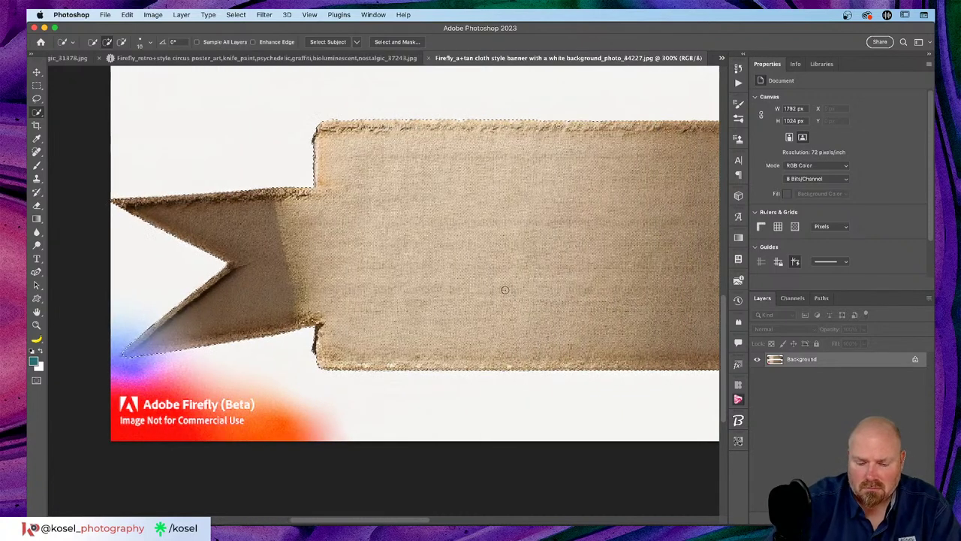
pyautogui.scroll(-5, 504, 293)
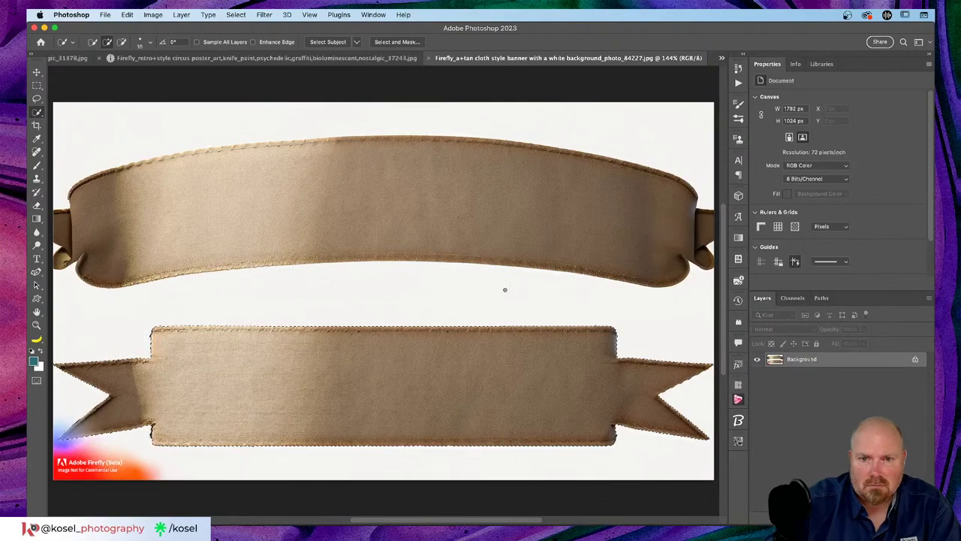
pyautogui.scroll(-3, 504, 293)
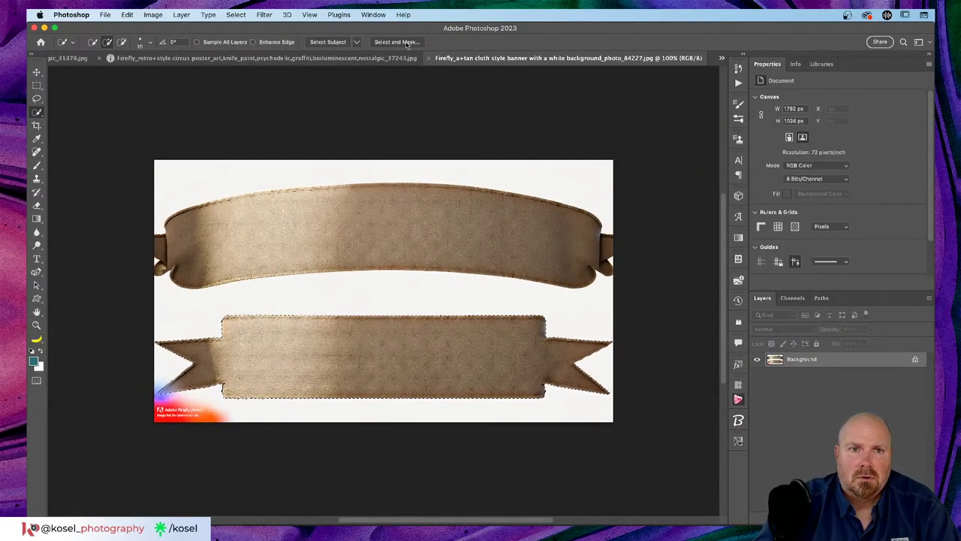
pyautogui.click(397, 42)
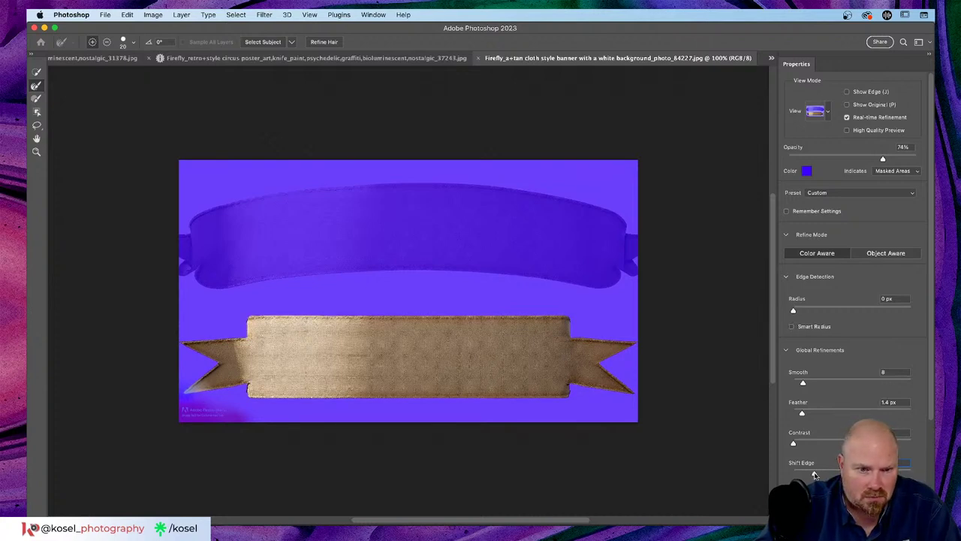
pyautogui.scroll(-3, 817, 477)
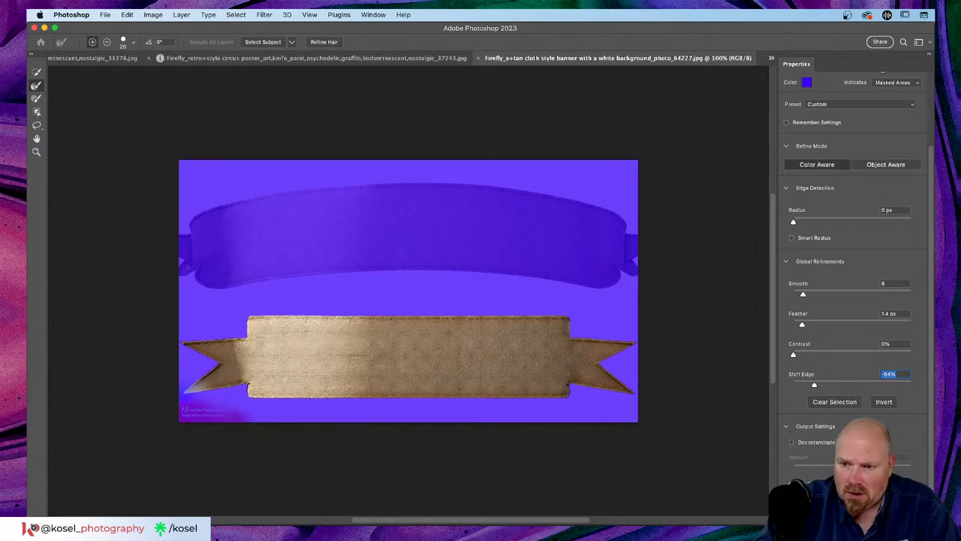
pyautogui.press('Return')
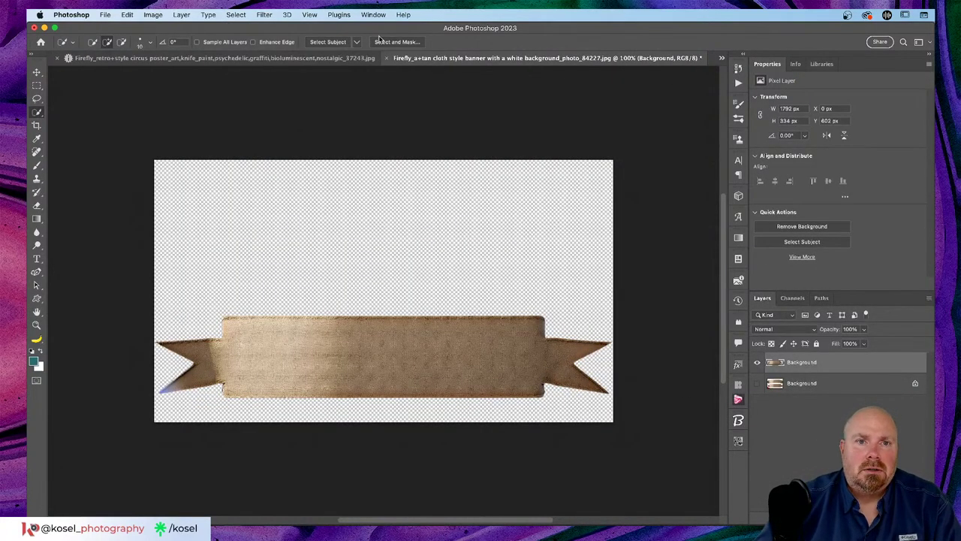
pyautogui.click(292, 59)
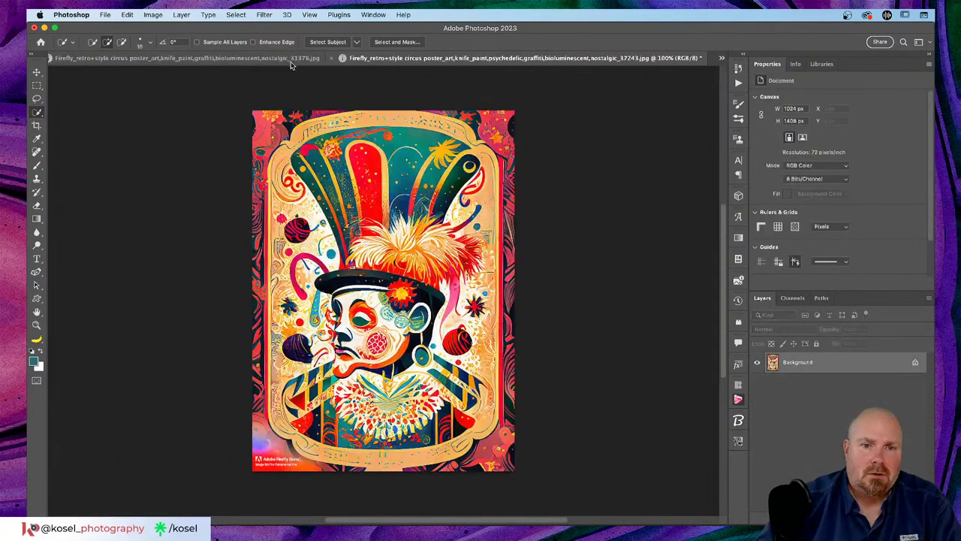
pyautogui.click(723, 59)
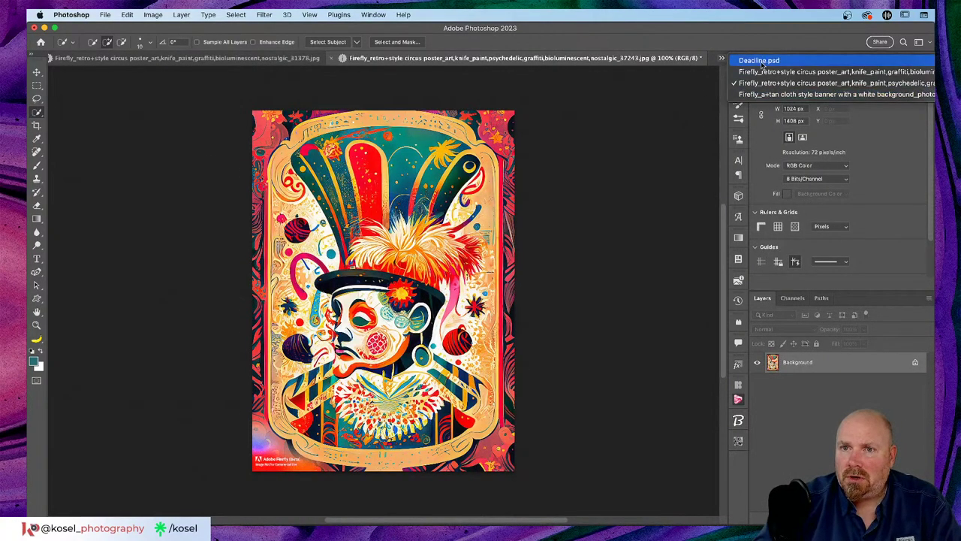
pyautogui.click(765, 94)
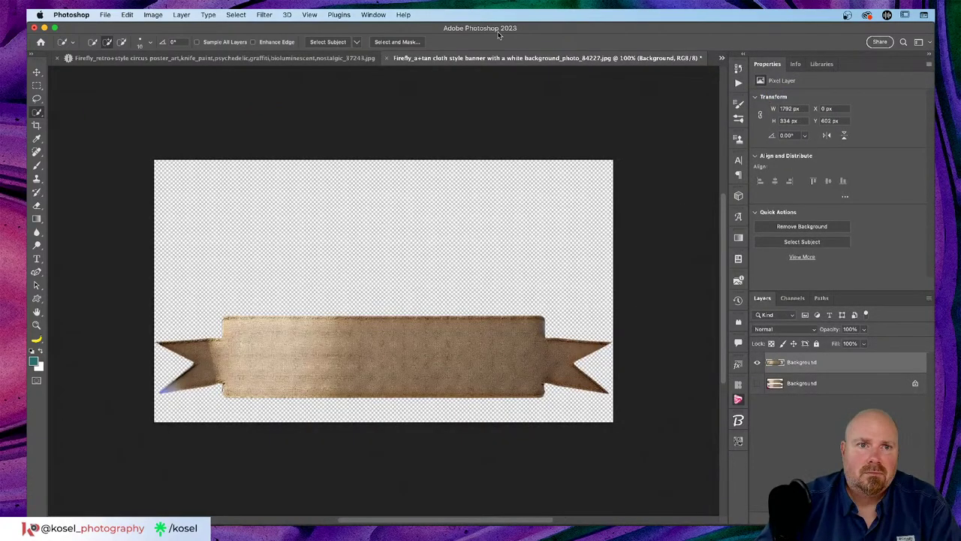
# Arrange all open documents side by side and copy the cut-out banner layer into Deadline.psd.
pyautogui.click(374, 15)
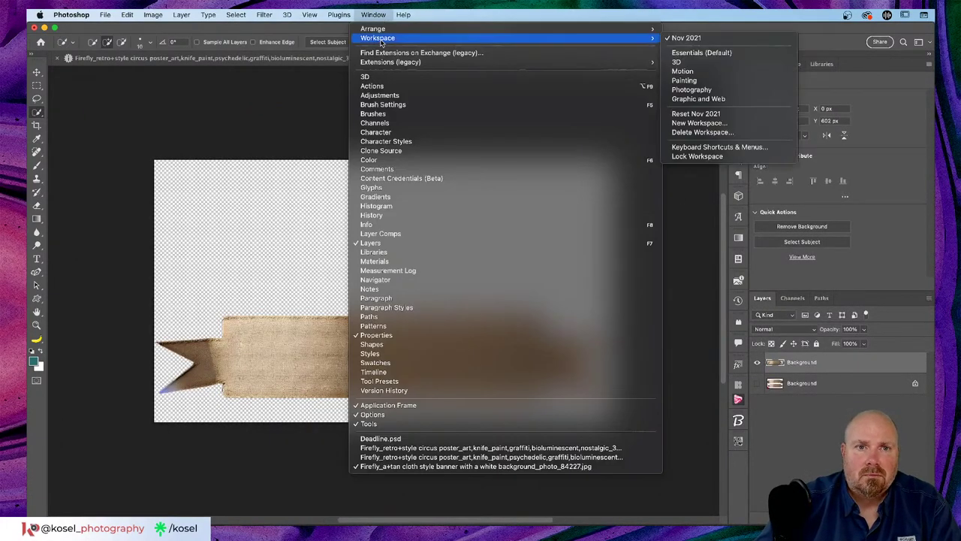
pyautogui.click(800, 43)
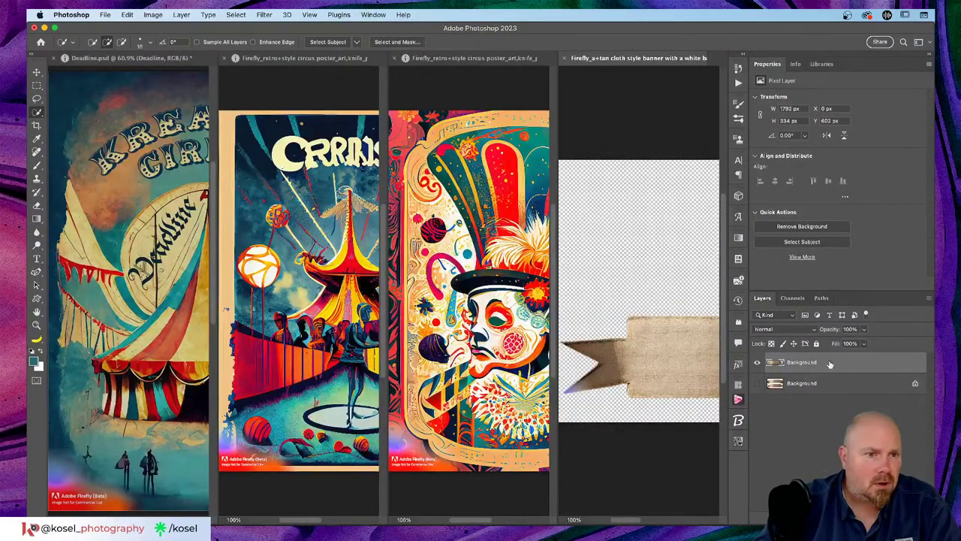
pyautogui.moveTo(830, 364); pyautogui.dragTo(119, 246)
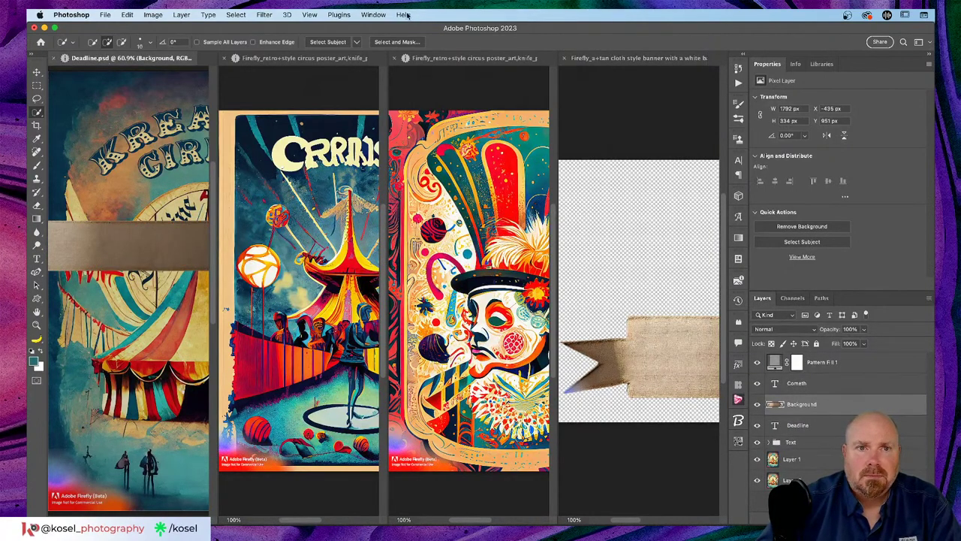
# Consolidate all open documents back into tabs with Deadline.psd in view.
pyautogui.click(375, 15)
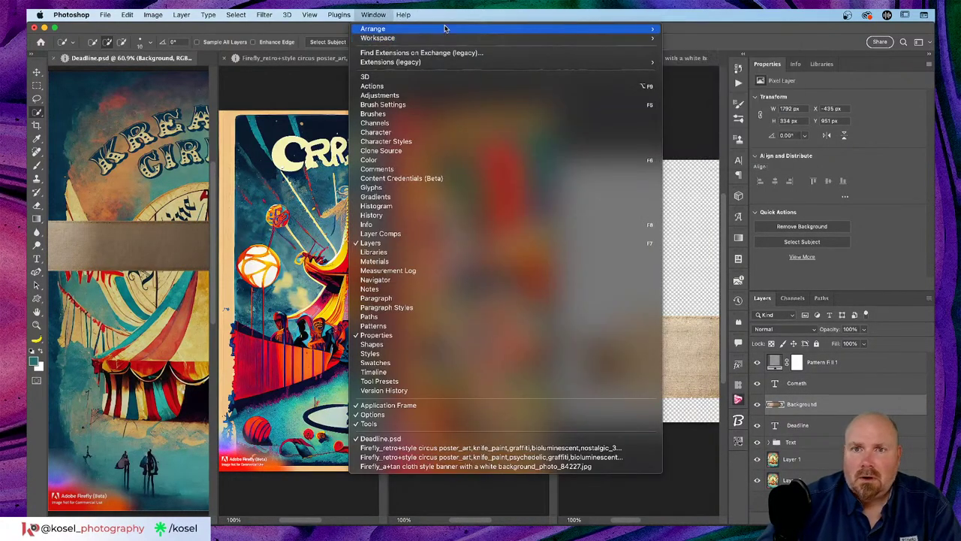
pyautogui.moveTo(650, 29)
pyautogui.click(747, 117)
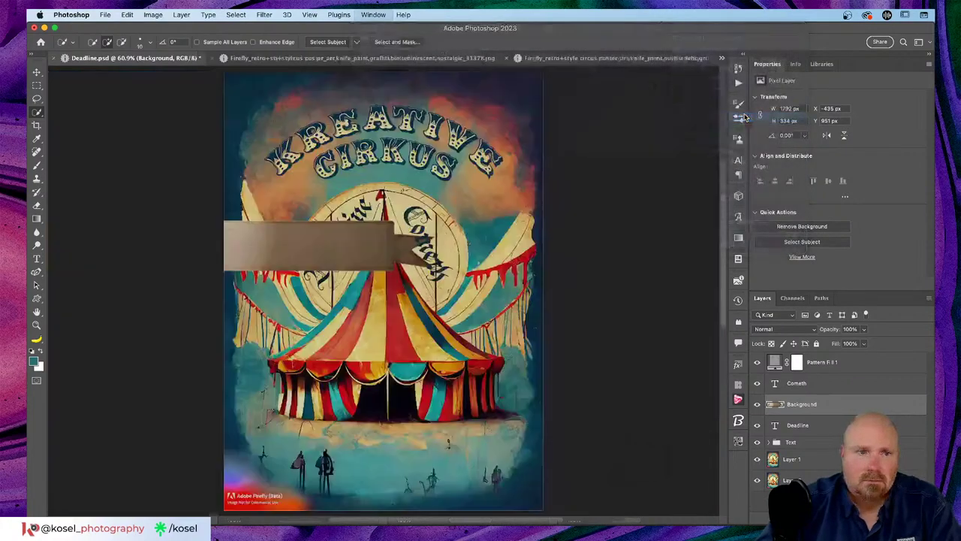
# Move the banner across the lower part of the circus tent and convert its layer to a Smart Object.
pyautogui.doubleClick(847, 402)
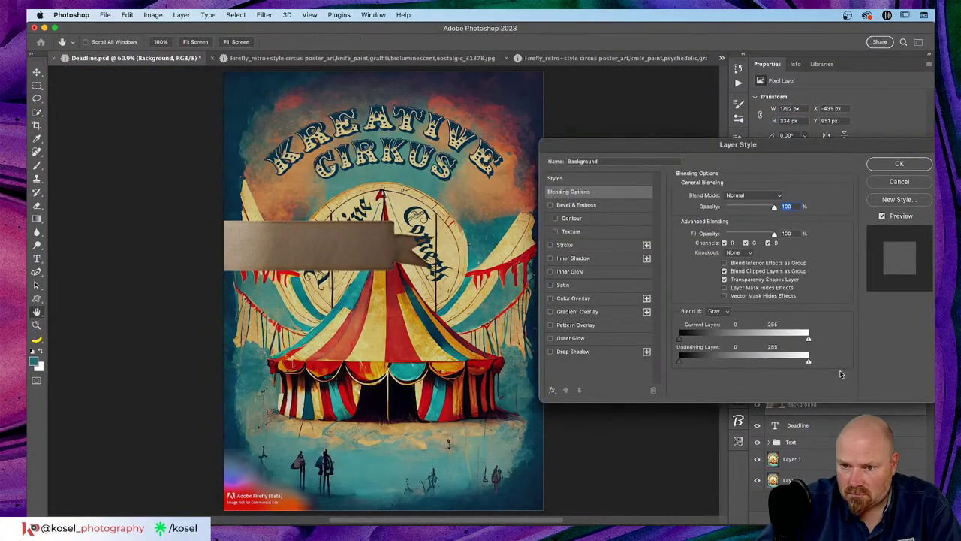
pyautogui.click(899, 181)
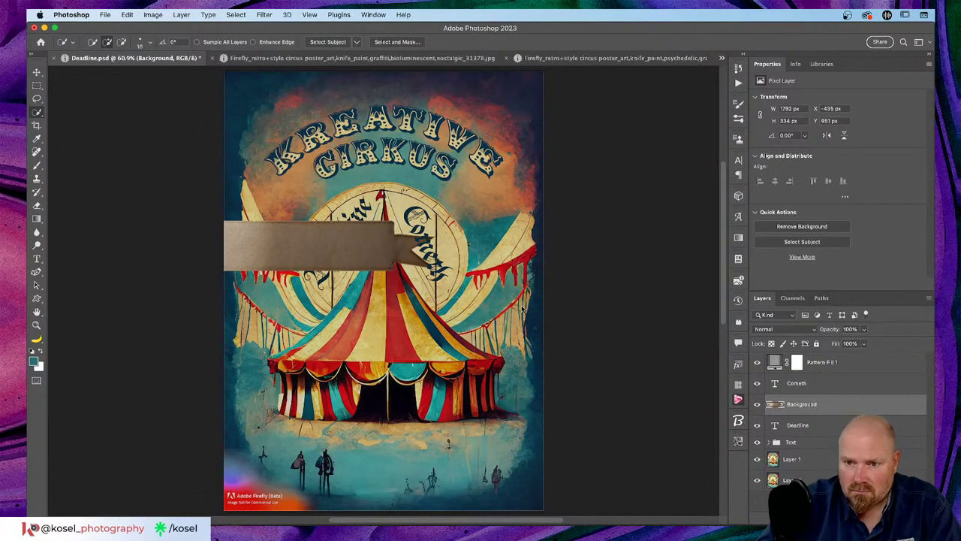
pyautogui.press('v')
pyautogui.moveTo(377, 261)
pyautogui.mouseDown()
pyautogui.moveTo(446, 261)
pyautogui.moveTo(383, 354)
pyautogui.moveTo(396, 374)
pyautogui.mouseUp()
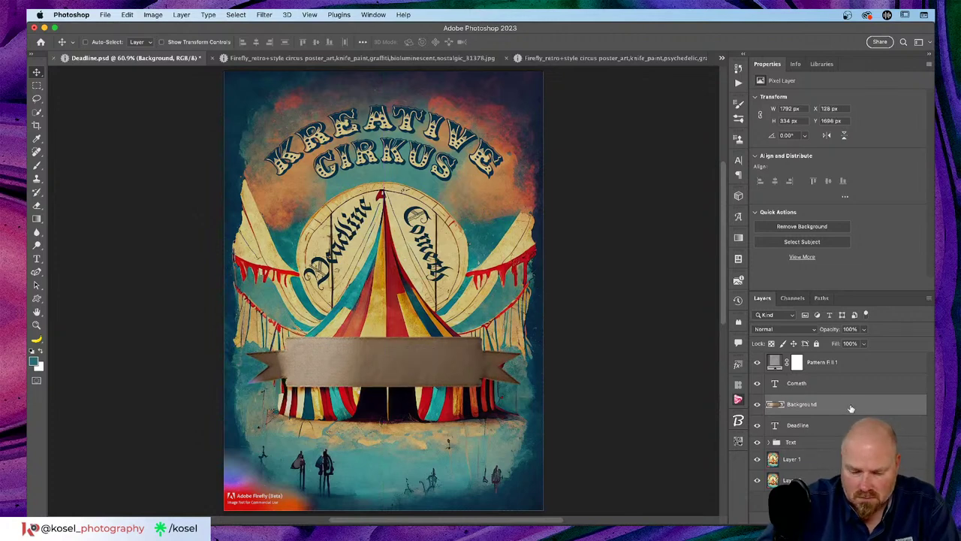
pyautogui.press('super+alt+s')
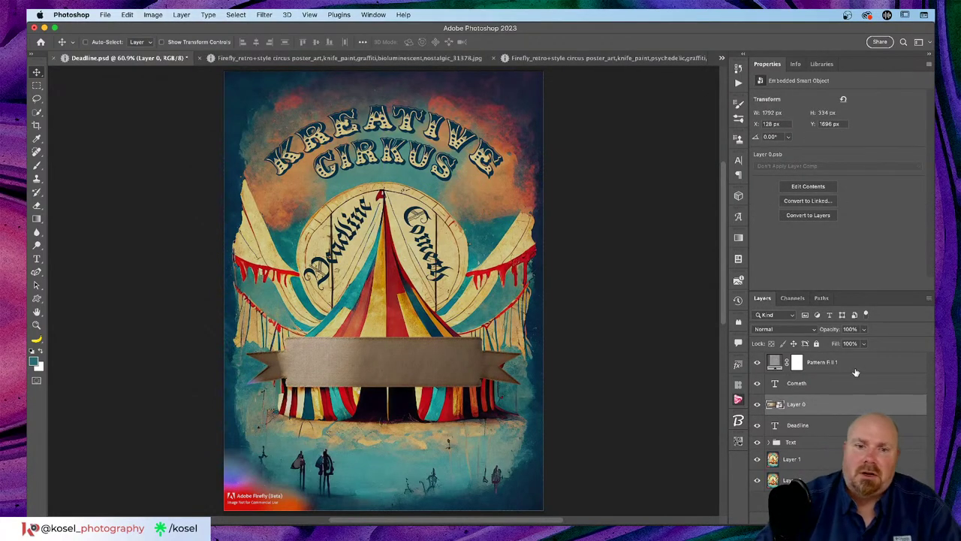
# Add a Color Overlay to the banner layer, sampling the gold #d0af4b from a tent stripe.
pyautogui.doubleClick(843, 405)
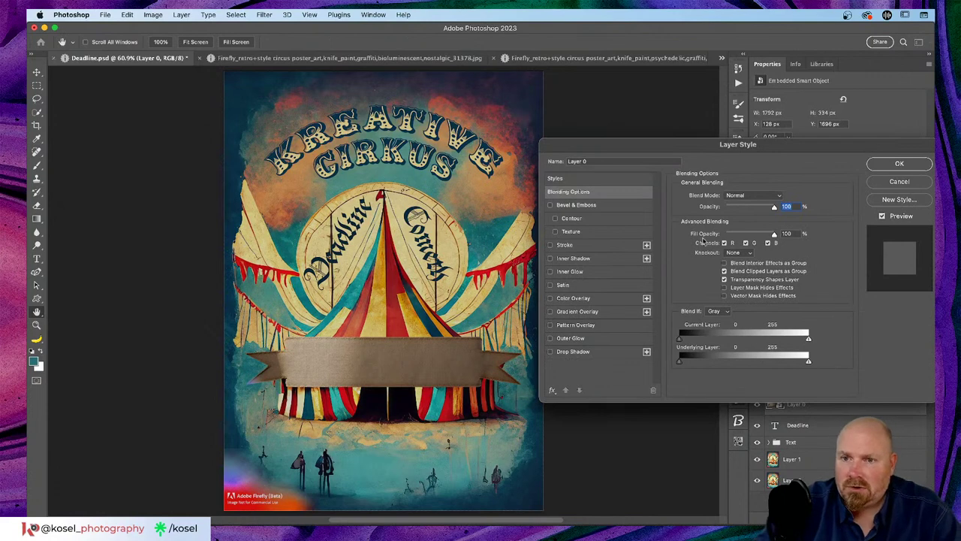
pyautogui.click(573, 298)
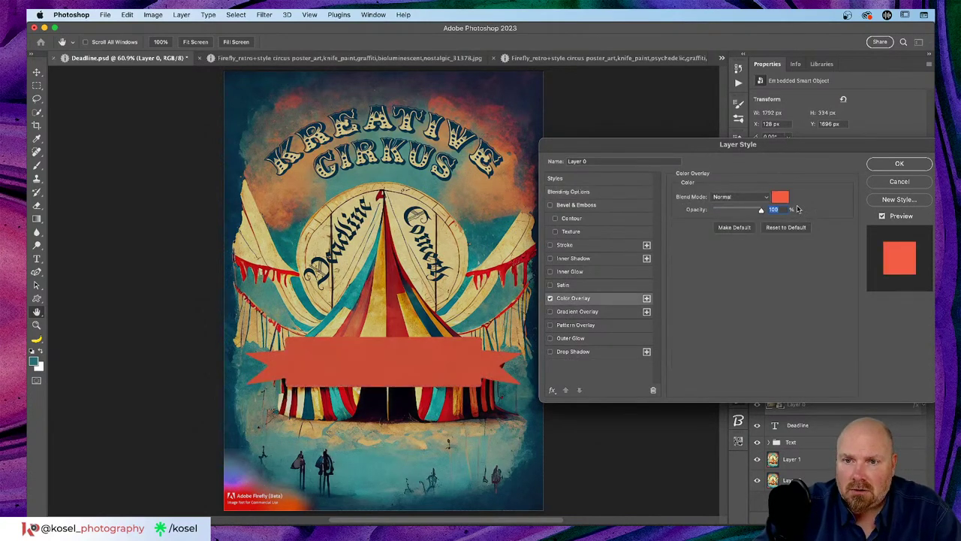
pyautogui.click(781, 198)
pyautogui.click(383, 318)
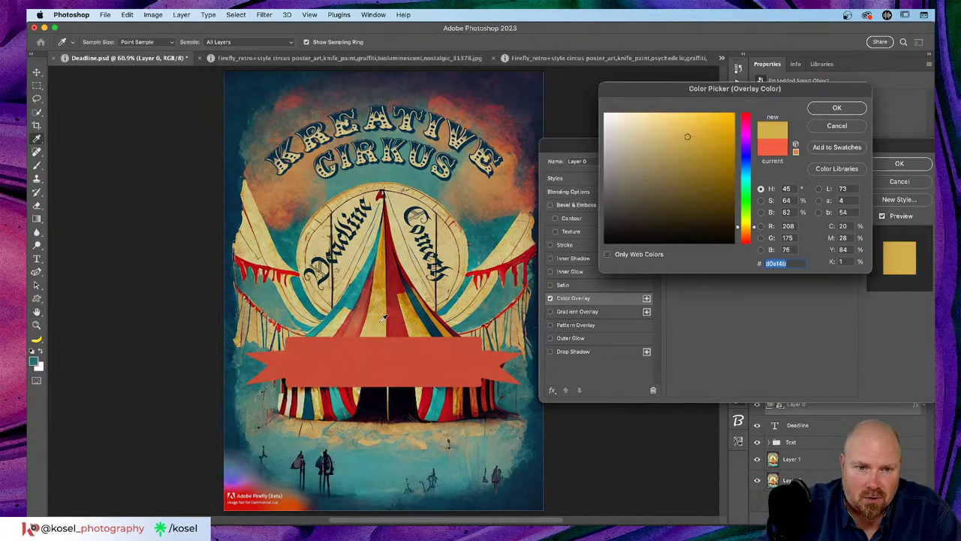
pyautogui.click(838, 107)
# Try the Soft Light blend mode on the banner's Color Overlay, set it to Screen instead and apply the layer style.
pyautogui.click(766, 199)
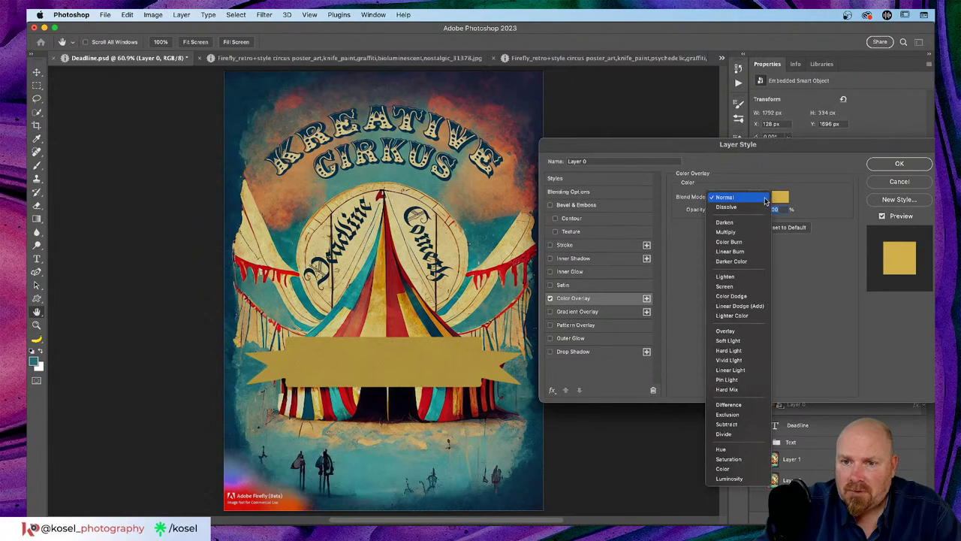
pyautogui.click(730, 339)
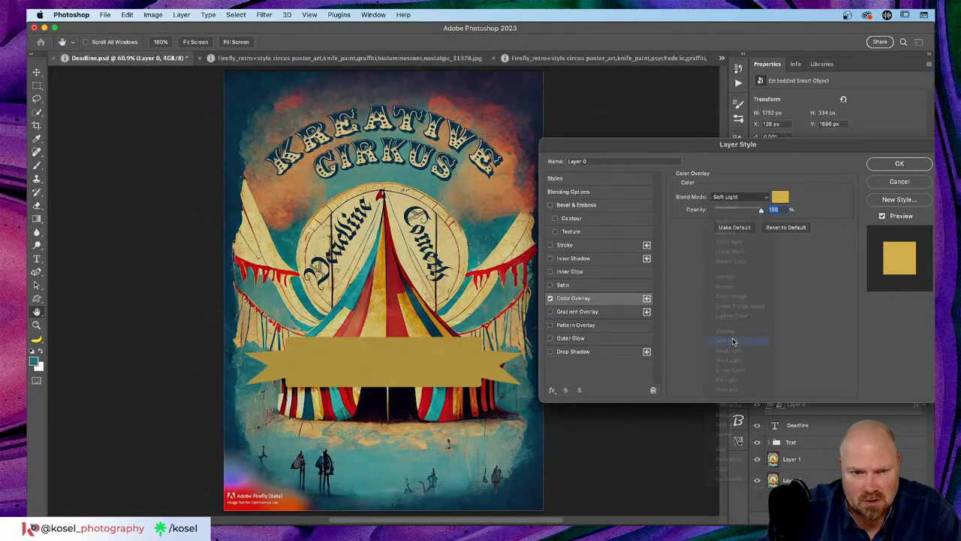
pyautogui.click(764, 196)
pyautogui.click(745, 149)
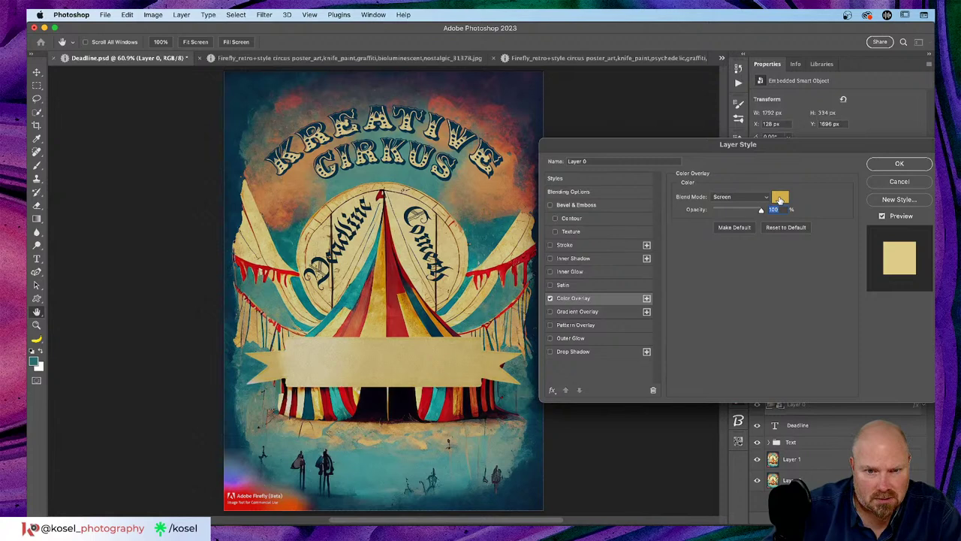
pyautogui.click(898, 164)
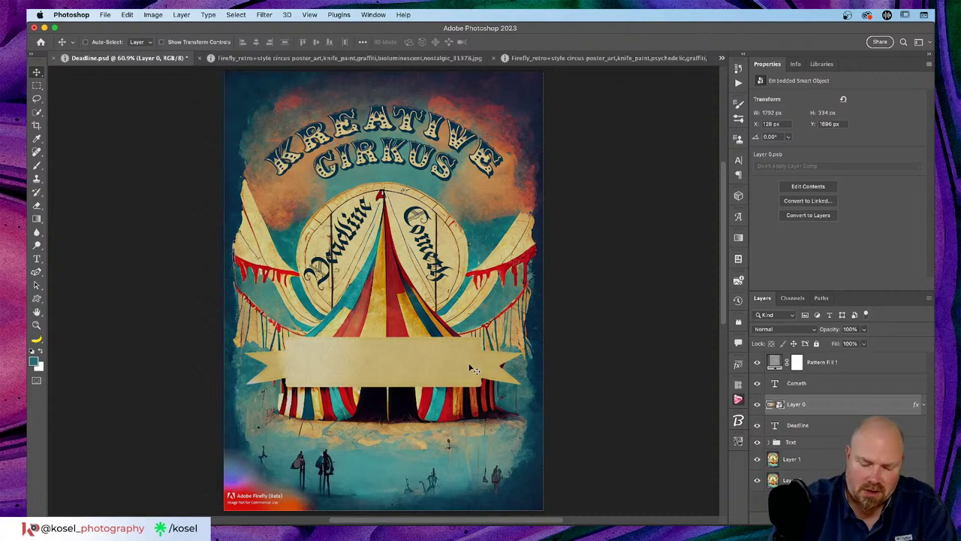
# Scale the banner down proportionally to about 893 by 164 px and place it over the tent's entrance.
pyautogui.press('super+t')
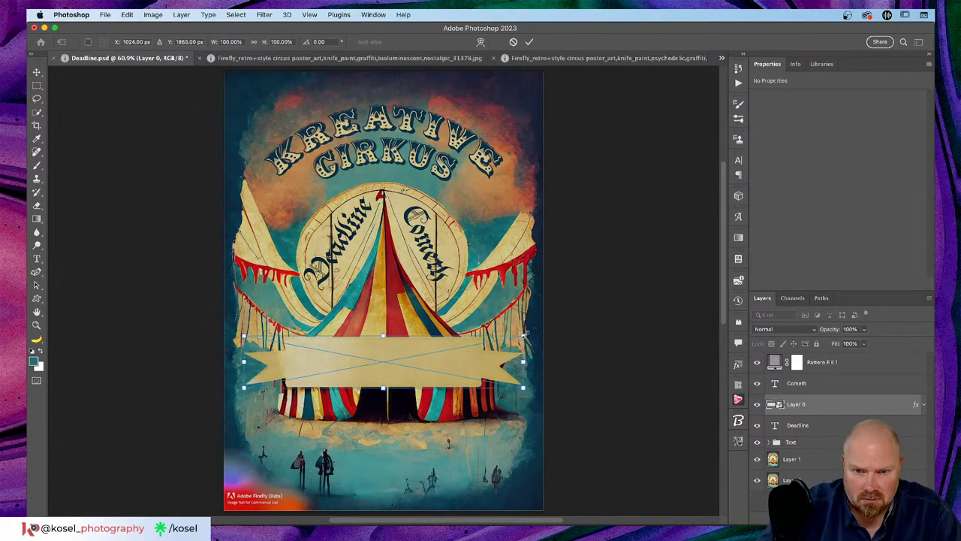
pyautogui.moveTo(524, 335); pyautogui.dragTo(471, 347)
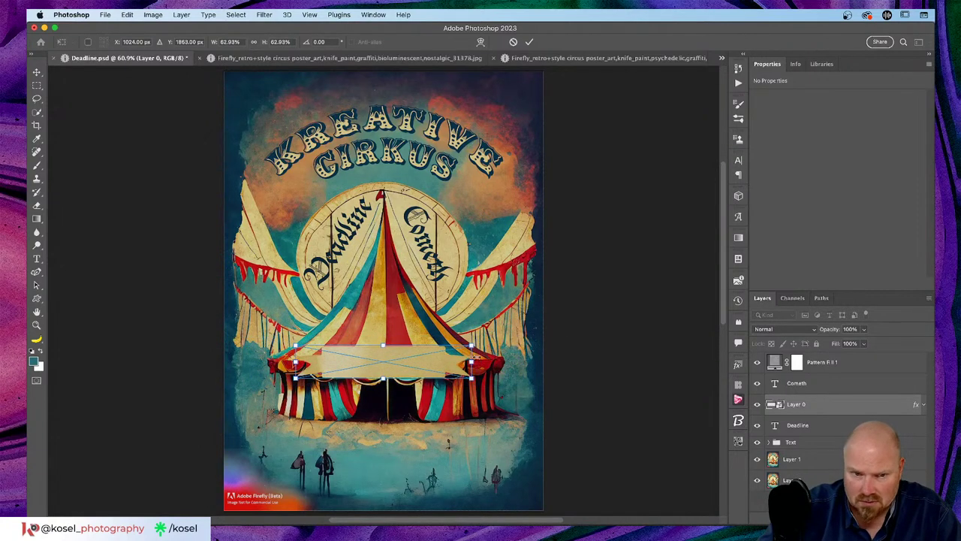
pyautogui.moveTo(399, 378); pyautogui.dragTo(399, 393)
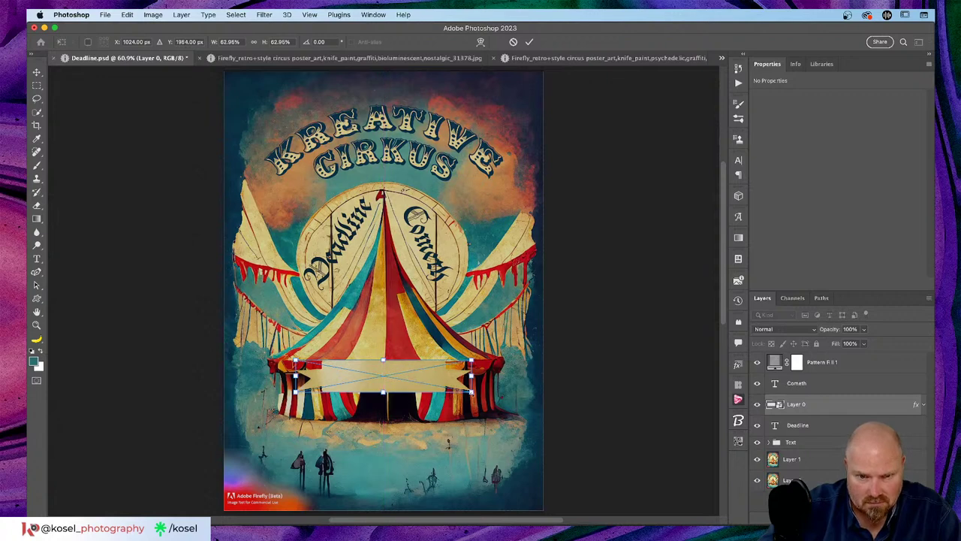
pyautogui.moveTo(472, 392); pyautogui.dragTo(411, 377)
pyautogui.press('Return')
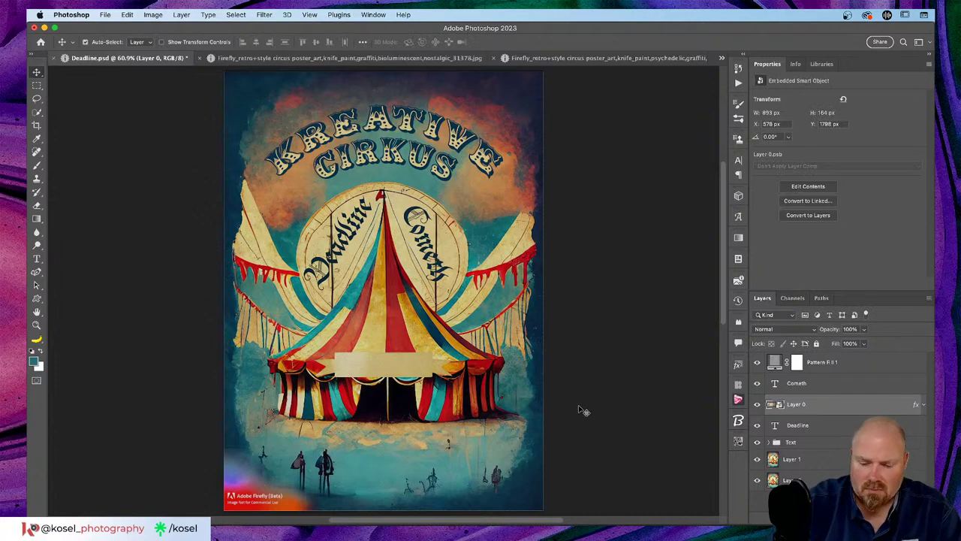
# Move the Deadline text down from the circle over the banner and reorder the banner layer beneath the Deadline layer.
pyautogui.press('super+1')
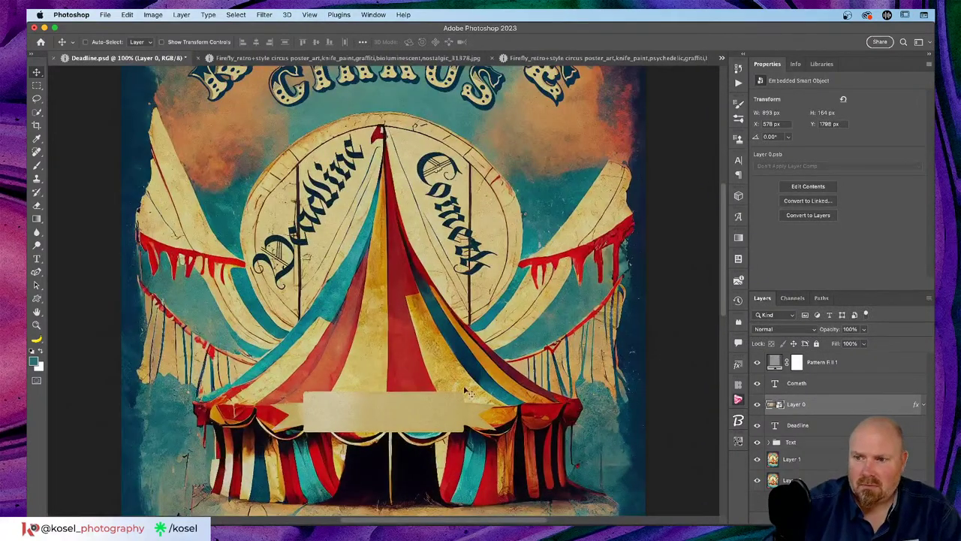
pyautogui.scroll(-3, 467, 378)
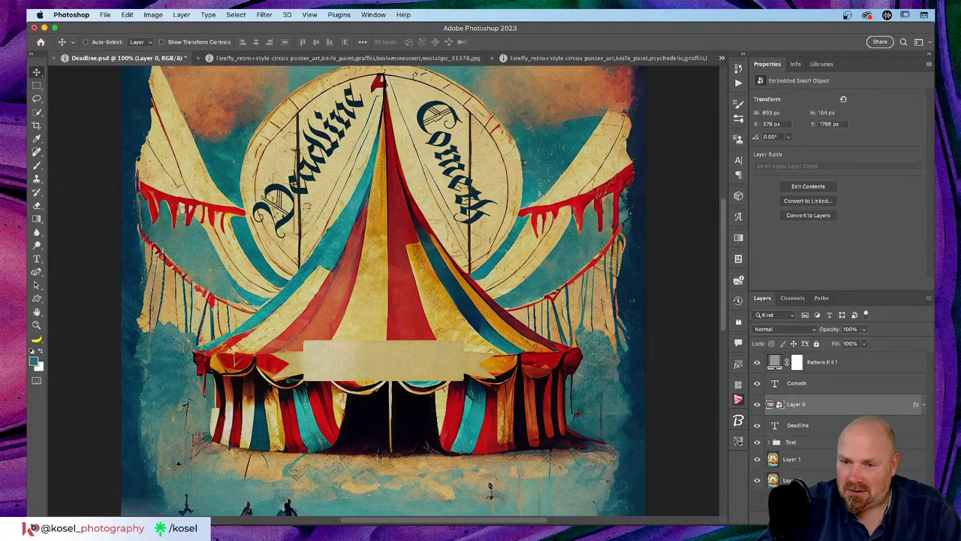
pyautogui.click(833, 426)
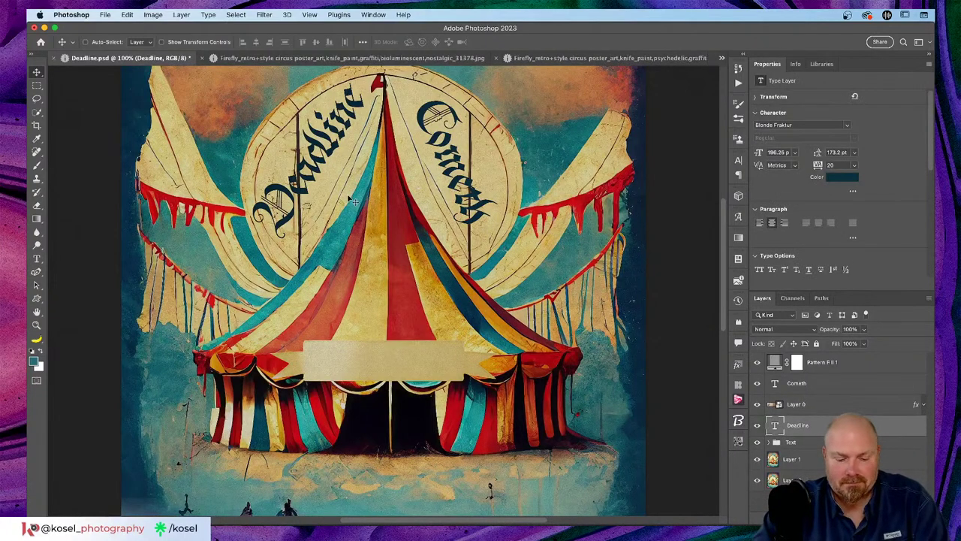
pyautogui.moveTo(319, 174); pyautogui.dragTo(394, 292)
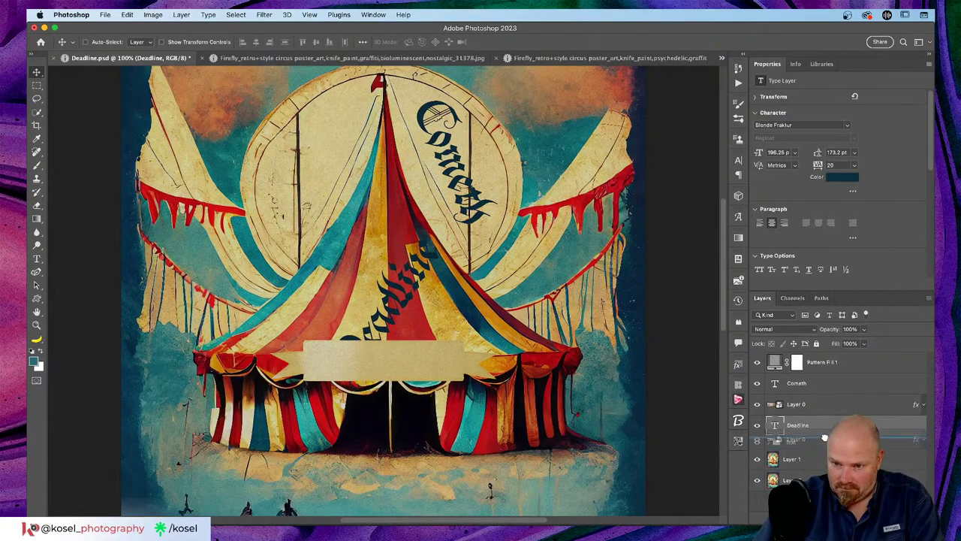
pyautogui.moveTo(796, 404); pyautogui.dragTo(768, 422)
pyautogui.click(768, 421)
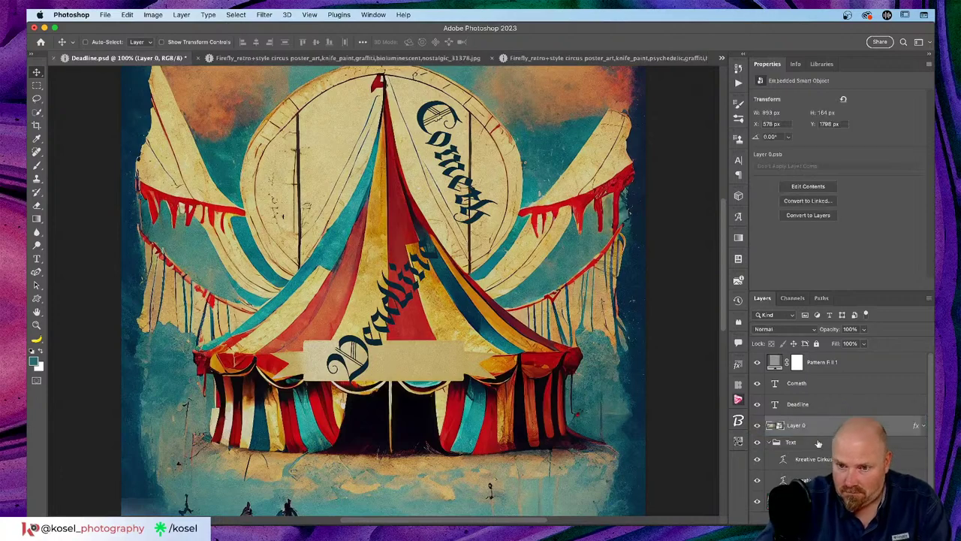
pyautogui.click(770, 443)
# Scale the Deadline text to about 49%, rotate it by about 49° and fit it on the left half of the banner.
pyautogui.click(846, 404)
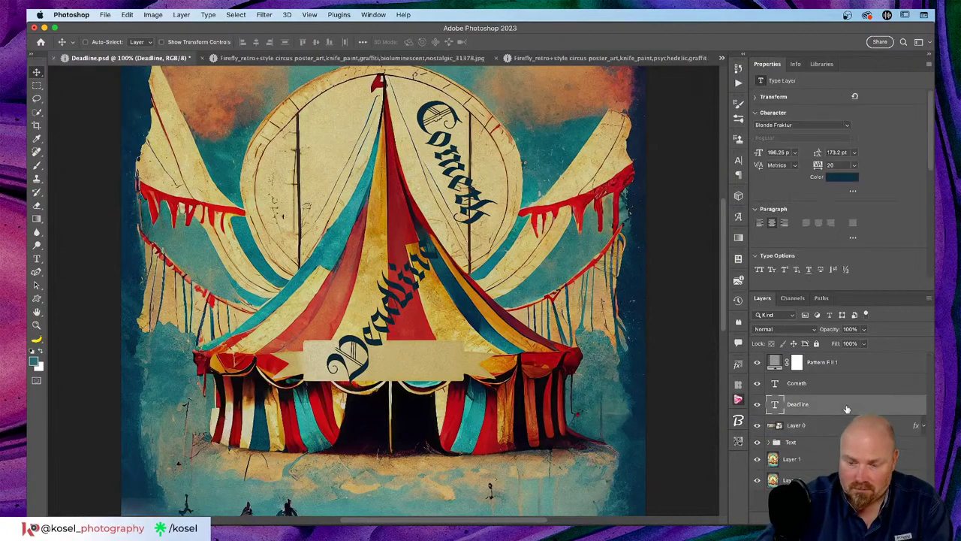
pyautogui.press('super+t')
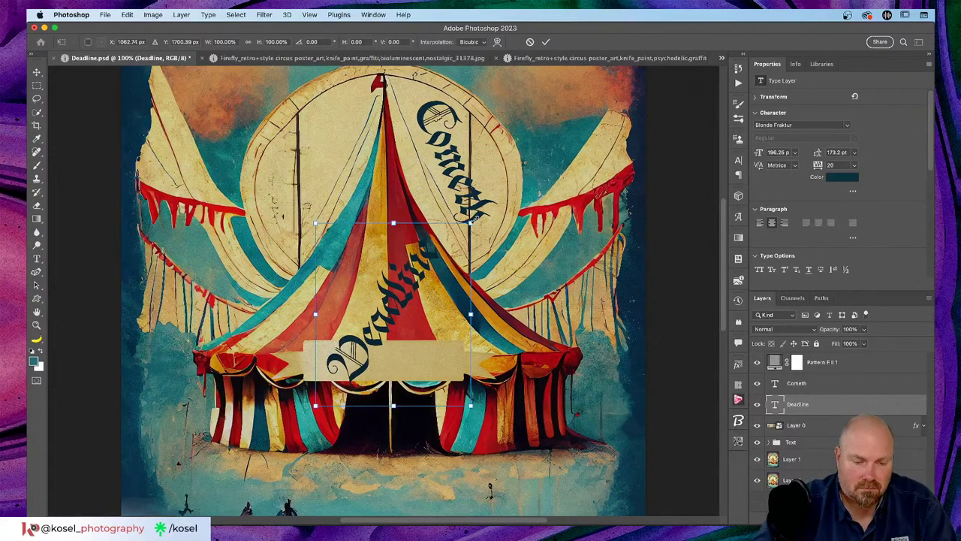
pyautogui.moveTo(471, 219); pyautogui.dragTo(436, 265)
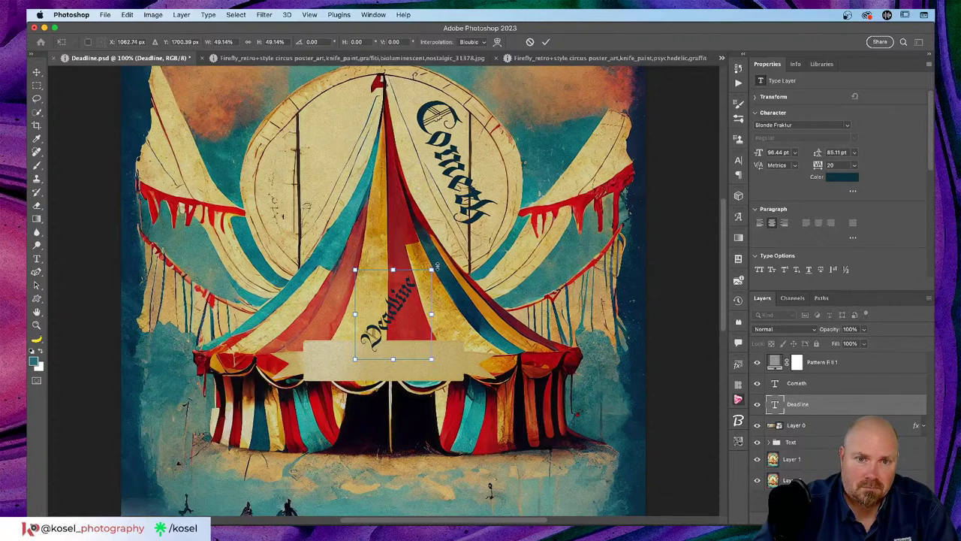
pyautogui.moveTo(440, 270); pyautogui.dragTo(379, 366)
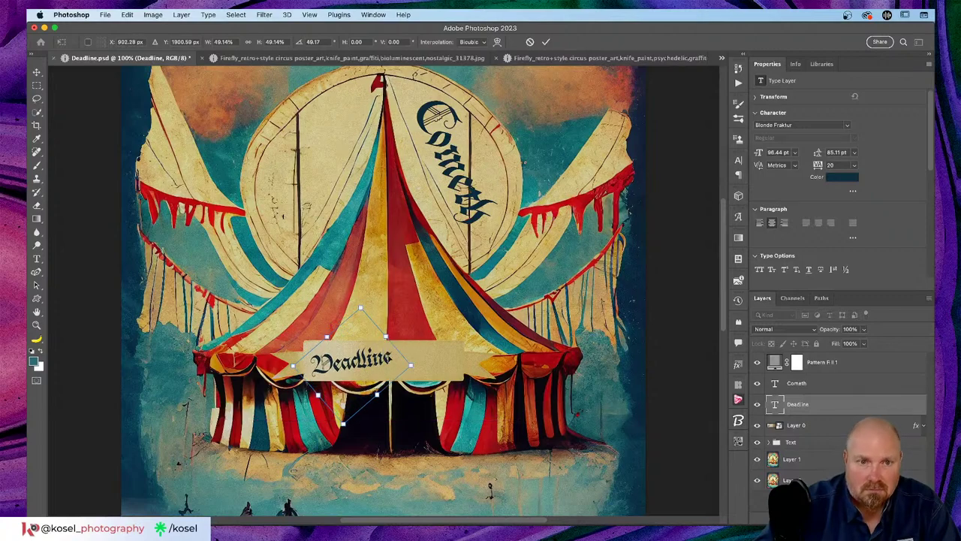
pyautogui.click(546, 41)
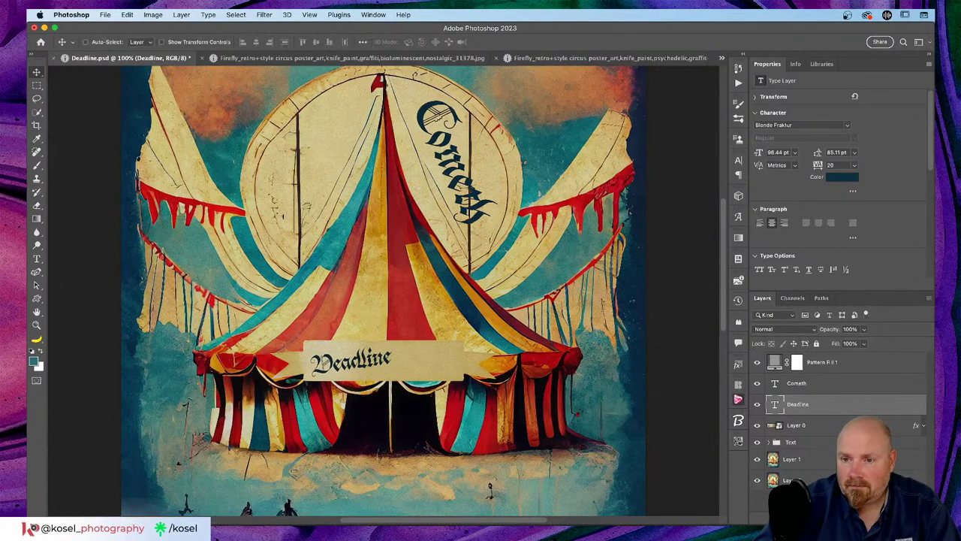
# Scale the Cometh text to about 59%, rotate it by -60° and place it on the right half of the banner.
pyautogui.click(841, 383)
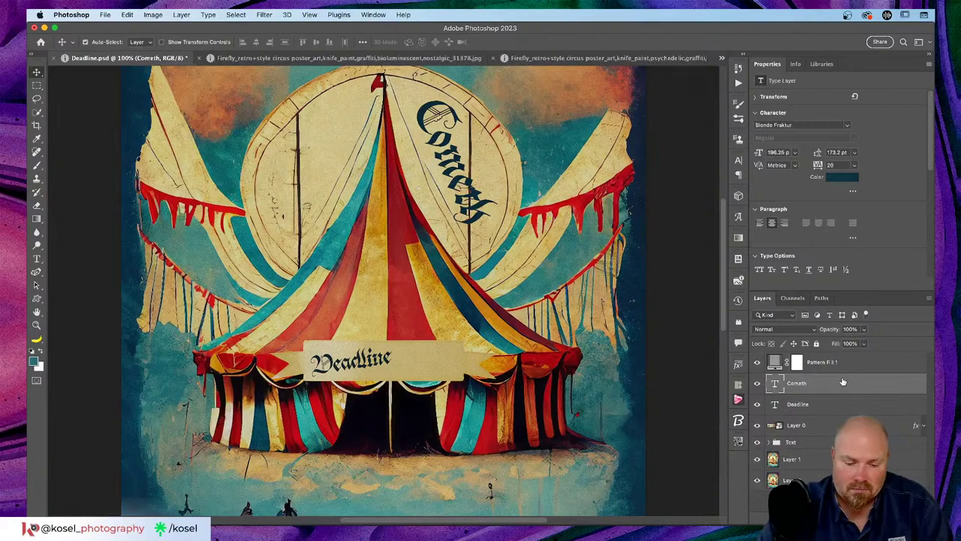
pyautogui.press('super+t')
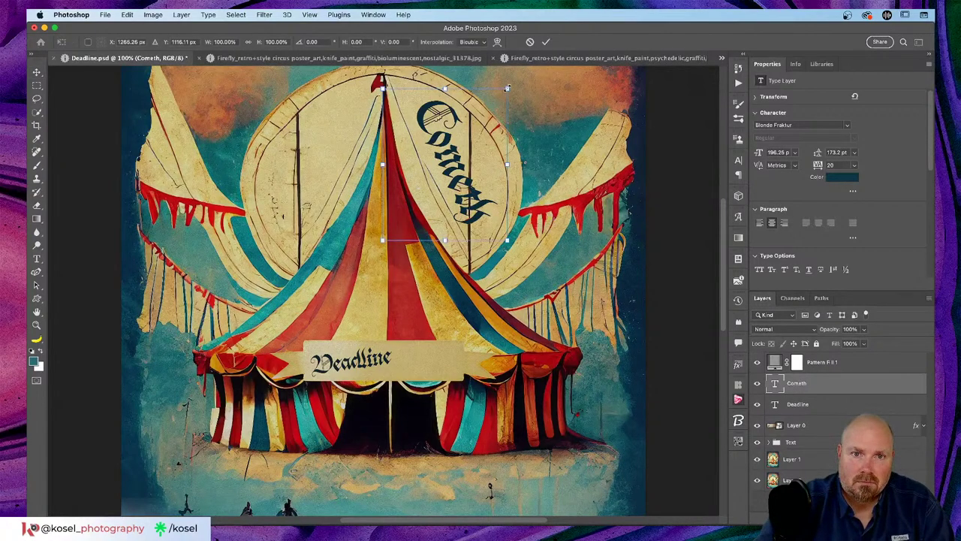
pyautogui.moveTo(508, 88); pyautogui.dragTo(445, 141)
pyautogui.moveTo(372, 254); pyautogui.dragTo(448, 268)
pyautogui.moveTo(422, 197); pyautogui.dragTo(437, 347)
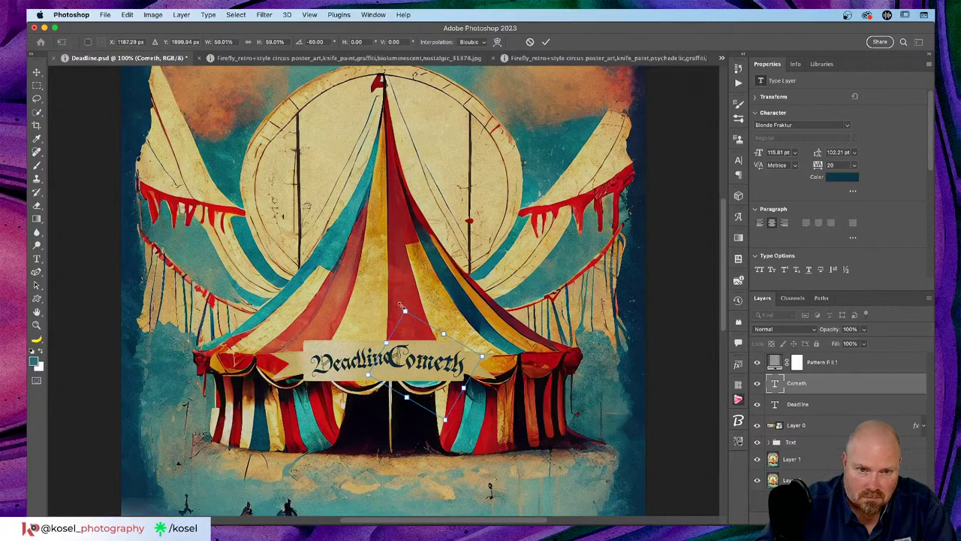
# Refine the Cometh text to about 49% scale and about -57° rotation beside Deadline, apply the transform and save the poster.
pyautogui.moveTo(402, 305); pyautogui.dragTo(414, 323)
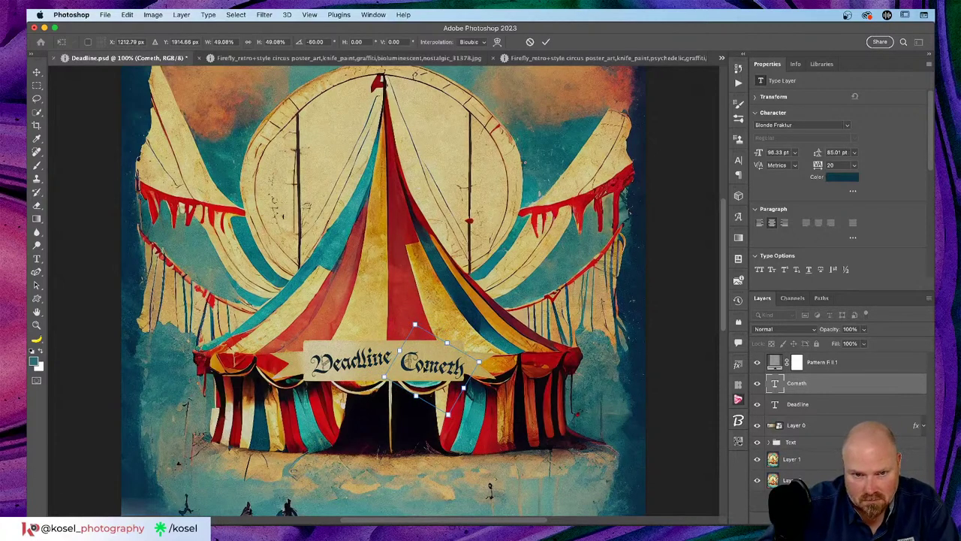
pyautogui.moveTo(434, 367); pyautogui.dragTo(431, 361)
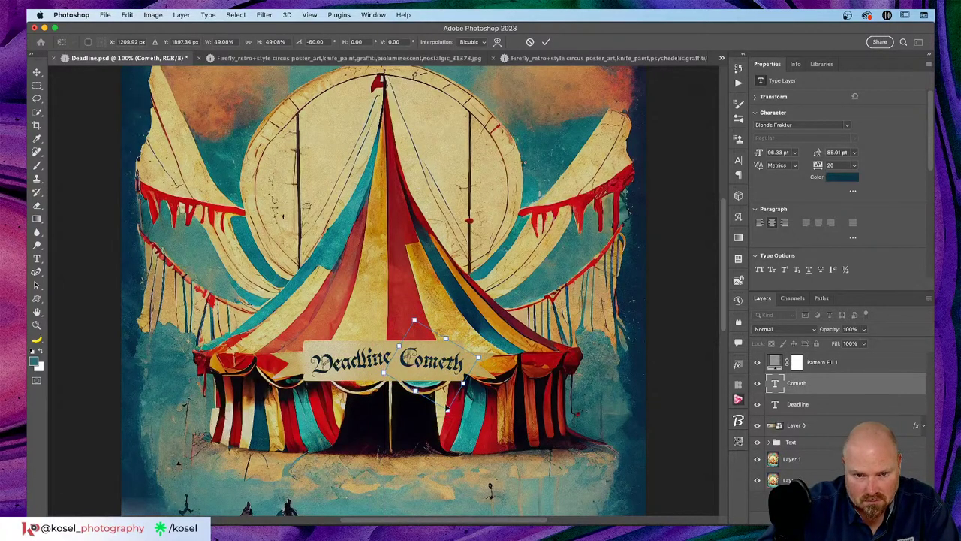
pyautogui.moveTo(447, 418); pyautogui.dragTo(447, 410)
pyautogui.moveTo(421, 361); pyautogui.dragTo(417, 361)
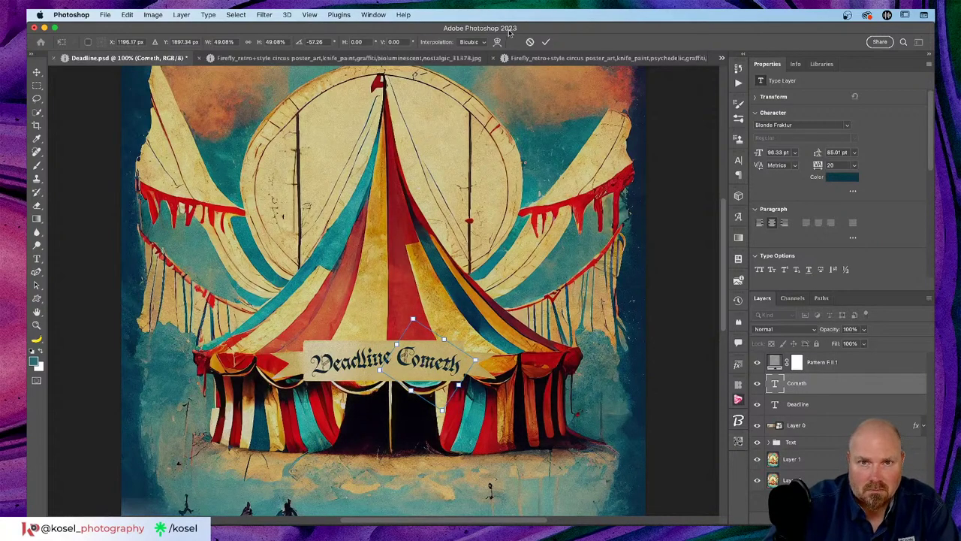
pyautogui.click(548, 42)
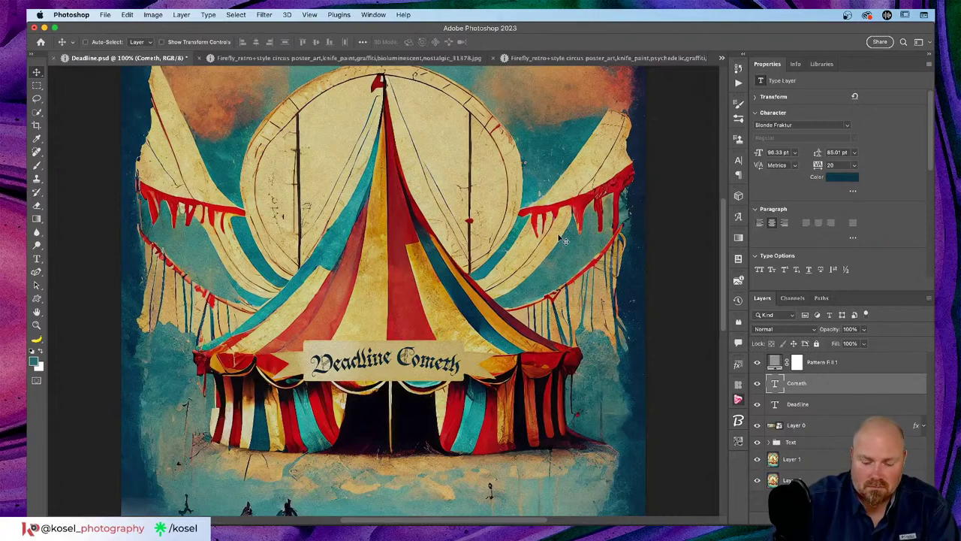
pyautogui.press('super+0')
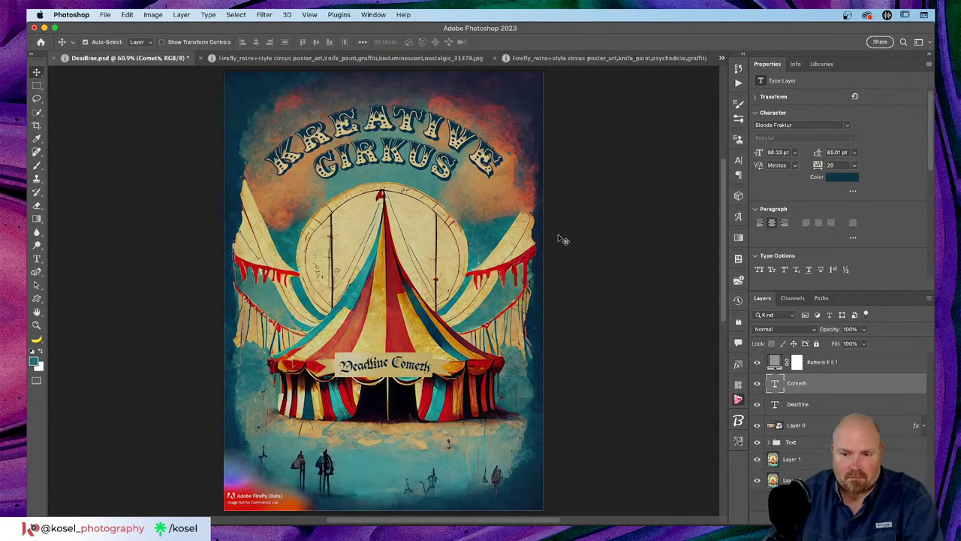
pyautogui.press('super+s')
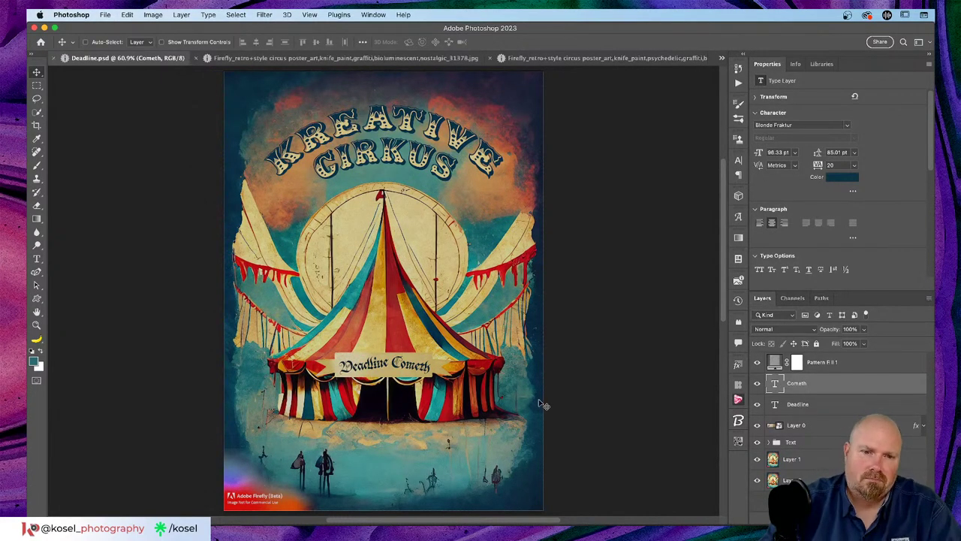
# Add a Drop Shadow to the banner layer with the dark blue color #1c1f33.
pyautogui.click(832, 427)
pyautogui.doubleClick(832, 427)
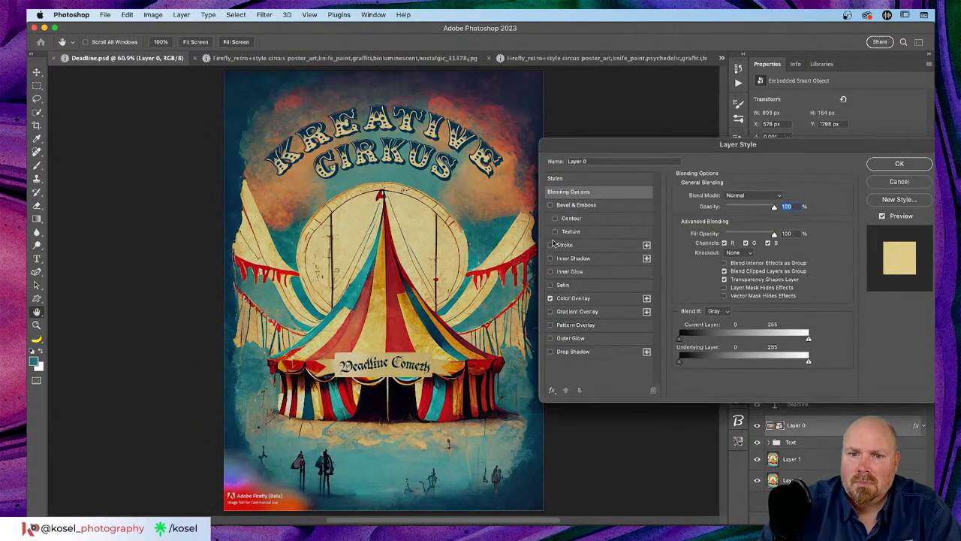
pyautogui.click(559, 352)
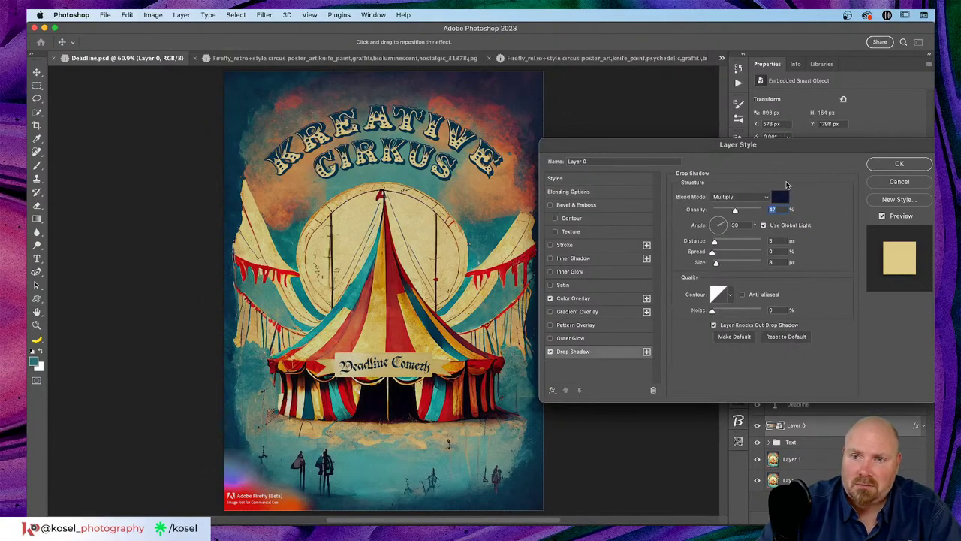
pyautogui.click(782, 198)
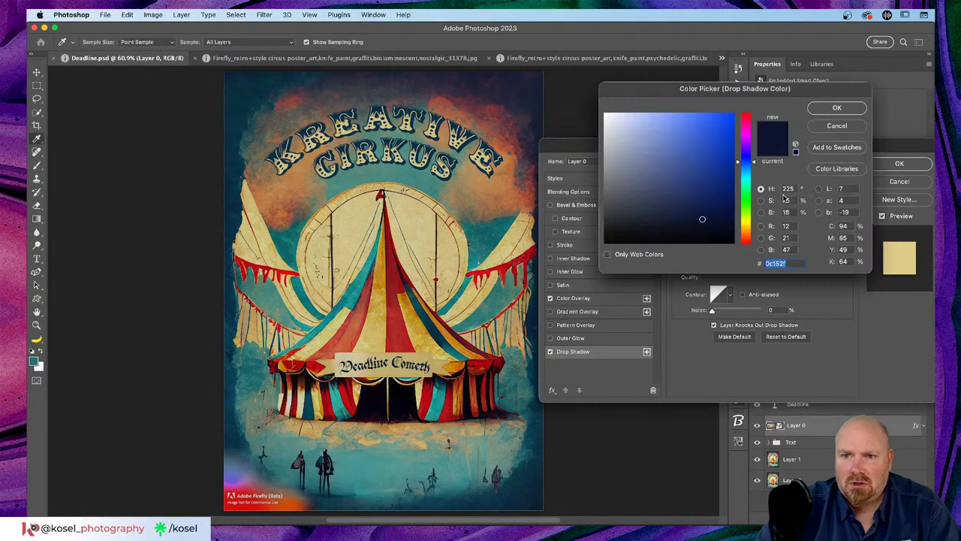
pyautogui.click(662, 217)
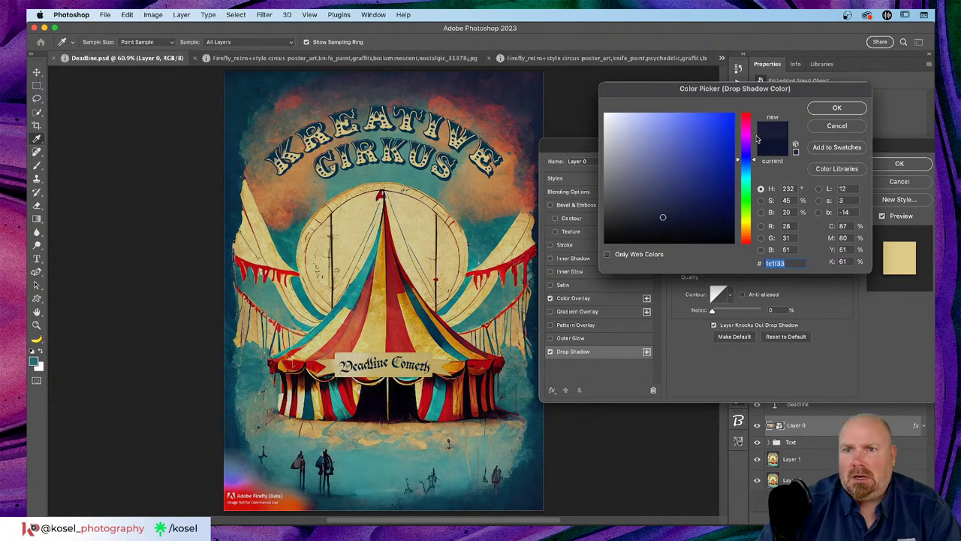
pyautogui.click(853, 107)
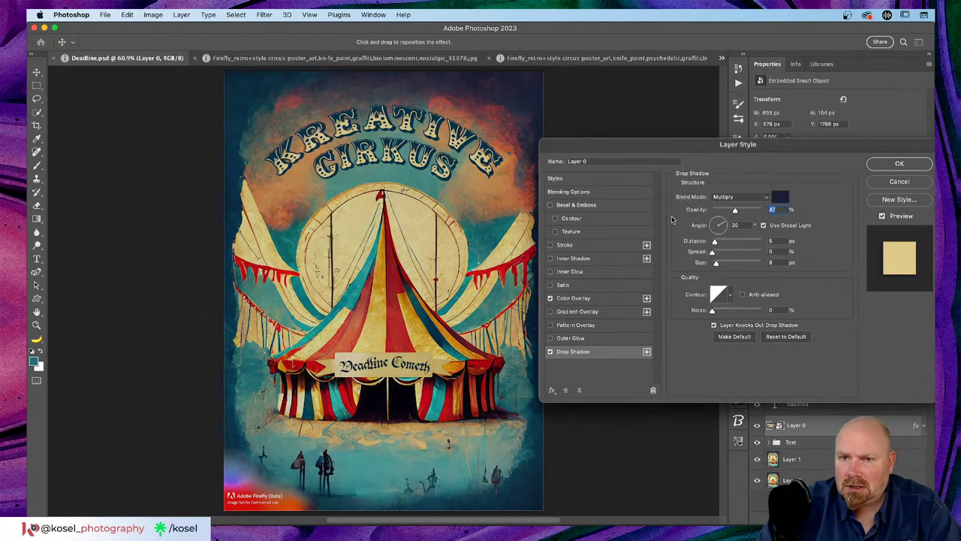
# Set the banner's drop shadow to 100% opacity and a 90° angle, and increase its distance.
pyautogui.moveTo(737, 209); pyautogui.dragTo(761, 211)
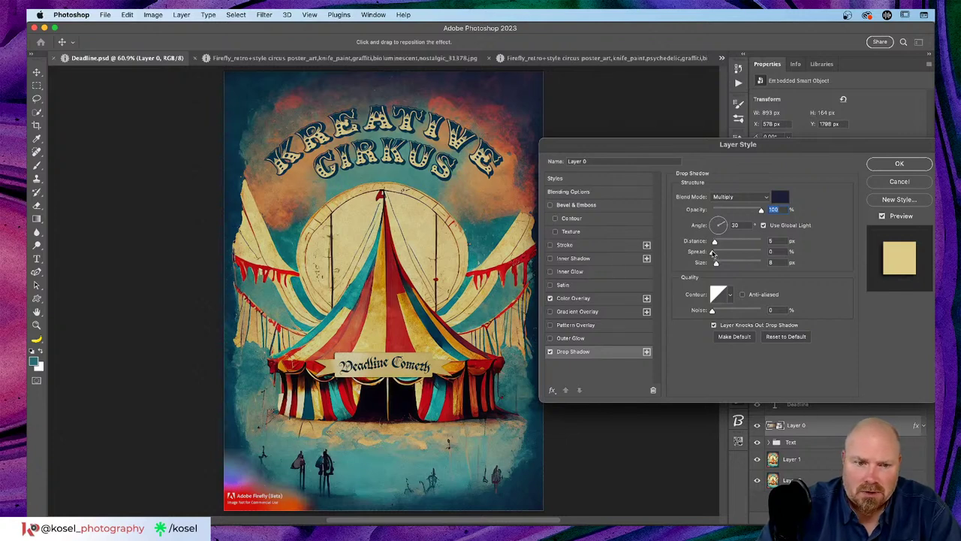
pyautogui.click(717, 221)
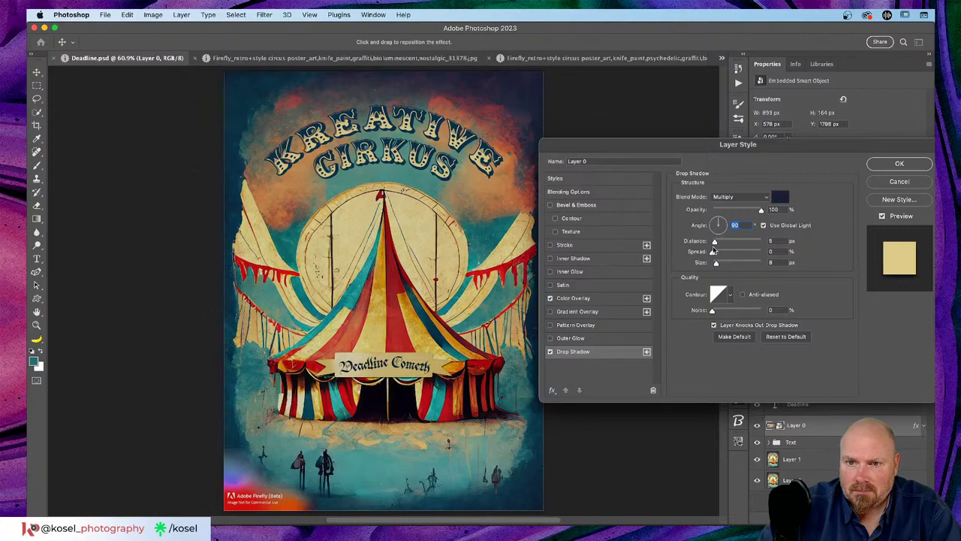
pyautogui.moveTo(714, 241); pyautogui.dragTo(719, 241)
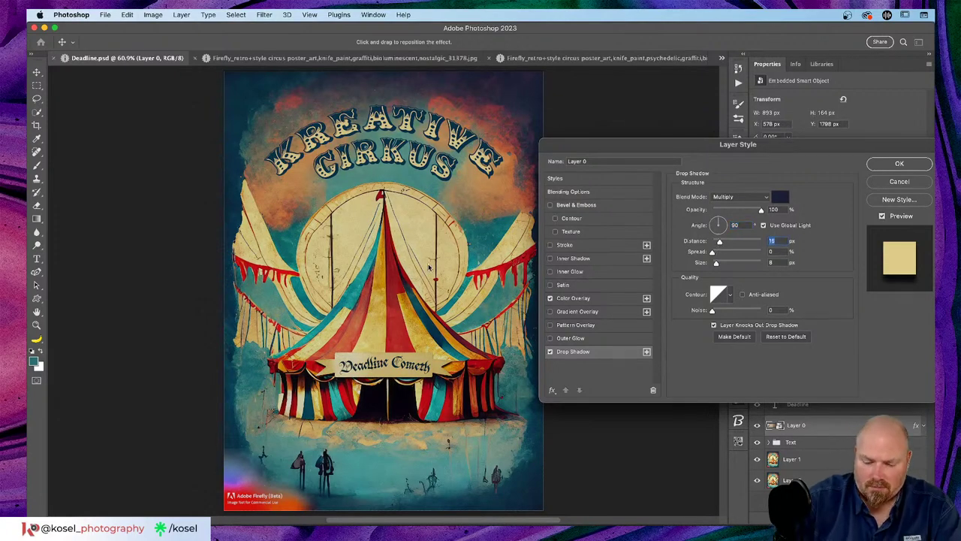
# Change the banner's drop shadow color to the near-black #020005 sampled from the tent's dark entrance.
pyautogui.press('super+plus')
pyautogui.press('super+plus')
pyautogui.press('super+plus')
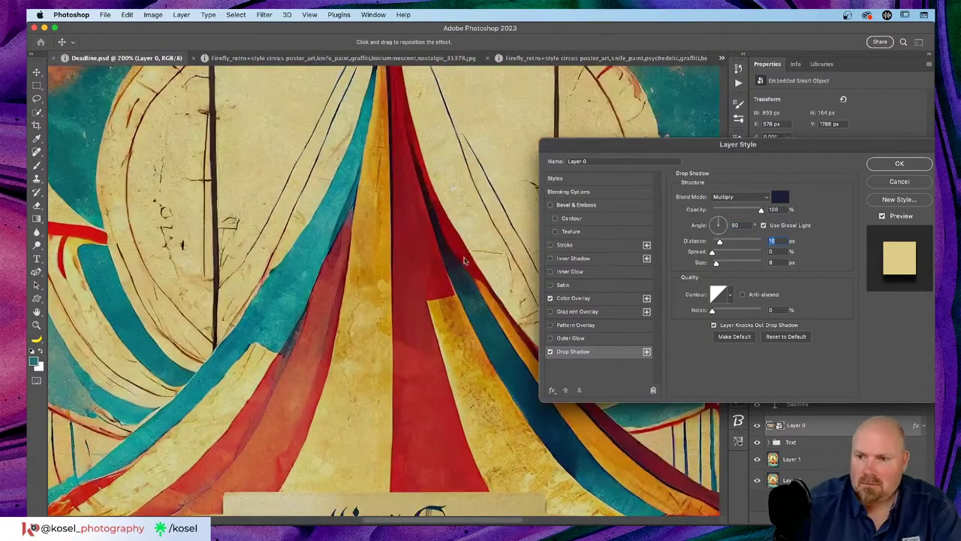
pyautogui.scroll(-1, 413, 264)
pyautogui.scroll(-5, 413, 264)
pyautogui.hscroll(2, 413, 264)
pyautogui.hscroll(-2, 413, 264)
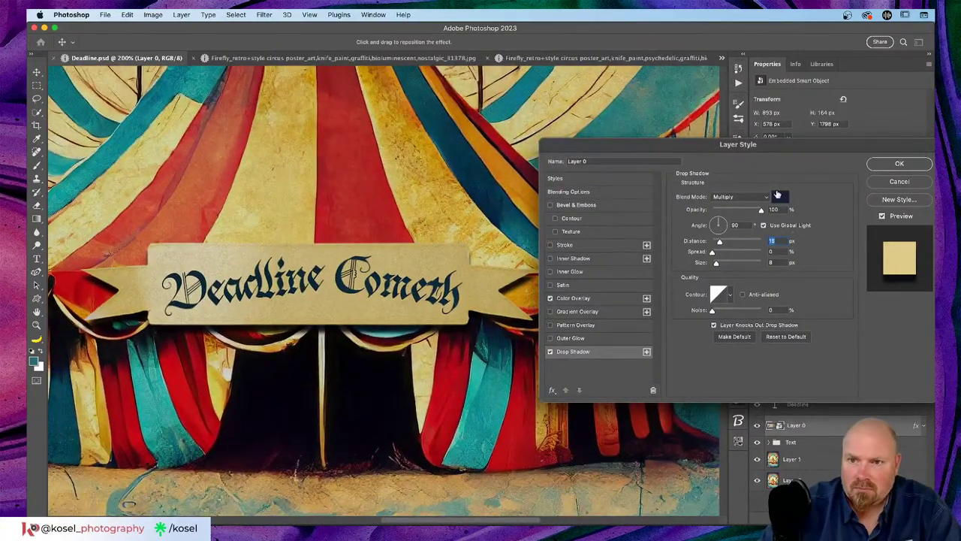
pyautogui.click(780, 197)
pyautogui.click(354, 397)
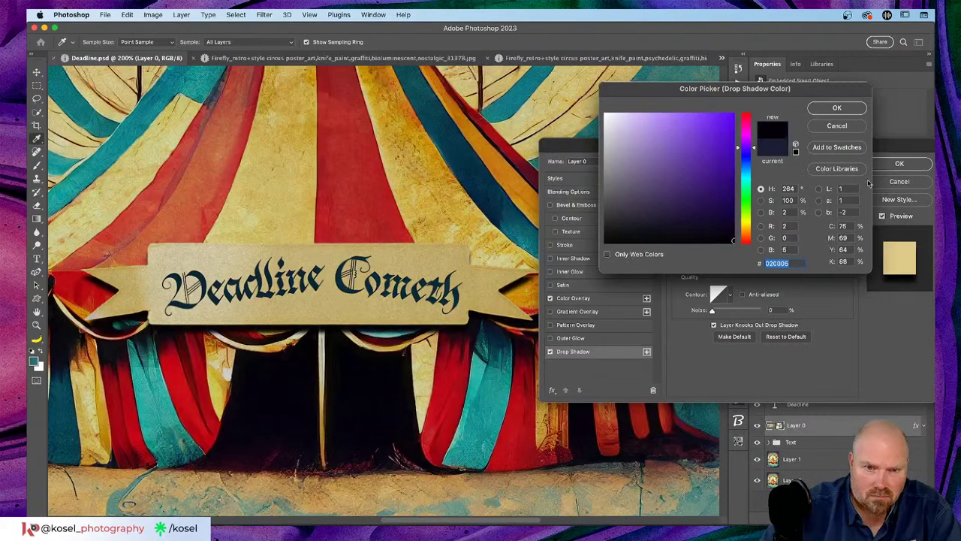
pyautogui.click(837, 109)
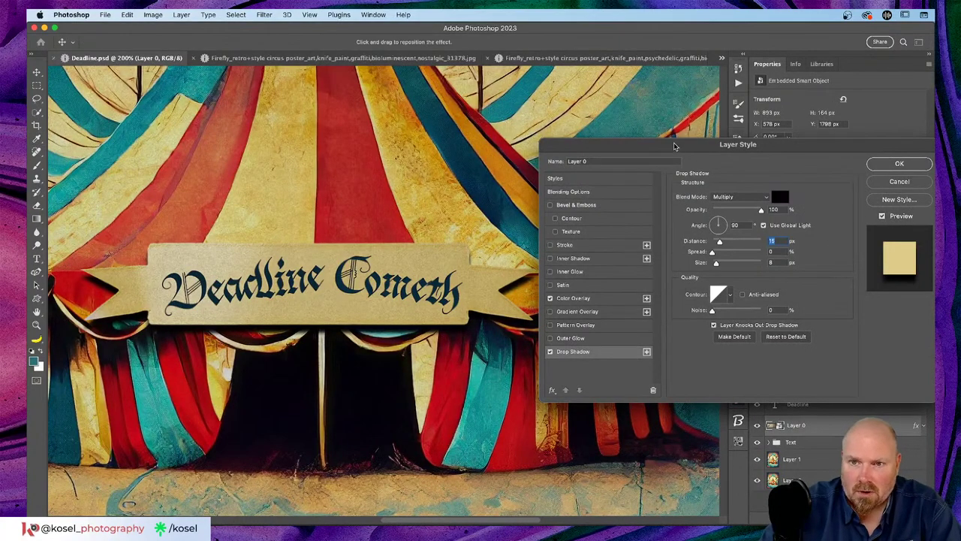
# Set the banner's drop shadow size to 7 px, keep its opacity at 100%, and apply the layer style.
pyautogui.moveTo(676, 146); pyautogui.dragTo(682, 120)
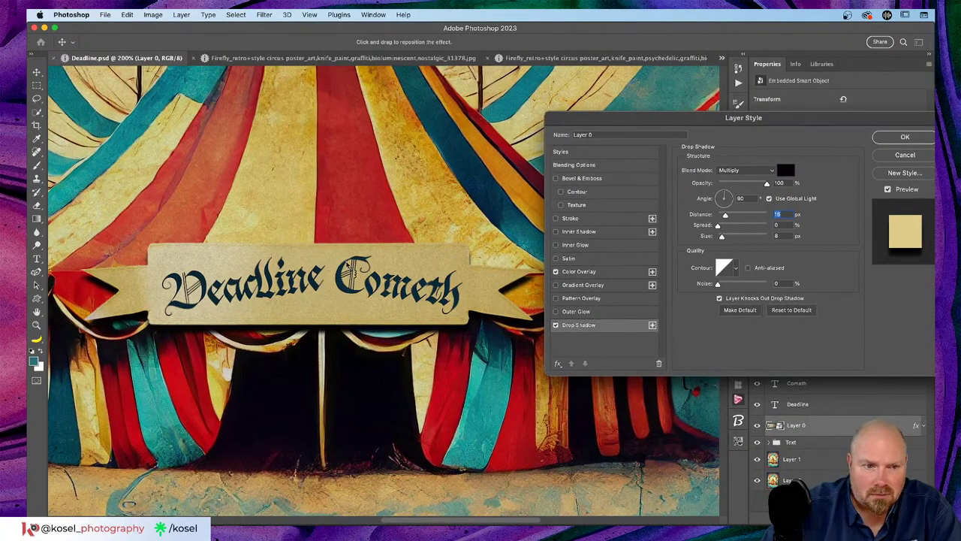
pyautogui.hscroll(-2, 347, 264)
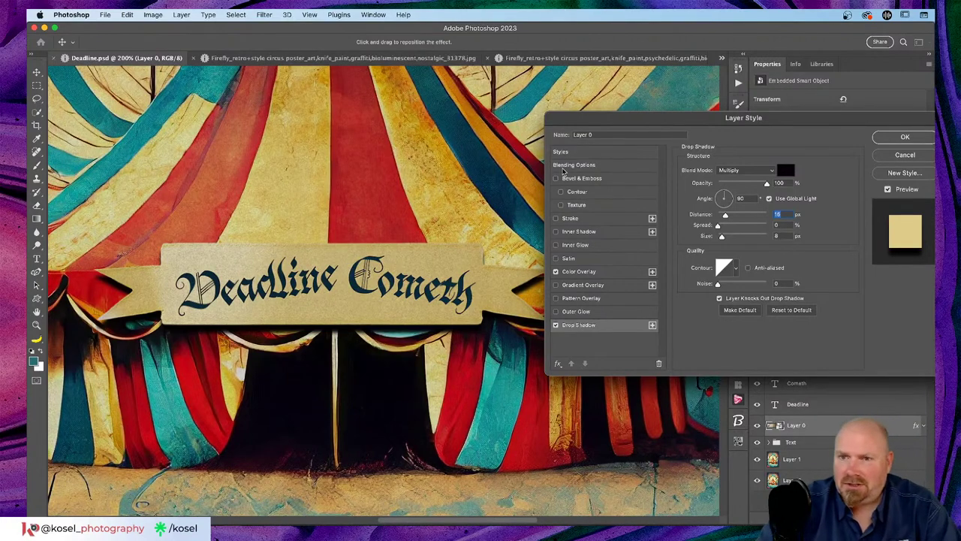
pyautogui.moveTo(716, 227); pyautogui.dragTo(721, 238)
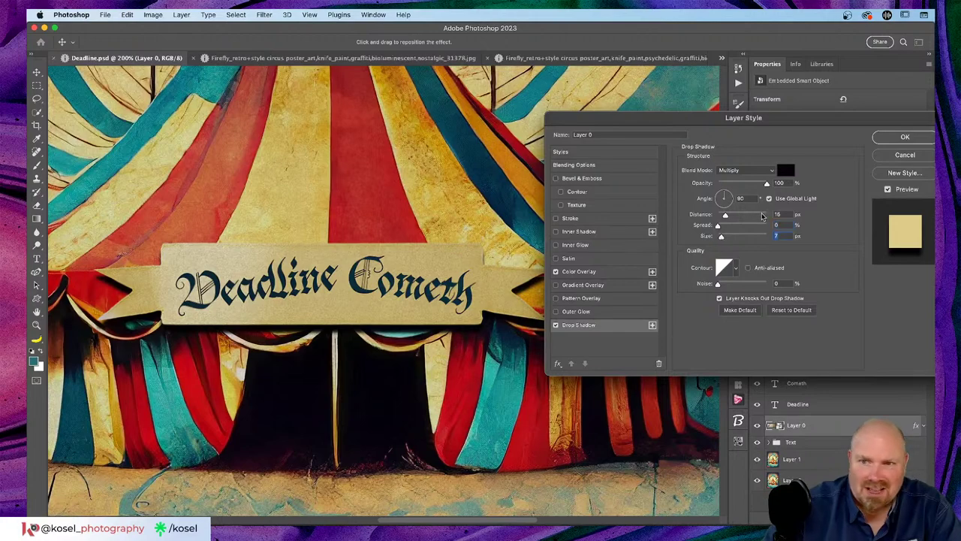
pyautogui.moveTo(767, 184); pyautogui.dragTo(766, 188)
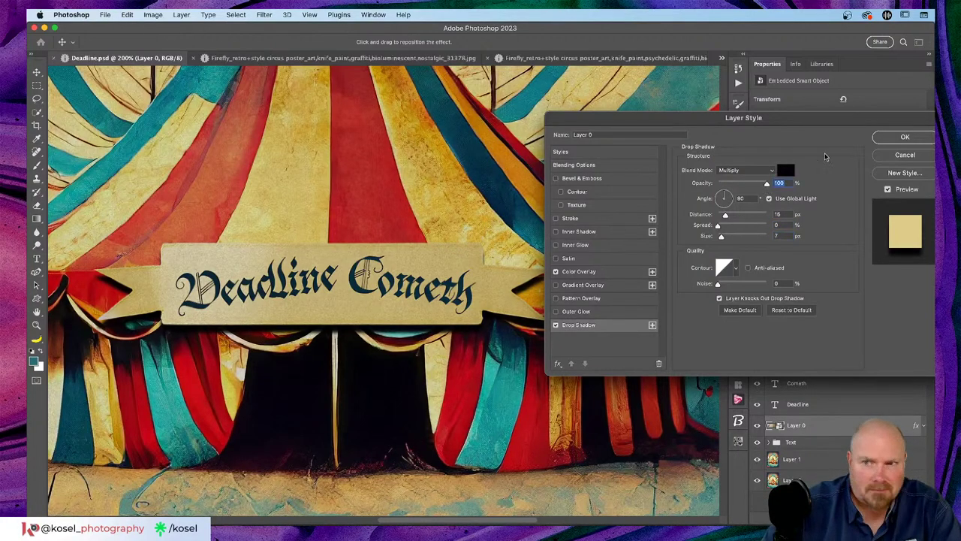
pyautogui.click(891, 139)
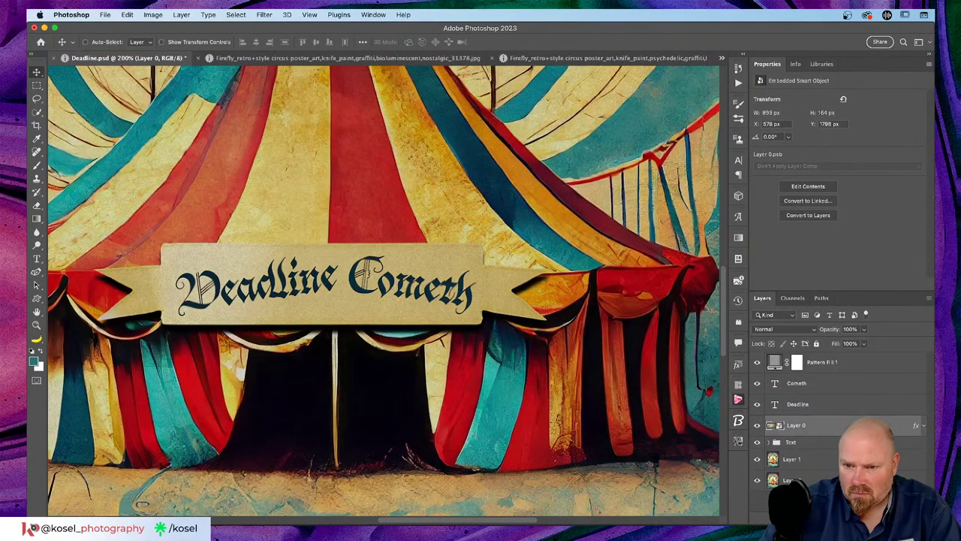
# Add a Pattern Overlay to the banner layer using the tan textured pattern listed below the checkerboard-pattern group.
pyautogui.doubleClick(826, 425)
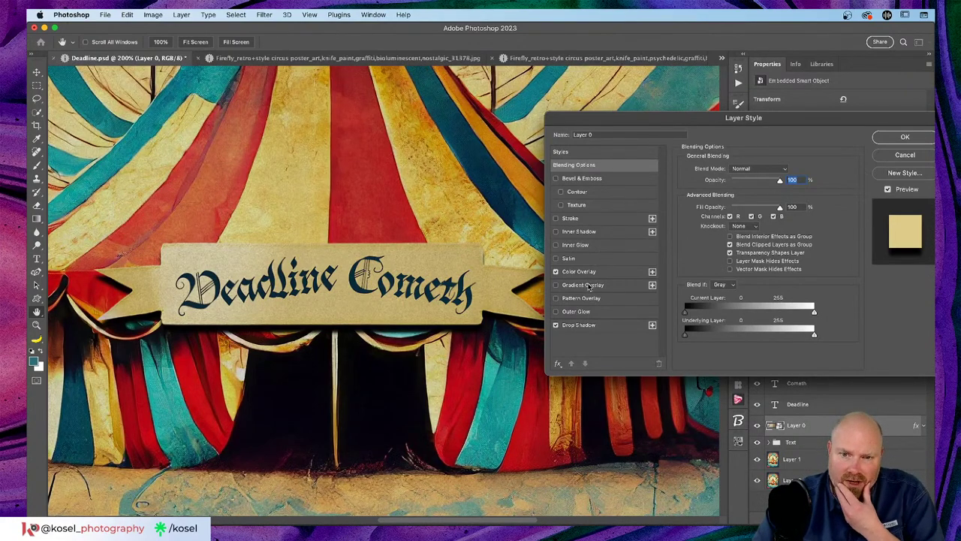
pyautogui.click(635, 301)
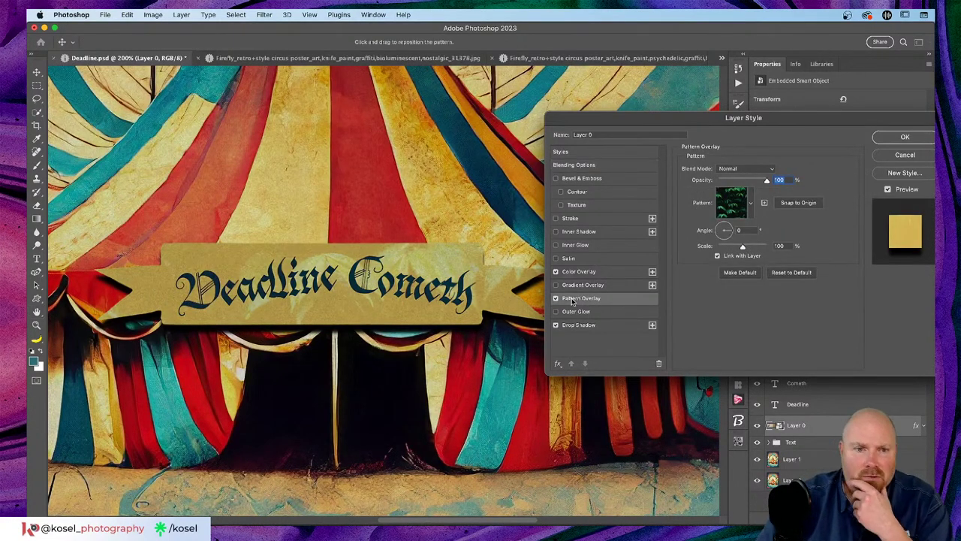
pyautogui.click(752, 199)
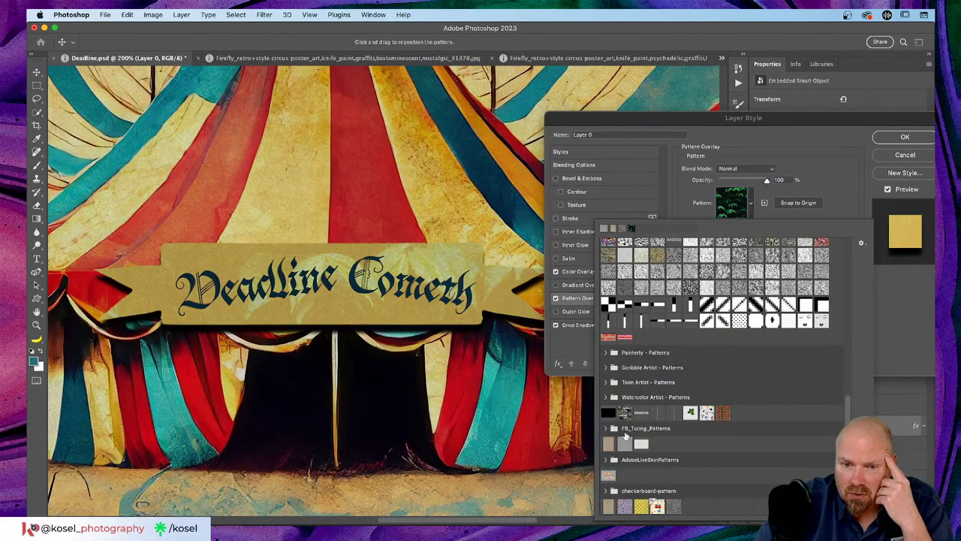
pyautogui.click(608, 443)
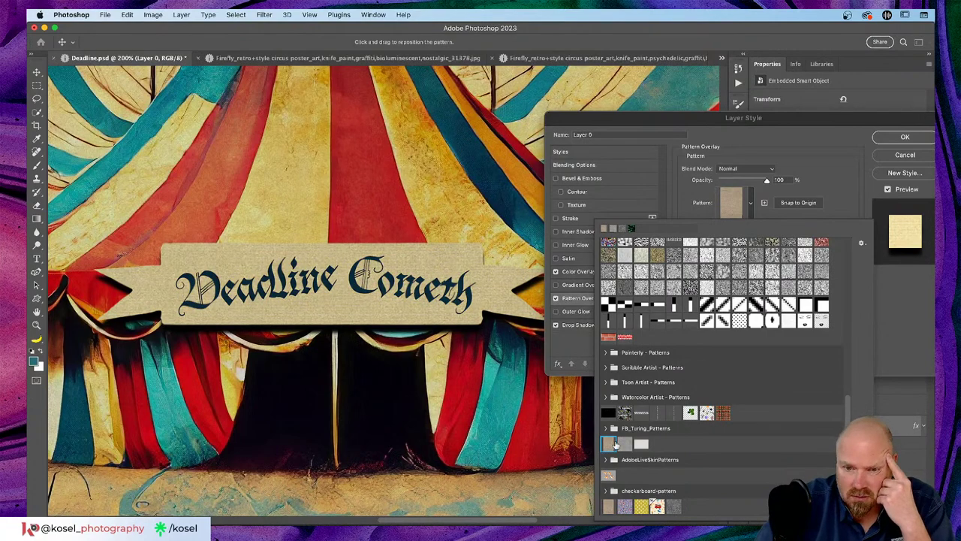
pyautogui.click(607, 507)
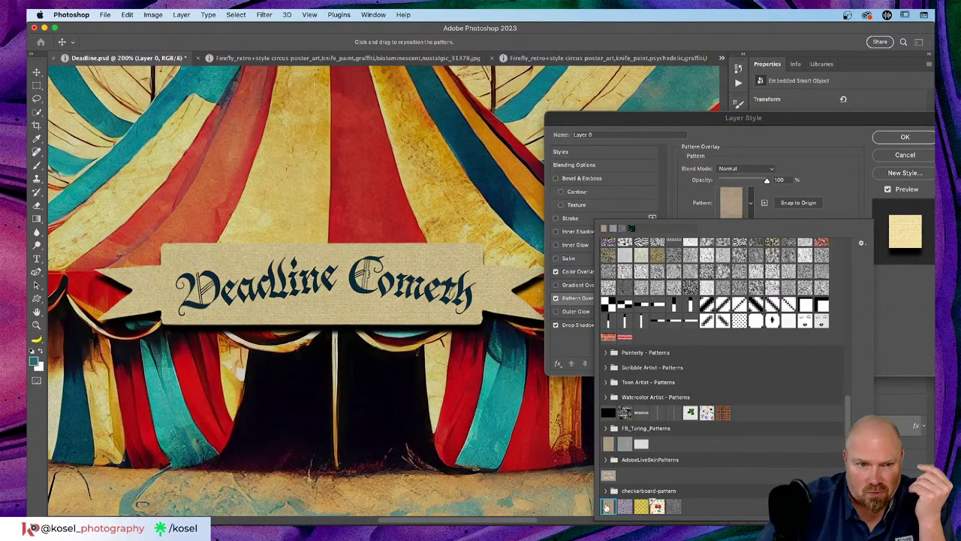
pyautogui.click(837, 144)
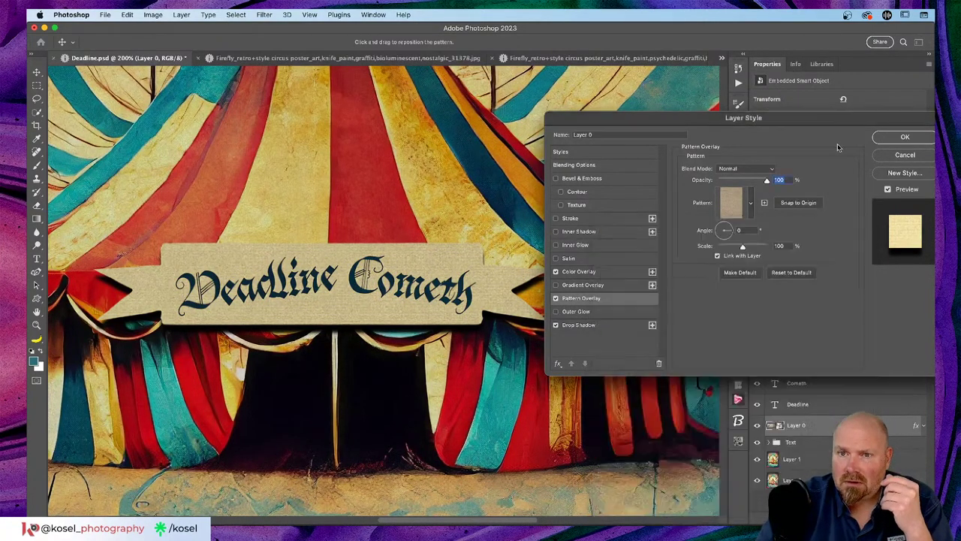
# Set the banner's pattern overlay to Multiply, compare the banner with and without it, and apply the layer style.
pyautogui.click(772, 169)
pyautogui.click(747, 203)
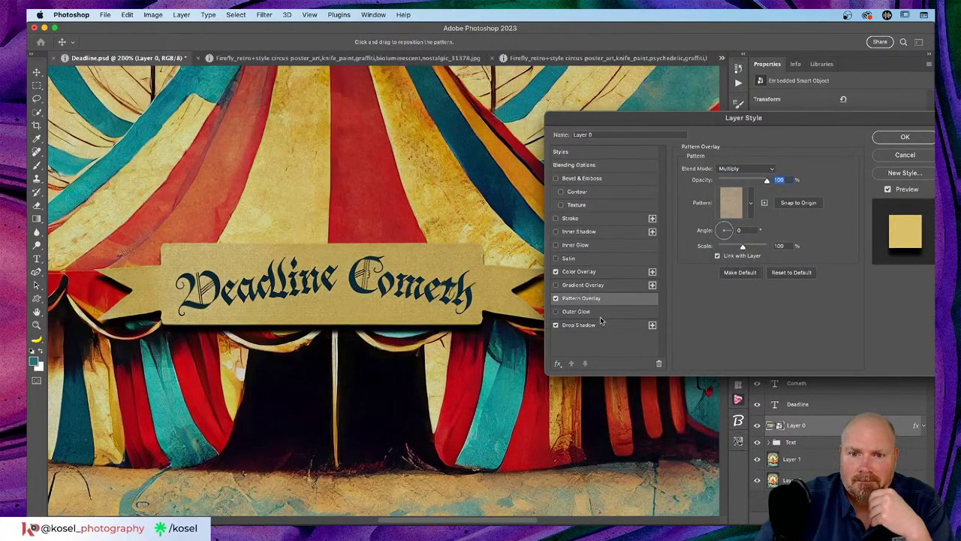
pyautogui.click(555, 299)
pyautogui.click(555, 299)
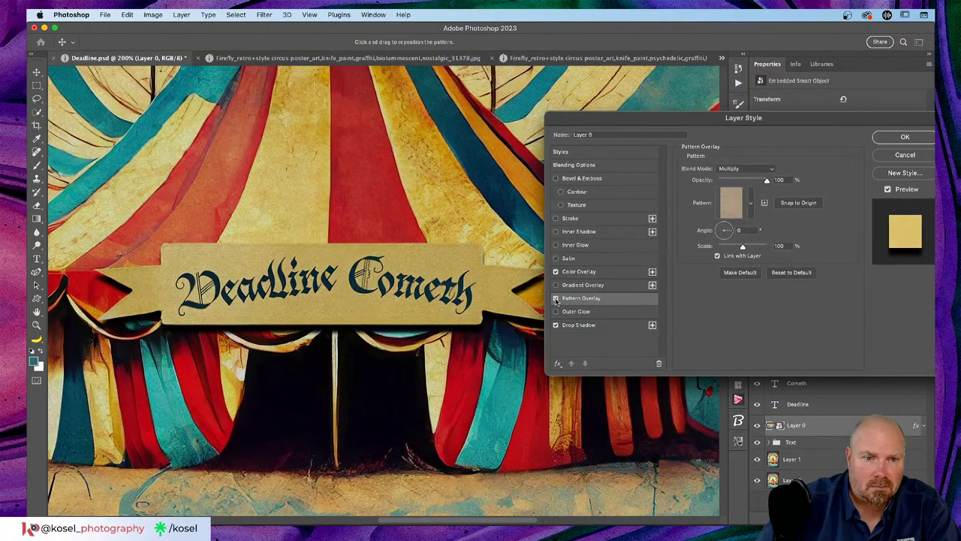
pyautogui.click(901, 139)
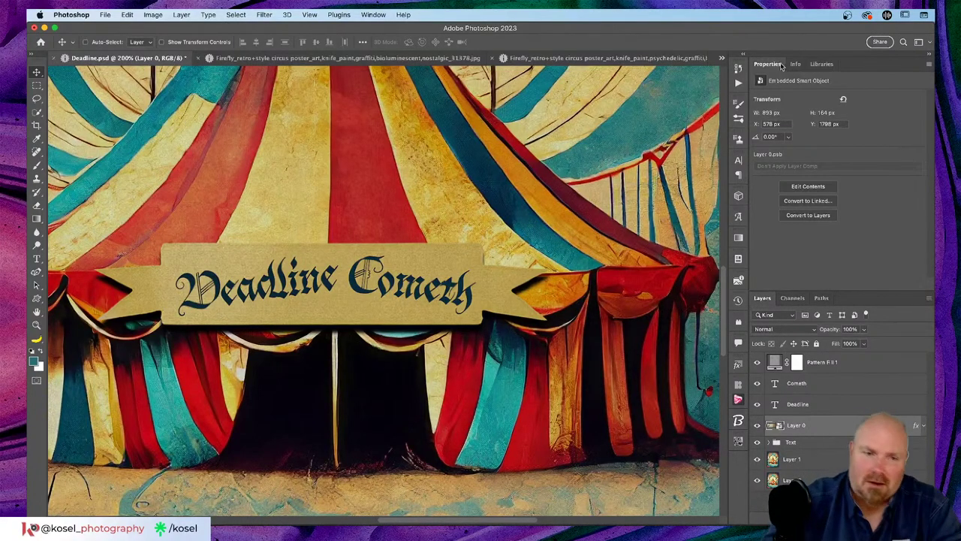
# Check the banner at different magnifications, fit the whole poster in view and save it.
pyautogui.hscroll(-5, 495, 204)
pyautogui.scroll(-4, 495, 205)
pyautogui.hscroll(3, 495, 205)
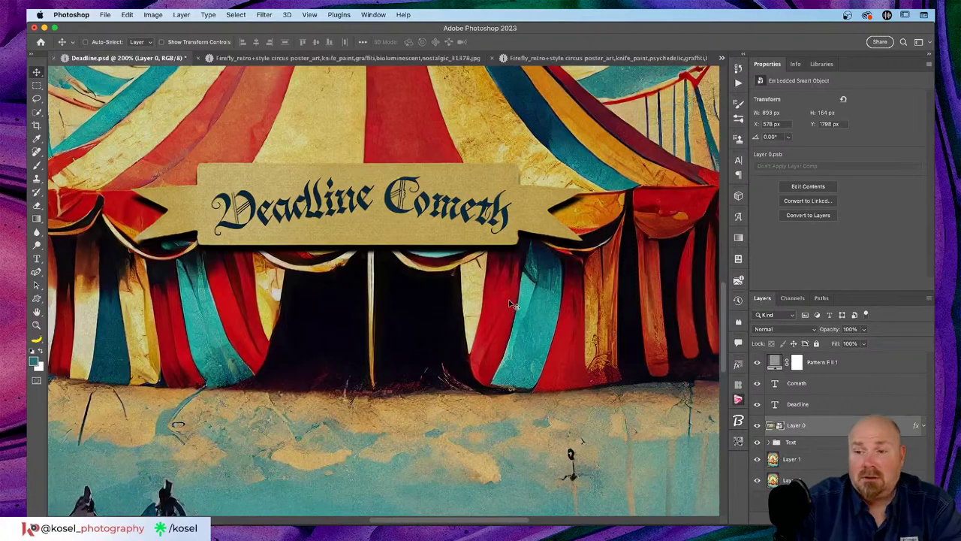
pyautogui.press('super+0')
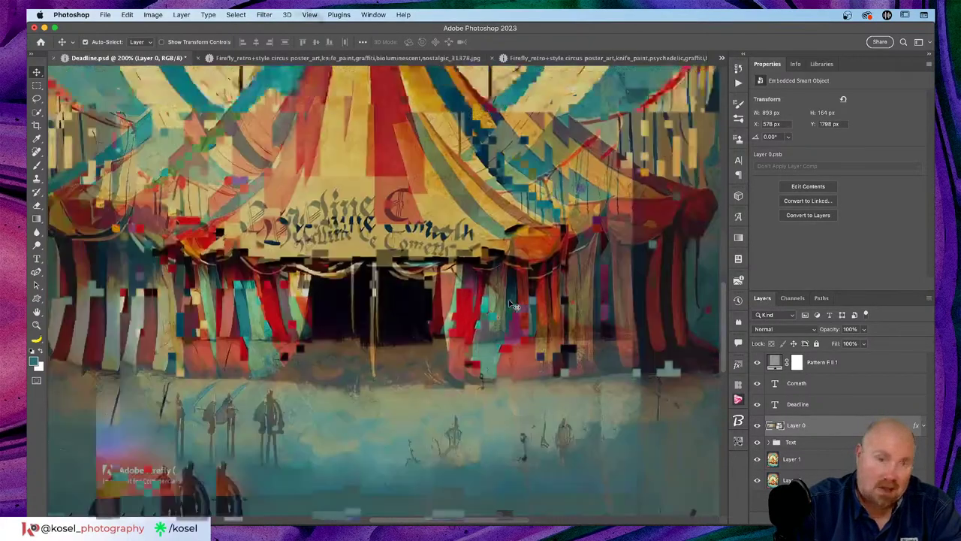
pyautogui.press('super+equal')
pyautogui.press('super+equal')
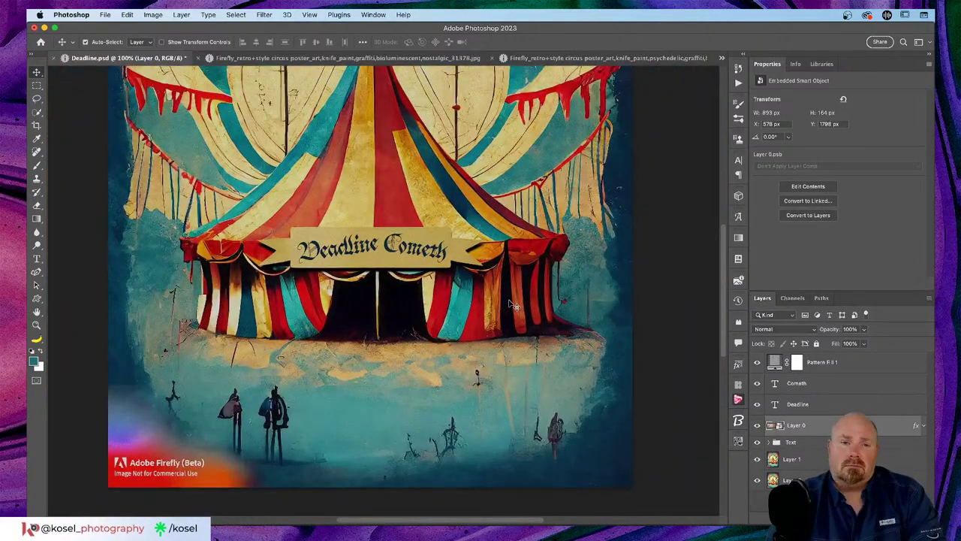
pyautogui.press('super+0')
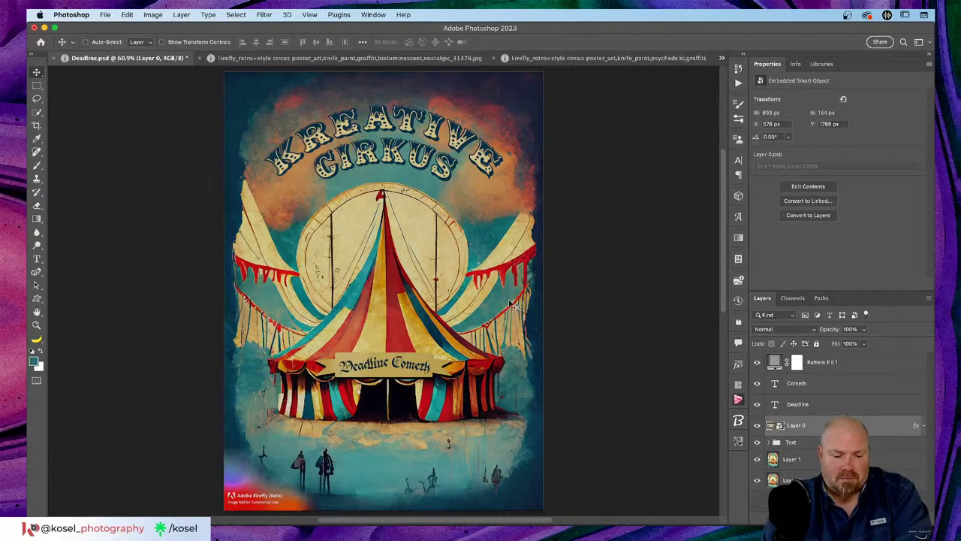
pyautogui.press('super+s')
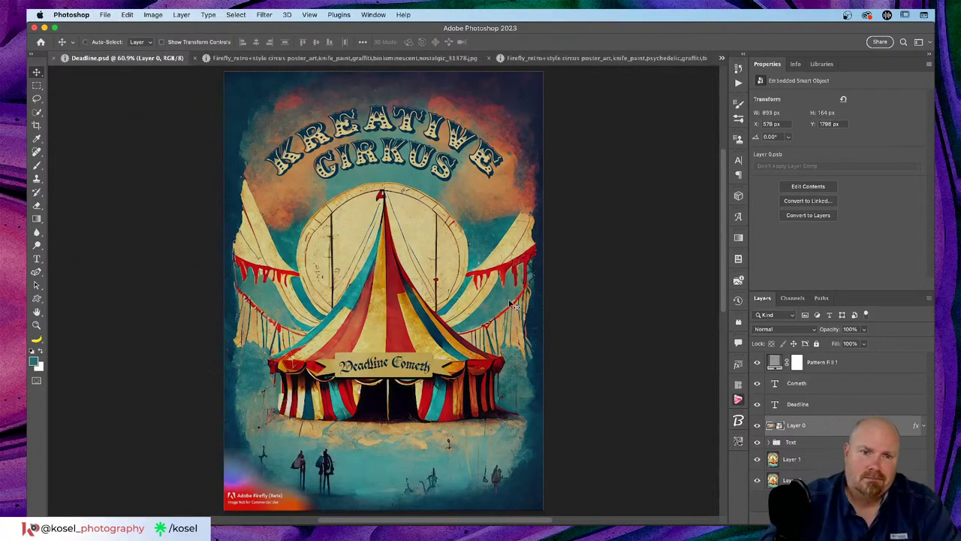
# Close the two other Firefly retro circus poster images without saving their changes, keeping the Deadline poster open.
pyautogui.click(332, 58)
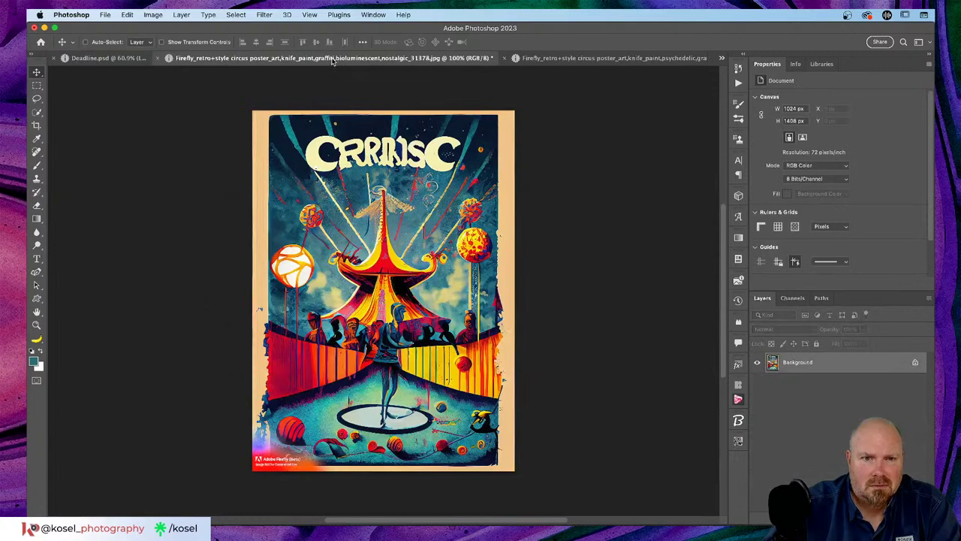
pyautogui.click(542, 60)
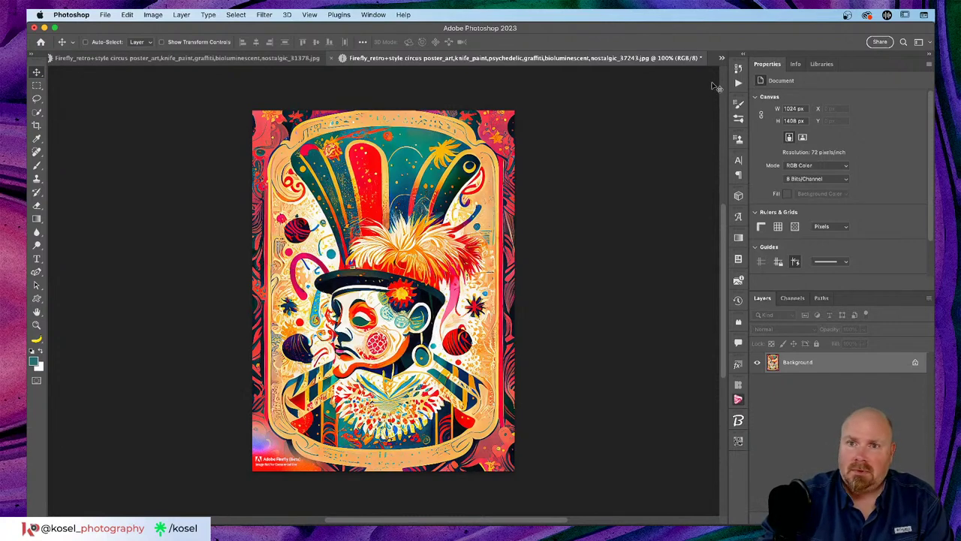
pyautogui.click(722, 58)
pyautogui.click(671, 59)
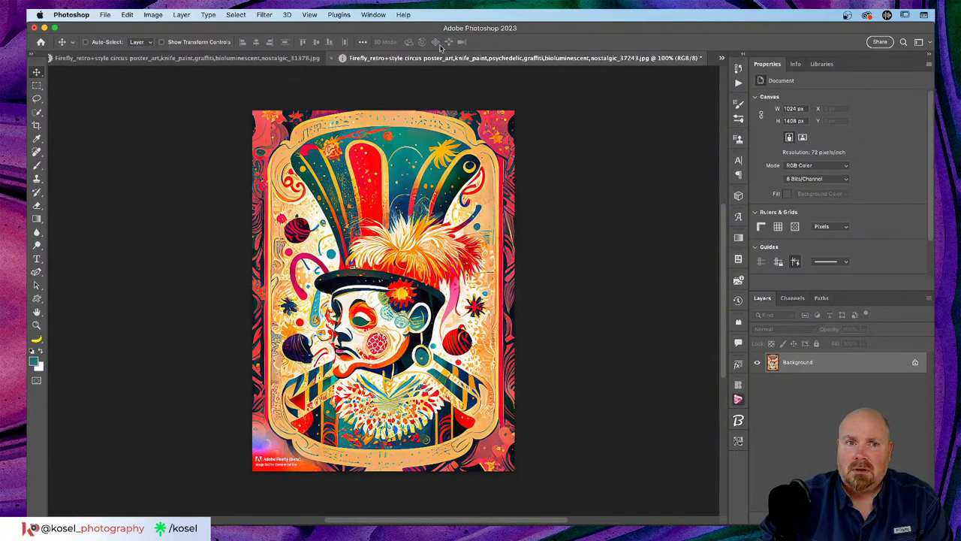
pyautogui.click(342, 58)
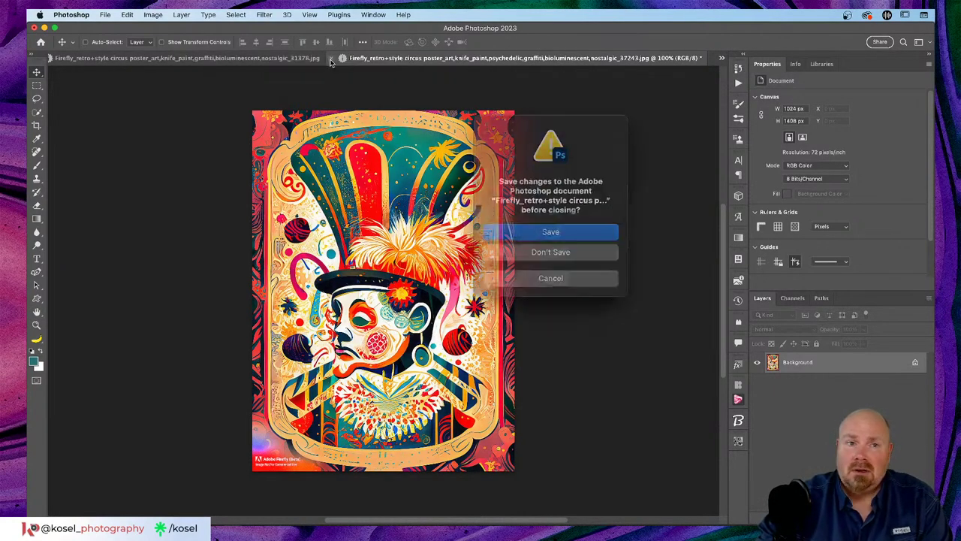
pyautogui.click(542, 249)
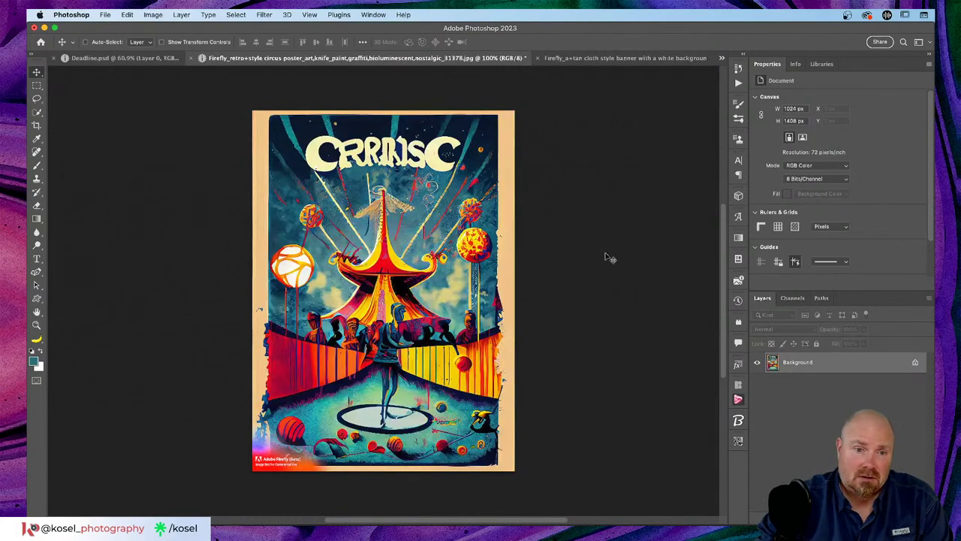
pyautogui.click(193, 59)
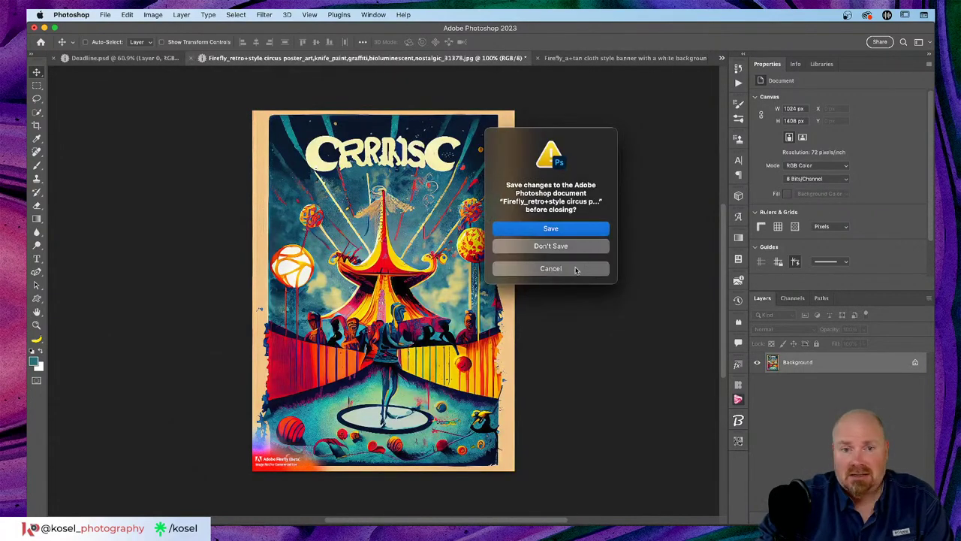
pyautogui.click(587, 250)
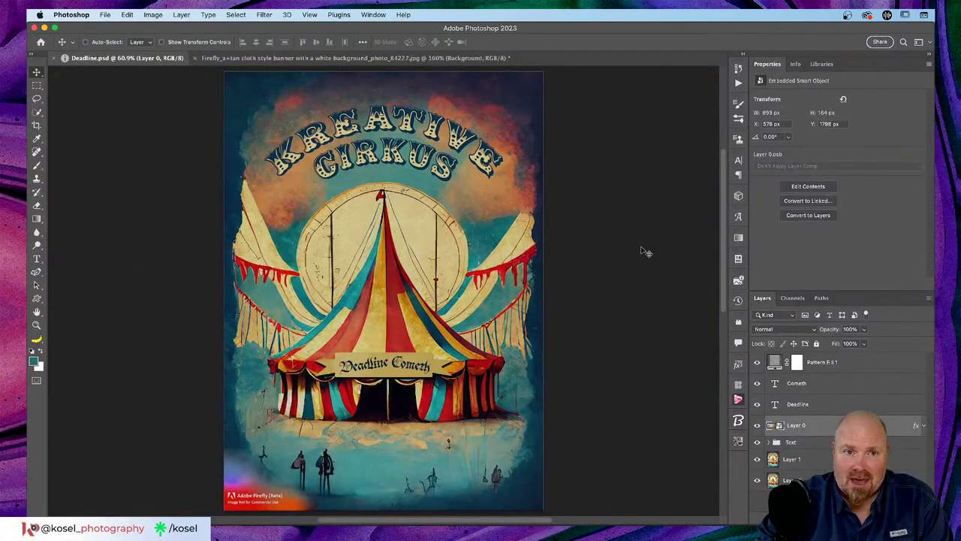
pyautogui.click(103, 15)
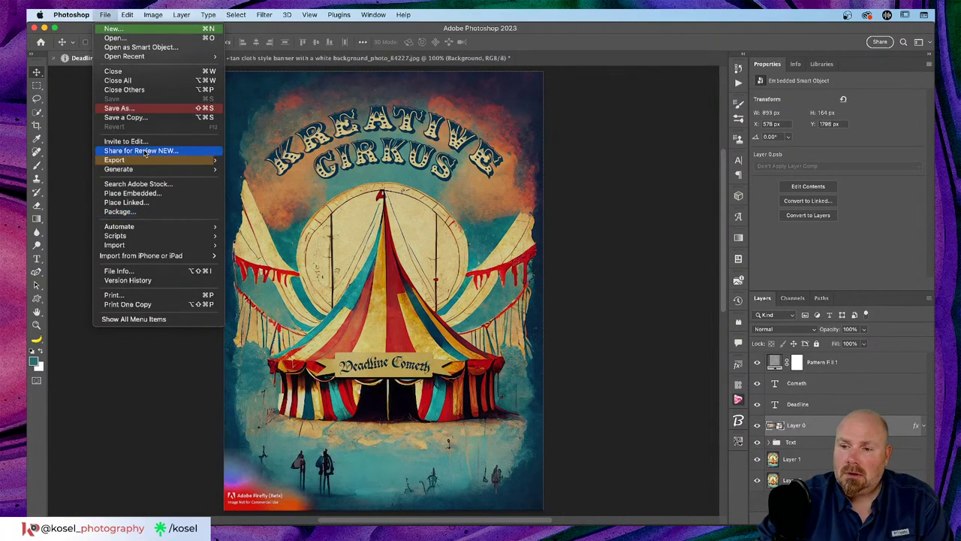
pyautogui.click(620, 143)
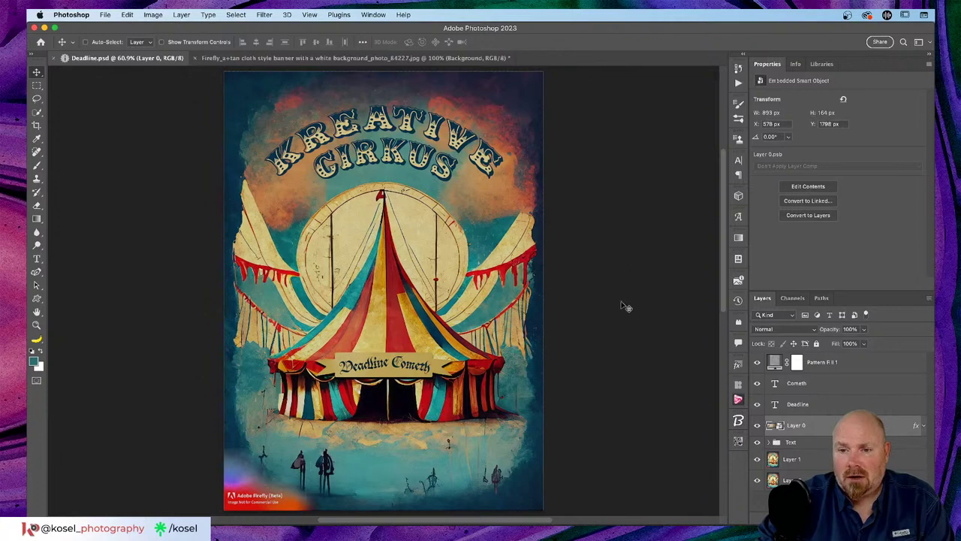
# Hide the bottommost layer and stamp all visible layers into a new merged layer above Pattern Fill 1.
pyautogui.click(870, 361)
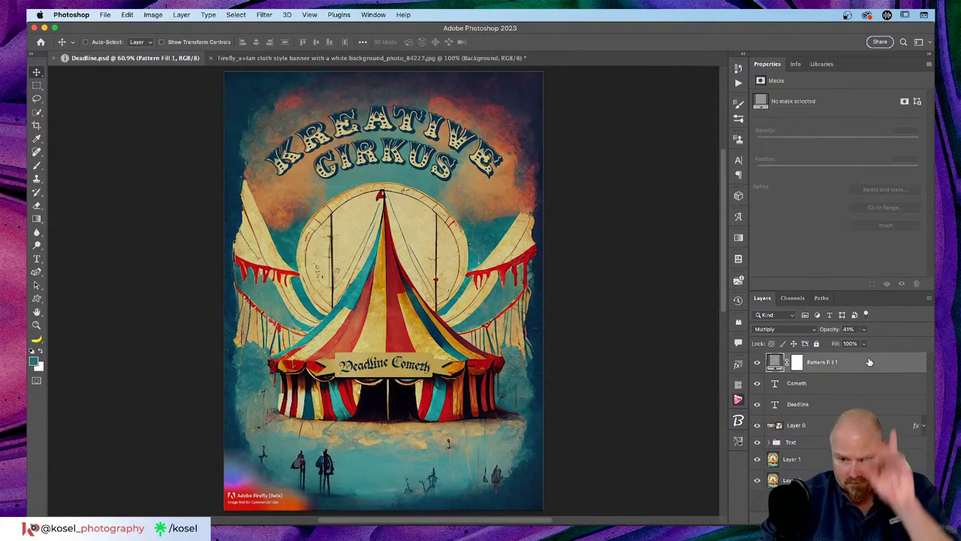
pyautogui.click(757, 478)
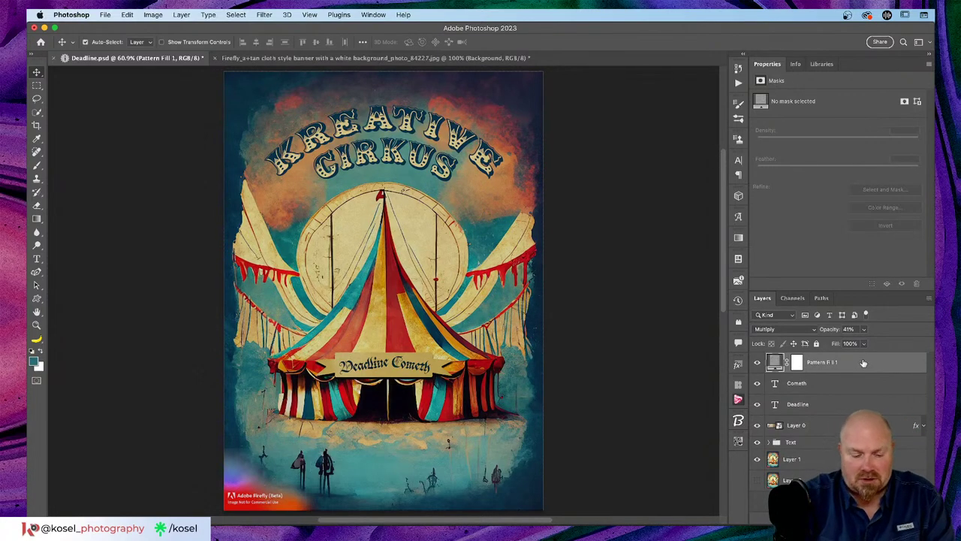
pyautogui.press('super+alt+shift+e')
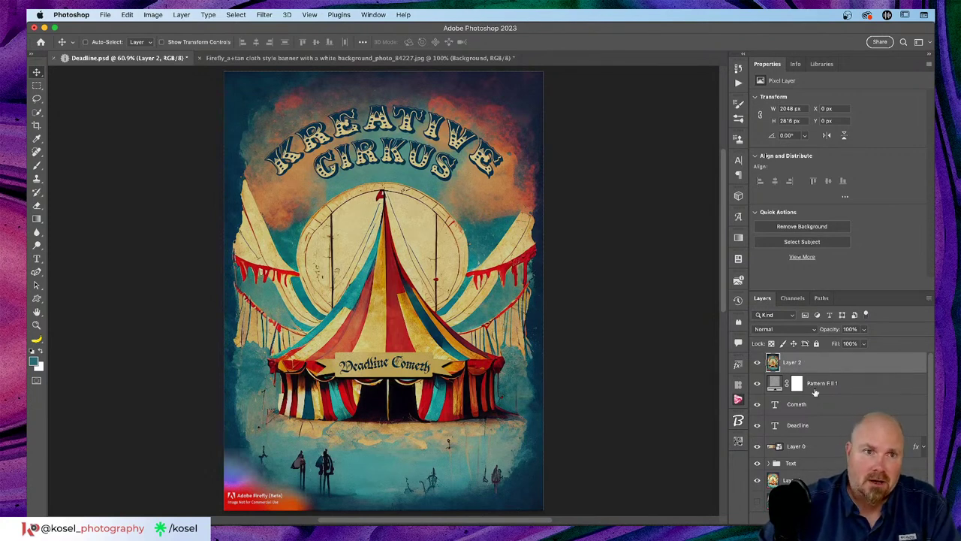
# Duplicate the merged poster layer and convert the copy to a smart object.
pyautogui.press('super+j')
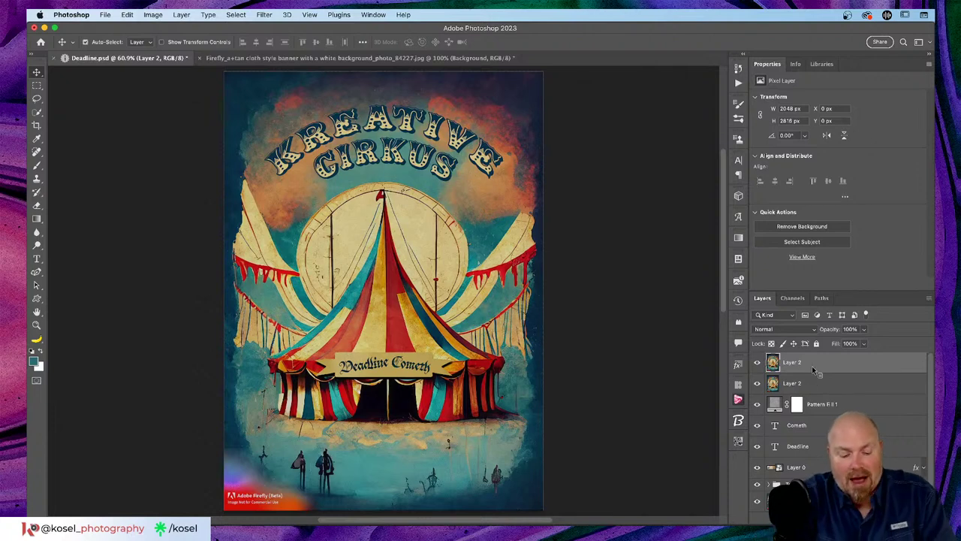
pyautogui.press('super+alt+shift+s')
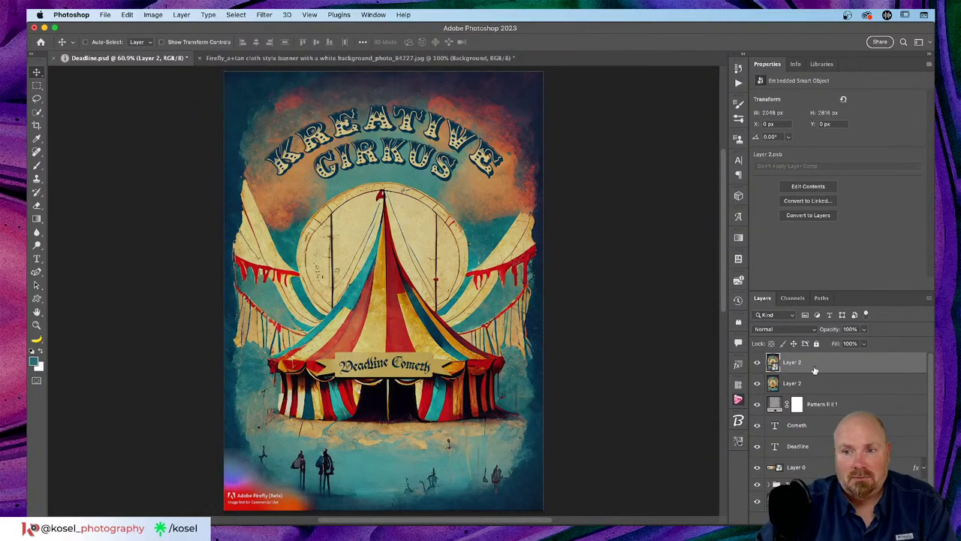
# Apply a Gaussian Blur with a 23.3-pixel radius to the smart object copy of the merged poster.
pyautogui.click(266, 14)
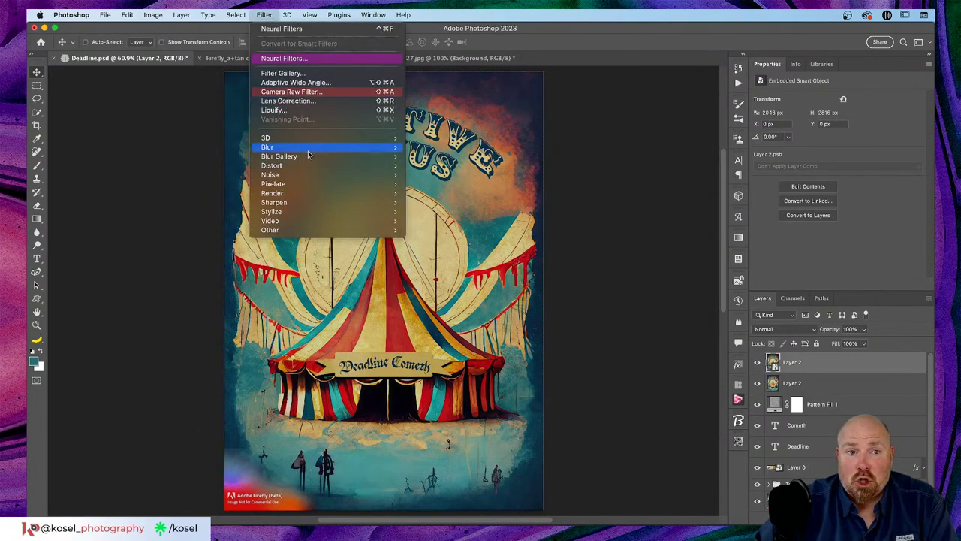
pyautogui.moveTo(308, 149)
pyautogui.click(452, 185)
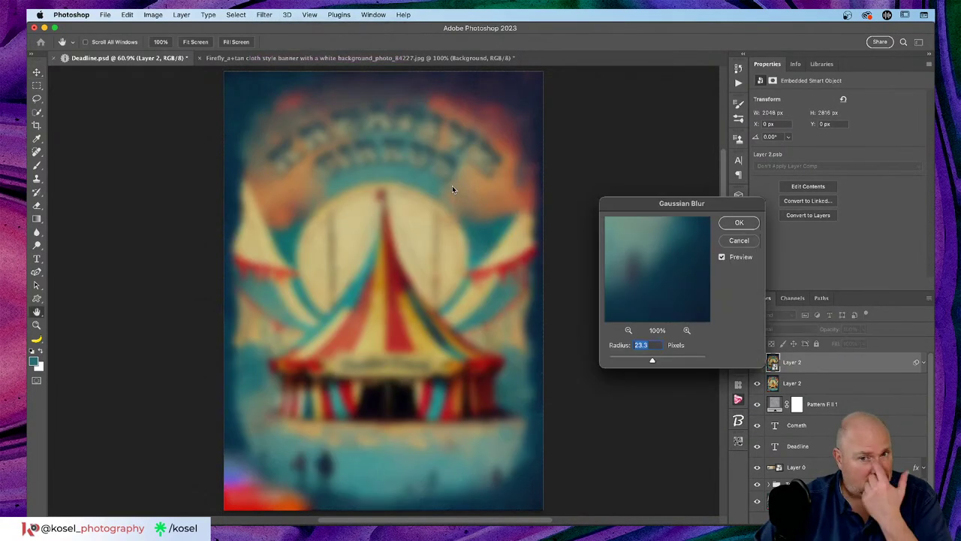
pyautogui.click(740, 223)
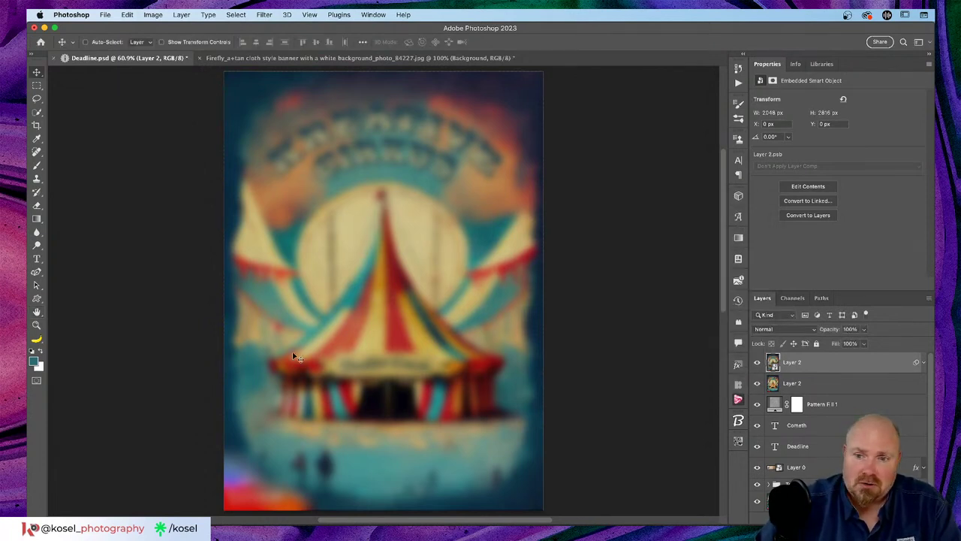
# Apply the Camera Raw Filter to the blurred poster layer with Exposure raised to 1.00.
pyautogui.click(263, 15)
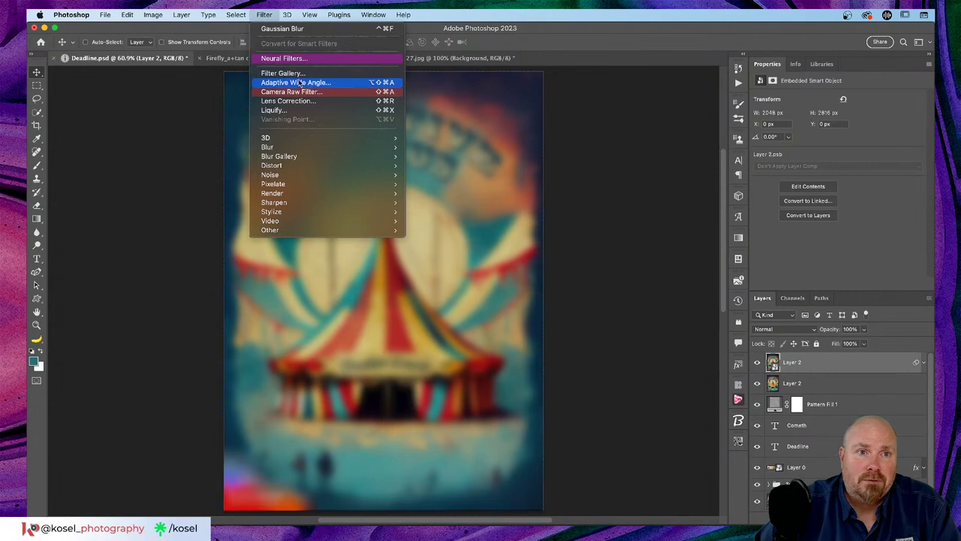
pyautogui.click(289, 59)
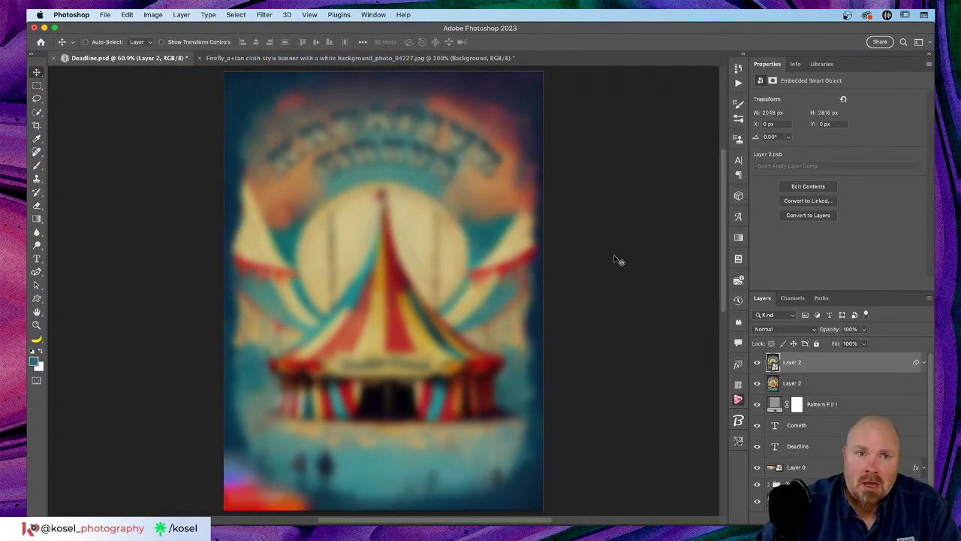
pyautogui.click(311, 15)
pyautogui.moveTo(264, 15)
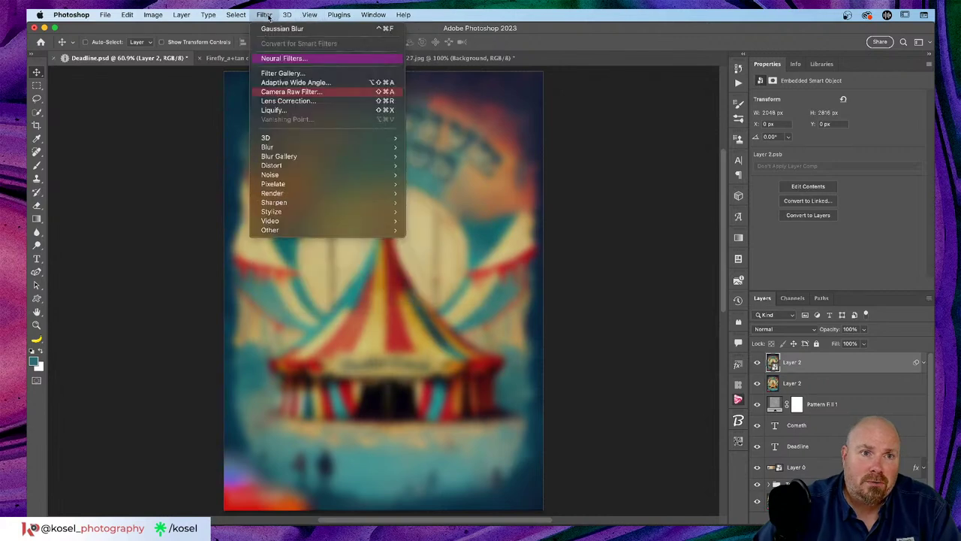
pyautogui.click(294, 94)
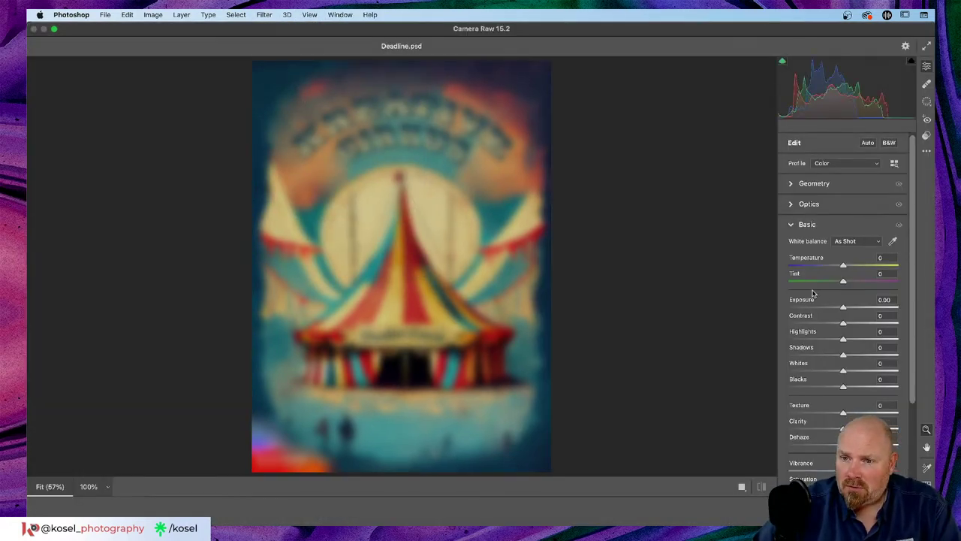
pyautogui.click(884, 300)
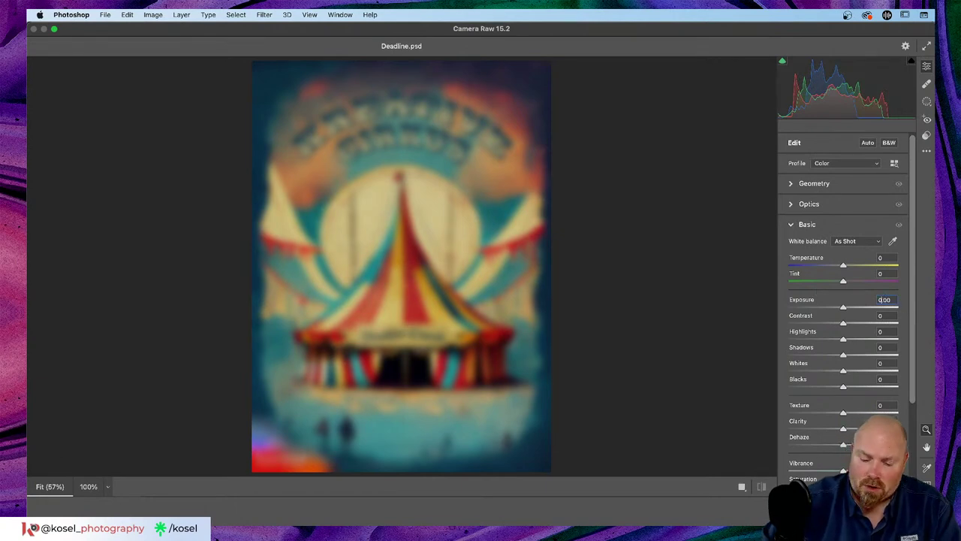
pyautogui.write('1')
pyautogui.press('Return')
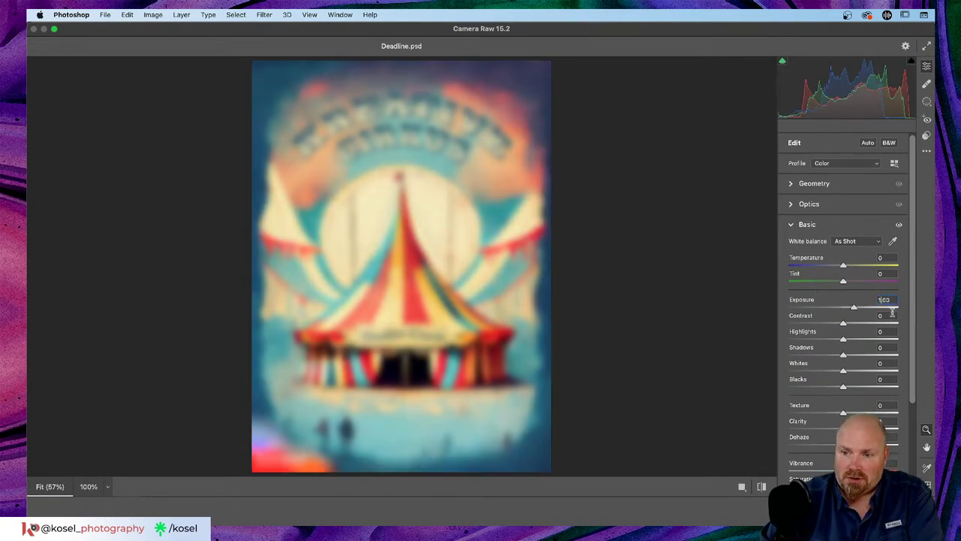
pyautogui.press('Return')
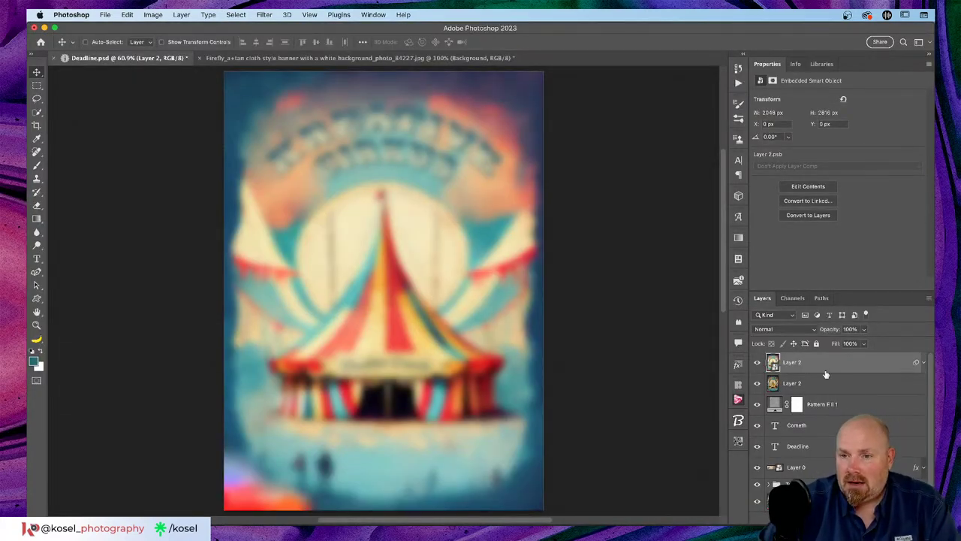
# Set the blurred poster layer's blend mode to Soft Light and compare the poster with and without it.
pyautogui.click(803, 330)
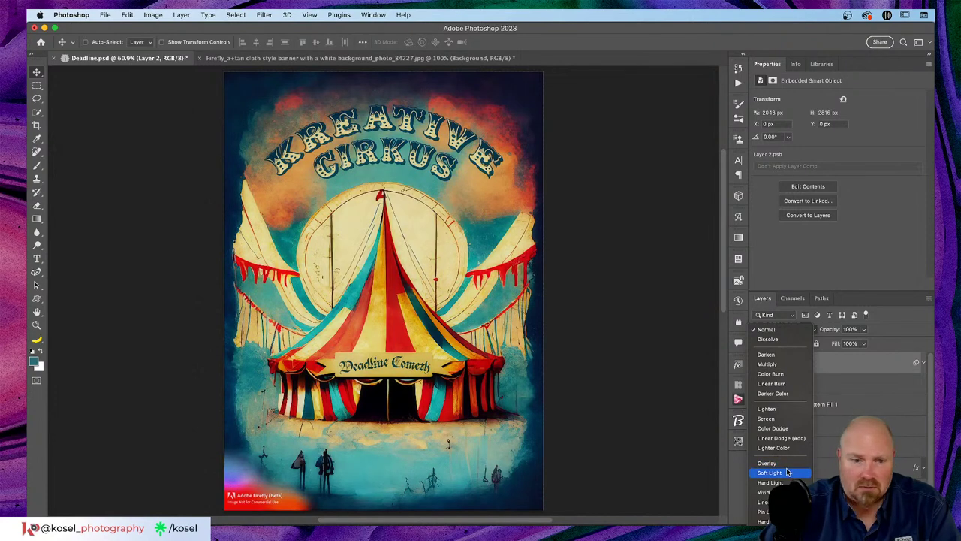
pyautogui.click(786, 471)
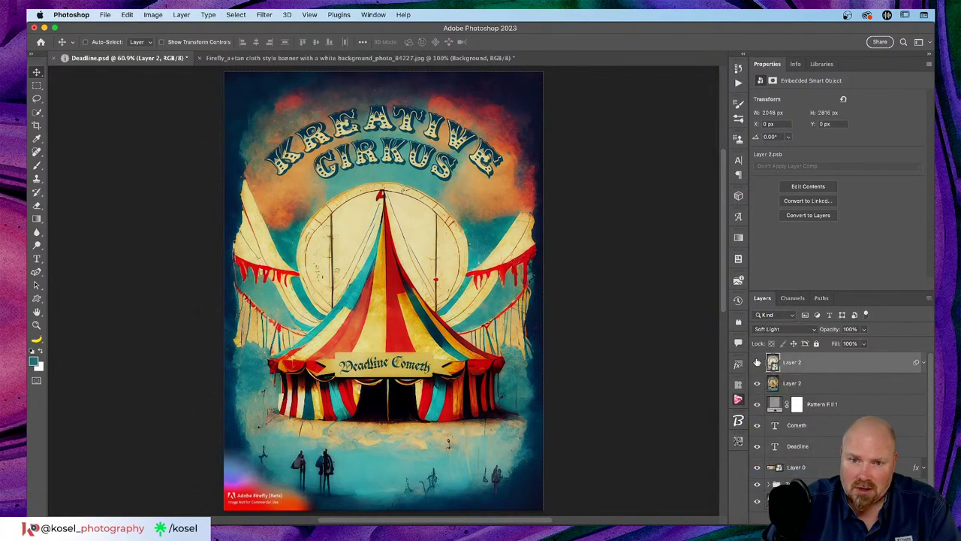
pyautogui.click(756, 362)
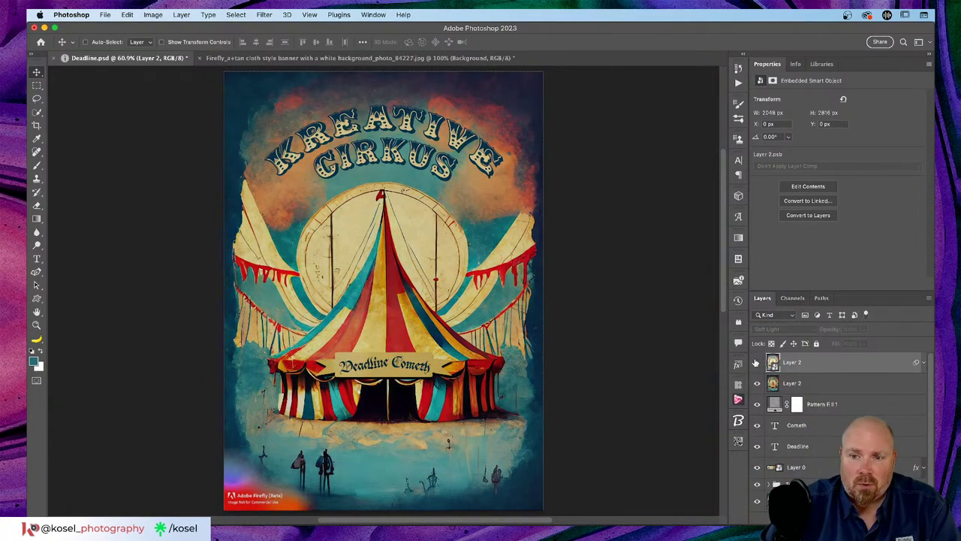
pyautogui.click(756, 363)
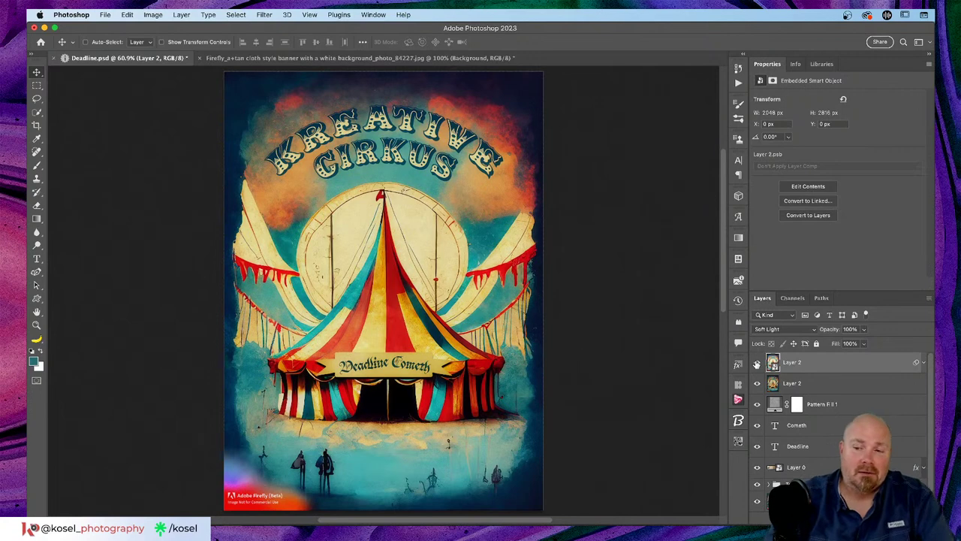
# Duplicate the unblurred merged poster layer and hide both the copy and the Soft Light layer above it.
pyautogui.click(865, 383)
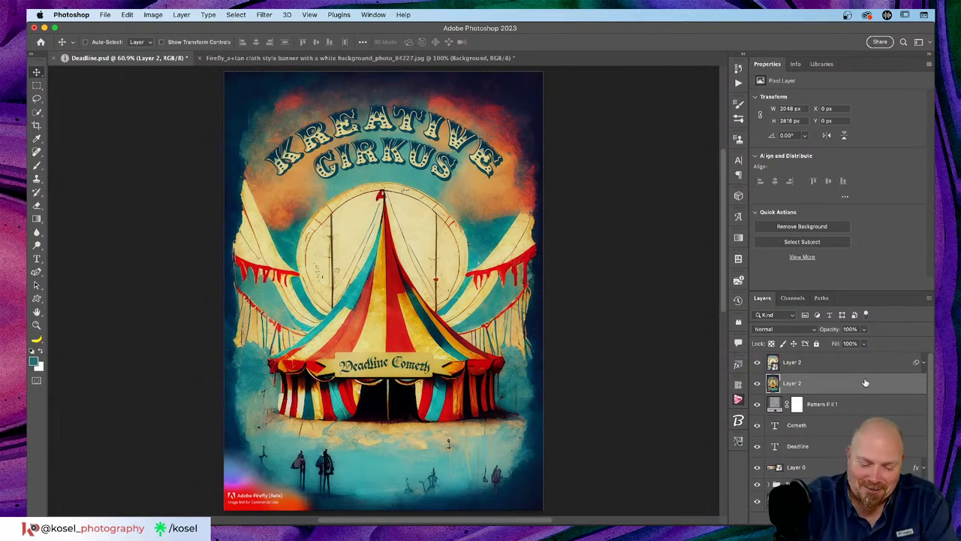
pyautogui.press('super+j')
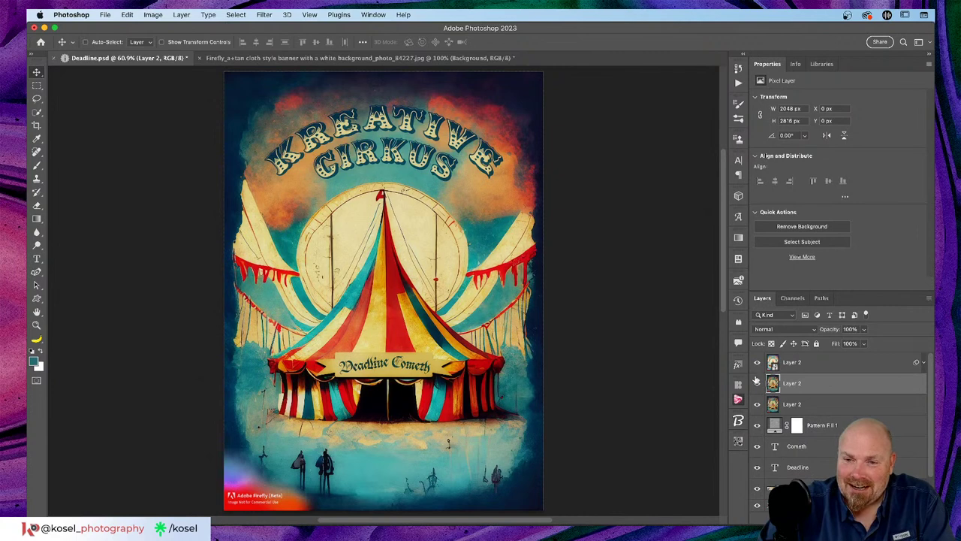
pyautogui.click(757, 383)
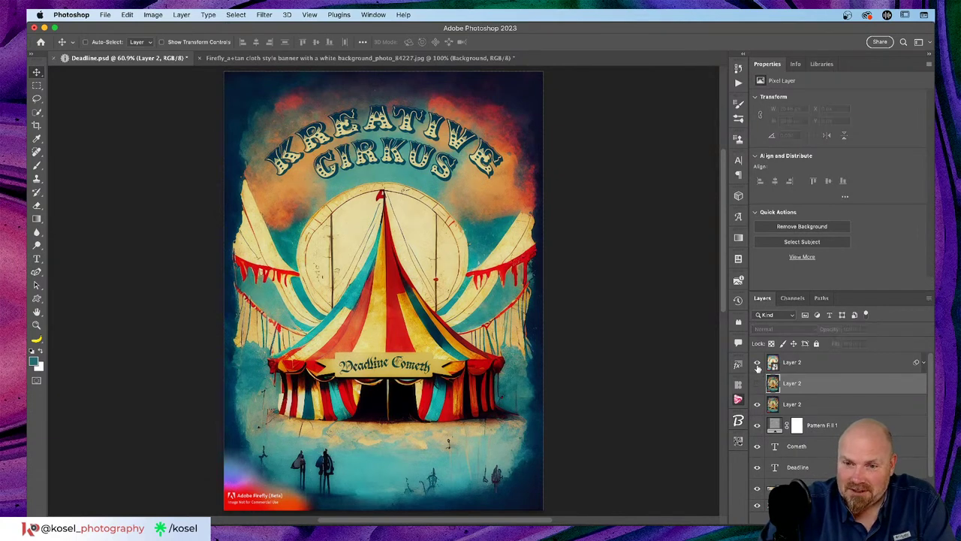
pyautogui.click(756, 361)
# Convert the visible merged poster layer above Pattern Fill 1 to a smart object and apply High Pass with a 1.8-pixel radius.
pyautogui.click(829, 405)
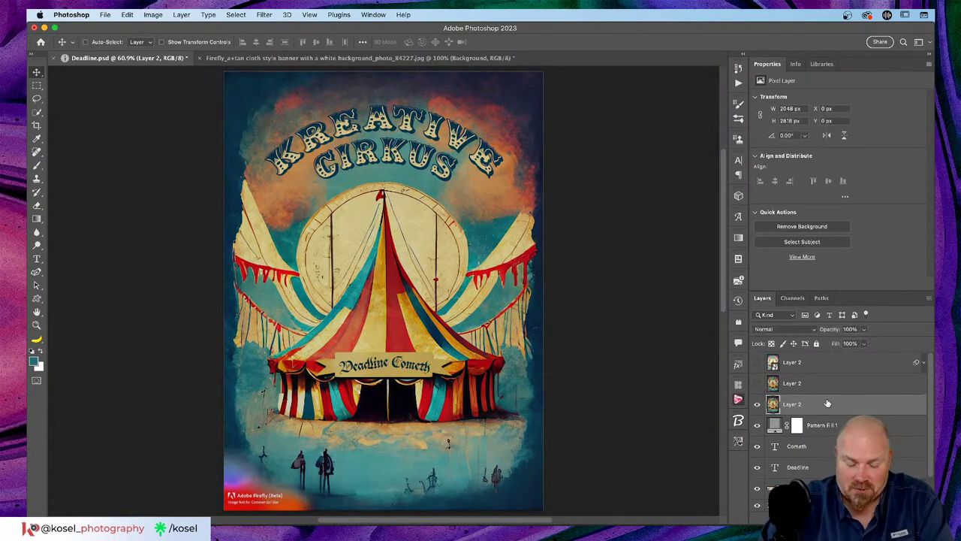
pyautogui.press('super+shift+s')
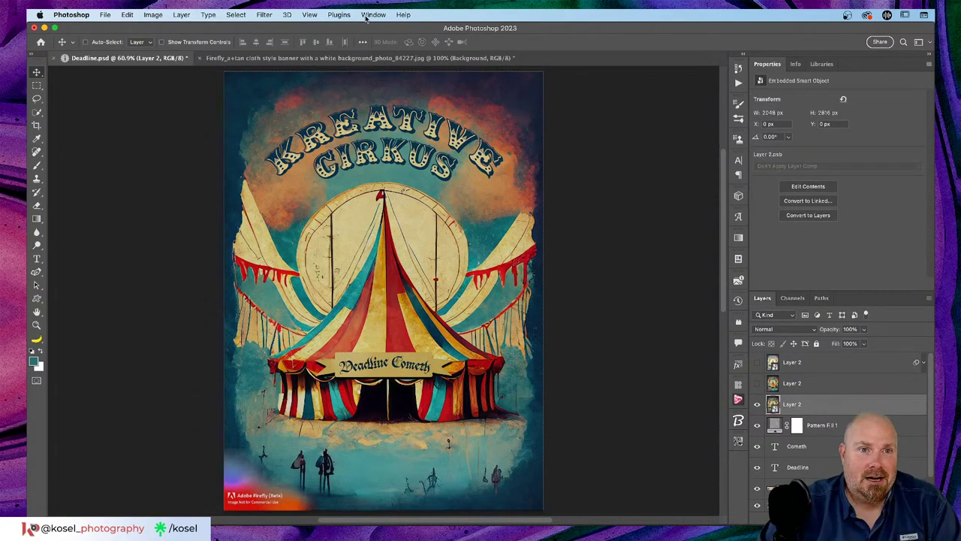
pyautogui.click(265, 14)
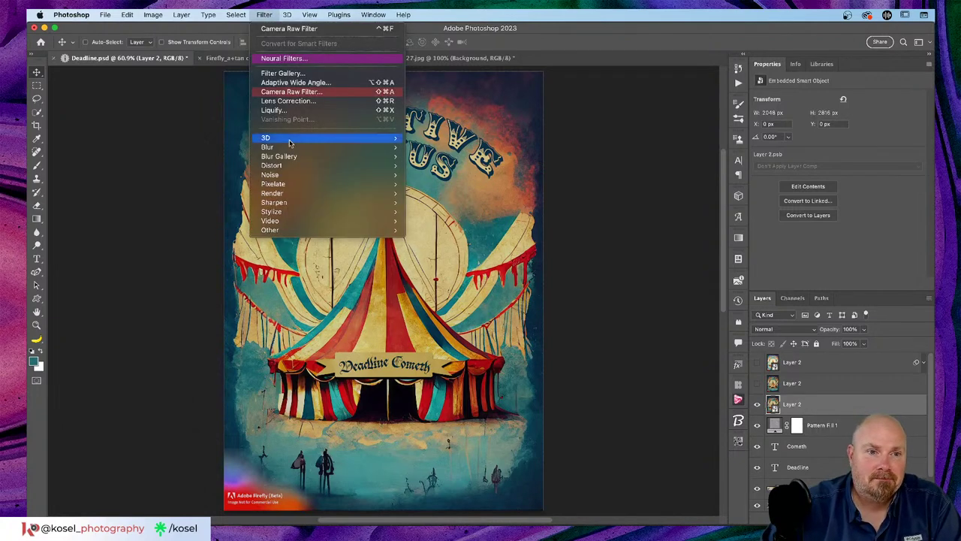
pyautogui.moveTo(321, 232)
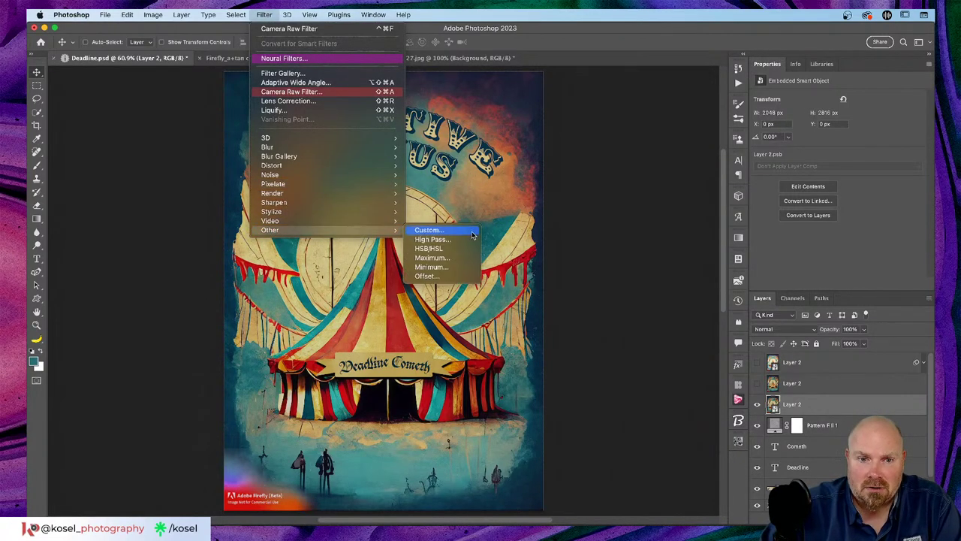
pyautogui.click(450, 240)
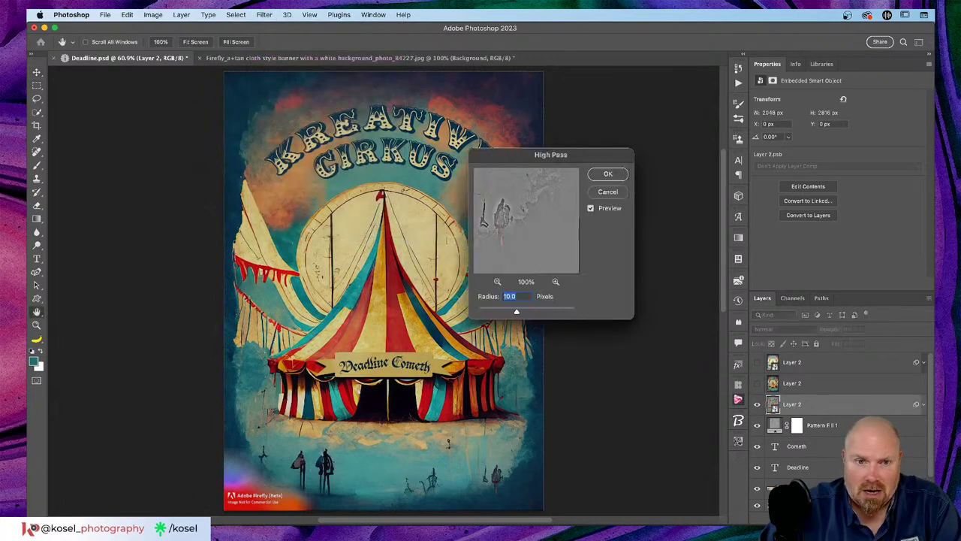
pyautogui.moveTo(564, 161); pyautogui.dragTo(669, 102)
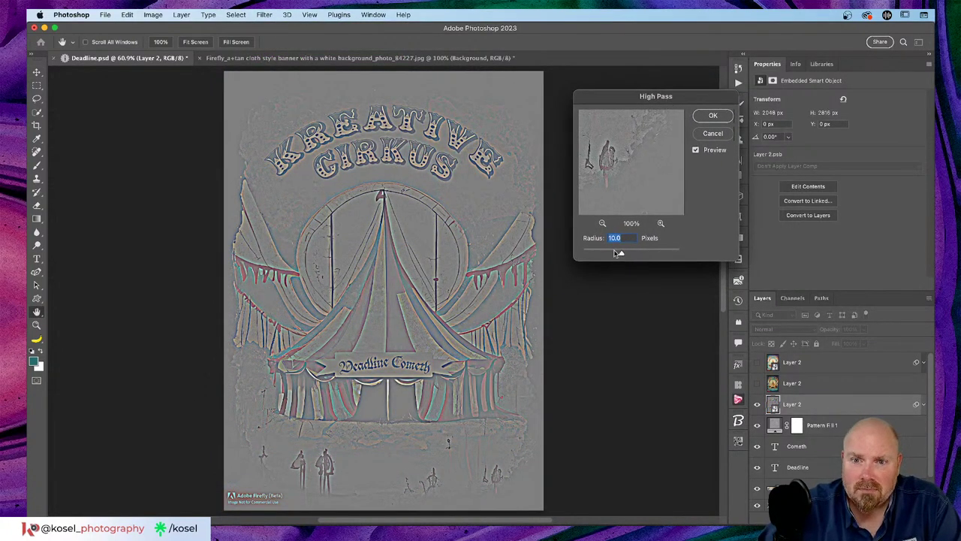
pyautogui.moveTo(621, 254)
pyautogui.mouseDown()
pyautogui.moveTo(643, 255)
pyautogui.moveTo(623, 255)
pyautogui.mouseUp()
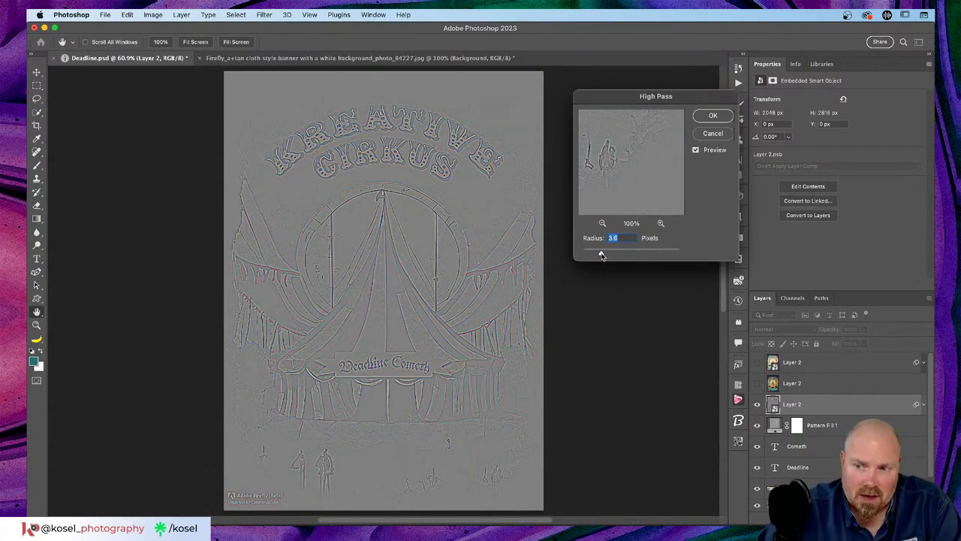
pyautogui.moveTo(600, 255); pyautogui.dragTo(600, 256)
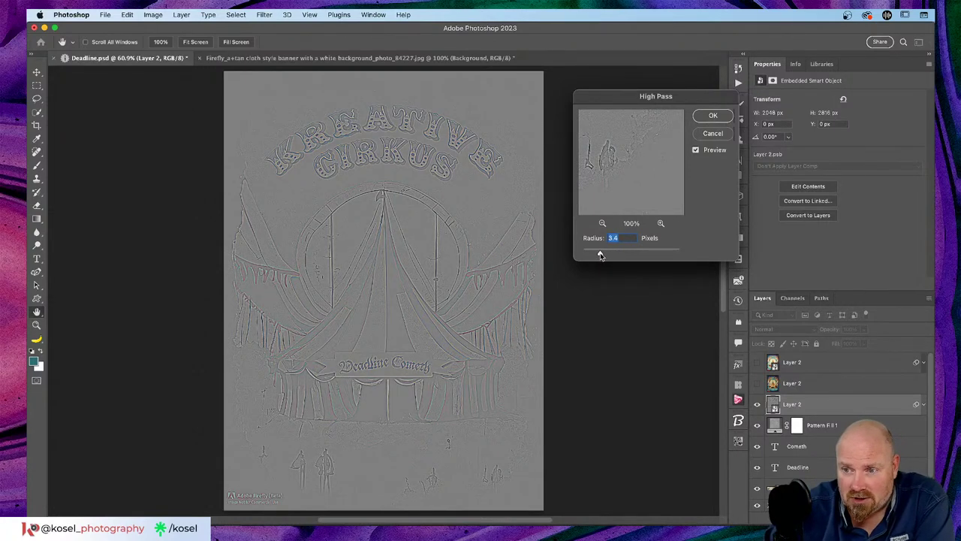
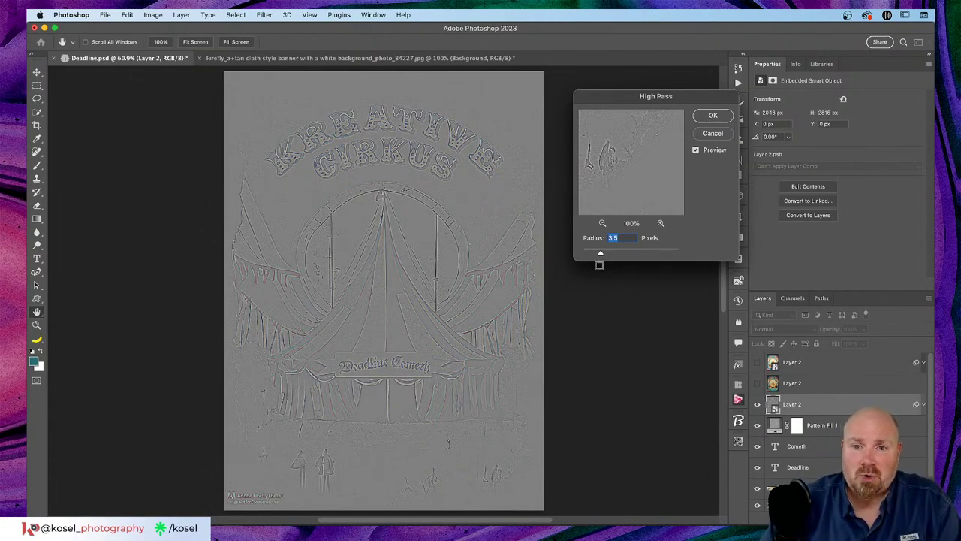
pyautogui.moveTo(599, 256); pyautogui.dragTo(593, 255)
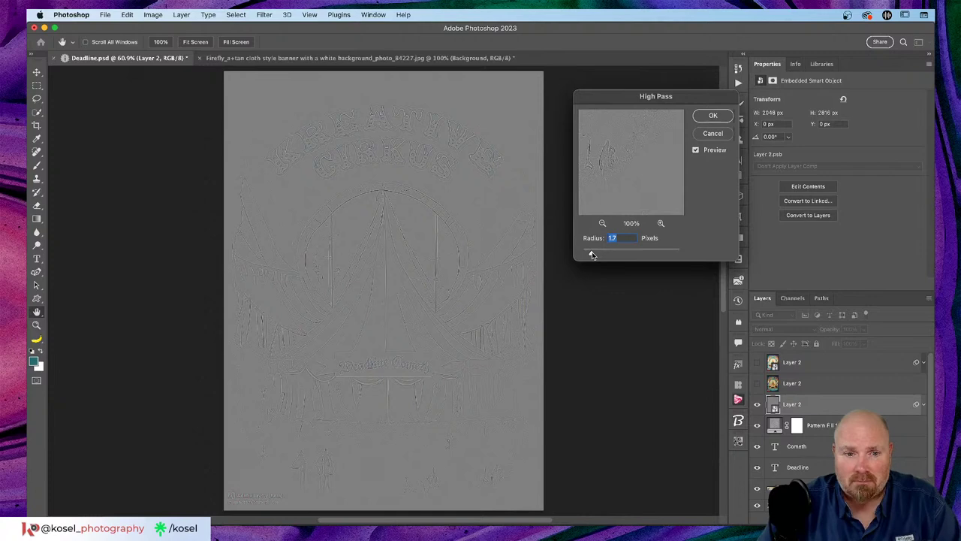
pyautogui.click(385, 291)
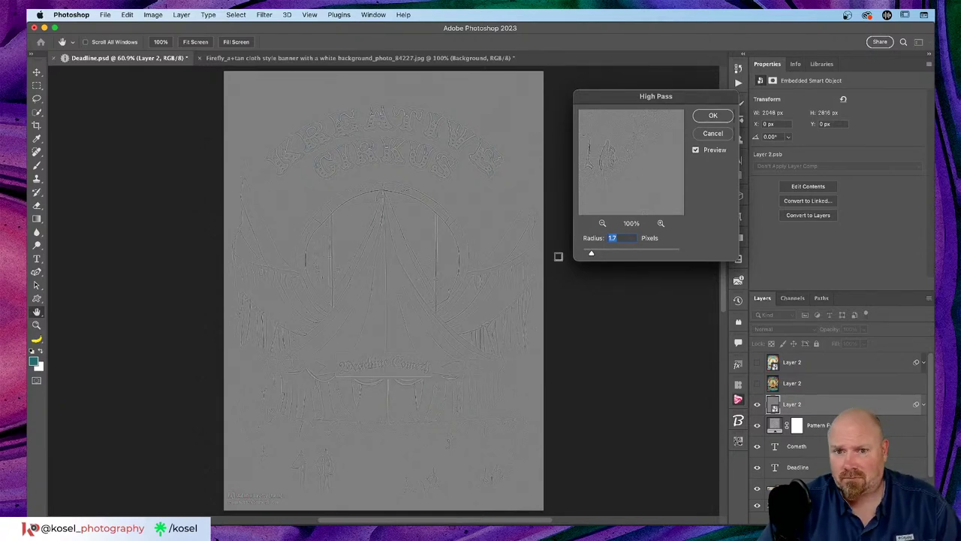
pyautogui.moveTo(592, 254); pyautogui.dragTo(627, 255)
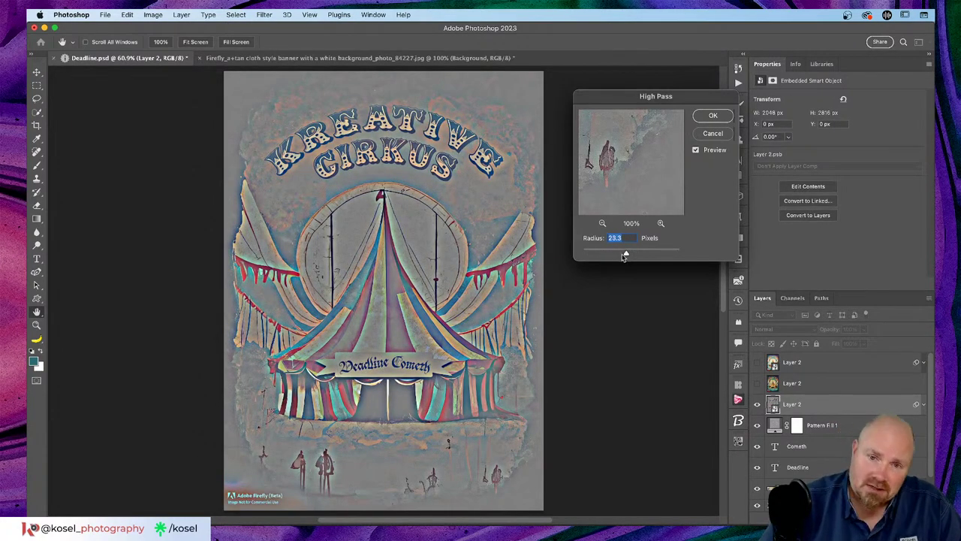
pyautogui.moveTo(627, 255); pyautogui.dragTo(591, 253)
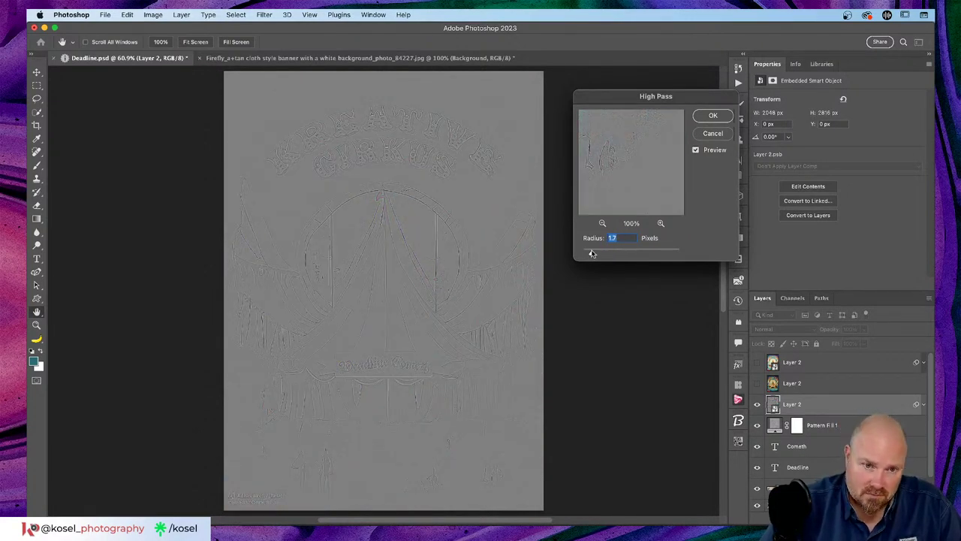
pyautogui.moveTo(591, 254); pyautogui.dragTo(592, 254)
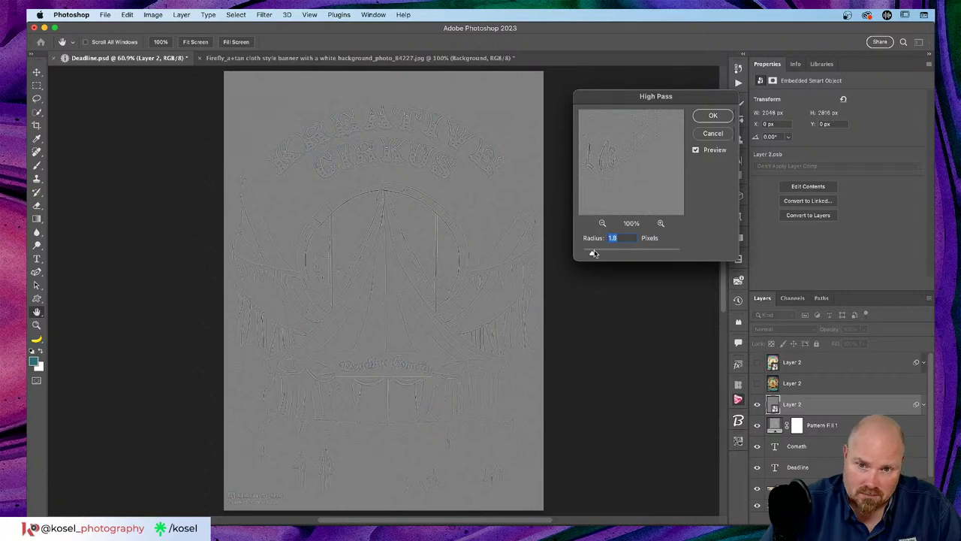
pyautogui.click(713, 115)
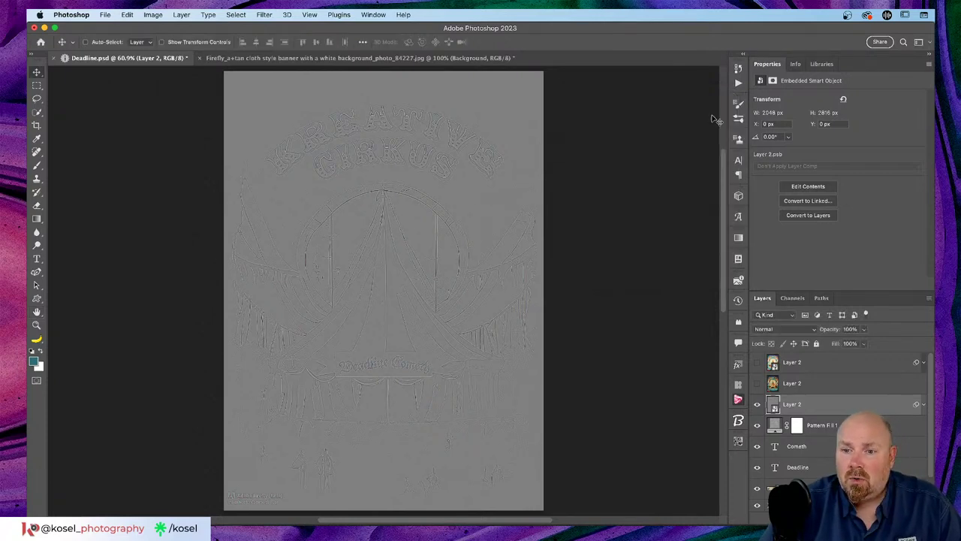
# Show the hidden unfiltered poster layer above the High Pass layer, duplicate it, and select the topmost blurred layer.
pyautogui.click(790, 383)
pyautogui.click(757, 382)
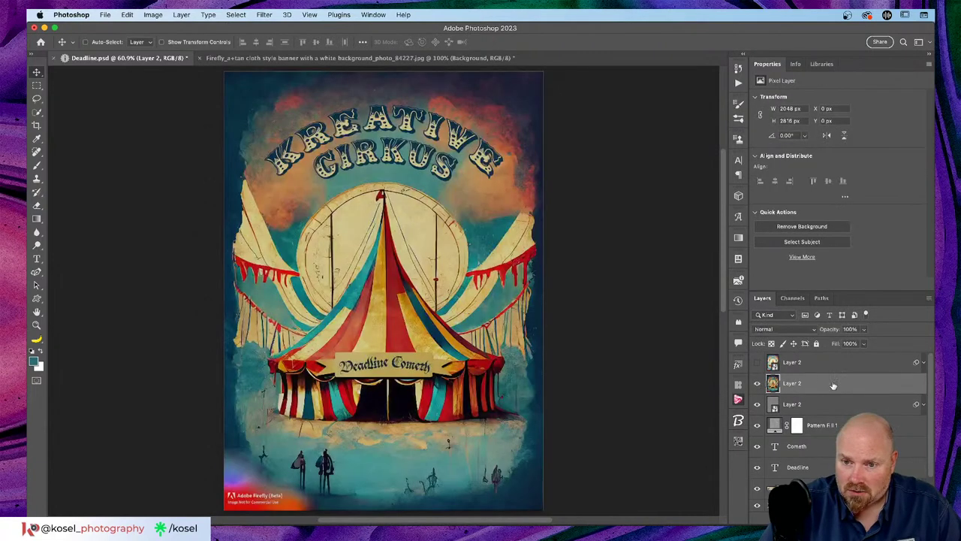
pyautogui.press('super+j')
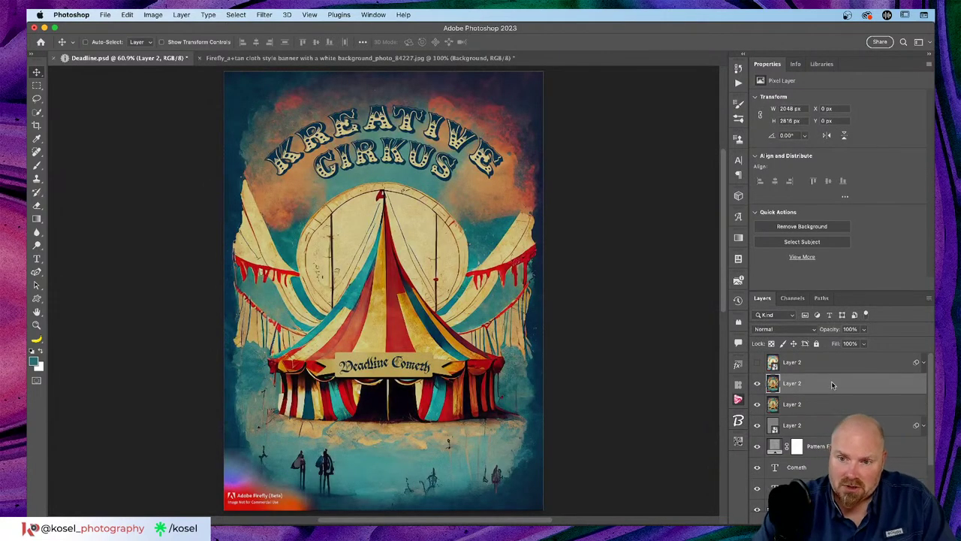
pyautogui.click(831, 365)
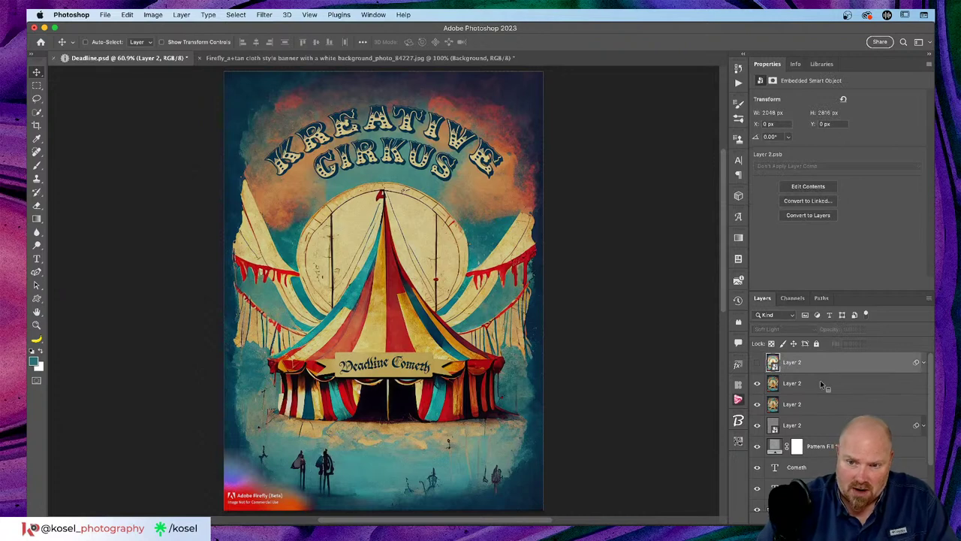
# Show the topmost Soft Light blur layer, group it with the unfiltered poster layer directly below, and name the group Ortan.
pyautogui.click(756, 362)
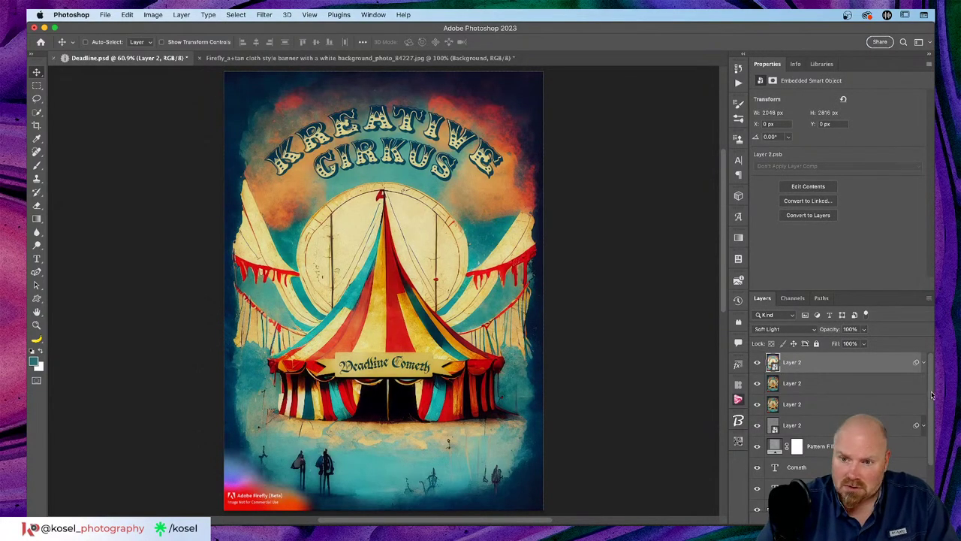
pyautogui.keyDown('shift'); pyautogui.click(863, 389); pyautogui.keyUp('shift')
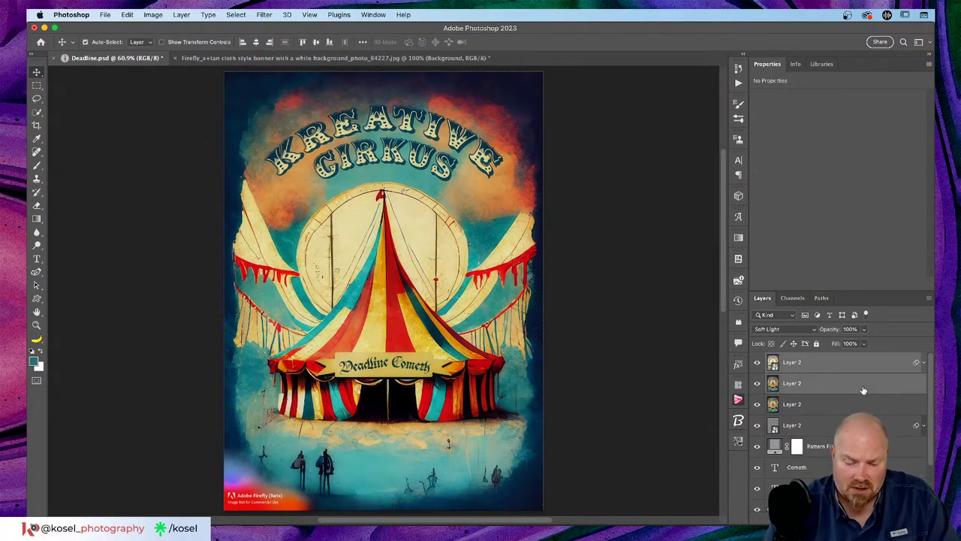
pyautogui.press('super+g')
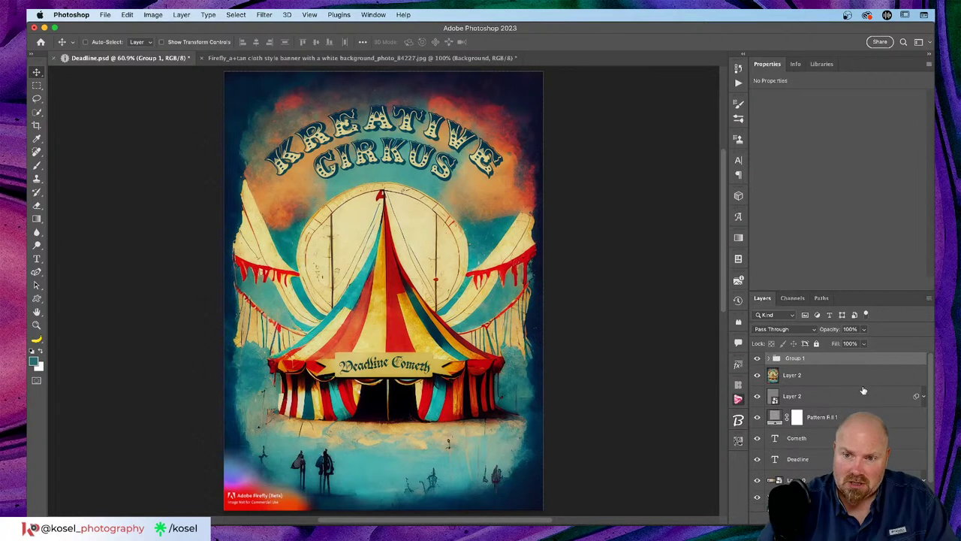
pyautogui.doubleClick(795, 358)
pyautogui.write('Orta')
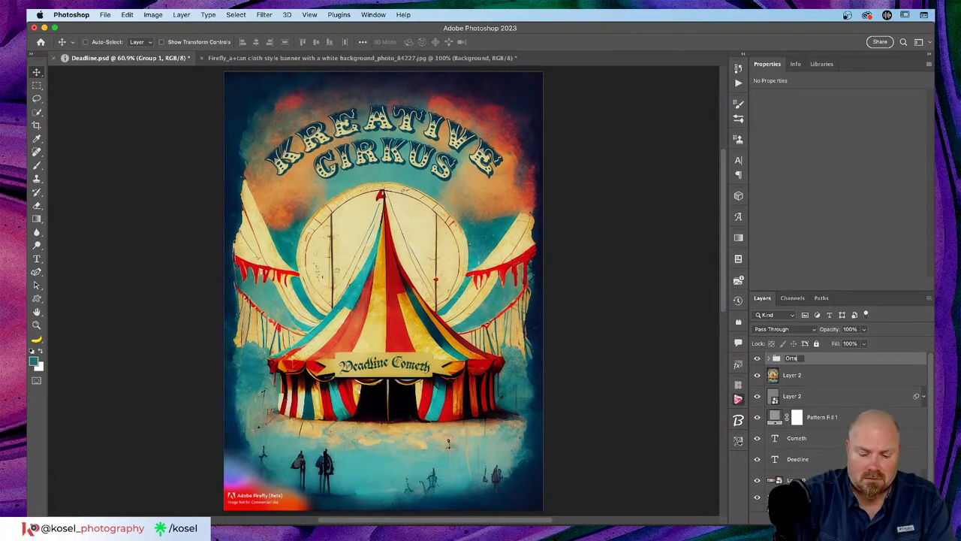
pyautogui.write('n')
pyautogui.press('Return')
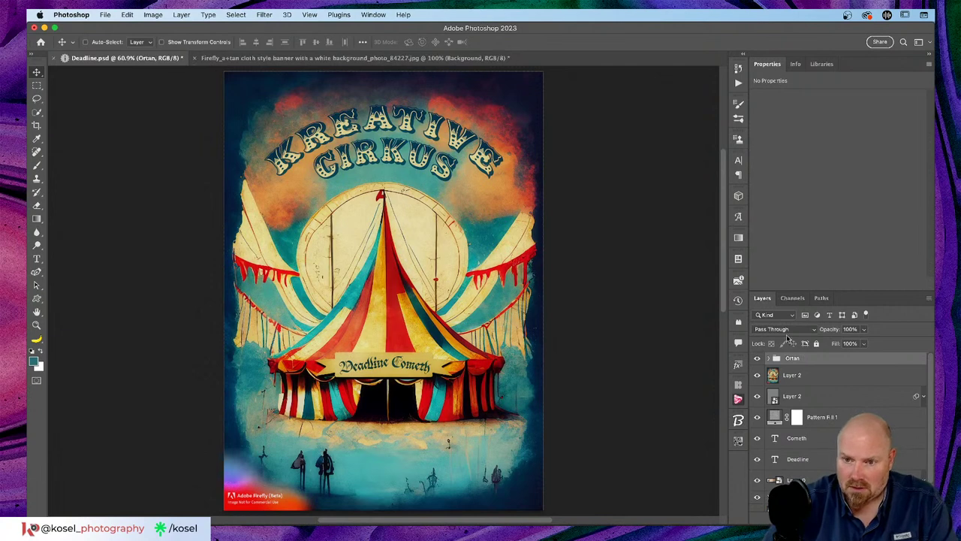
# Hide the Ortan group and move the High Pass smart object above the unfiltered merged poster layer.
pyautogui.click(756, 358)
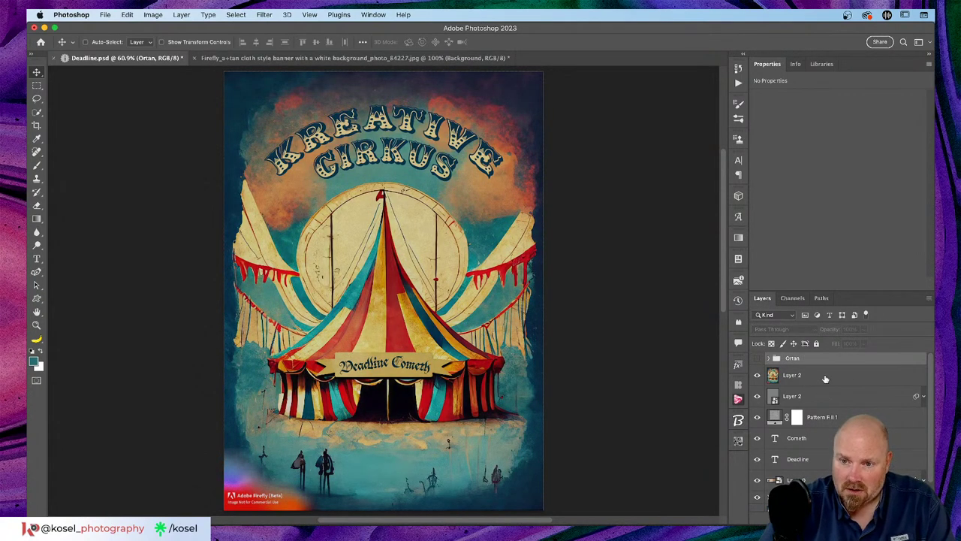
pyautogui.click(825, 377)
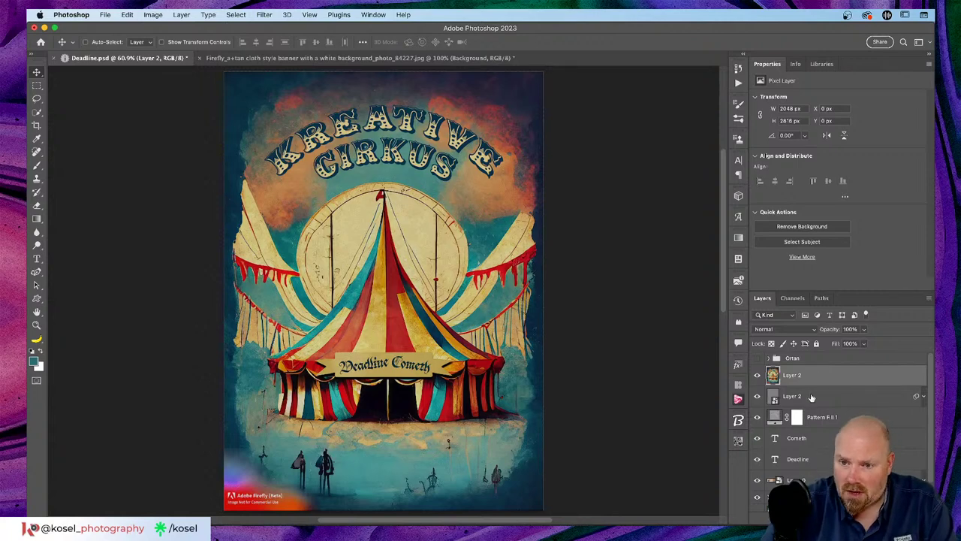
pyautogui.moveTo(811, 397); pyautogui.dragTo(833, 374)
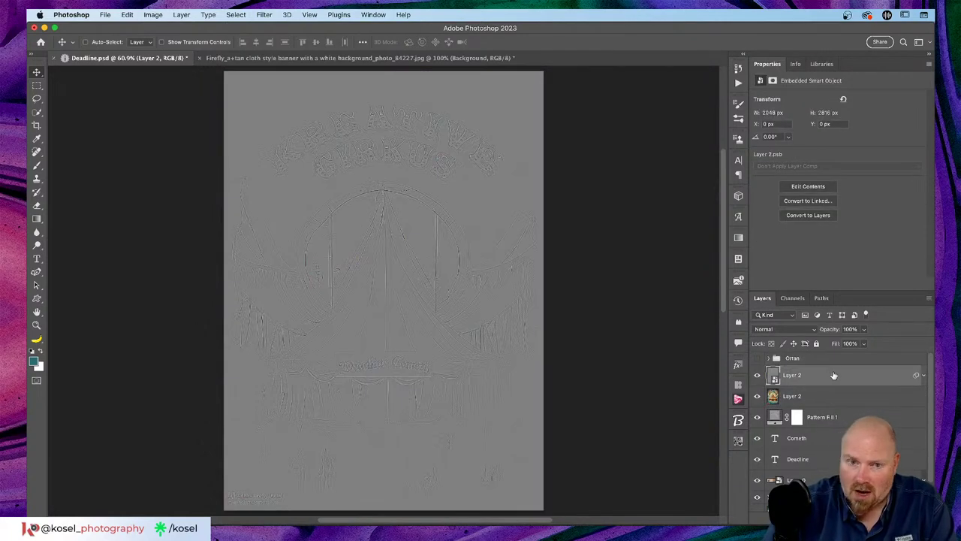
# Set the High Pass layer's blend mode to Overlay and compare the tent stripes up close with and without it.
pyautogui.click(788, 329)
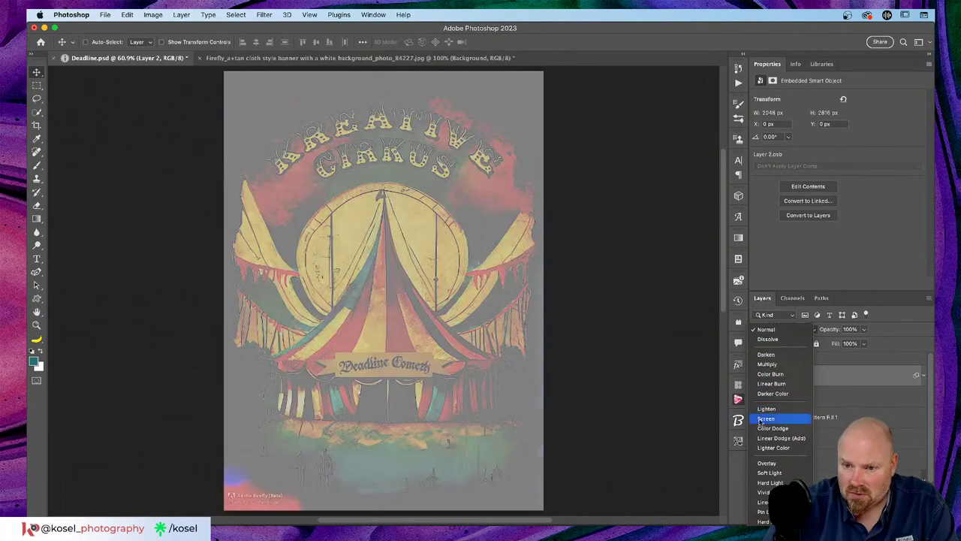
pyautogui.click(767, 463)
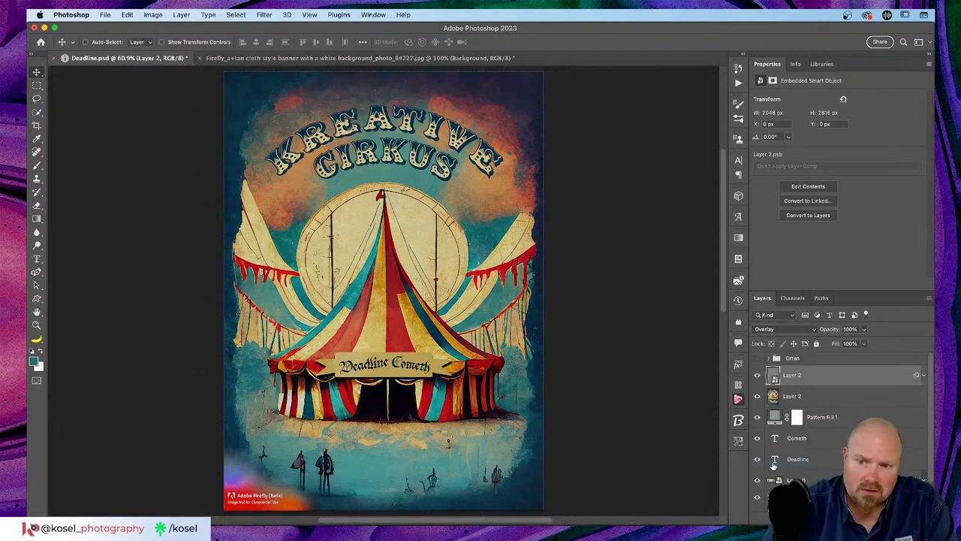
pyautogui.press('super+equal')
pyautogui.press('super+equal')
pyautogui.press('super+equal')
pyautogui.press('super+equal')
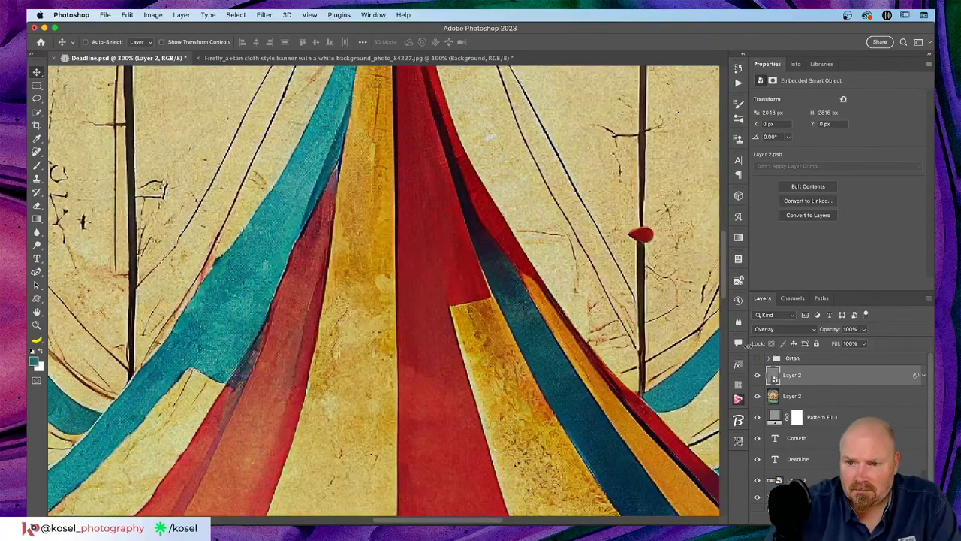
pyautogui.click(757, 375)
pyautogui.click(756, 374)
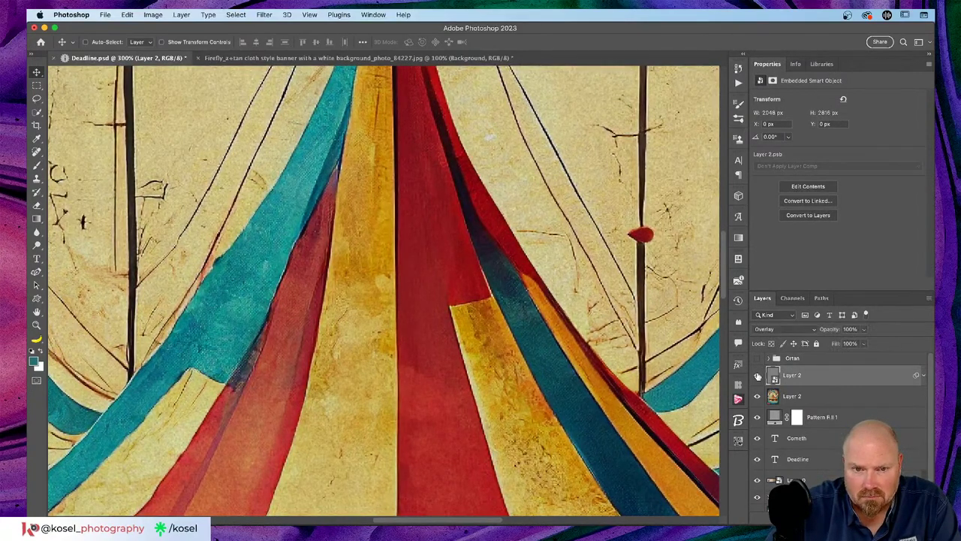
# Compare the sharpening on the Deadline Cometh banner with the High Pass layer hidden and shown.
pyautogui.scroll(-5, 493, 338)
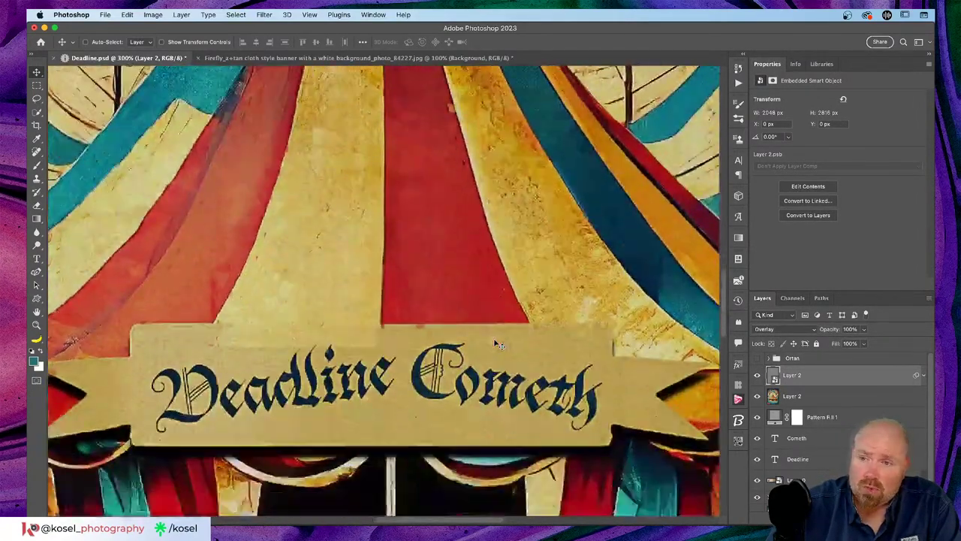
pyautogui.scroll(-2, 493, 338)
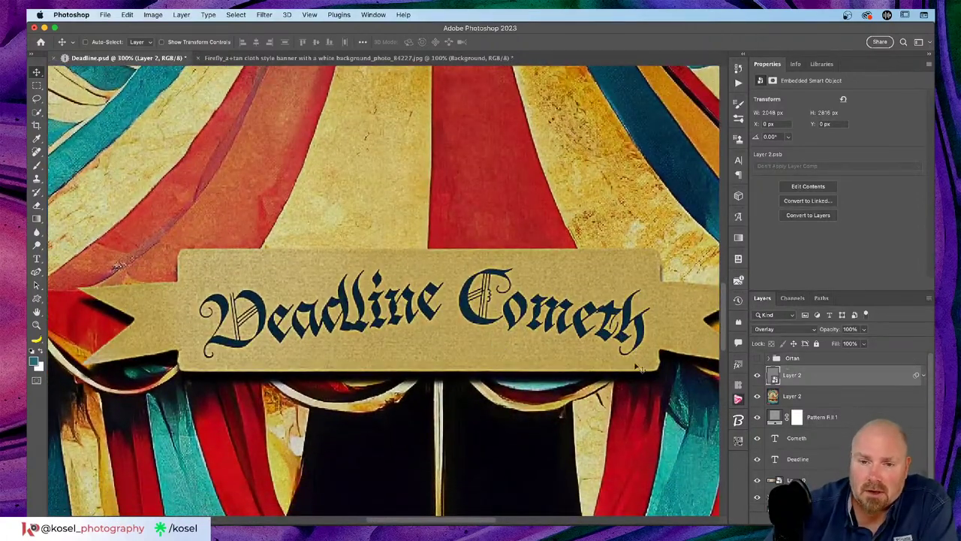
pyautogui.click(756, 375)
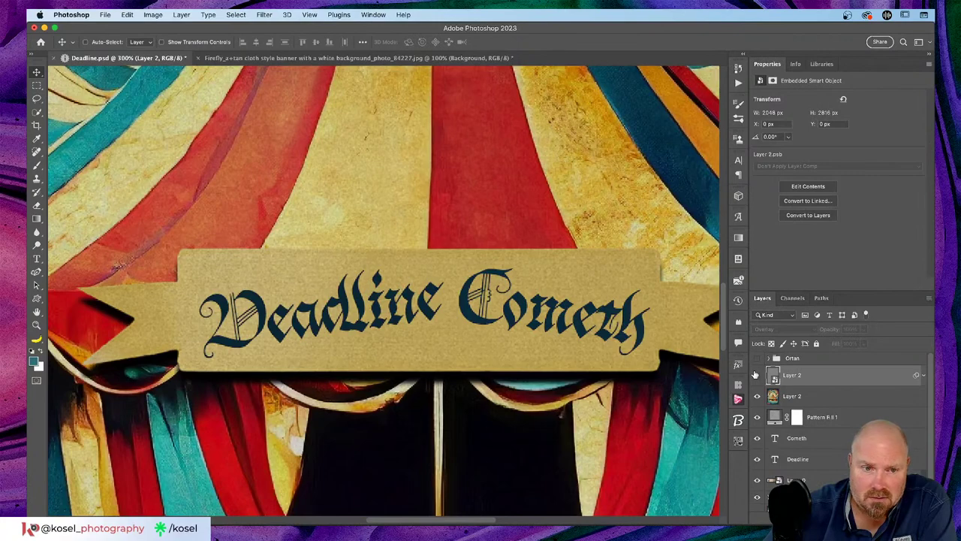
pyautogui.click(756, 374)
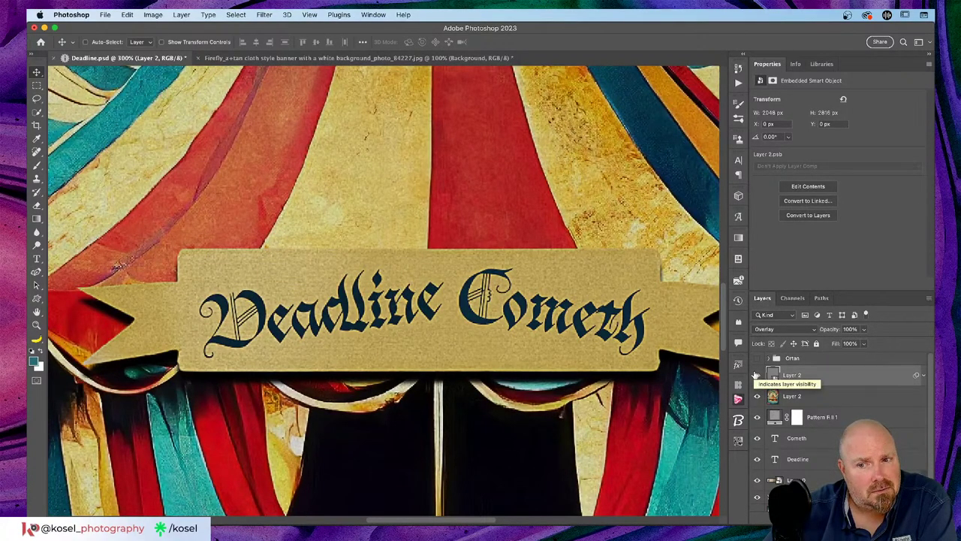
pyautogui.click(756, 375)
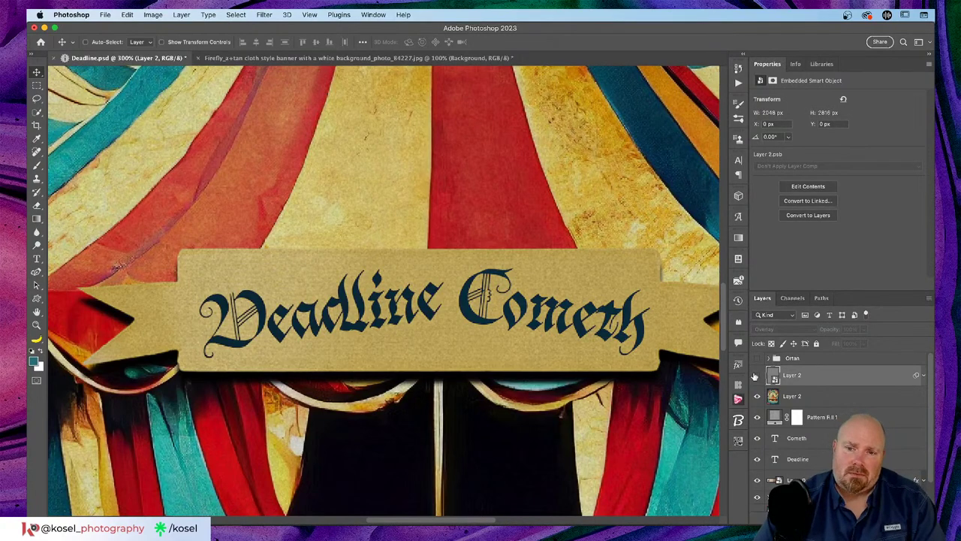
pyautogui.click(756, 374)
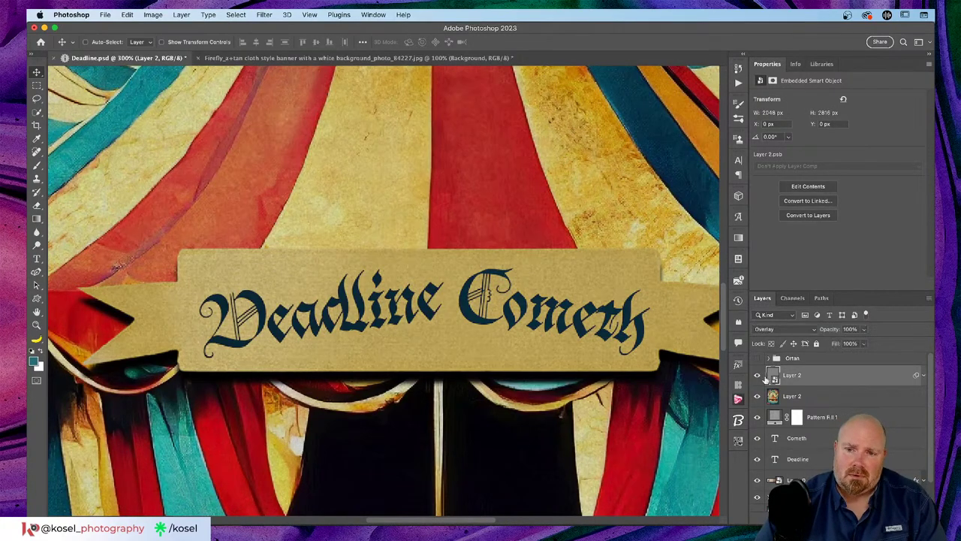
# Group the High Pass layer with the unfiltered poster layer below it and name the group Hi Pass.
pyautogui.keyDown('shift'); pyautogui.click(840, 405); pyautogui.keyUp('shift')
pyautogui.press('super+g')
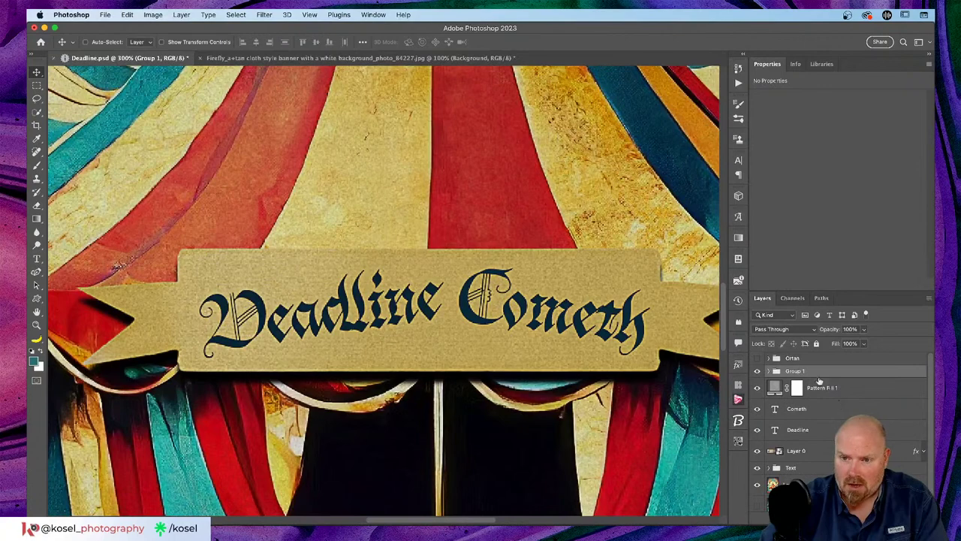
pyautogui.doubleClick(793, 371)
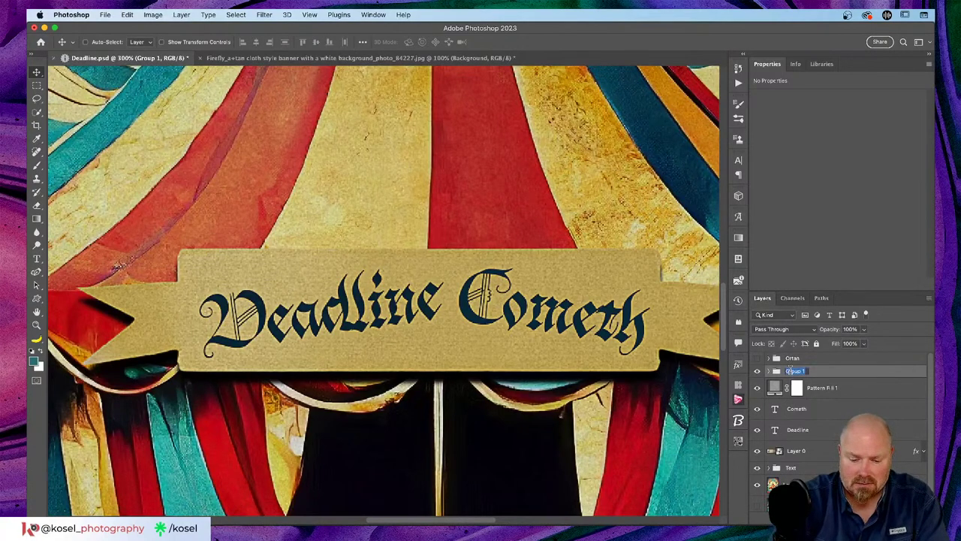
pyautogui.write('H')
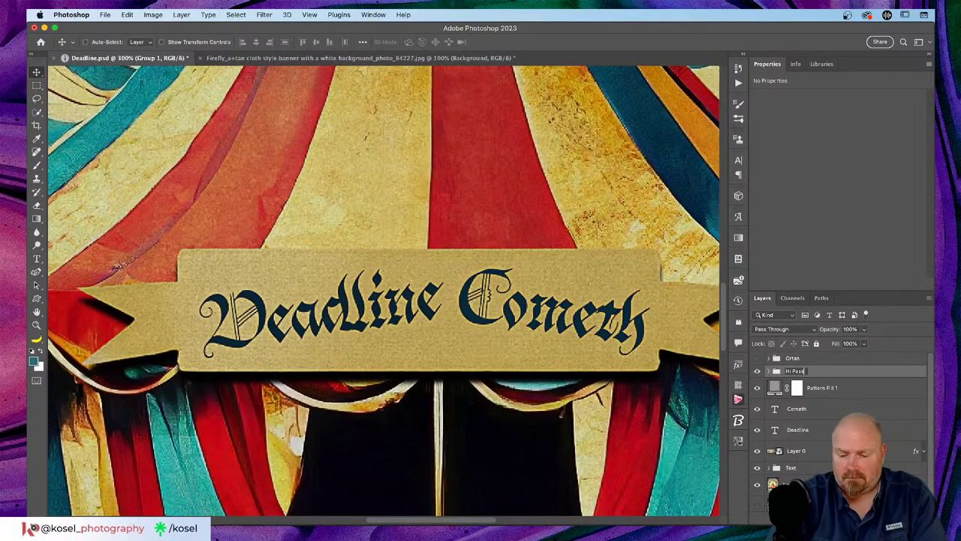
pyautogui.write('i Pass')
pyautogui.press('Return')
# Turn the Ortan group back on, comparing the Deadline Cometh banner up close with and without its glow.
pyautogui.press('super+0')
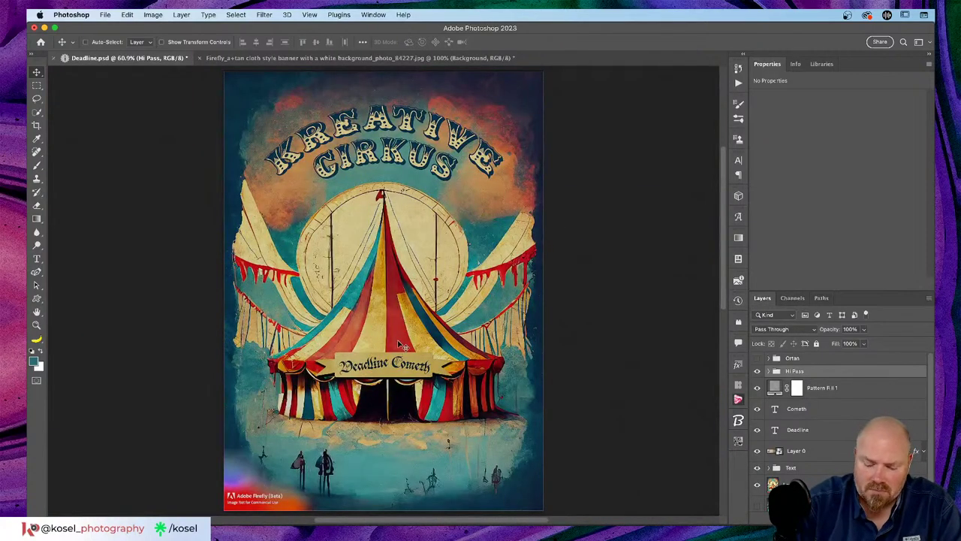
pyautogui.press('super')
pyautogui.scroll(5, 401, 344)
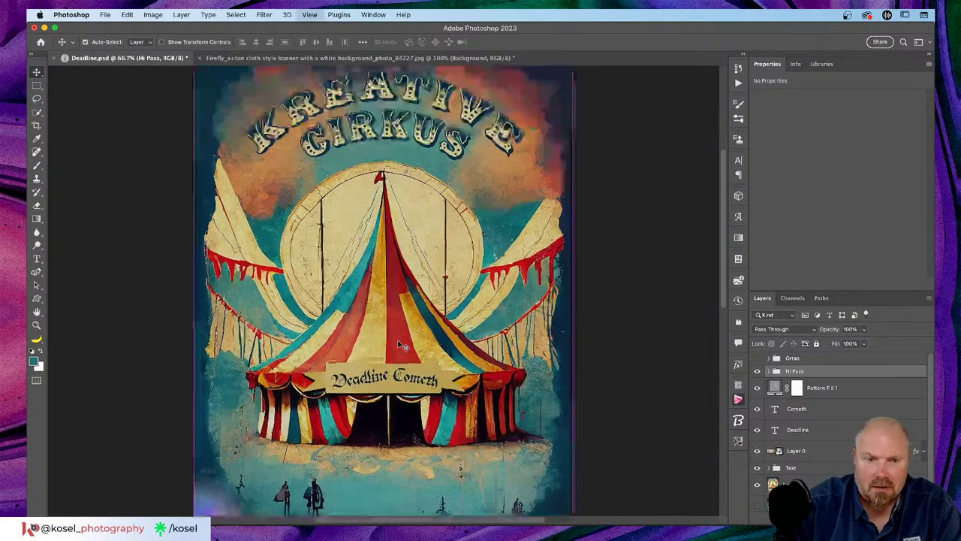
pyautogui.scroll(-10, 420, 338)
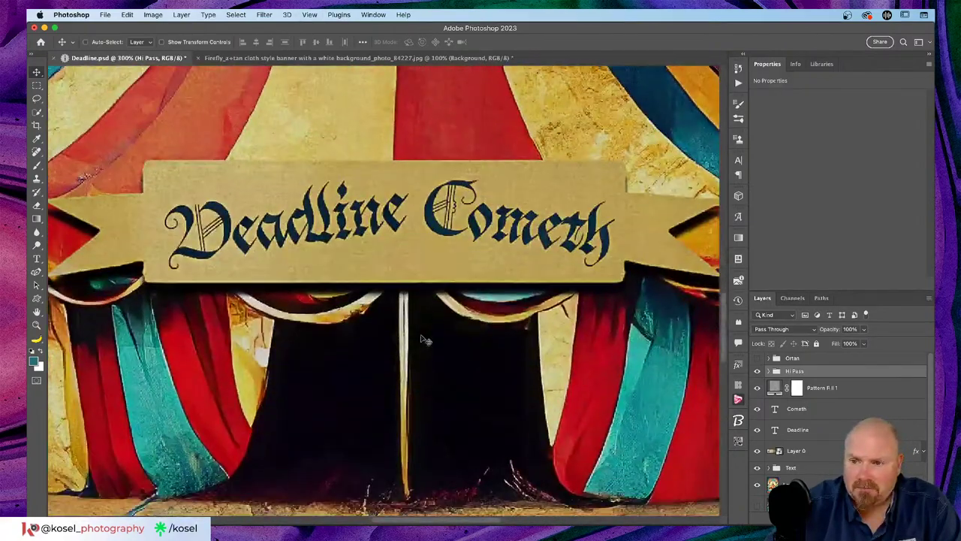
pyautogui.click(757, 359)
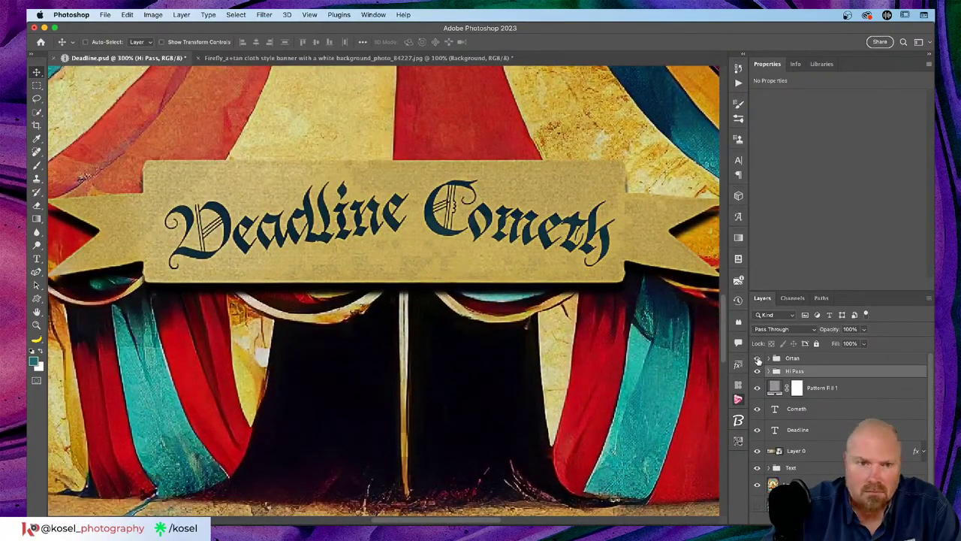
pyautogui.click(758, 359)
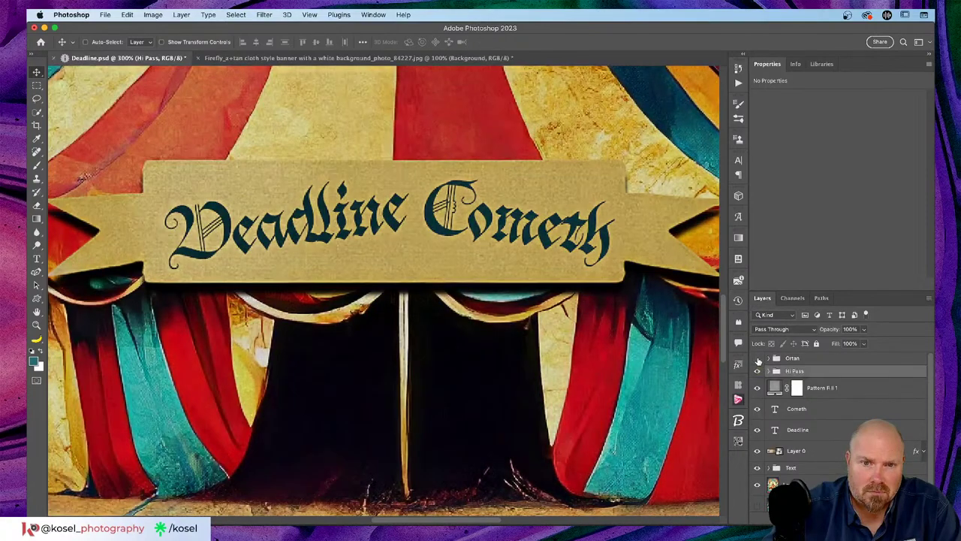
pyautogui.click(758, 358)
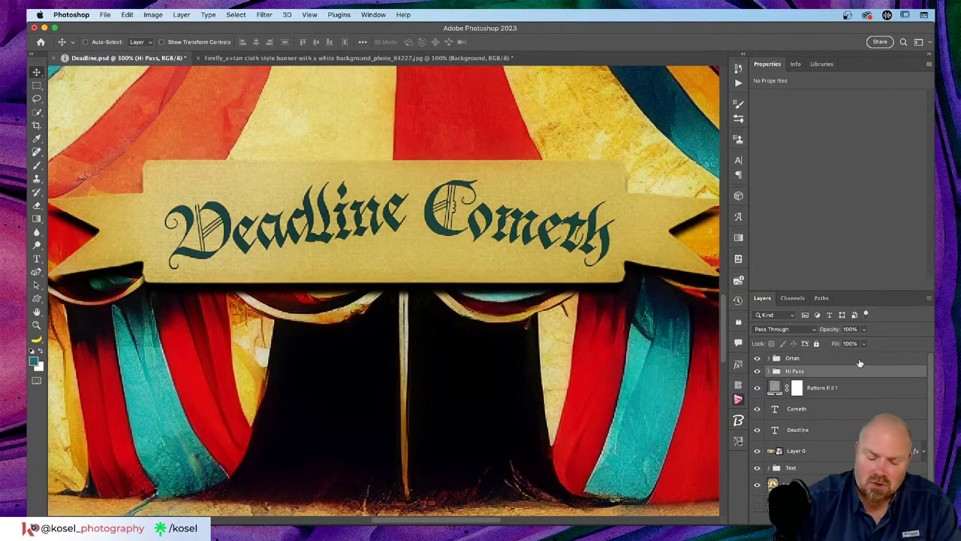
# Compare the whole poster with the Ortan group hidden and shown.
pyautogui.press('super+0')
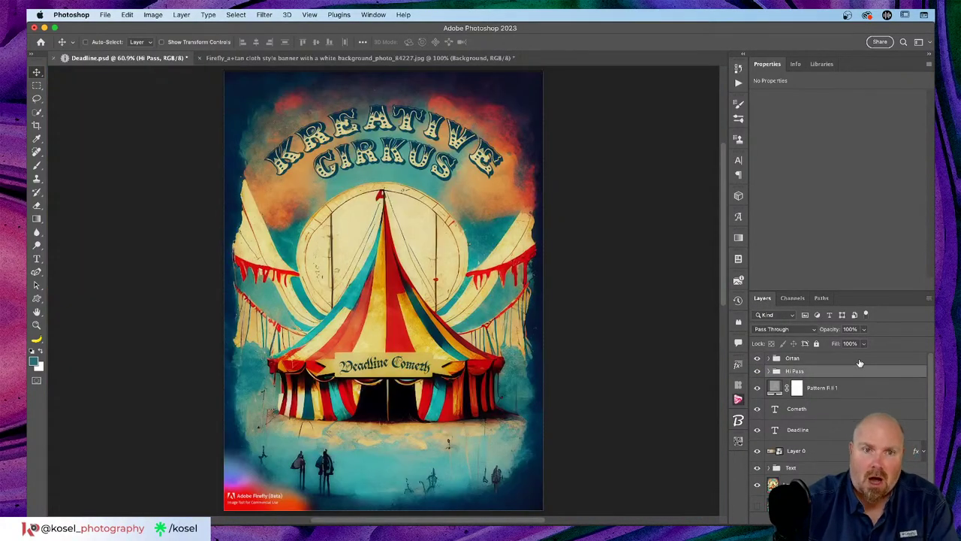
pyautogui.click(758, 359)
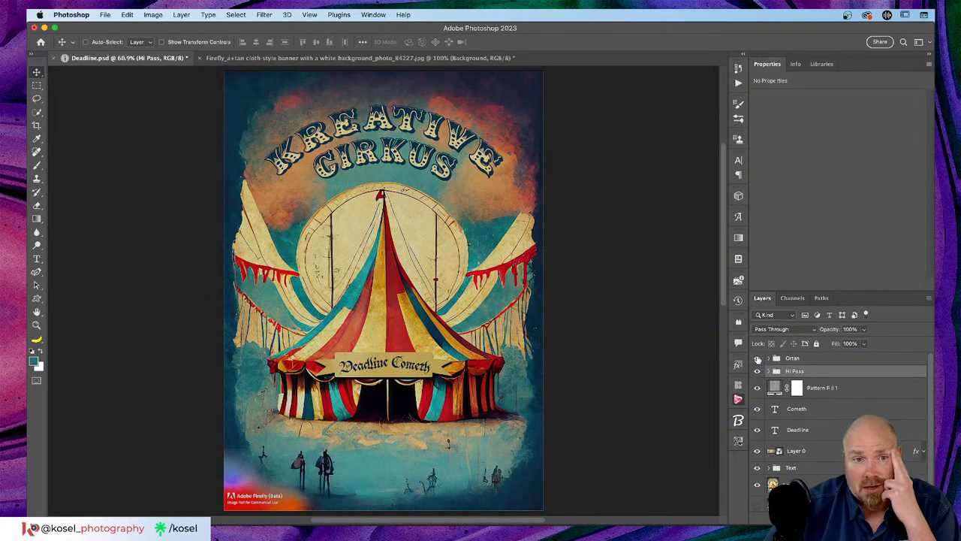
pyautogui.click(757, 359)
pyautogui.click(757, 359)
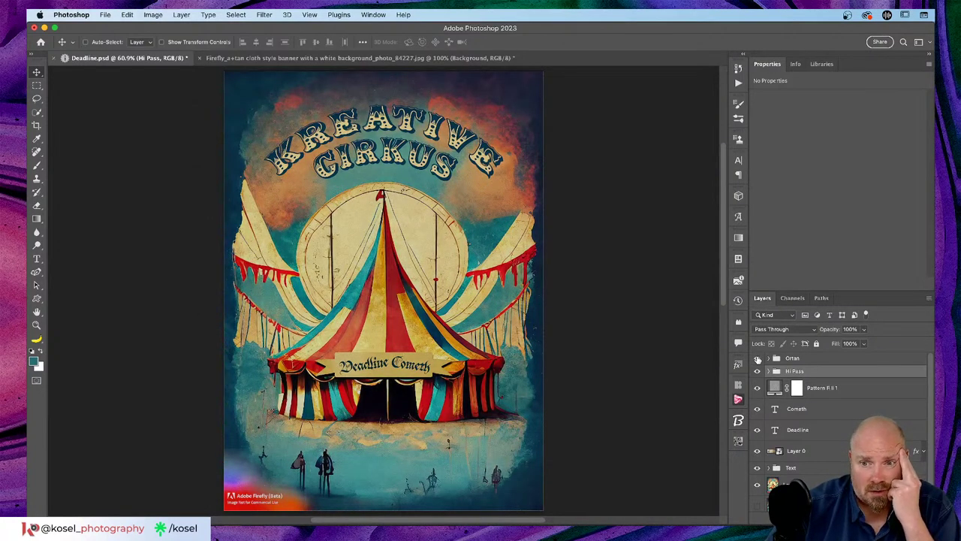
pyautogui.click(757, 359)
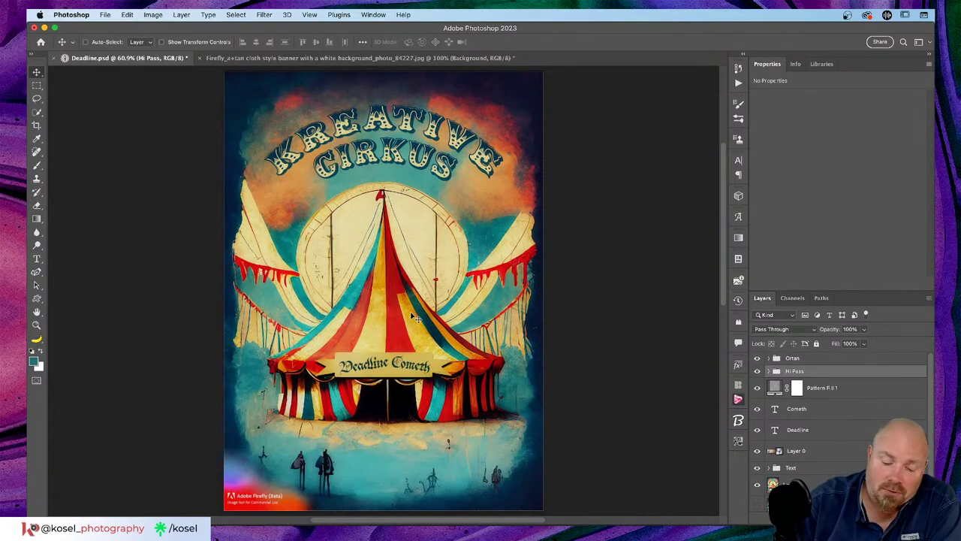
# Examine the tent and banner at 200% with the Ortan group off and on.
pyautogui.press('super+plus')
pyautogui.press('super+plus')
pyautogui.press('super+plus')
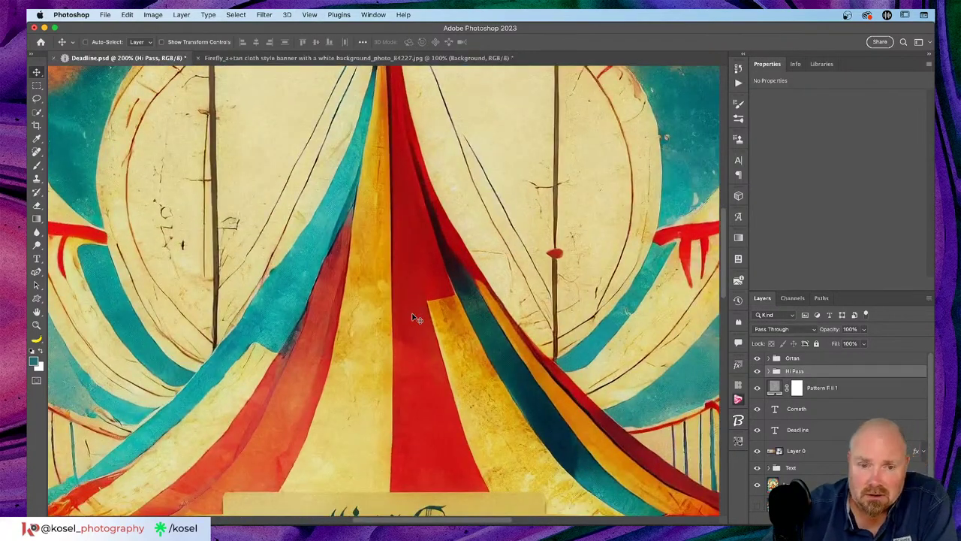
pyautogui.scroll(-5, 414, 317)
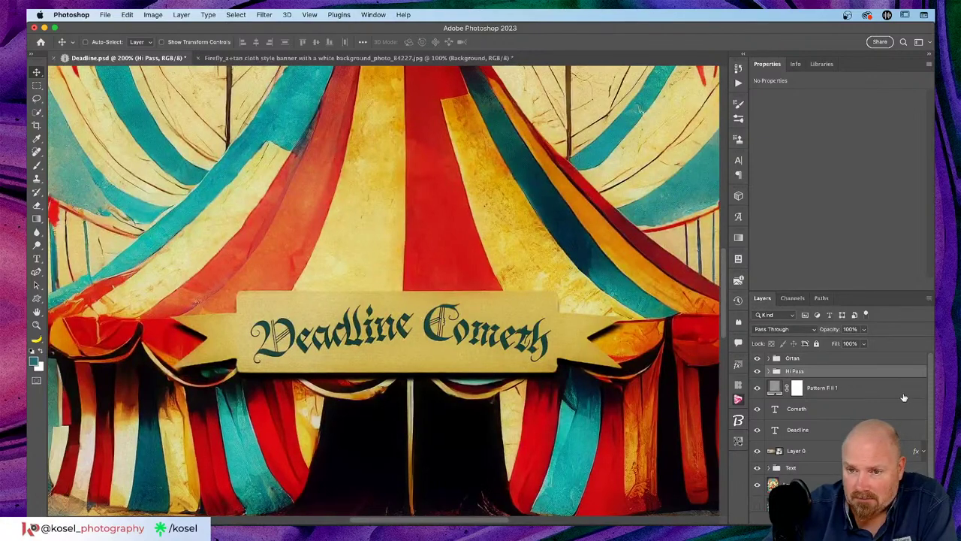
pyautogui.click(756, 358)
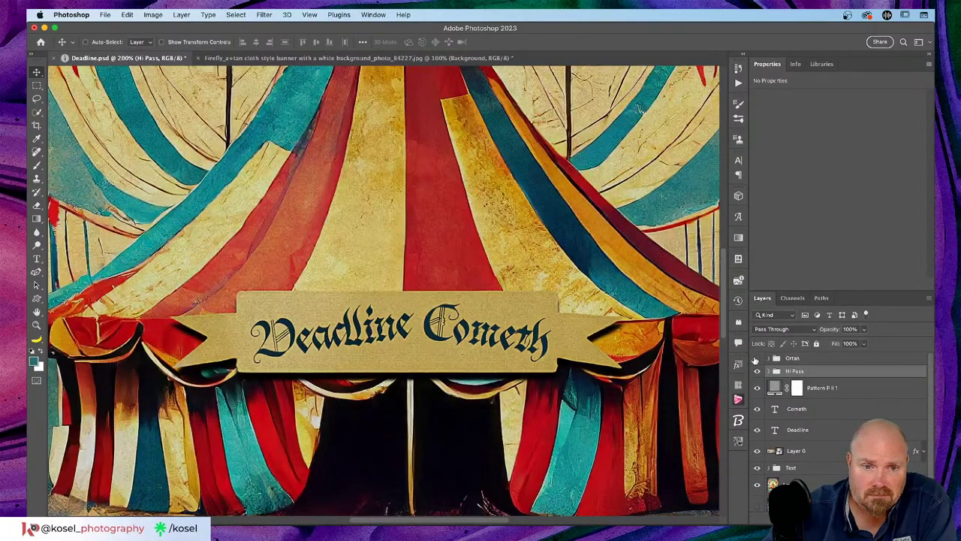
pyautogui.click(756, 359)
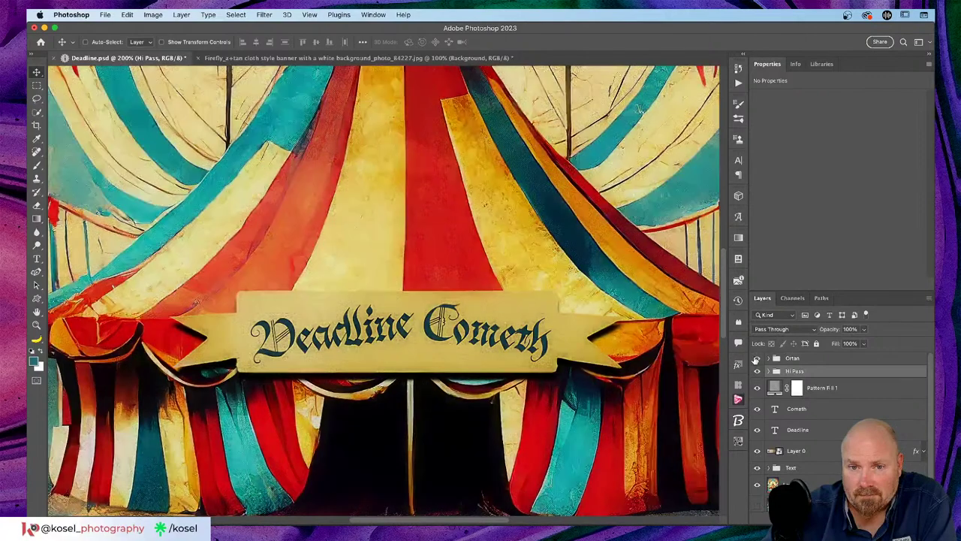
# Lower the blurred Soft Light layer in the Ortan group to 62% opacity after comparing the poster with and without the group.
pyautogui.click(756, 359)
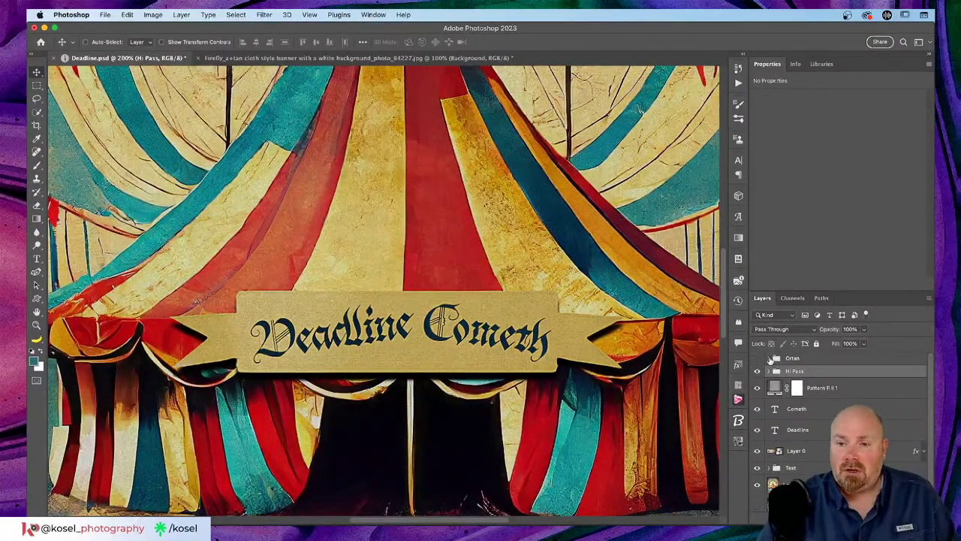
pyautogui.click(757, 359)
pyautogui.click(768, 358)
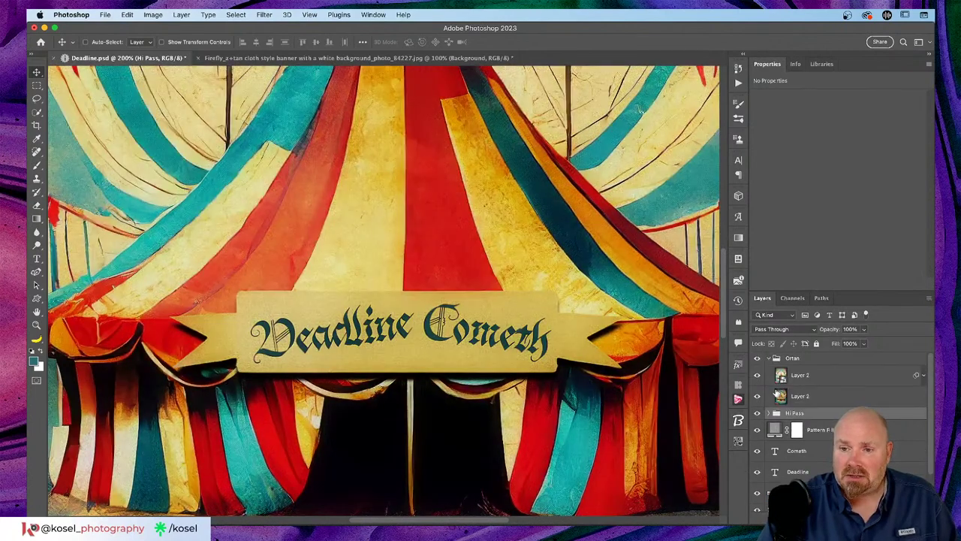
pyautogui.click(821, 374)
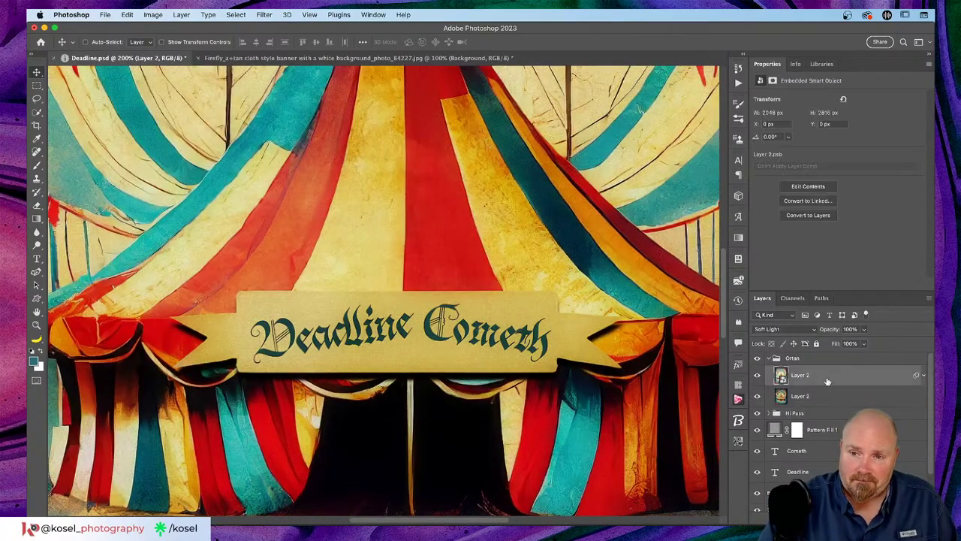
pyautogui.click(832, 330)
pyautogui.moveTo(832, 330); pyautogui.dragTo(826, 331)
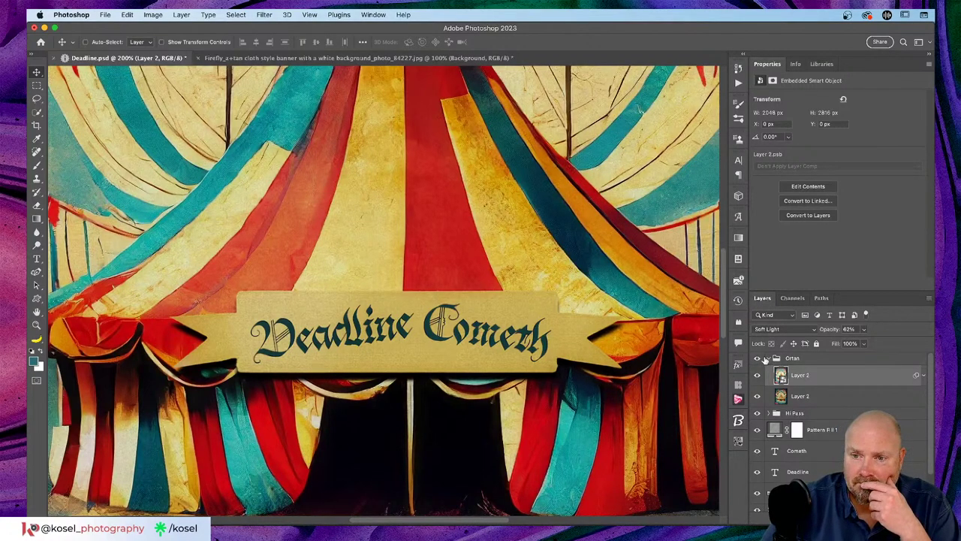
pyautogui.click(766, 359)
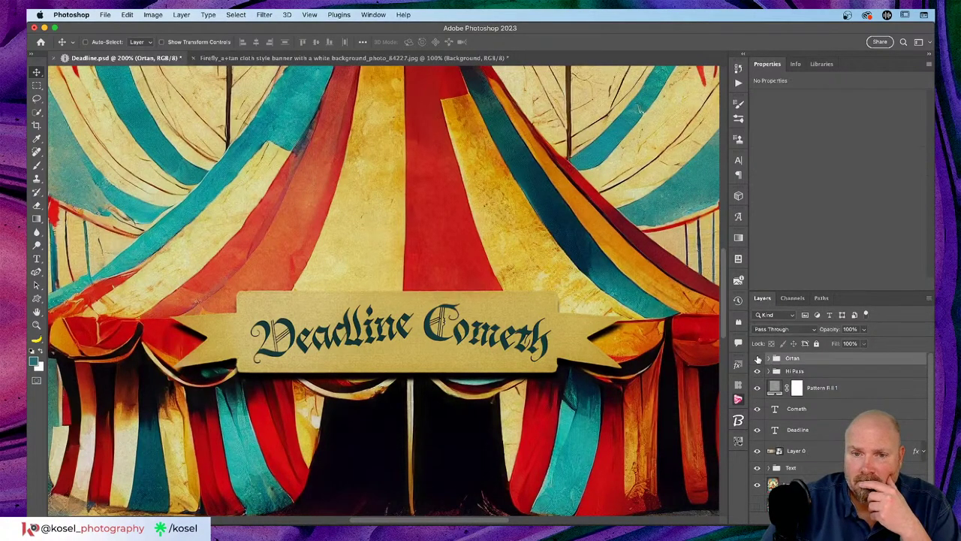
# Examine the Deadline Cometh banner and tent stripes at 300% with the Ortan group off and on.
pyautogui.click(758, 358)
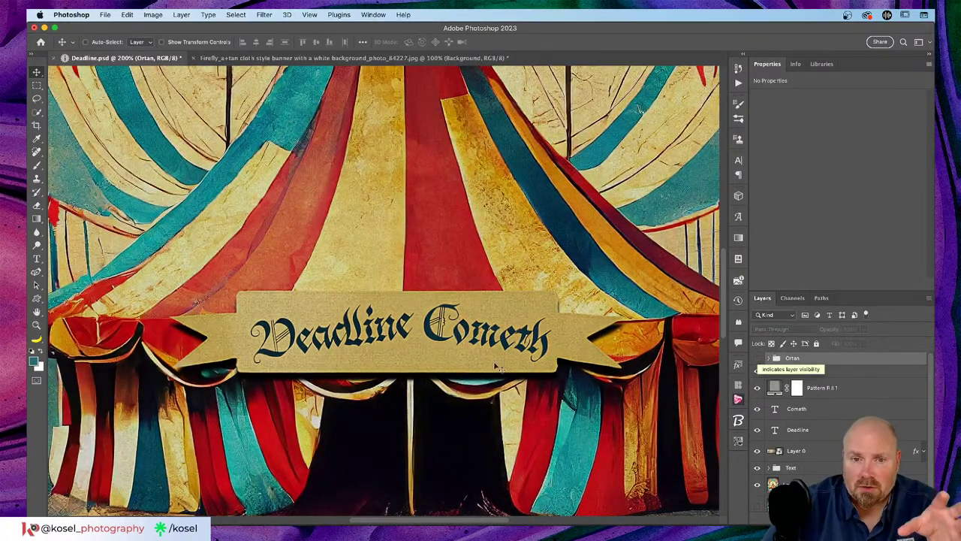
pyautogui.press('super+h')
pyautogui.press('super+equal')
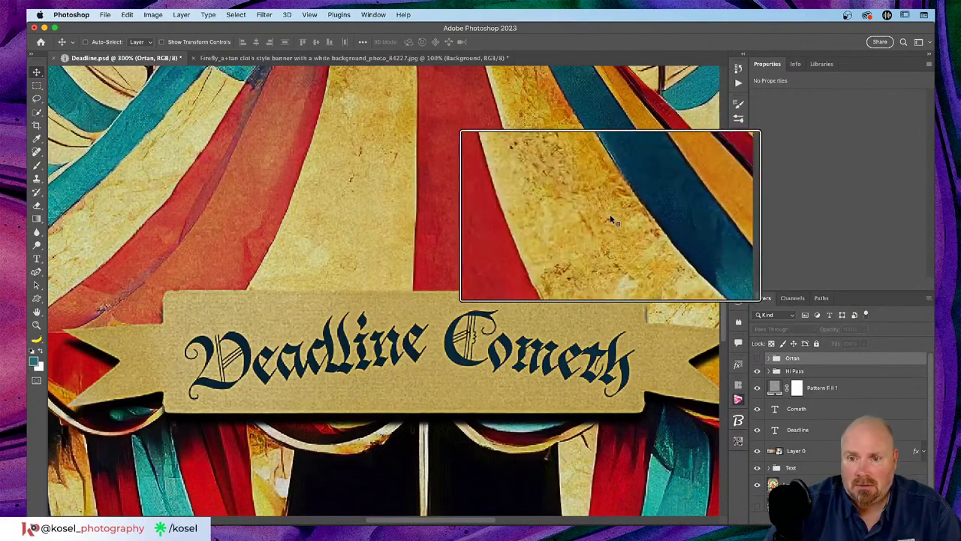
pyautogui.click(757, 360)
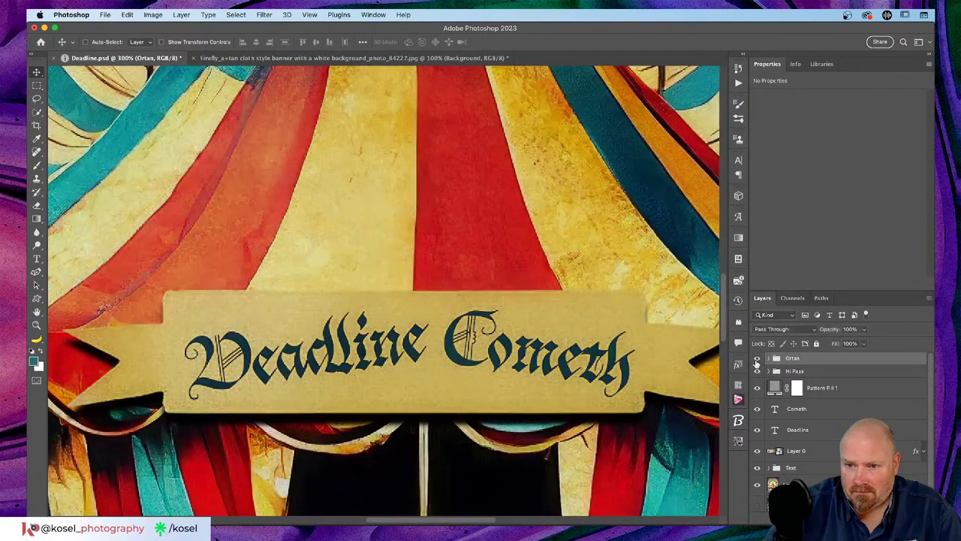
pyautogui.click(756, 360)
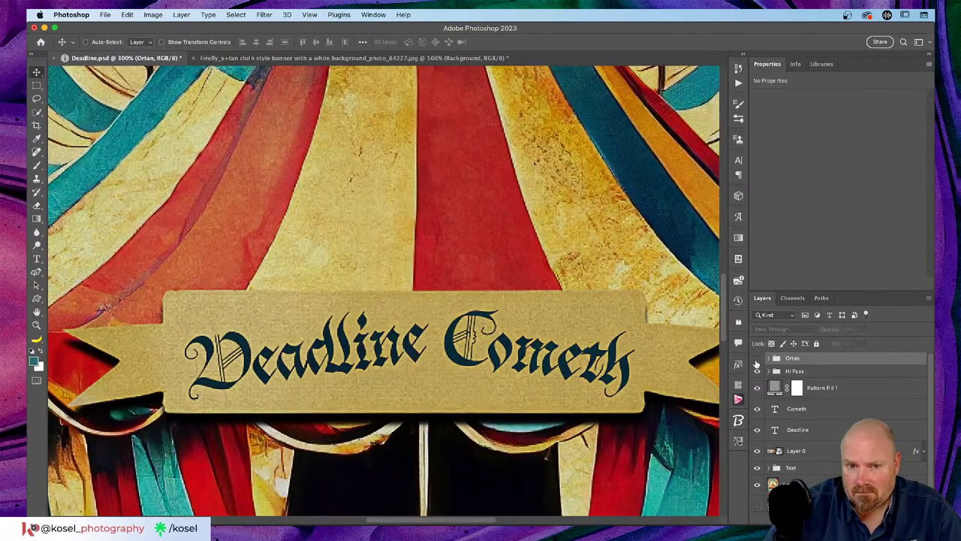
pyautogui.click(757, 360)
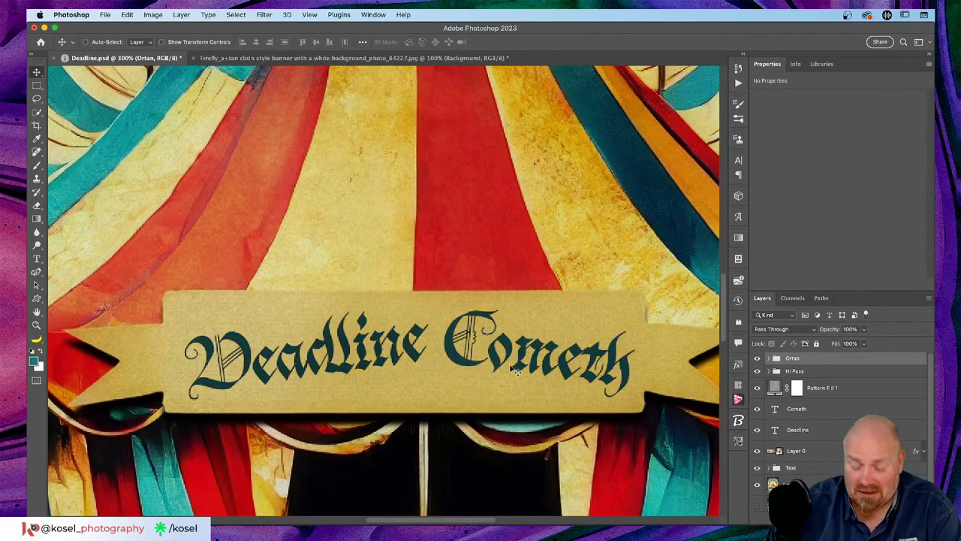
# Hide the Ortan group, review the whole poster at 50%, and make Hi Pass the active group.
pyautogui.press('super+minus')
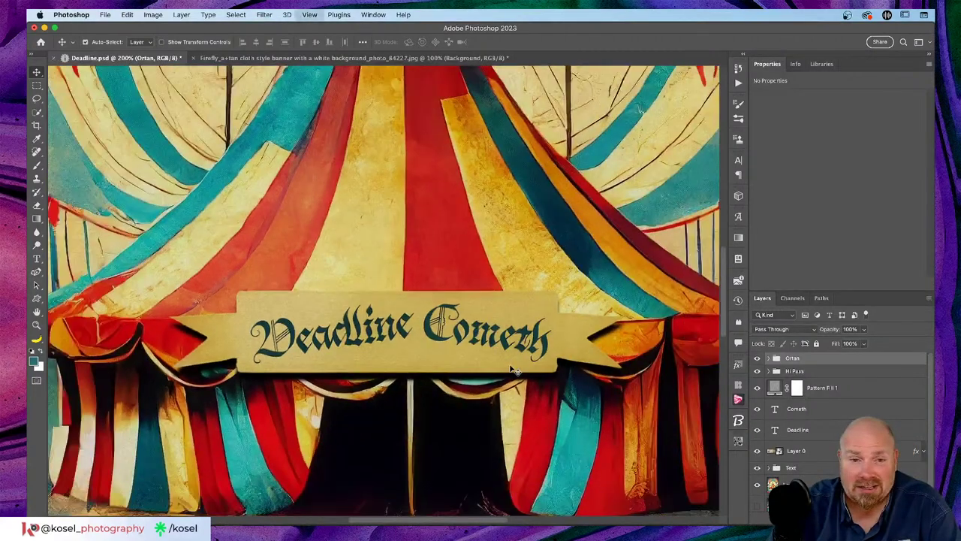
pyautogui.press('super+minus')
pyautogui.press('super+minus')
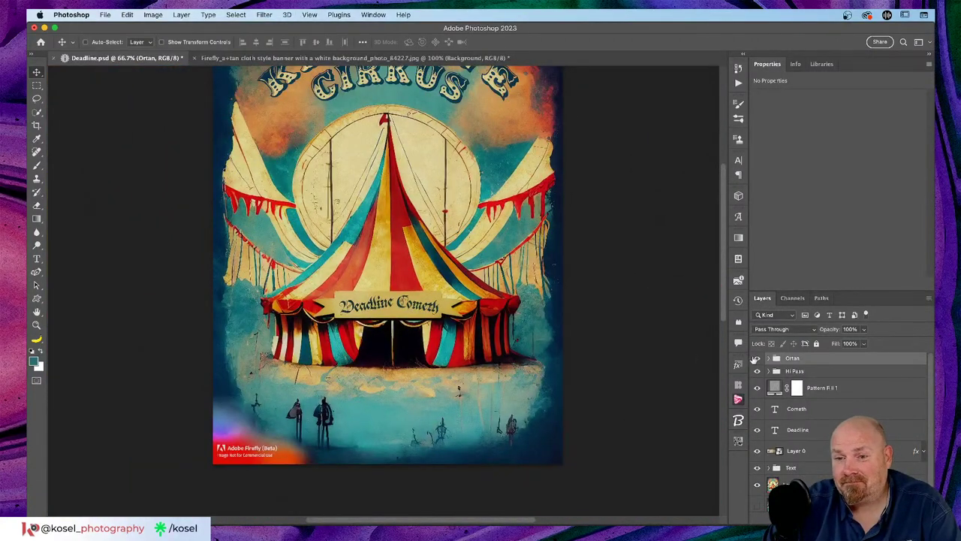
pyautogui.click(757, 358)
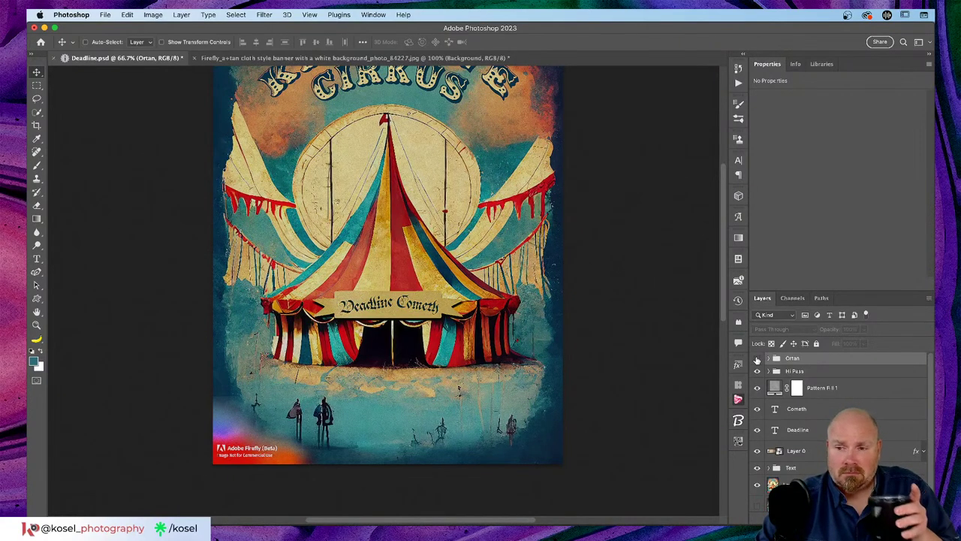
pyautogui.click(756, 358)
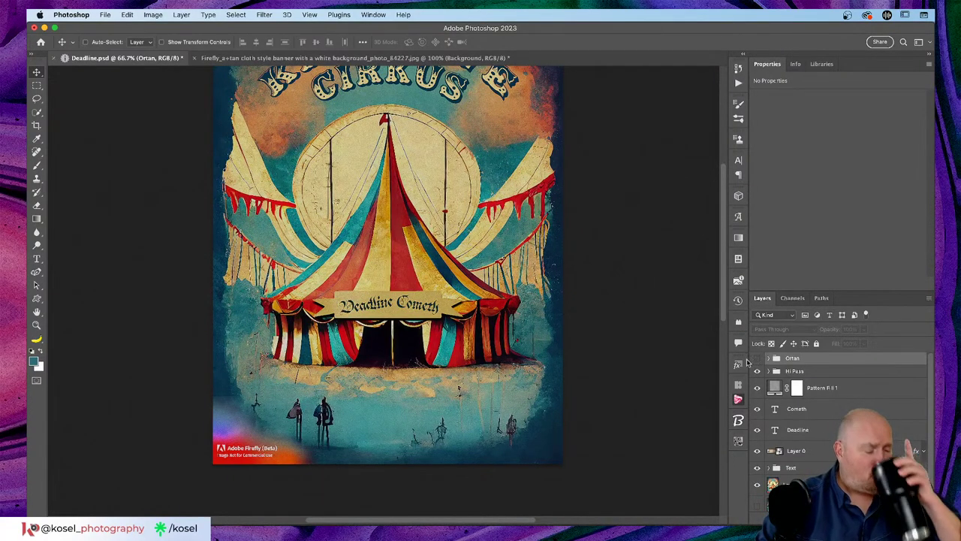
pyautogui.scroll(5, 583, 375)
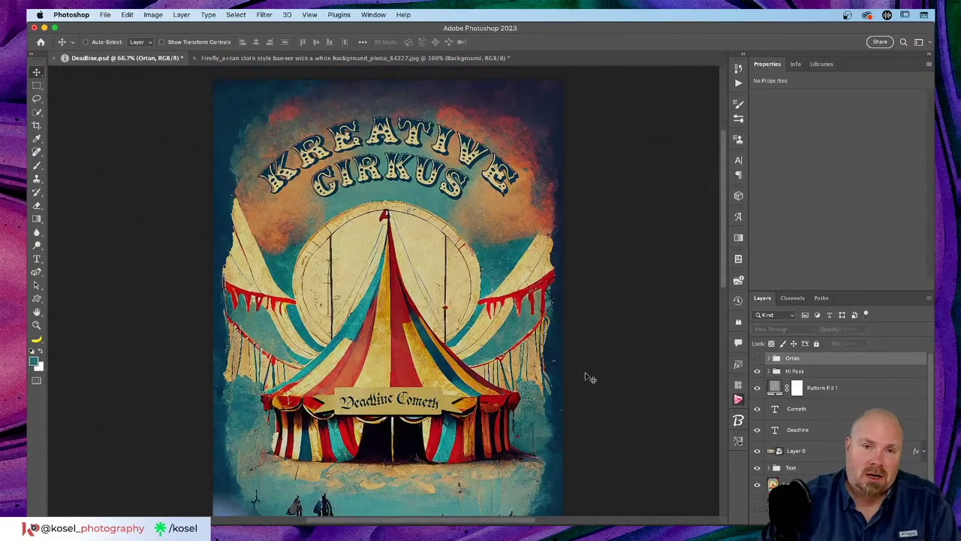
pyautogui.hscroll(10, 590, 378)
pyautogui.press('super+0')
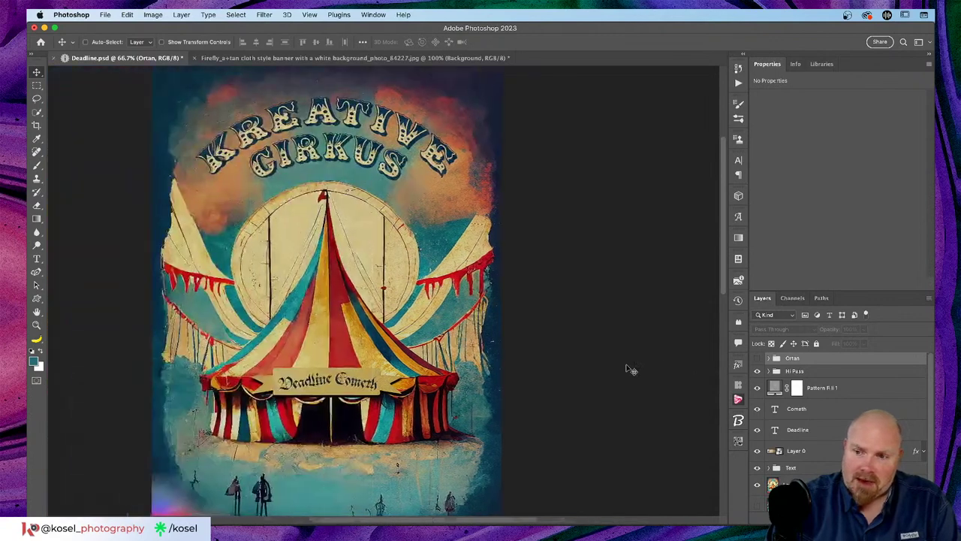
pyautogui.press('super+minus')
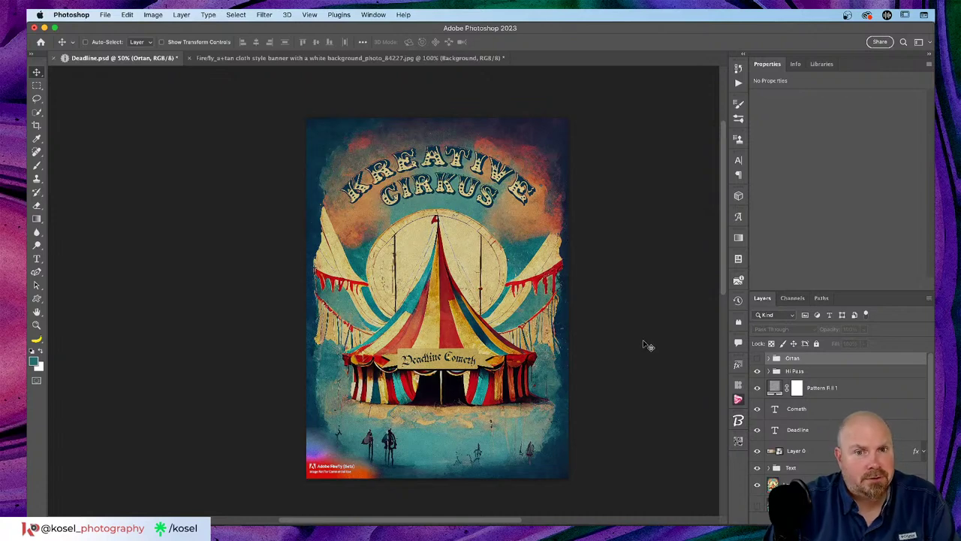
pyautogui.click(855, 375)
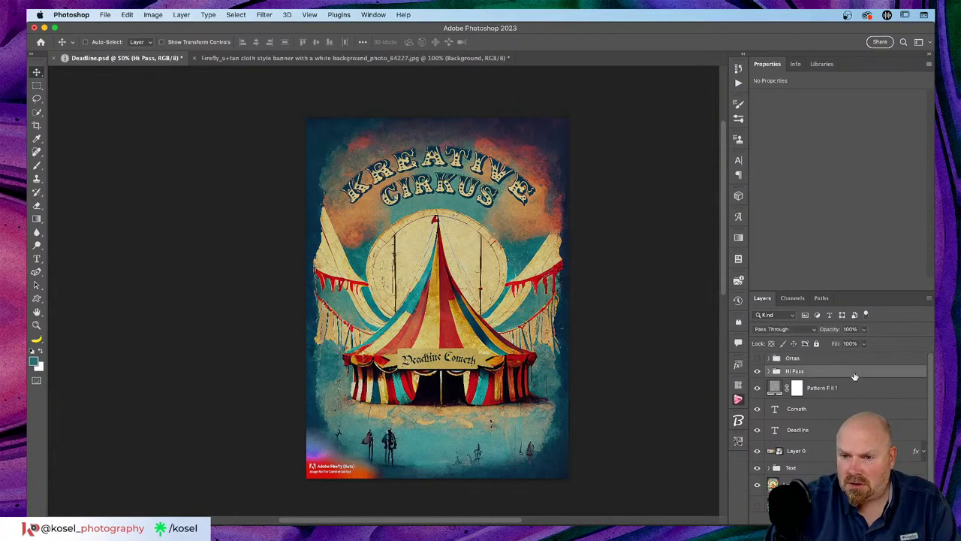
# Start an Export As of the poster in JPG format and set the image width to 1080 px.
pyautogui.click(105, 14)
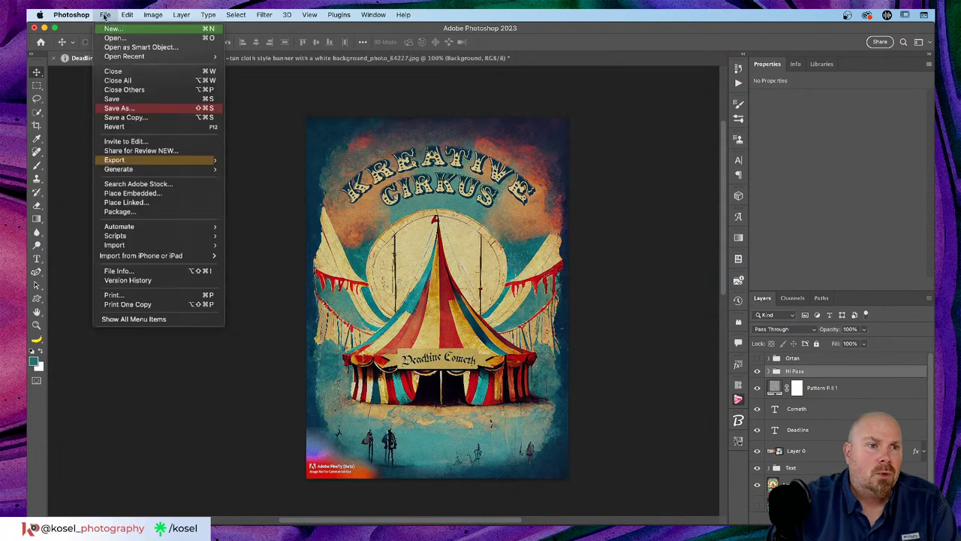
pyautogui.moveTo(125, 163)
pyautogui.click(259, 172)
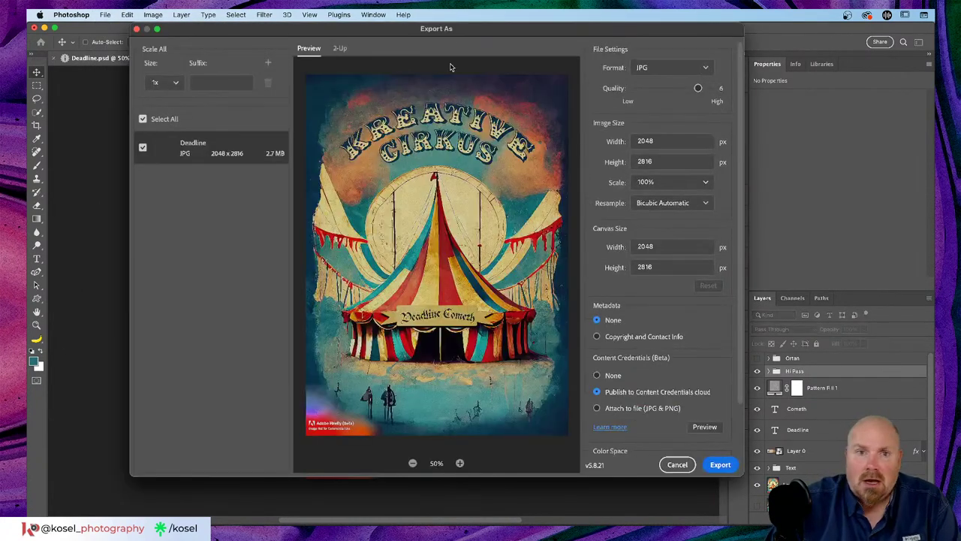
pyautogui.moveTo(451, 30); pyautogui.dragTo(421, 30)
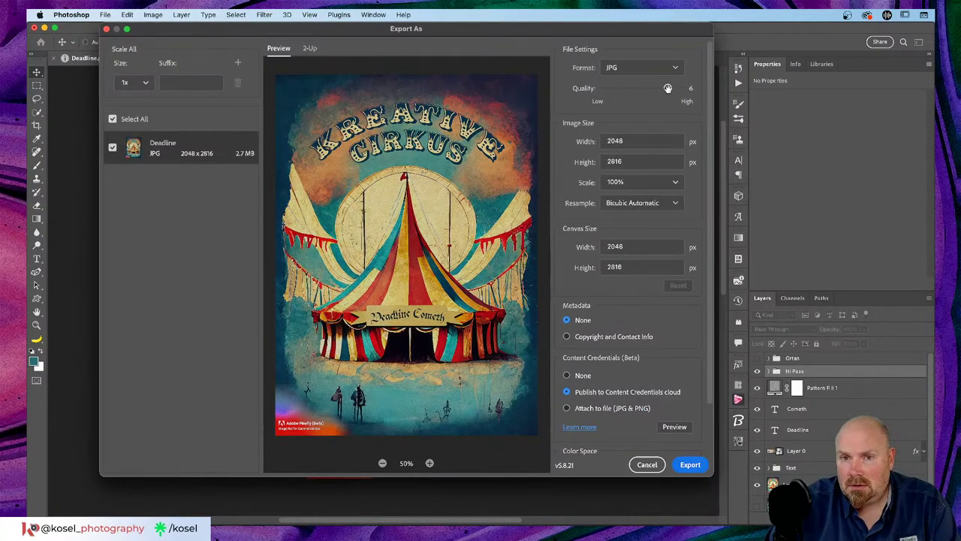
pyautogui.doubleClick(628, 140)
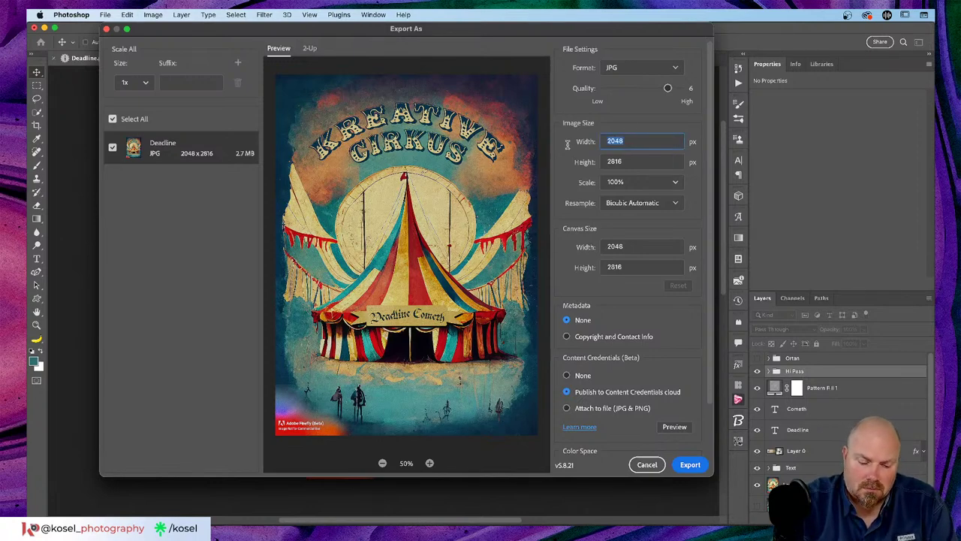
pyautogui.write('1080')
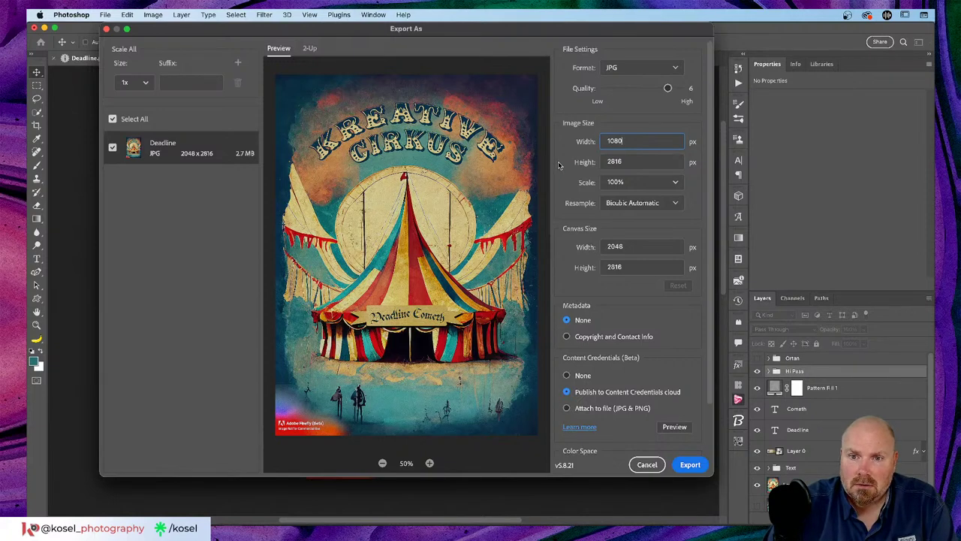
pyautogui.press('Return')
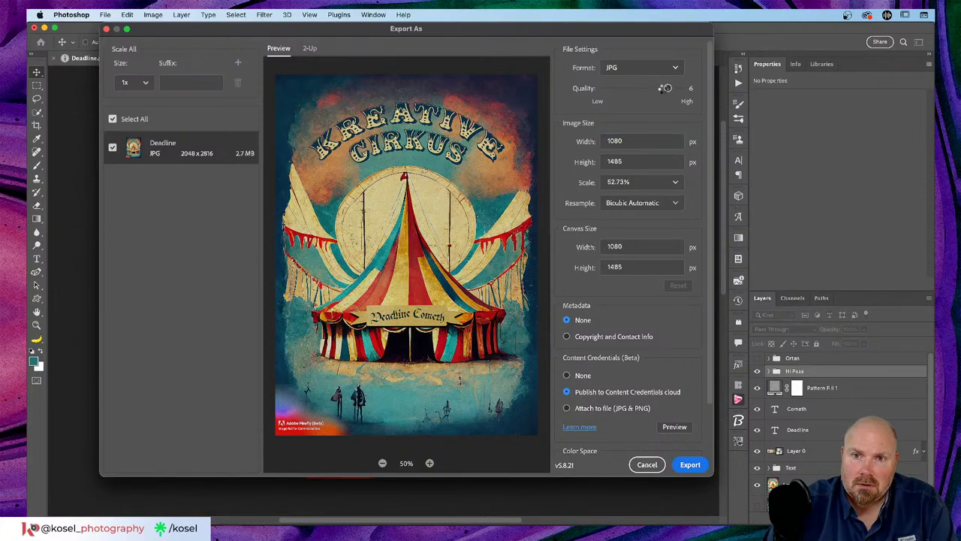
# Raise the JPG quality to 7 and export the poster to the Desktop under the name Deadline.
pyautogui.moveTo(668, 87); pyautogui.dragTo(680, 87)
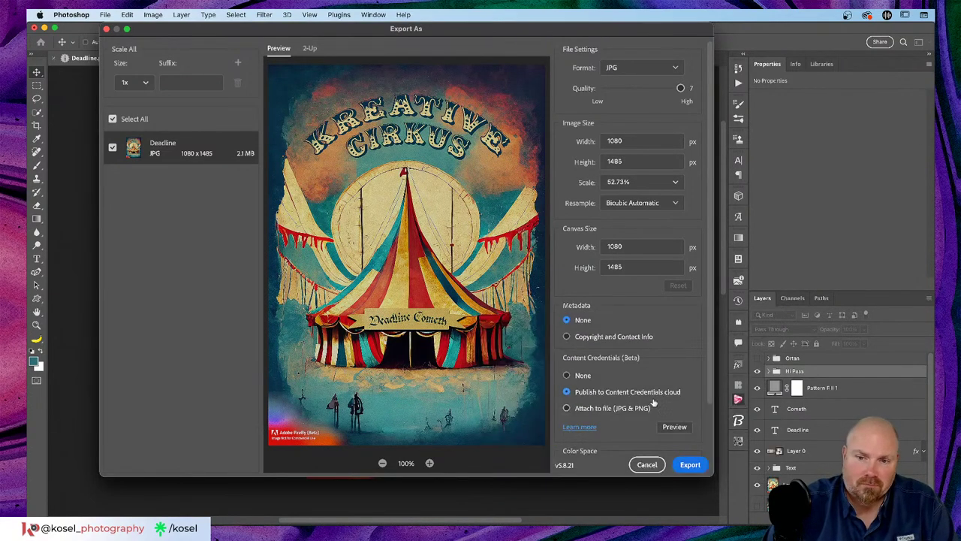
pyautogui.click(692, 465)
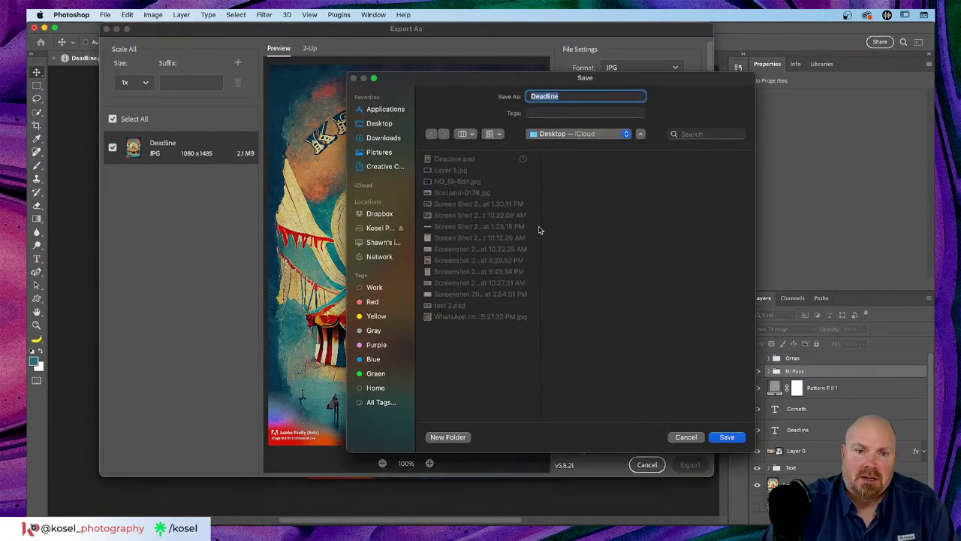
pyautogui.click(378, 123)
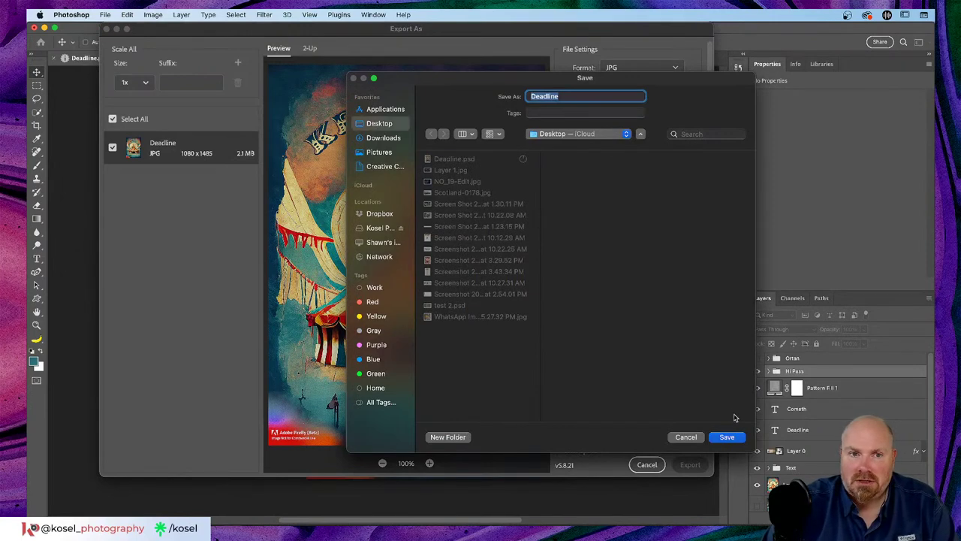
# Save the exported JPG as Deadline on the Desktop, and switch to Chrome.
pyautogui.click(726, 438)
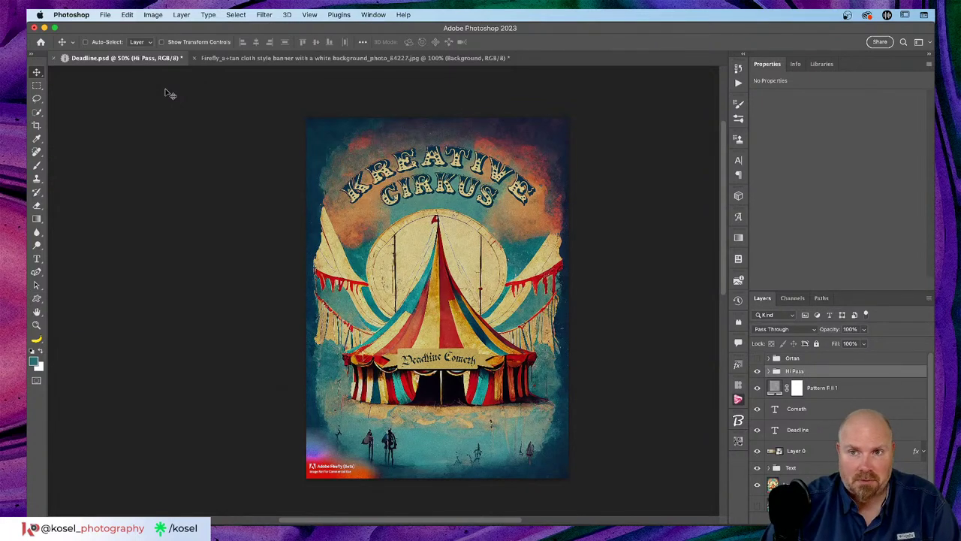
pyautogui.press('super+Tab')
pyautogui.press('super+Tab')
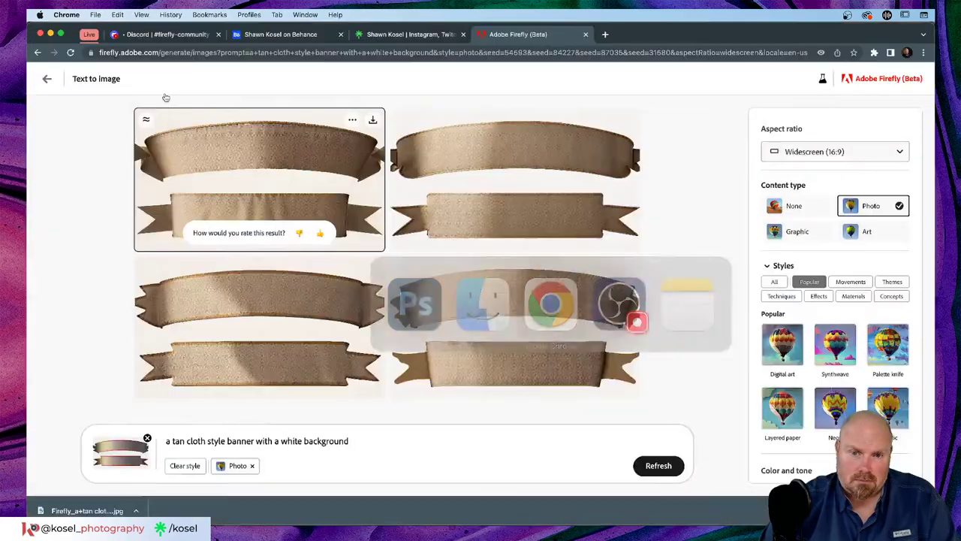
# Open Adobe Express in a new browser tab and go to its post Schedule.
pyautogui.scroll(5, 611, 220)
pyautogui.scroll(-2, 604, 202)
pyautogui.scroll(-3, 604, 202)
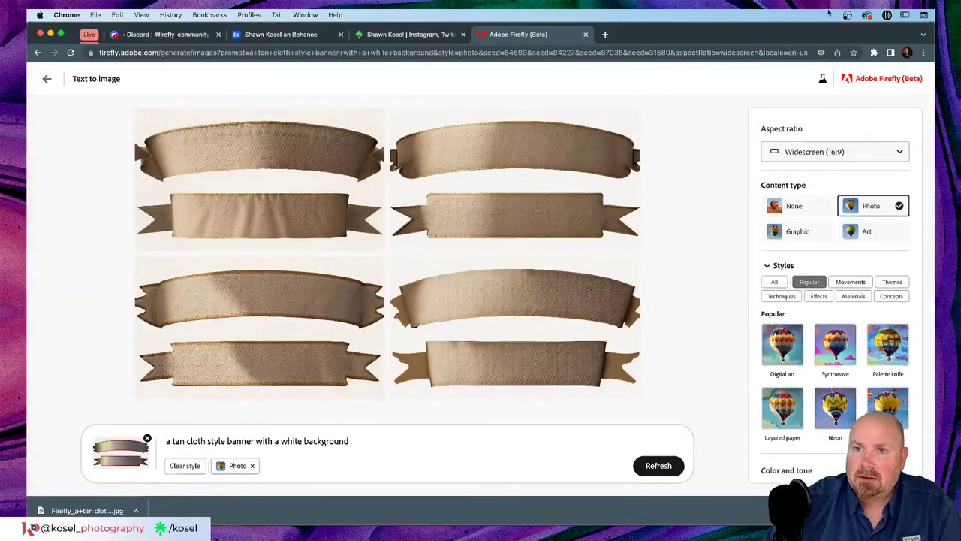
pyautogui.click(45, 79)
pyautogui.click(604, 34)
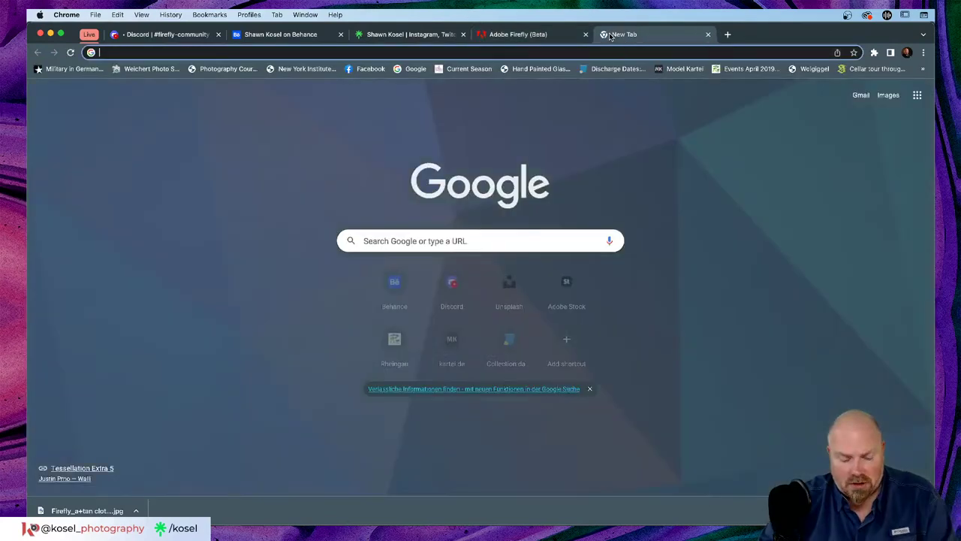
pyautogui.write('Express')
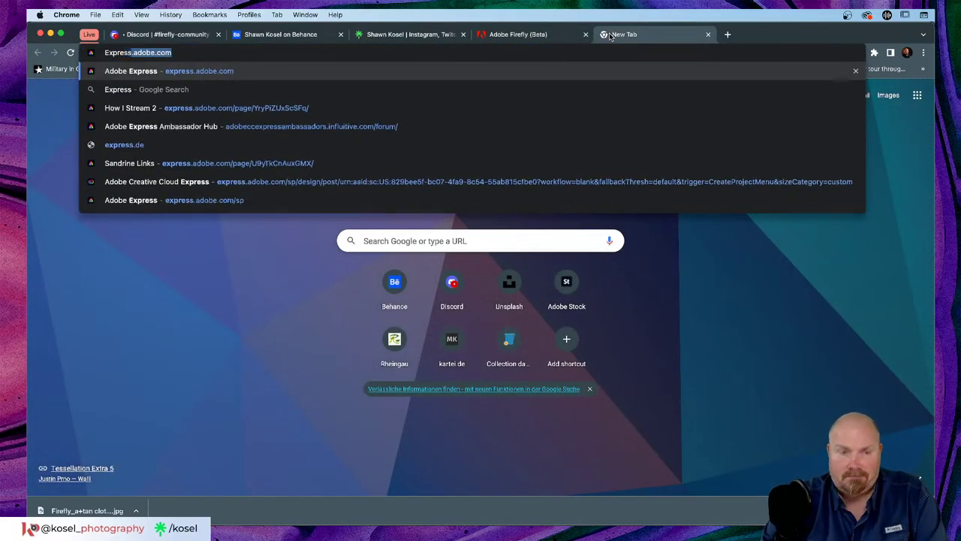
pyautogui.press('Return')
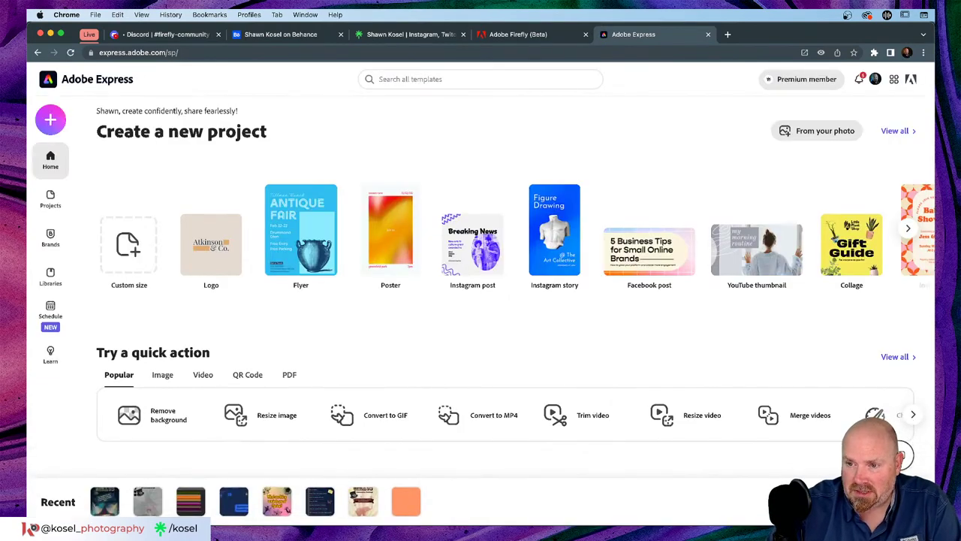
pyautogui.click(50, 312)
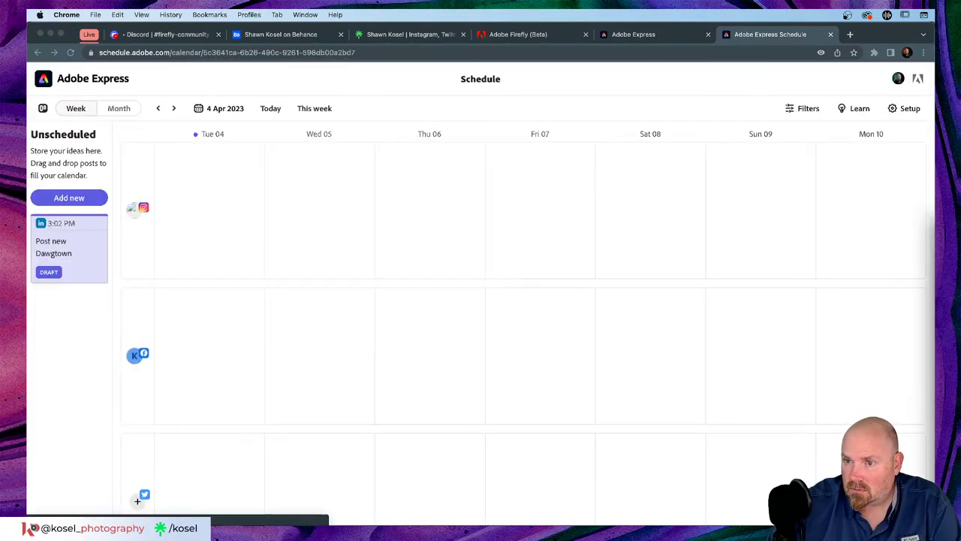
# Try to create an Instagram post for 4 Apr 2023 in the Schedule with Deadline.jpg as its media.
pyautogui.click(209, 212)
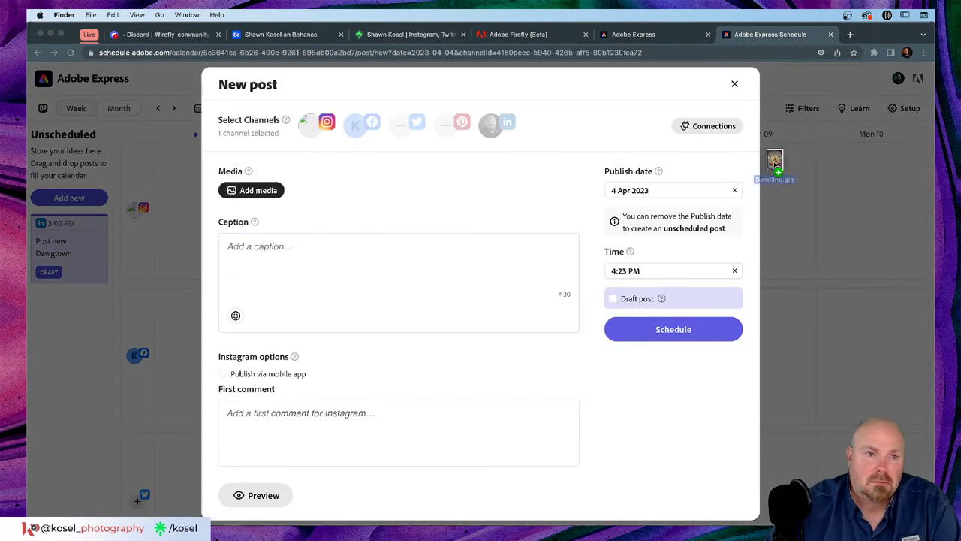
pyautogui.moveTo(775, 165); pyautogui.dragTo(266, 189)
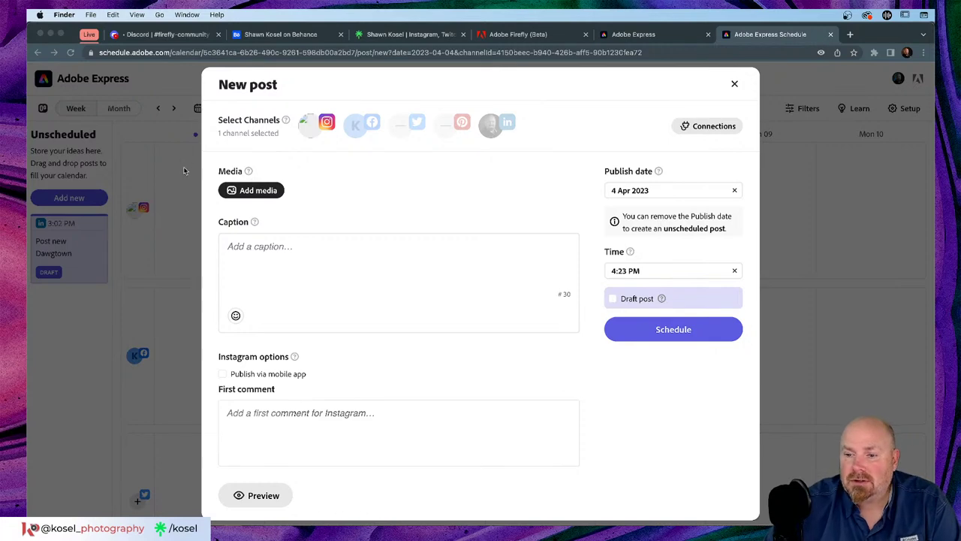
pyautogui.click(248, 189)
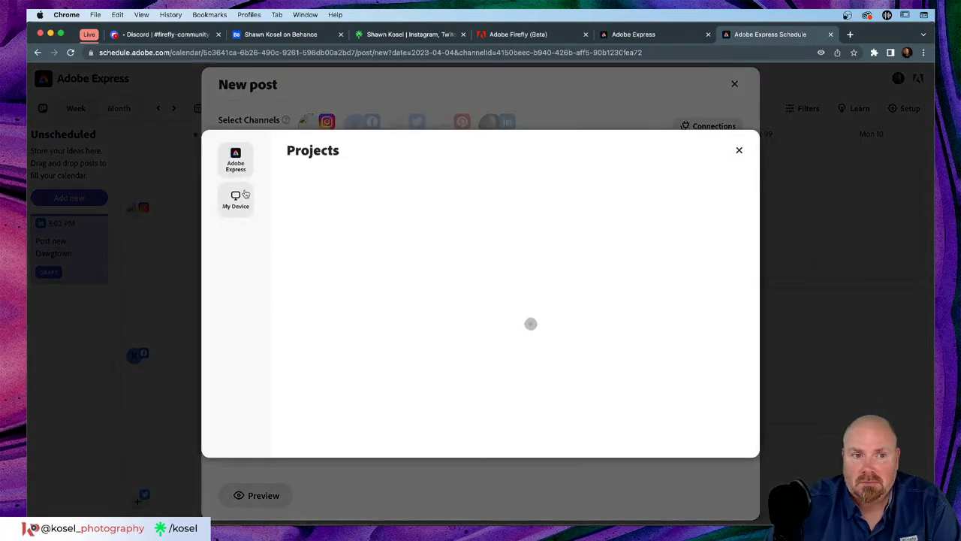
pyautogui.click(238, 202)
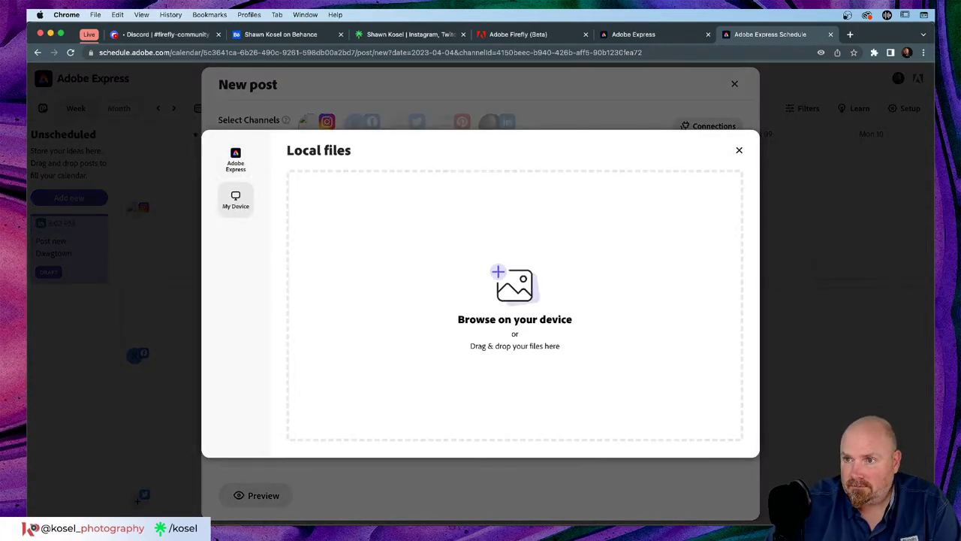
pyautogui.moveTo(960, 240); pyautogui.dragTo(529, 265)
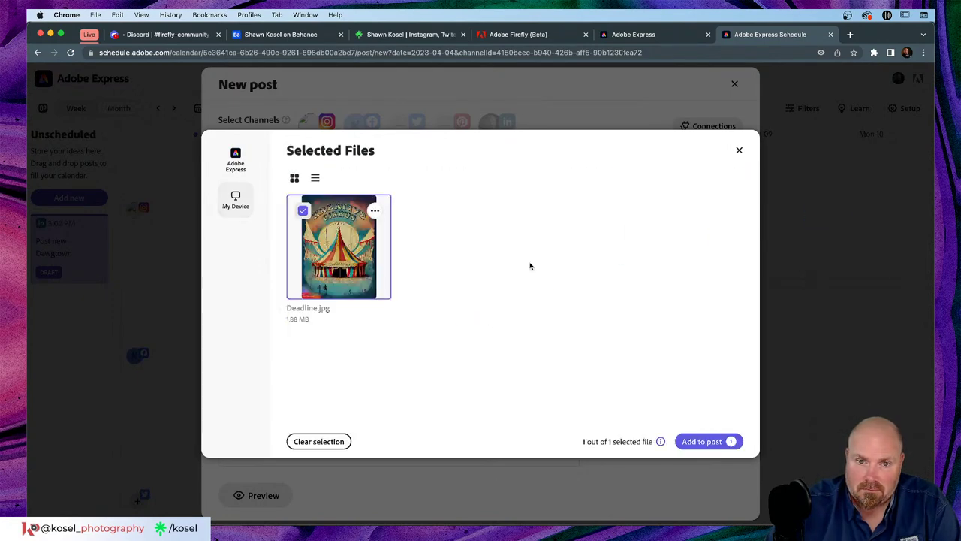
pyautogui.click(702, 441)
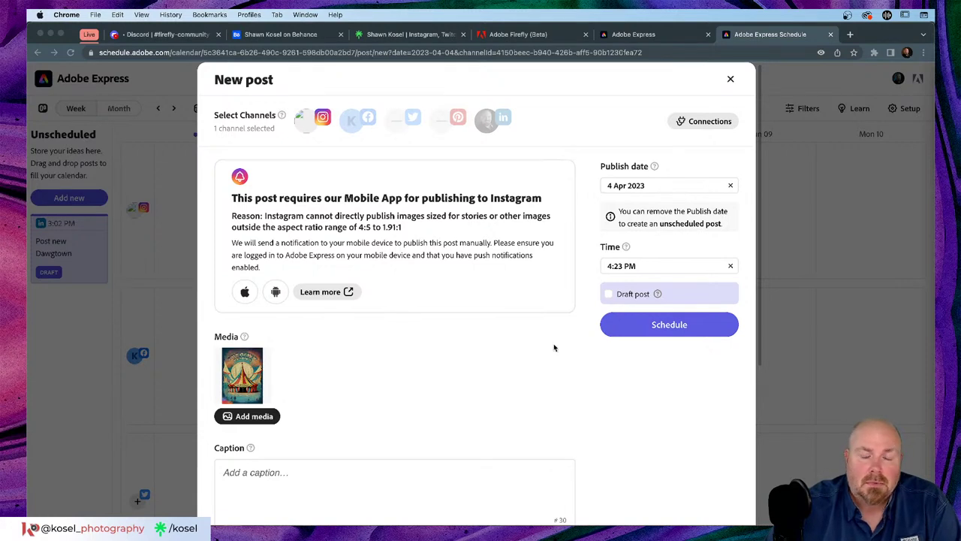
pyautogui.click(730, 82)
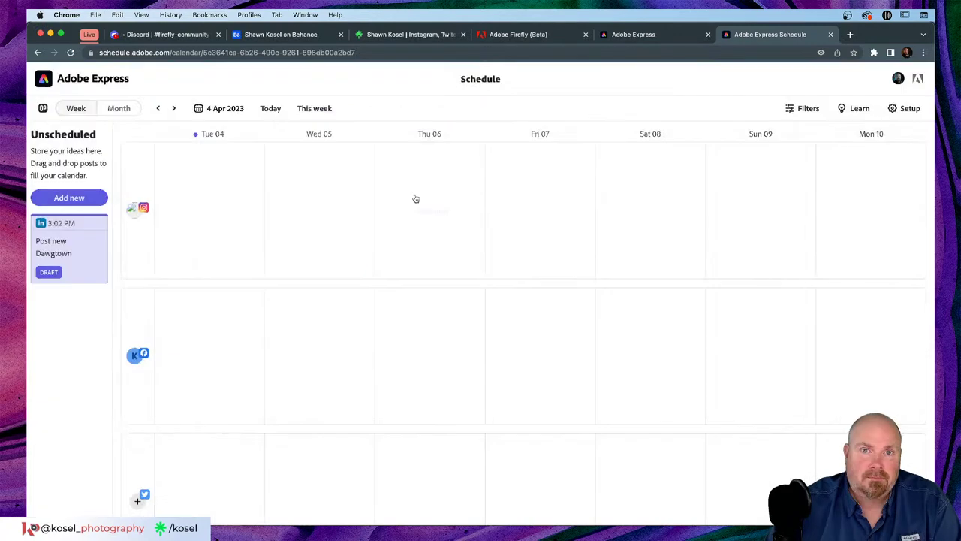
pyautogui.click(830, 34)
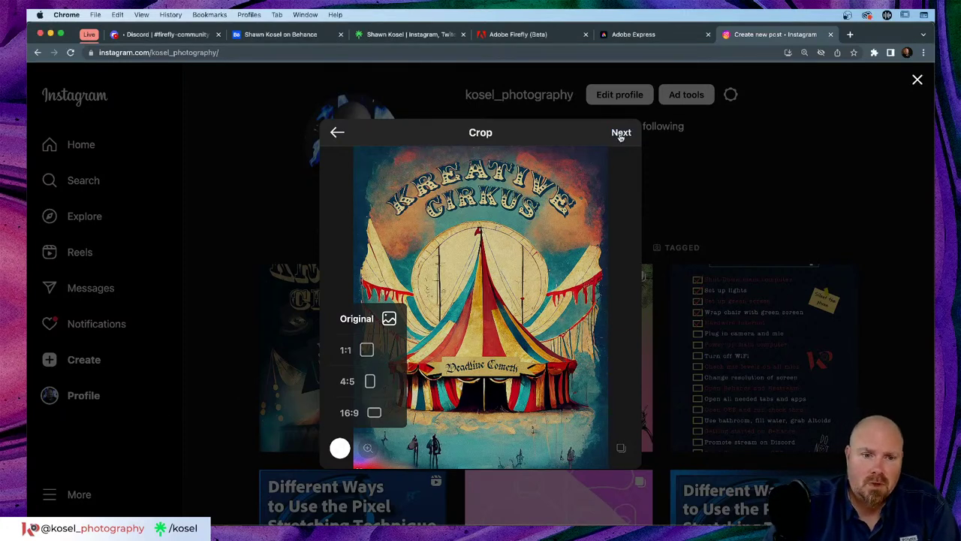
# Accept the poster's crop and the Original filter for the new Instagram post, continuing to its caption.
pyautogui.click(621, 133)
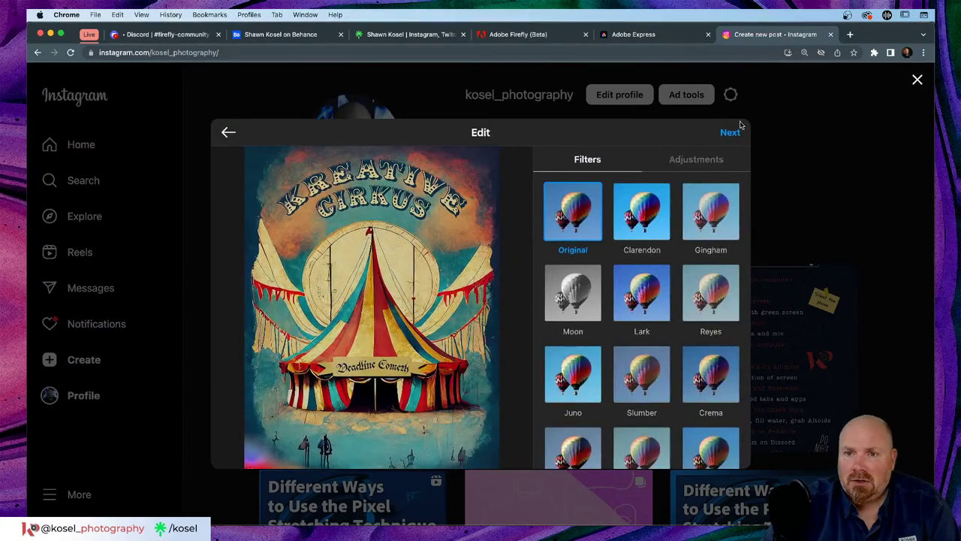
pyautogui.click(728, 133)
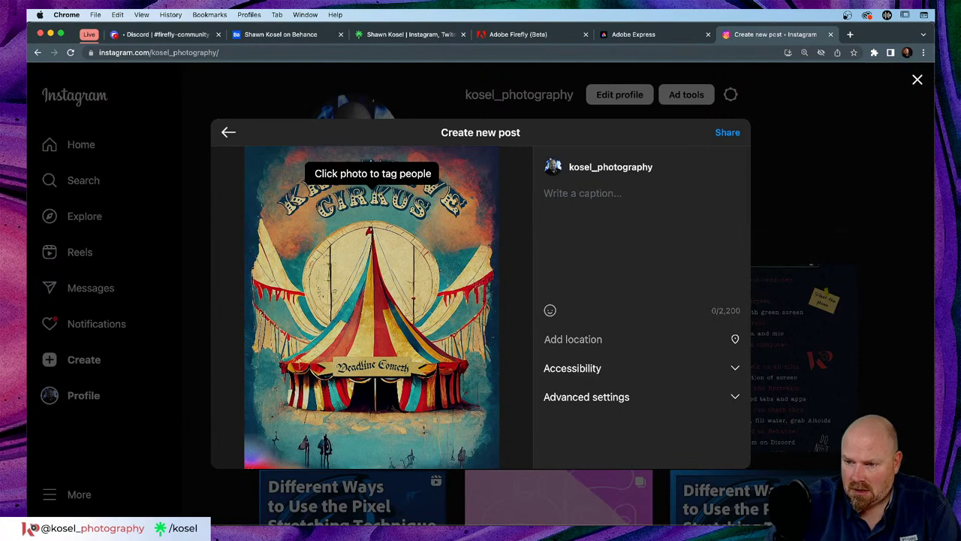
# Copy the hashtag line starting with #AdobeExpressAmbassadors and ending with #livestream from Notes into the Instagram post's caption.
pyautogui.press('super+Tab')
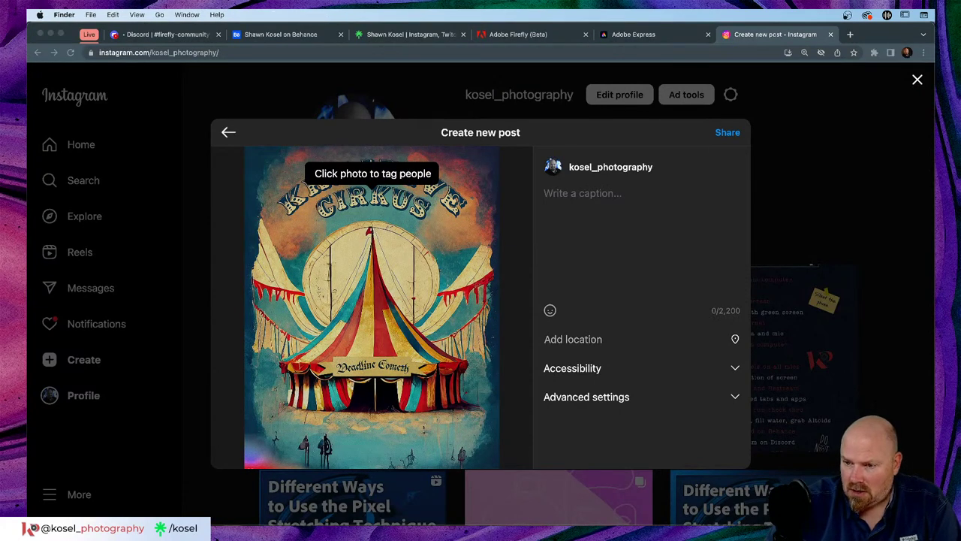
pyautogui.press('super+Tab')
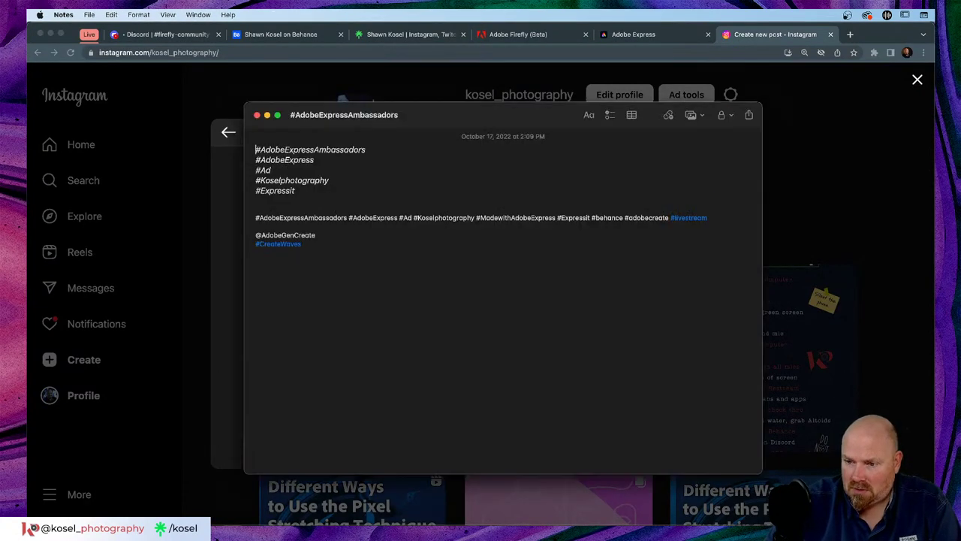
pyautogui.moveTo(711, 226); pyautogui.dragTo(255, 225)
pyautogui.press('super+c')
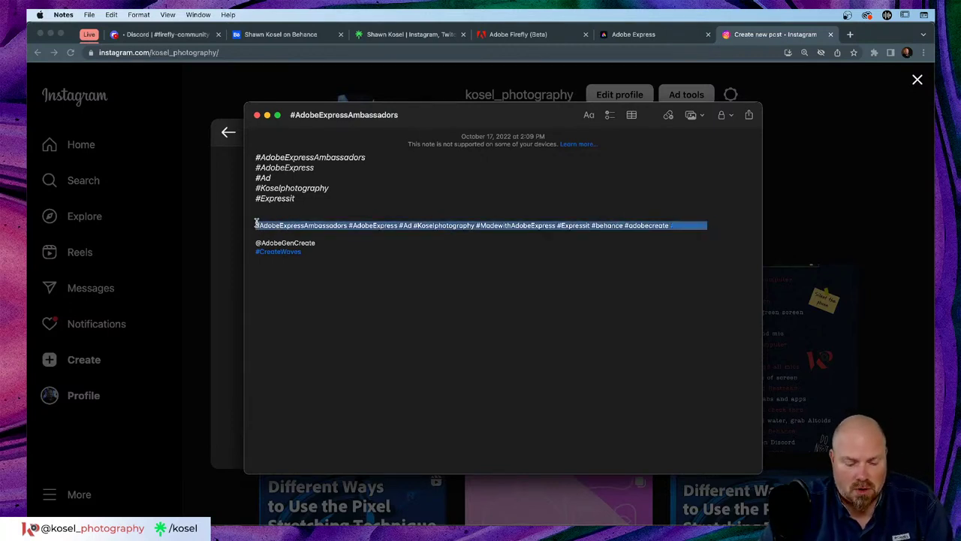
pyautogui.click(257, 115)
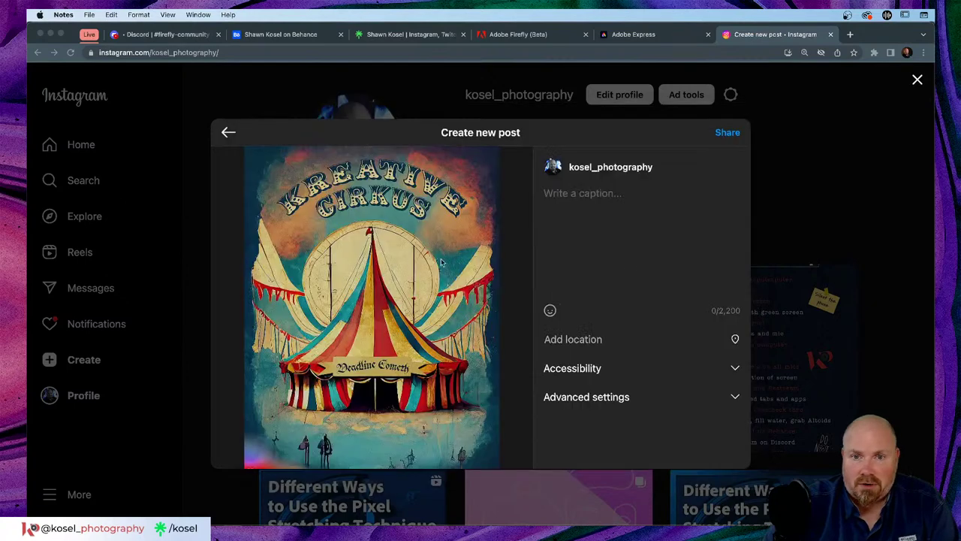
pyautogui.click(589, 212)
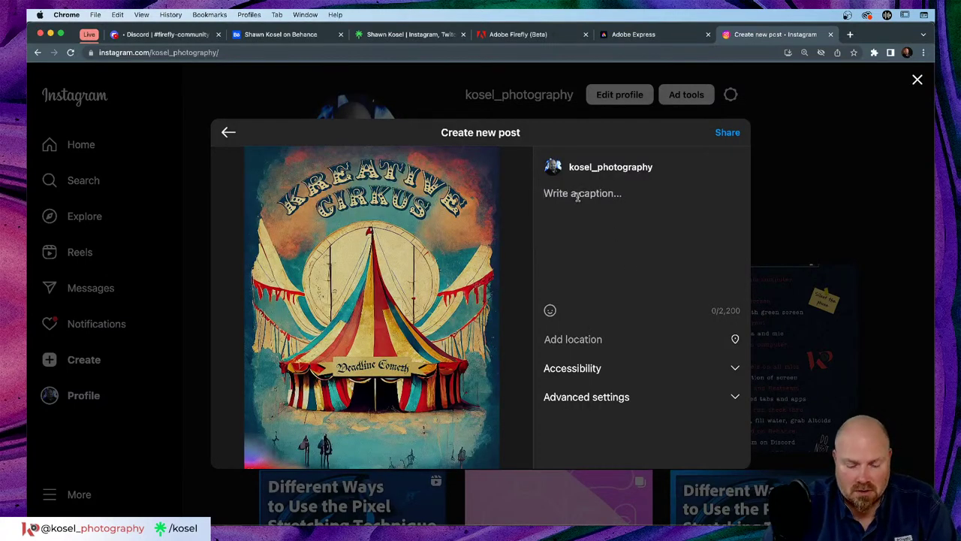
pyautogui.press('super+v')
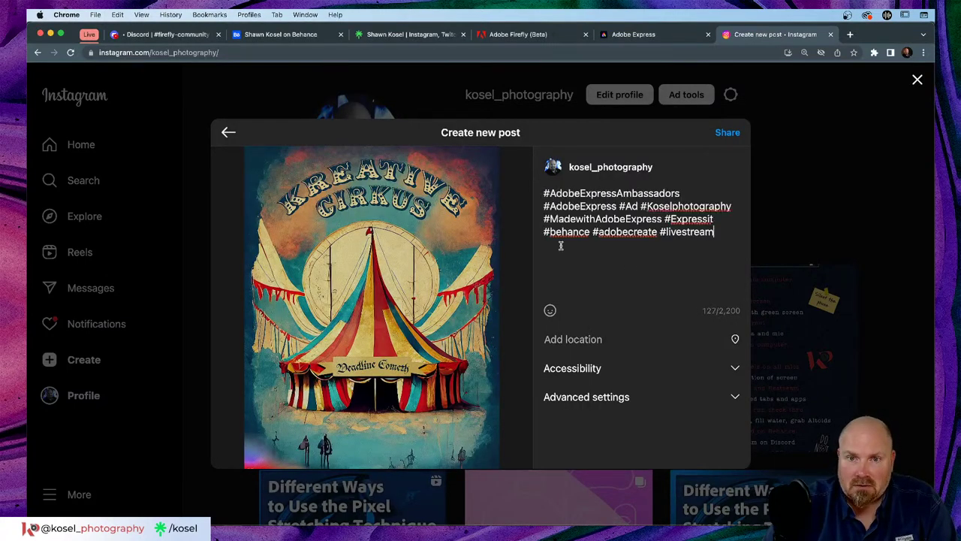
# Add the hashtag #kreativecirkus on its own line before the pasted hashtags in the caption.
pyautogui.click(544, 193)
pyautogui.write('#')
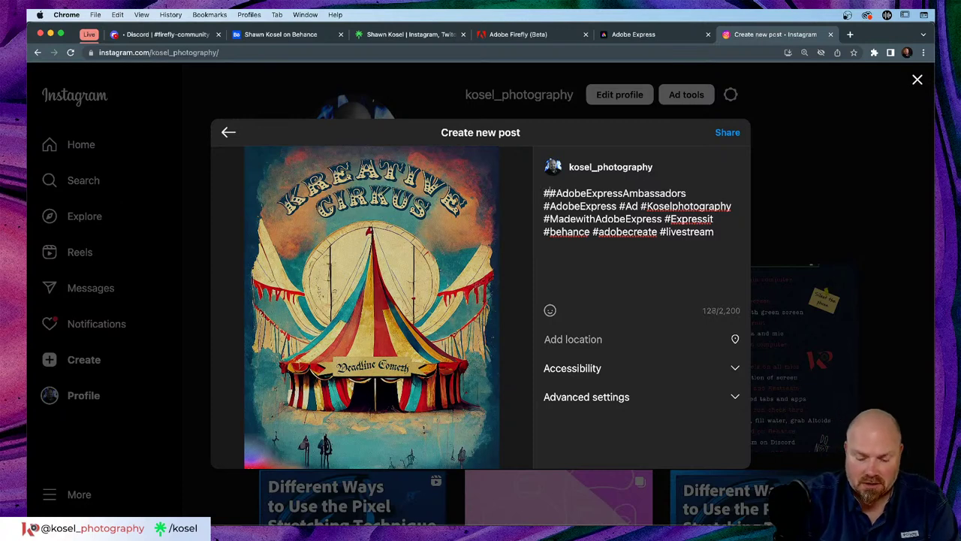
pyautogui.write('kreati')
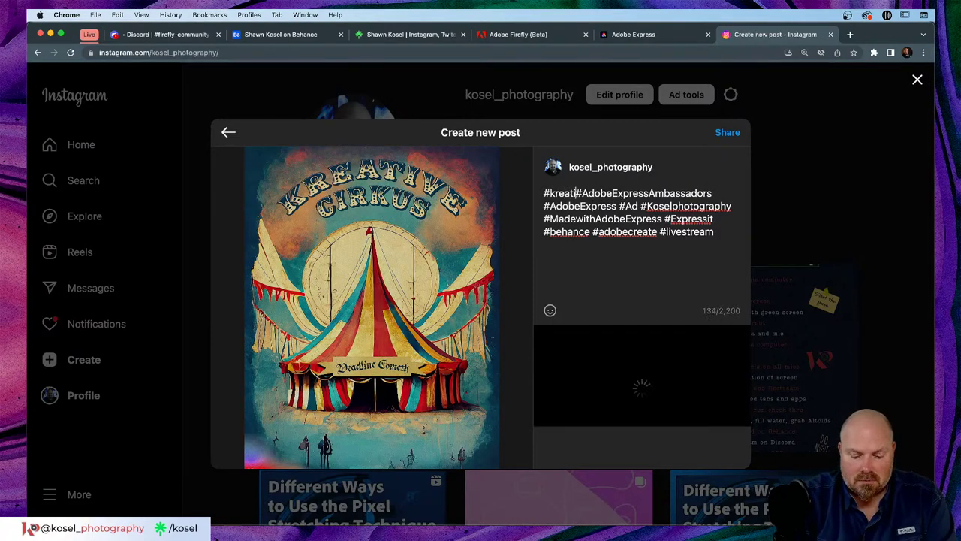
pyautogui.write('ve')
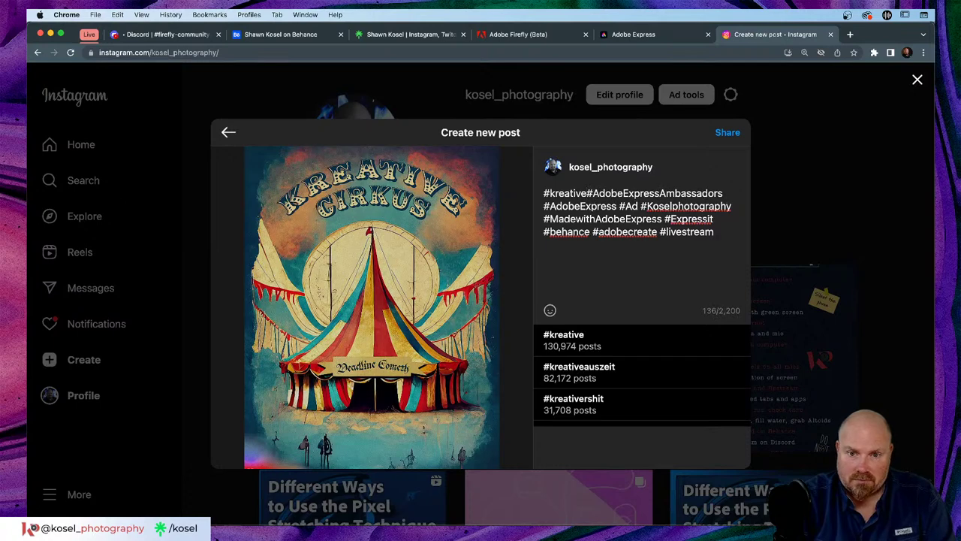
pyautogui.write('cir')
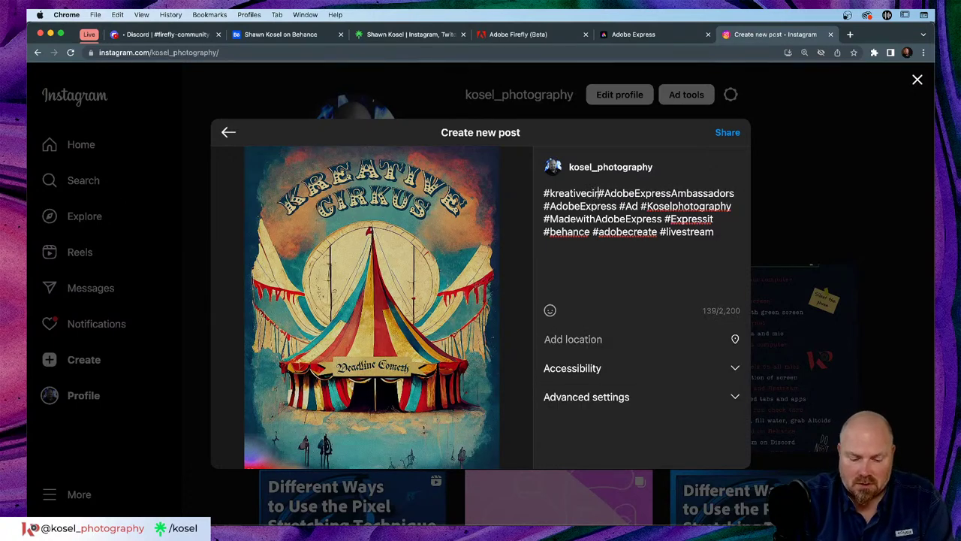
pyautogui.write('kus')
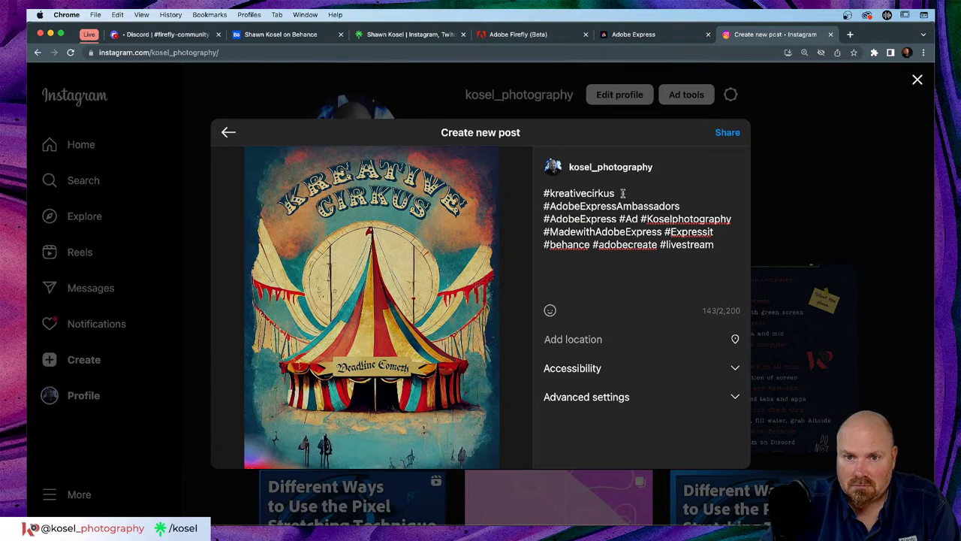
pyautogui.press('BackSpace')
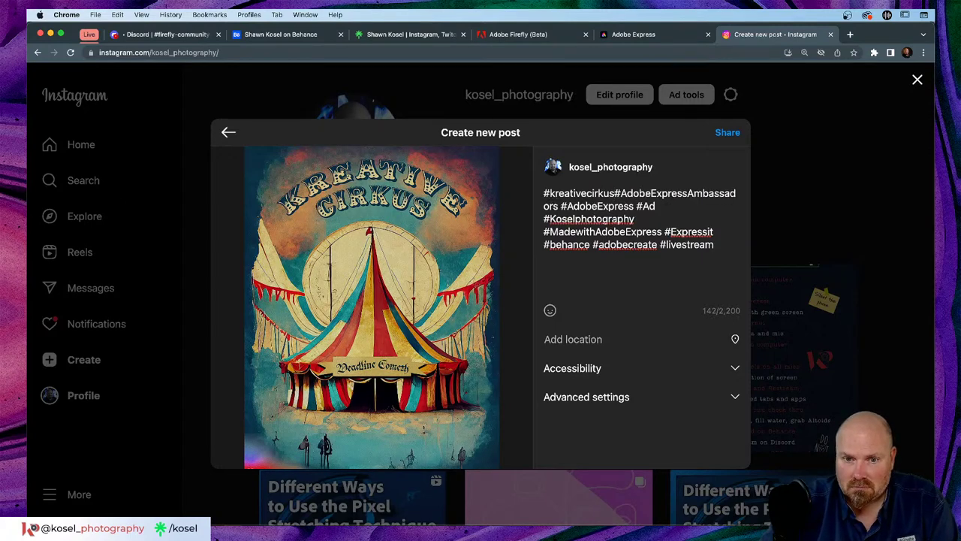
pyautogui.press('Return')
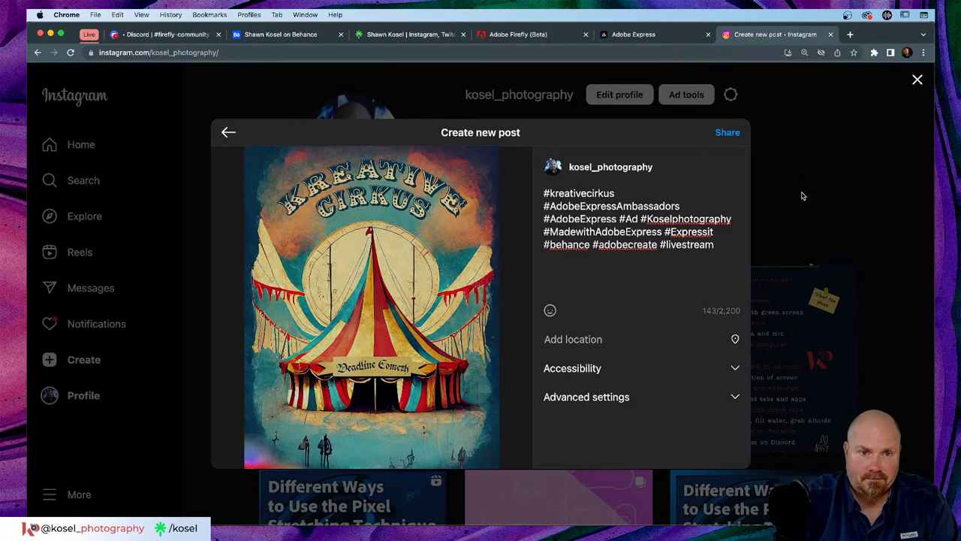
# Start the caption with the sentence "Tomorrow is the Kreative Cirkus Challenge deadline!!" in front of #kreativecirkus.
pyautogui.write('Tomorrro')
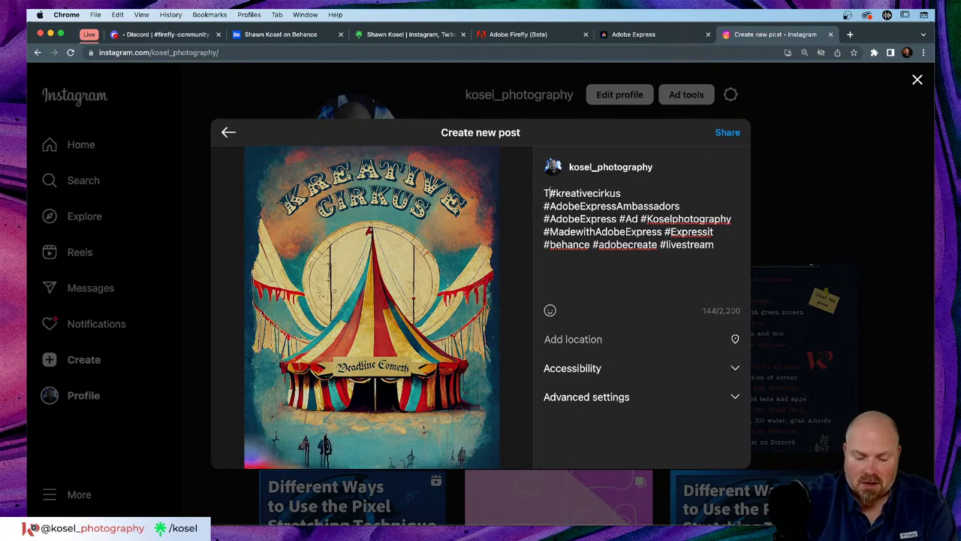
pyautogui.press('BackSpace')
pyautogui.press('BackSpace')
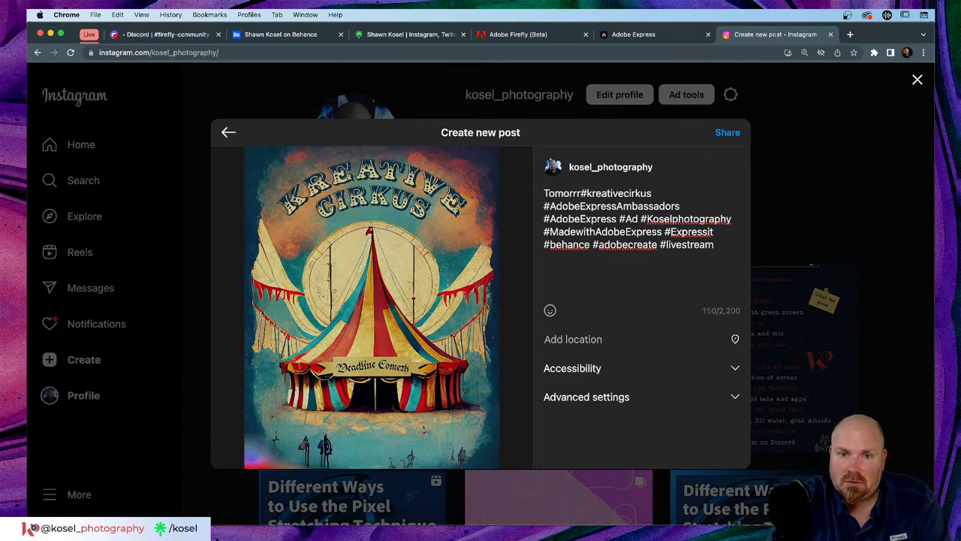
pyautogui.write('ow ')
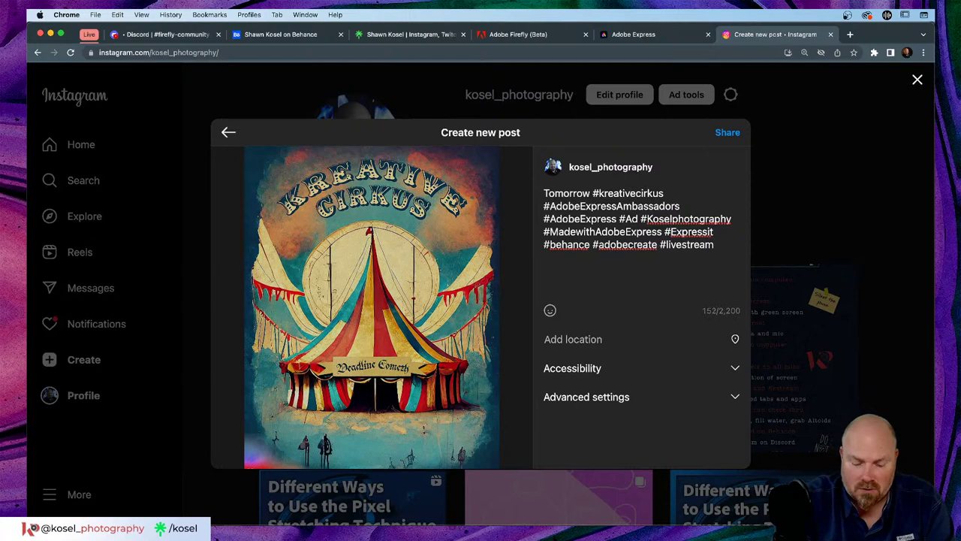
pyautogui.write('is the Cr')
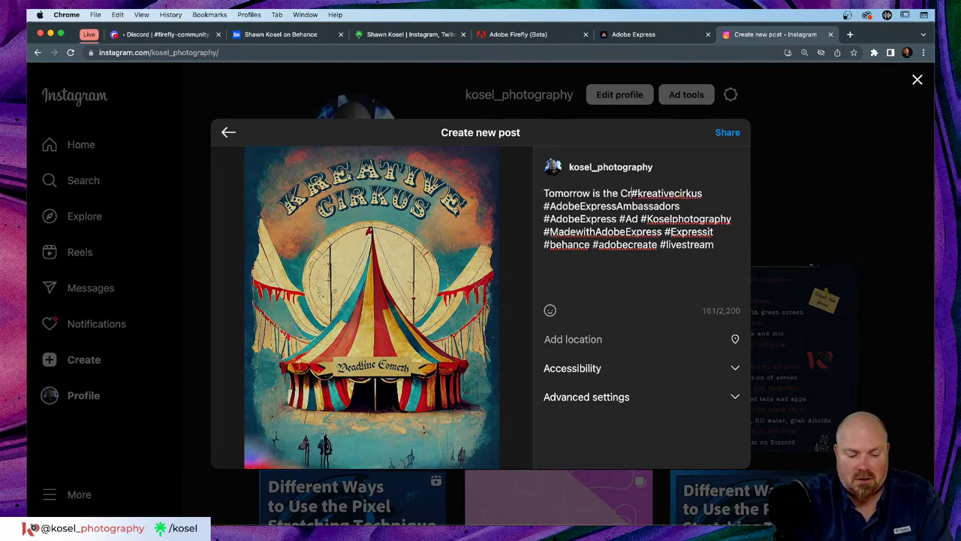
pyautogui.write('eative')
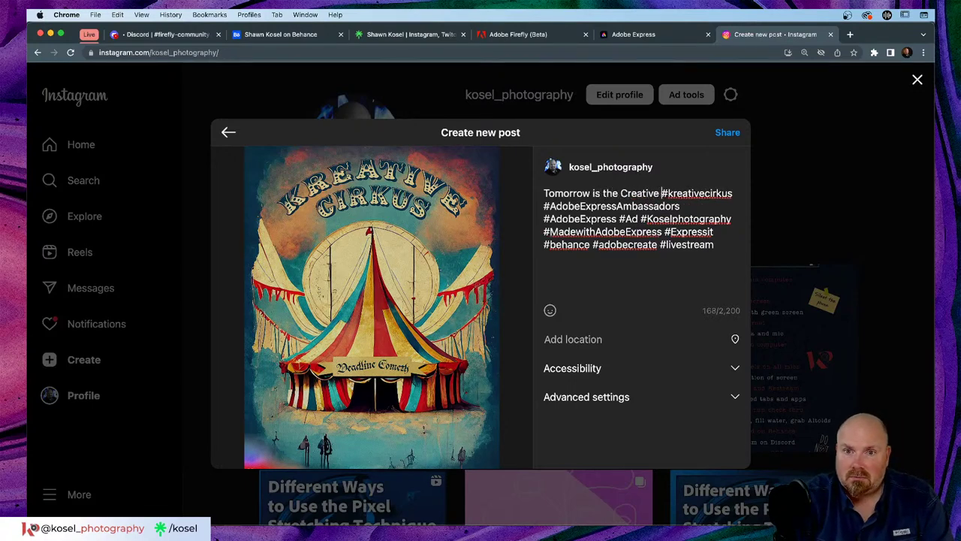
pyautogui.press('BackSpace')
pyautogui.press('BackSpace')
pyautogui.press('BackSpace')
pyautogui.press('BackSpace')
pyautogui.press('BackSpace')
pyautogui.press('BackSpace')
pyautogui.press('BackSpace')
pyautogui.press('BackSpace')
pyautogui.press('BackSpace')
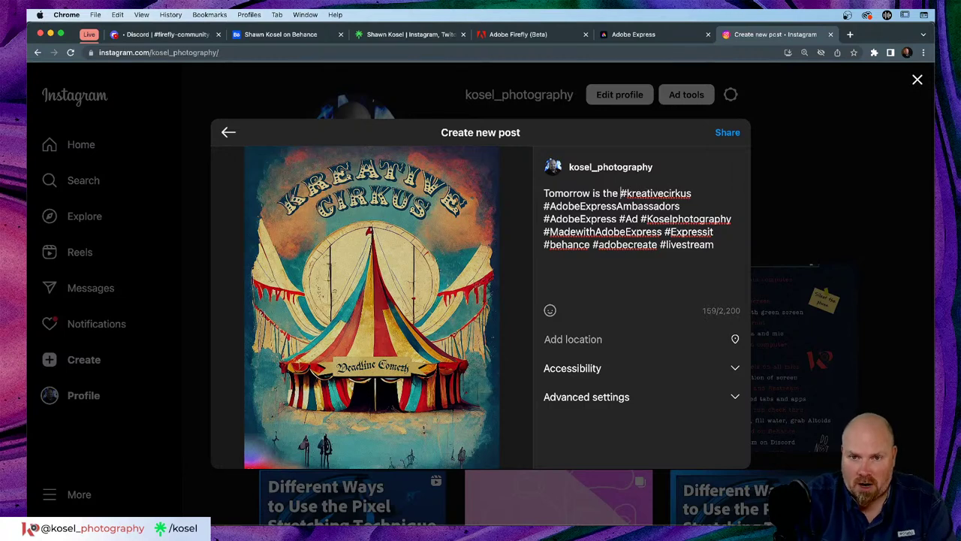
pyautogui.write('Kreati')
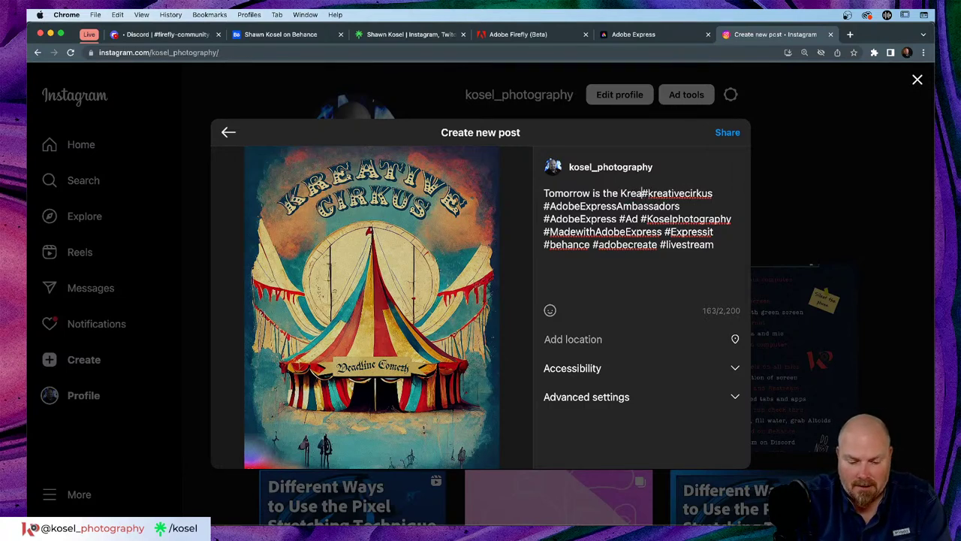
pyautogui.write('ve Cir')
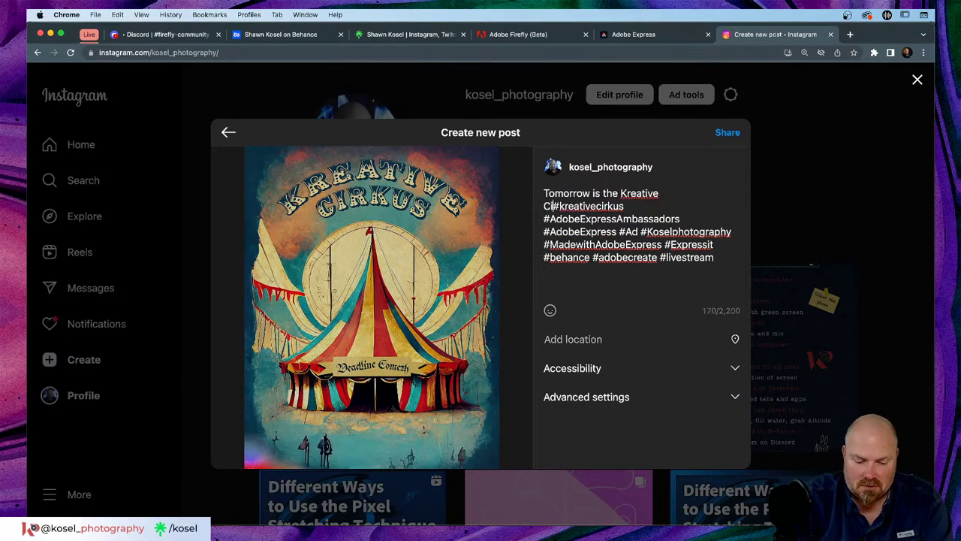
pyautogui.write('kus ')
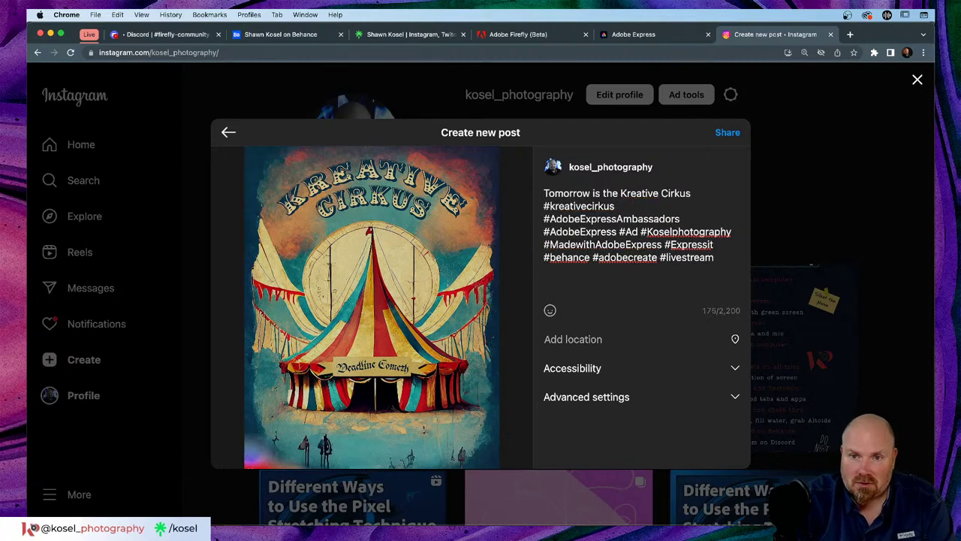
pyautogui.write('Challenge ')
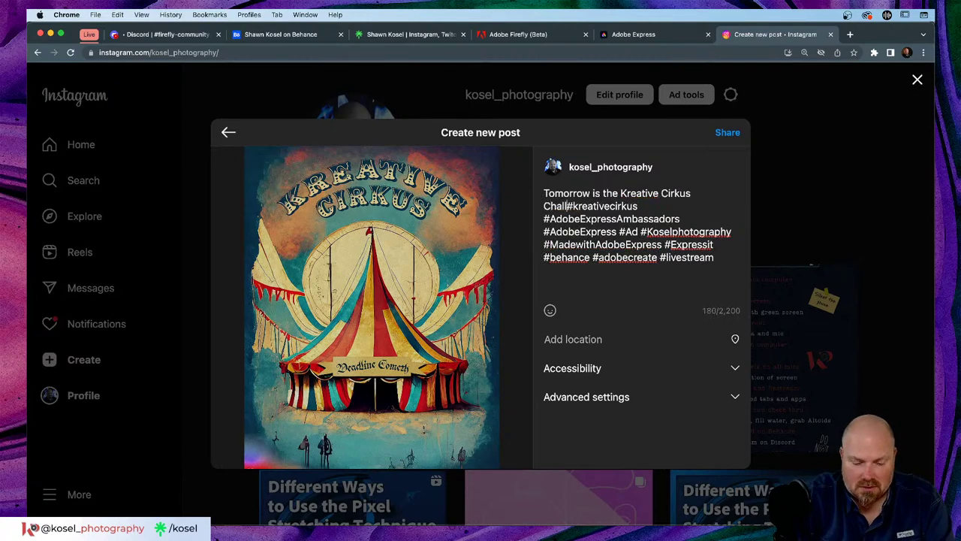
pyautogui.write('dea')
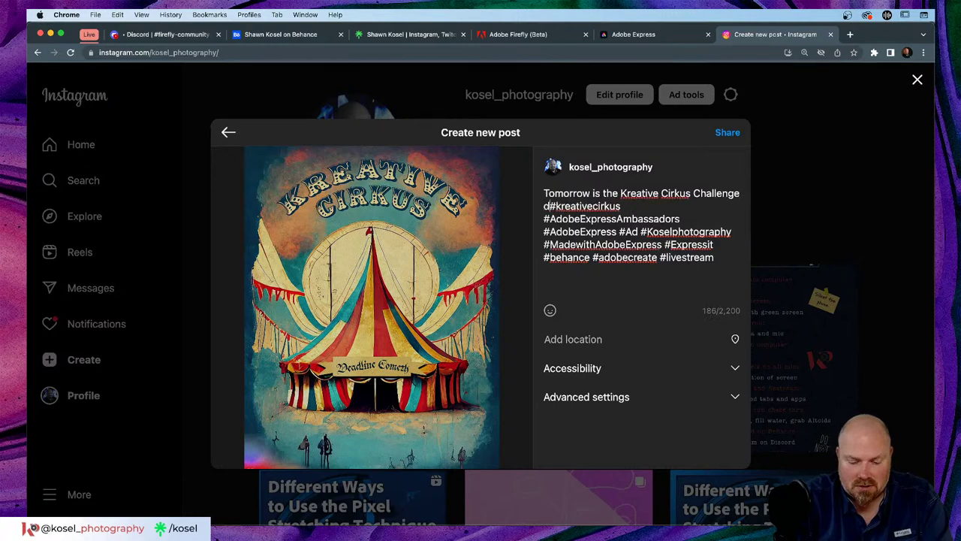
pyautogui.write('dline')
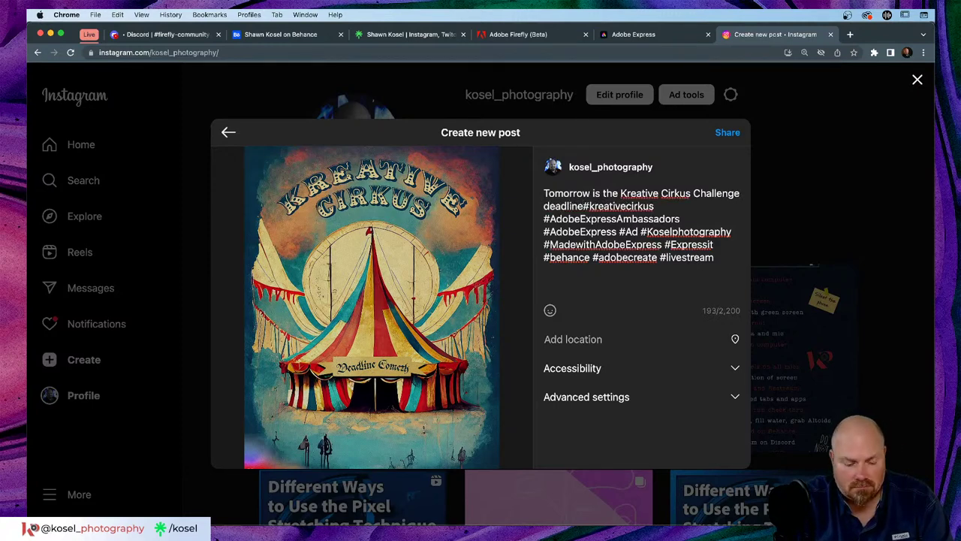
pyautogui.write('!!')
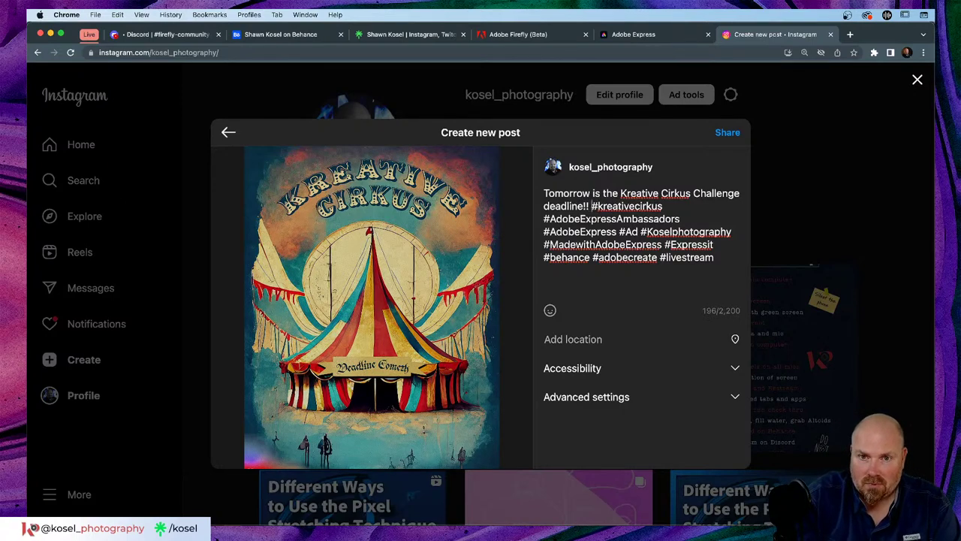
# Continue the caption with "Hope to see your work soon!" and put the hashtags on a new line after it.
pyautogui.write(' Hope to s')
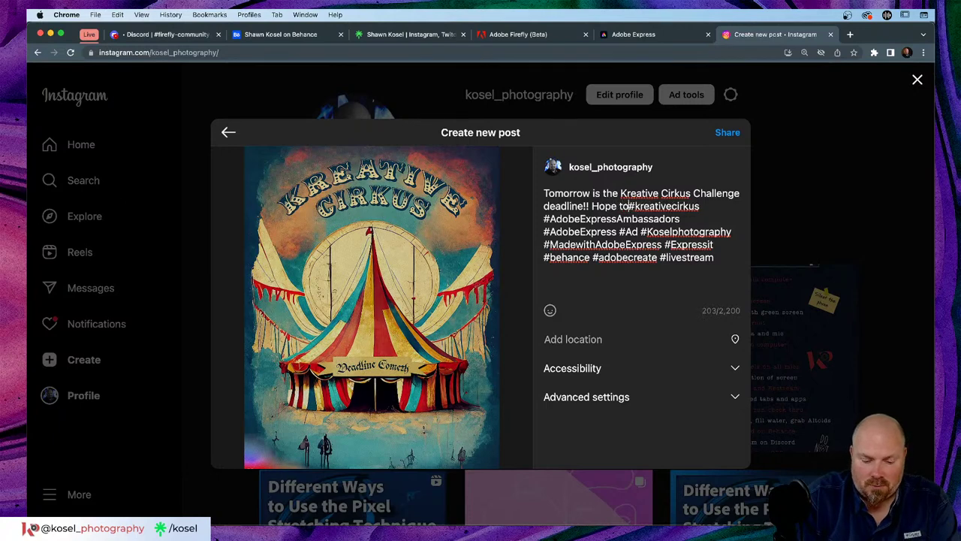
pyautogui.write('ee your ')
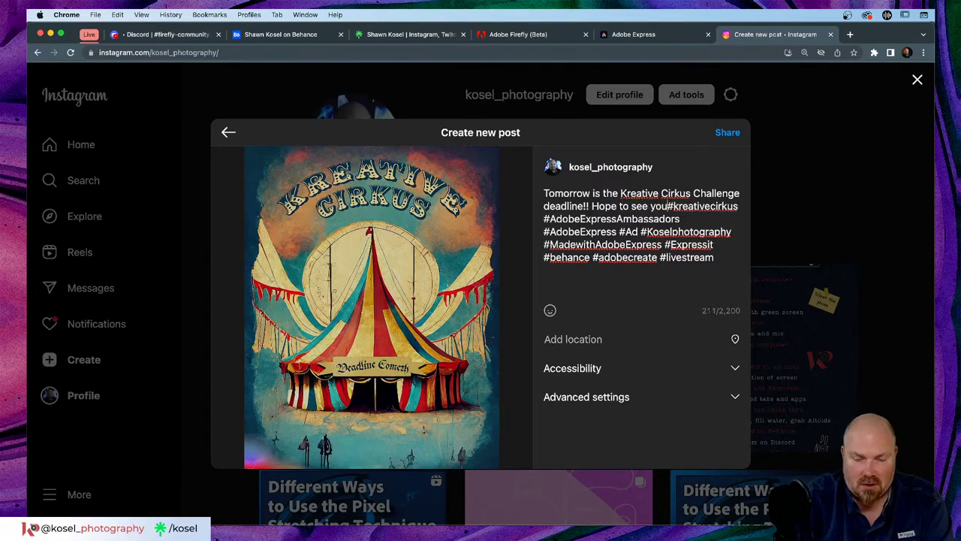
pyautogui.write('work soo')
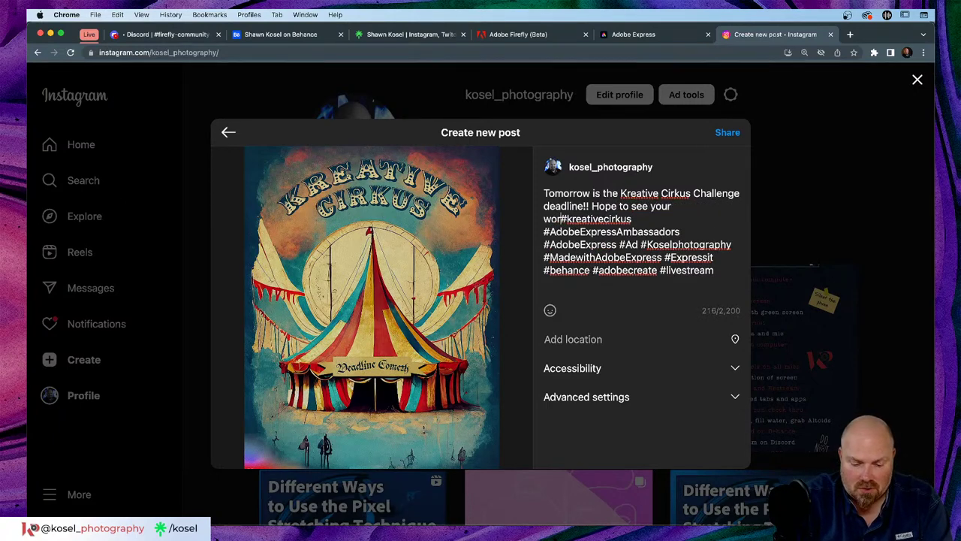
pyautogui.write('n!')
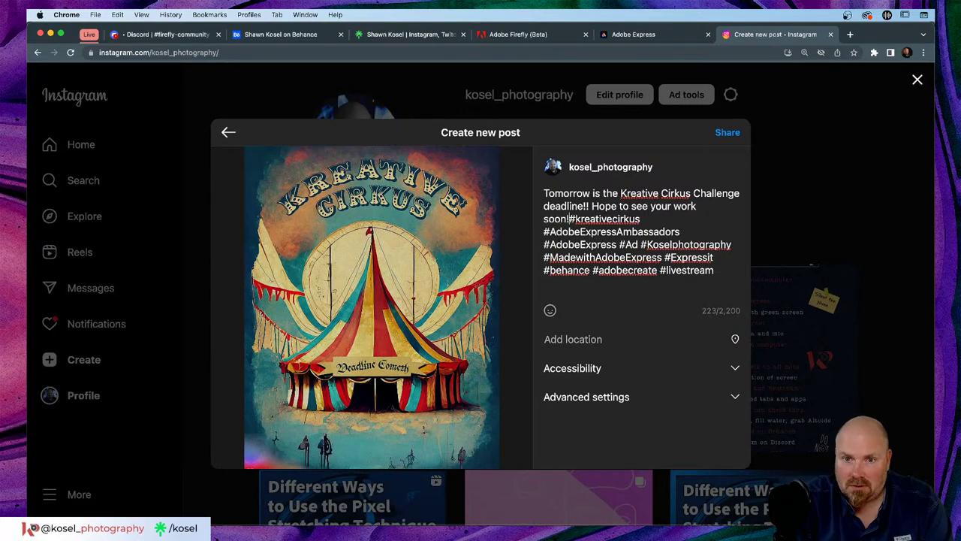
pyautogui.press('Return')
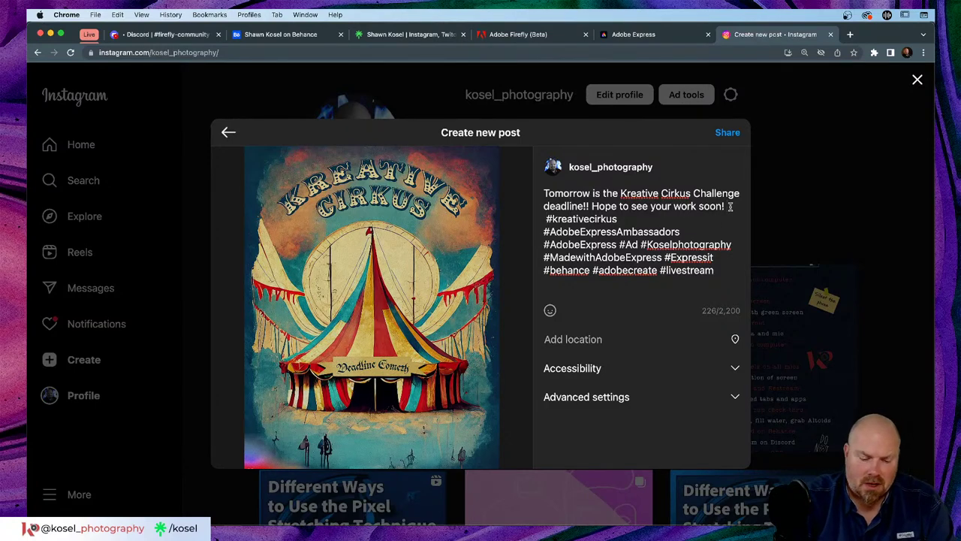
# Add the deadline "April 5th, 2023 11:59pm CEST" on its own line between the message and the hashtags.
pyautogui.write('April')
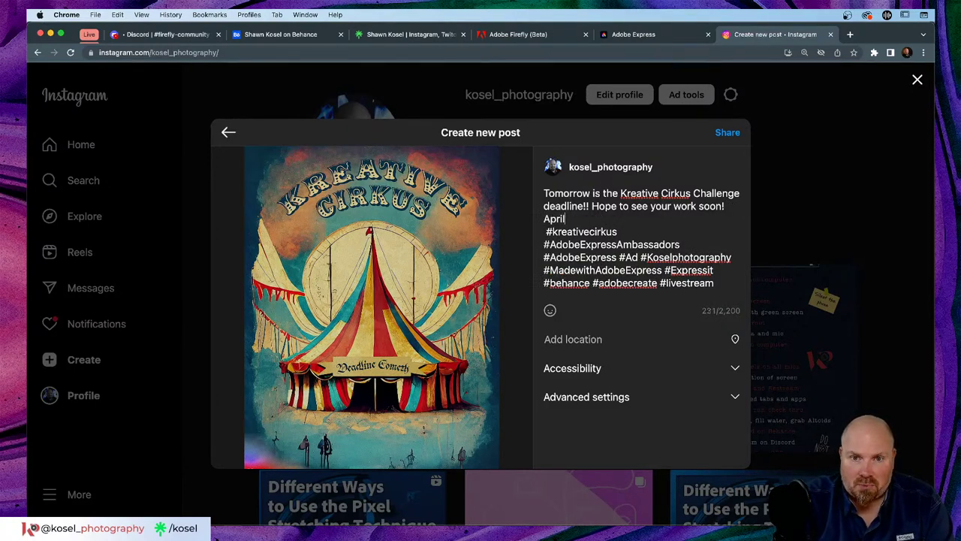
pyautogui.write(' 5th')
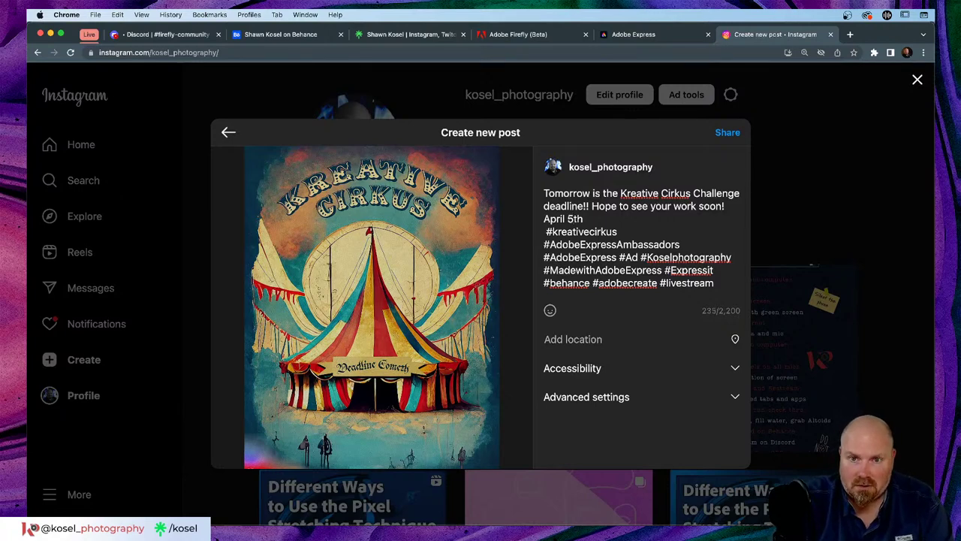
pyautogui.write(', 2023 11:')
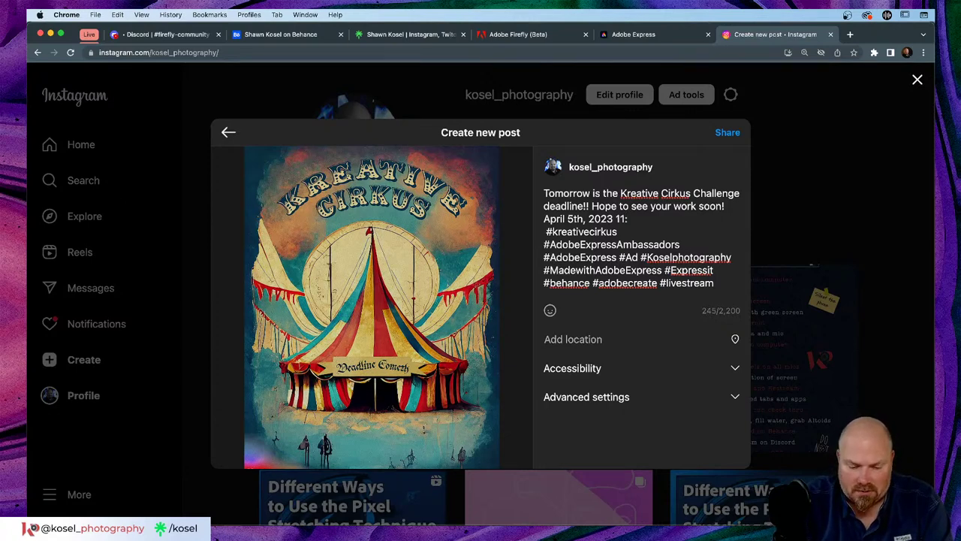
pyautogui.write('59p')
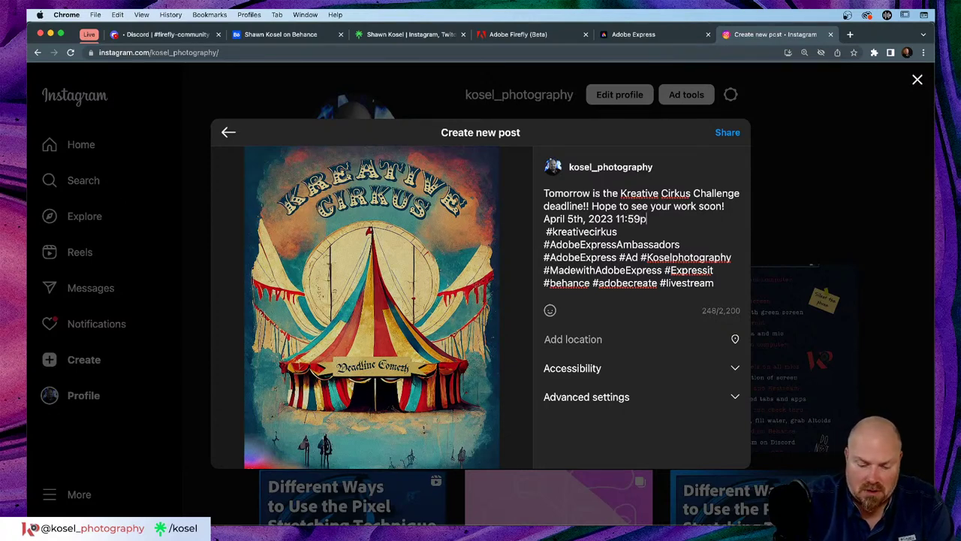
pyautogui.write('m CES')
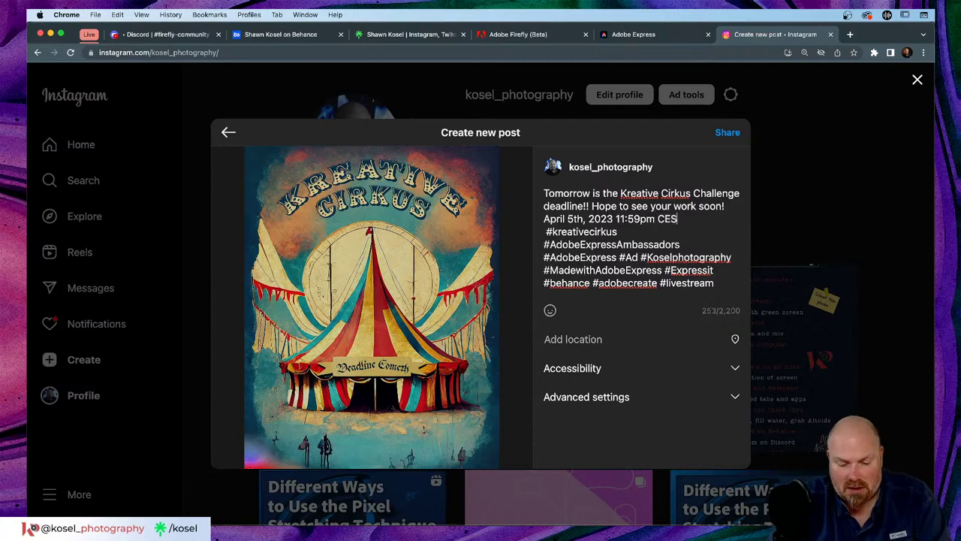
pyautogui.write('T')
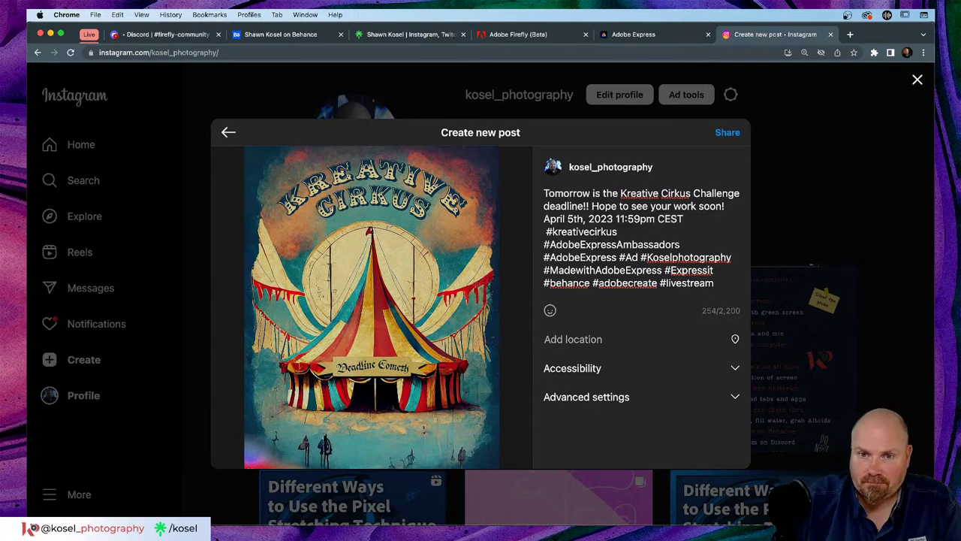
# Insert two line breaks after the deadline date and remove the stray space before #kreativecirkus.
pyautogui.press('Return')
pyautogui.press('Return')
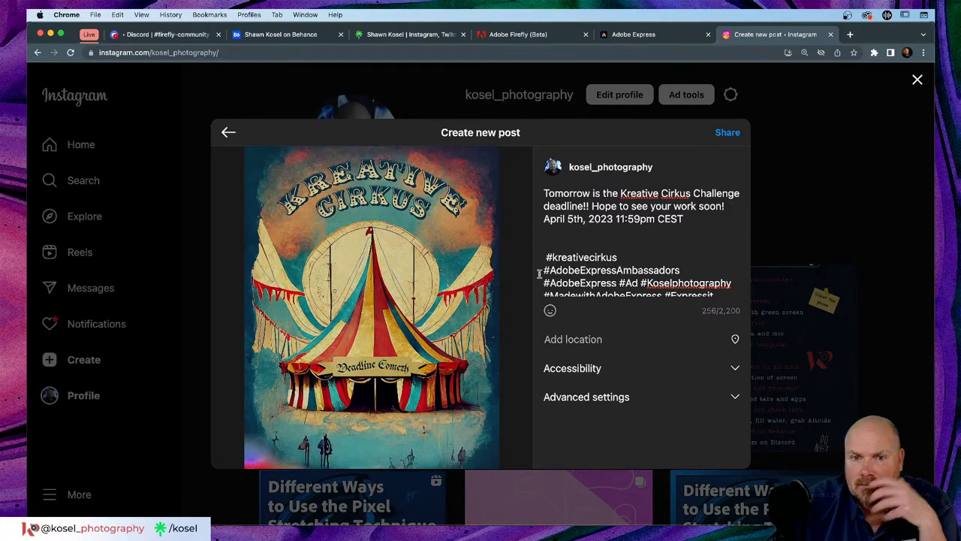
pyautogui.press('BackSpace')
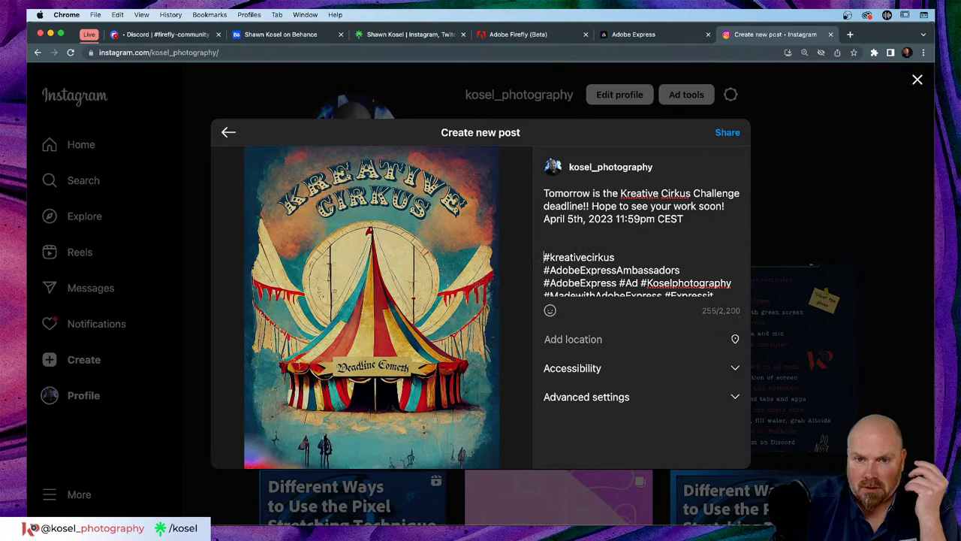
# Add the hashtags #Firefly and #photoshop directly after #kreativecirkus in the caption.
pyautogui.scroll(-1, 694, 238)
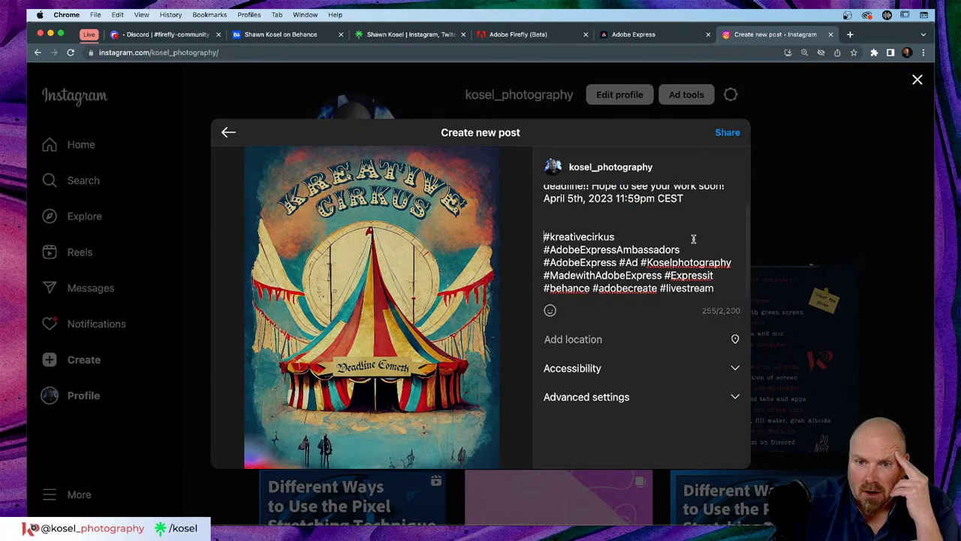
pyautogui.click(638, 238)
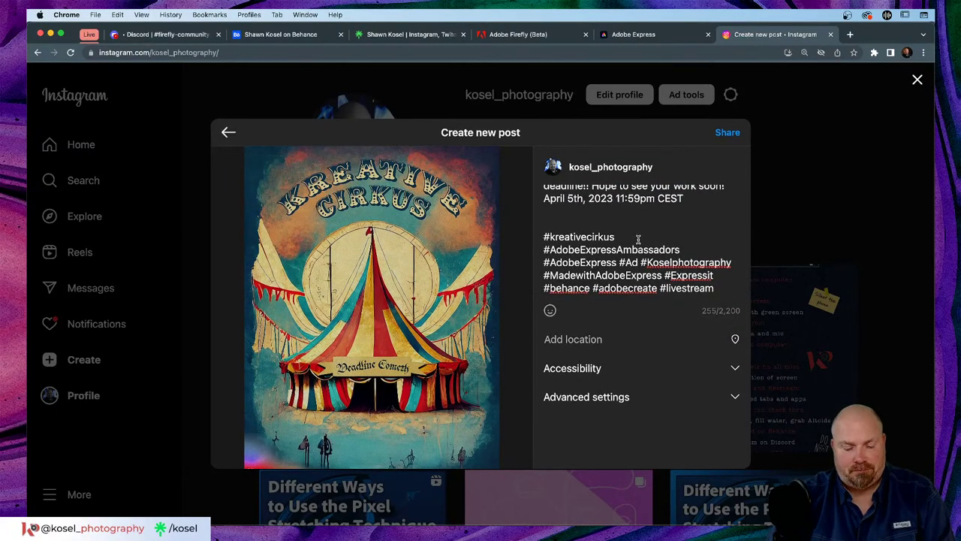
pyautogui.write('#')
pyautogui.write('Firefl')
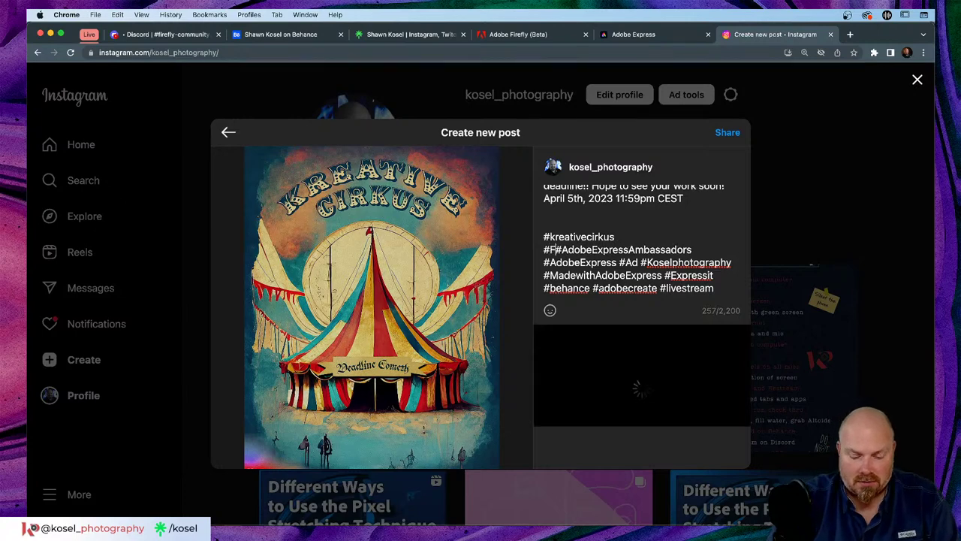
pyautogui.write('y')
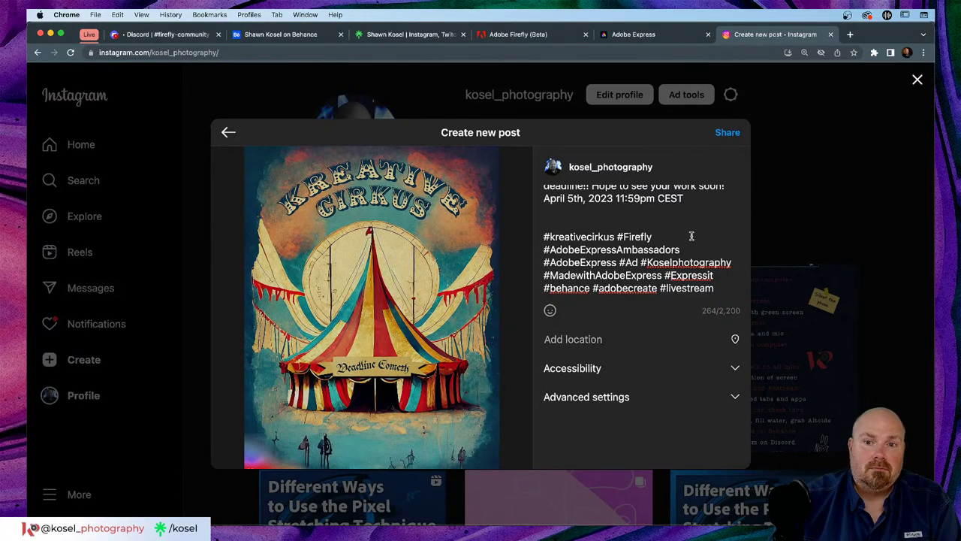
pyautogui.write('#photos')
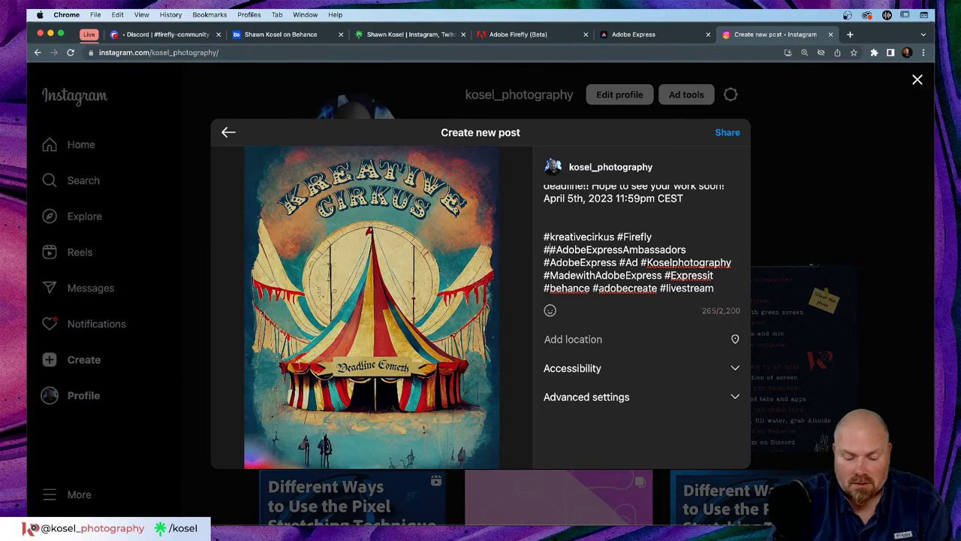
pyautogui.write('hop')
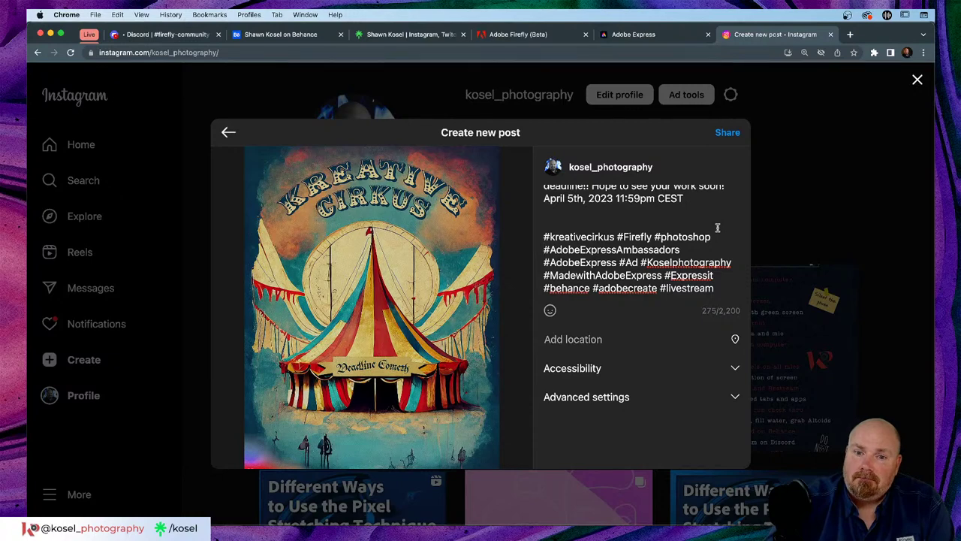
# Insert a blank line above the April 5th deadline in the caption and share the Instagram post.
pyautogui.scroll(2, 717, 227)
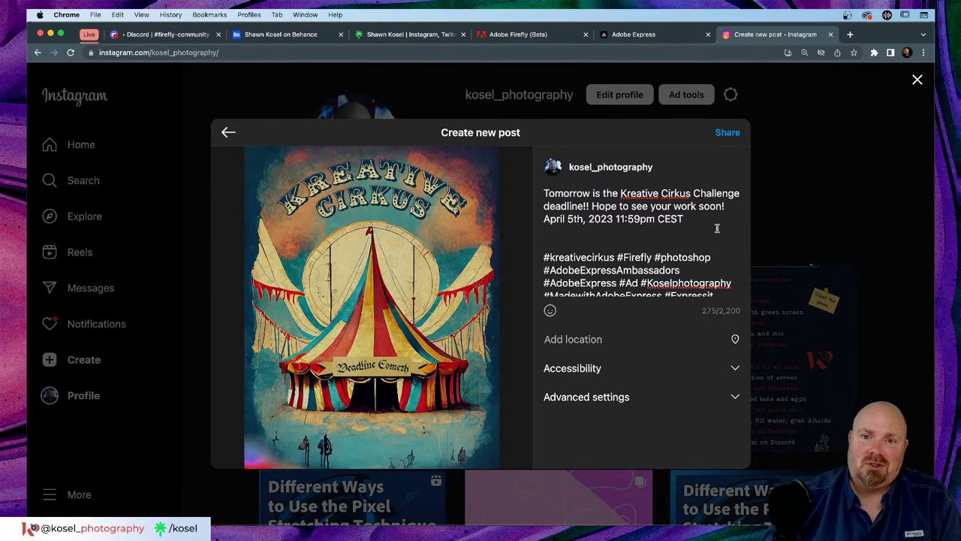
pyautogui.click(542, 218)
pyautogui.press('Return')
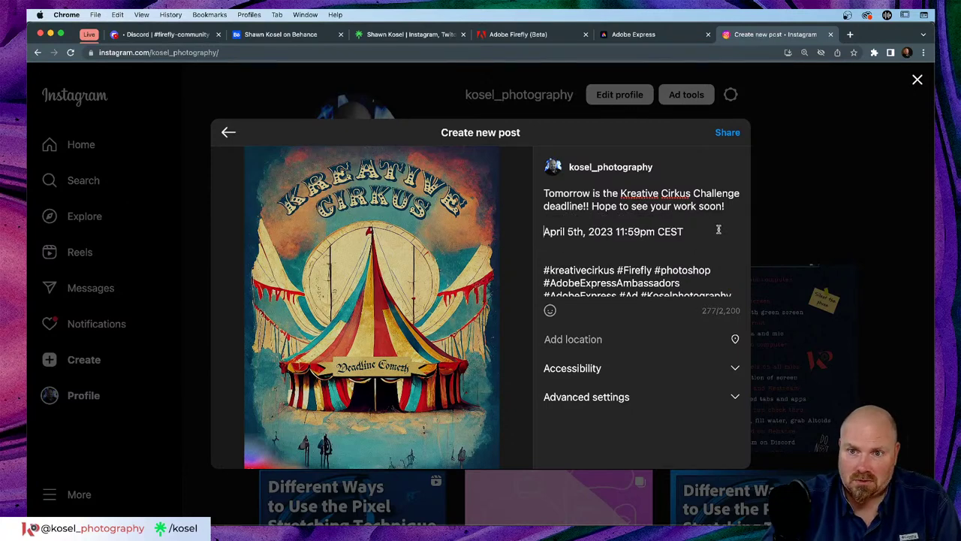
pyautogui.click(727, 132)
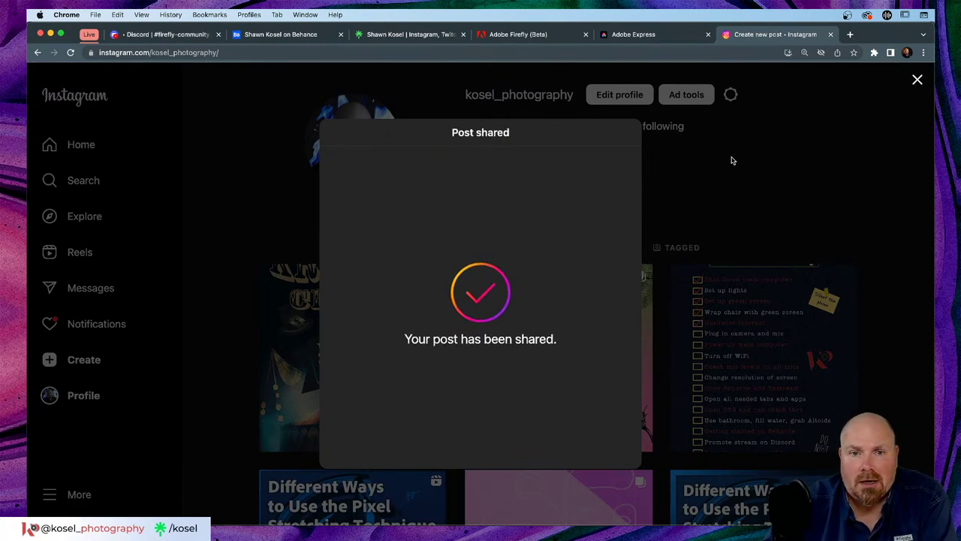
# Close the sharing confirmation, open the new "Deadline Cometh" post, copy its web address for another app, and return to the browser.
pyautogui.click(288, 187)
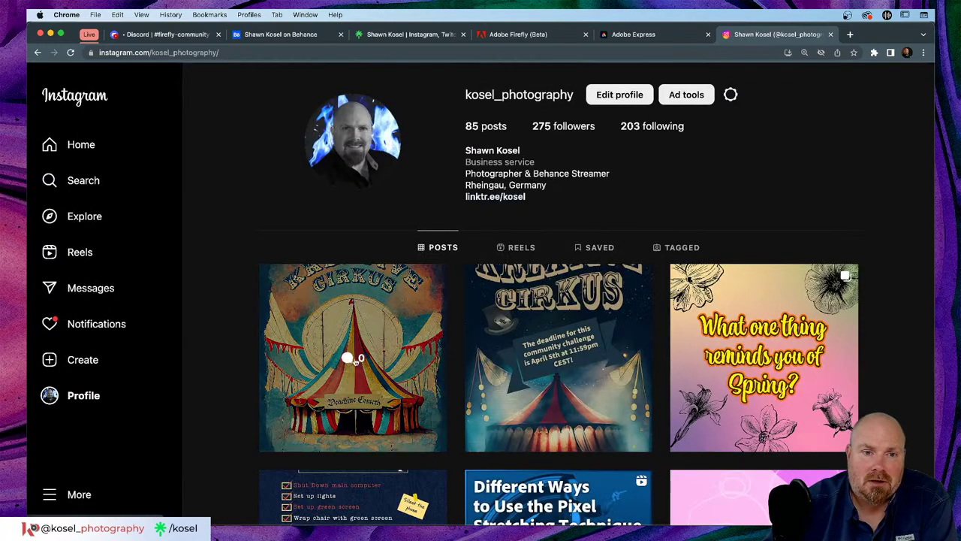
pyautogui.click(404, 333)
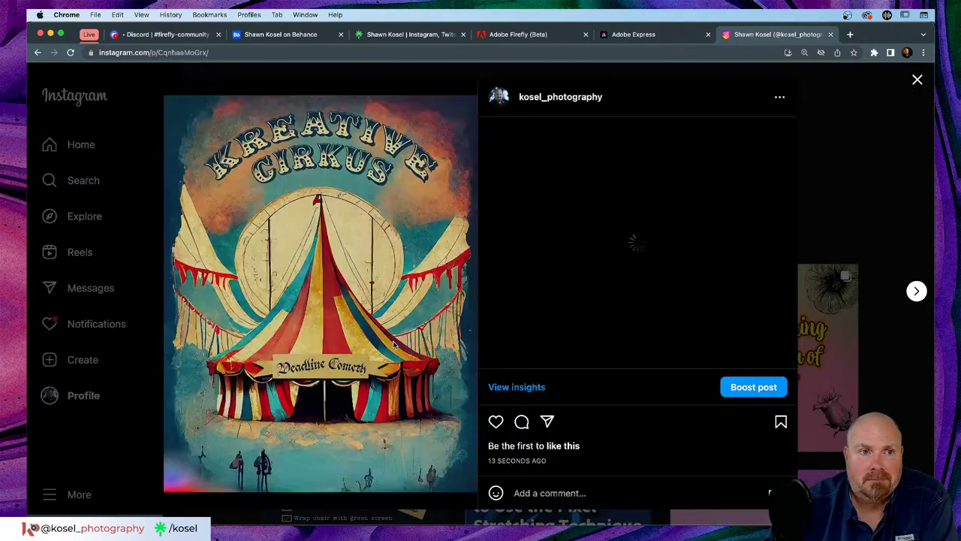
pyautogui.click(244, 54)
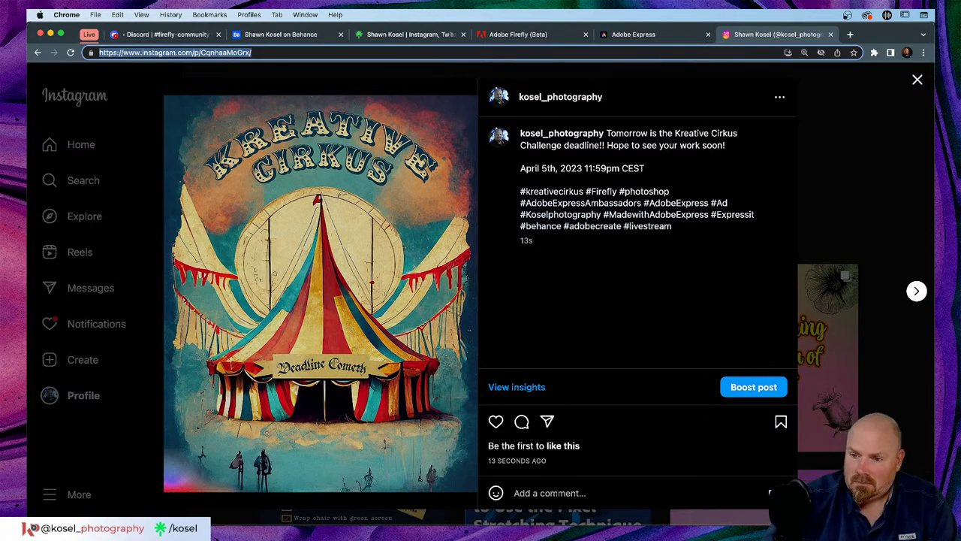
pyautogui.press('super+Tab')
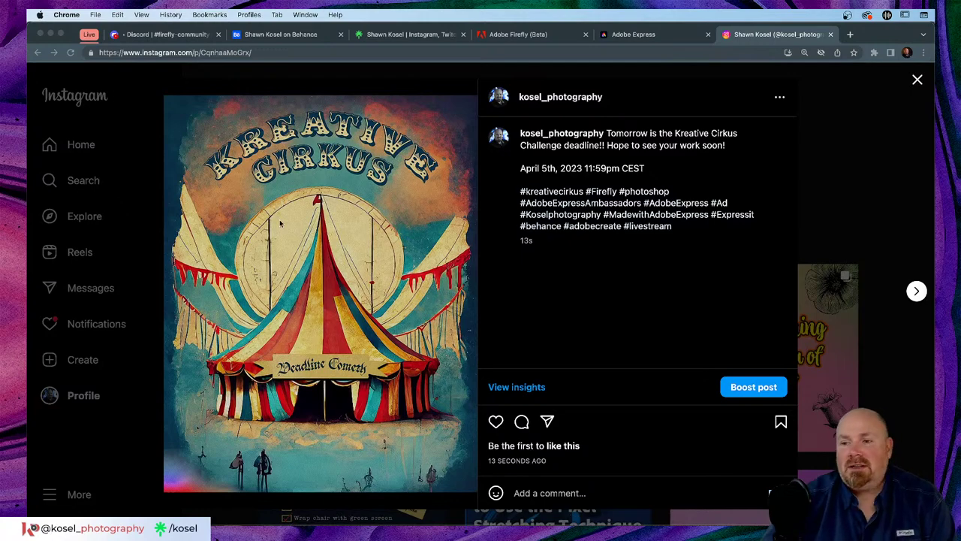
pyautogui.click(155, 81)
pyautogui.click(145, 95)
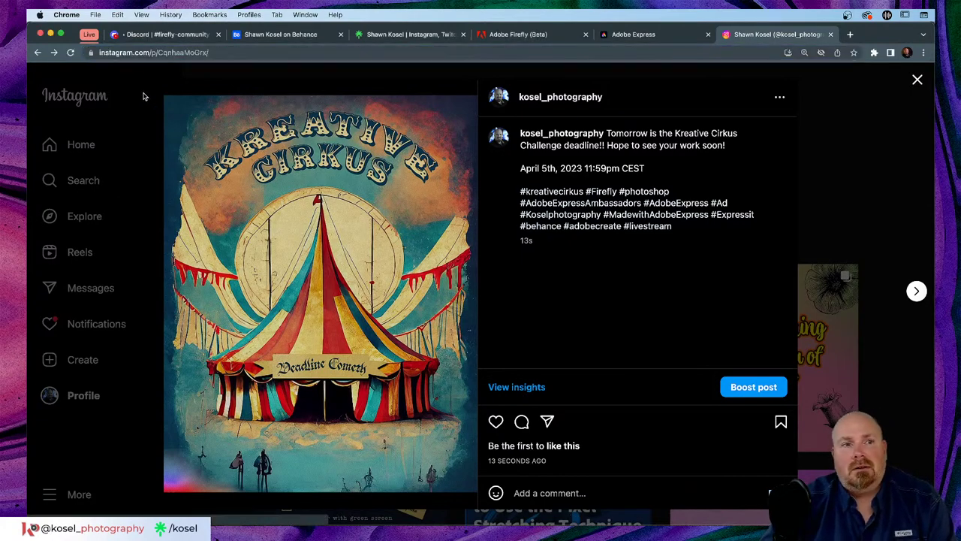
# Open the bookmarked YouTube channel in a new tab, show its live streams, and copy the page address for another app.
pyautogui.click(851, 34)
pyautogui.click(923, 68)
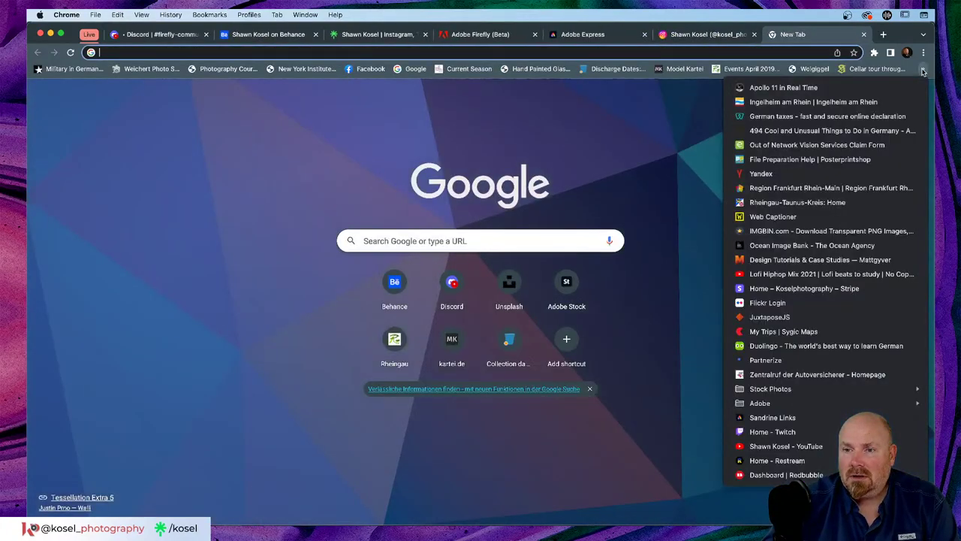
pyautogui.click(797, 447)
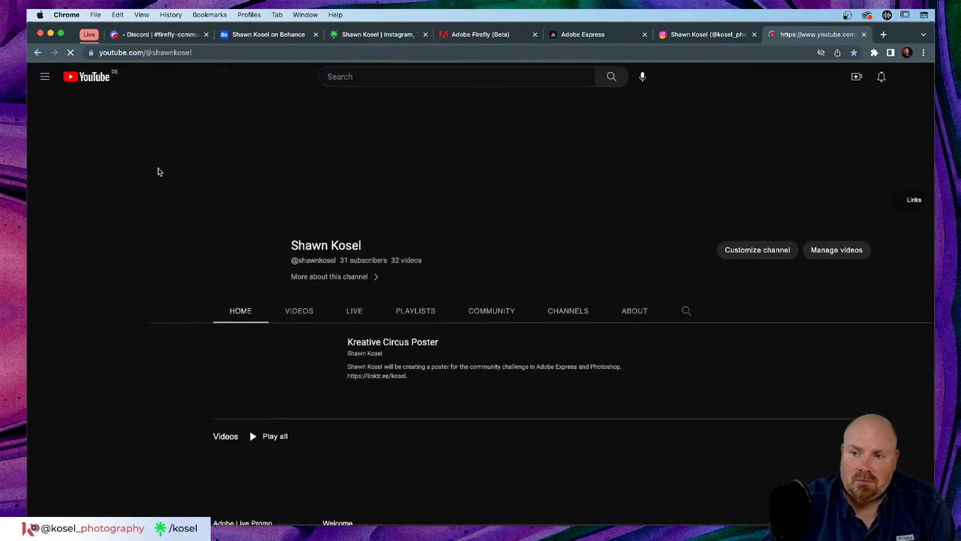
pyautogui.click(351, 311)
pyautogui.scroll(-1, 496, 253)
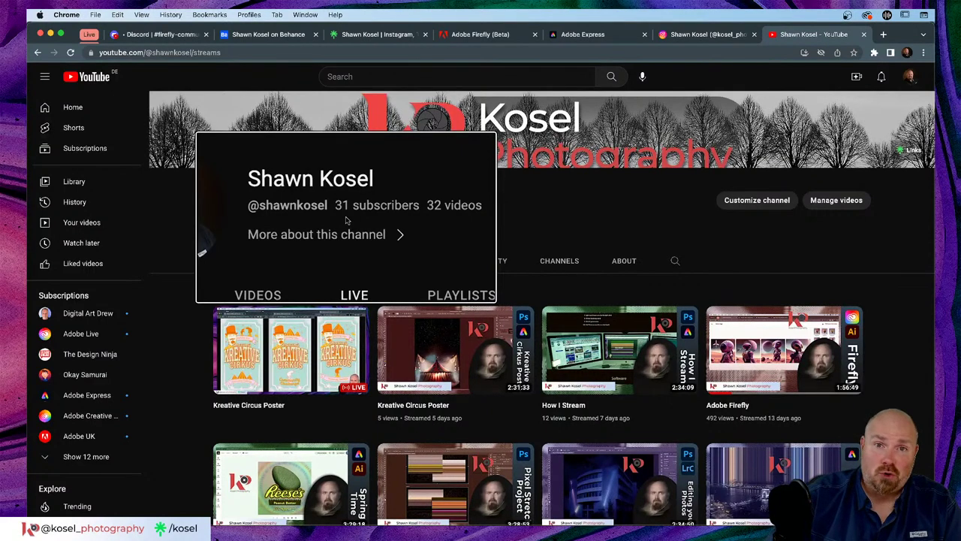
pyautogui.doubleClick(273, 52)
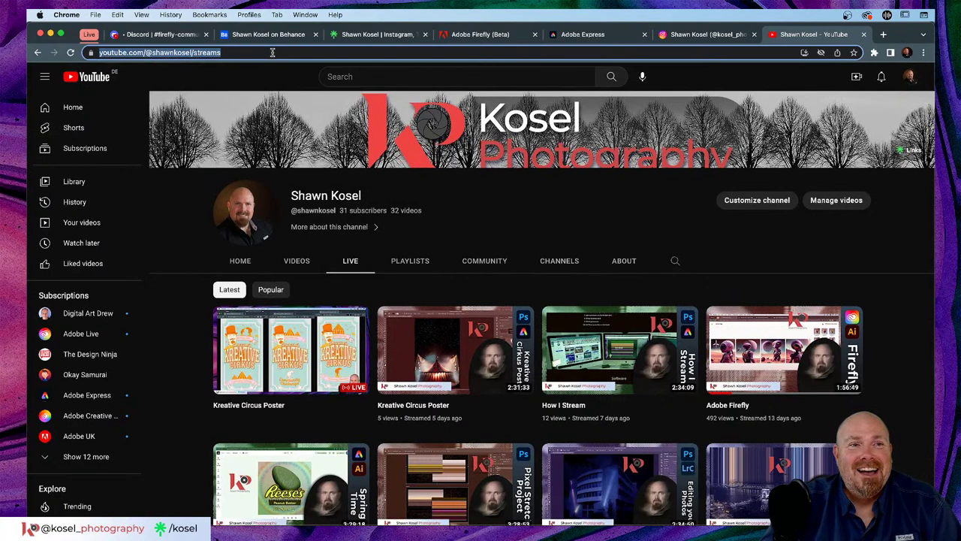
pyautogui.press('super+a')
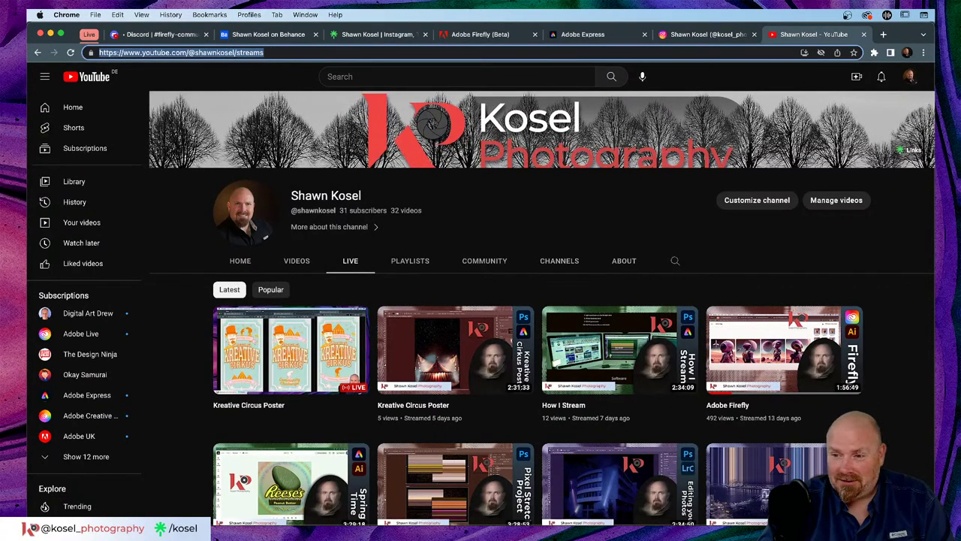
pyautogui.press('super+Tab')
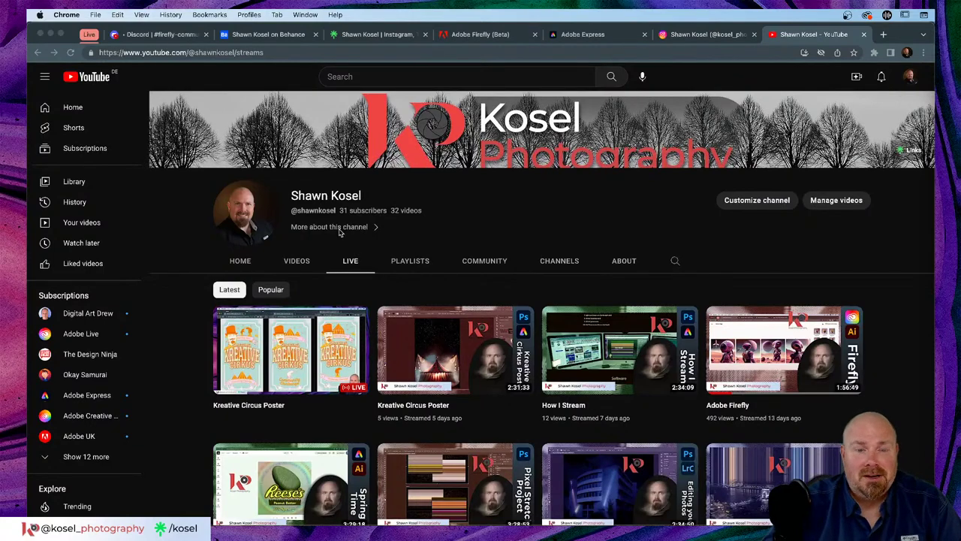
# Look over the channel's past live streams, including the Adobe Firefly video and its view count.
pyautogui.scroll(-3, 356, 218)
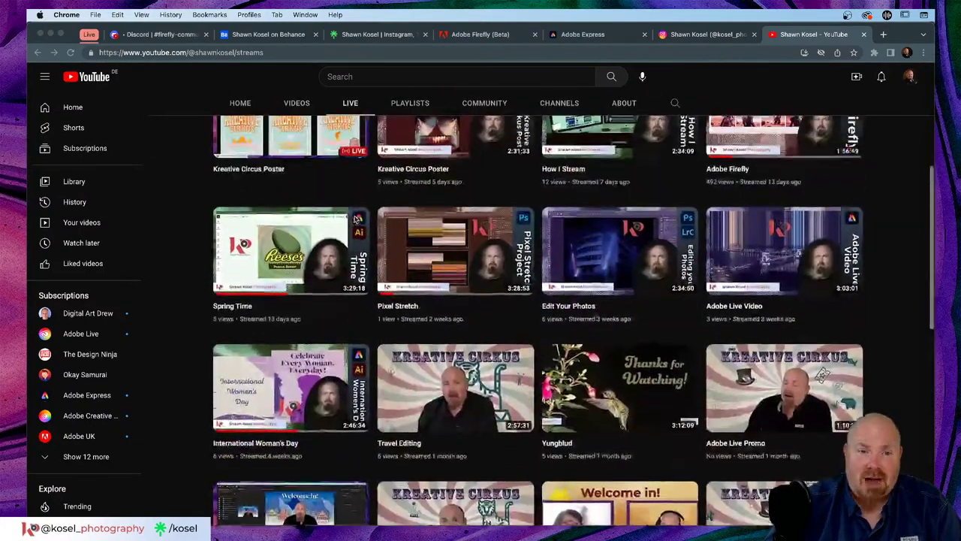
pyautogui.scroll(5, 353, 218)
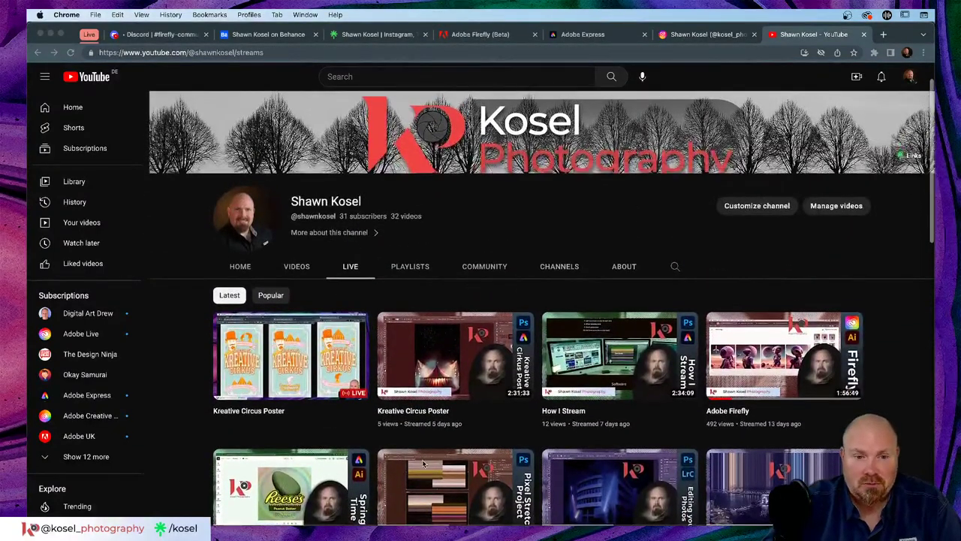
pyautogui.scroll(3, 507, 424)
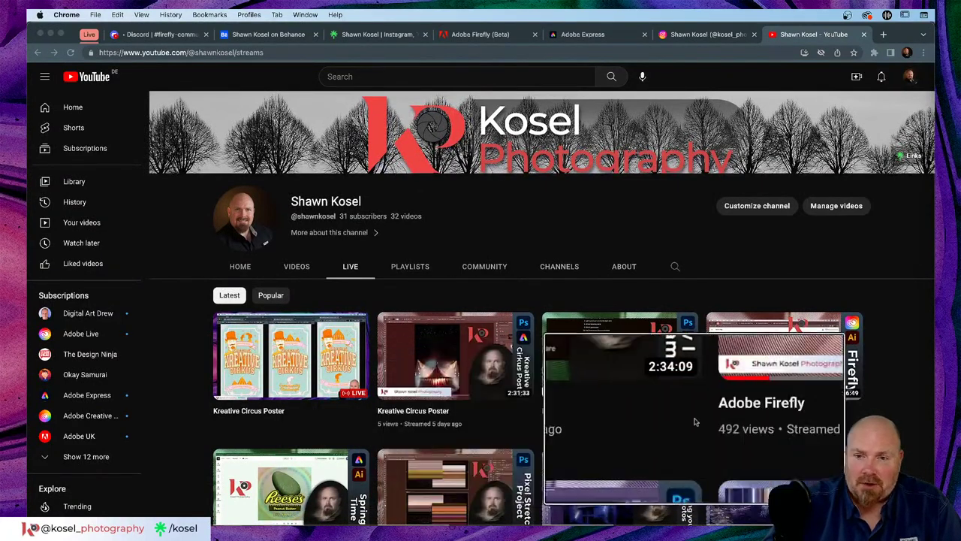
pyautogui.scroll(2, 739, 417)
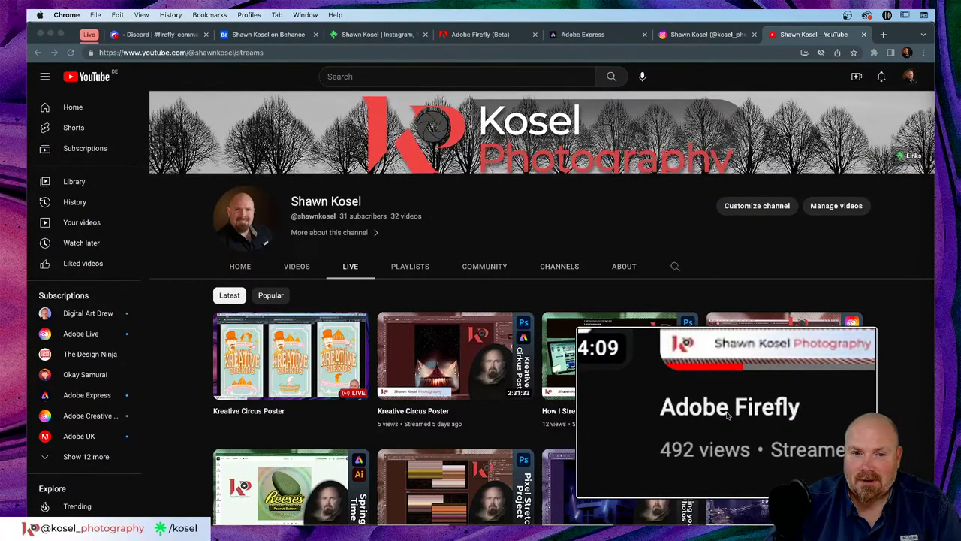
pyautogui.scroll(-3, 727, 414)
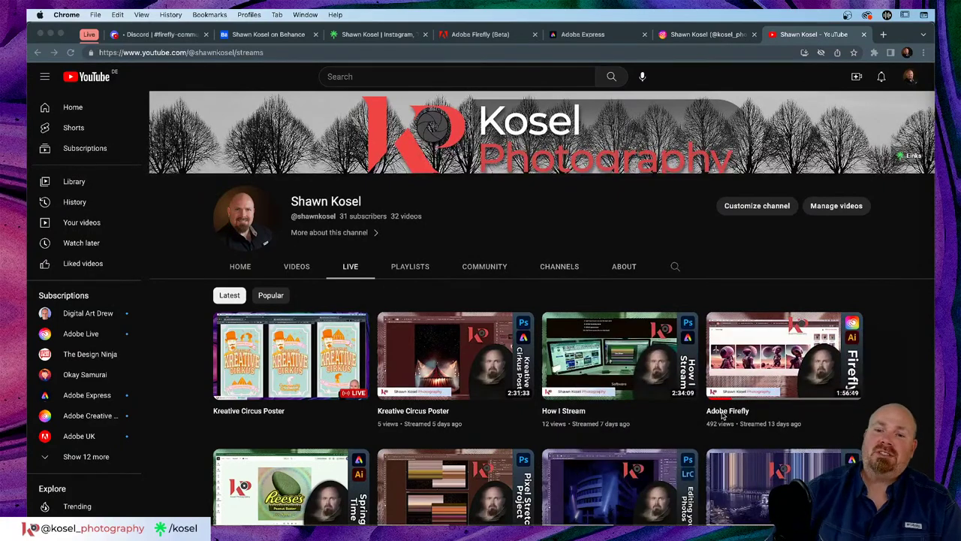
pyautogui.scroll(-1, 722, 414)
pyautogui.scroll(-2, 722, 414)
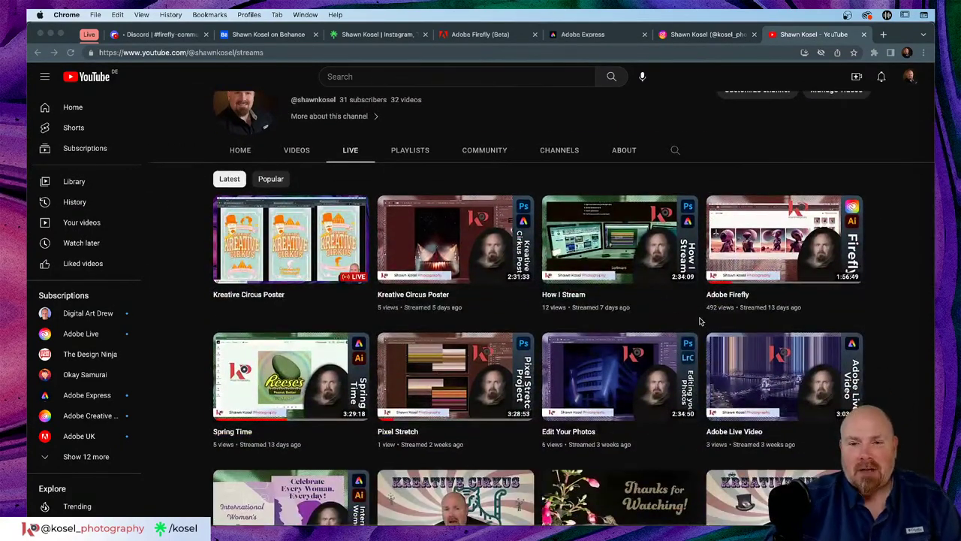
pyautogui.moveTo(721, 317)
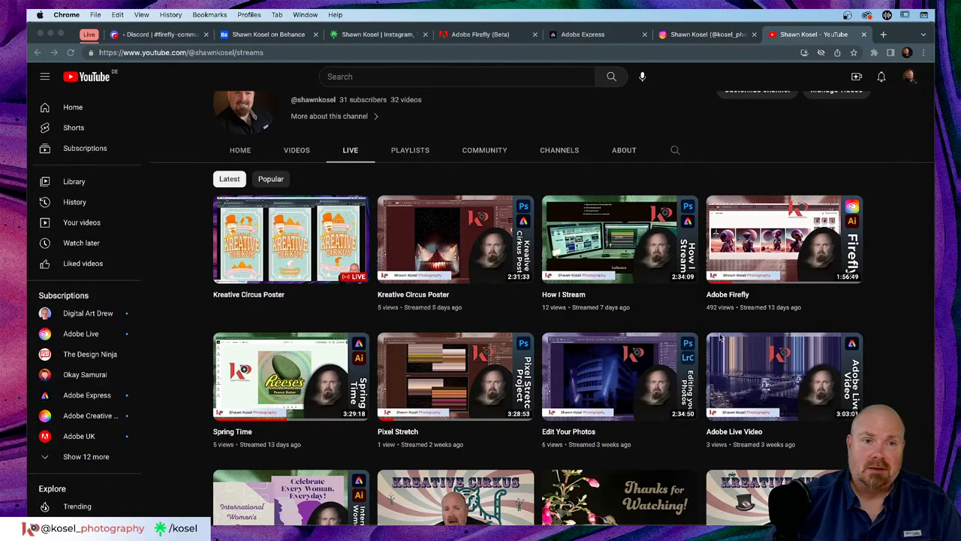
pyautogui.scroll(4, 722, 342)
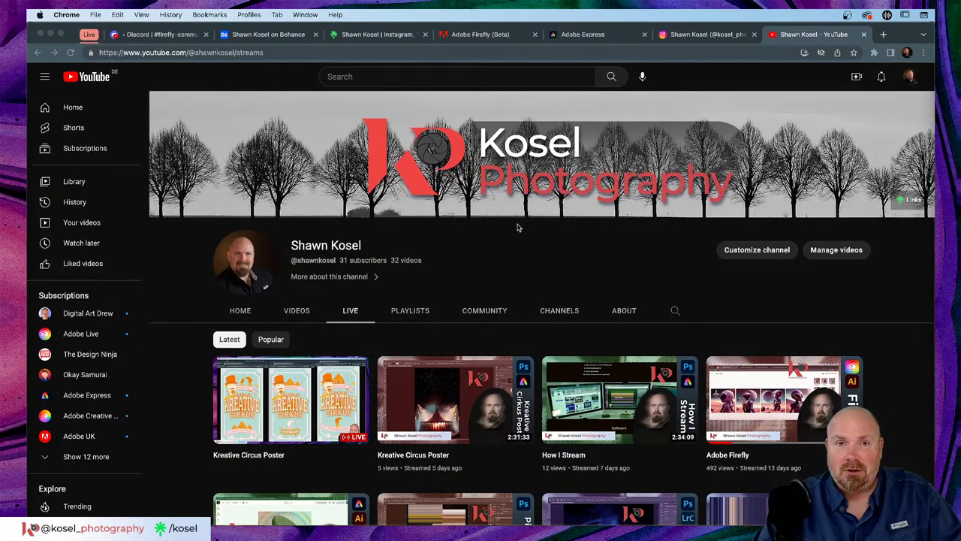
# Close the YouTube page and reload the Instagram profile.
pyautogui.click(864, 34)
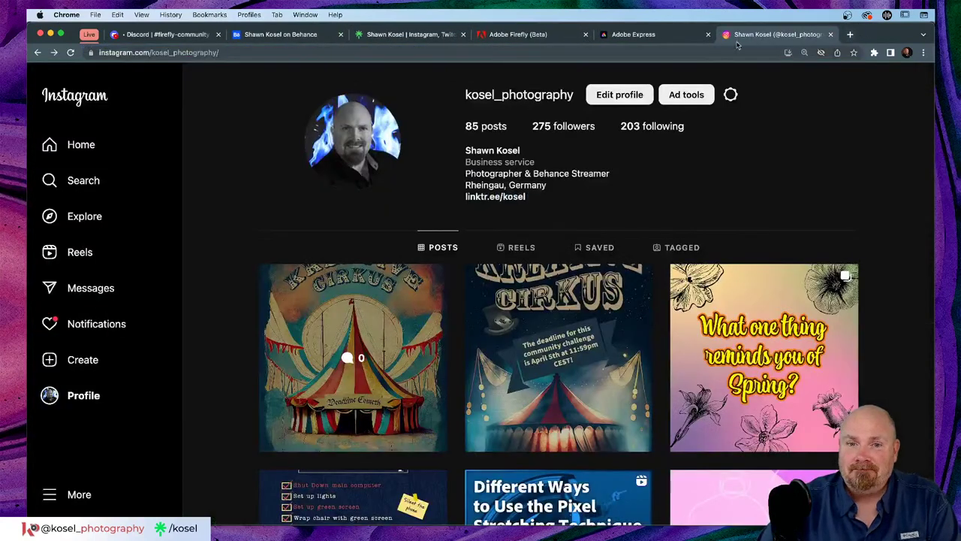
pyautogui.click(70, 53)
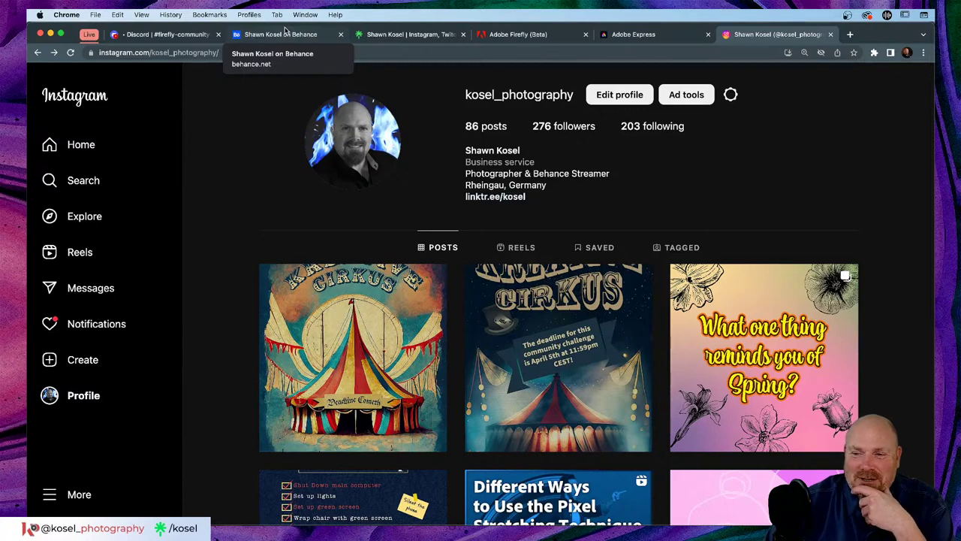
# Close the Adobe Express and Linktree pages, then go back to the Adobe Firefly home page.
pyautogui.click(539, 34)
pyautogui.moveTo(419, 326)
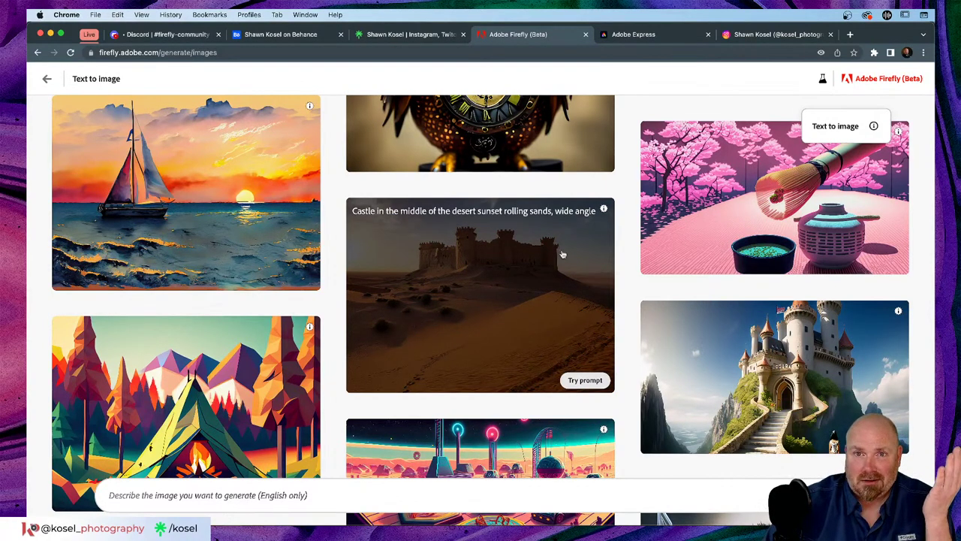
pyautogui.click(676, 35)
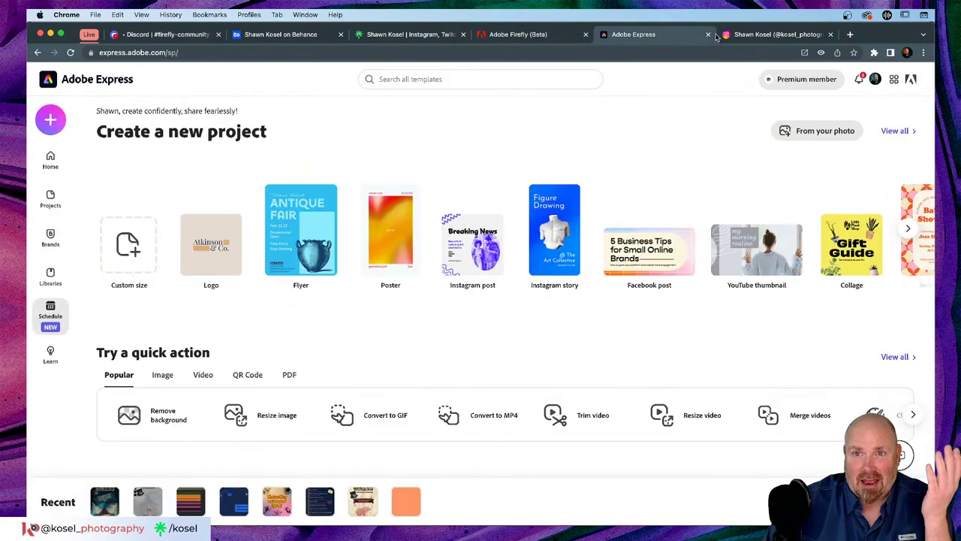
pyautogui.click(707, 35)
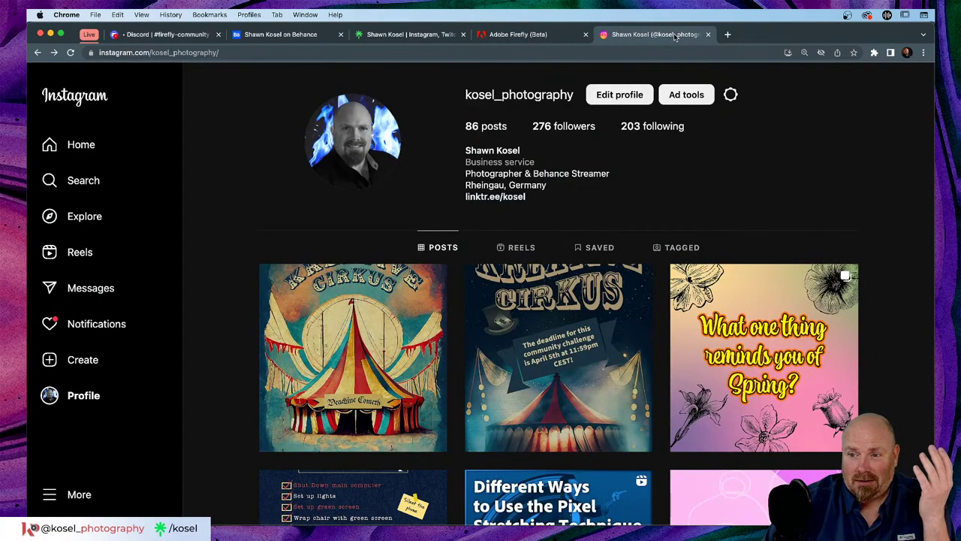
pyautogui.click(422, 34)
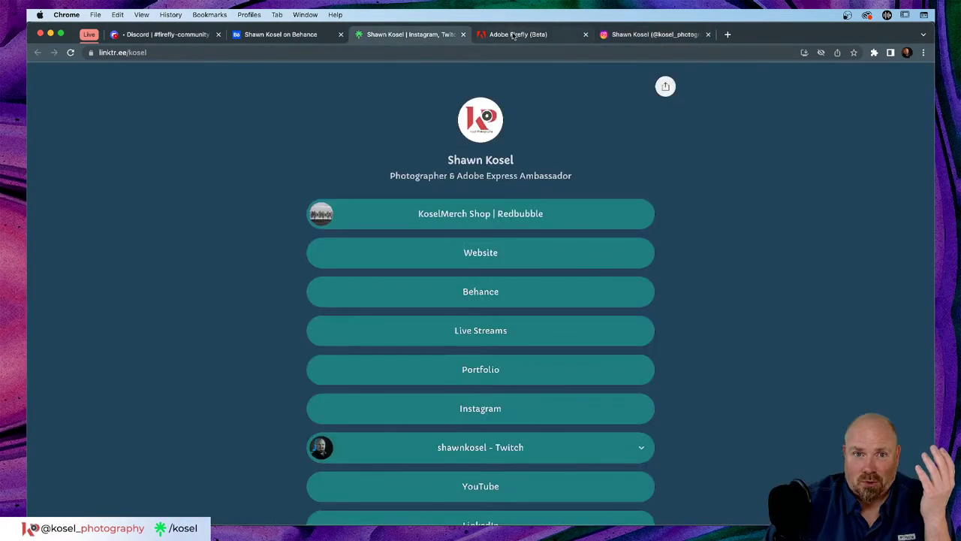
pyautogui.click(463, 35)
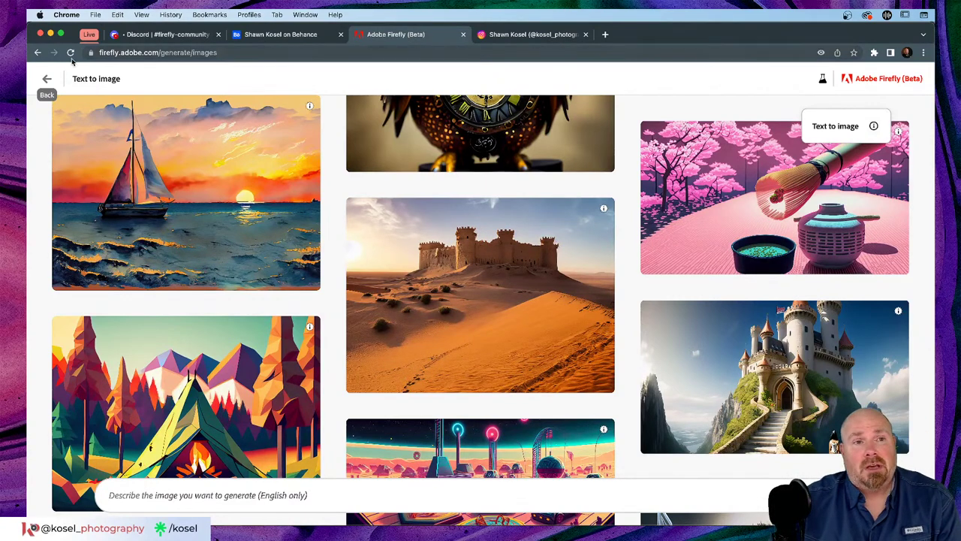
pyautogui.click(46, 78)
pyautogui.write('pai')
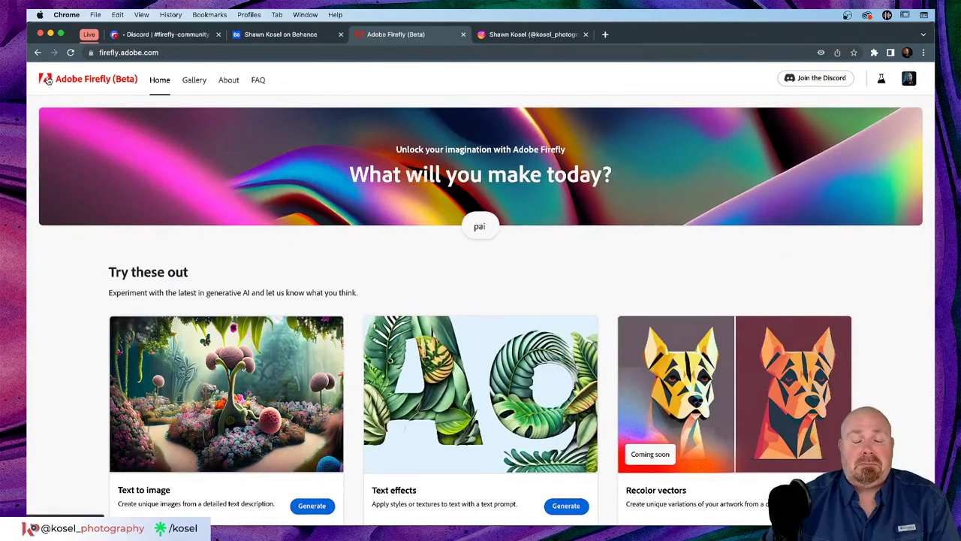
pyautogui.write('nting of mountains and trees')
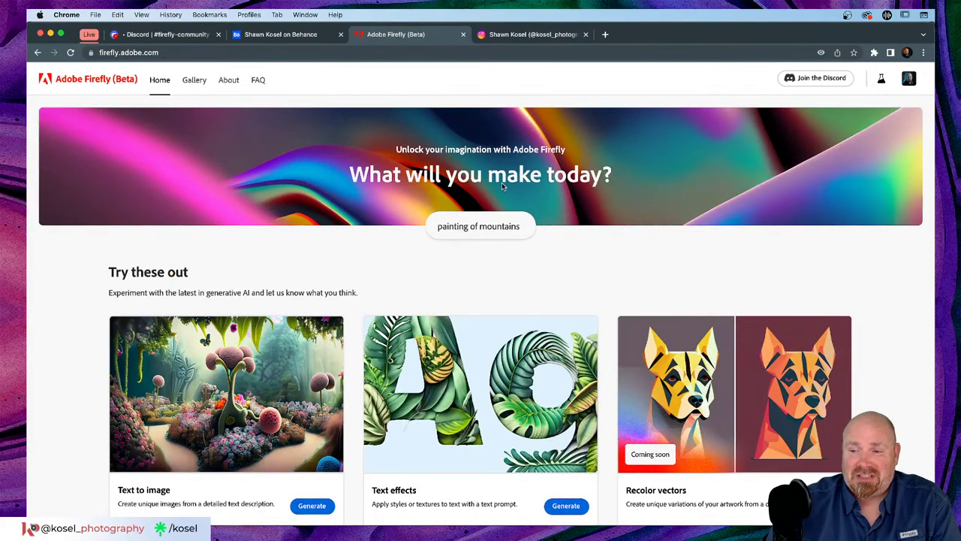
pyautogui.scroll(-5, 502, 185)
pyautogui.scroll(5, 507, 188)
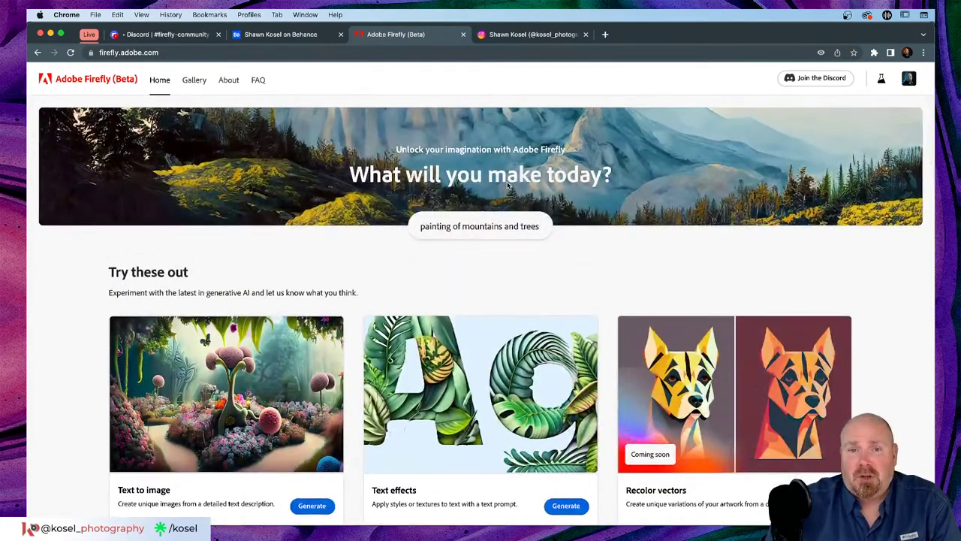
pyautogui.press('BackSpace')
pyautogui.press('BackSpace')
pyautogui.press('BackSpace')
pyautogui.press('BackSpace')
pyautogui.press('BackSpace')
pyautogui.press('BackSpace')
pyautogui.press('BackSpace')
pyautogui.press('BackSpace')
pyautogui.press('BackSpace')
pyautogui.press('BackSpace')
pyautogui.press('BackSpace')
pyautogui.press('BackSpace')
pyautogui.press('BackSpace')
pyautogui.press('BackSpace')
pyautogui.press('BackSpace')
pyautogui.press('BackSpace')
pyautogui.press('BackSpace')
pyautogui.press('BackSpace')
pyautogui.press('BackSpace')
pyautogui.press('BackSpace')
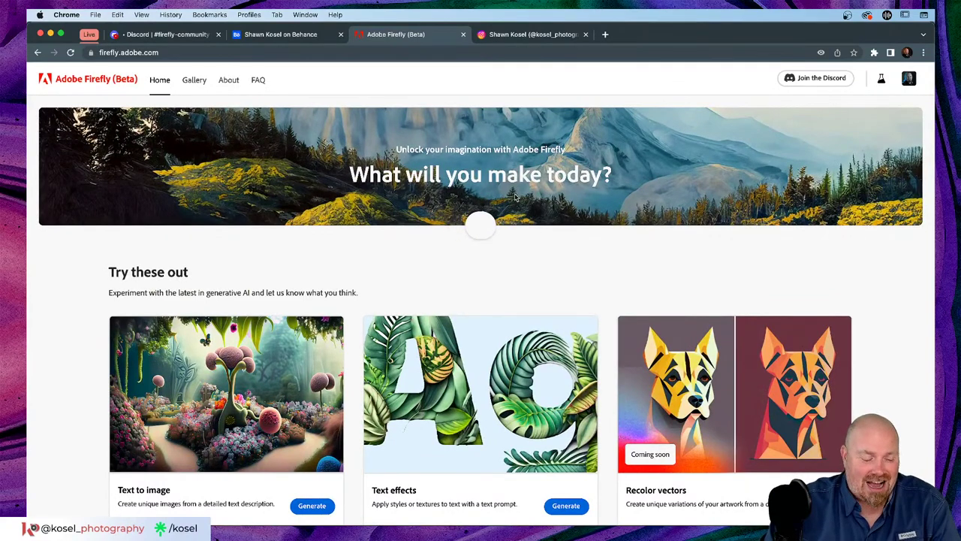
pyautogui.scroll(-3, 447, 177)
pyautogui.write('layered paper')
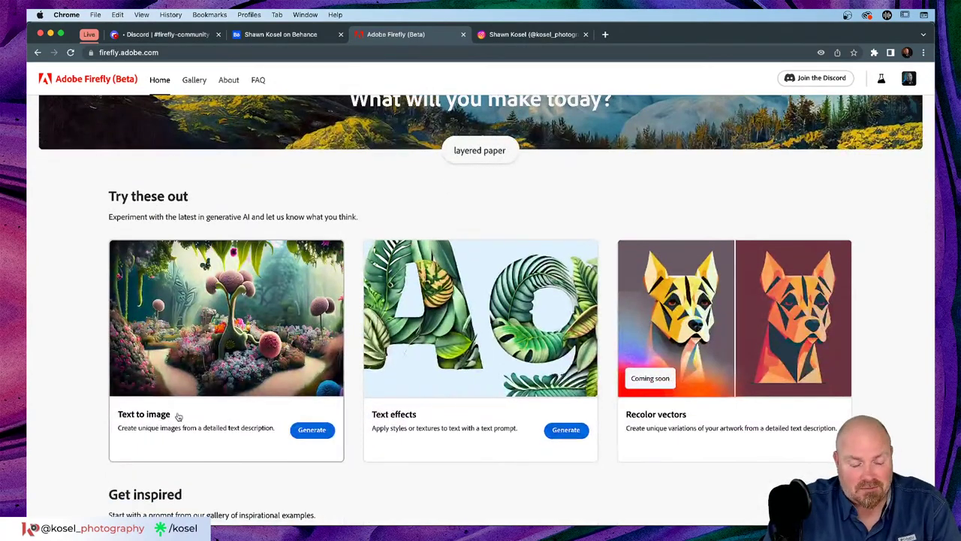
pyautogui.write(' galaxy')
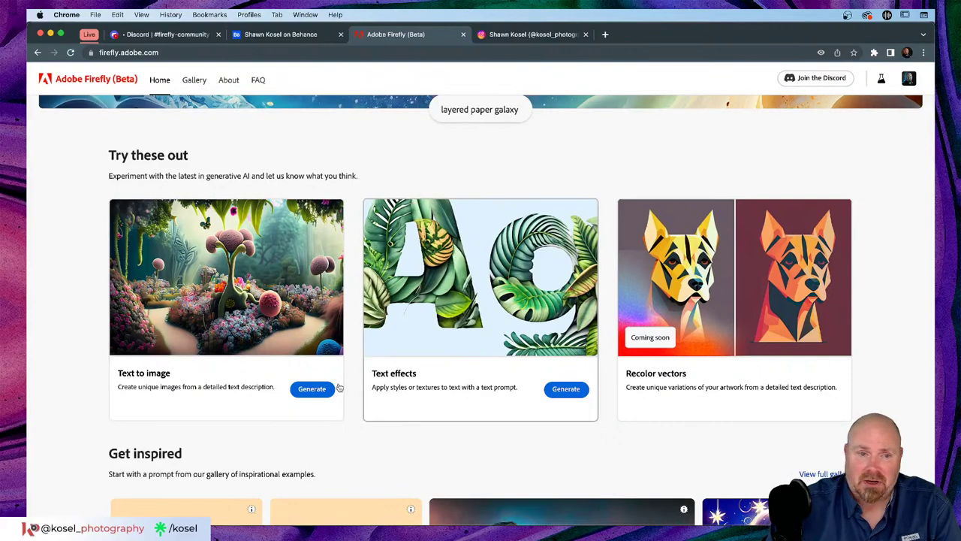
pyautogui.press('BackSpace')
pyautogui.press('BackSpace')
pyautogui.press('BackSpace')
pyautogui.press('BackSpace')
pyautogui.press('BackSpace')
pyautogui.press('BackSpace')
pyautogui.press('BackSpace')
pyautogui.press('BackSpace')
pyautogui.press('BackSpace')
pyautogui.press('BackSpace')
pyautogui.press('BackSpace')
pyautogui.press('BackSpace')
pyautogui.press('BackSpace')
pyautogui.press('BackSpace')
pyautogui.press('BackSpace')
pyautogui.press('BackSpace')
pyautogui.press('BackSpace')
pyautogui.press('BackSpace')
pyautogui.press('BackSpace')
pyautogui.press('BackSpace')
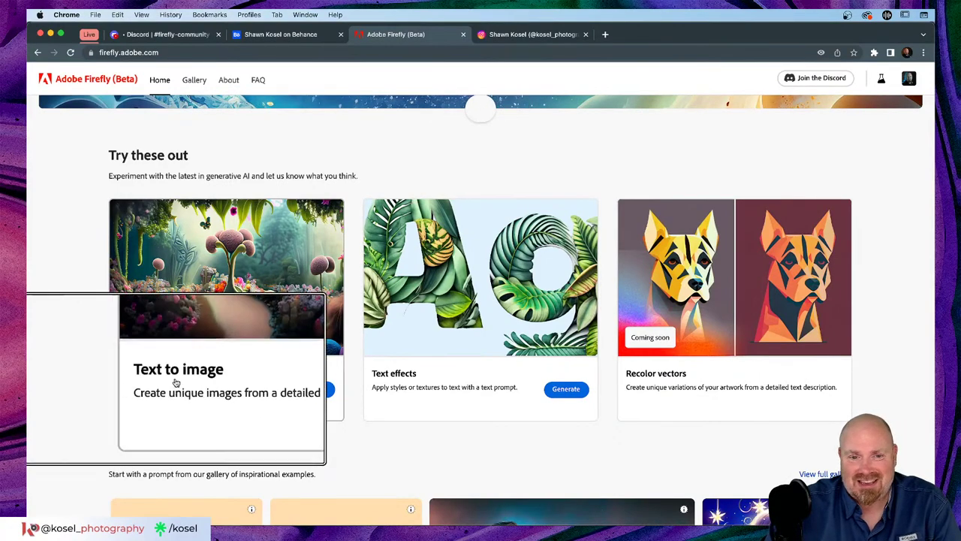
pyautogui.write('concept art desert')
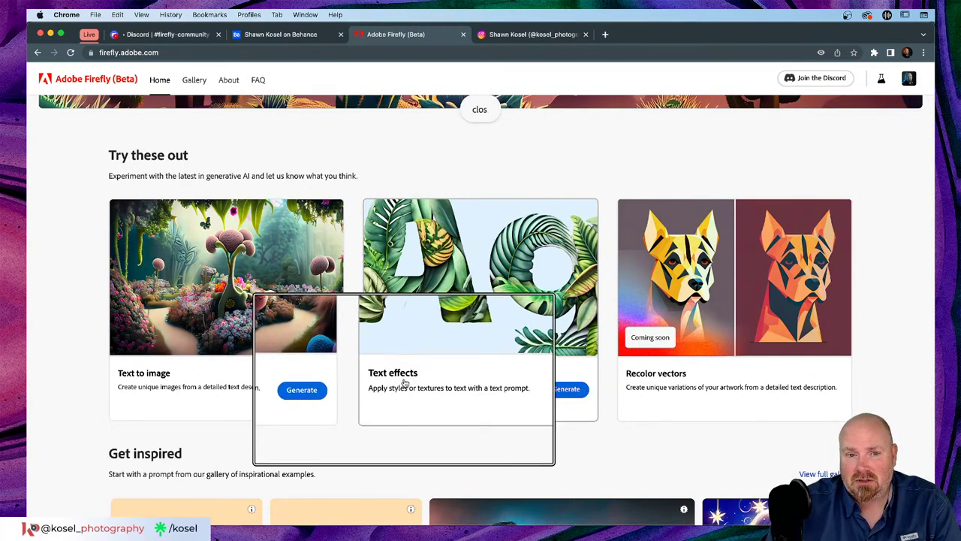
# Open the Text effects generator in Adobe Firefly.
pyautogui.click(565, 389)
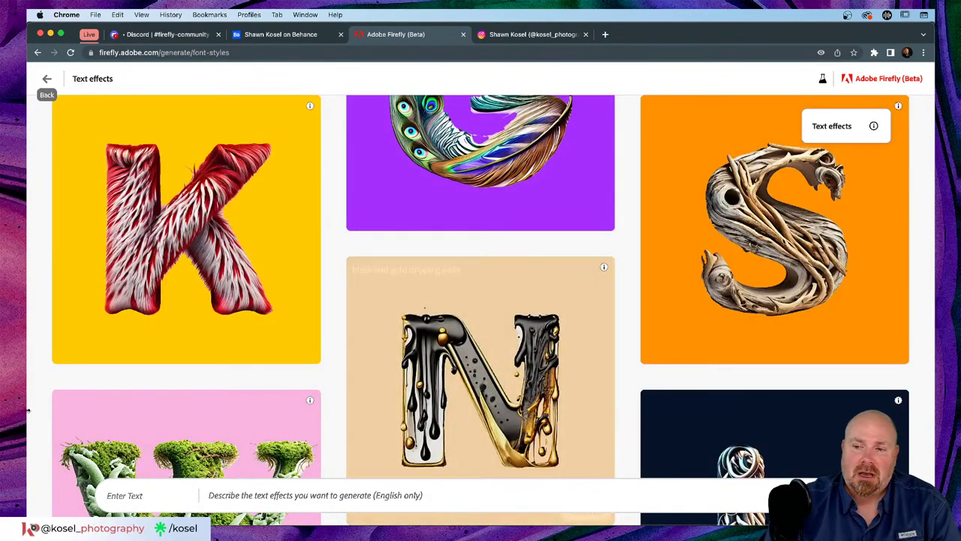
# Generate a text effect for the text "Queen B" using the prompt "Royal, queen, king".
pyautogui.click(114, 493)
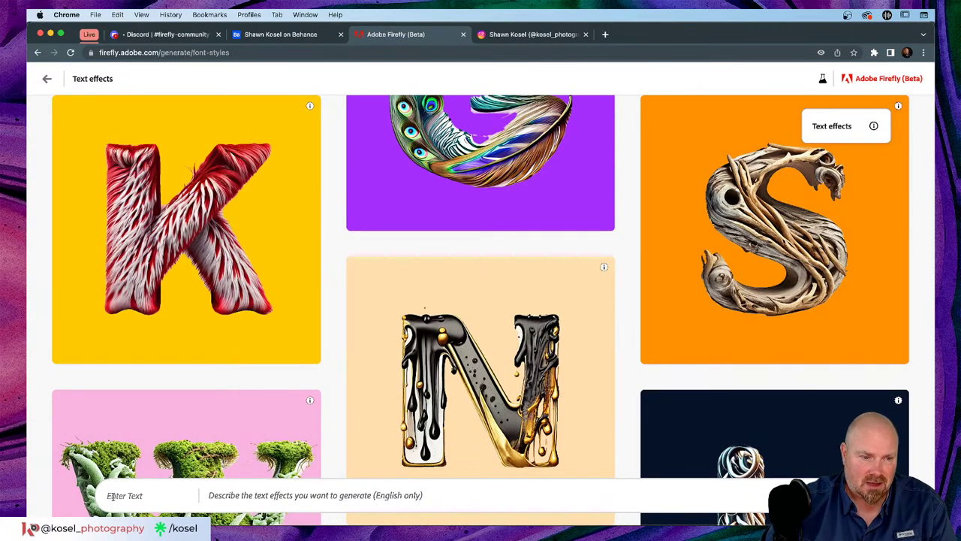
pyautogui.write('Queen ')
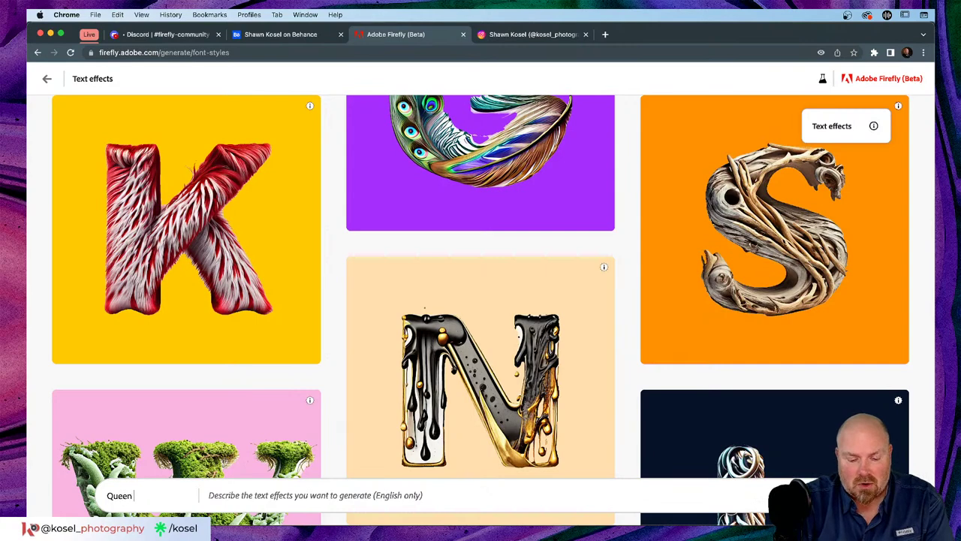
pyautogui.write('B')
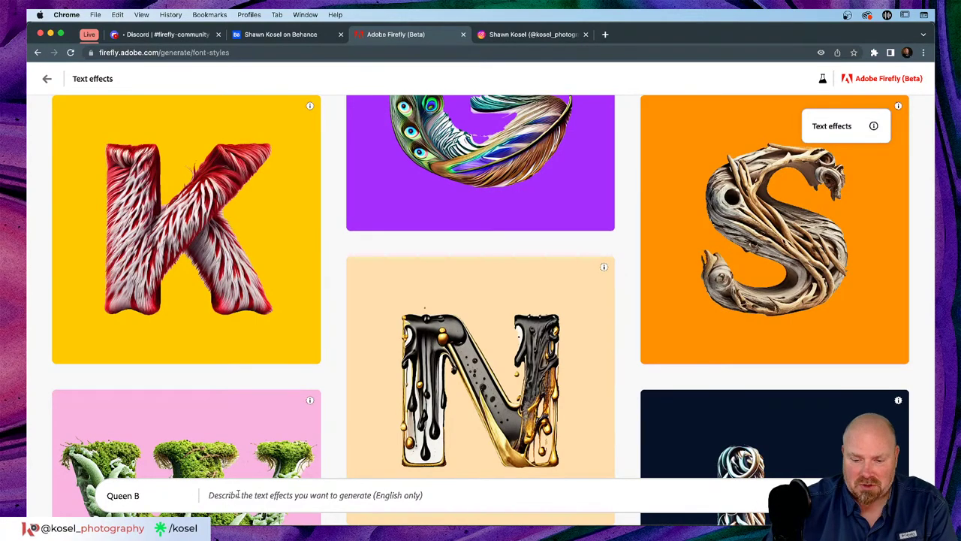
pyautogui.click(238, 494)
pyautogui.write('Royal')
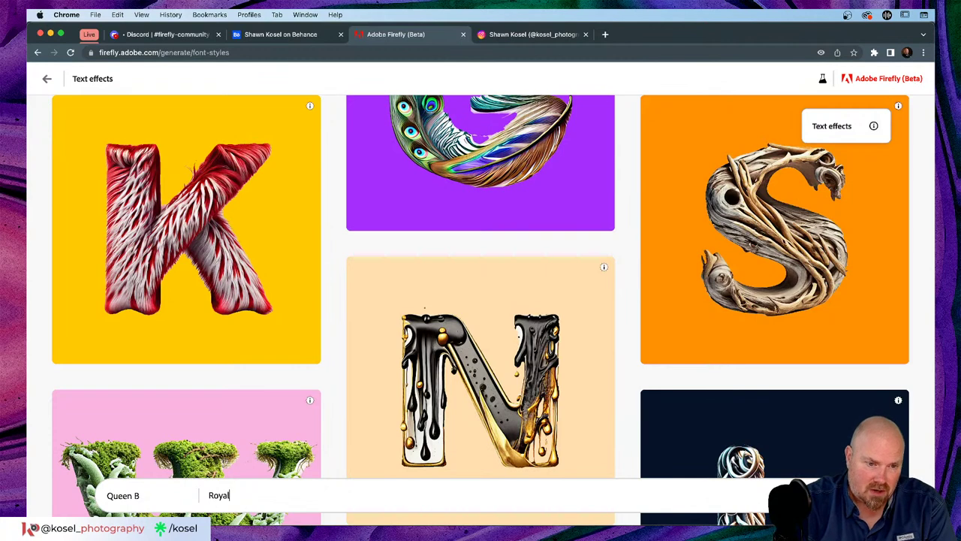
pyautogui.write(', ')
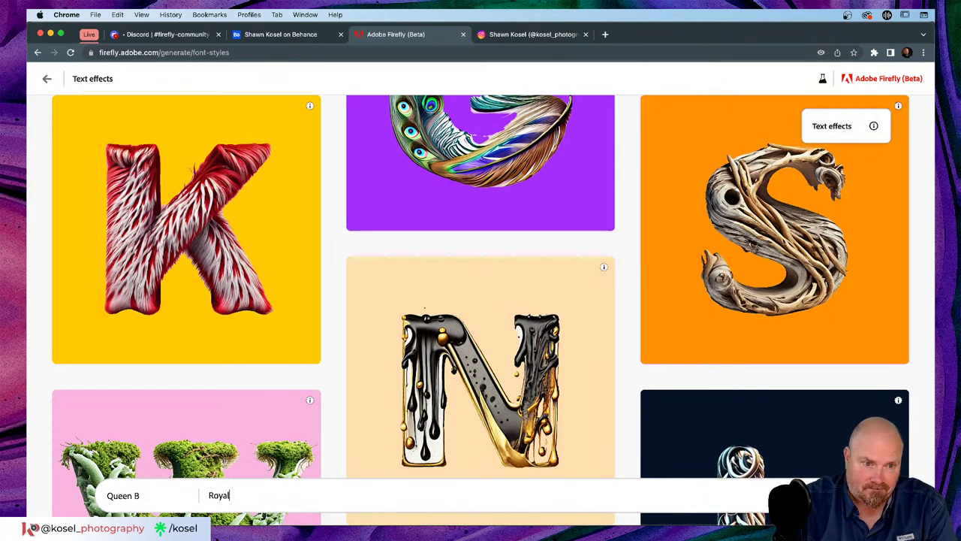
pyautogui.write('queen ')
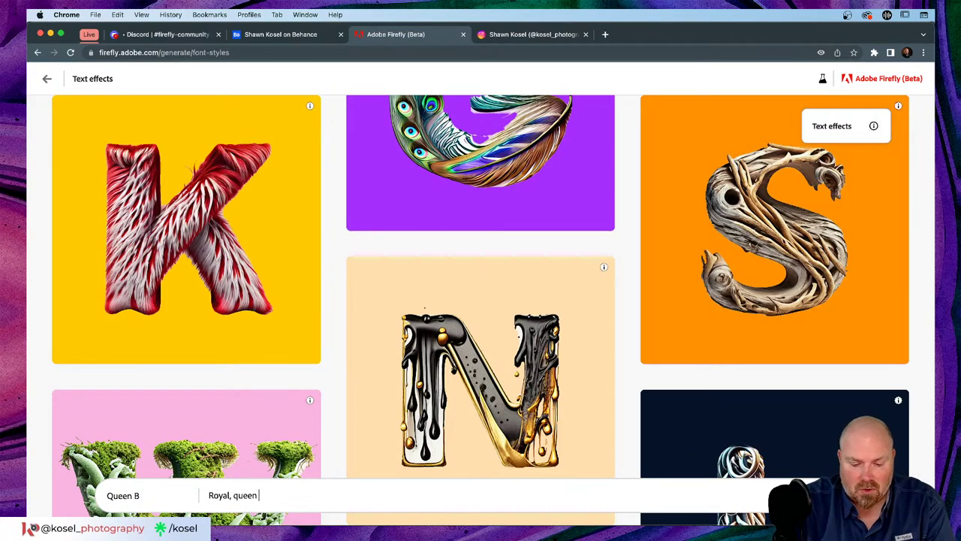
pyautogui.write(',')
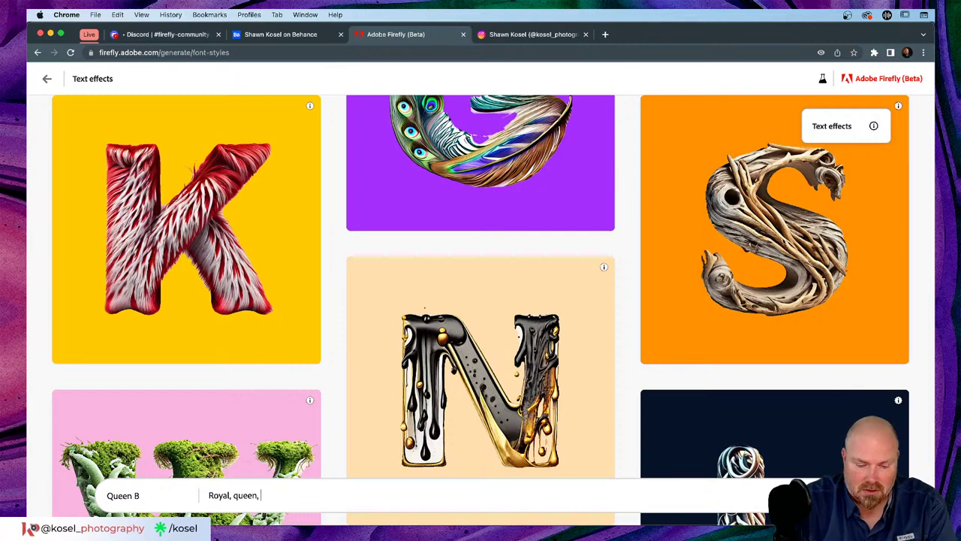
pyautogui.write('kin')
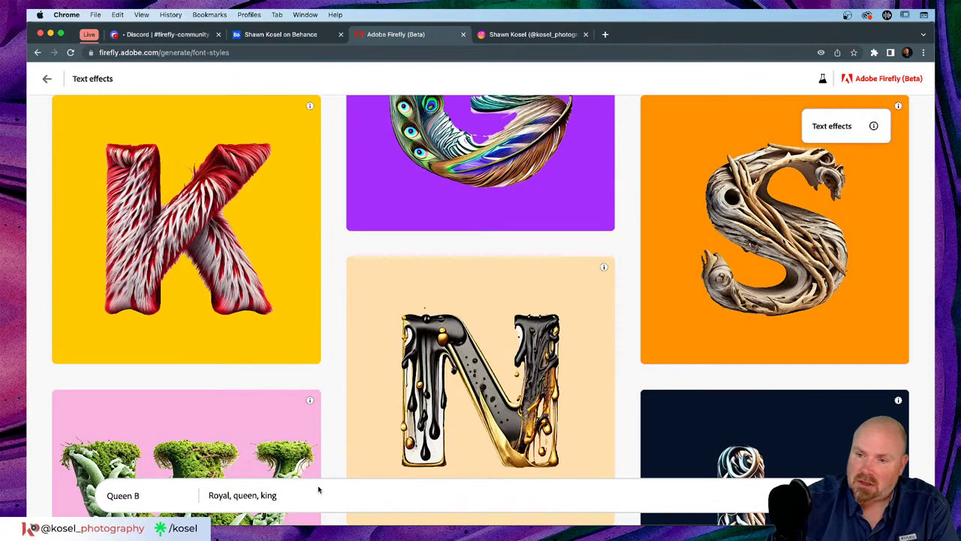
pyautogui.write('g')
pyautogui.press('Return')
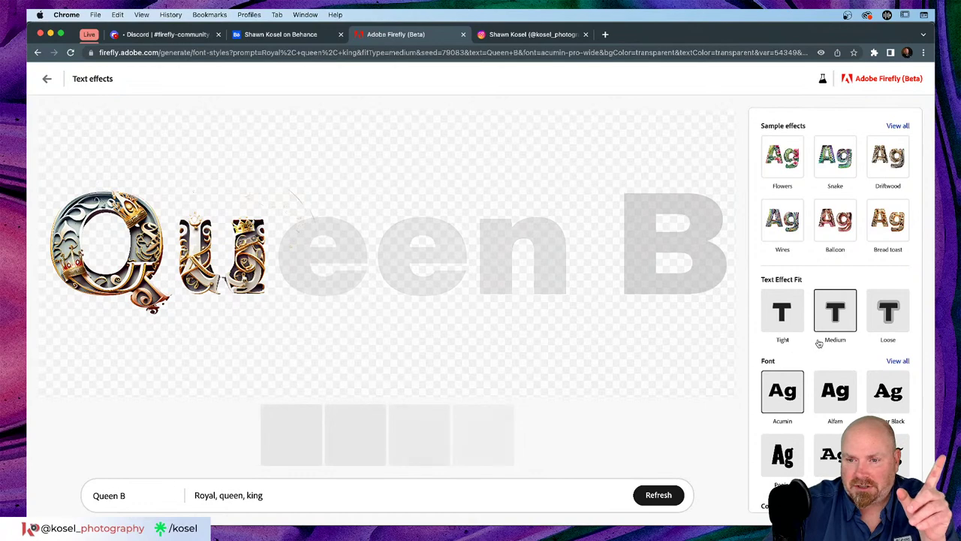
# Set the text effect's font to Sanvito and its background color to black, trying purple in between.
pyautogui.scroll(-3, 819, 344)
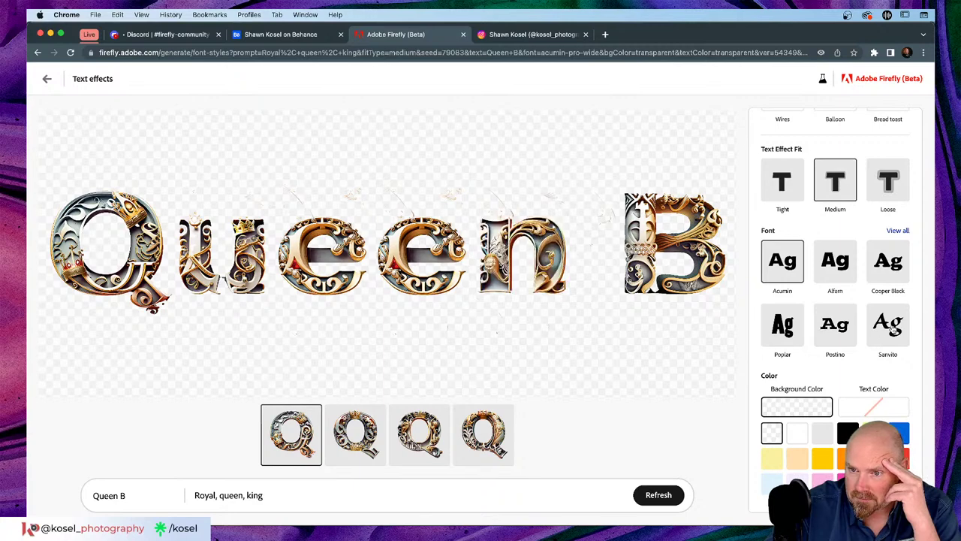
pyautogui.click(890, 325)
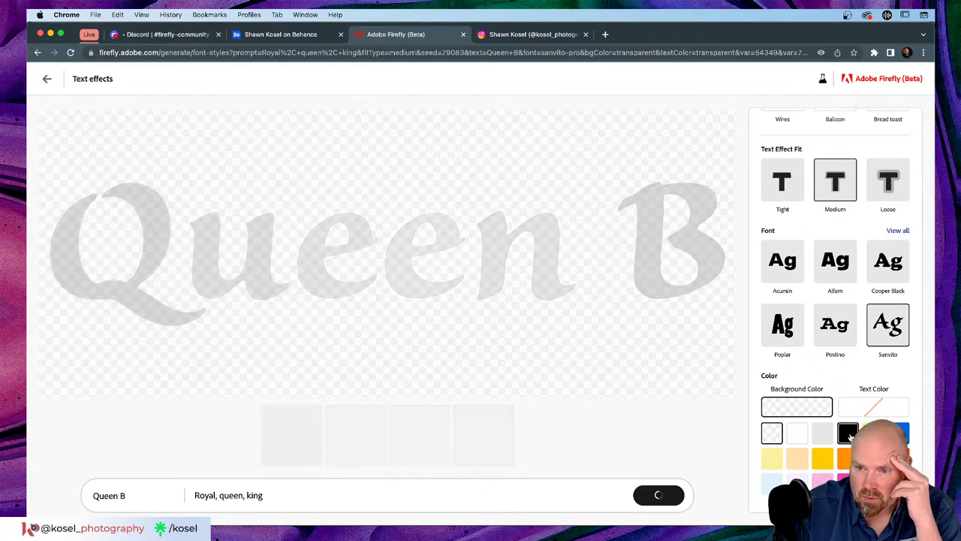
pyautogui.click(848, 433)
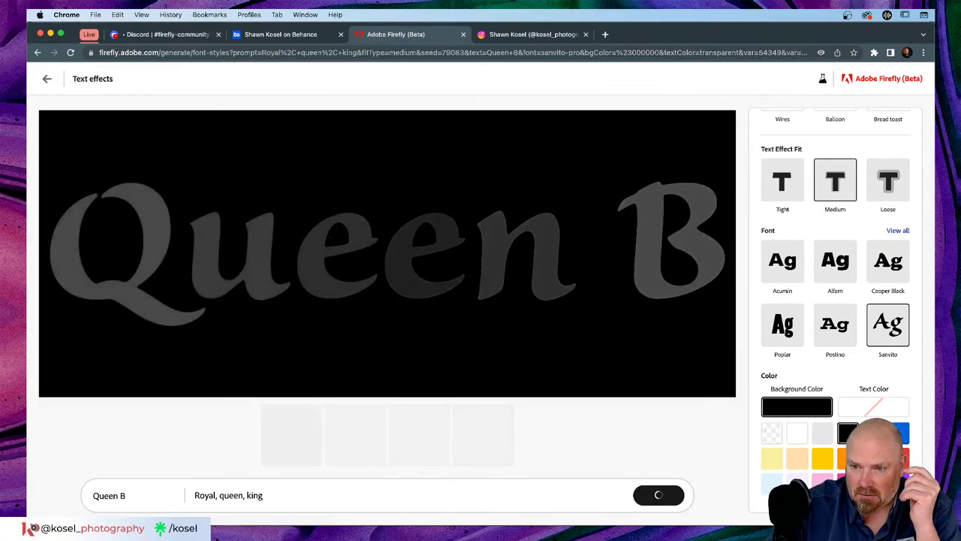
pyautogui.click(873, 433)
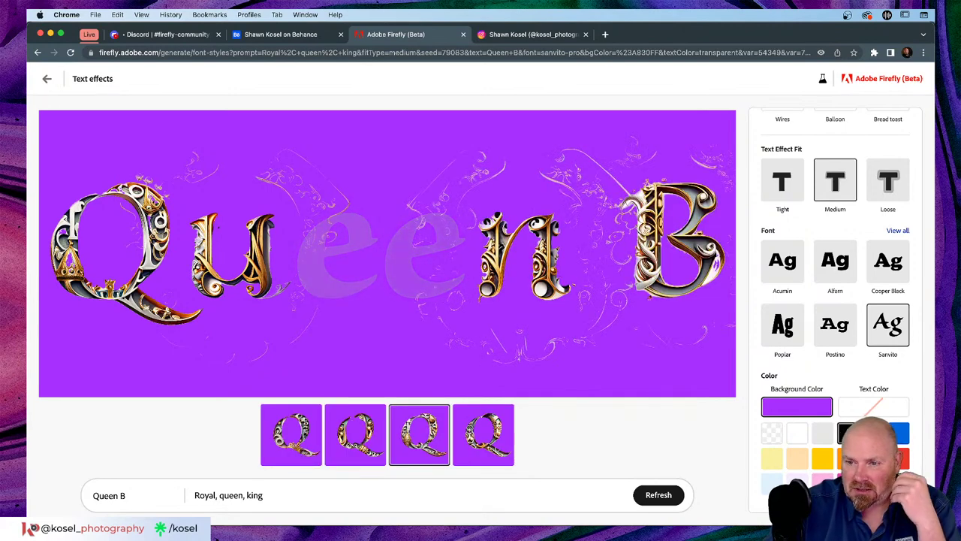
pyautogui.click(846, 433)
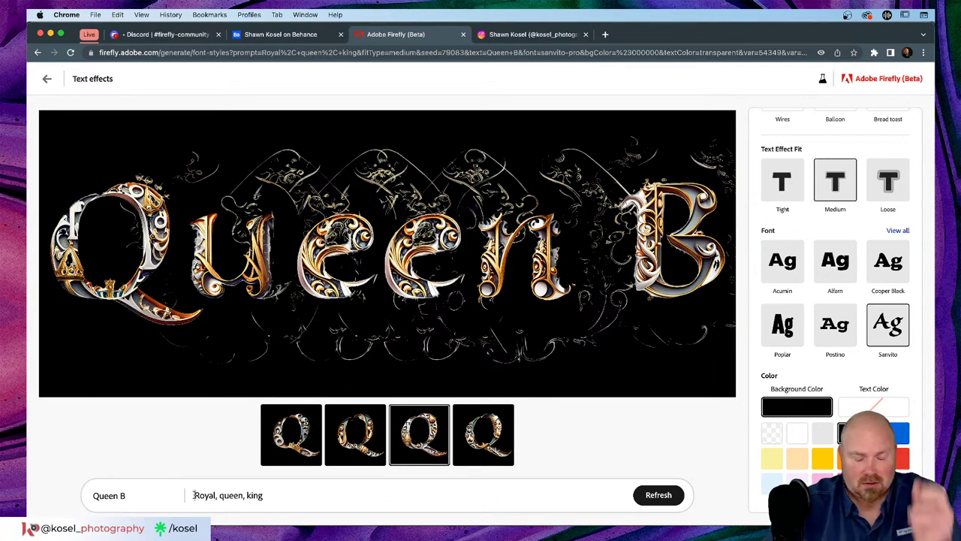
# Add "crown, " to the beginning of the effect prompt and regenerate the lettering.
pyautogui.click(194, 494)
pyautogui.write('crown')
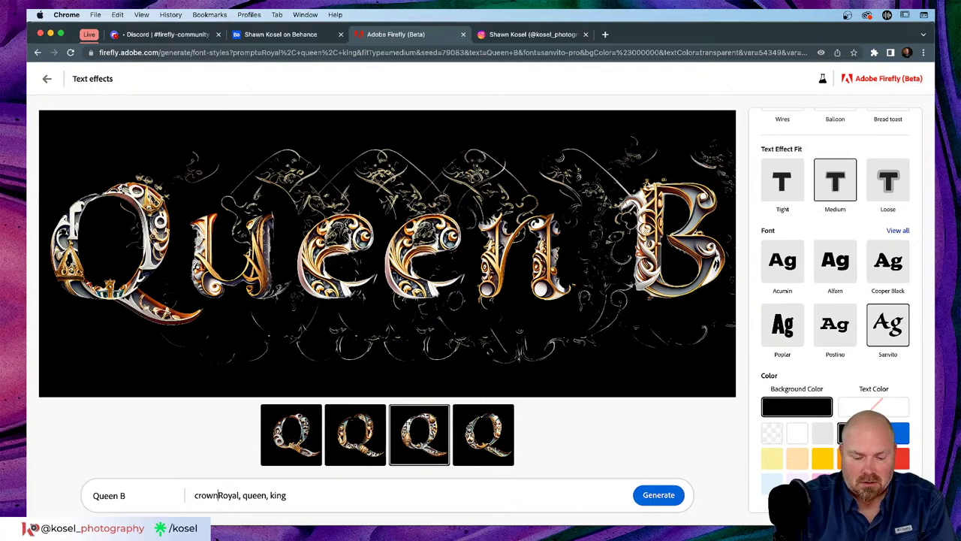
pyautogui.write(',')
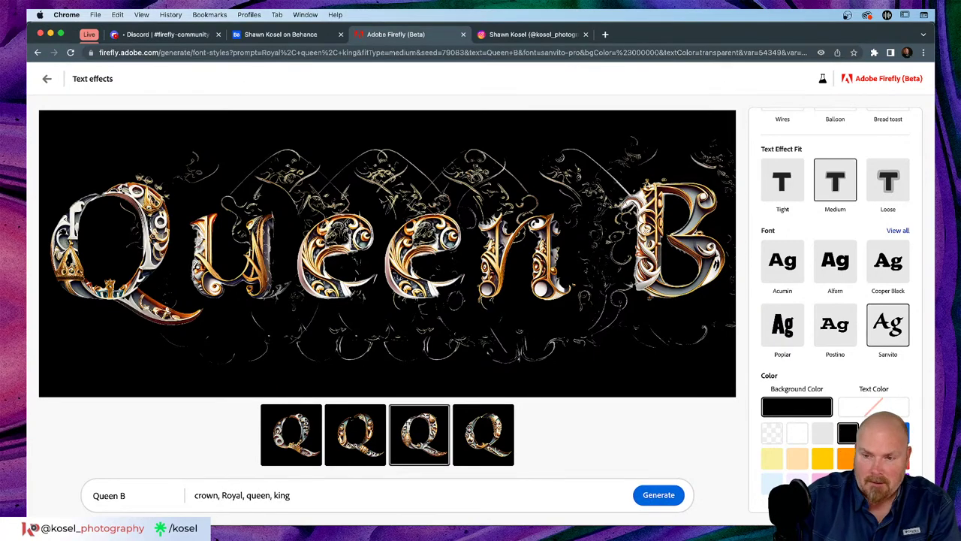
pyautogui.press('Return')
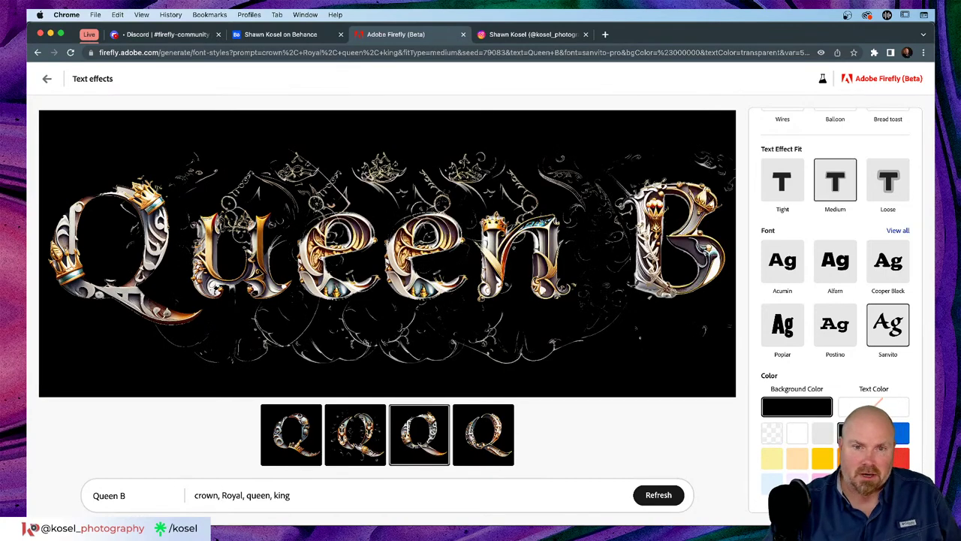
# Append "[outline-strength=20]" to the end of the effect prompt and regenerate the lettering.
pyautogui.moveTo(409, 191)
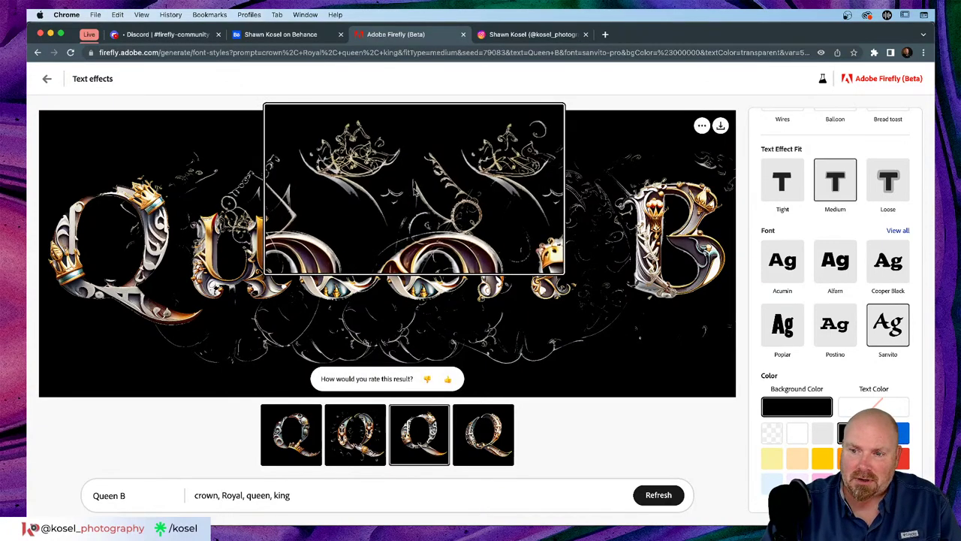
pyautogui.click(319, 500)
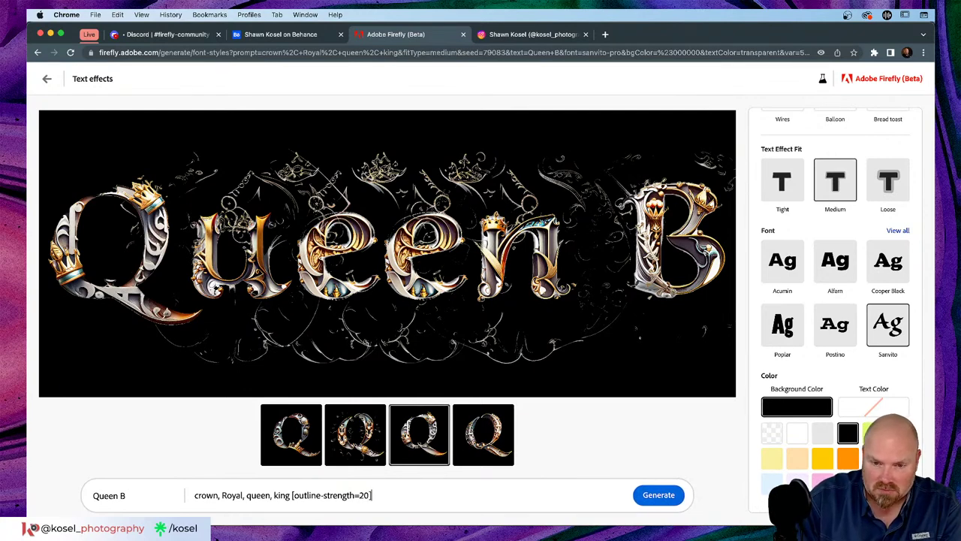
pyautogui.click(649, 499)
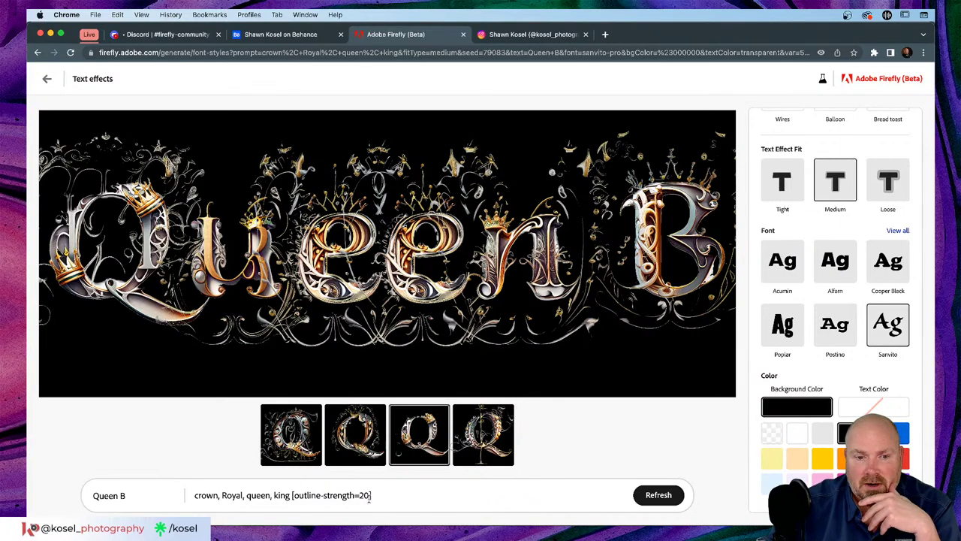
# Change the prompt's outline-strength value to 40 and regenerate the lettering.
pyautogui.press('BackSpace')
pyautogui.write('4')
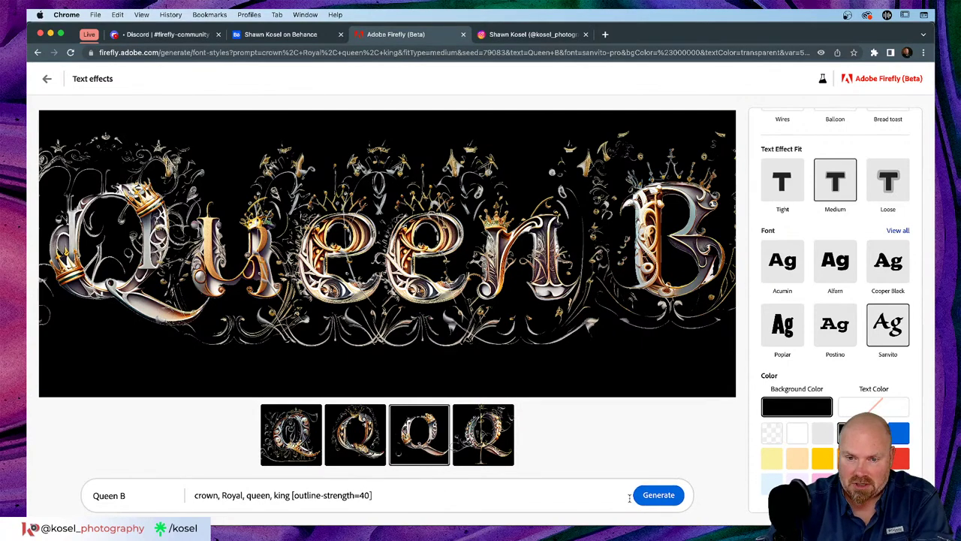
pyautogui.click(656, 494)
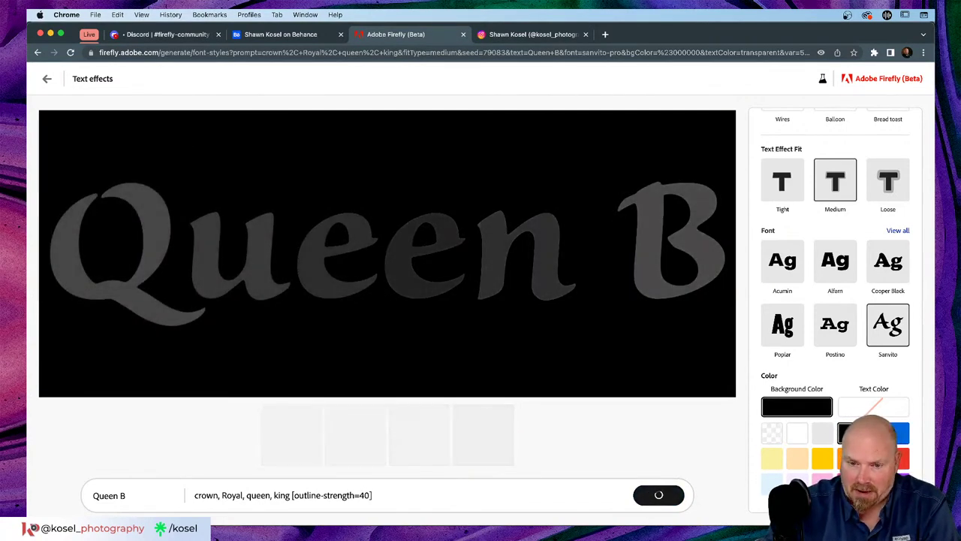
# Switch to Photoshop and create a new document 1920 pixels wide and 1080 pixels high.
pyautogui.press('super+Tab')
pyautogui.press('super+Tab')
pyautogui.press('super+Tab')
pyautogui.press('super+Tab')
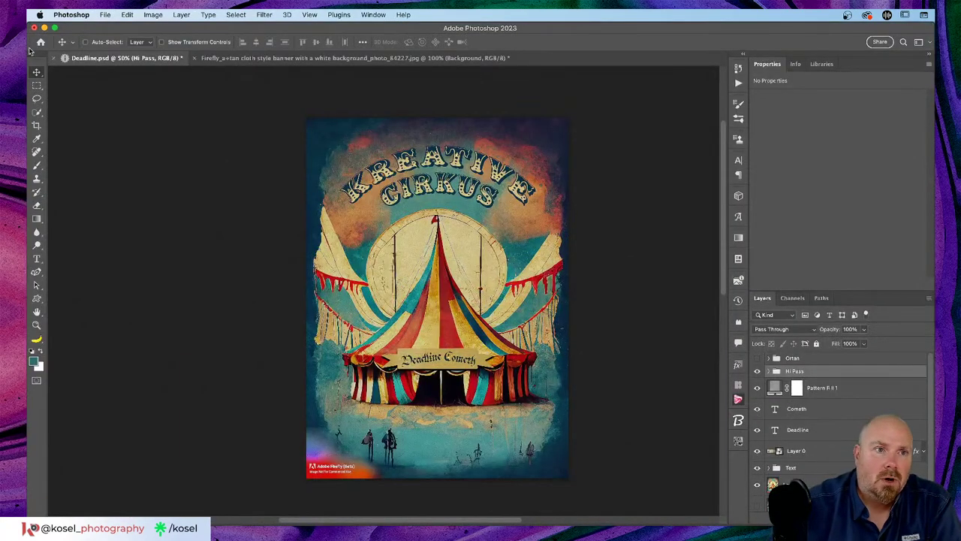
pyautogui.click(72, 14)
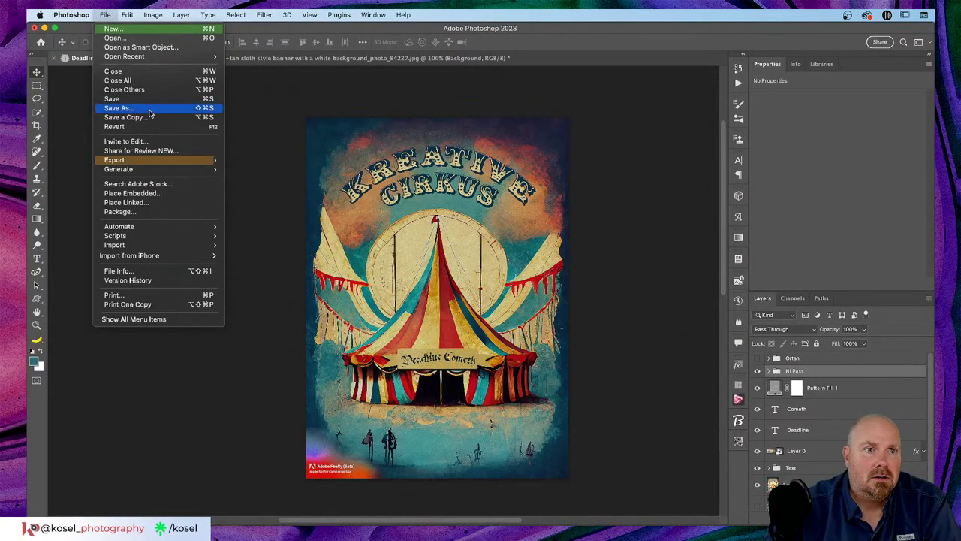
pyautogui.click(111, 29)
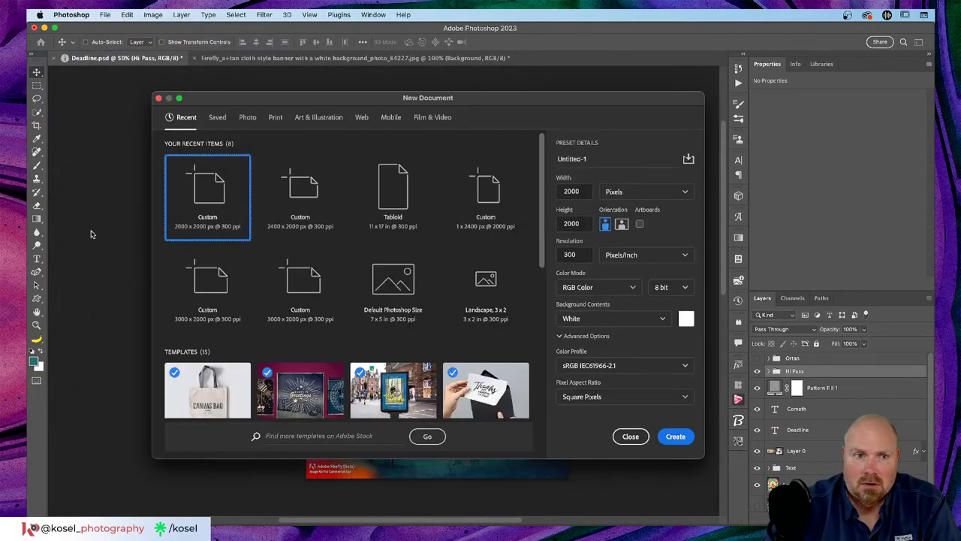
pyautogui.doubleClick(582, 192)
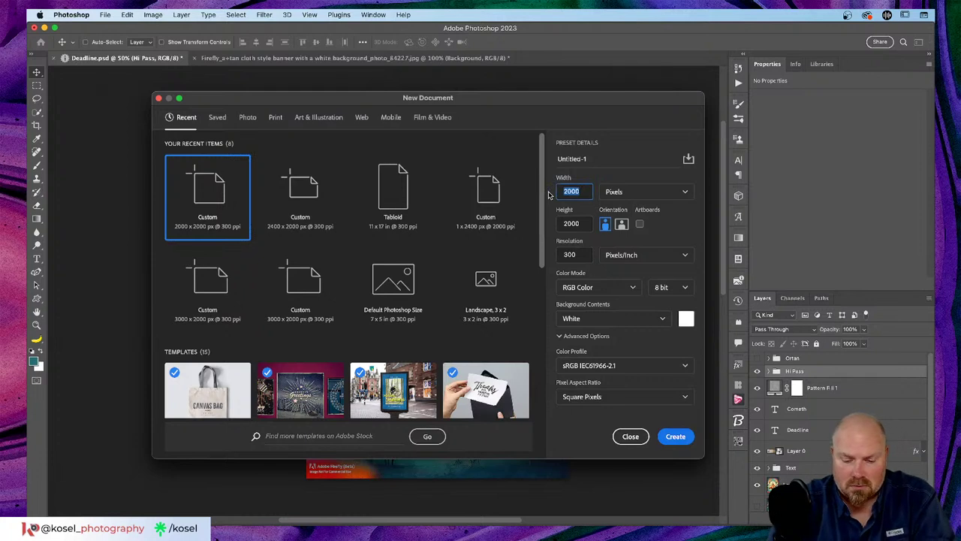
pyautogui.write('19')
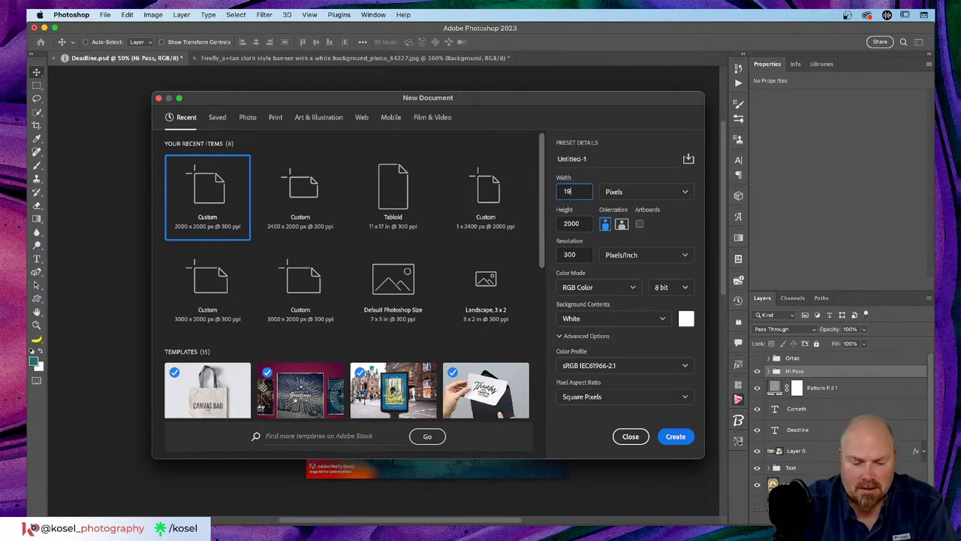
pyautogui.write('20')
pyautogui.doubleClick(583, 223)
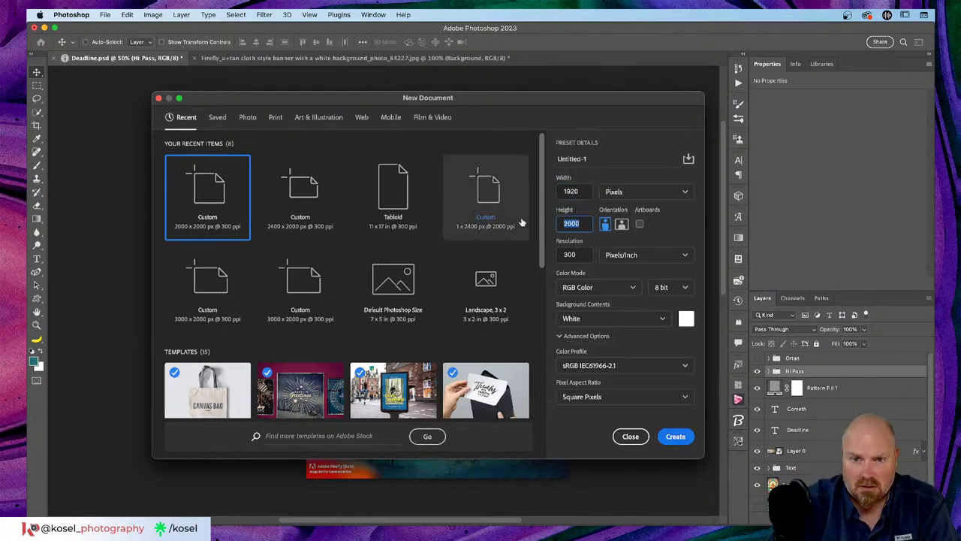
pyautogui.write('1080')
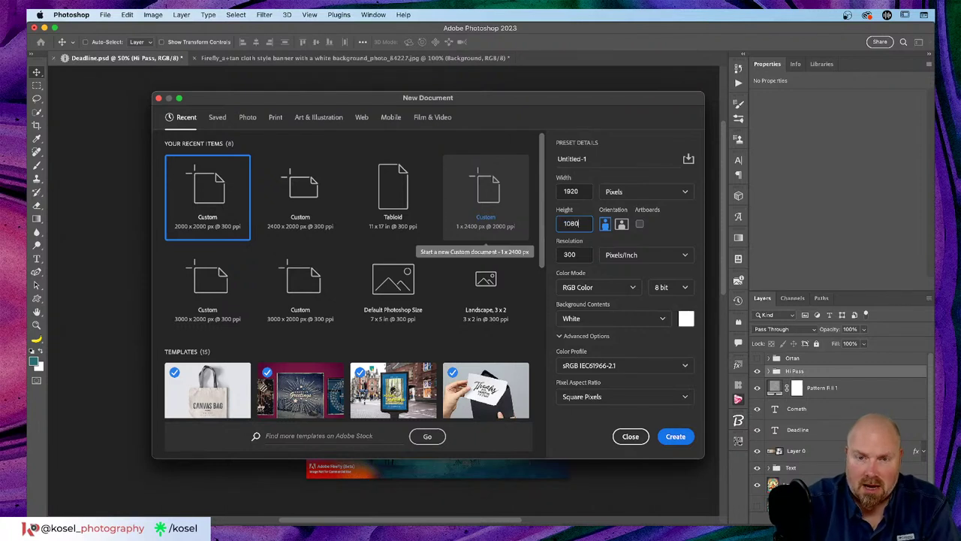
pyautogui.click(674, 438)
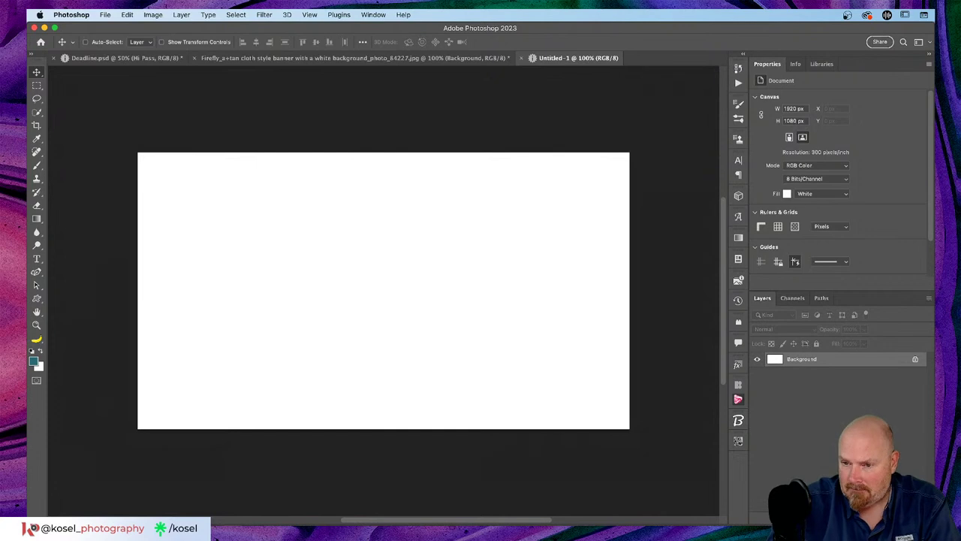
# Undo an added blank layer and add a Solid Color fill layer in purple #771e78 above the background.
pyautogui.press('super+shift+alt+n')
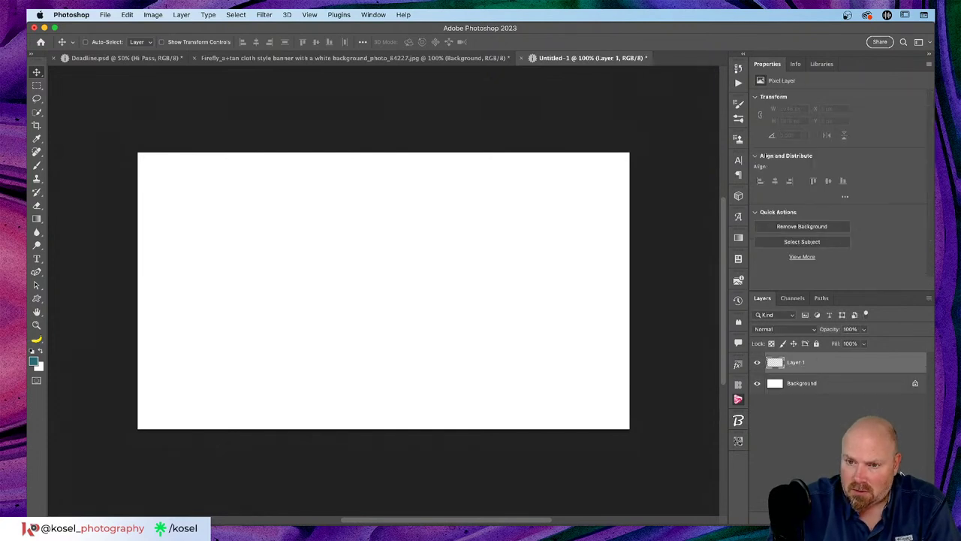
pyautogui.press('super+z')
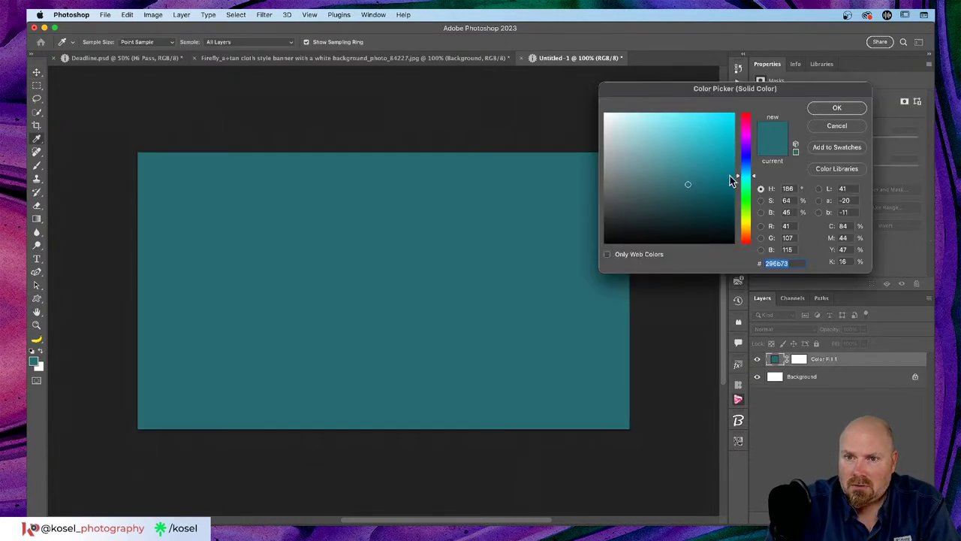
pyautogui.moveTo(737, 173); pyautogui.dragTo(729, 151)
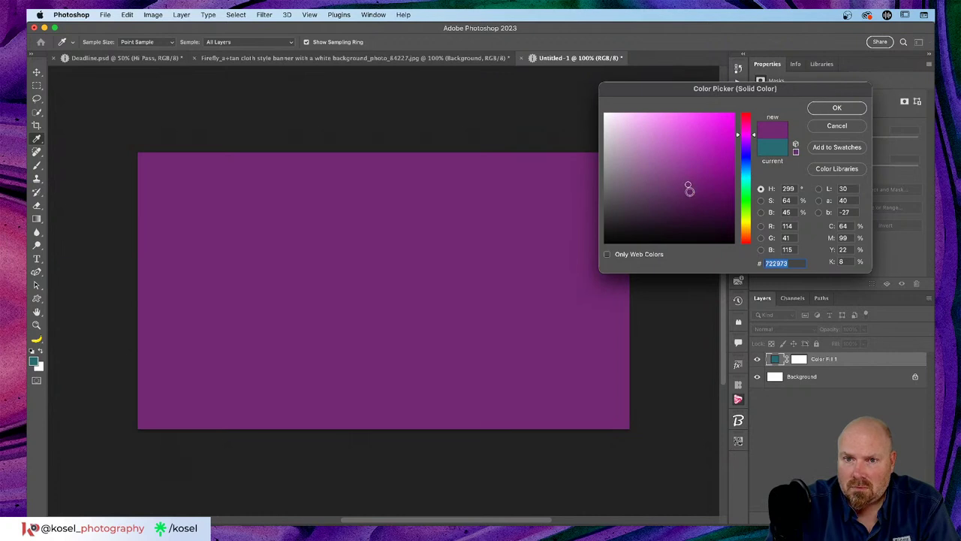
pyautogui.moveTo(690, 179); pyautogui.dragTo(702, 181)
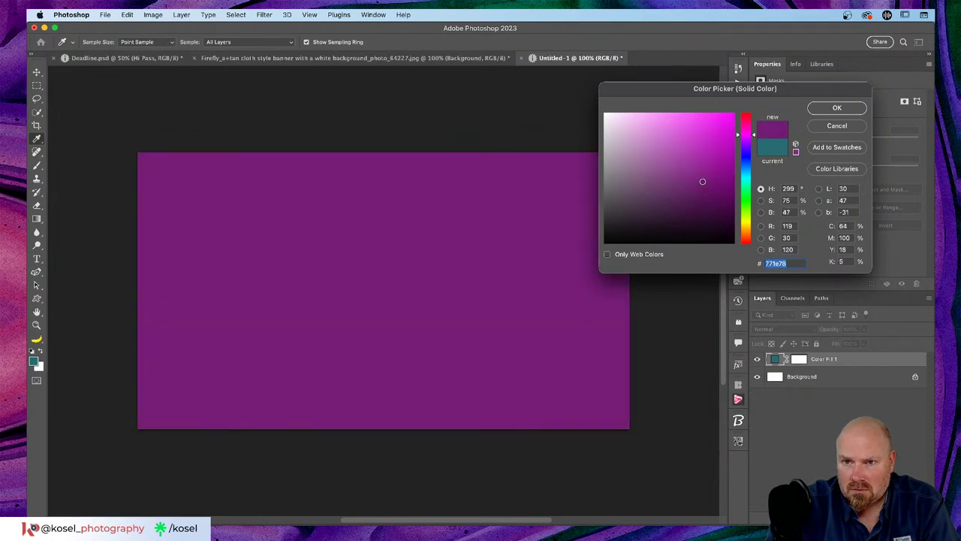
pyautogui.click(833, 108)
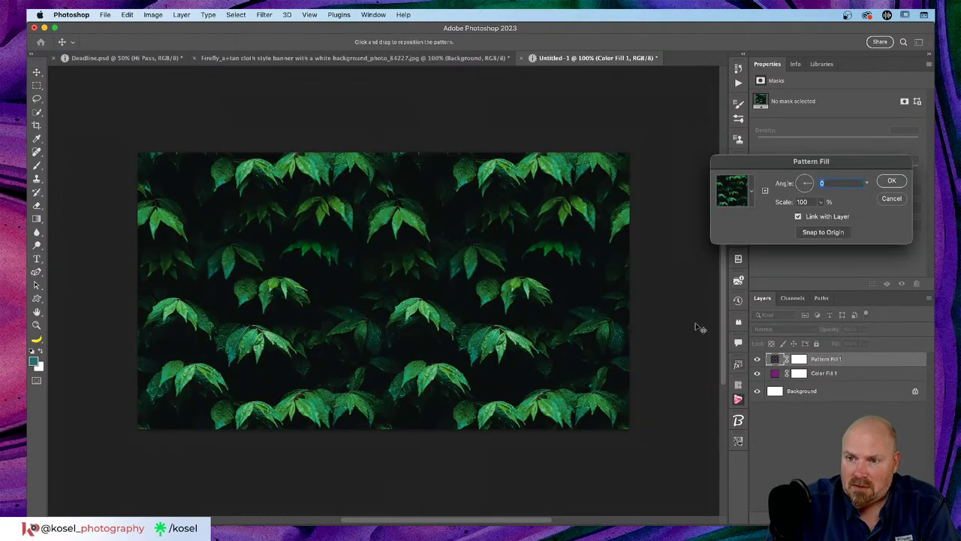
# Try burlap and other textures for the pattern fill, choose the green grass-like pattern, and apply it at 100% scale.
pyautogui.click(753, 192)
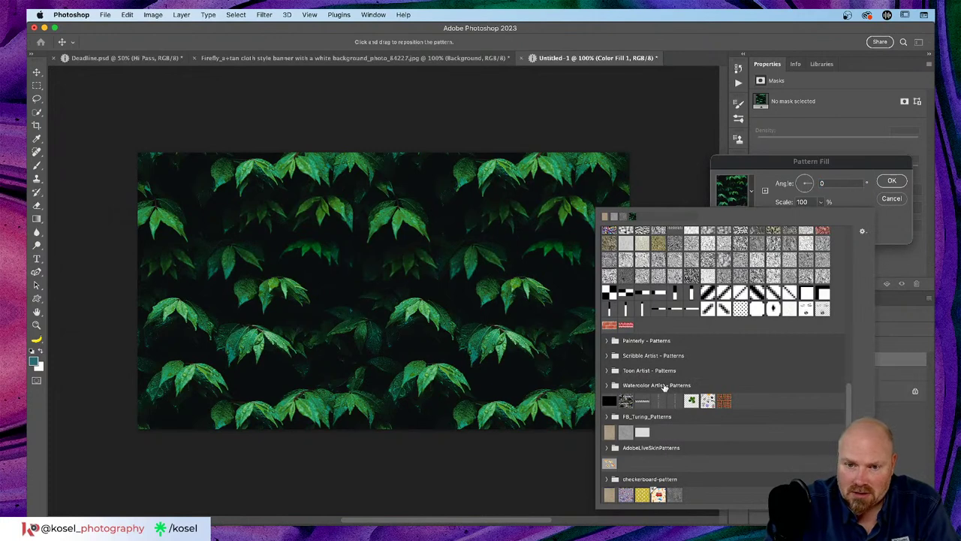
pyautogui.click(610, 434)
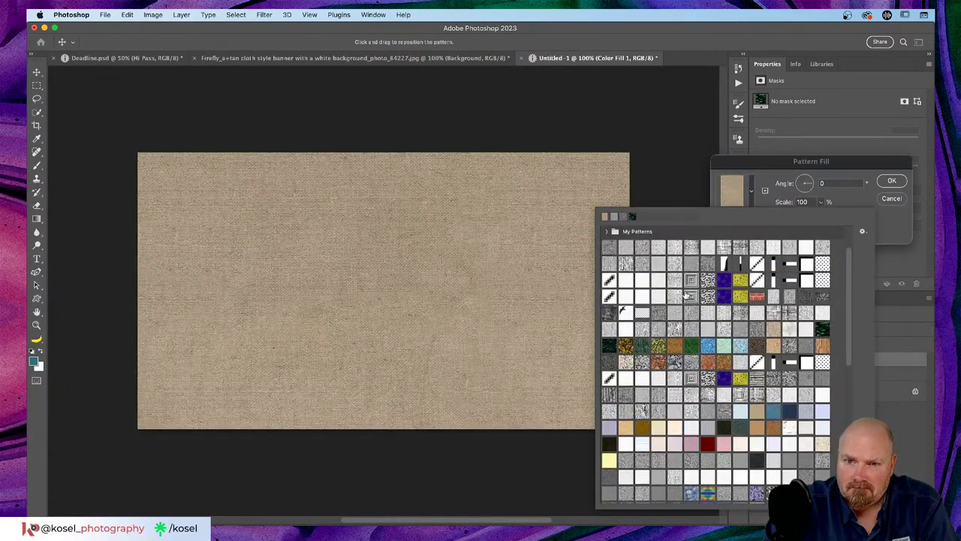
pyautogui.scroll(15, 685, 295)
pyautogui.scroll(-10, 685, 294)
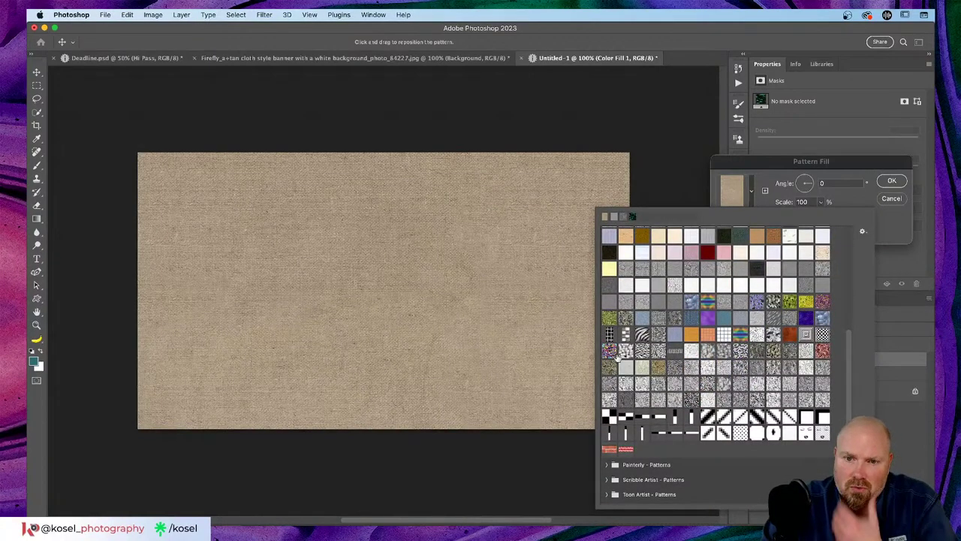
pyautogui.click(610, 318)
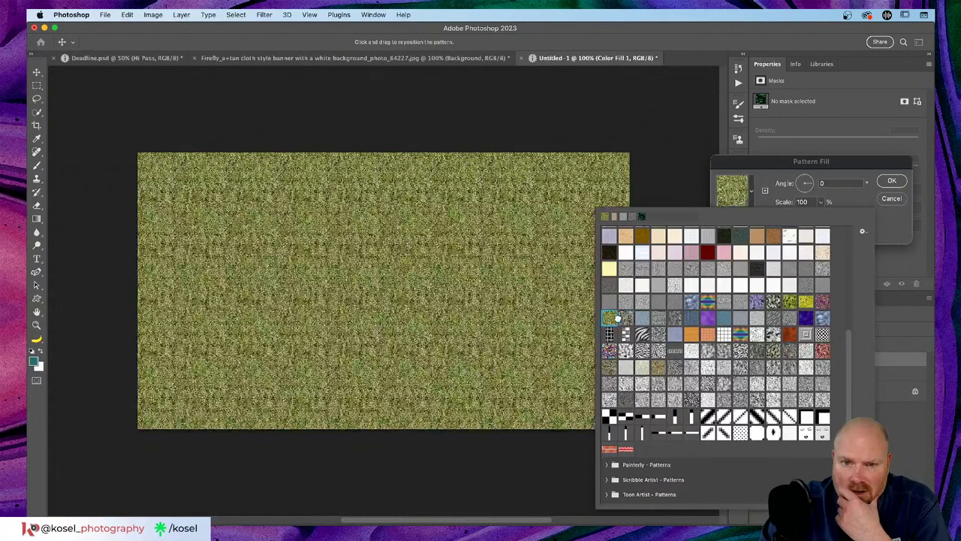
pyautogui.click(625, 317)
pyautogui.click(609, 318)
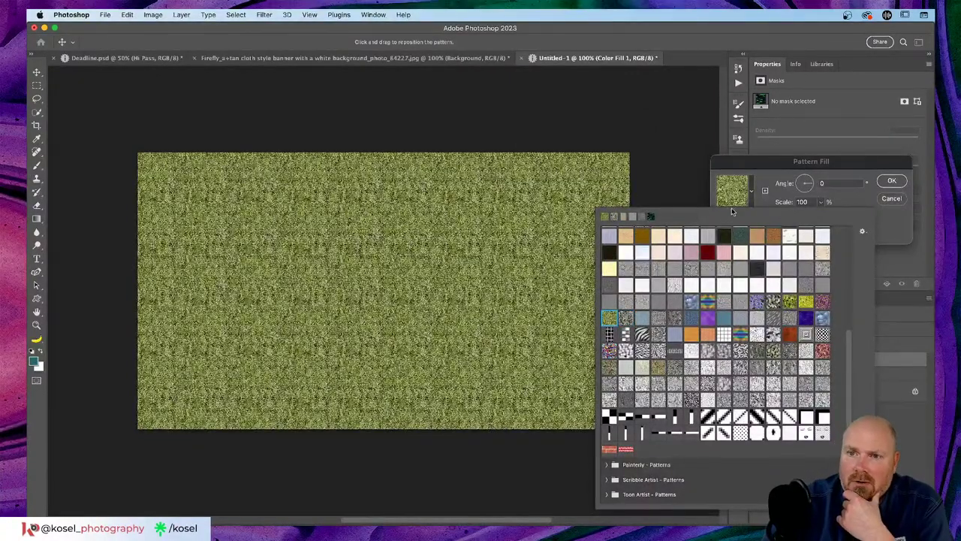
pyautogui.click(815, 162)
pyautogui.click(891, 181)
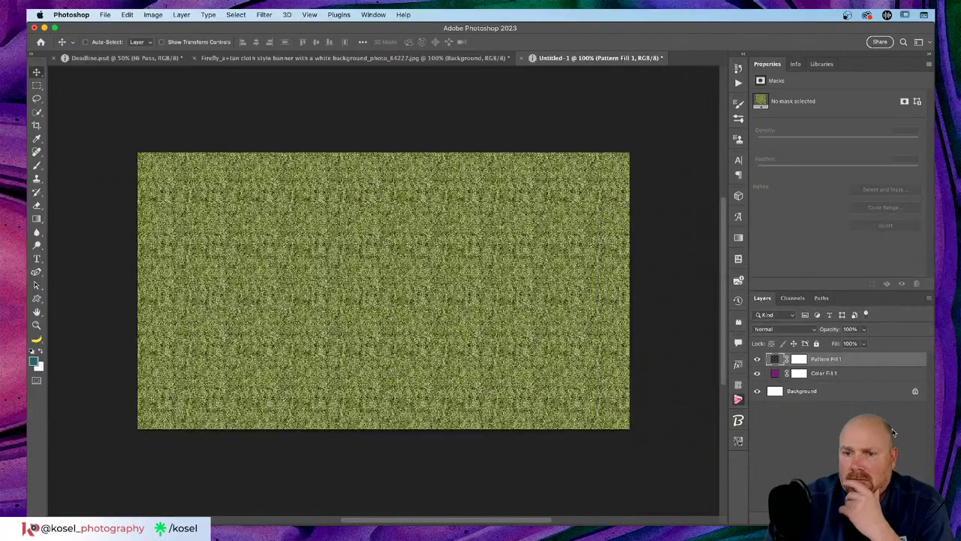
# Move the pattern fill layer below the purple color fill and set the color fill's blend mode to Multiply.
pyautogui.moveTo(869, 366); pyautogui.dragTo(862, 386)
pyautogui.click(852, 364)
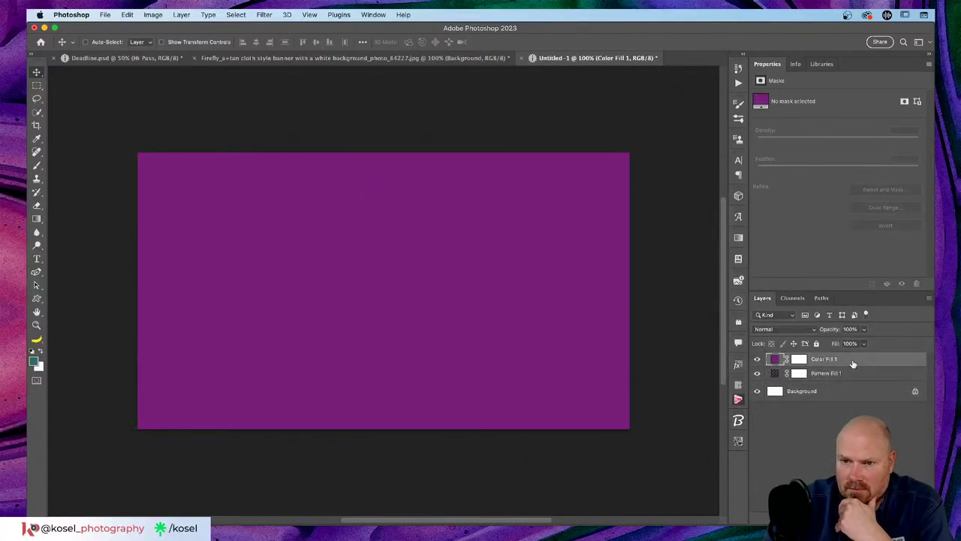
pyautogui.click(803, 328)
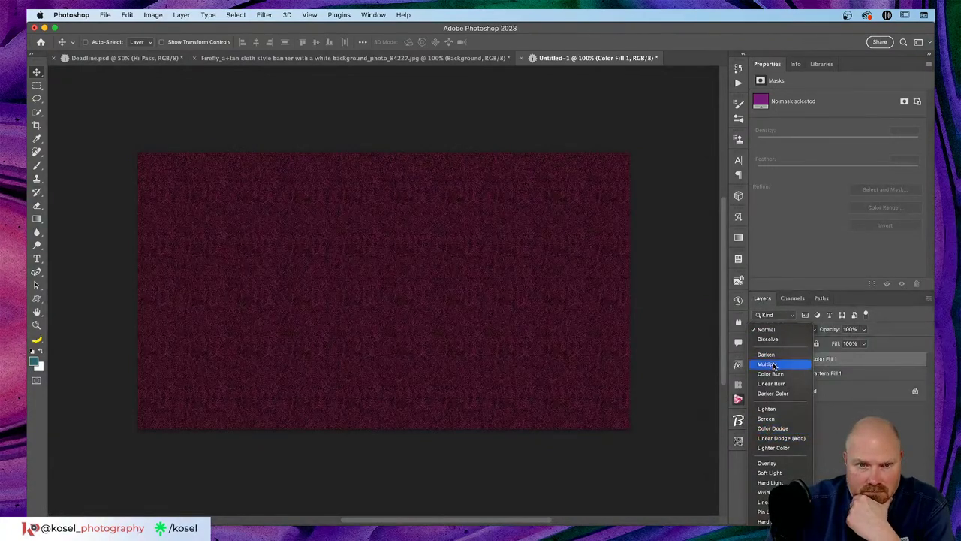
pyautogui.click(773, 364)
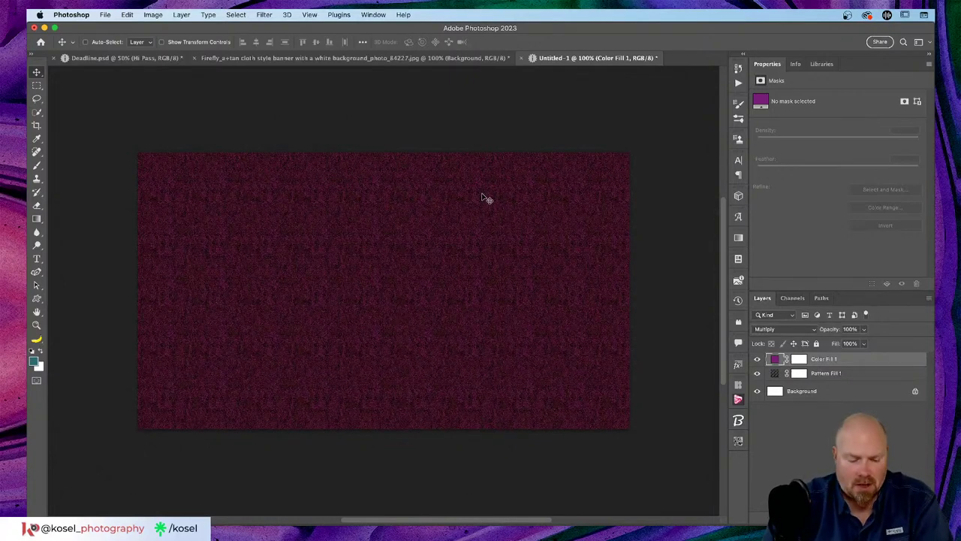
# Try to copy the black-background "Queen B" lettering from Firefly in Chrome and paste it into the Photoshop document.
pyautogui.press('super+Tab')
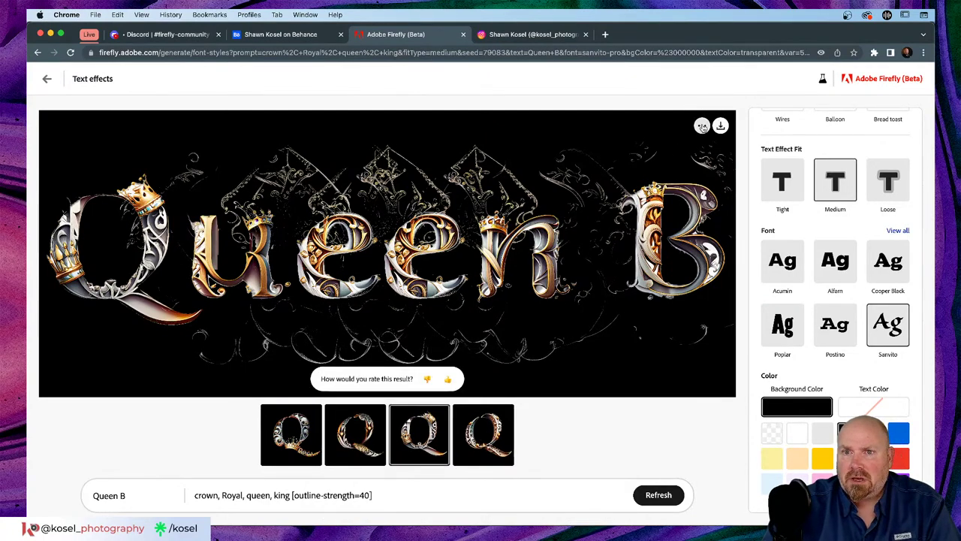
pyautogui.click(701, 125)
pyautogui.click(706, 172)
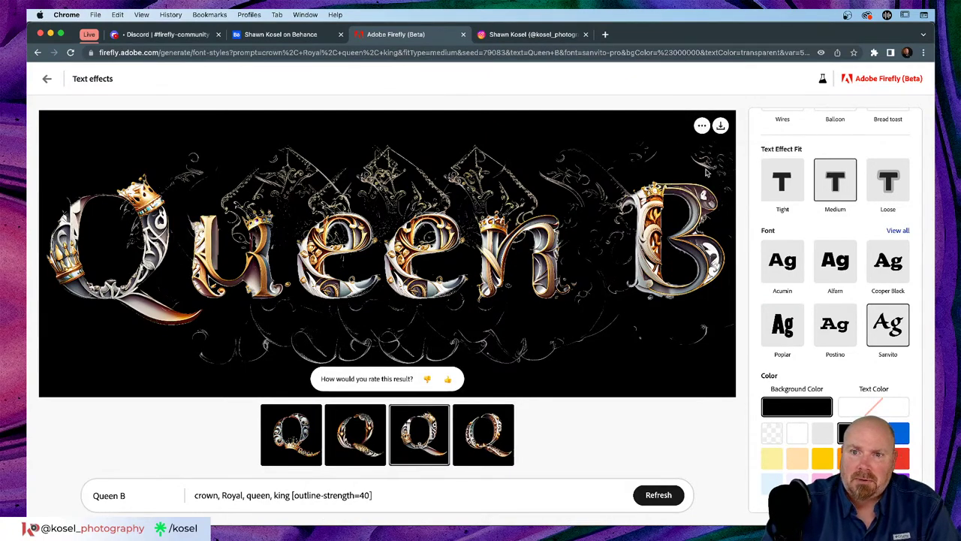
pyautogui.press('super+Tab')
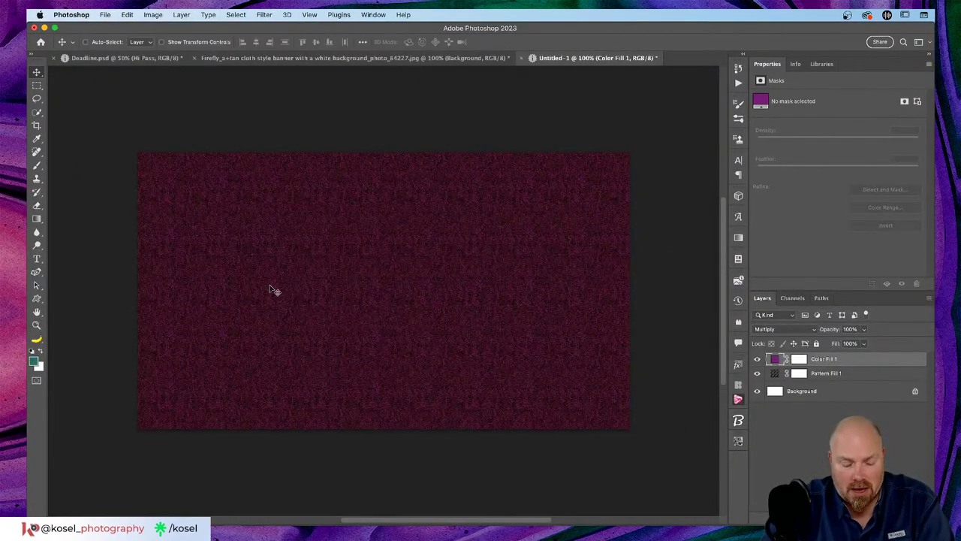
pyautogui.press('super+v')
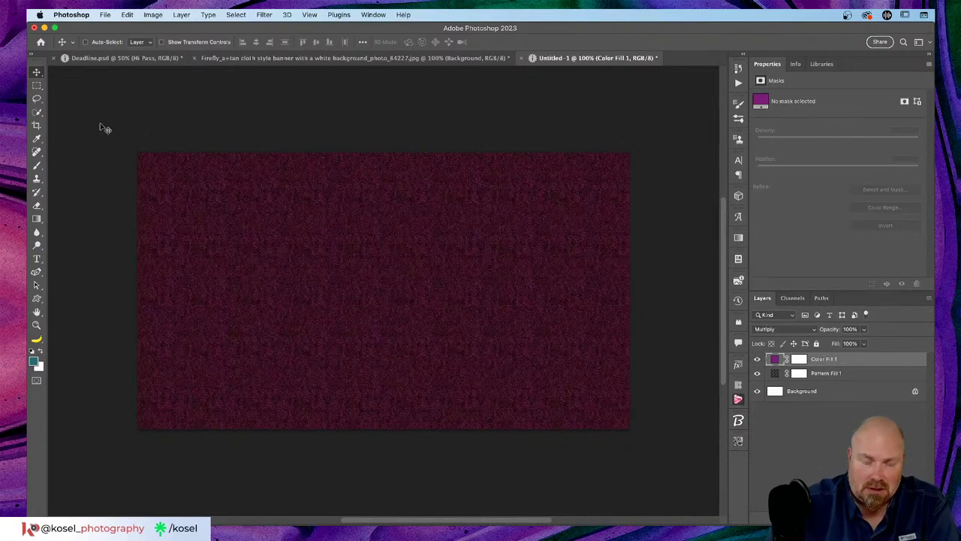
# Switch to Firefly in Chrome and set the lettering's background color to transparent.
pyautogui.press('super')
pyautogui.press('super+Tab')
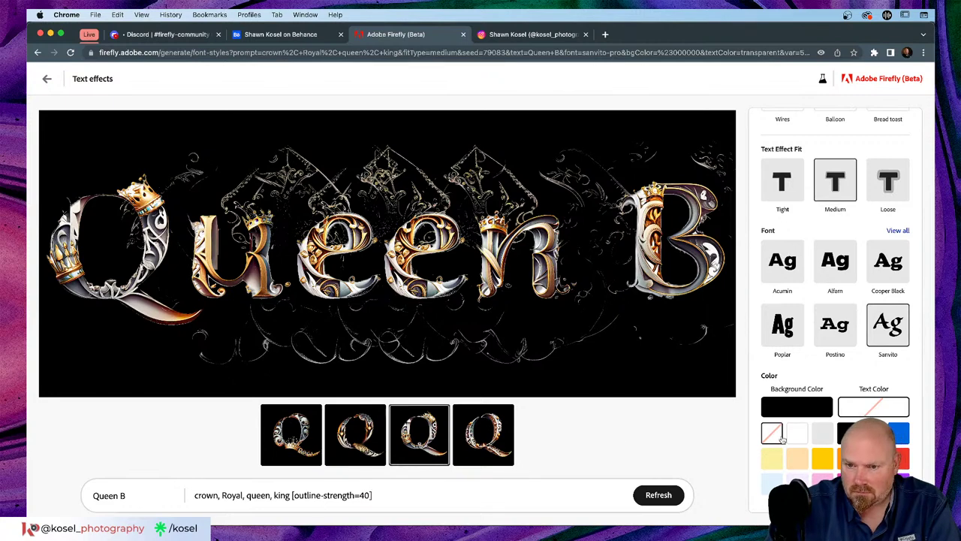
pyautogui.click(786, 409)
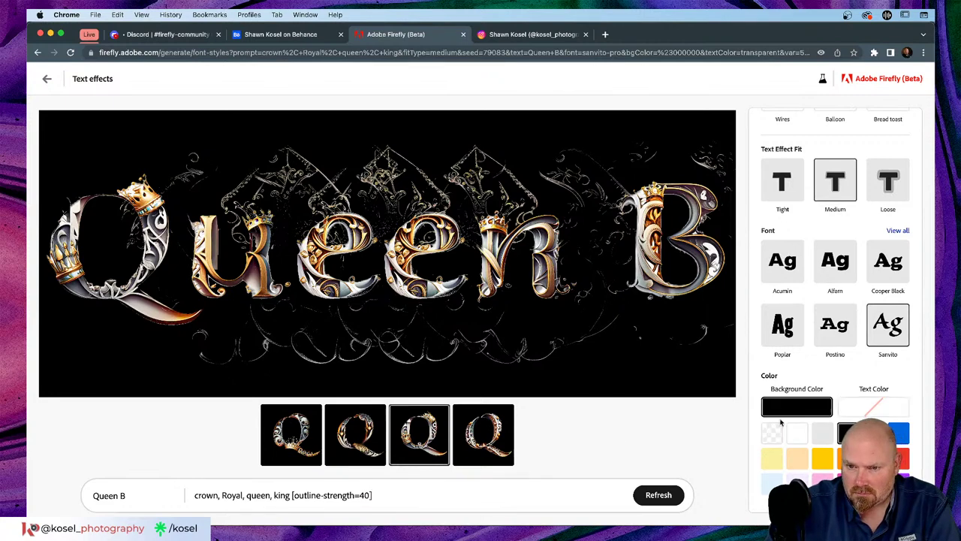
pyautogui.click(773, 430)
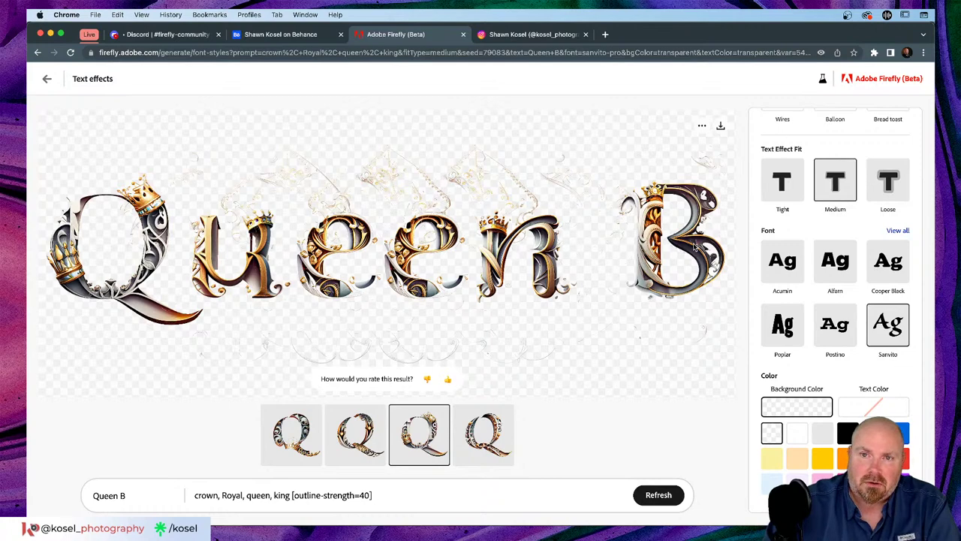
# Copy the transparent "Queen B" lettering to the clipboard and paste it into the Photoshop document above the color fill.
pyautogui.click(702, 125)
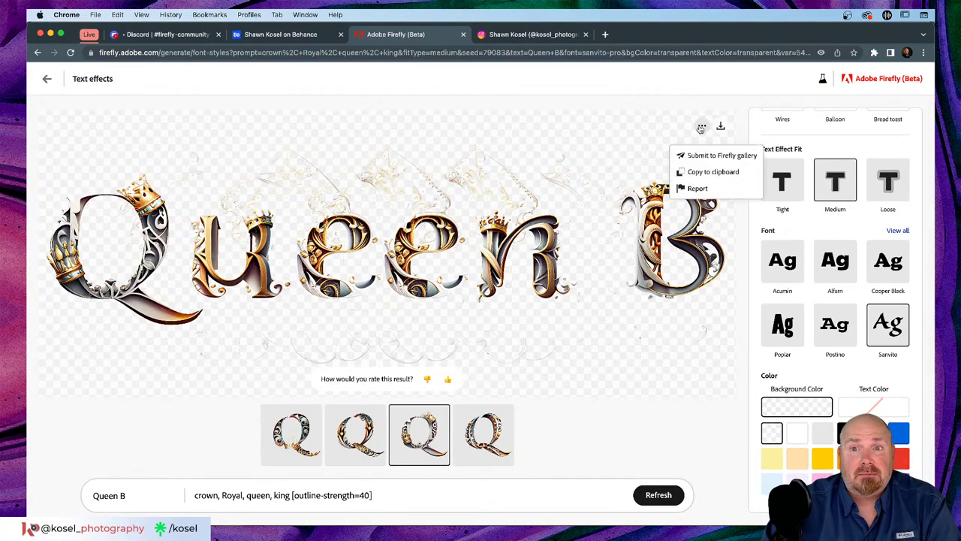
pyautogui.click(700, 174)
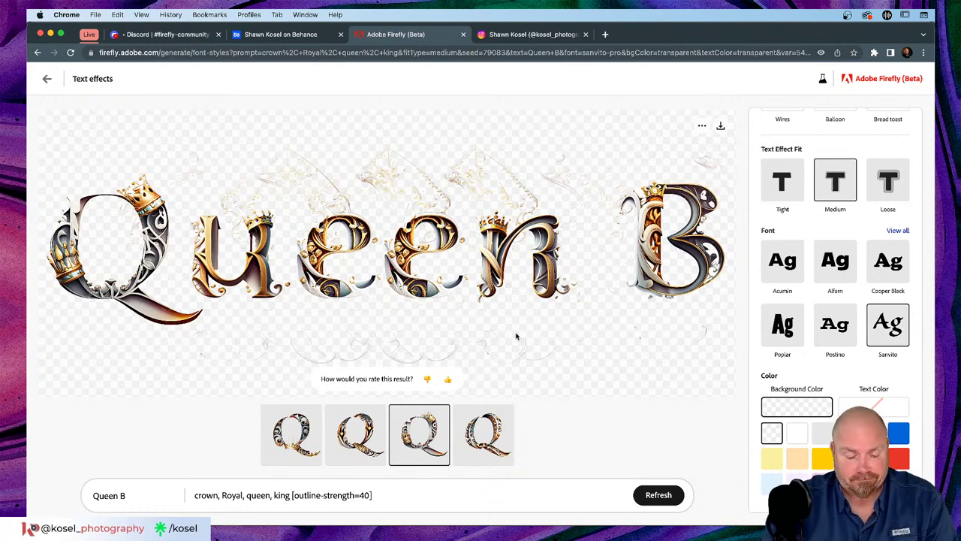
pyautogui.press('super+Tab')
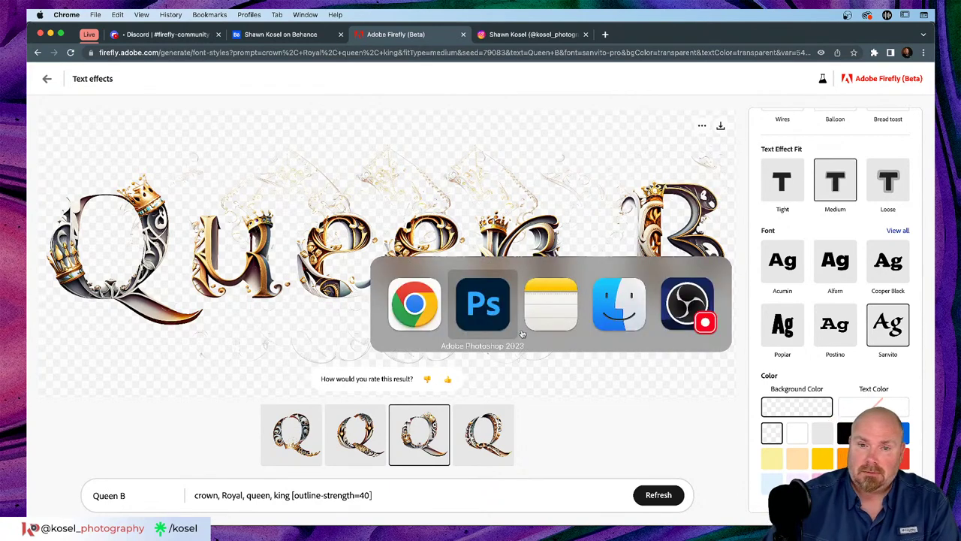
pyautogui.press('super+Tab')
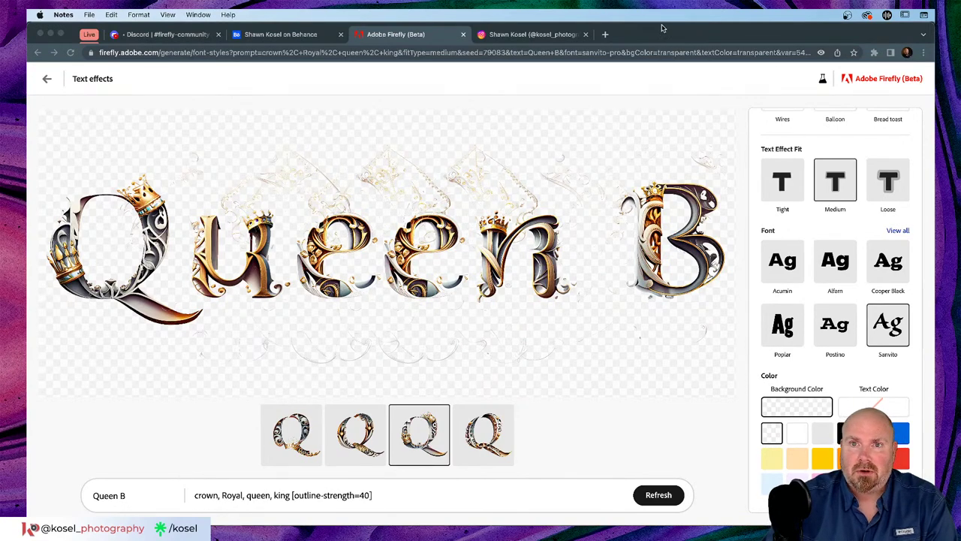
pyautogui.click(531, 164)
pyautogui.press('super+Tab')
pyautogui.press('super+Tab')
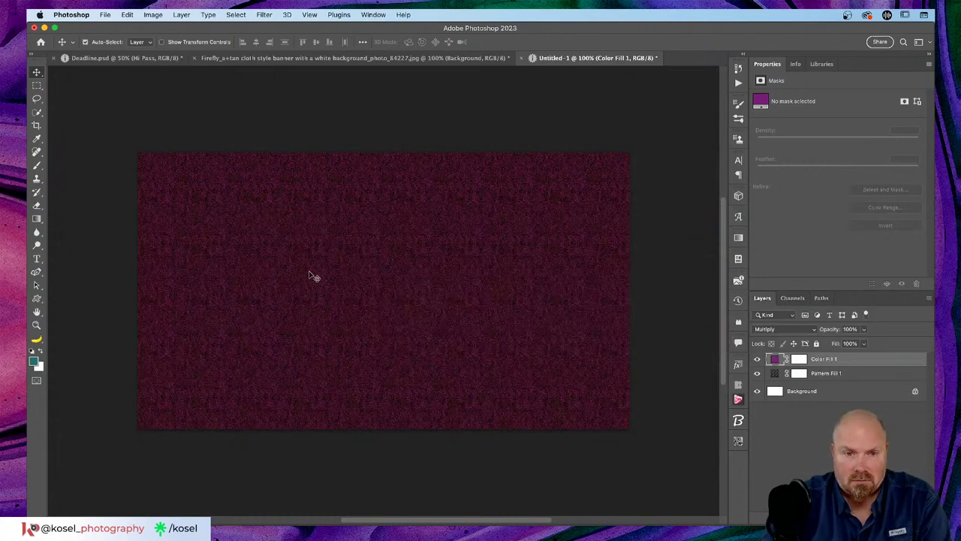
pyautogui.press('super+v')
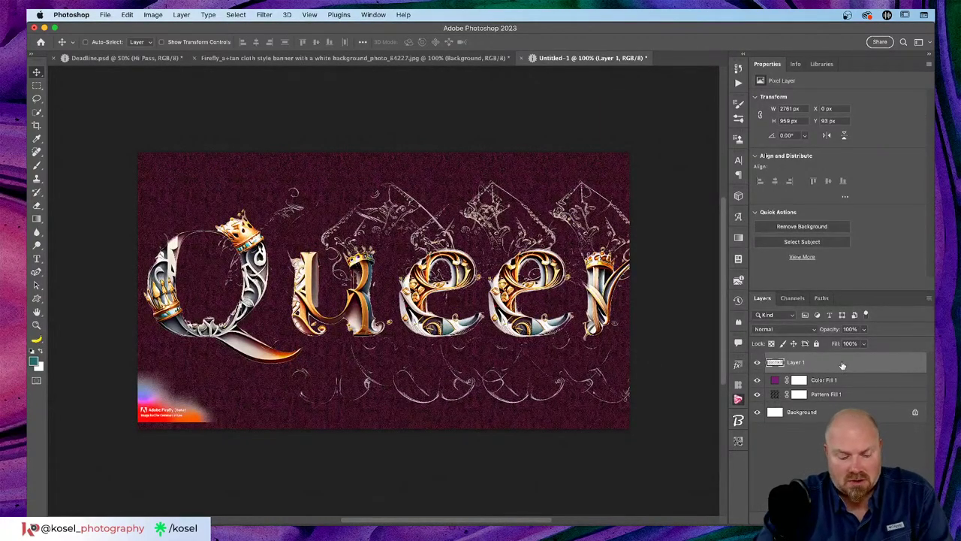
# Convert the pasted lettering layer to a smart object, scale it to about 64%, and center it on the canvas.
pyautogui.press('super+shift+s')
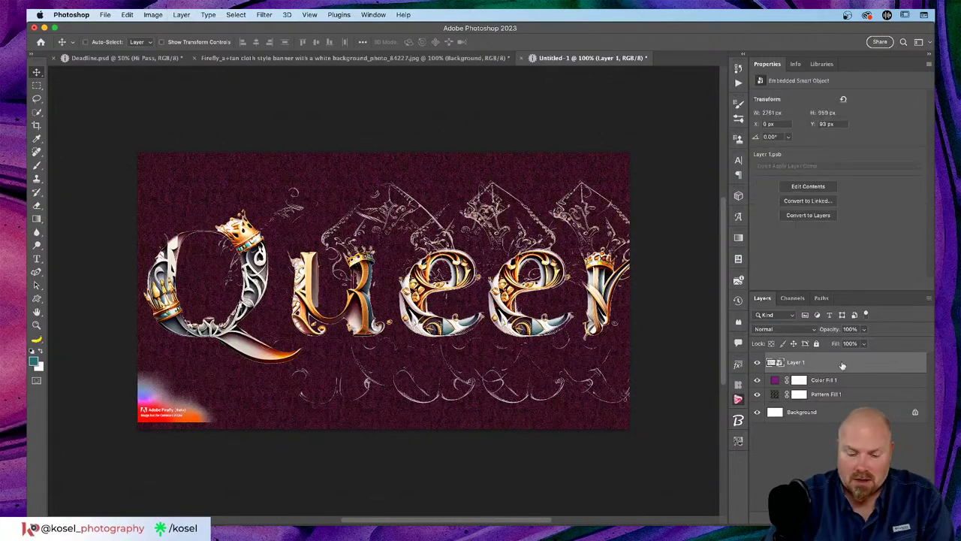
pyautogui.press('super+t')
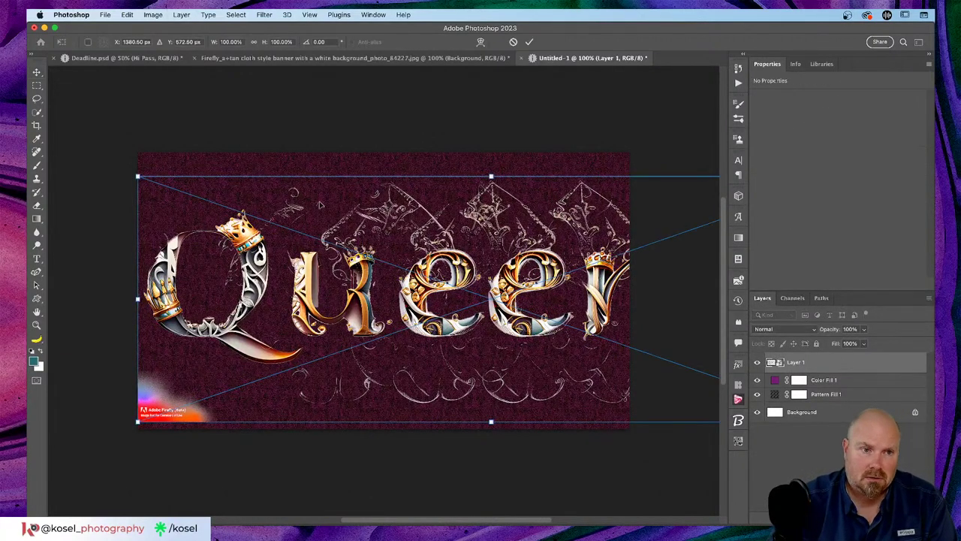
pyautogui.moveTo(137, 175); pyautogui.dragTo(350, 248)
pyautogui.moveTo(530, 339); pyautogui.dragTo(338, 273)
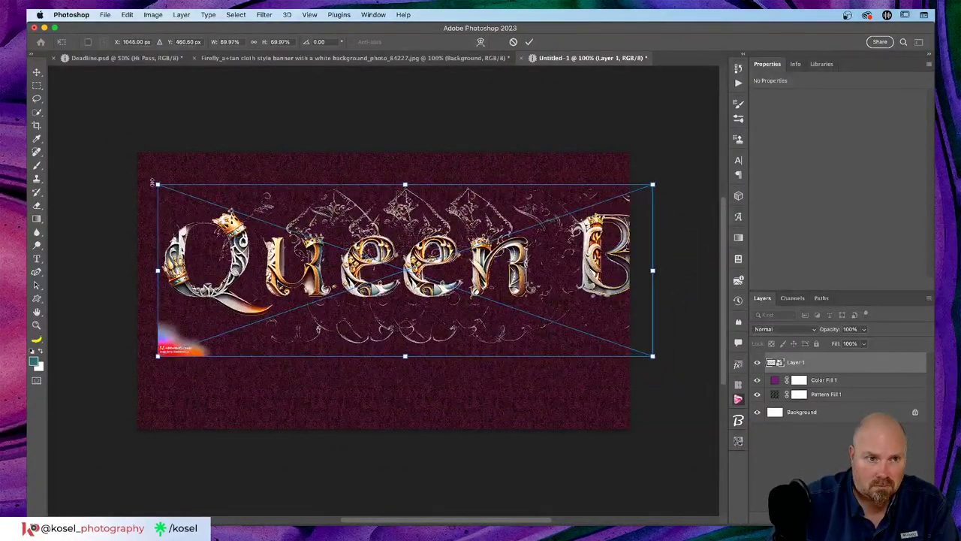
pyautogui.moveTo(158, 184); pyautogui.dragTo(201, 200)
pyautogui.moveTo(460, 270); pyautogui.dragTo(417, 294)
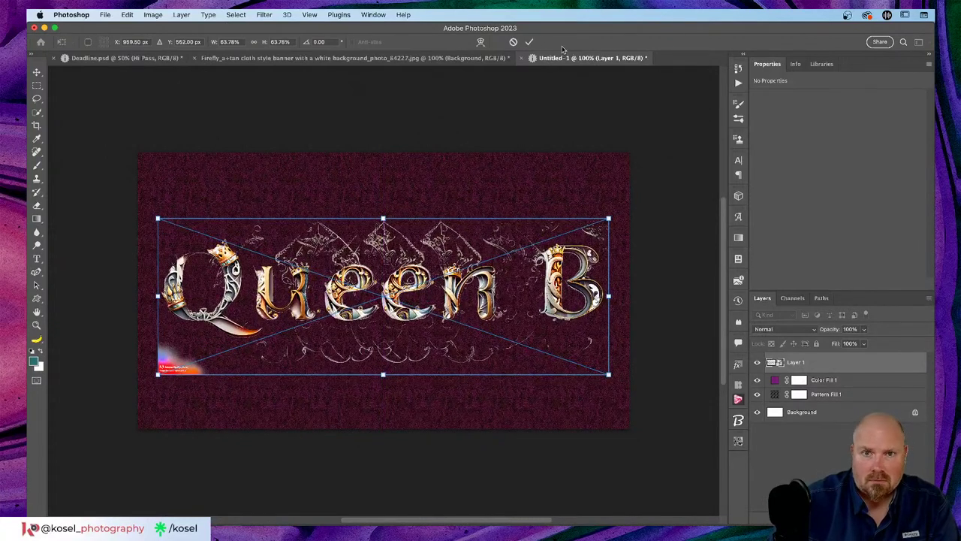
pyautogui.click(530, 43)
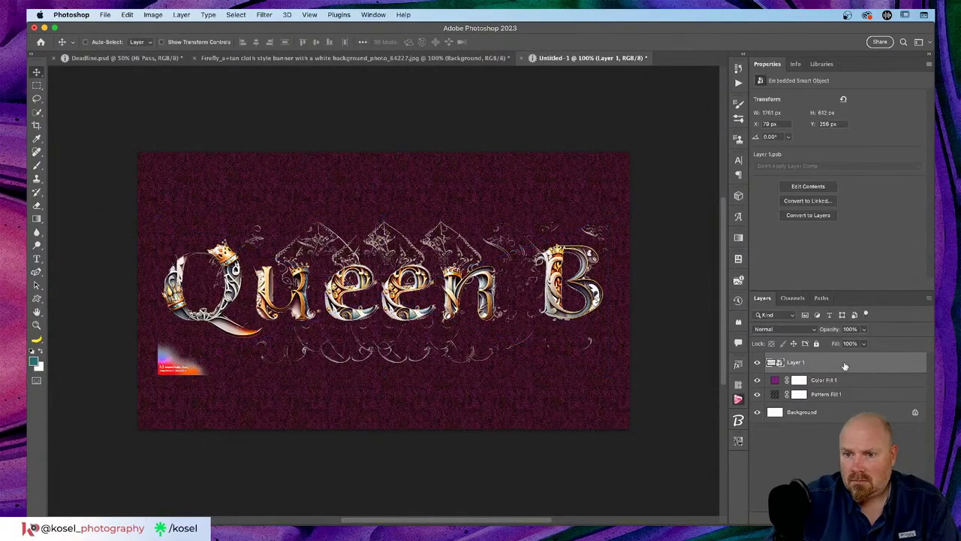
# Try to lasso and delete the Adobe Firefly watermark directly on the lettering smart object, then clear the selection.
pyautogui.hscroll(-2, 175, 386)
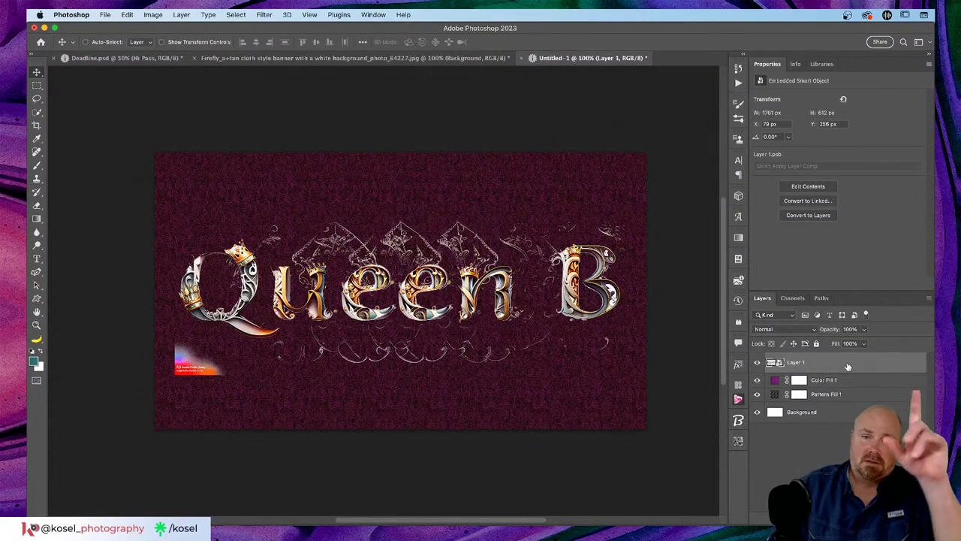
pyautogui.press('super+plus')
pyautogui.press('super+plus')
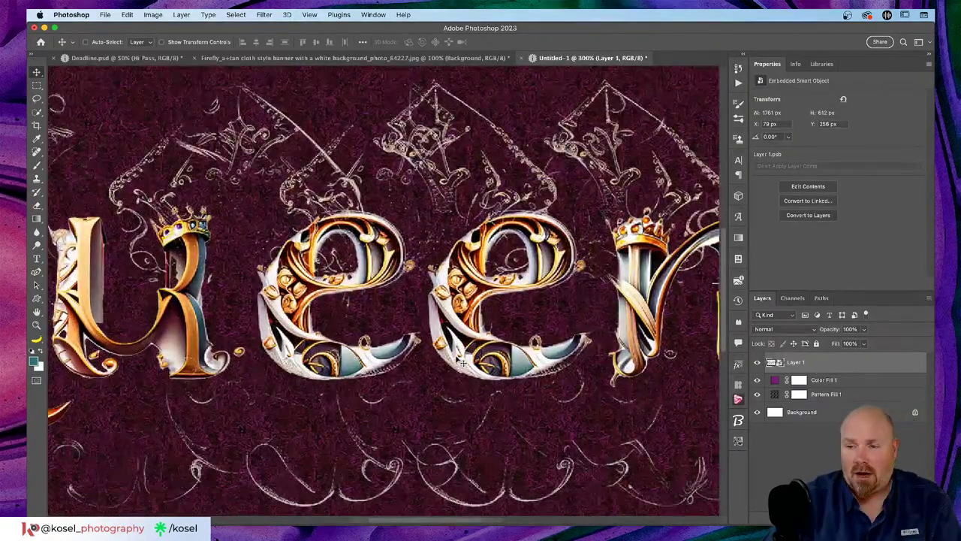
pyautogui.hscroll(-10, 458, 361)
pyautogui.scroll(-4, 460, 362)
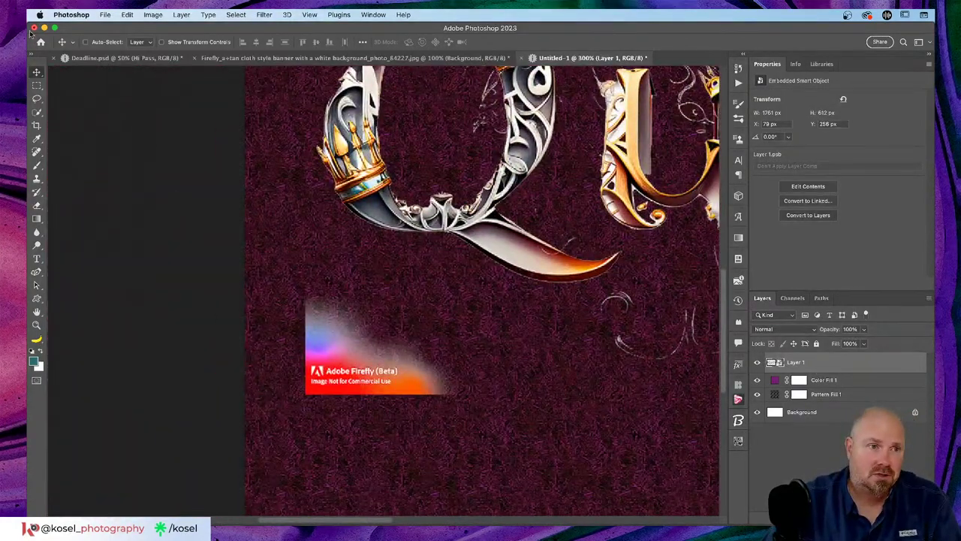
pyautogui.click(36, 98)
pyautogui.moveTo(356, 255)
pyautogui.mouseDown()
pyautogui.moveTo(286, 268)
pyautogui.moveTo(276, 365)
pyautogui.moveTo(401, 466)
pyautogui.moveTo(455, 431)
pyautogui.moveTo(492, 373)
pyautogui.moveTo(472, 340)
pyautogui.moveTo(396, 300)
pyautogui.moveTo(366, 263)
pyautogui.mouseUp()
pyautogui.press('Delete')
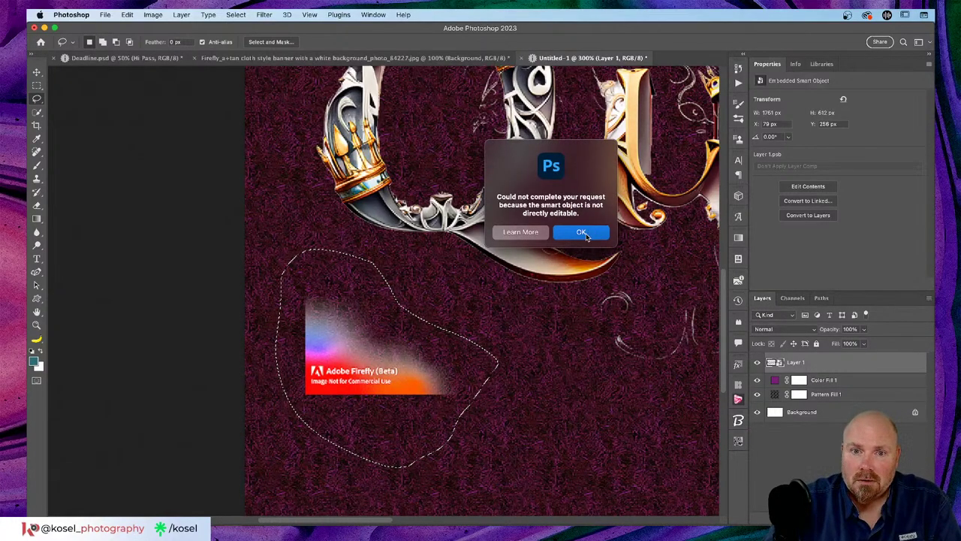
pyautogui.click(582, 233)
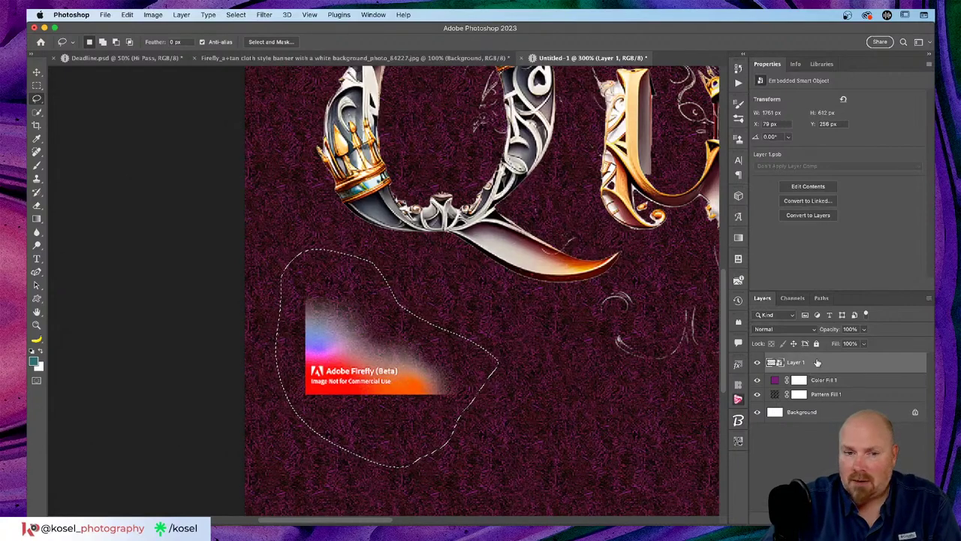
pyautogui.press('super+d')
# Open the lettering smart object's contents, lasso and delete the Adobe Firefly watermark, deselect, and save the contents.
pyautogui.doubleClick(771, 364)
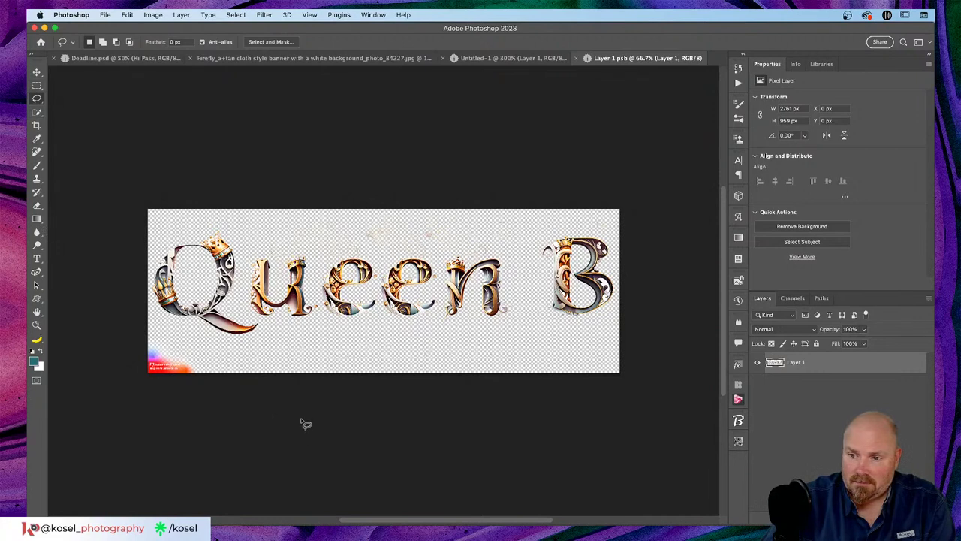
pyautogui.moveTo(210, 385)
pyautogui.mouseDown()
pyautogui.moveTo(148, 334)
pyautogui.moveTo(122, 366)
pyautogui.moveTo(175, 392)
pyautogui.moveTo(222, 393)
pyautogui.mouseUp()
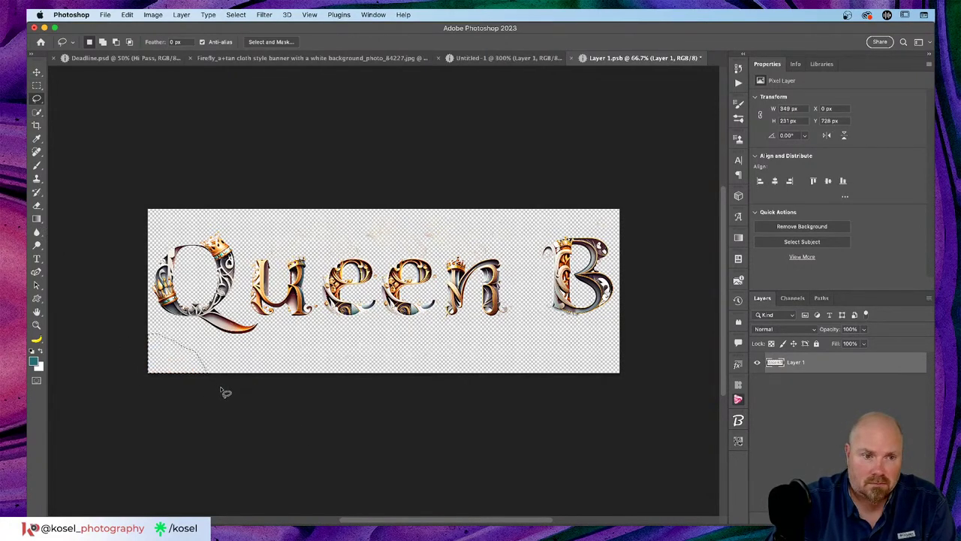
pyautogui.press('Delete')
pyautogui.press('super+d')
pyautogui.press('super+s')
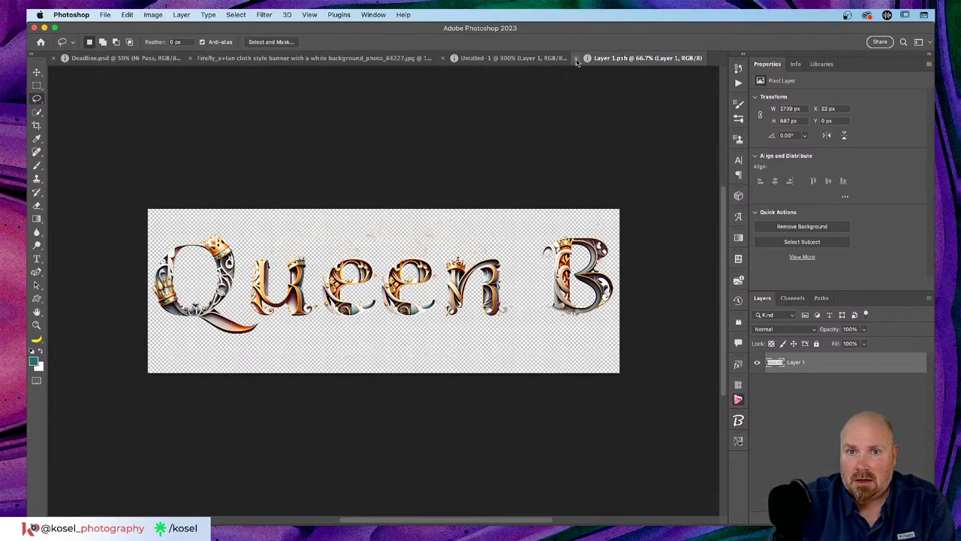
# Close the lettering smart object's contents and fit the whole "Queen B" composition in view.
pyautogui.click(576, 59)
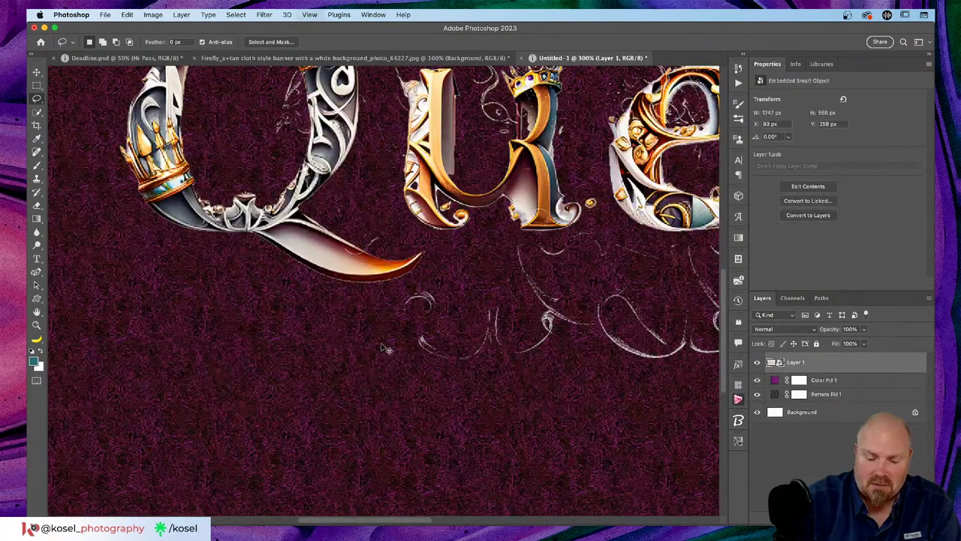
pyautogui.press('super+0')
pyautogui.scroll(-2, 385, 359)
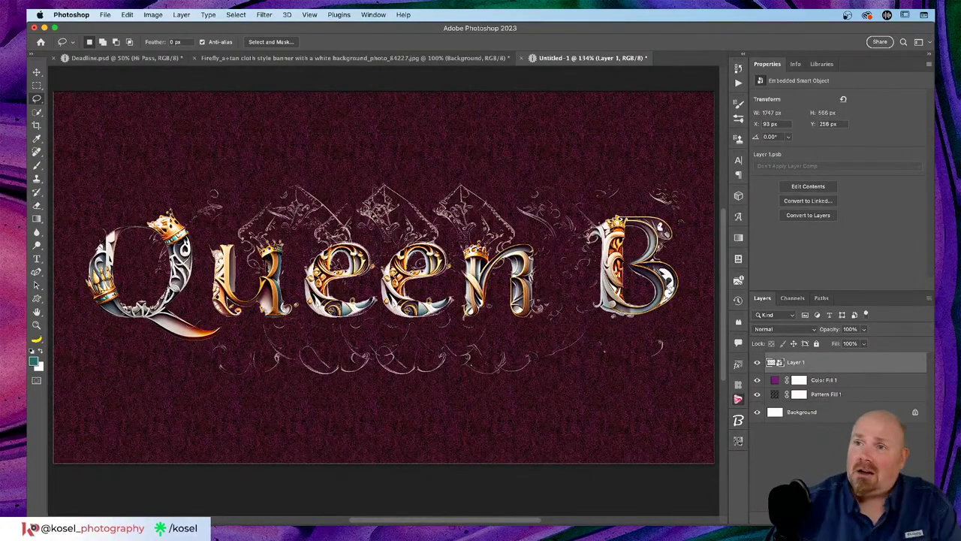
# Switch to Finder, open the Text folder inside the Firefly folder, and preview the art-supplies "Welcome" image.
pyautogui.press('super+Tab')
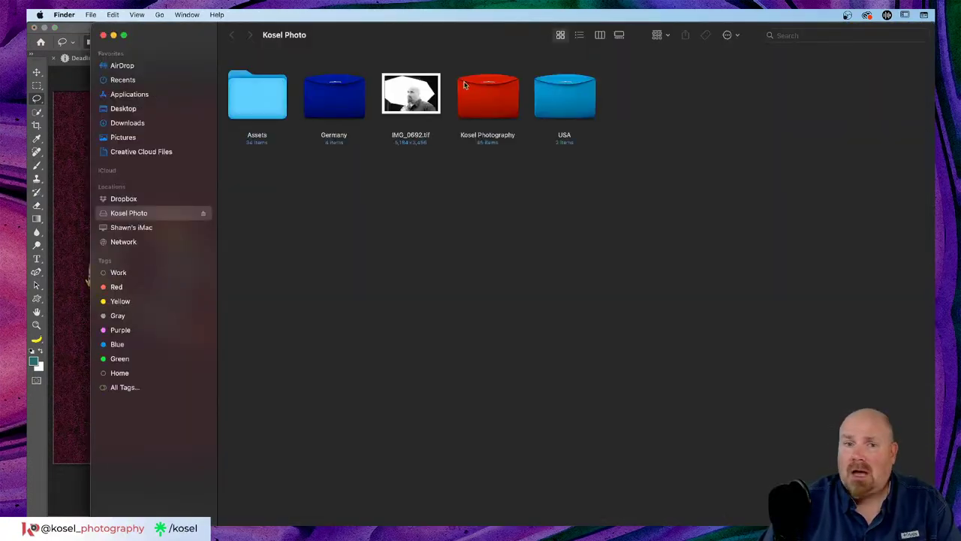
pyautogui.doubleClick(499, 98)
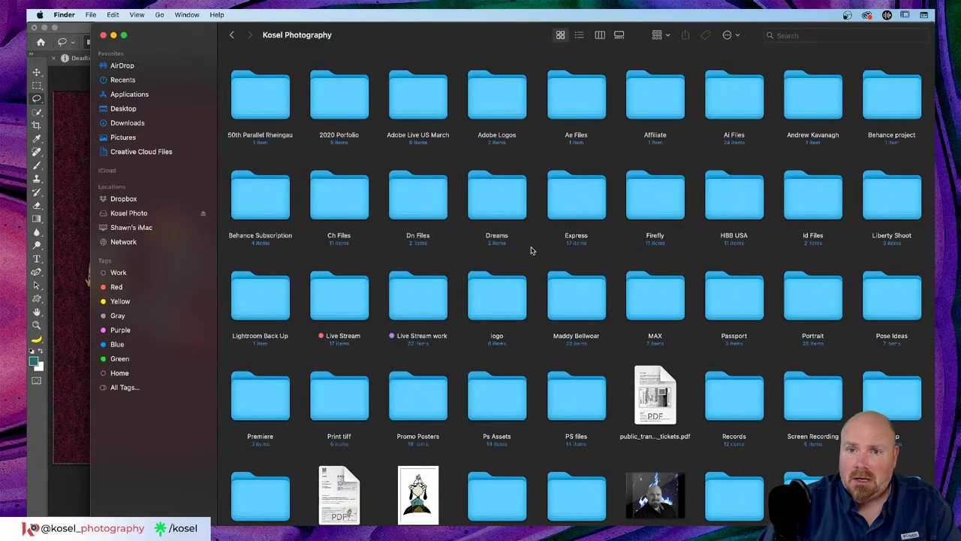
pyautogui.doubleClick(664, 208)
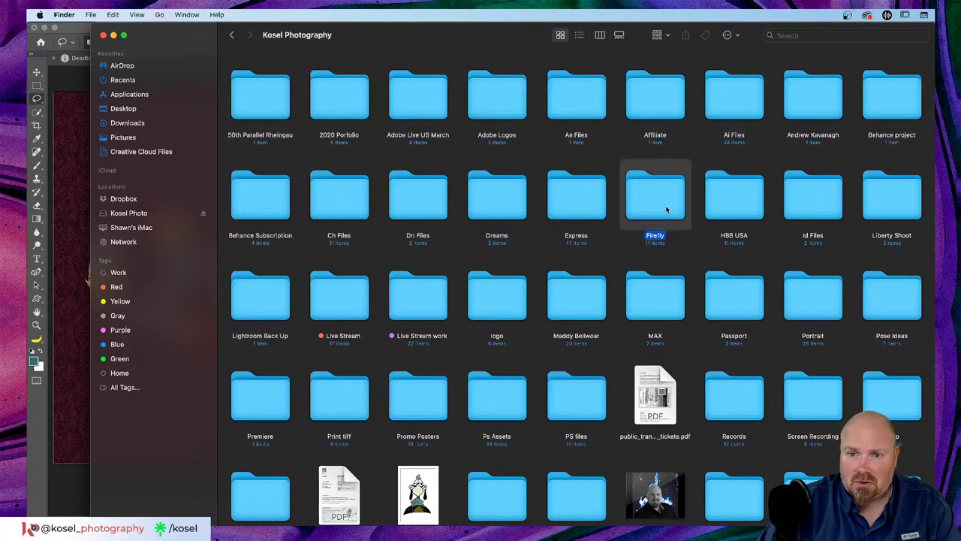
pyautogui.doubleClick(344, 199)
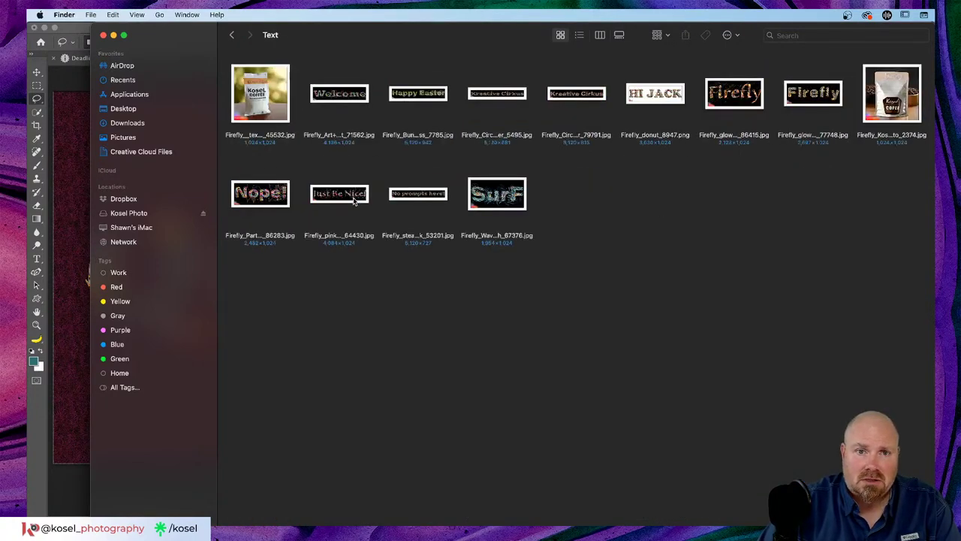
pyautogui.click(357, 99)
pyautogui.press('space')
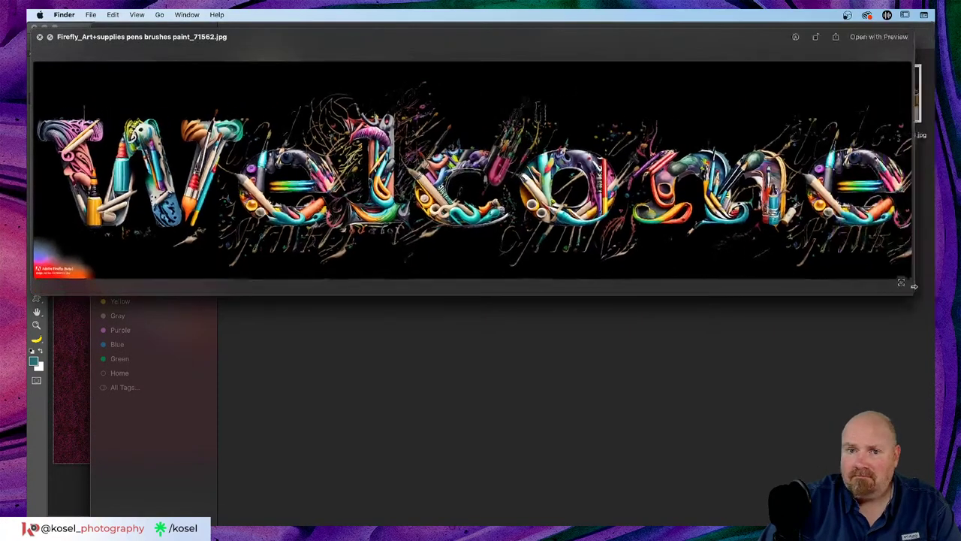
pyautogui.moveTo(547, 33); pyautogui.dragTo(578, 84)
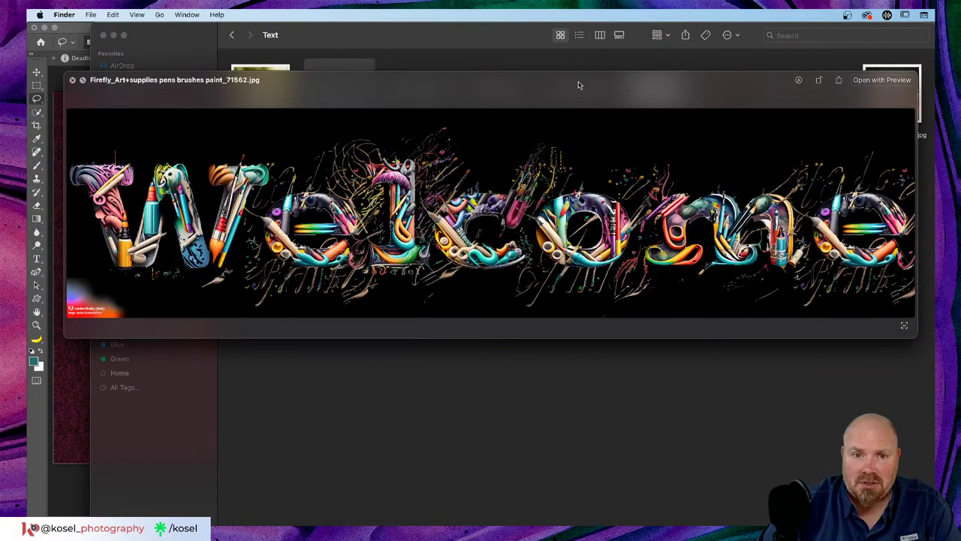
# Preview the "Happy Easter" lettering and the first "Kreative Cirkus" lettering, magnifying the circus characters in its letters.
pyautogui.press('Right')
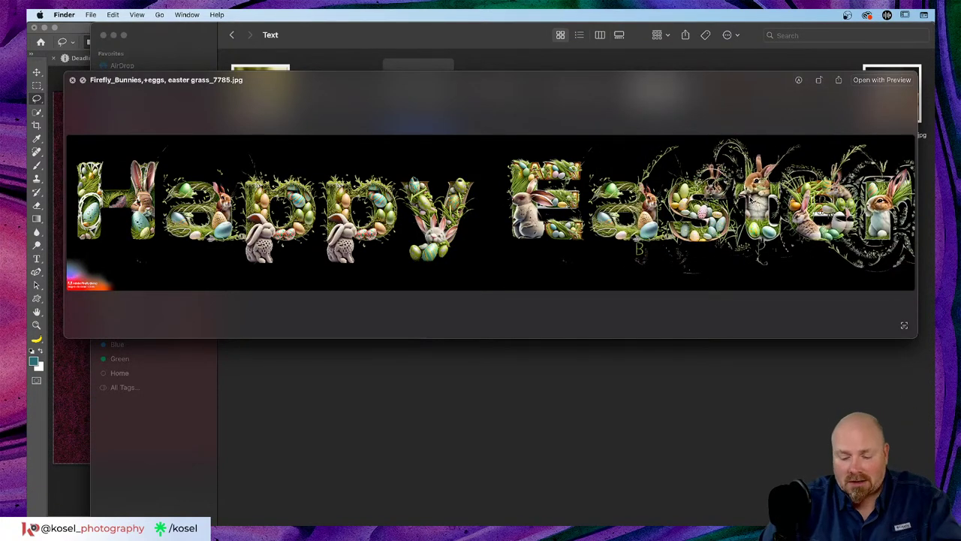
pyautogui.press('Right')
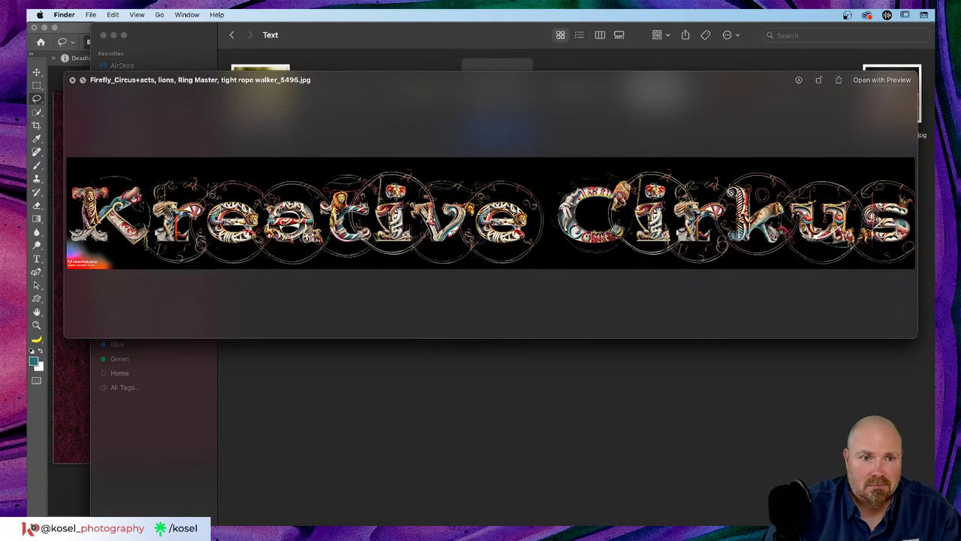
pyautogui.press('`')
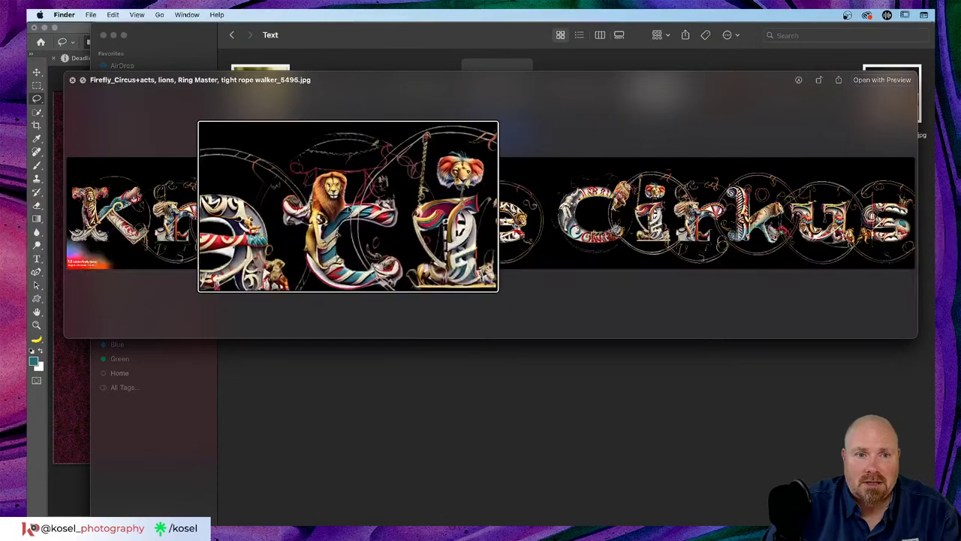
pyautogui.scroll(3, 342, 214)
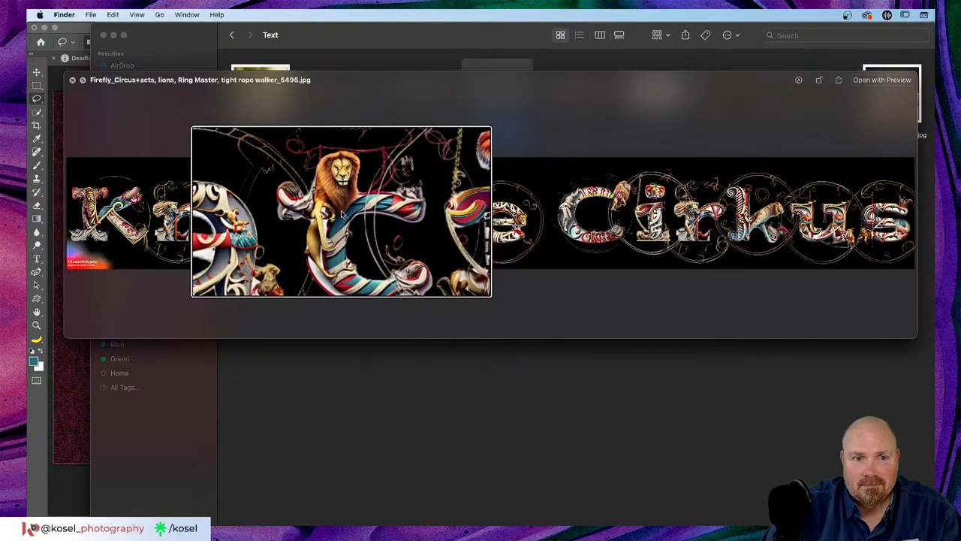
pyautogui.press('`')
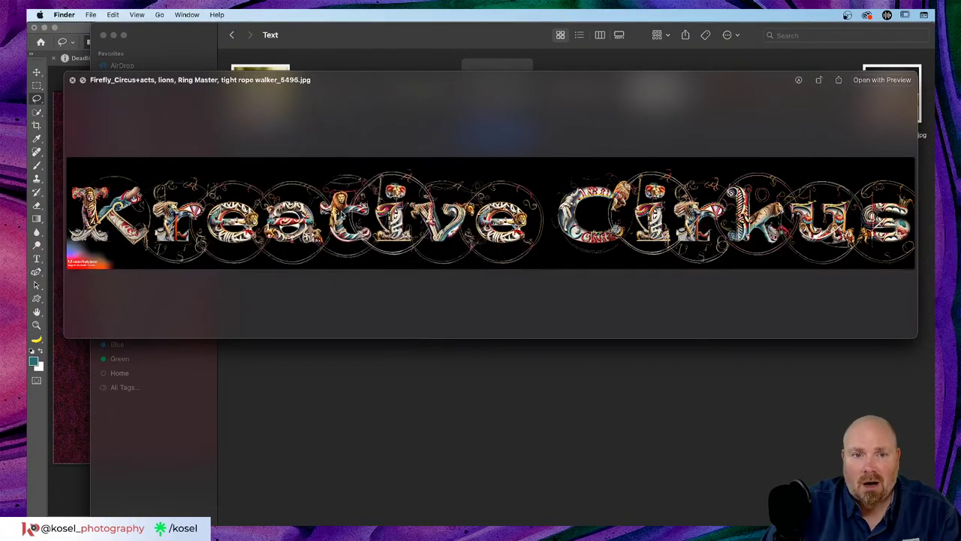
pyautogui.press('`')
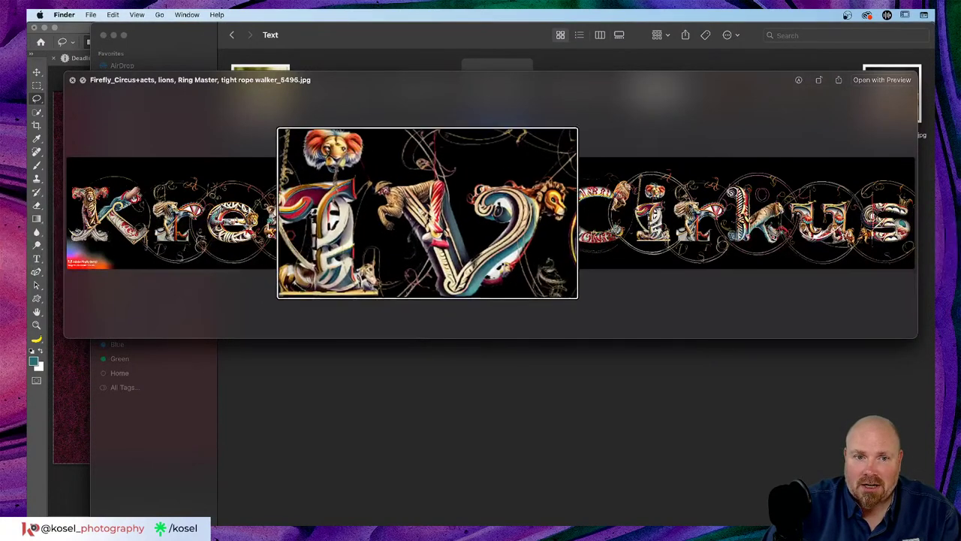
pyautogui.press('`')
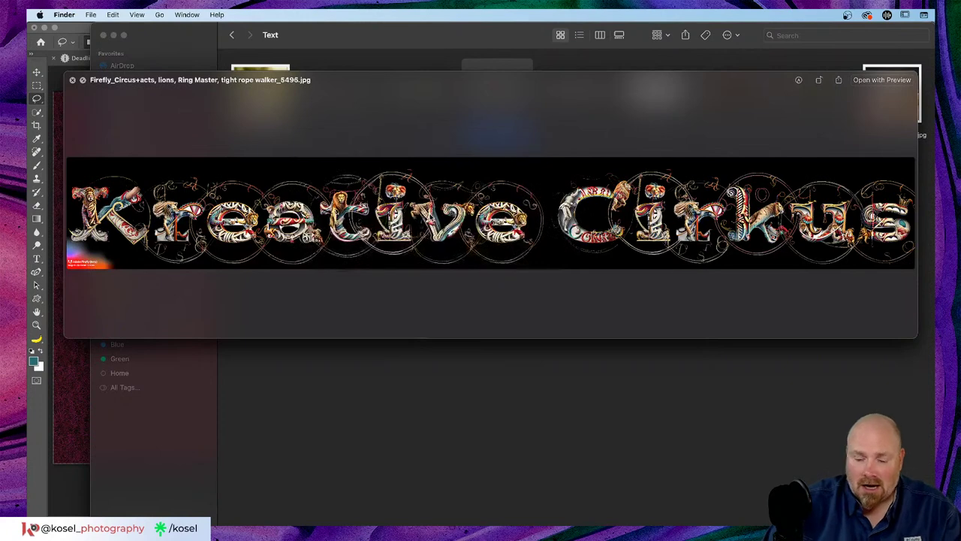
# Preview the second "Kreative Cirkus", the donut "HI JACK", both "Firefly" letterings, the coffee package, and the ocean-themed "Surf" image.
pyautogui.press('Right')
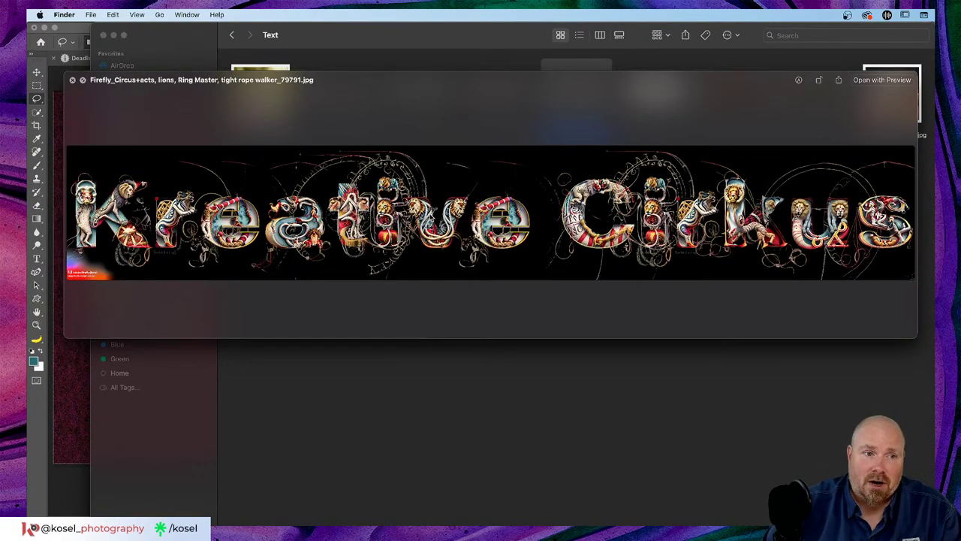
pyautogui.press('Right')
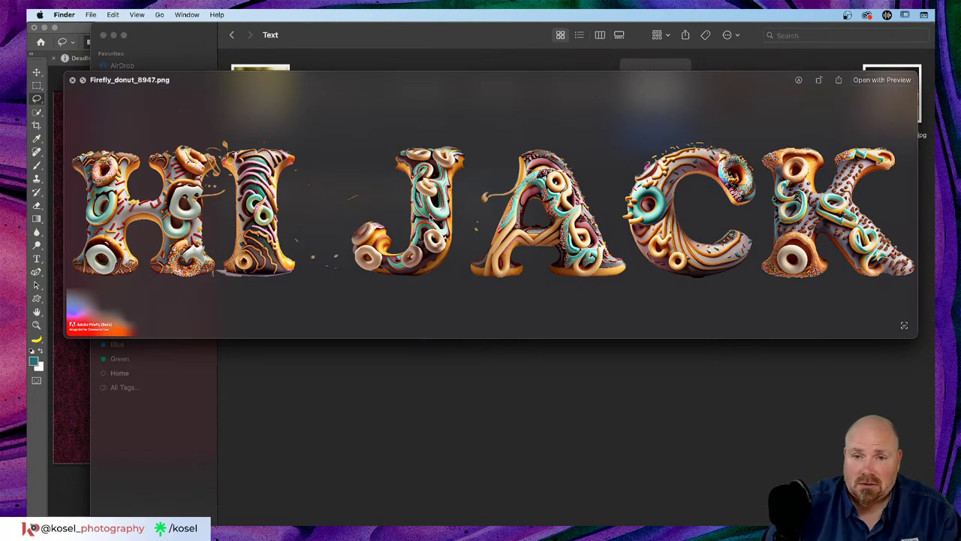
pyautogui.press('Right')
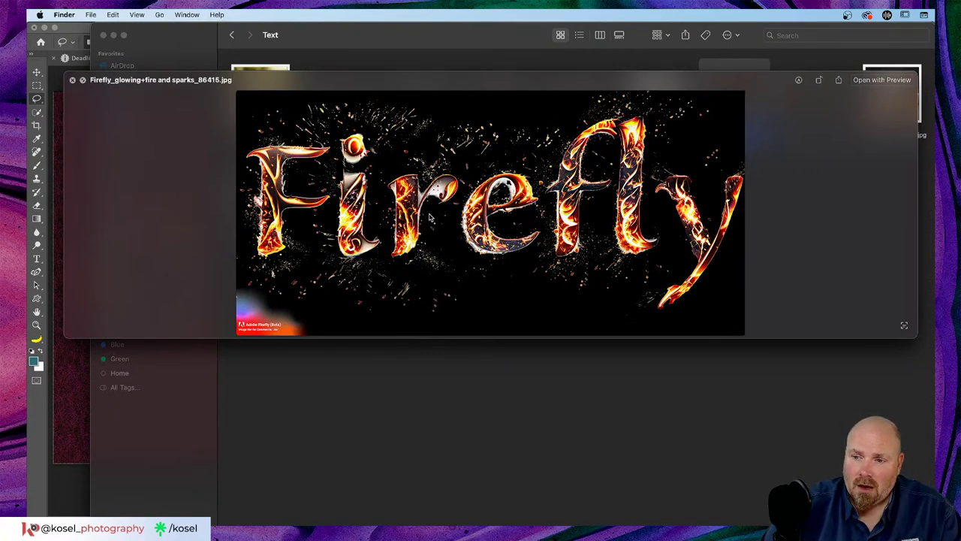
pyautogui.press('Right')
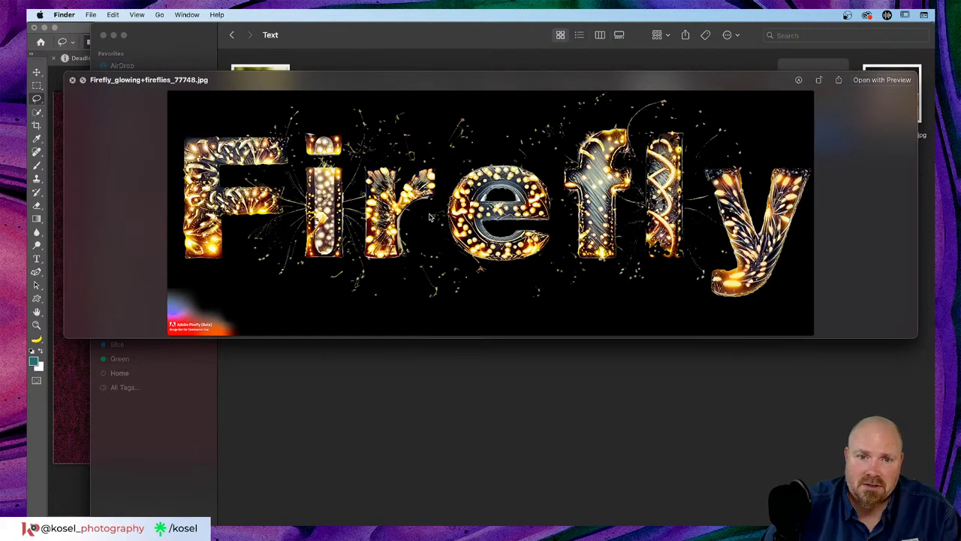
pyautogui.press('Right')
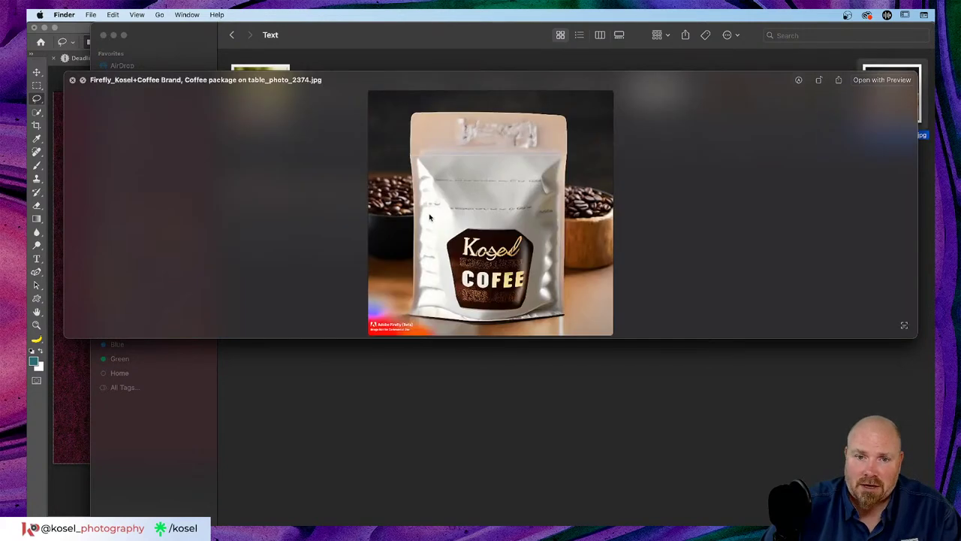
pyautogui.press('Right')
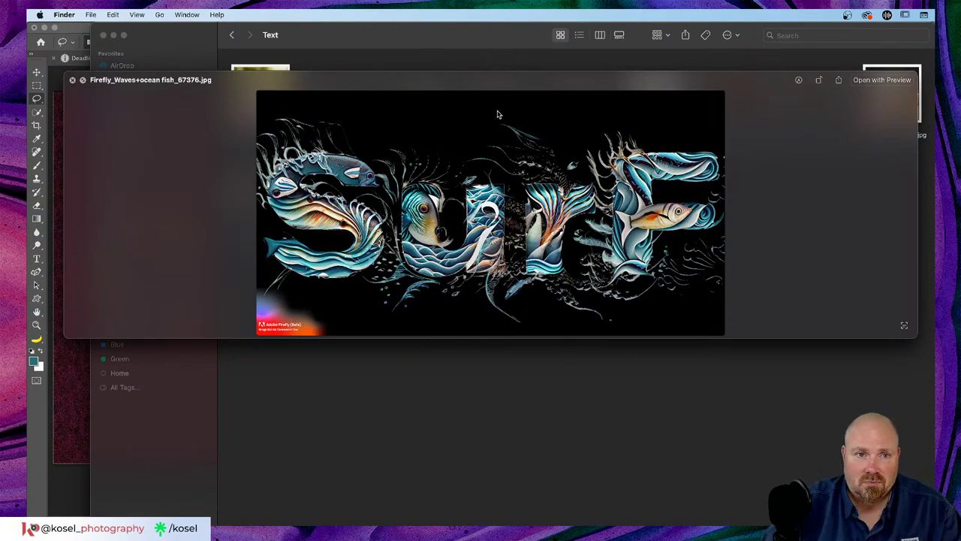
pyautogui.moveTo(493, 87); pyautogui.dragTo(494, 264)
pyautogui.moveTo(494, 260); pyautogui.dragTo(492, 98)
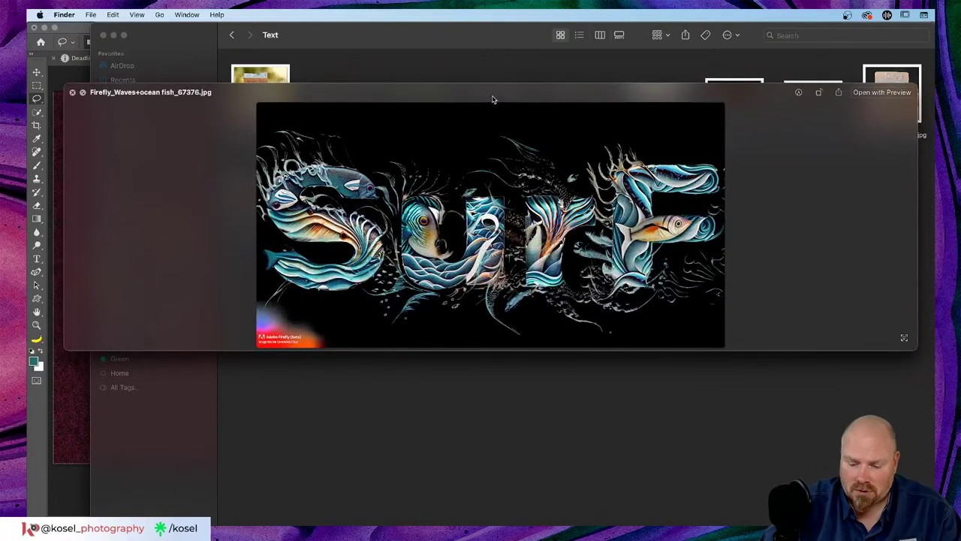
# Preview the steampunk "No prompts here!" lettering and magnify the details of its letters.
pyautogui.press('Right')
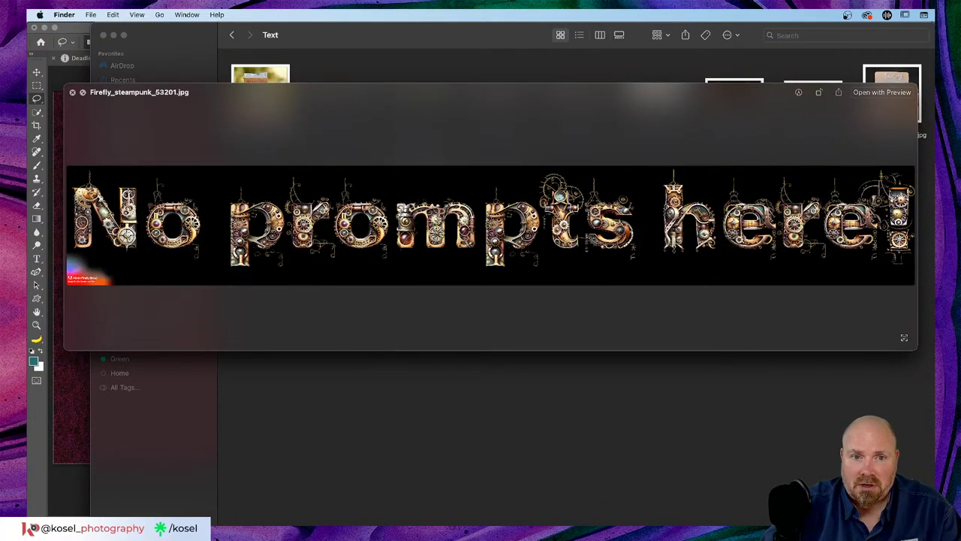
pyautogui.press('`')
pyautogui.scroll(2, 438, 218)
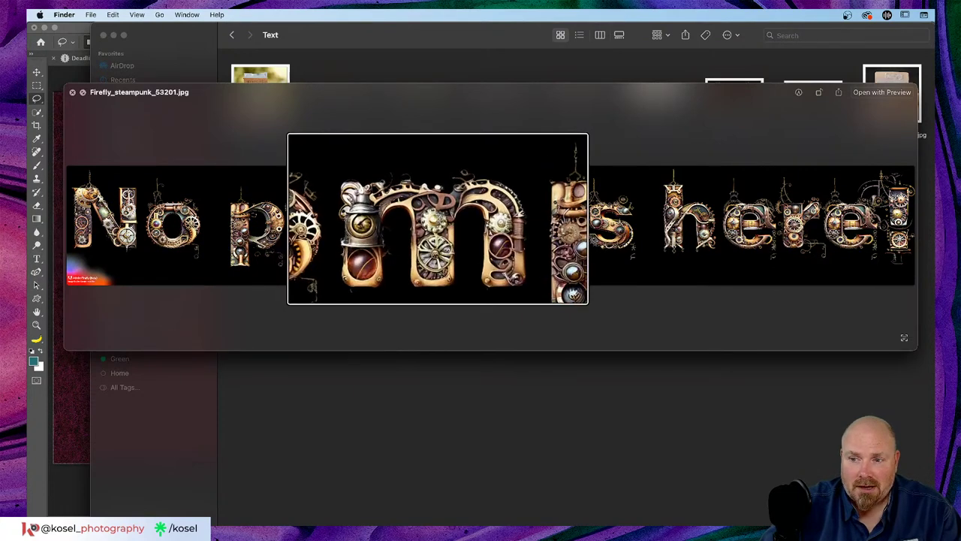
pyautogui.scroll(-2, 437, 218)
pyautogui.press('`')
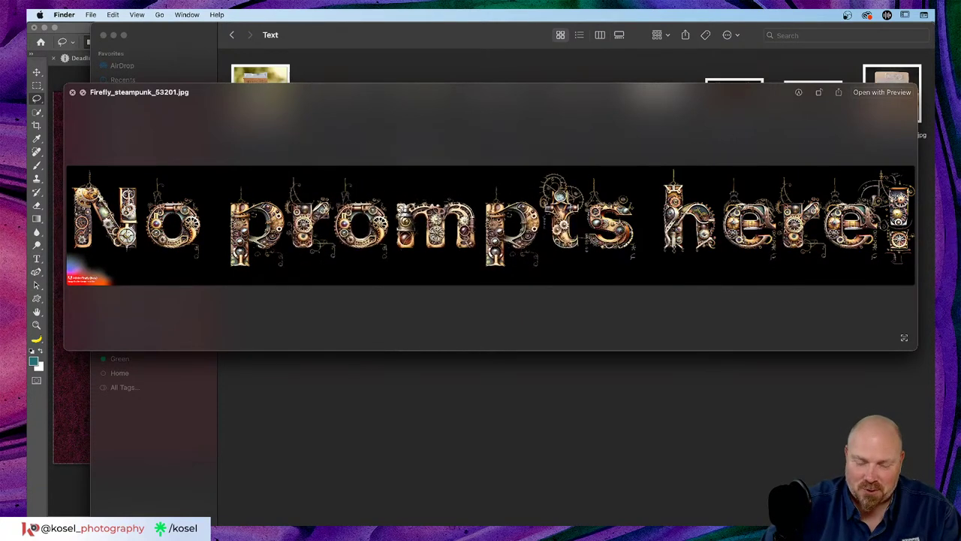
# Preview the hibiscus "Just Be Nice!" lettering up close and the party-themed "Nope!" image, and close the preview and Finder window.
pyautogui.press('Right')
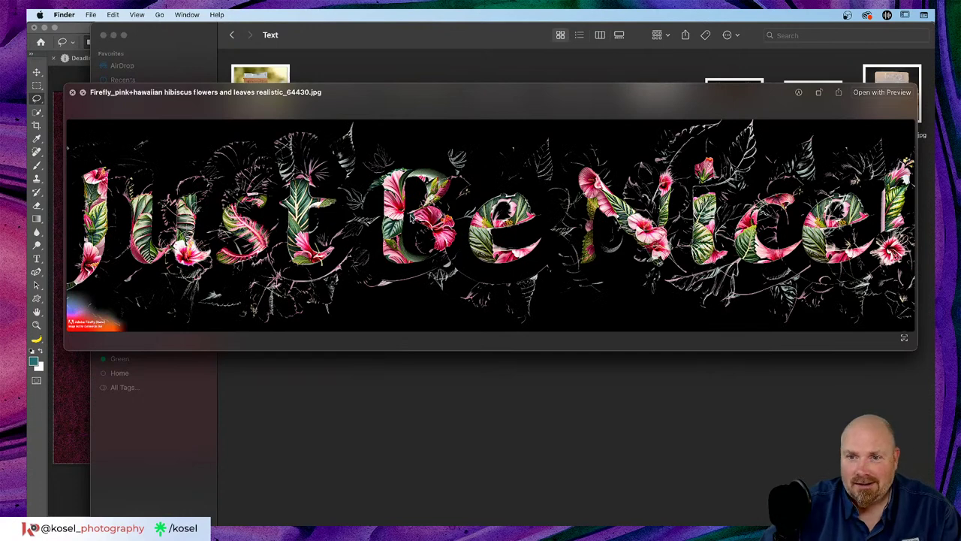
pyautogui.press('`')
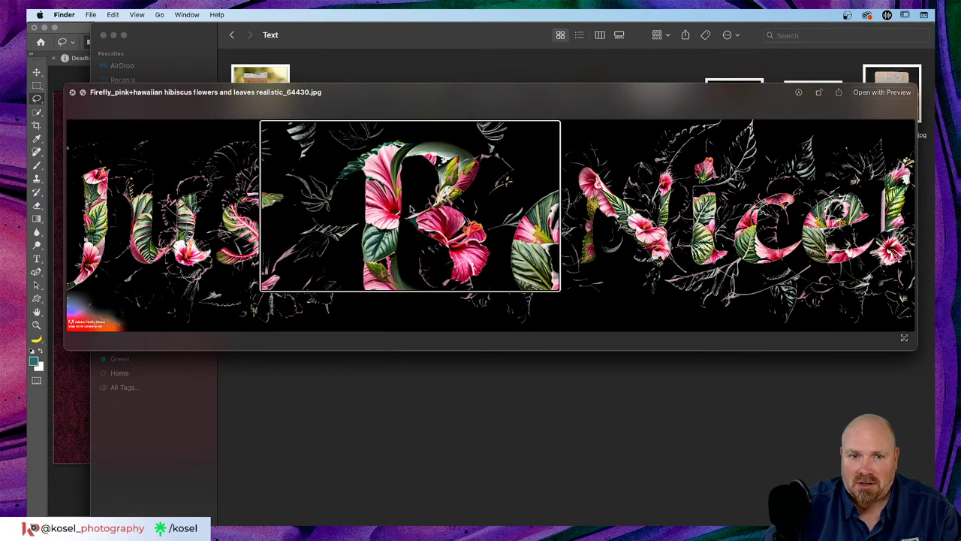
pyautogui.press('`')
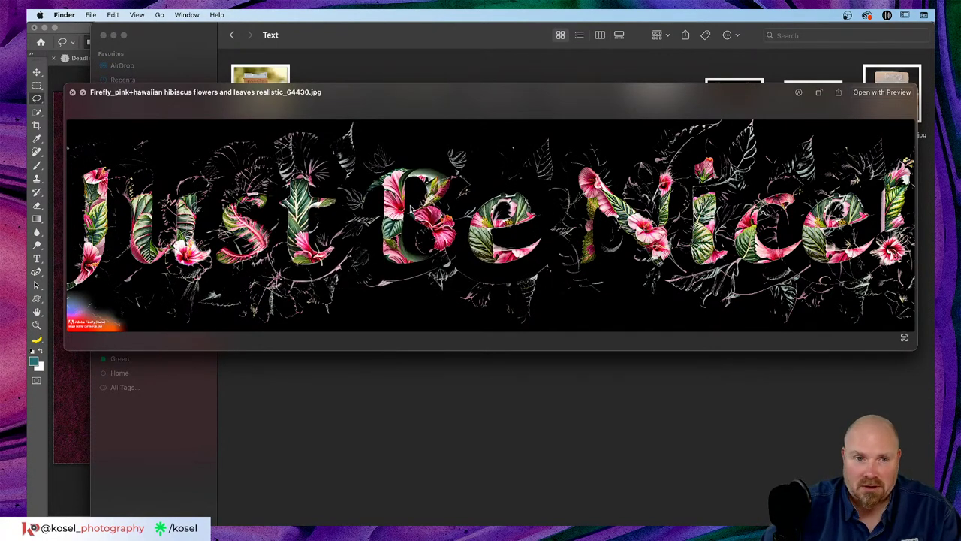
pyautogui.press('Right')
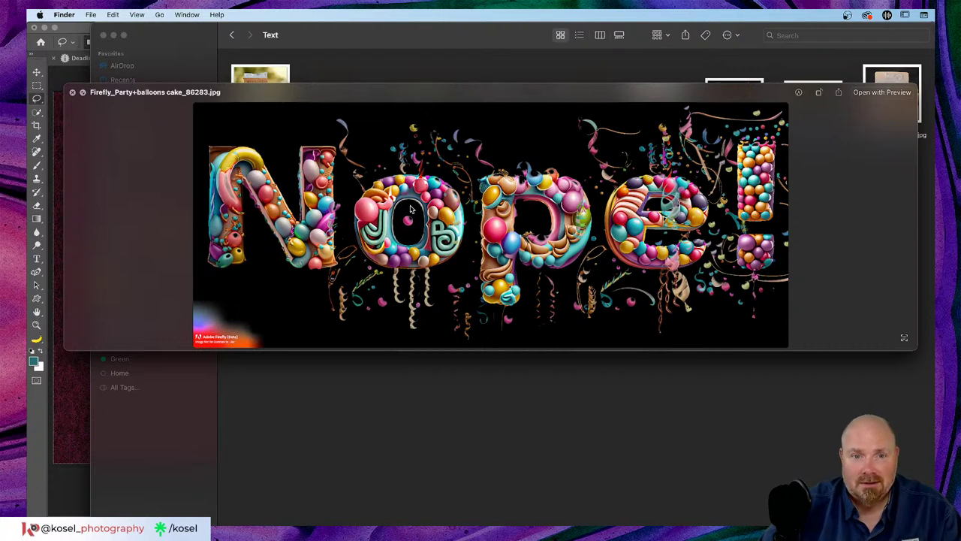
pyautogui.click(72, 93)
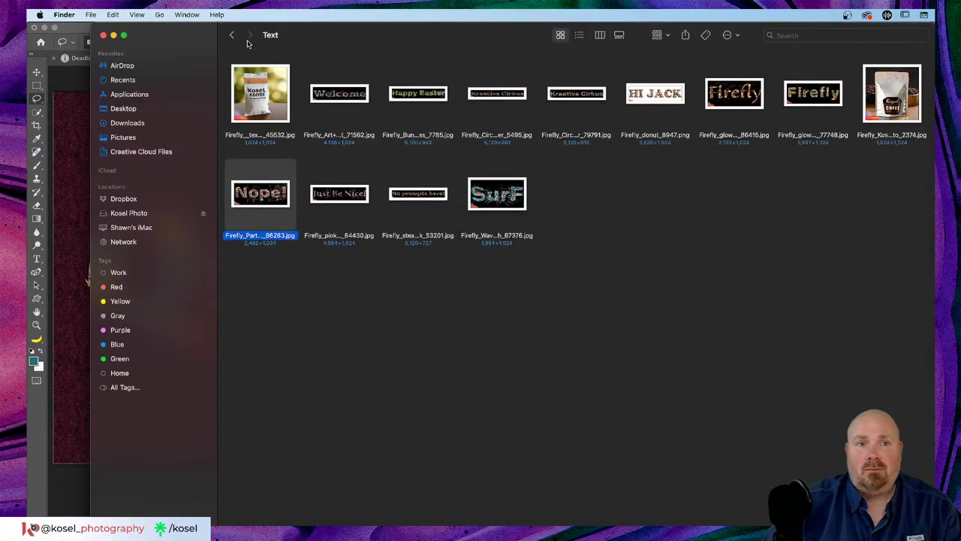
pyautogui.click(102, 35)
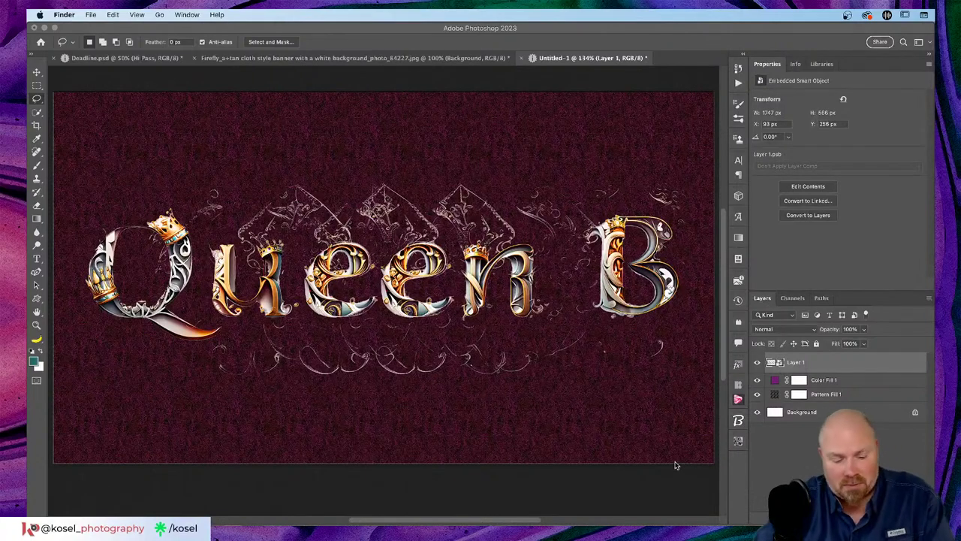
# Switch to Adobe Firefly in Chrome, leave the "Queen B" result, and enter the person's first name as the new text effect's lettering.
pyautogui.press('super+Tab')
pyautogui.press('super+Tab')
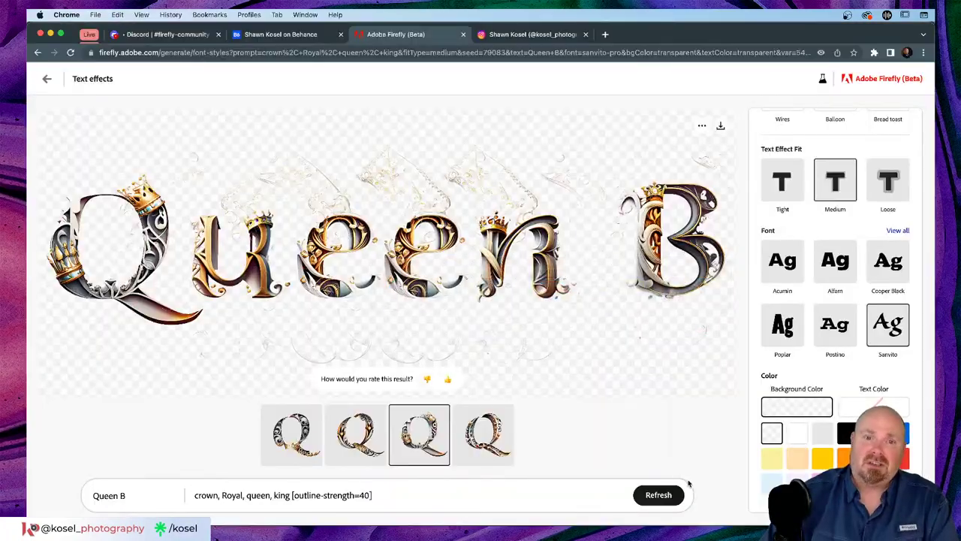
pyautogui.click(46, 78)
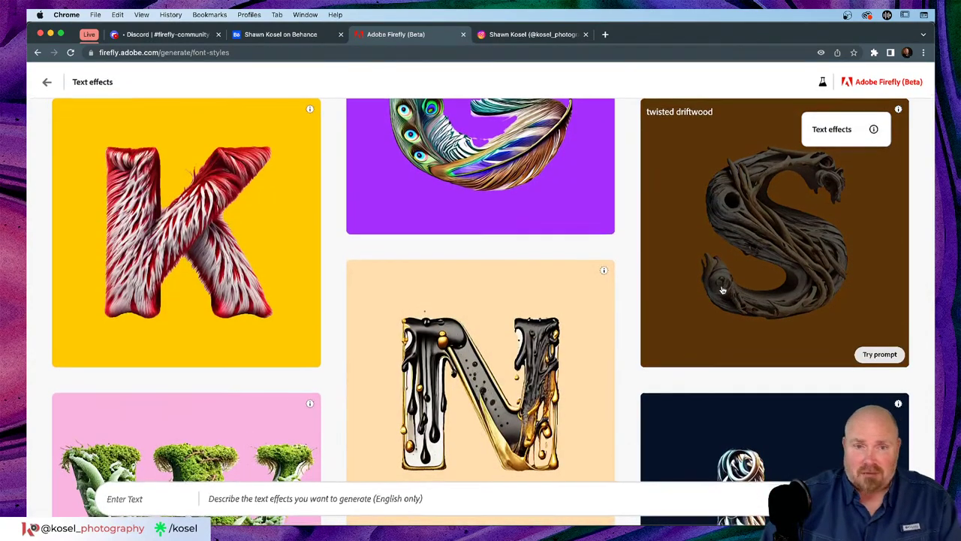
pyautogui.moveTo(607, 276)
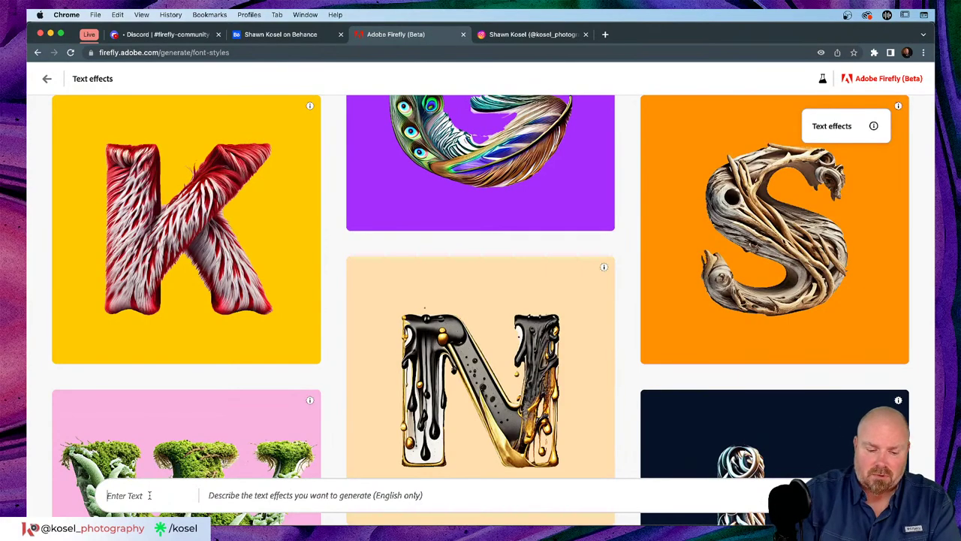
pyautogui.write('Sh')
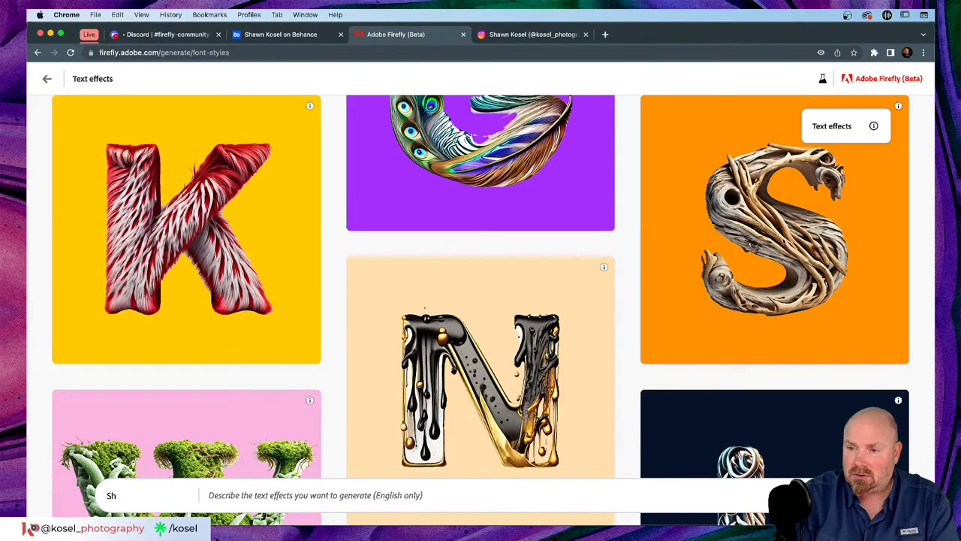
pyautogui.press('BackSpace')
pyautogui.press('BackSpace')
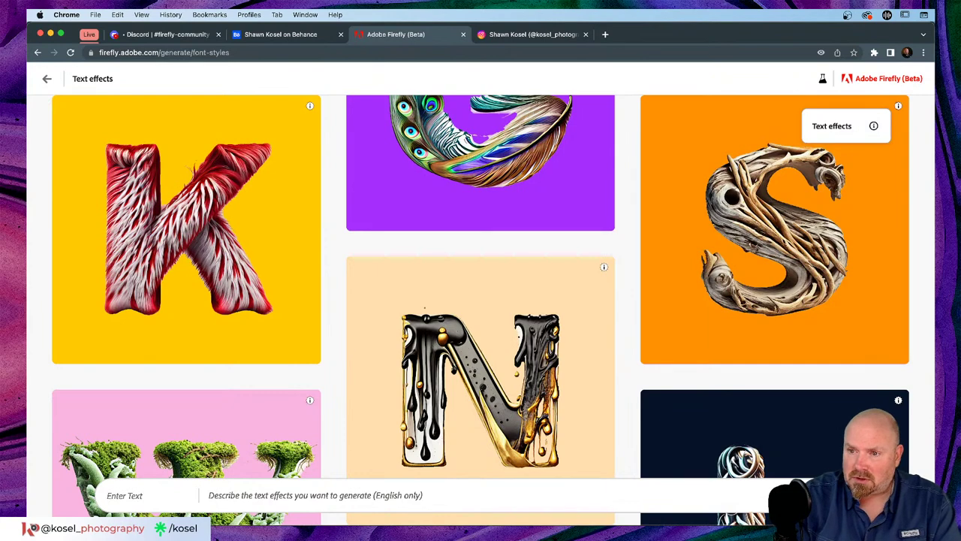
pyautogui.write('Noor')
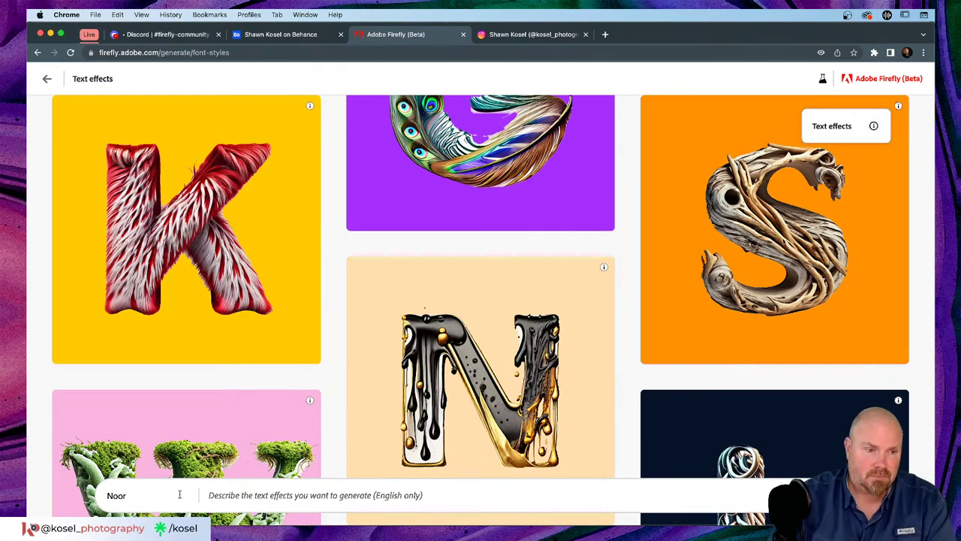
# Generate the lettering with the effect prompt "Island palm trees".
pyautogui.click(281, 491)
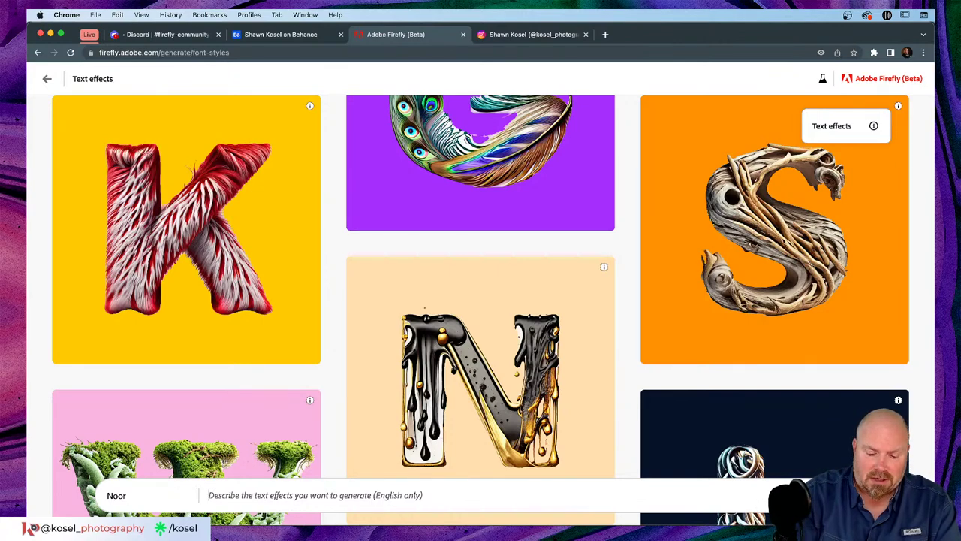
pyautogui.write('land')
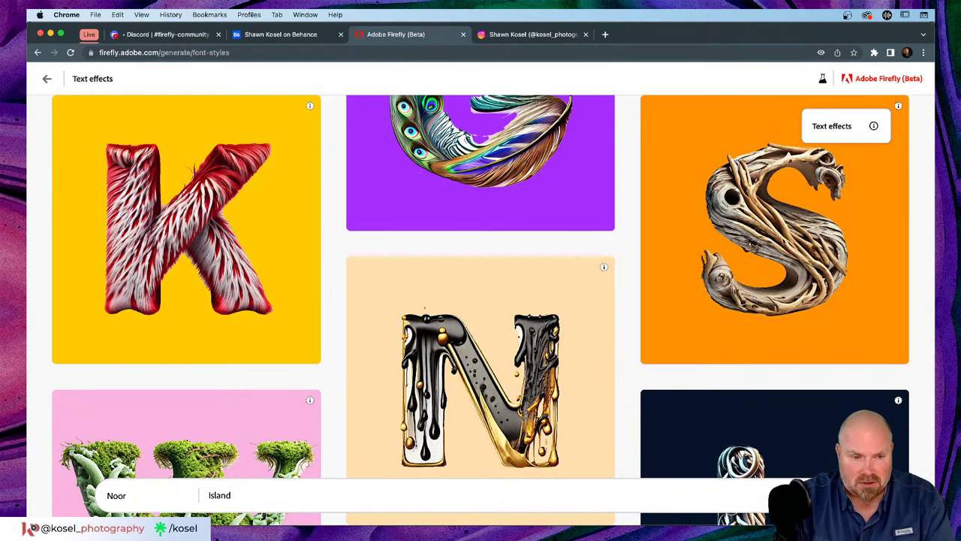
pyautogui.write('sland palm treens')
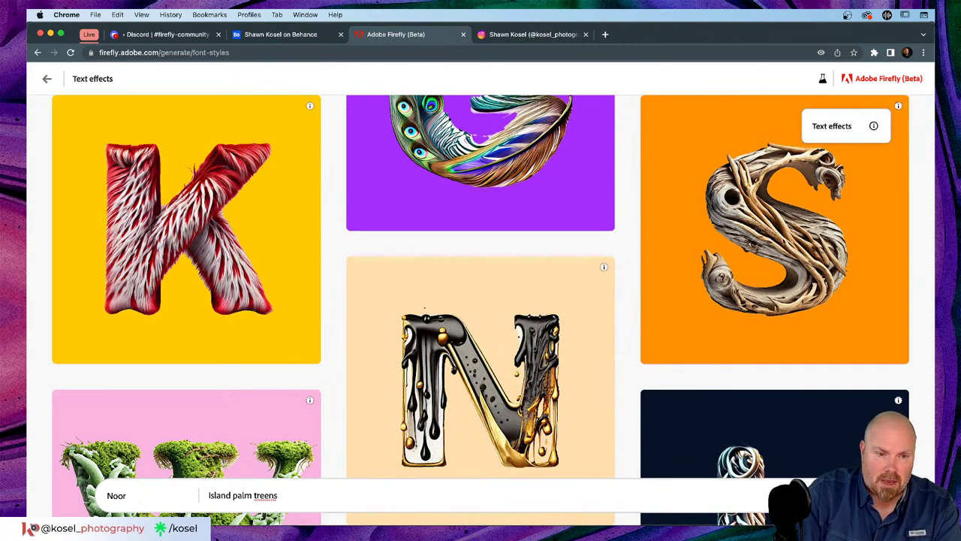
pyautogui.press('BackSpace')
pyautogui.press('BackSpace')
pyautogui.write('s')
pyautogui.press('Return')
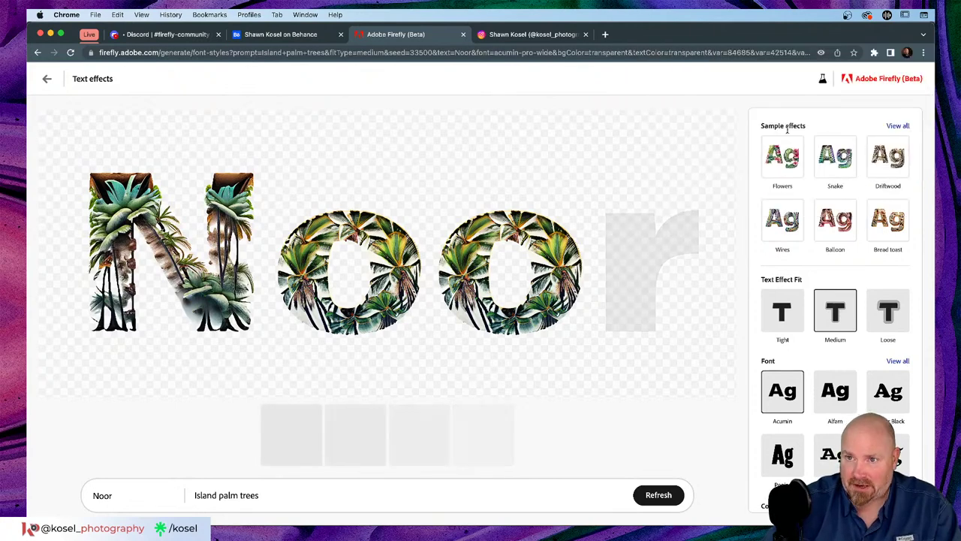
# Browse all sample effects and apply Jungle vine from the Nature group to the lettering.
pyautogui.click(900, 126)
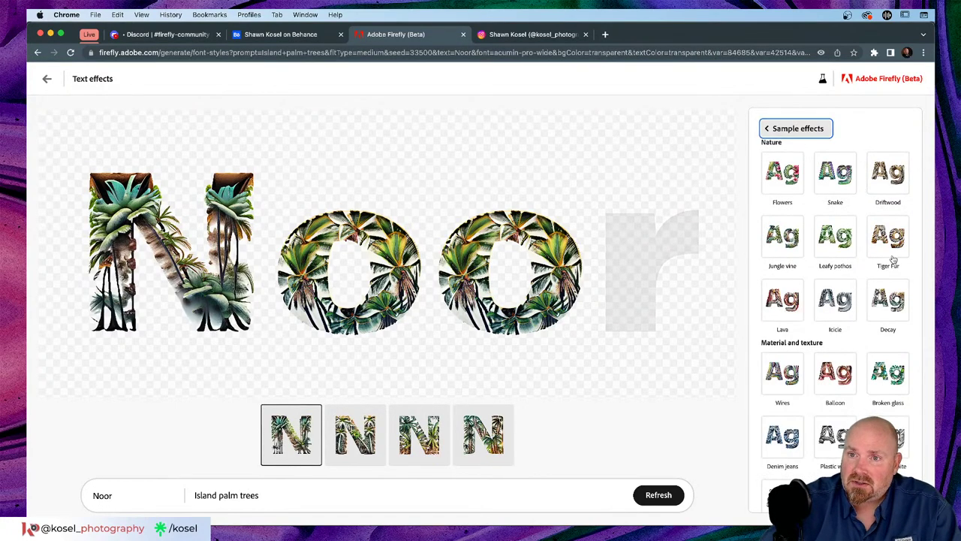
pyautogui.scroll(-1, 840, 228)
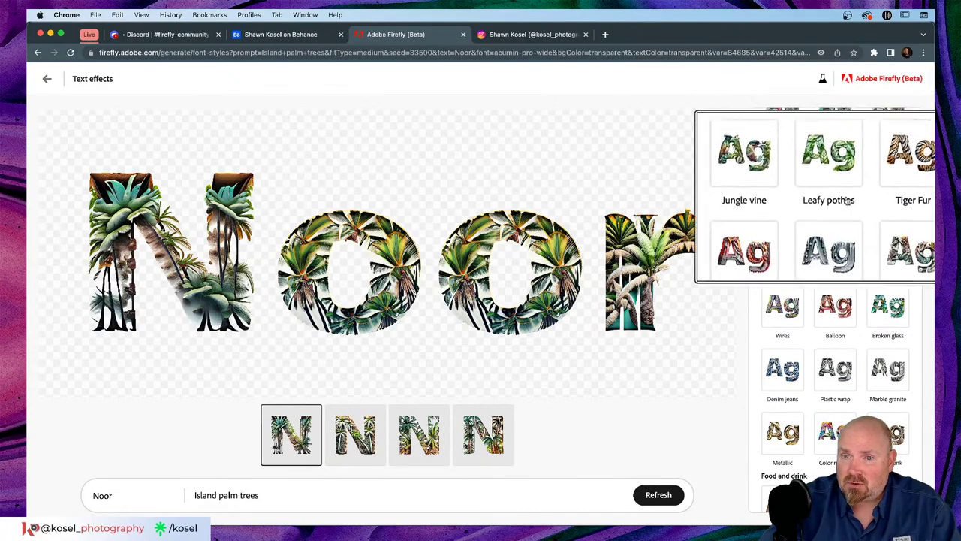
pyautogui.click(781, 197)
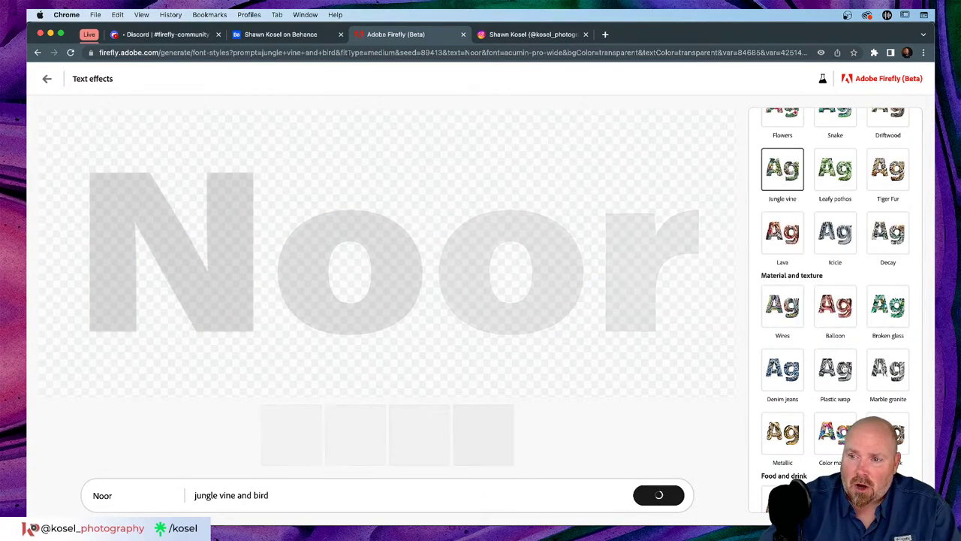
pyautogui.scroll(-5, 826, 353)
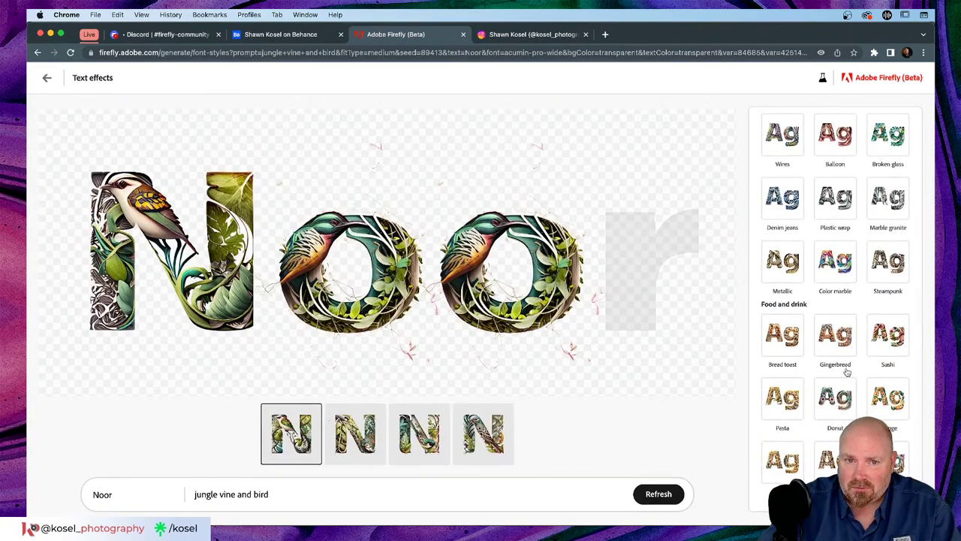
pyautogui.scroll(2, 844, 174)
pyautogui.scroll(5, 844, 174)
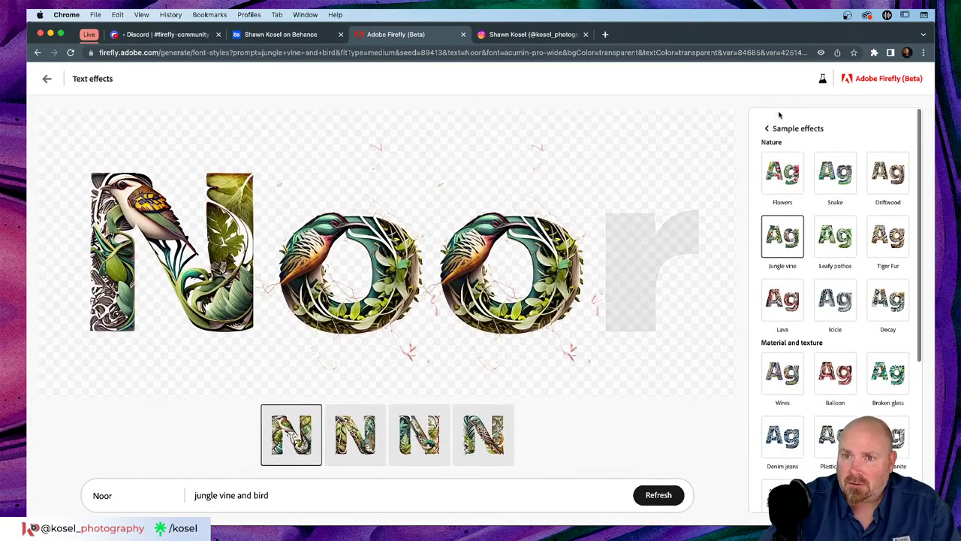
pyautogui.click(766, 129)
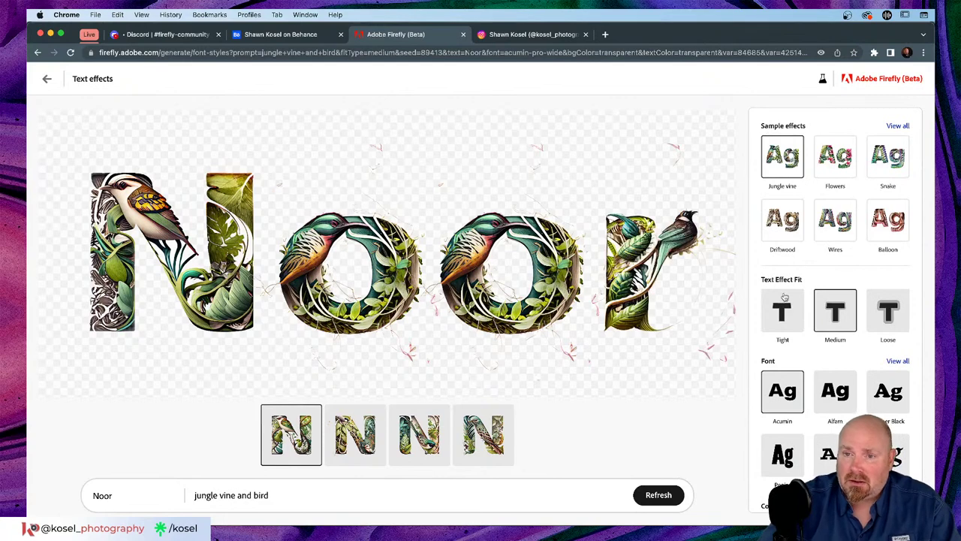
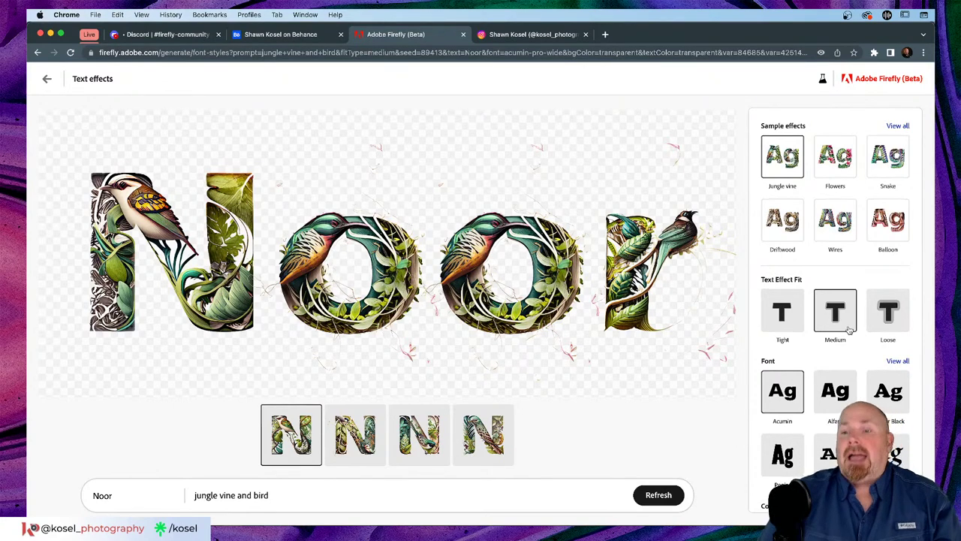
# Change the lettering's font to Vortice from the full font list.
pyautogui.scroll(-3, 848, 325)
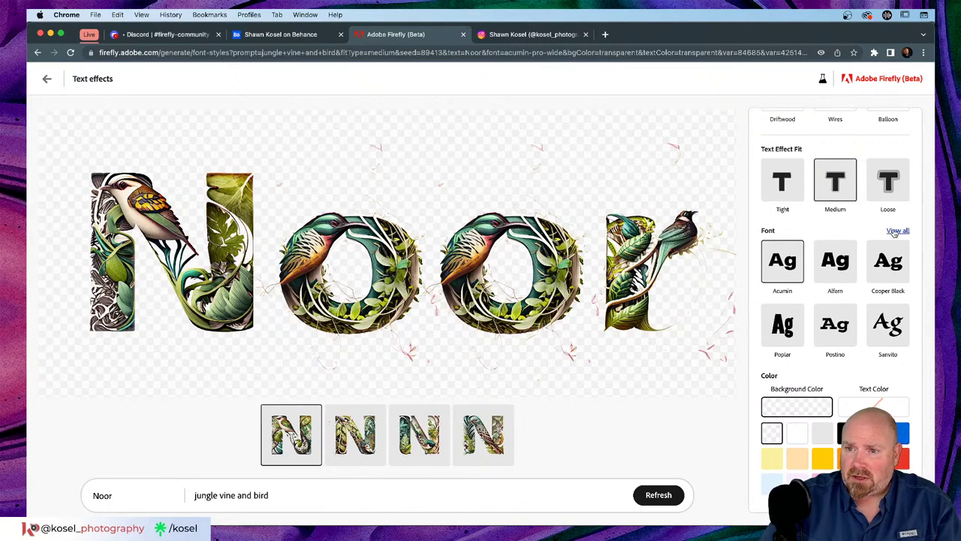
pyautogui.click(897, 229)
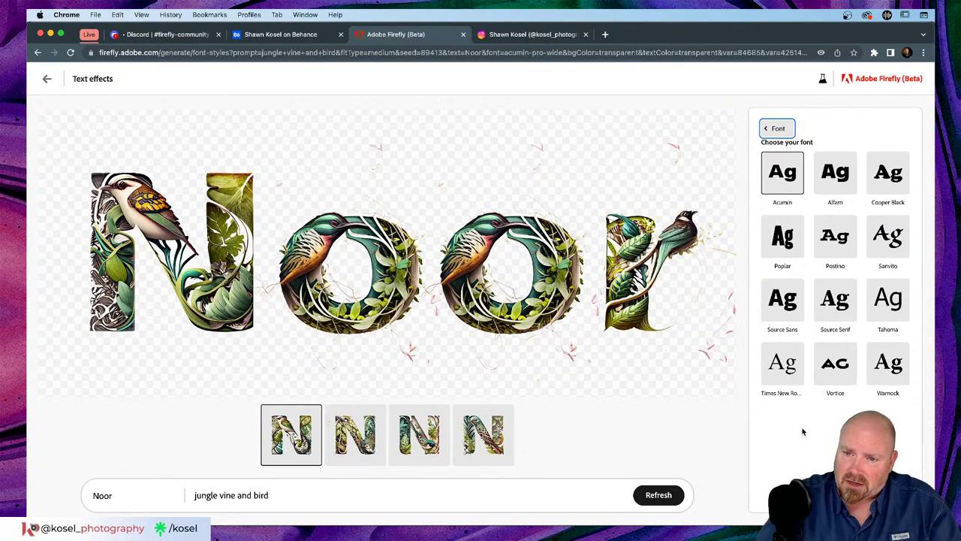
pyautogui.click(823, 370)
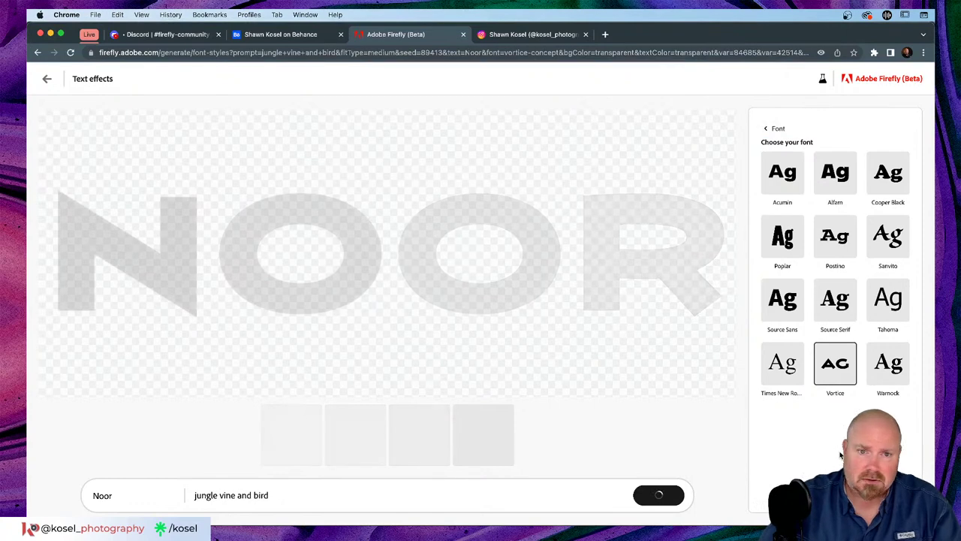
pyautogui.click(768, 128)
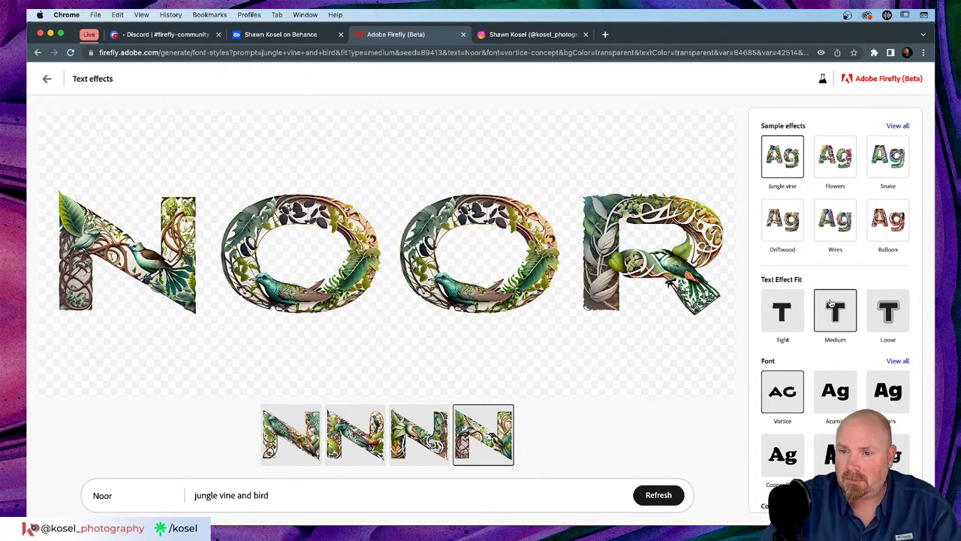
# Try a black background behind the jungle vine lettering, and restore the transparent background.
pyautogui.scroll(-2, 831, 302)
pyautogui.scroll(-1, 831, 302)
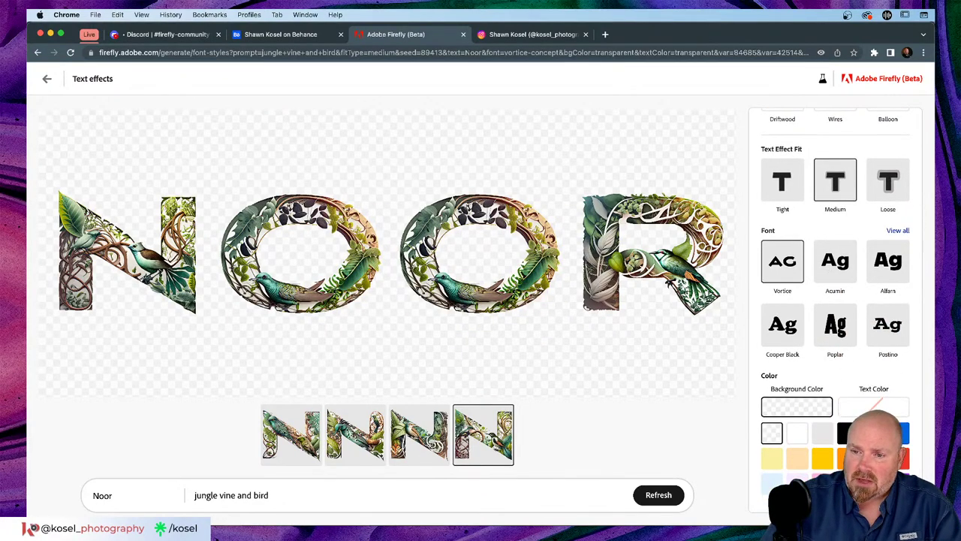
pyautogui.click(843, 434)
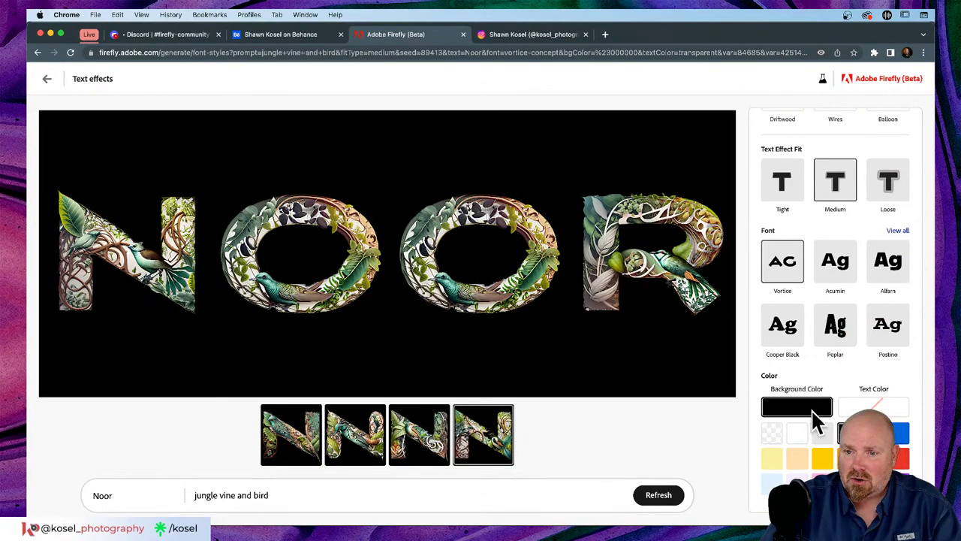
pyautogui.moveTo(700, 127)
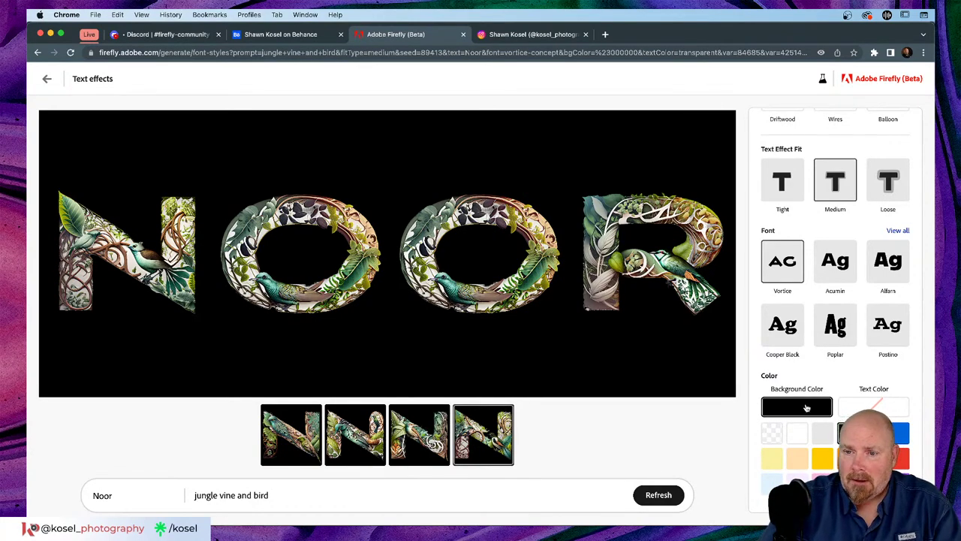
pyautogui.click(772, 432)
pyautogui.moveTo(726, 173)
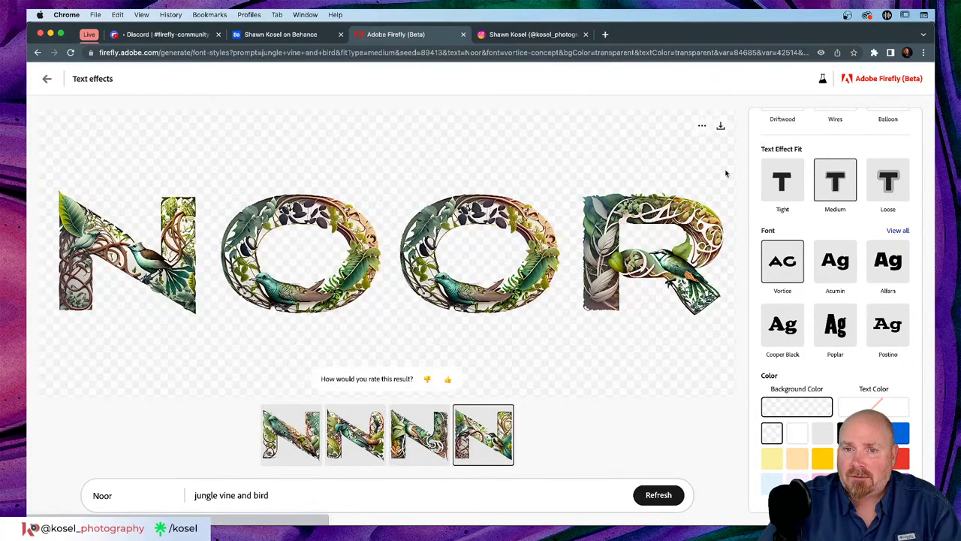
# Review the Content Credentials download notice and the lettering's additional sharing options without downloading the image.
pyautogui.click(716, 126)
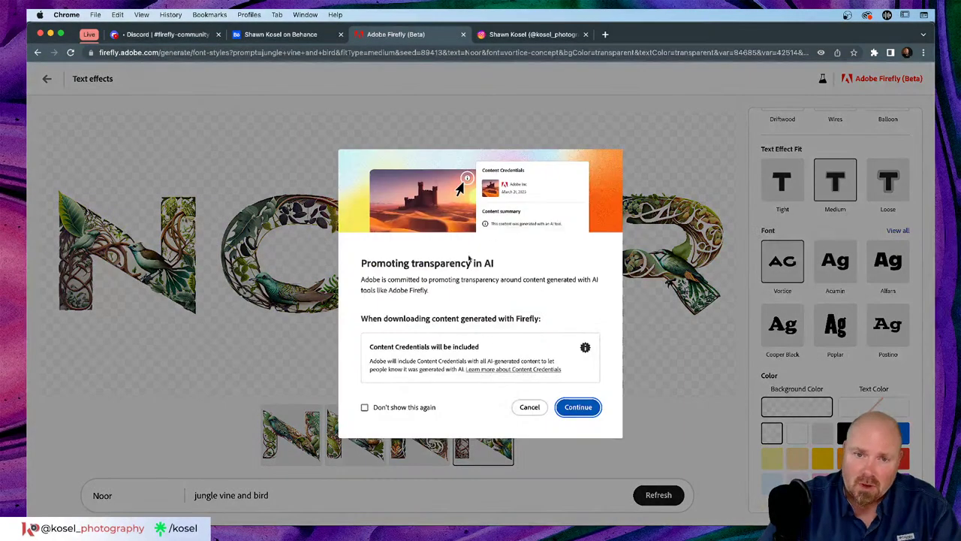
pyautogui.click(529, 407)
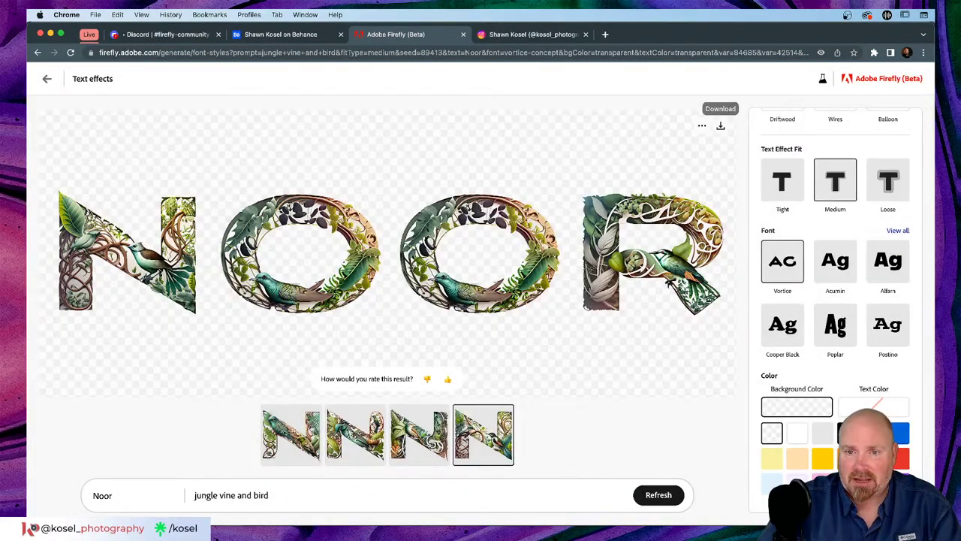
pyautogui.click(703, 127)
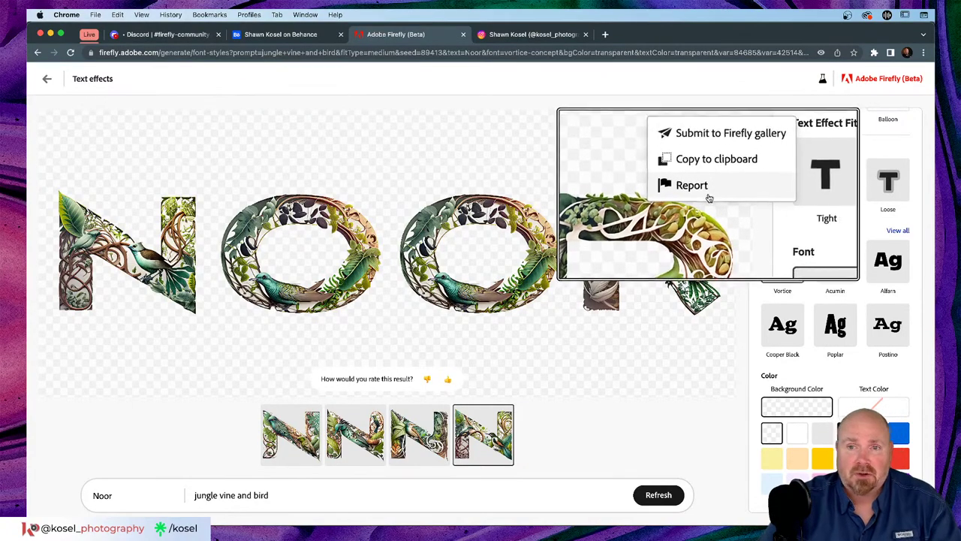
pyautogui.click(723, 126)
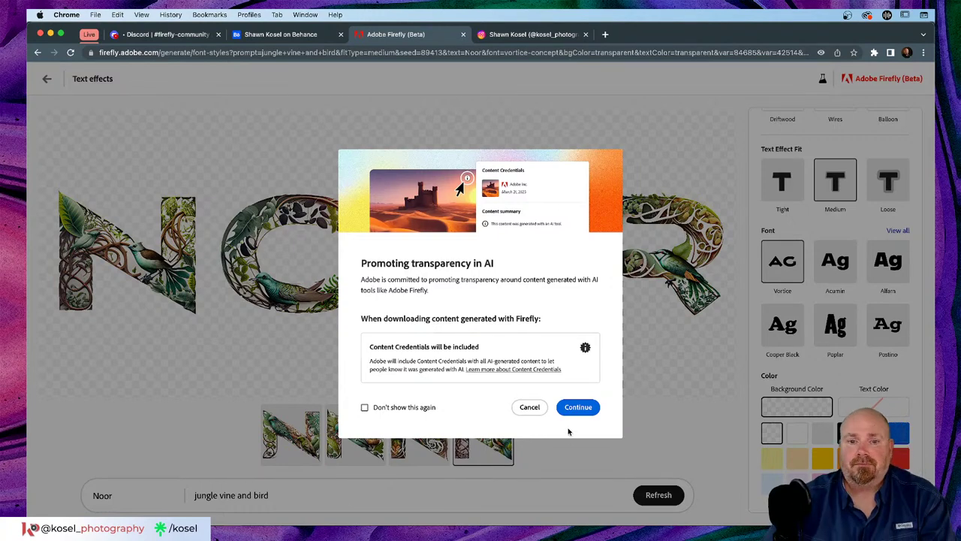
pyautogui.click(530, 407)
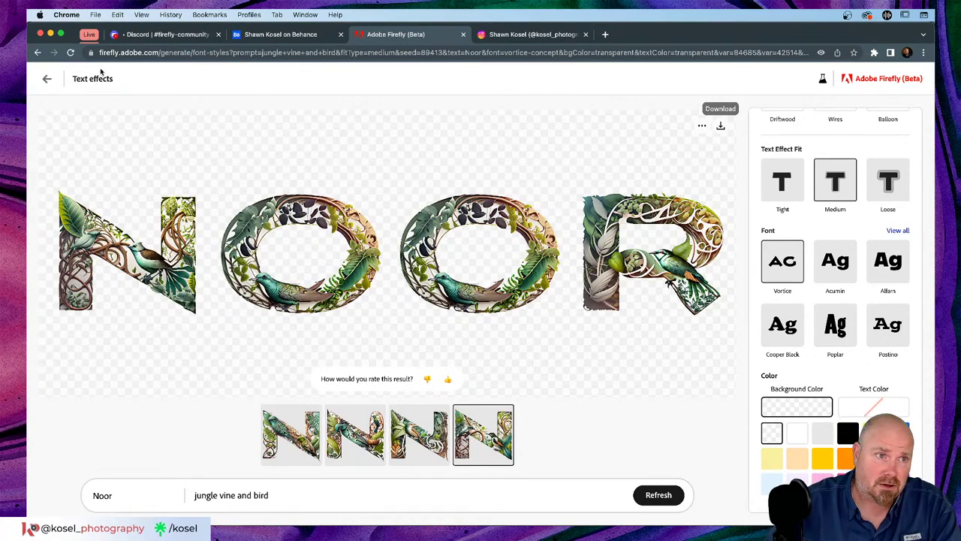
# Leave the jungle vine lettering, return to the Firefly home page and open a new Text effects session.
pyautogui.click(46, 81)
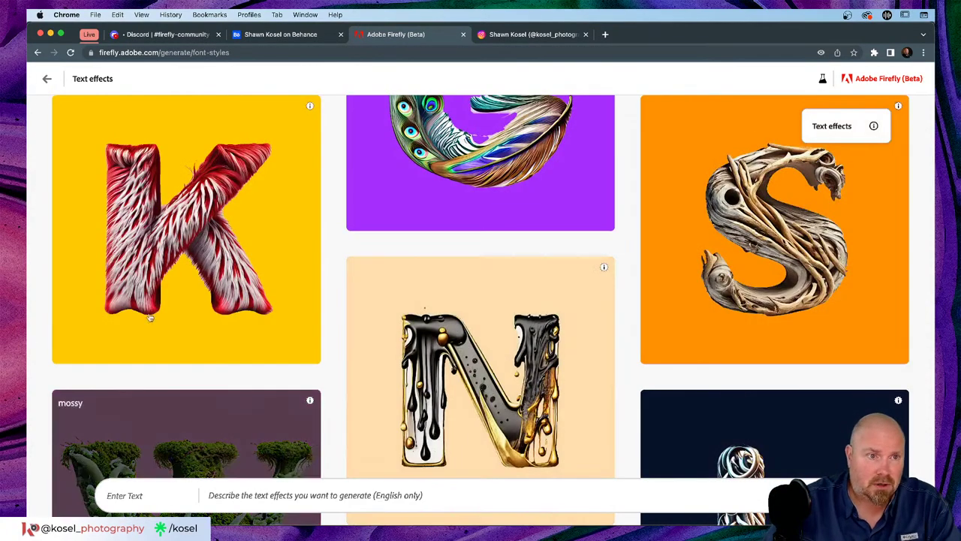
pyautogui.click(47, 80)
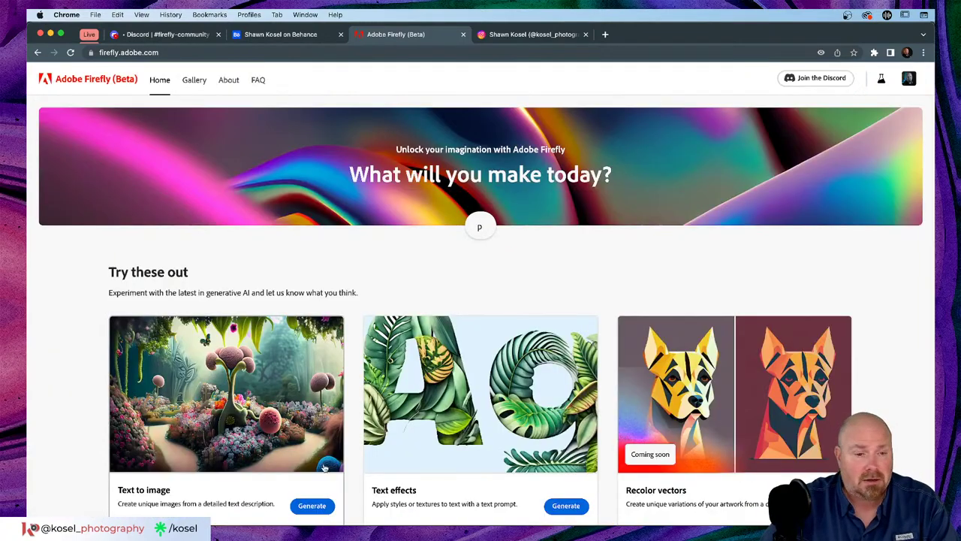
pyautogui.scroll(-3, 239, 384)
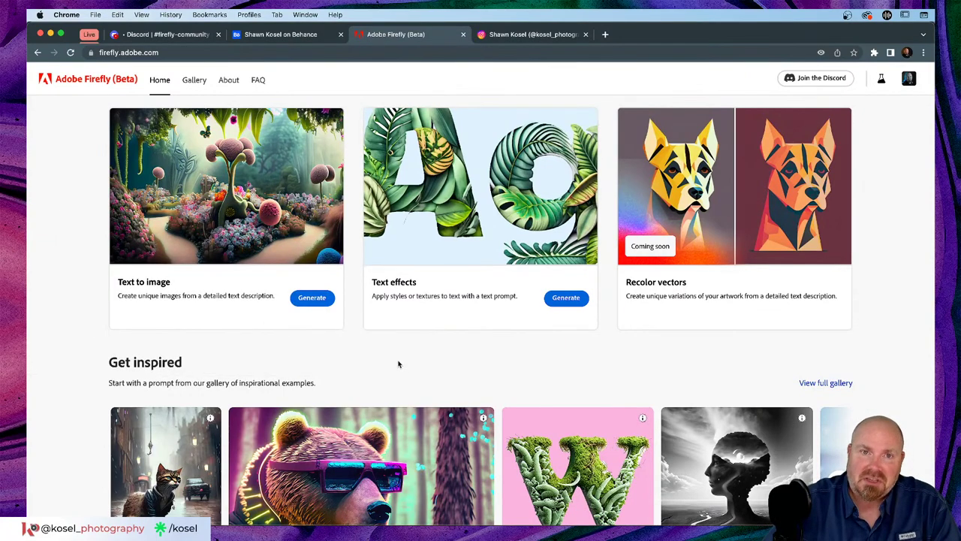
pyautogui.click(566, 297)
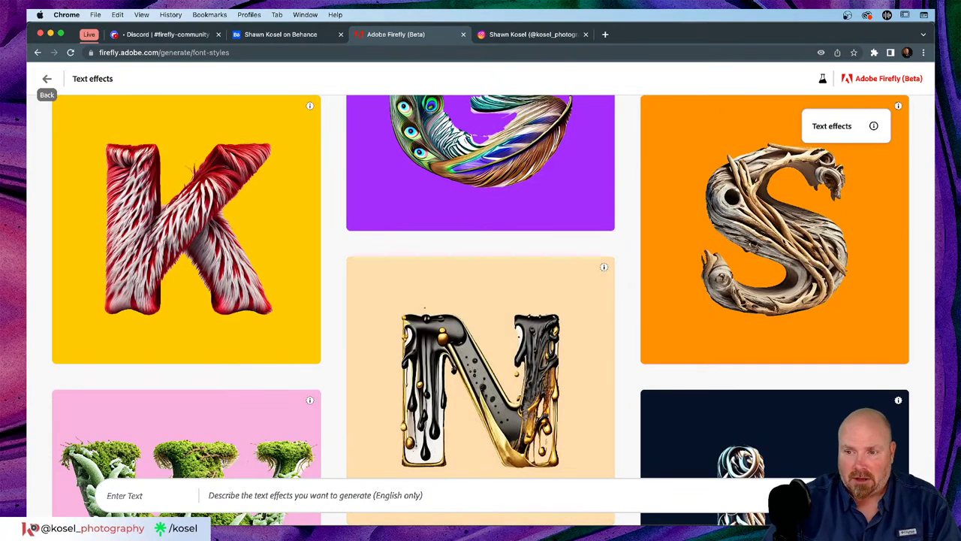
# Try "A,B,C" as the text for the new lettering.
pyautogui.click(137, 492)
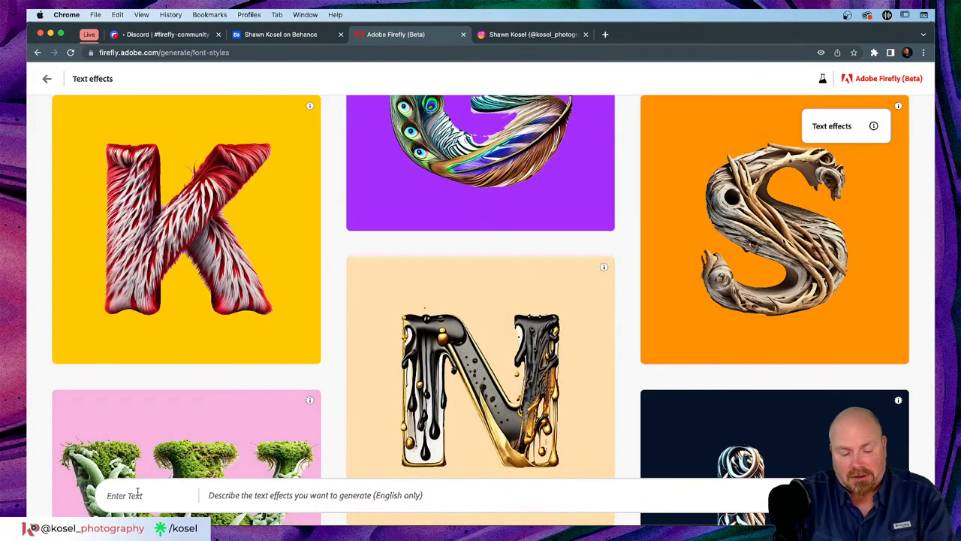
pyautogui.write('A')
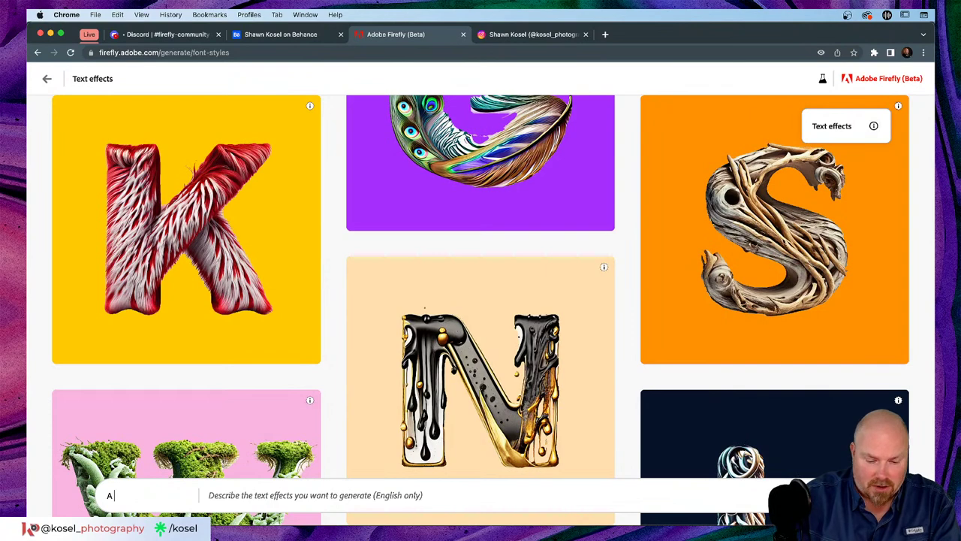
pyautogui.press('BackSpace')
pyautogui.press('BackSpace')
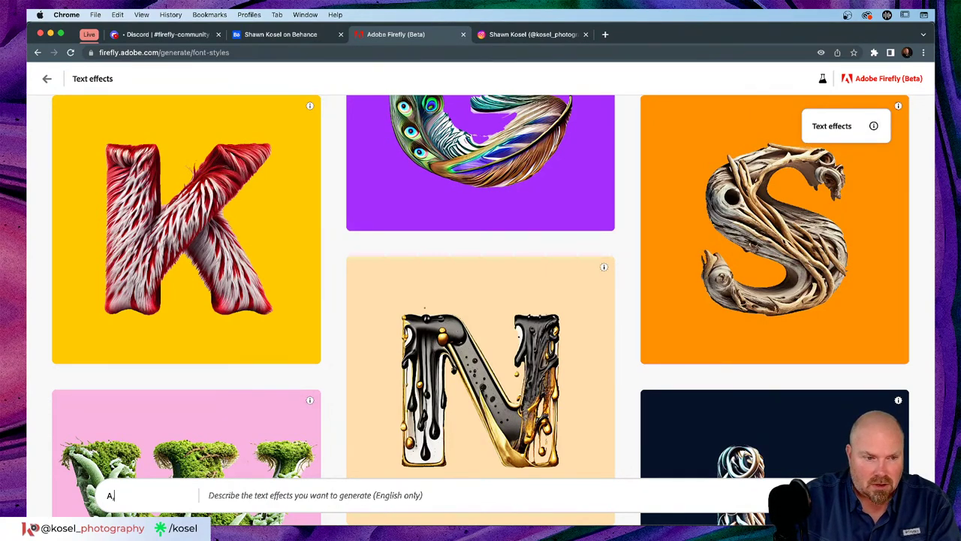
pyautogui.write(',B')
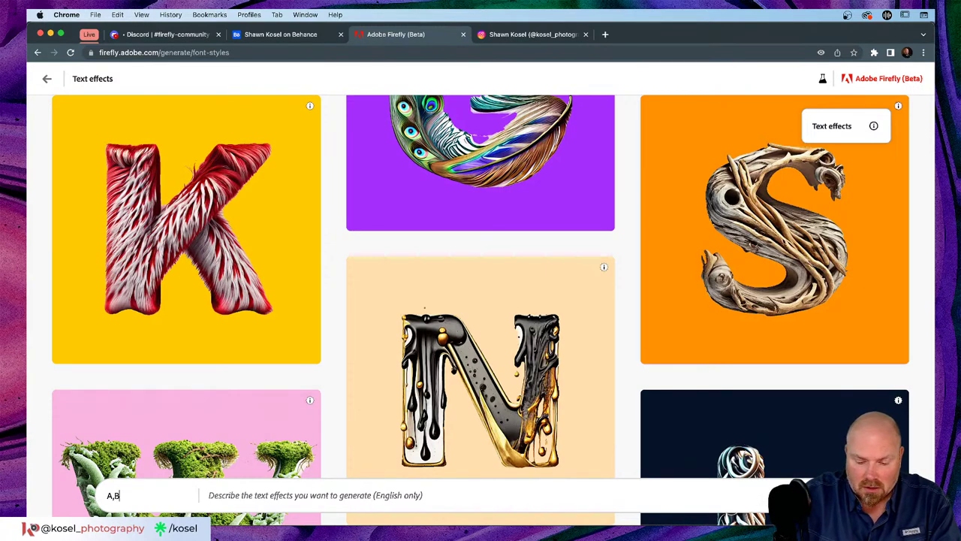
pyautogui.write(',,C')
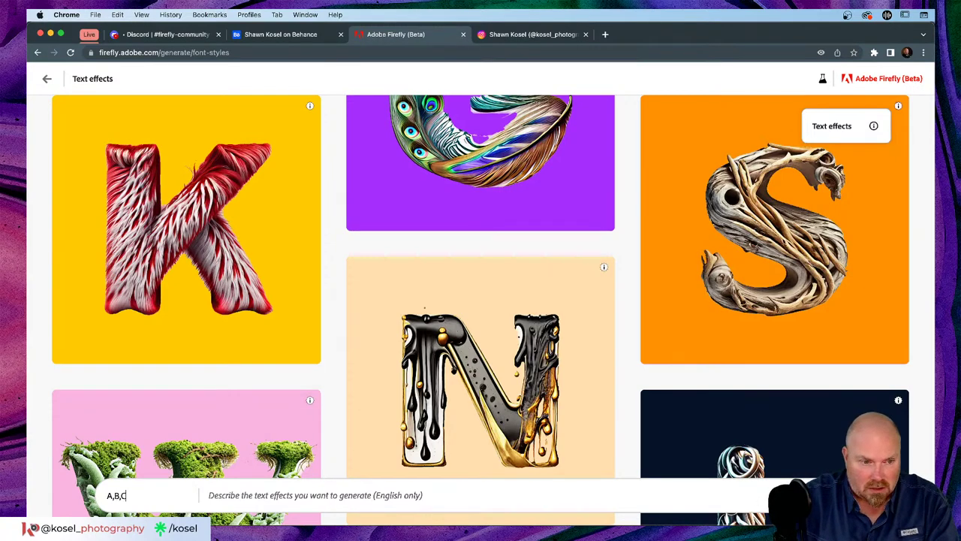
pyautogui.click(284, 495)
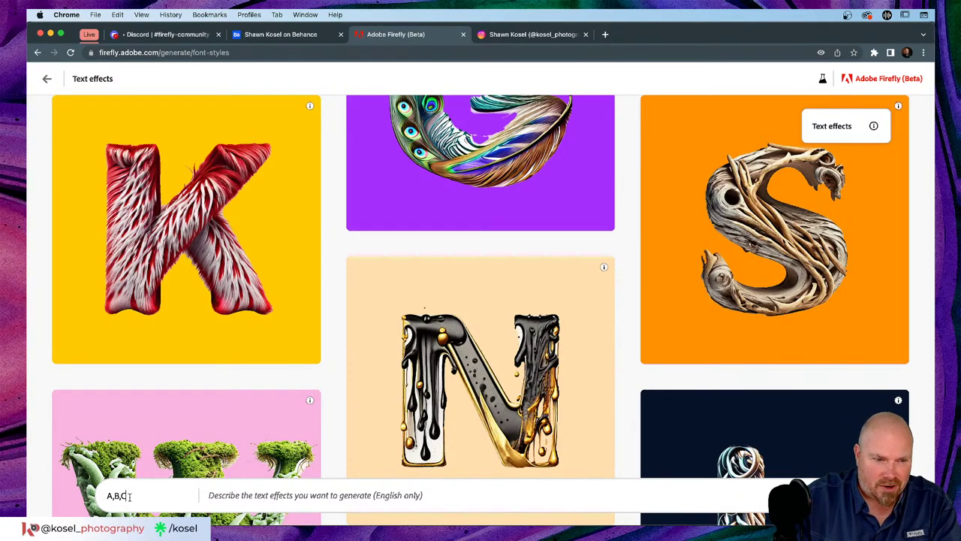
# Replace the lettering text with "ABC's" and generate it with the effect prompt "Bananas".
pyautogui.moveTo(127, 496); pyautogui.dragTo(84, 494)
pyautogui.write('AB')
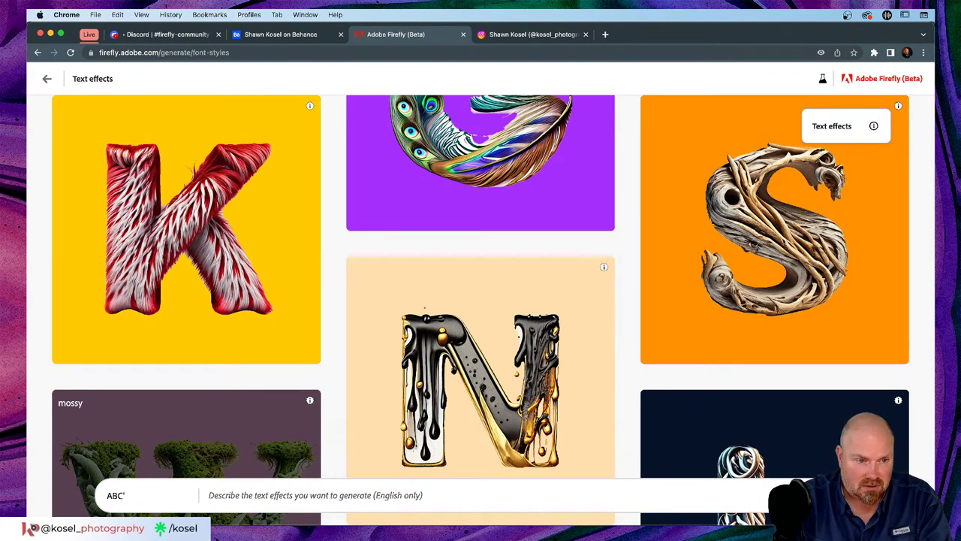
pyautogui.click(247, 496)
pyautogui.write('Bananas')
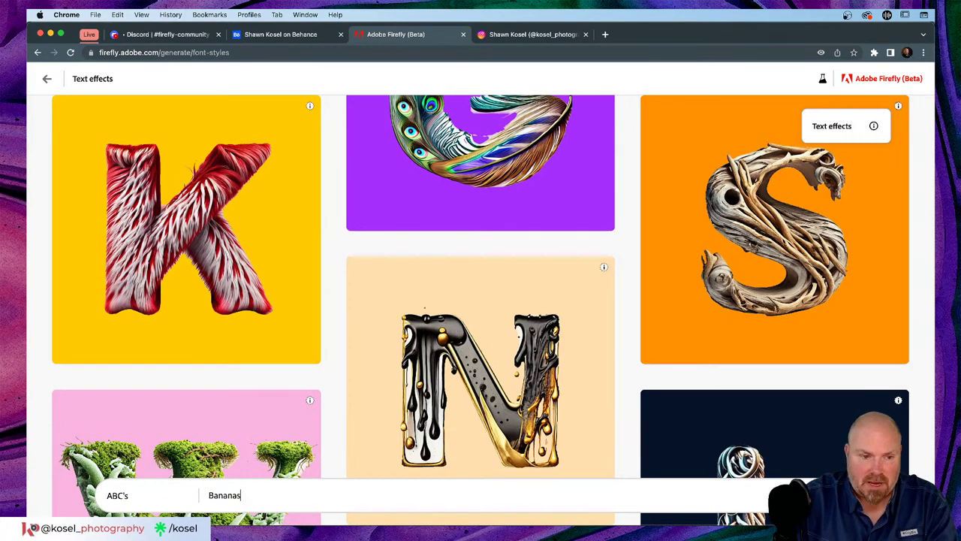
pyautogui.press('Return')
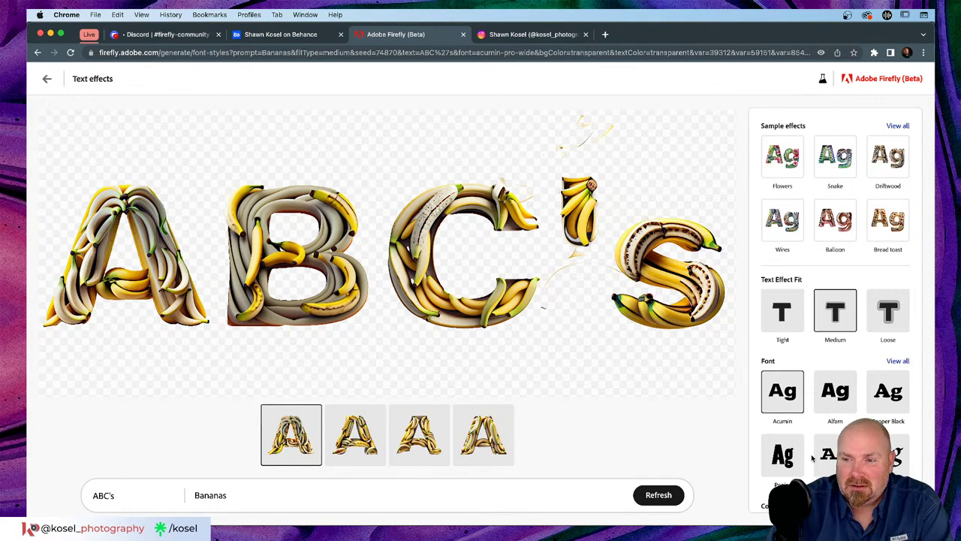
# Set a black background behind the banana lettering and show the fourth variation.
pyautogui.scroll(-3, 812, 458)
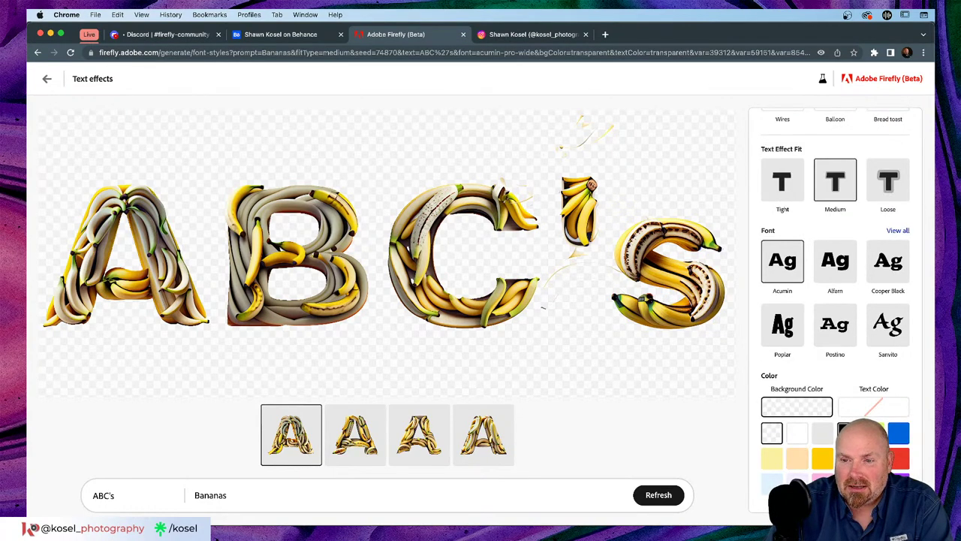
pyautogui.click(847, 433)
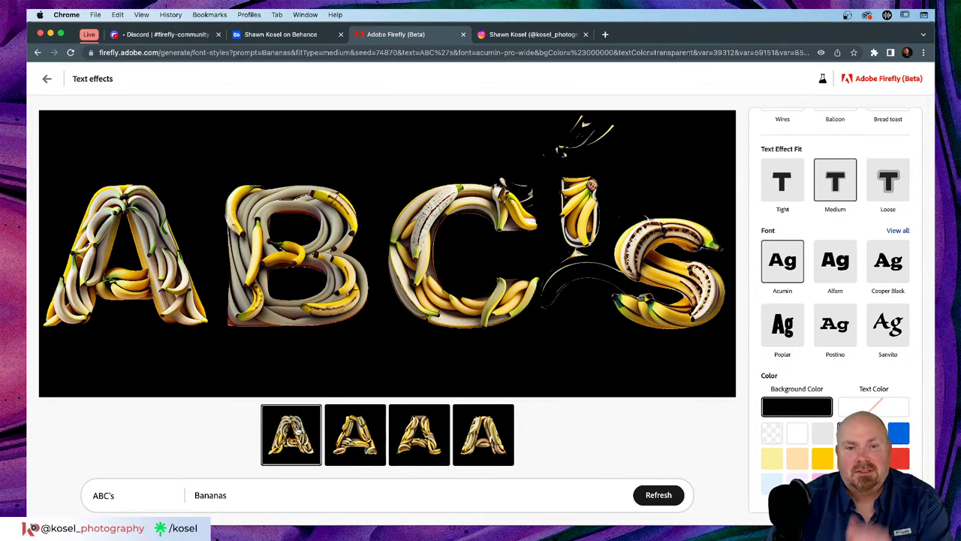
pyautogui.click(489, 428)
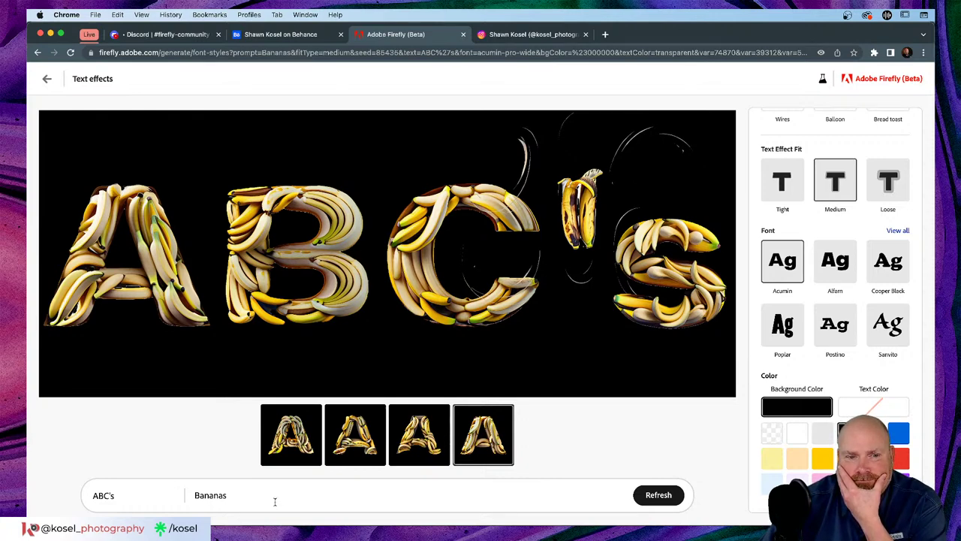
# Change the effect prompt to "Banana split" and regenerate the ABC's lettering.
pyautogui.click(234, 495)
pyautogui.press('BackSpace')
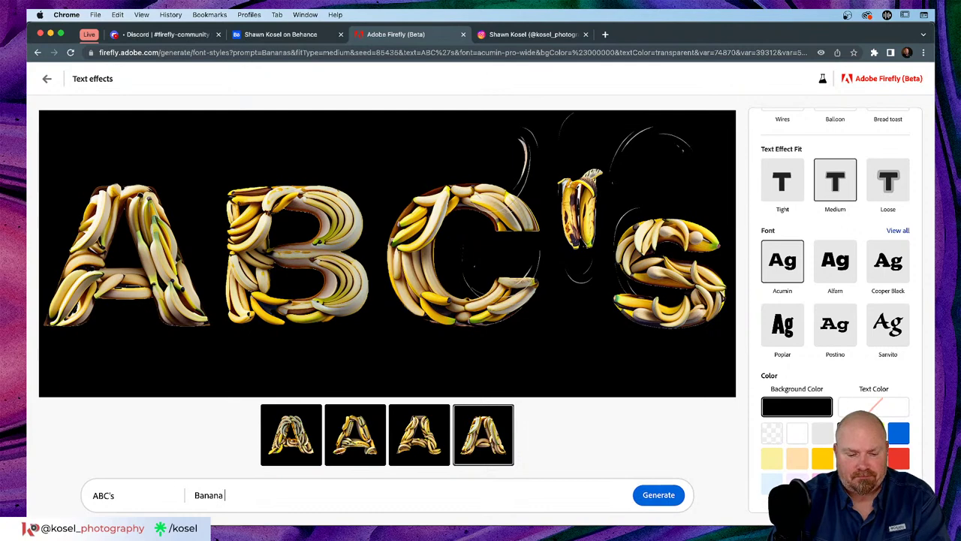
pyautogui.write('split')
pyautogui.press('Return')
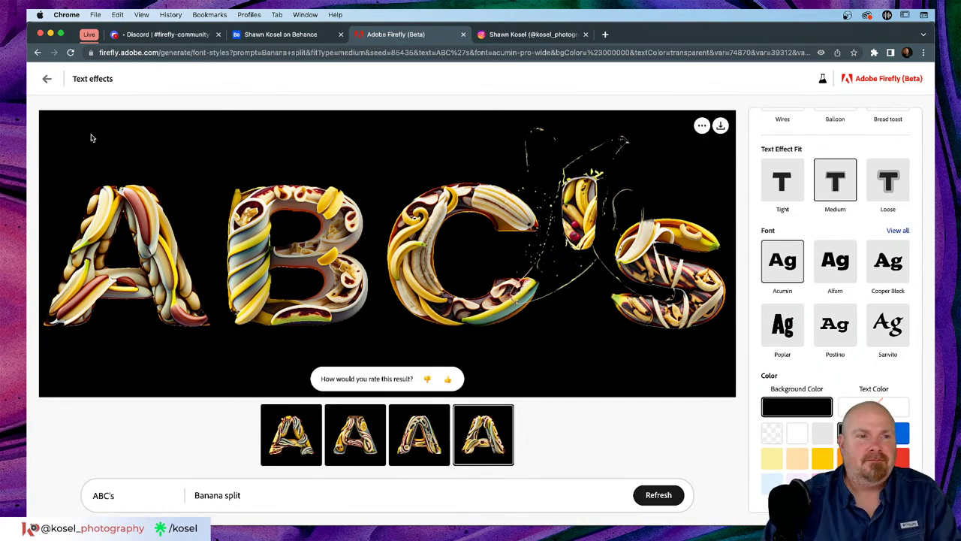
# Return to the Firefly home page and open the Text to image generator.
pyautogui.click(46, 78)
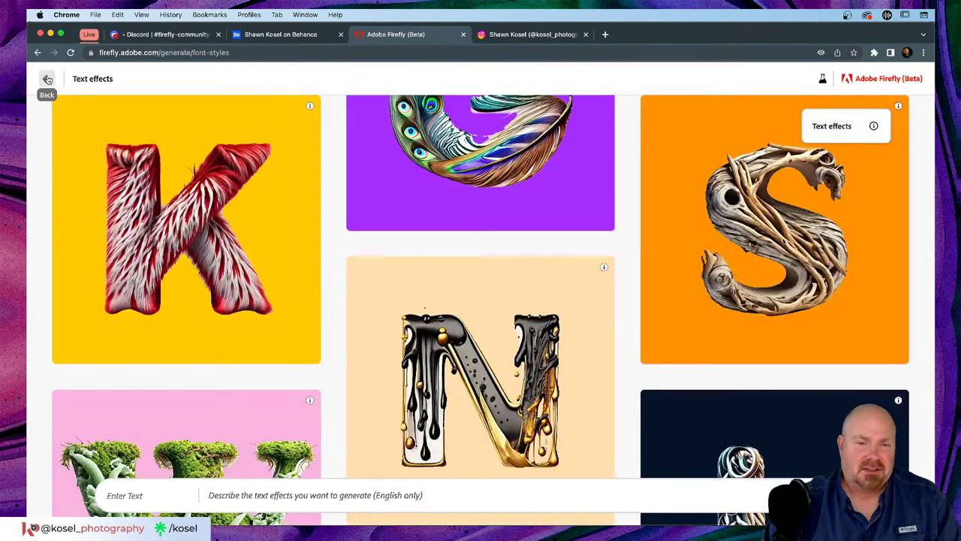
pyautogui.click(47, 78)
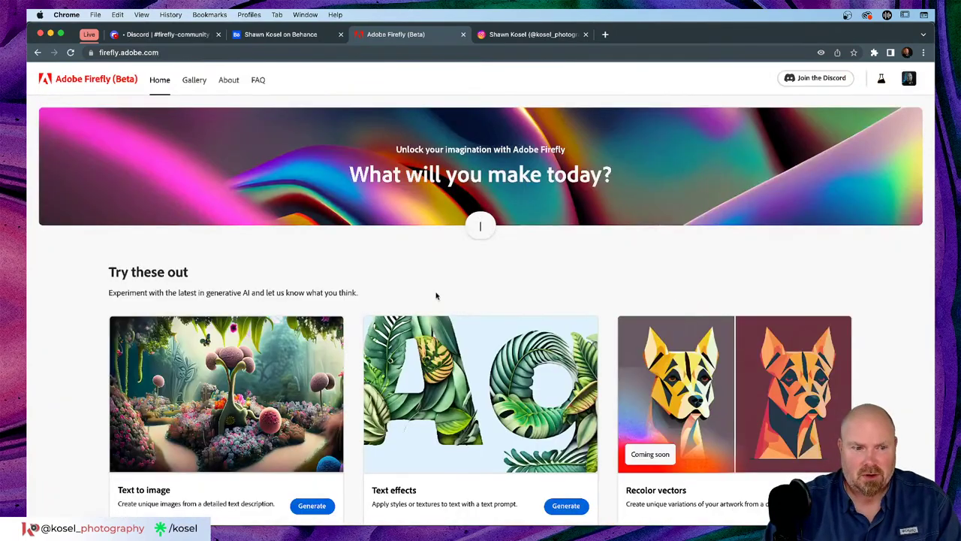
pyautogui.scroll(-3, 434, 300)
pyautogui.click(314, 323)
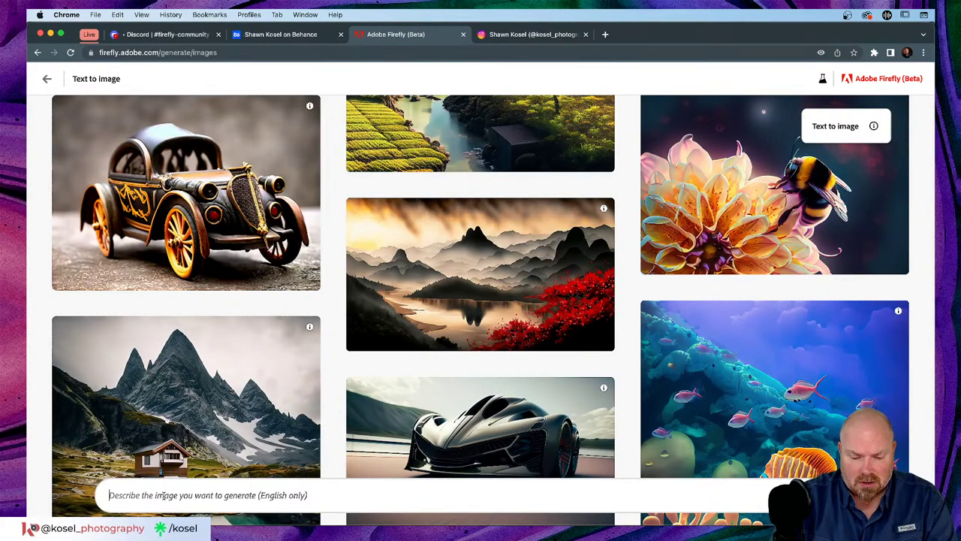
# Enter the image prompt "Llama monster attacking New York City" and try to generate it.
pyautogui.click(163, 496)
pyautogui.write('L')
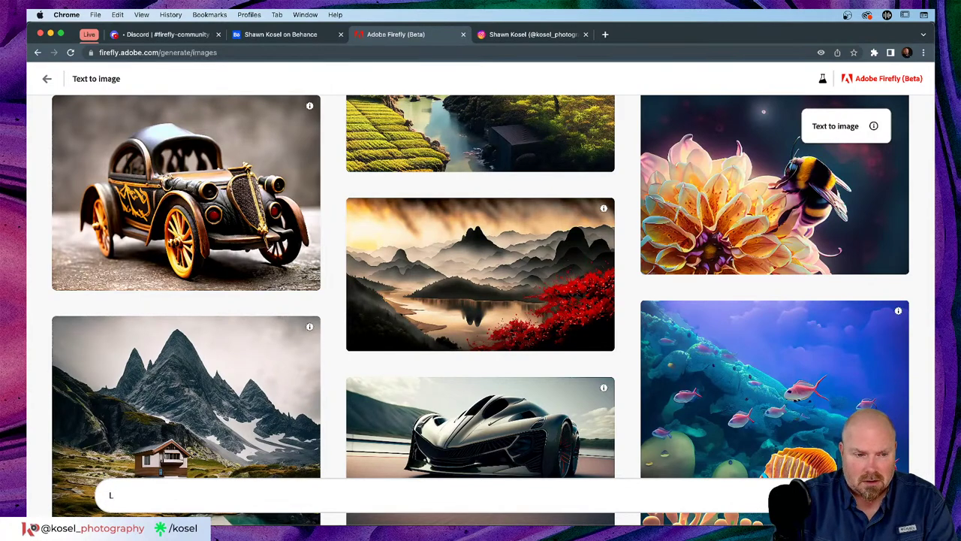
pyautogui.write('lamma m')
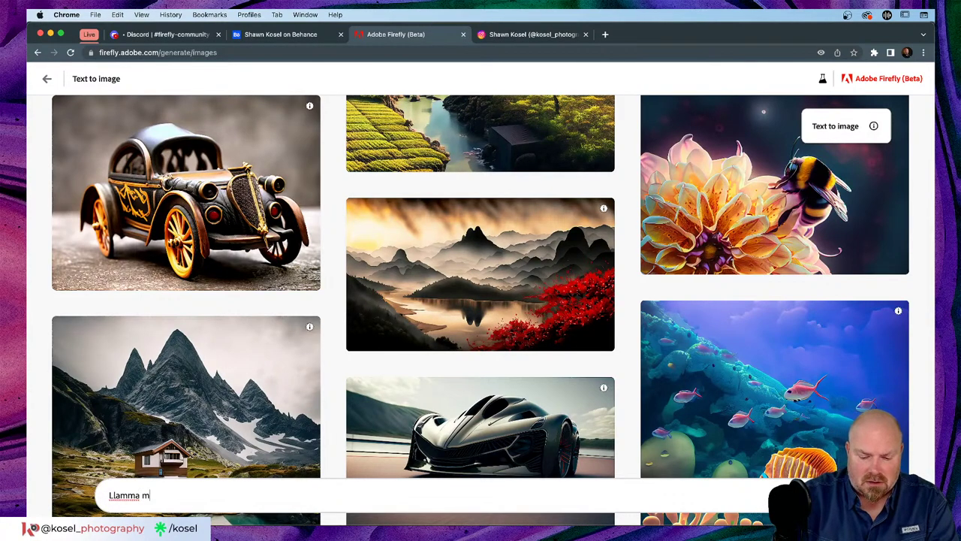
pyautogui.write('onster')
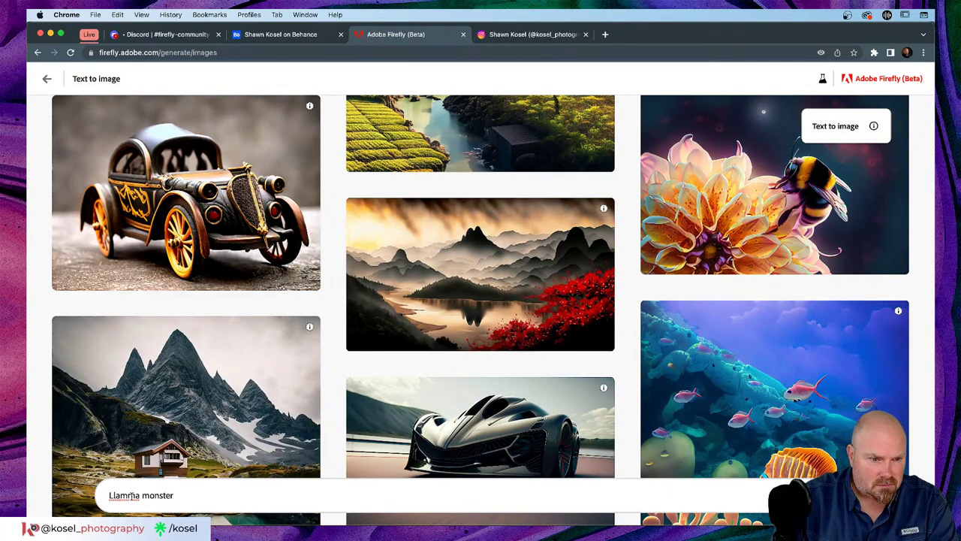
pyautogui.press('BackSpace')
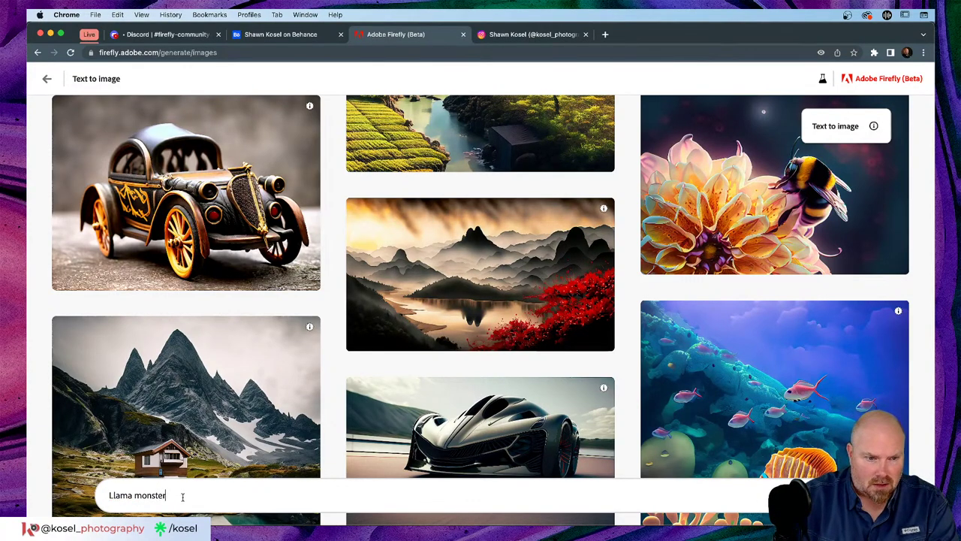
pyautogui.click(182, 496)
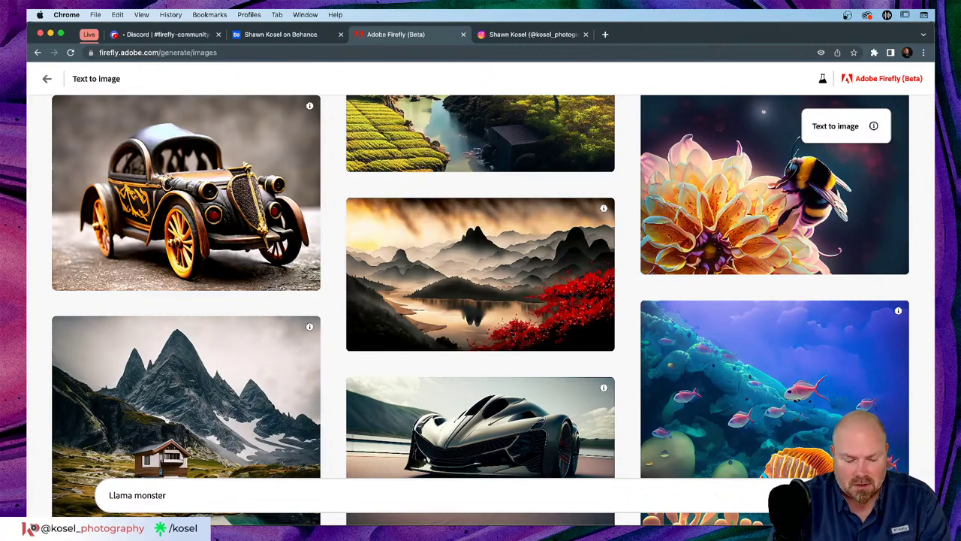
pyautogui.write('atta')
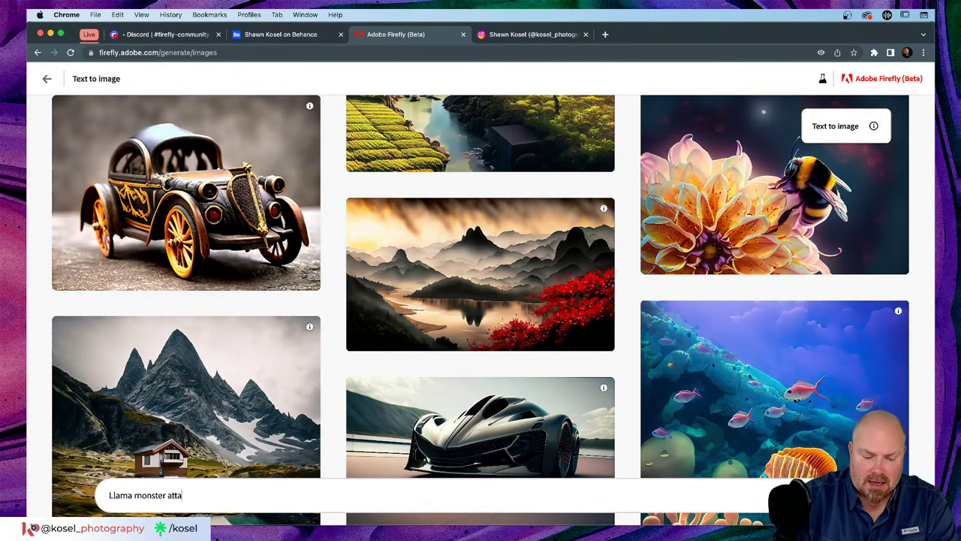
pyautogui.write('king')
pyautogui.press('BackSpace')
pyautogui.press('BackSpace')
pyautogui.press('BackSpace')
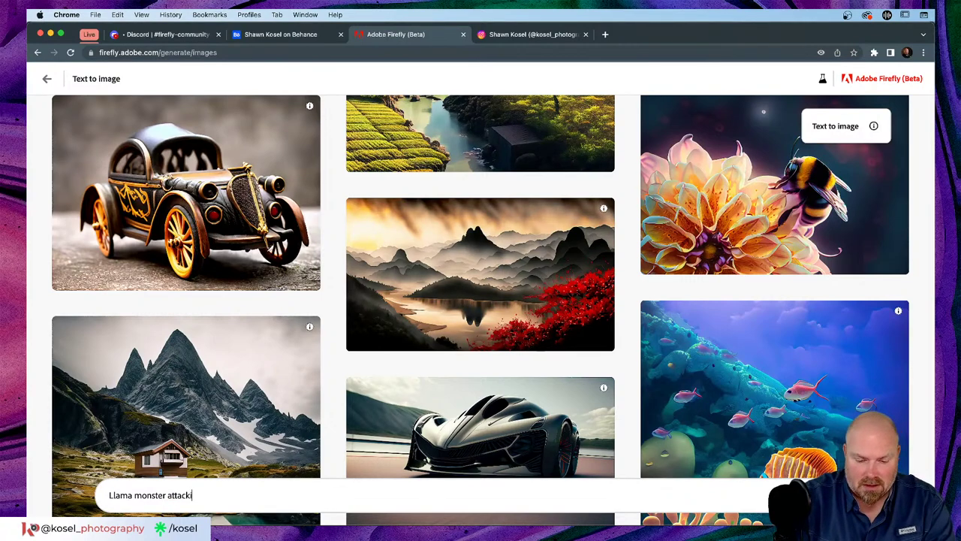
pyautogui.write('ng New ')
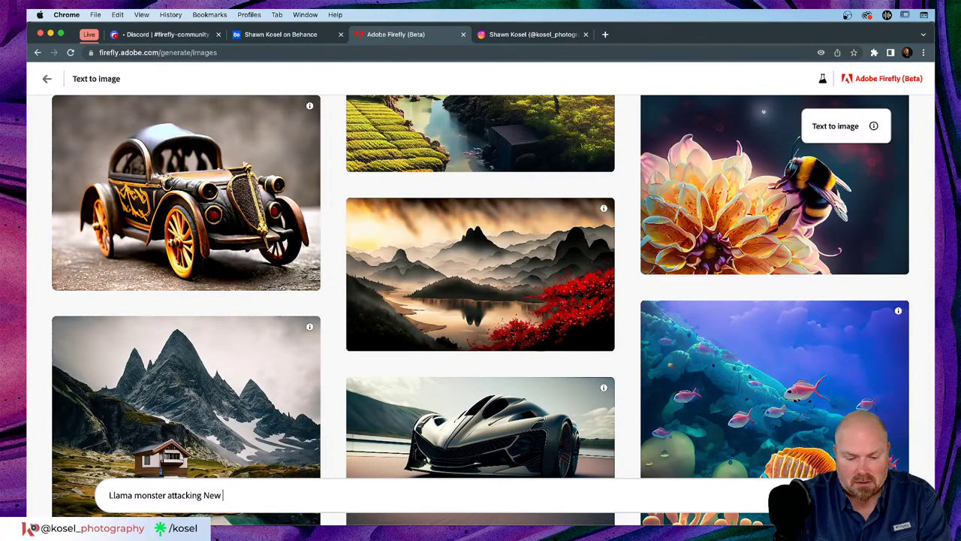
pyautogui.write('Yor')
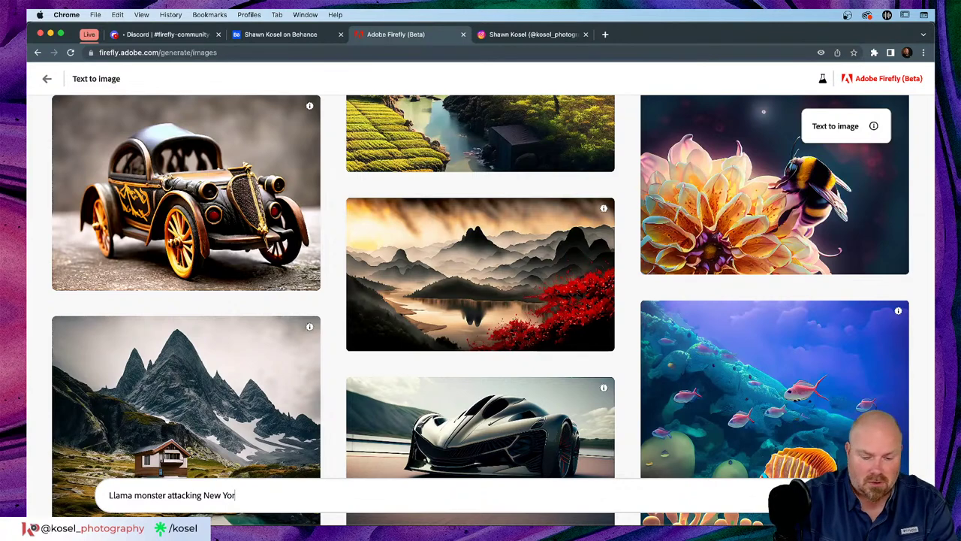
pyautogui.write('k City')
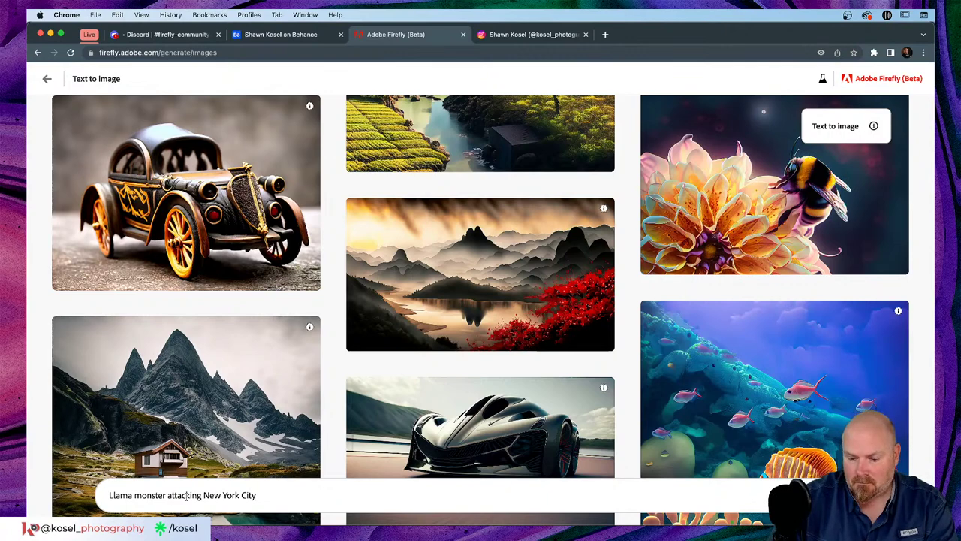
pyautogui.press('Return')
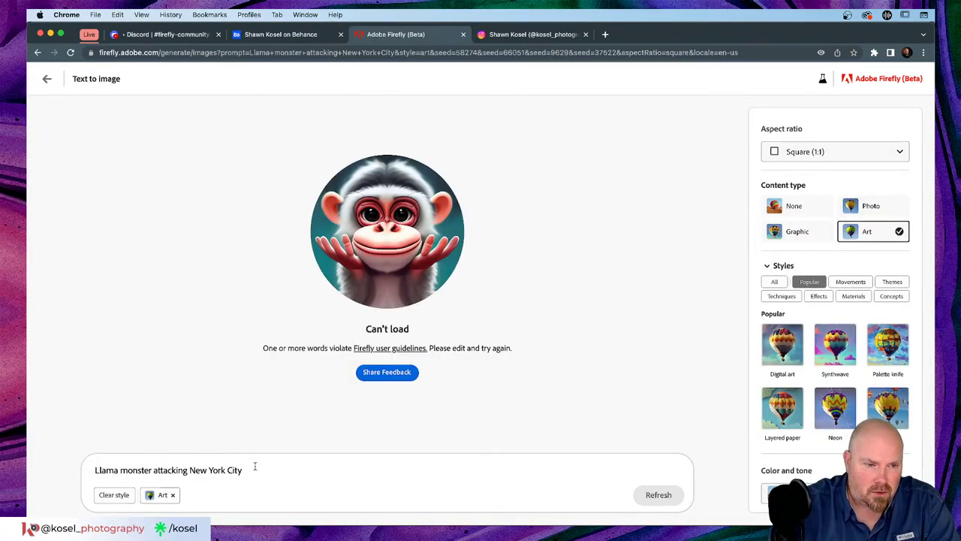
# Shorten the prompt to "Llama monster attacking City" and try generating the image again.
pyautogui.moveTo(225, 470); pyautogui.dragTo(190, 470)
pyautogui.press('BackSpace')
pyautogui.press('BackSpace')
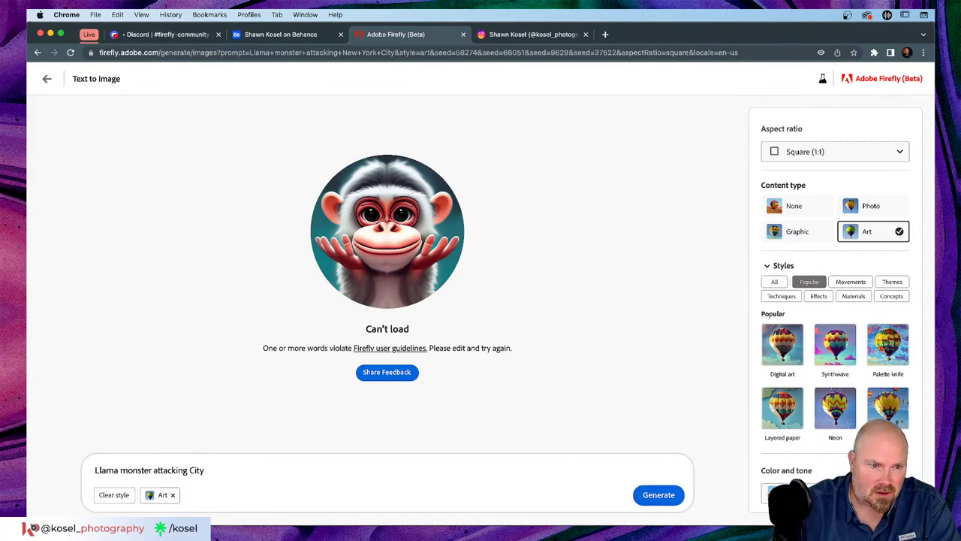
pyautogui.click(651, 495)
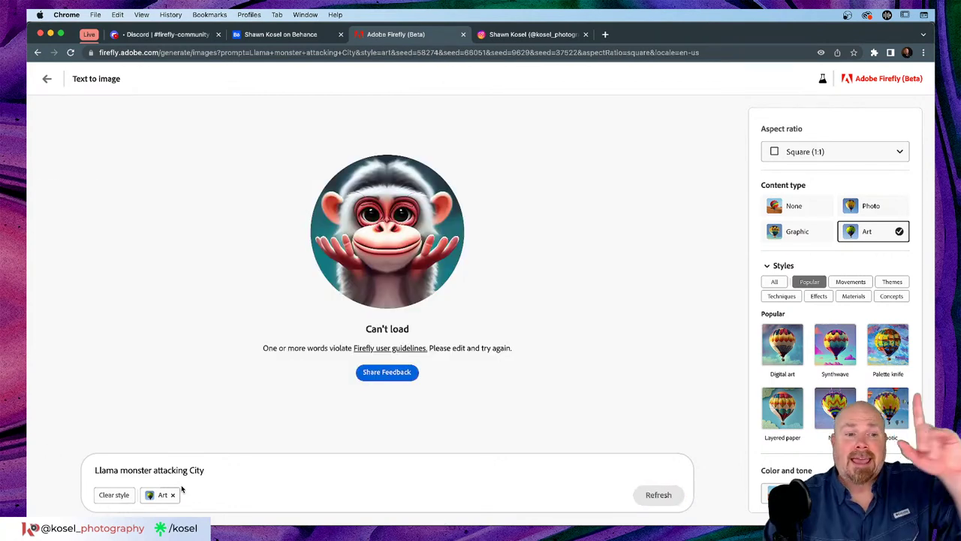
# Generate images from the prompt "Giant Teddy Bear hugging Empire State Building" and set their aspect ratio to Widescreen (16:9).
pyautogui.moveTo(188, 470); pyautogui.dragTo(153, 470)
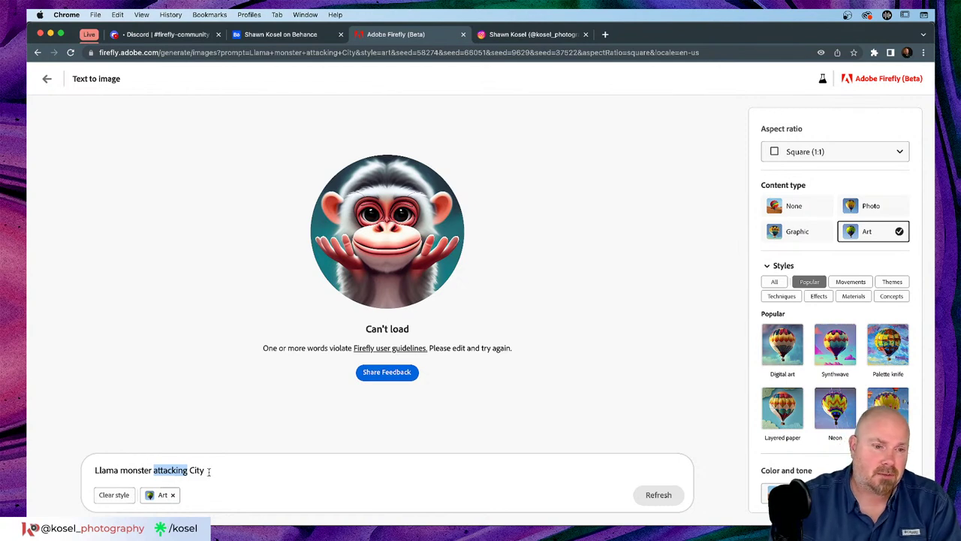
pyautogui.moveTo(210, 472); pyautogui.dragTo(71, 471)
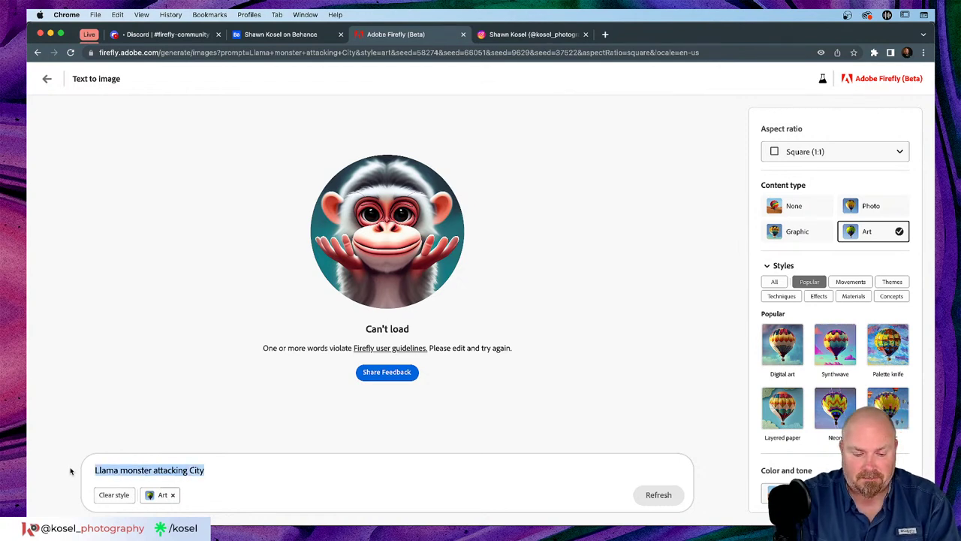
pyautogui.write('t')
pyautogui.press('BackSpace')
pyautogui.write('Giant')
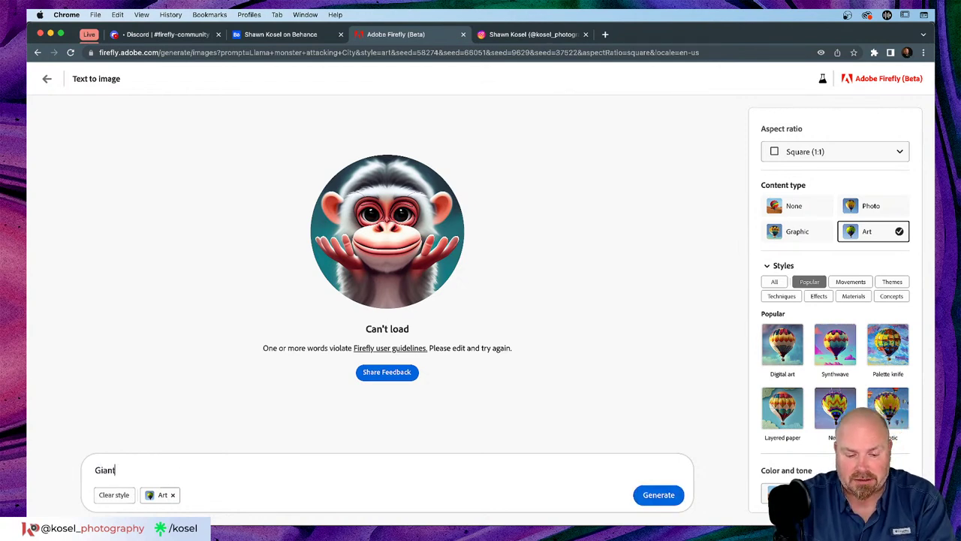
pyautogui.write(' Teddy ')
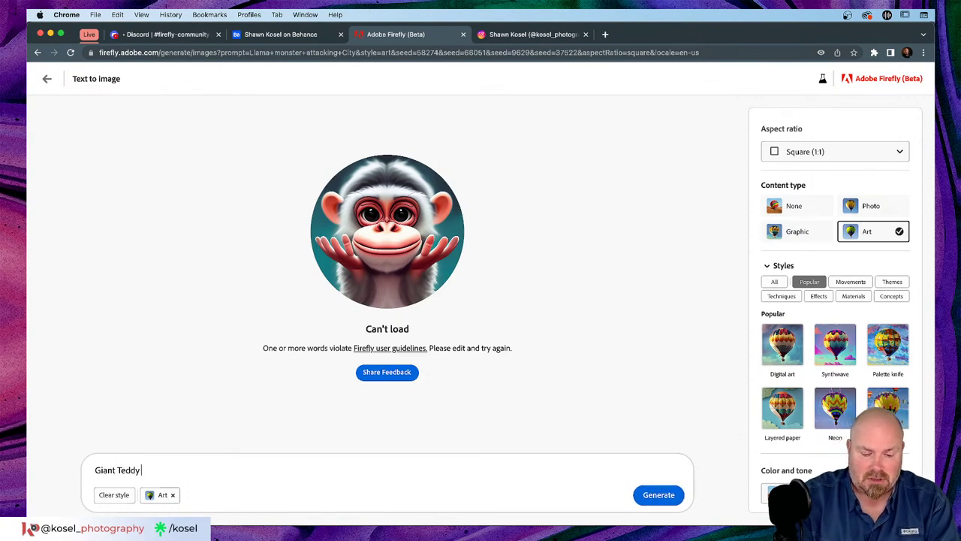
pyautogui.write('Bear')
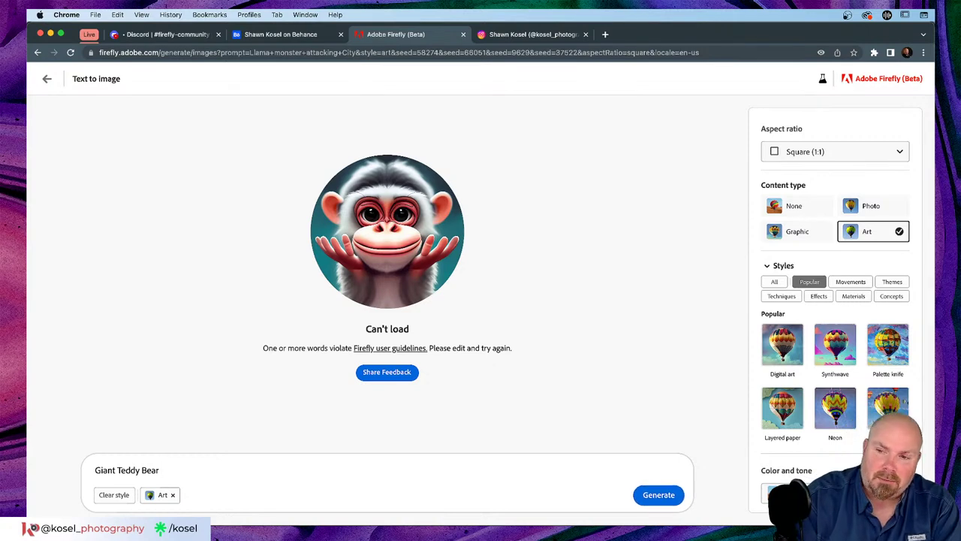
pyautogui.write('ing')
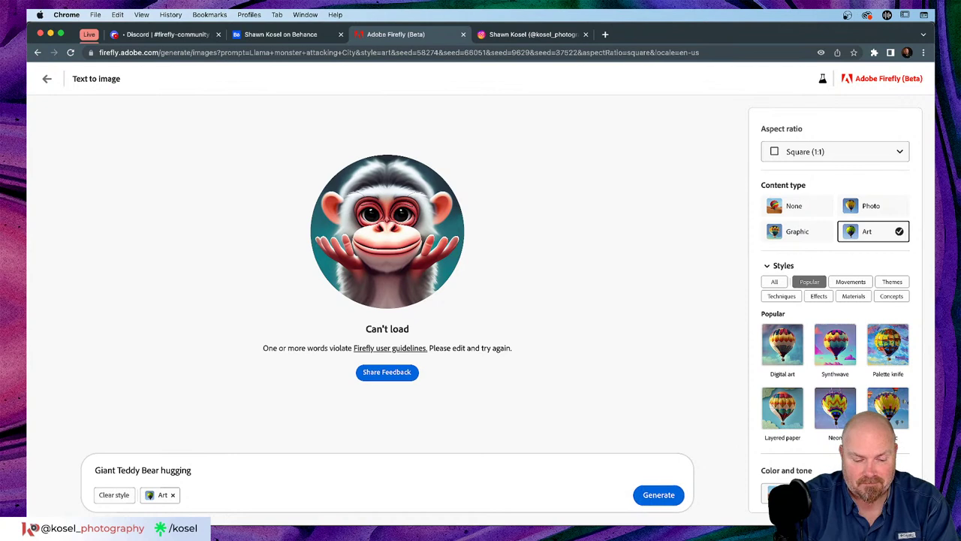
pyautogui.write(' Empir')
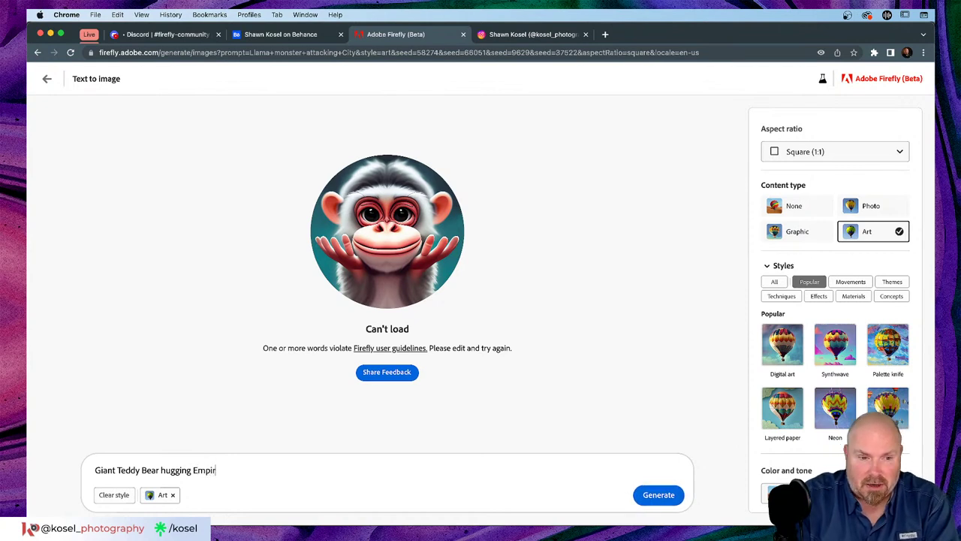
pyautogui.write('e State Buil')
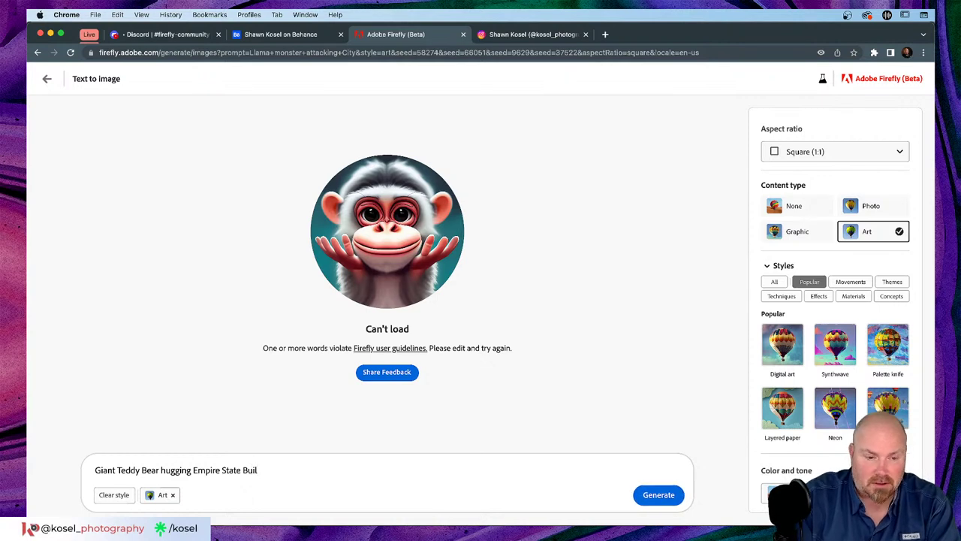
pyautogui.write('ding')
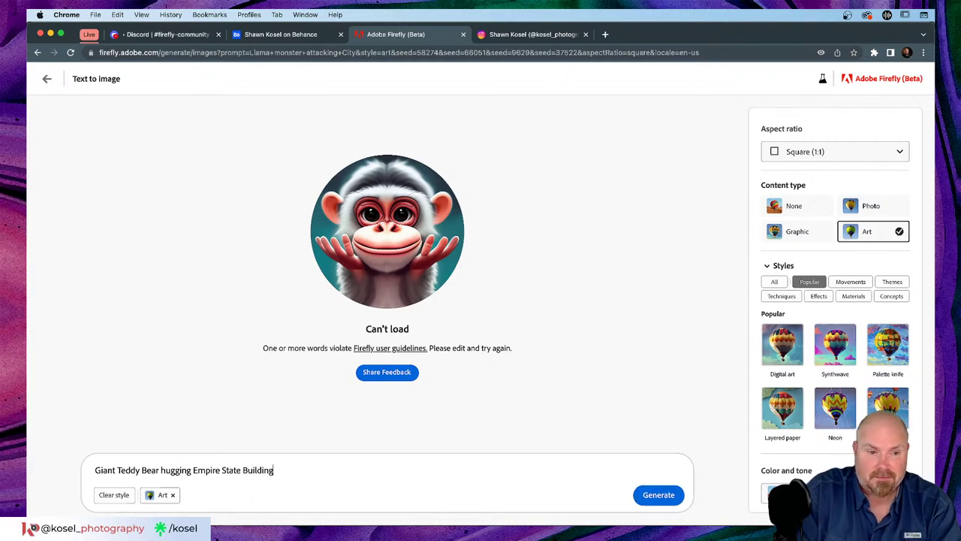
pyautogui.press('Return')
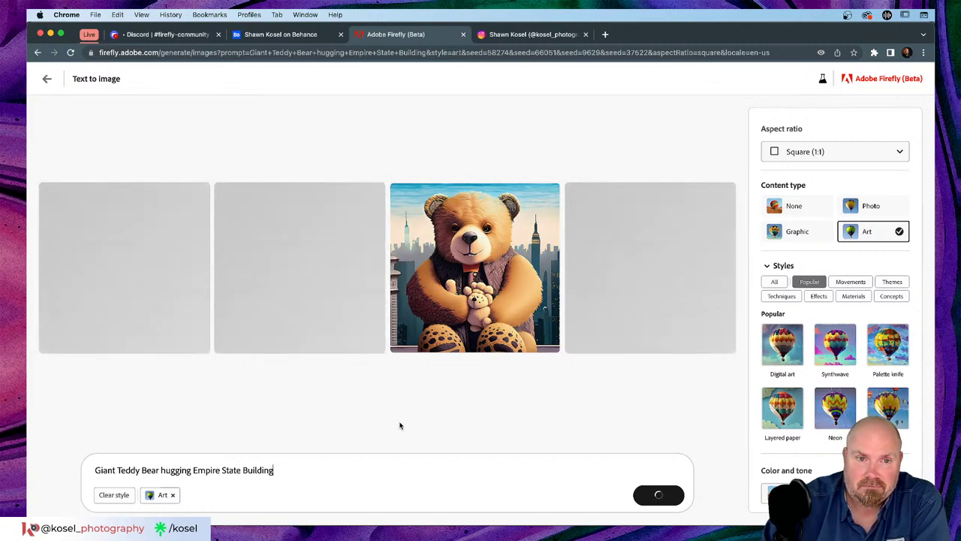
pyautogui.click(883, 153)
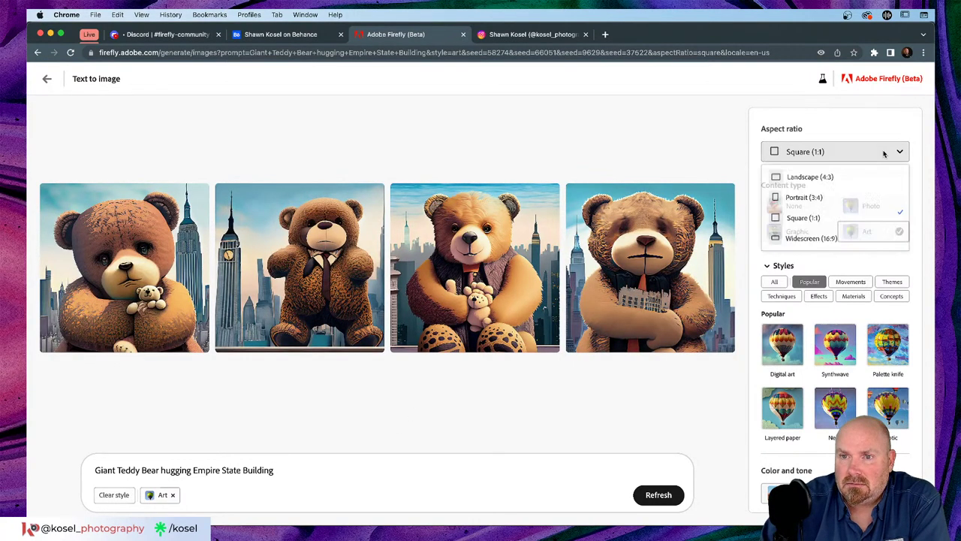
pyautogui.click(799, 239)
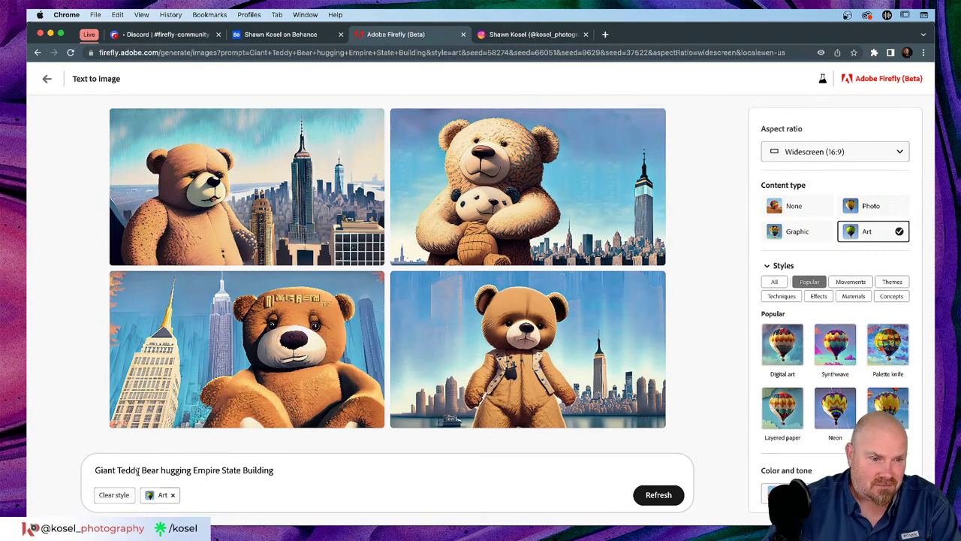
# Change "hugging" to "climbing" in the prompt, regenerate the images and view the first result enlarged.
pyautogui.moveTo(279, 468); pyautogui.dragTo(158, 470)
pyautogui.click(326, 469)
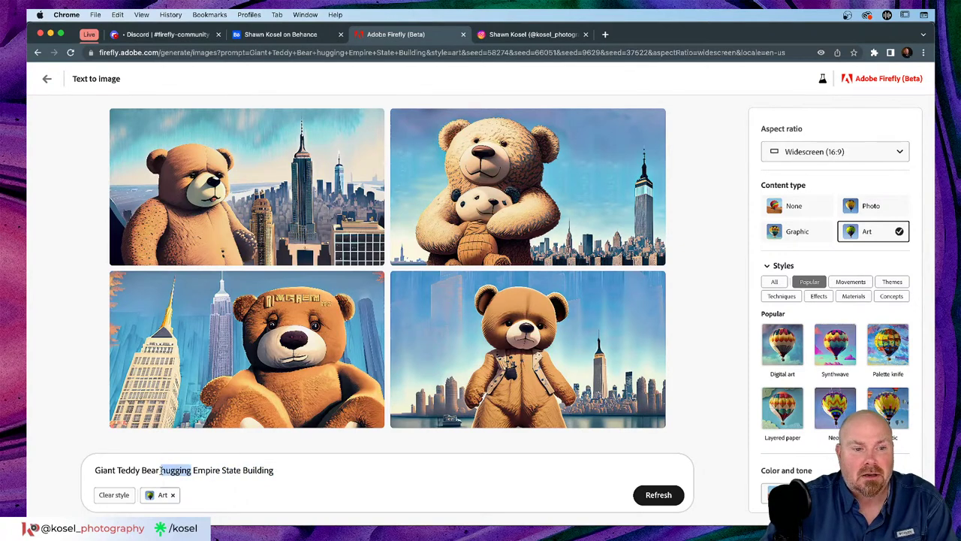
pyautogui.press('BackSpace')
pyautogui.write('clim')
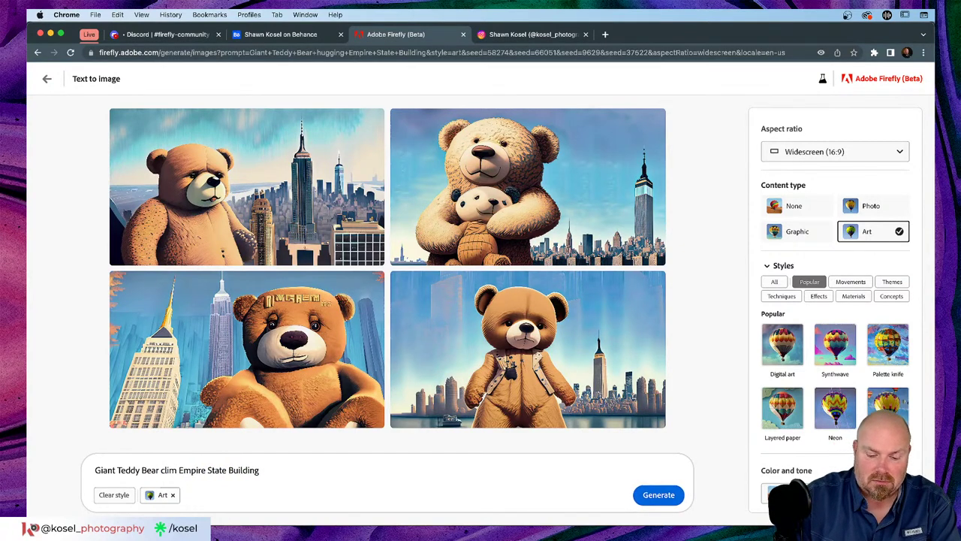
pyautogui.write('bing')
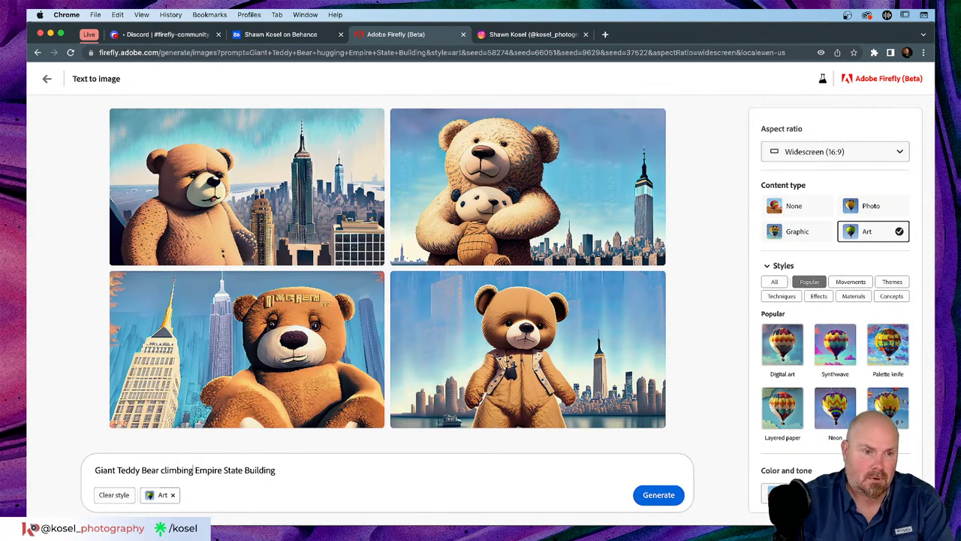
pyautogui.click(667, 501)
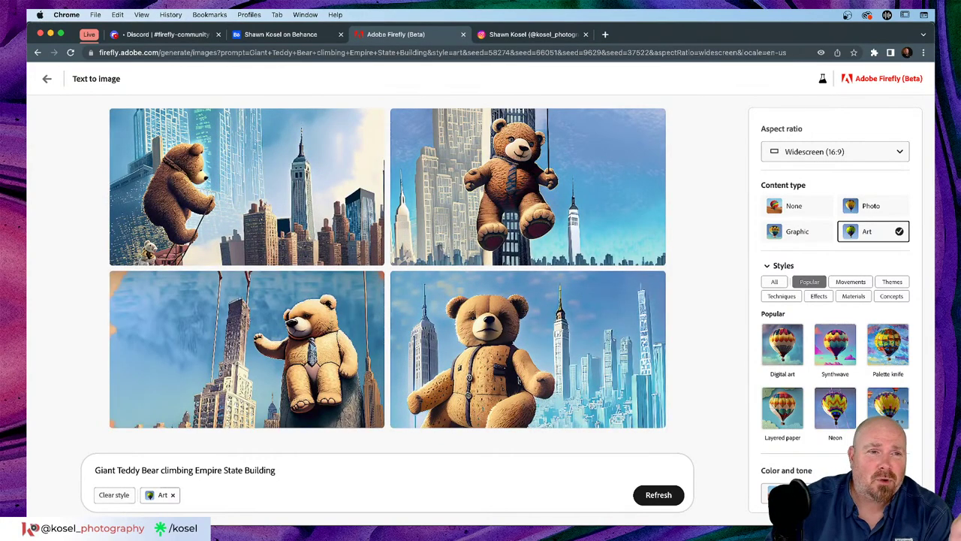
pyautogui.click(315, 195)
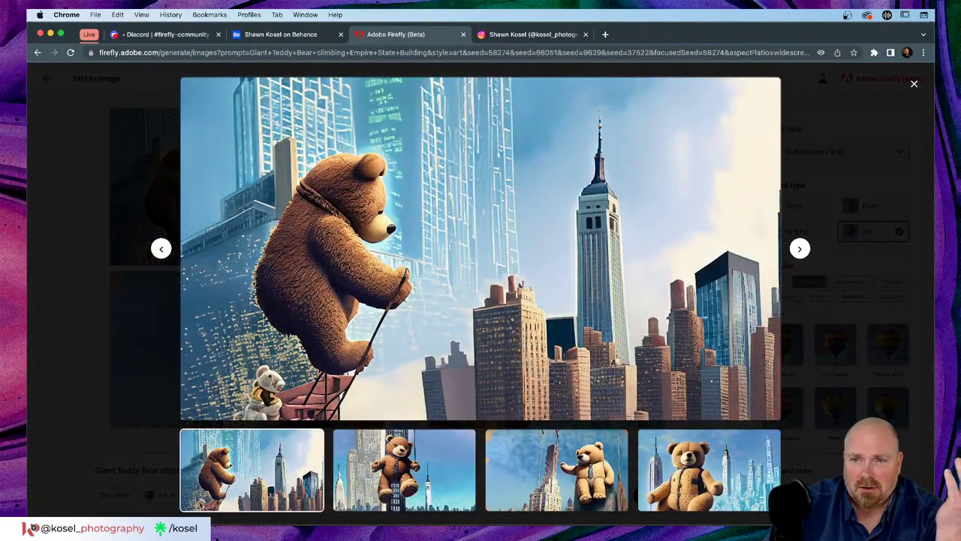
pyautogui.click(912, 83)
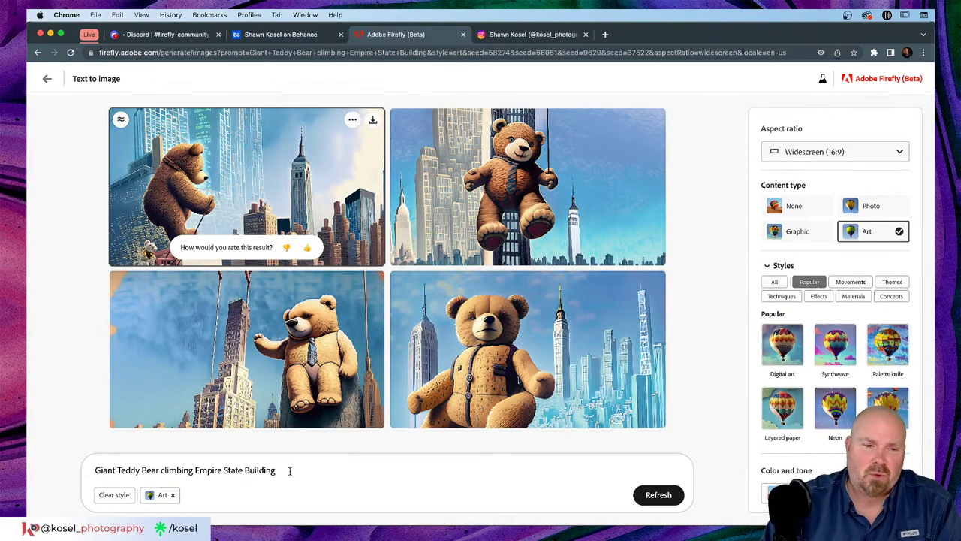
# Replace the prompt with "Llama Monster climbing building in New York City" and generate the images.
pyautogui.moveTo(288, 469); pyautogui.dragTo(93, 469)
pyautogui.write('Llama Monster climbing buil')
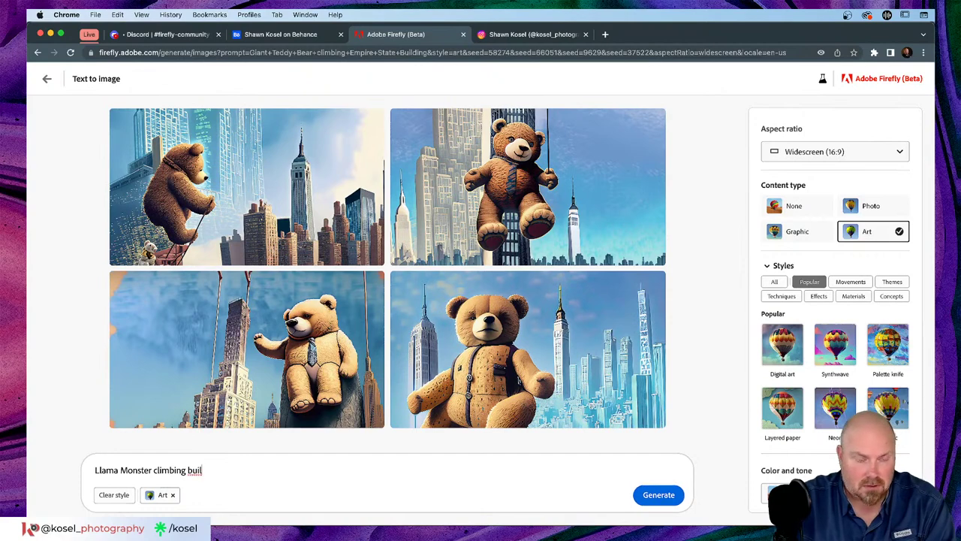
pyautogui.write('ding in New Yo')
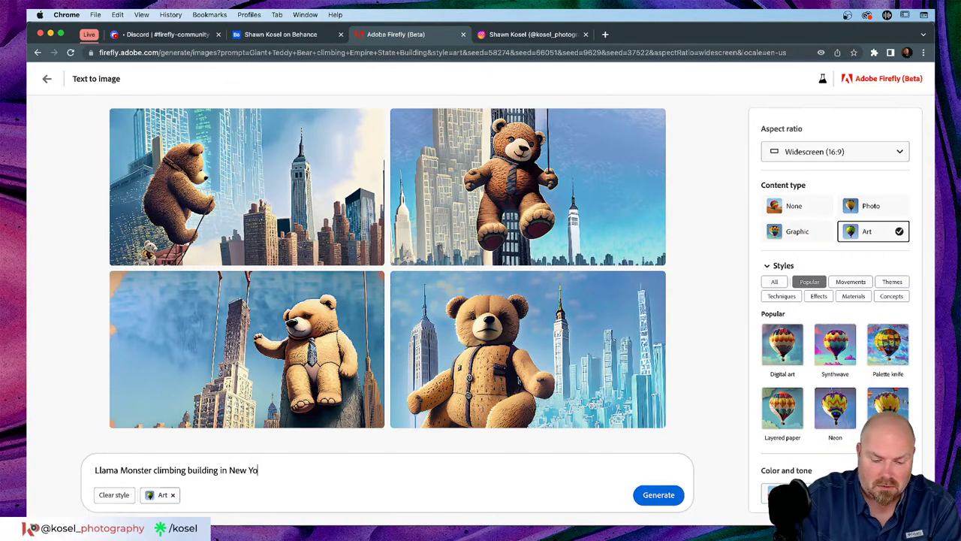
pyautogui.write('rk C')
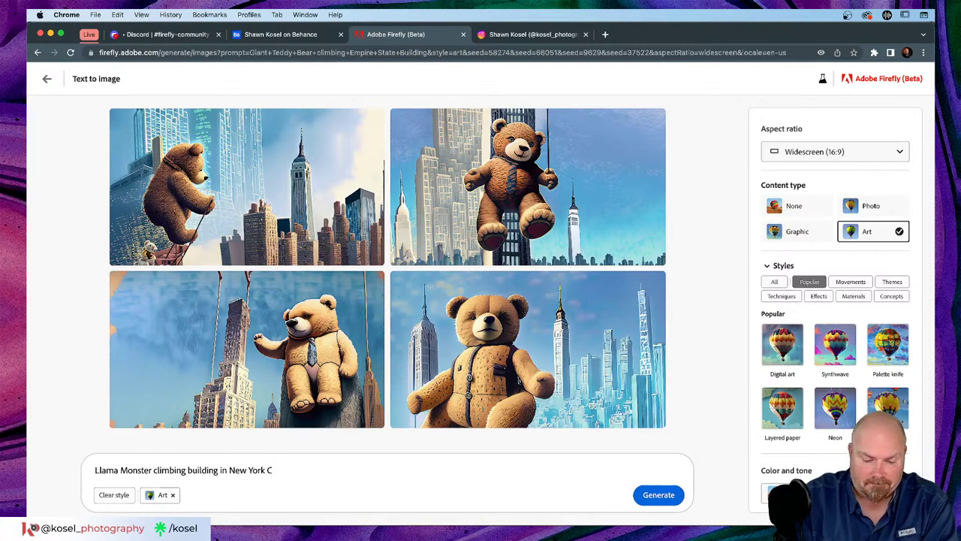
pyautogui.write('ity')
pyautogui.press('Return')
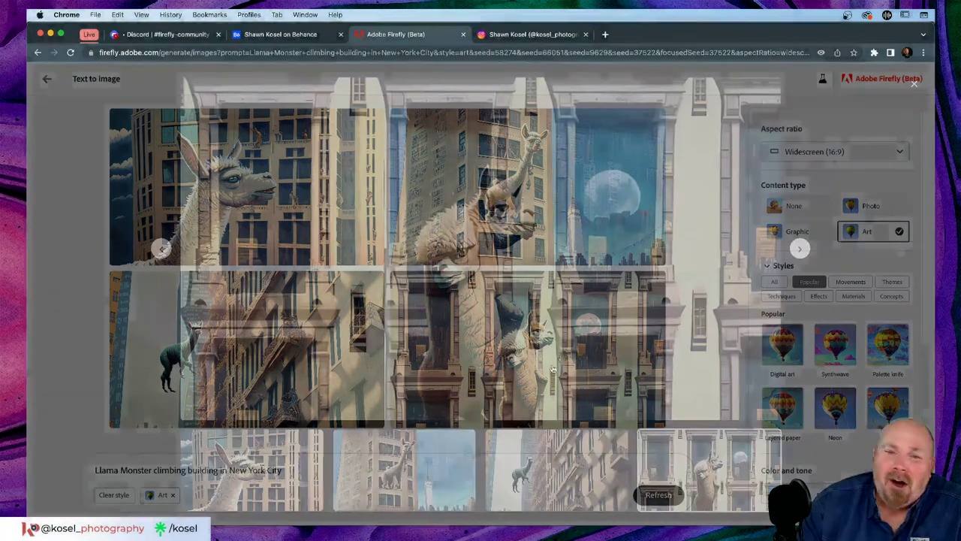
# Enlarge the two-headed llama result, examine its moon and llama face up close, and return to the results grid.
pyautogui.click(428, 409)
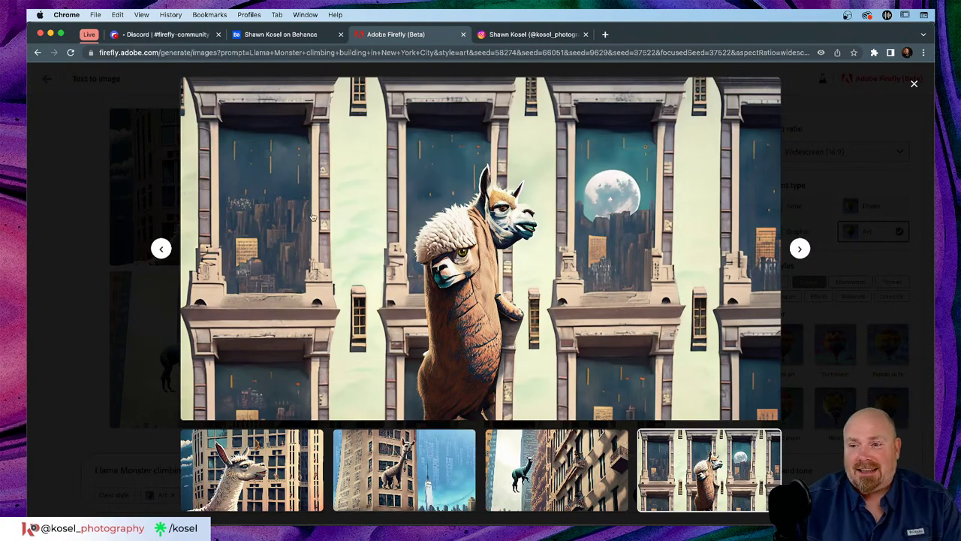
pyautogui.moveTo(611, 236)
pyautogui.scroll(3, 615, 239)
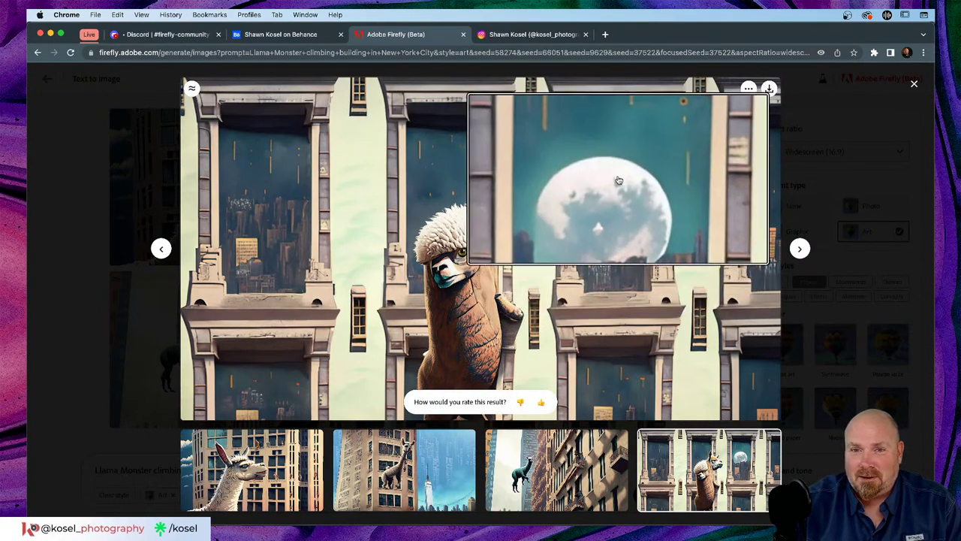
pyautogui.press('Escape')
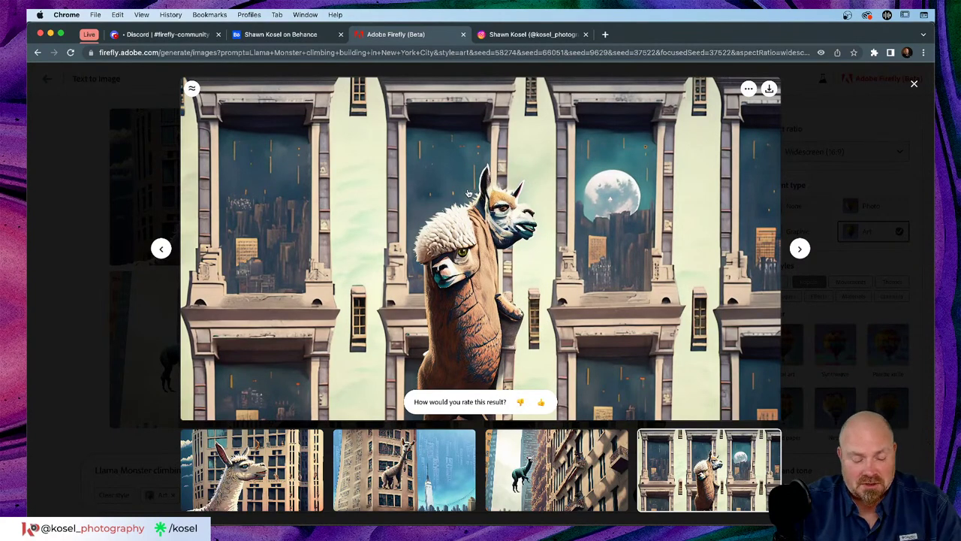
pyautogui.click(511, 221)
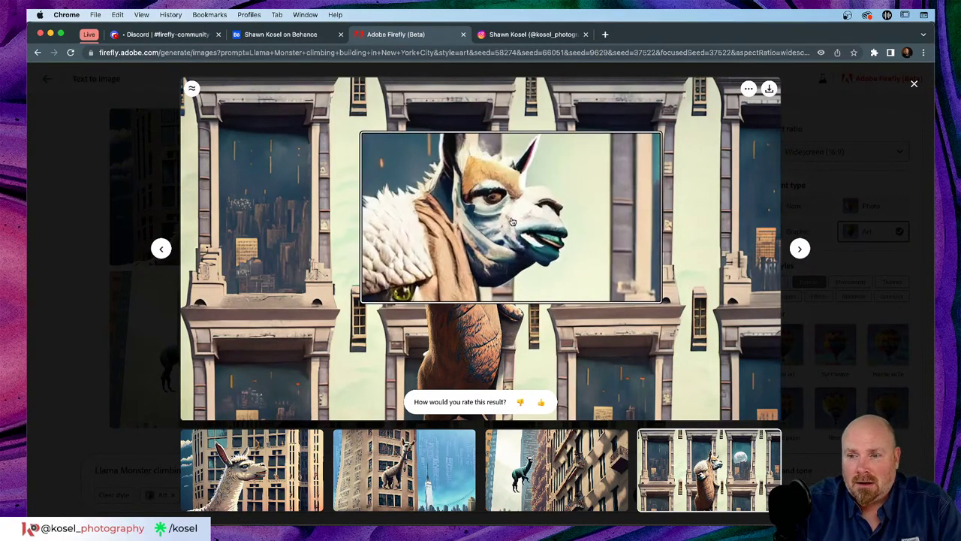
pyautogui.click(514, 219)
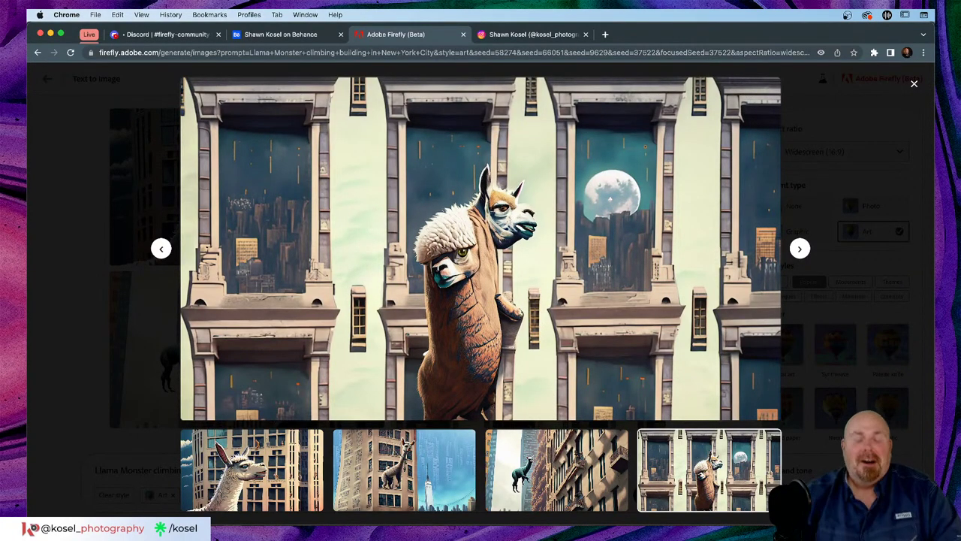
pyautogui.click(81, 321)
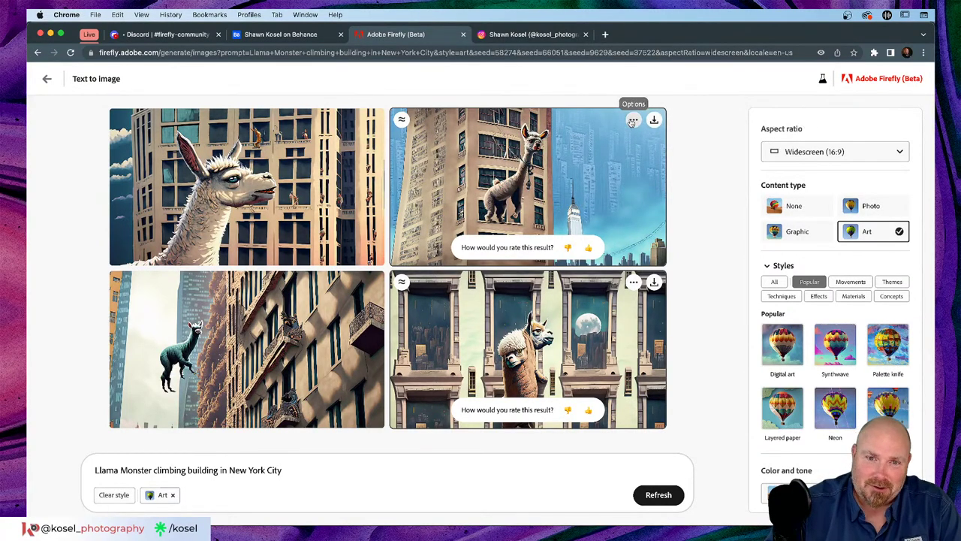
# Generate variations similar to the two-headed llama image.
pyautogui.click(635, 283)
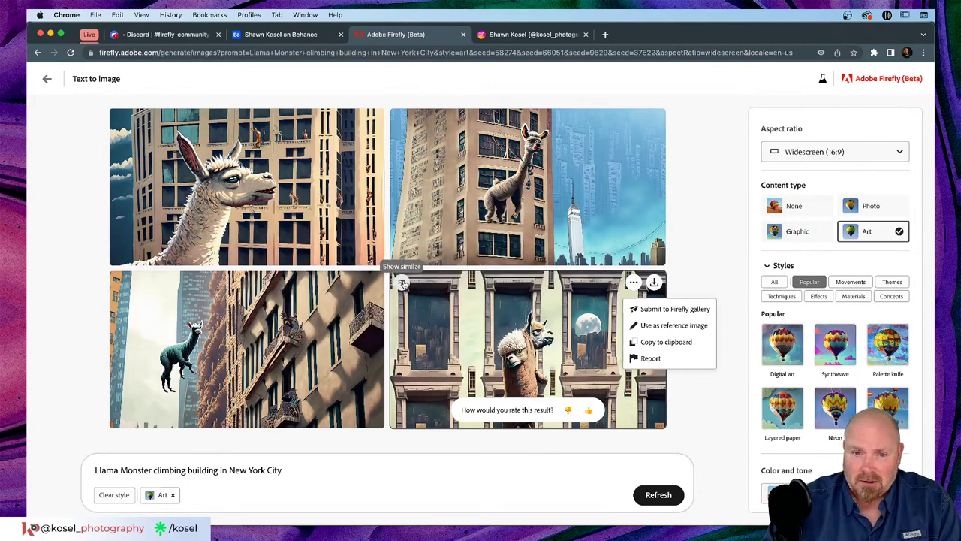
pyautogui.click(402, 282)
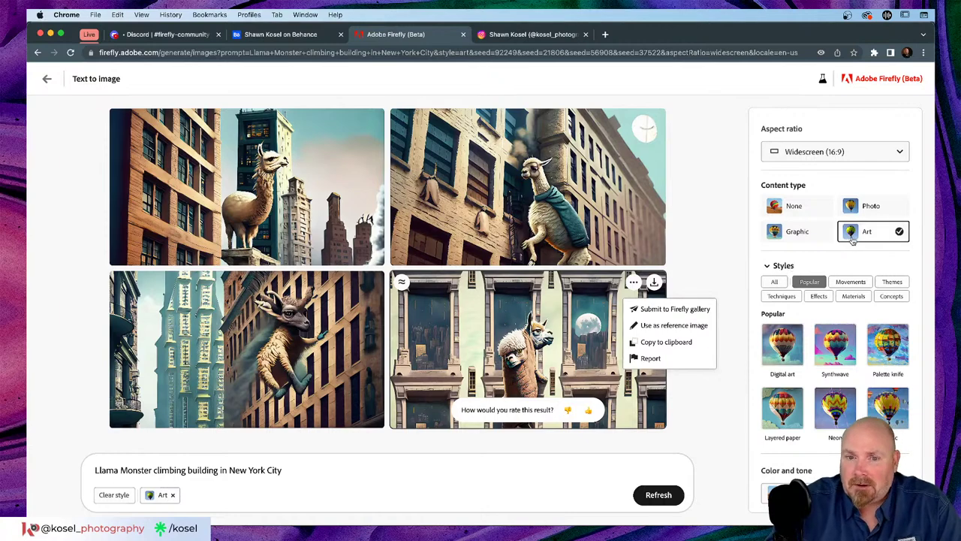
# Use the two-headed llama image as the reference image and shift the influence strongly toward the reference rather than the prompt.
pyautogui.click(634, 283)
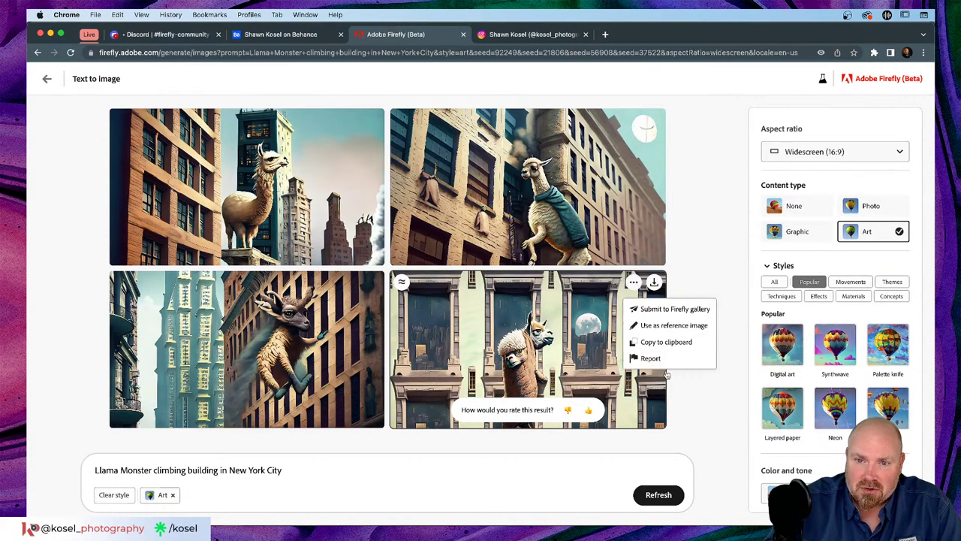
pyautogui.click(647, 325)
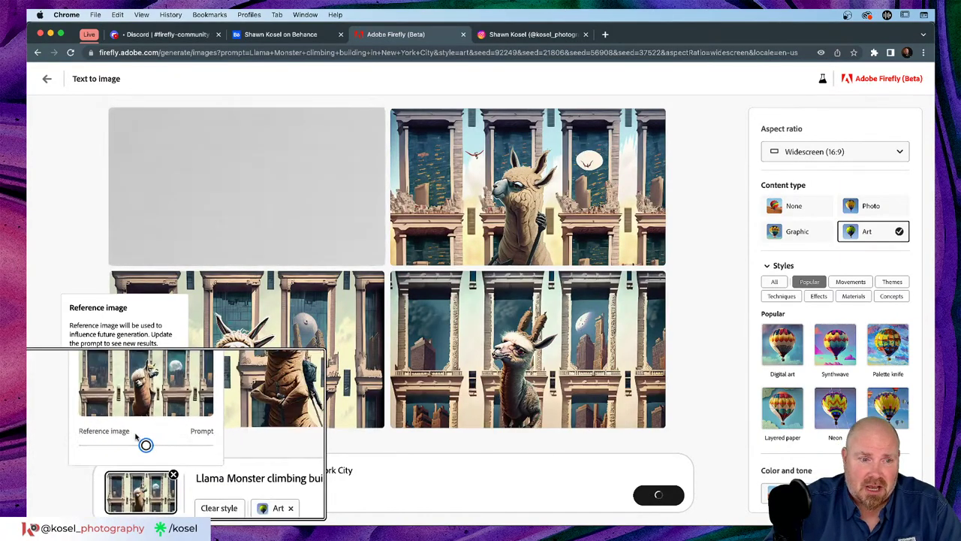
pyautogui.moveTo(125, 443); pyautogui.dragTo(87, 443)
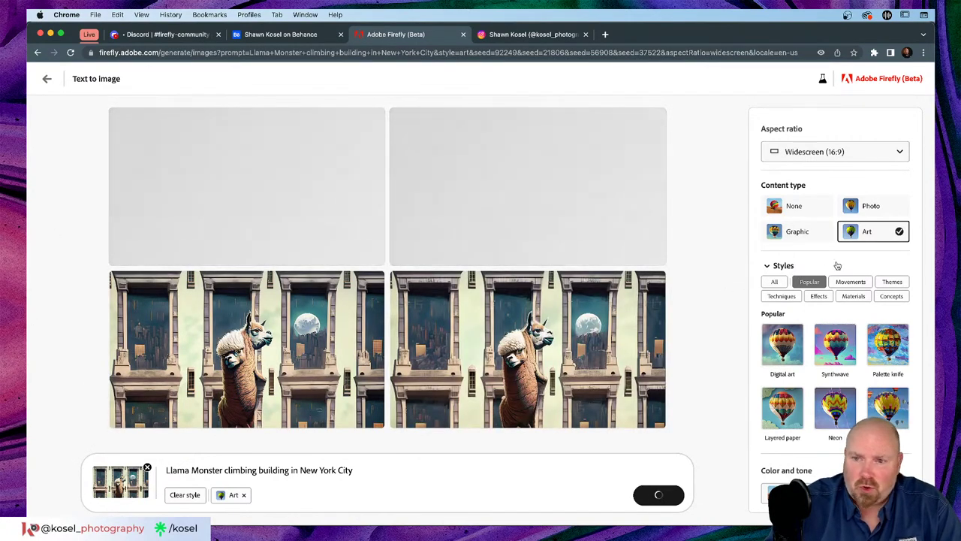
# Switch the content type of the llama images to Photo.
pyautogui.scroll(-2, 833, 259)
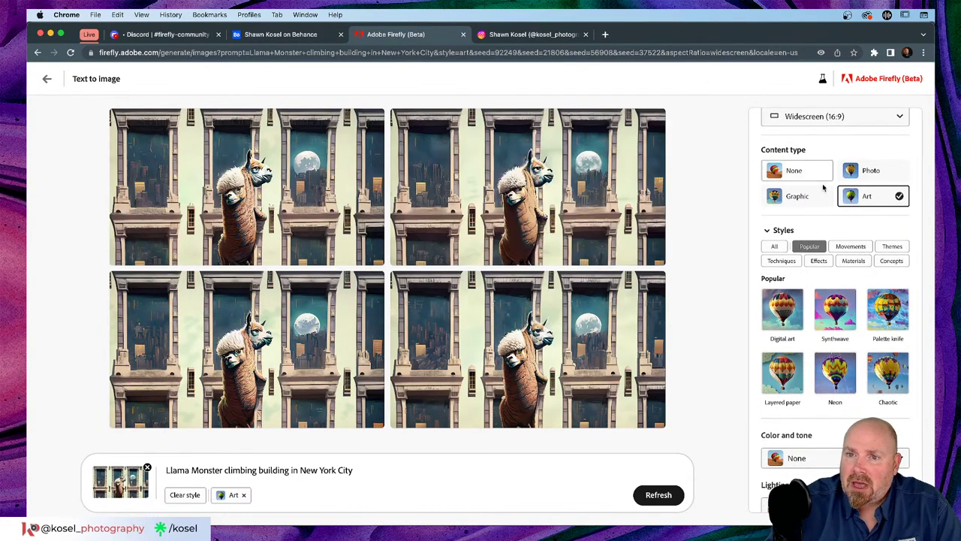
pyautogui.click(890, 171)
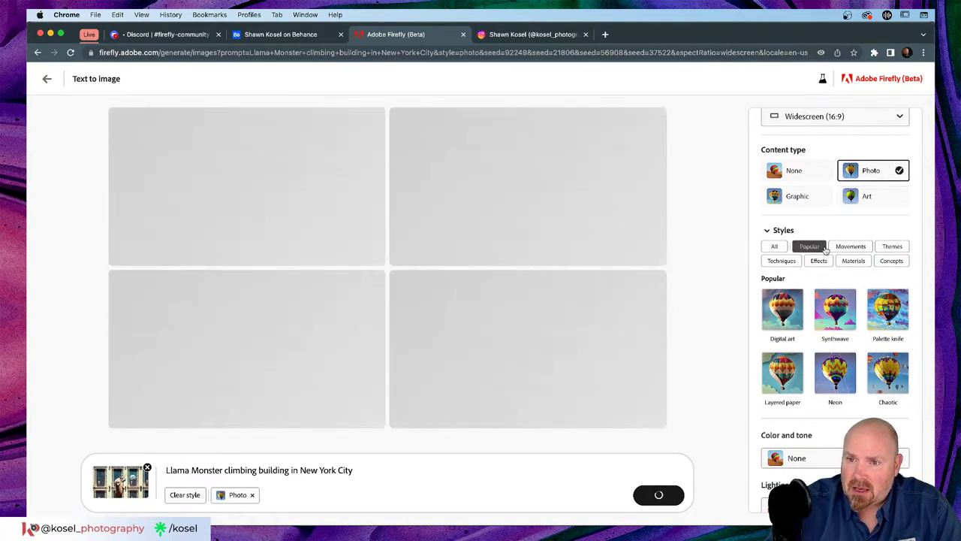
# Apply the popular Digital art style, try the Psychedelic movement style, and choose the Steampunk movement style instead.
pyautogui.scroll(-1, 840, 280)
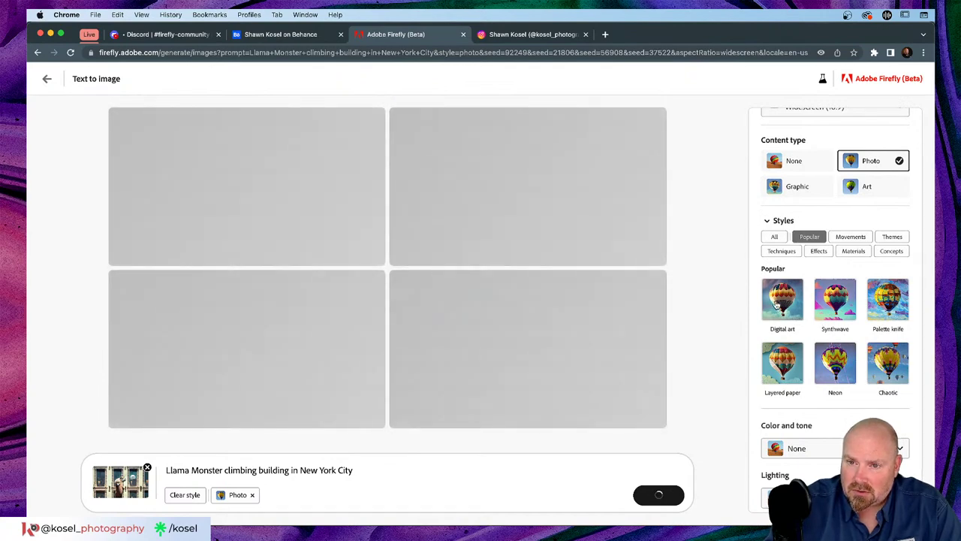
pyautogui.click(782, 299)
pyautogui.click(849, 237)
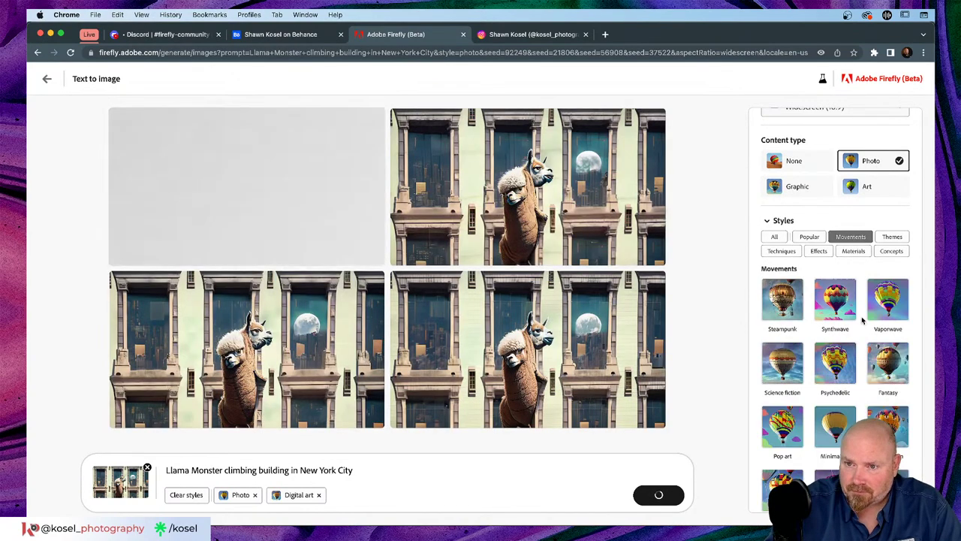
pyautogui.click(830, 363)
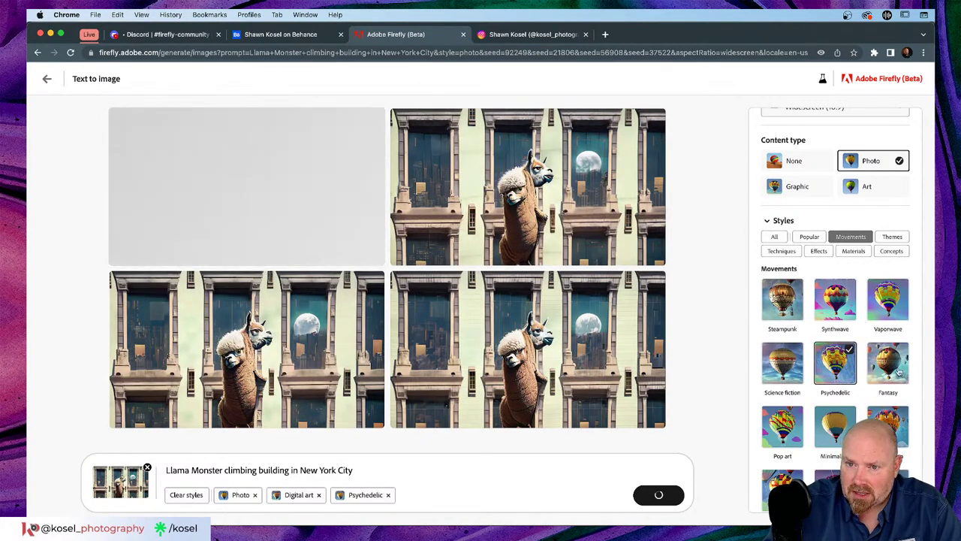
pyautogui.click(781, 298)
pyautogui.click(841, 364)
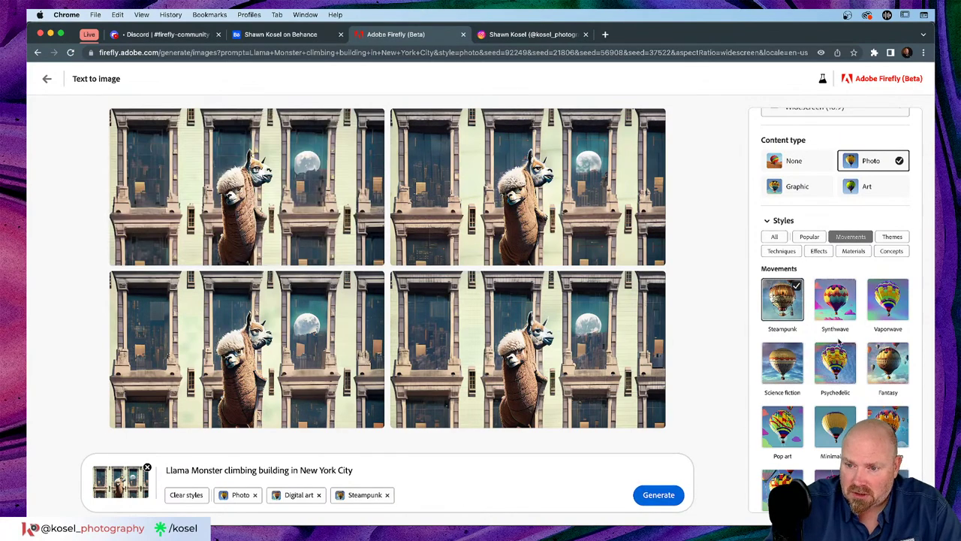
# Add the Hyper realistic theme style to the llama image settings.
pyautogui.scroll(-2, 838, 342)
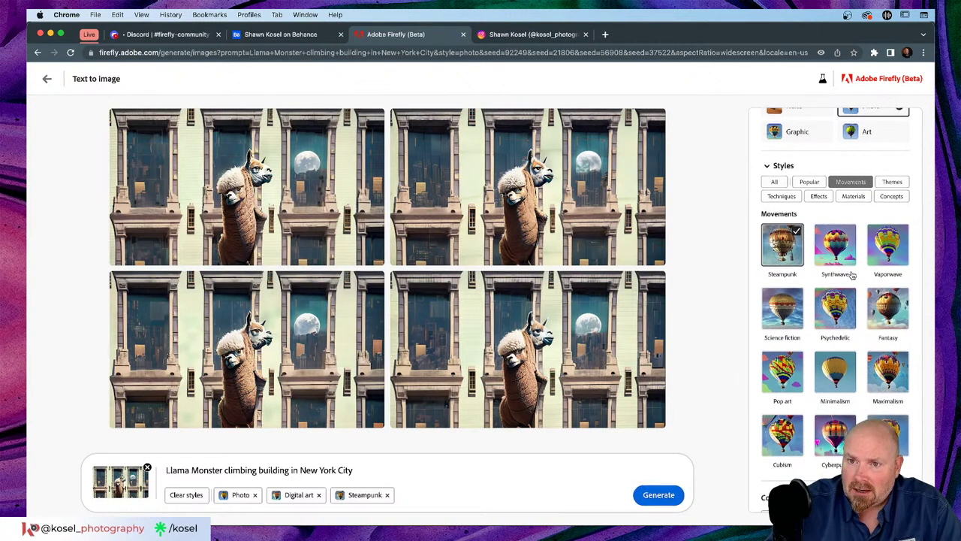
pyautogui.scroll(2, 849, 275)
pyautogui.click(892, 282)
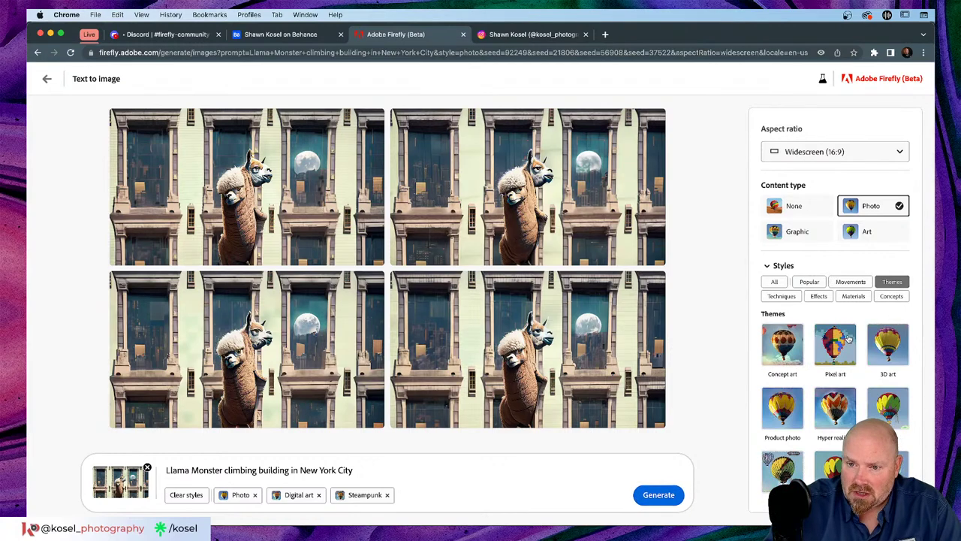
pyautogui.scroll(-2, 849, 342)
pyautogui.click(831, 341)
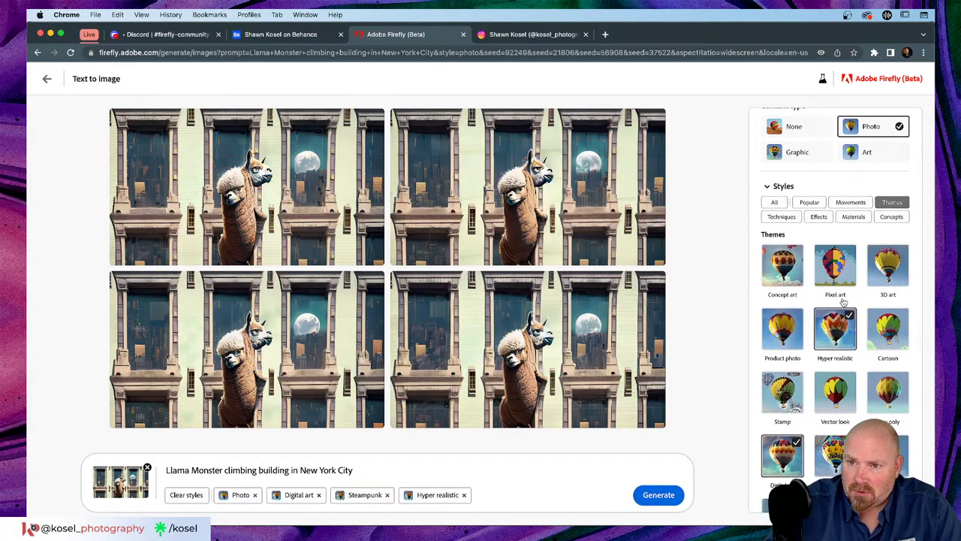
# Look through the technique, effect, material and concept styles, adding the Dark effect and the Chaotic concept.
pyautogui.click(781, 216)
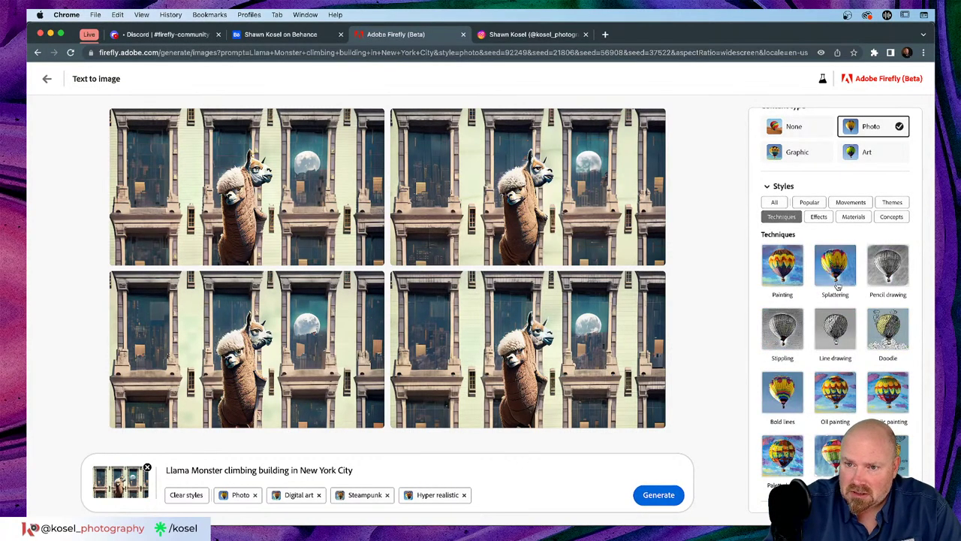
pyautogui.click(818, 217)
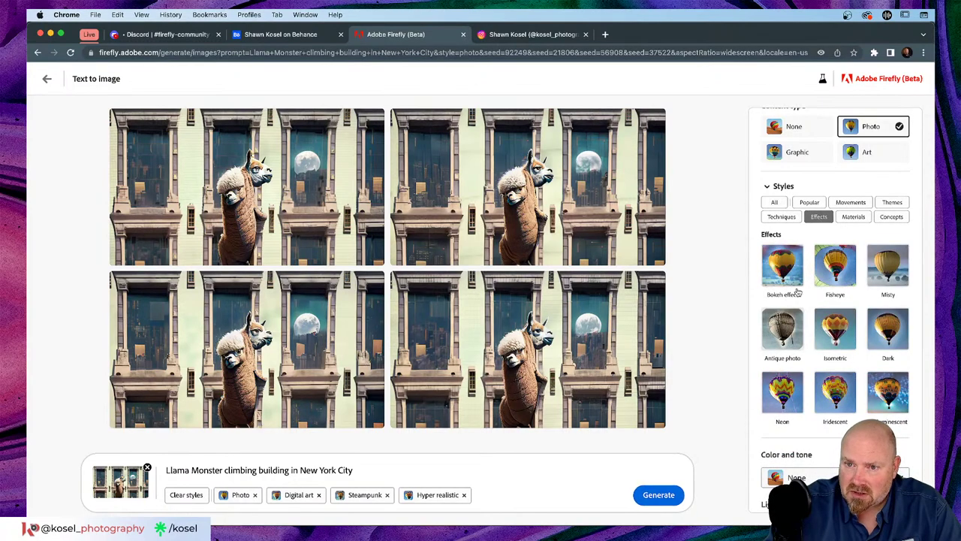
pyautogui.click(884, 323)
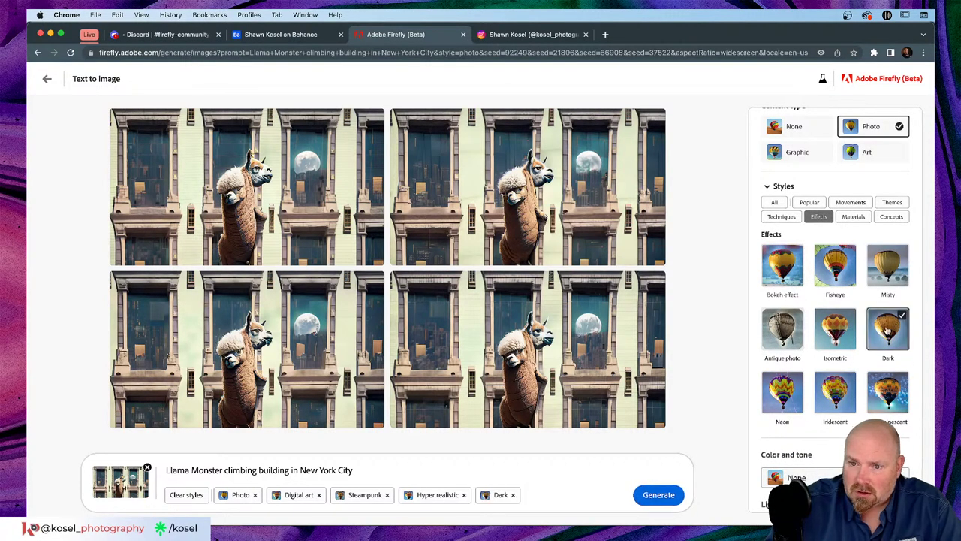
pyautogui.click(856, 218)
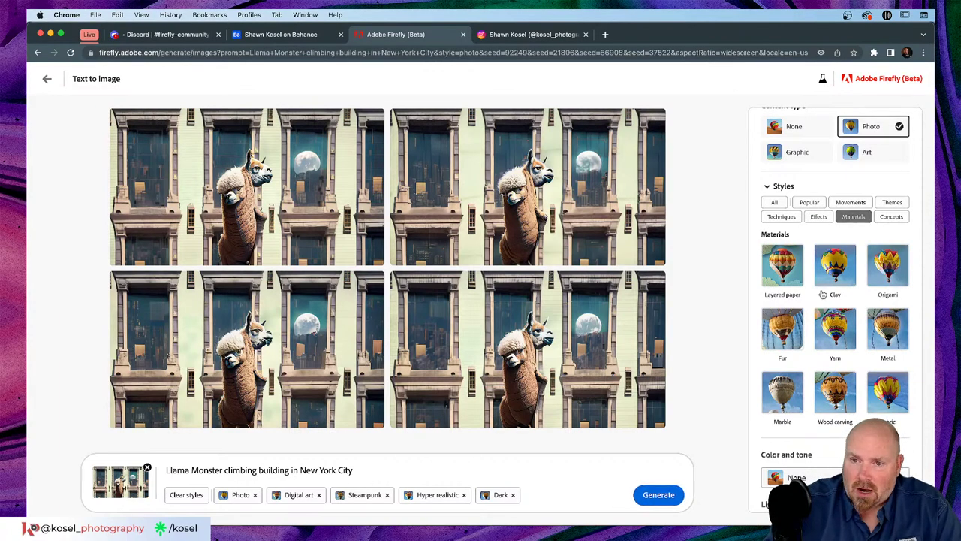
pyautogui.click(891, 219)
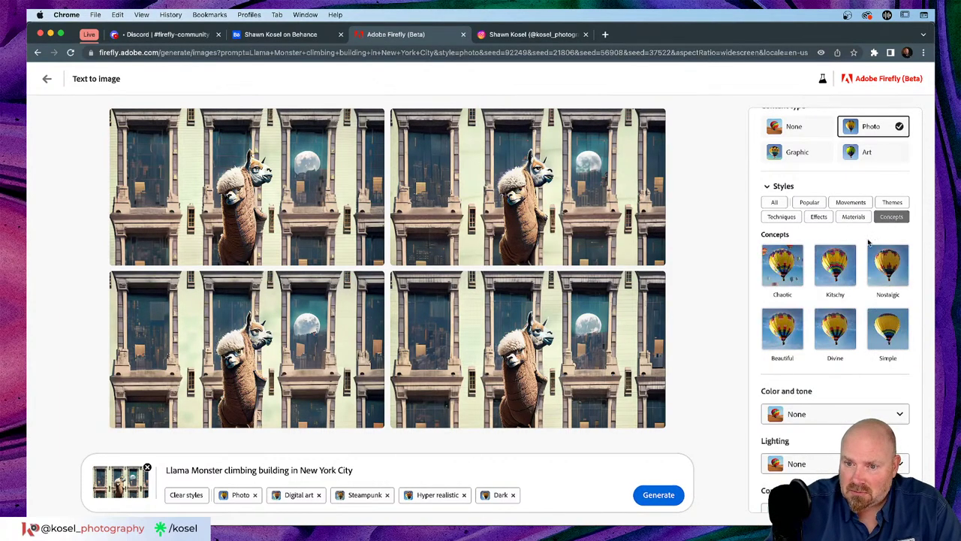
pyautogui.scroll(-1, 806, 297)
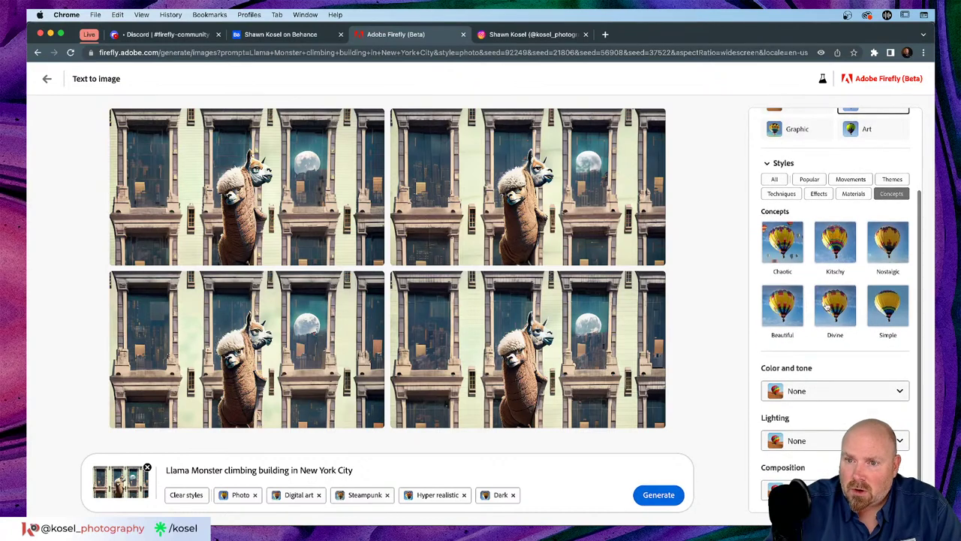
pyautogui.click(794, 237)
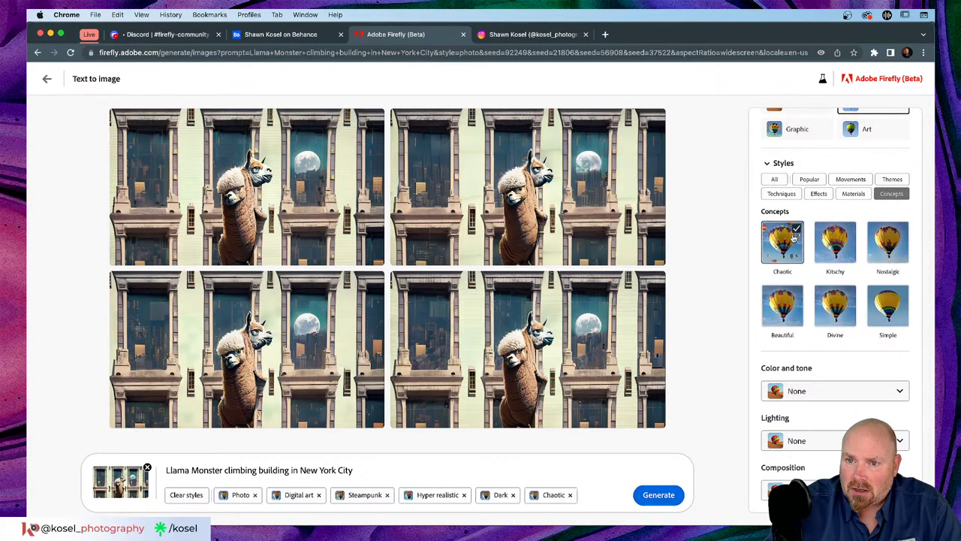
# Set the llama images' color and tone to Cool tone and the lighting to Golden hour.
pyautogui.click(896, 391)
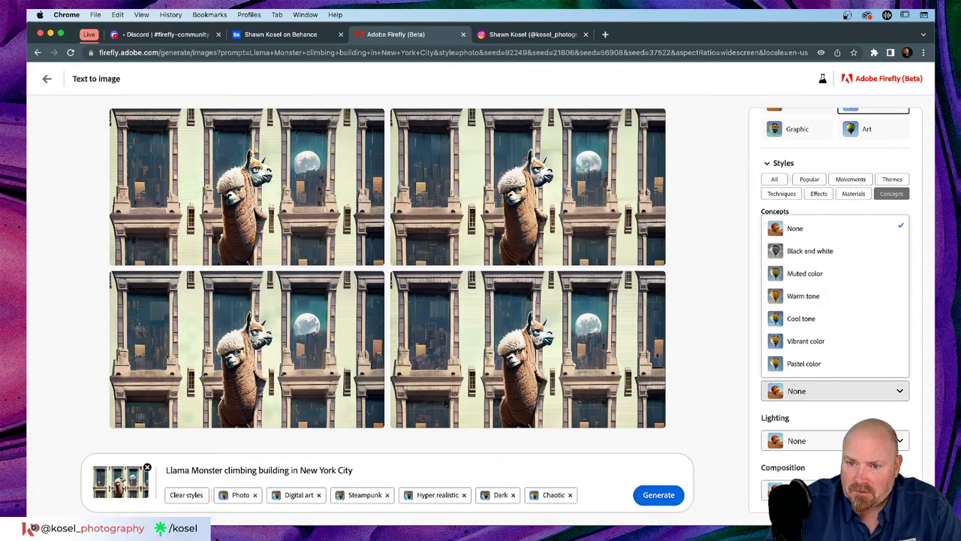
pyautogui.click(811, 318)
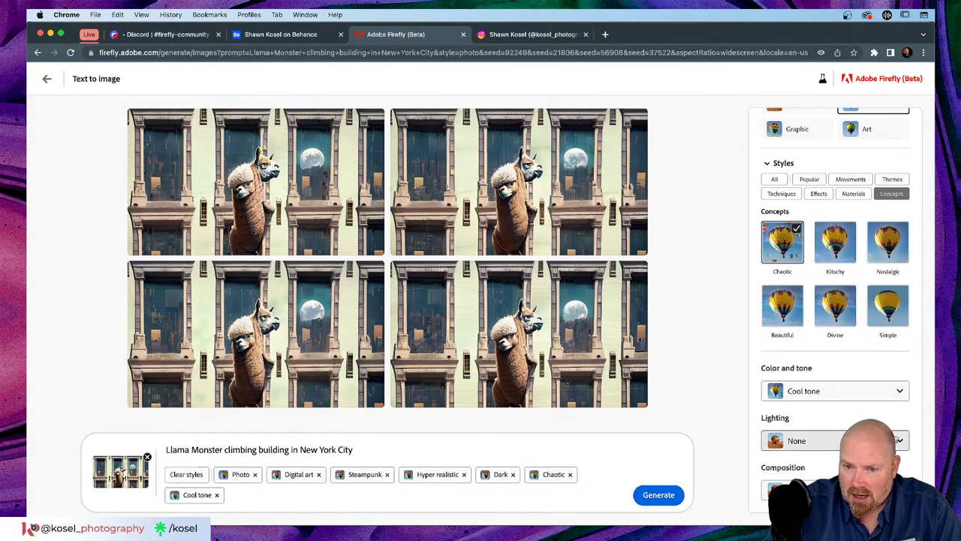
pyautogui.click(899, 440)
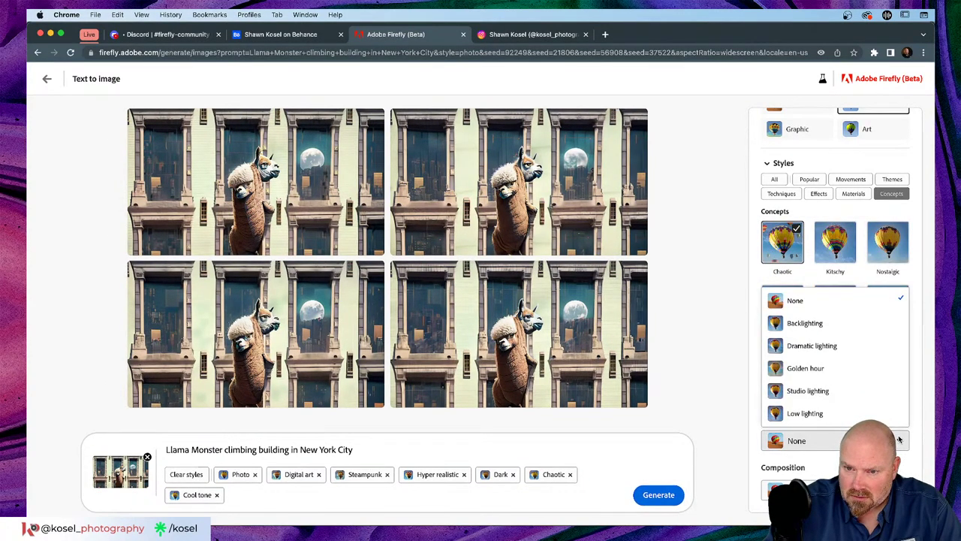
pyautogui.click(835, 369)
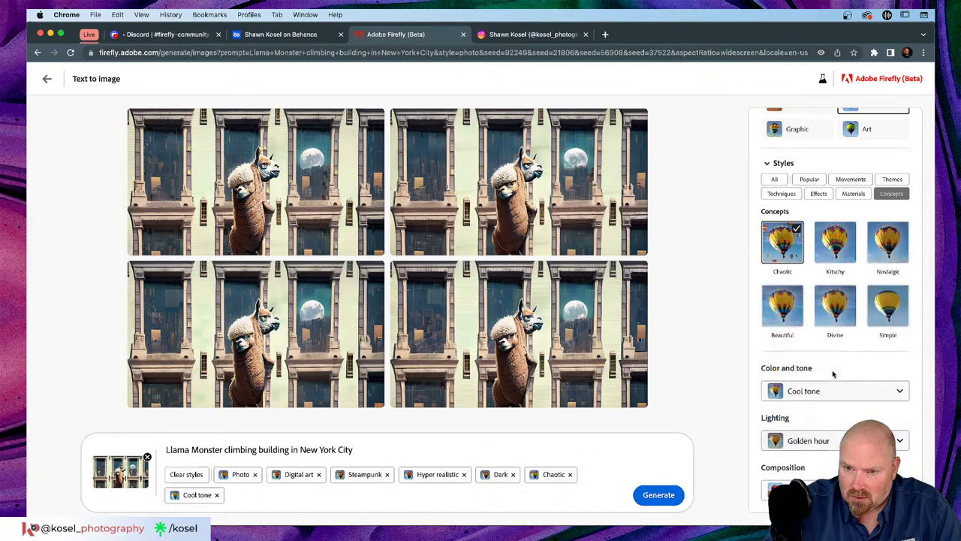
pyautogui.click(883, 391)
pyautogui.click(884, 392)
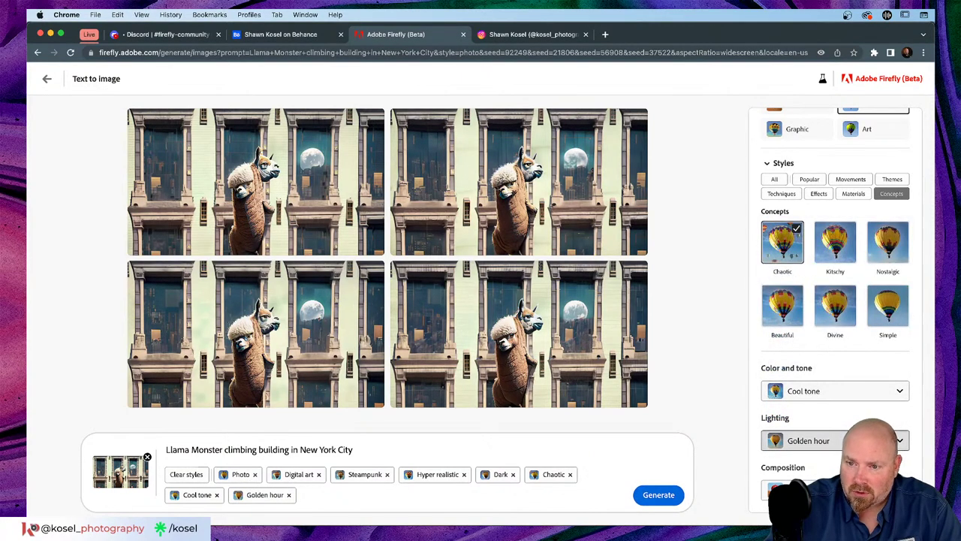
# Change the lighting of the llama images to Dramatic lighting.
pyautogui.click(890, 441)
pyautogui.click(809, 368)
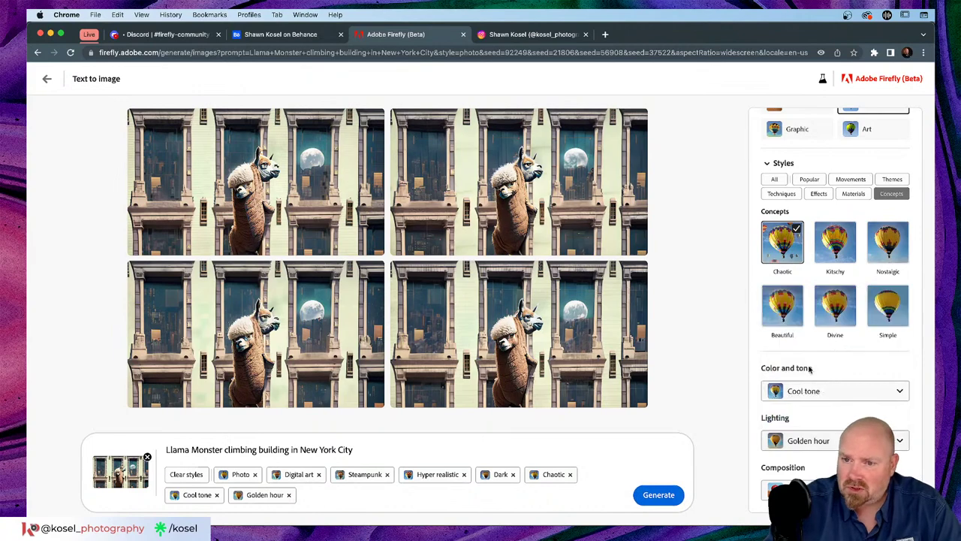
pyautogui.click(836, 440)
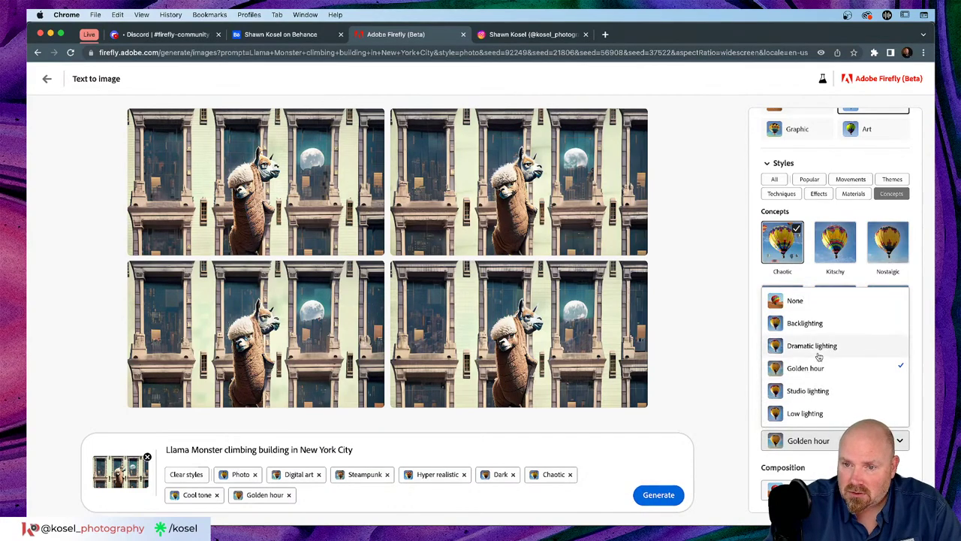
pyautogui.click(818, 347)
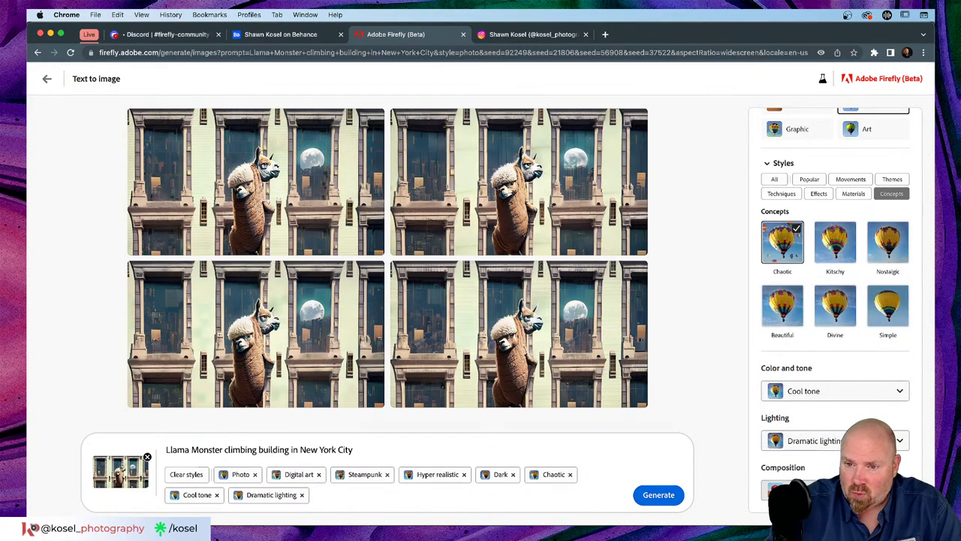
# Set the composition to Shot from below and generate the llama images with all chosen styles.
pyautogui.click(818, 489)
pyautogui.click(822, 418)
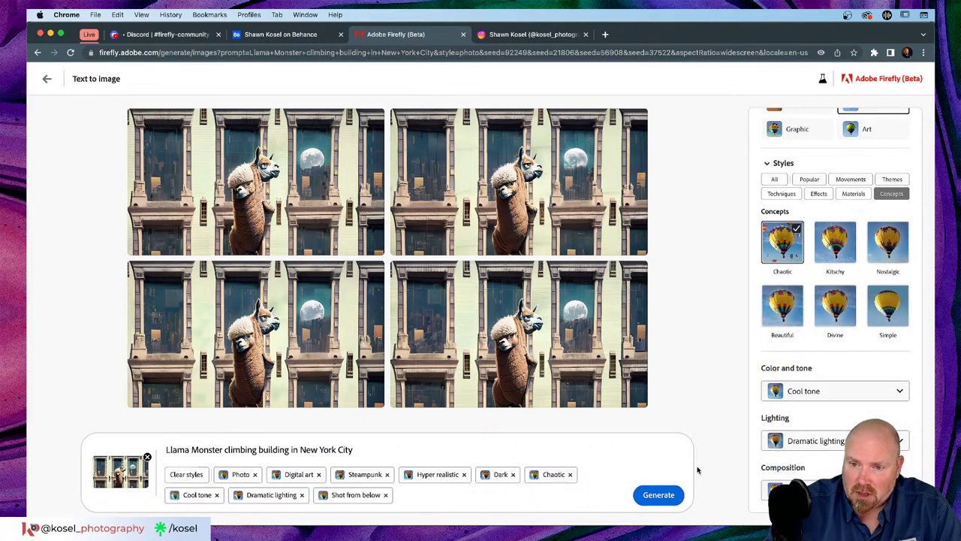
pyautogui.click(657, 495)
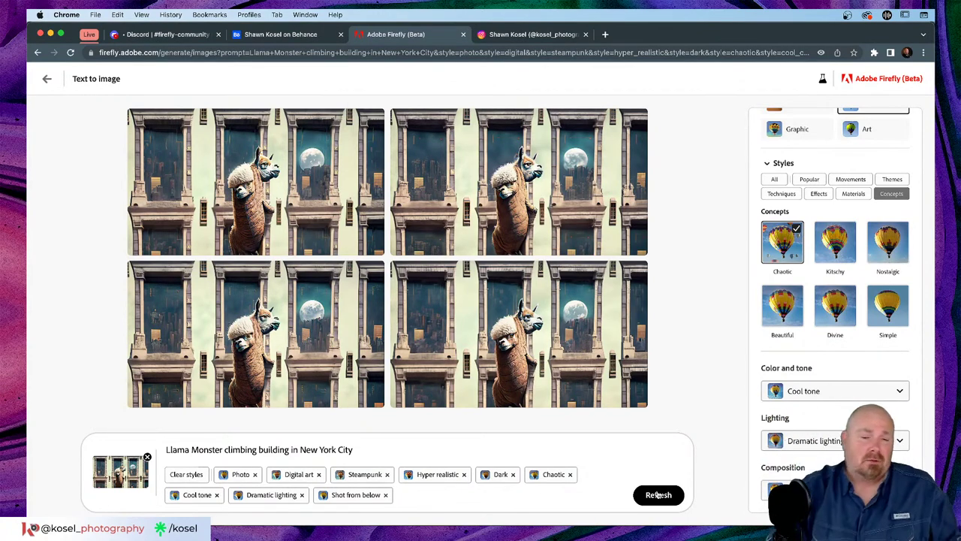
# Weaken the reference image's influence by shifting the balance to the middle and further toward the prompt, regenerating the llama images.
pyautogui.click(134, 471)
pyautogui.moveTo(88, 433); pyautogui.dragTo(122, 434)
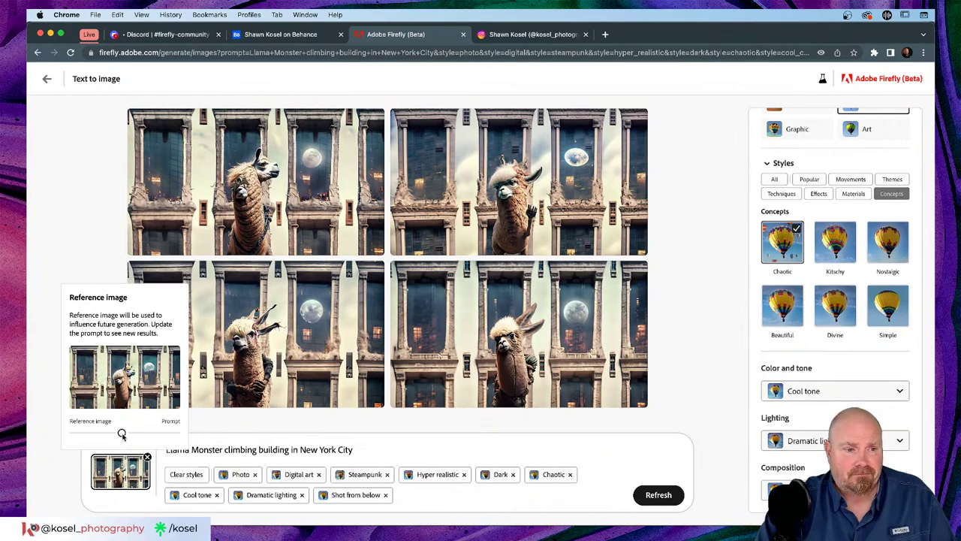
pyautogui.moveTo(121, 433); pyautogui.dragTo(156, 433)
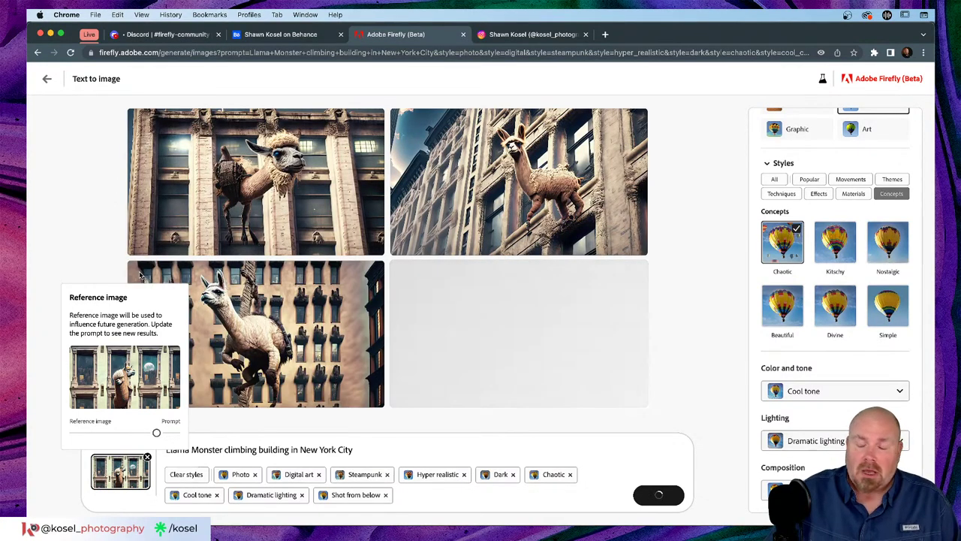
# Enlarge the saddled llama result to inspect it, return to the grid, and download that image with Content Credentials.
pyautogui.click(187, 204)
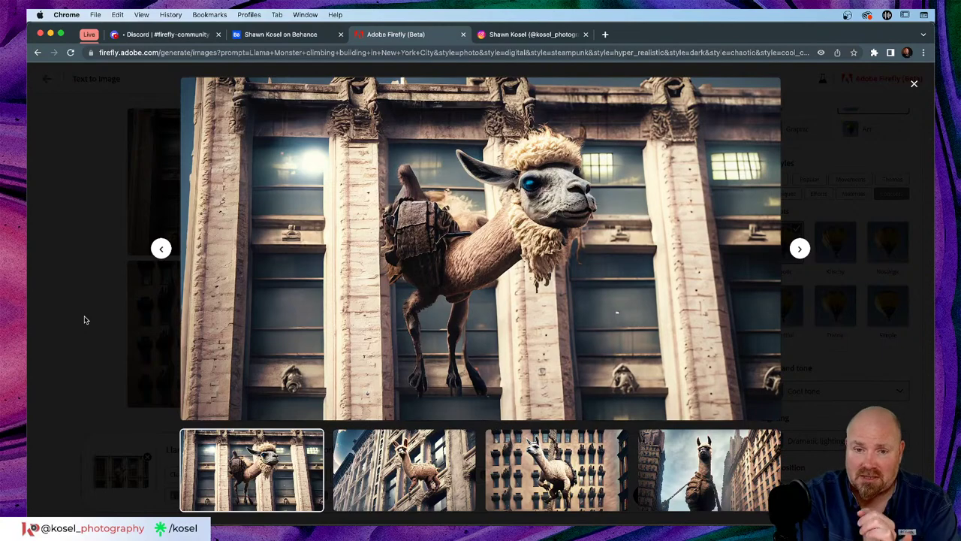
pyautogui.click(78, 258)
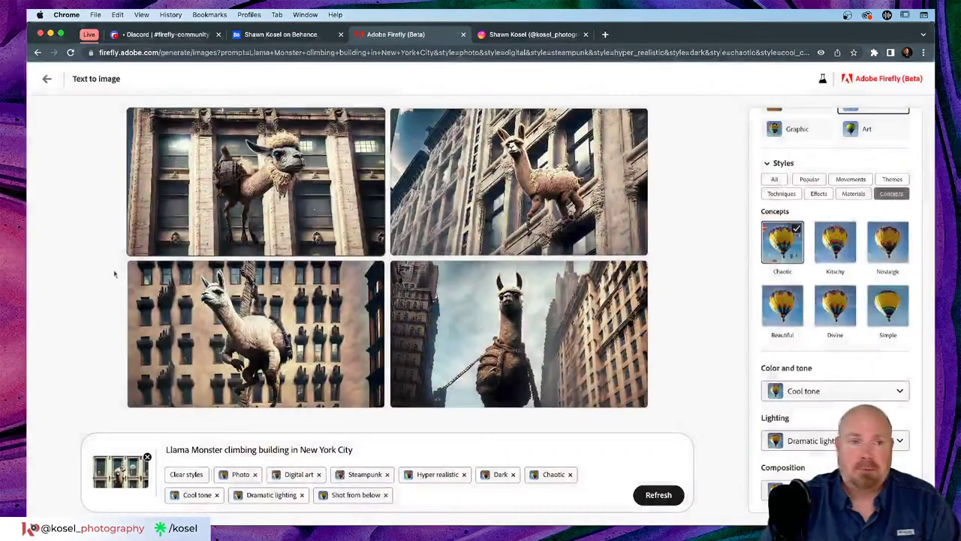
pyautogui.click(373, 122)
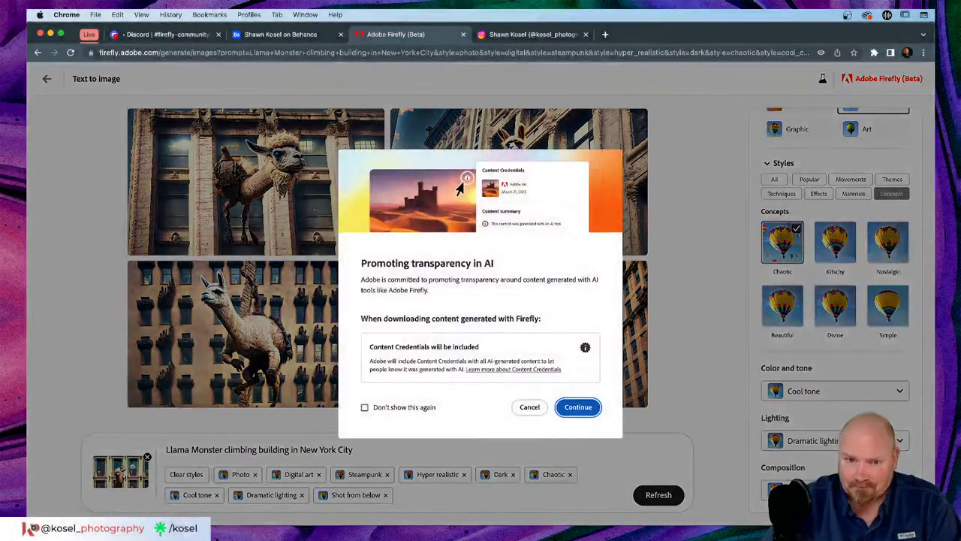
pyautogui.click(580, 407)
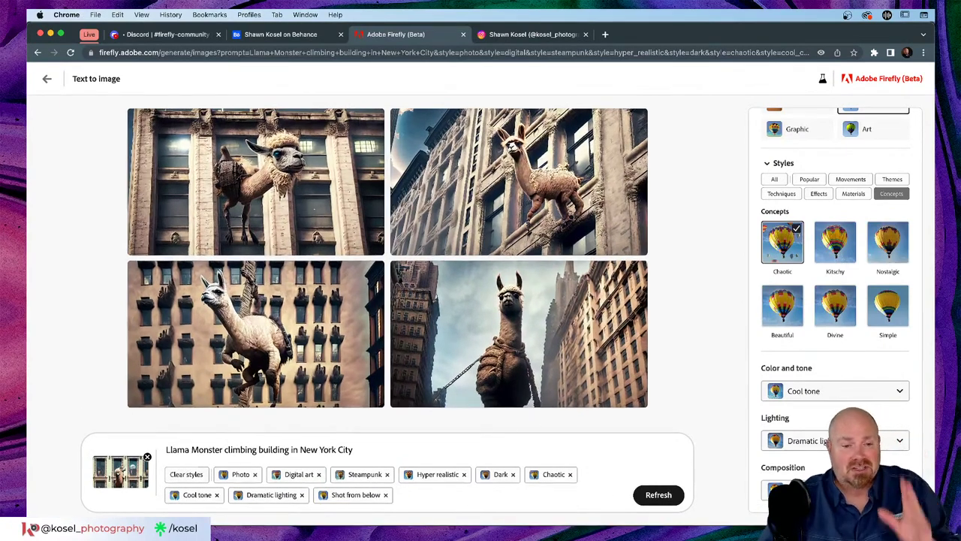
# Switch to Finder and preview the downloaded llama image from the Downloads folder at large size.
pyautogui.press('super+Tab')
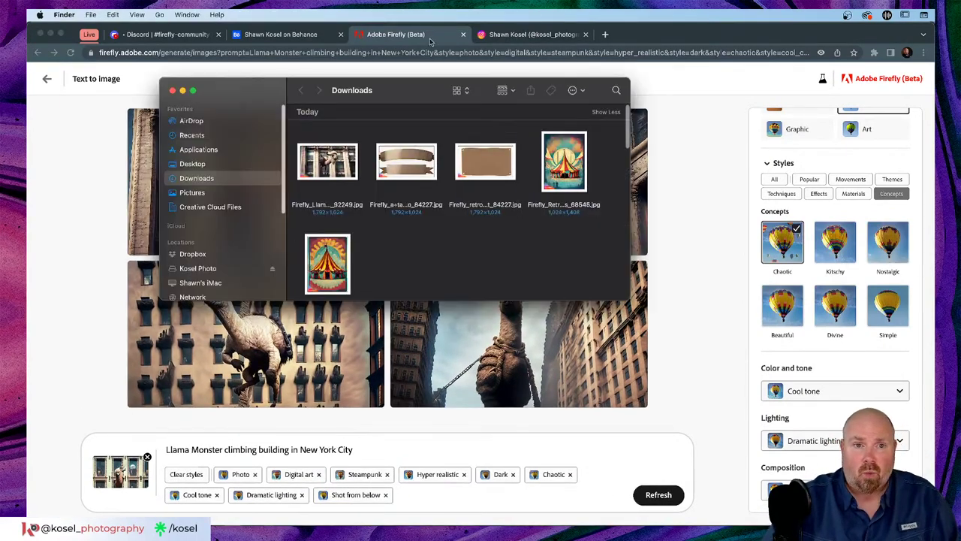
pyautogui.click(334, 175)
pyautogui.press('space')
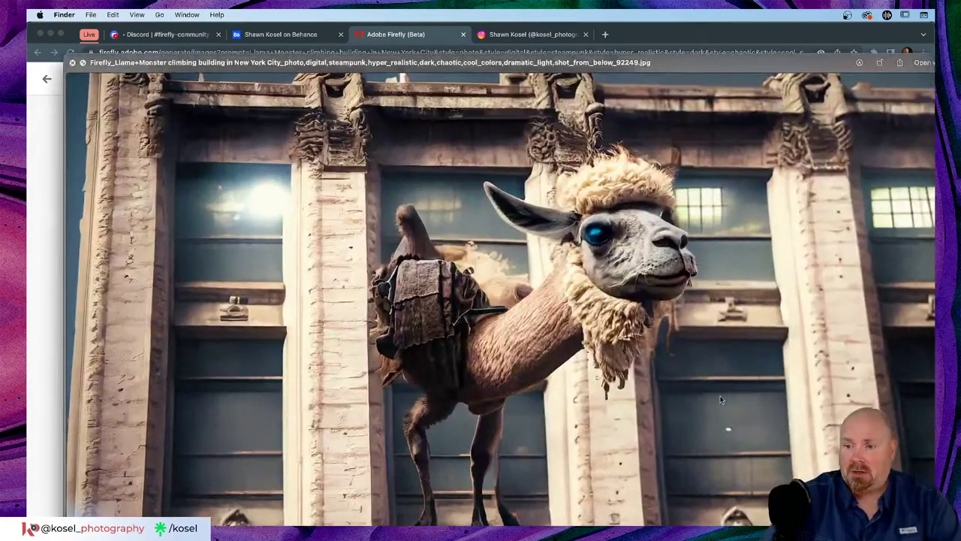